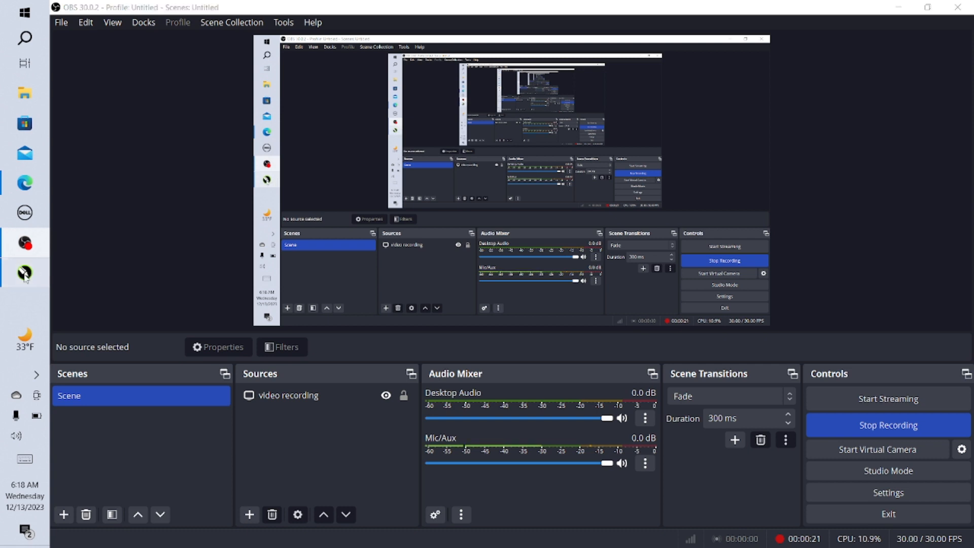
# Step: Switch to CorelDRAW
pyautogui.click(43, 273)
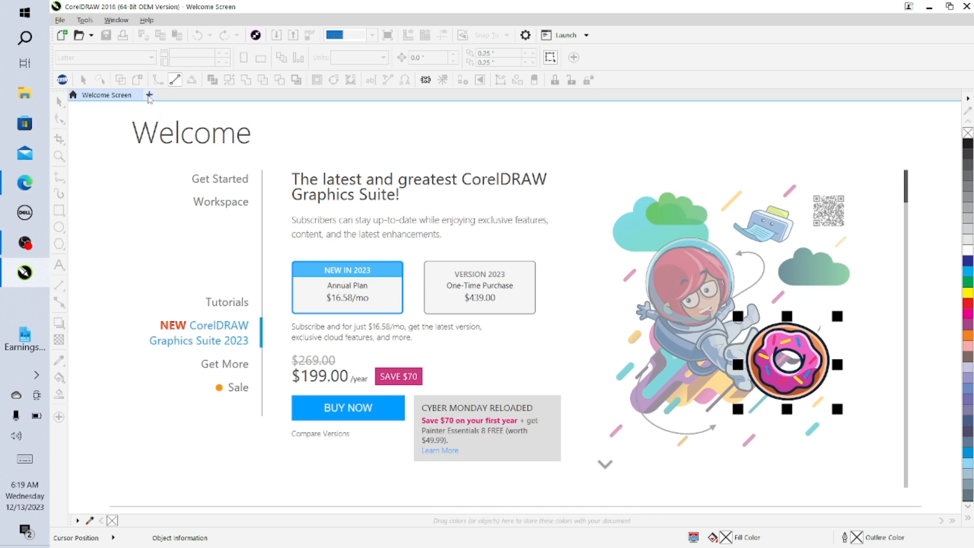
pyautogui.click(149, 97)
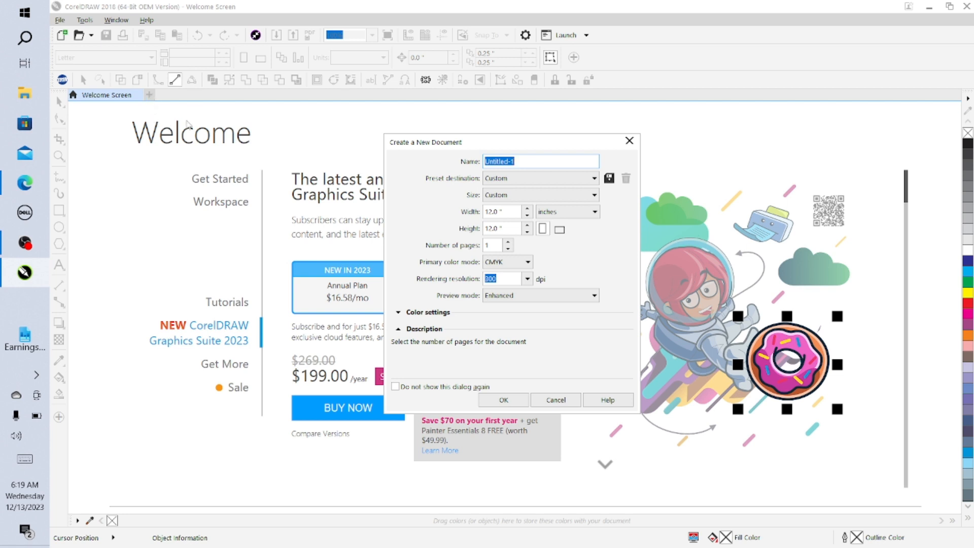
pyautogui.click(558, 401)
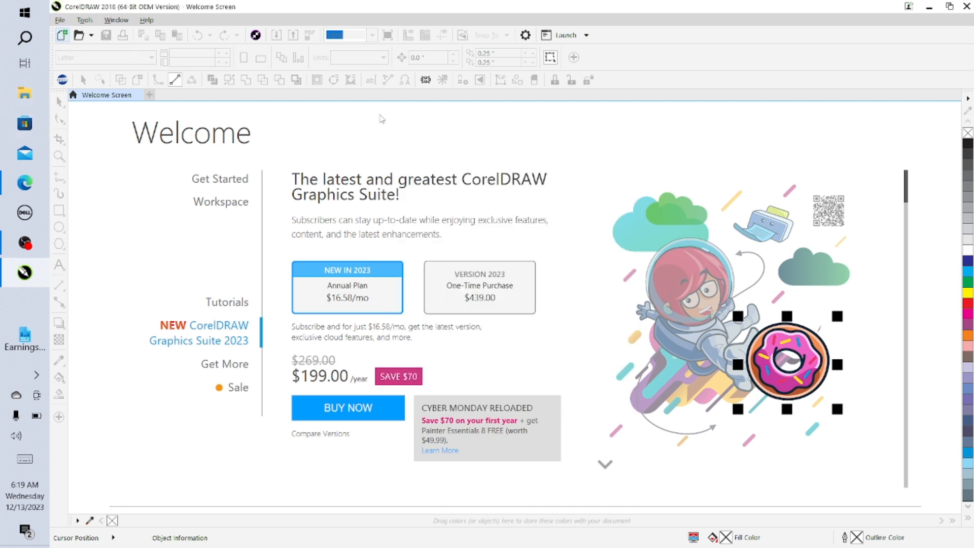
pyautogui.hotkey('ctrl', 'n')
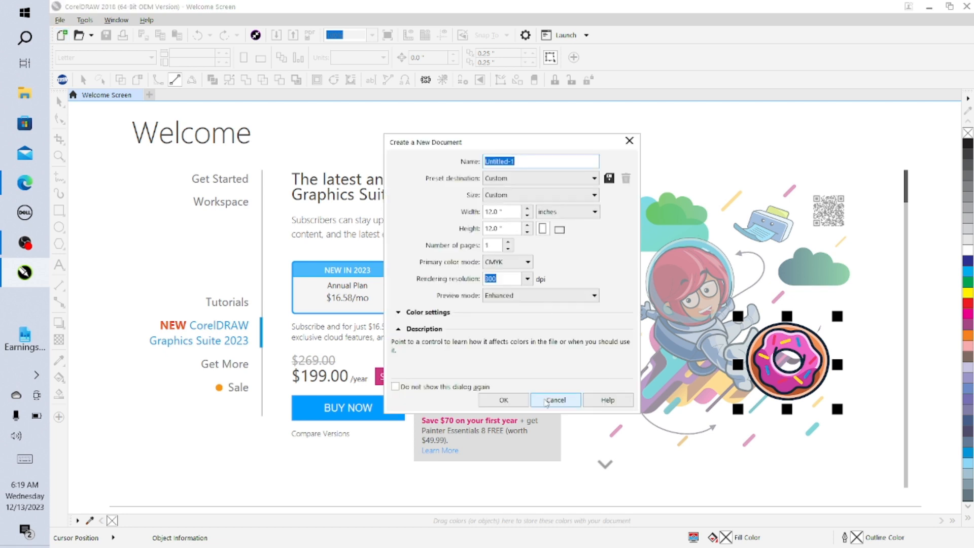
pyautogui.click(546, 400)
# Step: Create a new 12 by 12 inch CMYK document at 300 dpi and reposition the TRW Design Wizard window beside the page
pyautogui.click(59, 19)
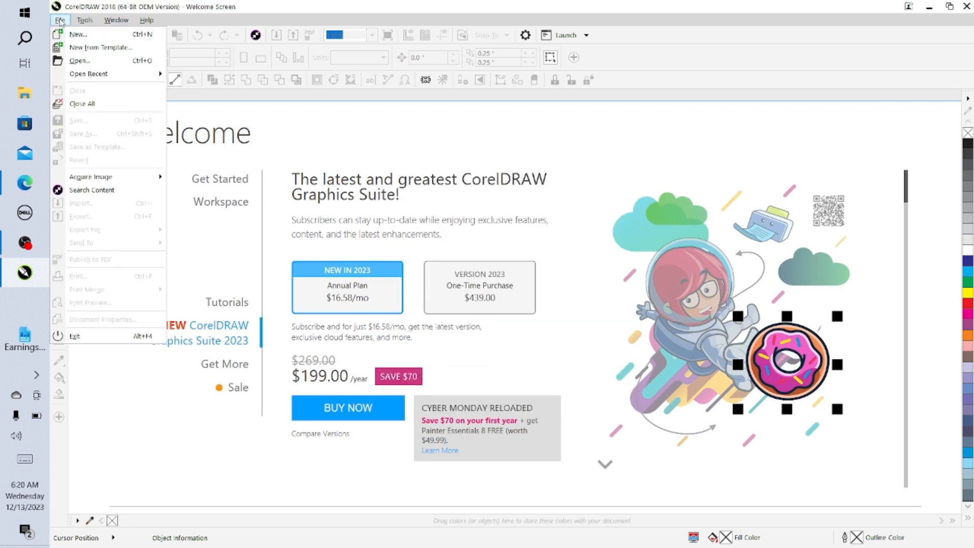
pyautogui.moveTo(85, 20)
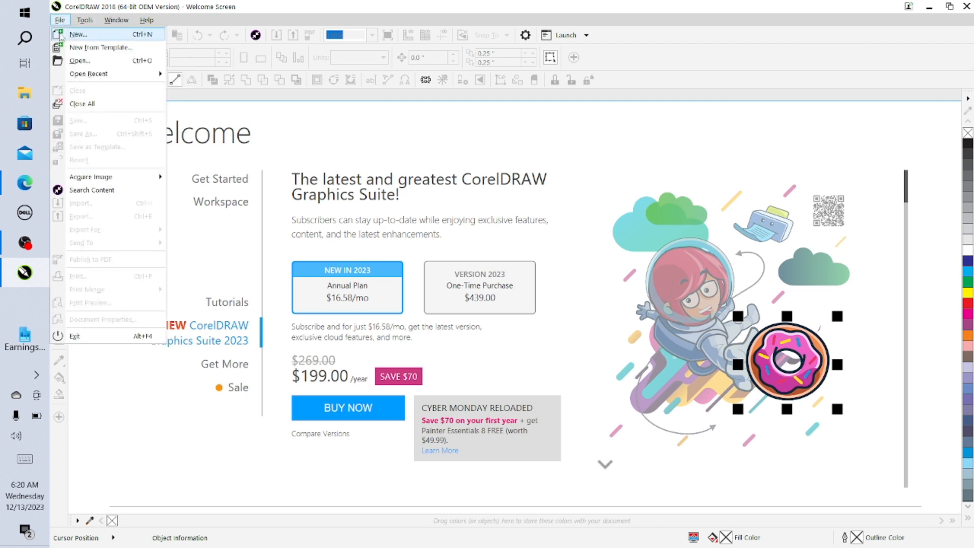
pyautogui.click(61, 34)
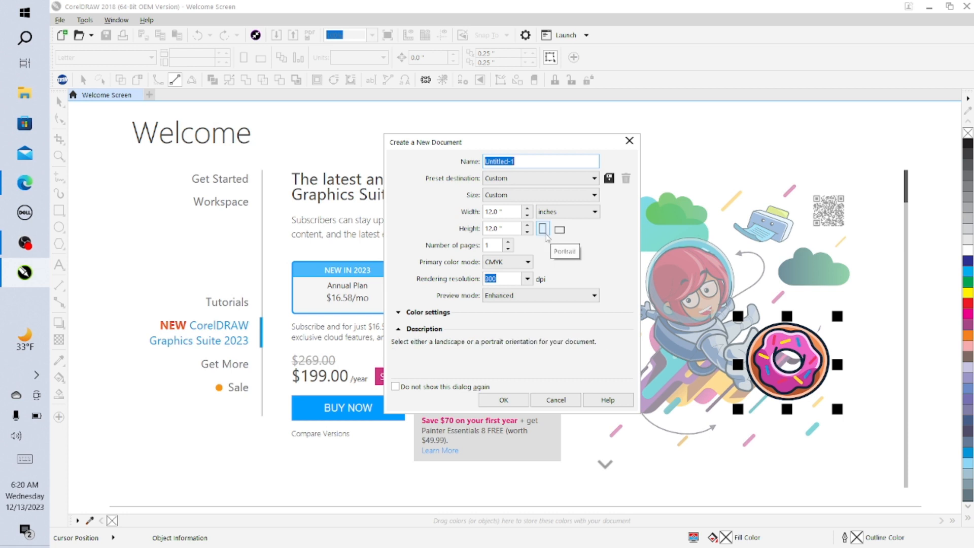
pyautogui.click(505, 400)
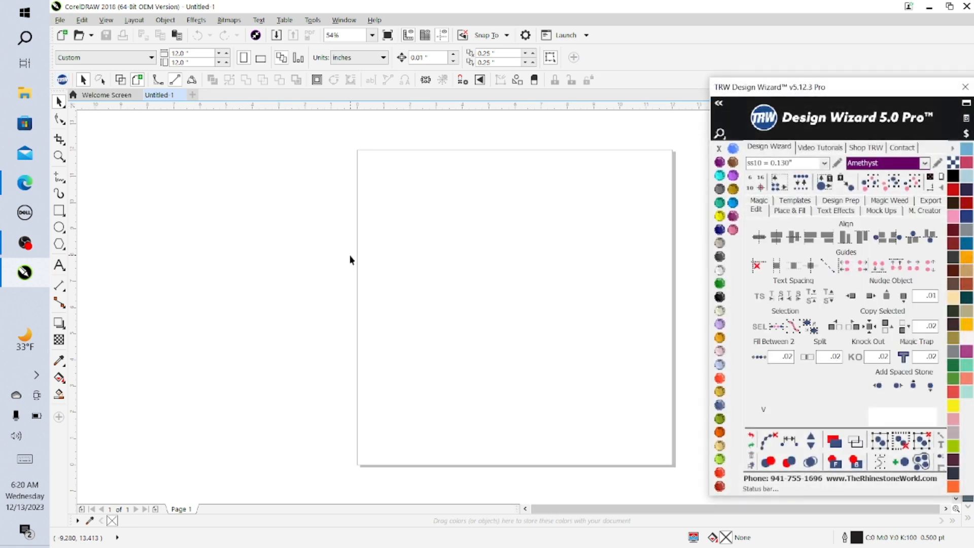
pyautogui.moveTo(870, 95); pyautogui.dragTo(849, 48)
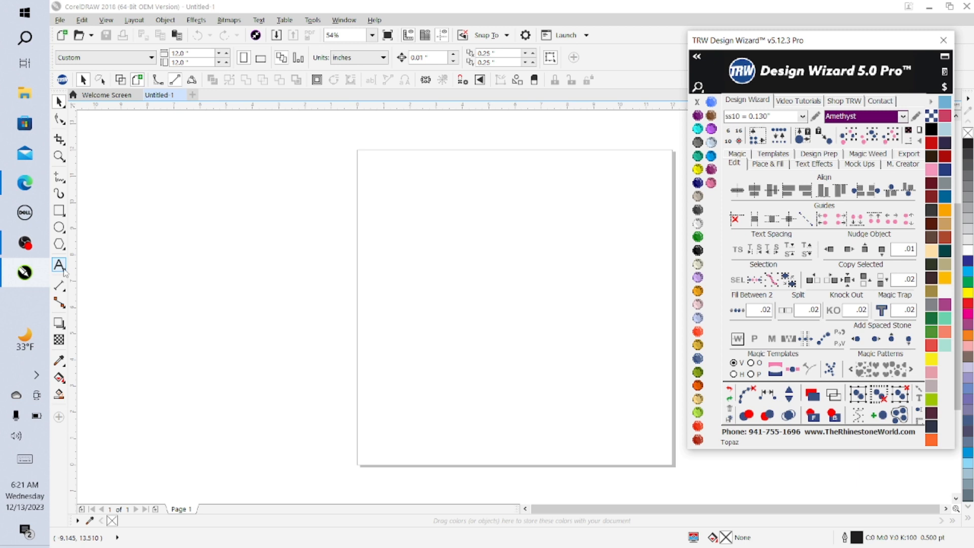
# Step: Add the artistic text "unique" in the upper part of the page
pyautogui.click(65, 272)
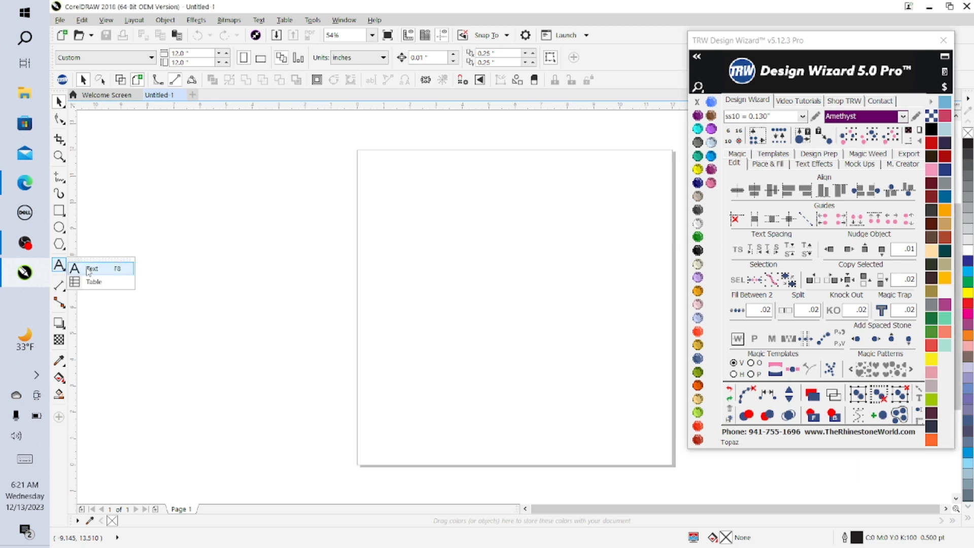
pyautogui.click(89, 269)
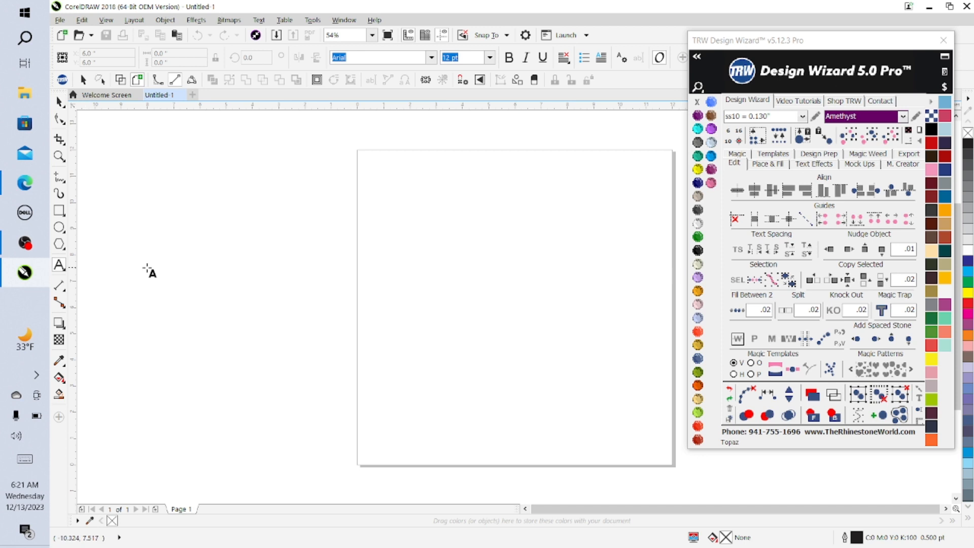
pyautogui.click(430, 226)
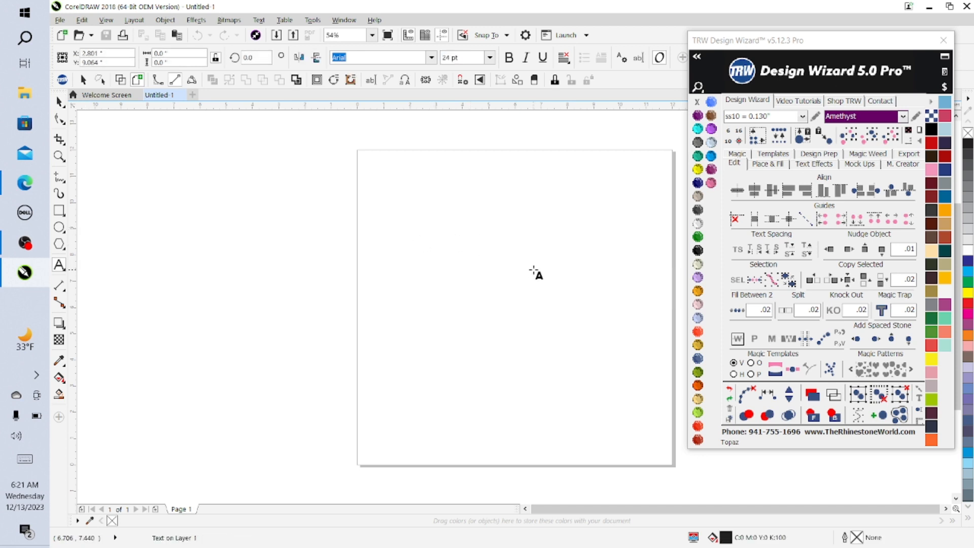
pyautogui.write('uni')
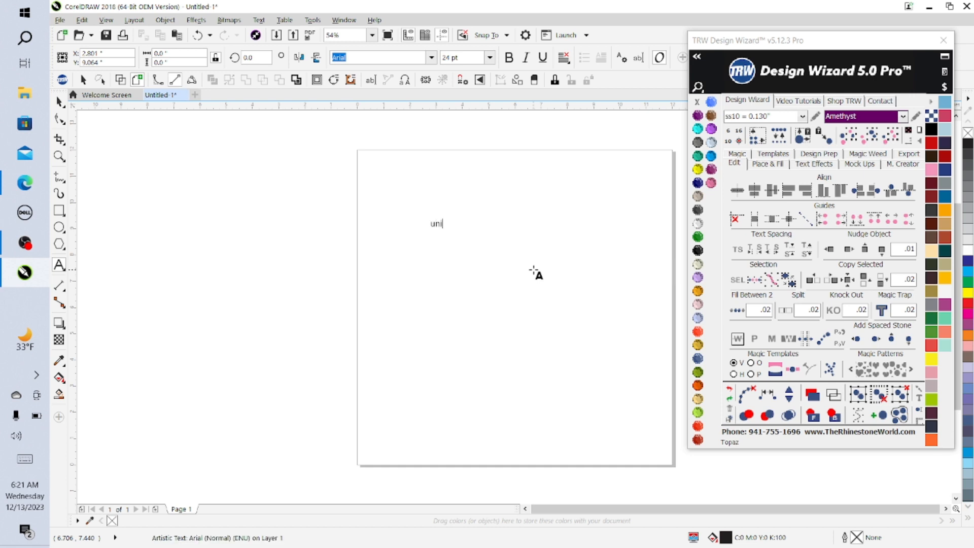
pyautogui.write('que')
# Step: Enlarge the "unique" text to about 4 inches wide and activate the Pick tool
pyautogui.click(444, 224)
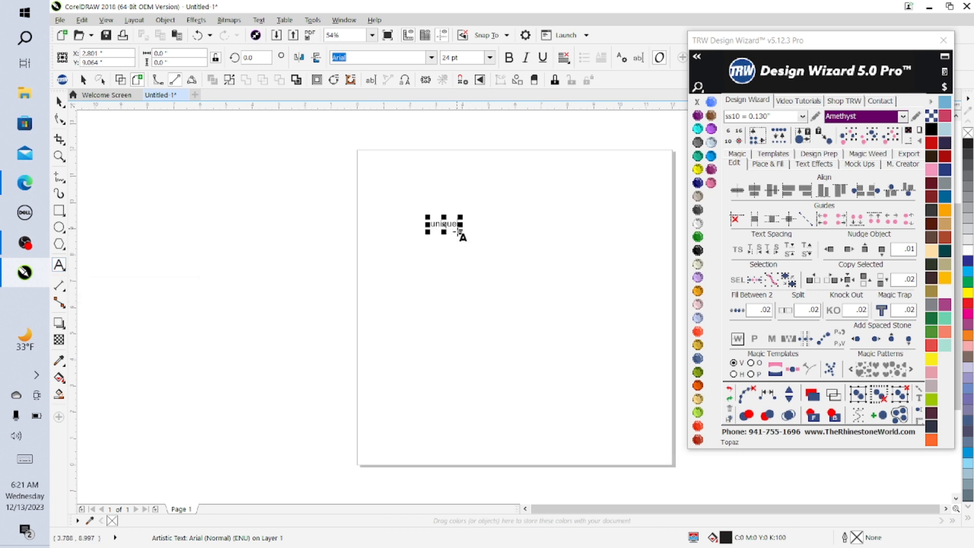
pyautogui.moveTo(459, 231); pyautogui.dragTo(496, 254)
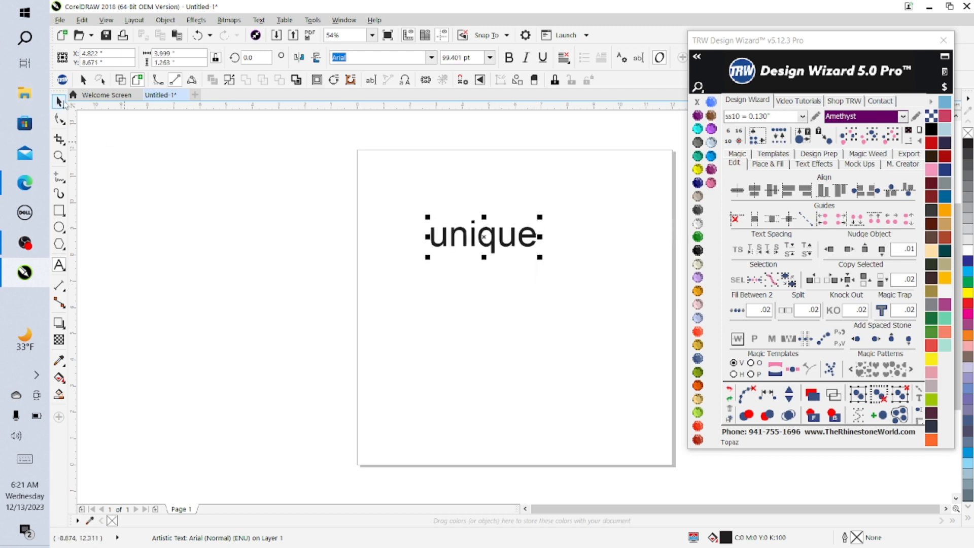
pyautogui.click(60, 103)
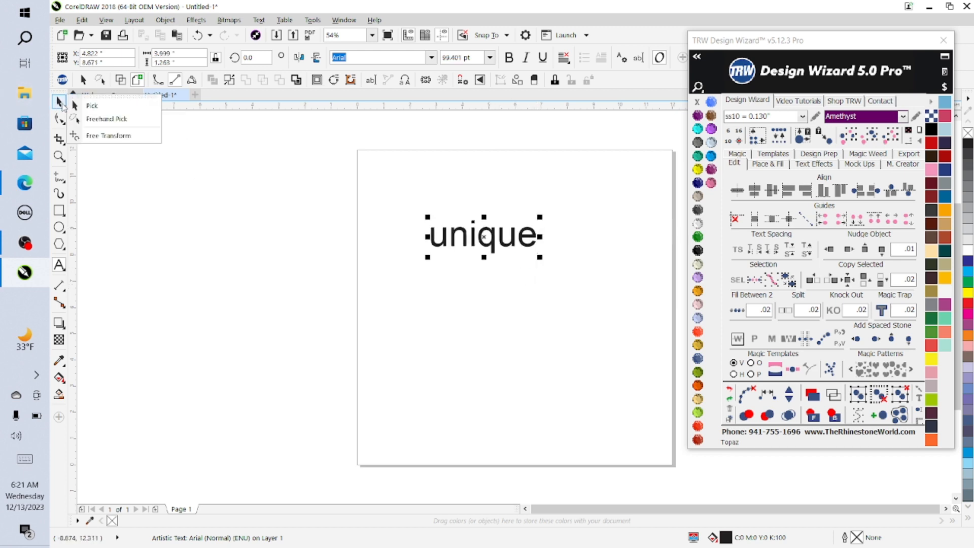
pyautogui.click(92, 106)
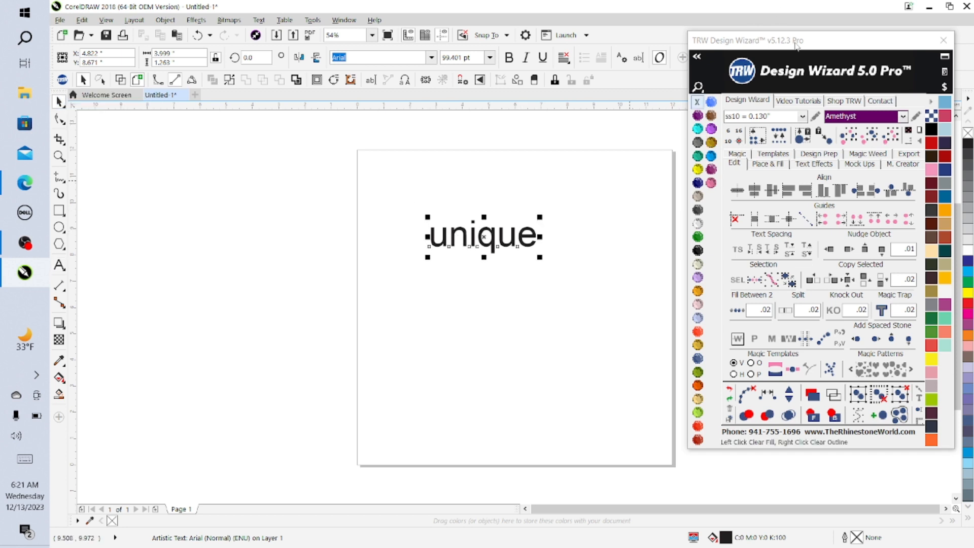
# Step: Move the Design Wizard window farther from the page and expand its font lists to browse the available fonts
pyautogui.moveTo(810, 46); pyautogui.dragTo(840, 45)
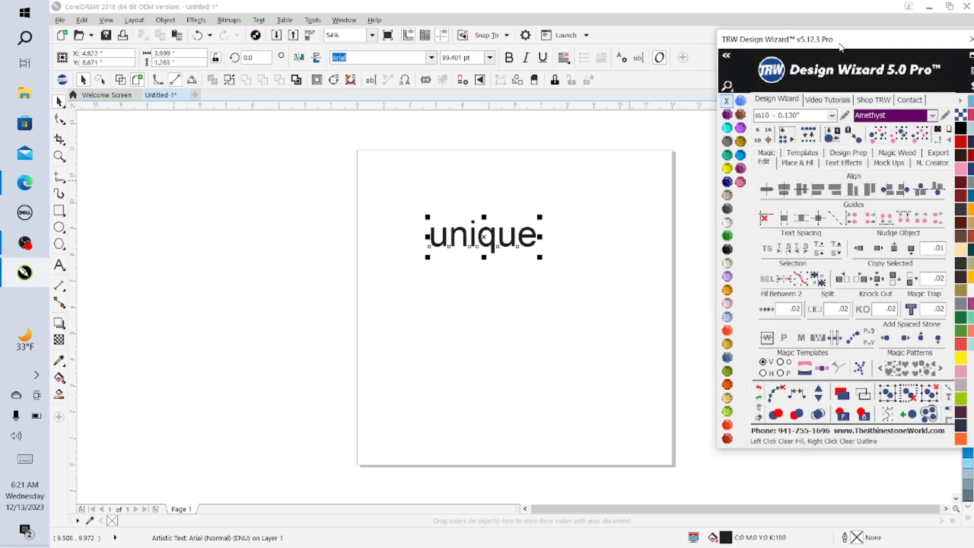
pyautogui.click(726, 57)
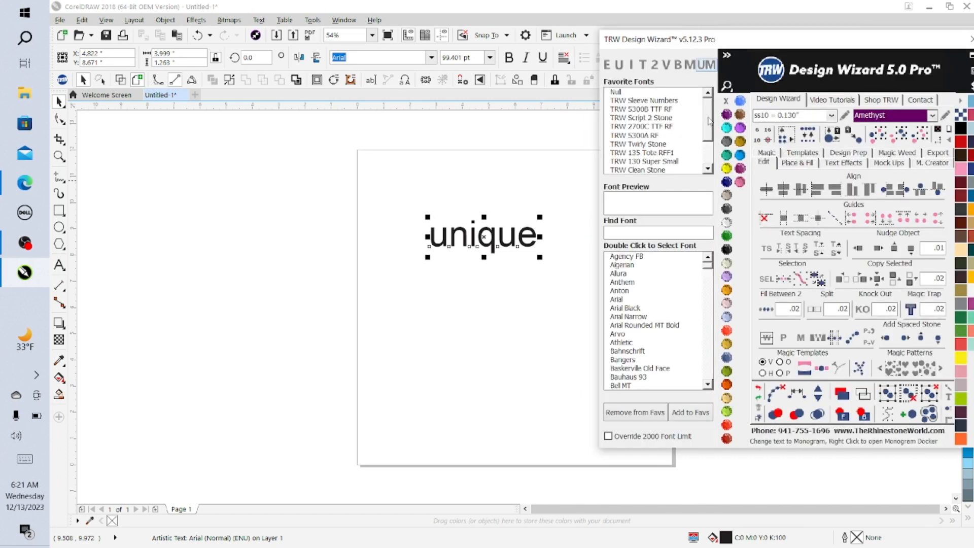
pyautogui.moveTo(708, 117)
pyautogui.mouseDown()
pyautogui.moveTo(710, 144)
pyautogui.moveTo(713, 100)
pyautogui.mouseUp()
pyautogui.moveTo(709, 130)
pyautogui.mouseDown()
pyautogui.moveTo(710, 152)
pyautogui.moveTo(712, 118)
pyautogui.mouseUp()
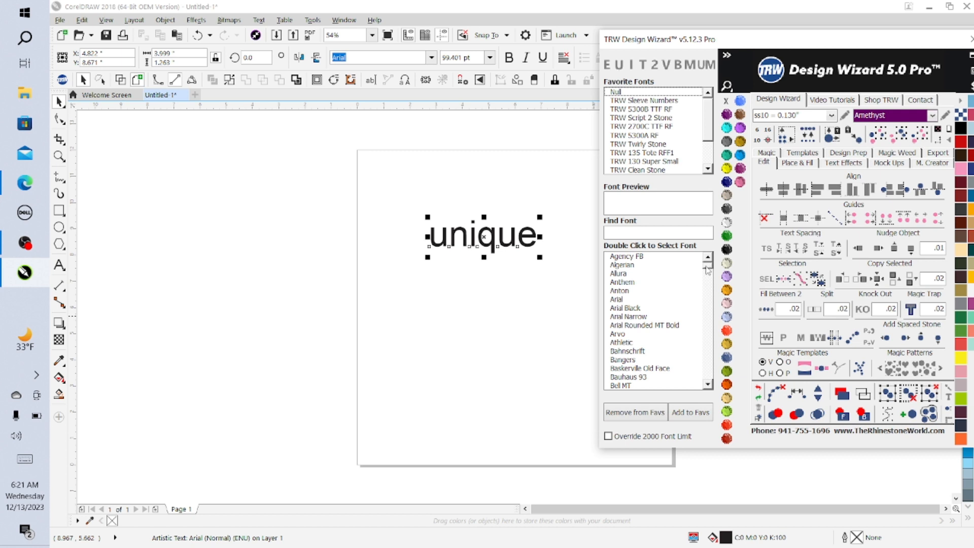
pyautogui.moveTo(713, 270); pyautogui.dragTo(718, 320)
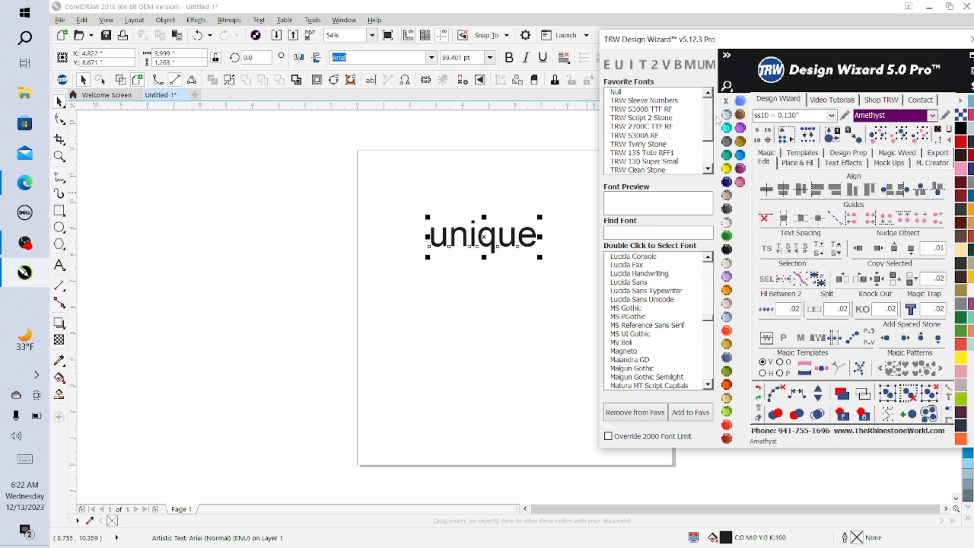
# Step: Try the favorite font TRW 3010 RF_F on the "unique" text and undo the font change
pyautogui.moveTo(711, 121); pyautogui.dragTo(710, 150)
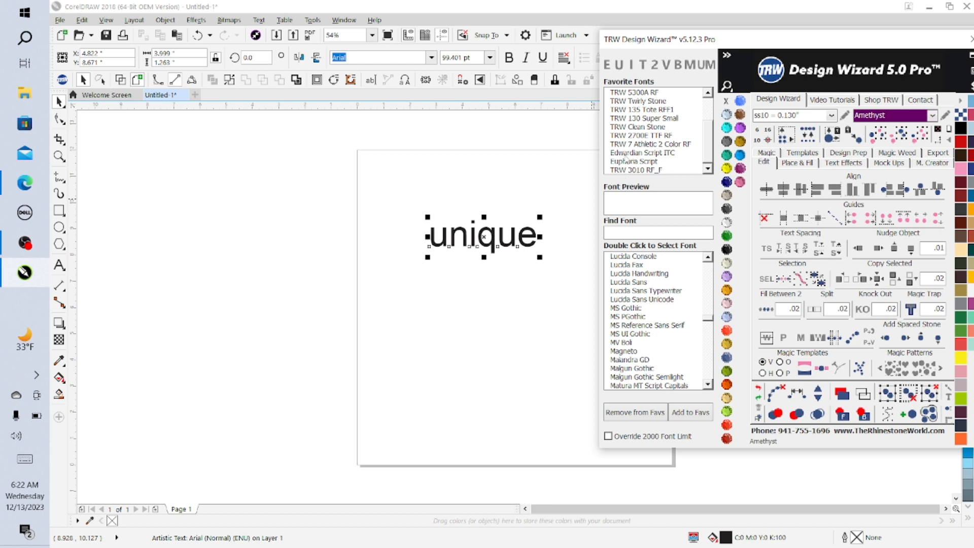
pyautogui.doubleClick(631, 172)
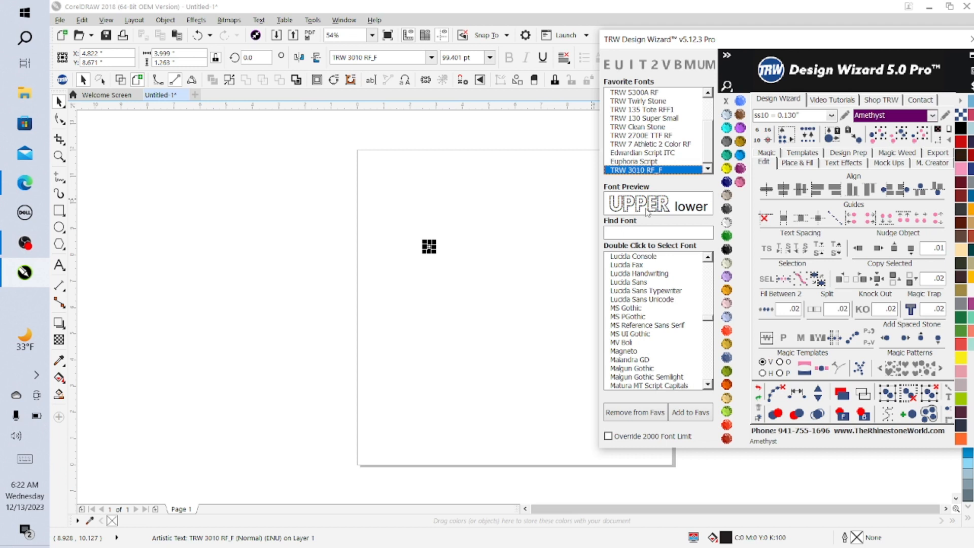
pyautogui.click(198, 36)
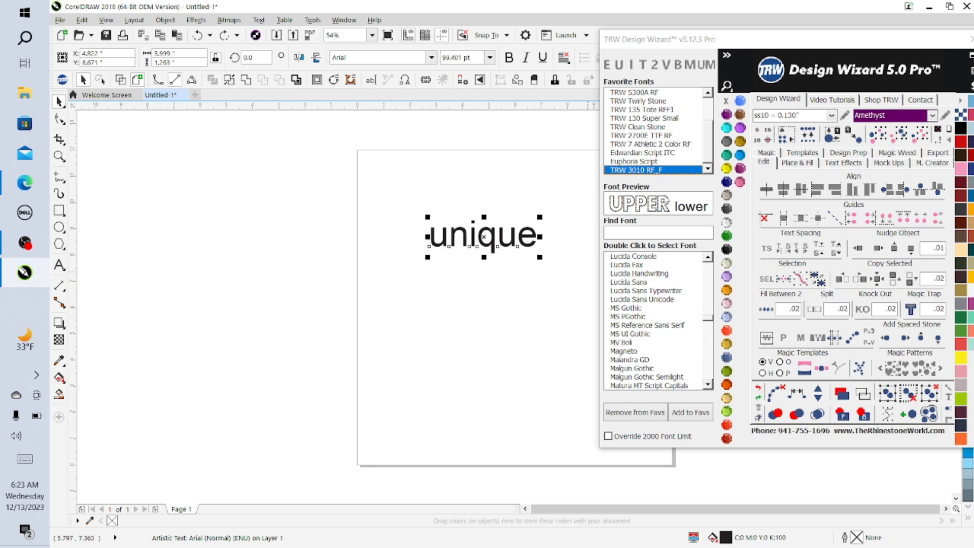
# Step: Filter the Design Wizard fonts by "trw" and apply TRW Basic 5 SF, followed by TRW Basic 5 RF, to the text
pyautogui.click(652, 229)
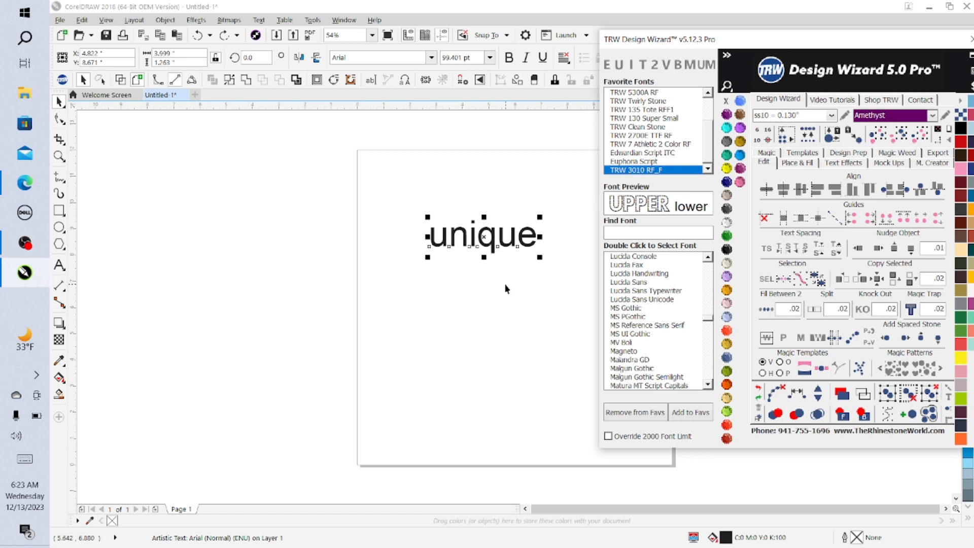
pyautogui.click(658, 234)
pyautogui.write('trw')
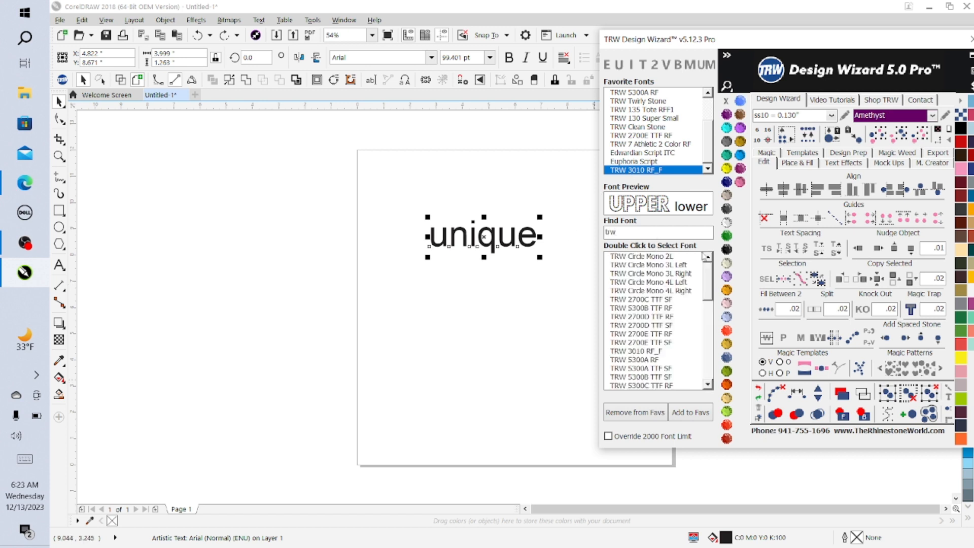
pyautogui.moveTo(707, 281); pyautogui.dragTo(714, 311)
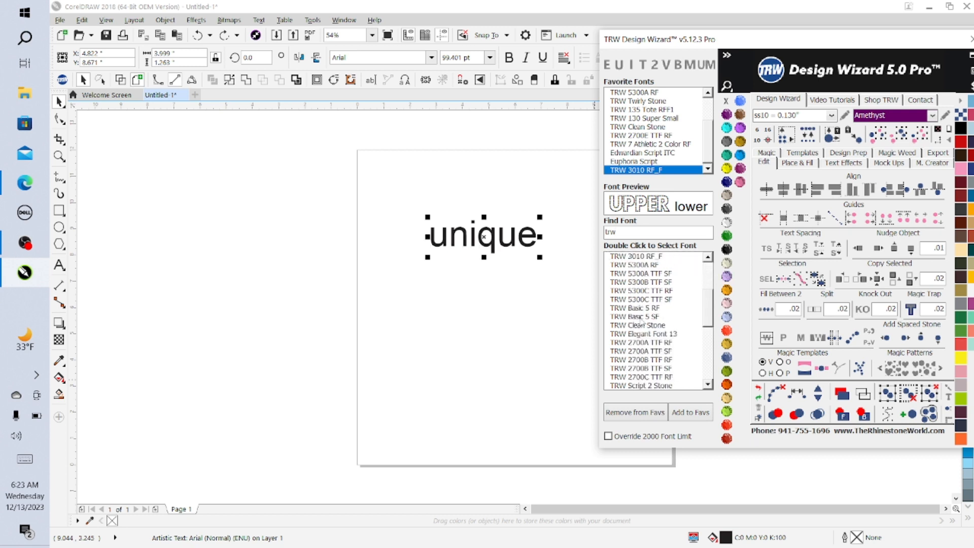
pyautogui.doubleClick(640, 317)
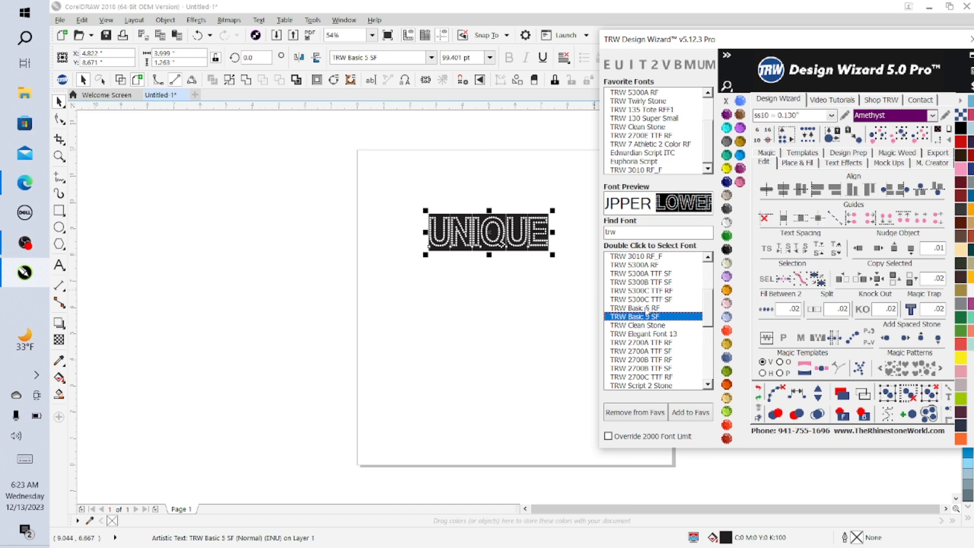
pyautogui.doubleClick(640, 308)
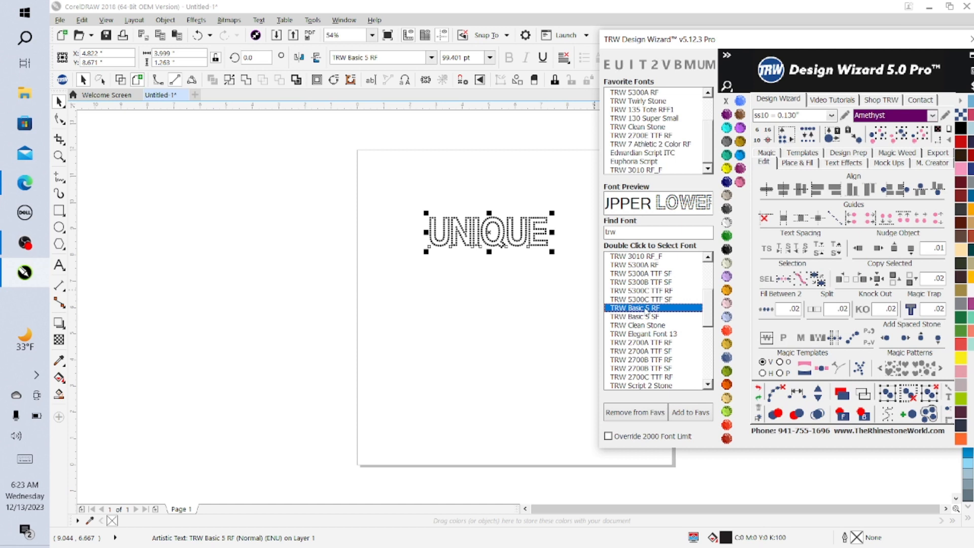
# Step: Shift the rhinestone text slightly down and left, duplicate it, and place the copy off the page to its left
pyautogui.moveTo(489, 233); pyautogui.dragTo(406, 232)
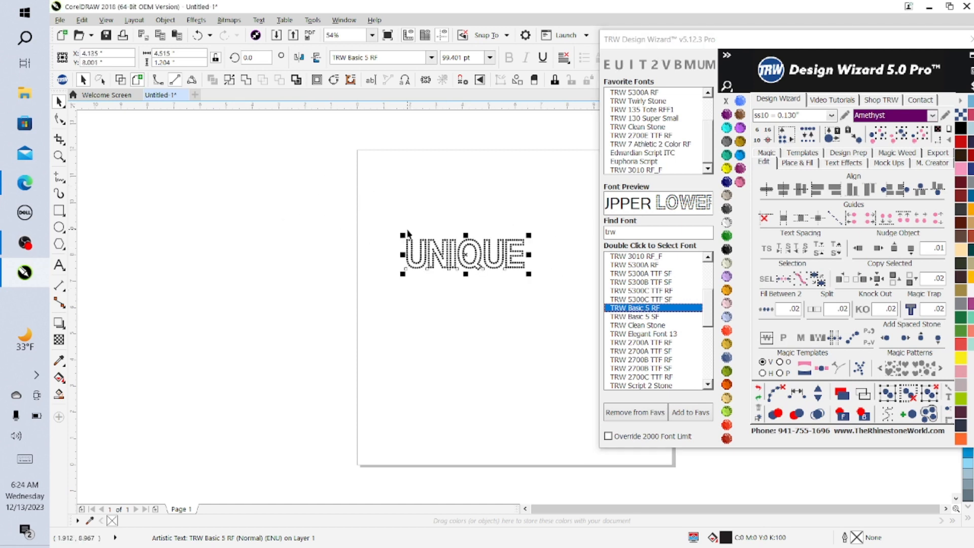
pyautogui.hotkey('ctrl', 'd')
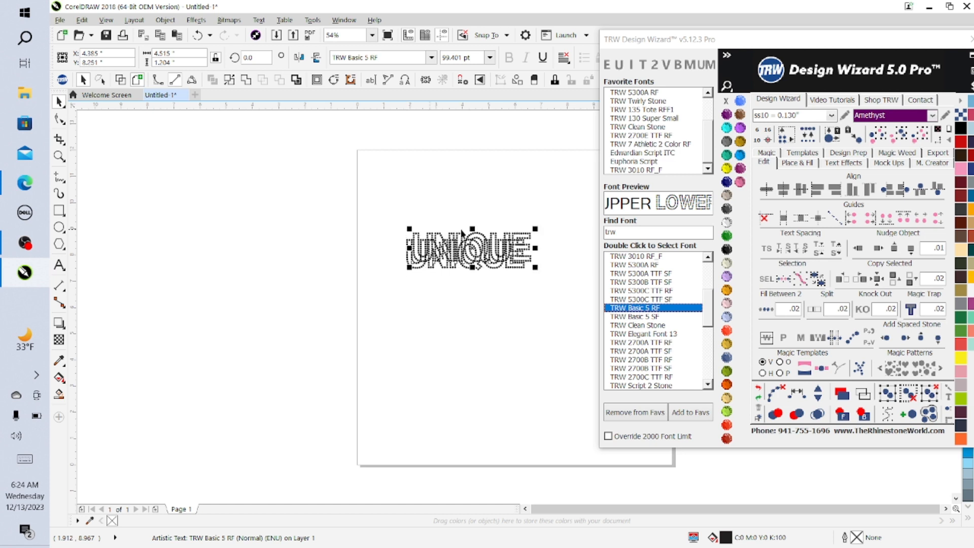
pyautogui.moveTo(472, 250); pyautogui.dragTo(226, 222)
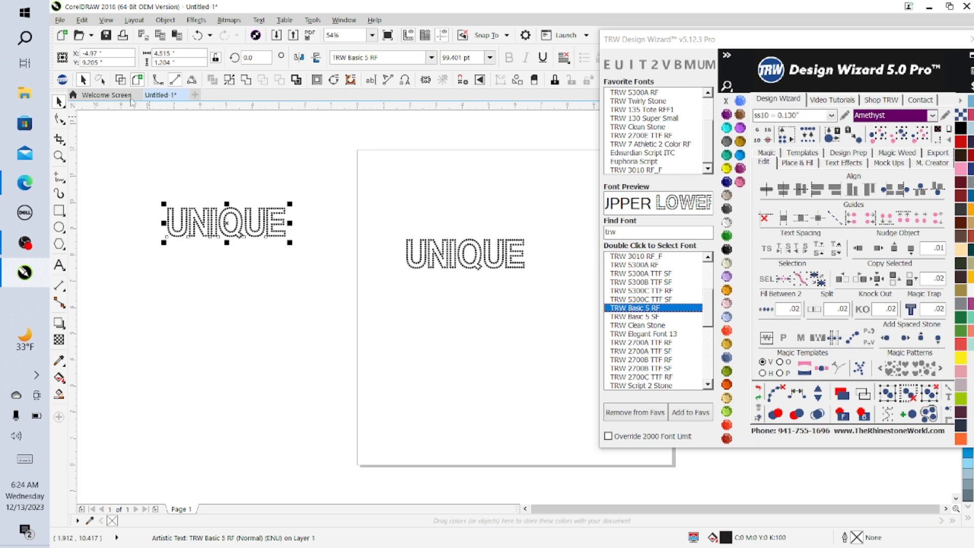
# Step: Save the drawing in the Documents folder as a CDR file named "unique stacked"
pyautogui.click(61, 20)
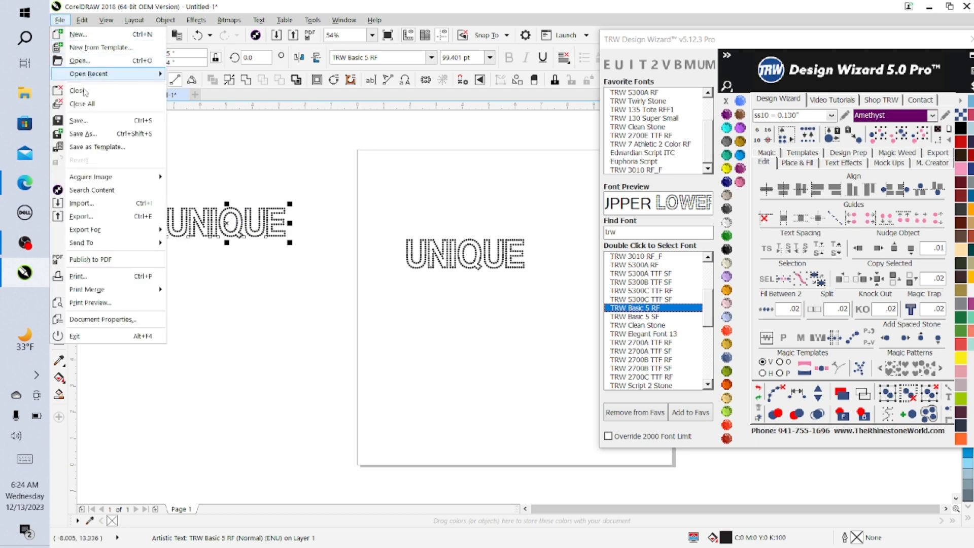
pyautogui.click(90, 134)
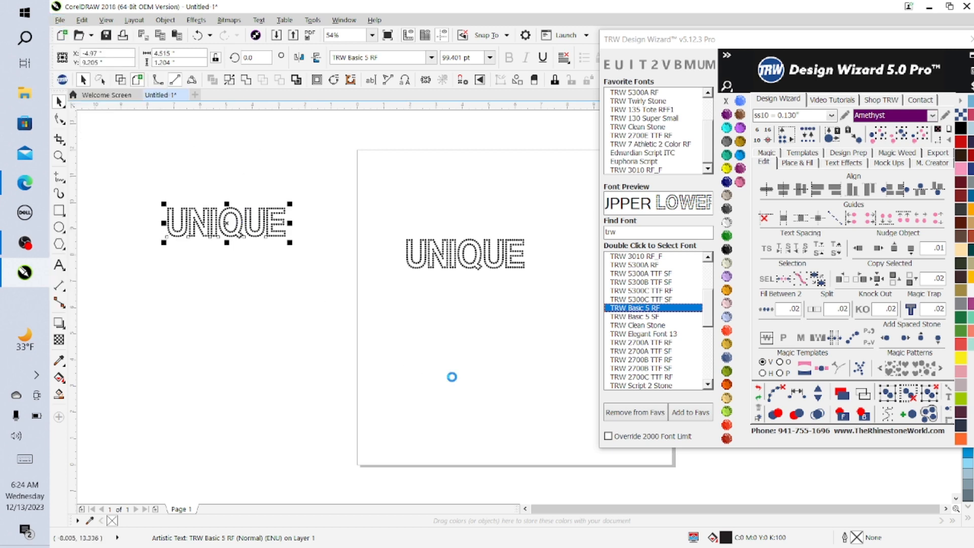
pyautogui.write('un')
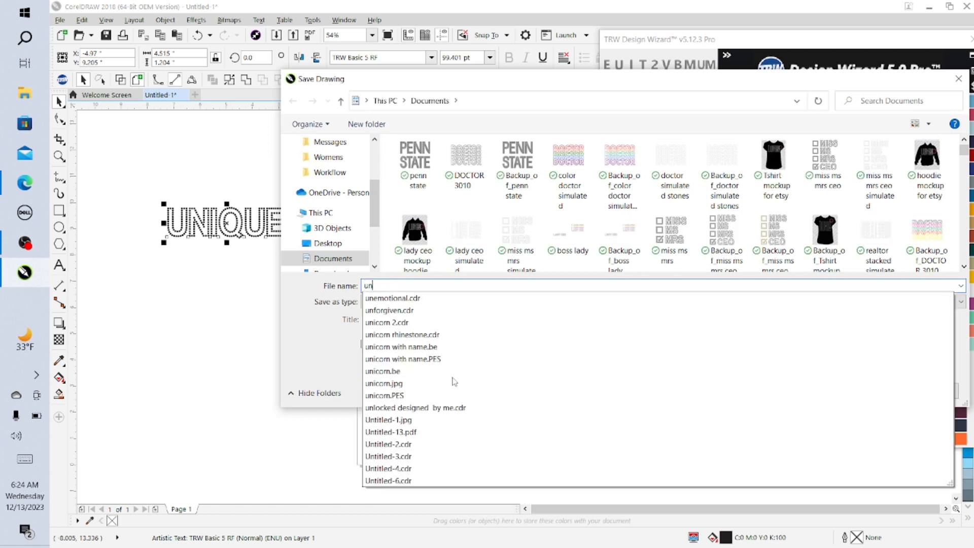
pyautogui.write('i')
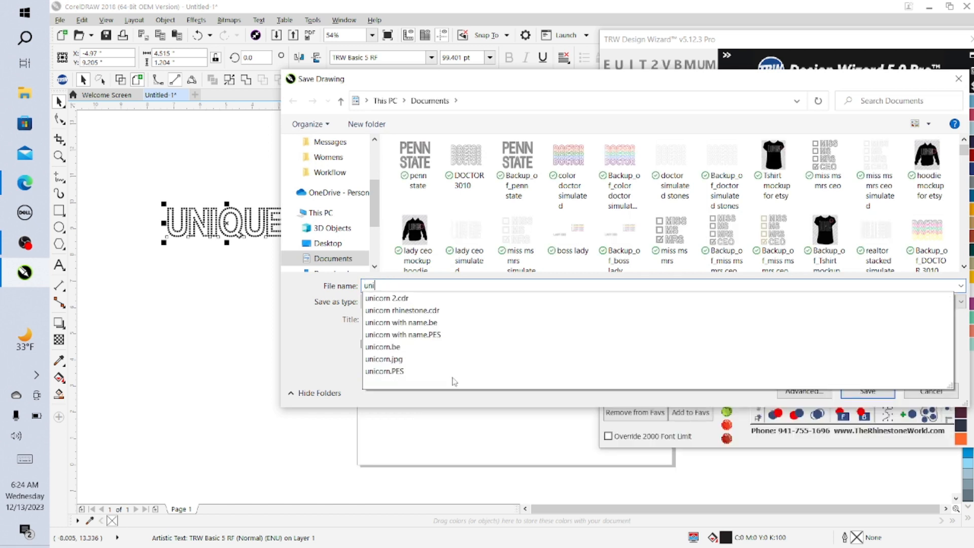
pyautogui.write('que stacked')
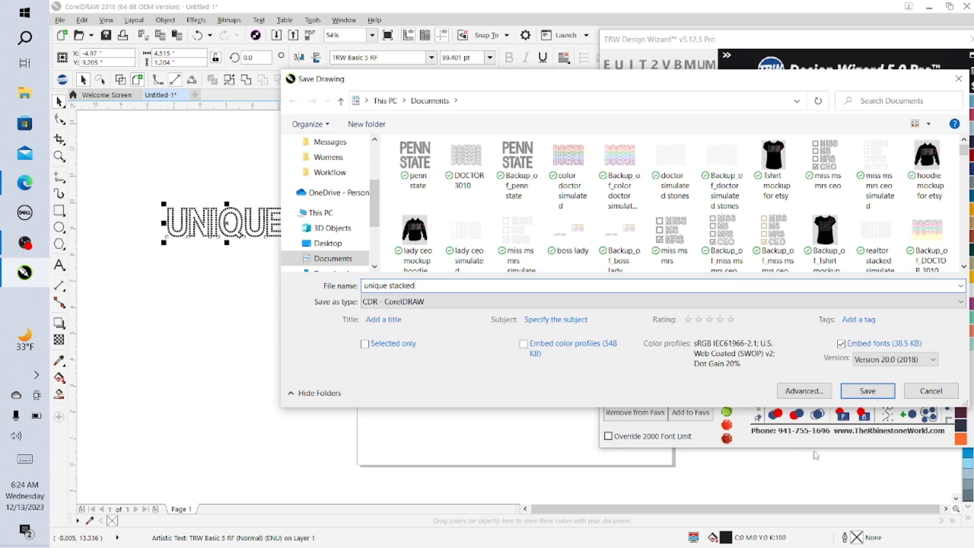
pyautogui.click(863, 394)
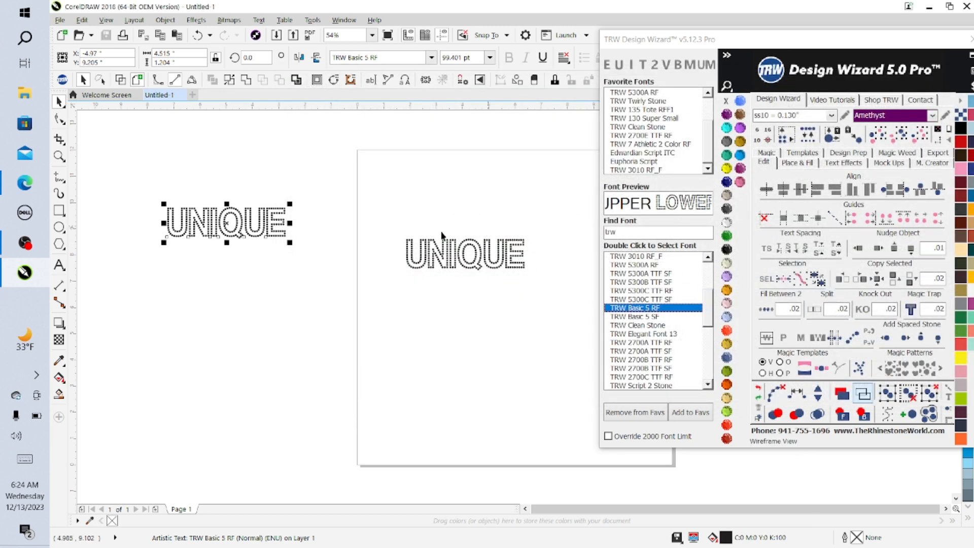
# Step: Add the artistic text "UNIQUE" below the rhinestone text on the page and enlarge it to about 74 pt
pyautogui.click(60, 266)
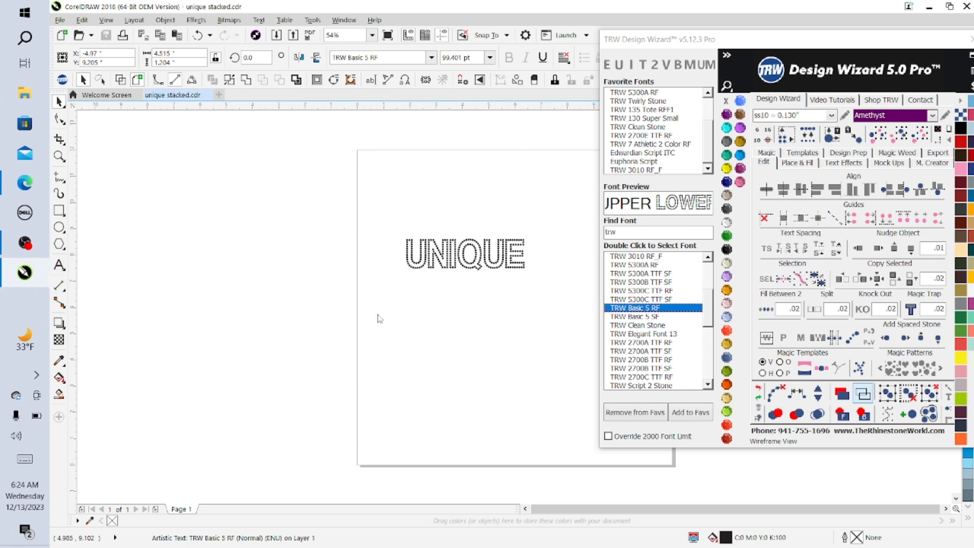
pyautogui.click(431, 346)
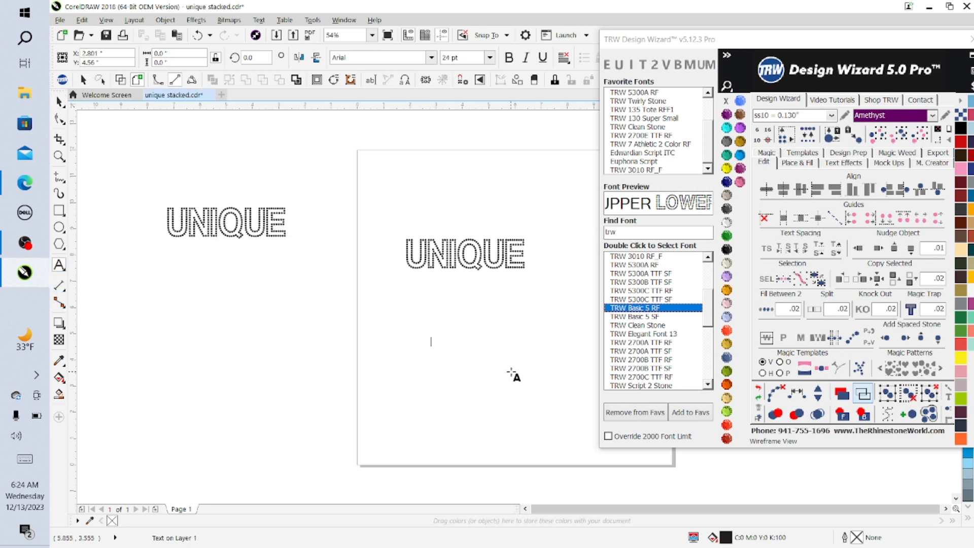
pyautogui.write('UN')
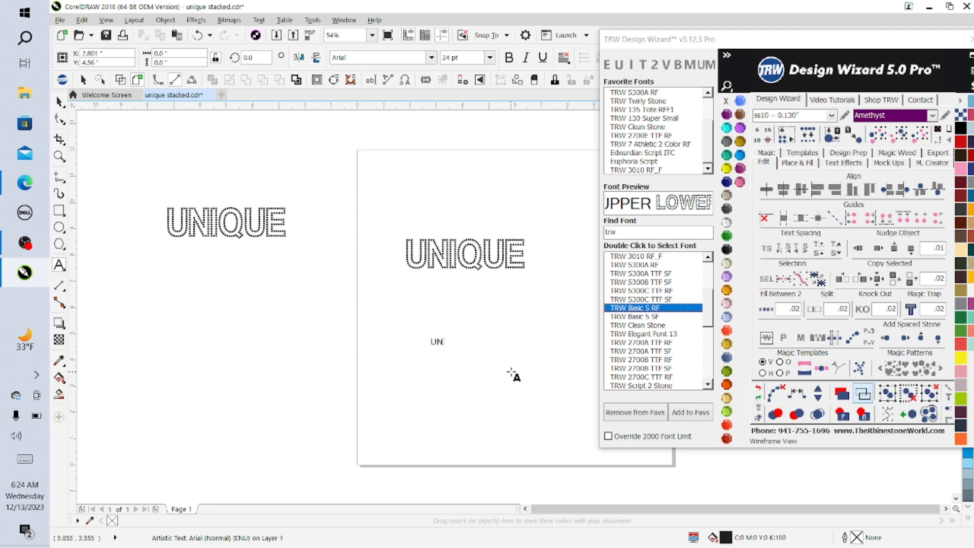
pyautogui.write('IQUE')
pyautogui.moveTo(469, 347)
pyautogui.moveTo(469, 349); pyautogui.dragTo(508, 377)
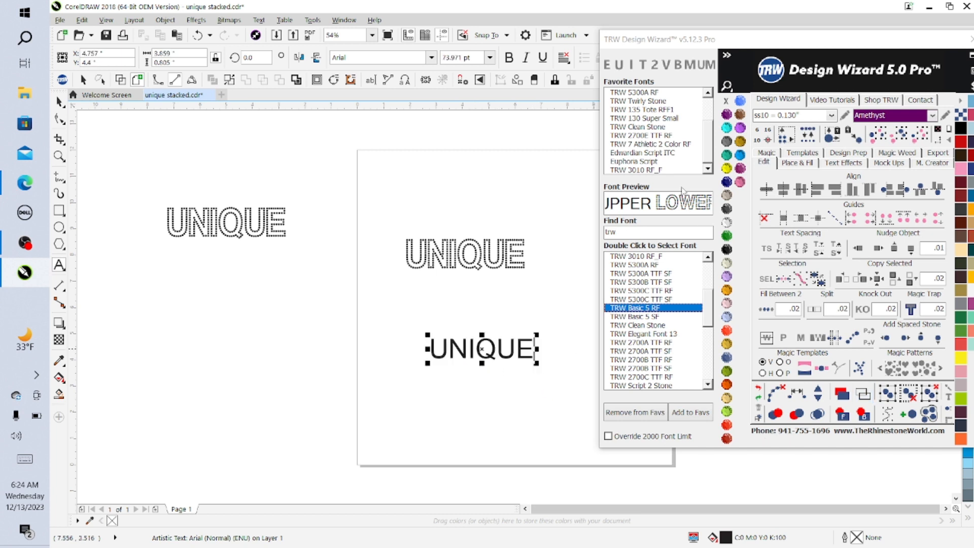
# Step: Apply the TRW 3010 RF_F font to the new "UNIQUE" text and move it up close beneath the TRW Basic 5 RF text
pyautogui.click(649, 171)
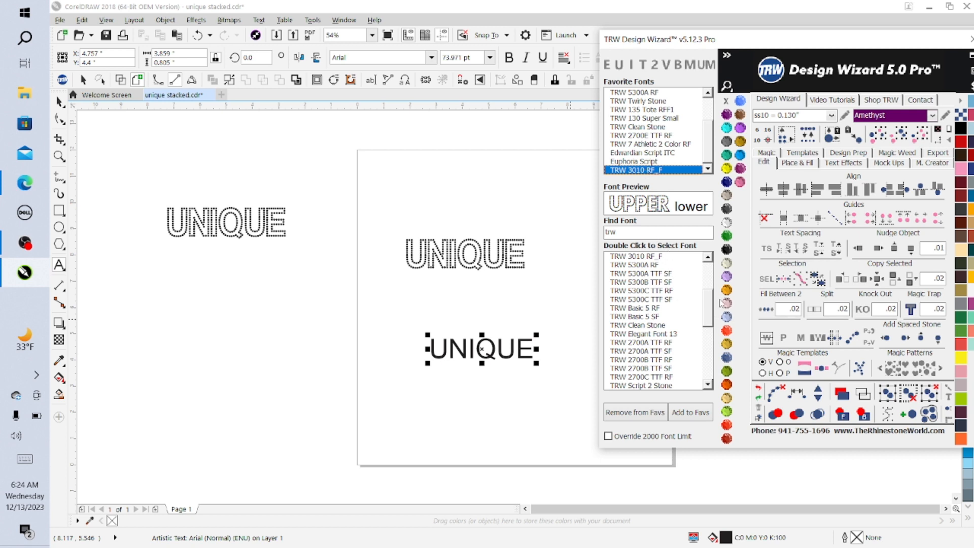
pyautogui.moveTo(708, 308); pyautogui.dragTo(700, 361)
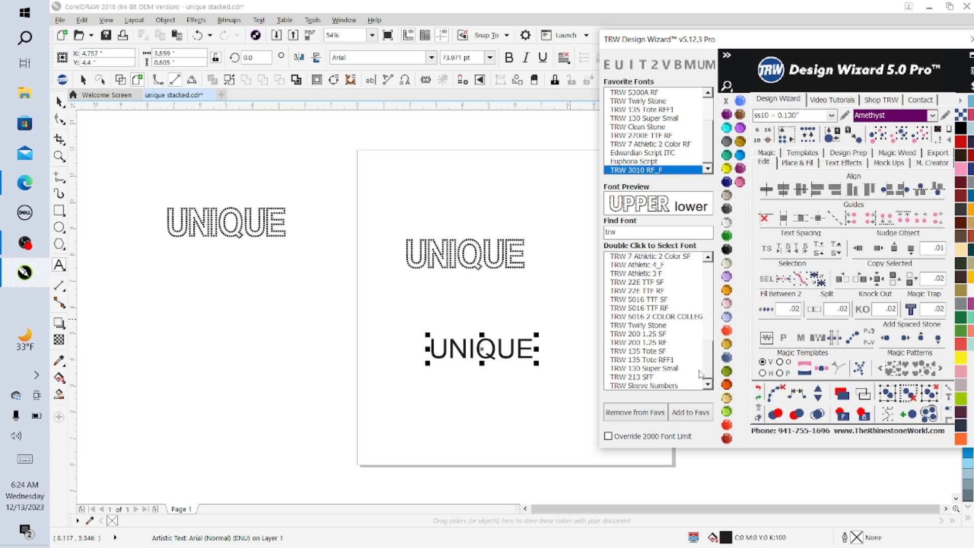
pyautogui.moveTo(700, 374); pyautogui.dragTo(709, 292)
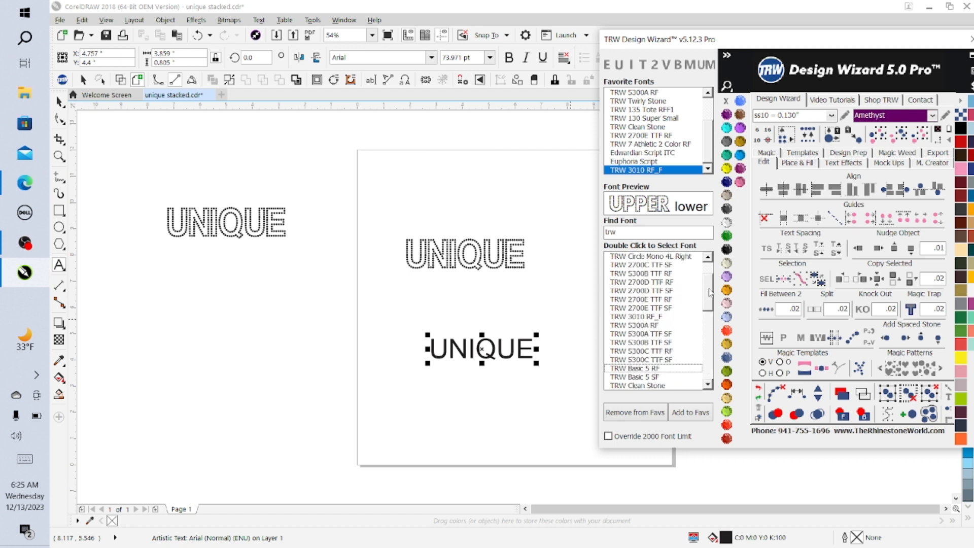
pyautogui.doubleClick(648, 317)
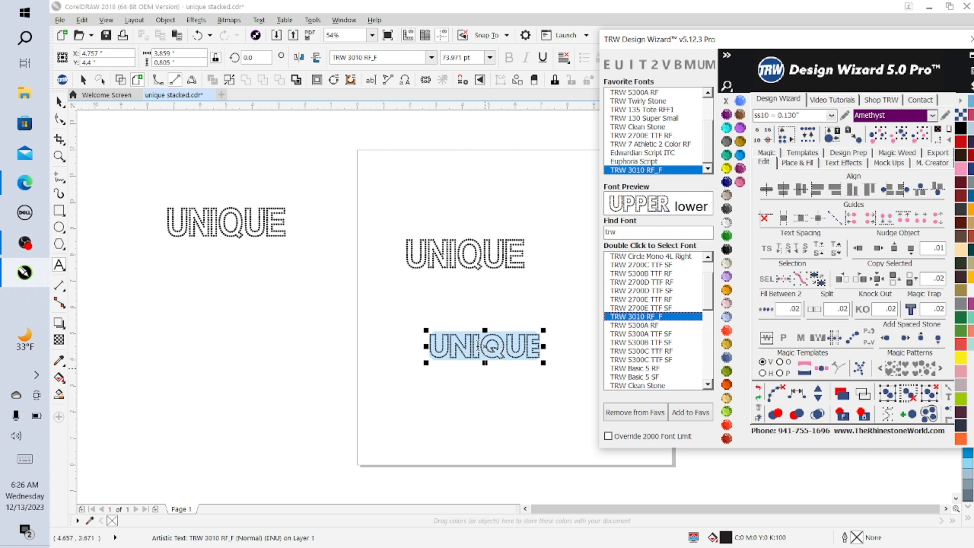
pyautogui.click(478, 347)
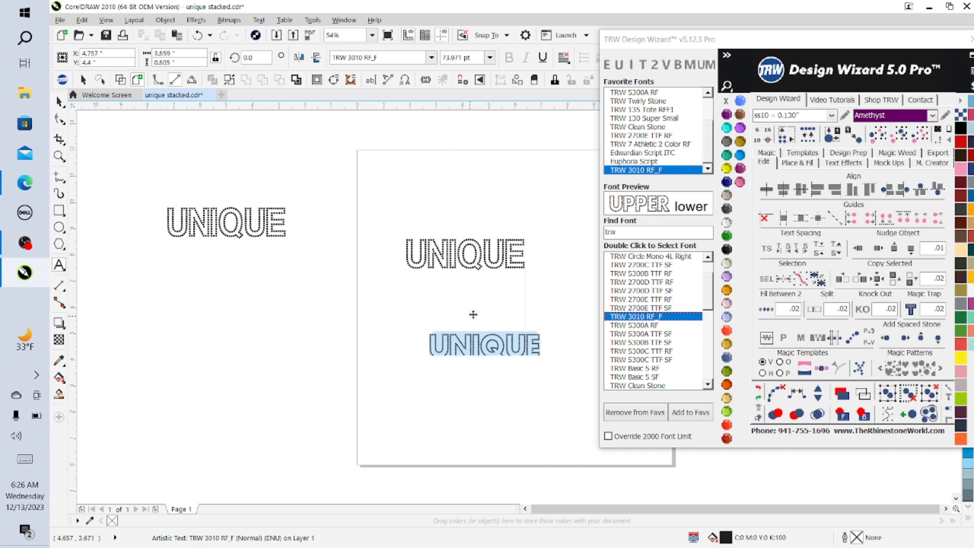
pyautogui.moveTo(473, 315); pyautogui.dragTo(472, 314)
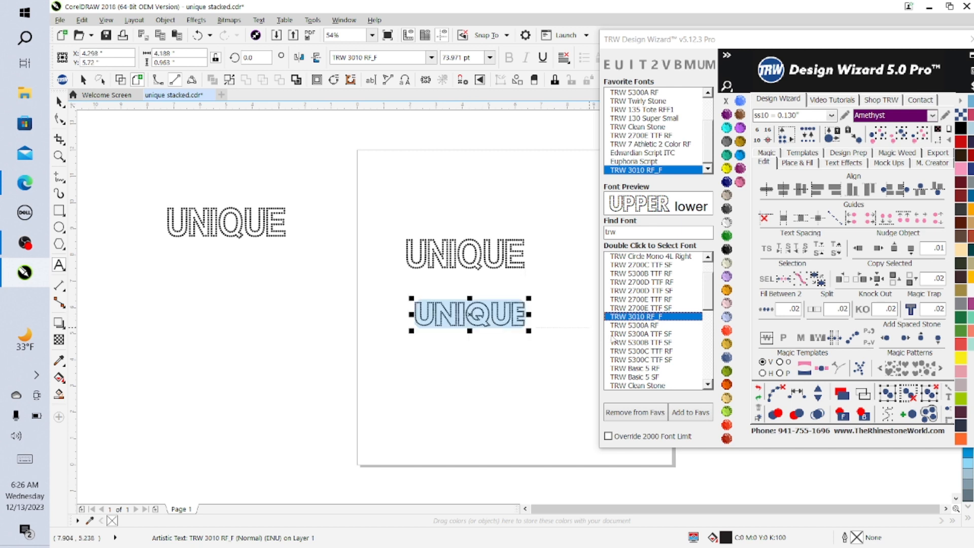
pyautogui.scroll(2, 561, 347)
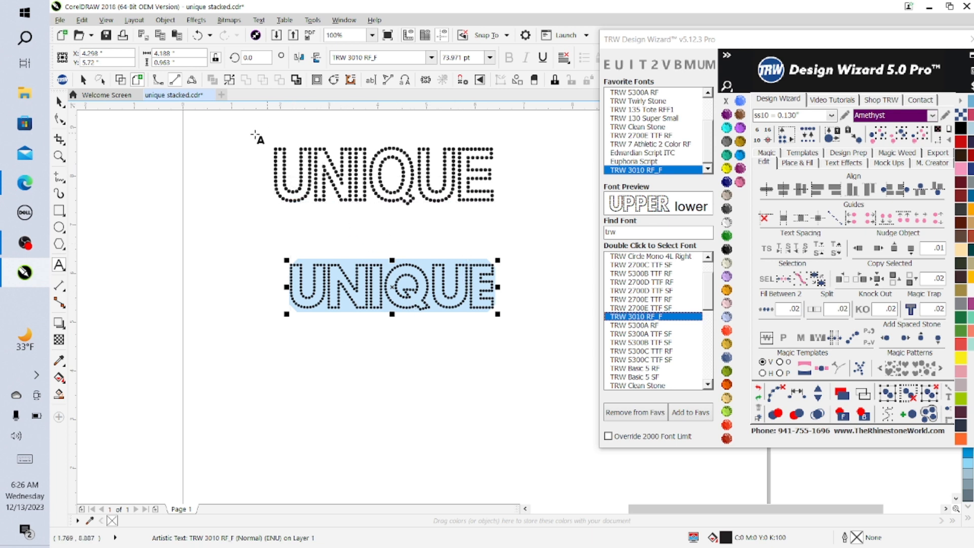
# Step: Move the Design Wizard window lower and place both TRW Basic 5 RF texts off the page at the far left, one above the other
pyautogui.click(59, 102)
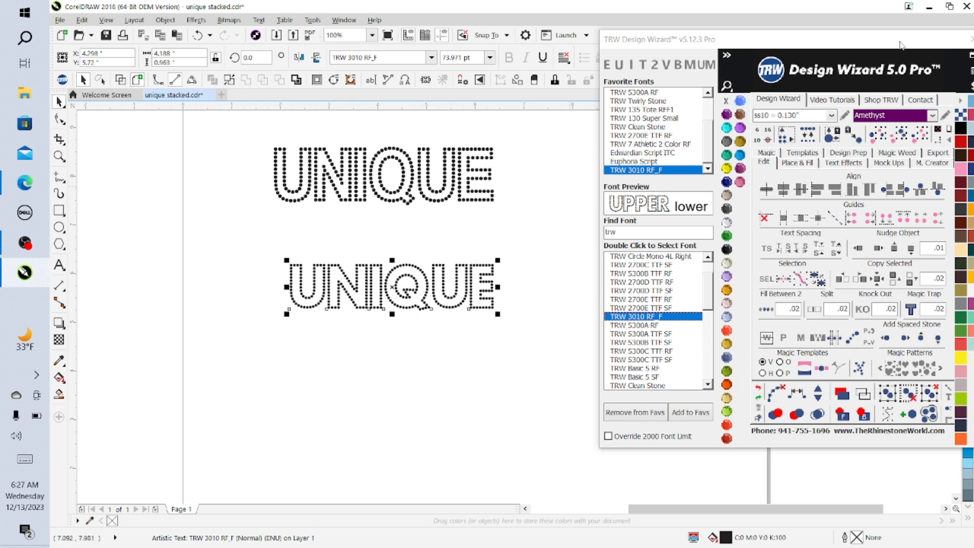
pyautogui.moveTo(900, 45); pyautogui.dragTo(861, 348)
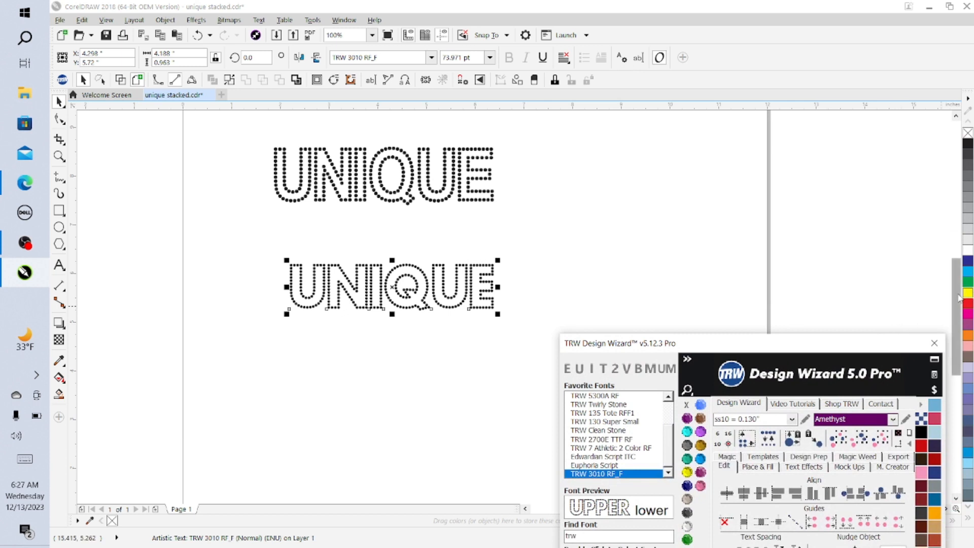
pyautogui.moveTo(957, 300); pyautogui.dragTo(959, 281)
pyautogui.scroll(-2, 786, 239)
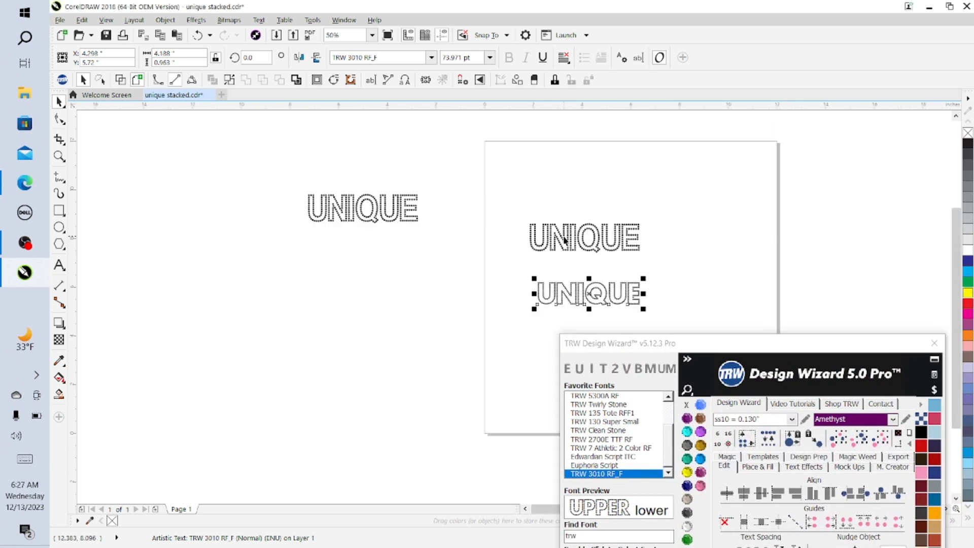
pyautogui.moveTo(521, 205); pyautogui.dragTo(731, 261)
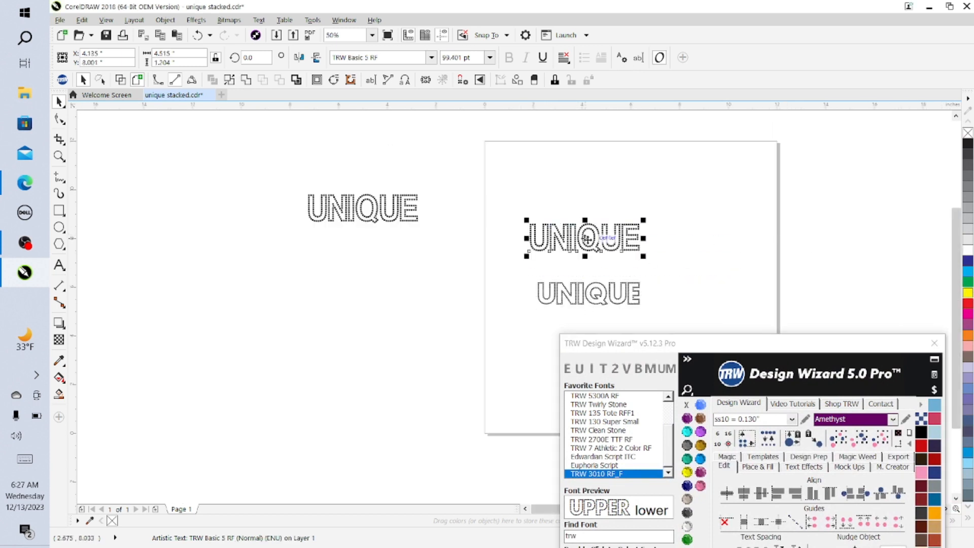
pyautogui.moveTo(586, 238); pyautogui.dragTo(172, 170)
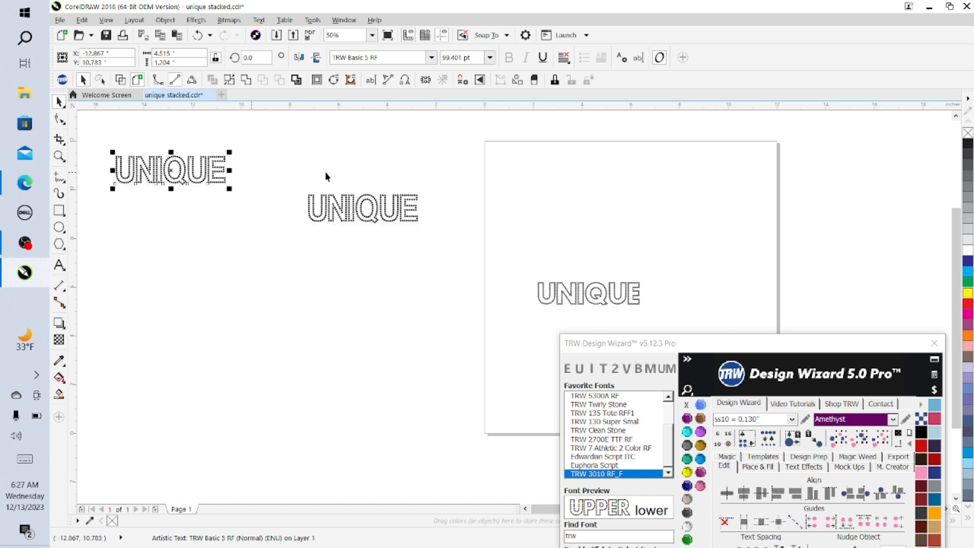
pyautogui.moveTo(291, 173); pyautogui.dragTo(486, 227)
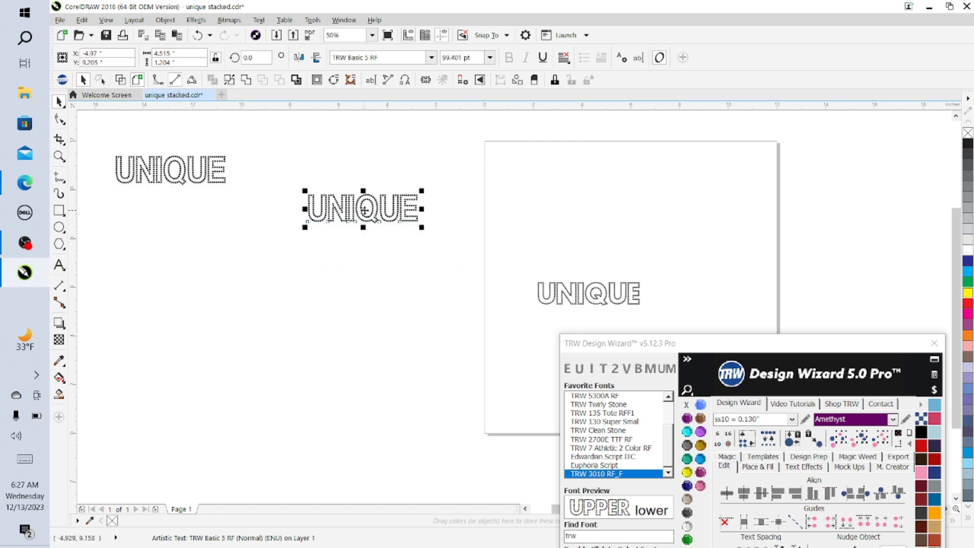
pyautogui.moveTo(361, 208); pyautogui.dragTo(140, 230)
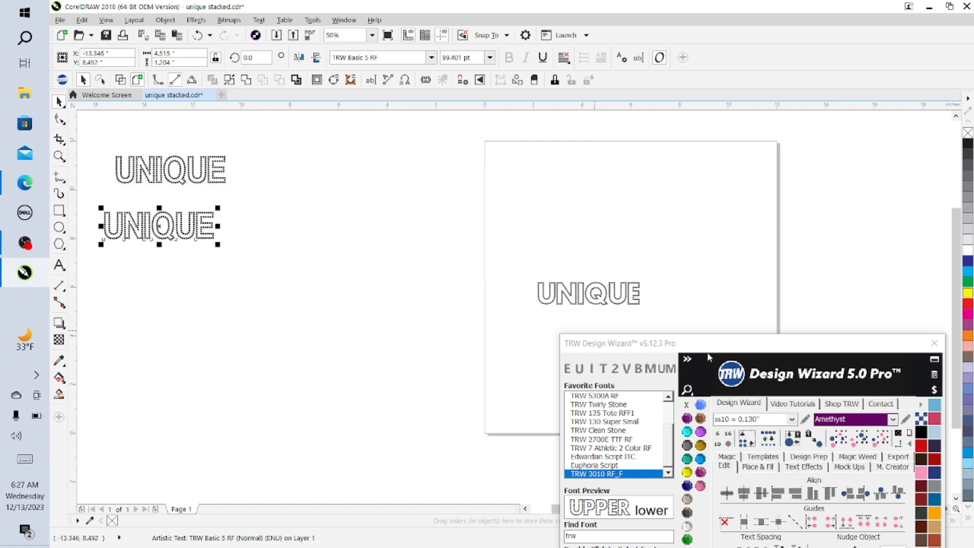
# Step: Duplicate the TRW 3010 RF_F text and place the copy off the page to the left, below the two TRW Basic 5 RF texts
pyautogui.moveTo(732, 340); pyautogui.dragTo(252, 86)
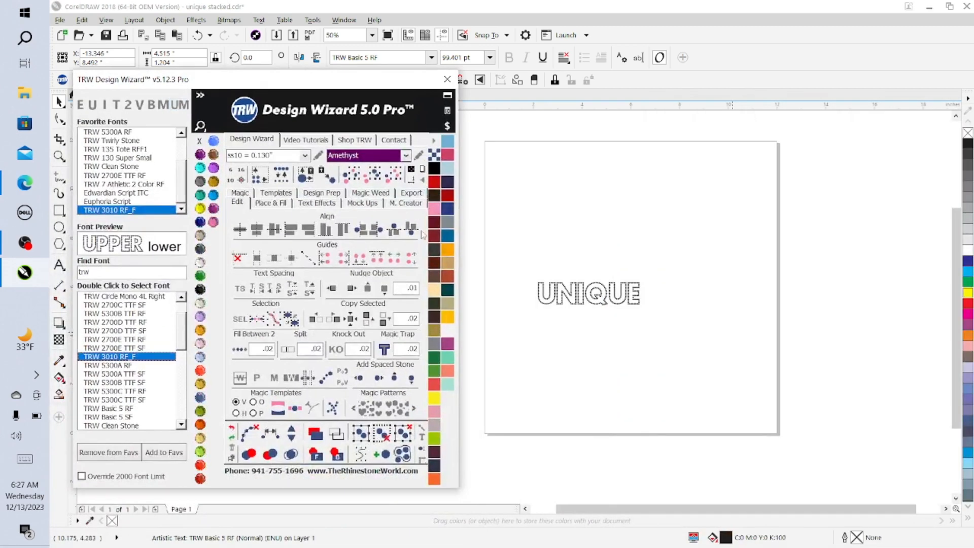
pyautogui.moveTo(484, 252); pyautogui.dragTo(744, 369)
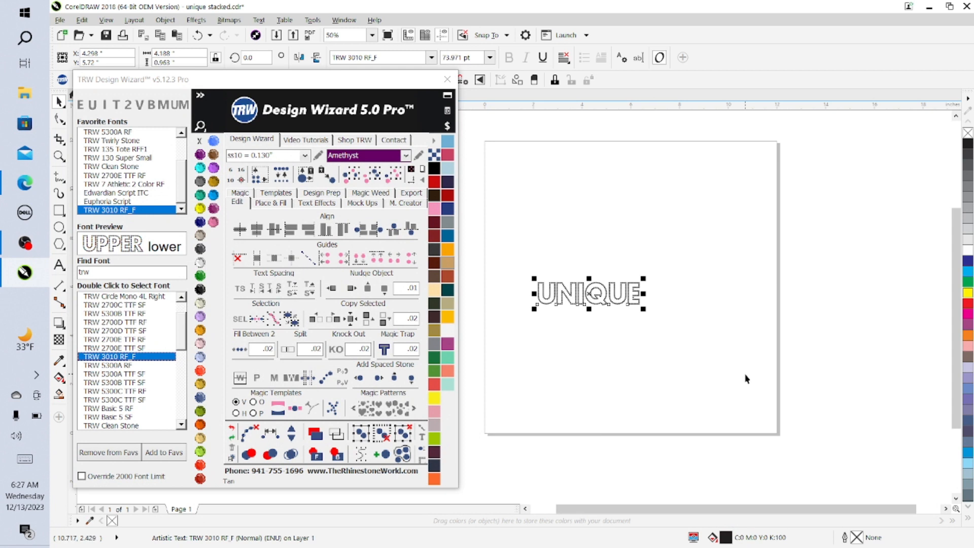
pyautogui.hotkey('ctrl', 'd')
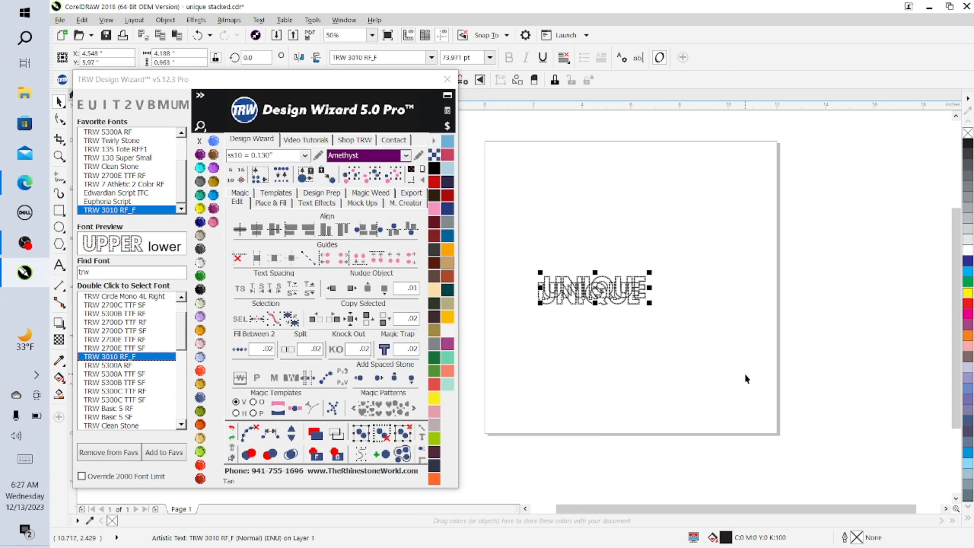
pyautogui.moveTo(597, 288); pyautogui.dragTo(541, 421)
pyautogui.moveTo(273, 86); pyautogui.dragTo(829, 104)
pyautogui.moveTo(538, 421); pyautogui.dragTo(160, 329)
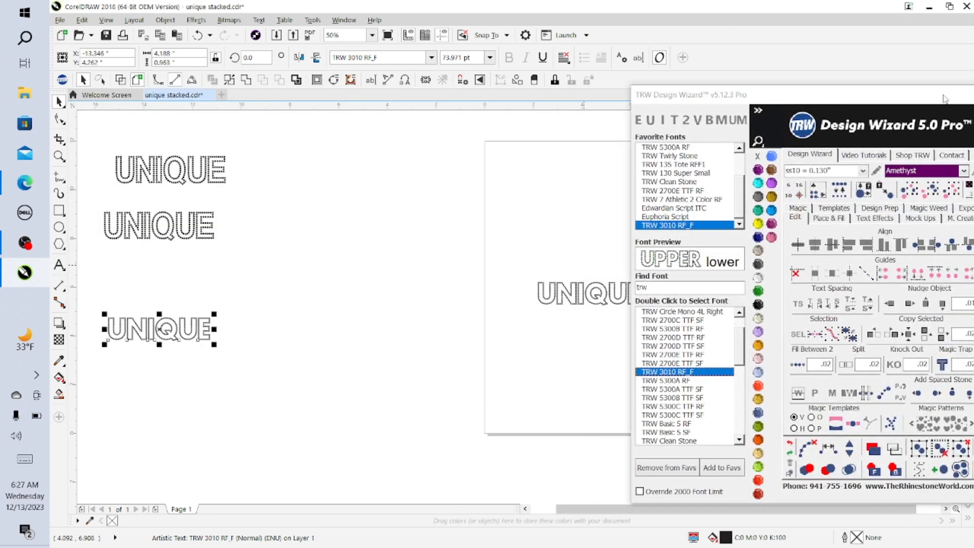
# Step: Move the Design Wizard window clear of the page and shift the remaining "UNIQUE" text to the upper part of the page
pyautogui.moveTo(925, 105); pyautogui.dragTo(364, 90)
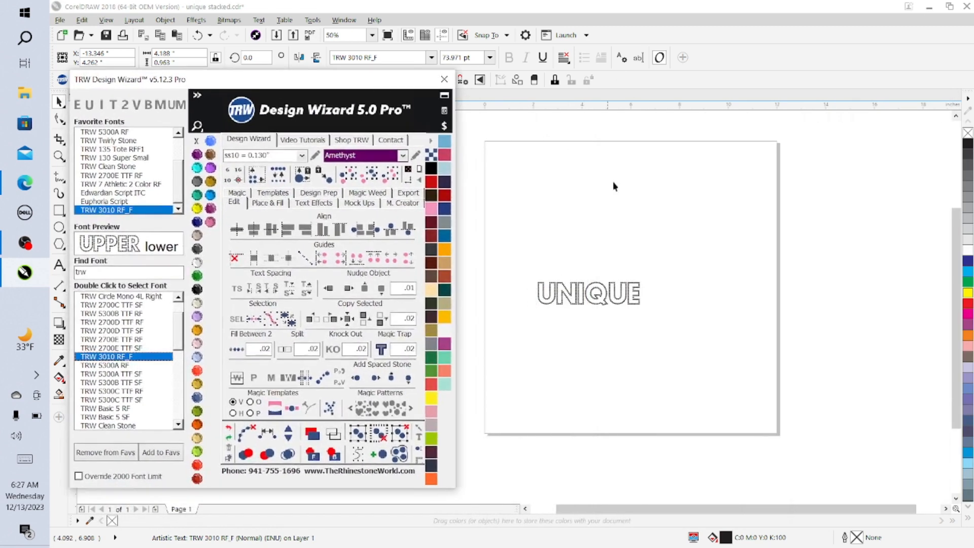
pyautogui.moveTo(526, 268); pyautogui.dragTo(724, 364)
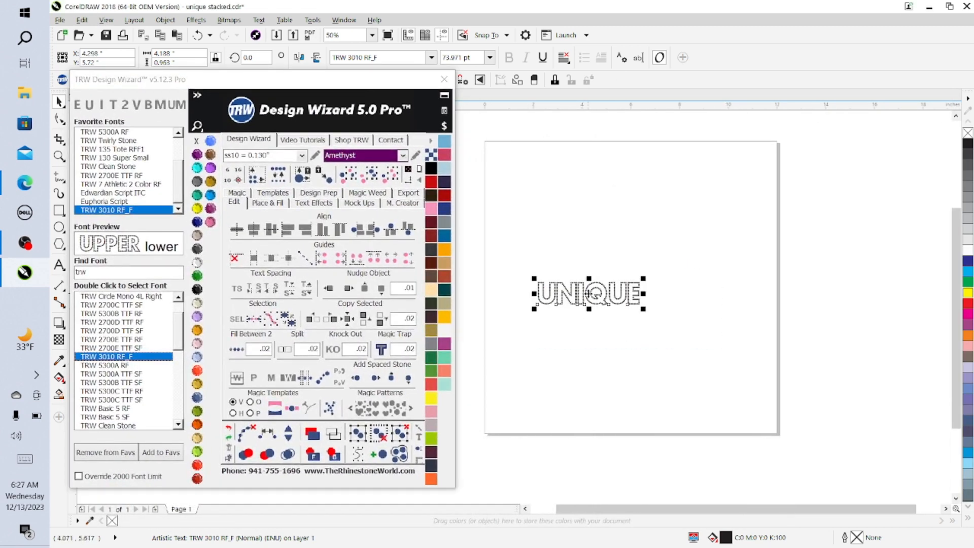
pyautogui.moveTo(586, 295); pyautogui.dragTo(629, 204)
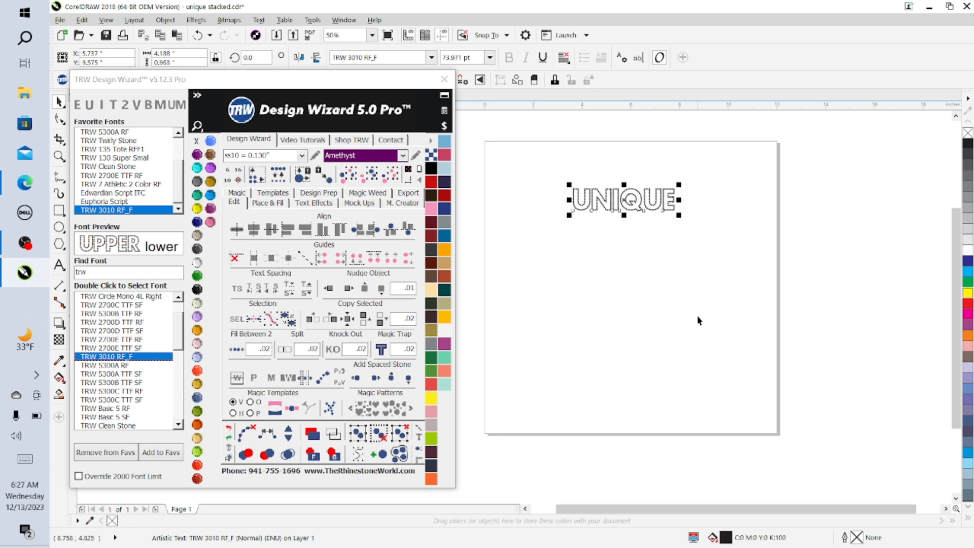
# Step: Make four copies of the TRW 3010 RF_F text, spreading them across the page, over its right edge and below it
pyautogui.moveTo(630, 193); pyautogui.dragTo(695, 293)
pyautogui.hotkey('ctrl', 'r')
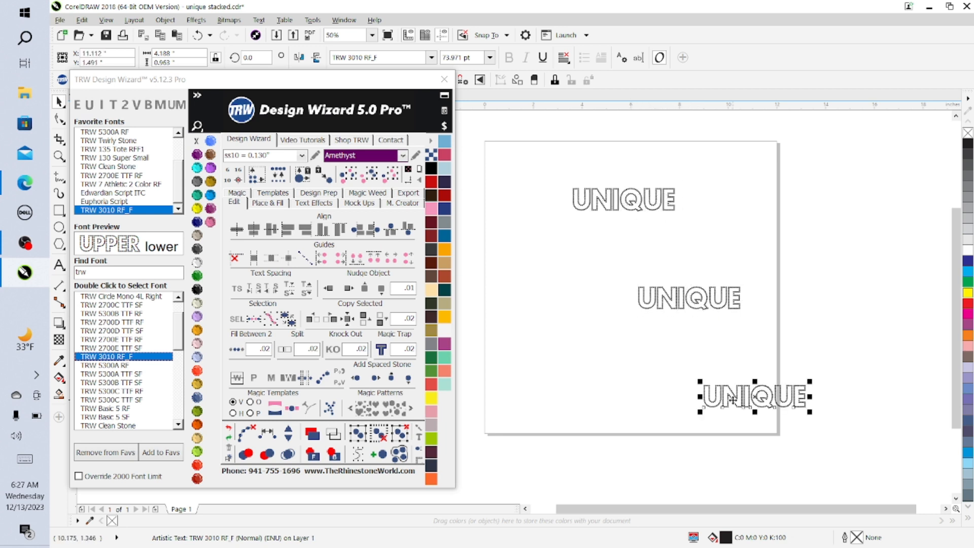
pyautogui.moveTo(755, 397); pyautogui.dragTo(782, 234)
pyautogui.hotkey('ctrl', 'd')
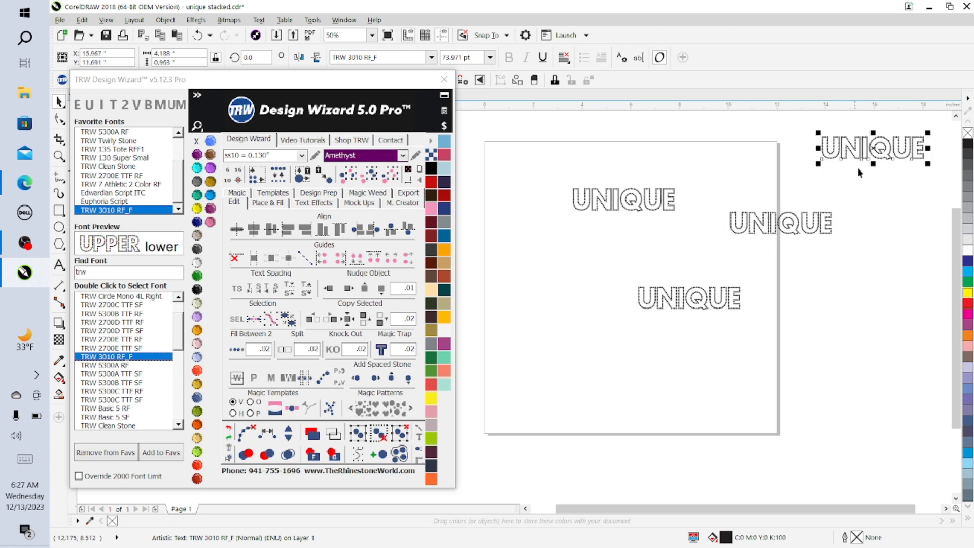
pyautogui.moveTo(868, 149); pyautogui.dragTo(764, 382)
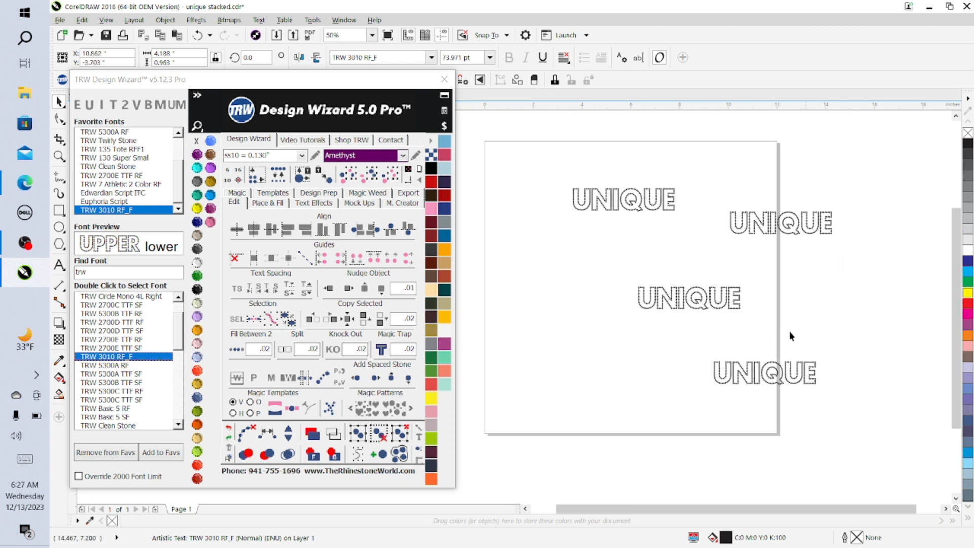
pyautogui.scroll(-1, 621, 245)
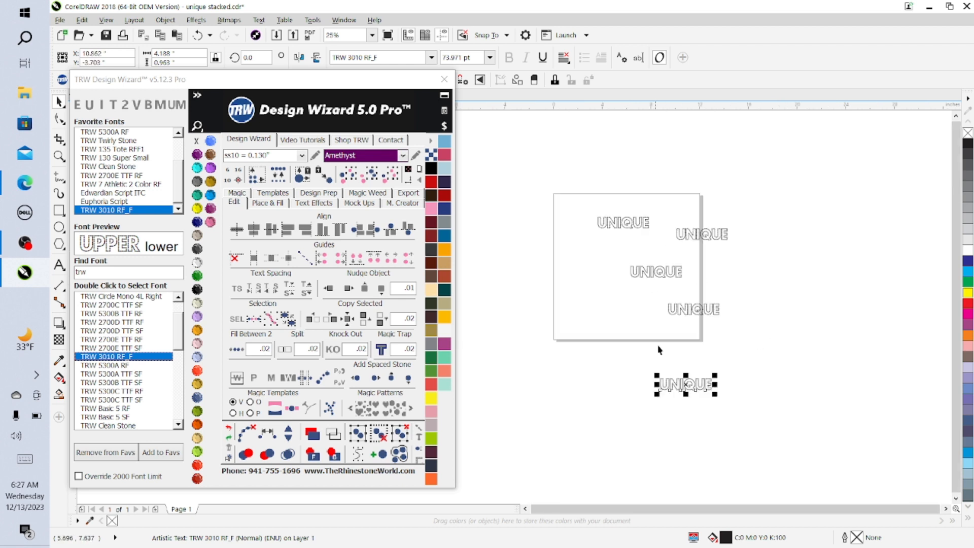
# Step: Move the UNIQUE text from below the page into the page's lower-left area and shift the Design Wizard window away from the texts
pyautogui.moveTo(686, 384); pyautogui.dragTo(606, 303)
pyautogui.scroll(1, 566, 179)
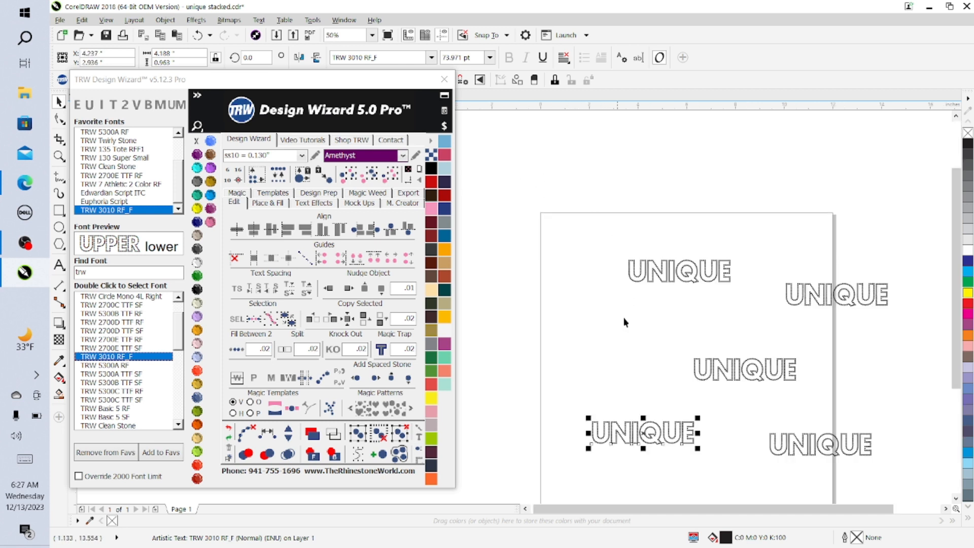
pyautogui.moveTo(600, 509); pyautogui.dragTo(640, 508)
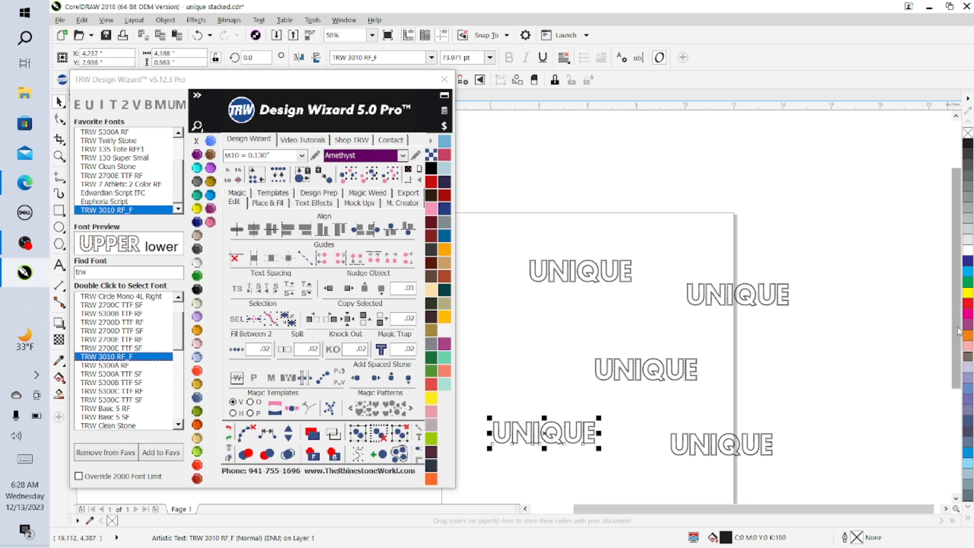
pyautogui.moveTo(959, 332); pyautogui.dragTo(946, 379)
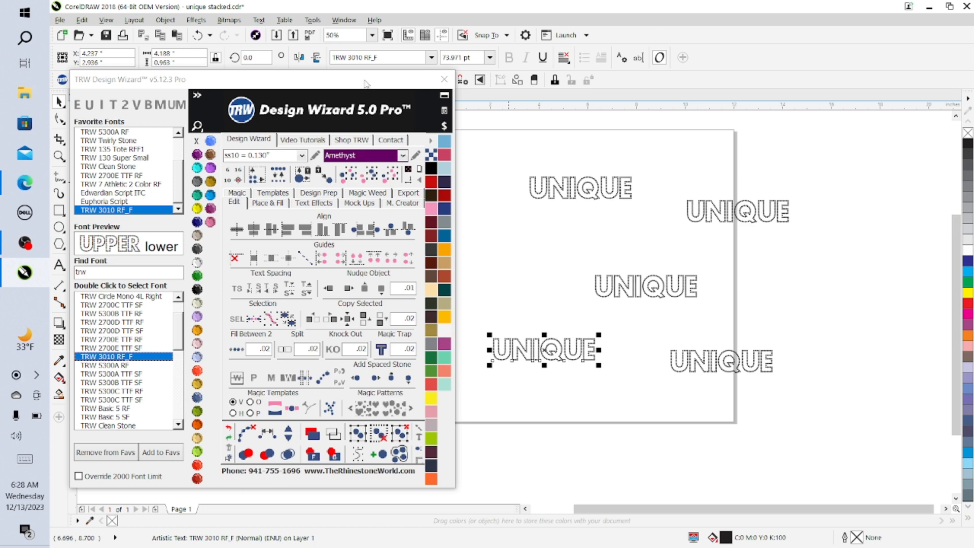
pyautogui.moveTo(366, 83); pyautogui.dragTo(338, 67)
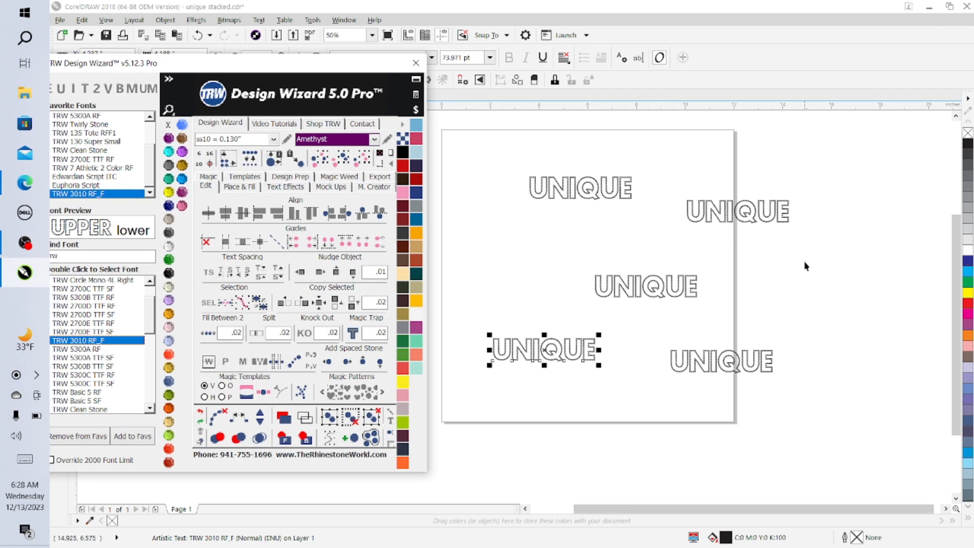
pyautogui.click(538, 225)
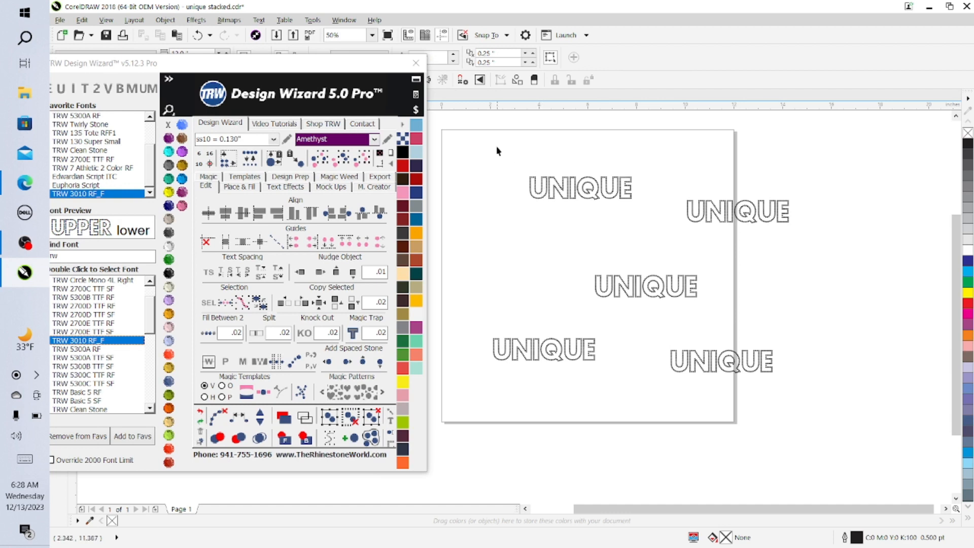
# Step: Apply the Sapphire stone color to the UNIQUE text that overlaps the upper part of the page's right edge
pyautogui.moveTo(498, 160); pyautogui.dragTo(642, 236)
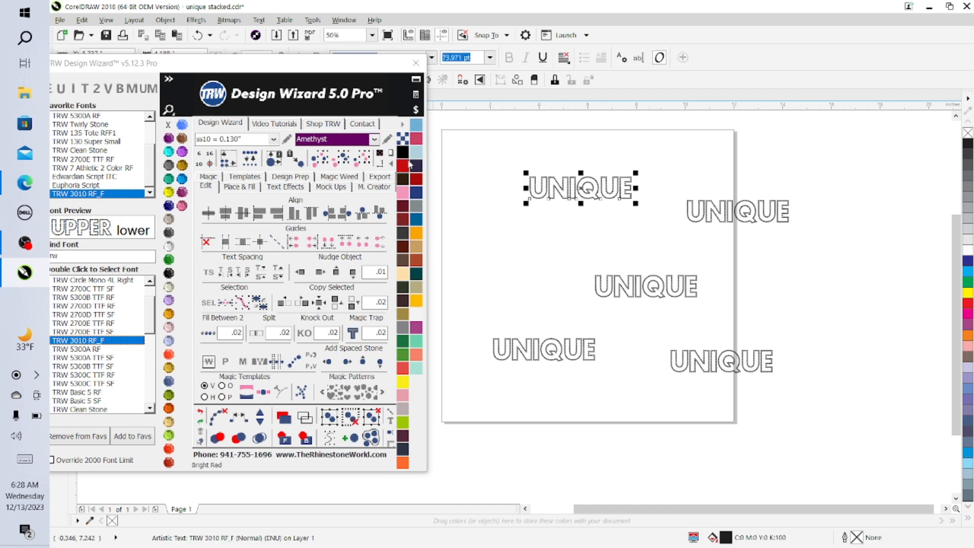
pyautogui.click(674, 187)
pyautogui.moveTo(674, 183); pyautogui.dragTo(826, 248)
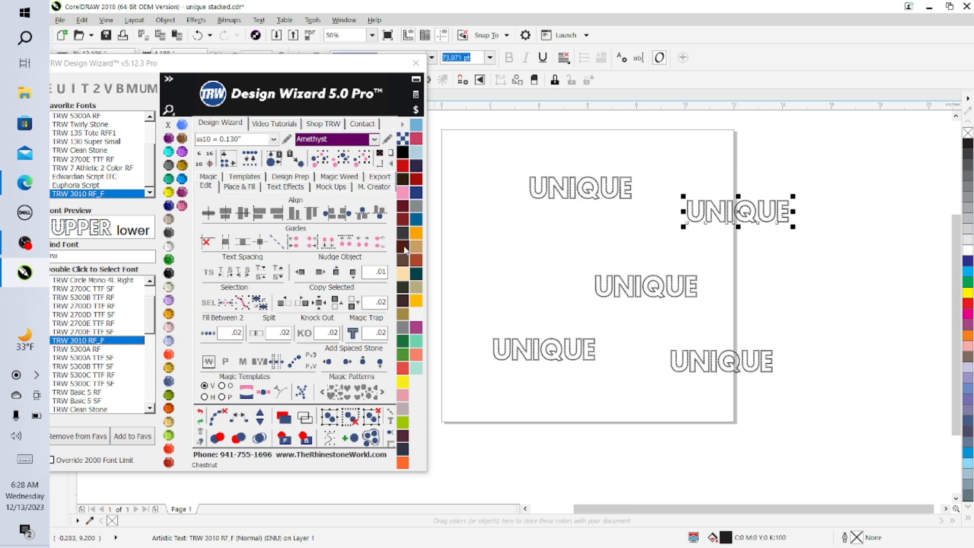
pyautogui.moveTo(338, 72); pyautogui.dragTo(369, 64)
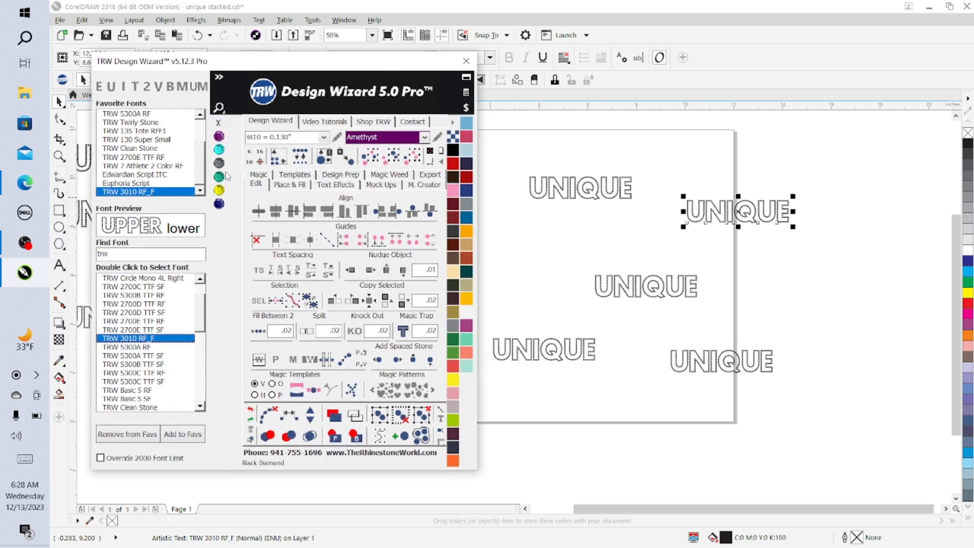
pyautogui.click(232, 122)
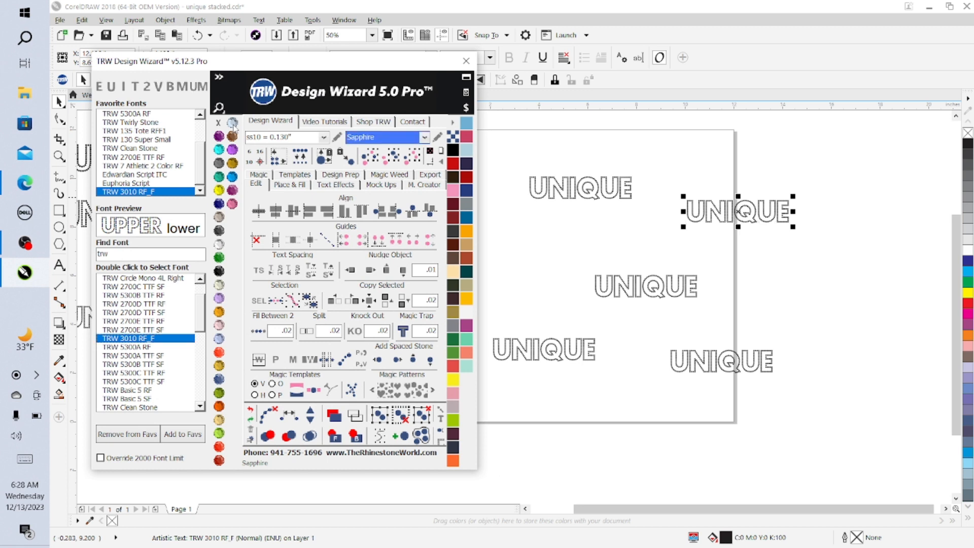
# Step: Color the UNIQUE text at the page's middle Amethyst and the one at the lower right Citrine
pyautogui.moveTo(587, 263); pyautogui.dragTo(737, 323)
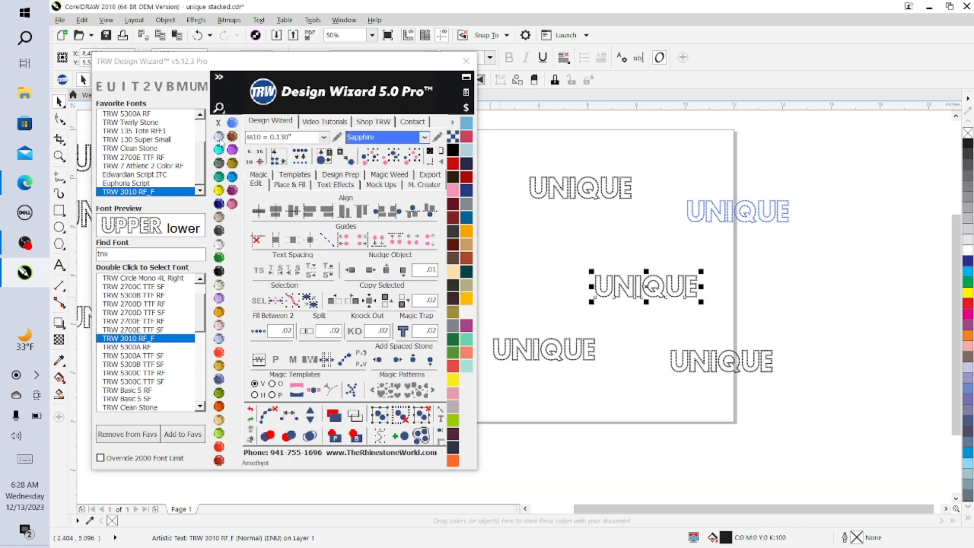
pyautogui.click(219, 136)
pyautogui.moveTo(645, 327); pyautogui.dragTo(852, 432)
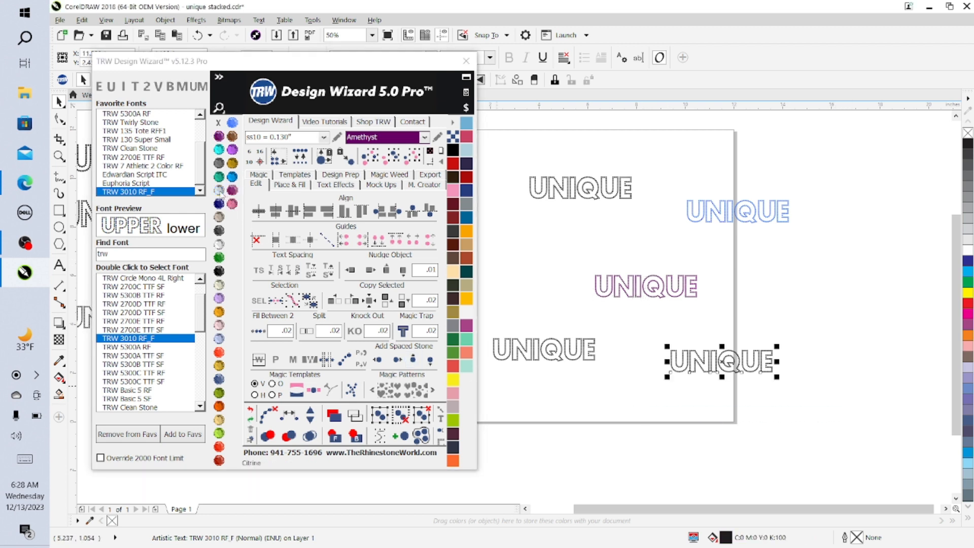
pyautogui.click(219, 190)
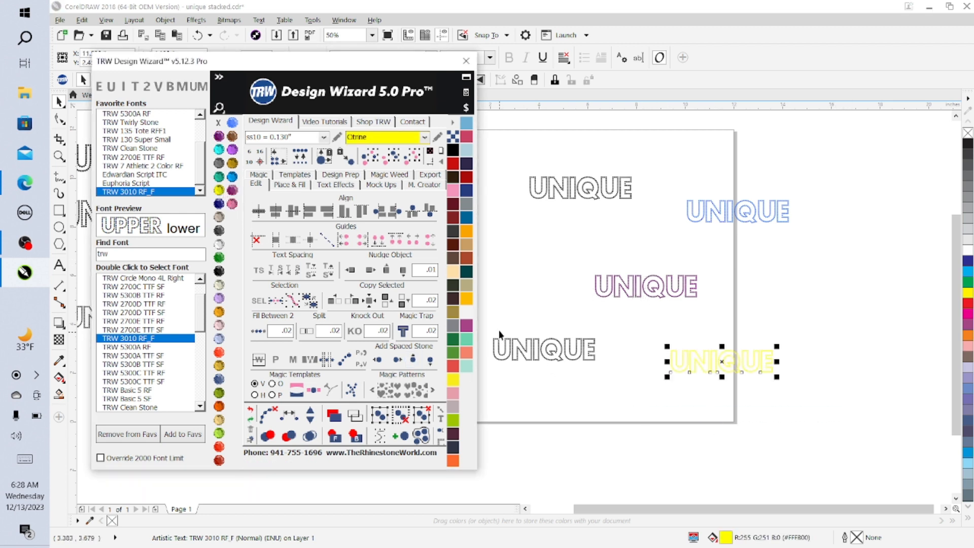
# Step: Color the lower-left UNIQUE text TRW Pink and the topmost UNIQUE text Red Siam
pyautogui.moveTo(625, 318); pyautogui.dragTo(469, 422)
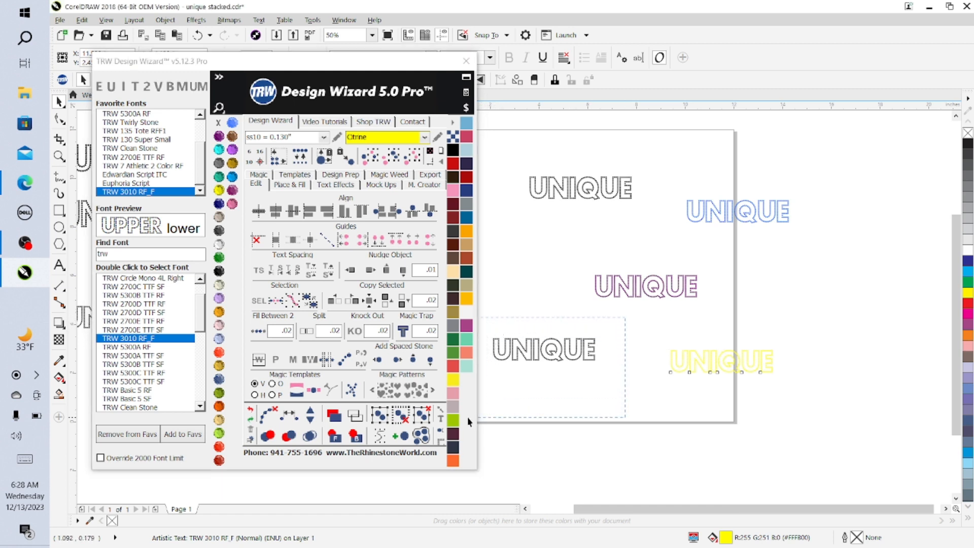
pyautogui.click(232, 204)
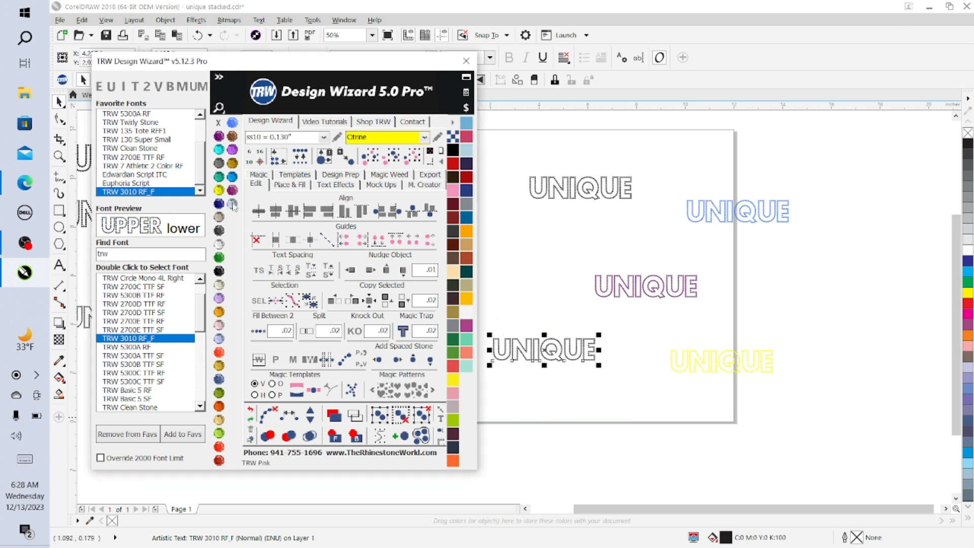
pyautogui.click(548, 271)
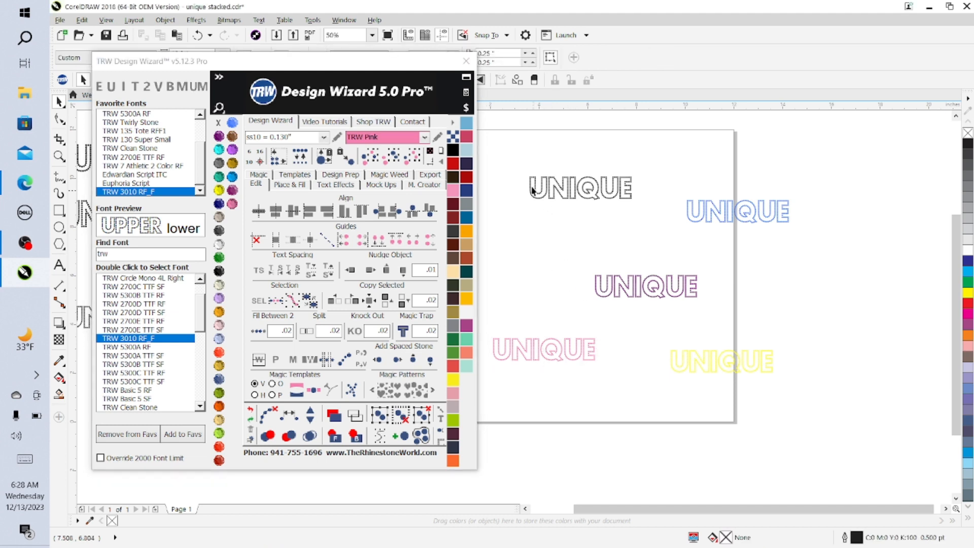
pyautogui.moveTo(510, 155); pyautogui.dragTo(670, 226)
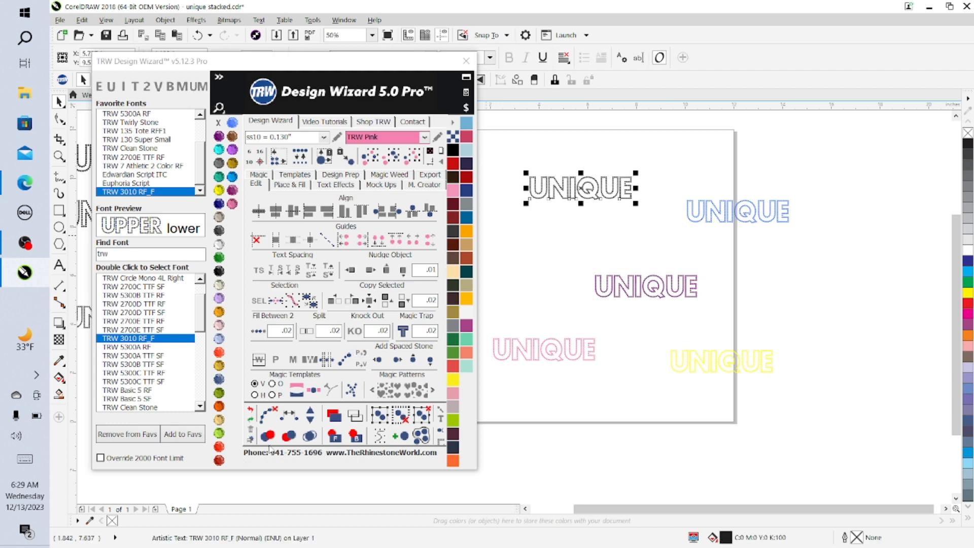
pyautogui.click(219, 456)
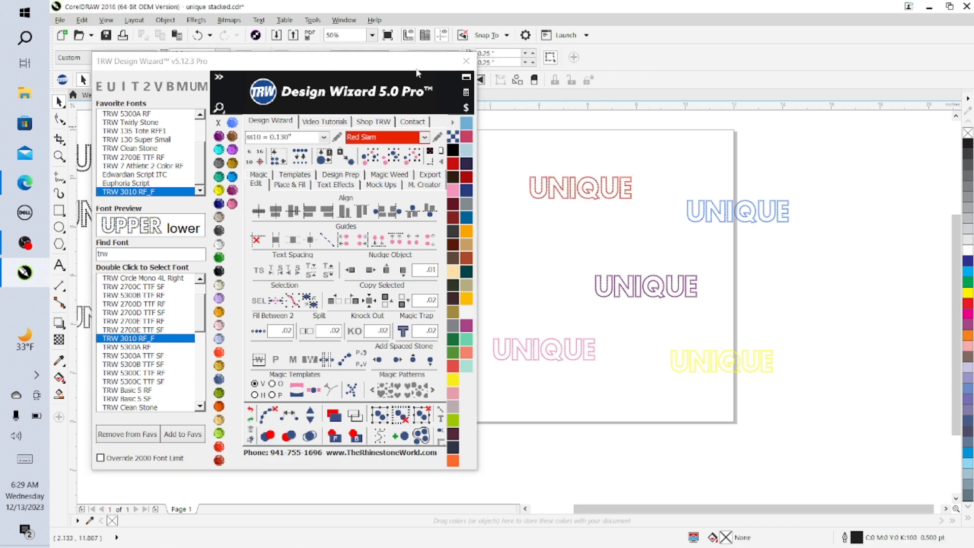
# Step: Move the Design Wizard window off the drawing area and inspect the colored stone texts up close and from afar
pyautogui.moveTo(418, 69); pyautogui.dragTo(222, 114)
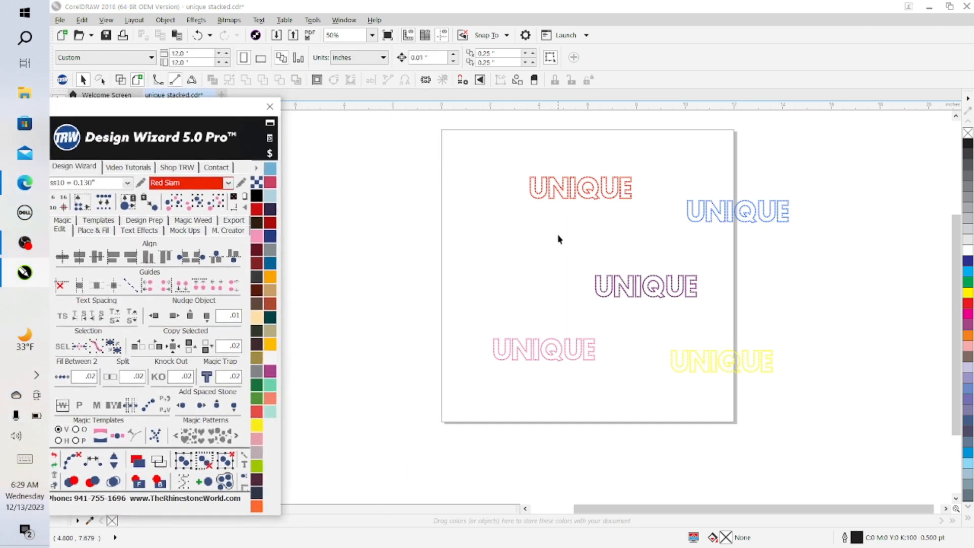
pyautogui.scroll(2, 558, 239)
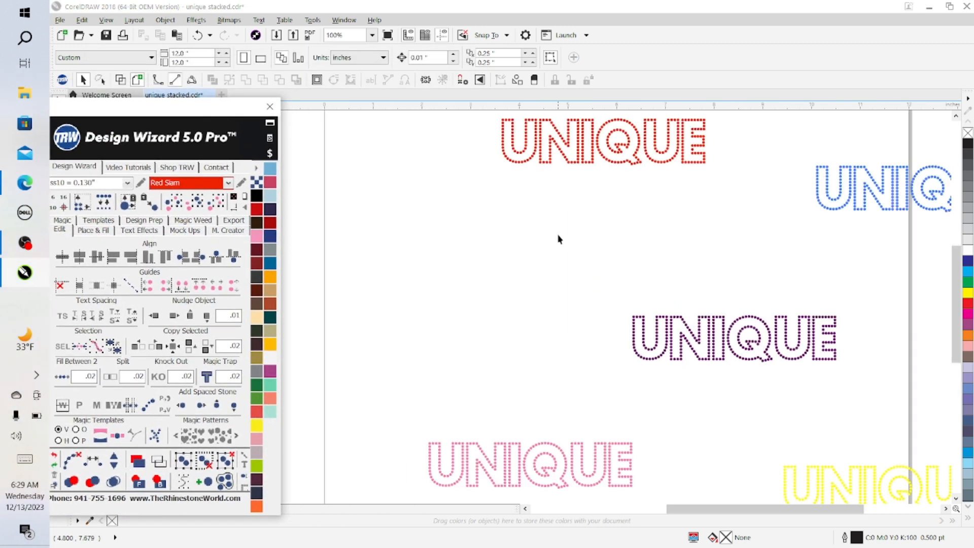
pyautogui.scroll(-2, 558, 239)
pyautogui.scroll(2, 558, 239)
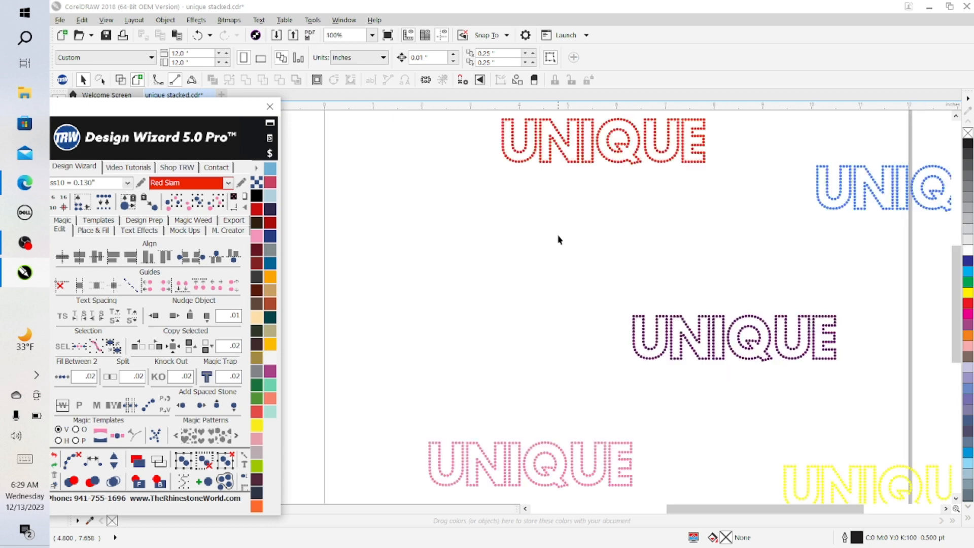
pyautogui.scroll(2, 558, 239)
pyautogui.scroll(-1, 558, 240)
pyautogui.scroll(-1, 558, 240)
pyautogui.scroll(1, 558, 240)
pyautogui.scroll(-1, 558, 240)
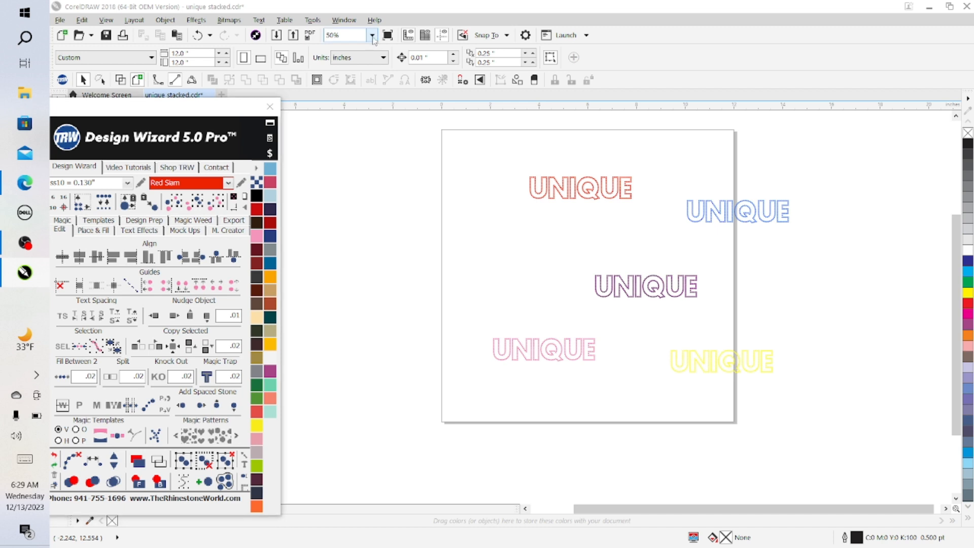
# Step: Try zoom levels of 200%, 100% and 150%, and settle on 75% with all five colored texts in view
pyautogui.click(372, 35)
pyautogui.click(347, 125)
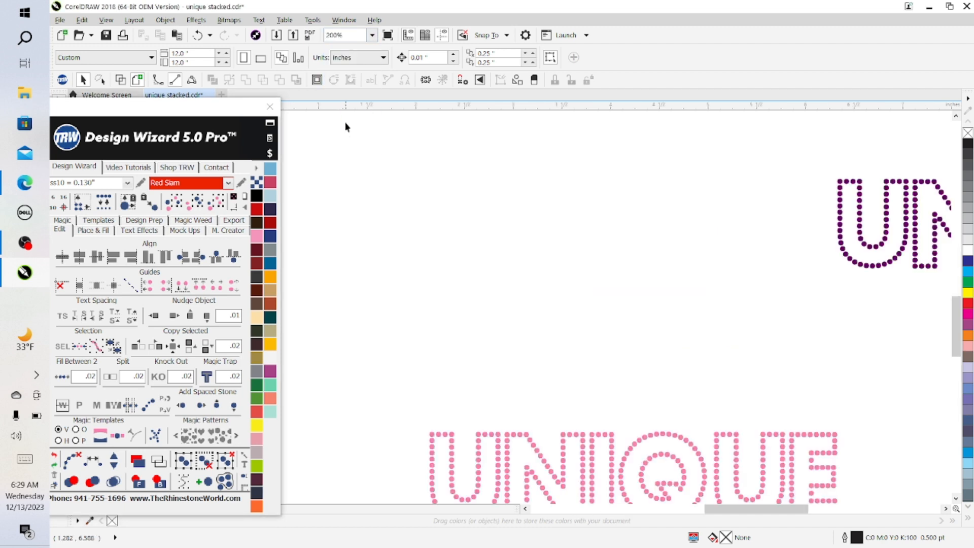
pyautogui.click(372, 35)
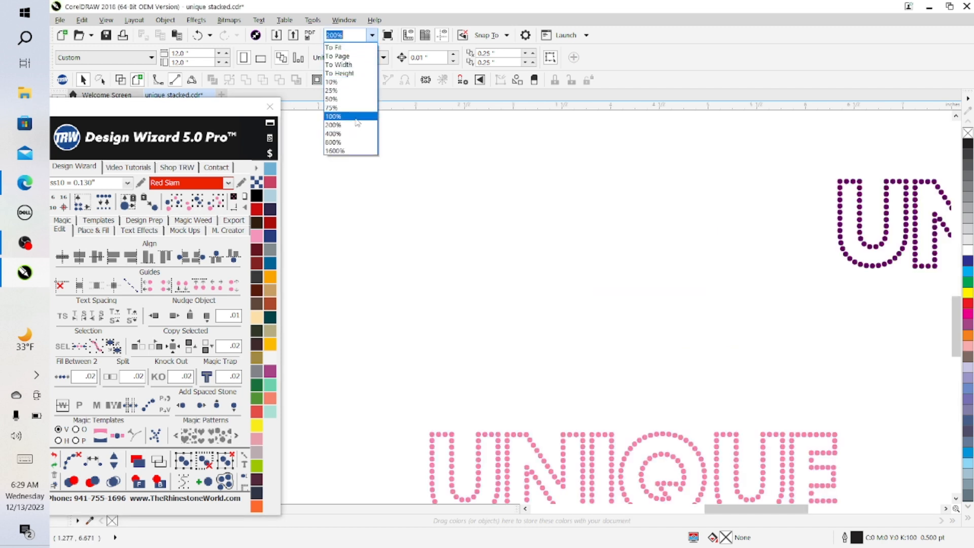
pyautogui.click(355, 122)
pyautogui.click(372, 36)
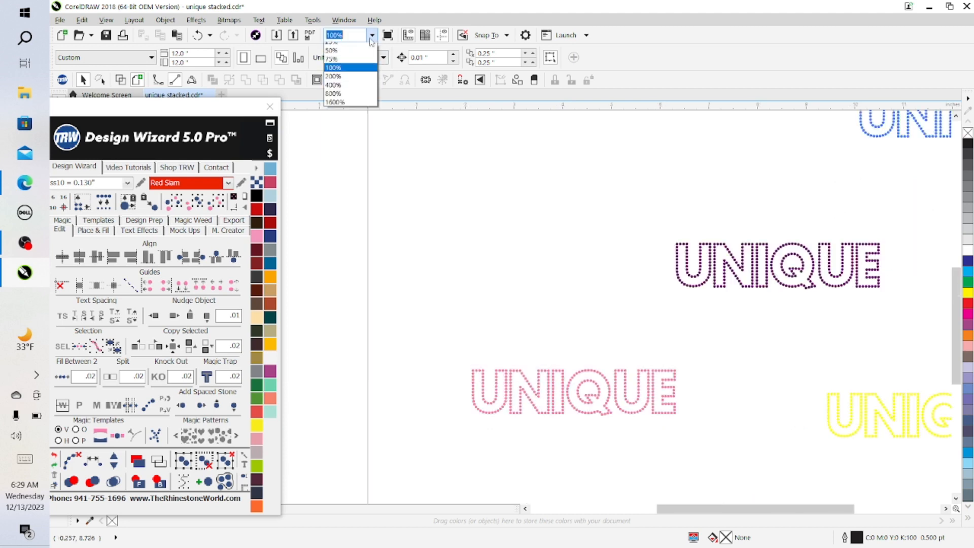
pyautogui.click(355, 35)
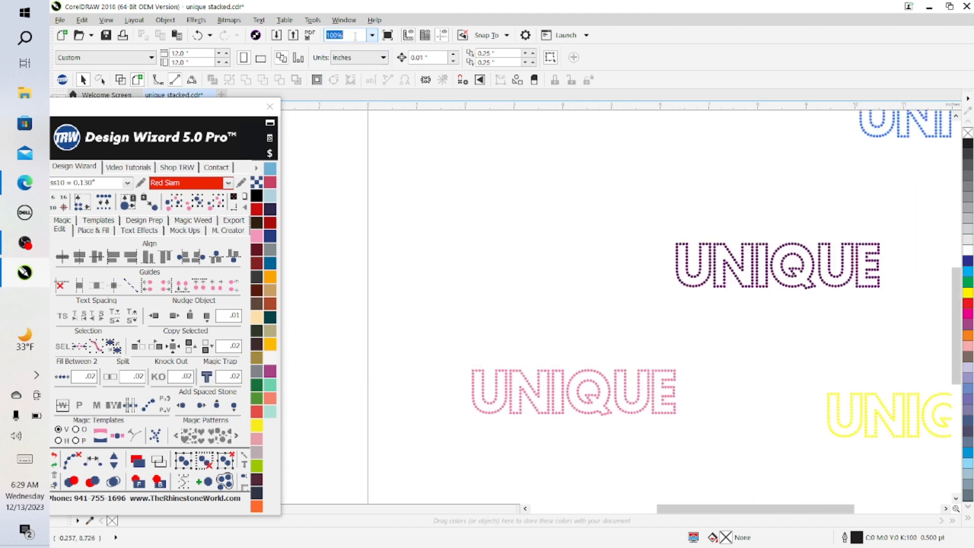
pyautogui.write('1')
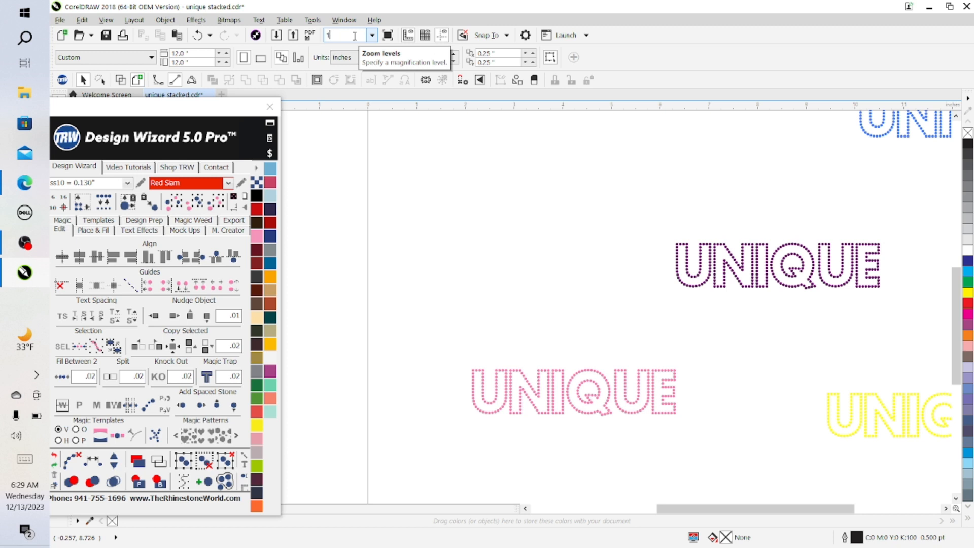
pyautogui.write('00')
pyautogui.press('Return')
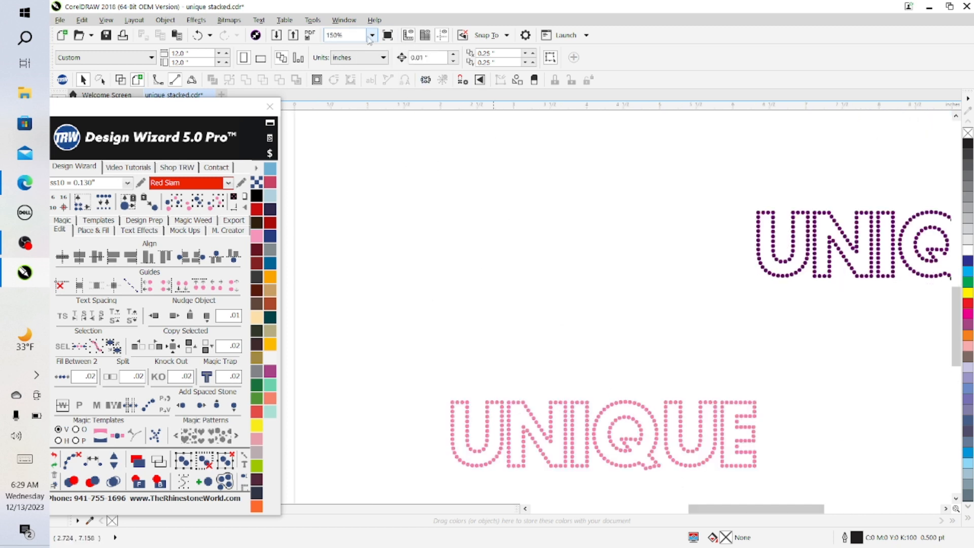
pyautogui.scroll(-4, 523, 208)
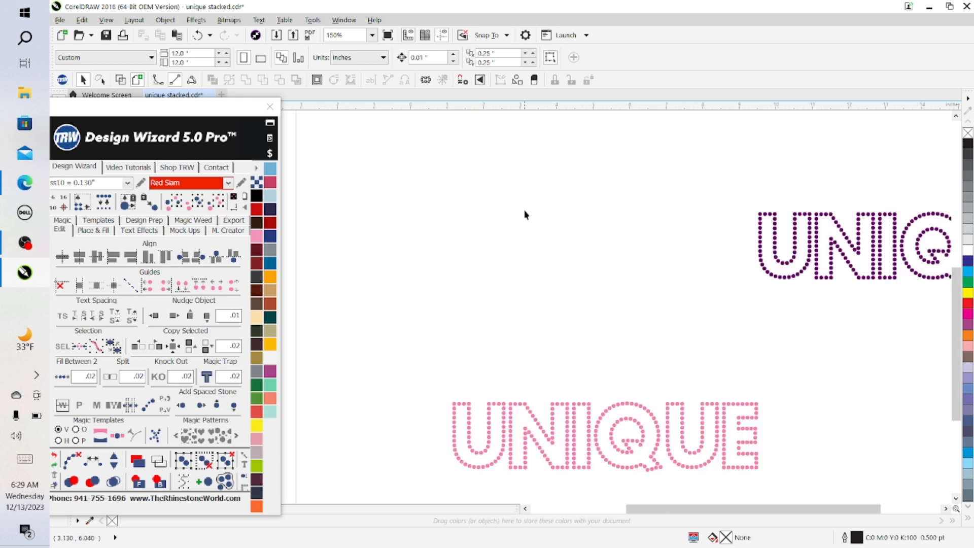
pyautogui.scroll(3, 730, 325)
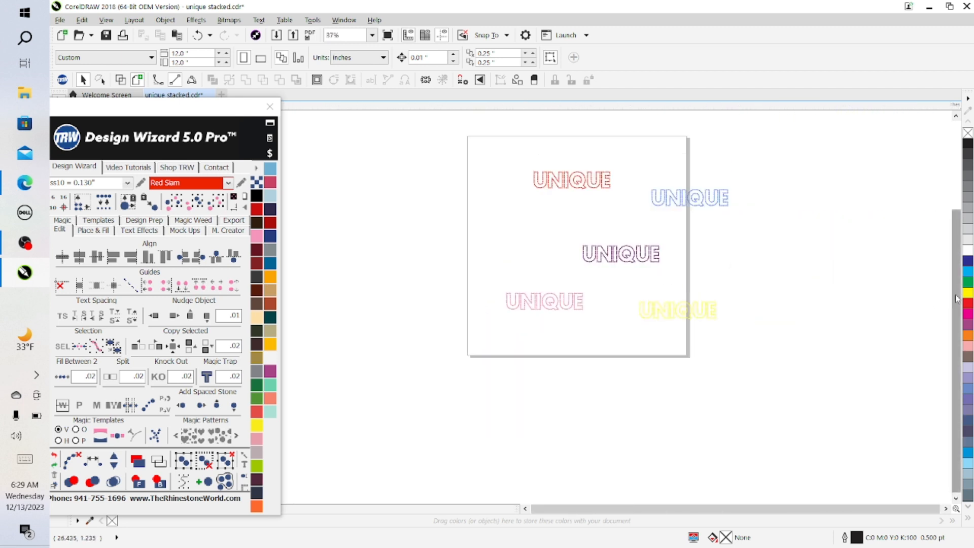
pyautogui.scroll(2, 743, 402)
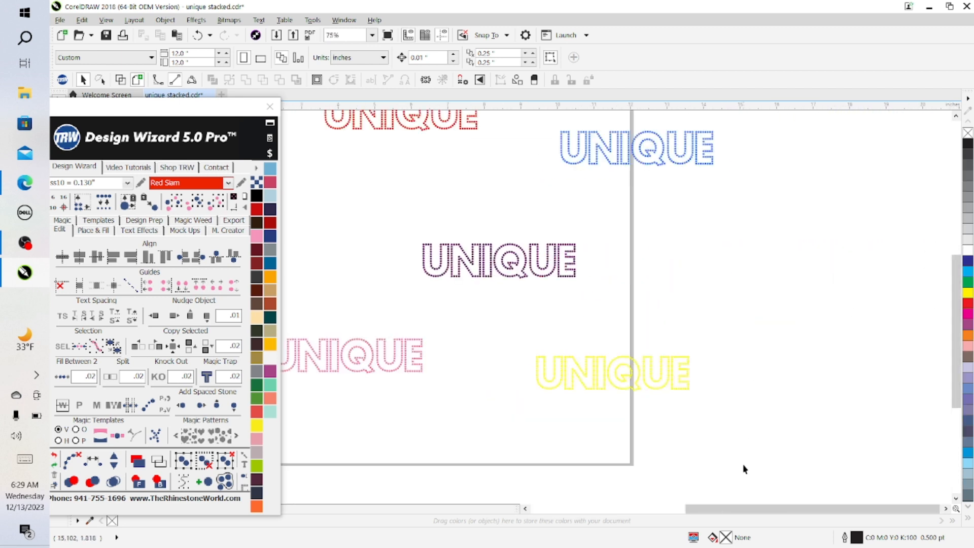
pyautogui.moveTo(744, 508); pyautogui.dragTo(689, 510)
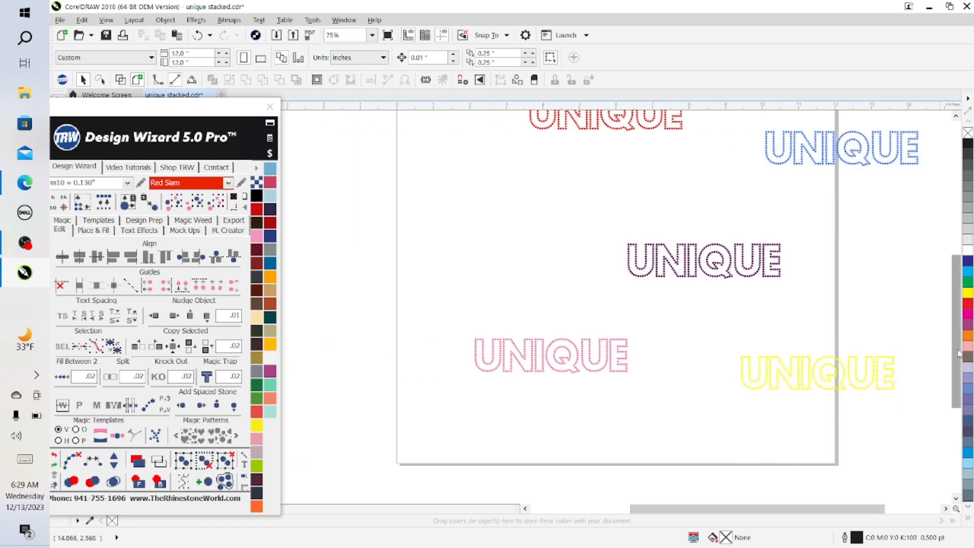
pyautogui.moveTo(958, 353); pyautogui.dragTo(959, 323)
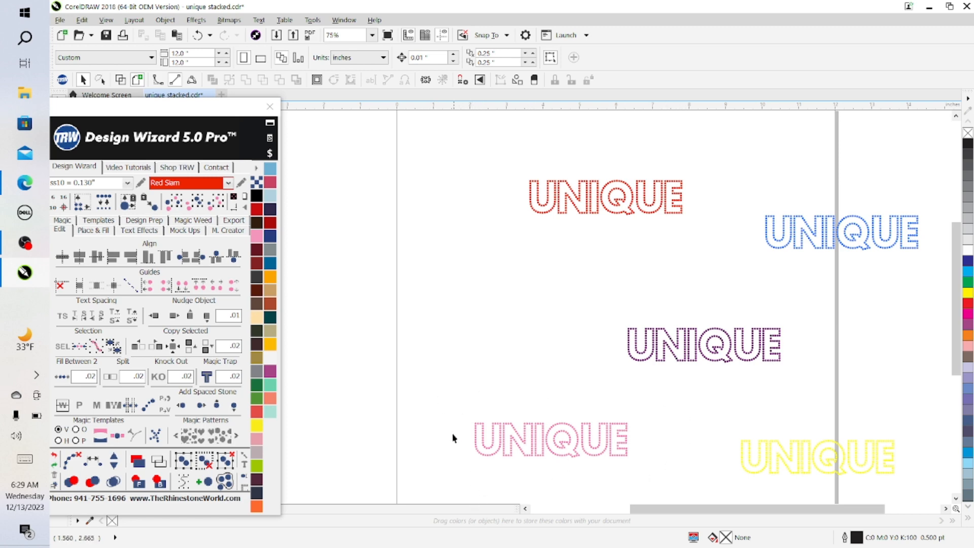
pyautogui.moveTo(99, 109); pyautogui.dragTo(298, 81)
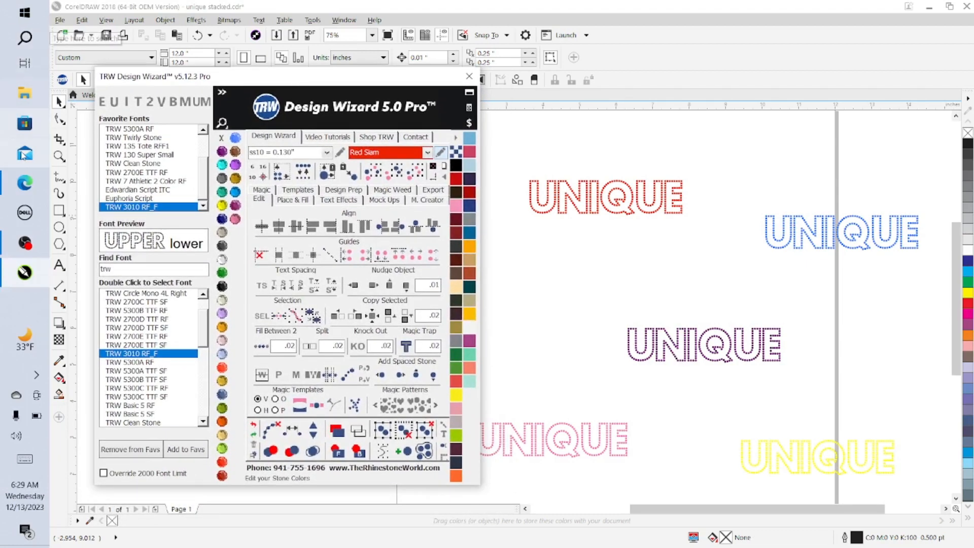
pyautogui.click(24, 182)
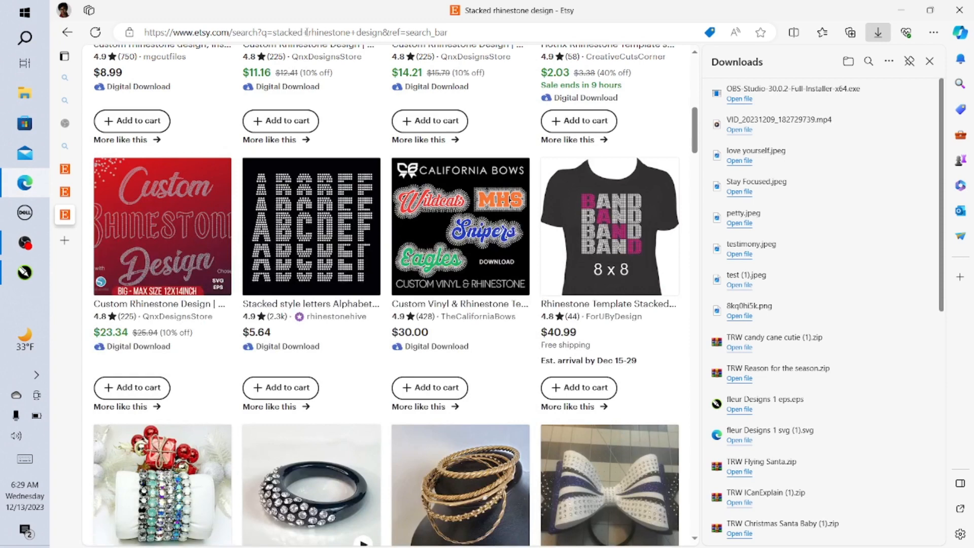
pyautogui.click(306, 32)
pyautogui.write('UNIQ')
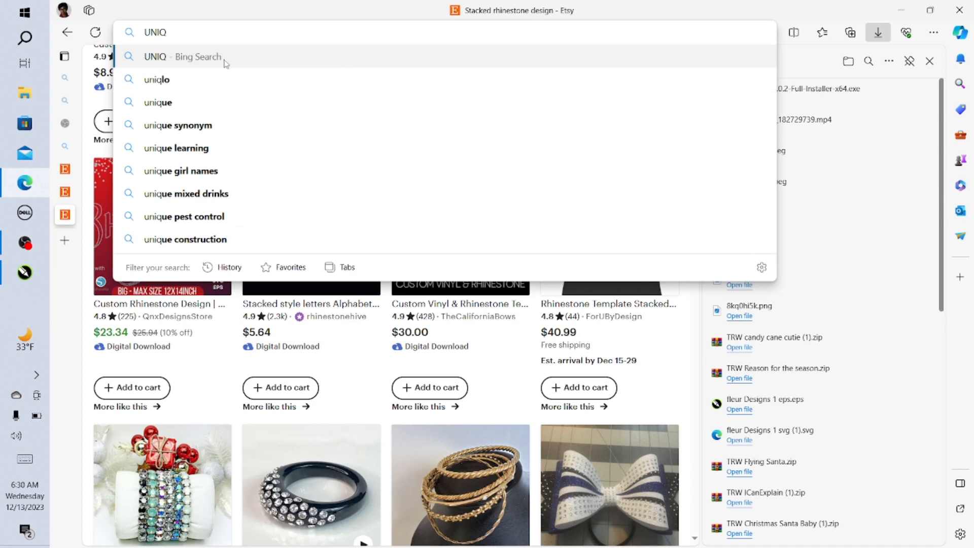
pyautogui.click(68, 33)
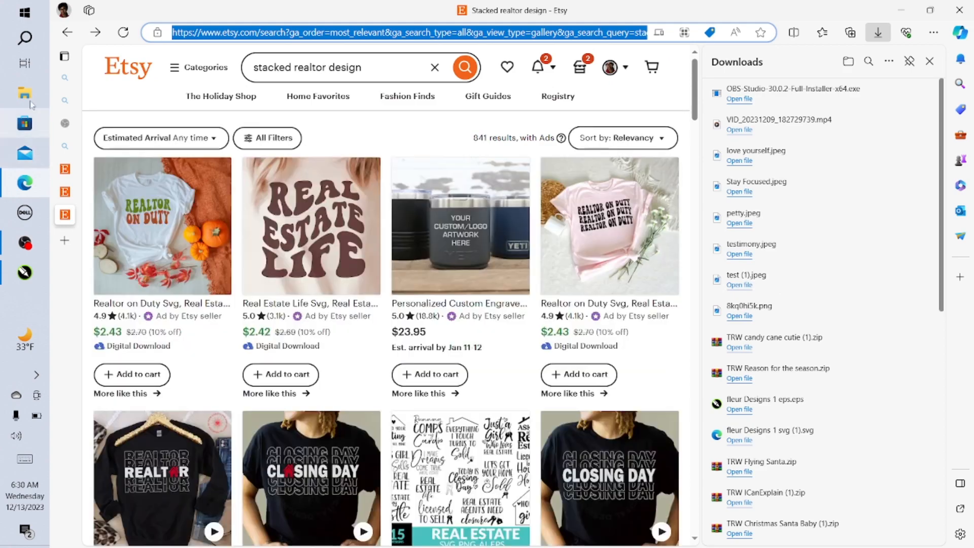
pyautogui.click(24, 272)
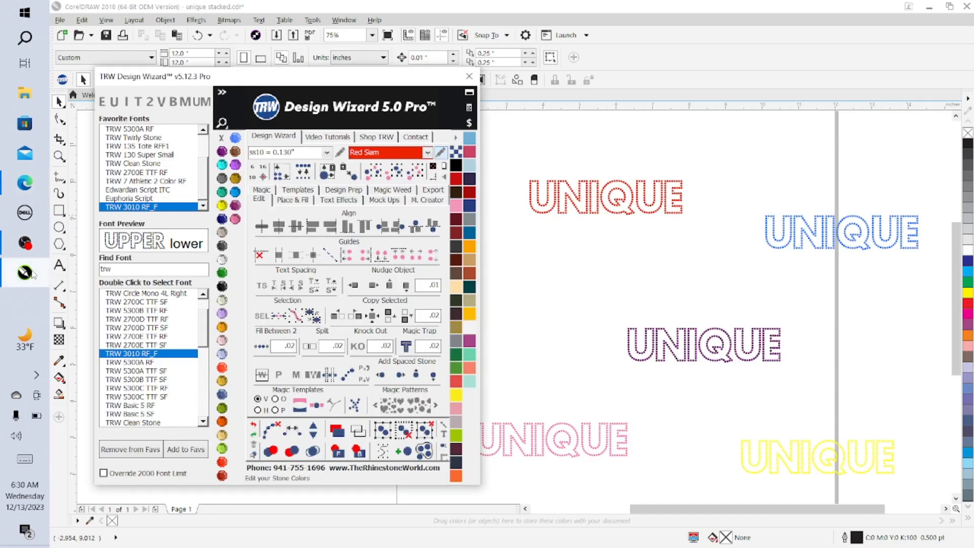
# Step: Move the blue UNIQUE text directly beneath the red one, lined up with its left and right edges
pyautogui.moveTo(406, 80); pyautogui.dragTo(249, 55)
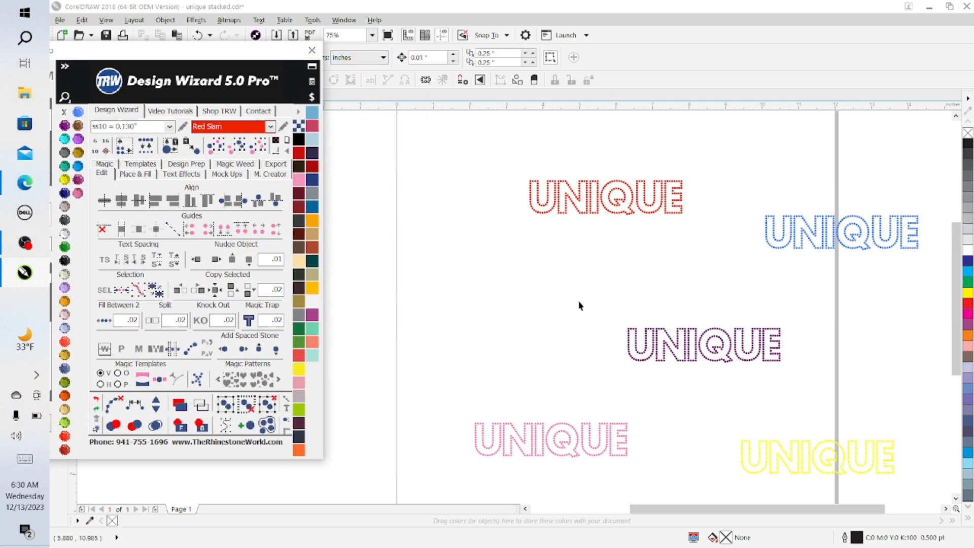
pyautogui.scroll(2, 620, 223)
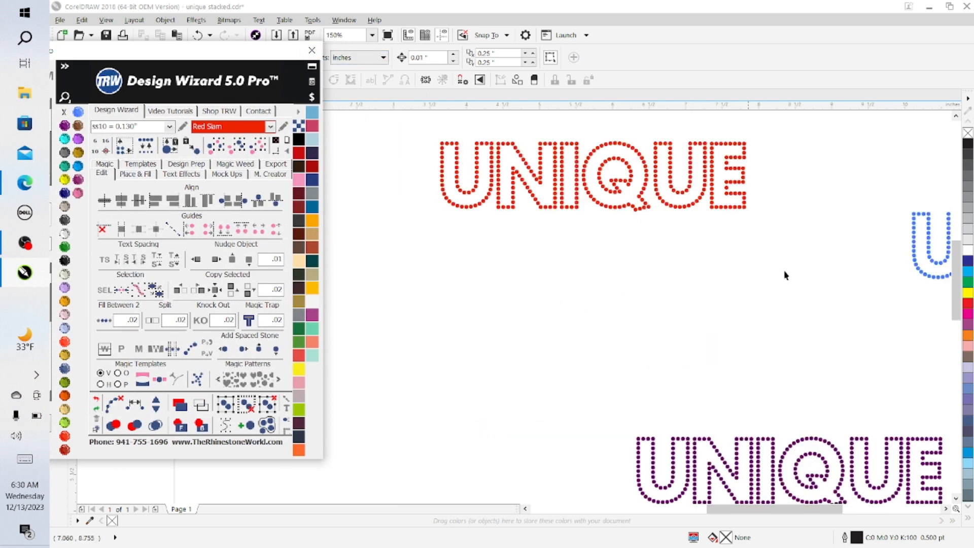
pyautogui.moveTo(768, 509); pyautogui.dragTo(833, 518)
pyautogui.moveTo(450, 187); pyautogui.dragTo(857, 344)
pyautogui.moveTo(634, 248); pyautogui.dragTo(486, 264)
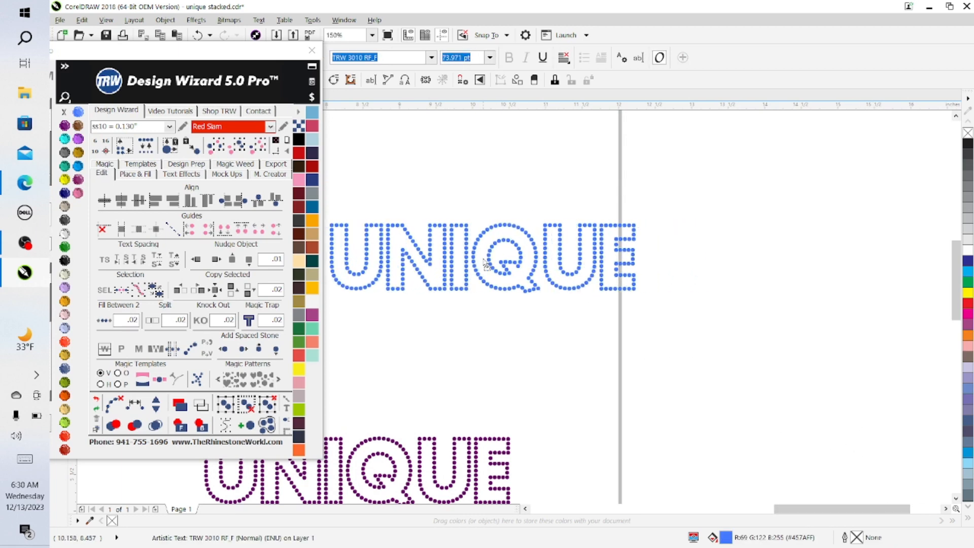
pyautogui.moveTo(857, 509); pyautogui.dragTo(806, 513)
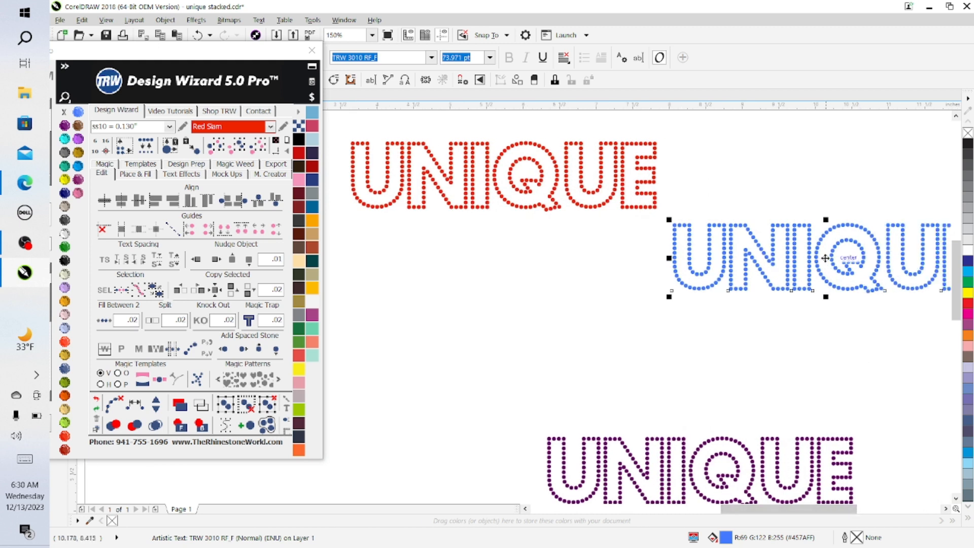
pyautogui.moveTo(832, 263); pyautogui.dragTo(504, 264)
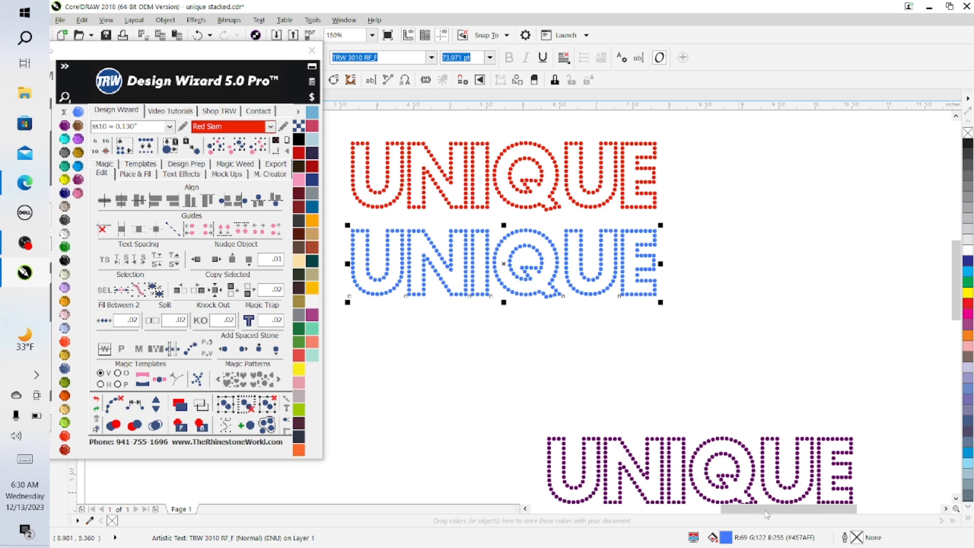
# Step: Nudge the blue UNIQUE text upward in small increments to tighten its gap to the red text
pyautogui.moveTo(767, 515)
pyautogui.mouseDown()
pyautogui.moveTo(733, 515)
pyautogui.moveTo(755, 515)
pyautogui.mouseUp()
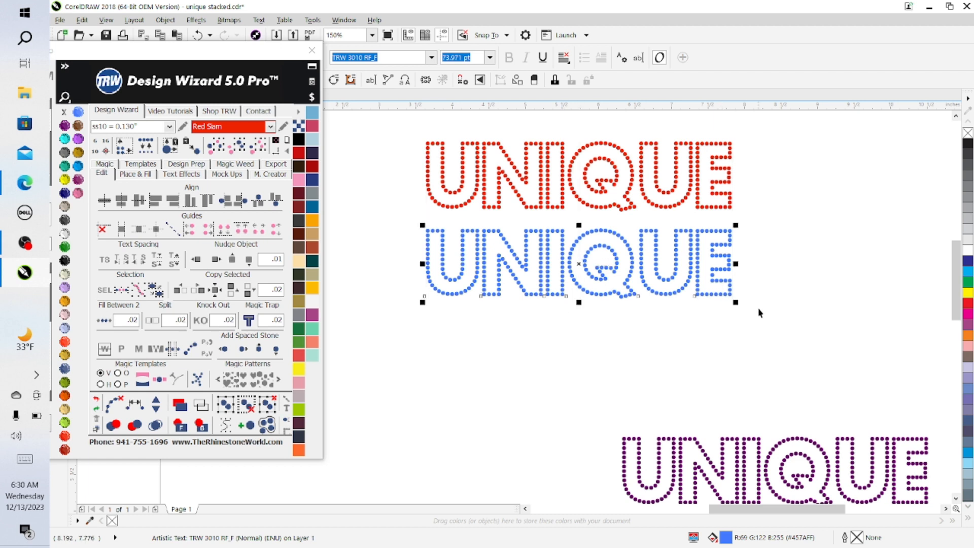
pyautogui.press('Up')
pyautogui.press('Up')
pyautogui.press('Up')
pyautogui.press('Up')
pyautogui.press('Up')
pyautogui.press('Up')
pyautogui.press('Up')
pyautogui.press('Up')
pyautogui.press('Up')
pyautogui.press('Up')
pyautogui.press('Up')
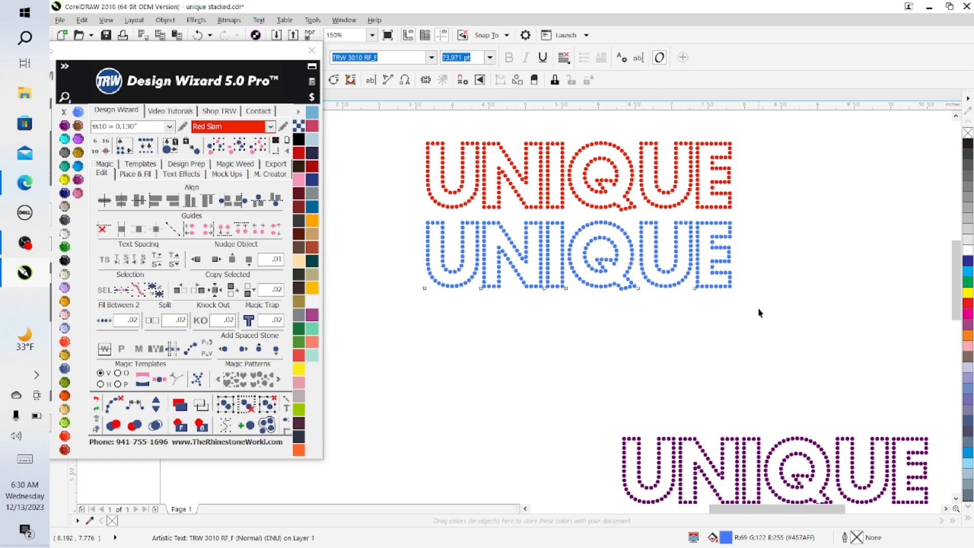
pyautogui.press('Up')
pyautogui.press('Up')
pyautogui.press('Up')
pyautogui.press('Up')
pyautogui.press('Up')
# Step: Examine the spacing and alignment of the red and blue UNIQUE texts up close, clear of the Design Wizard window
pyautogui.scroll(1, 764, 312)
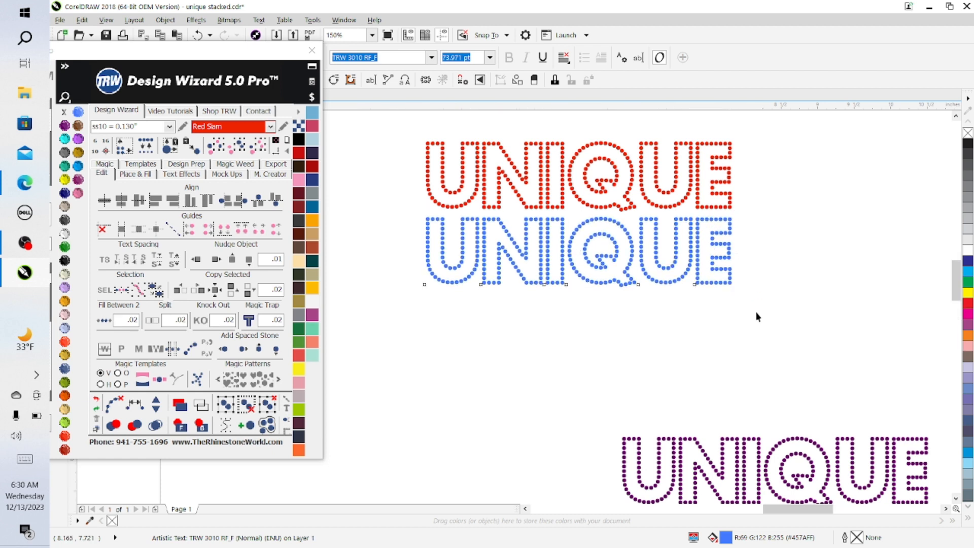
pyautogui.moveTo(954, 286); pyautogui.dragTo(955, 262)
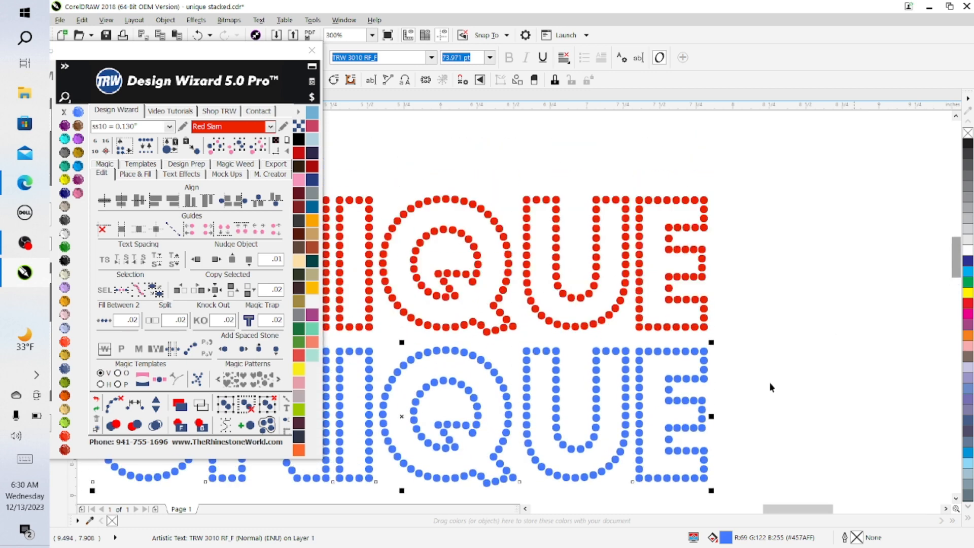
pyautogui.click(526, 509)
pyautogui.click(525, 509)
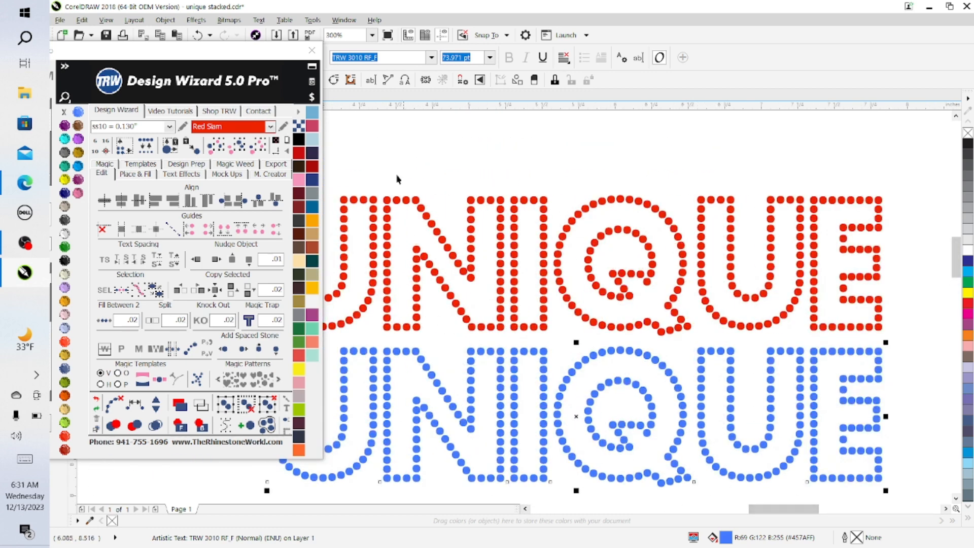
pyautogui.moveTo(275, 55); pyautogui.dragTo(70, 139)
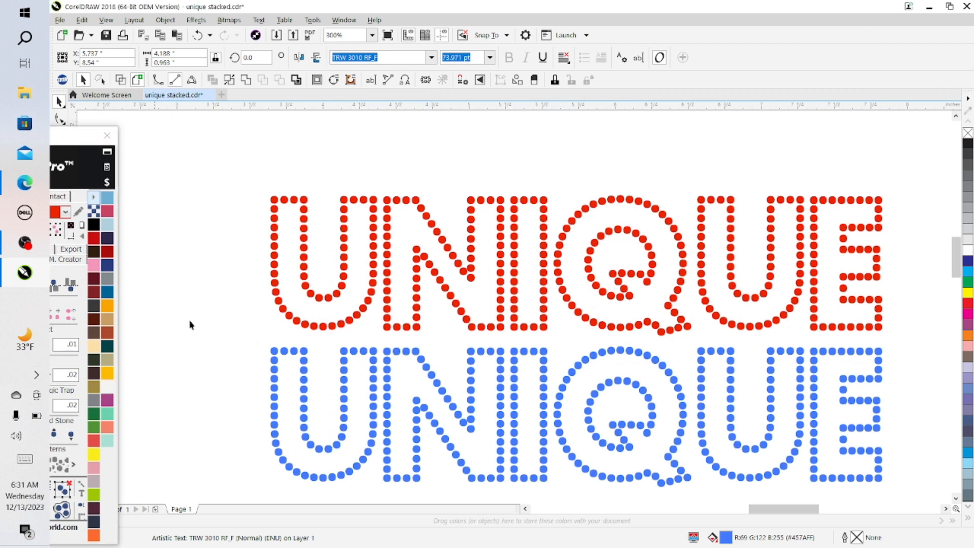
pyautogui.click(201, 330)
pyautogui.moveTo(248, 338); pyautogui.dragTo(910, 503)
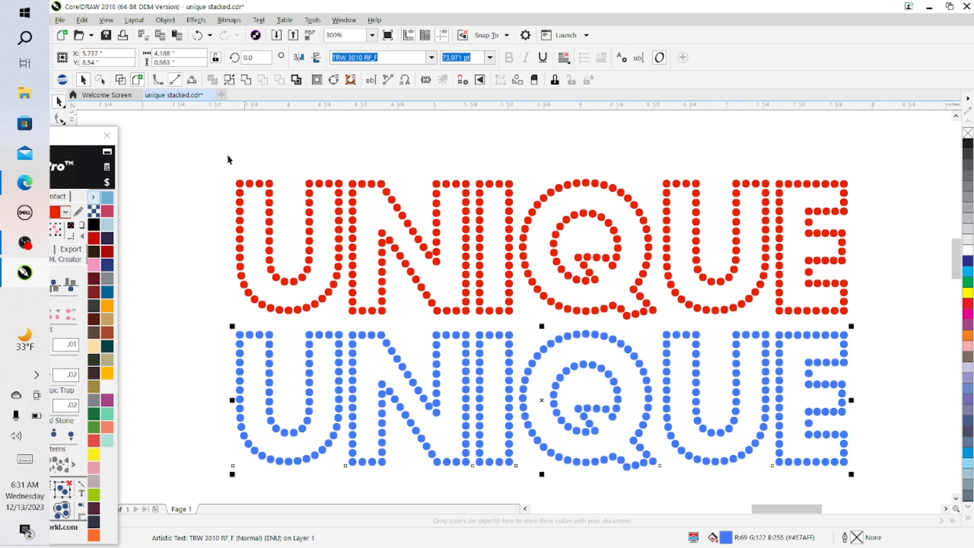
# Step: Try resizing the red UNIQUE text to ss10 (0.130") stones without replacing stones, and undo the resize
pyautogui.moveTo(198, 152); pyautogui.dragTo(908, 332)
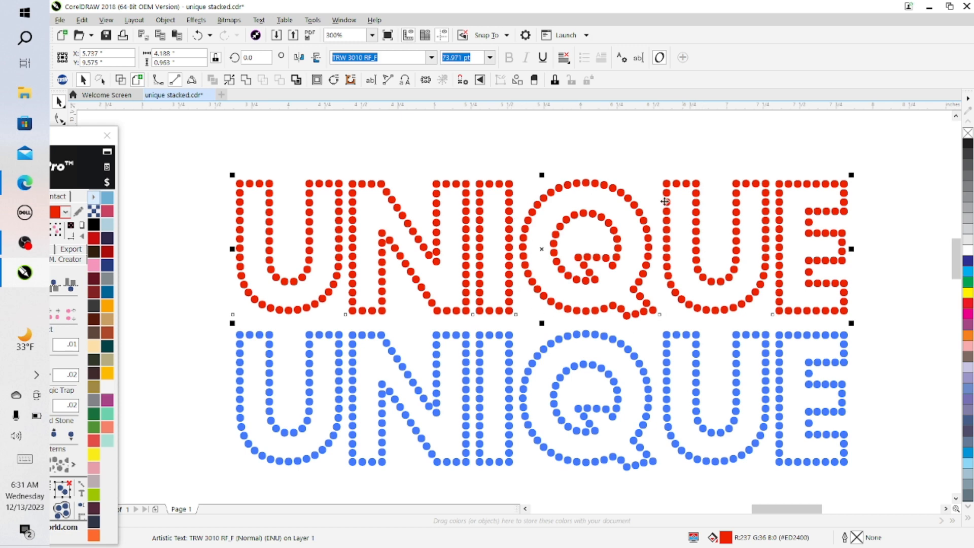
pyautogui.moveTo(53, 139); pyautogui.dragTo(389, 94)
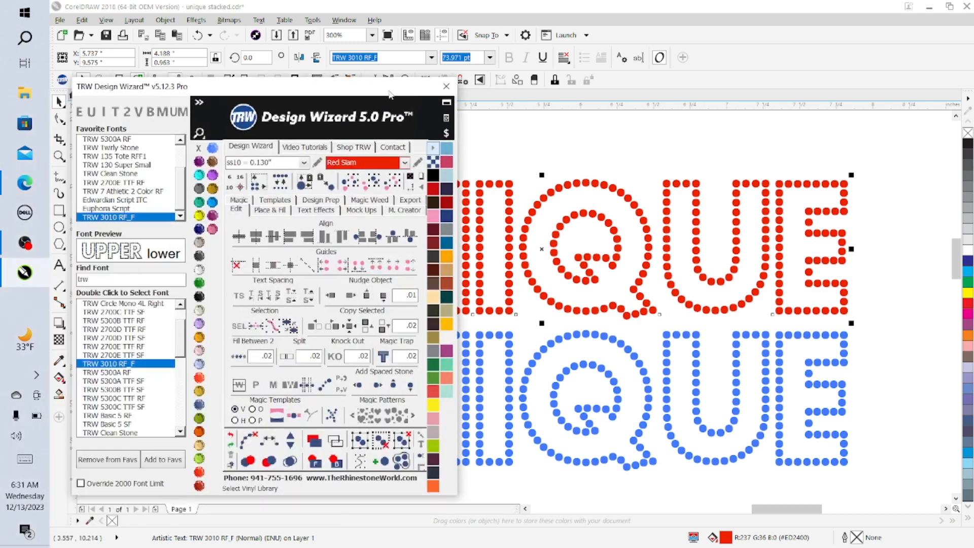
pyautogui.click(230, 187)
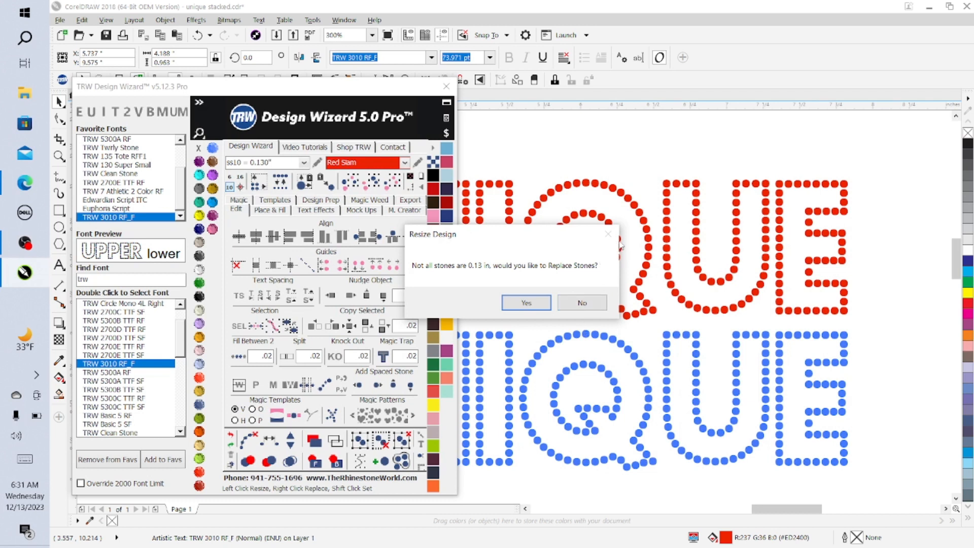
pyautogui.click(580, 303)
pyautogui.moveTo(425, 86); pyautogui.dragTo(164, 151)
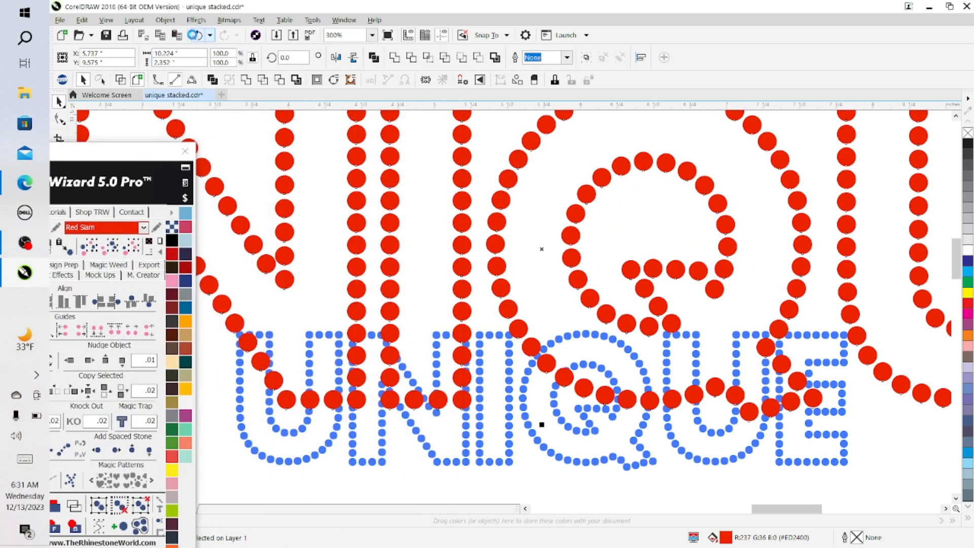
pyautogui.click(196, 35)
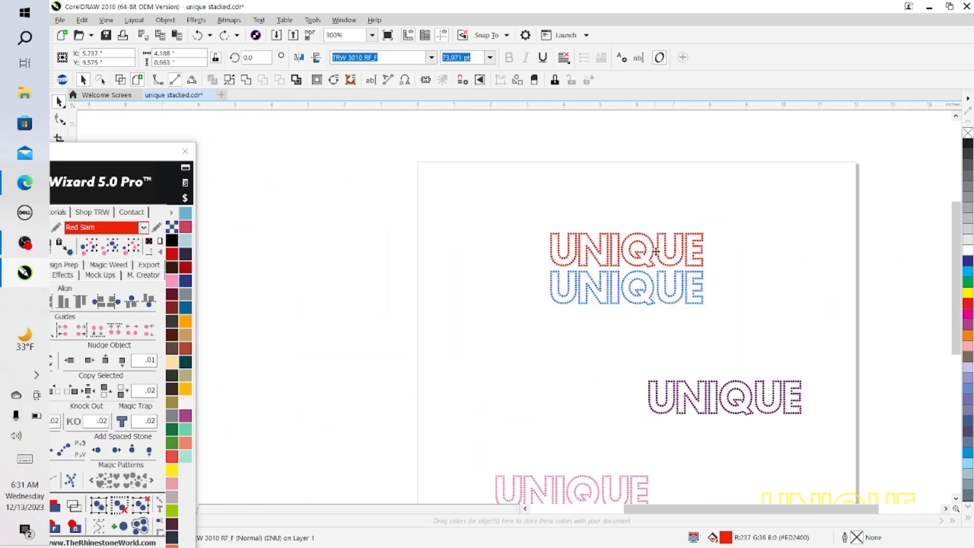
# Step: Move the blue UNIQUE text down and away from the red one to leave open space around the red text
pyautogui.scroll(-3, 657, 254)
pyautogui.scroll(2, 658, 251)
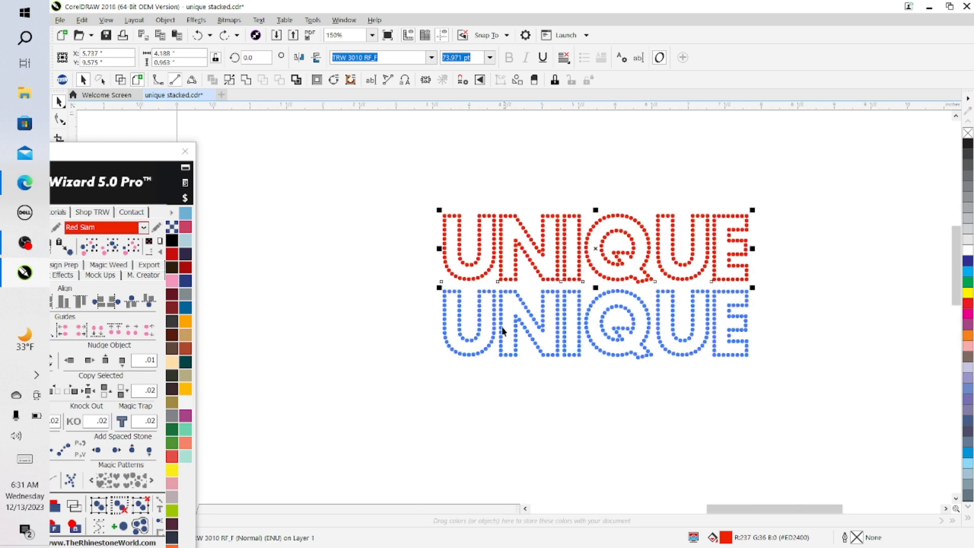
pyautogui.moveTo(63, 162); pyautogui.dragTo(299, 67)
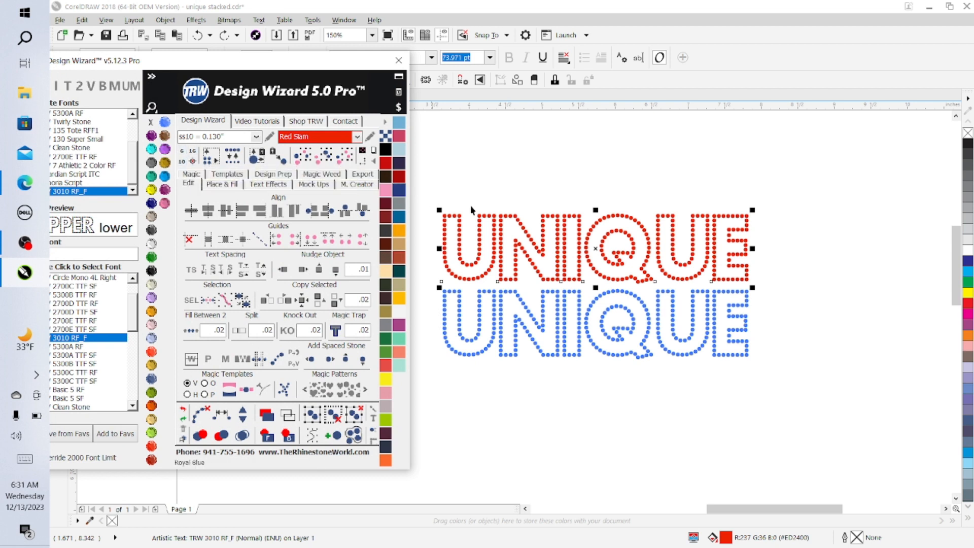
pyautogui.moveTo(242, 65); pyautogui.dragTo(128, 72)
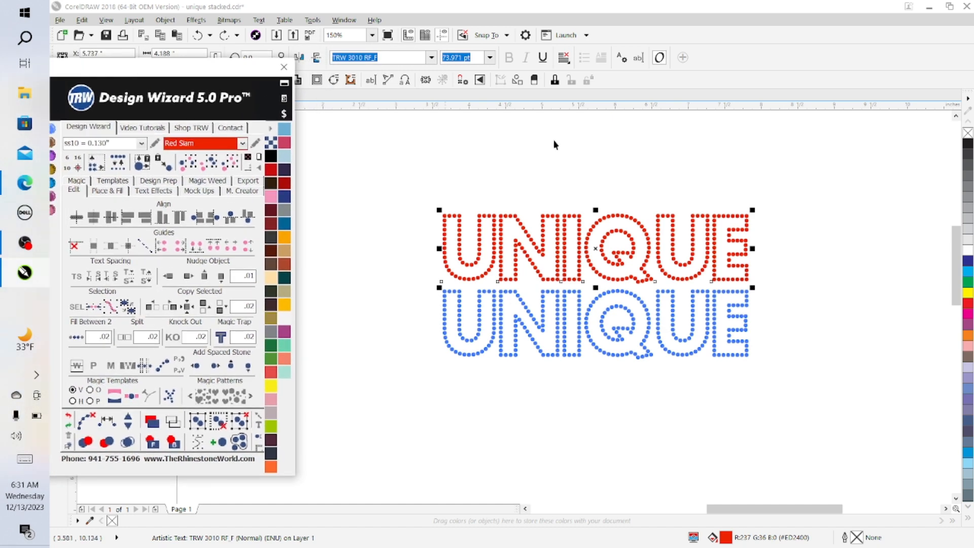
pyautogui.moveTo(956, 245)
pyautogui.mouseDown()
pyautogui.moveTo(956, 264)
pyautogui.moveTo(956, 255)
pyautogui.mouseUp()
pyautogui.click(431, 253)
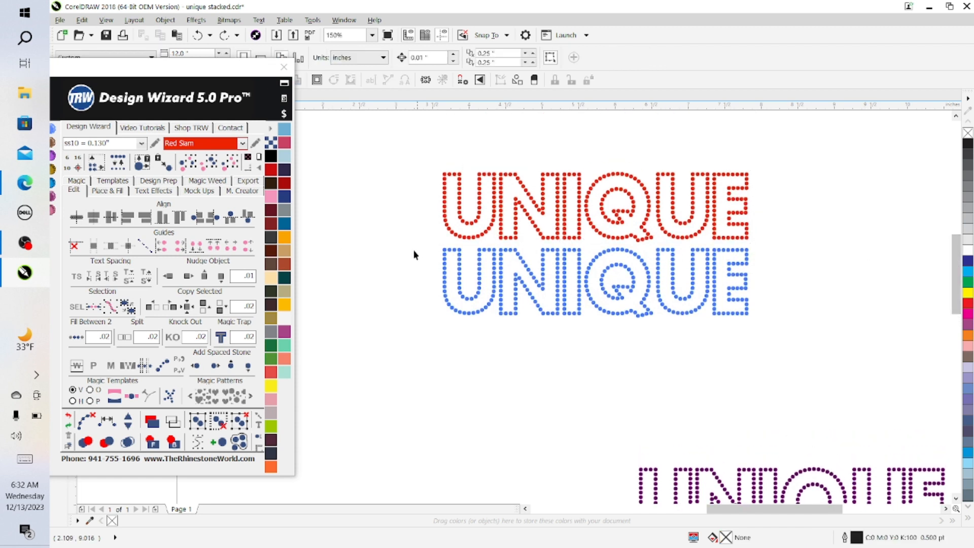
pyautogui.moveTo(811, 352); pyautogui.dragTo(811, 350)
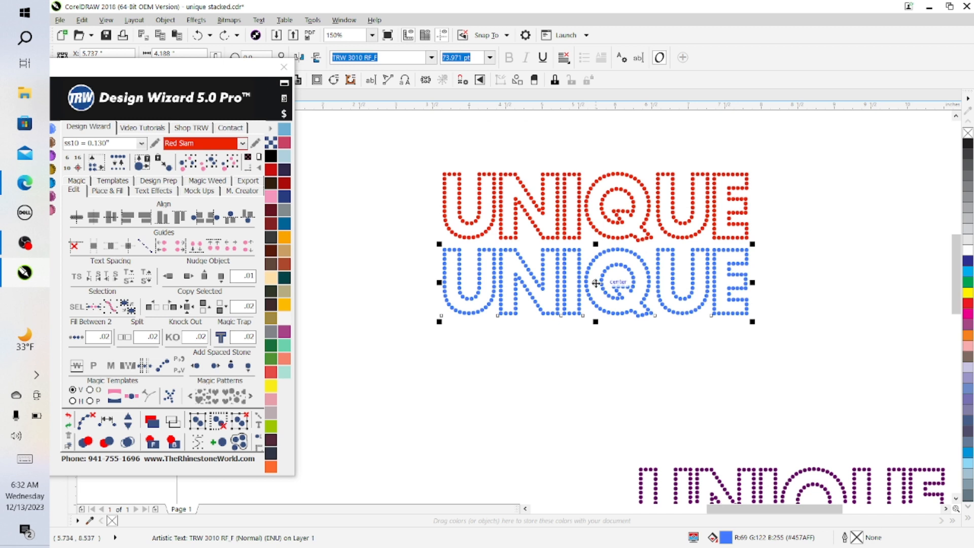
pyautogui.moveTo(596, 282); pyautogui.dragTo(461, 463)
# Step: Resize the red UNIQUE text to ss10 (0.130") stones with the Design Wizard, accepting the stone replacement
pyautogui.click(403, 137)
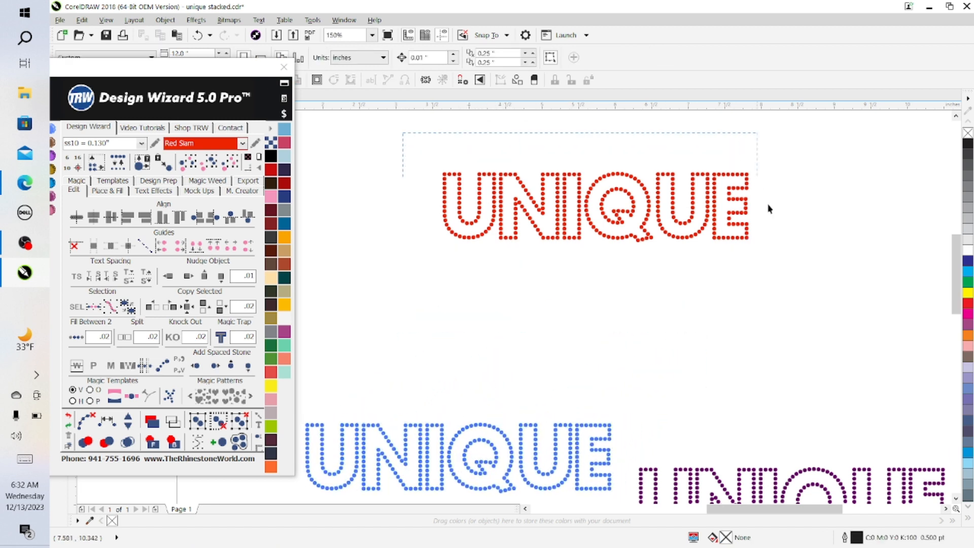
pyautogui.moveTo(769, 208); pyautogui.dragTo(787, 304)
pyautogui.scroll(-2, 315, 144)
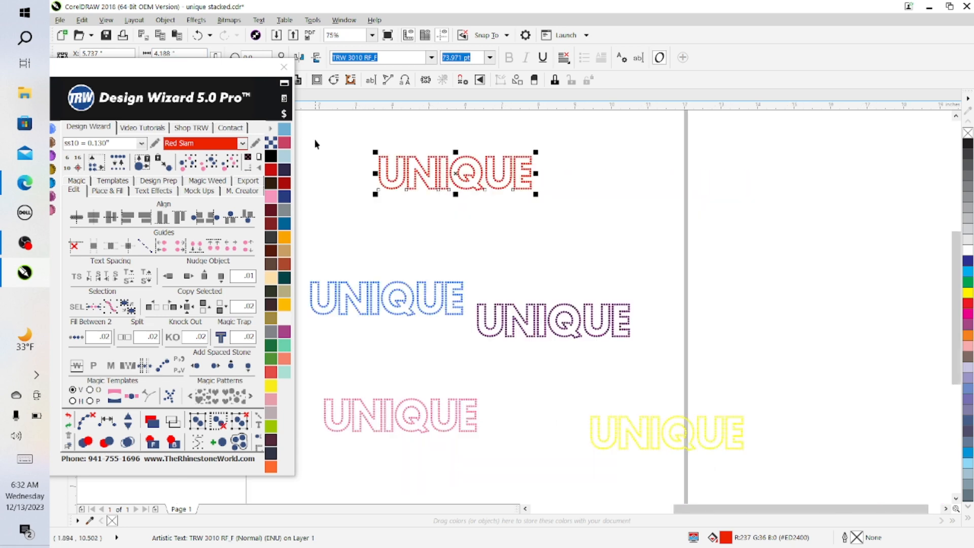
pyautogui.moveTo(683, 508); pyautogui.dragTo(635, 508)
pyautogui.moveTo(178, 71); pyautogui.dragTo(289, 55)
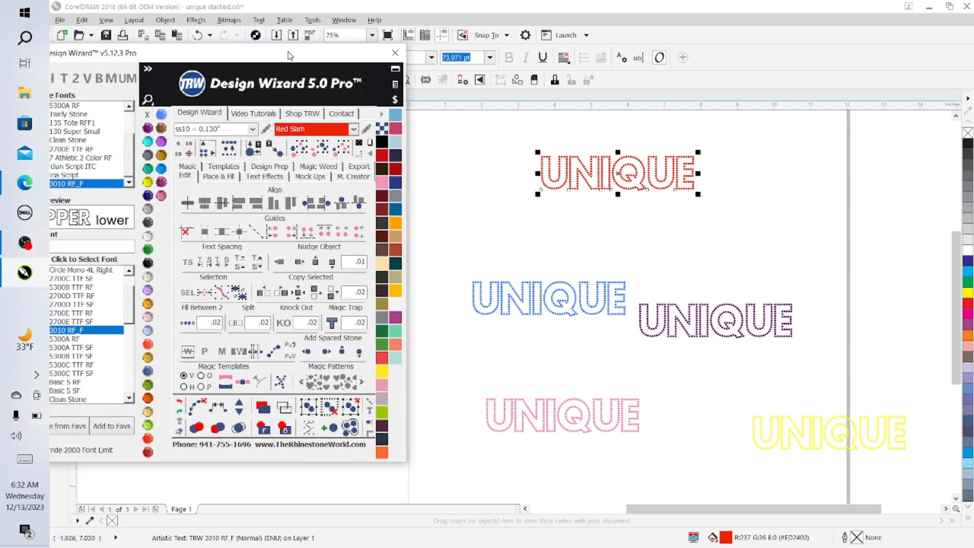
pyautogui.click(179, 154)
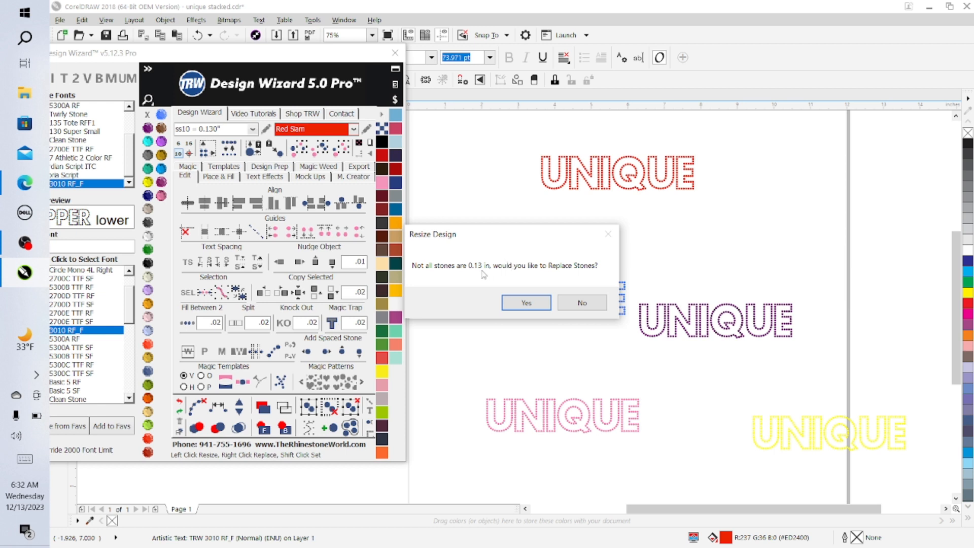
pyautogui.click(526, 304)
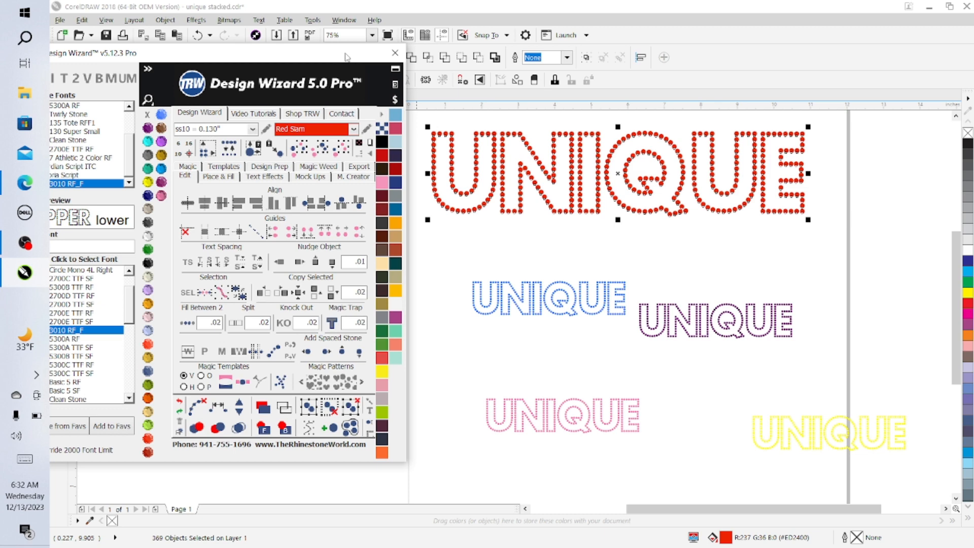
# Step: Select the blue UNIQUE text and move it toward the page's left edge, beneath the enlarged red text
pyautogui.moveTo(347, 56)
pyautogui.mouseDown()
pyautogui.moveTo(365, 198)
pyautogui.moveTo(329, 86)
pyautogui.moveTo(347, 49)
pyautogui.mouseUp()
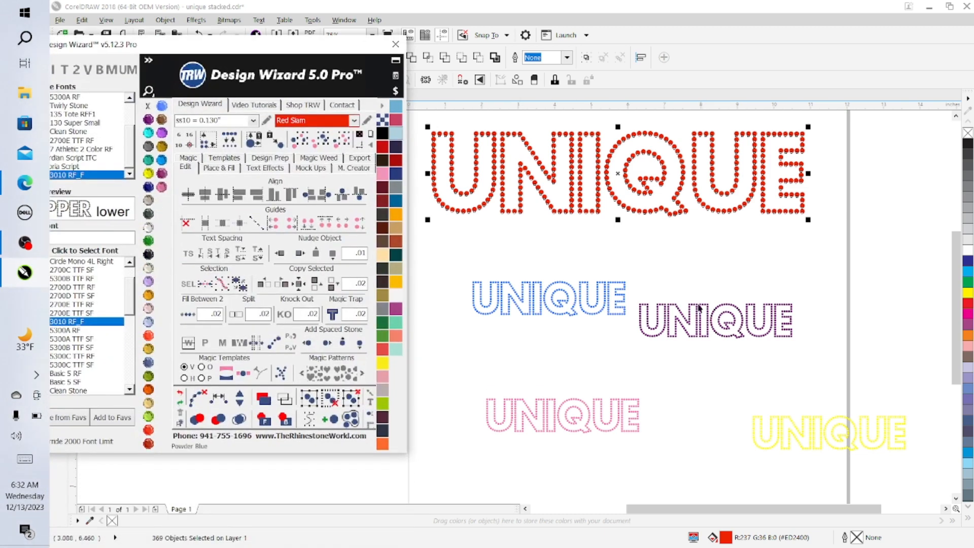
pyautogui.click(695, 281)
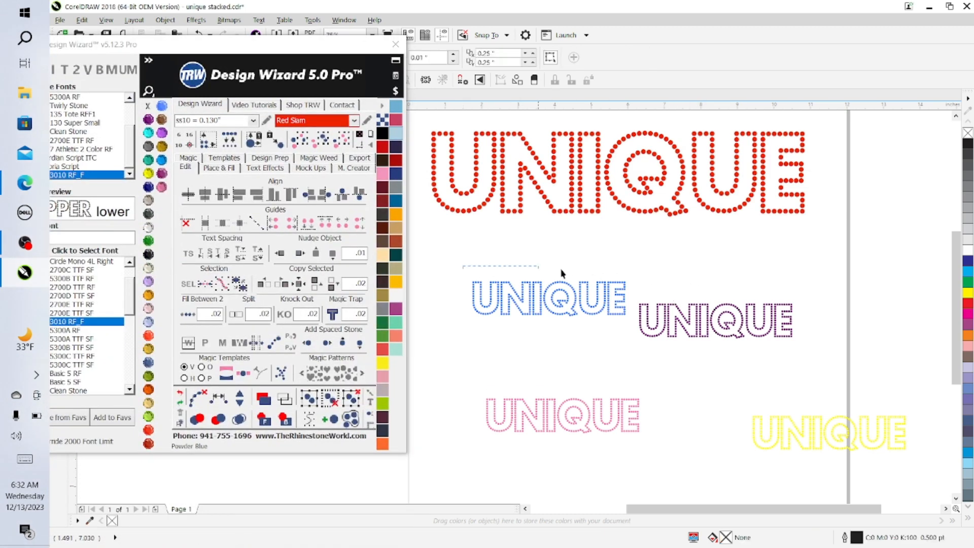
pyautogui.moveTo(561, 274); pyautogui.dragTo(628, 274)
pyautogui.moveTo(632, 338); pyautogui.dragTo(631, 338)
pyautogui.moveTo(548, 297); pyautogui.dragTo(508, 310)
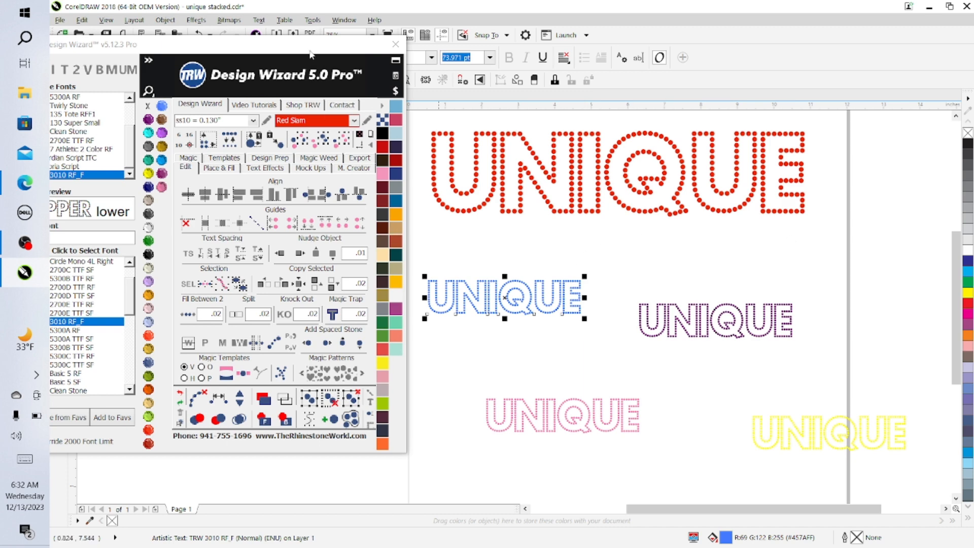
# Step: Resize the blue UNIQUE text to ss10 (0.130") stones, accepting the stone replacement, and move it up and left, away from the purple text
pyautogui.moveTo(311, 53); pyautogui.dragTo(277, 53)
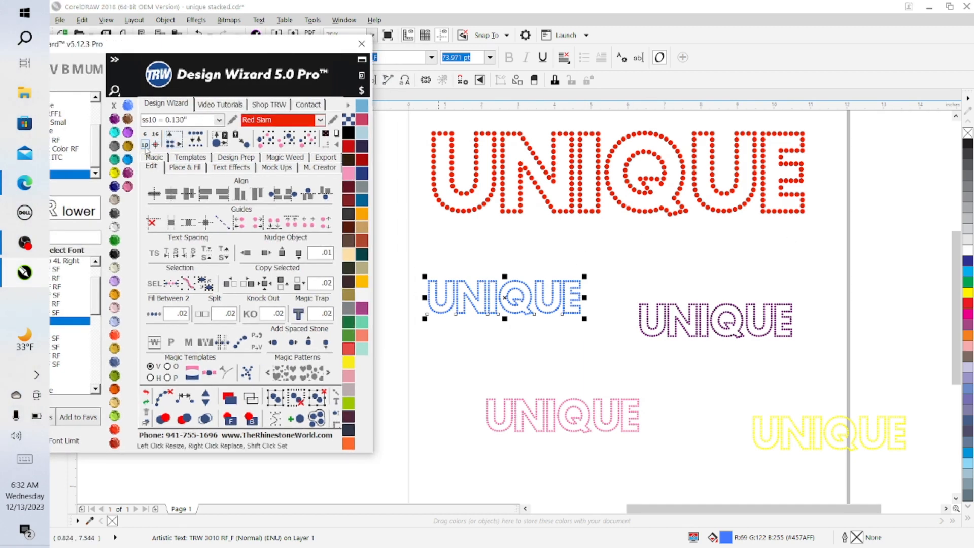
pyautogui.click(145, 146)
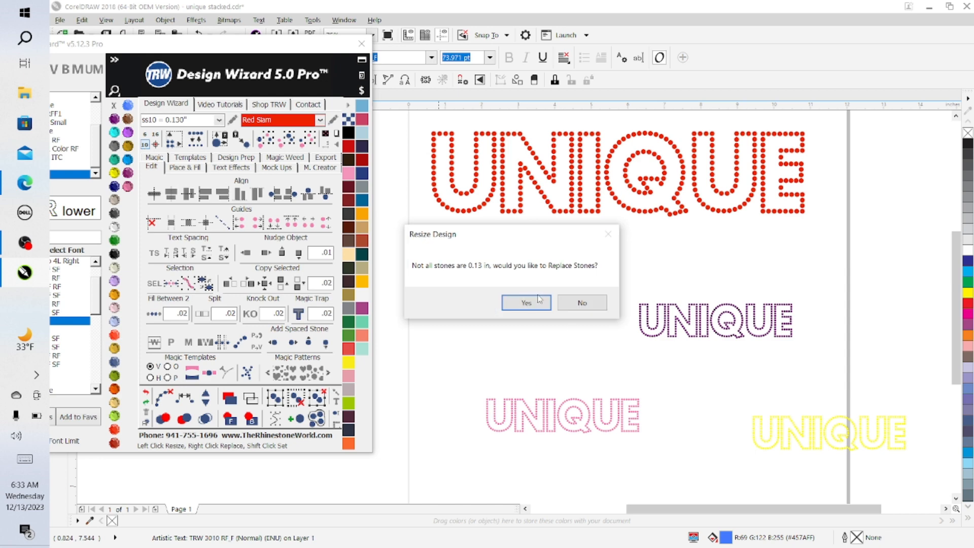
pyautogui.click(538, 299)
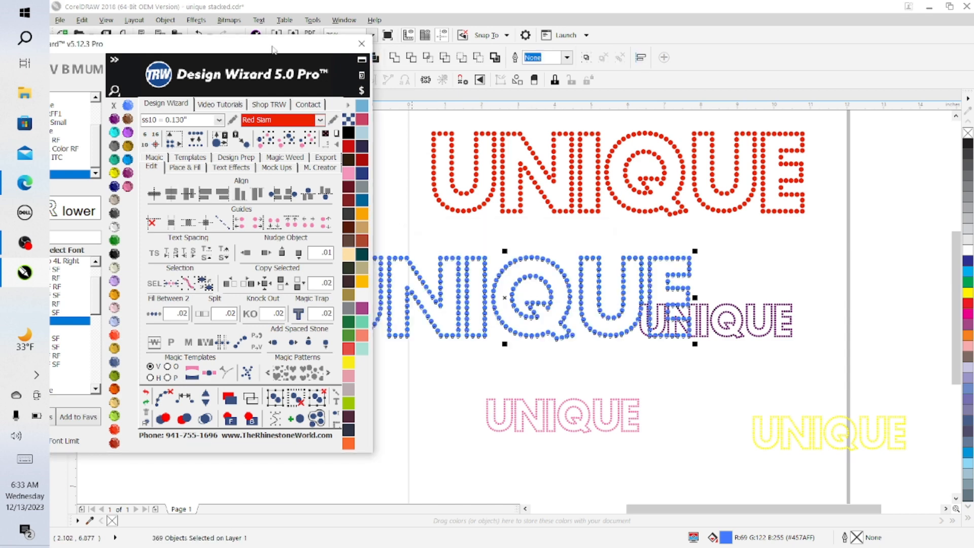
pyautogui.moveTo(273, 49); pyautogui.dragTo(104, 213)
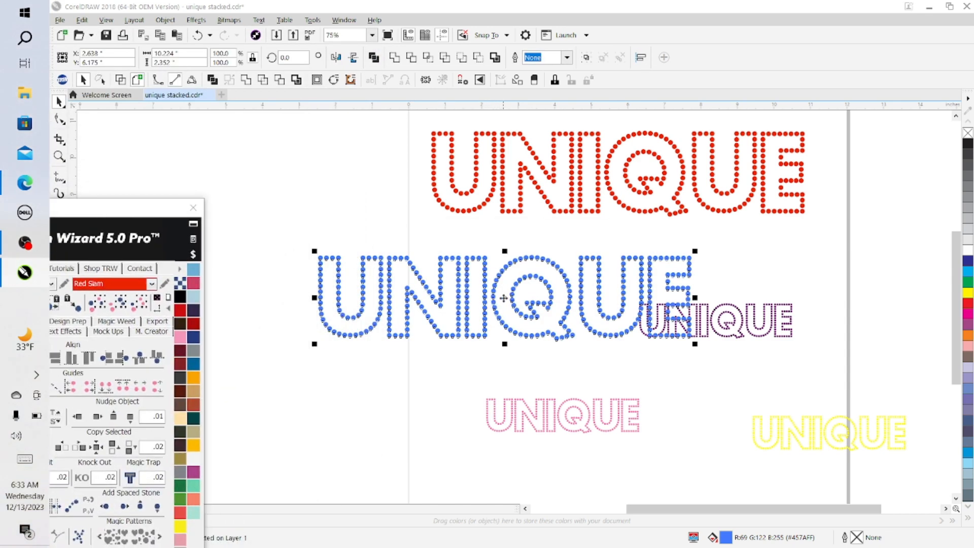
pyautogui.moveTo(504, 298); pyautogui.dragTo(390, 264)
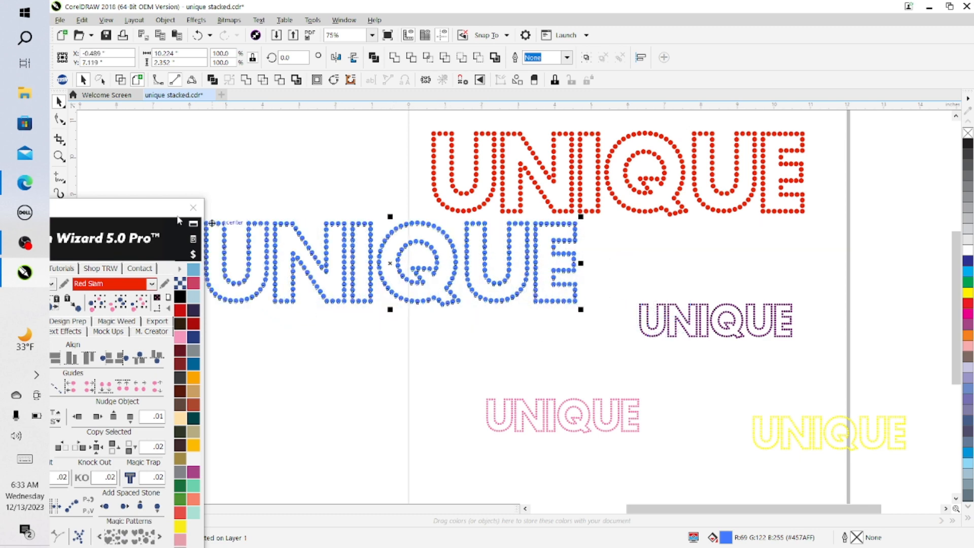
# Step: Resize the purple UNIQUE text to ss10 (0.130") stones, accepting the stone replacement, and move it right, clear of the blue text
pyautogui.moveTo(167, 222); pyautogui.dragTo(259, 77)
pyautogui.moveTo(632, 280)
pyautogui.mouseDown()
pyautogui.moveTo(817, 306)
pyautogui.moveTo(871, 376)
pyautogui.moveTo(802, 376)
pyautogui.mouseUp()
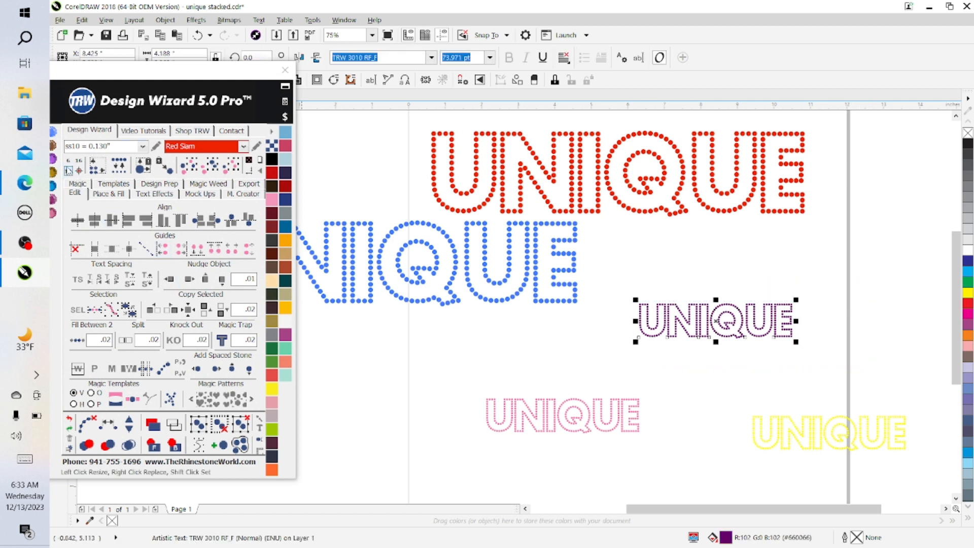
pyautogui.click(67, 171)
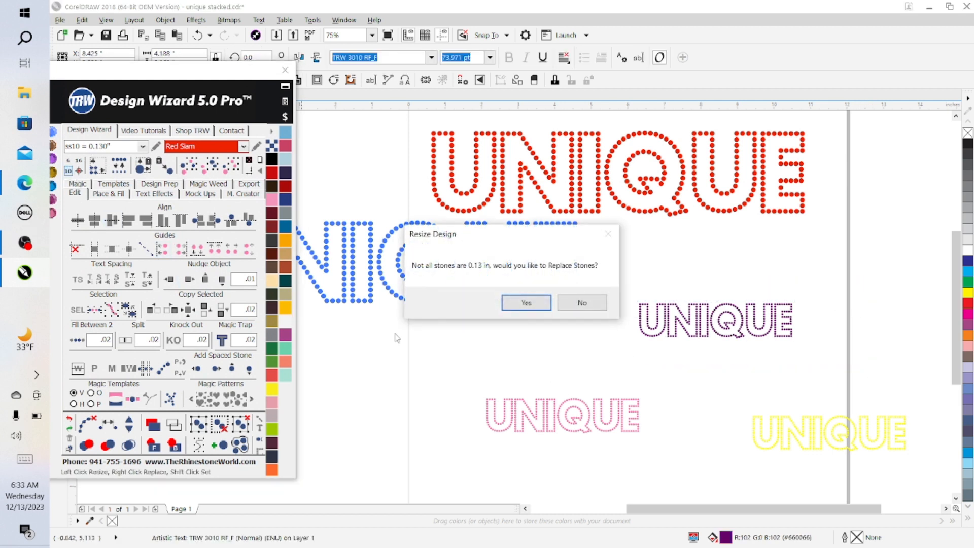
pyautogui.click(527, 304)
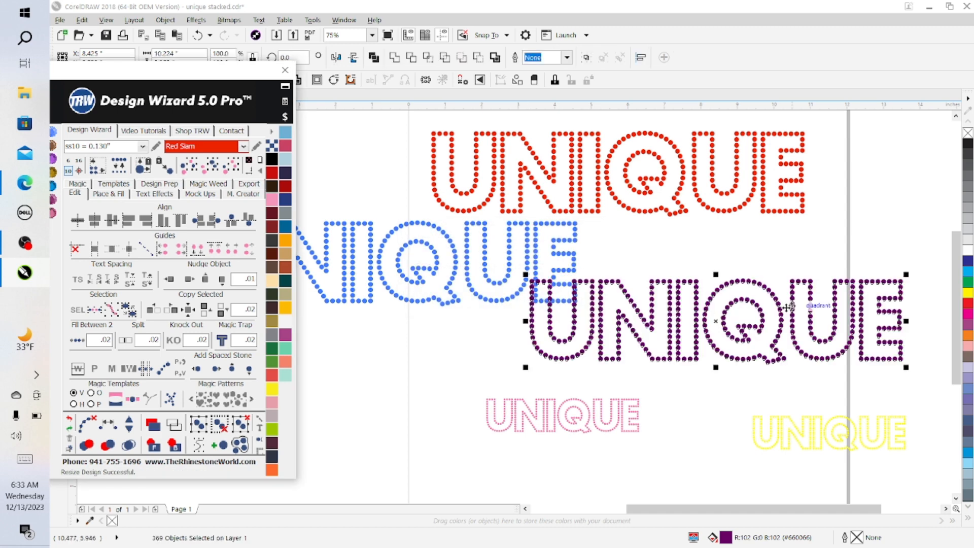
pyautogui.moveTo(748, 323); pyautogui.dragTo(835, 304)
# Step: Resize the pink UNIQUE text to ss10 (0.130") stones, accepting the stone replacement, and move it down and left over the page's lower-left corner
pyautogui.scroll(-3, 946, 300)
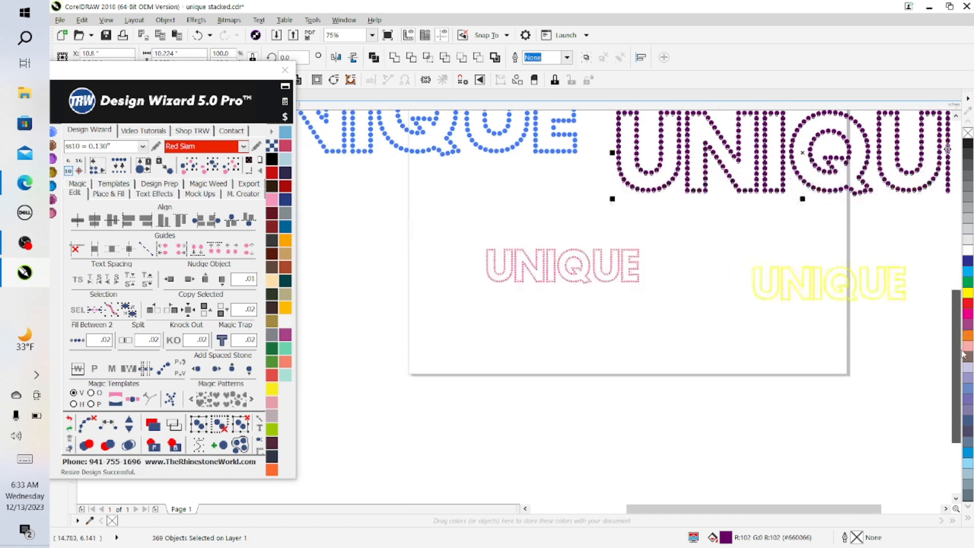
pyautogui.moveTo(444, 216); pyautogui.dragTo(695, 287)
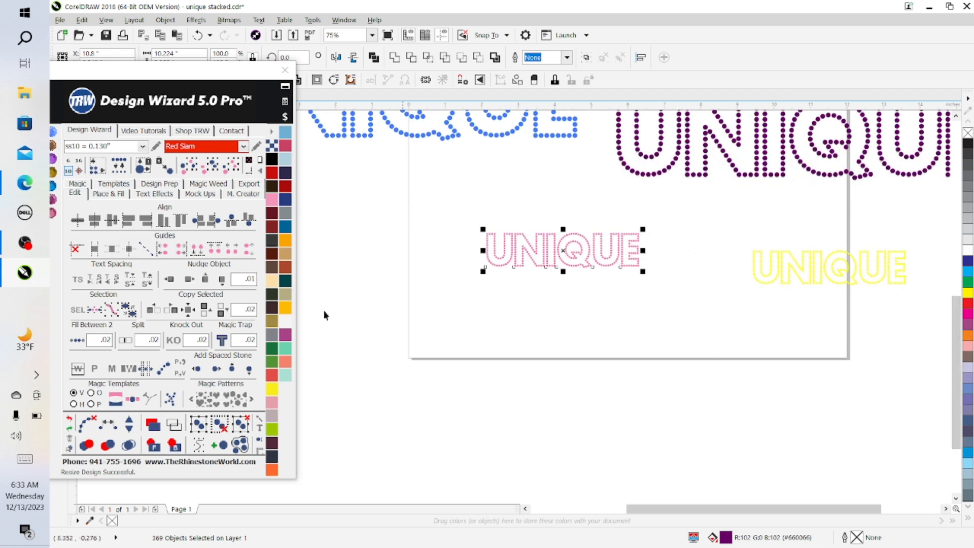
pyautogui.click(67, 171)
pyautogui.click(550, 308)
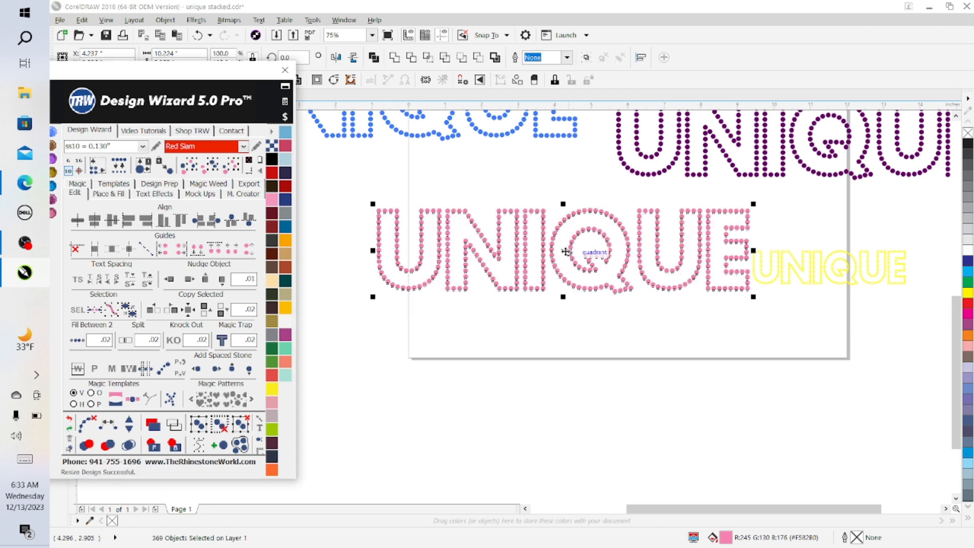
pyautogui.moveTo(566, 251); pyautogui.dragTo(409, 361)
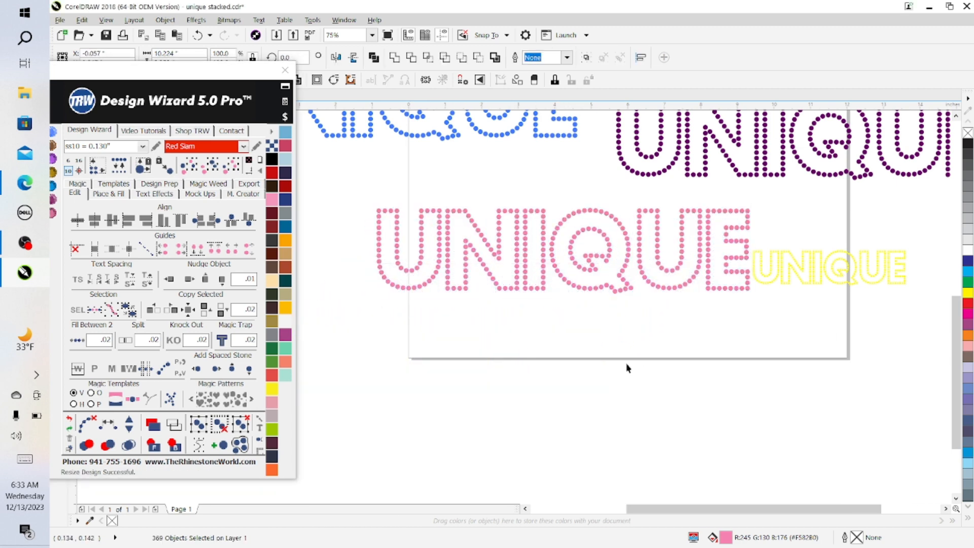
# Step: Resize the yellow UNIQUE text to ss10 (0.130") stones, accepting the stone replacement, and move it straight down to the page's lower-right corner
pyautogui.moveTo(716, 233); pyautogui.dragTo(938, 348)
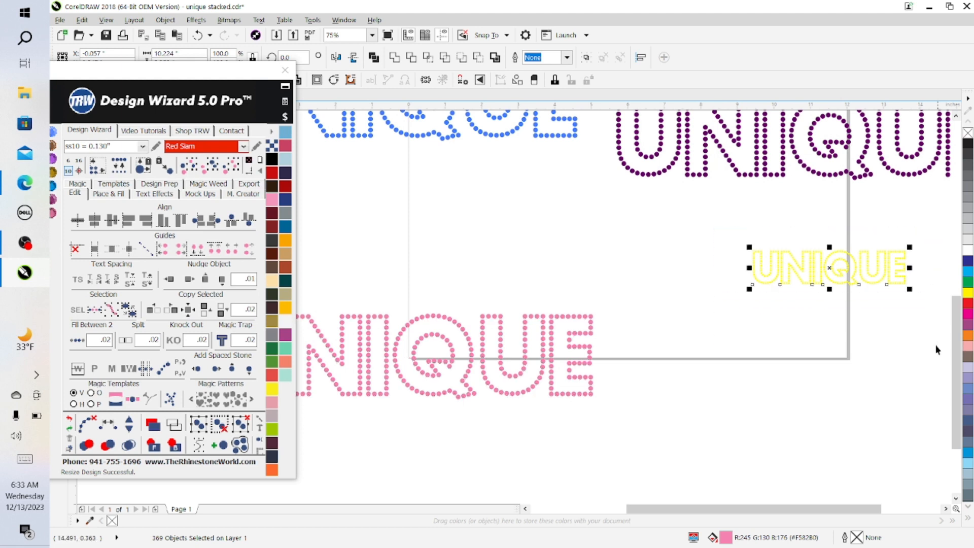
pyautogui.click(68, 171)
pyautogui.click(547, 300)
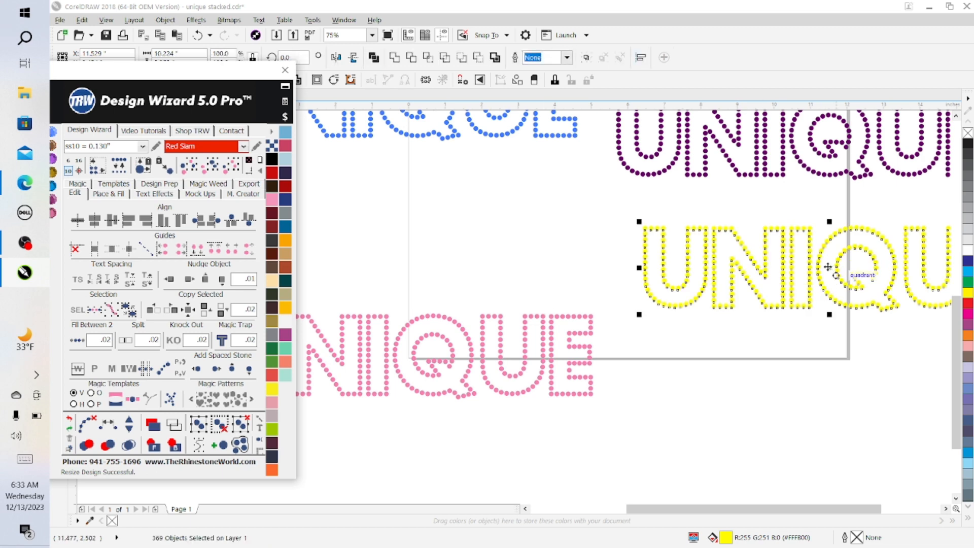
pyautogui.moveTo(827, 267); pyautogui.dragTo(826, 383)
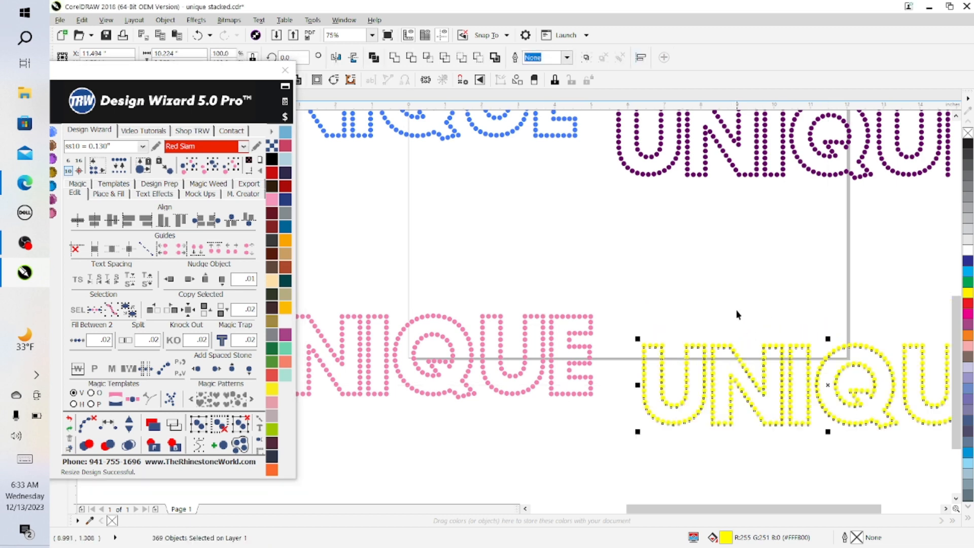
# Step: Clear the page by moving the purple, yellow and pink UNIQUE texts into the empty area below it
pyautogui.scroll(-2, 737, 314)
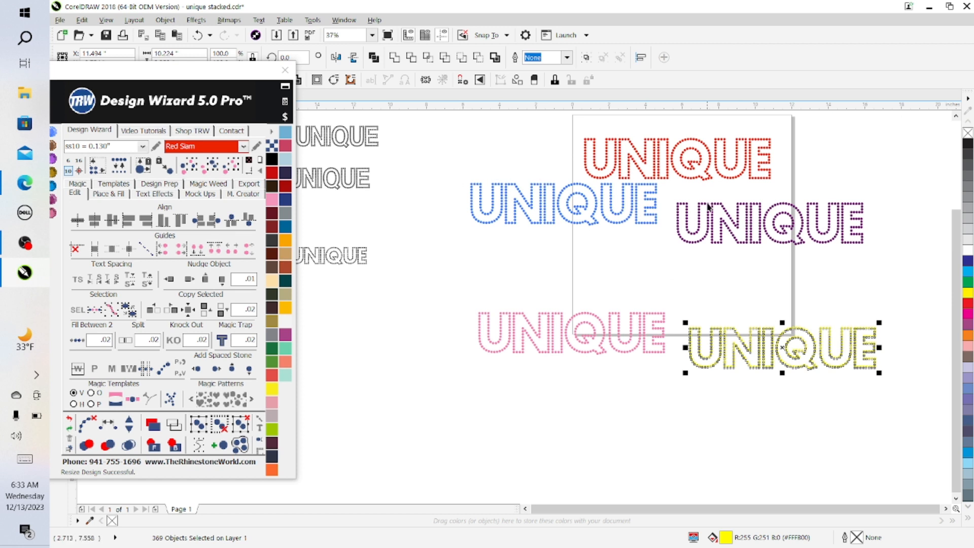
pyautogui.moveTo(673, 192); pyautogui.dragTo(882, 273)
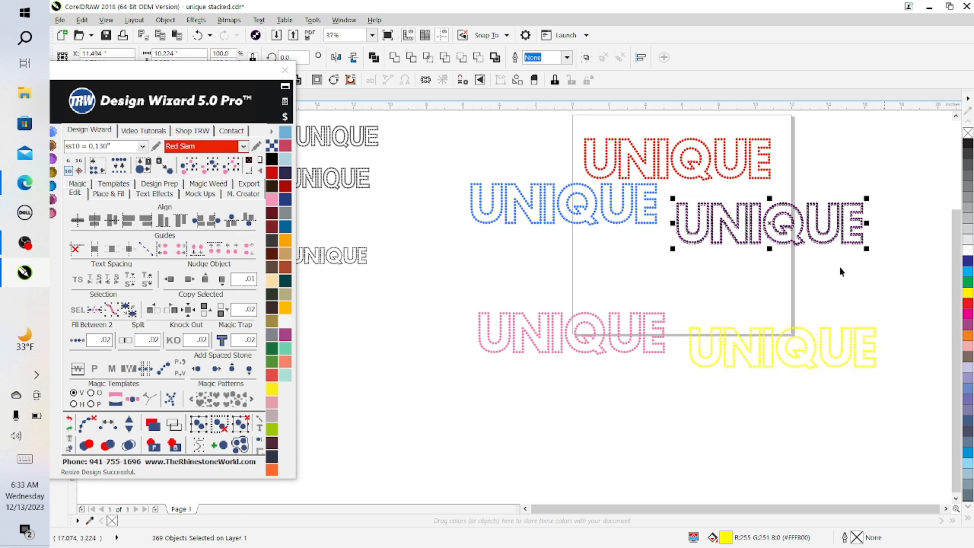
pyautogui.moveTo(748, 211); pyautogui.dragTo(420, 435)
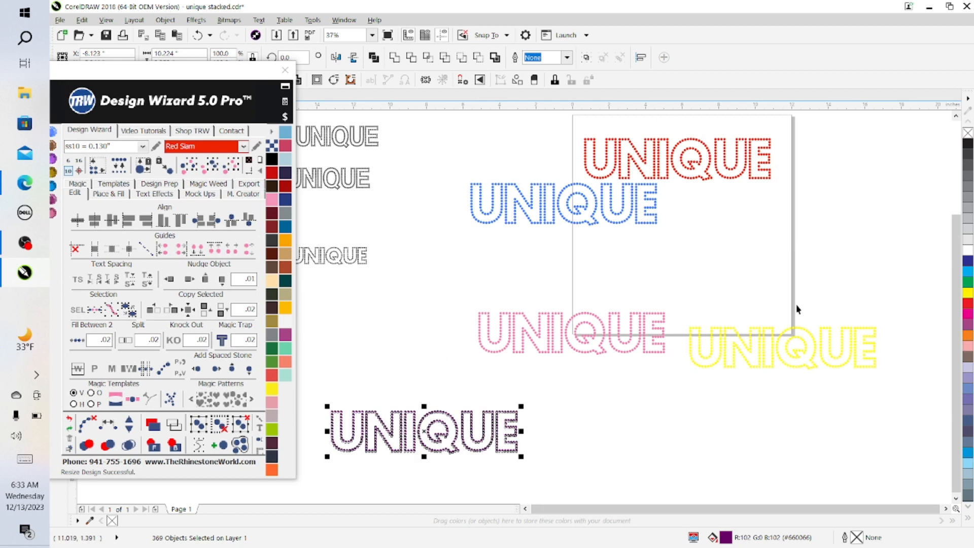
pyautogui.moveTo(685, 311); pyautogui.dragTo(904, 413)
pyautogui.moveTo(780, 347); pyautogui.dragTo(817, 444)
pyautogui.moveTo(454, 279); pyautogui.dragTo(592, 284)
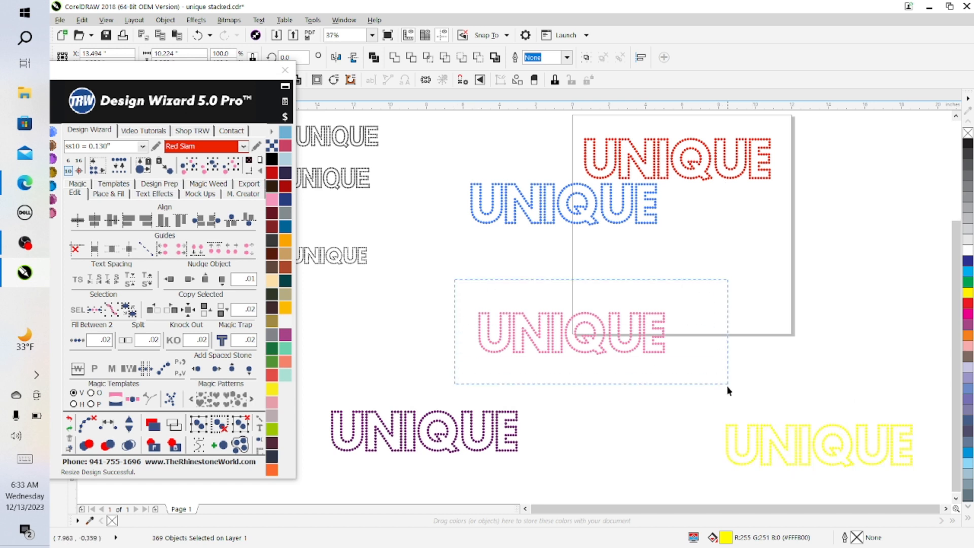
pyautogui.moveTo(728, 390); pyautogui.dragTo(725, 388)
pyautogui.moveTo(572, 349); pyautogui.dragTo(619, 378)
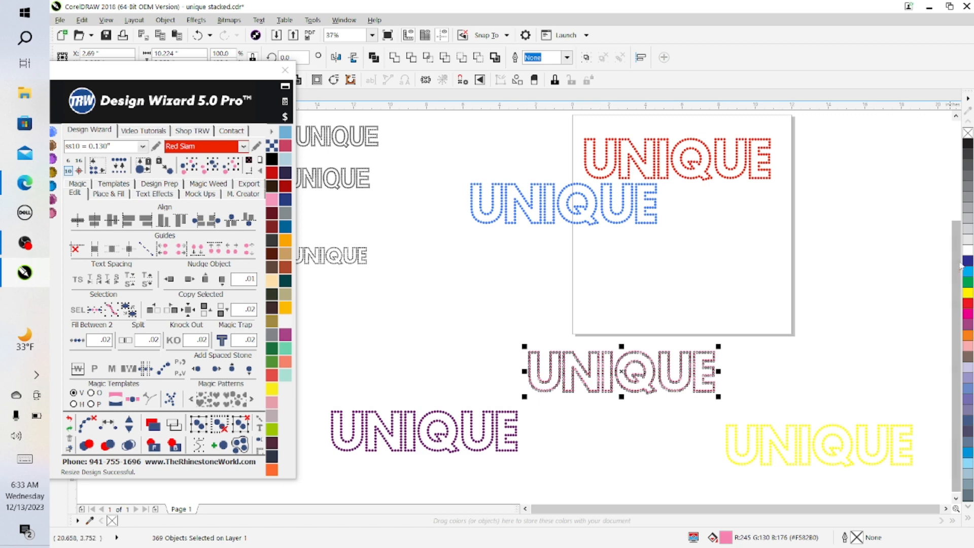
# Step: Move the blue UNIQUE text onto the page directly beneath the red one, roughly lining up their left edges
pyautogui.moveTo(958, 261); pyautogui.dragTo(956, 189)
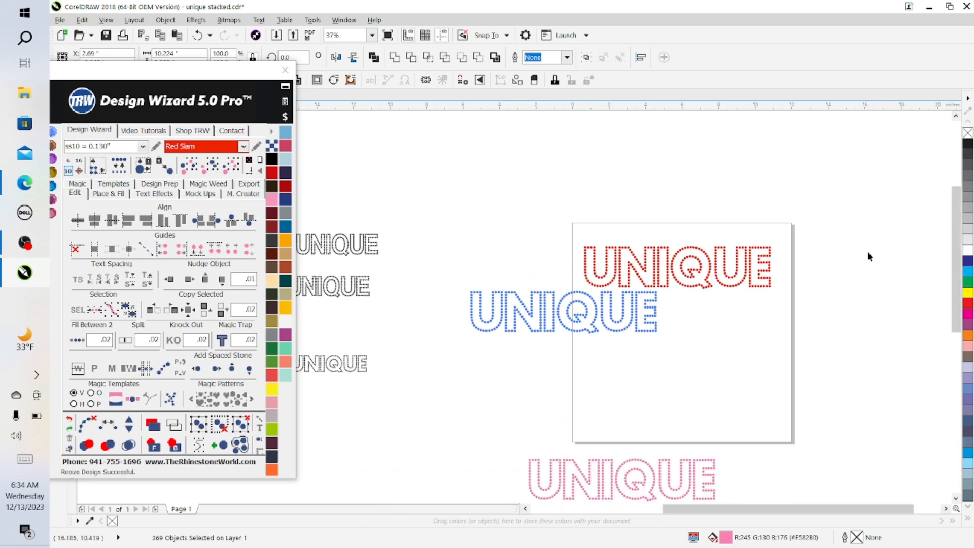
pyautogui.scroll(2, 868, 256)
pyautogui.moveTo(752, 512); pyautogui.dragTo(675, 512)
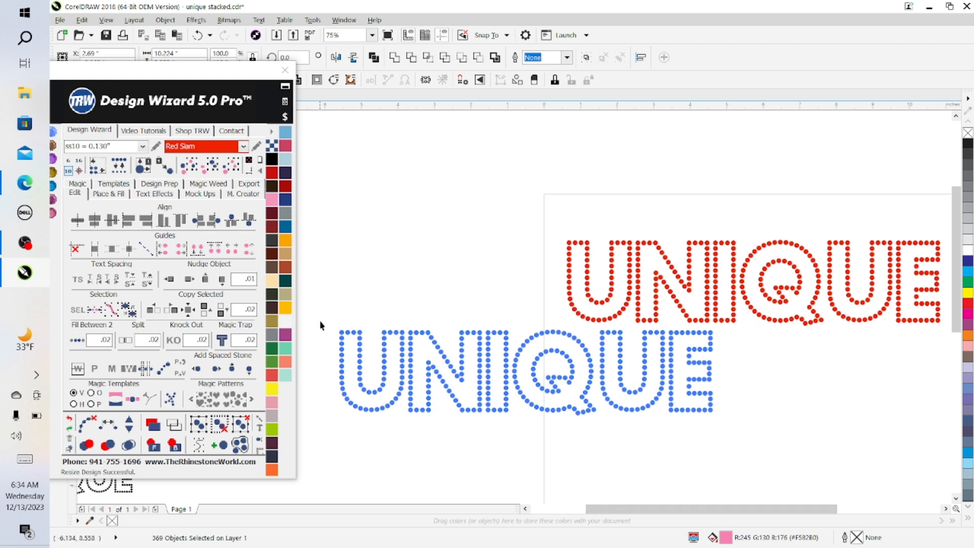
pyautogui.moveTo(359, 327); pyautogui.dragTo(509, 332)
pyautogui.moveTo(618, 344); pyautogui.dragTo(719, 358)
pyautogui.moveTo(763, 460); pyautogui.dragTo(763, 474)
pyautogui.moveTo(728, 511)
pyautogui.mouseDown()
pyautogui.moveTo(721, 511)
pyautogui.moveTo(732, 511)
pyautogui.mouseUp()
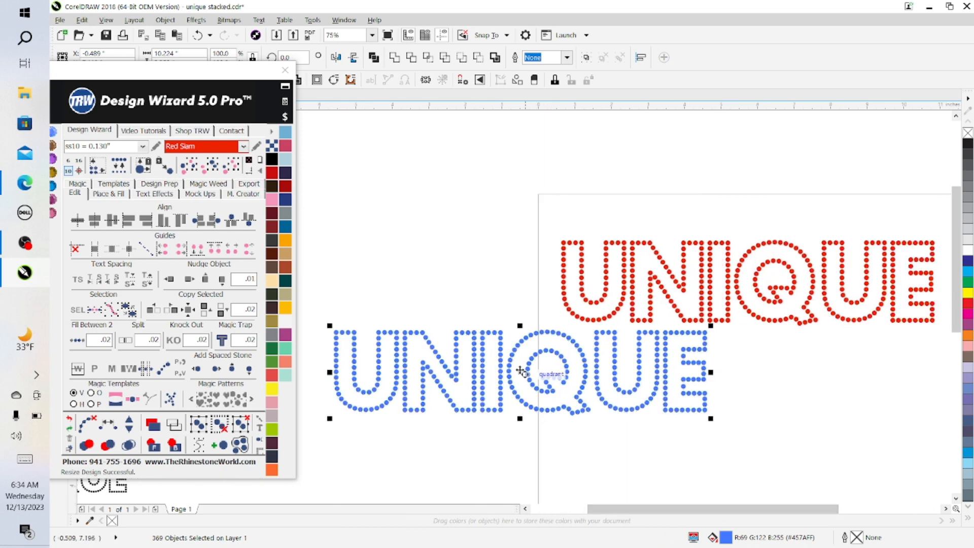
pyautogui.moveTo(519, 373); pyautogui.dragTo(769, 384)
pyautogui.moveTo(693, 505); pyautogui.dragTo(747, 512)
pyautogui.moveTo(955, 295); pyautogui.dragTo(955, 324)
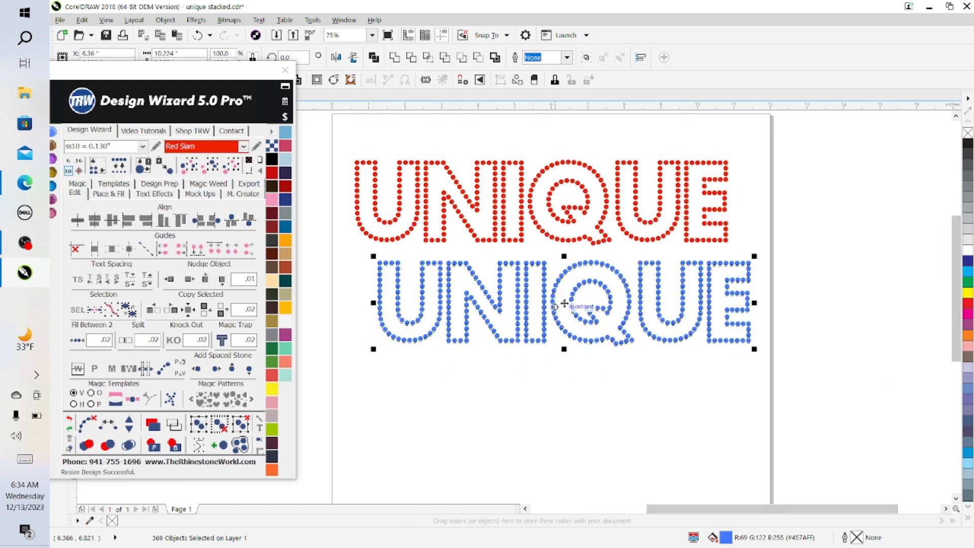
pyautogui.moveTo(558, 303); pyautogui.dragTo(539, 302)
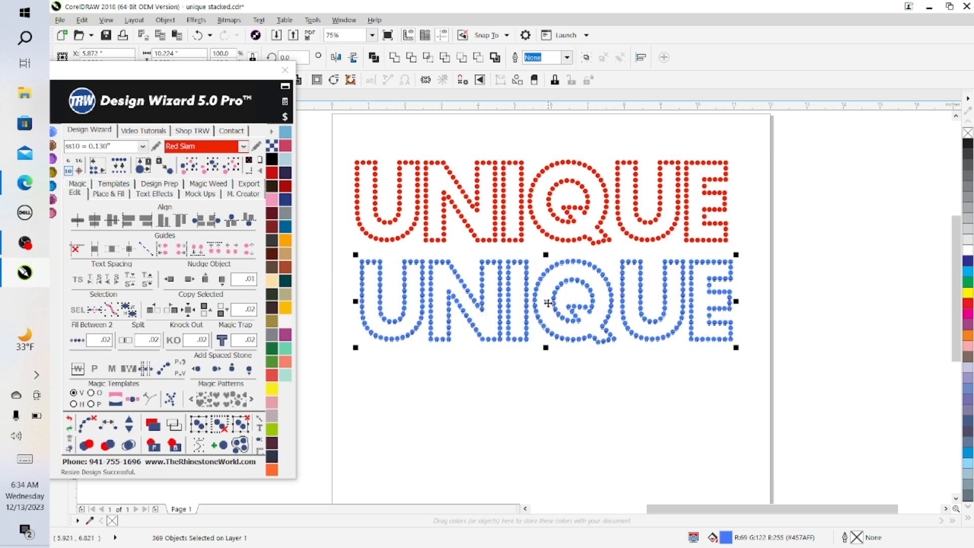
# Step: Examine the stones and the alignment and gap between the red and blue UNIQUE texts up close
pyautogui.moveTo(185, 77); pyautogui.dragTo(94, 119)
pyautogui.scroll(-2, 812, 222)
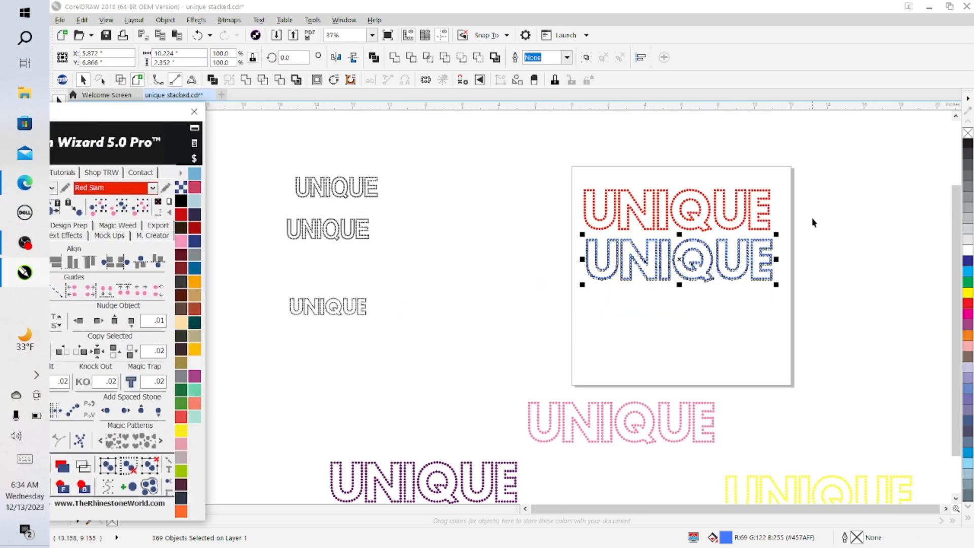
pyautogui.scroll(2, 812, 223)
pyautogui.scroll(2, 812, 222)
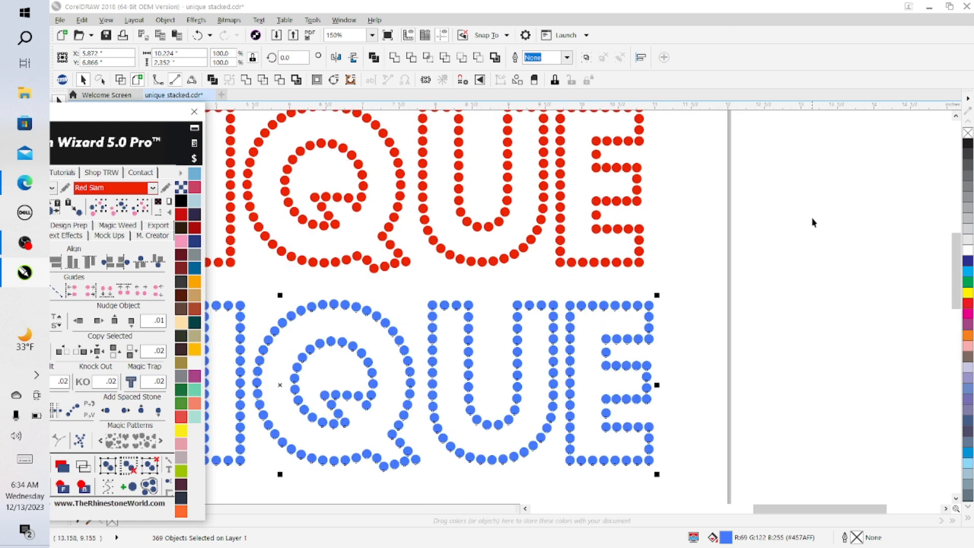
pyautogui.moveTo(771, 524); pyautogui.dragTo(745, 521)
pyautogui.scroll(-2, 756, 445)
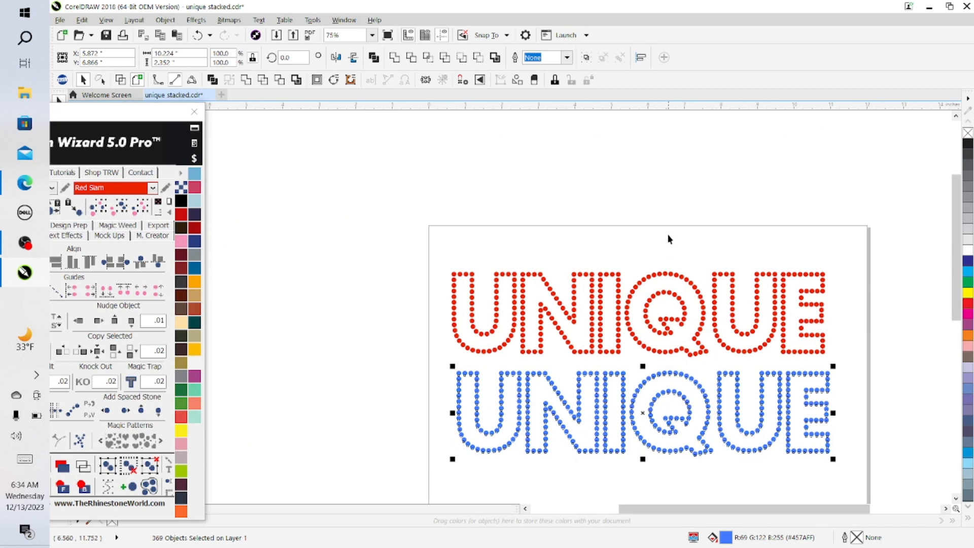
pyautogui.scroll(2, 687, 353)
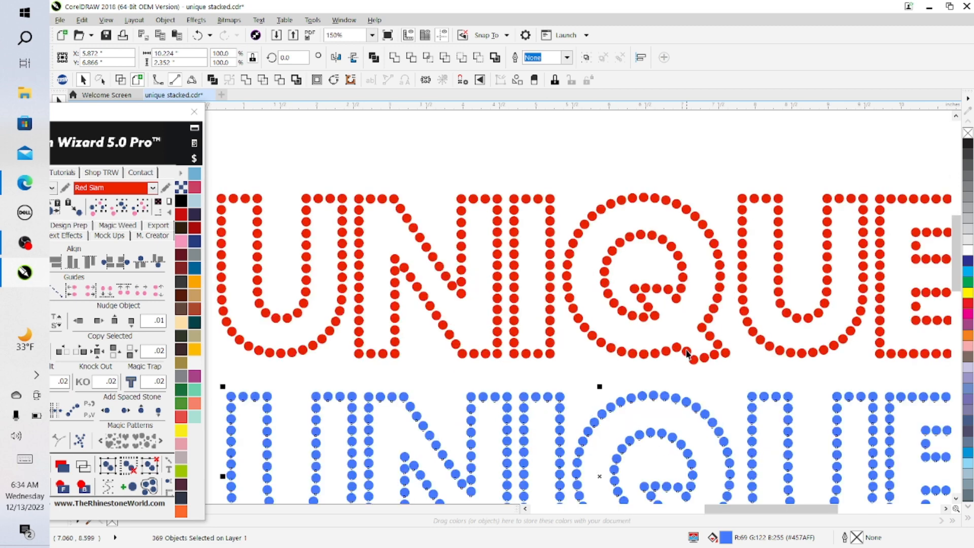
pyautogui.scroll(-2, 687, 354)
pyautogui.moveTo(699, 508); pyautogui.dragTo(731, 508)
pyautogui.moveTo(954, 241); pyautogui.dragTo(947, 296)
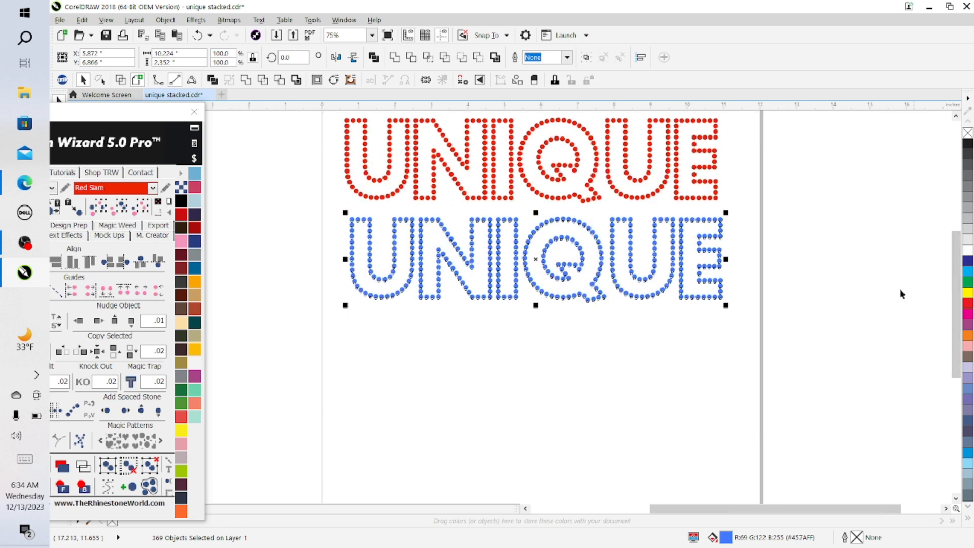
pyautogui.scroll(2, 890, 292)
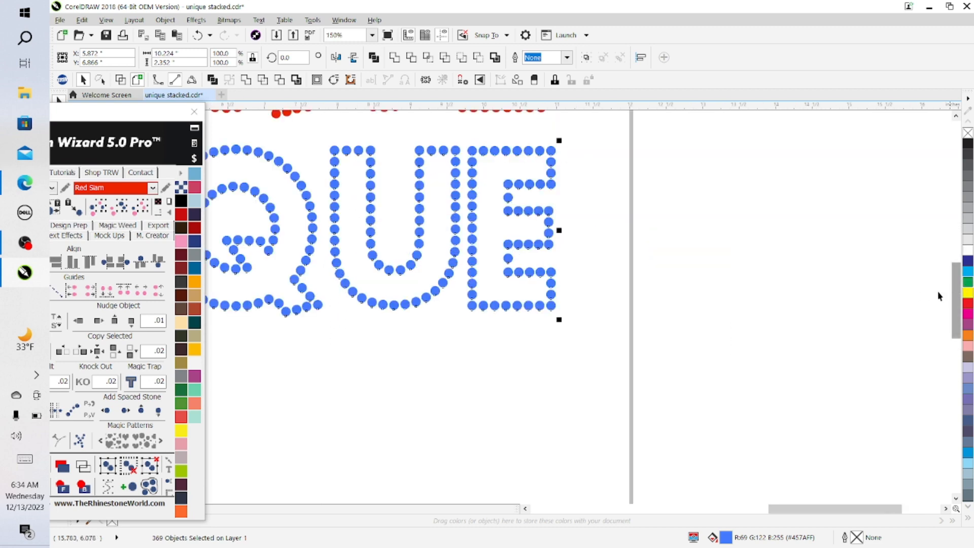
pyautogui.scroll(-2, 936, 296)
pyautogui.moveTo(953, 297); pyautogui.dragTo(955, 273)
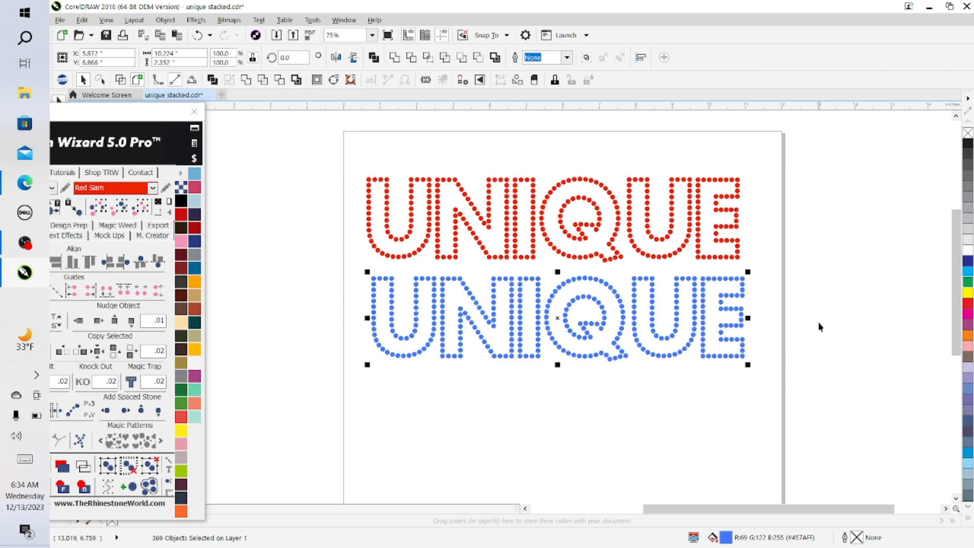
# Step: Nudge the blue UNIQUE text about 0.15 inches left so it lines up under the red text
pyautogui.moveTo(357, 267); pyautogui.dragTo(791, 403)
pyautogui.press('Left')
pyautogui.press('Left')
pyautogui.press('Left')
pyautogui.press('Left')
pyautogui.press('Left')
pyautogui.press('Left')
pyautogui.press('Left')
pyautogui.press('Left')
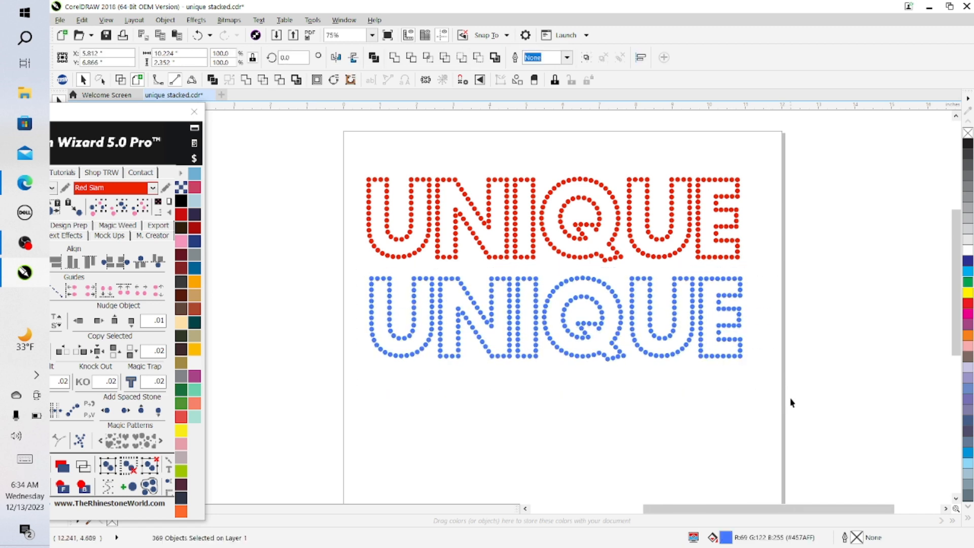
pyautogui.press('Left')
pyautogui.press('Left')
pyautogui.press('Left')
pyautogui.press('Left')
pyautogui.press('Left')
pyautogui.press('Left')
pyautogui.press('Left')
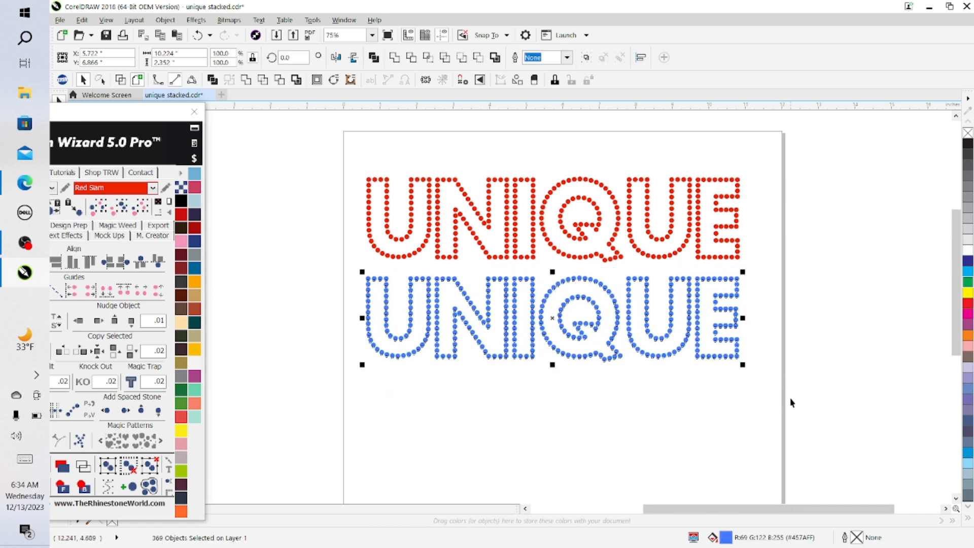
# Step: Show the document grid behind the red and blue UNIQUE texts, and hide it again
pyautogui.click(59, 20)
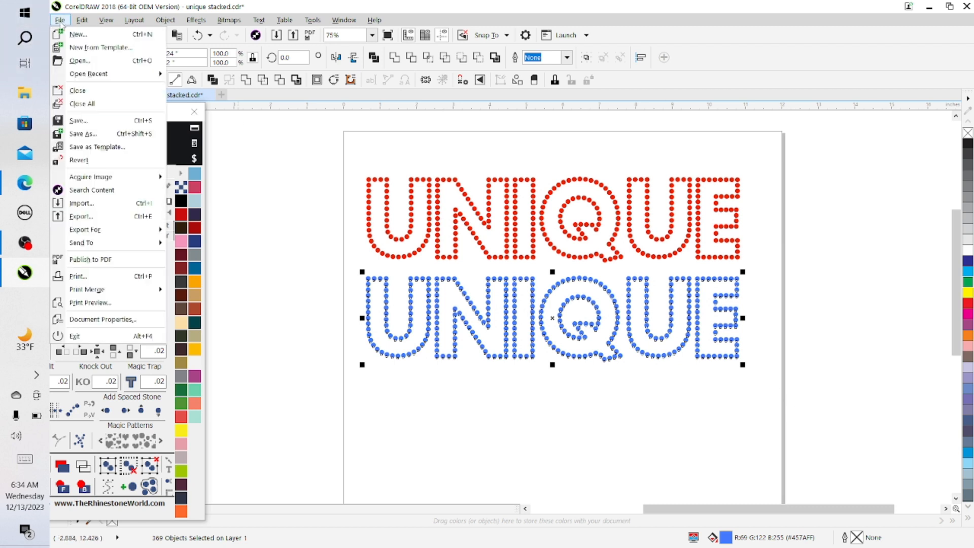
pyautogui.moveTo(108, 22)
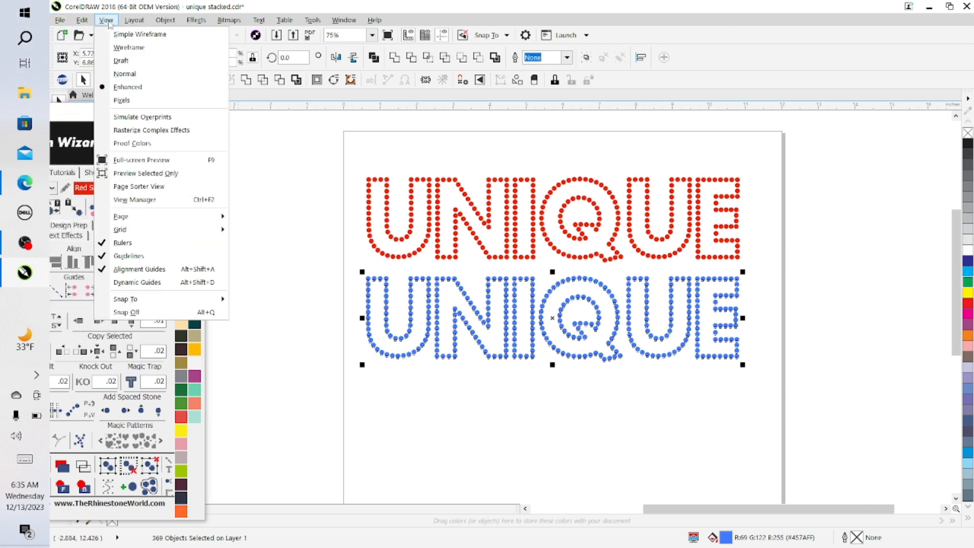
pyautogui.moveTo(136, 236)
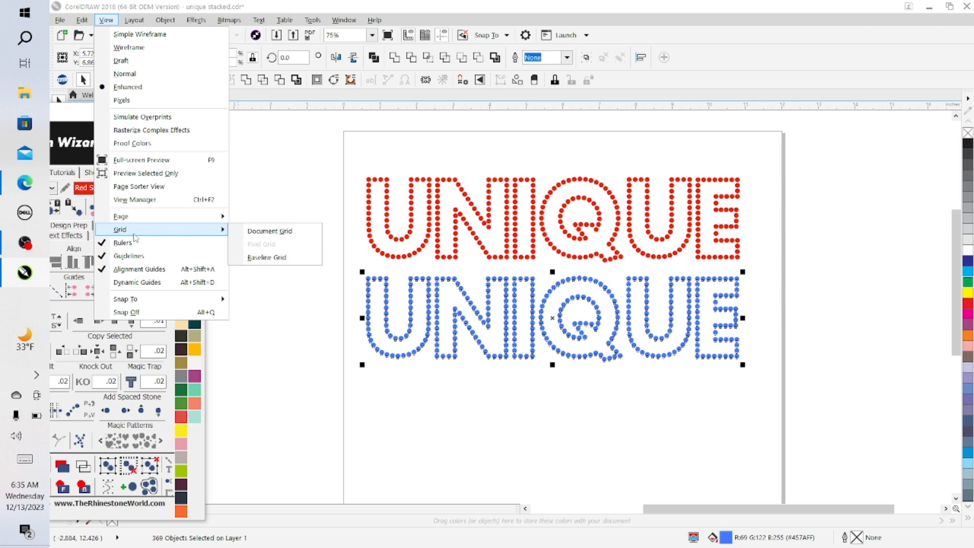
pyautogui.click(249, 232)
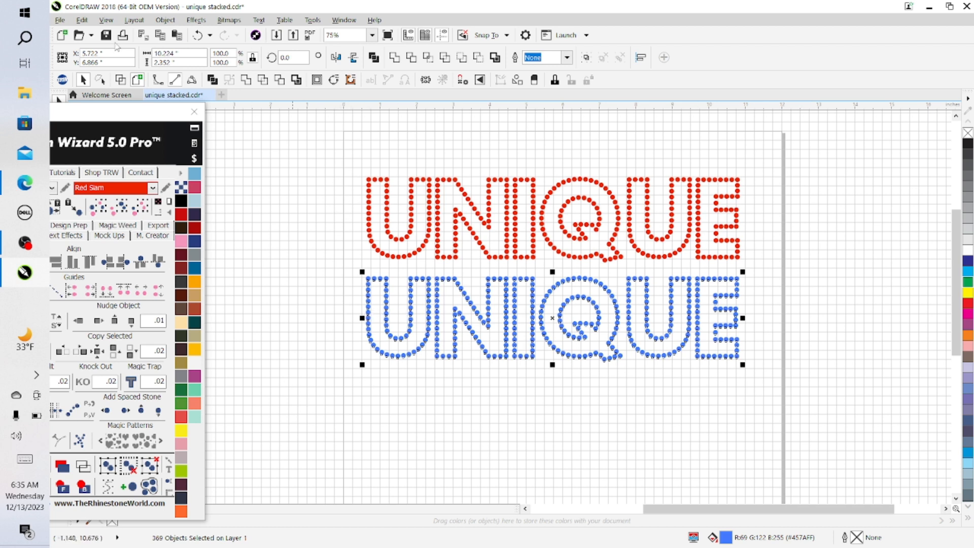
pyautogui.click(106, 20)
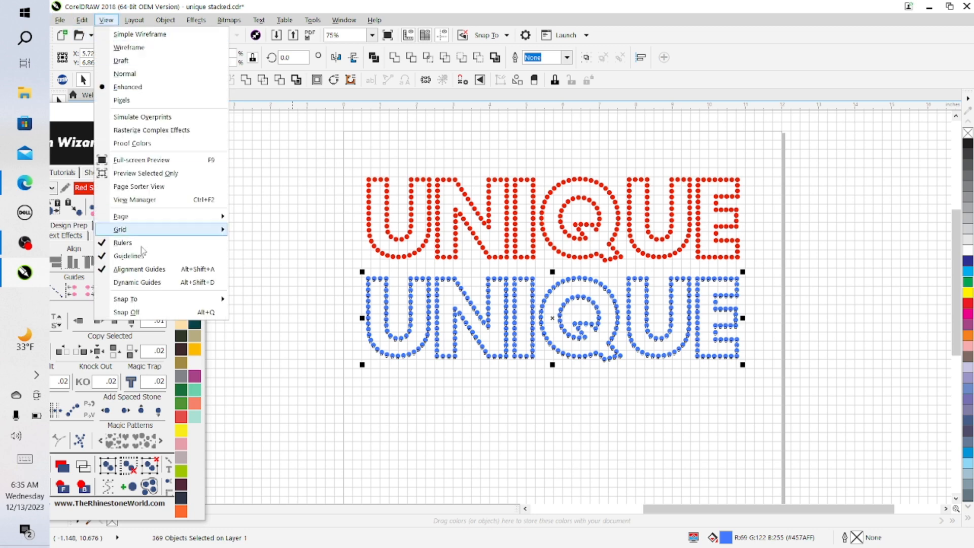
pyautogui.moveTo(122, 229)
pyautogui.click(244, 232)
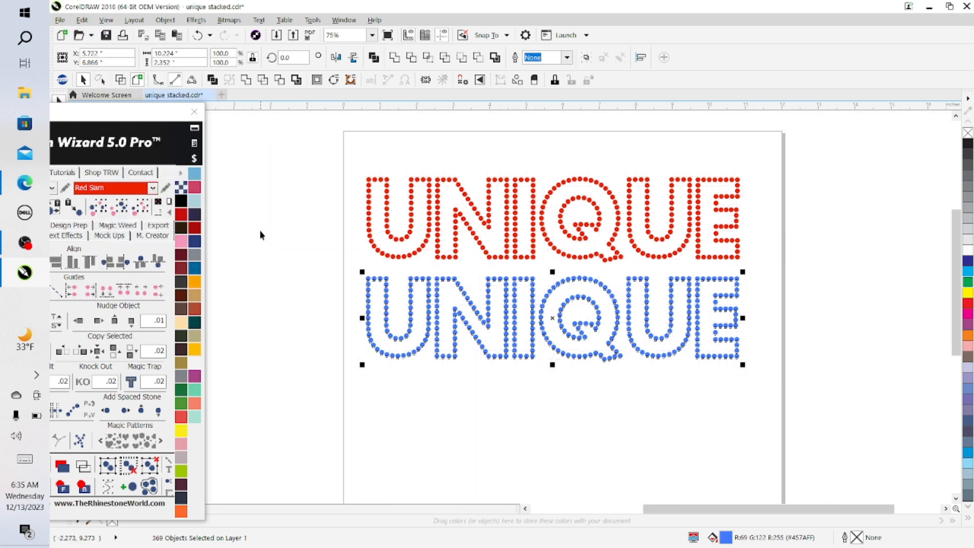
# Step: Move the Design Wizard panel down clear of the toolbox, and try out a horizontal guideline between the red and blue texts, removing it again
pyautogui.moveTo(171, 125); pyautogui.dragTo(170, 338)
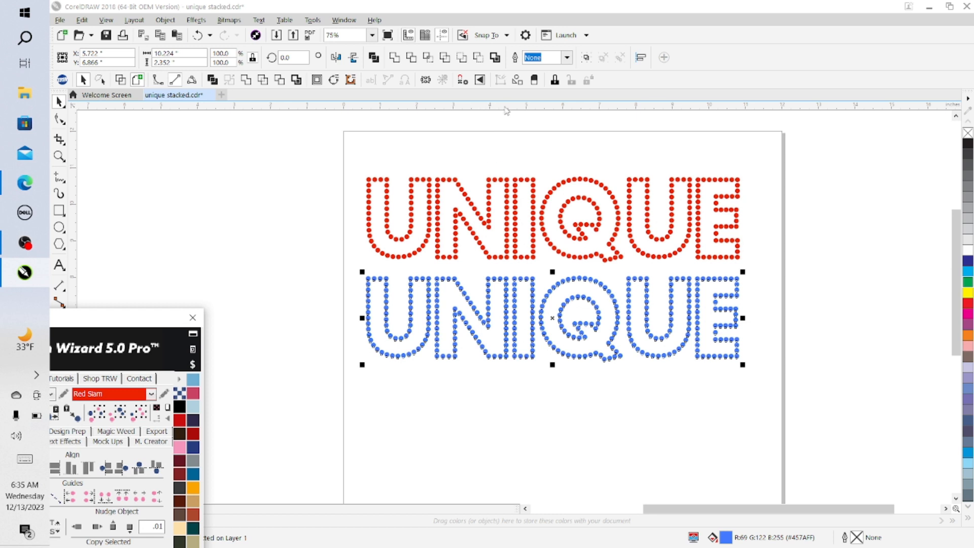
pyautogui.moveTo(503, 114); pyautogui.dragTo(505, 265)
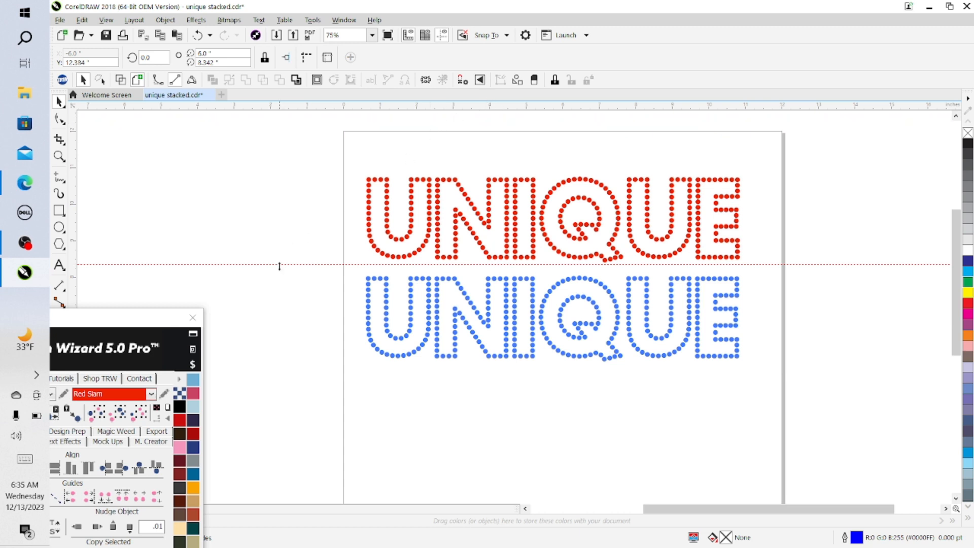
pyautogui.moveTo(283, 264); pyautogui.dragTo(328, 108)
pyautogui.moveTo(132, 320); pyautogui.dragTo(317, 499)
pyautogui.moveTo(316, 105)
pyautogui.mouseDown()
pyautogui.moveTo(310, 149)
pyautogui.moveTo(328, 108)
pyautogui.mouseUp()
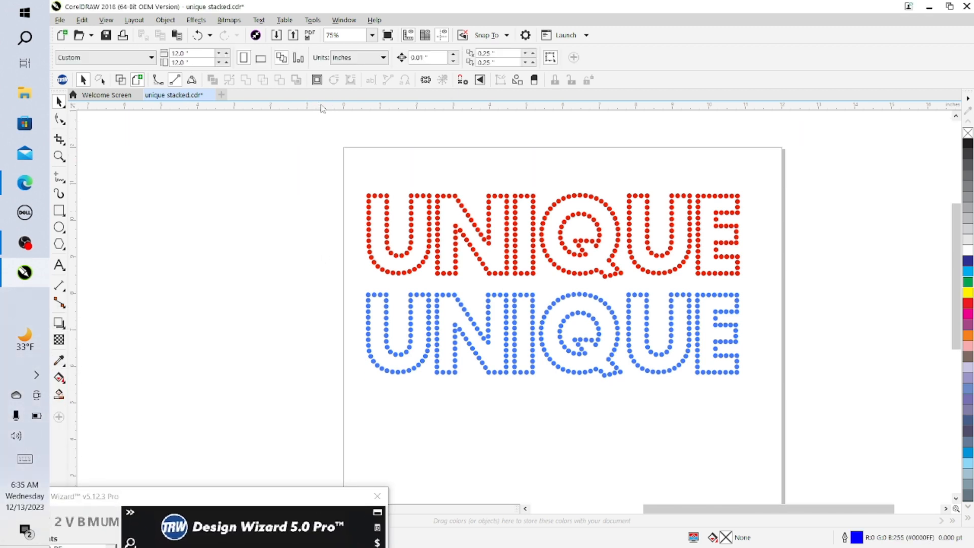
# Step: Pull out a vertical guideline and park it off the page at X -7.287 inches, leaving it deselected
pyautogui.moveTo(79, 299); pyautogui.dragTo(542, 311)
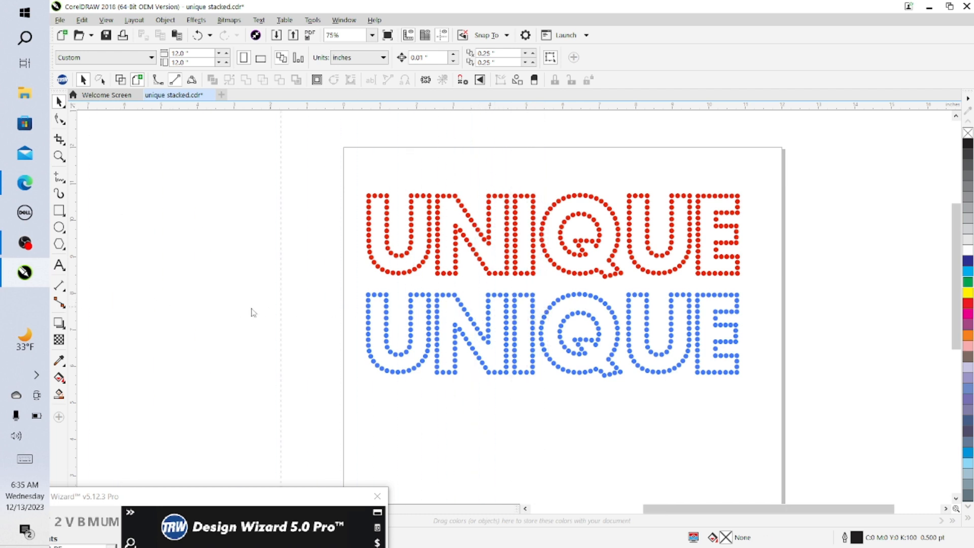
pyautogui.moveTo(73, 313); pyautogui.dragTo(77, 228)
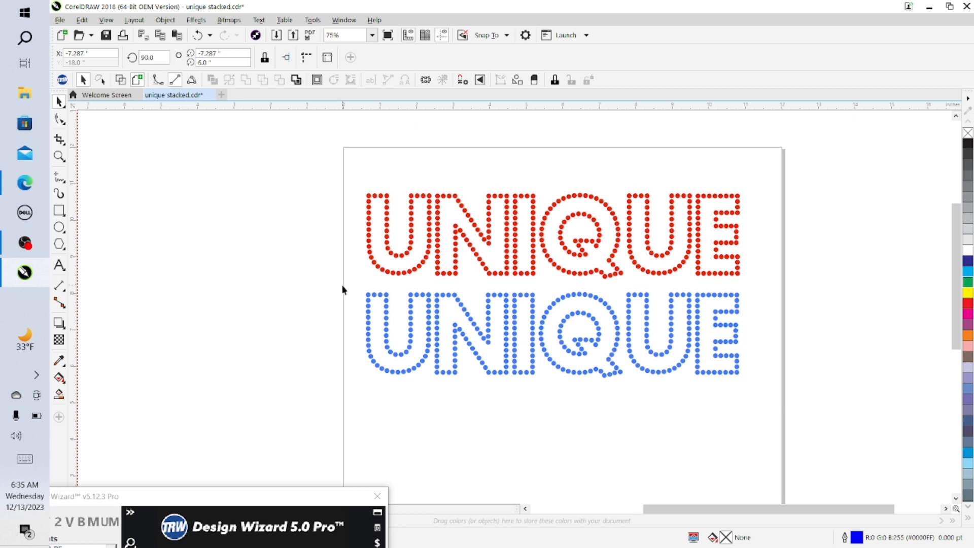
pyautogui.press('Escape')
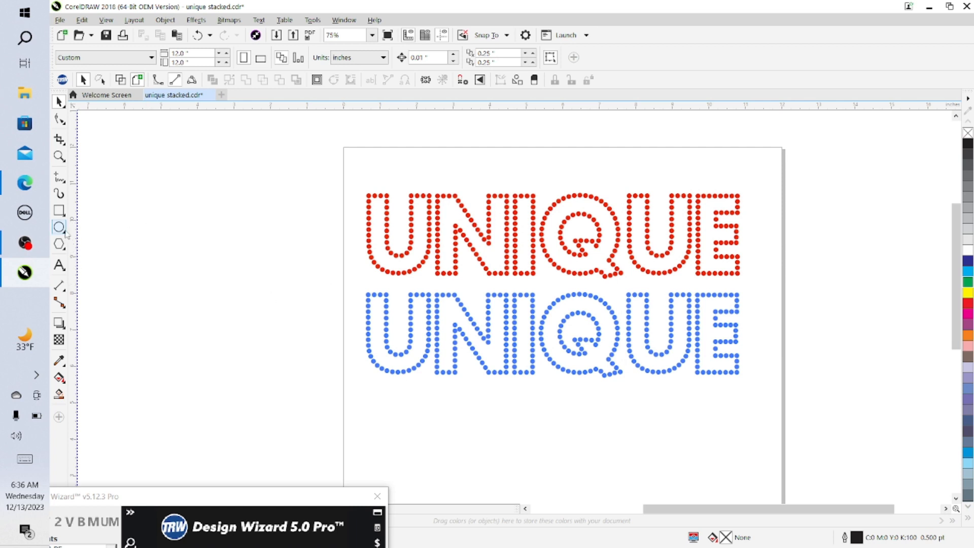
# Step: Draw an ellipse in the empty area beside the page and set its width and height to 0.13 inches
pyautogui.click(60, 226)
pyautogui.click(100, 230)
pyautogui.moveTo(142, 187); pyautogui.dragTo(178, 217)
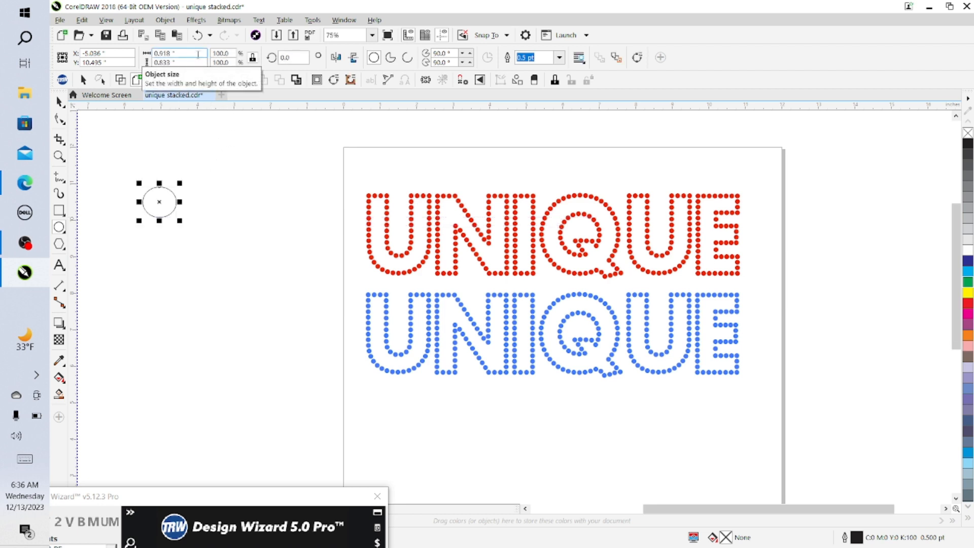
pyautogui.doubleClick(198, 54)
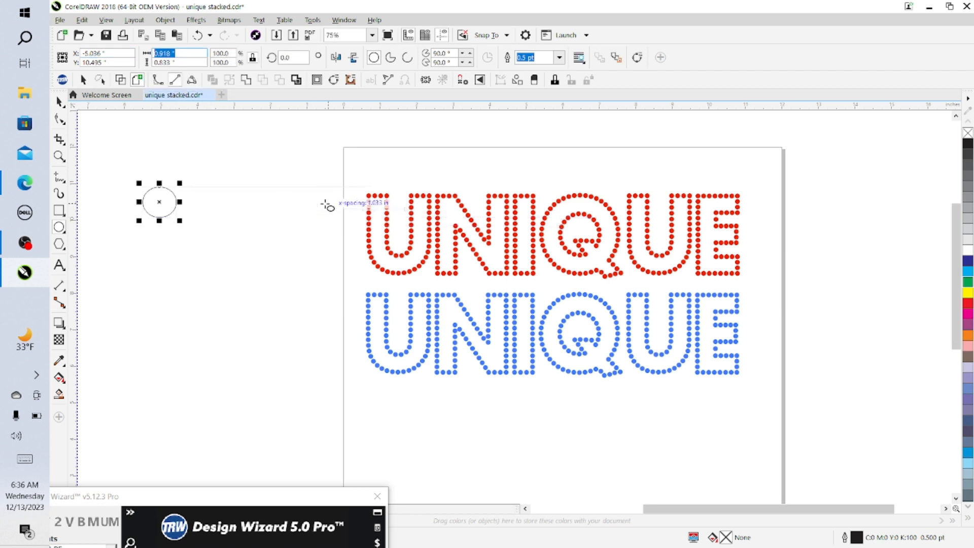
pyautogui.press('BackSpace')
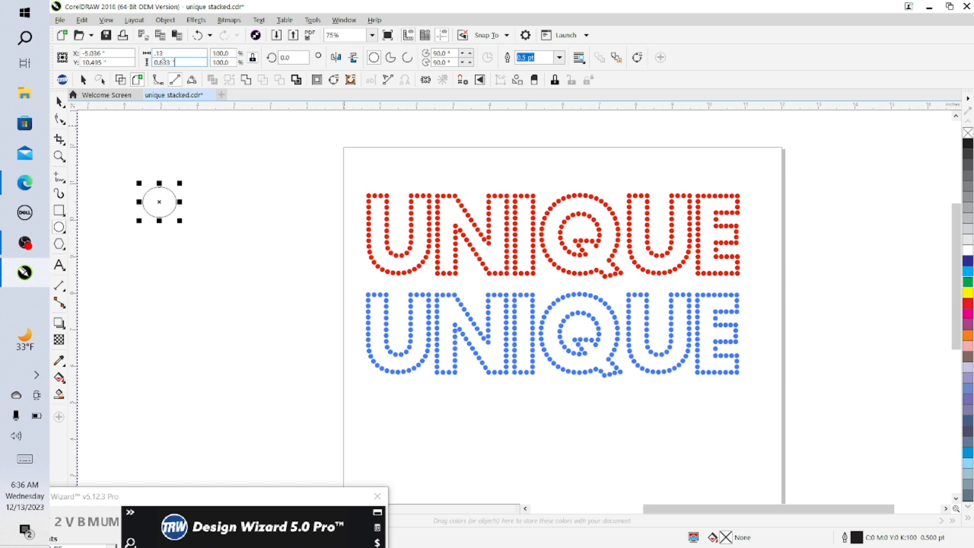
pyautogui.doubleClick(162, 61)
pyautogui.press('BackSpace')
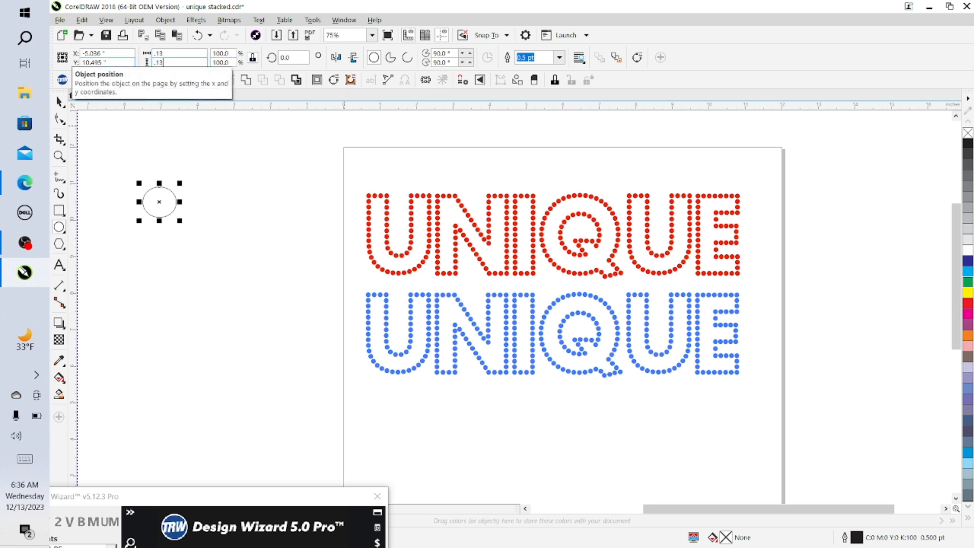
pyautogui.click(203, 145)
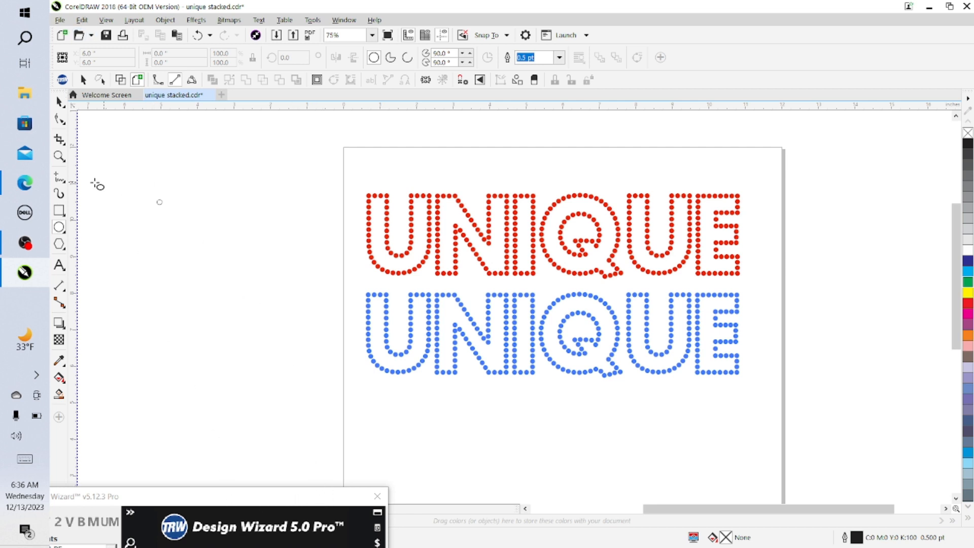
# Step: Delete the small circle beside the page
pyautogui.press('space')
pyautogui.click(160, 203)
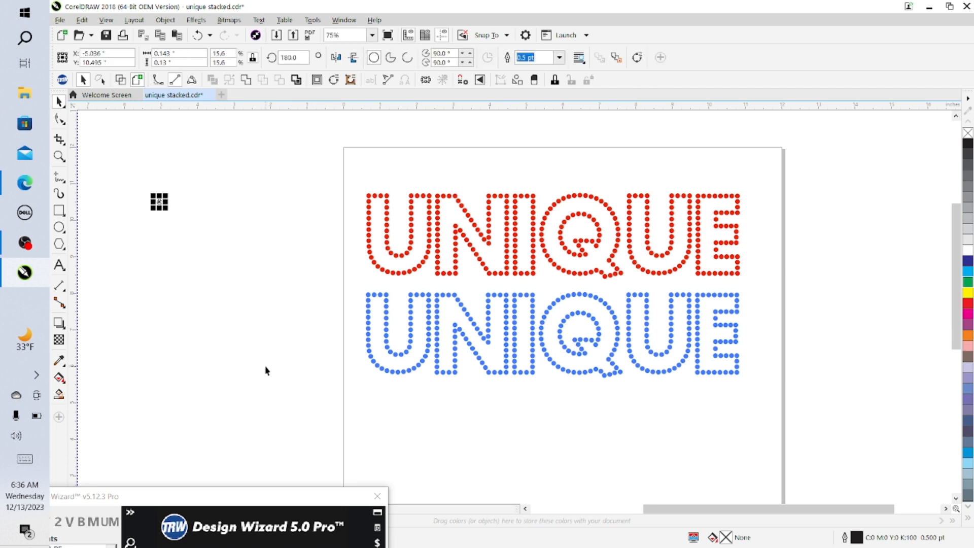
pyautogui.press('Delete')
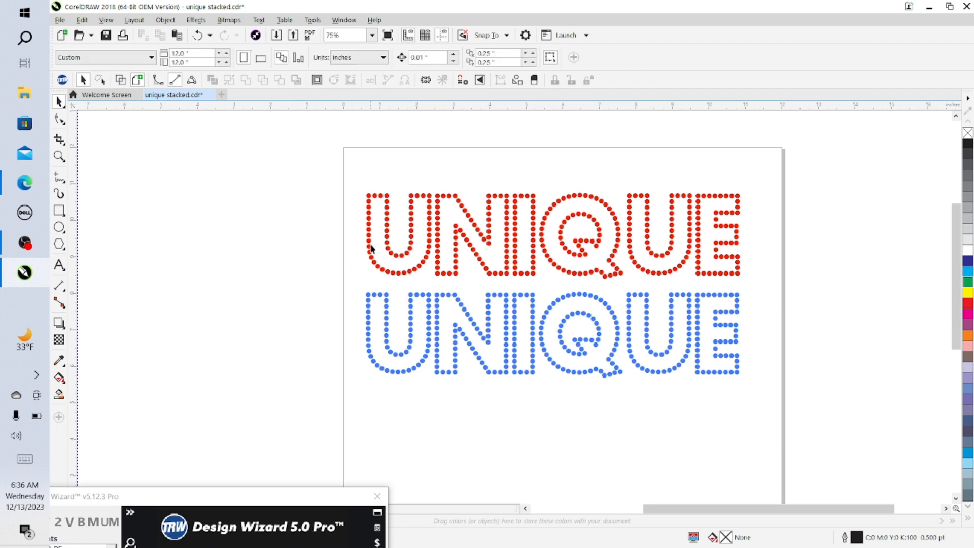
# Step: Nudge the whole blue UNIQUE text up about 0.35 inches to narrow the gap to the red one
pyautogui.moveTo(319, 286); pyautogui.dragTo(853, 479)
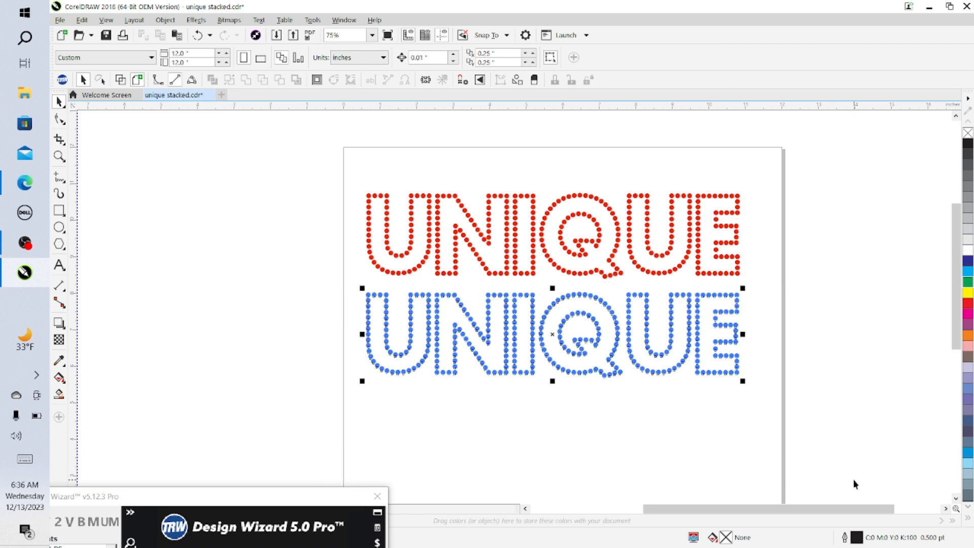
pyautogui.click(841, 413)
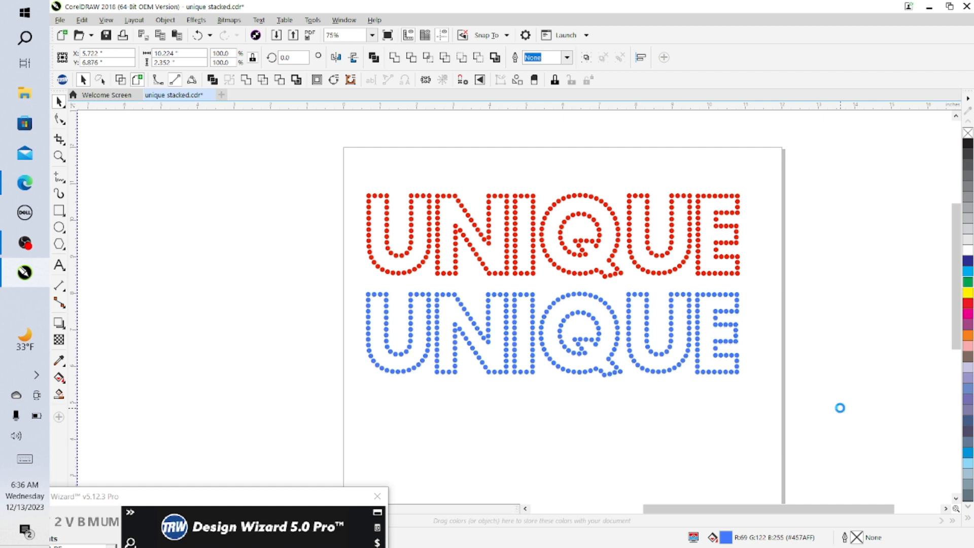
pyautogui.press('Up')
pyautogui.press('Up')
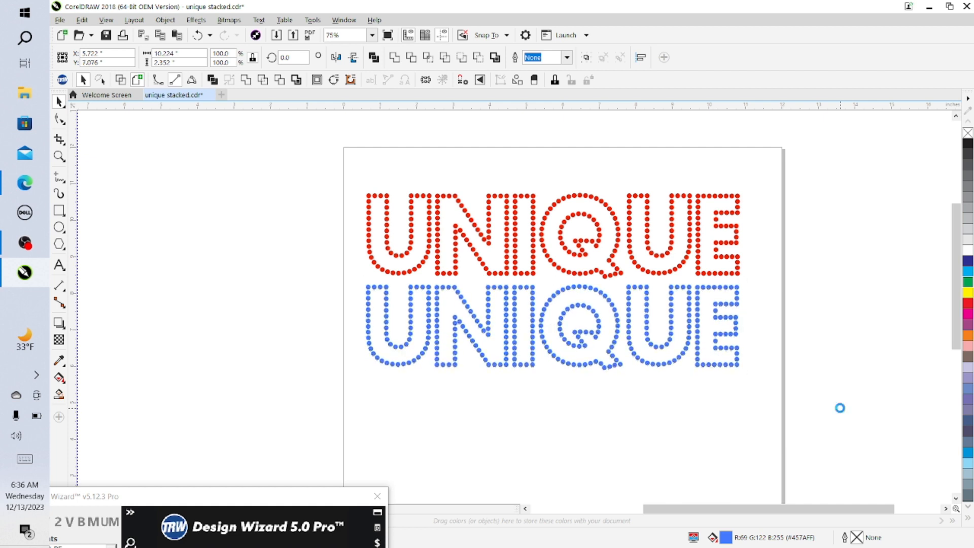
pyautogui.press('Up')
pyautogui.press('Up')
pyautogui.press('Up')
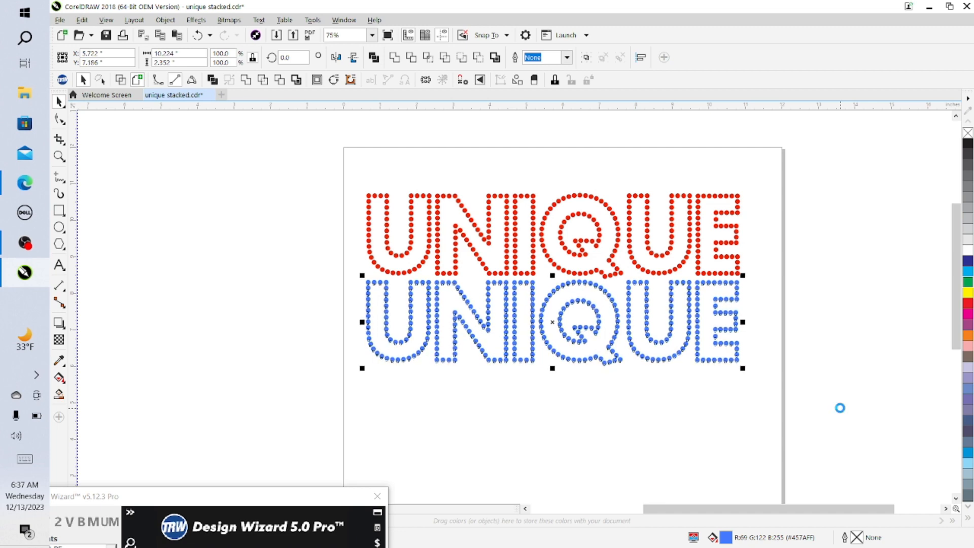
# Step: Nudge the blue UNIQUE text up about 0.16 inches and right 0.02 inches, lining its stone columns up with the red ones
pyautogui.scroll(2, 767, 423)
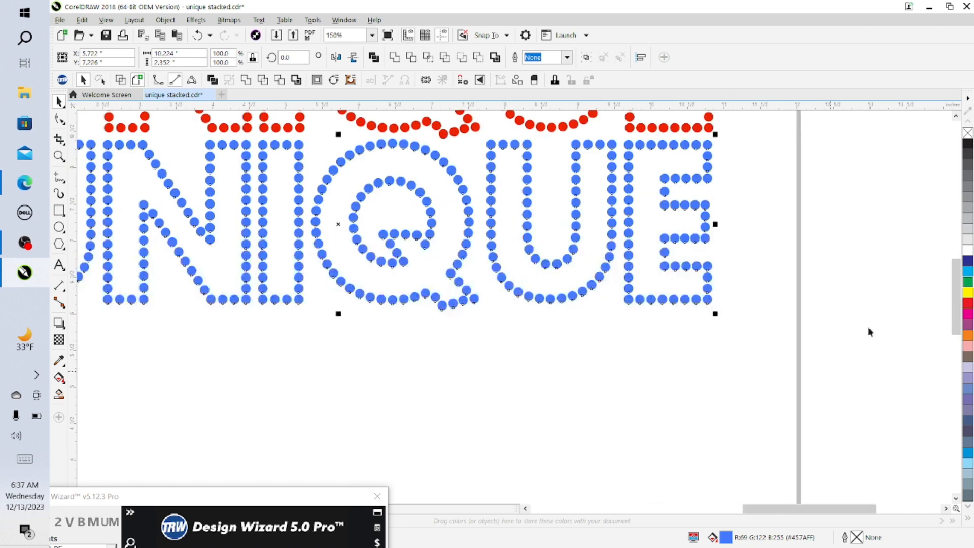
pyautogui.scroll(1, 956, 291)
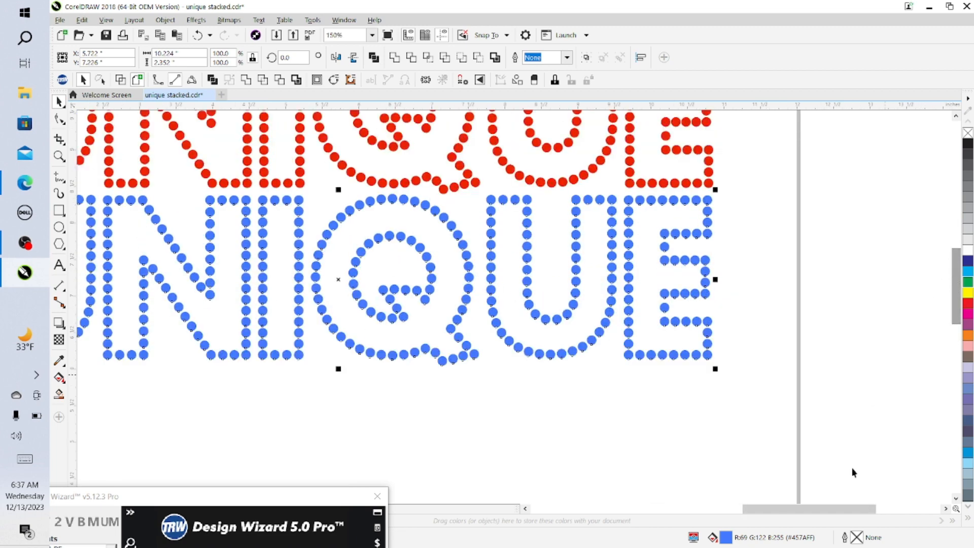
pyautogui.moveTo(830, 512); pyautogui.dragTo(811, 517)
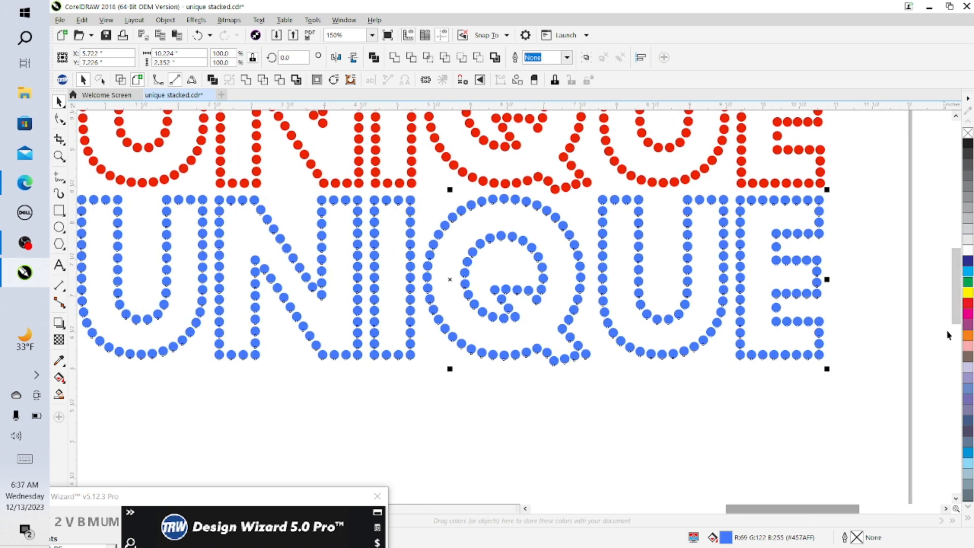
pyautogui.moveTo(950, 312); pyautogui.dragTo(949, 303)
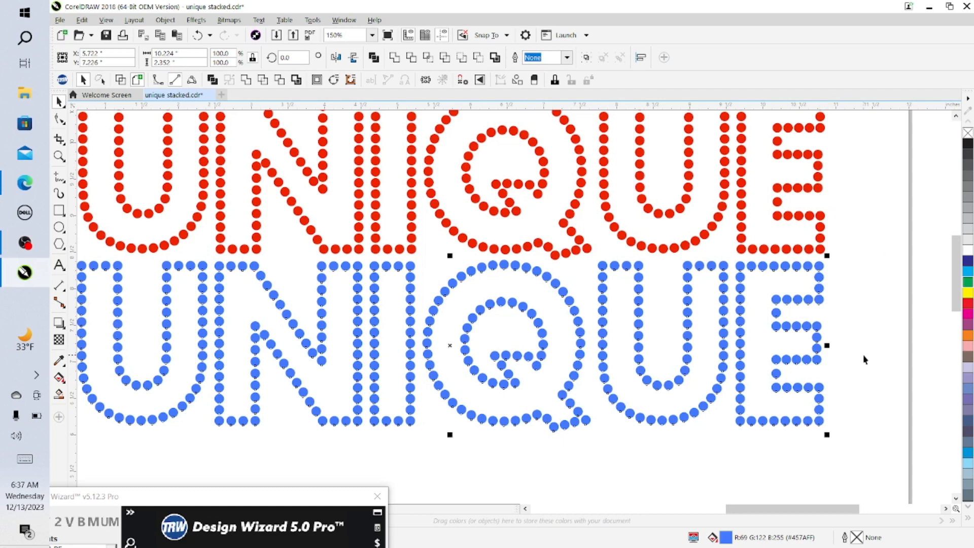
pyautogui.press('Up')
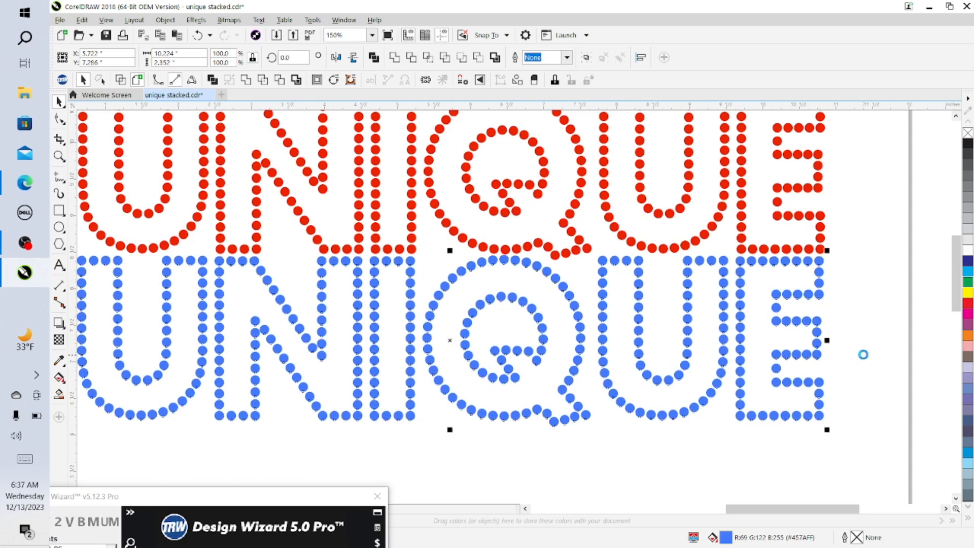
pyautogui.press('Up')
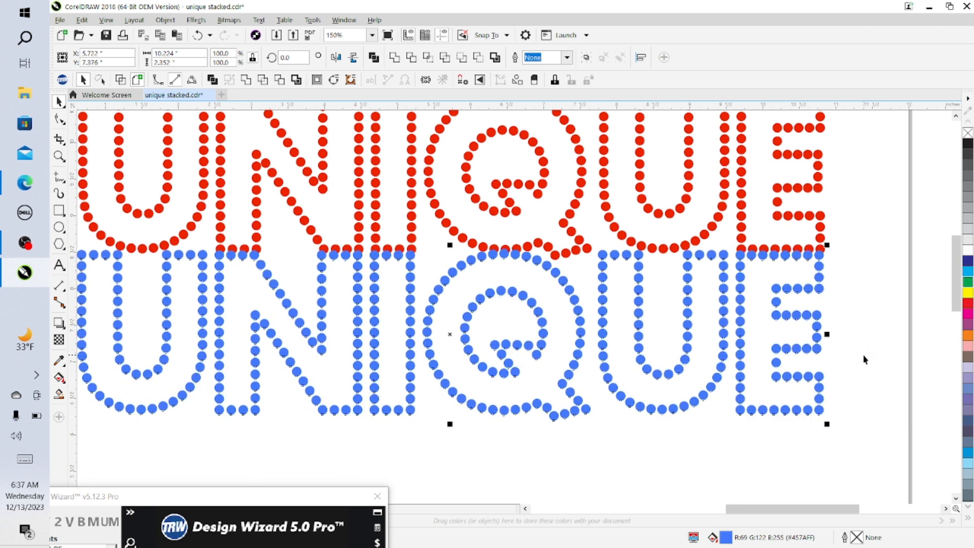
pyautogui.press('Up')
pyautogui.press('Up')
pyautogui.press('Up')
pyautogui.press('Right')
pyautogui.press('Right')
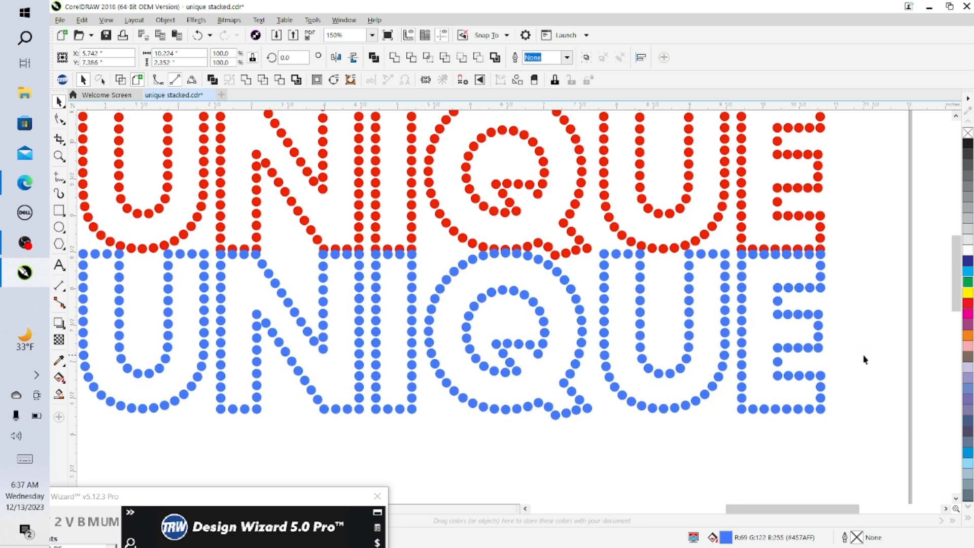
# Step: Nudge the blue text up about 0.08 inches so its top stone row lies over the red text's bottom row
pyautogui.press('Up')
pyautogui.press('Up')
pyautogui.press('Up')
pyautogui.press('Up')
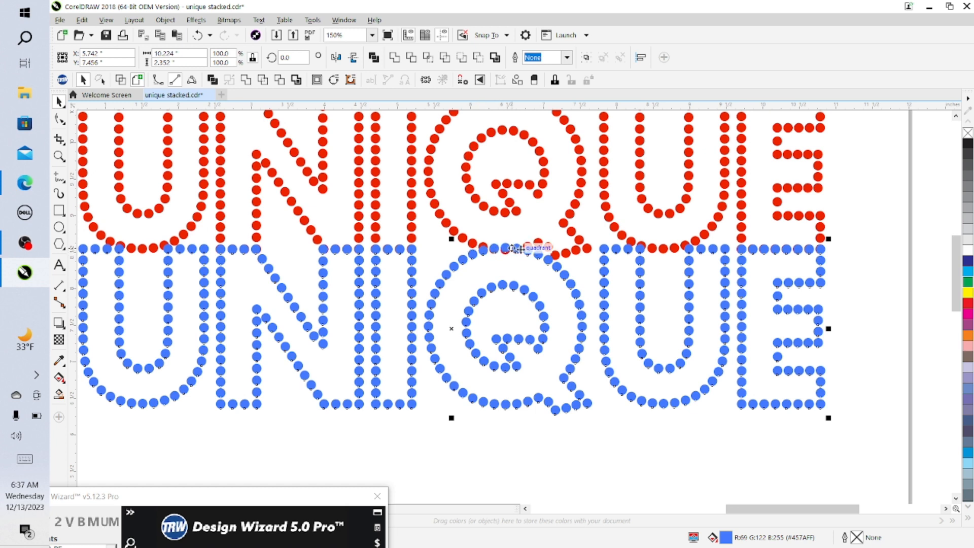
# Step: Nudge the blue UNIQUE text up about 1 inch so it overlaps the lower half of the red text
pyautogui.click(925, 281)
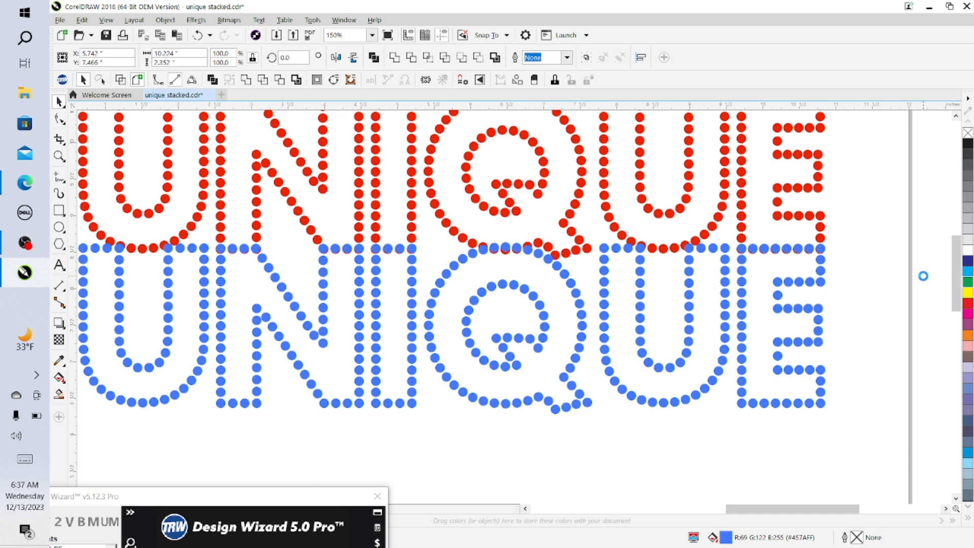
pyautogui.press('Up')
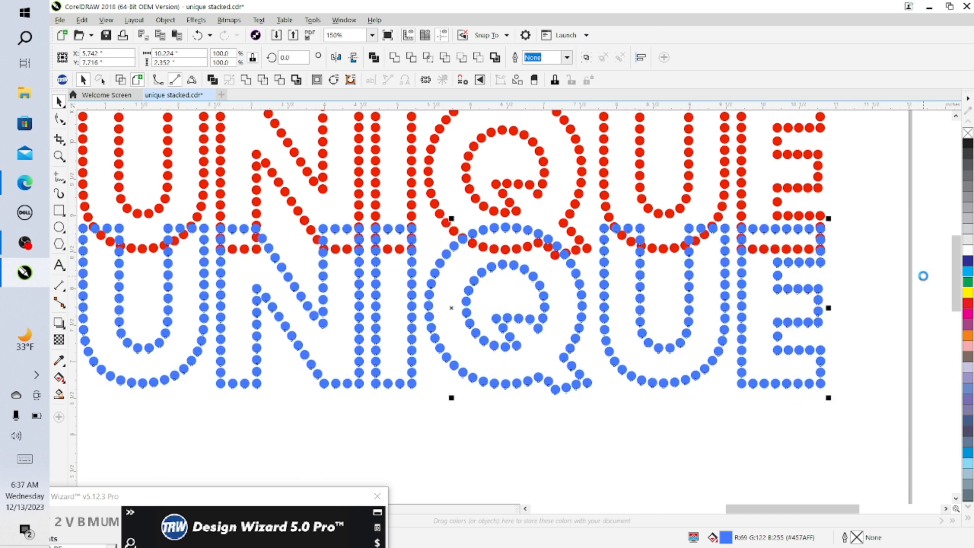
pyautogui.press('Up')
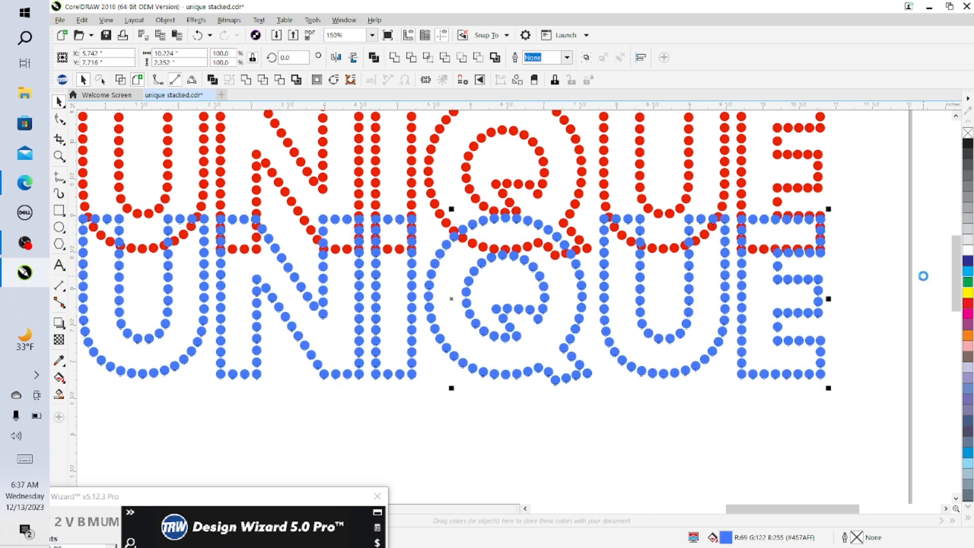
pyautogui.press('Up')
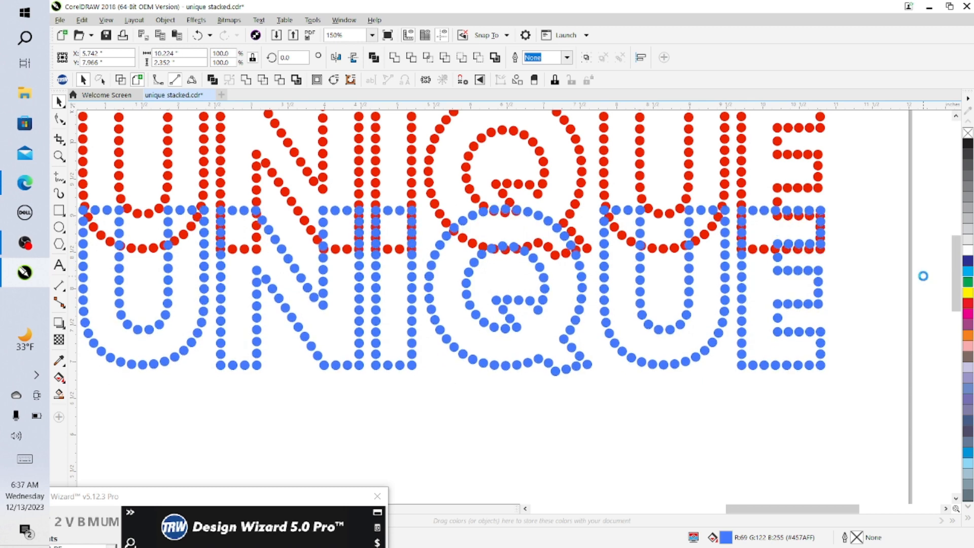
pyautogui.hotkey('ctrl', 'Up')
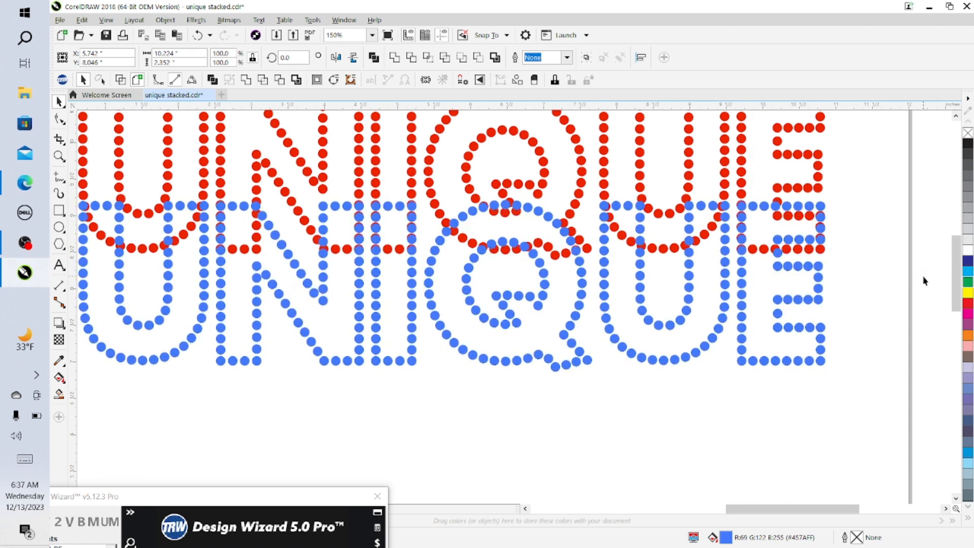
pyautogui.hotkey('ctrl', 'Up')
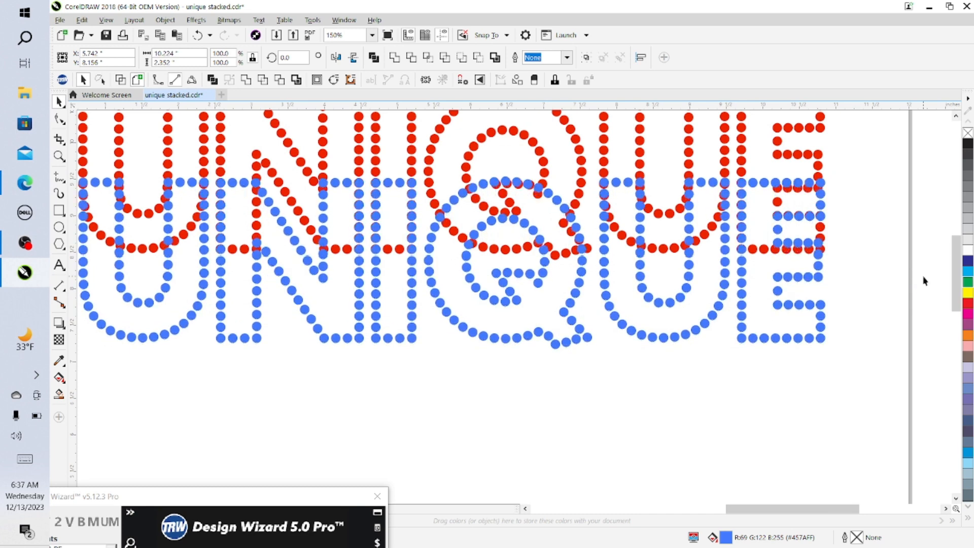
pyautogui.press('Up')
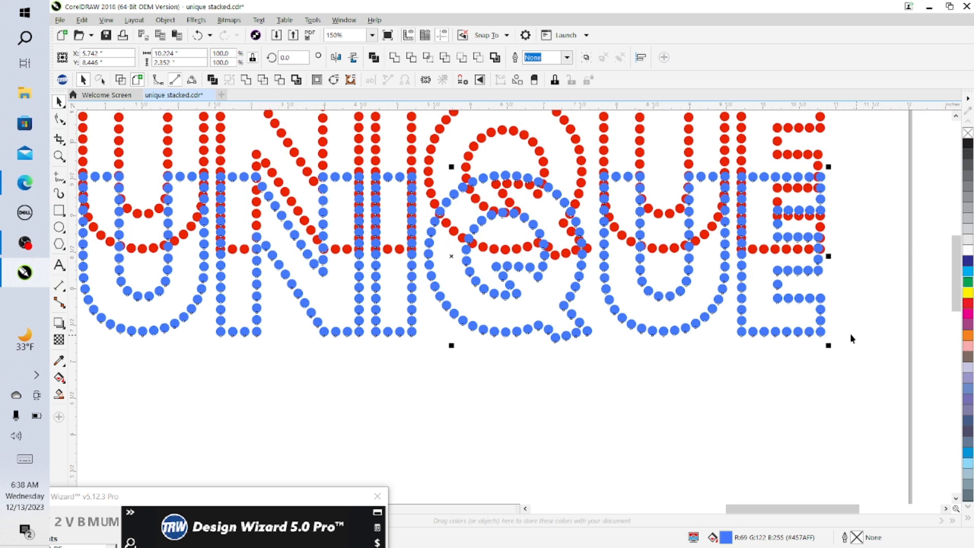
# Step: Delete the three red stones partly hidden behind the upper end of the first blue U's outer left column
pyautogui.moveTo(753, 511); pyautogui.dragTo(716, 511)
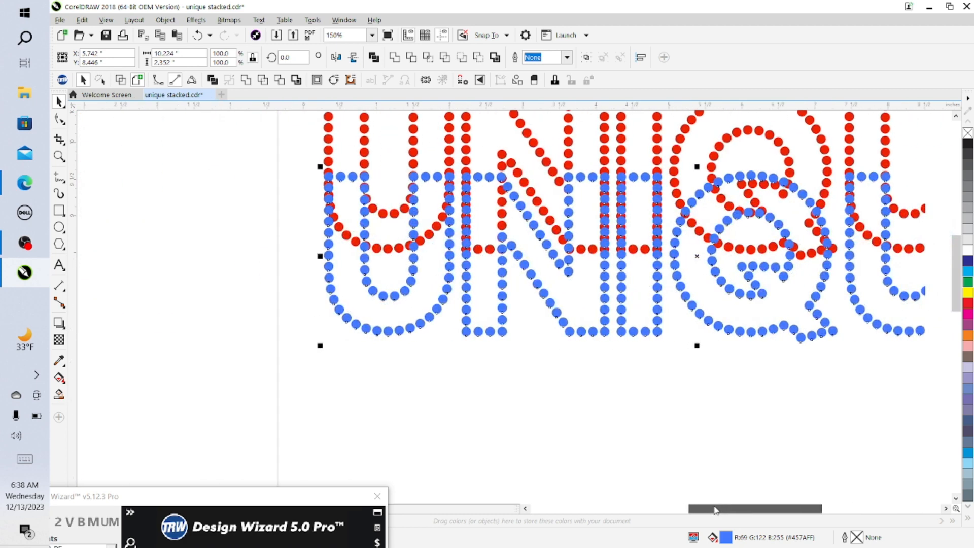
pyautogui.click(227, 360)
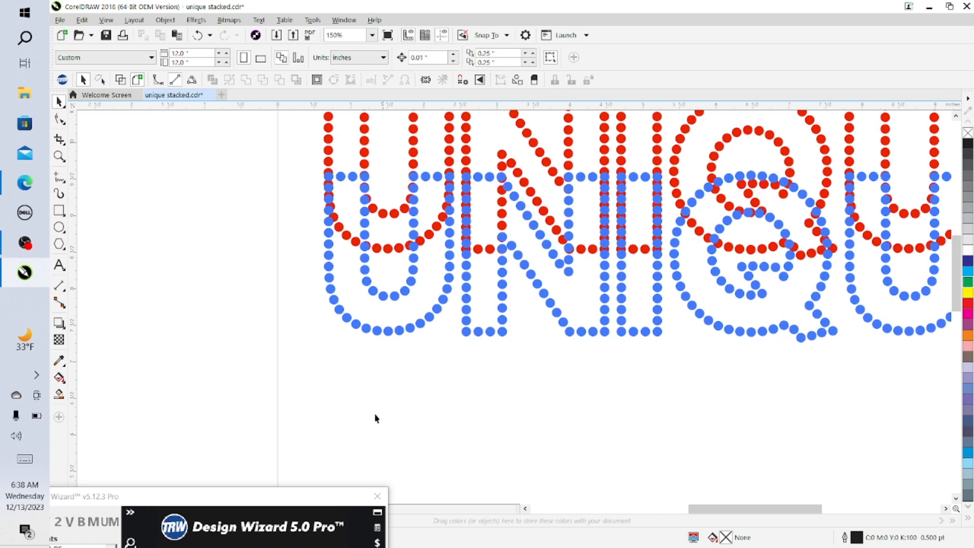
pyautogui.moveTo(271, 506); pyautogui.dragTo(170, 254)
pyautogui.scroll(2, 404, 317)
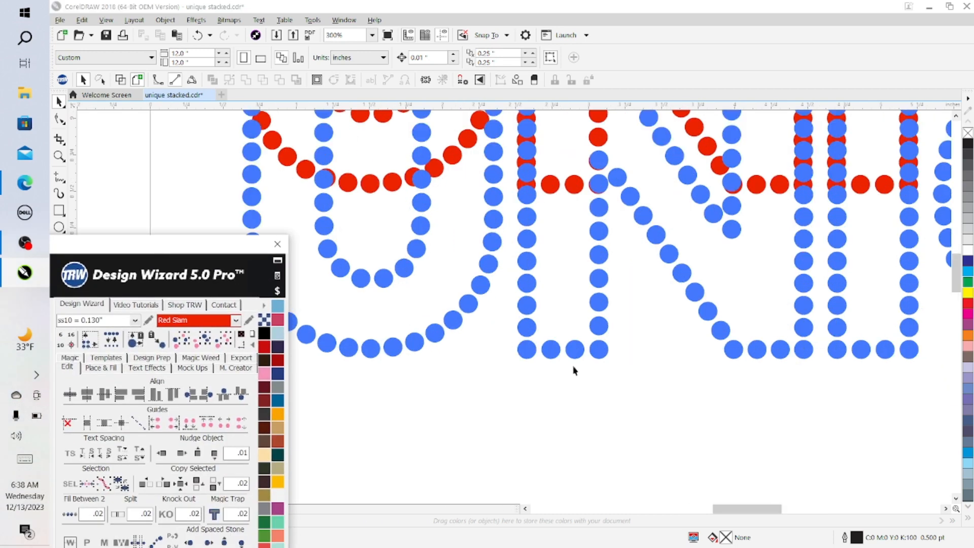
pyautogui.scroll(3, 951, 293)
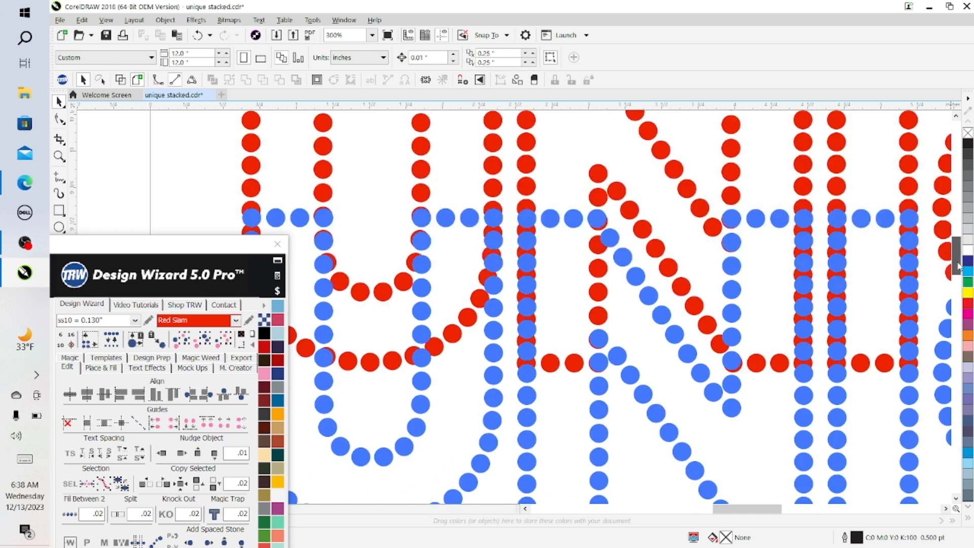
pyautogui.hscroll(-2, 742, 513)
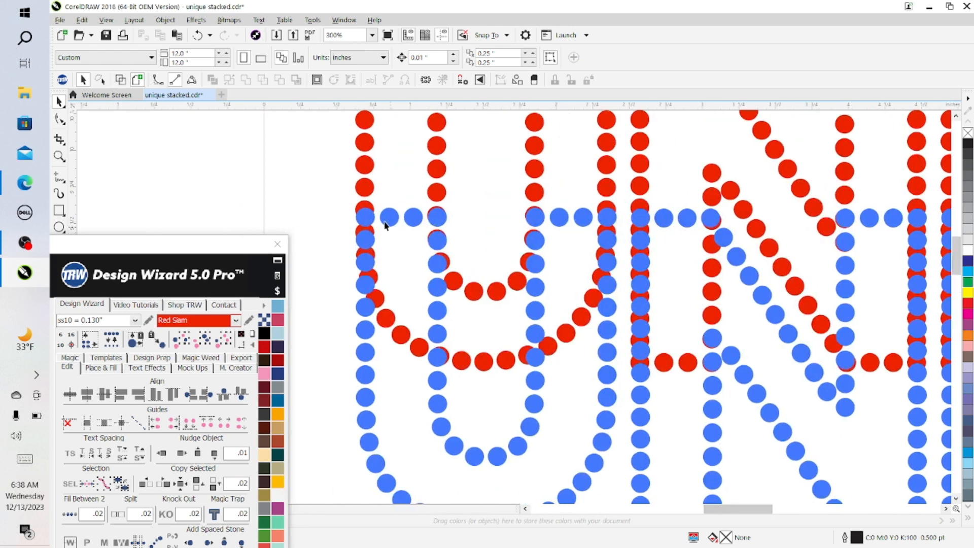
pyautogui.click(371, 209)
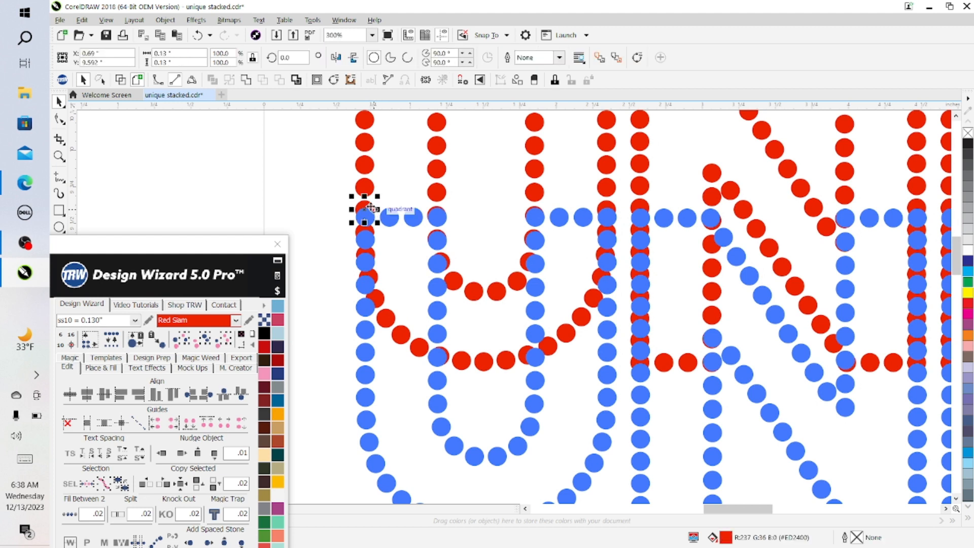
pyautogui.press('Delete')
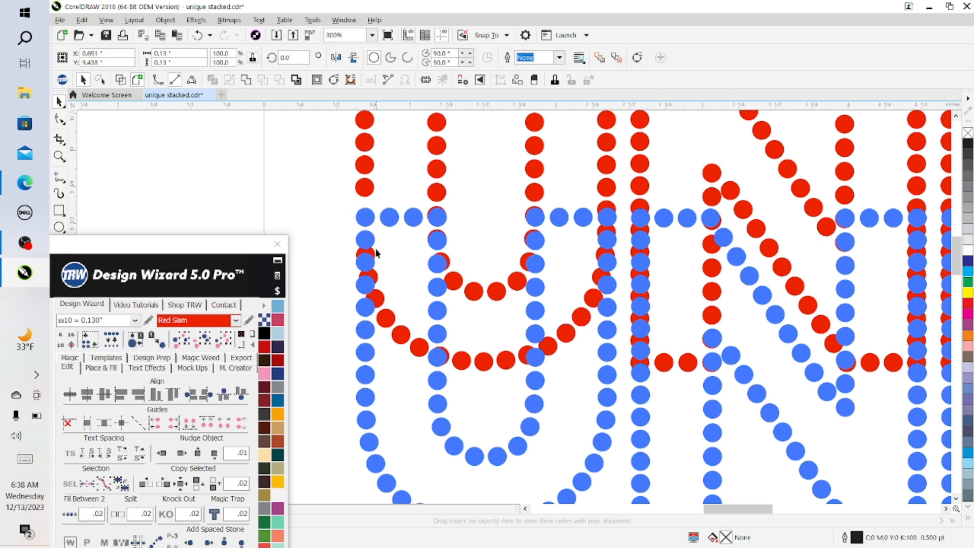
pyautogui.click(374, 255)
pyautogui.click(374, 279)
pyautogui.press('Delete')
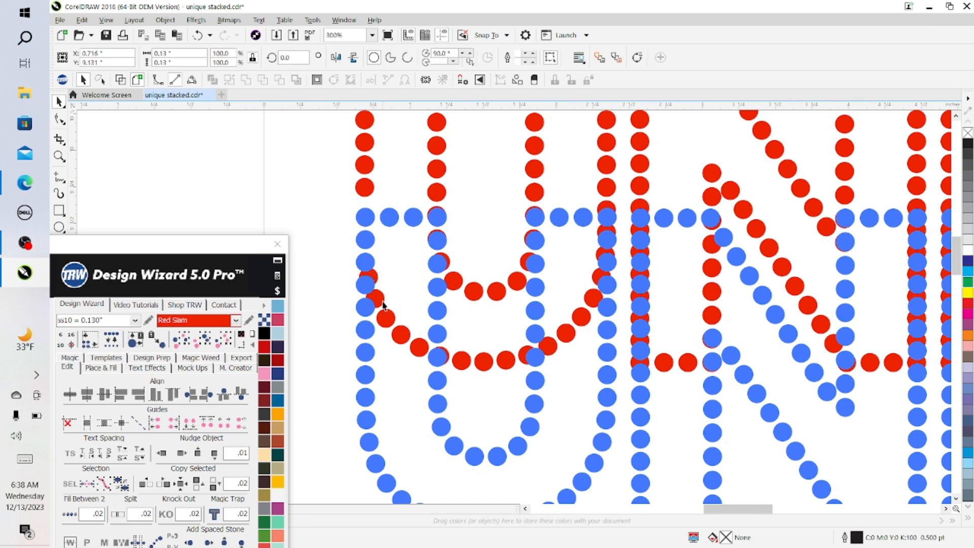
# Step: Delete the four red stones of the first U's lower-left outer curve, up to the blue U's inner left column
pyautogui.click(376, 299)
pyautogui.press('Delete')
pyautogui.click(386, 318)
pyautogui.press('Delete')
pyautogui.press('Delete')
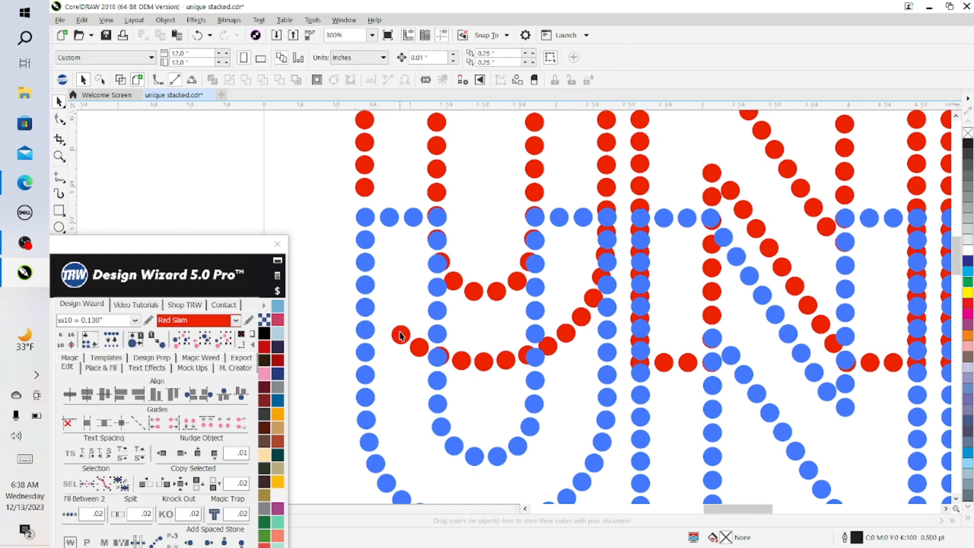
pyautogui.click(401, 335)
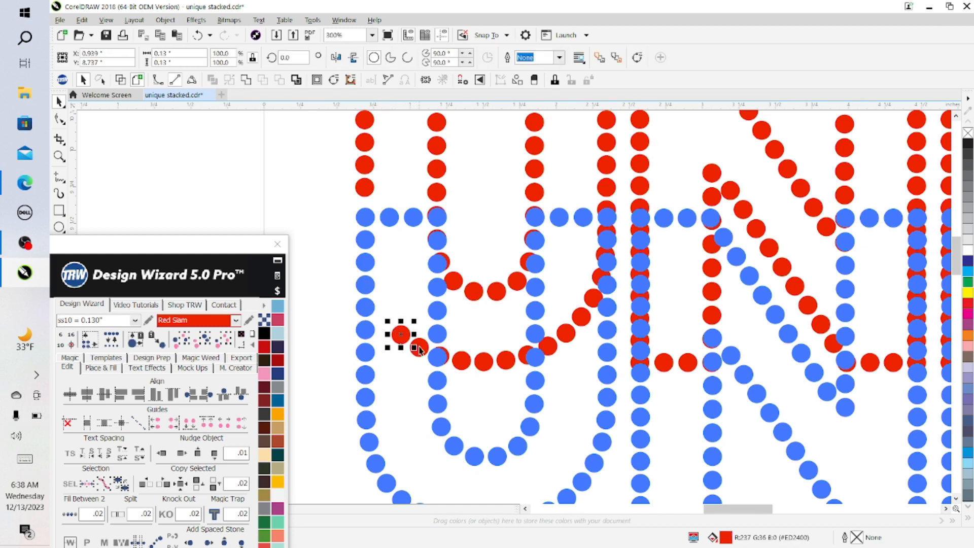
pyautogui.keyDown('shift'); pyautogui.click(419, 350); pyautogui.keyUp('shift')
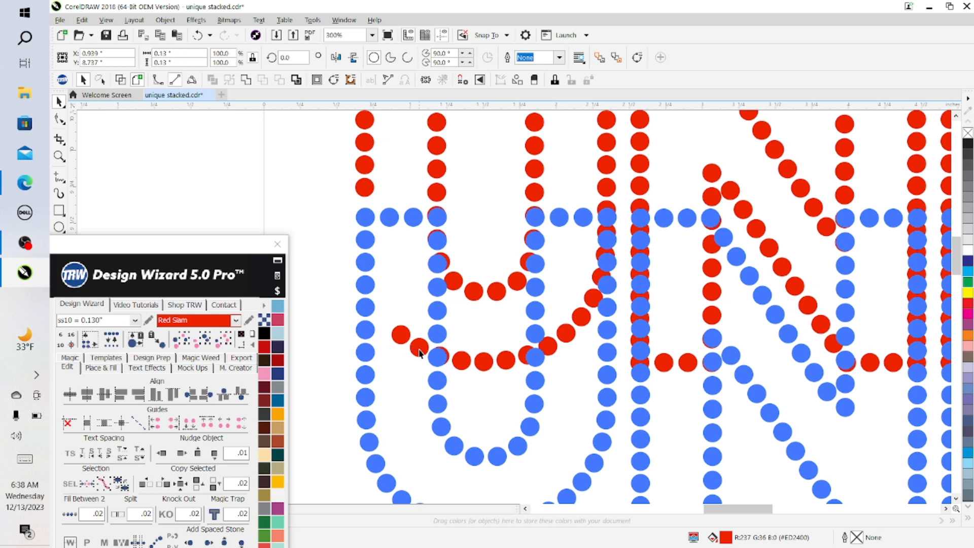
pyautogui.keyDown('shift'); pyautogui.click(448, 357); pyautogui.keyUp('shift')
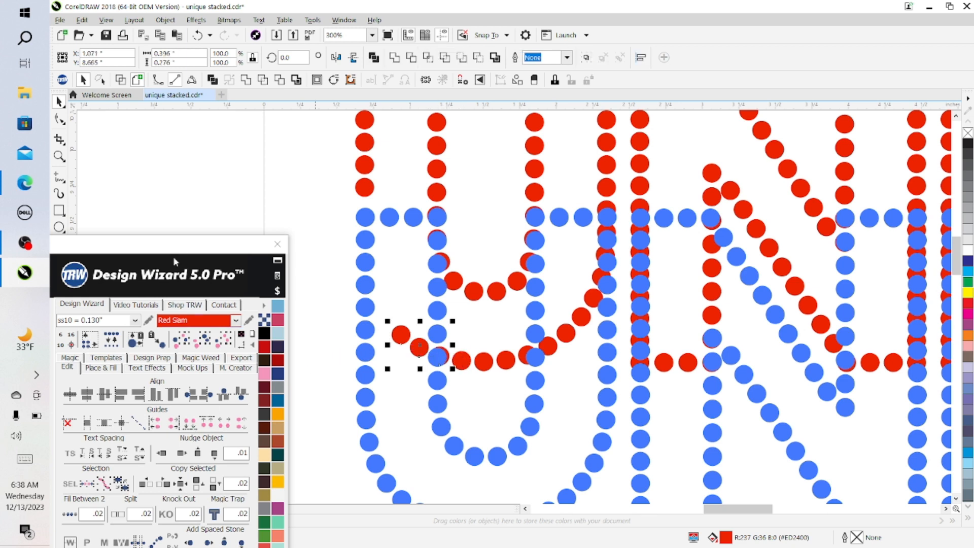
pyautogui.moveTo(181, 258); pyautogui.dragTo(230, 97)
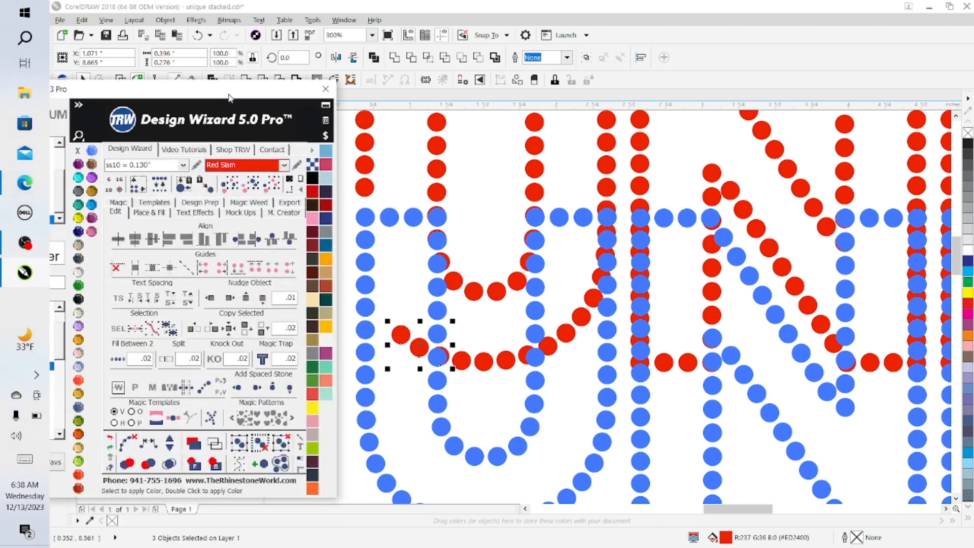
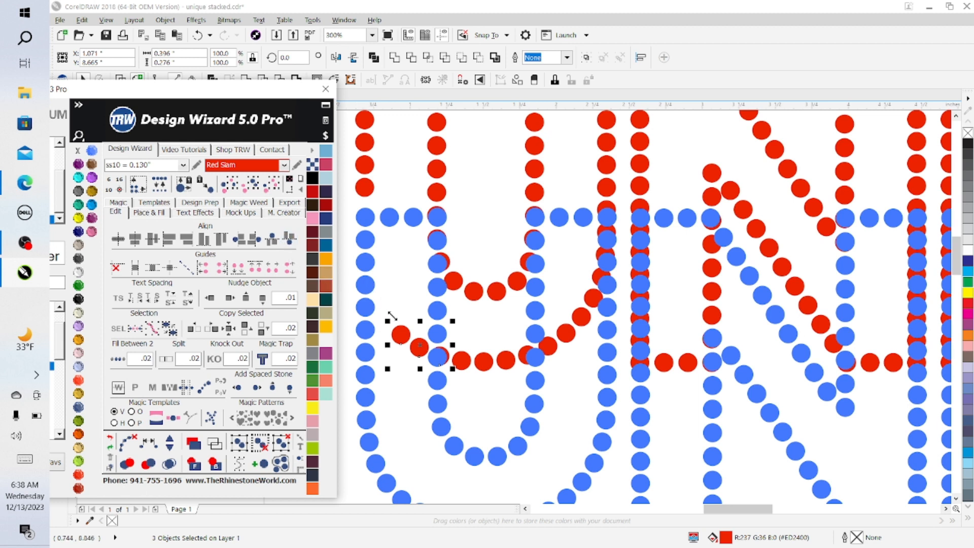
pyautogui.click(394, 334)
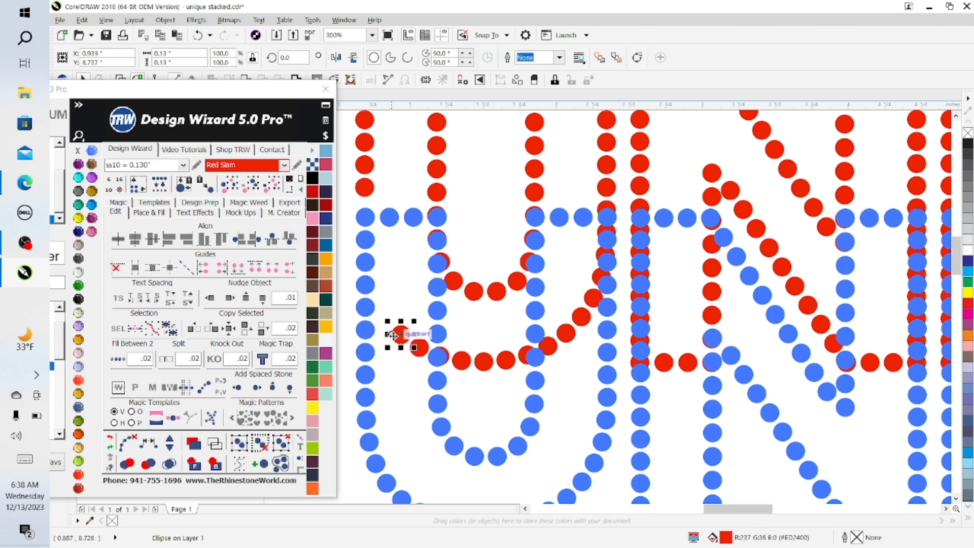
pyautogui.keyDown('shift'); pyautogui.click(418, 354); pyautogui.keyUp('shift')
pyautogui.press('Delete')
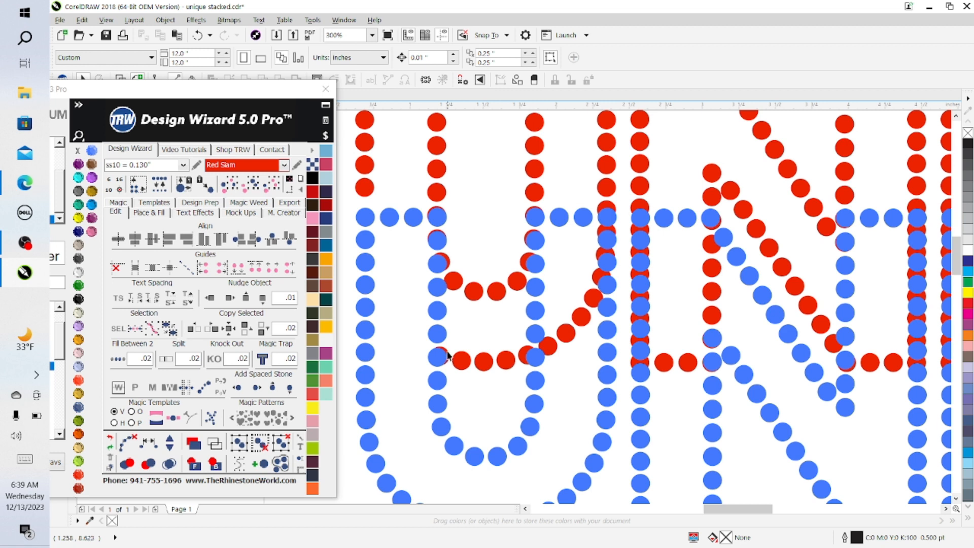
# Step: Delete the five red stones along the bottom of the first U's outer curve, between the blue U's inner columns
pyautogui.click(446, 355)
pyautogui.press('Delete')
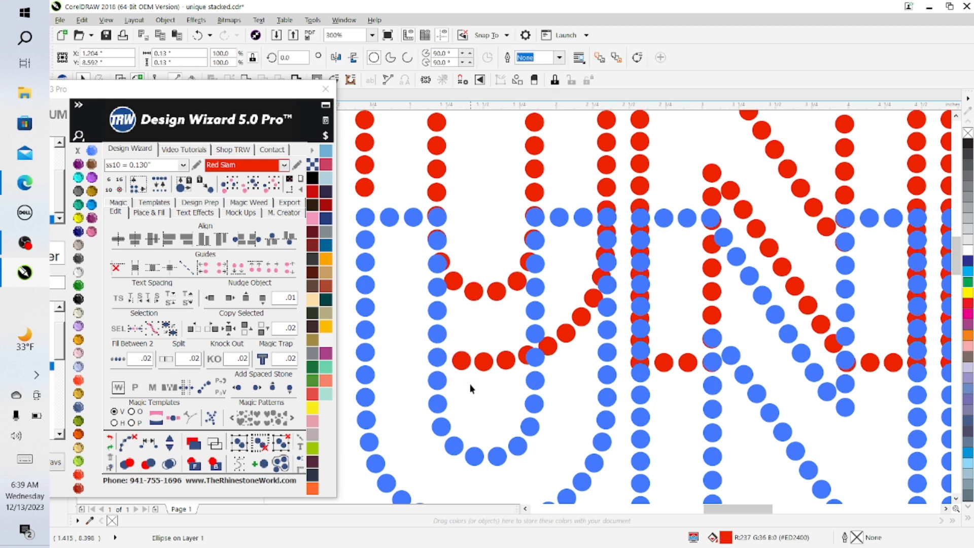
pyautogui.click(465, 361)
pyautogui.press('Delete')
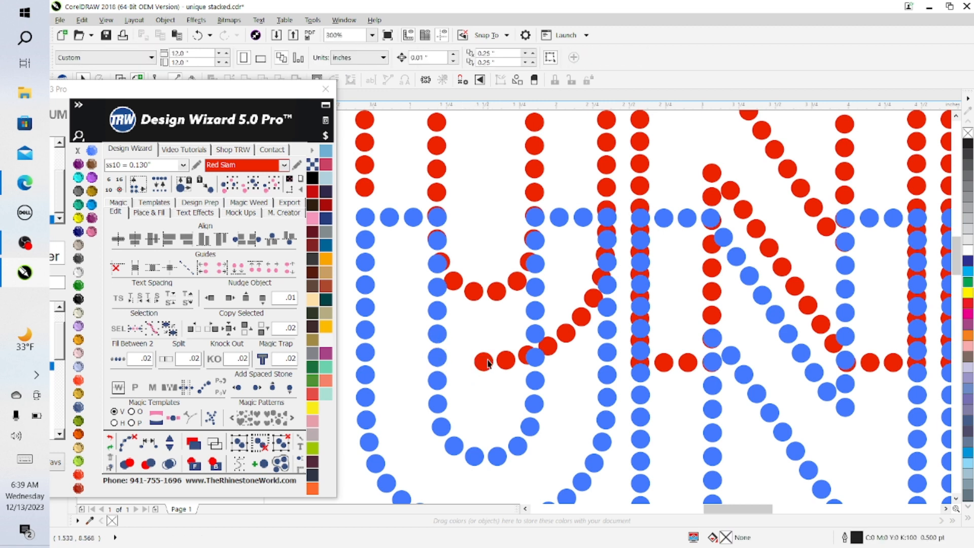
pyautogui.click(486, 362)
pyautogui.press('Delete')
pyautogui.click(507, 360)
pyautogui.press('Delete')
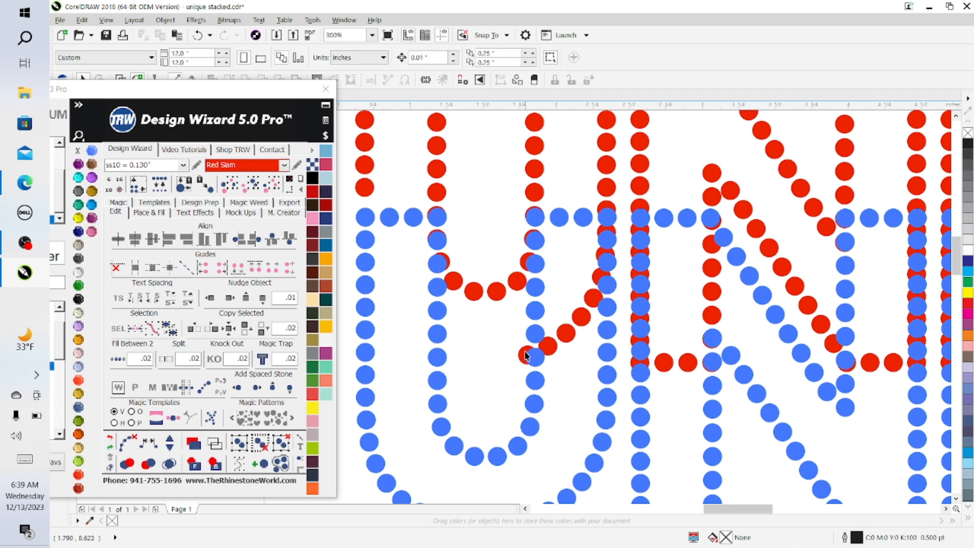
pyautogui.click(526, 355)
pyautogui.press('Delete')
# Step: Delete the five red stones of the first U's lower-right outer curve, between the blue U's inner and outer right columns
pyautogui.click(548, 347)
pyautogui.press('Delete')
pyautogui.click(567, 333)
pyautogui.press('Delete')
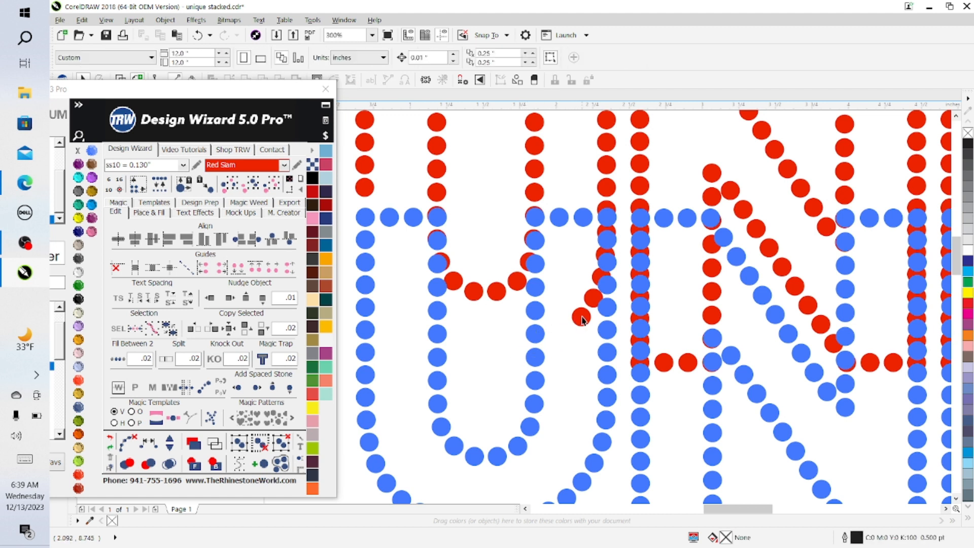
pyautogui.click(582, 318)
pyautogui.press('Delete')
pyautogui.click(592, 298)
pyautogui.press('Delete')
pyautogui.click(598, 276)
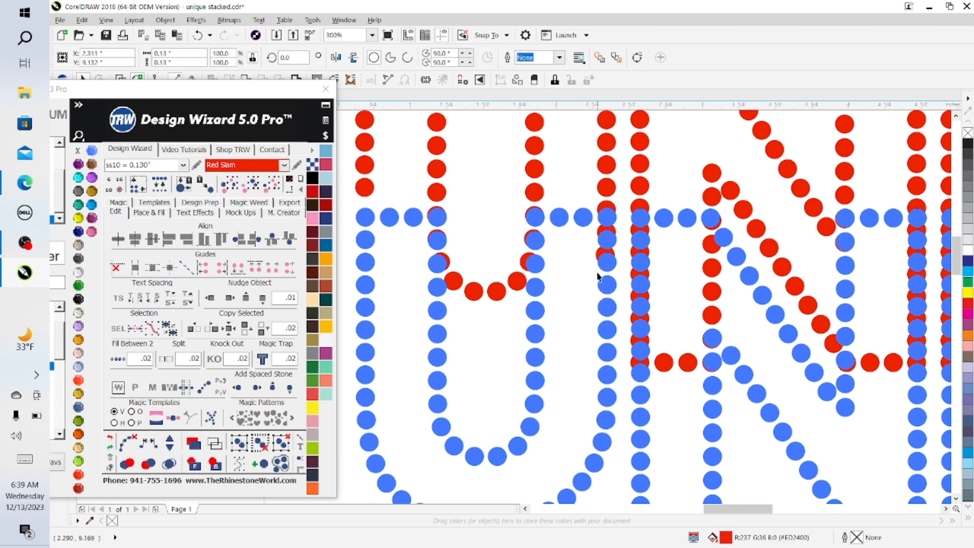
pyautogui.press('Delete')
# Step: Delete the four red stones forming the bottom of the first red U's inner curve
pyautogui.moveTo(256, 90); pyautogui.dragTo(268, 198)
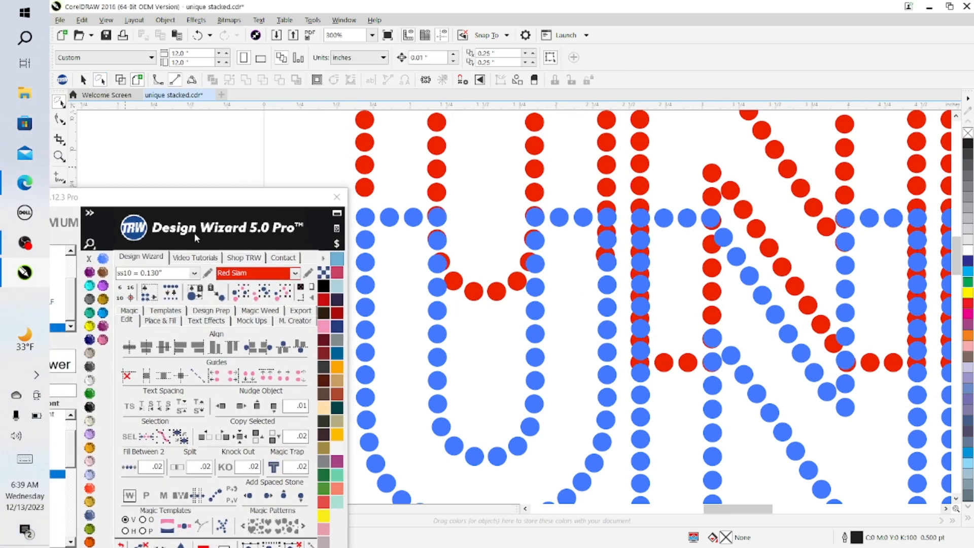
pyautogui.click(83, 79)
pyautogui.moveTo(504, 211); pyautogui.dragTo(526, 339)
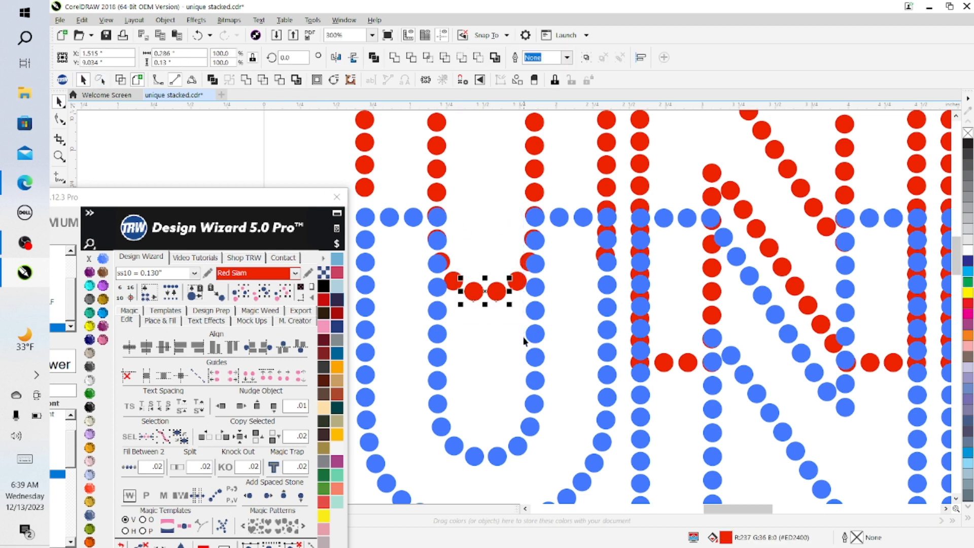
pyautogui.press('Delete')
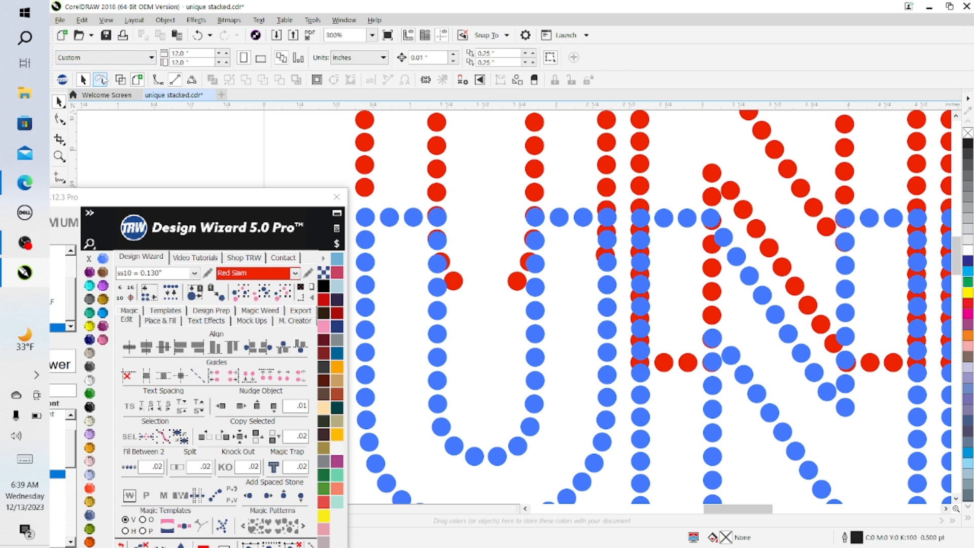
pyautogui.click(101, 82)
pyautogui.moveTo(455, 253)
pyautogui.mouseDown()
pyautogui.moveTo(513, 233)
pyautogui.moveTo(528, 252)
pyautogui.moveTo(525, 298)
pyautogui.moveTo(496, 320)
pyautogui.moveTo(447, 330)
pyautogui.moveTo(436, 288)
pyautogui.mouseUp()
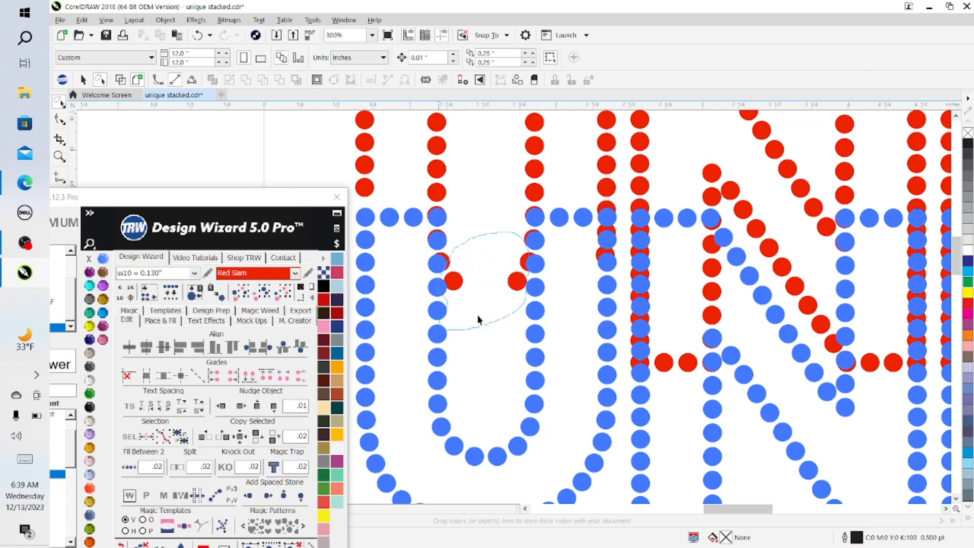
pyautogui.moveTo(476, 333); pyautogui.dragTo(474, 328)
pyautogui.press('Delete')
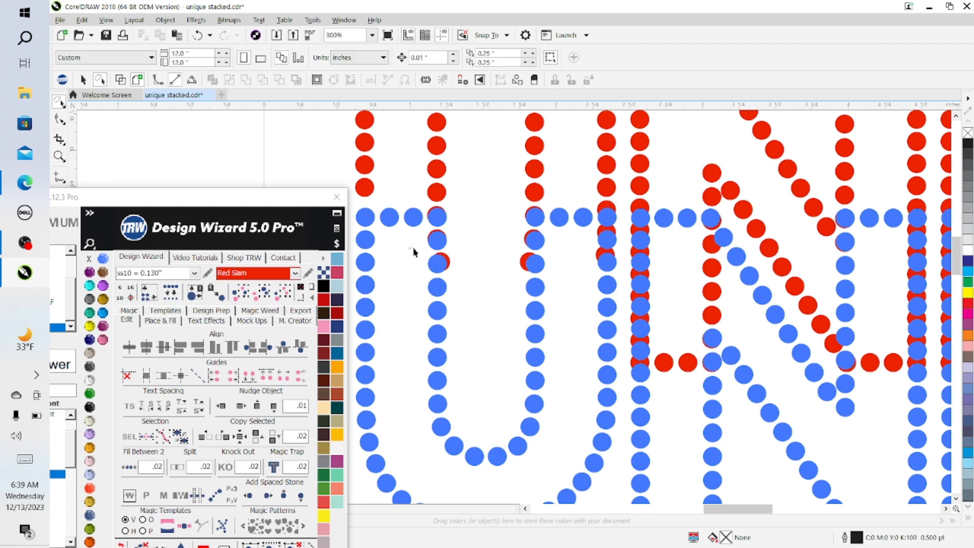
# Step: Reposition the Design Wizard window and delete the lowest red stone behind the first blue U's inner left column
pyautogui.moveTo(413, 248)
pyautogui.mouseDown()
pyautogui.moveTo(467, 252)
pyautogui.moveTo(488, 283)
pyautogui.moveTo(419, 289)
pyautogui.mouseUp()
pyautogui.moveTo(273, 206); pyautogui.dragTo(296, 71)
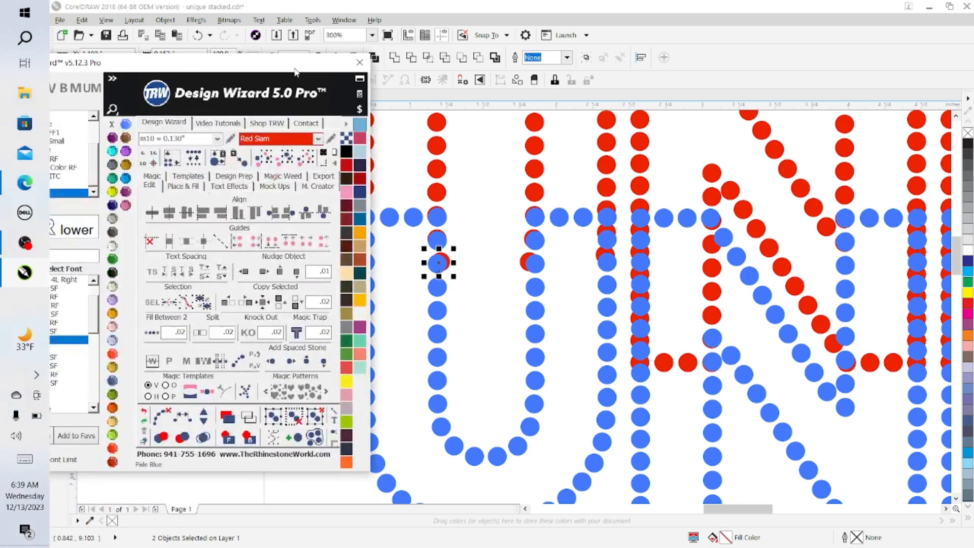
pyautogui.click(228, 441)
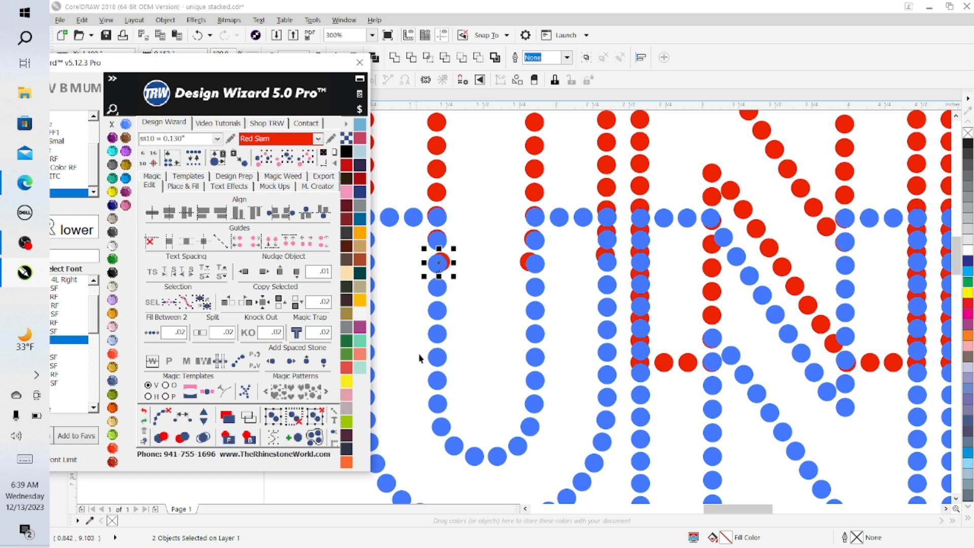
pyautogui.click(485, 273)
pyautogui.click(447, 261)
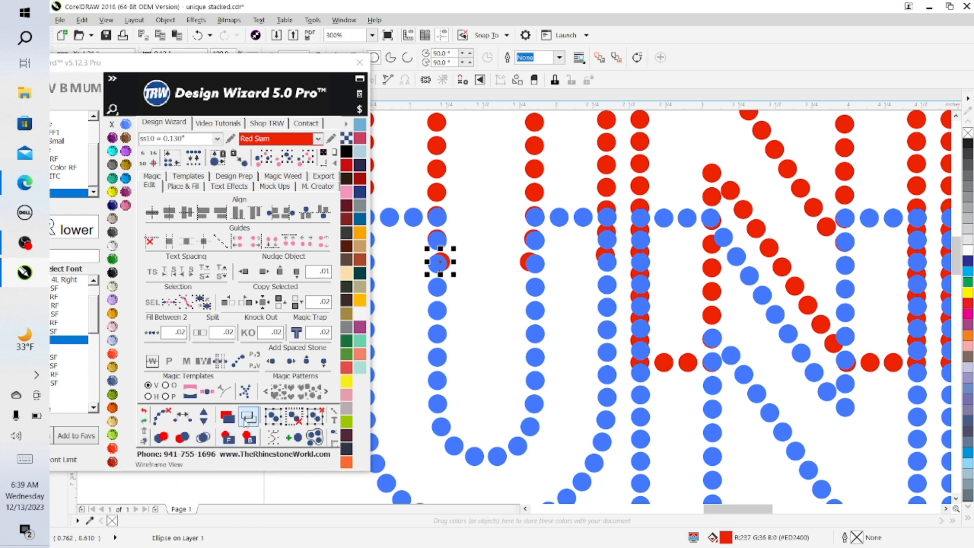
pyautogui.click(227, 438)
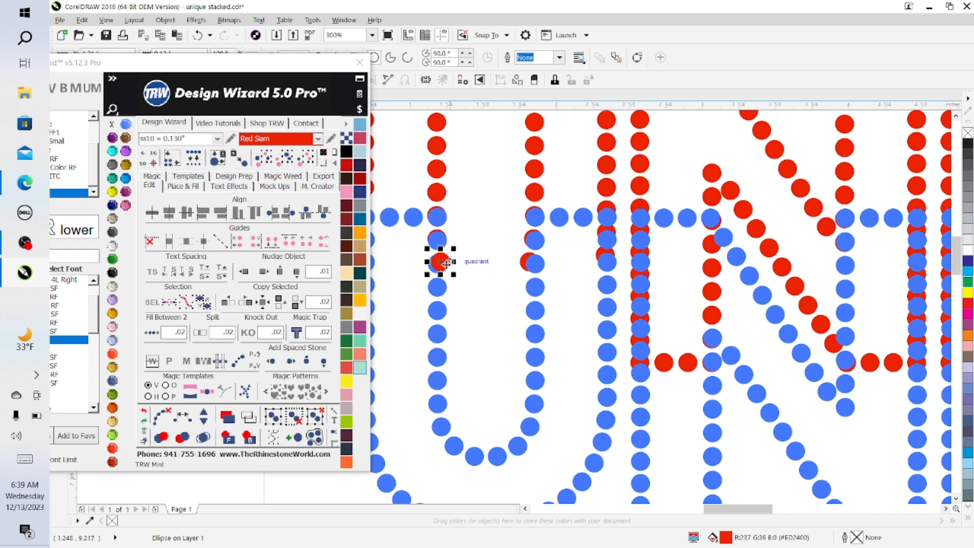
pyautogui.press('Delete')
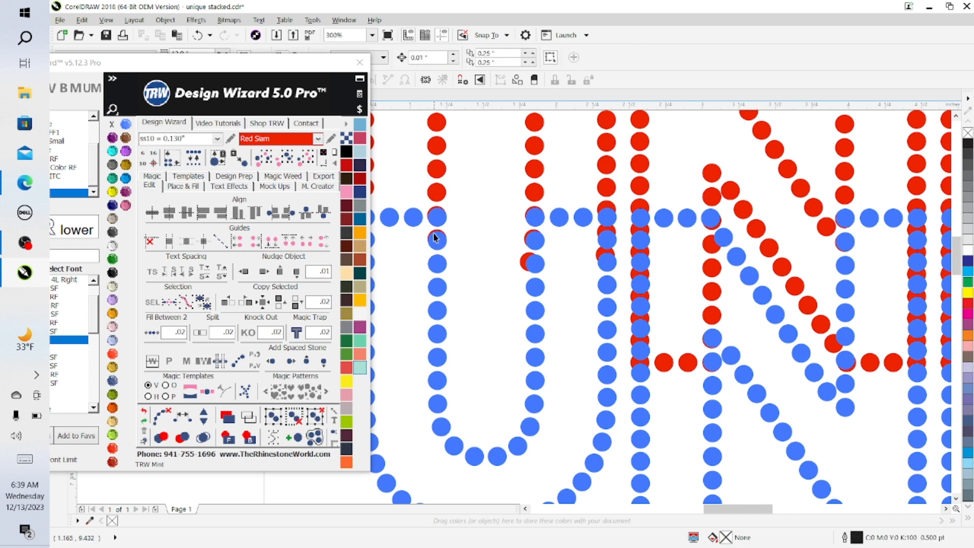
# Step: Send the second blue stone of the first U's inner left column to the back and delete the red stone it covered
pyautogui.click(439, 238)
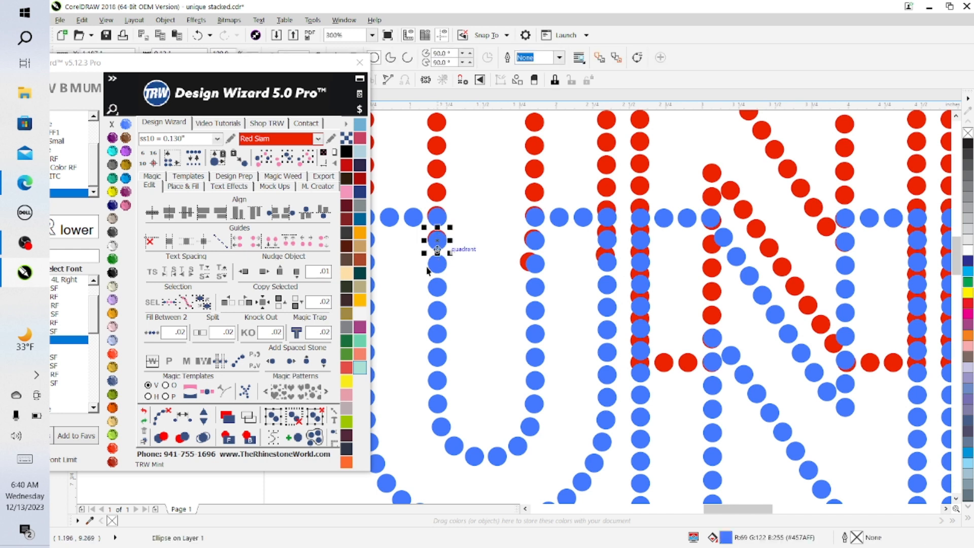
pyautogui.click(249, 437)
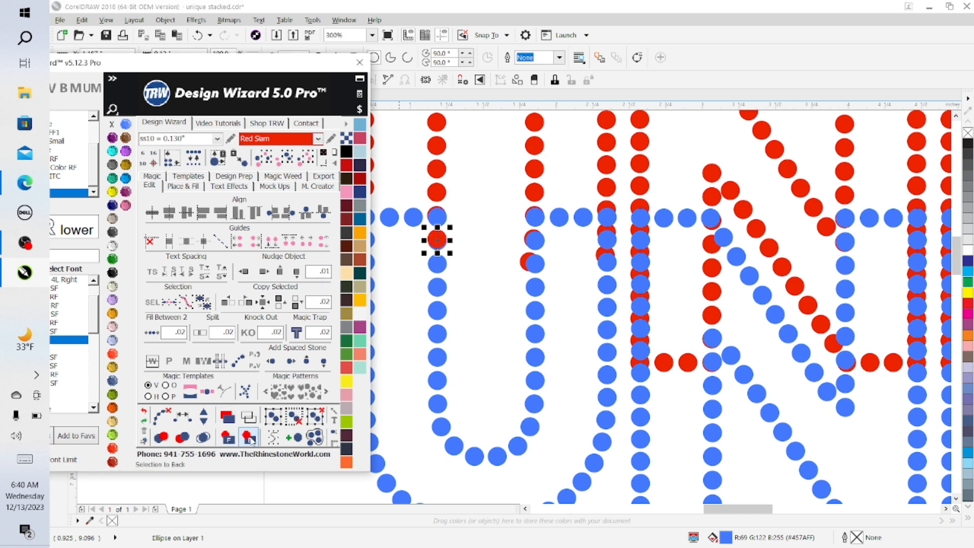
pyautogui.click(502, 299)
pyautogui.click(443, 240)
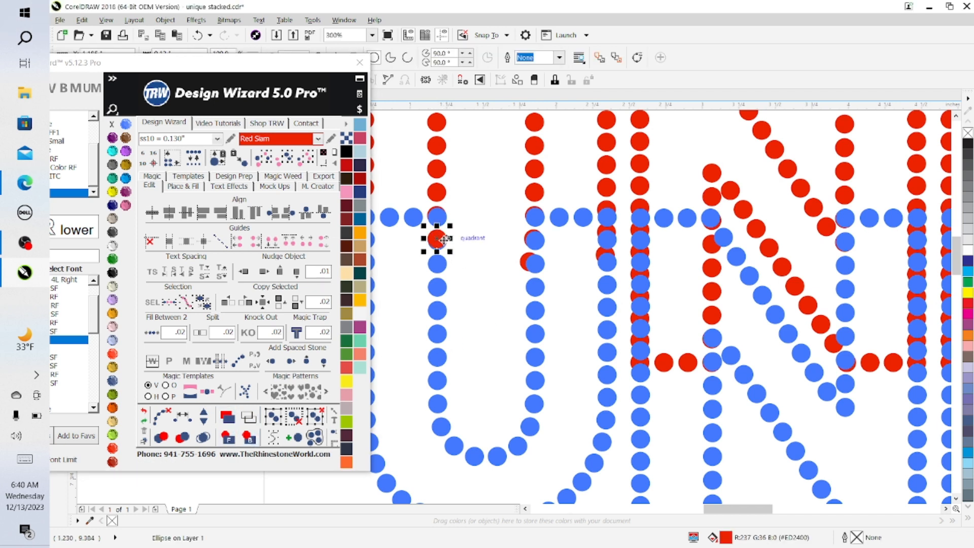
pyautogui.press('Delete')
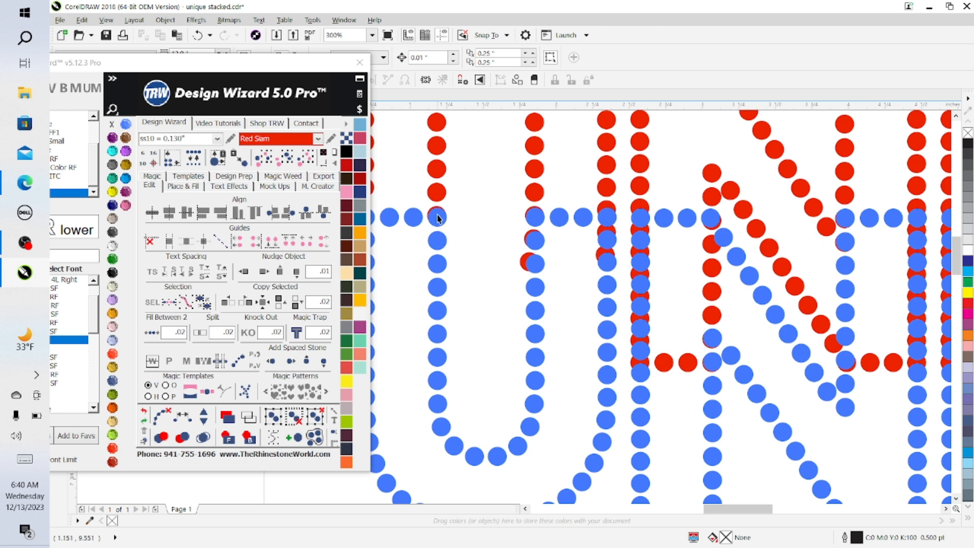
# Step: Send the blue stone at the top of the first U's inner left column to the back and delete the overlapping red stone
pyautogui.click(438, 217)
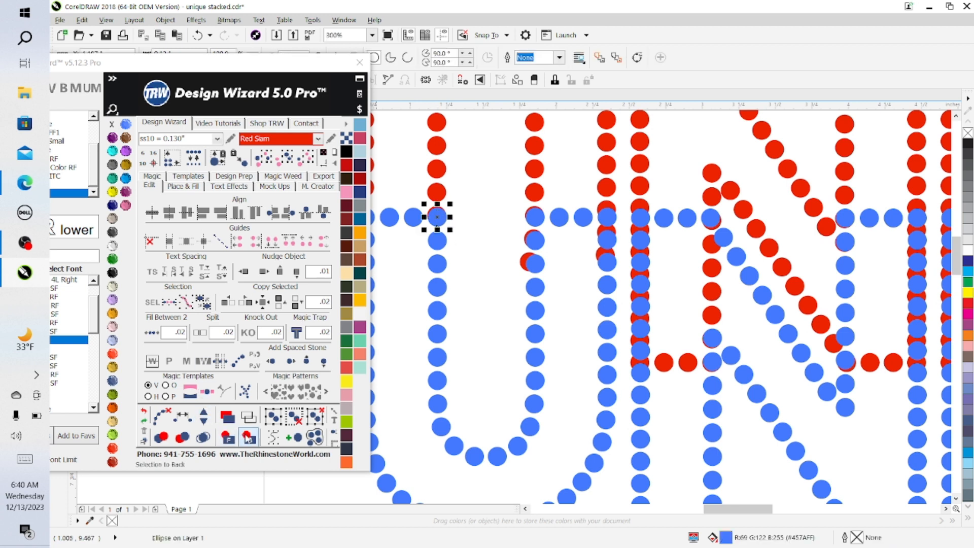
pyautogui.click(249, 438)
pyautogui.click(484, 294)
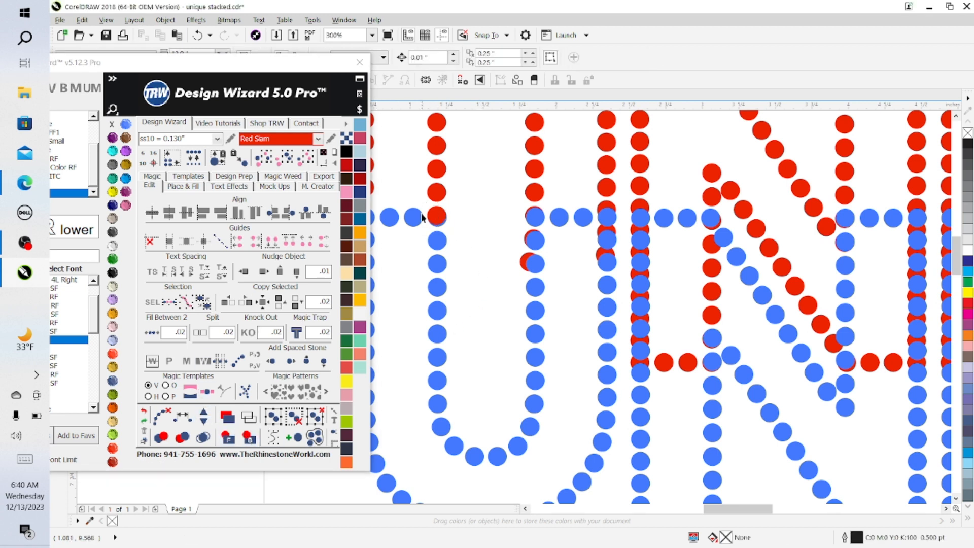
pyautogui.click(439, 218)
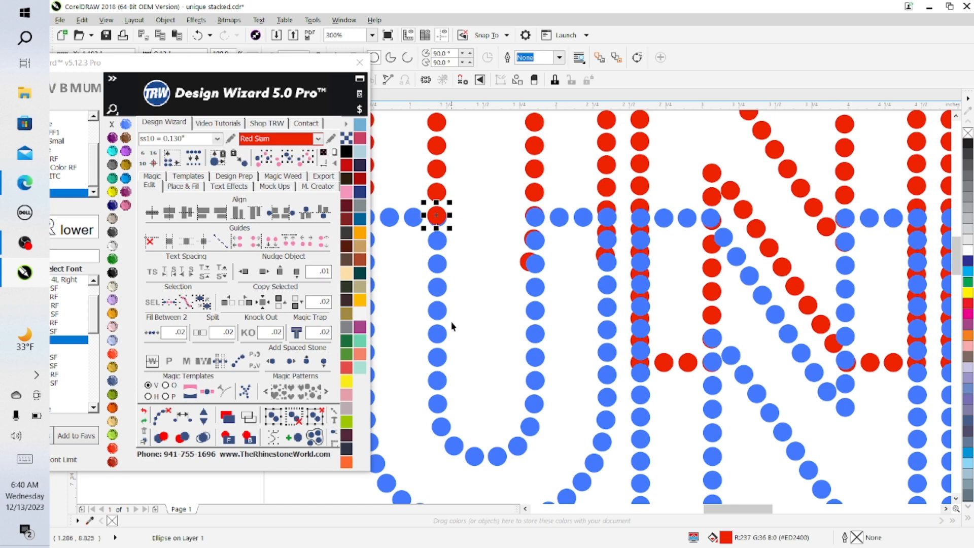
pyautogui.press('Delete')
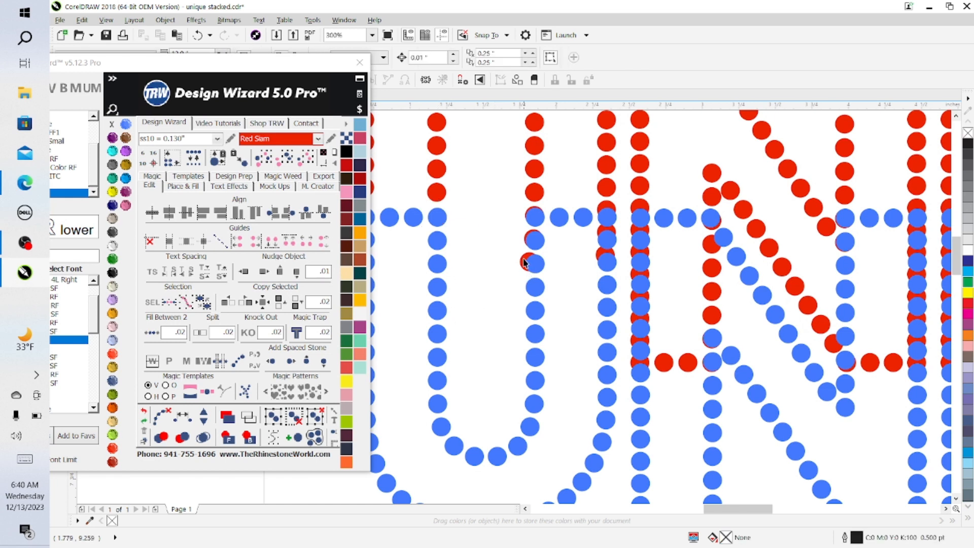
# Step: Delete the three red stones overlapping the top of the first blue U's inner right column
pyautogui.click(525, 262)
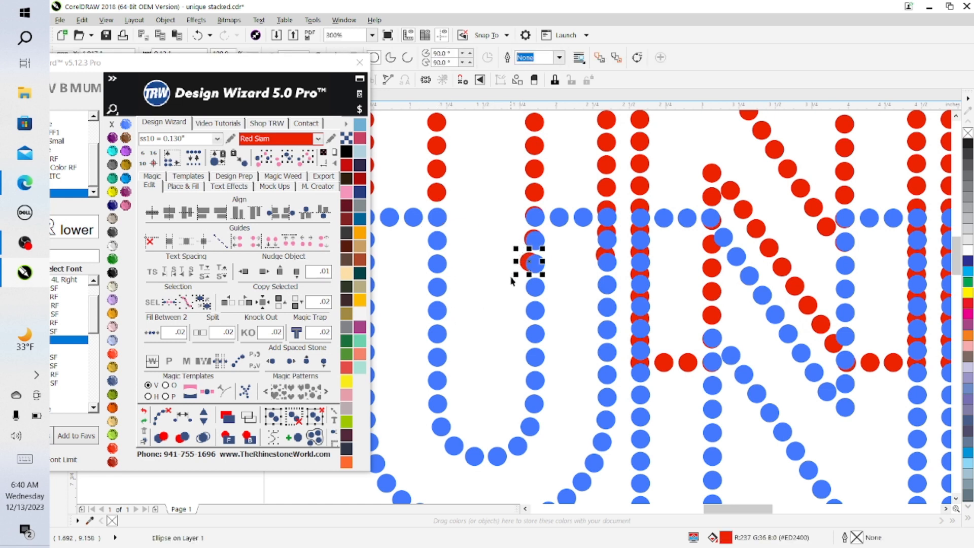
pyautogui.press('Delete')
pyautogui.scroll(2, 533, 248)
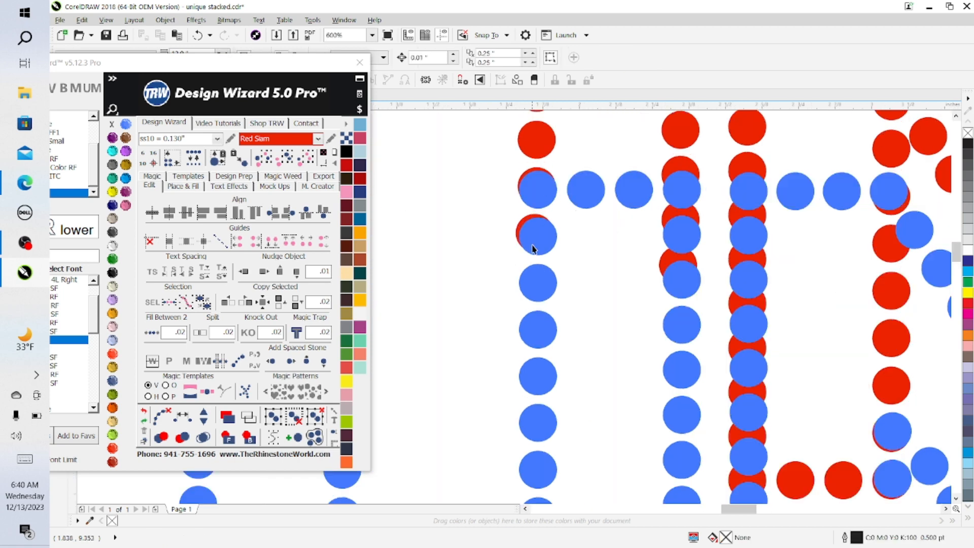
pyautogui.click(533, 219)
pyautogui.press('Delete')
pyautogui.click(529, 173)
pyautogui.press('Delete')
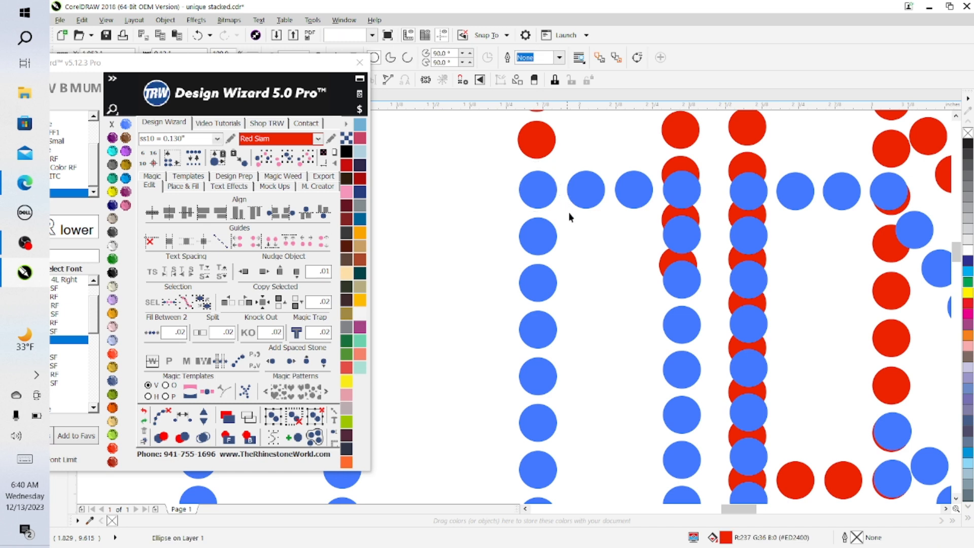
# Step: Delete the three red stones behind the top of the first blue U's outer right column
pyautogui.click(681, 165)
pyautogui.press('Delete')
pyautogui.click(691, 212)
pyautogui.press('Delete')
pyautogui.click(691, 258)
pyautogui.press('Delete')
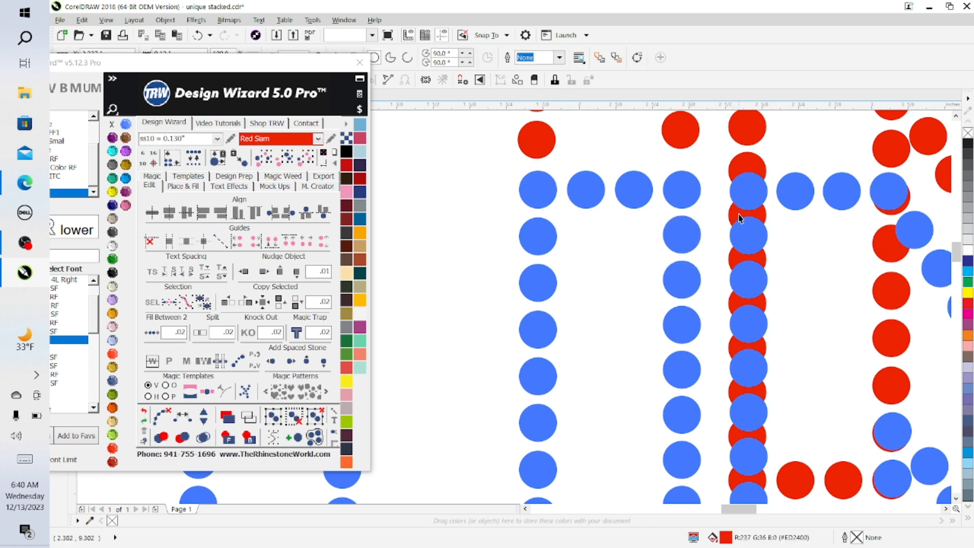
# Step: Delete the upper five red stones behind the blue N's outer left column, starting at its top row
pyautogui.click(739, 217)
pyautogui.press('Delete')
pyautogui.click(742, 160)
pyautogui.press('Delete')
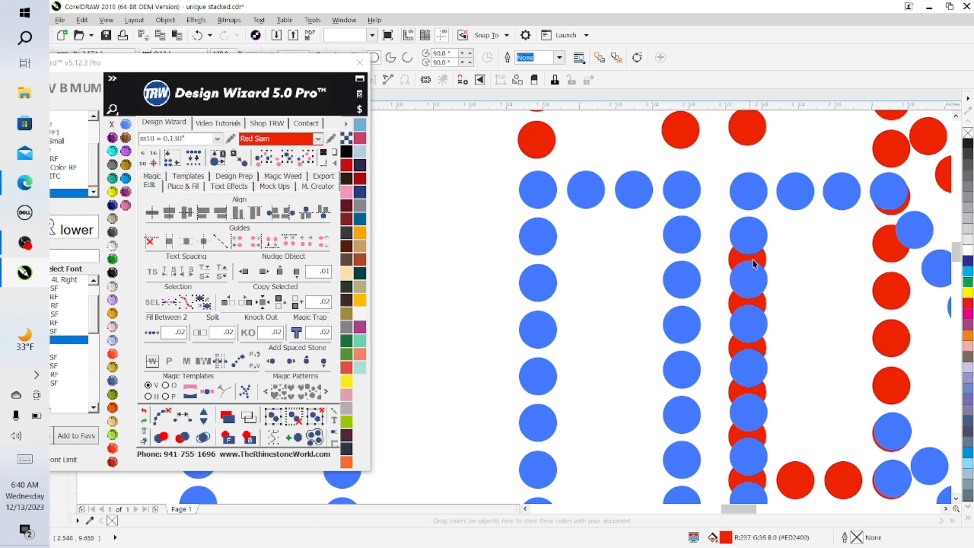
pyautogui.click(754, 263)
pyautogui.press('Delete')
pyautogui.click(761, 304)
pyautogui.press('Delete')
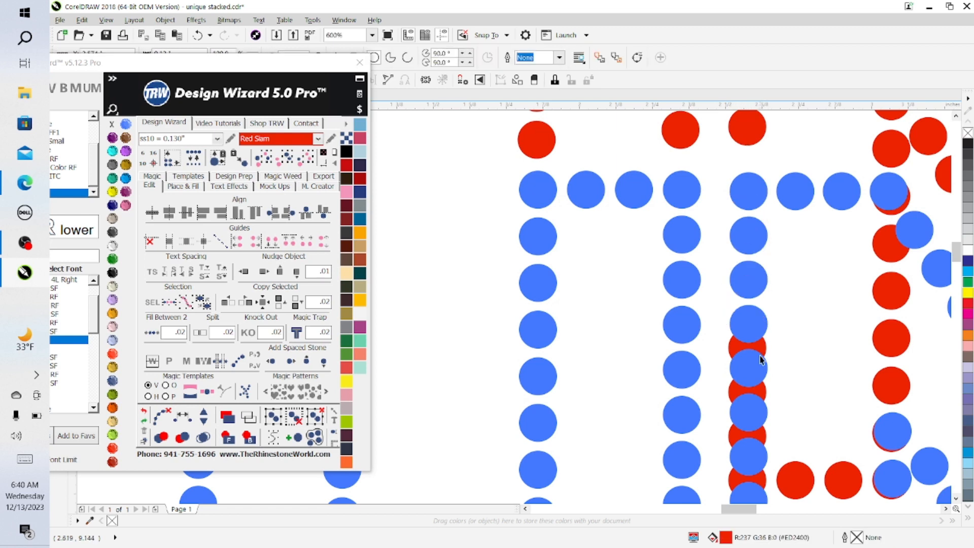
pyautogui.click(764, 349)
pyautogui.press('Delete')
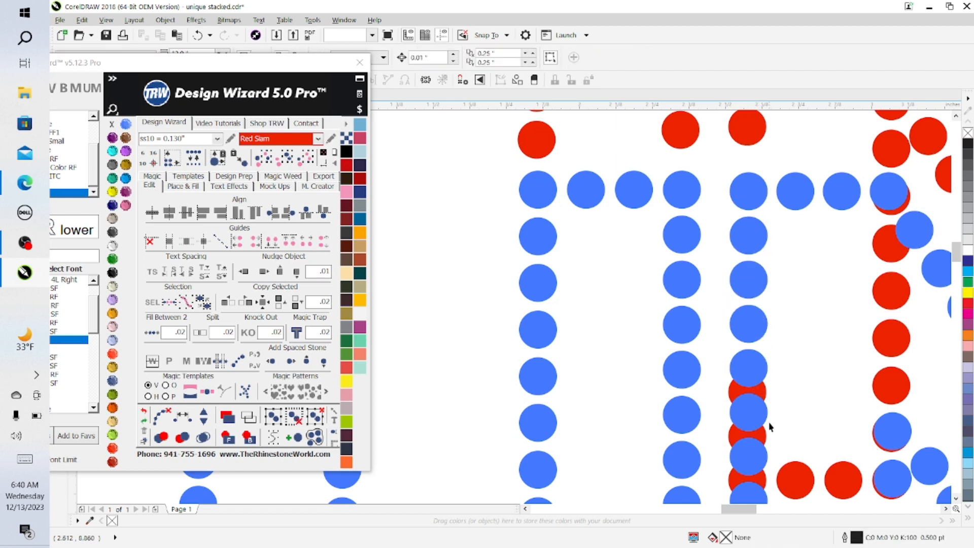
# Step: Delete the last three red stones behind the N's outer left column and the two along the base of its left stem
pyautogui.press('Delete')
pyautogui.click(764, 435)
pyautogui.press('Delete')
pyautogui.click(762, 478)
pyautogui.press('Delete')
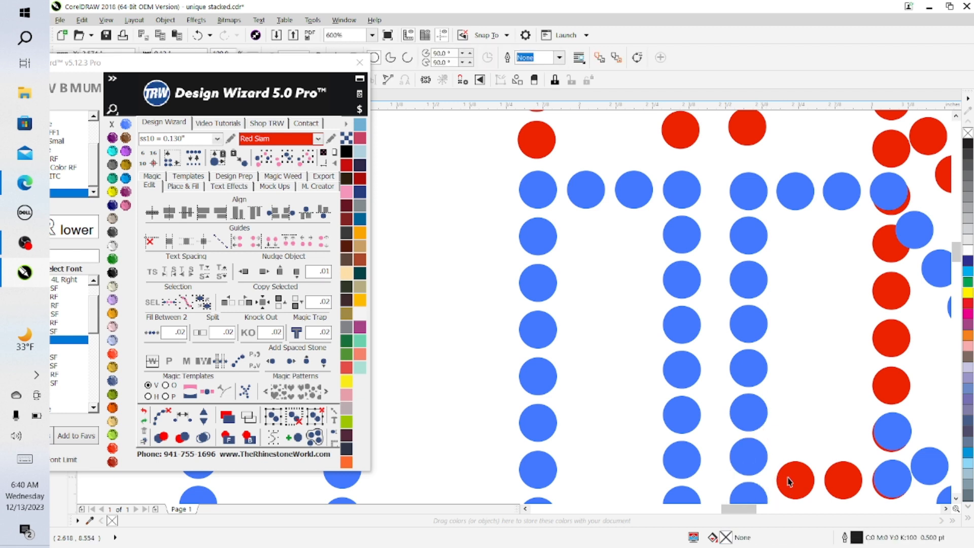
pyautogui.press('Delete')
pyautogui.click(839, 480)
pyautogui.press('Delete')
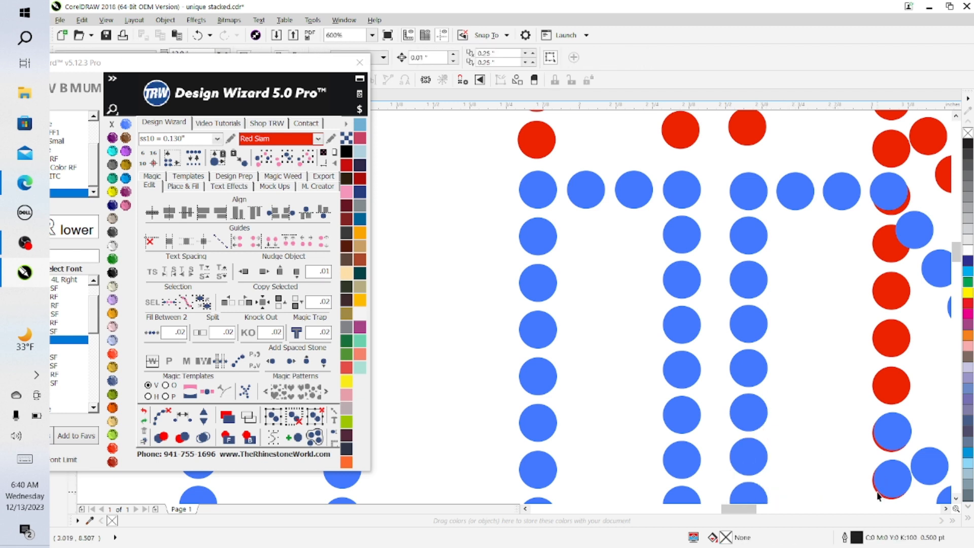
pyautogui.click(880, 494)
pyautogui.press('Delete')
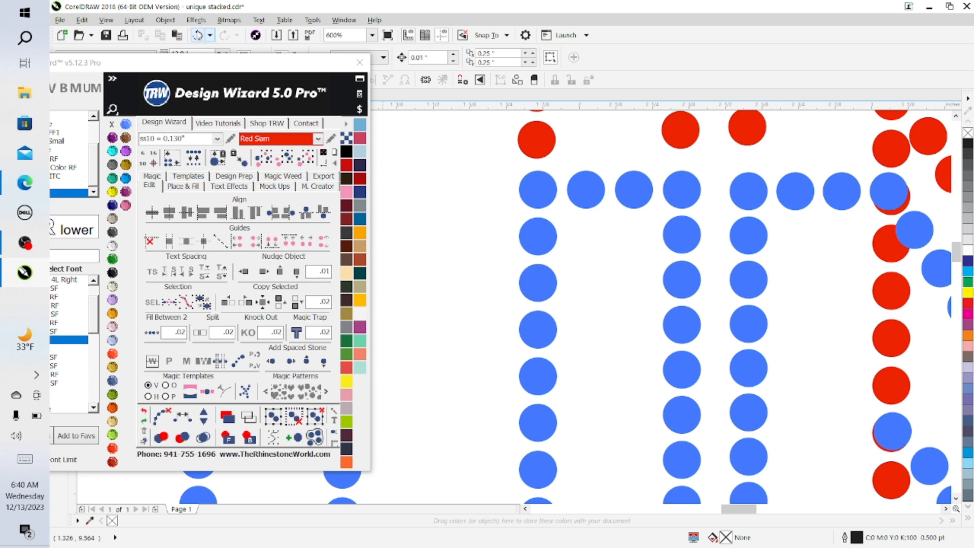
pyautogui.click(197, 35)
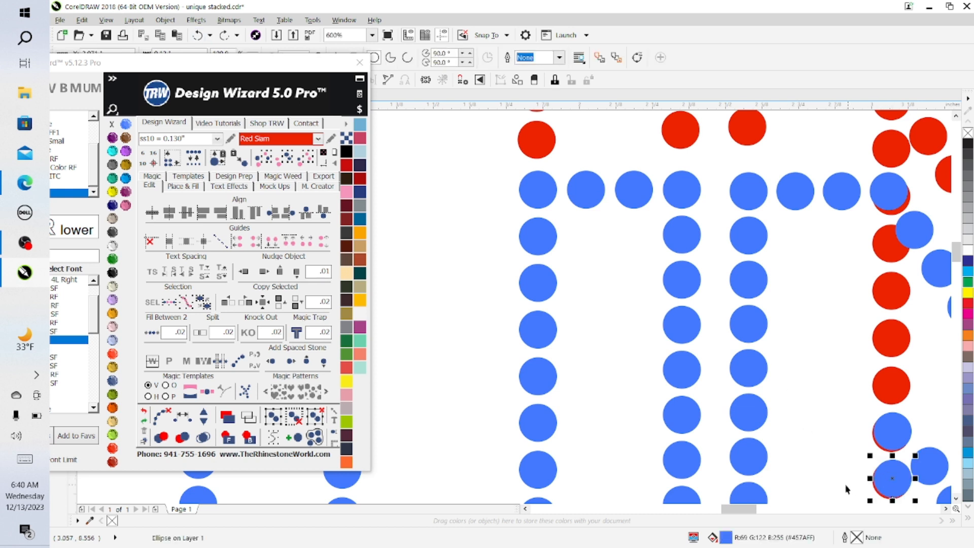
# Step: Send the two lowest overlapping blue stones of the N's left stem inner column to the back and delete the red stones they covered
pyautogui.click(876, 483)
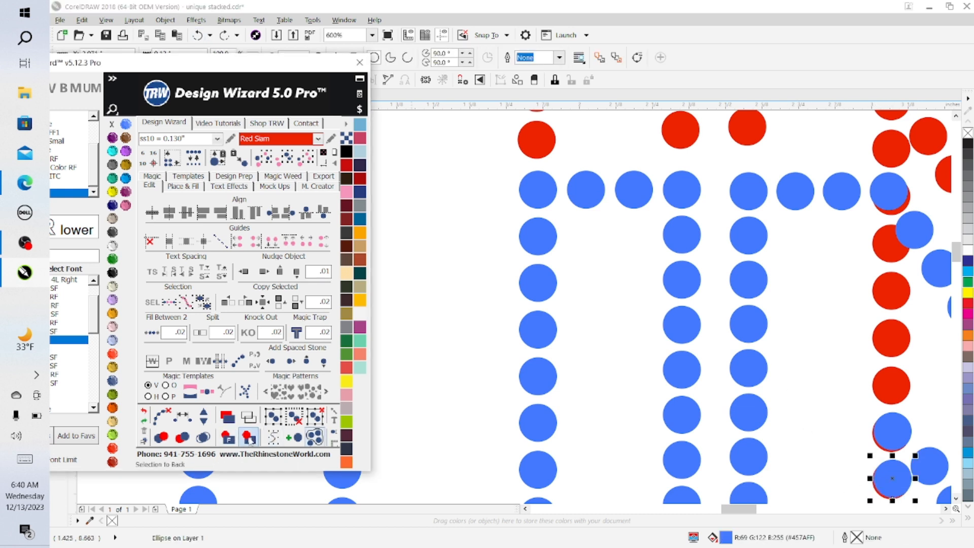
pyautogui.hotkey('shift', 'pagedown')
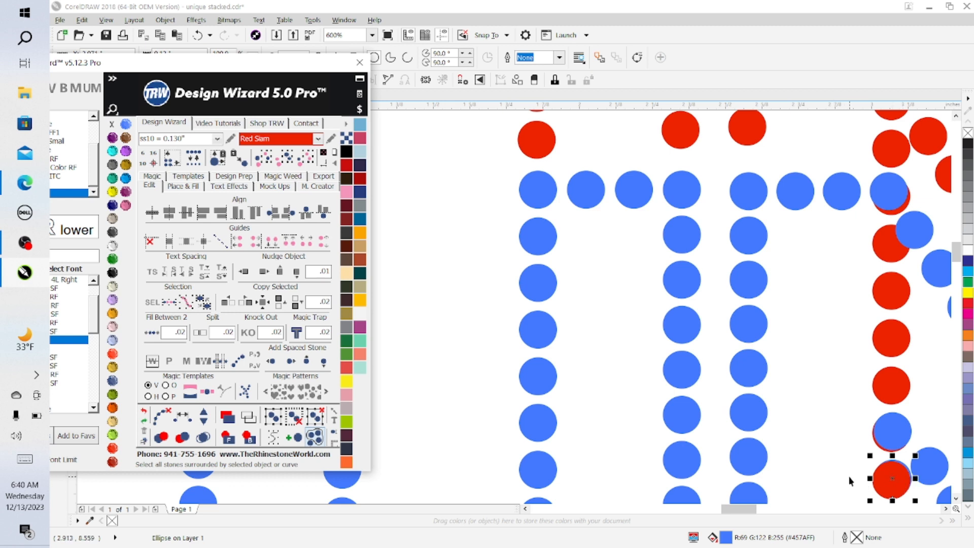
pyautogui.click(827, 485)
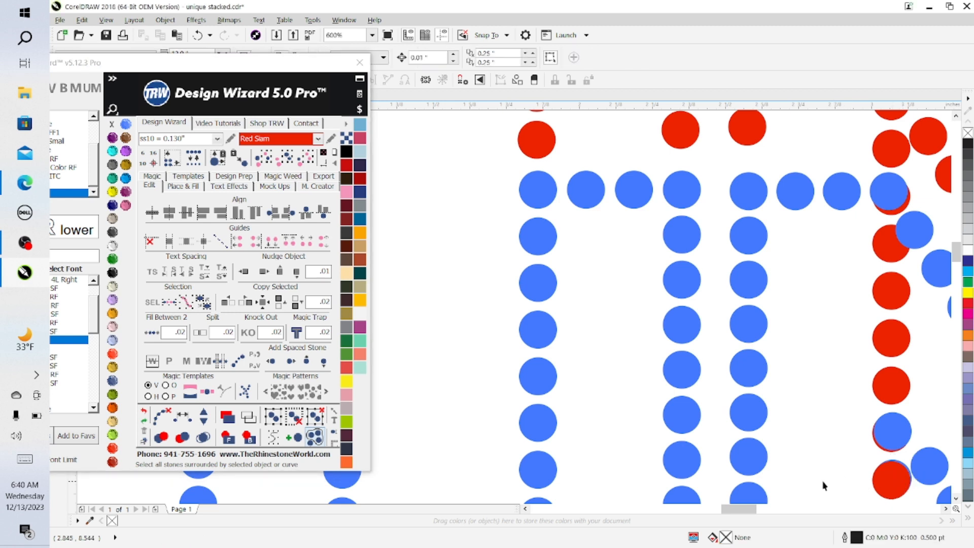
pyautogui.click(877, 483)
pyautogui.hotkey('shift', 'pagedown')
pyautogui.press('Escape')
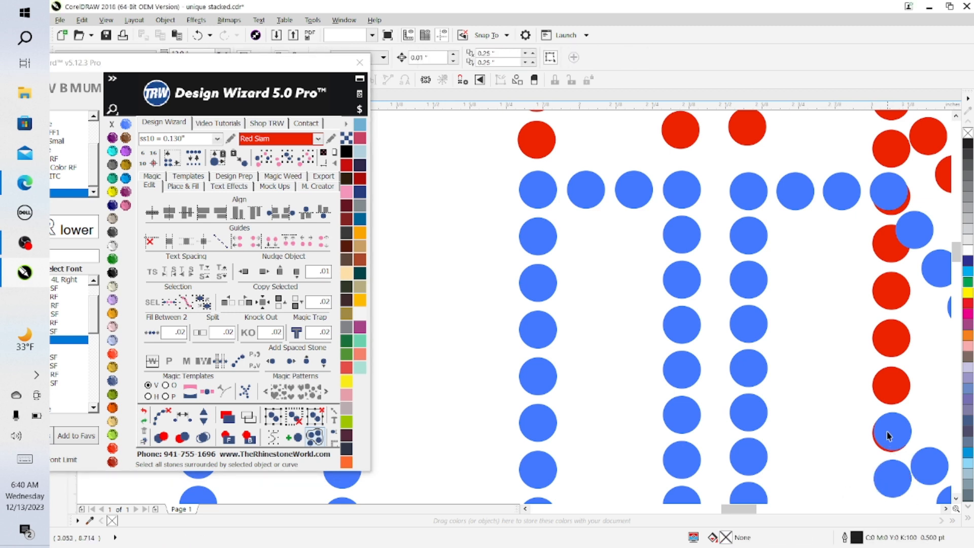
pyautogui.click(889, 437)
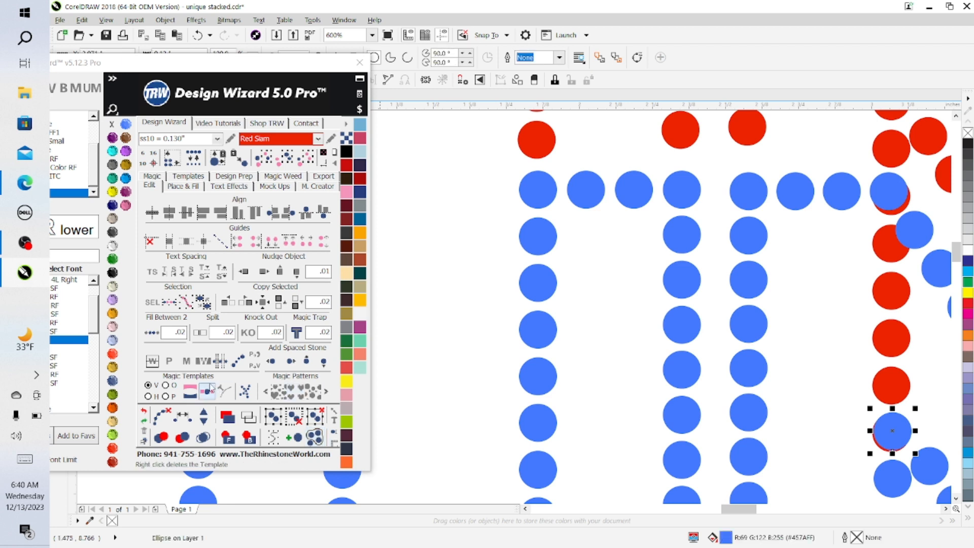
pyautogui.click(248, 439)
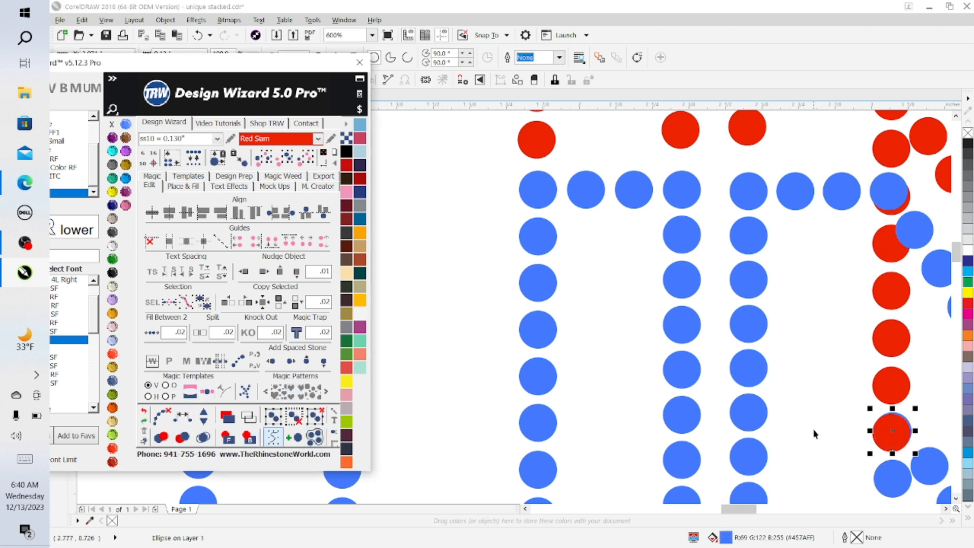
pyautogui.press('Delete')
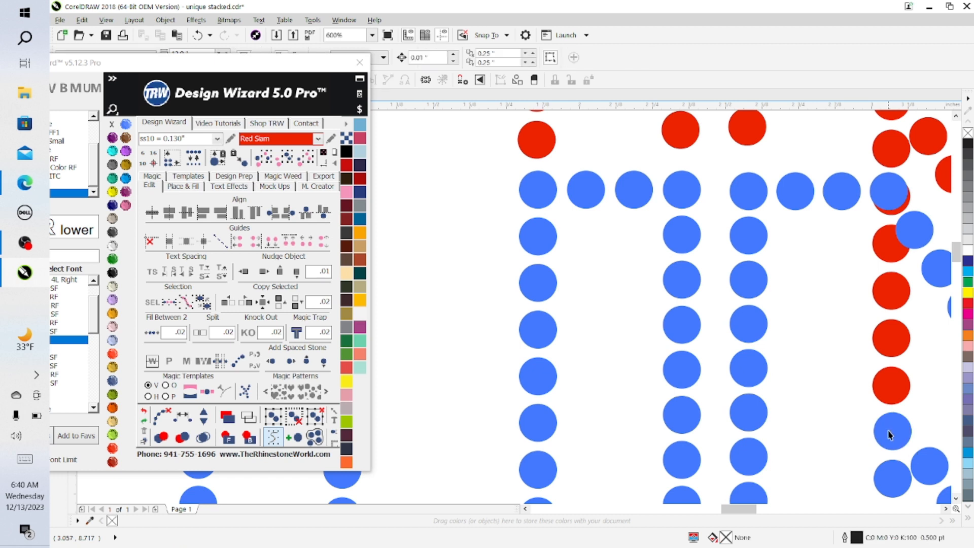
# Step: Delete the five remaining red stones of the N's left stem inner column, up to the blue N's top row
pyautogui.click(885, 389)
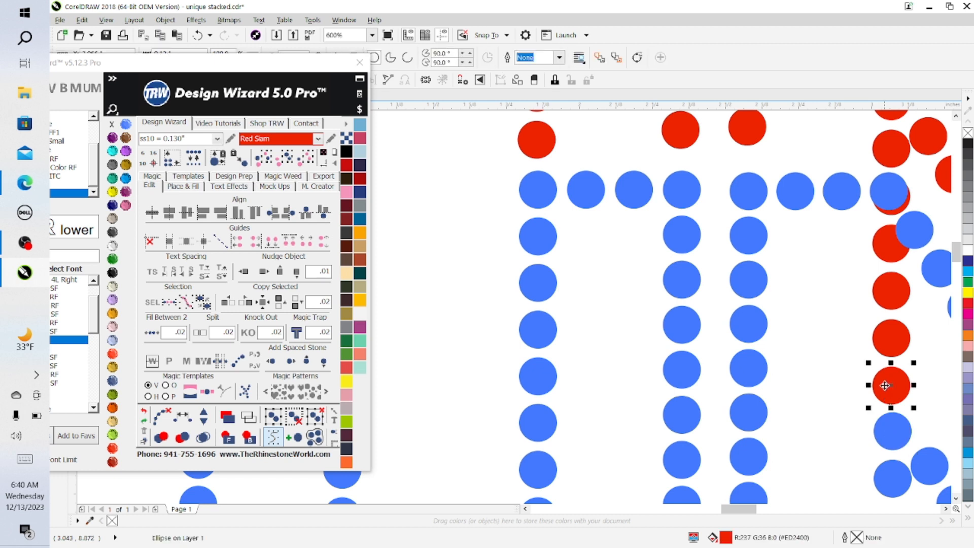
pyautogui.press('Delete')
pyautogui.click(888, 340)
pyautogui.press('Delete')
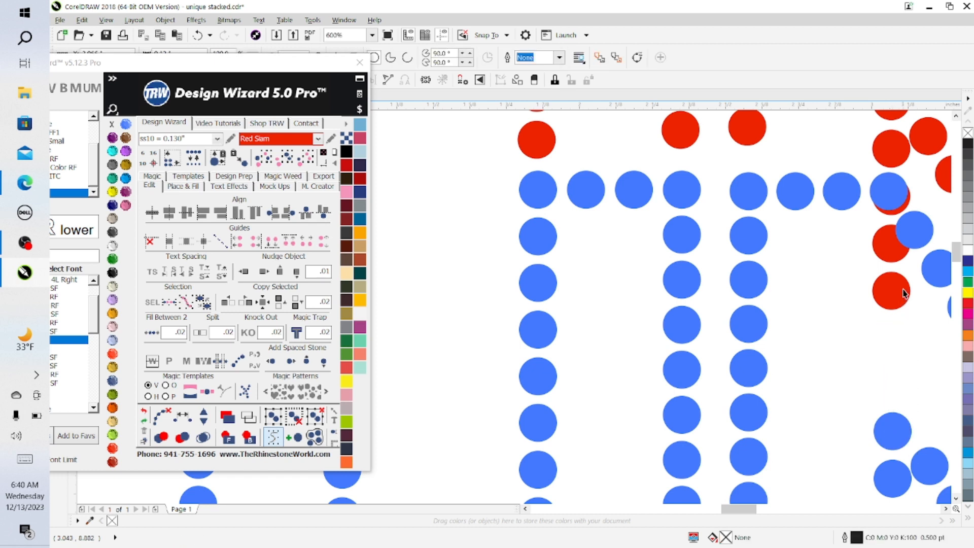
pyautogui.click(887, 292)
pyautogui.press('Delete')
pyautogui.click(880, 246)
pyautogui.press('Delete')
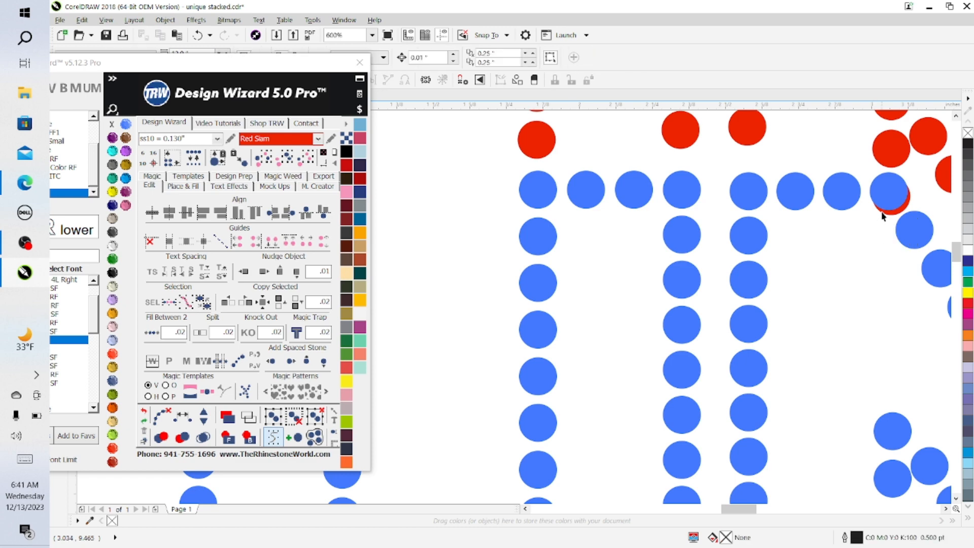
pyautogui.click(883, 217)
pyautogui.press('Delete')
pyautogui.moveTo(728, 512)
pyautogui.mouseDown()
pyautogui.moveTo(756, 512)
pyautogui.moveTo(742, 513)
pyautogui.mouseUp()
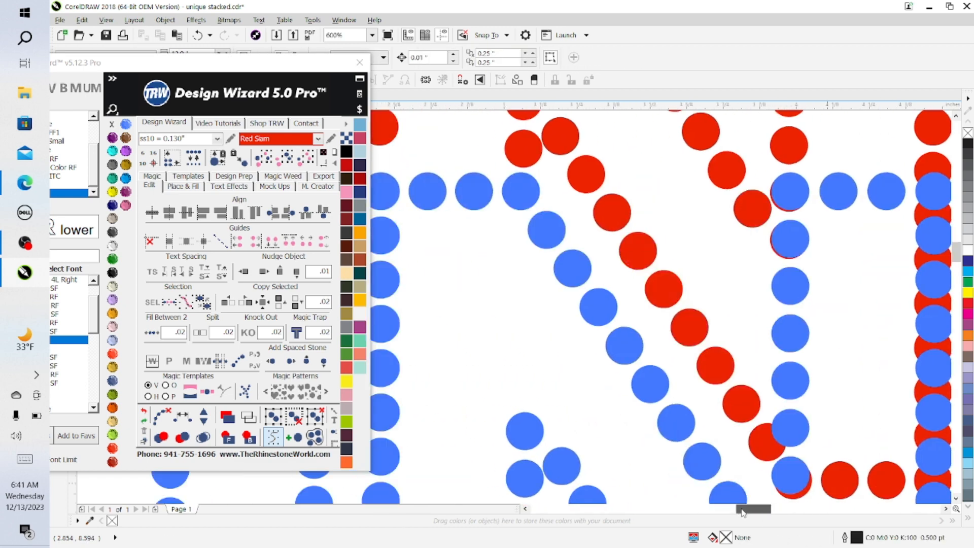
# Step: Move the Design Wizard window lower and delete the red diagonal stones lying between the blue N's diagonal and right stem
pyautogui.scroll(-2, 691, 121)
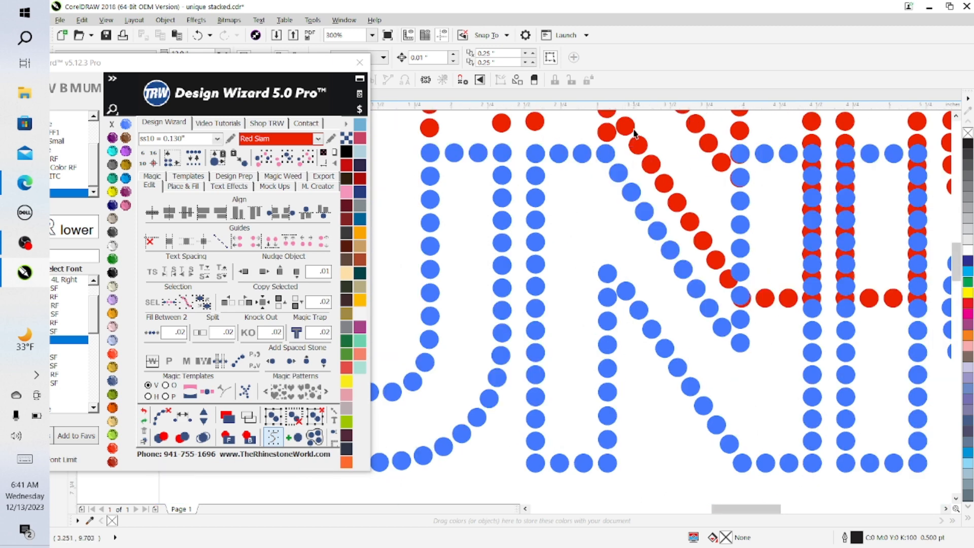
pyautogui.scroll(-2, 700, 166)
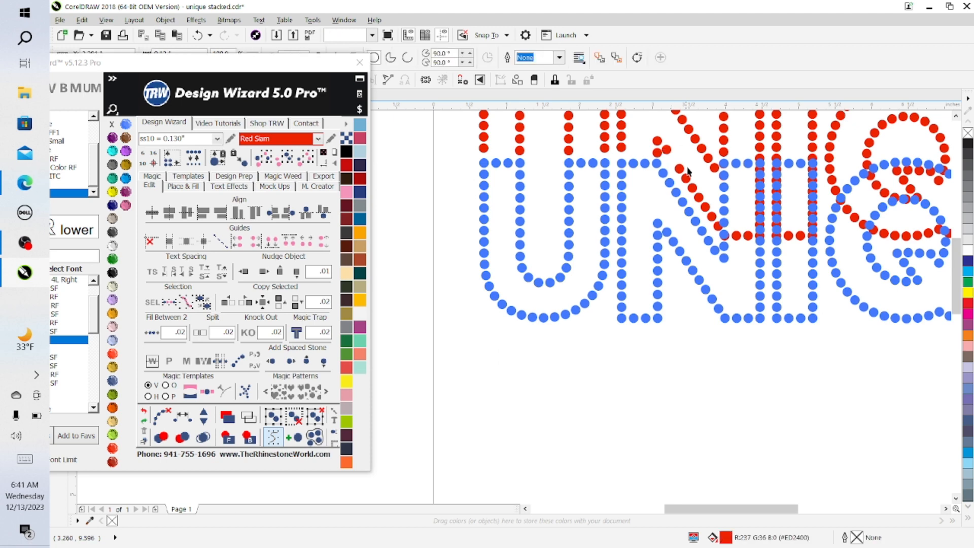
pyautogui.moveTo(173, 65); pyautogui.dragTo(171, 150)
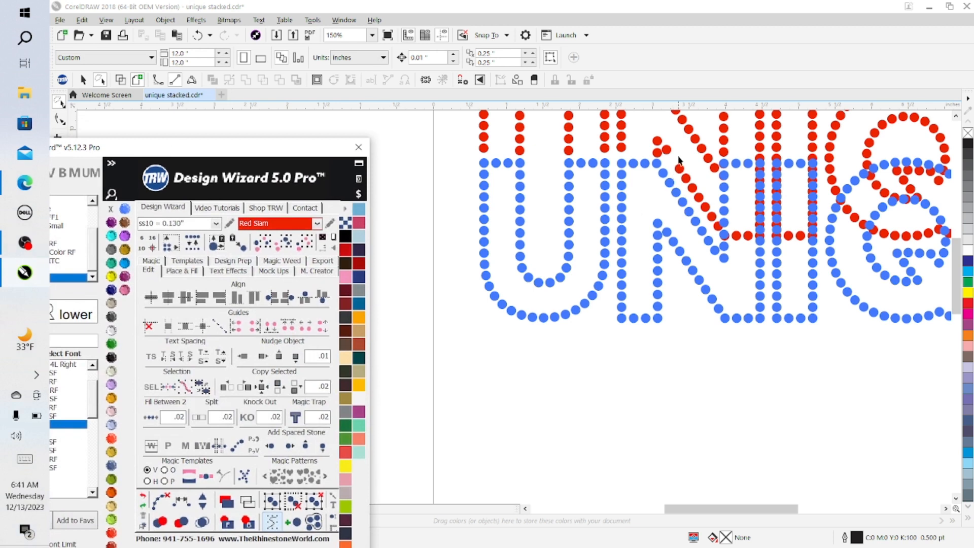
pyautogui.moveTo(679, 160)
pyautogui.mouseDown()
pyautogui.moveTo(711, 185)
pyautogui.moveTo(723, 237)
pyautogui.moveTo(669, 177)
pyautogui.moveTo(674, 163)
pyautogui.mouseUp()
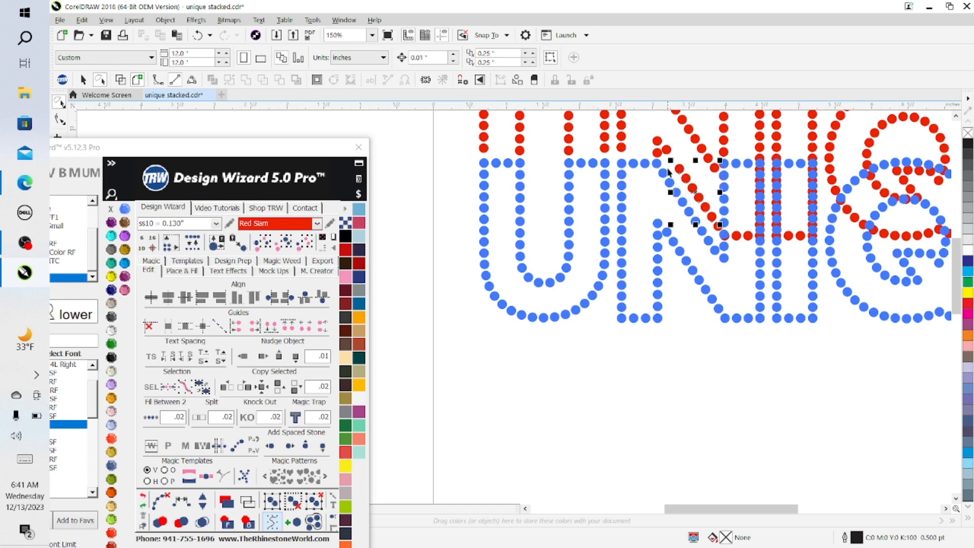
pyautogui.press('Delete')
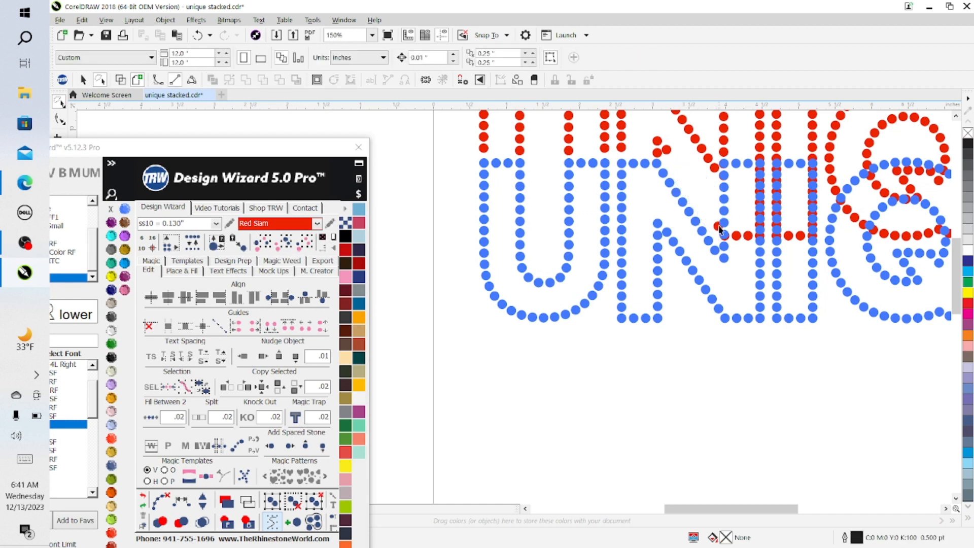
pyautogui.scroll(2, 716, 229)
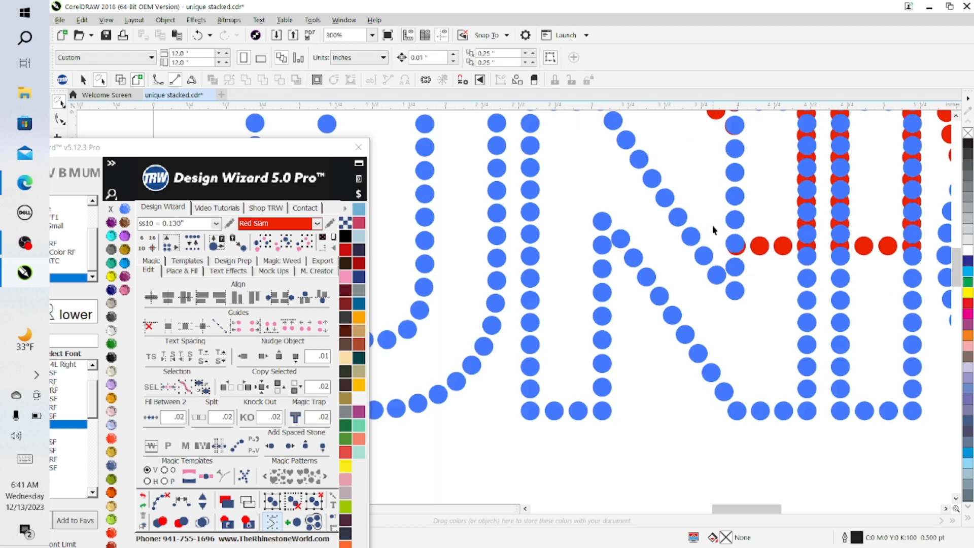
pyautogui.scroll(-2, 716, 229)
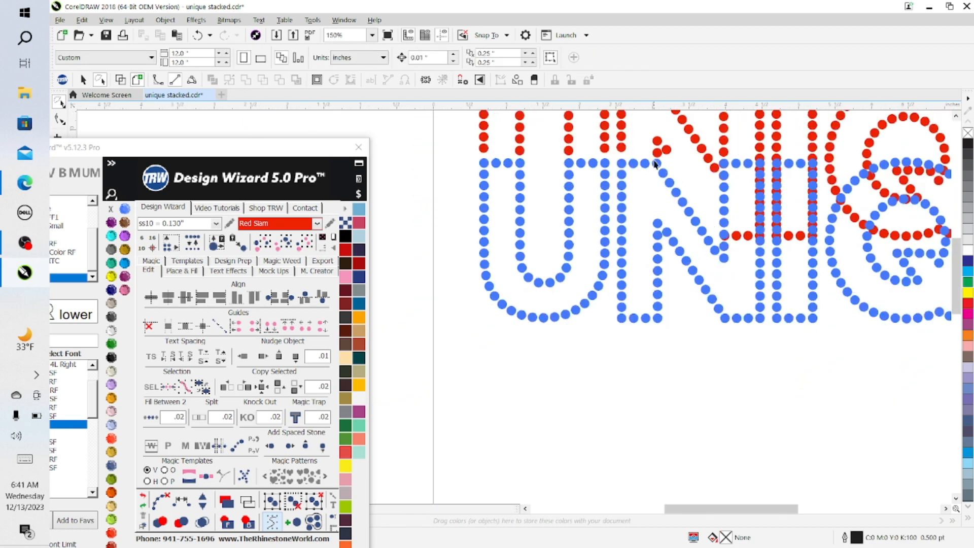
# Step: Nudge the lone red stone beside the red N's left stem, just above the blue top row, 0.01 inch to the right
pyautogui.scroll(2, 680, 163)
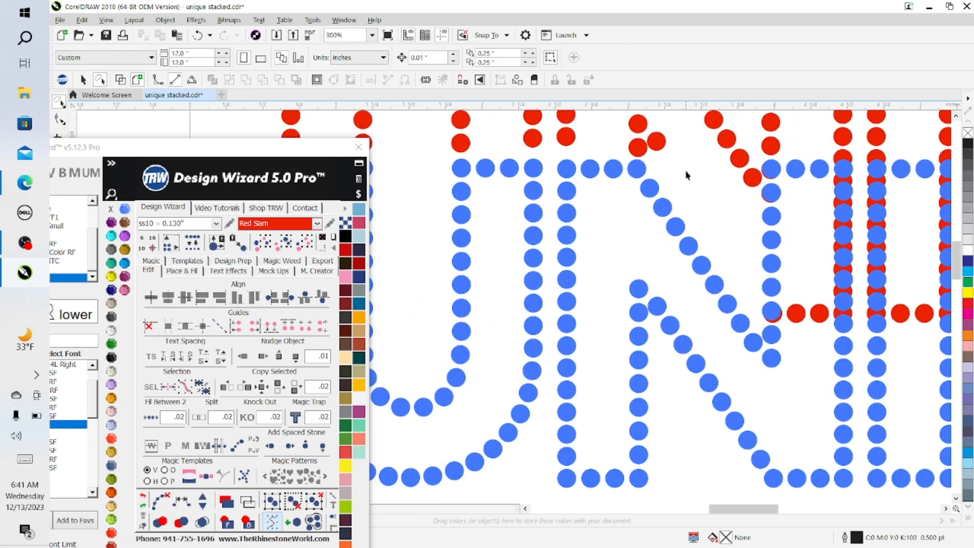
pyautogui.click(658, 142)
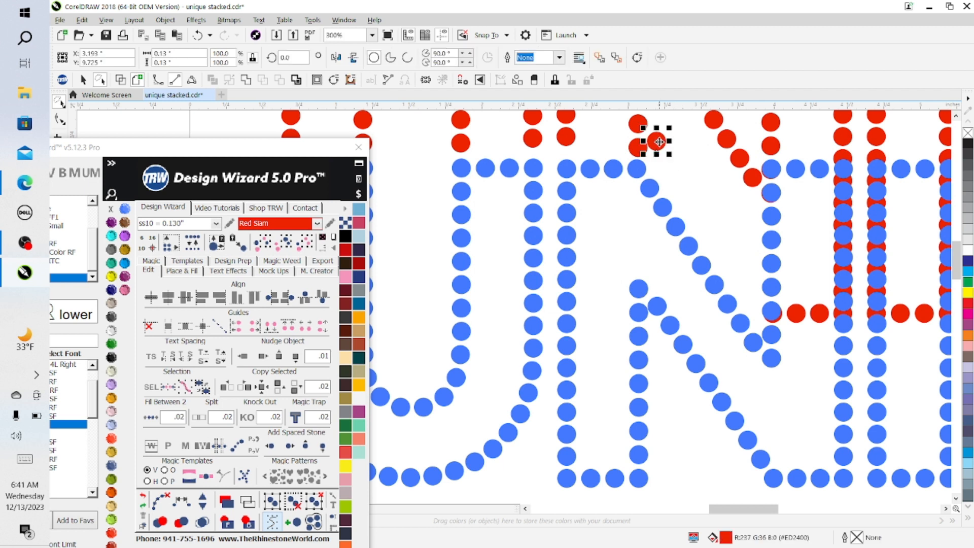
pyautogui.press('pagedown')
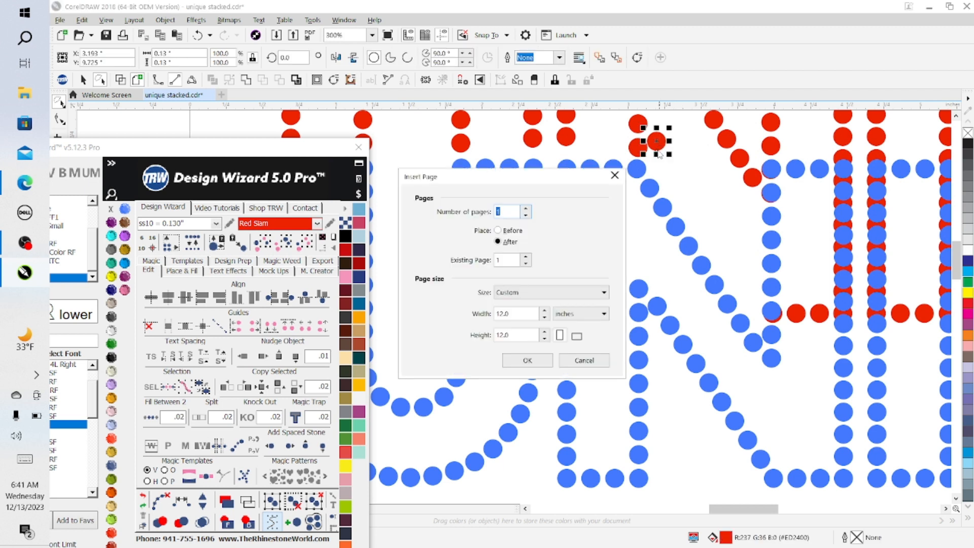
pyautogui.click(584, 361)
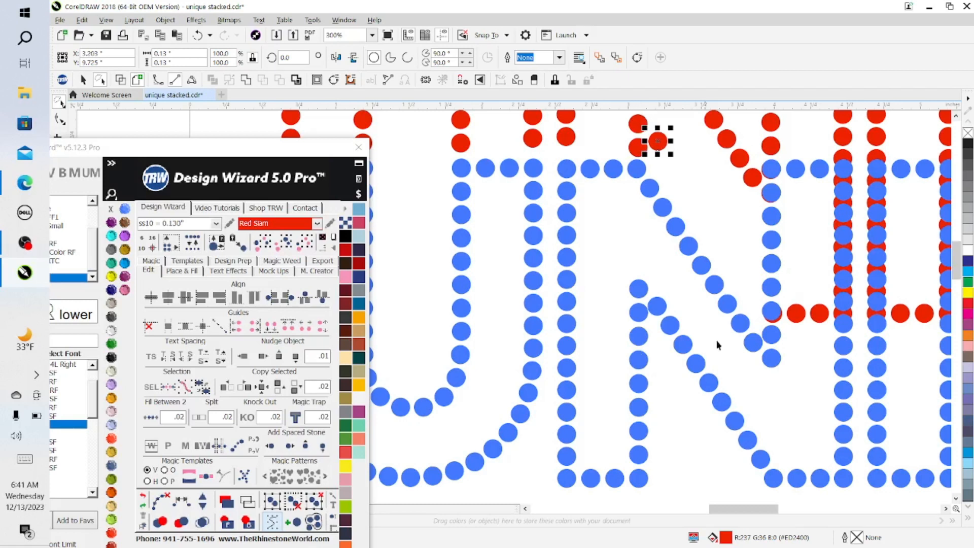
pyautogui.click(716, 231)
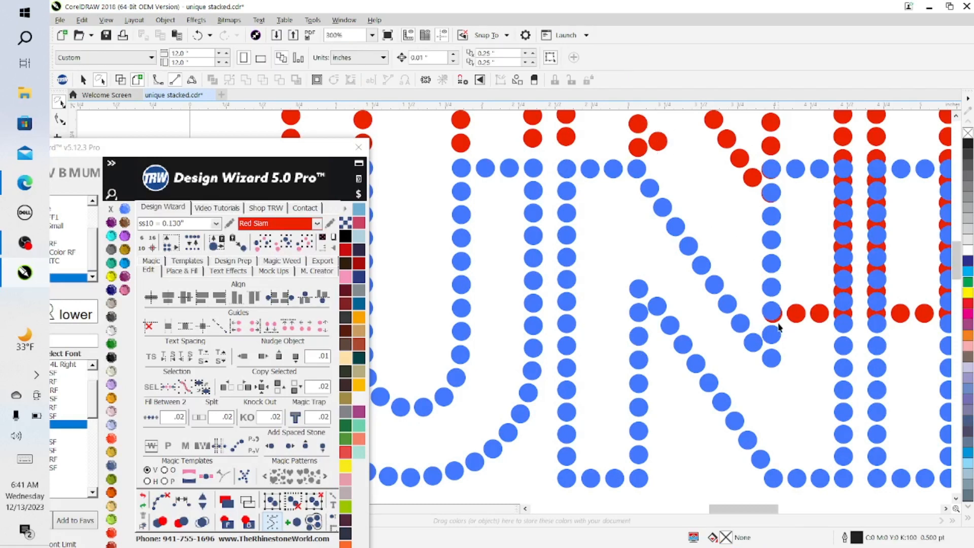
# Step: Send the three overlapping blue stones of the N's right stem inner column to the back and delete the red stones they covered
pyautogui.click(769, 171)
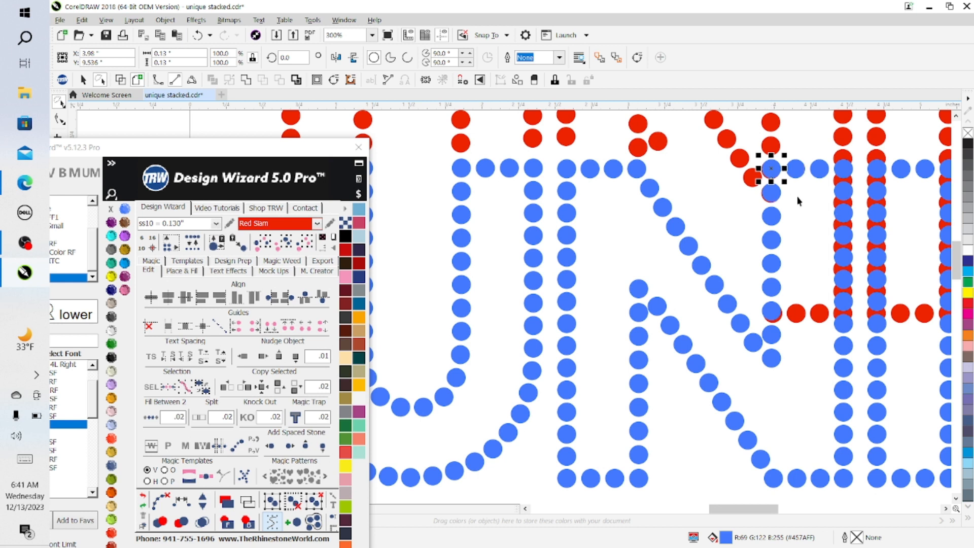
pyautogui.keyDown('shift'); pyautogui.click(771, 200); pyautogui.keyUp('shift')
pyautogui.keyDown('shift'); pyautogui.click(773, 315); pyautogui.keyUp('shift')
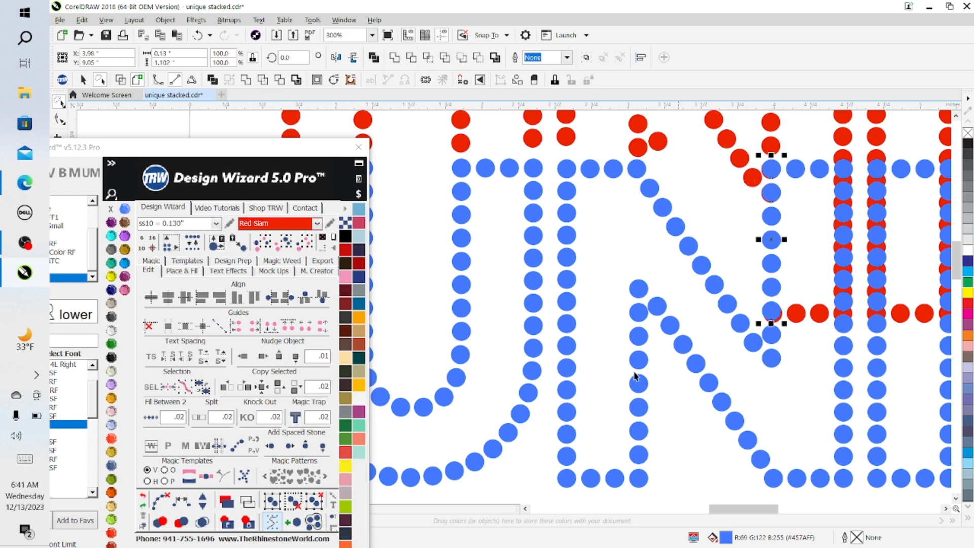
pyautogui.click(248, 523)
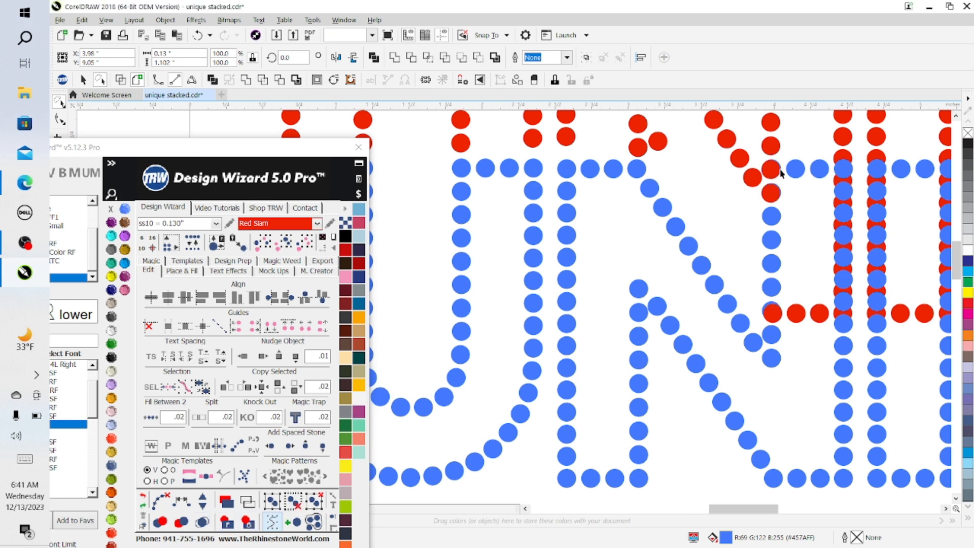
pyautogui.click(771, 169)
pyautogui.press('Delete')
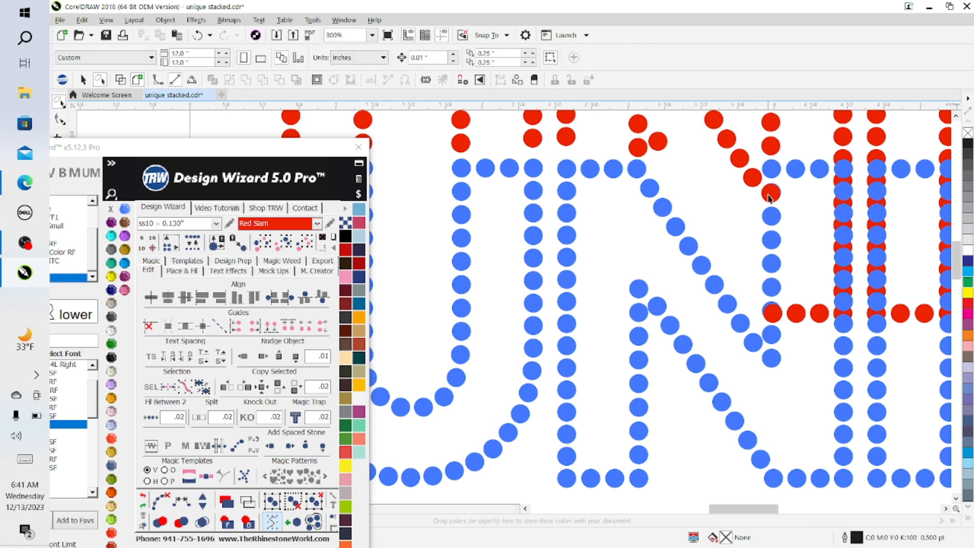
pyautogui.press('Delete')
pyautogui.click(775, 312)
pyautogui.press('Delete')
# Step: Delete the two red stones along the base of the N's right stem and the two lowest behind its outer column
pyautogui.click(796, 313)
pyautogui.press('Delete')
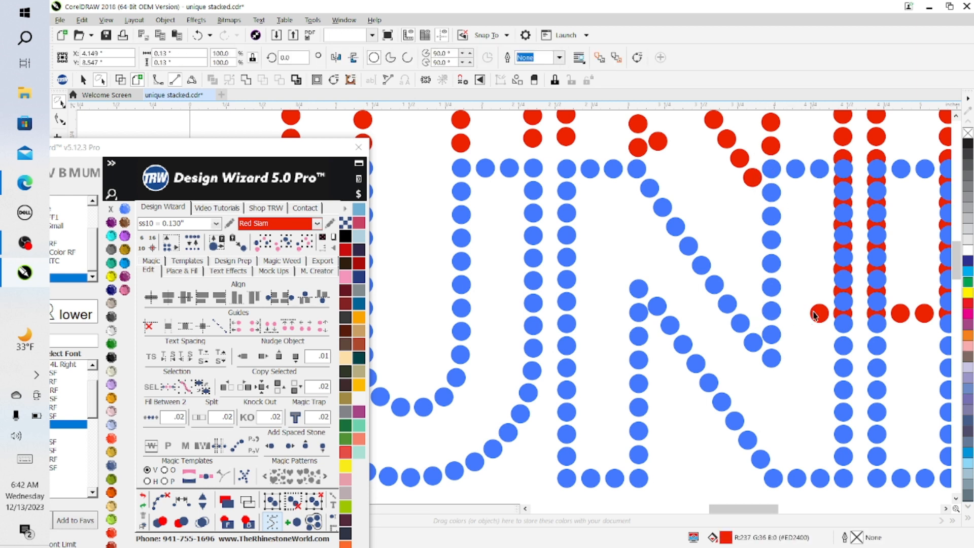
pyautogui.click(820, 313)
pyautogui.press('Delete')
pyautogui.press('Delete')
pyautogui.click(850, 315)
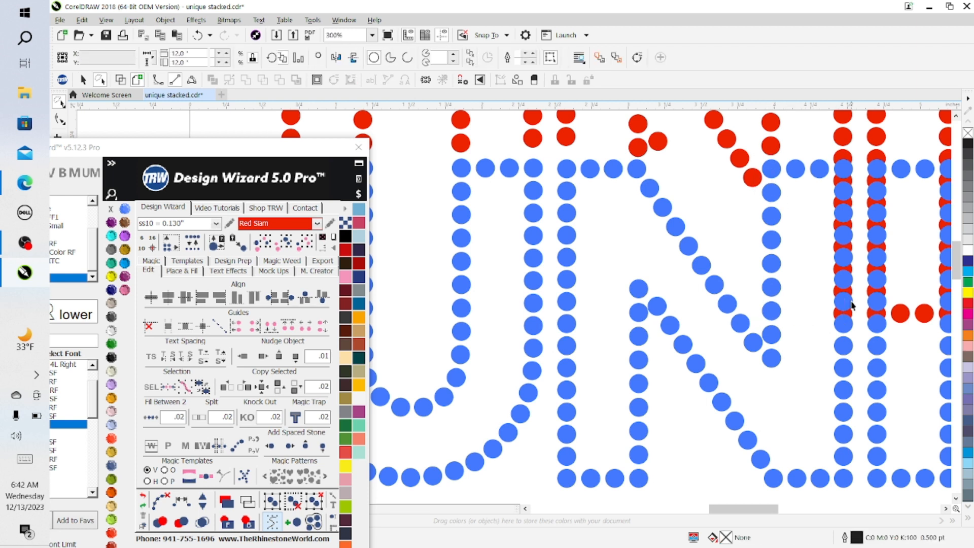
pyautogui.press('Delete')
pyautogui.click(851, 289)
pyautogui.press('Delete')
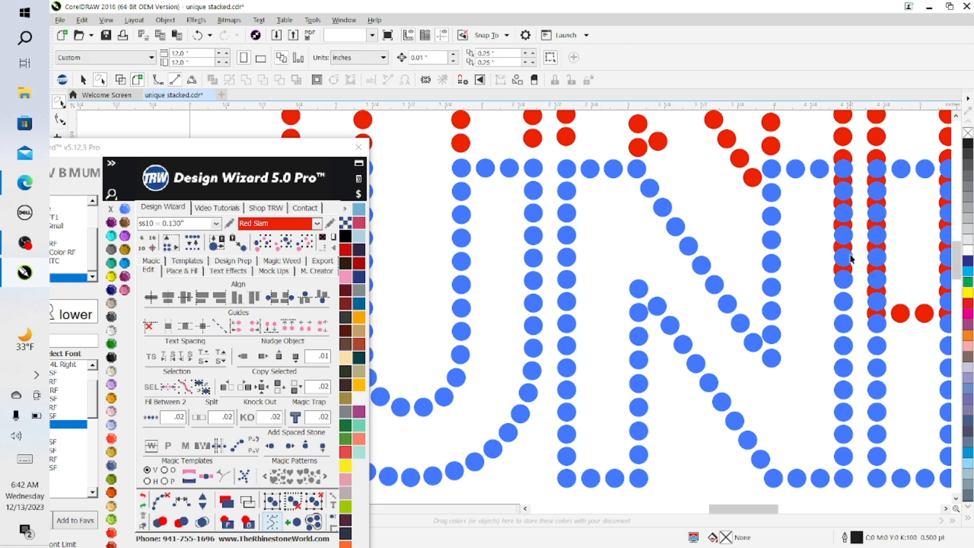
# Step: Delete the six remaining red stones behind the N's outer right column, up to the blue N's top row
pyautogui.click(851, 269)
pyautogui.press('Delete')
pyautogui.click(853, 223)
pyautogui.press('Delete')
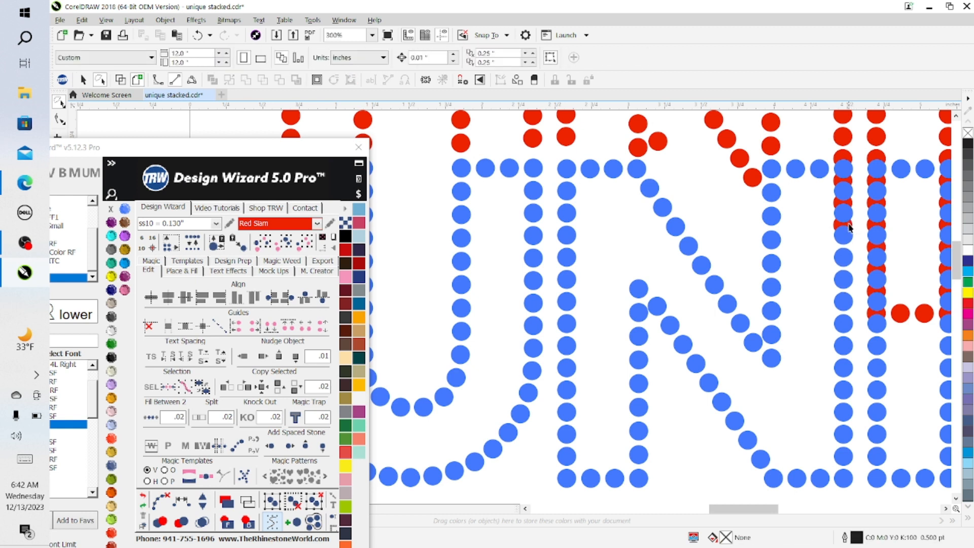
pyautogui.click(851, 227)
pyautogui.press('Delete')
pyautogui.click(850, 204)
pyautogui.press('Delete')
pyautogui.click(851, 181)
pyautogui.press('Delete')
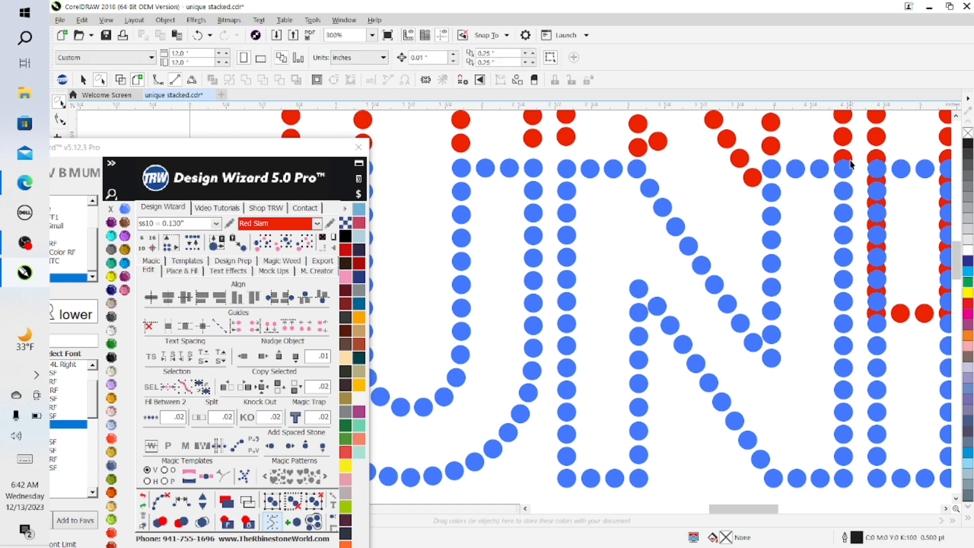
pyautogui.click(851, 159)
pyautogui.press('Delete')
# Step: Delete the upper four red stones behind the blue I's left column, starting at its top row
pyautogui.click(877, 156)
pyautogui.press('Delete')
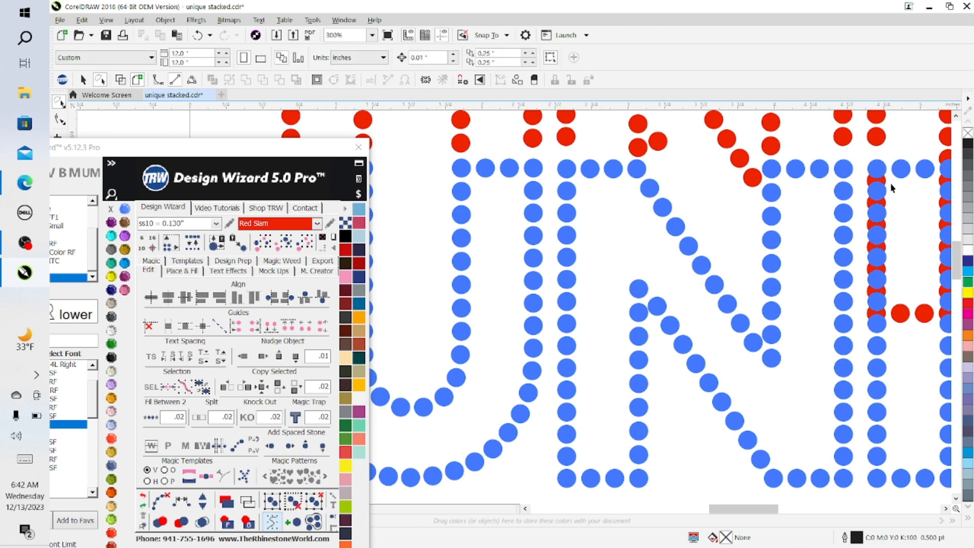
pyautogui.click(887, 193)
pyautogui.press('Delete')
pyautogui.click(884, 204)
pyautogui.press('Delete')
pyautogui.click(884, 225)
pyautogui.press('Delete')
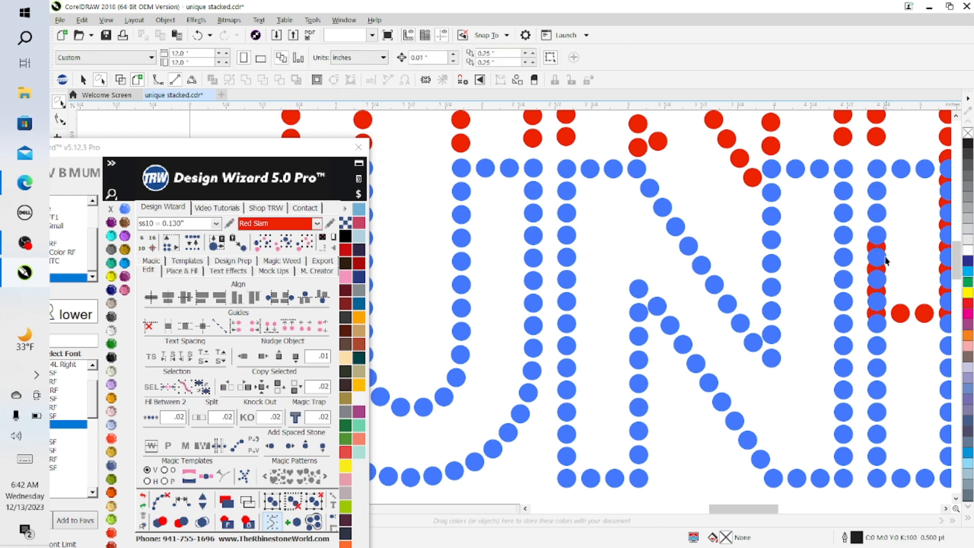
# Step: Delete the last four red stones behind the I's left column and the two along the red I's base
pyautogui.click(886, 250)
pyautogui.press('Delete')
pyautogui.click(885, 271)
pyautogui.press('Delete')
pyautogui.click(885, 293)
pyautogui.press('Delete')
pyautogui.click(886, 316)
pyautogui.press('Delete')
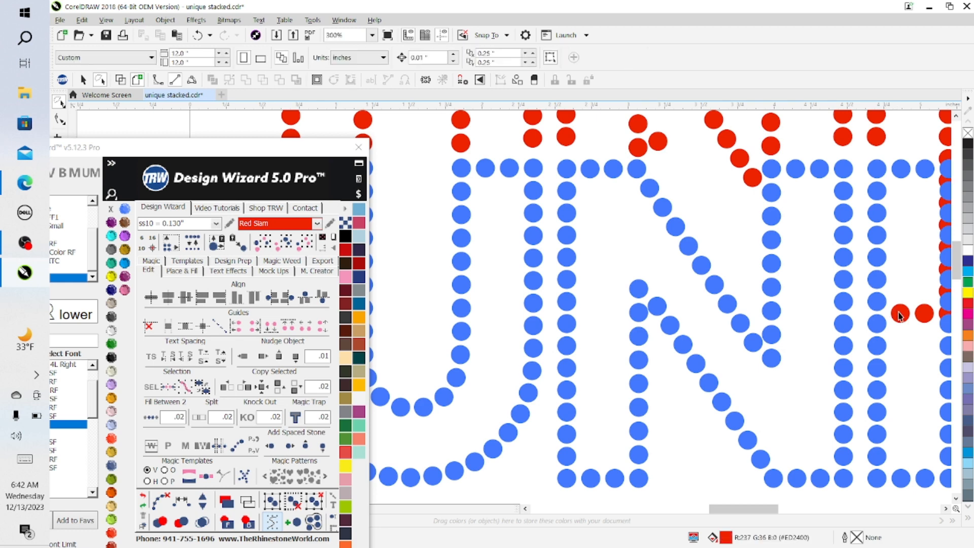
pyautogui.click(901, 314)
pyautogui.press('Delete')
pyautogui.click(925, 314)
pyautogui.press('Delete')
# Step: Delete the upper four red stones behind the blue I's right column, starting at its top row
pyautogui.hscroll(5, 776, 490)
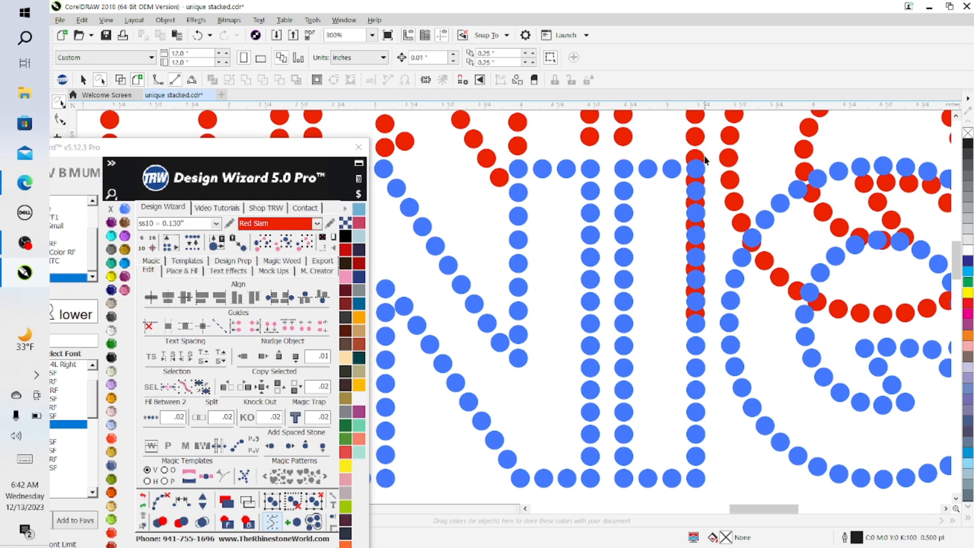
pyautogui.click(700, 159)
pyautogui.press('Delete')
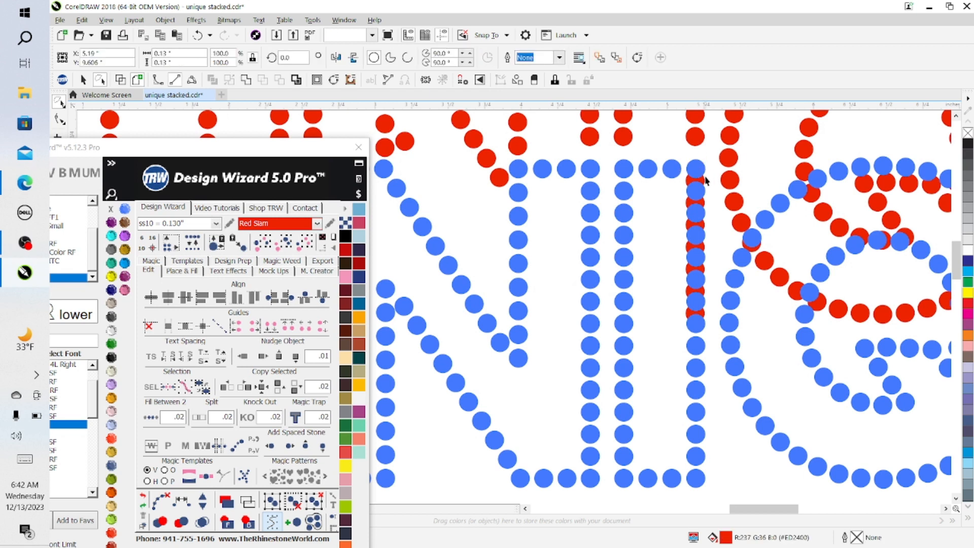
pyautogui.click(704, 204)
pyautogui.press('Delete')
pyautogui.click(704, 227)
pyautogui.press('Delete')
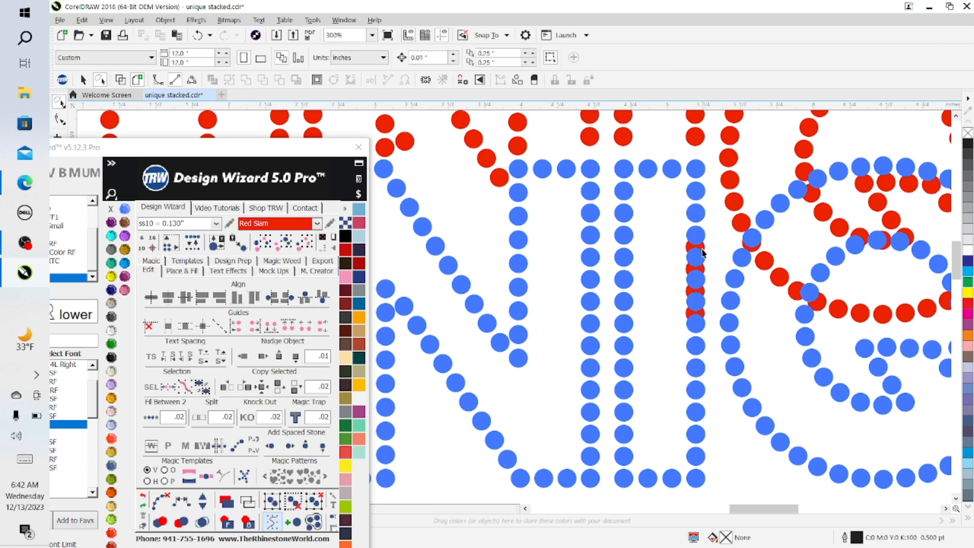
# Step: Delete the four remaining red stones behind the blue I's right column, down to the red I's base
pyautogui.click(705, 250)
pyautogui.press('Delete')
pyautogui.click(706, 272)
pyautogui.press('Delete')
pyautogui.click(705, 299)
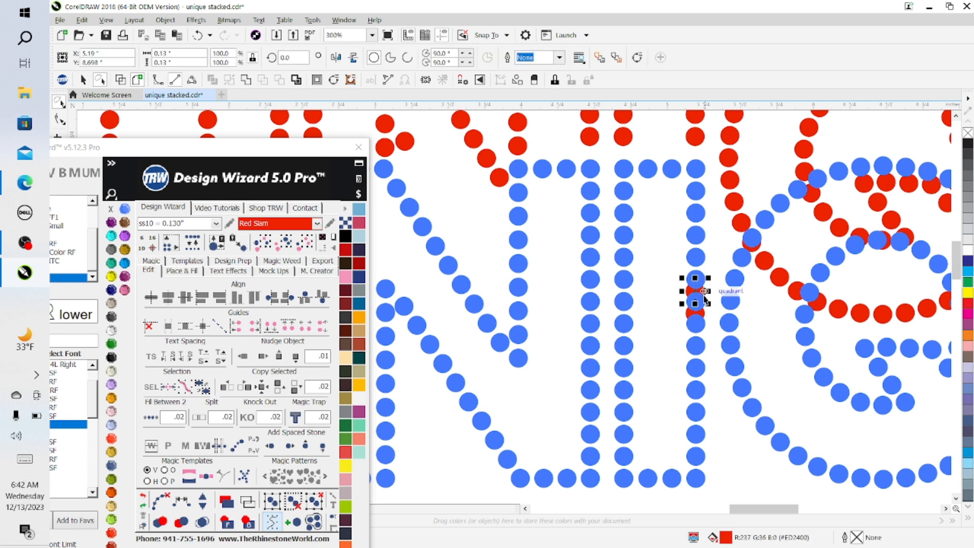
pyautogui.press('Delete')
pyautogui.click(705, 319)
pyautogui.press('Delete')
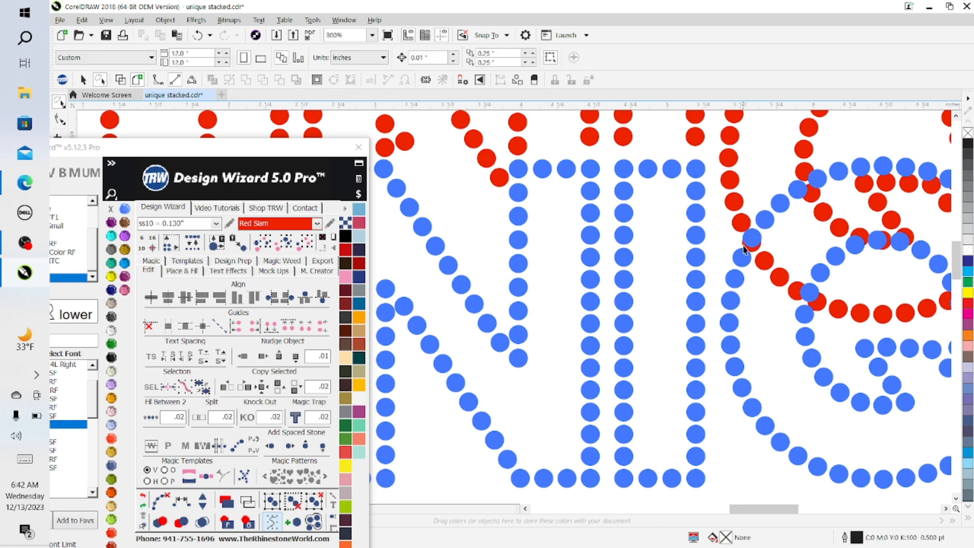
# Step: Delete the five red stones where the red Q's outer curve crosses the blue Q's left side, from outer to inner outline
pyautogui.click(751, 247)
pyautogui.press('Delete')
pyautogui.click(763, 264)
pyautogui.press('Delete')
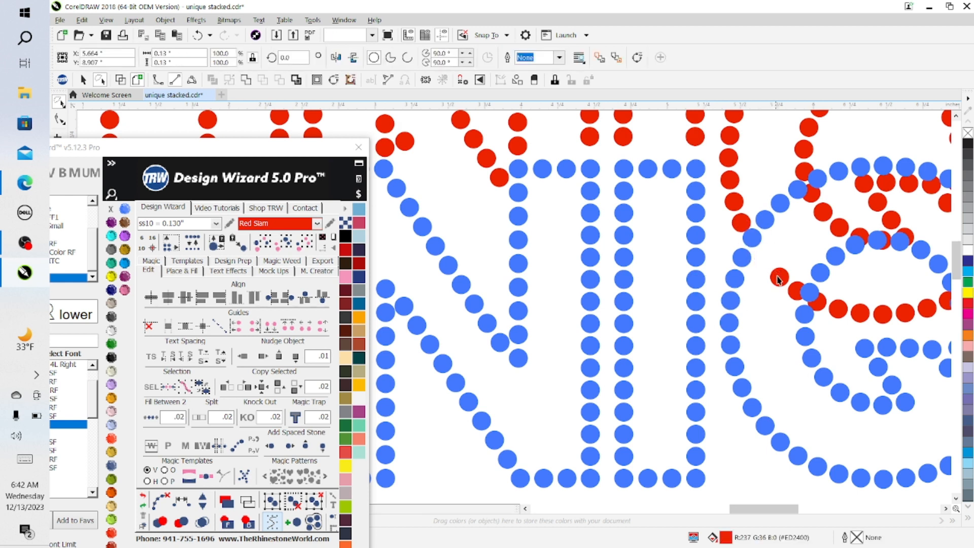
pyautogui.click(798, 295)
pyautogui.click(796, 294)
pyautogui.press('Delete')
pyautogui.click(818, 303)
pyautogui.press('Delete')
# Step: Delete the six red stones of the red Q's bottom outer curve that lie inside the blue Q's inner outline
pyautogui.click(842, 312)
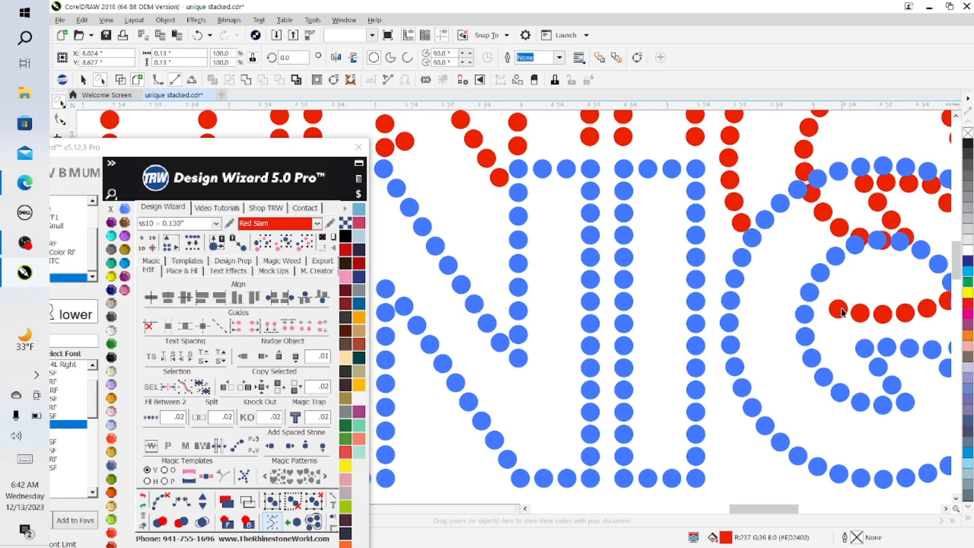
pyautogui.press('Delete')
pyautogui.click(882, 315)
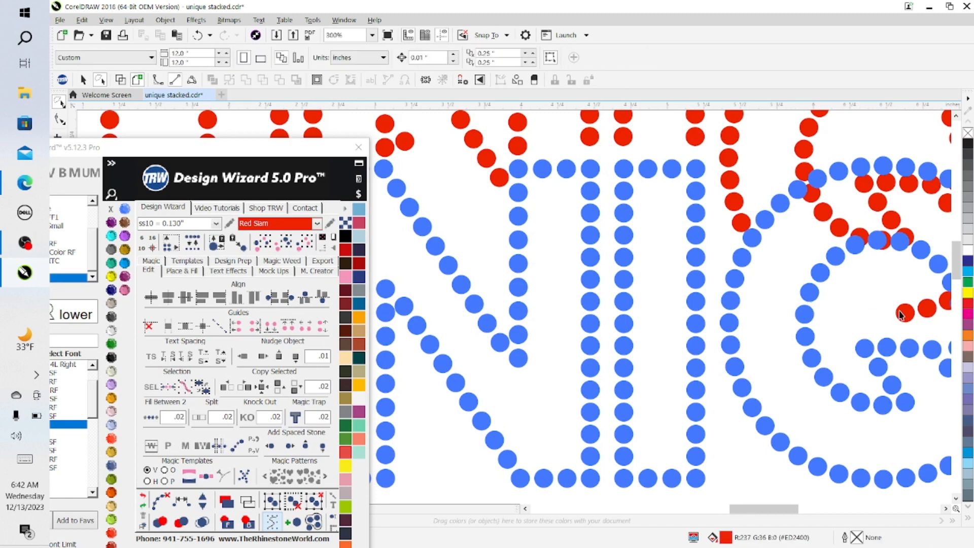
pyautogui.press('Delete')
pyautogui.click(943, 303)
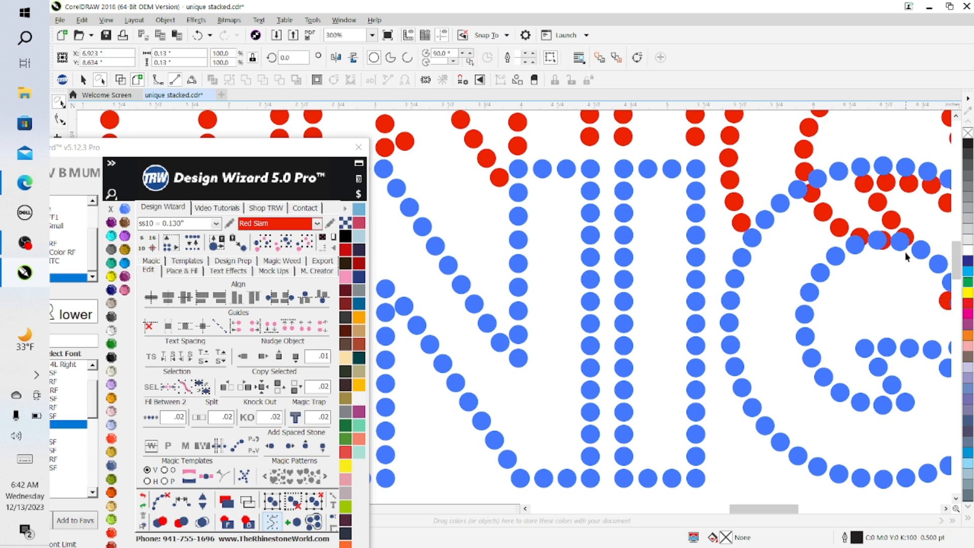
pyautogui.press('Delete')
# Step: Delete the four red stones of the red Q's diagonal tail notch inside the blue Q, from its lower end up
pyautogui.click(908, 237)
pyautogui.press('Delete')
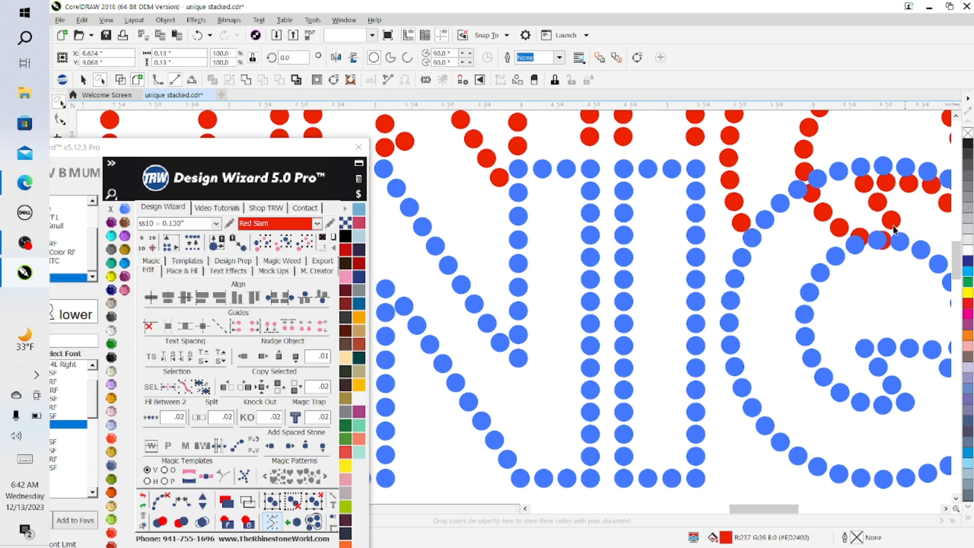
pyautogui.click(892, 220)
pyautogui.press('Delete')
pyautogui.click(878, 202)
pyautogui.press('Delete')
pyautogui.click(866, 182)
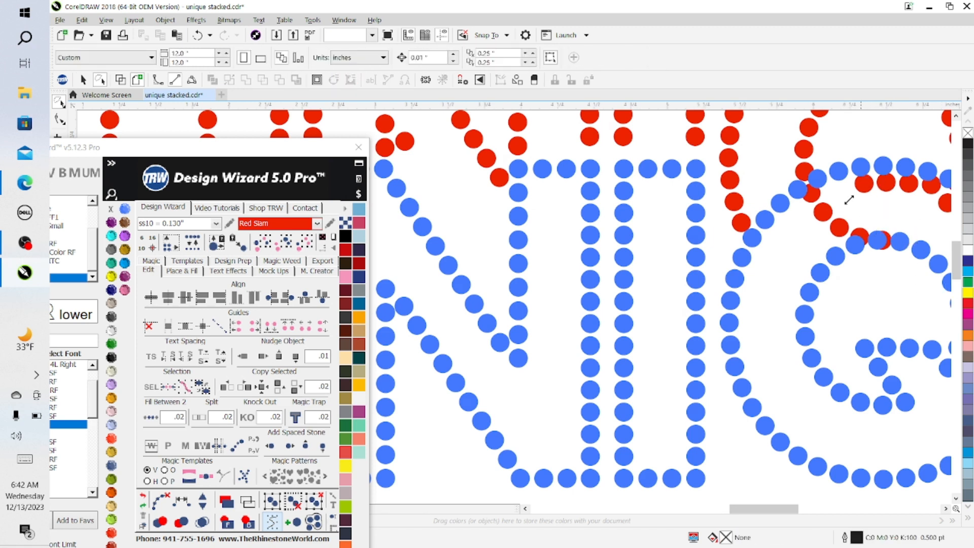
pyautogui.press('Delete')
# Step: Delete the five red stones curving from the blue Q's upper-left outer outline down to the top of its inner outline
pyautogui.click(811, 193)
pyautogui.press('Delete')
pyautogui.click(823, 213)
pyautogui.press('Delete')
pyautogui.click(838, 228)
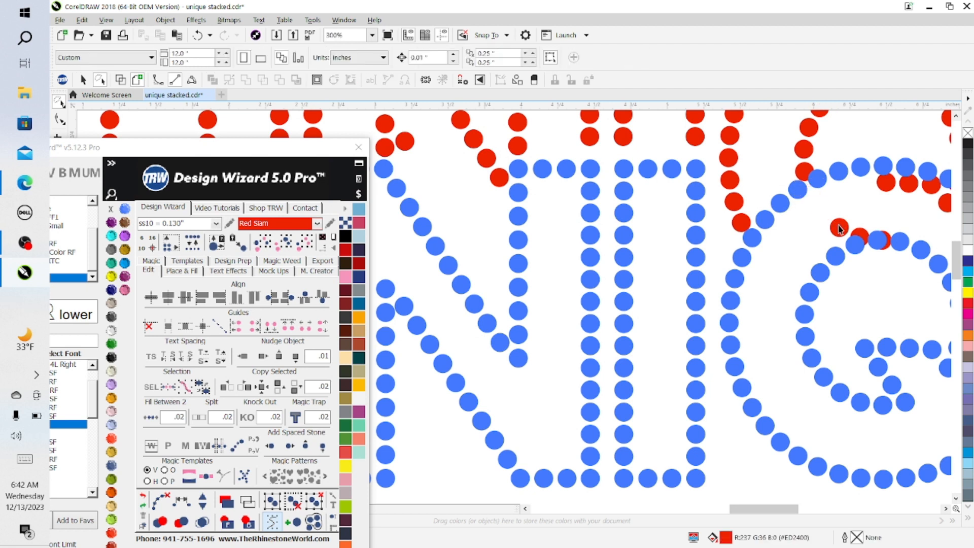
pyautogui.press('Delete')
pyautogui.click(859, 235)
pyautogui.press('Delete')
pyautogui.click(888, 238)
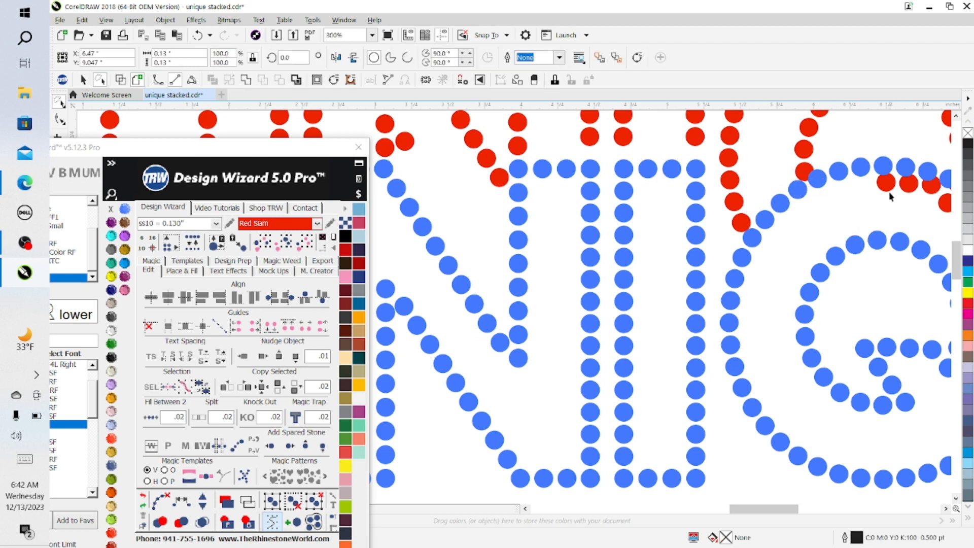
pyautogui.press('Delete')
# Step: Delete the four red stones of the red Q's bar just beneath the top of the blue Q's outer outline
pyautogui.click(886, 183)
pyautogui.press('Delete')
pyautogui.click(908, 183)
pyautogui.press('Delete')
pyautogui.click(930, 185)
pyautogui.press('Delete')
pyautogui.click(945, 202)
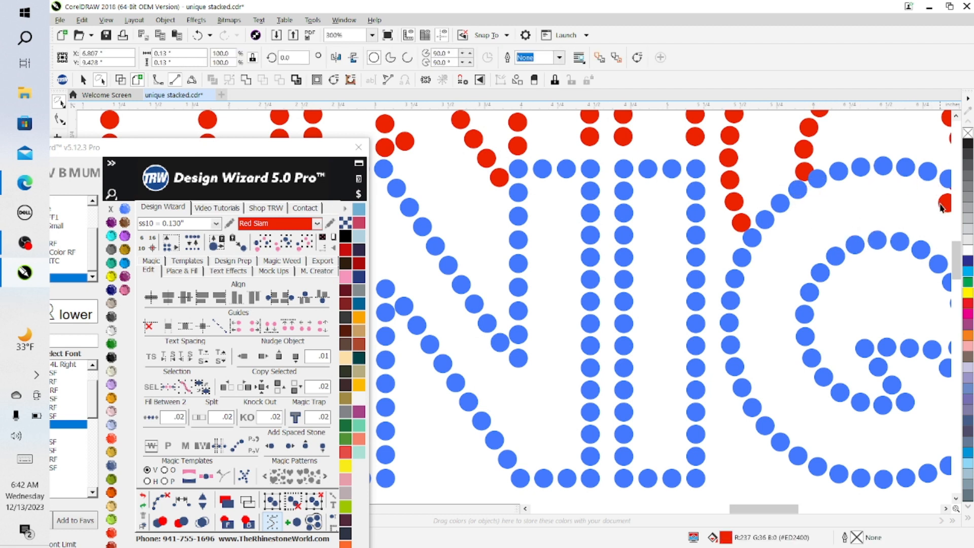
pyautogui.press('Delete')
# Step: Delete the two red stones touching the outside of the blue Q's upper-left curve
pyautogui.click(806, 174)
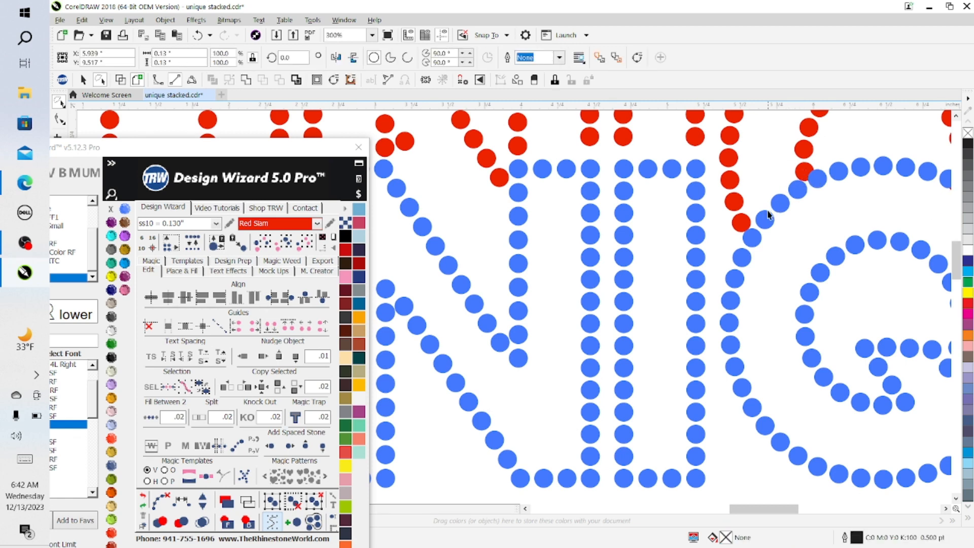
pyautogui.press('Delete')
pyautogui.click(742, 223)
pyautogui.press('Delete')
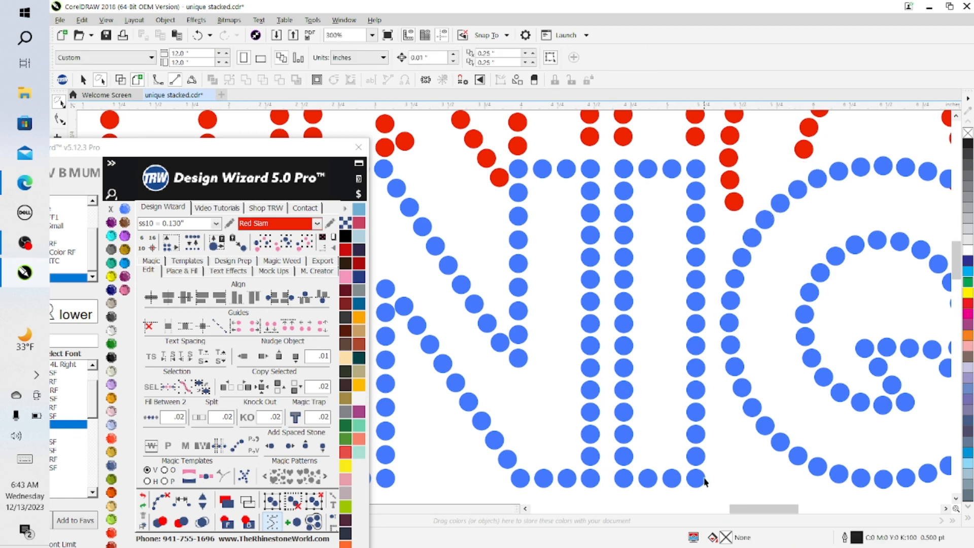
# Step: Delete the two red stones touching the blue Q's upper-right outer curve, keeping the red stone above the lower one
pyautogui.hscroll(10, 706, 482)
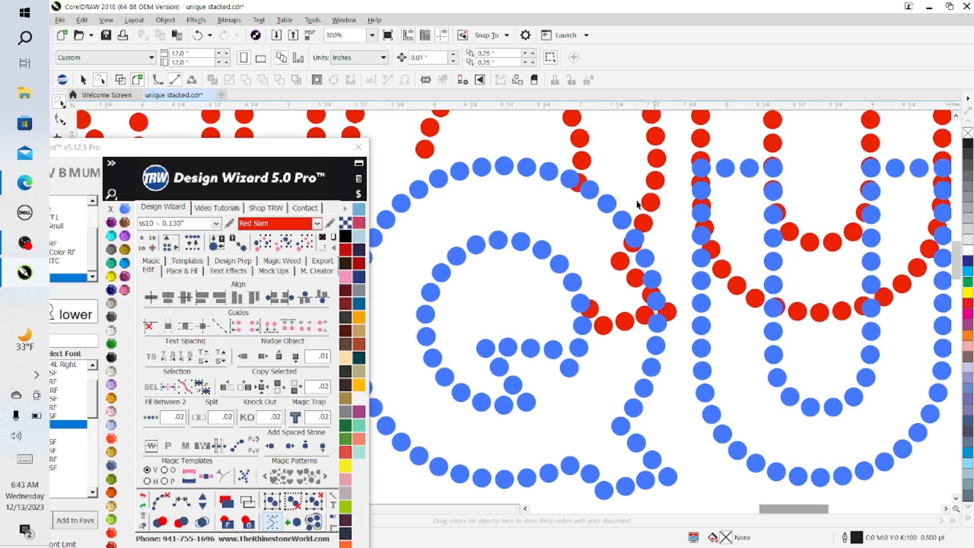
pyautogui.click(584, 182)
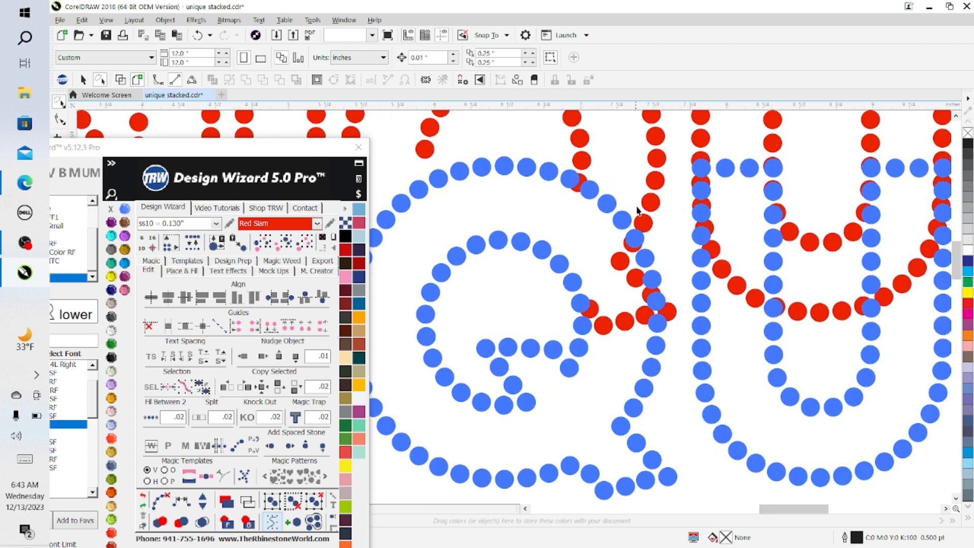
pyautogui.press('Delete')
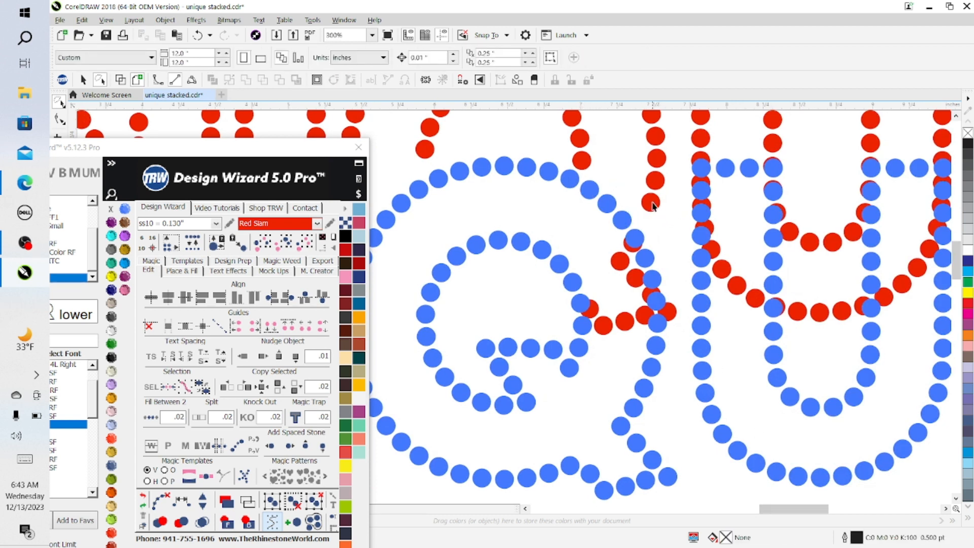
pyautogui.click(198, 38)
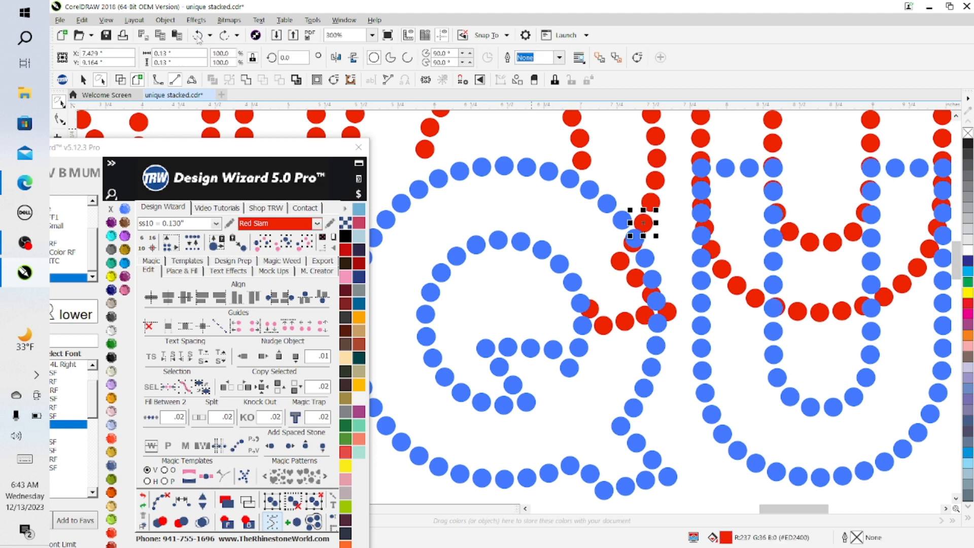
pyautogui.press('Delete')
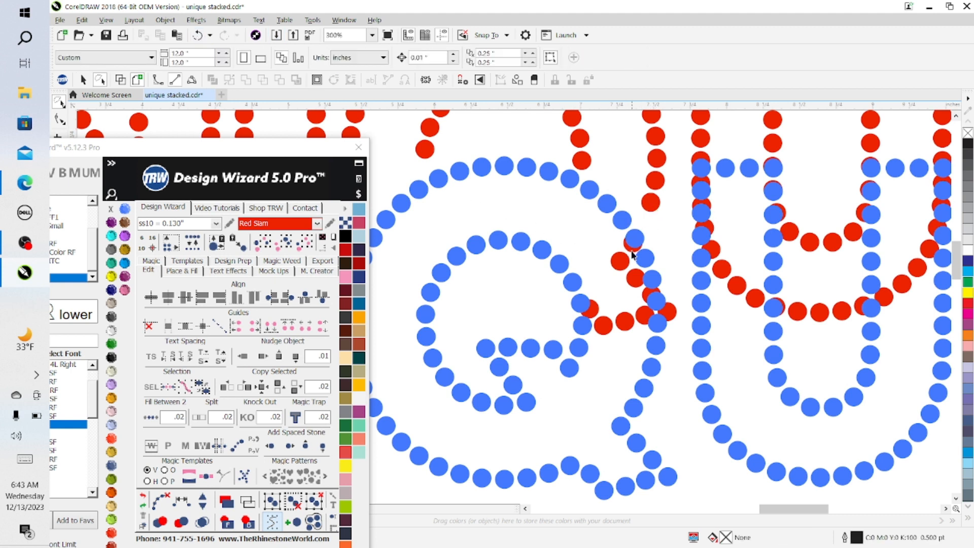
# Step: Delete the three red stones at the start of the red Q's tail, by the blue Q's right outer curve
pyautogui.click(631, 250)
pyautogui.press('Delete')
pyautogui.click(620, 262)
pyautogui.press('Delete')
pyautogui.click(635, 279)
pyautogui.press('Delete')
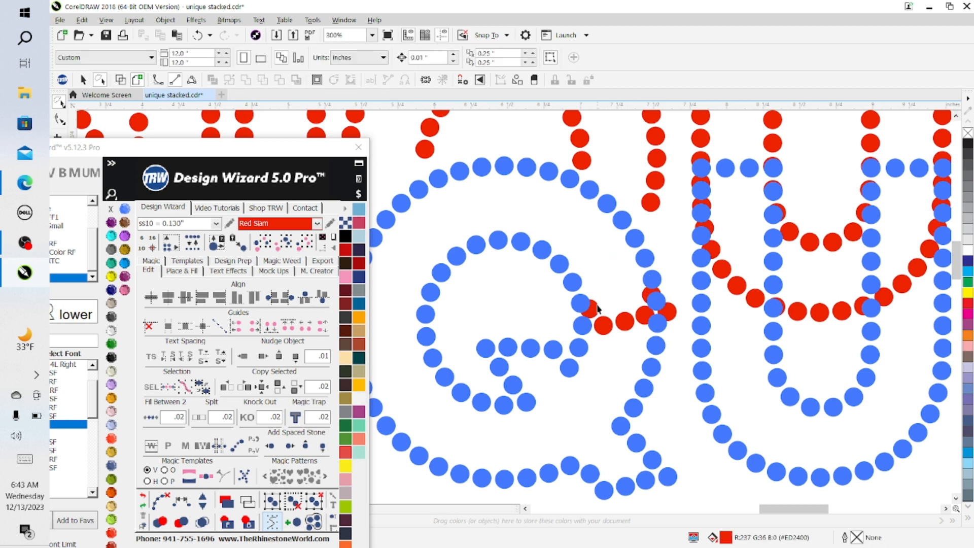
# Step: Delete the six remaining red stones of the red Q's tail, from the blue Q's inner outline to its right outer edge
pyautogui.click(595, 307)
pyautogui.press('Delete')
pyautogui.click(603, 324)
pyautogui.press('Delete')
pyautogui.click(624, 321)
pyautogui.press('Delete')
pyautogui.click(648, 294)
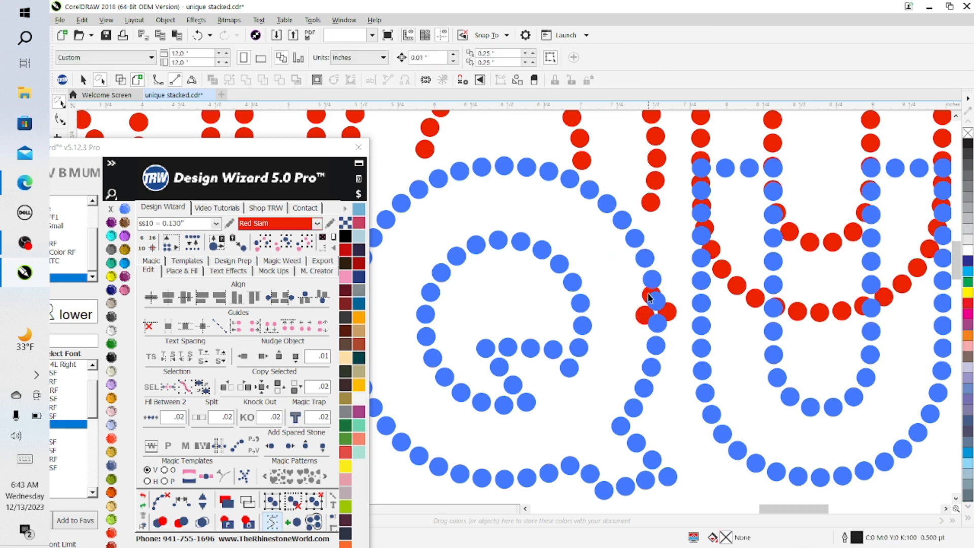
pyautogui.press('Delete')
pyautogui.click(645, 294)
pyautogui.press('Delete')
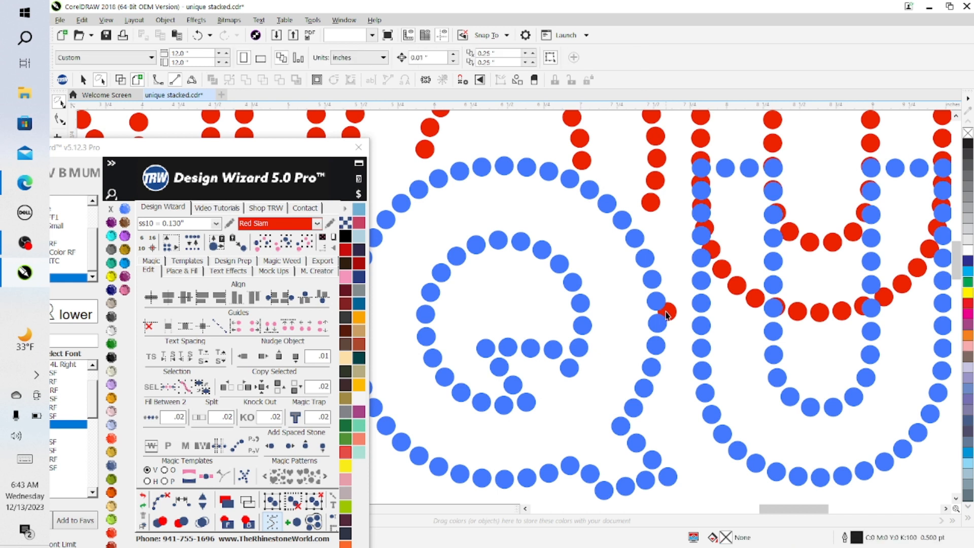
pyautogui.click(665, 312)
pyautogui.press('Delete')
# Step: Delete the four red stones behind the second blue U's left outer column, from its top row down
pyautogui.click(708, 158)
pyautogui.press('Delete')
pyautogui.click(708, 180)
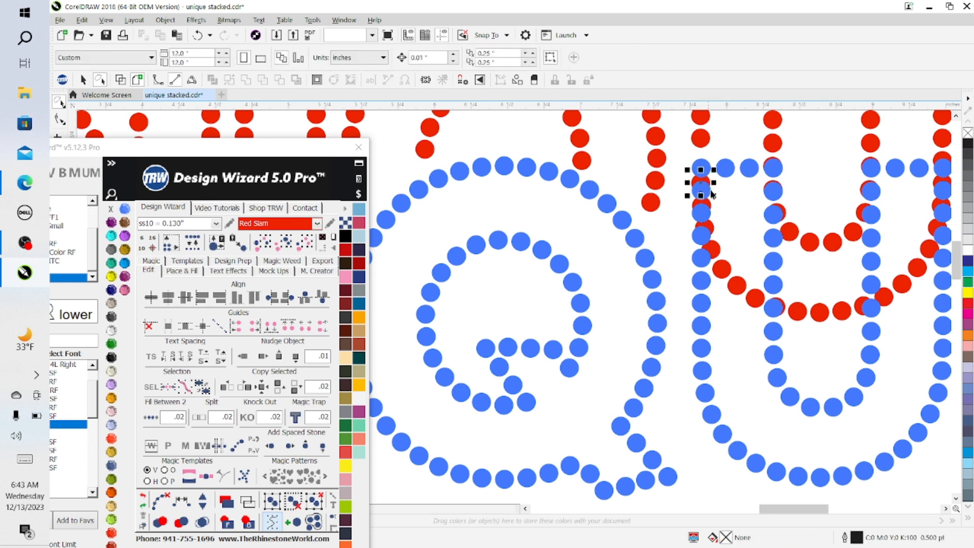
pyautogui.press('Delete')
pyautogui.click(708, 203)
pyautogui.press('Delete')
pyautogui.click(710, 224)
pyautogui.press('Delete')
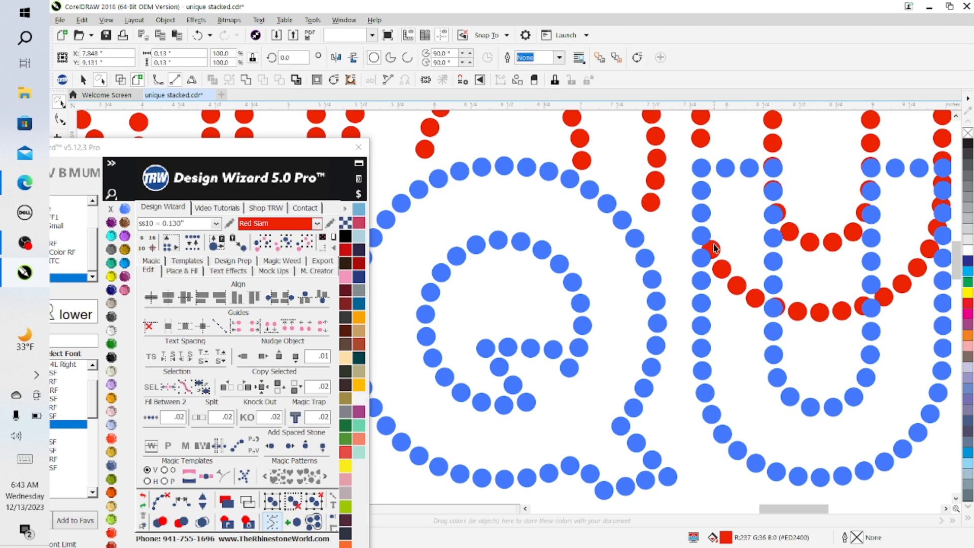
# Step: Delete the four red stones of the red U's lower-left outer curve between the blue U's left outer and inner columns
pyautogui.click(713, 245)
pyautogui.press('Delete')
pyautogui.press('Delete')
pyautogui.click(738, 284)
pyautogui.press('Delete')
pyautogui.click(756, 298)
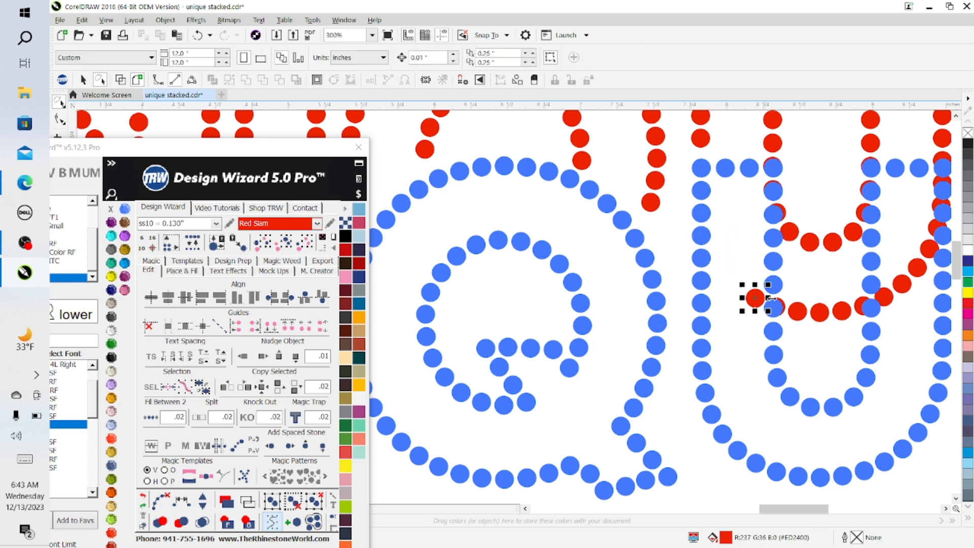
pyautogui.press('Delete')
# Step: Delete the five red stones along the bottom of the red U's outer curve, from the blue U's left to right inner column
pyautogui.click(795, 309)
pyautogui.press('Delete')
pyautogui.click(818, 311)
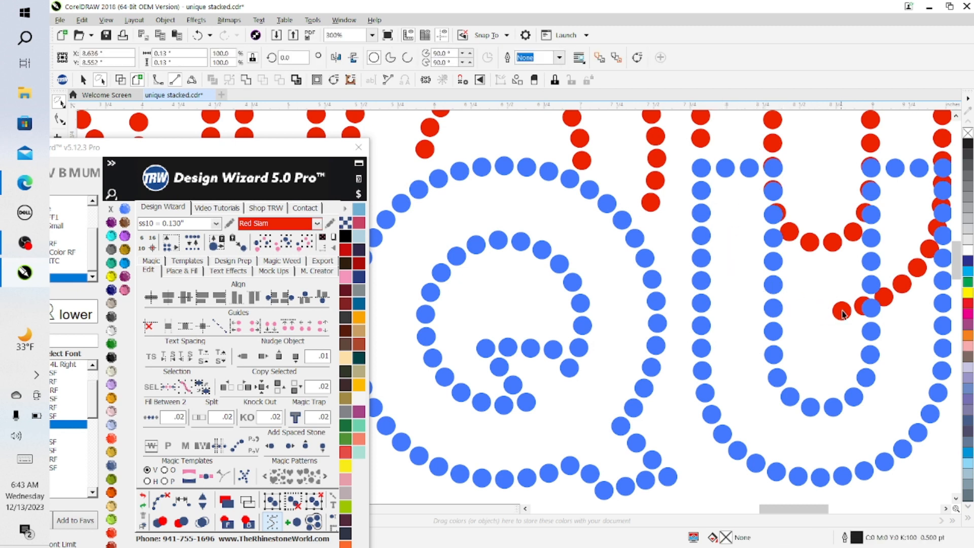
pyautogui.press('Delete')
pyautogui.click(842, 311)
pyautogui.press('Delete')
pyautogui.click(864, 305)
pyautogui.press('Delete')
# Step: Delete the five red stones of the red U's lower-right outer curve, rising toward the blue U's right outer column
pyautogui.click(884, 297)
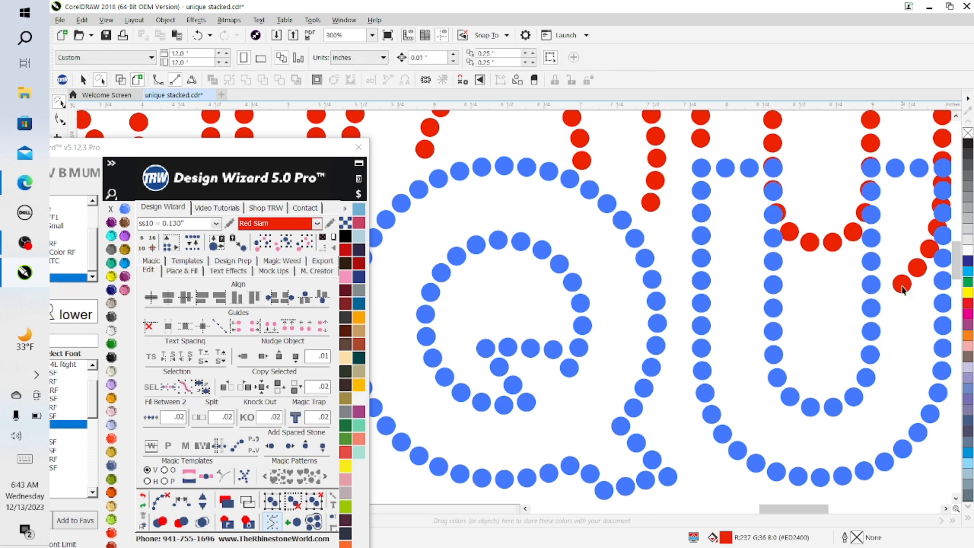
pyautogui.press('Delete')
pyautogui.click(917, 269)
pyautogui.press('Delete')
pyautogui.click(929, 248)
pyautogui.press('Delete')
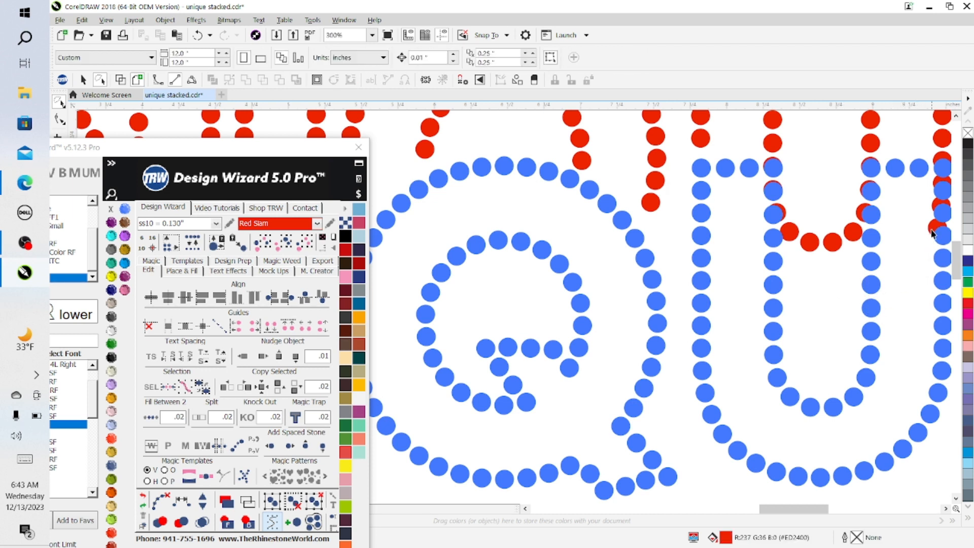
pyautogui.click(935, 223)
pyautogui.press('Delete')
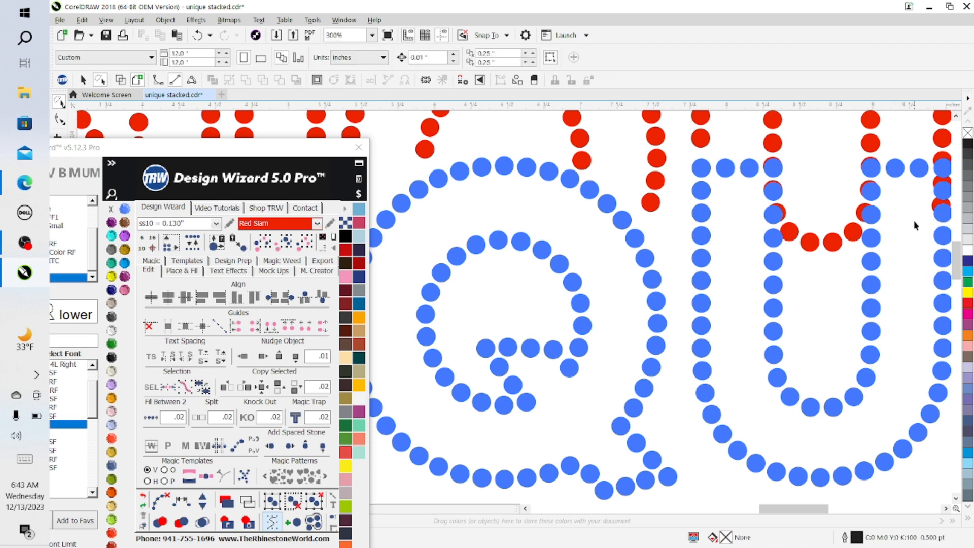
# Step: Delete the six red stones of the red U's inner bottom curve between the blue U's inner columns
pyautogui.click(785, 214)
pyautogui.press('Delete')
pyautogui.click(790, 230)
pyautogui.press('Delete')
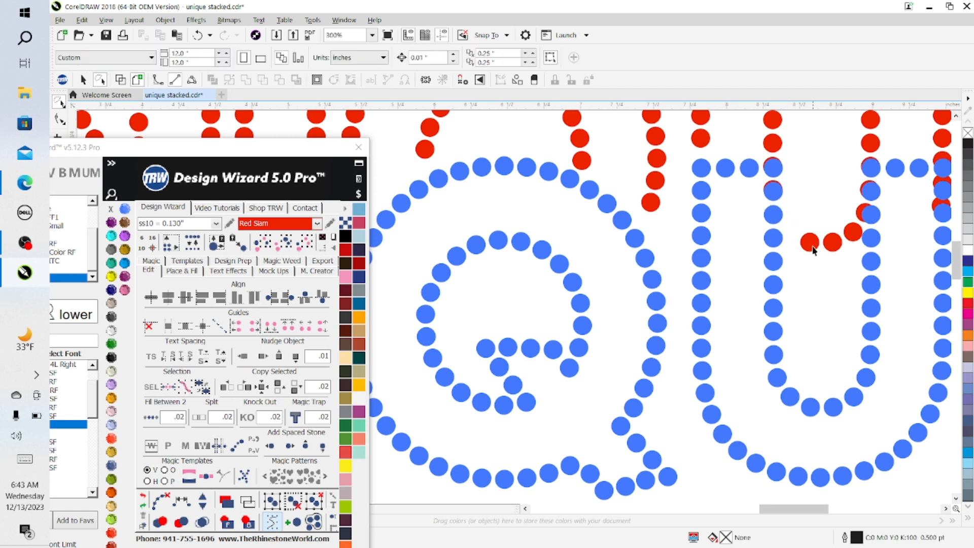
pyautogui.click(811, 245)
pyautogui.press('Delete')
pyautogui.press('Delete')
pyautogui.click(853, 231)
pyautogui.press('Delete')
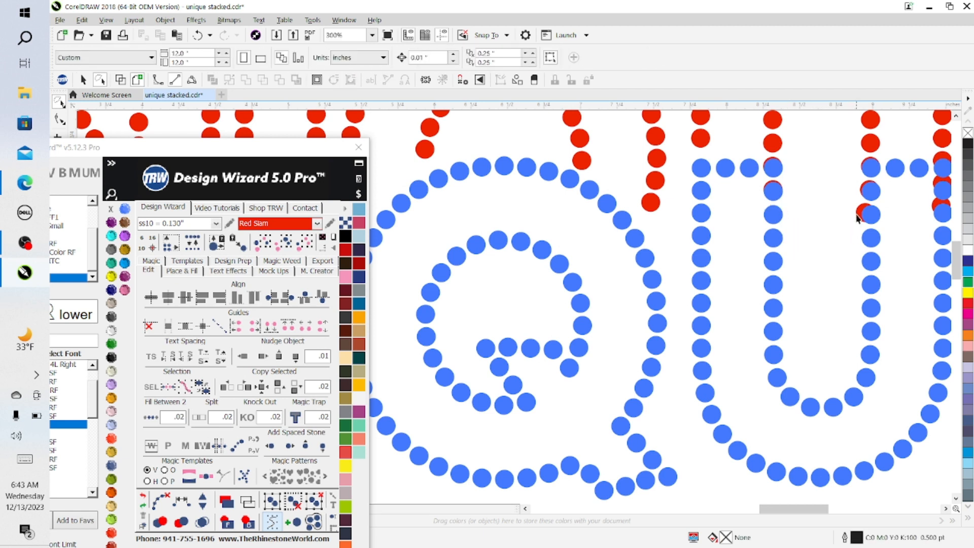
pyautogui.click(857, 217)
pyautogui.press('Delete')
# Step: Send the top two blue stones of each of the blue U's inner columns behind the overlapping red stones
pyautogui.click(779, 169)
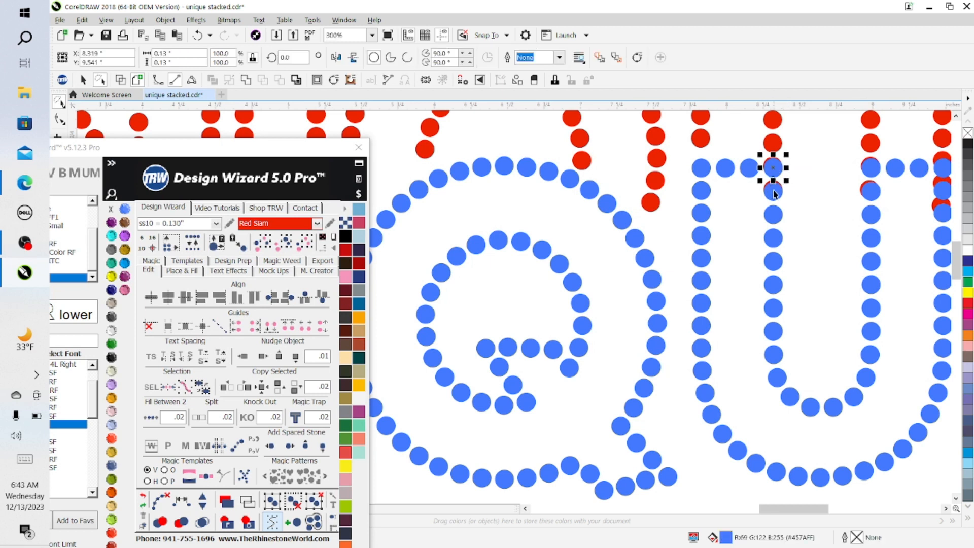
pyautogui.keyDown('shift'); pyautogui.click(869, 189); pyautogui.keyUp('shift')
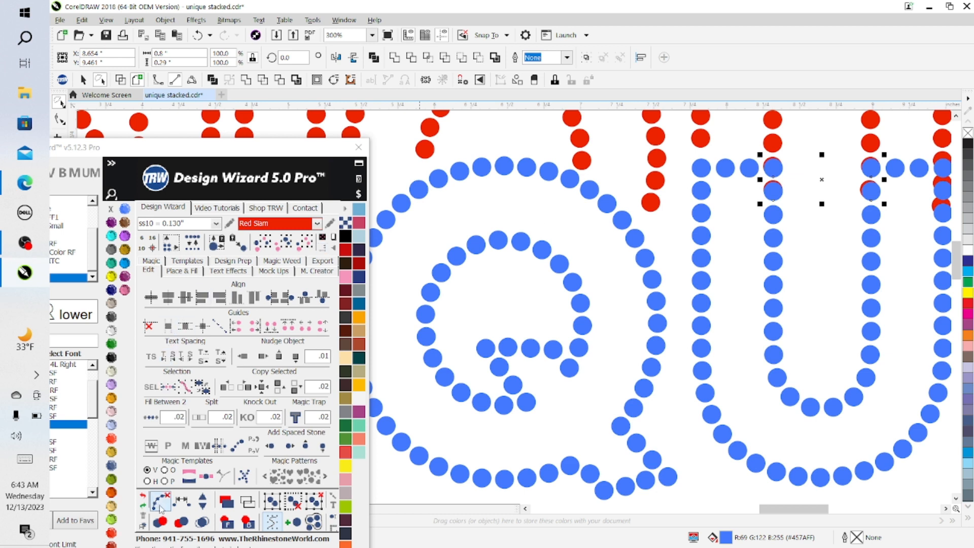
pyautogui.click(247, 523)
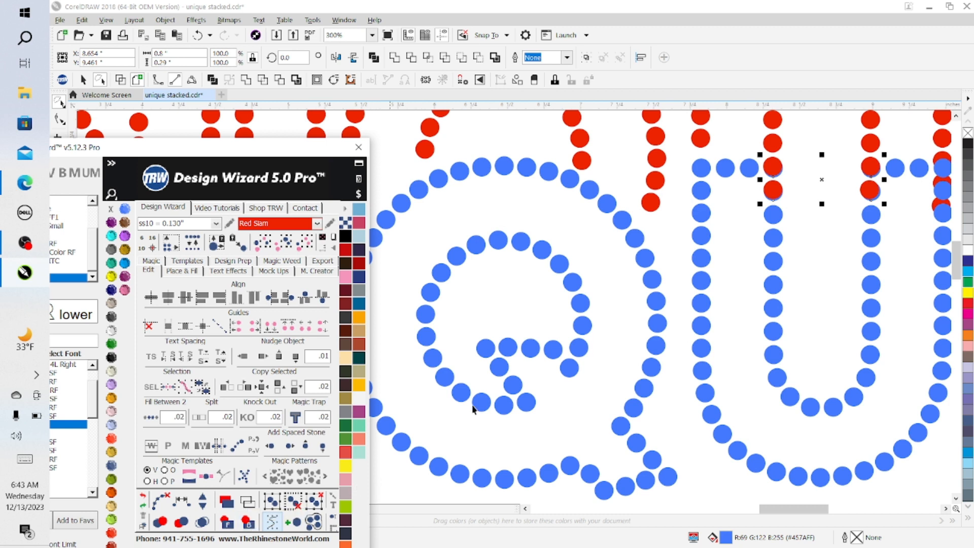
# Step: Delete the four red stones covering the top two stones of the blue U's left and right inner columns
pyautogui.click(781, 171)
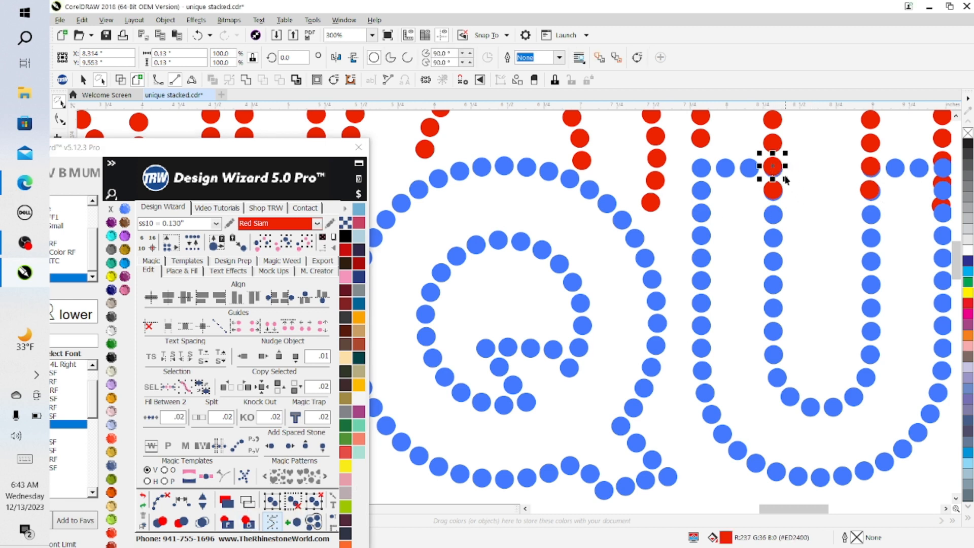
pyautogui.press('Delete')
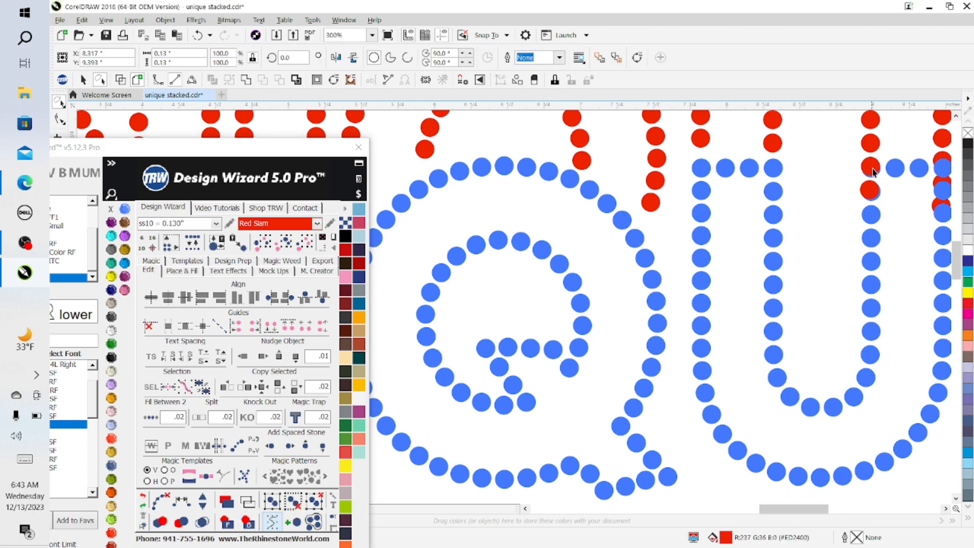
pyautogui.click(872, 179)
pyautogui.press('Delete')
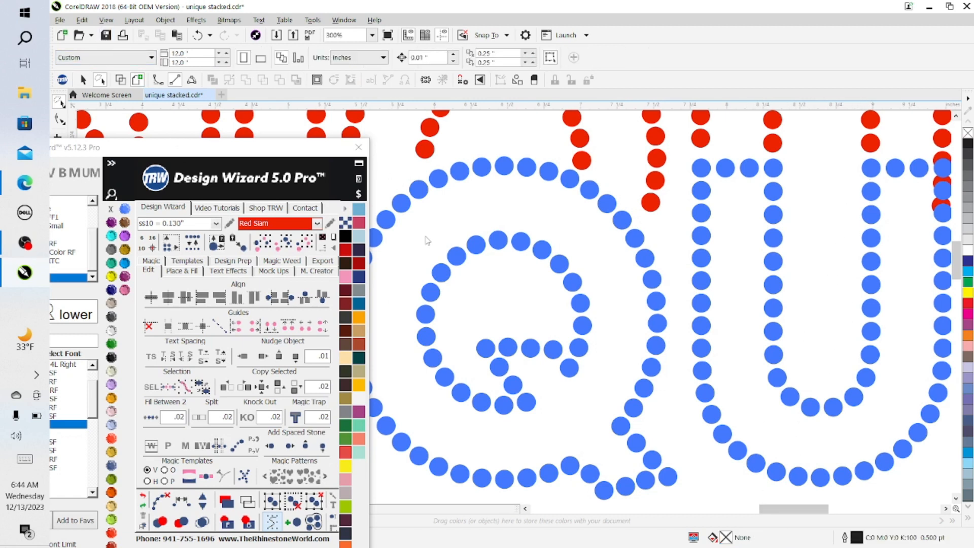
# Step: Move the Design Wizard window clear of the blue Q and the letters beside it
pyautogui.moveTo(247, 156); pyautogui.dragTo(205, 322)
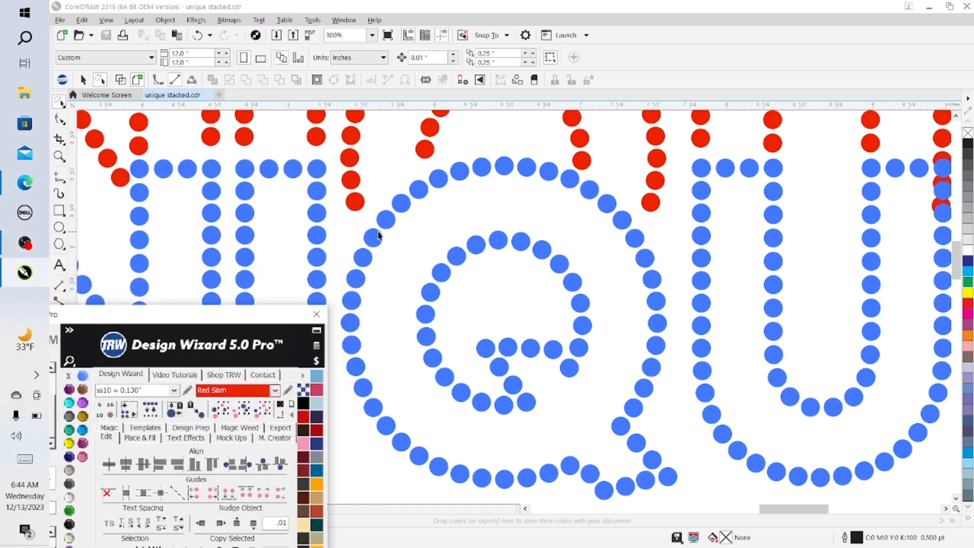
pyautogui.scroll(-4, 482, 241)
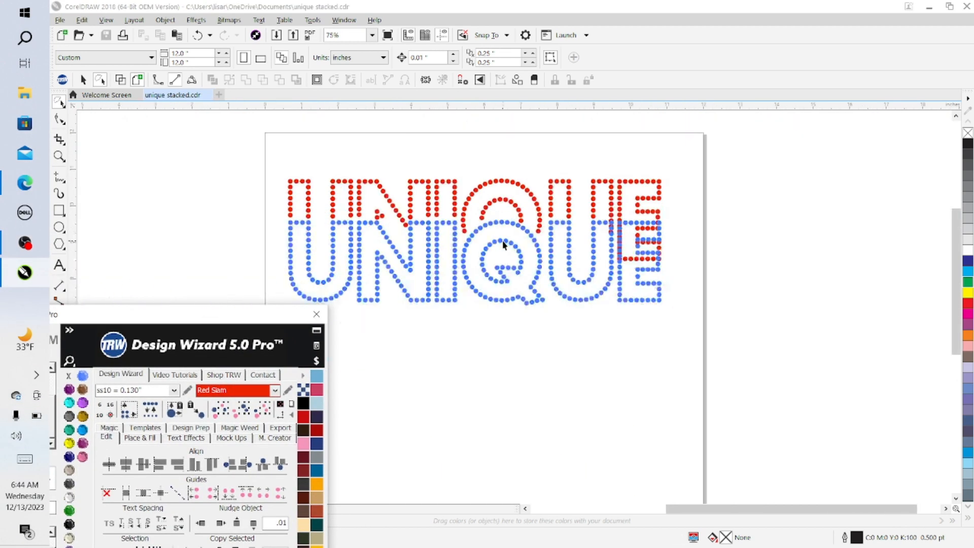
pyautogui.scroll(2, 503, 244)
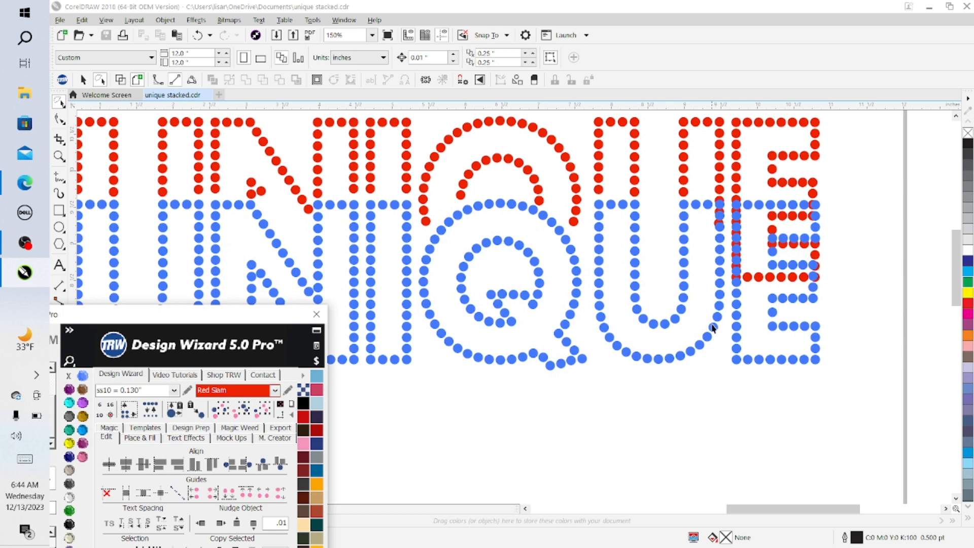
# Step: Delete the top two red stones overlapping the second blue U's right outer column, plus that column's second blue stone
pyautogui.scroll(1, 713, 329)
pyautogui.moveTo(818, 511); pyautogui.dragTo(825, 511)
pyautogui.moveTo(957, 278); pyautogui.dragTo(957, 263)
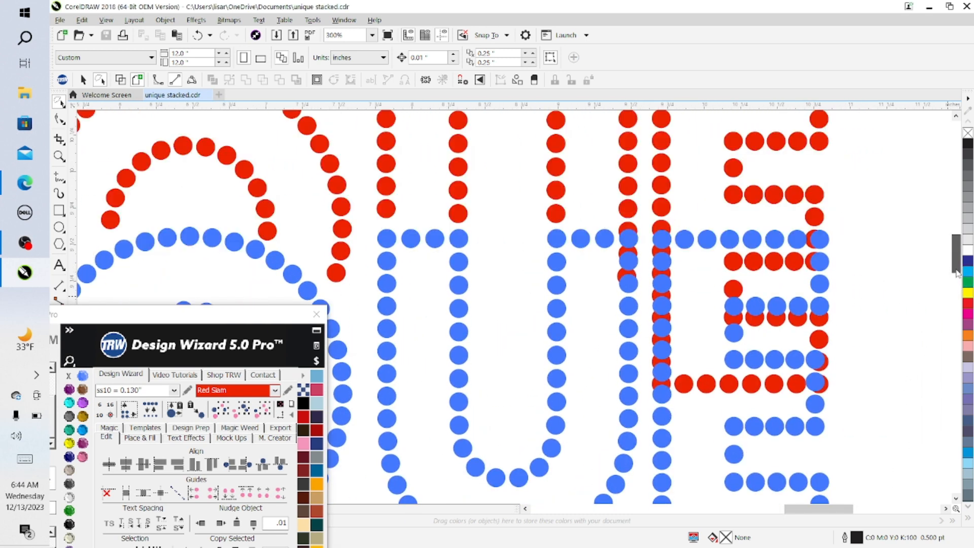
pyautogui.click(631, 229)
pyautogui.press('Delete')
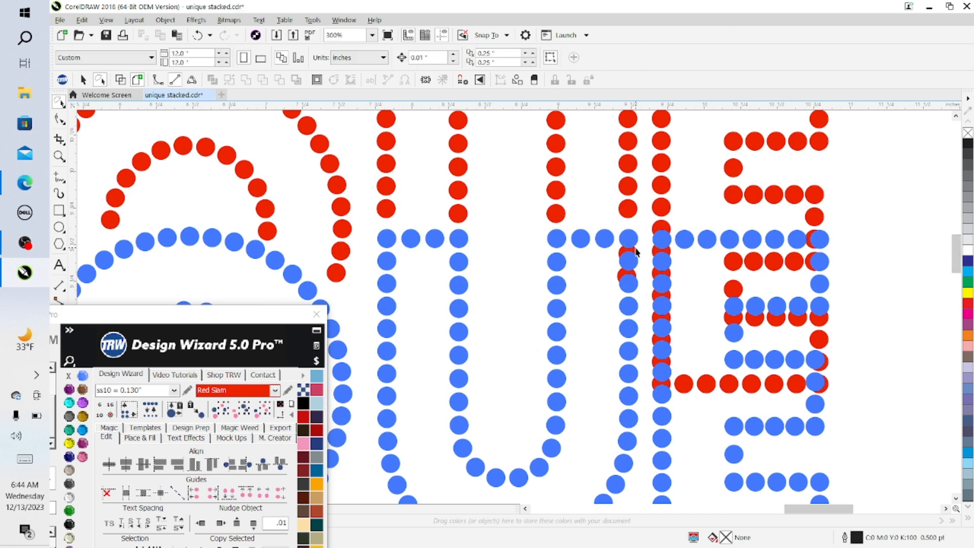
pyautogui.click(634, 253)
pyautogui.press('Delete')
pyautogui.click(632, 251)
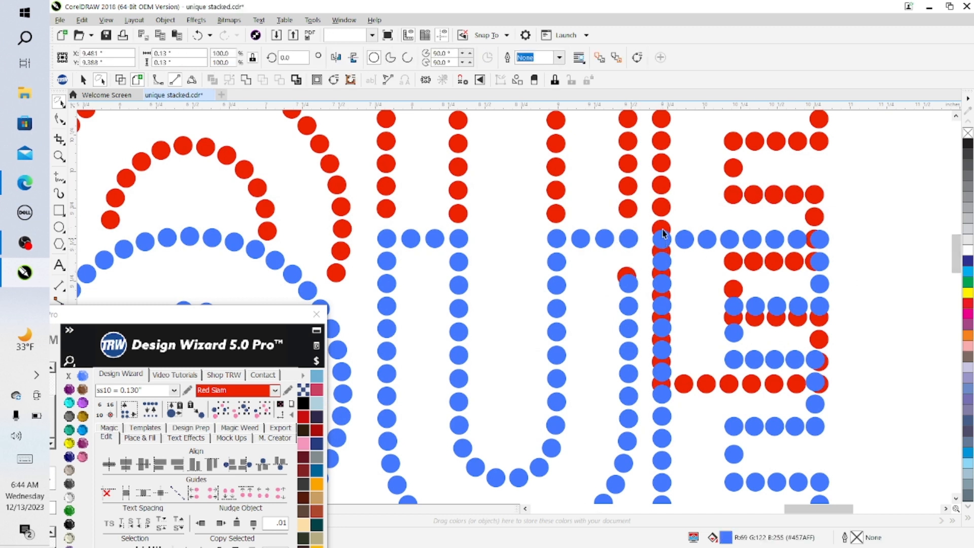
pyautogui.press('Delete')
# Step: Delete the two red stones around the blue E's top-left corner stone and the last red stone on the blue U's right outer column
pyautogui.click(663, 230)
pyautogui.press('Delete')
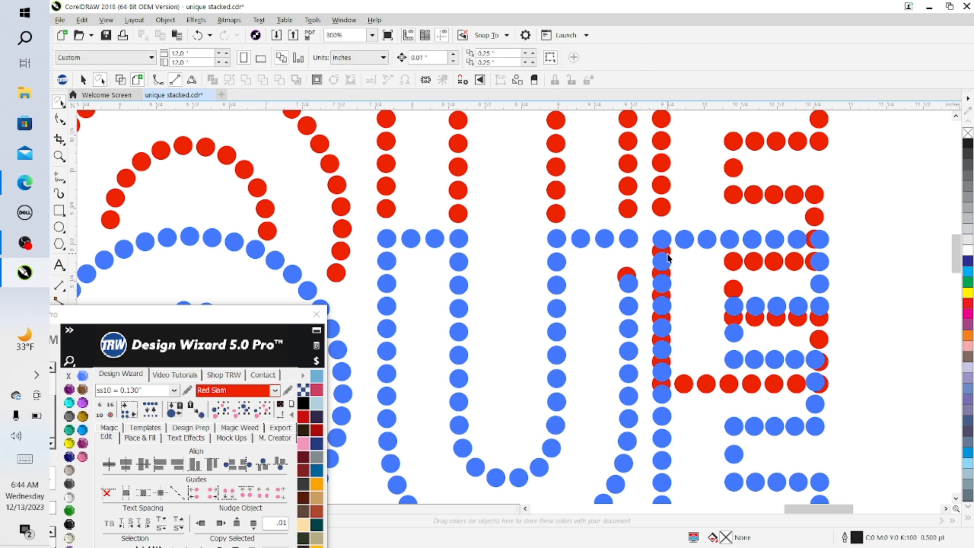
pyautogui.click(663, 251)
pyautogui.press('Delete')
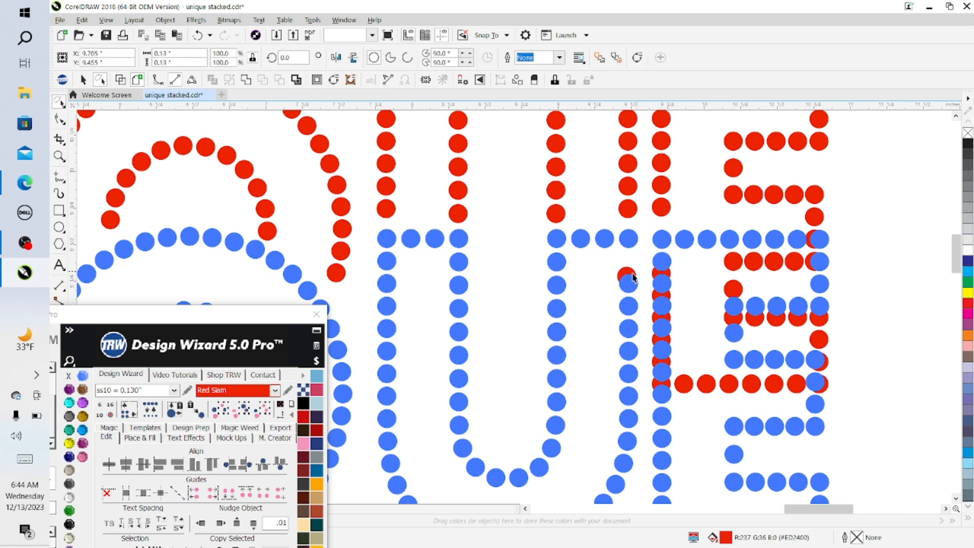
pyautogui.click(631, 274)
pyautogui.press('Delete')
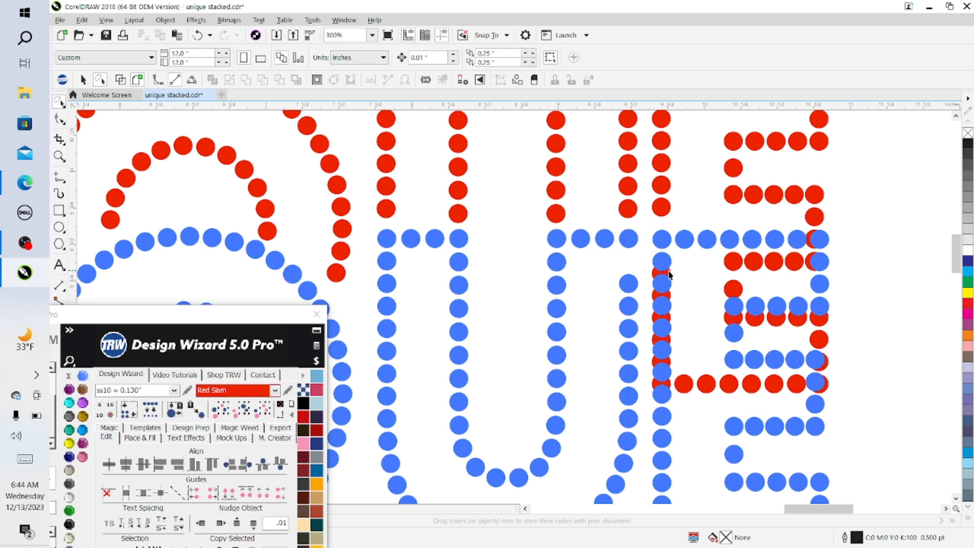
# Step: Delete the remaining six red stones overlapping the blue E's left column, down to the red E's lower-left corner
pyautogui.click(670, 276)
pyautogui.press('Delete')
pyautogui.click(669, 297)
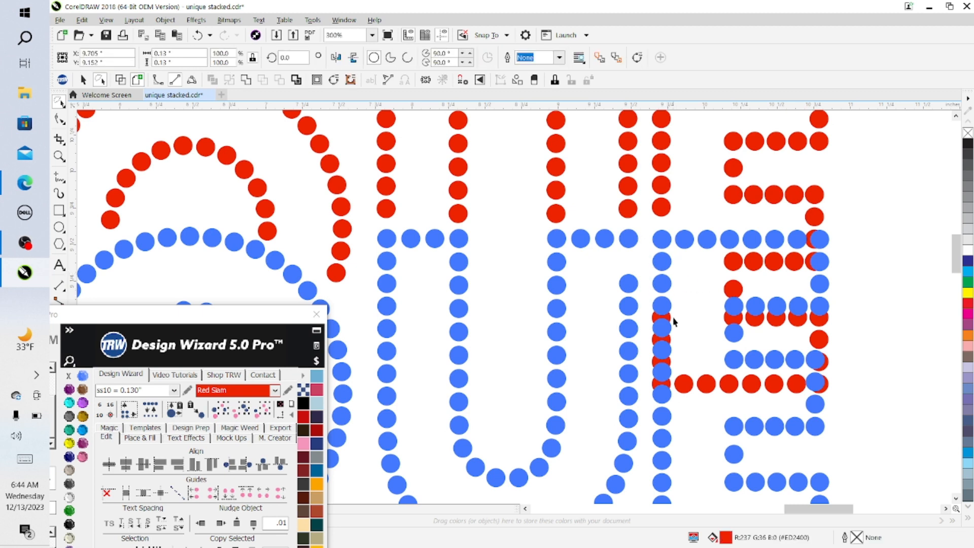
pyautogui.press('Delete')
pyautogui.click(669, 318)
pyautogui.press('Delete')
pyautogui.click(670, 340)
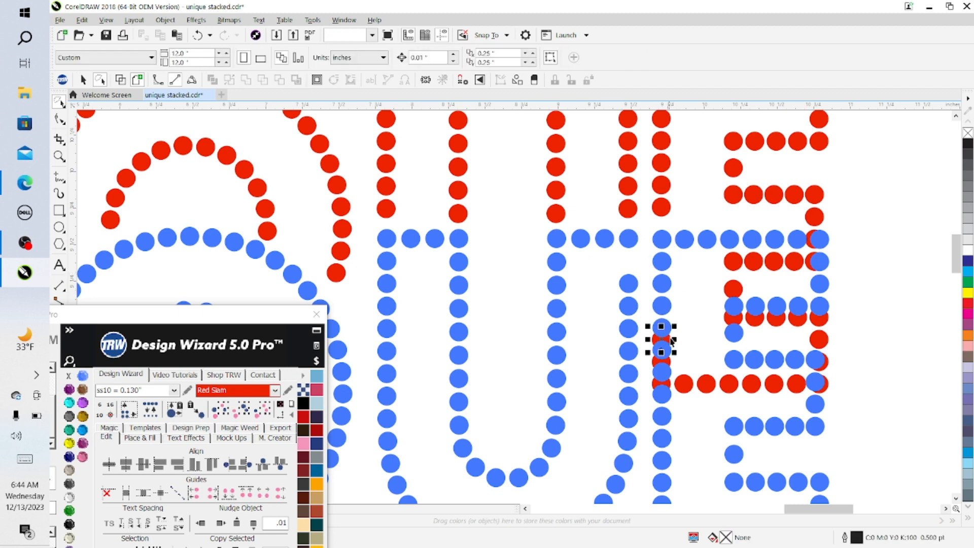
pyautogui.press('Delete')
pyautogui.press('Delete')
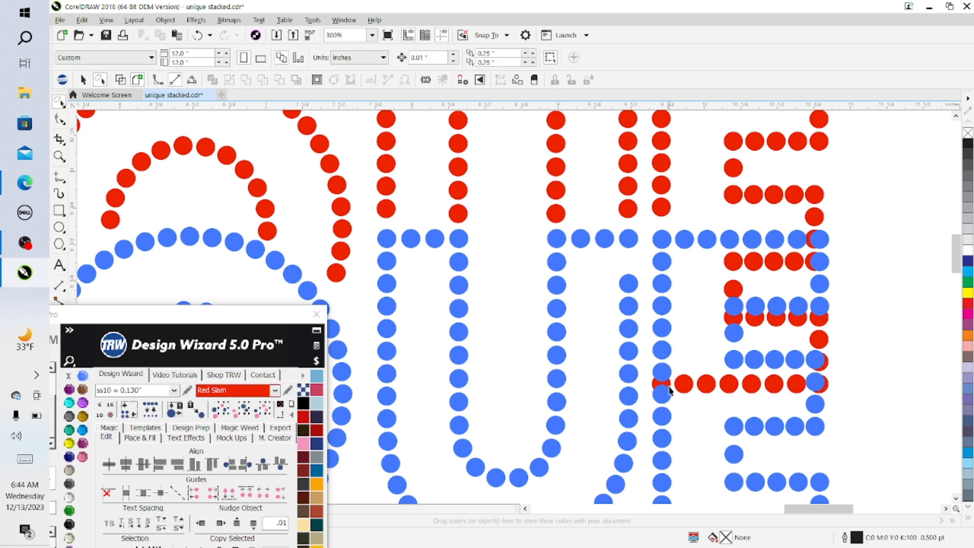
pyautogui.click(670, 386)
pyautogui.press('Delete')
# Step: Delete the six red stones along the red E's bottom row, between its lower-left corner and the blue E's right edge
pyautogui.click(680, 384)
pyautogui.press('Delete')
pyautogui.click(702, 383)
pyautogui.press('Delete')
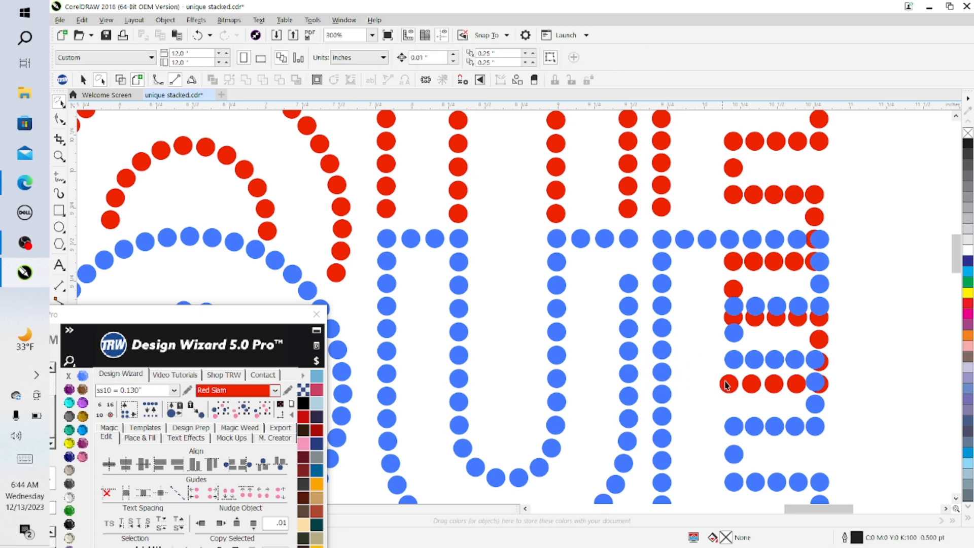
pyautogui.click(731, 385)
pyautogui.press('Delete')
pyautogui.click(751, 384)
pyautogui.press('Delete')
pyautogui.click(774, 384)
pyautogui.press('Delete')
pyautogui.click(797, 385)
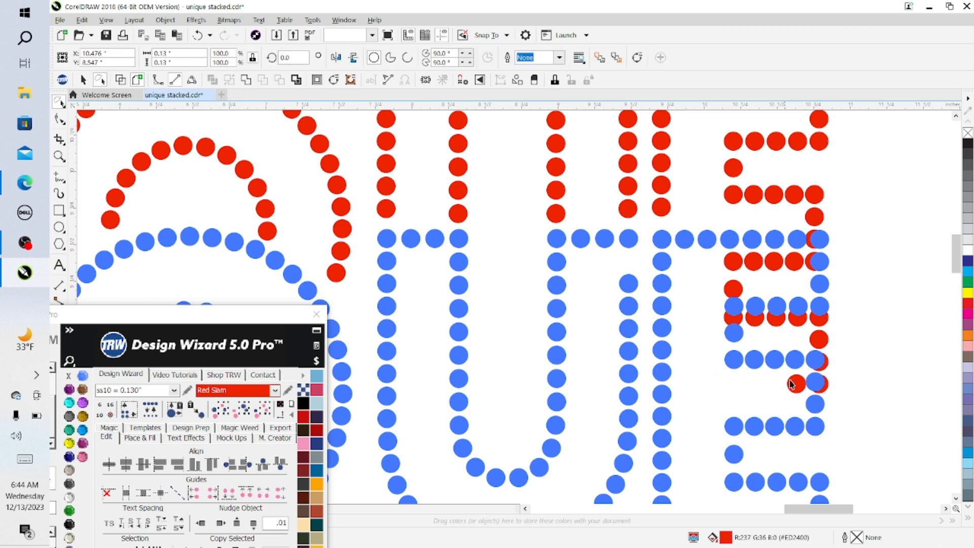
# Step: Delete the stray red stones along the red E's lower arm and outer edge, below the blue E's upper arm
pyautogui.press('Delete')
pyautogui.press('Delete')
pyautogui.click(829, 387)
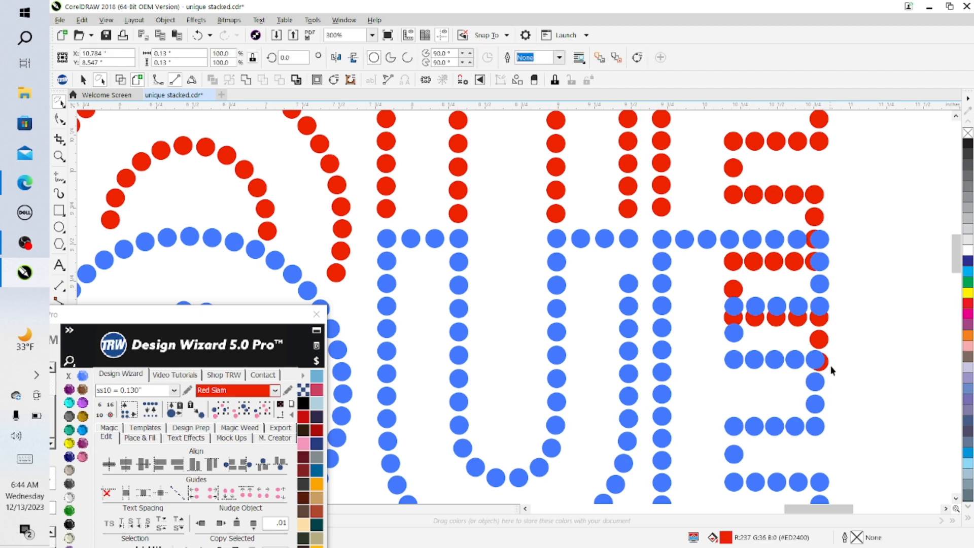
pyautogui.press('Delete')
pyautogui.click(827, 362)
pyautogui.press('Delete')
pyautogui.click(825, 342)
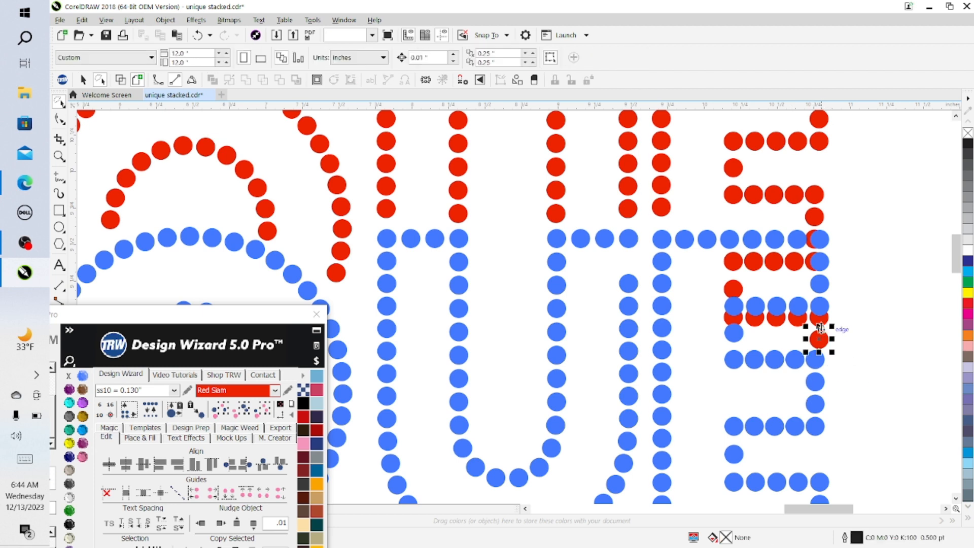
pyautogui.press('Delete')
# Step: Delete the row of five red stones overlapping the upper arm of the blue E
pyautogui.click(823, 323)
pyautogui.press('Delete')
pyautogui.click(791, 321)
pyautogui.press('Delete')
pyautogui.click(782, 321)
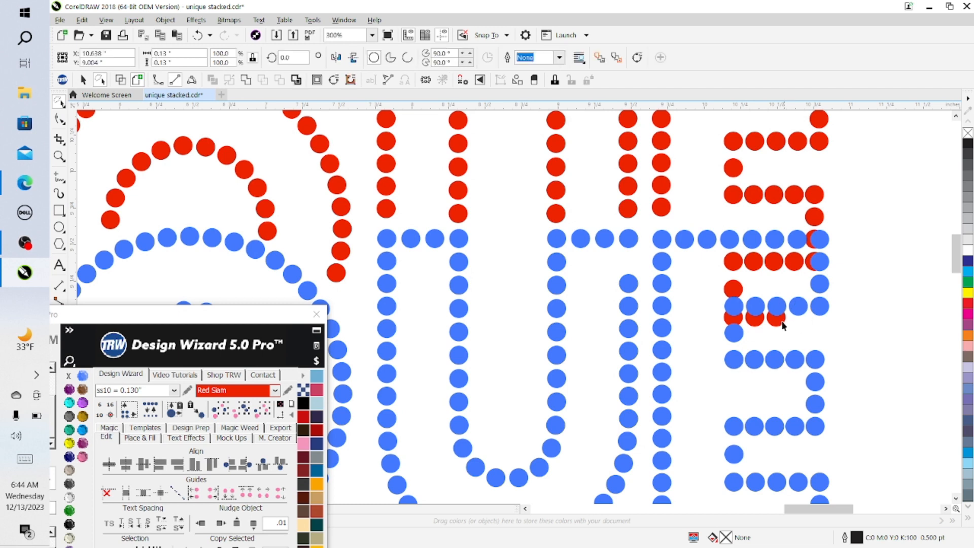
pyautogui.press('Delete')
pyautogui.click(755, 324)
pyautogui.press('Delete')
pyautogui.click(736, 323)
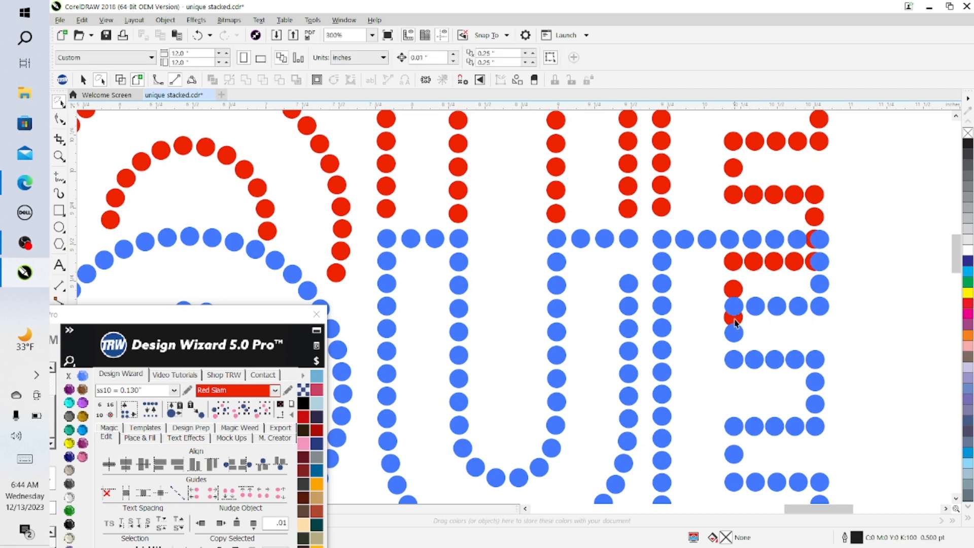
pyautogui.press('Delete')
# Step: Delete the row of five red stones just under the blue E's top bar and the single red stone beneath it
pyautogui.click(740, 269)
pyautogui.press('Delete')
pyautogui.click(737, 264)
pyautogui.press('Delete')
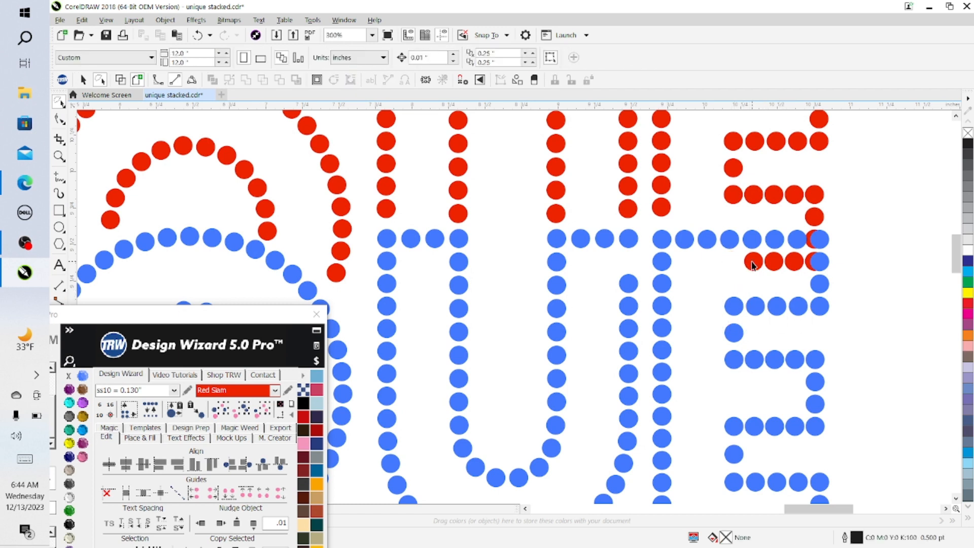
pyautogui.click(754, 263)
pyautogui.press('Delete')
pyautogui.click(772, 264)
pyautogui.press('Delete')
pyautogui.click(796, 264)
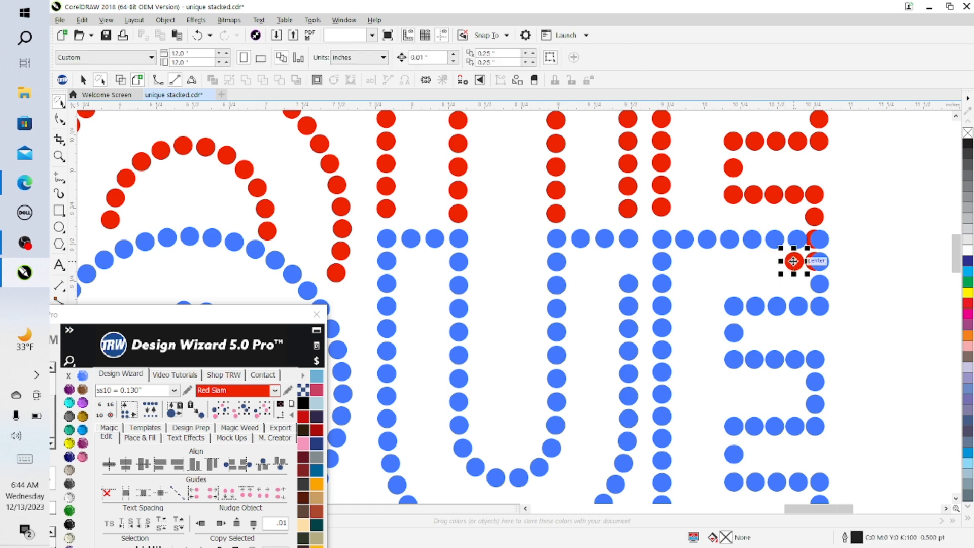
pyautogui.press('Delete')
pyautogui.click(810, 261)
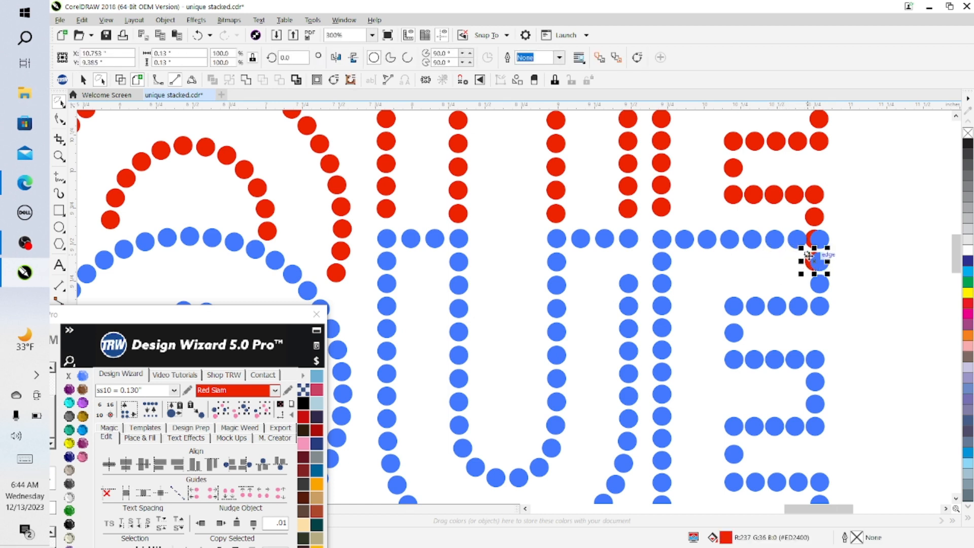
pyautogui.press('Delete')
# Step: Delete the last red stone overlapping the outer end of the blue E's top bar and save the file
pyautogui.click(809, 246)
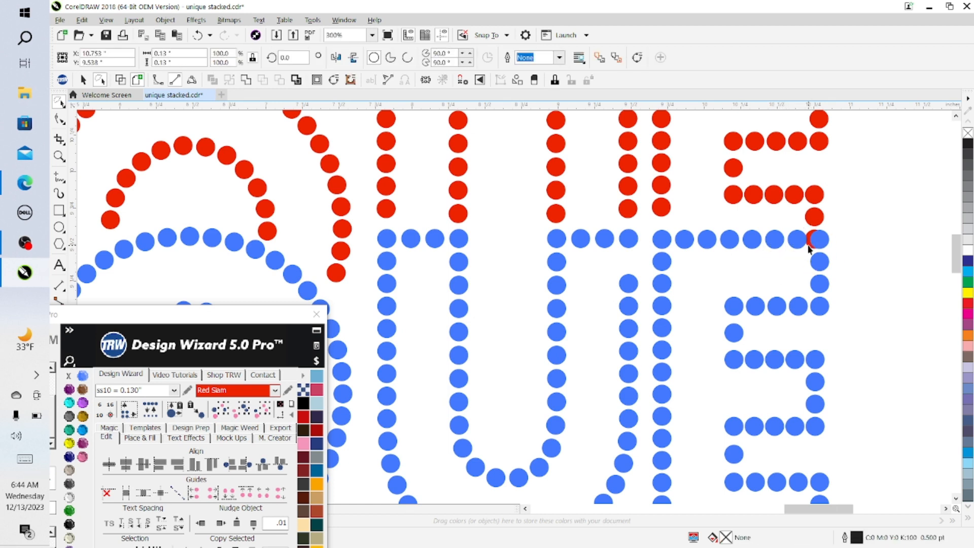
pyautogui.press('Delete')
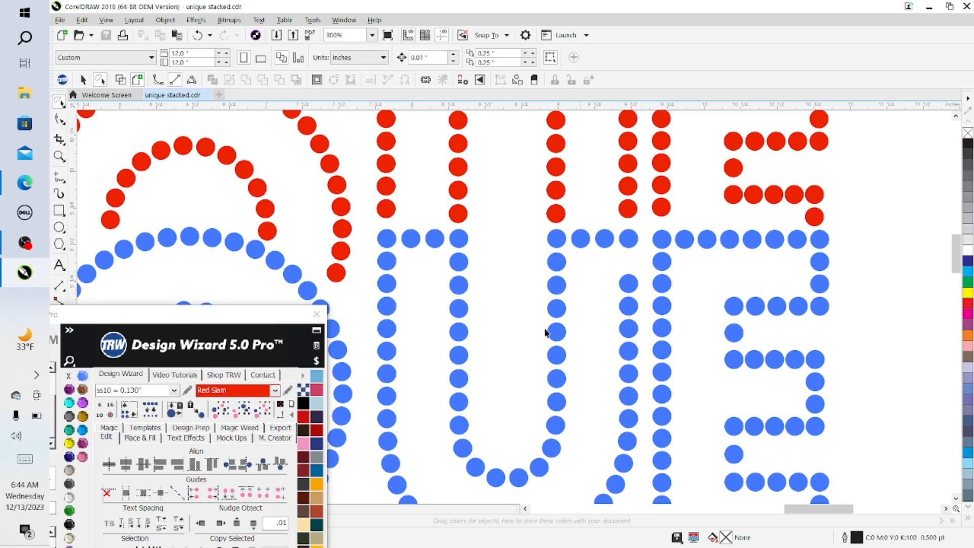
pyautogui.hotkey('ctrl', 's')
# Step: Select the whole pink UNIQUE below the page and move it onto the page beneath the blue UNIQUE
pyautogui.scroll(-2, 614, 256)
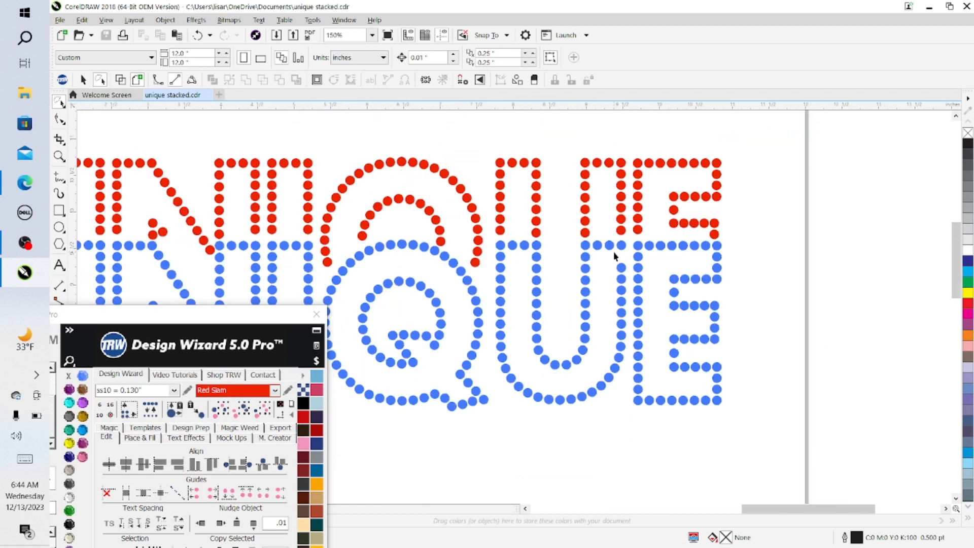
pyautogui.scroll(-1, 614, 256)
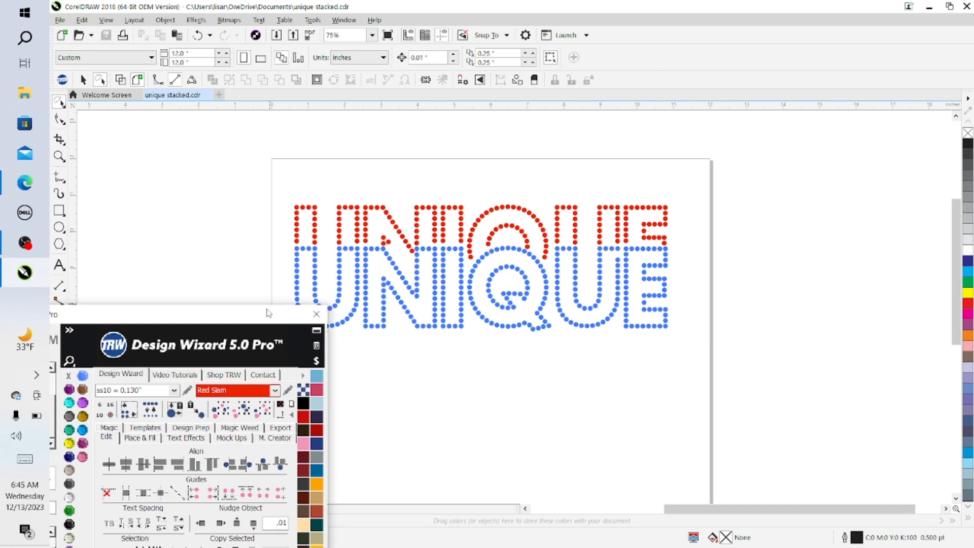
pyautogui.moveTo(267, 310); pyautogui.dragTo(132, 304)
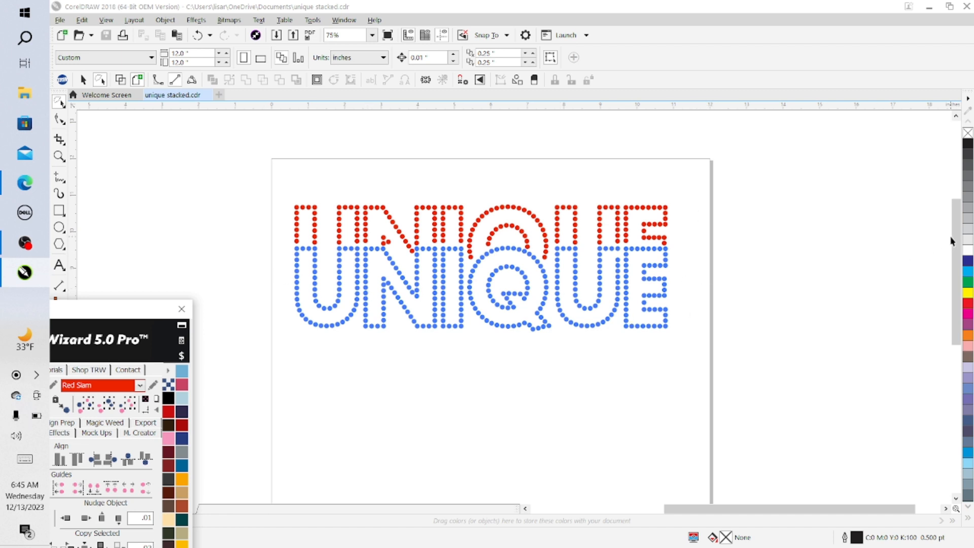
pyautogui.moveTo(952, 242); pyautogui.dragTo(940, 376)
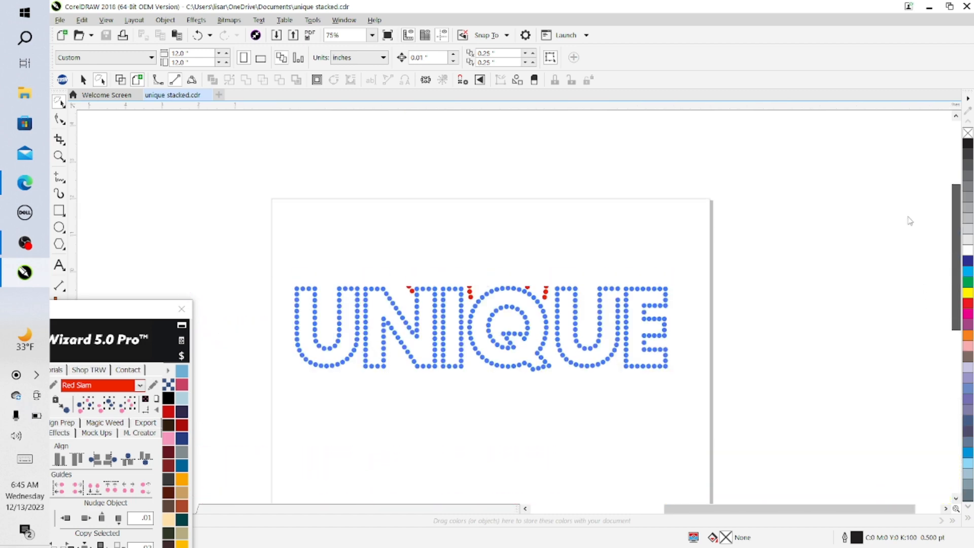
pyautogui.scroll(-3, 906, 274)
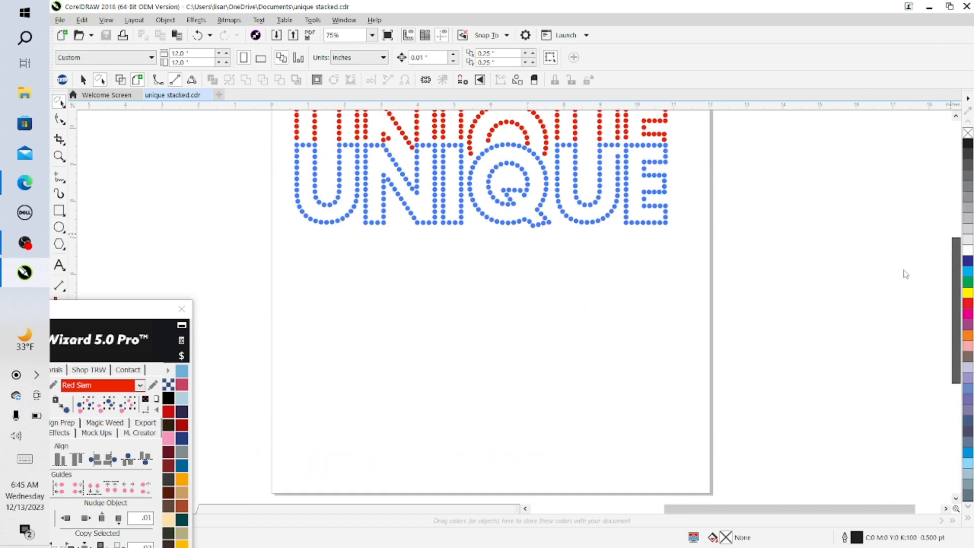
pyautogui.scroll(-6, 903, 350)
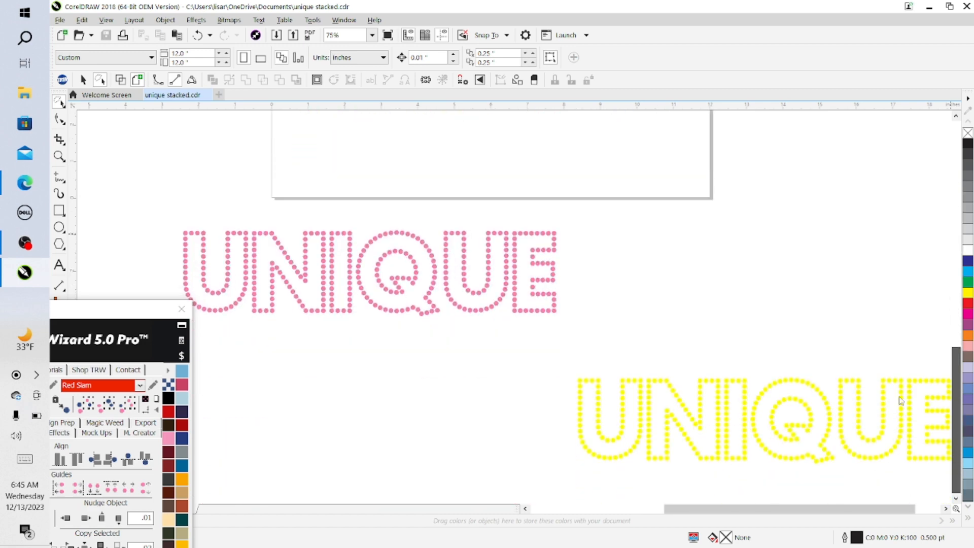
pyautogui.scroll(-2, 882, 357)
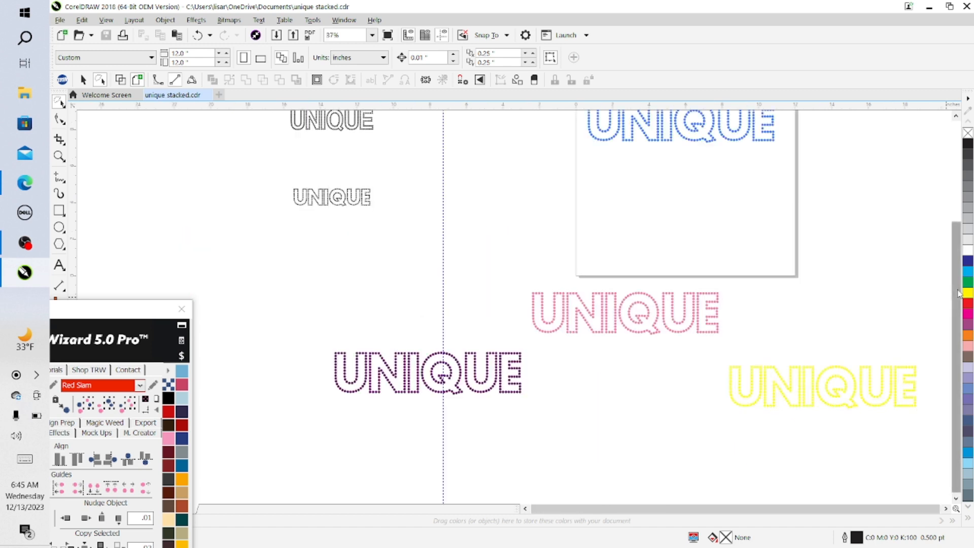
pyautogui.scroll(2, 875, 264)
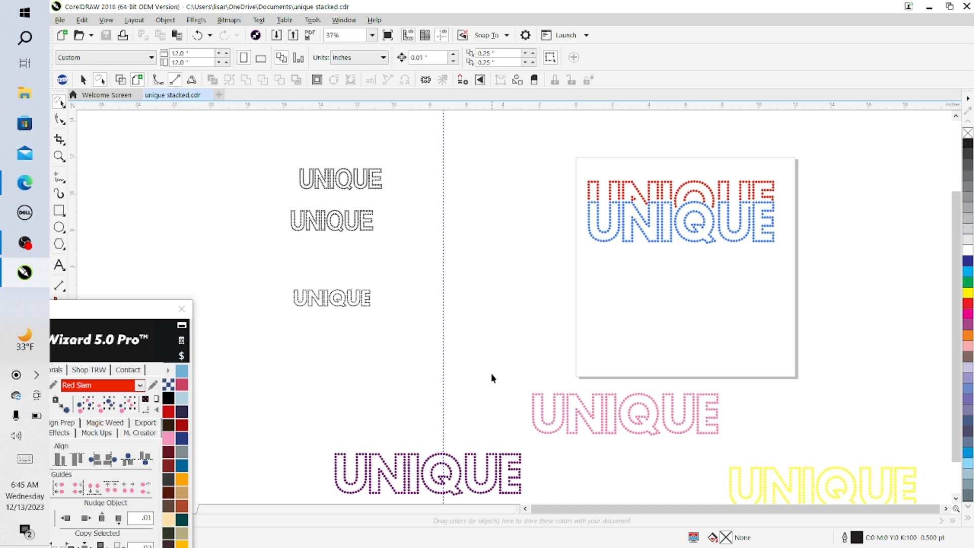
pyautogui.moveTo(491, 378)
pyautogui.mouseDown()
pyautogui.moveTo(709, 367)
pyautogui.moveTo(751, 394)
pyautogui.moveTo(753, 437)
pyautogui.moveTo(632, 458)
pyautogui.moveTo(517, 437)
pyautogui.moveTo(459, 316)
pyautogui.mouseUp()
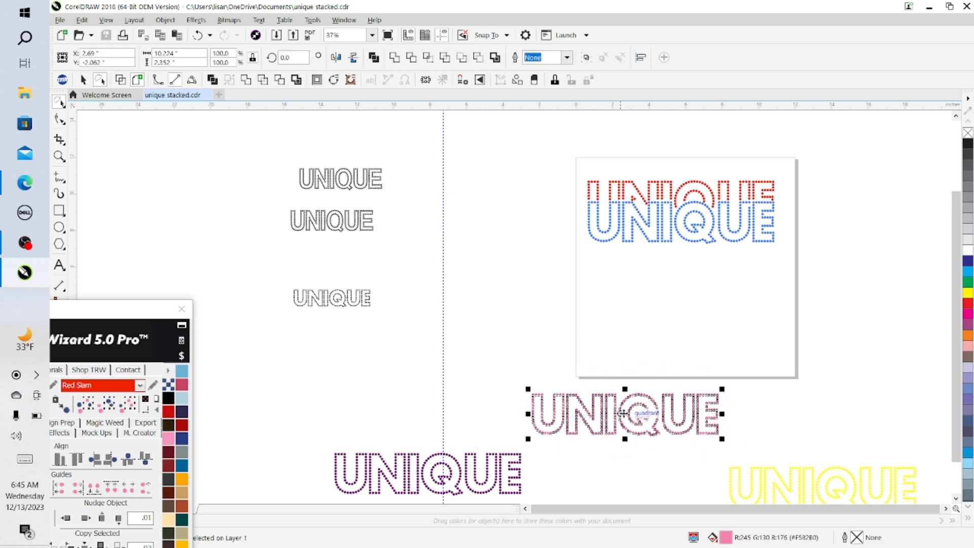
pyautogui.moveTo(622, 413)
pyautogui.mouseDown()
pyautogui.moveTo(654, 332)
pyautogui.moveTo(659, 287)
pyautogui.moveTo(677, 279)
pyautogui.moveTo(668, 279)
pyautogui.mouseUp()
pyautogui.click(84, 80)
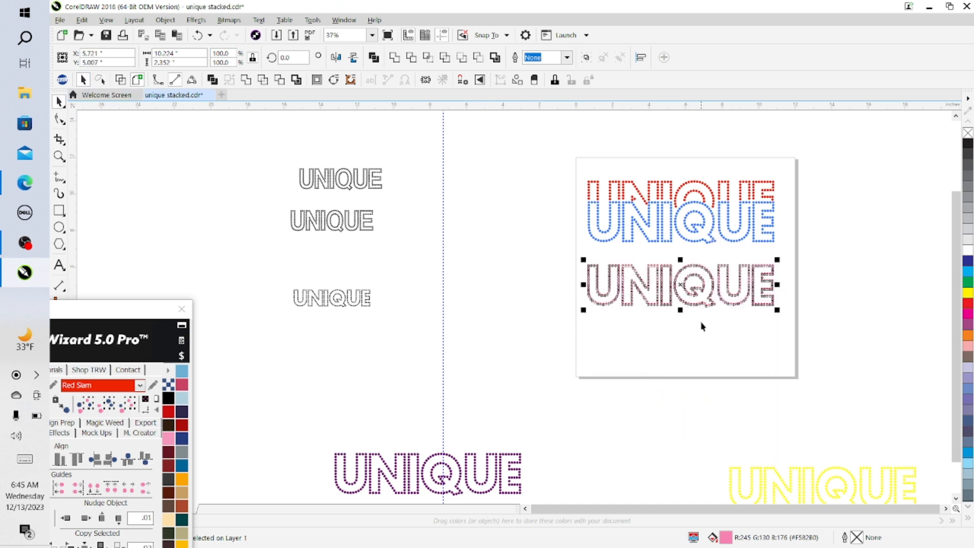
# Step: Nudge the pink UNIQUE upward in small increments to Y 6.147", just beneath the blue word
pyautogui.scroll(3, 701, 326)
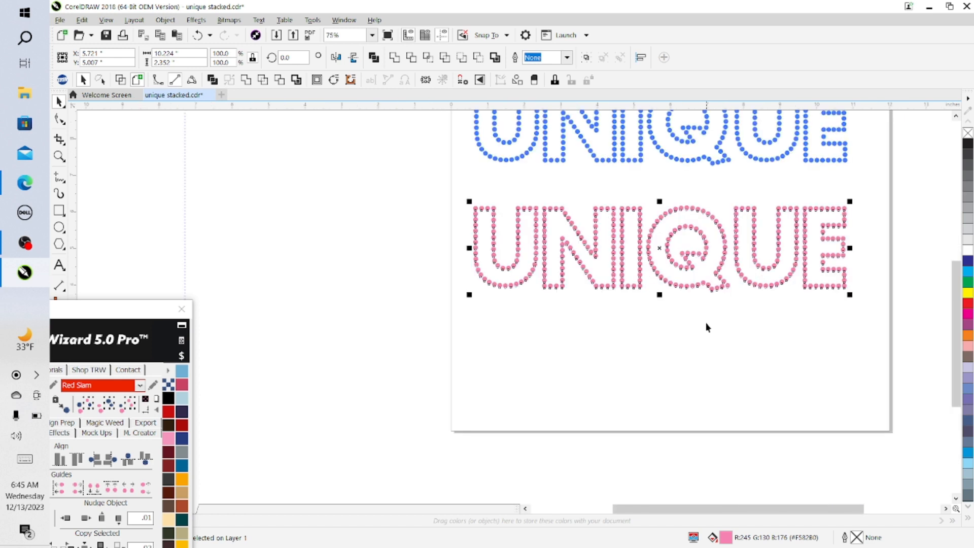
pyautogui.moveTo(730, 509); pyautogui.dragTo(759, 509)
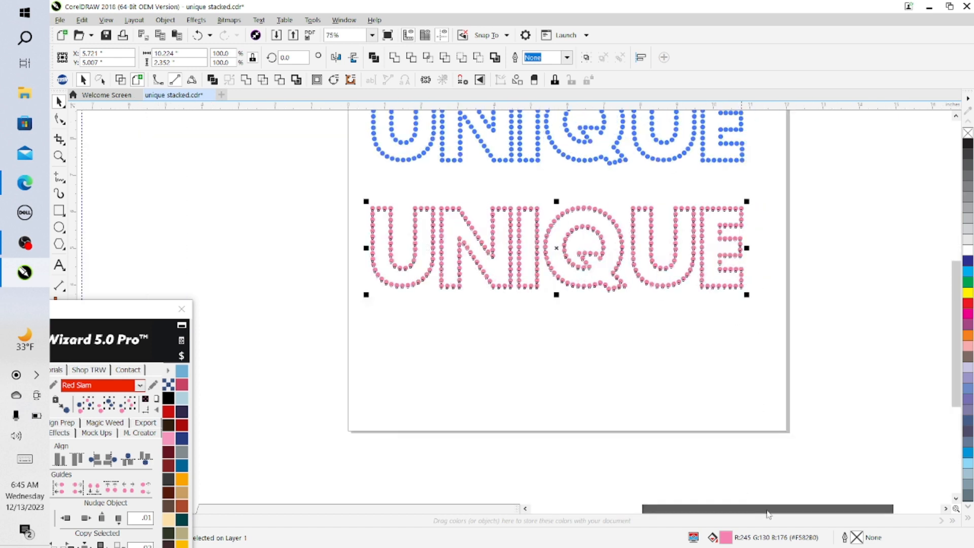
pyautogui.click(801, 381)
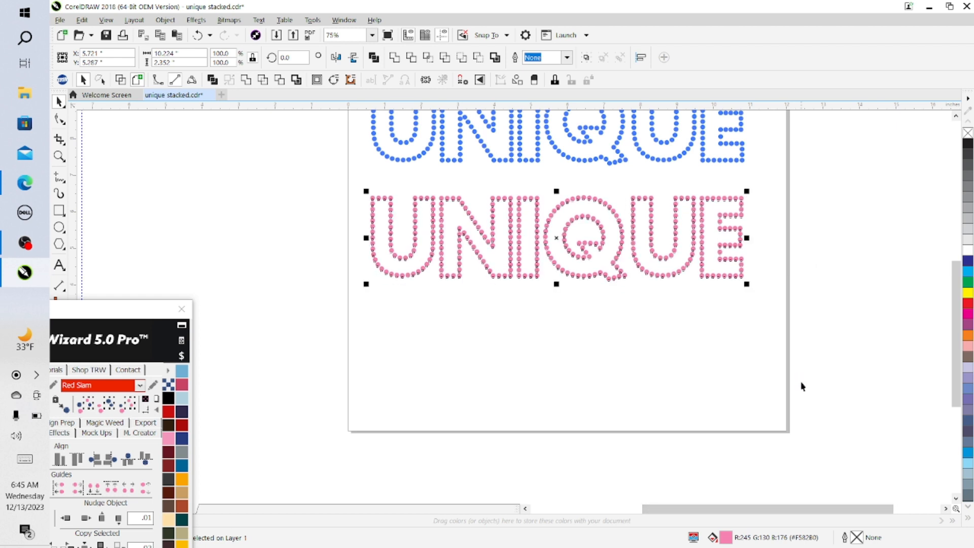
pyautogui.scroll(2, 775, 318)
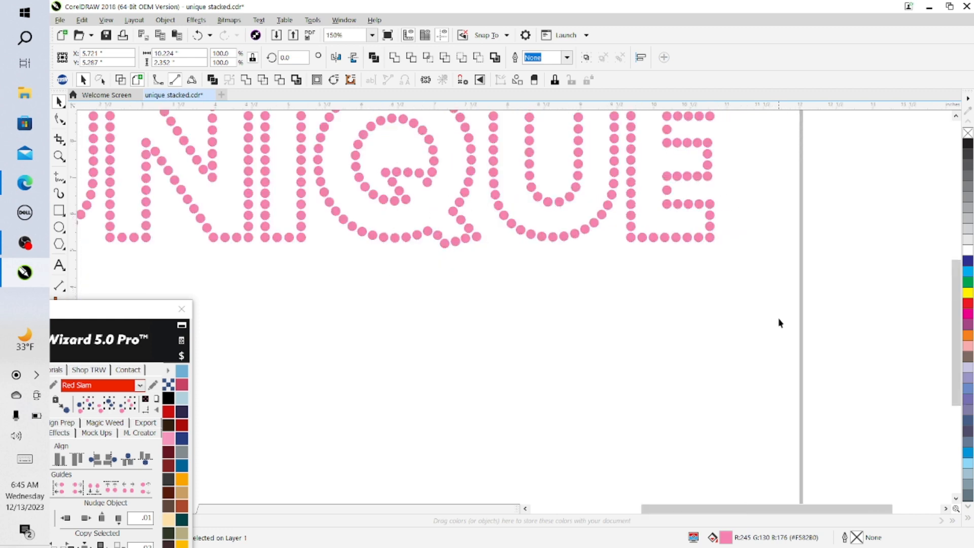
pyautogui.scroll(-2, 776, 320)
pyautogui.moveTo(962, 330); pyautogui.dragTo(956, 289)
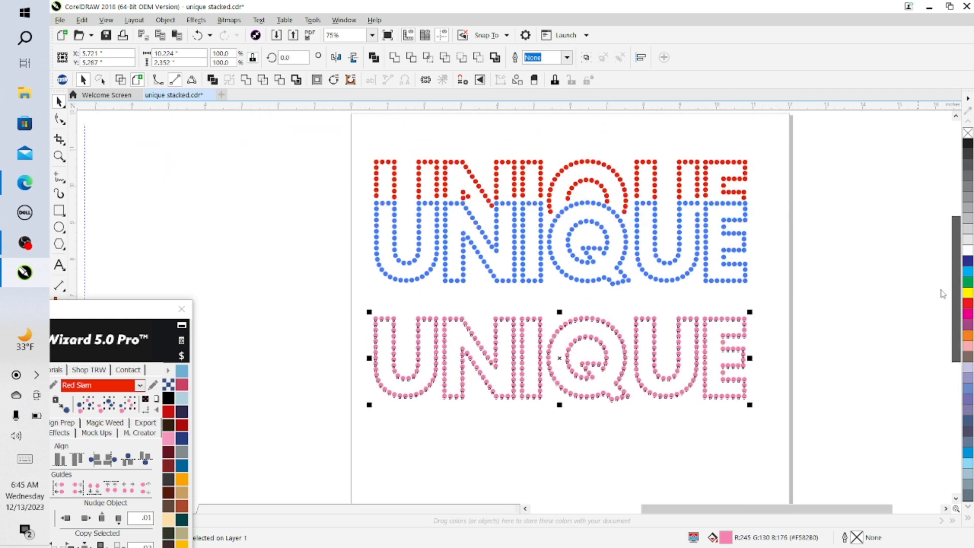
pyautogui.scroll(2, 846, 297)
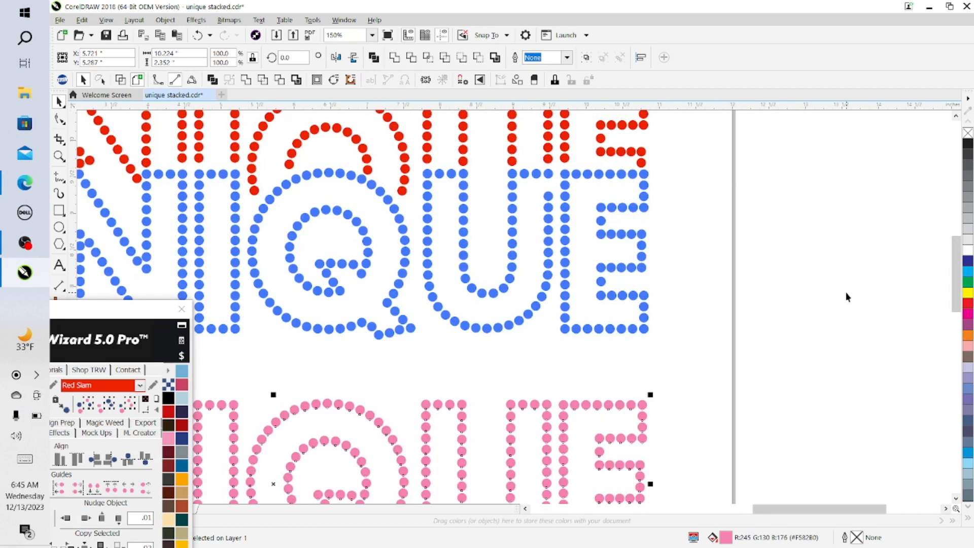
pyautogui.press('Up')
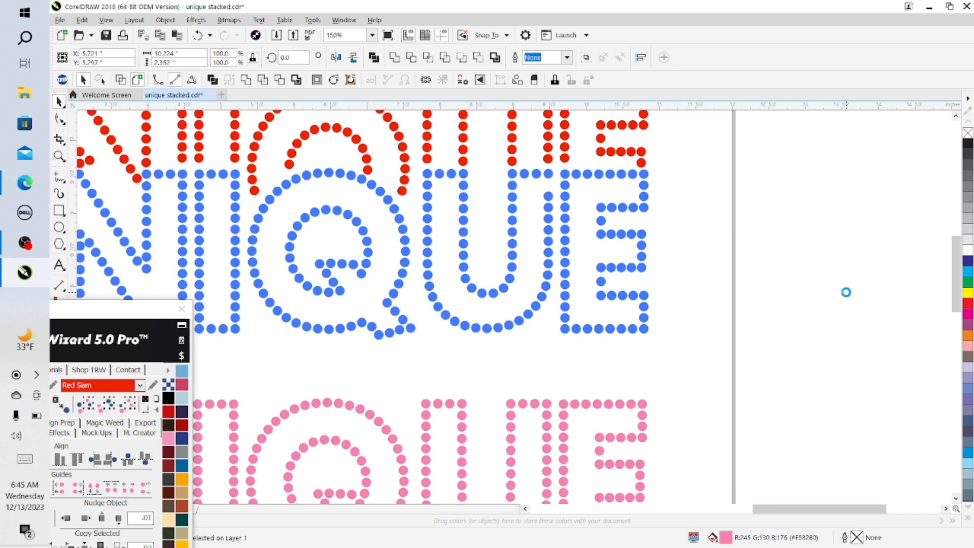
pyautogui.press('Up')
pyautogui.press('Up')
pyautogui.press('Up')
pyautogui.press('Up')
pyautogui.press('Up')
pyautogui.press('Up')
pyautogui.press('Up')
pyautogui.press('Up')
pyautogui.press('Up')
pyautogui.press('Up')
pyautogui.press('Up')
pyautogui.press('Up')
pyautogui.press('Up')
pyautogui.press('Up')
pyautogui.press('Up')
pyautogui.press('Up')
pyautogui.press('Up')
pyautogui.press('Up')
pyautogui.press('Up')
pyautogui.press('Up')
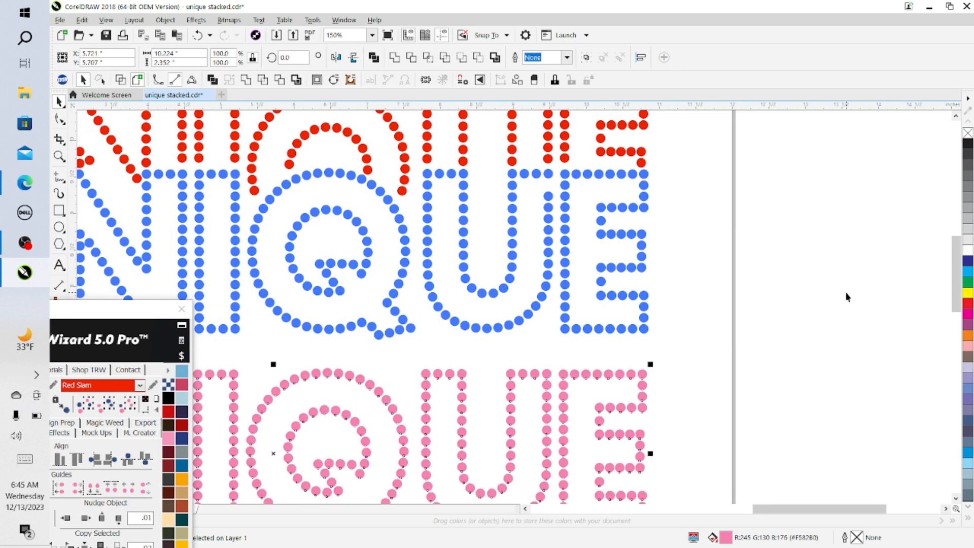
pyautogui.press('Up')
pyautogui.press('Up')
pyautogui.press('Up')
pyautogui.press('Up')
pyautogui.press('Up')
pyautogui.press('Up')
pyautogui.press('Up')
pyautogui.press('Up')
pyautogui.press('Up')
pyautogui.press('Up')
pyautogui.press('Up')
pyautogui.press('Up')
pyautogui.press('Up')
pyautogui.press('Up')
pyautogui.press('Up')
pyautogui.press('Up')
pyautogui.press('Up')
pyautogui.press('Up')
pyautogui.press('Up')
pyautogui.press('Up')
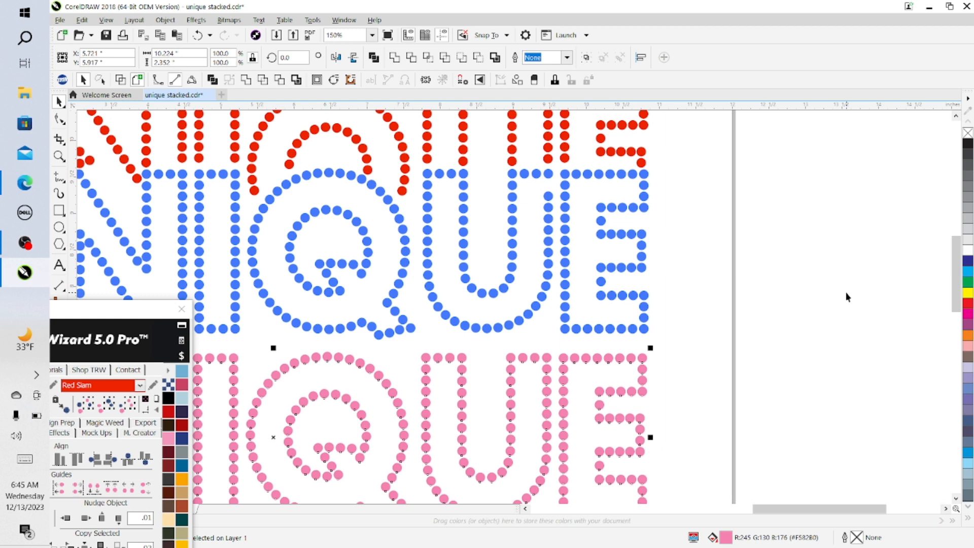
pyautogui.press('Up')
pyautogui.press('Up')
pyautogui.press('Up')
pyautogui.press('Up')
pyautogui.press('Up')
pyautogui.press('Up')
pyautogui.press('Up')
pyautogui.press('Up')
pyautogui.press('Up')
pyautogui.press('Up')
pyautogui.press('Up')
pyautogui.press('Up')
pyautogui.press('Up')
pyautogui.press('Up')
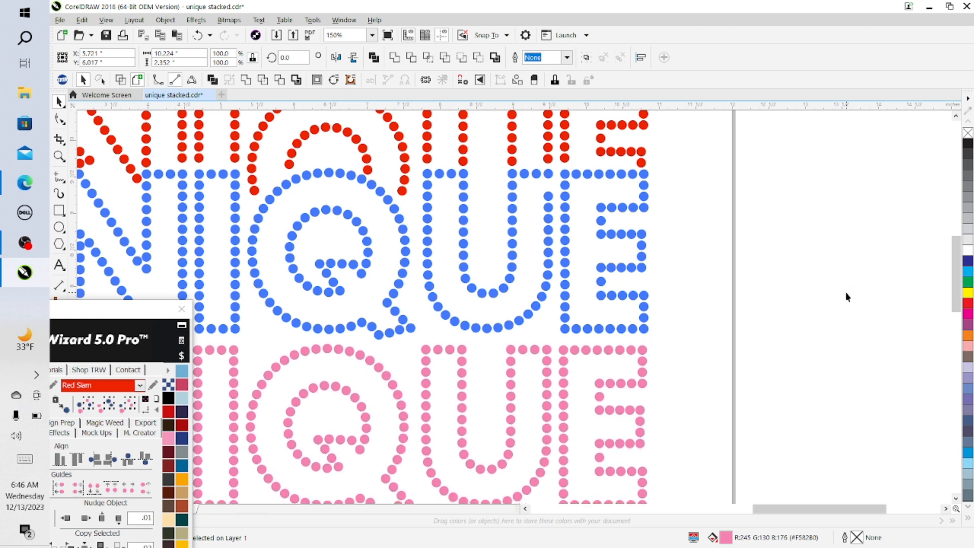
pyautogui.press('Up')
pyautogui.press('Up')
pyautogui.press('Up')
pyautogui.press('Up')
pyautogui.press('Up')
pyautogui.press('Up')
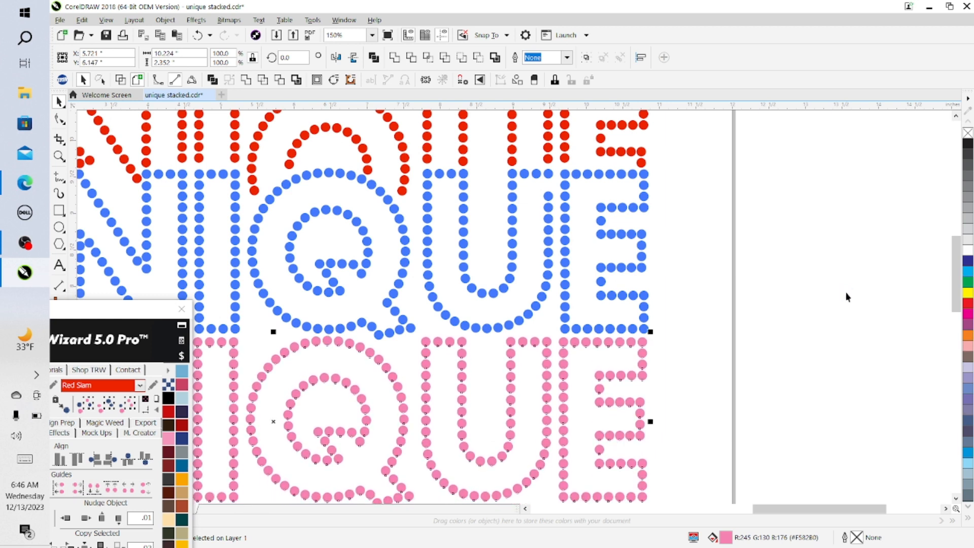
# Step: Nudge the pink UNIQUE across to X 5.741" and up to Y 6.317", lining its top row up with the blue word's bottom row
pyautogui.press('Right')
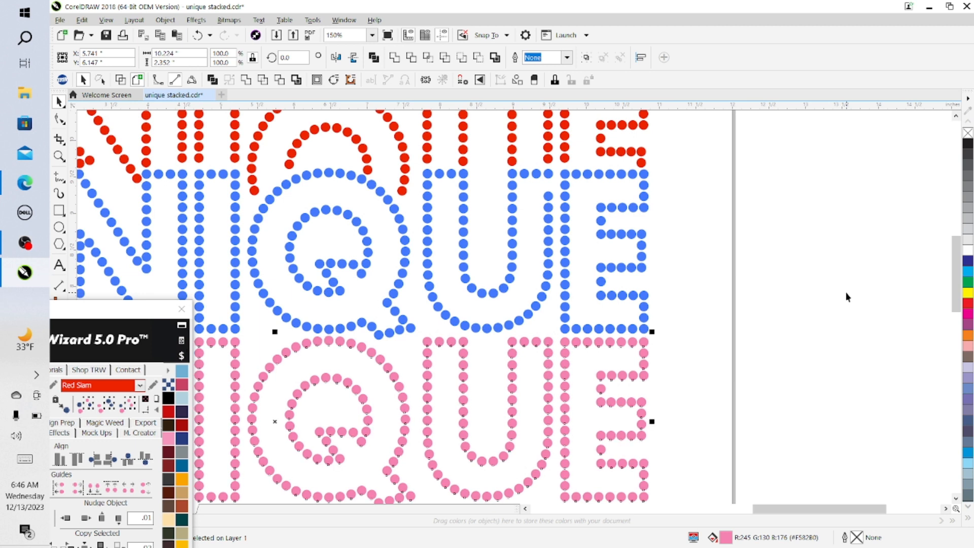
pyautogui.press('Up')
pyautogui.press('Up')
pyautogui.press('Up')
pyautogui.press('Up')
pyautogui.press('Up')
pyautogui.press('Up')
pyautogui.press('Up')
pyautogui.press('Up')
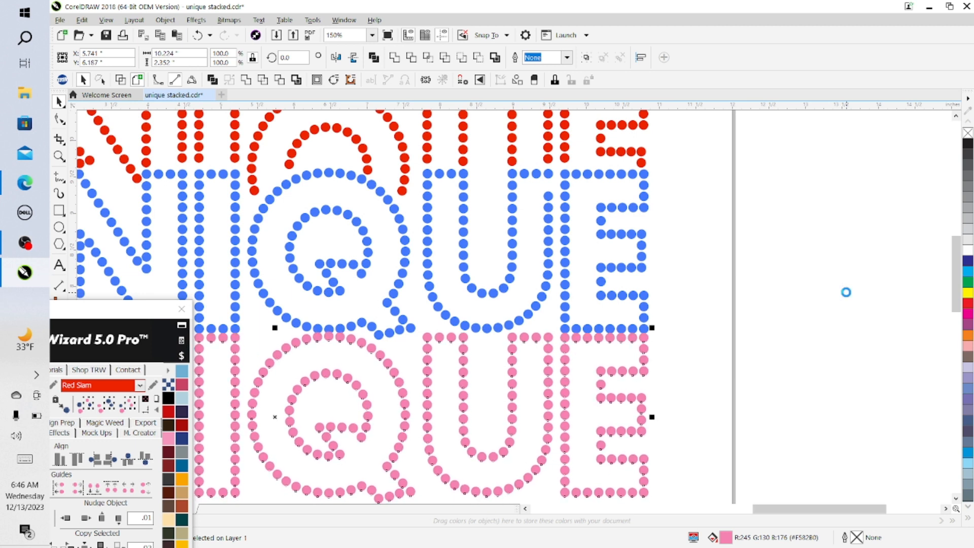
pyautogui.press('Up')
pyautogui.press('Up')
pyautogui.press('Up')
pyautogui.press('Up')
pyautogui.press('Up')
pyautogui.press('Up')
pyautogui.press('Up')
pyautogui.press('Up')
pyautogui.press('Up')
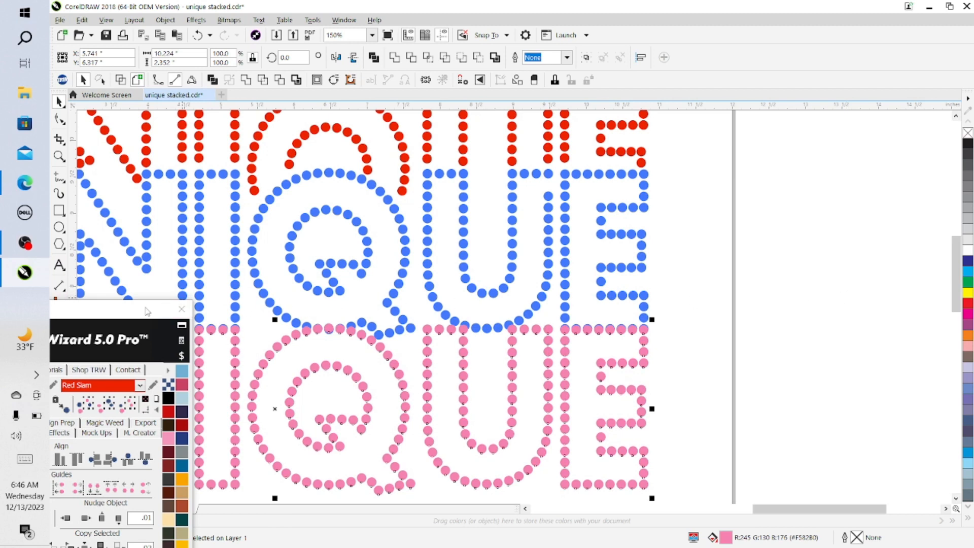
# Step: Move the Design Wizard window clear of the stacked blue and pink words
pyautogui.moveTo(147, 310)
pyautogui.mouseDown()
pyautogui.moveTo(137, 478)
pyautogui.moveTo(136, 441)
pyautogui.mouseUp()
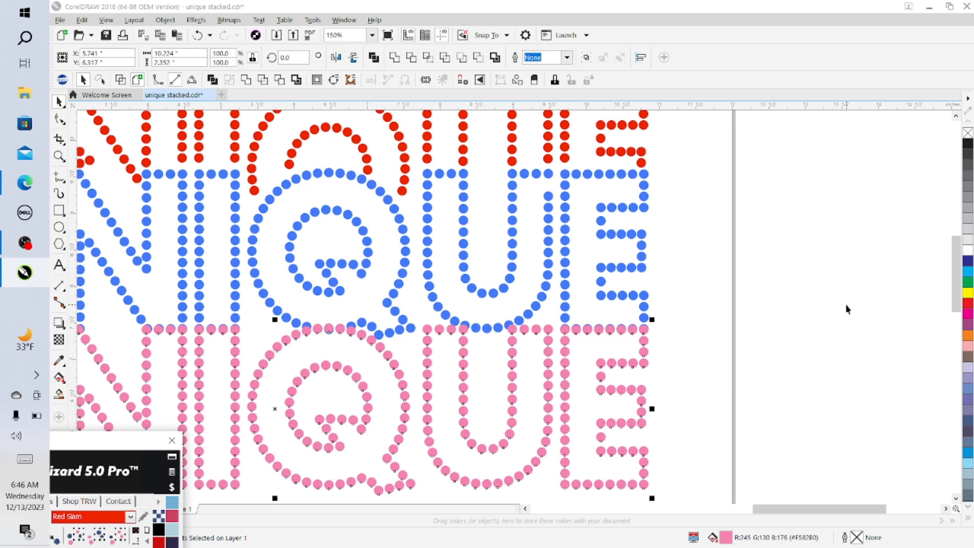
pyautogui.click(951, 281)
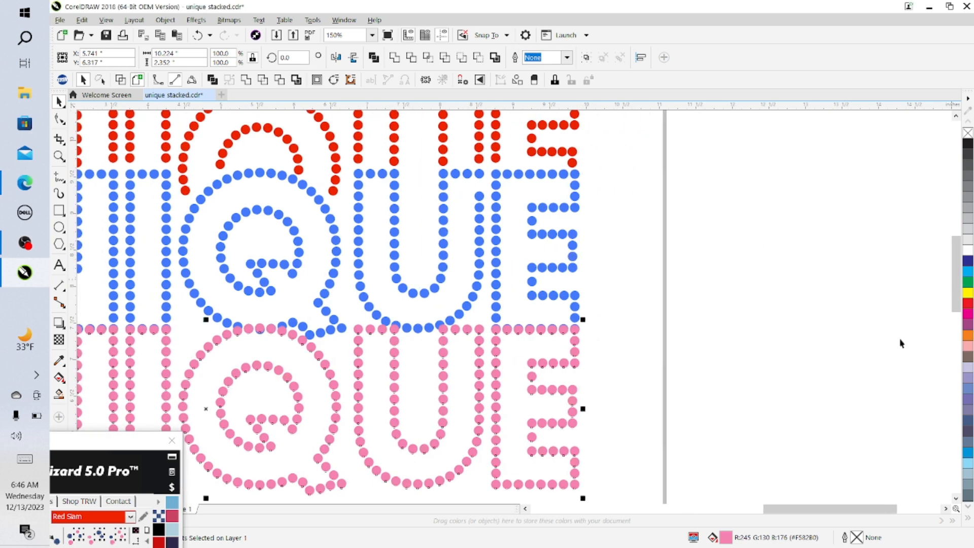
# Step: Reselect the pink UNIQUE and nudge it up to Y 6.977", overlapping the lower part of the blue word
pyautogui.moveTo(784, 509); pyautogui.dragTo(747, 520)
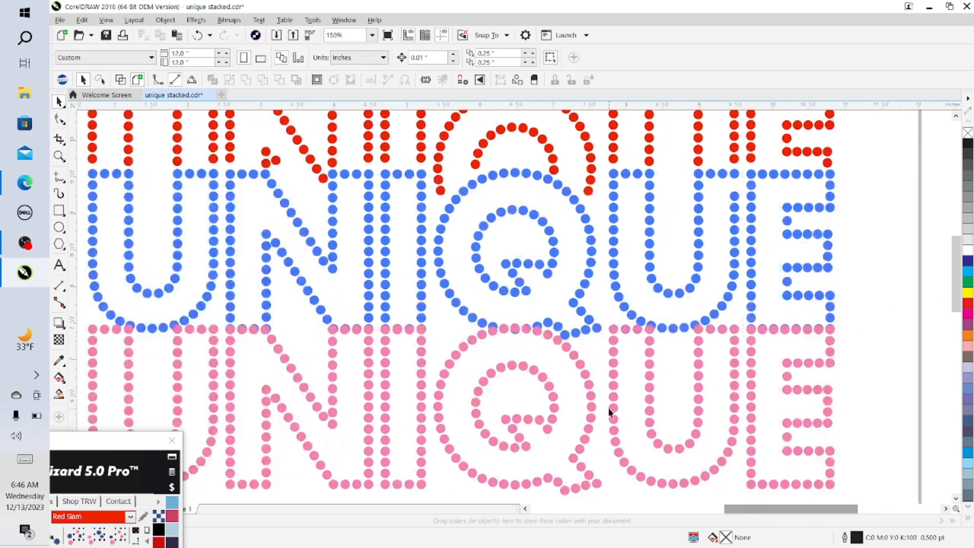
pyautogui.scroll(-2, 728, 378)
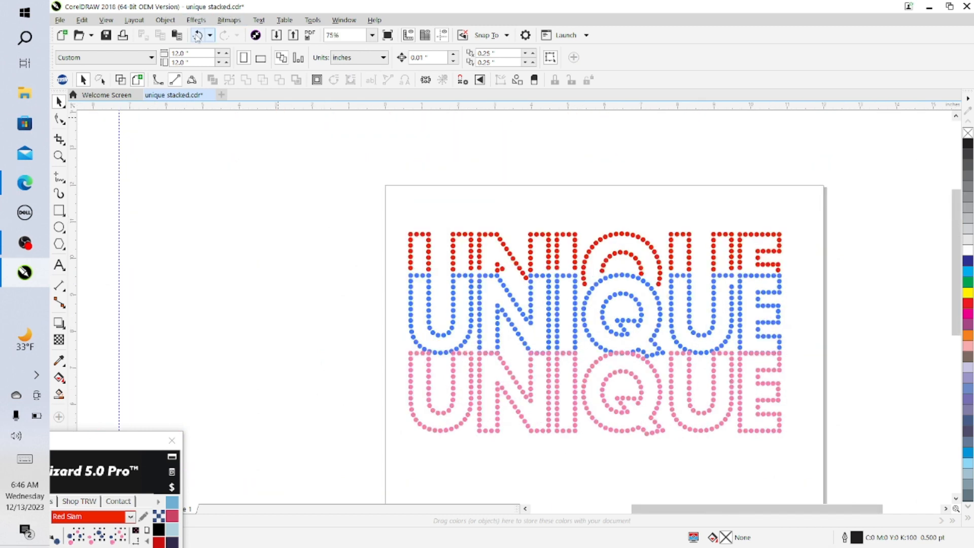
pyautogui.click(197, 37)
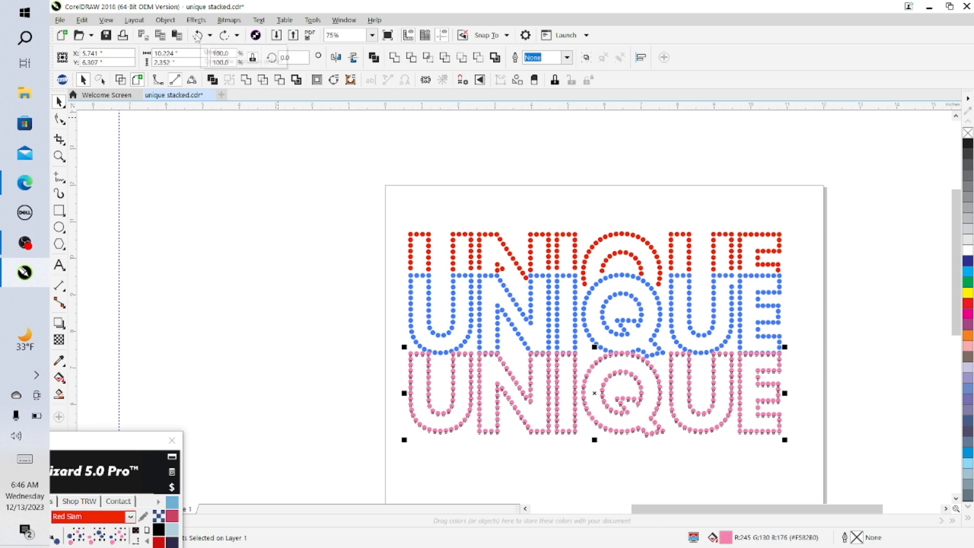
pyautogui.click(197, 37)
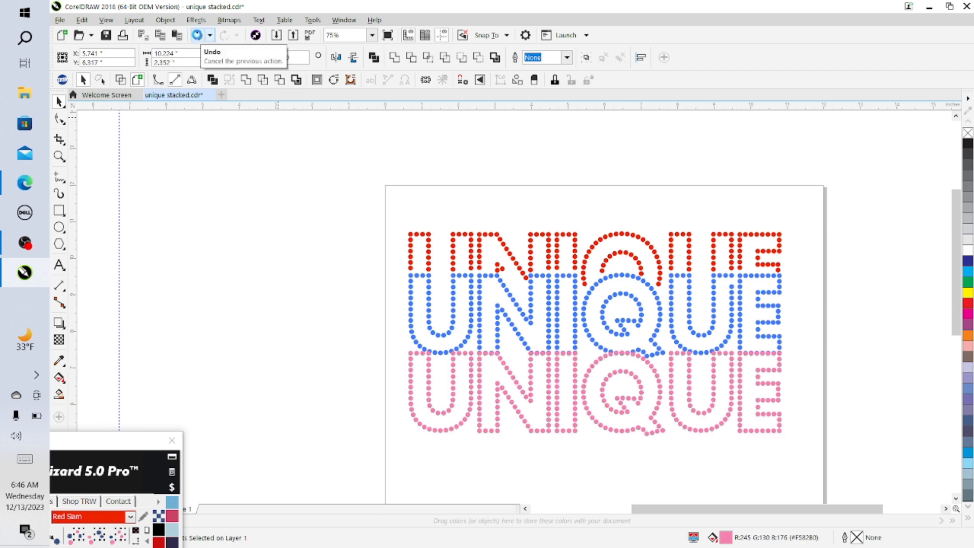
pyautogui.click(197, 36)
pyautogui.click(197, 37)
pyautogui.click(197, 37)
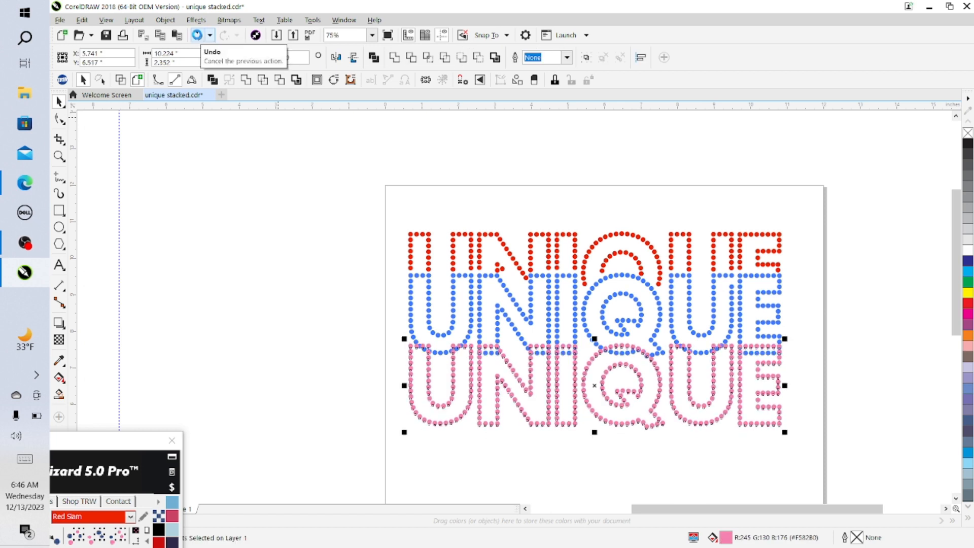
pyautogui.click(198, 36)
pyautogui.click(198, 36)
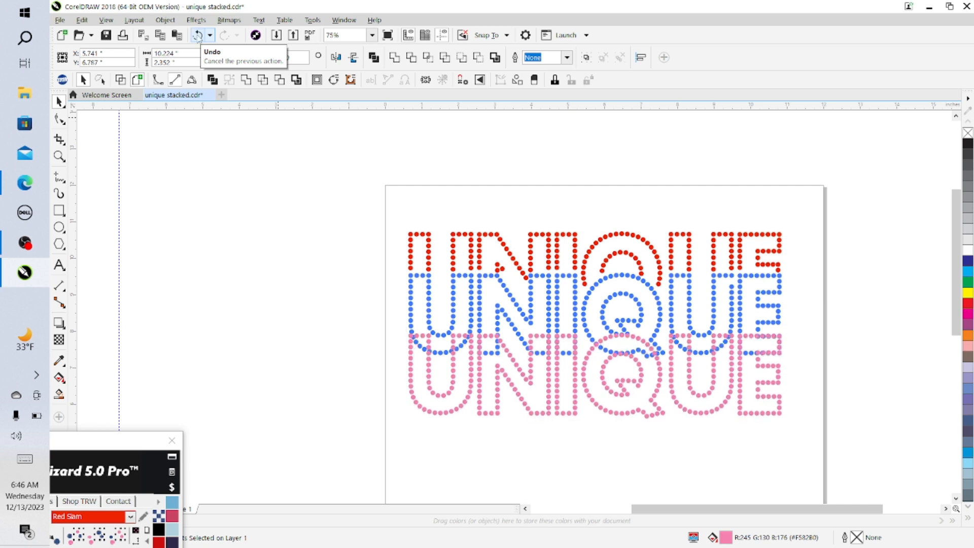
pyautogui.click(197, 36)
pyautogui.click(197, 37)
pyautogui.click(197, 36)
pyautogui.click(197, 37)
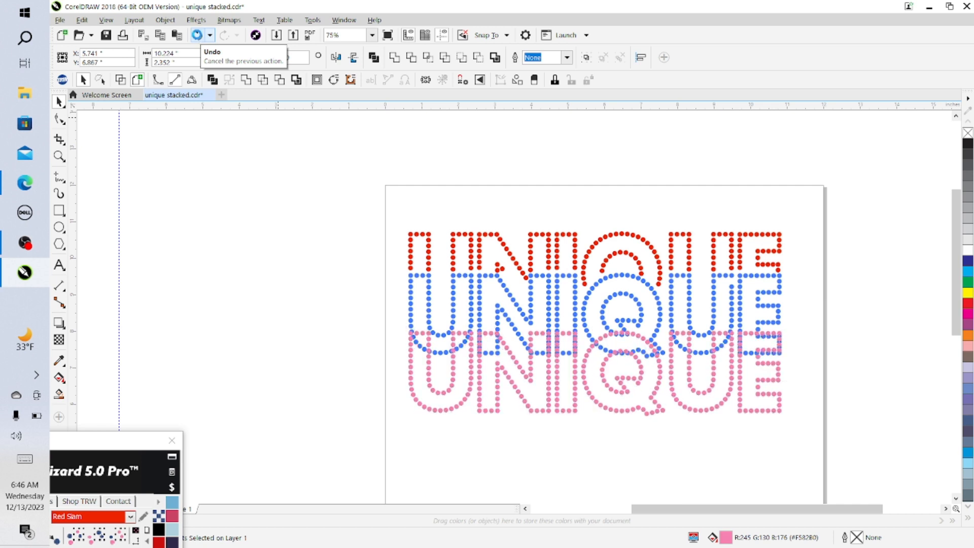
pyautogui.click(197, 36)
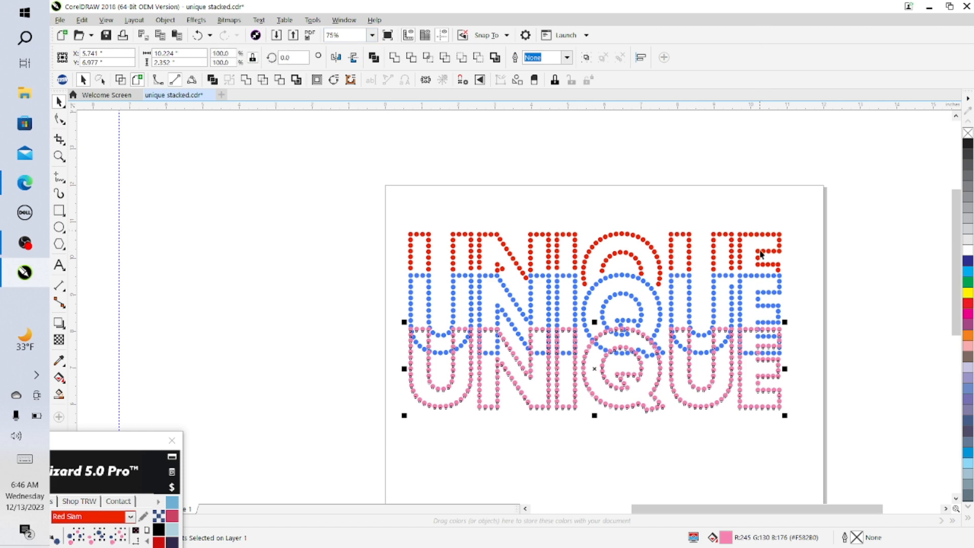
# Step: Nudge the pink UNIQUE further up over the blue word to Y 7.317"
pyautogui.scroll(2, 831, 257)
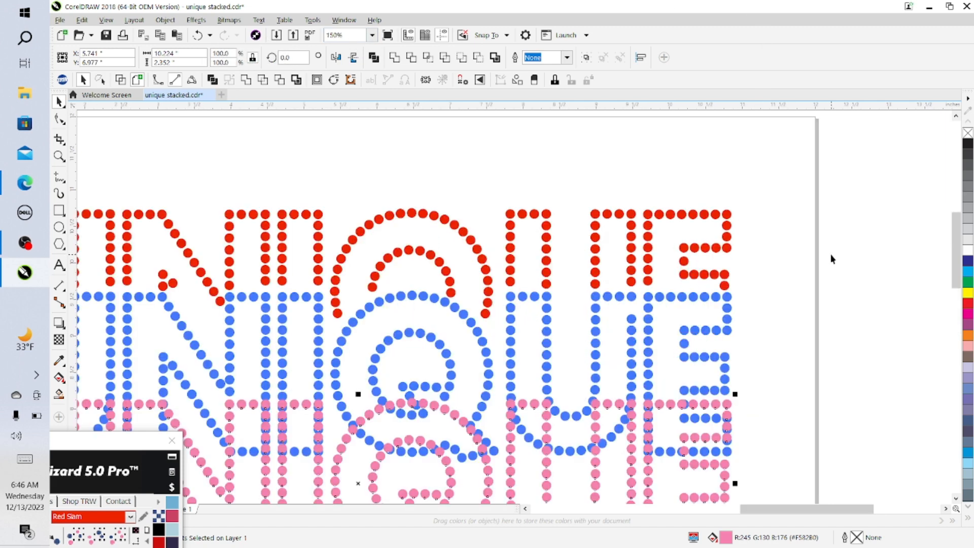
pyautogui.press('Up')
pyautogui.press('Up')
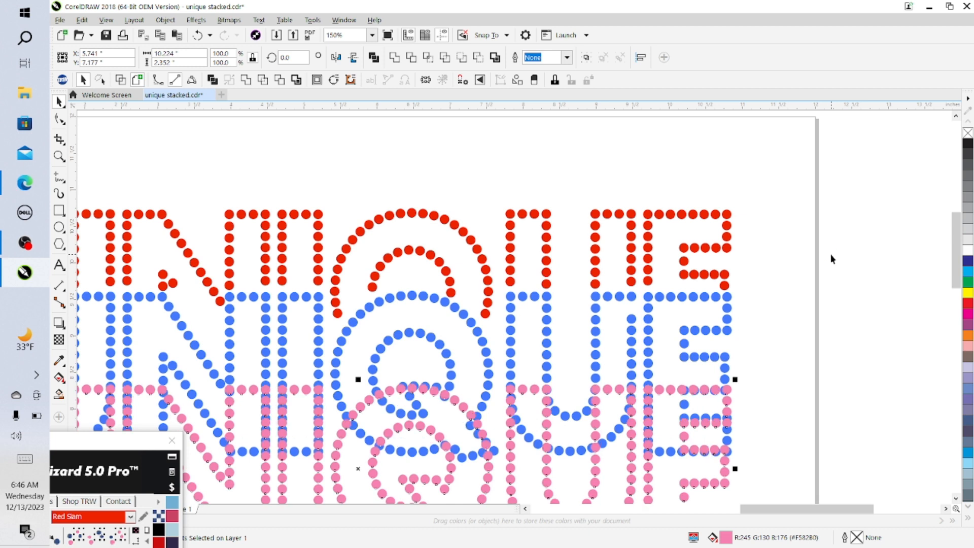
pyautogui.press('Up')
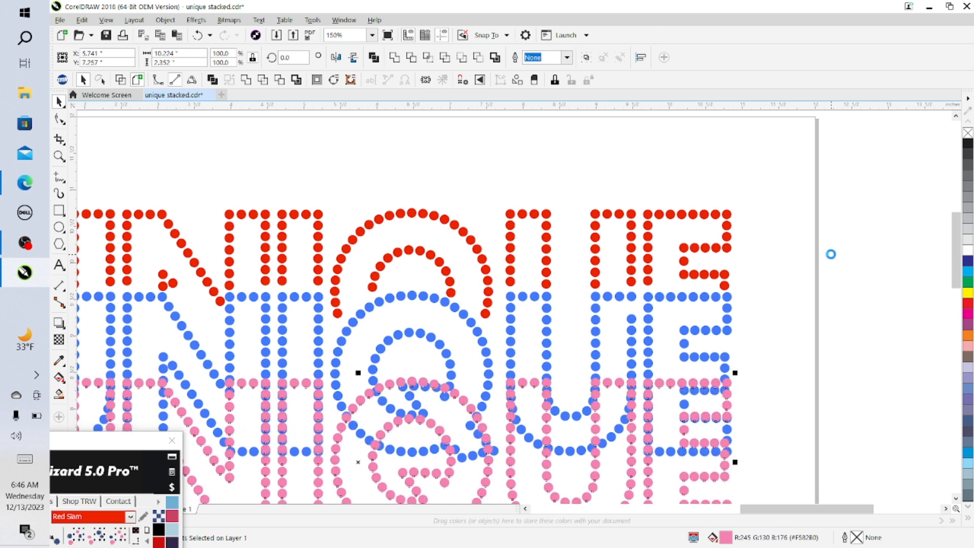
pyautogui.press('Up')
pyautogui.press('Up')
pyautogui.press('Up')
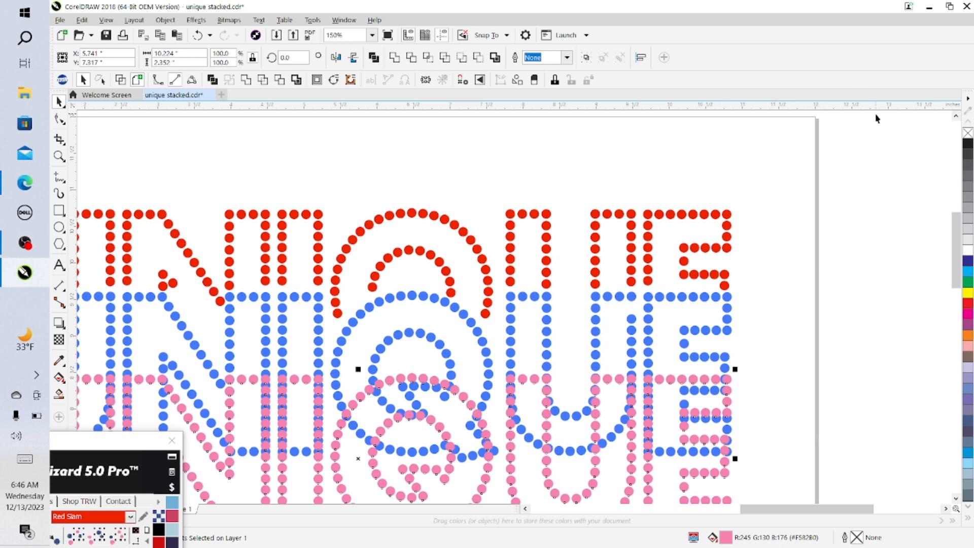
# Step: Deselect the pink word and delete the blue stones of the first U's outer left side from the pink top row down
pyautogui.moveTo(830, 510); pyautogui.dragTo(762, 510)
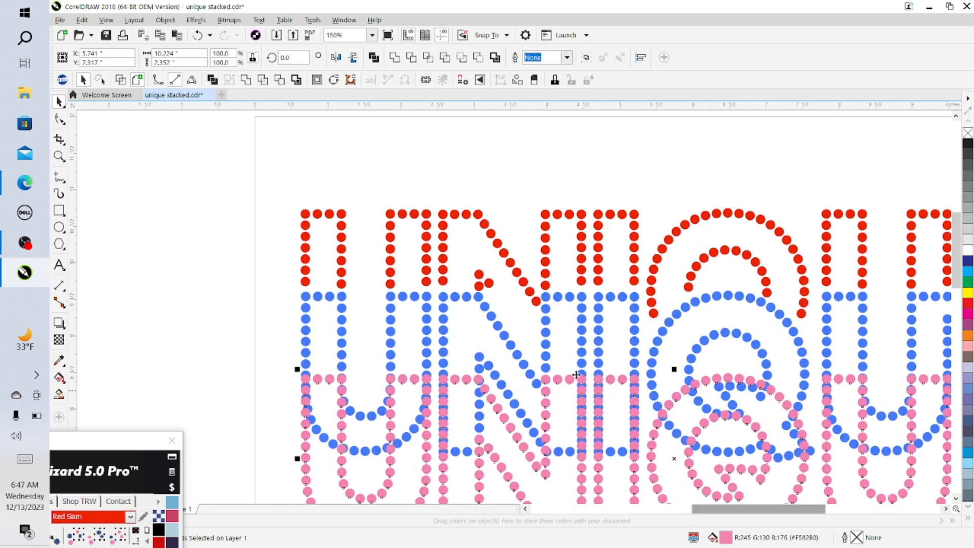
pyautogui.scroll(-2, 467, 322)
pyautogui.scroll(4, 470, 325)
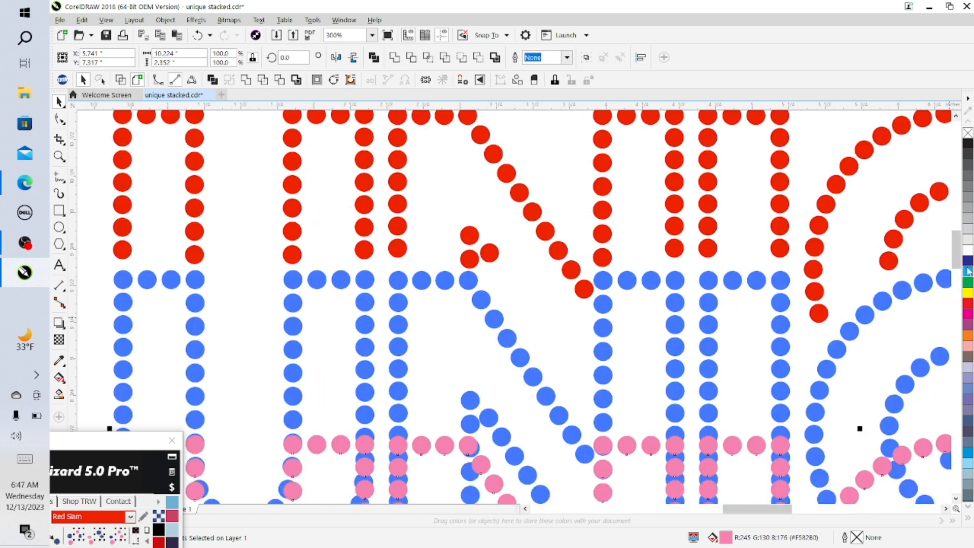
pyautogui.moveTo(953, 263); pyautogui.dragTo(953, 285)
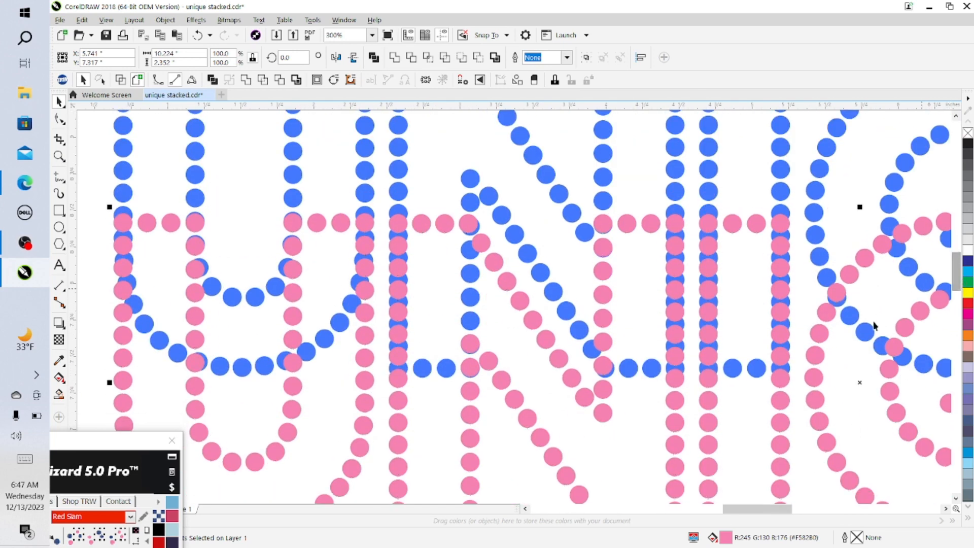
pyautogui.moveTo(767, 509); pyautogui.dragTo(758, 511)
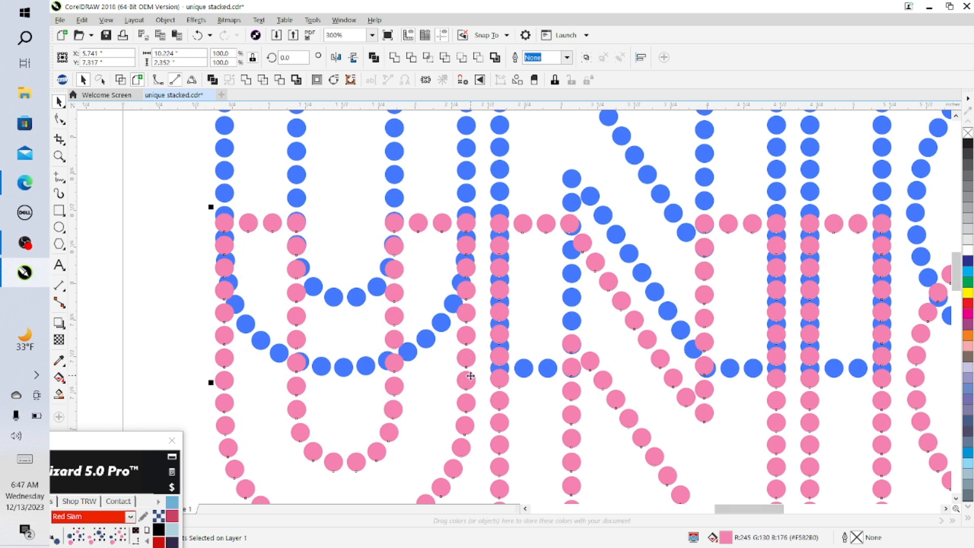
pyautogui.click(170, 252)
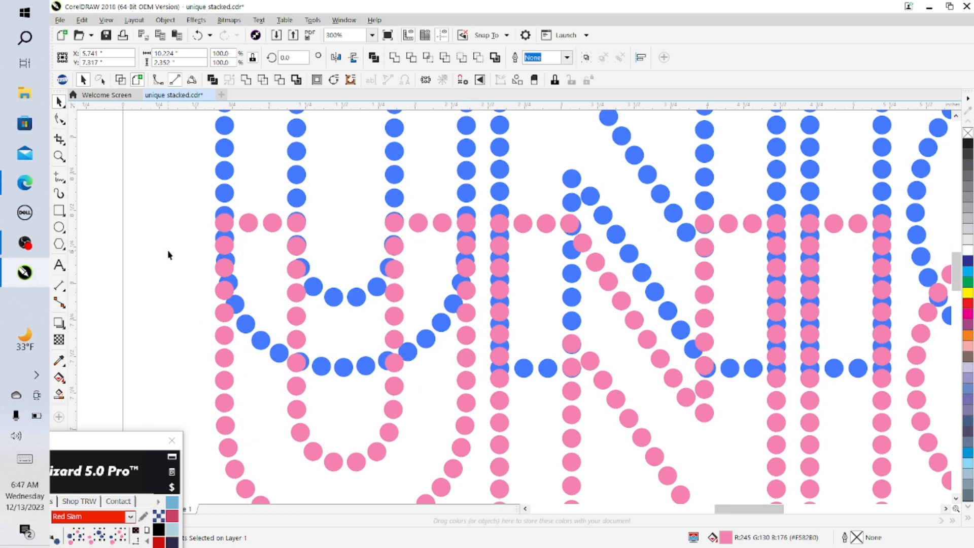
pyautogui.click(231, 215)
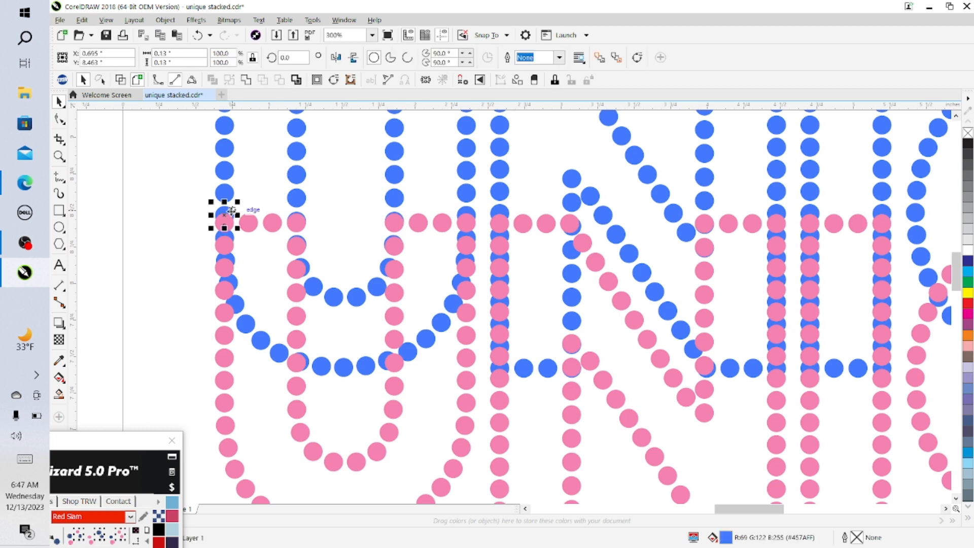
pyautogui.press('Delete')
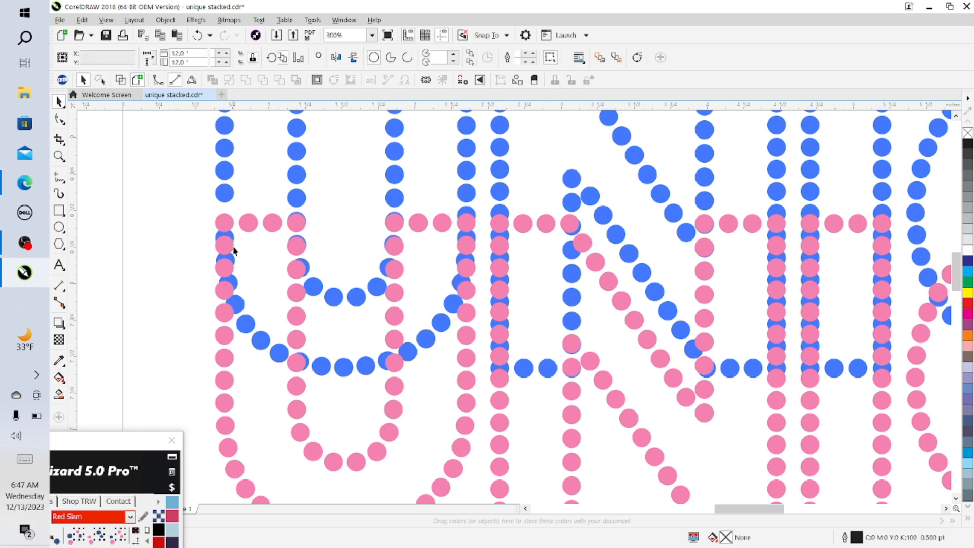
pyautogui.click(231, 260)
pyautogui.press('Delete')
pyautogui.click(234, 282)
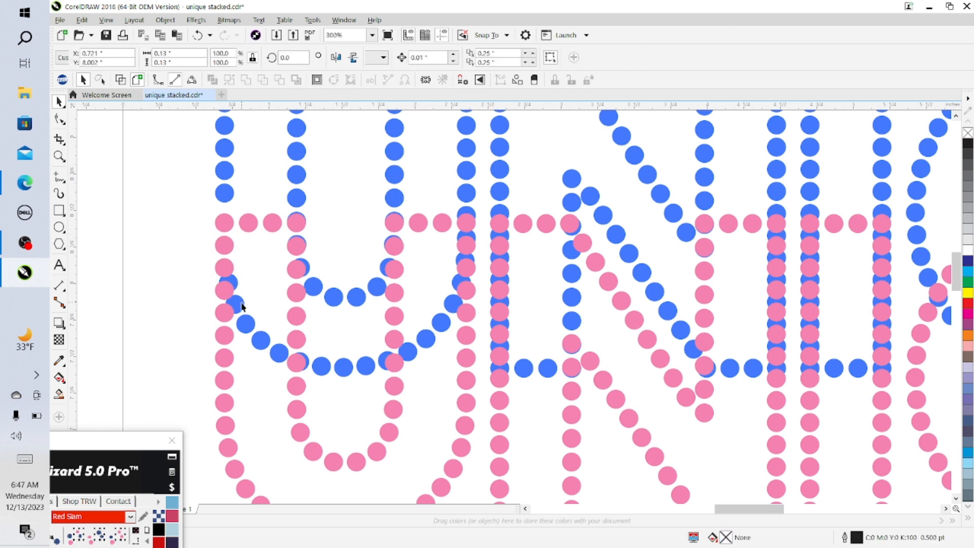
pyautogui.press('Delete')
pyautogui.click(239, 306)
pyautogui.press('Delete')
pyautogui.click(252, 328)
pyautogui.press('Delete')
# Step: Delete the blue stones along the bottom of the first U's outer curve, up to the pink U's inner right stroke
pyautogui.click(264, 341)
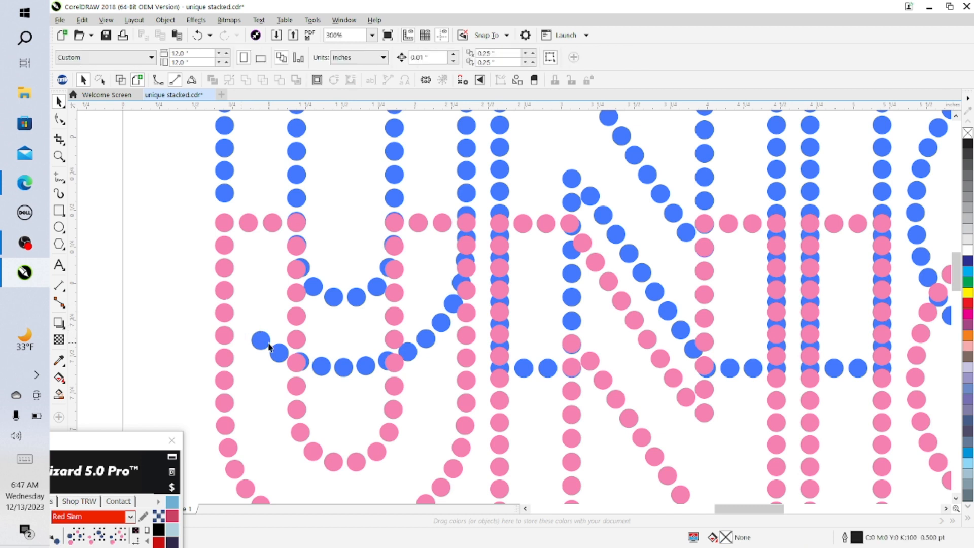
pyautogui.press('Delete')
pyautogui.click(280, 351)
pyautogui.press('Delete')
pyautogui.click(305, 365)
pyautogui.press('Delete')
pyautogui.click(321, 365)
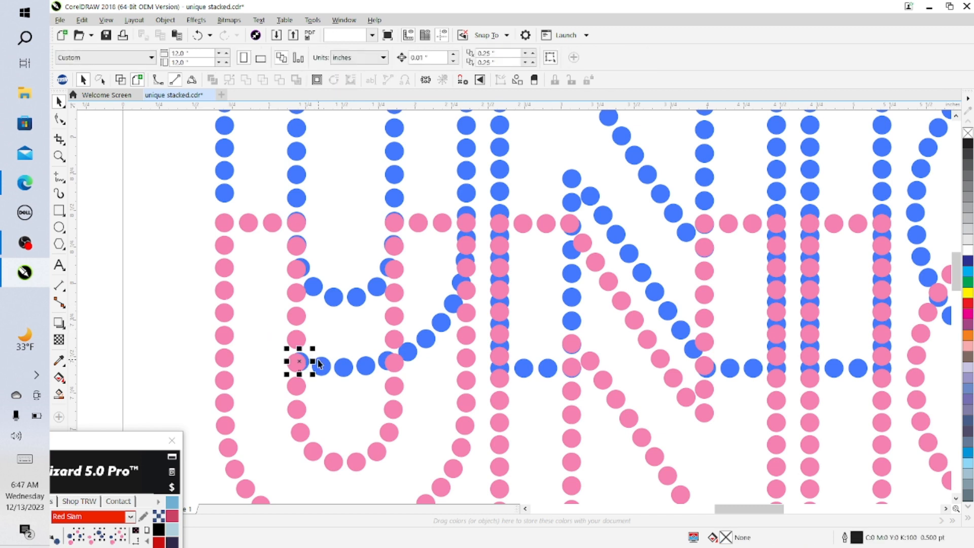
pyautogui.press('Delete')
pyautogui.click(343, 366)
pyautogui.press('Delete')
pyautogui.click(365, 366)
pyautogui.press('Delete')
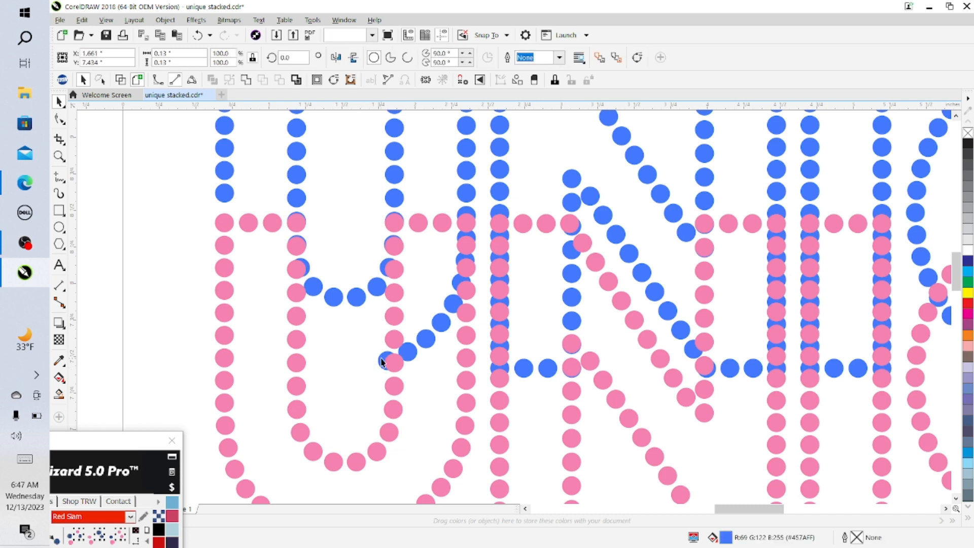
# Step: Delete the blue stones on the rising right part of the first U's outer curve
pyautogui.click(386, 360)
pyautogui.press('Delete')
pyautogui.click(409, 353)
pyautogui.press('Delete')
pyautogui.click(427, 338)
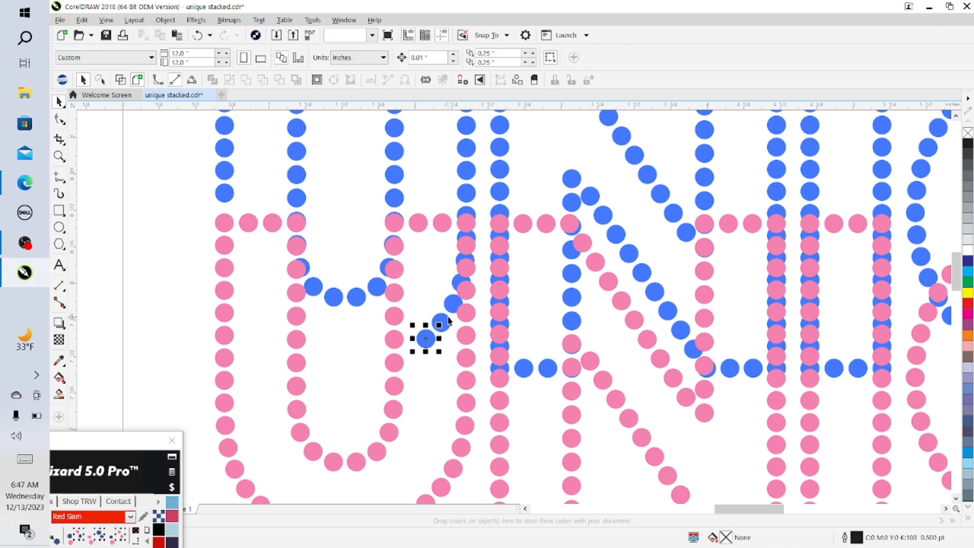
pyautogui.press('Delete')
pyautogui.click(443, 321)
pyautogui.press('Delete')
pyautogui.click(452, 306)
pyautogui.press('Delete')
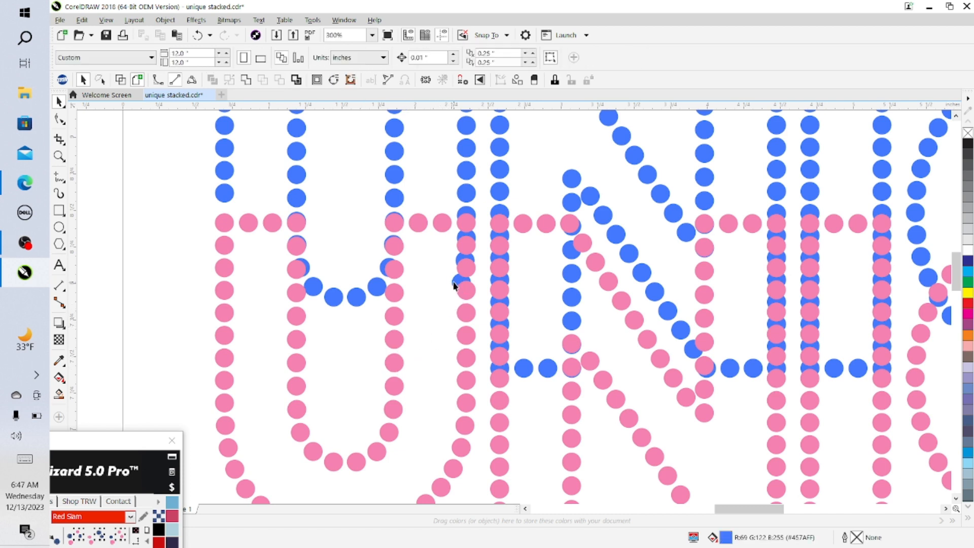
# Step: Delete the remaining blue stones hidden behind the pink U's outer right leg, up to its top row
pyautogui.click(459, 281)
pyautogui.press('Delete')
pyautogui.click(459, 258)
pyautogui.press('Delete')
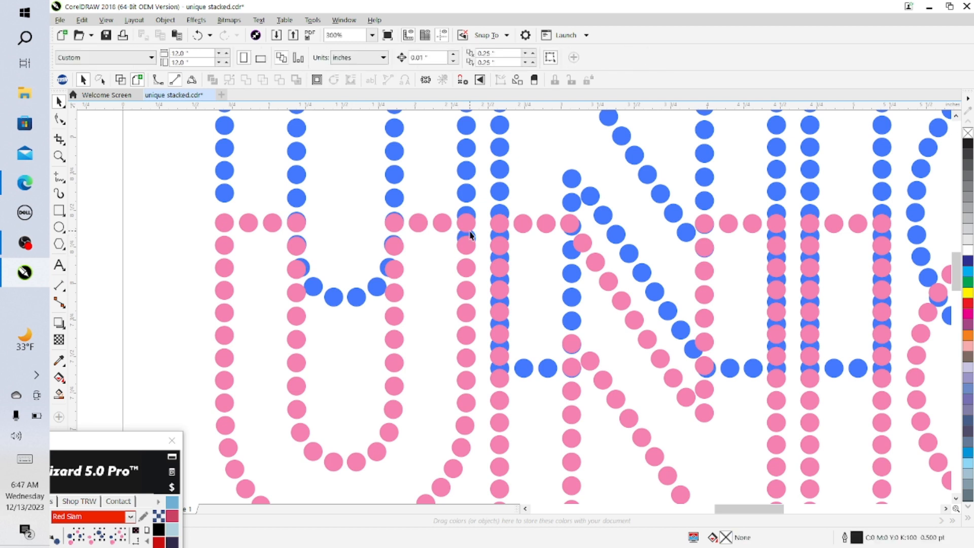
pyautogui.click(472, 237)
pyautogui.press('Delete')
pyautogui.click(466, 209)
pyautogui.press('Delete')
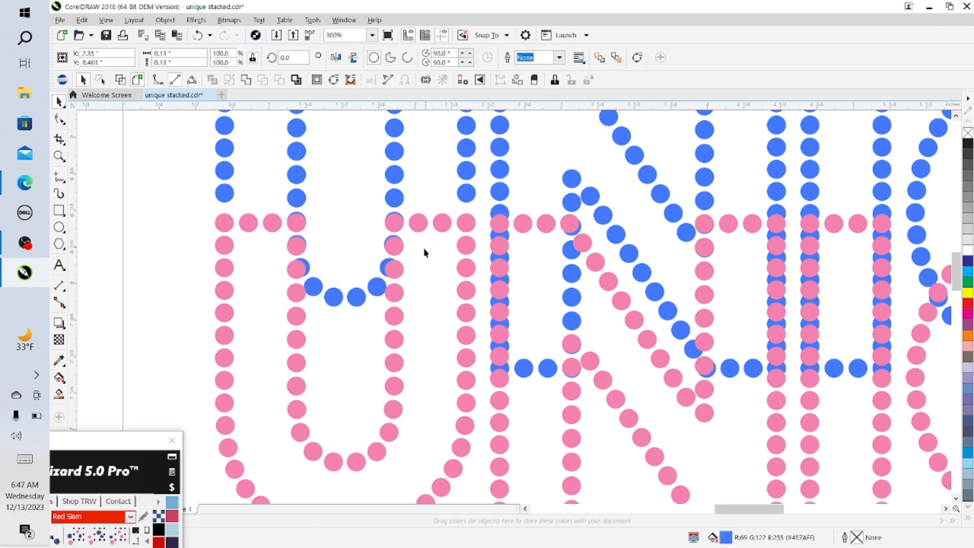
# Step: Send five pink stones covering blue ones on the first U's inner strokes and the N's left stroke to the back with the Design Wizard
pyautogui.click(300, 222)
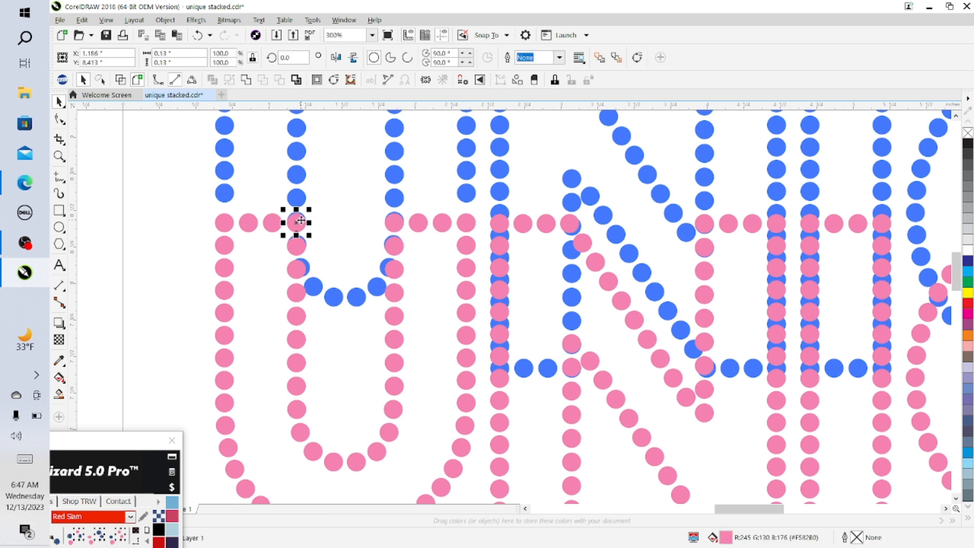
pyautogui.keyDown('shift'); pyautogui.click(299, 248); pyautogui.keyUp('shift')
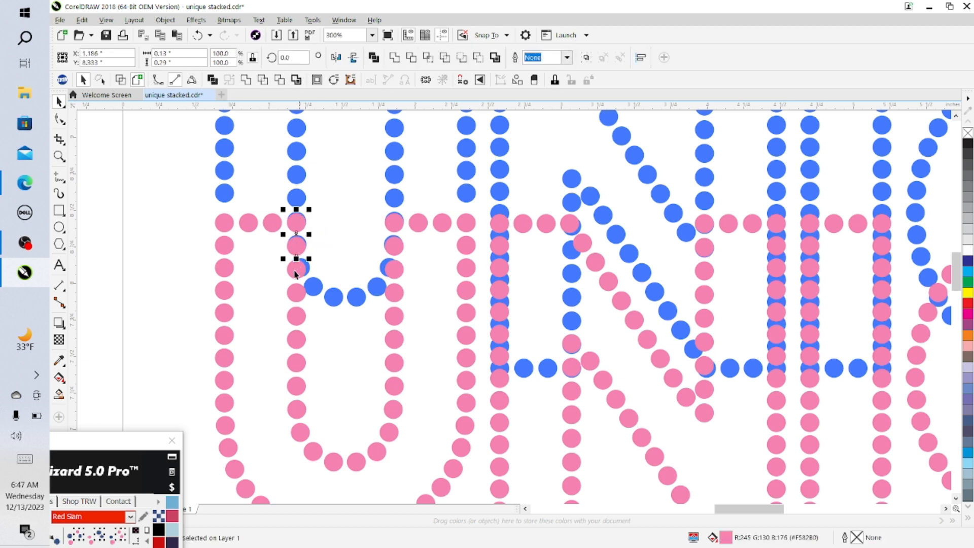
pyautogui.moveTo(126, 450); pyautogui.dragTo(171, 137)
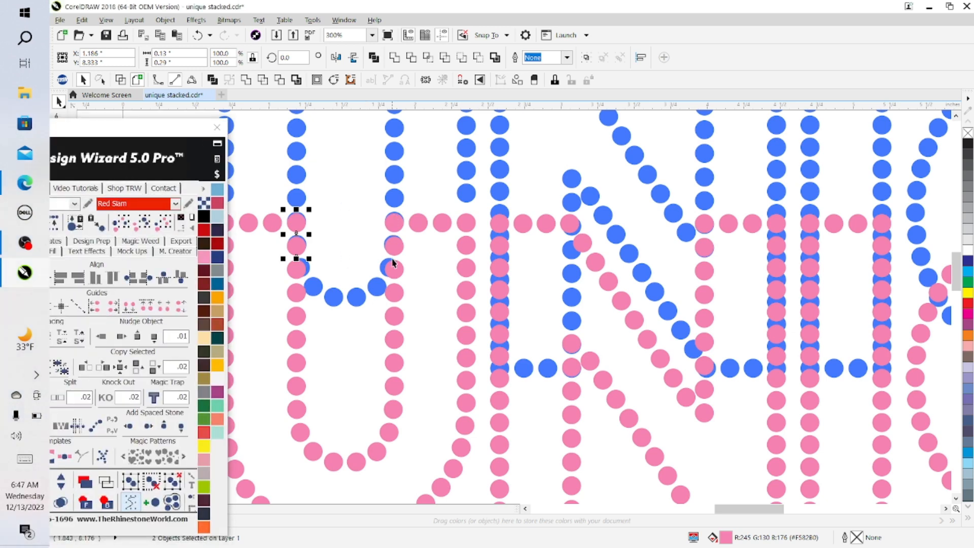
pyautogui.keyDown('shift'); pyautogui.click(393, 245); pyautogui.keyUp('shift')
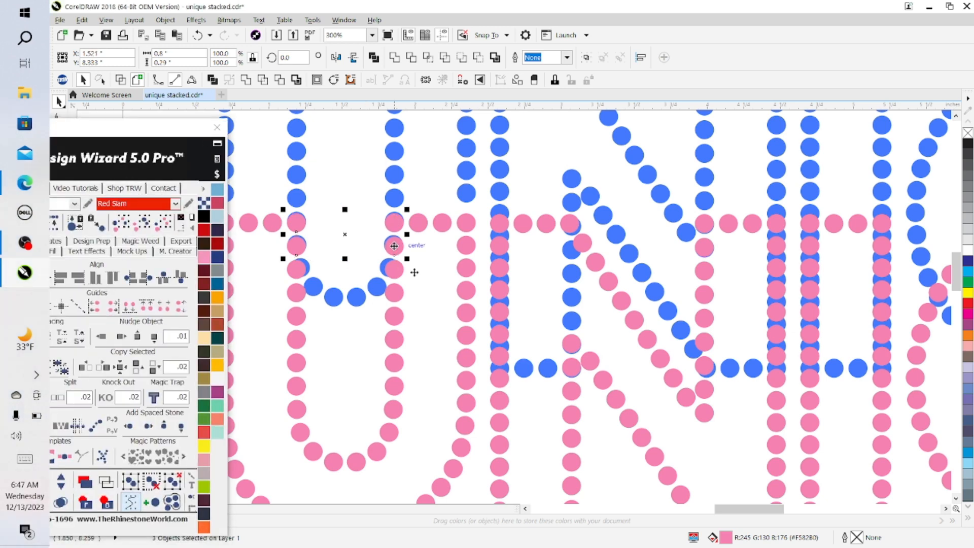
pyautogui.keyDown('shift'); pyautogui.click(570, 368); pyautogui.keyUp('shift')
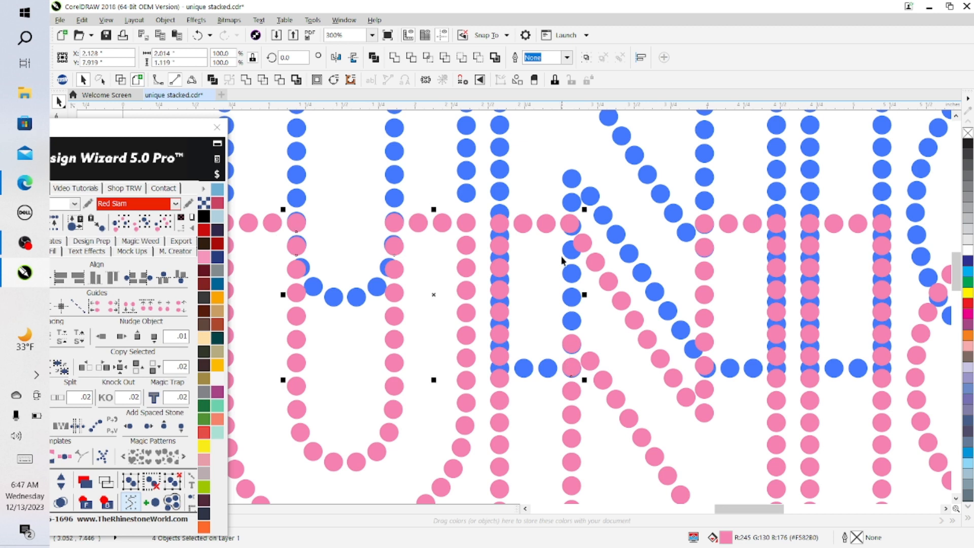
pyautogui.keyDown('shift'); pyautogui.click(570, 223); pyautogui.keyUp('shift')
pyautogui.click(107, 504)
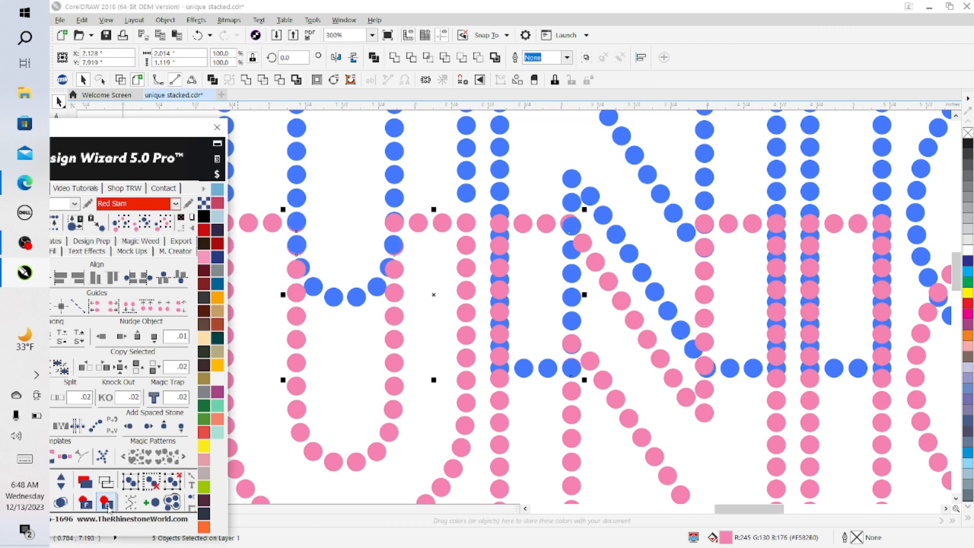
# Step: Delete the blue stones overlapping the pink U on the left side of the first U's inner curve
pyautogui.click(316, 202)
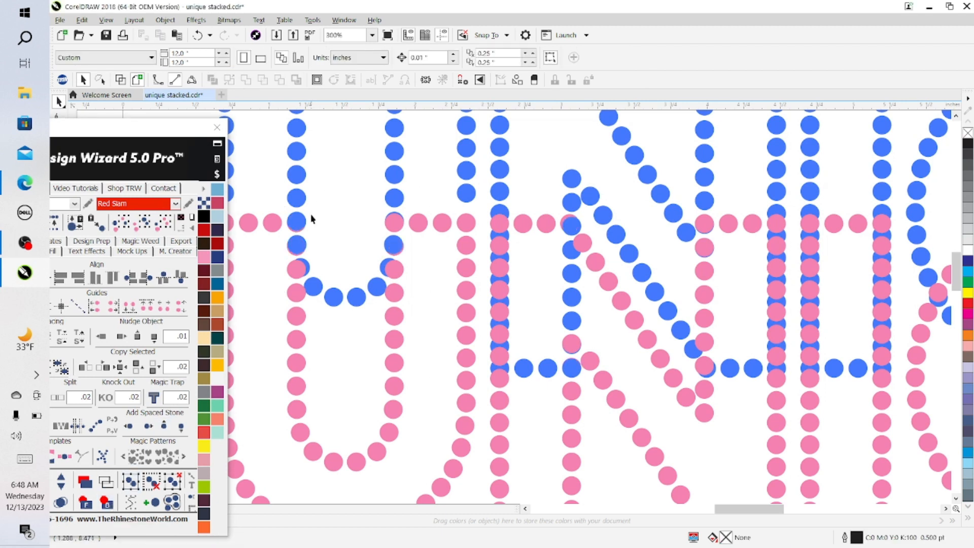
pyautogui.click(300, 223)
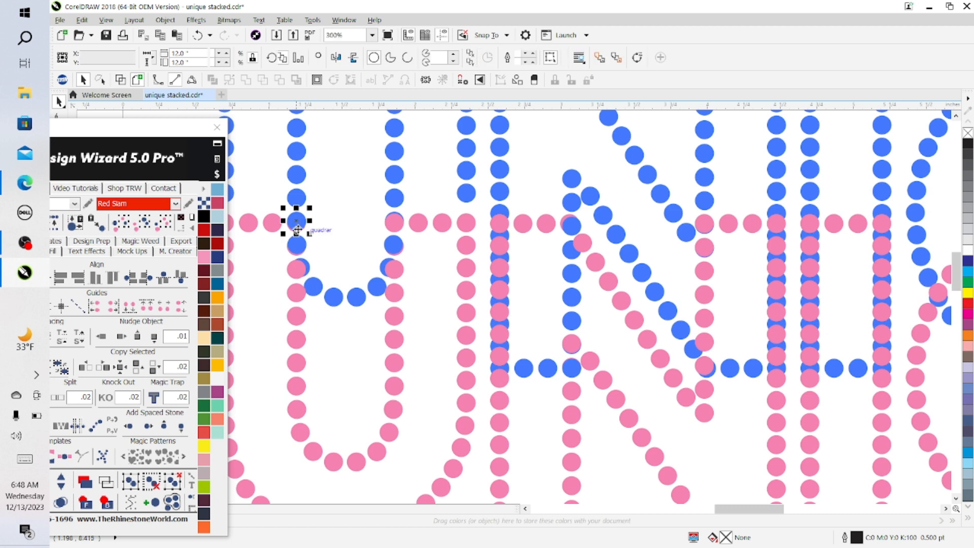
pyautogui.press('Delete')
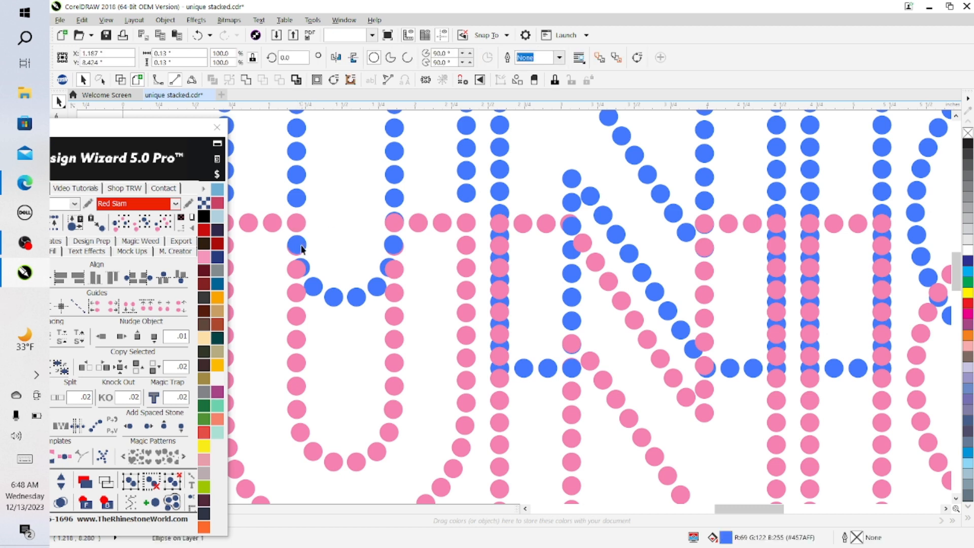
pyautogui.click(300, 246)
pyautogui.press('Delete')
pyautogui.click(311, 284)
pyautogui.press('Delete')
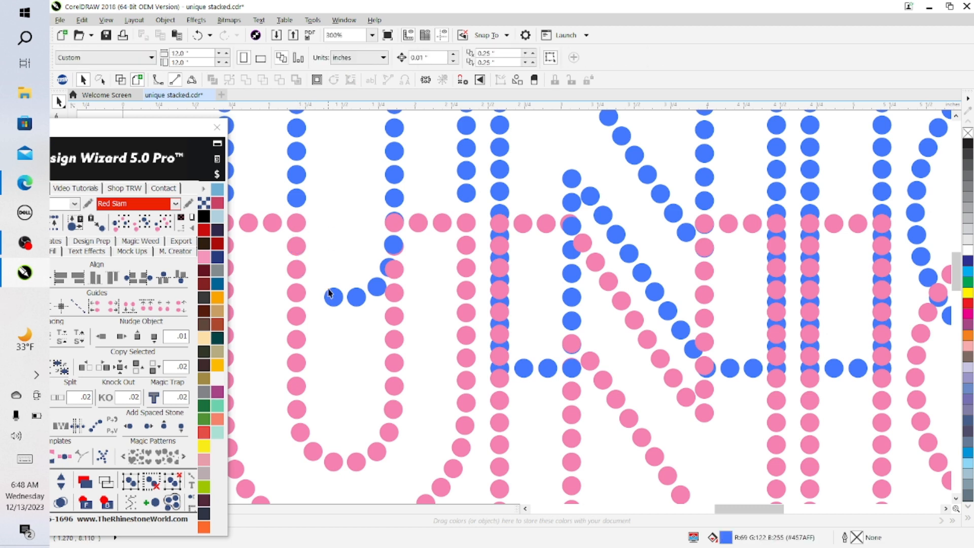
# Step: Delete the blue stones along the bottom and right side of the first U's inner curve, stopping below the pink U's top row
pyautogui.click(333, 296)
pyautogui.press('Delete')
pyautogui.click(356, 294)
pyautogui.press('Delete')
pyautogui.click(375, 289)
pyautogui.press('Delete')
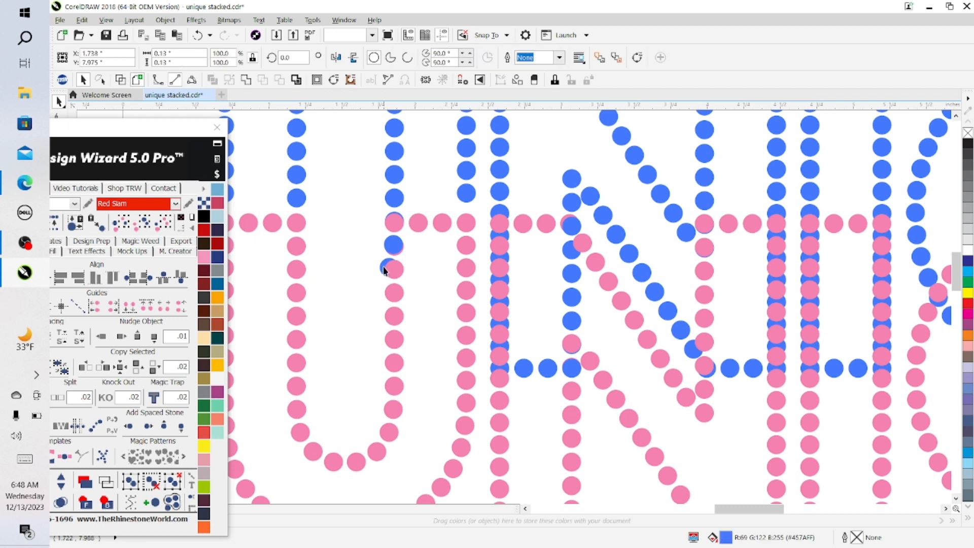
pyautogui.click(388, 267)
pyautogui.press('Delete')
pyautogui.click(392, 244)
pyautogui.press('Delete')
# Step: Send the pink stone at the top of the U's inner right stroke to the back and delete the blue stone it overlaps
pyautogui.click(391, 226)
pyautogui.press('Delete')
pyautogui.click(390, 227)
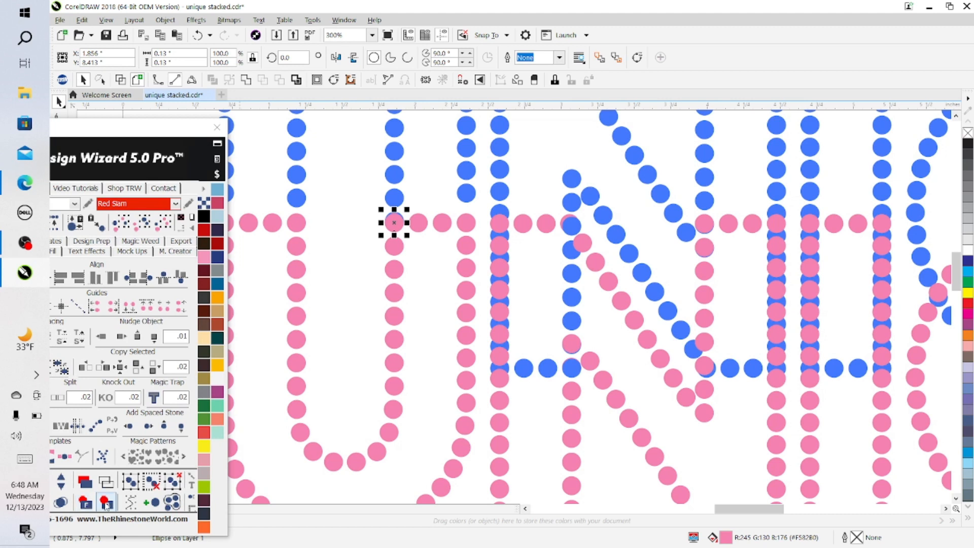
pyautogui.click(94, 503)
pyautogui.click(384, 230)
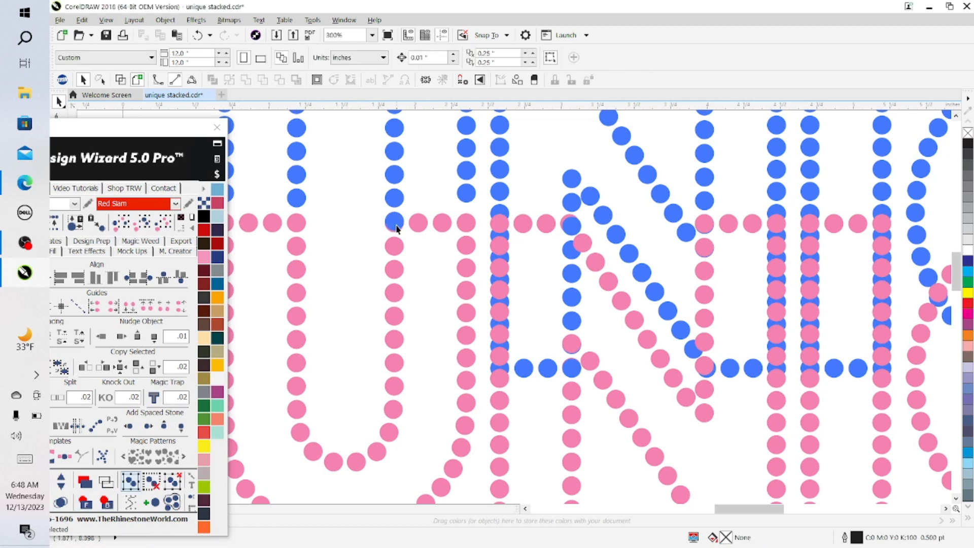
pyautogui.click(398, 228)
pyautogui.press('Delete')
# Step: Delete the blue stones behind the upper part of the pink N's left outer stroke, starting at its top row
pyautogui.click(501, 214)
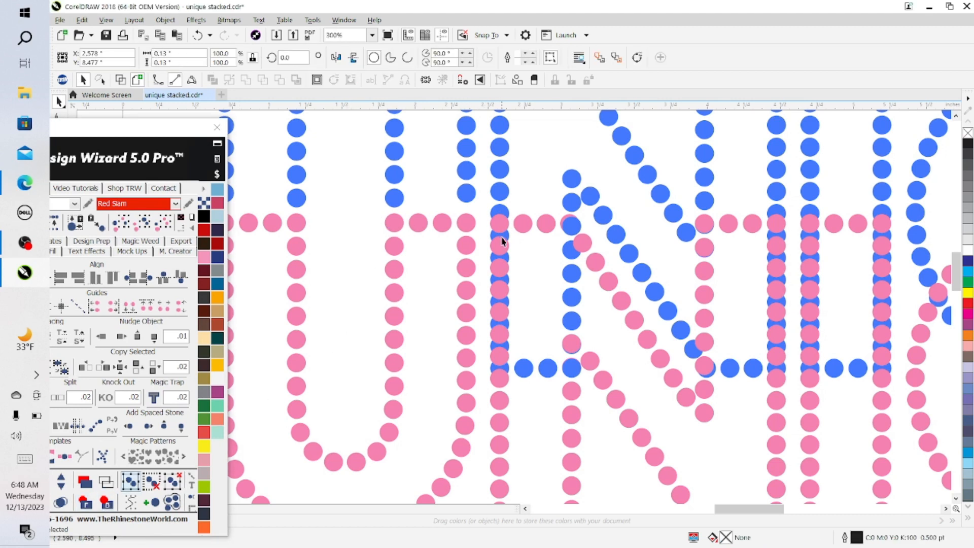
pyautogui.press('Delete')
pyautogui.click(508, 237)
pyautogui.press('Delete')
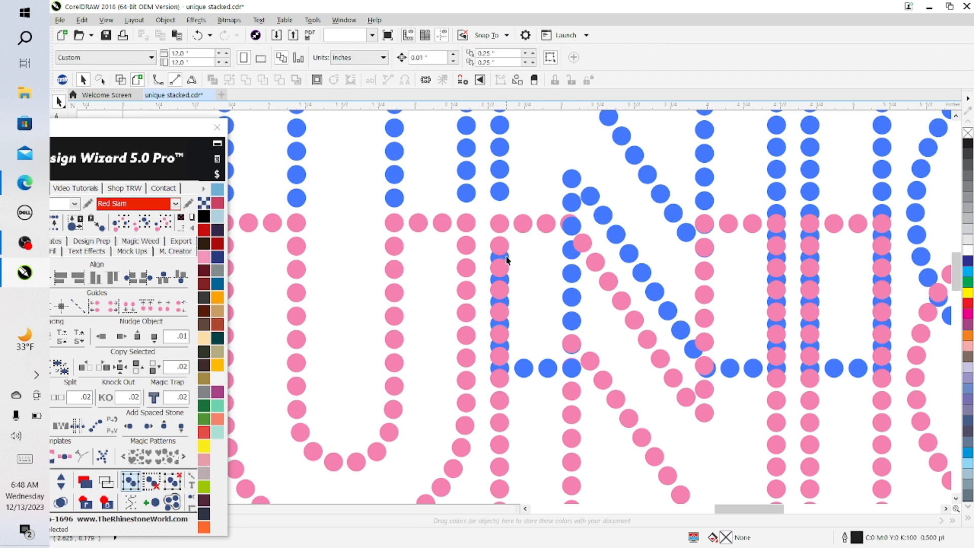
pyautogui.click(508, 259)
pyautogui.press('Delete')
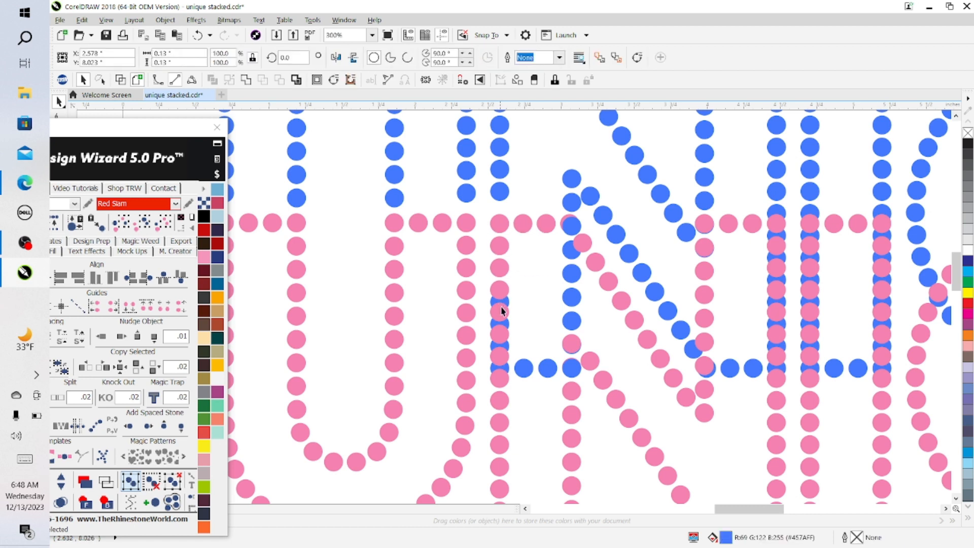
pyautogui.click(507, 322)
pyautogui.press('Delete')
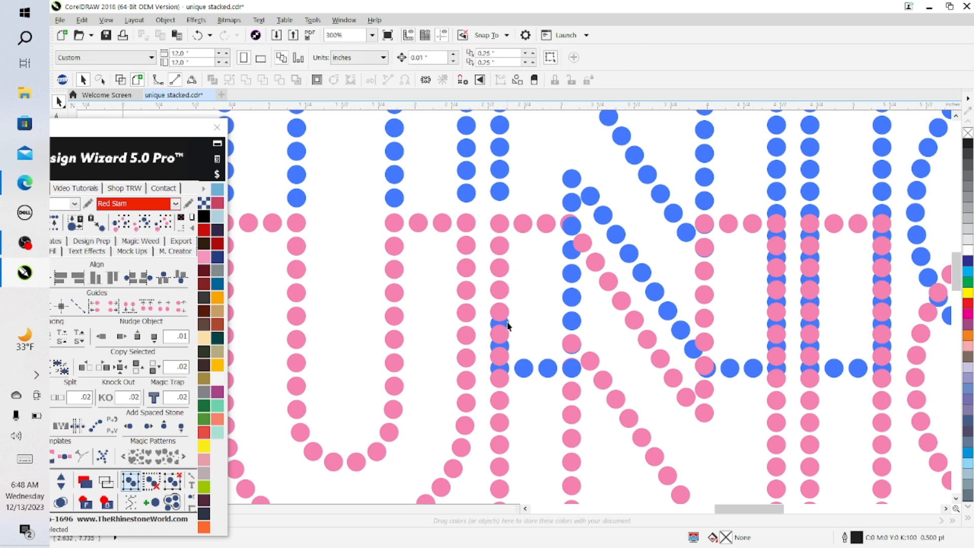
# Step: Delete the blue stones at the lower end of the N's left outer stroke and along that leg's bottom row
pyautogui.click(507, 345)
pyautogui.press('Delete')
pyautogui.click(506, 367)
pyautogui.press('Delete')
pyautogui.click(524, 369)
pyautogui.press('Delete')
pyautogui.click(546, 368)
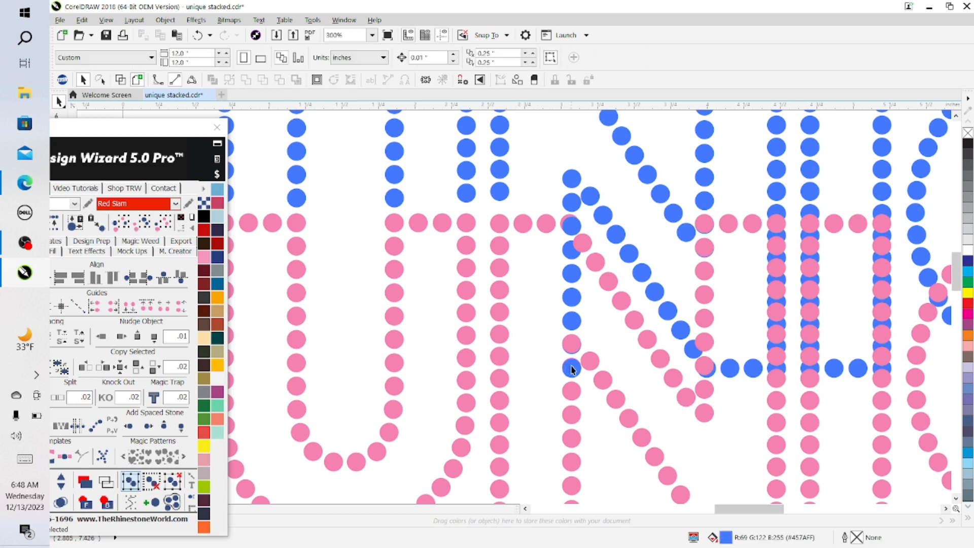
pyautogui.press('Delete')
# Step: Send the top pink stone of the N's inner left stroke to the back and delete the blue stone it covered
pyautogui.click(571, 344)
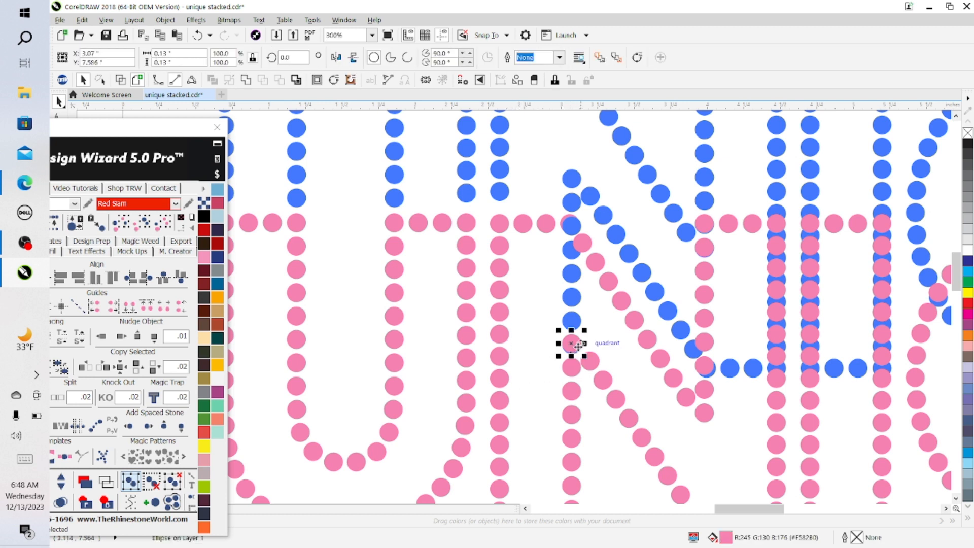
pyautogui.click(106, 502)
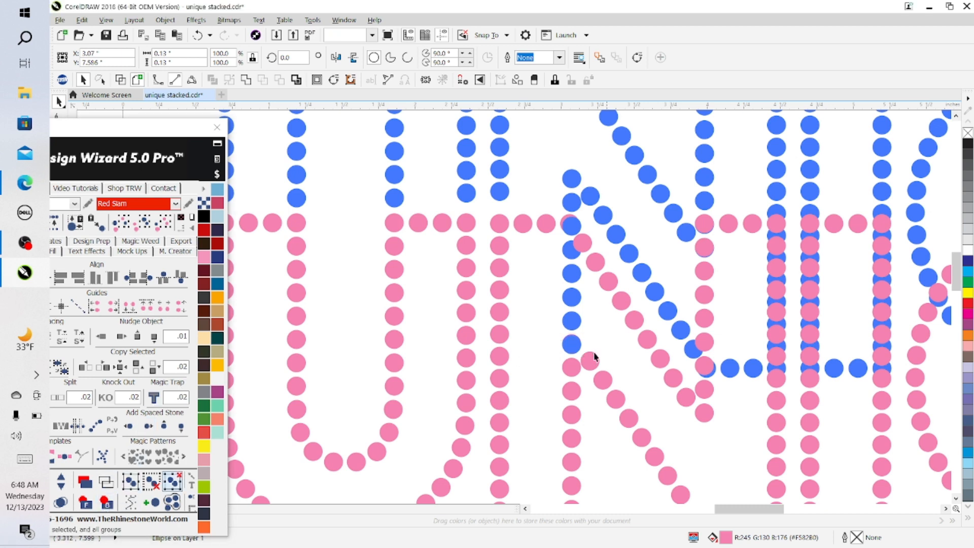
pyautogui.press('Escape')
pyautogui.click(574, 345)
pyautogui.press('Delete')
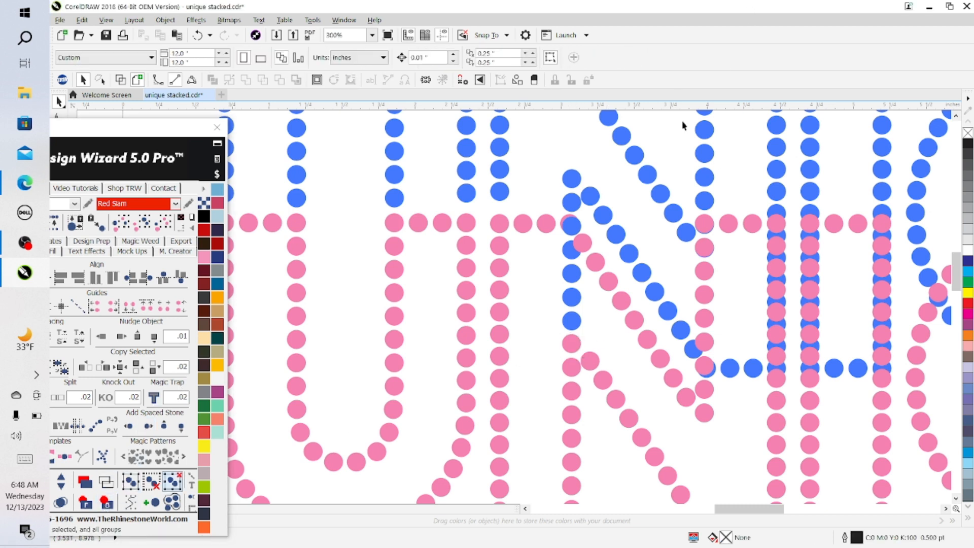
# Step: Delete the blue stones on the N's inner left stroke from the pink top row down to the pink inner stroke
pyautogui.click(572, 230)
pyautogui.press('Delete')
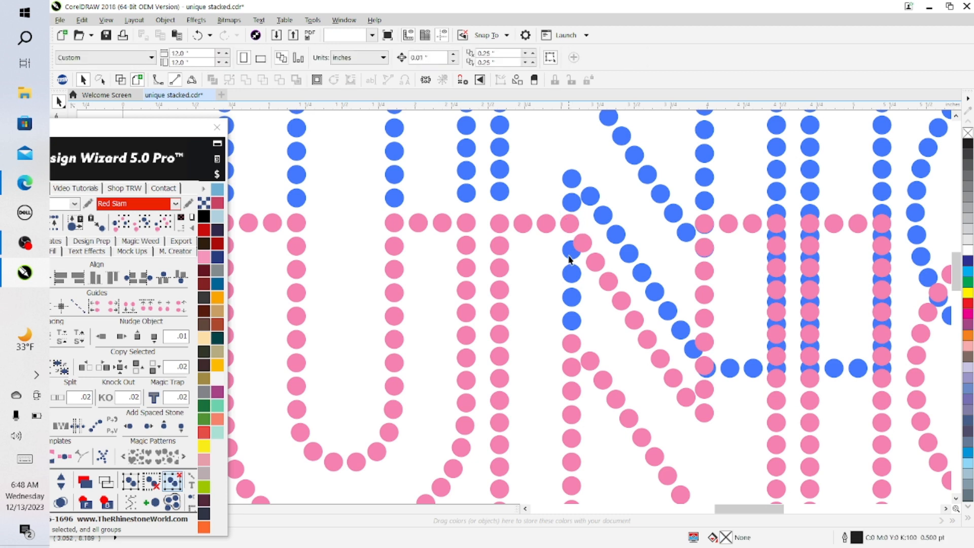
pyautogui.click(571, 251)
pyautogui.press('Delete')
pyautogui.click(573, 274)
pyautogui.press('Delete')
pyautogui.press('Delete')
pyautogui.click(571, 321)
pyautogui.press('Delete')
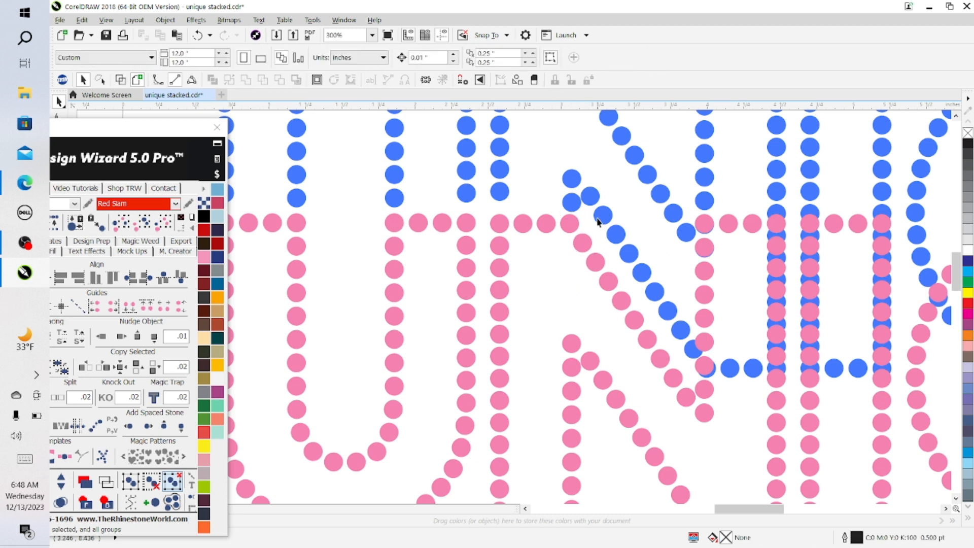
# Step: Nudge the top blue stone of the N's lower diagonal slightly right, and delete the three blue stones in the right leg's bottom row
pyautogui.click(596, 197)
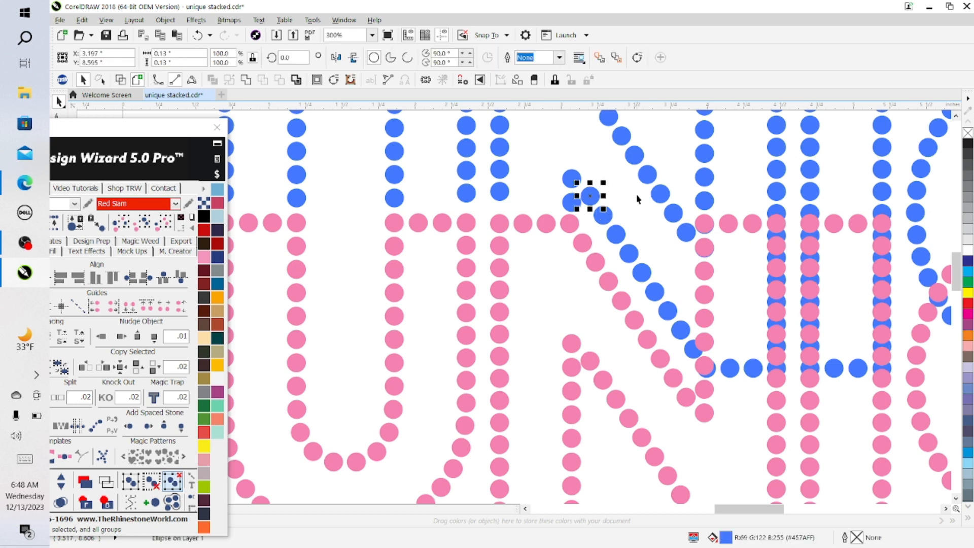
pyautogui.click(715, 373)
pyautogui.press('Delete')
pyautogui.click(733, 373)
pyautogui.press('Delete')
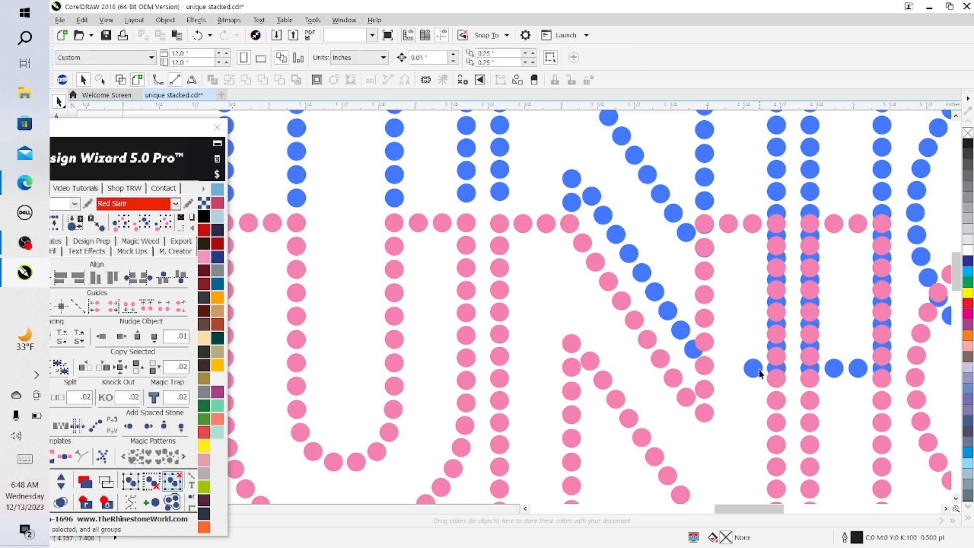
pyautogui.click(759, 373)
pyautogui.press('Delete')
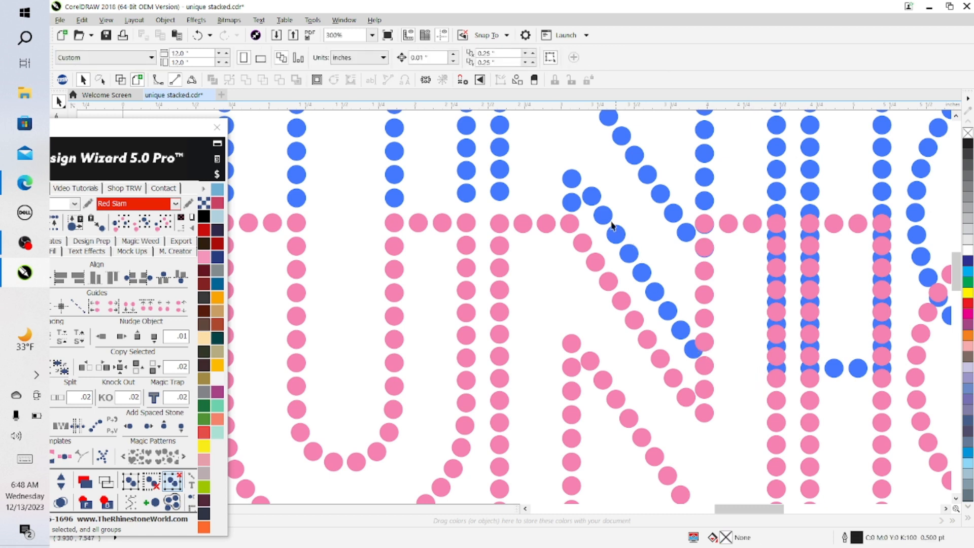
# Step: Delete the blue stones on the upper part of the N's lower diagonal, keeping its topmost stone
pyautogui.click(607, 218)
pyautogui.press('Delete')
pyautogui.click(616, 234)
pyautogui.press('Delete')
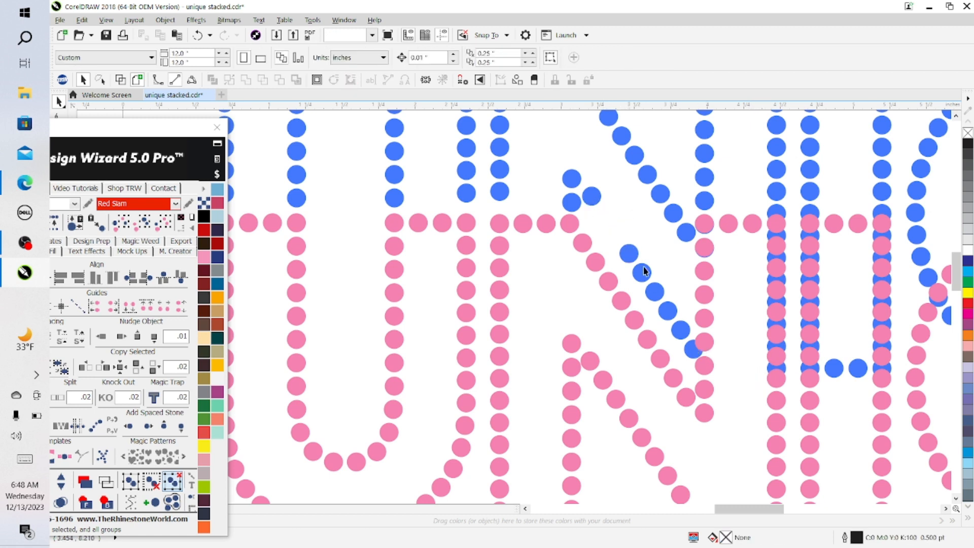
pyautogui.click(629, 255)
pyautogui.press('Delete')
pyautogui.click(643, 270)
pyautogui.press('Delete')
# Step: Delete the remaining blue stones on the N's lower diagonal down to the pink N's inner right stroke
pyautogui.click(655, 291)
pyautogui.press('Delete')
pyautogui.click(669, 312)
pyautogui.press('Delete')
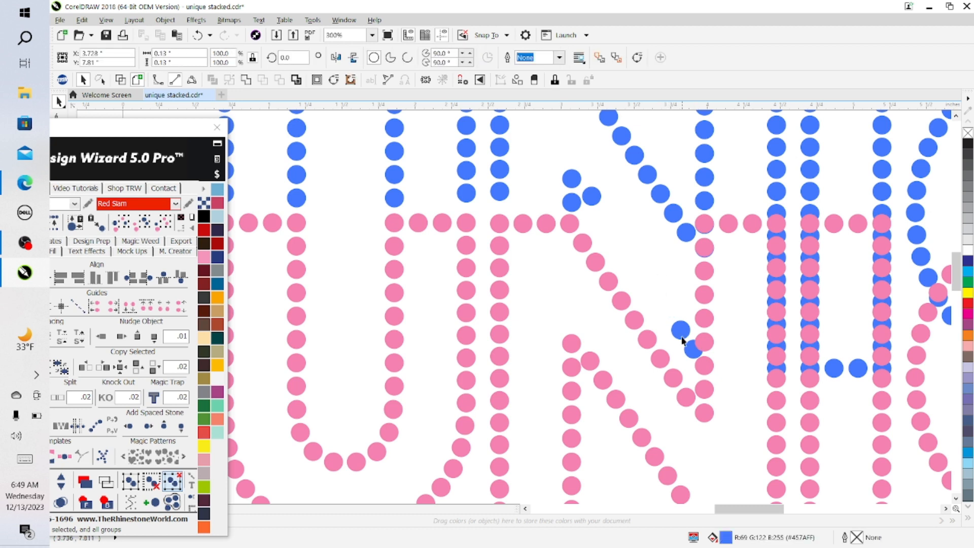
pyautogui.click(684, 336)
pyautogui.press('Delete')
pyautogui.click(689, 345)
pyautogui.press('Delete')
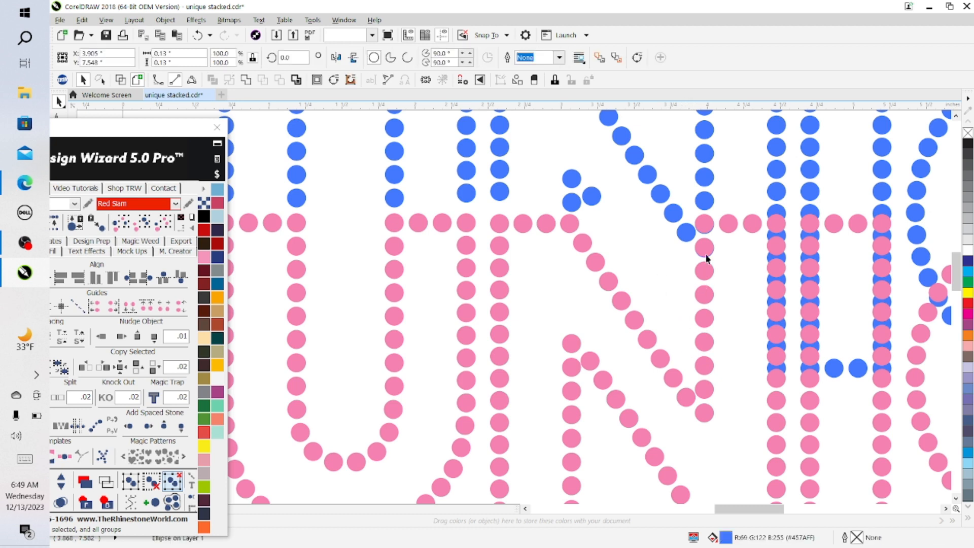
pyautogui.press('Delete')
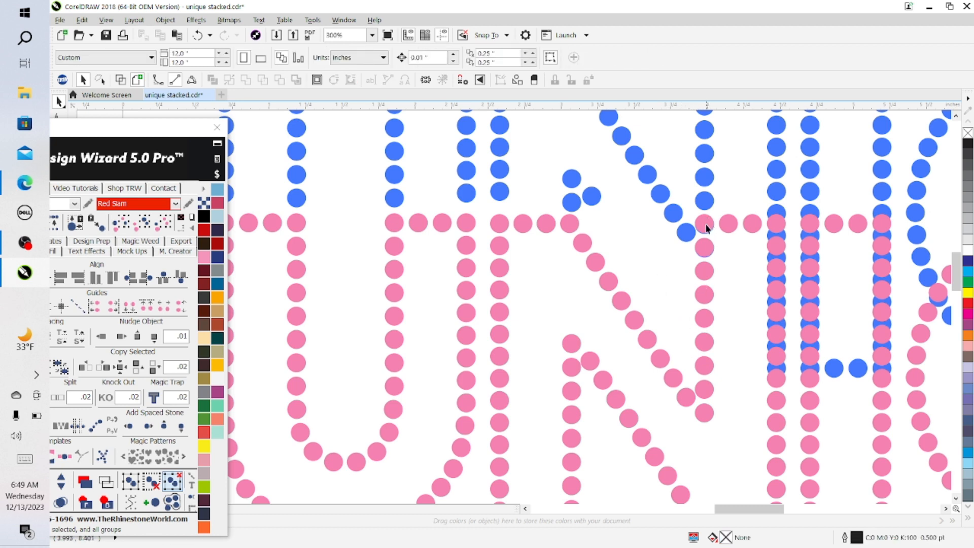
# Step: Send the top two pink stones of the N's inner right stroke to the back, behind the blue stones
pyautogui.click(706, 226)
pyautogui.keyDown('shift'); pyautogui.click(704, 249); pyautogui.keyUp('shift')
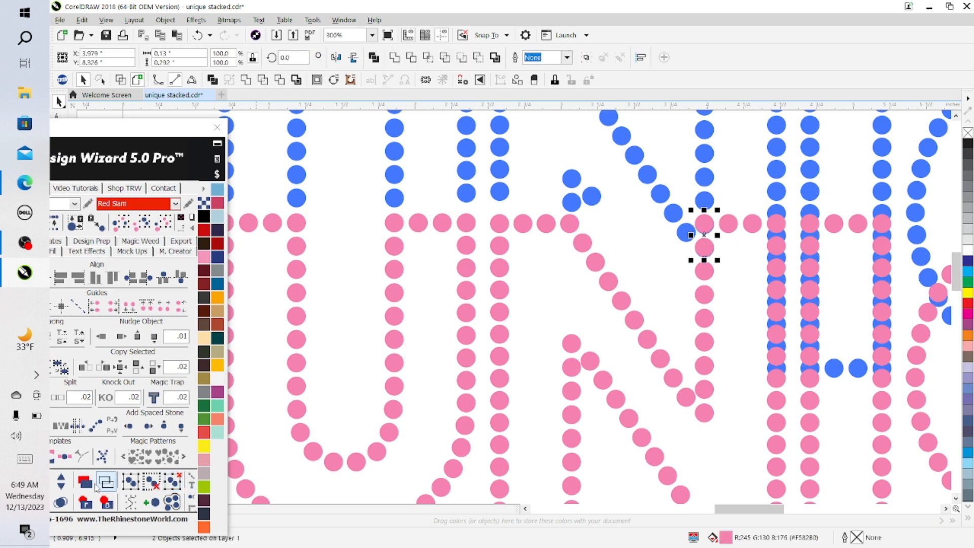
pyautogui.click(109, 504)
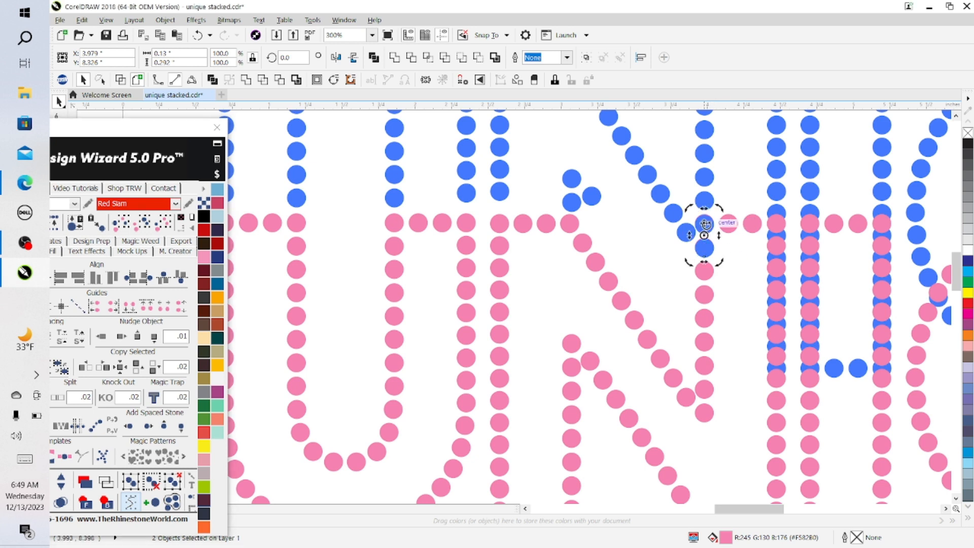
pyautogui.click(726, 267)
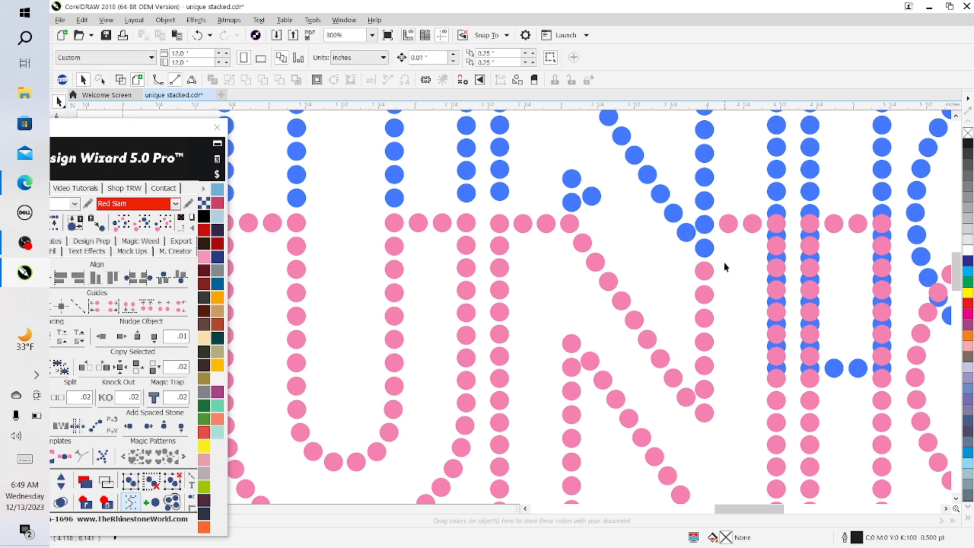
pyautogui.click(704, 228)
pyautogui.press('Delete')
pyautogui.click(198, 36)
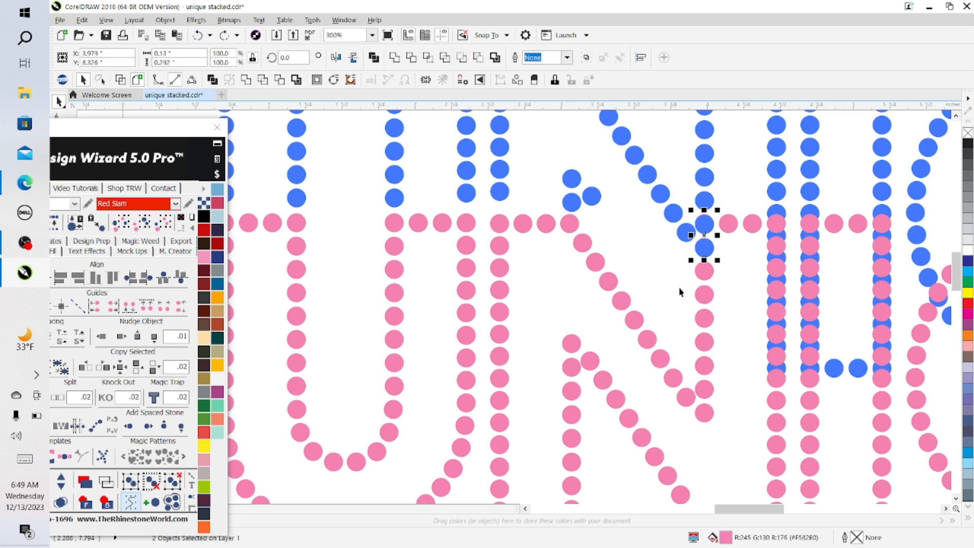
# Step: Delete the two blue stones atop the pink N's inner right stroke and the blue diagonal stone beside them
pyautogui.click(732, 287)
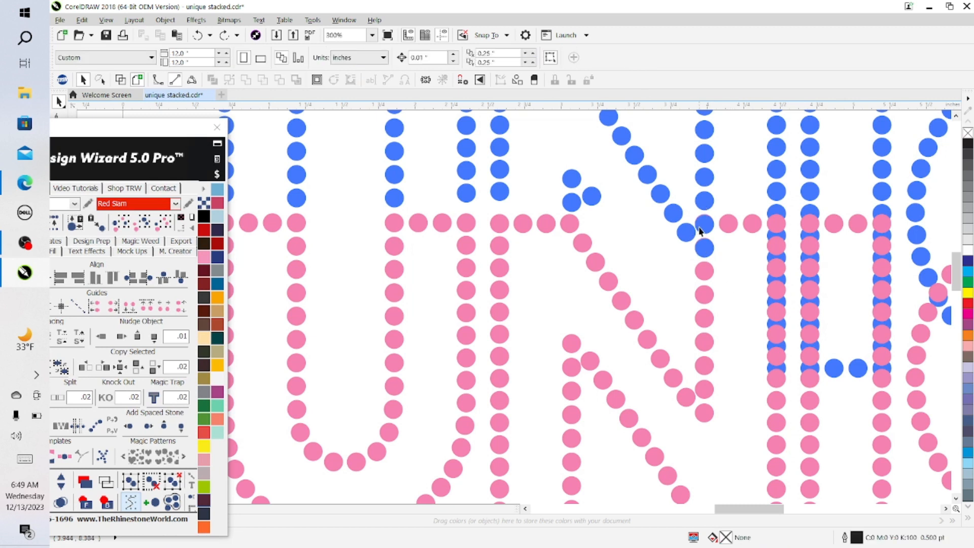
pyautogui.click(701, 227)
pyautogui.press('Delete')
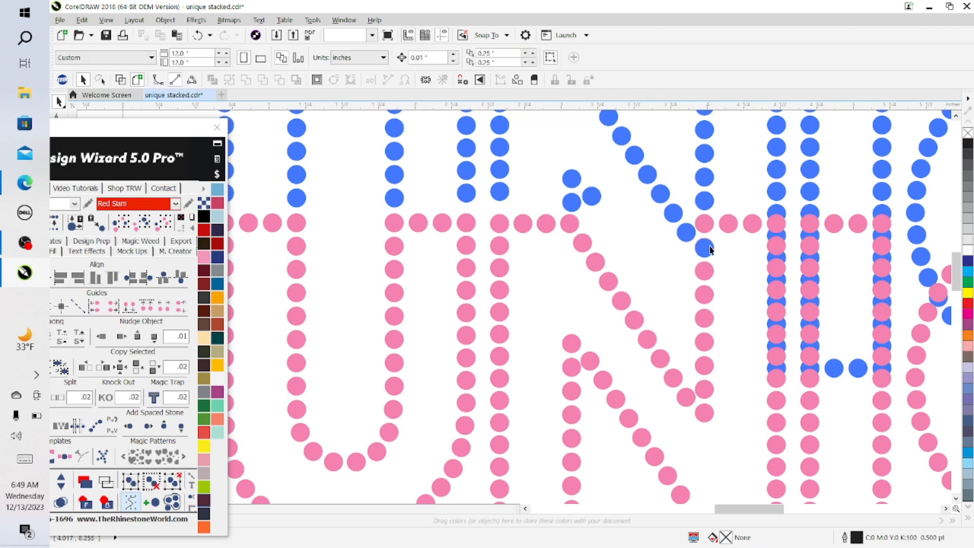
pyautogui.click(710, 249)
pyautogui.press('Delete')
pyautogui.click(685, 234)
pyautogui.press('Delete')
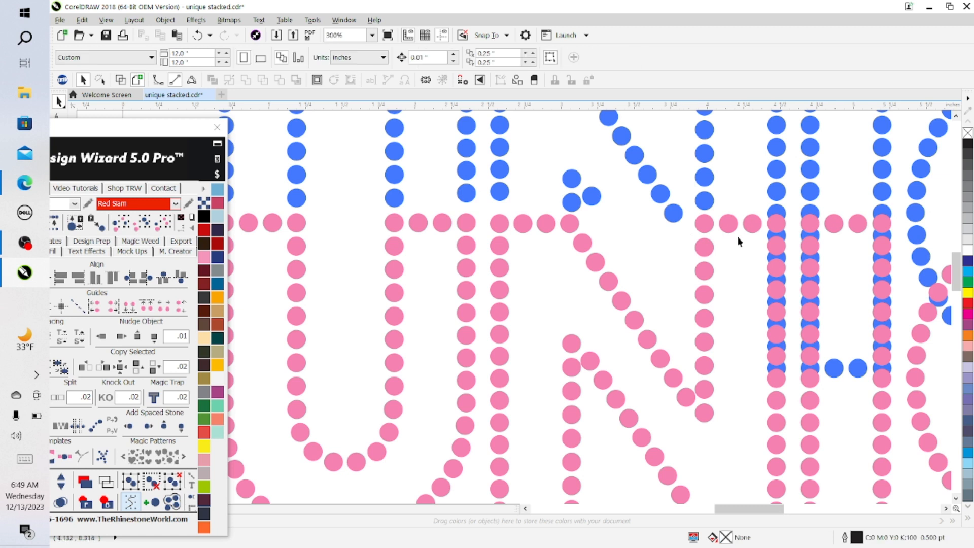
# Step: Delete the blue stones behind the upper part of the pink N's right outer stroke, starting at its top row
pyautogui.click(784, 215)
pyautogui.press('Delete')
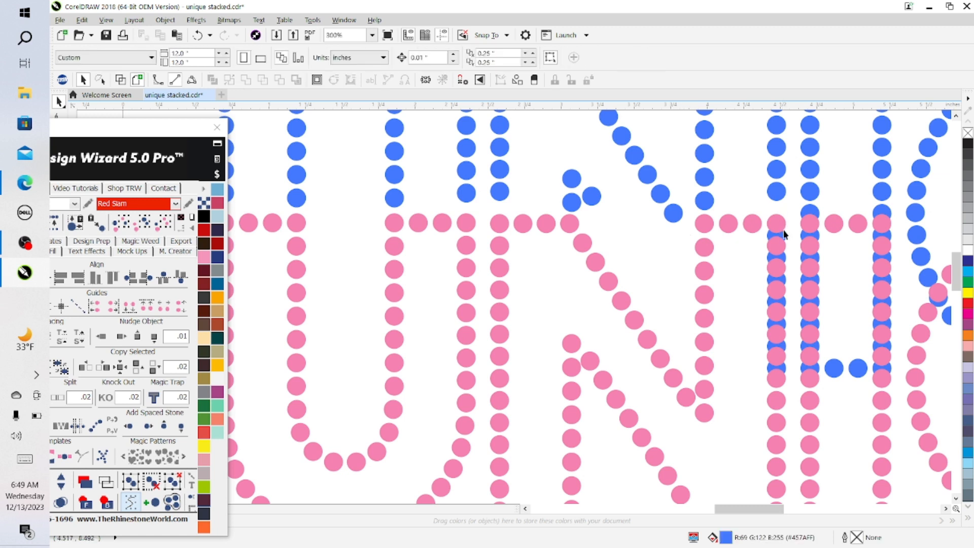
pyautogui.click(786, 236)
pyautogui.press('Delete')
pyautogui.click(784, 258)
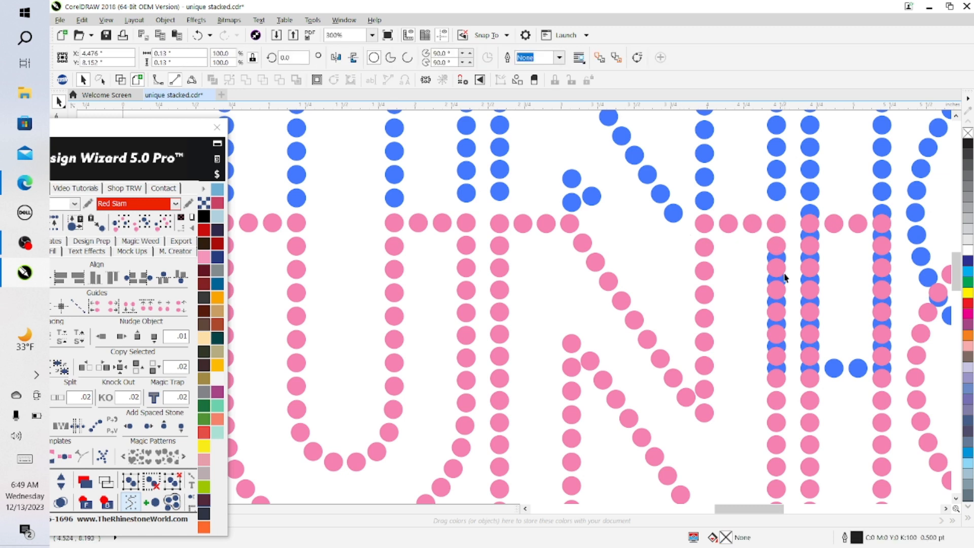
pyautogui.press('Delete')
pyautogui.click(784, 282)
pyautogui.press('Delete')
pyautogui.click(784, 317)
pyautogui.press('Delete')
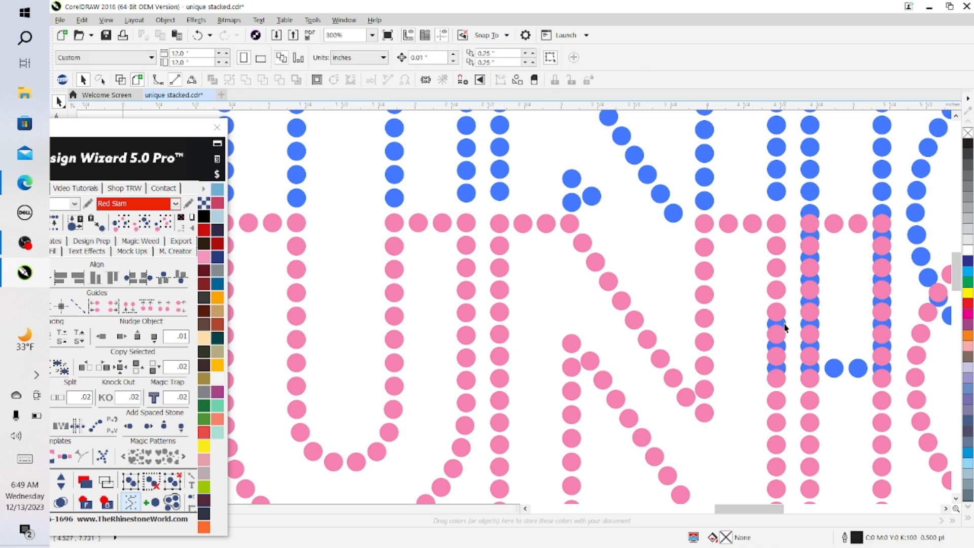
# Step: Delete the last blue stones at the lower end of the N's right outer stroke and save the drawing
pyautogui.click(785, 328)
pyautogui.press('Delete')
pyautogui.click(781, 349)
pyautogui.press('Delete')
pyautogui.click(784, 371)
pyautogui.press('Delete')
pyautogui.hotkey('ctrl', 's')
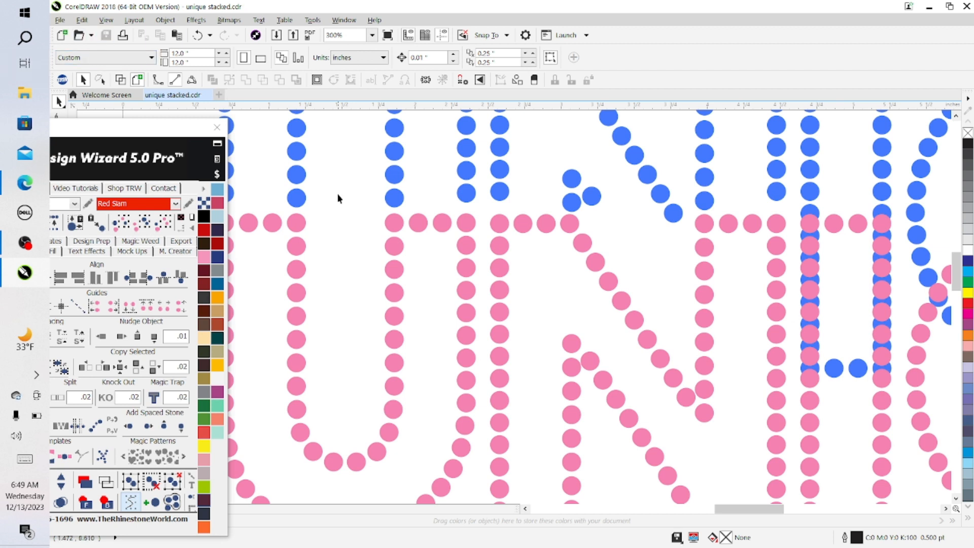
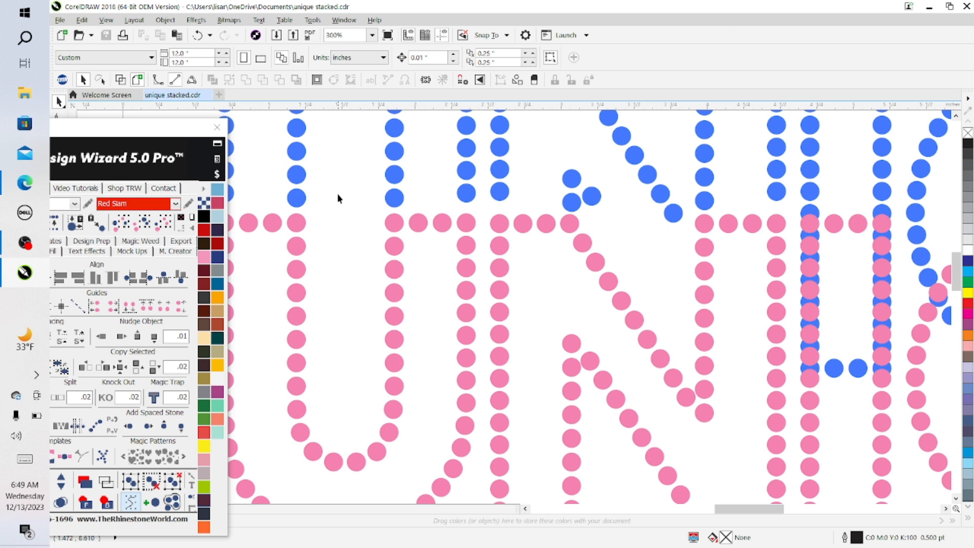
# Step: Delete the blue stones behind the upper part of the pink I's left stroke, starting at its top row
pyautogui.click(807, 212)
pyautogui.press('Delete')
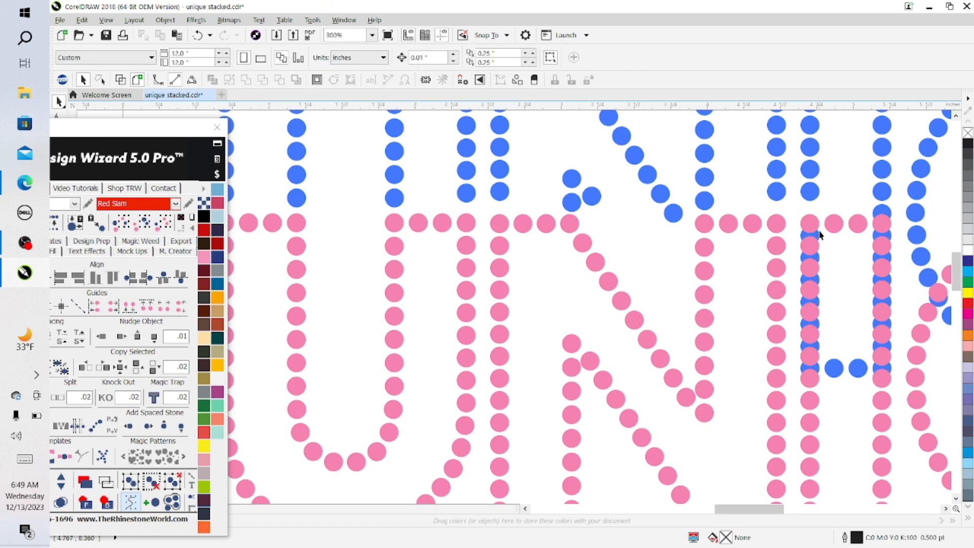
pyautogui.click(816, 238)
pyautogui.press('Delete')
pyautogui.click(817, 259)
pyautogui.press('Delete')
pyautogui.click(819, 300)
pyautogui.press('Delete')
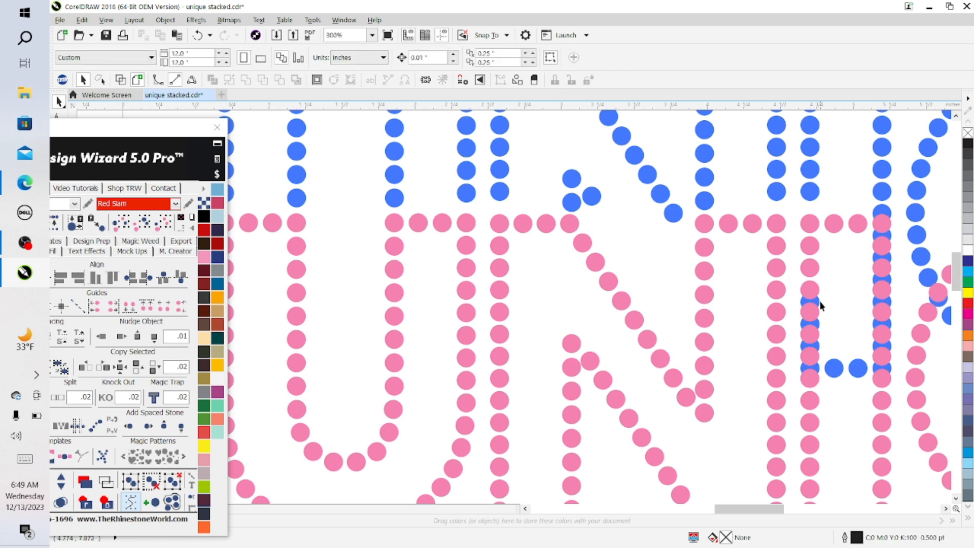
# Step: Delete the remaining blue stones behind the I's left stroke and the blue bottom row between its two strokes
pyautogui.click(818, 306)
pyautogui.press('Delete')
pyautogui.click(818, 325)
pyautogui.press('Delete')
pyautogui.click(818, 348)
pyautogui.press('Delete')
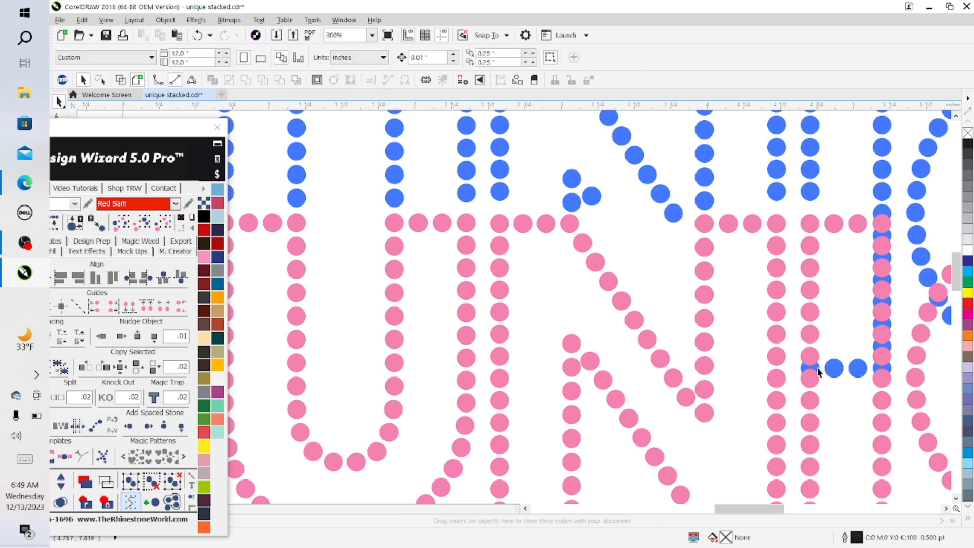
pyautogui.click(818, 373)
pyautogui.press('Delete')
pyautogui.click(833, 368)
pyautogui.press('Delete')
pyautogui.click(857, 370)
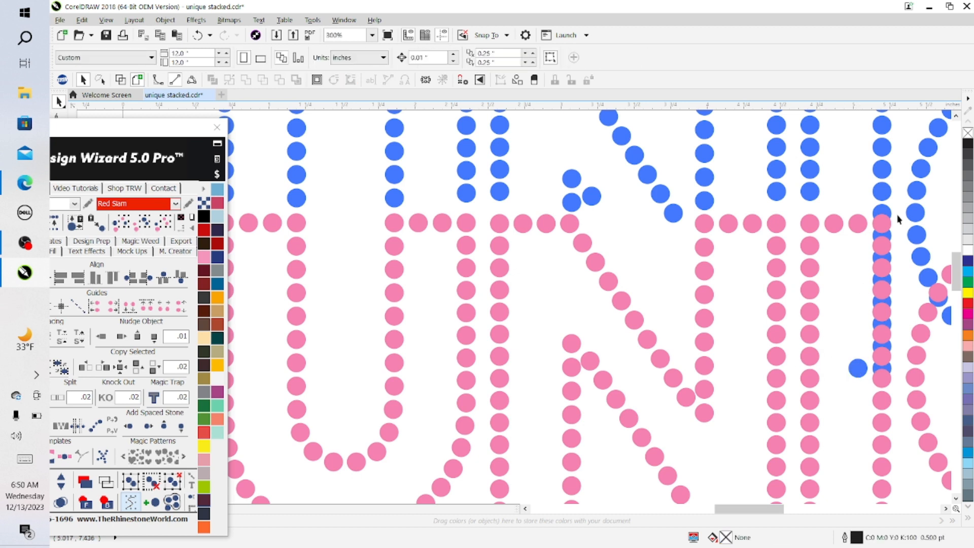
pyautogui.press('Delete')
# Step: Delete the blue stones behind the upper part of the pink I's right stroke, starting at its top row
pyautogui.click(892, 215)
pyautogui.press('Delete')
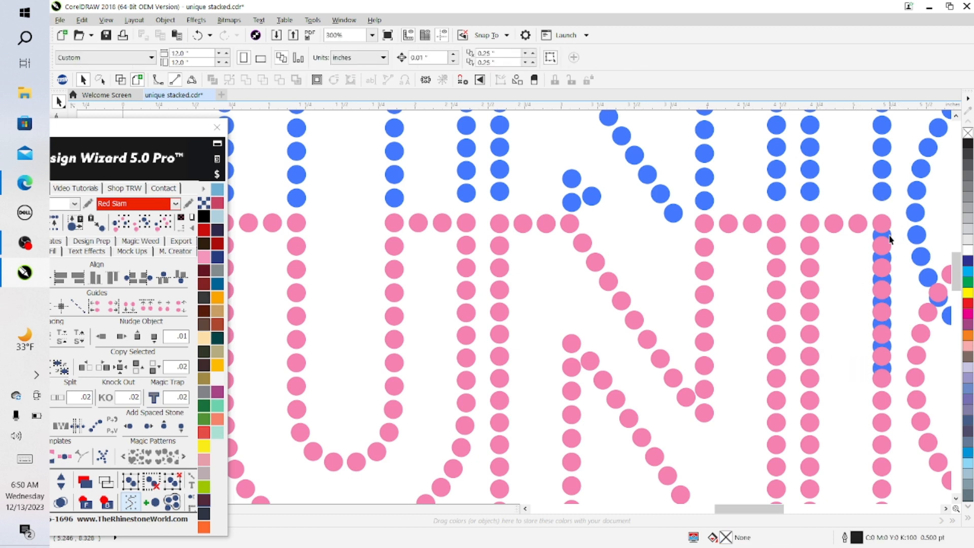
pyautogui.click(891, 246)
pyautogui.press('Delete')
pyautogui.click(891, 260)
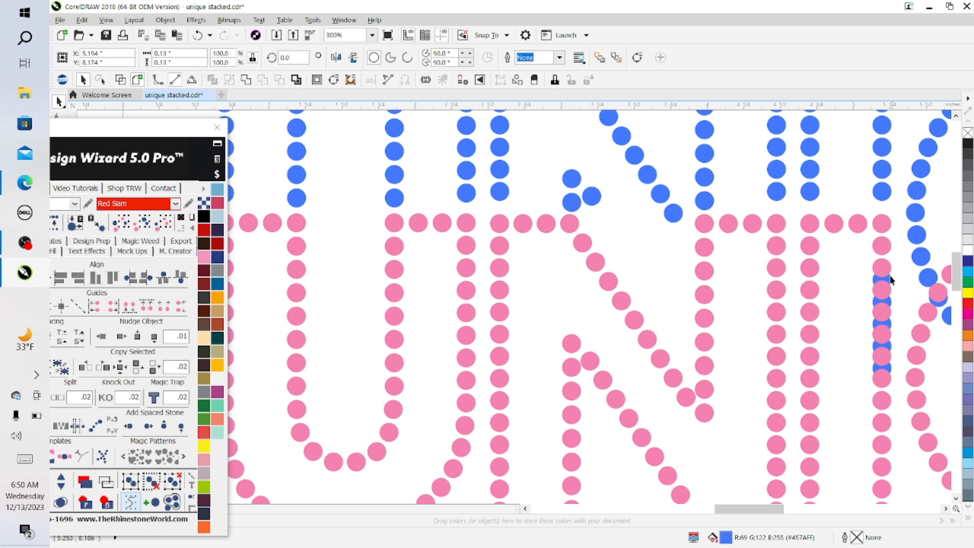
pyautogui.press('Delete')
pyautogui.click(891, 282)
pyautogui.press('Delete')
pyautogui.click(892, 305)
pyautogui.press('Delete')
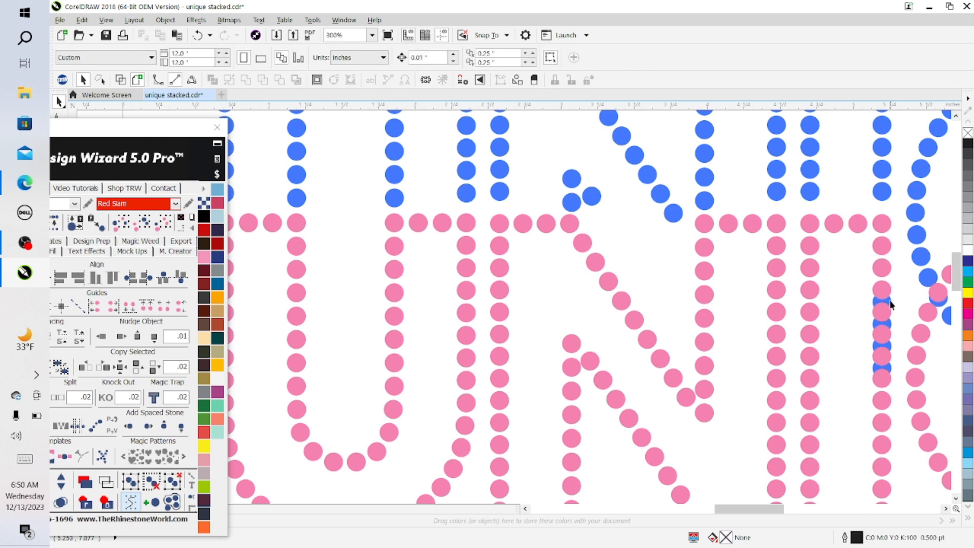
# Step: Delete the last blue stones behind the lower part of the I's right stroke and save the drawing
pyautogui.click(891, 327)
pyautogui.press('Delete')
pyautogui.click(889, 351)
pyautogui.press('Delete')
pyautogui.click(890, 348)
pyautogui.press('Delete')
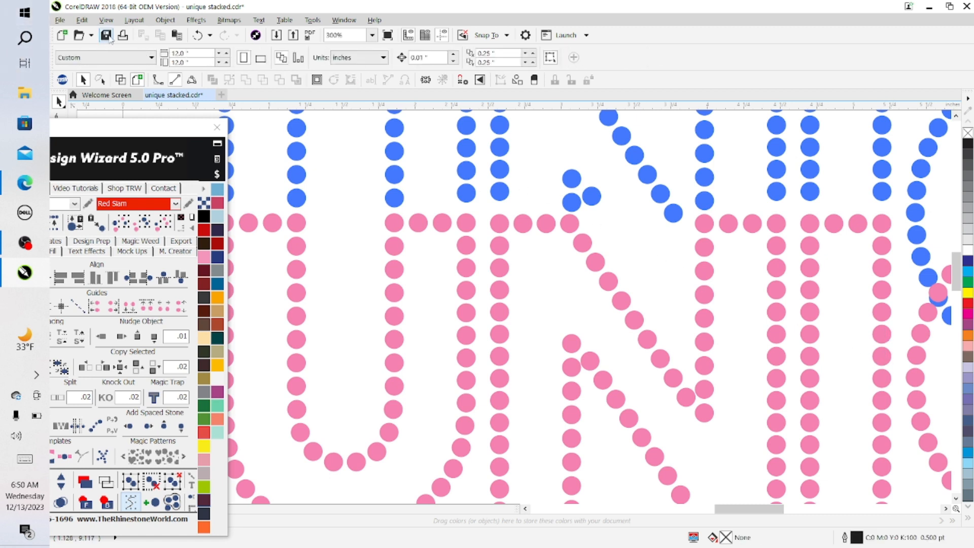
pyautogui.hotkey('ctrl', 's')
# Step: Delete the blue stones crossing the left side of the pink Q, from its outer curve to its inner ring
pyautogui.click(789, 509)
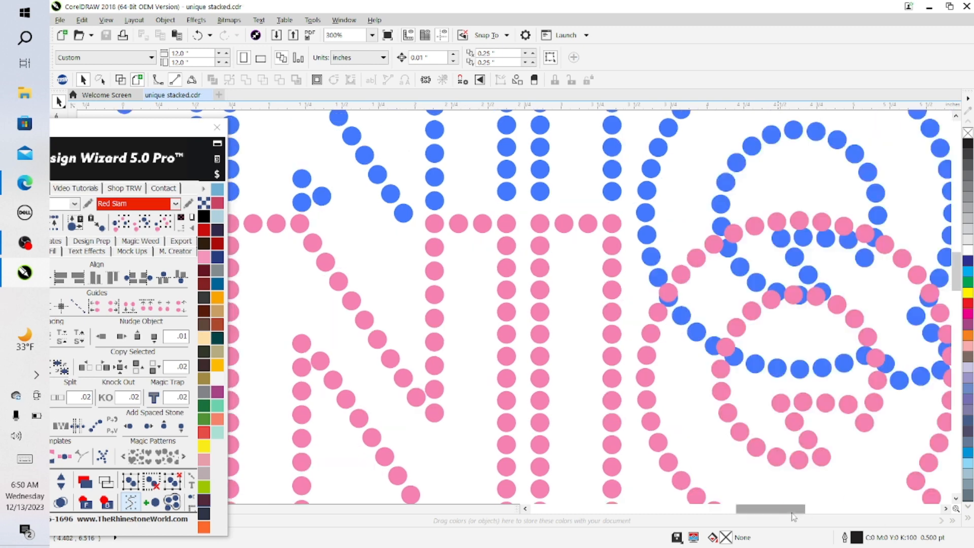
pyautogui.moveTo(765, 509); pyautogui.dragTo(784, 506)
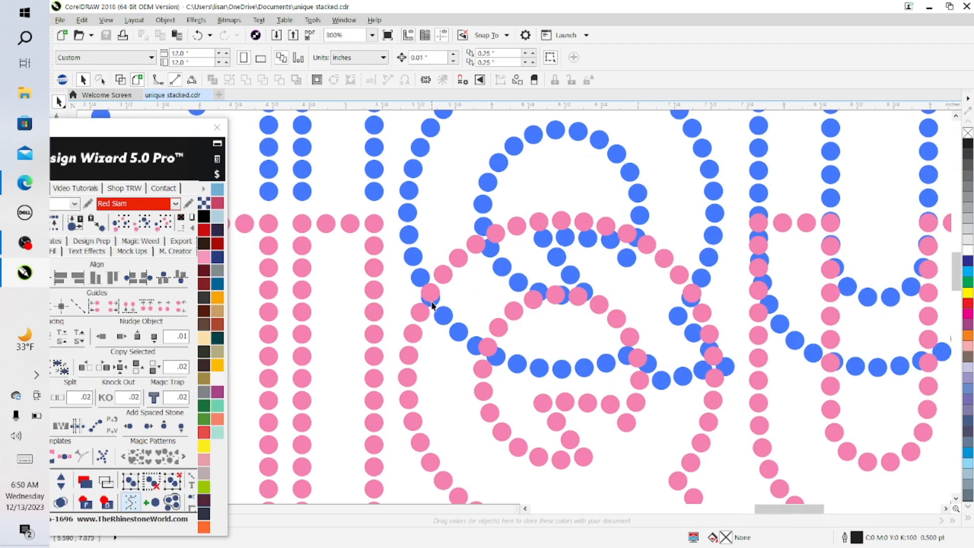
pyautogui.click(425, 282)
pyautogui.press('Delete')
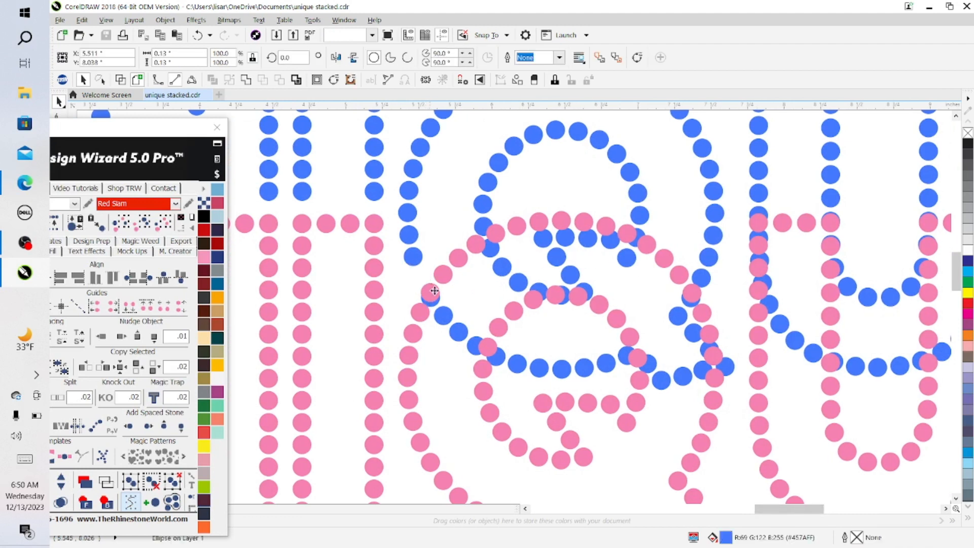
pyautogui.click(434, 303)
pyautogui.press('Delete')
pyautogui.click(445, 315)
pyautogui.press('Delete')
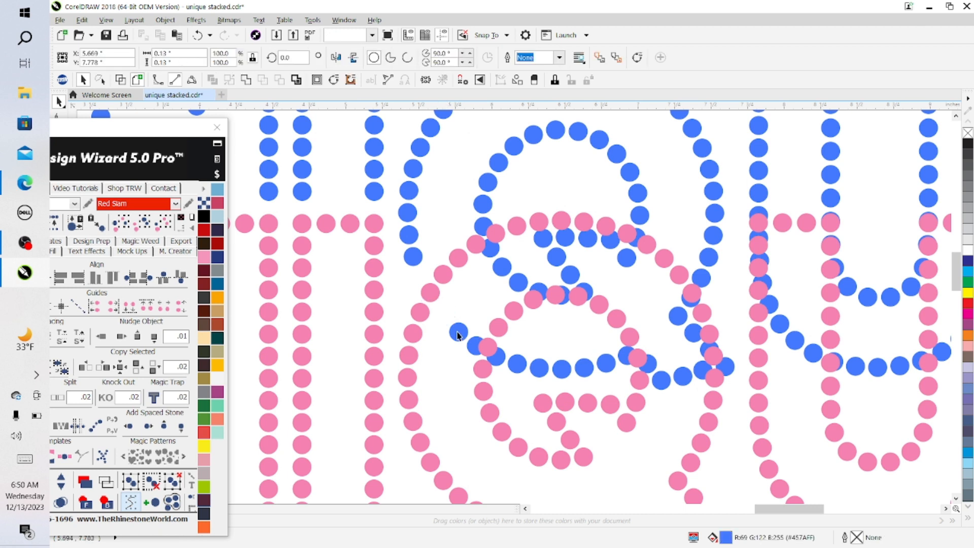
pyautogui.click(457, 332)
pyautogui.press('Delete')
pyautogui.press('Delete')
# Step: Delete the row of blue stones running across the inside of the pink Q's inner ring
pyautogui.click(496, 357)
pyautogui.press('Delete')
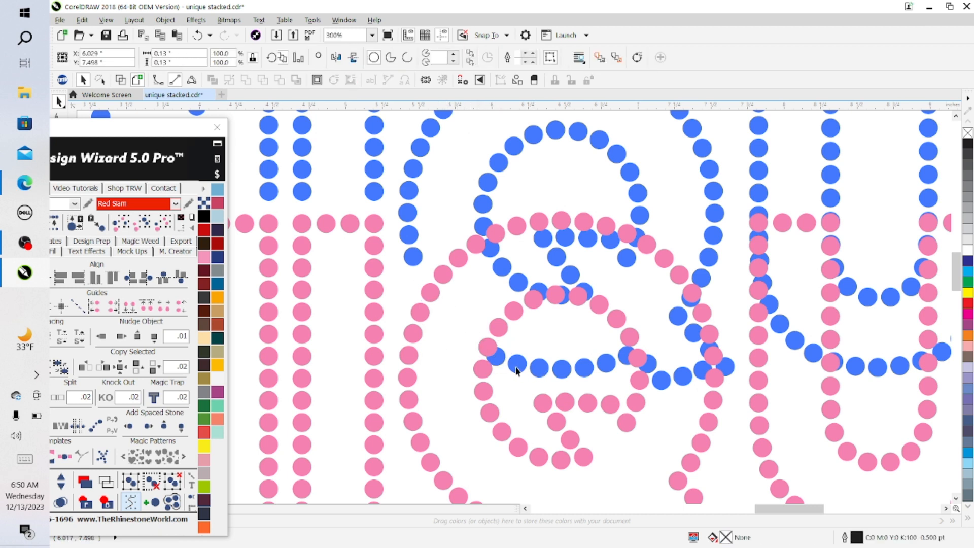
pyautogui.press('Delete')
pyautogui.click(540, 368)
pyautogui.press('Delete')
pyautogui.click(560, 369)
pyautogui.press('Delete')
pyautogui.click(583, 368)
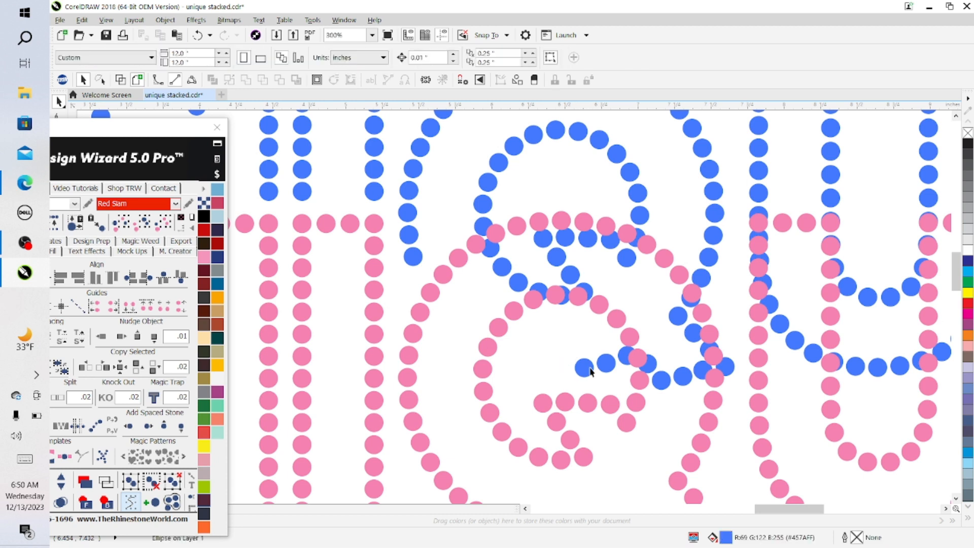
pyautogui.press('Delete')
pyautogui.click(601, 368)
pyautogui.press('Delete')
pyautogui.click(628, 356)
pyautogui.press('Delete')
# Step: Delete the blue stones between the right side of the Q's inner ring and its outer curve
pyautogui.click(649, 364)
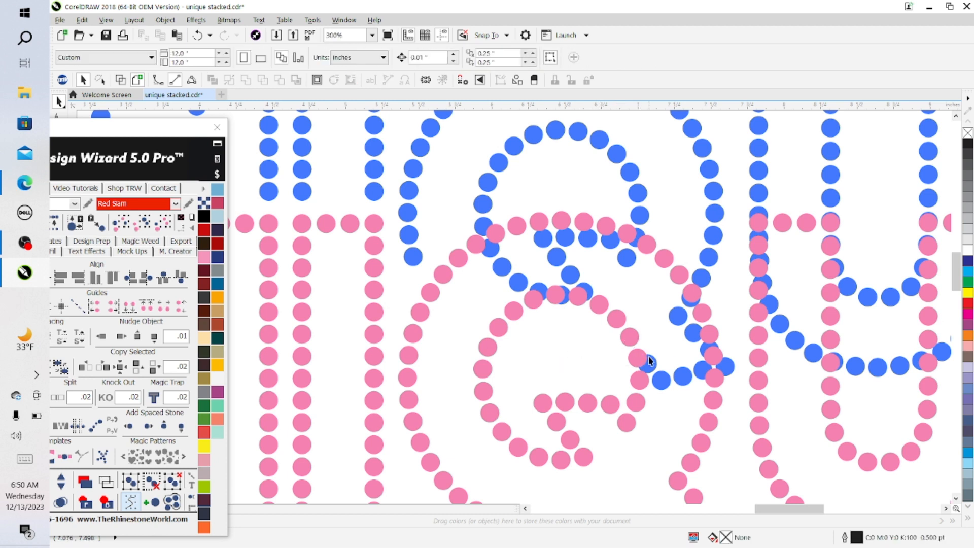
pyautogui.press('Delete')
pyautogui.click(666, 380)
pyautogui.press('Delete')
pyautogui.click(683, 376)
pyautogui.press('Delete')
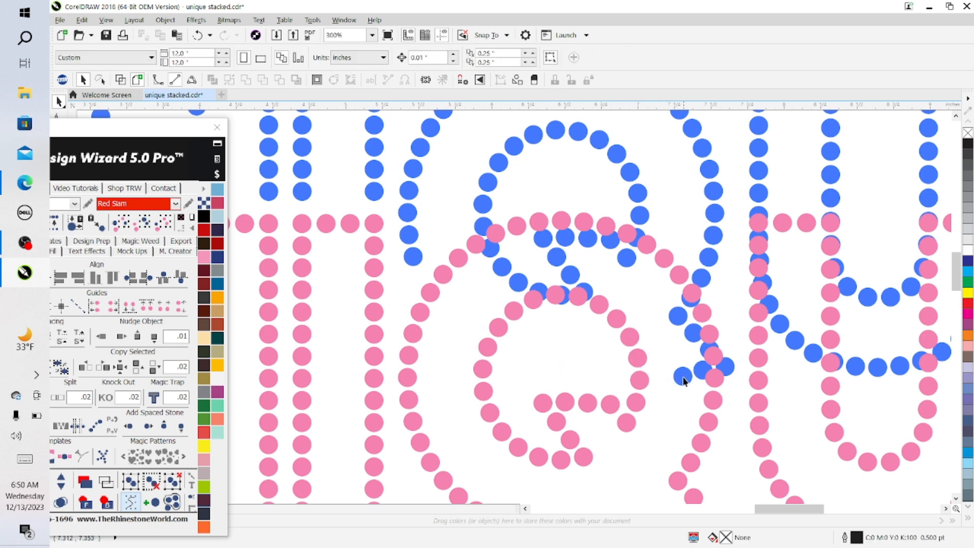
pyautogui.click(701, 370)
pyautogui.press('Delete')
# Step: Delete the leftover blue tail stones and the blue stones overlapping the Q's right outer curve
pyautogui.click(726, 366)
pyautogui.press('Delete')
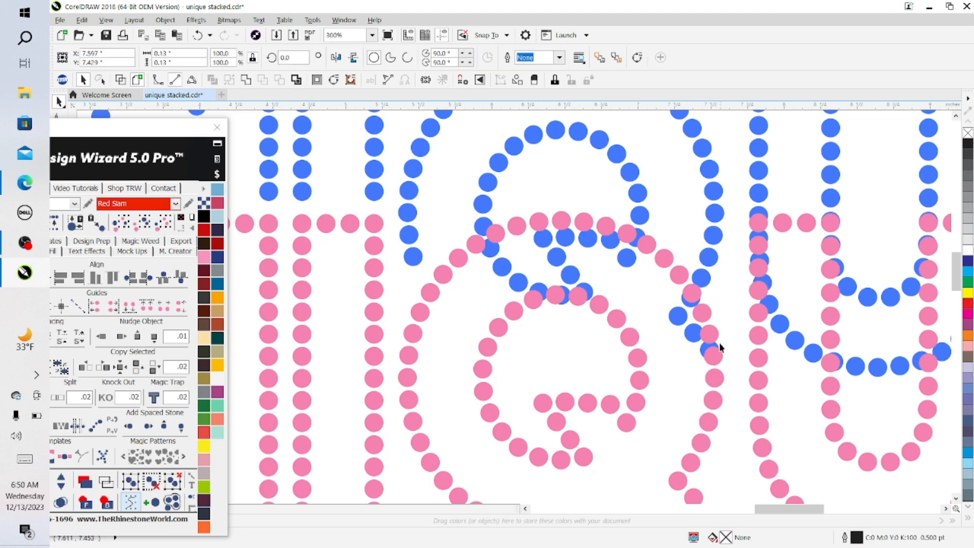
pyautogui.click(713, 349)
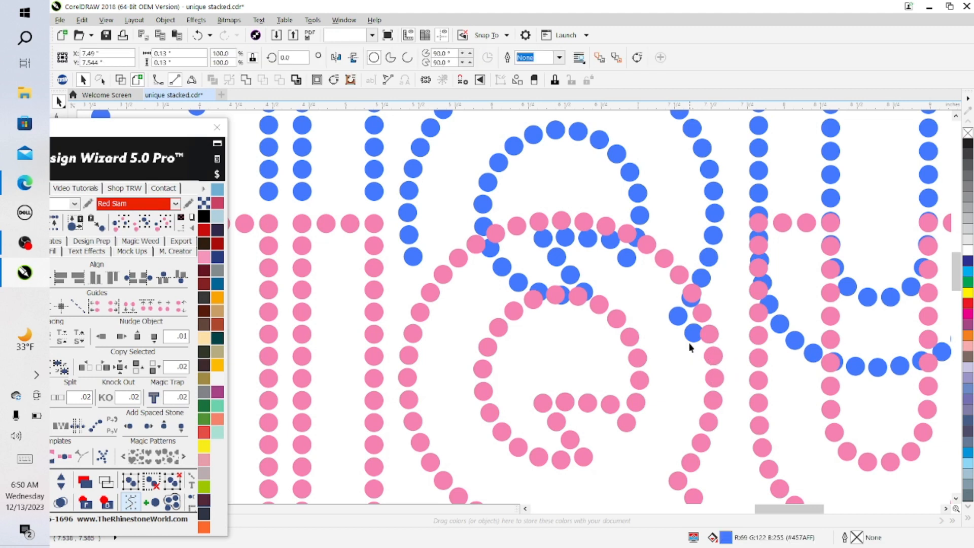
pyautogui.click(679, 318)
pyautogui.press('Delete')
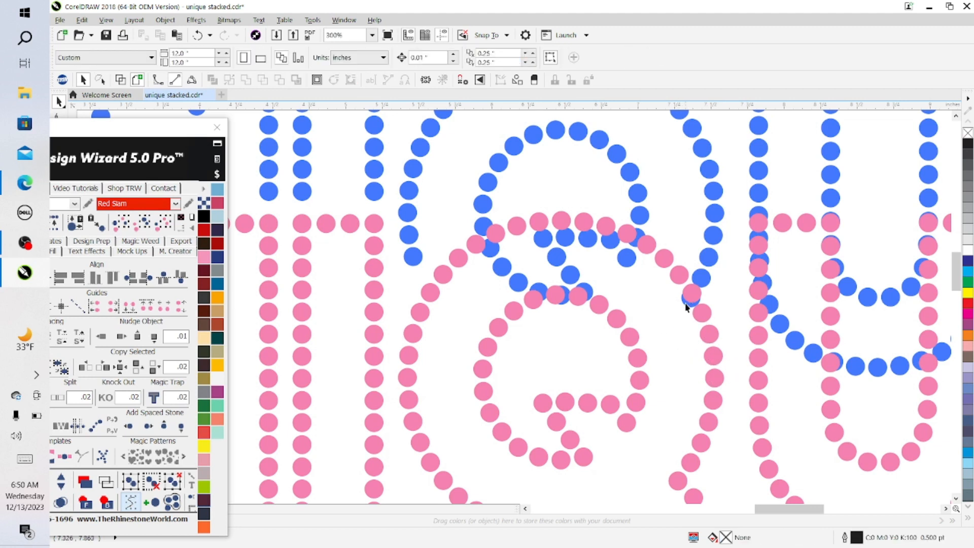
pyautogui.press('Delete')
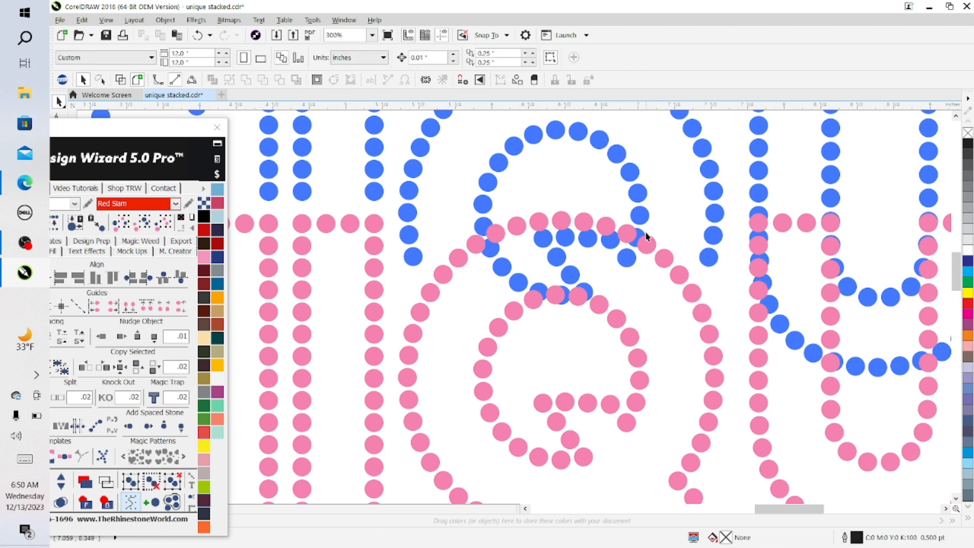
# Step: Delete the blue stones just beneath the pink Q's top arc, working from its right side to the middle
pyautogui.click(639, 236)
pyautogui.press('Delete')
pyautogui.click(628, 254)
pyautogui.press('Delete')
pyautogui.click(615, 242)
pyautogui.press('Delete')
pyautogui.press('Delete')
pyautogui.click(566, 236)
pyautogui.press('Delete')
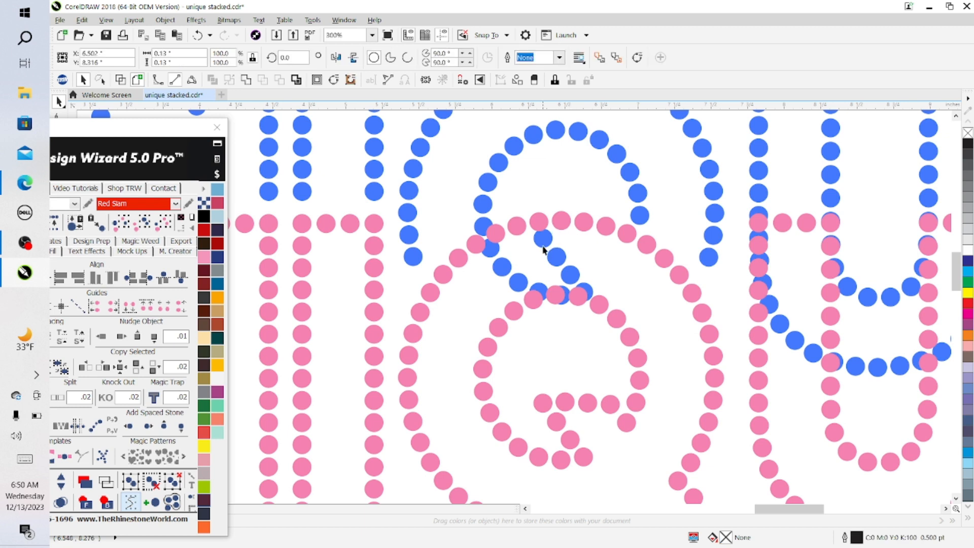
pyautogui.press('Delete')
# Step: Delete the blue inner-ring stones crossing the upper left of the pink Q's outer curve
pyautogui.click(490, 247)
pyautogui.press('Delete')
pyautogui.click(481, 225)
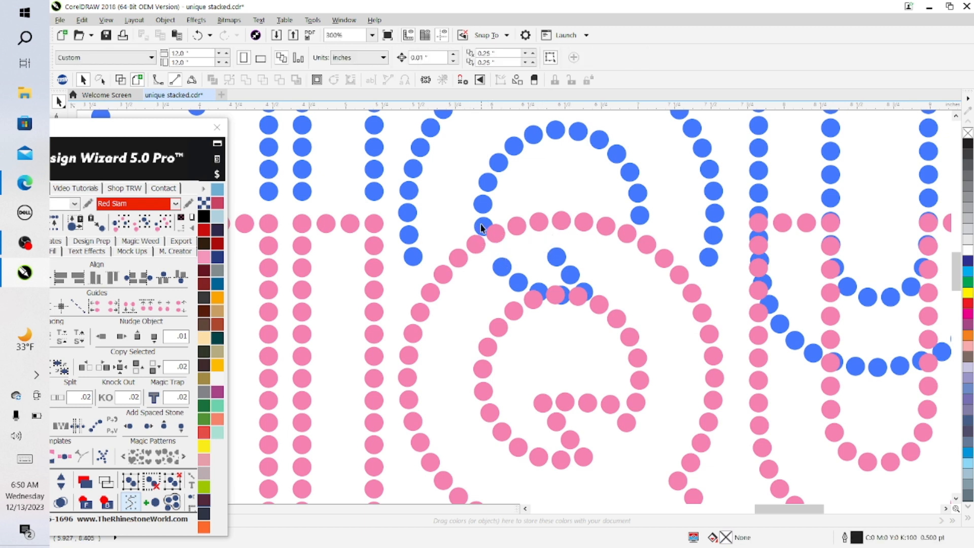
pyautogui.press('Delete')
pyautogui.click(502, 265)
pyautogui.press('Delete')
pyautogui.click(518, 281)
pyautogui.press('Delete')
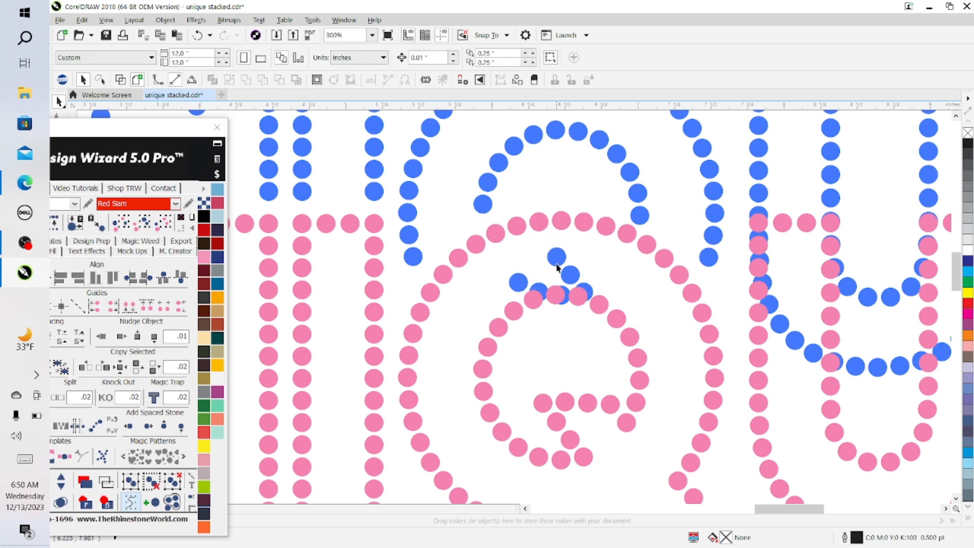
# Step: Delete the last blue stones above and behind the top of the Q's inner ring and save the drawing
pyautogui.click(558, 261)
pyautogui.press('Delete')
pyautogui.click(569, 274)
pyautogui.press('Delete')
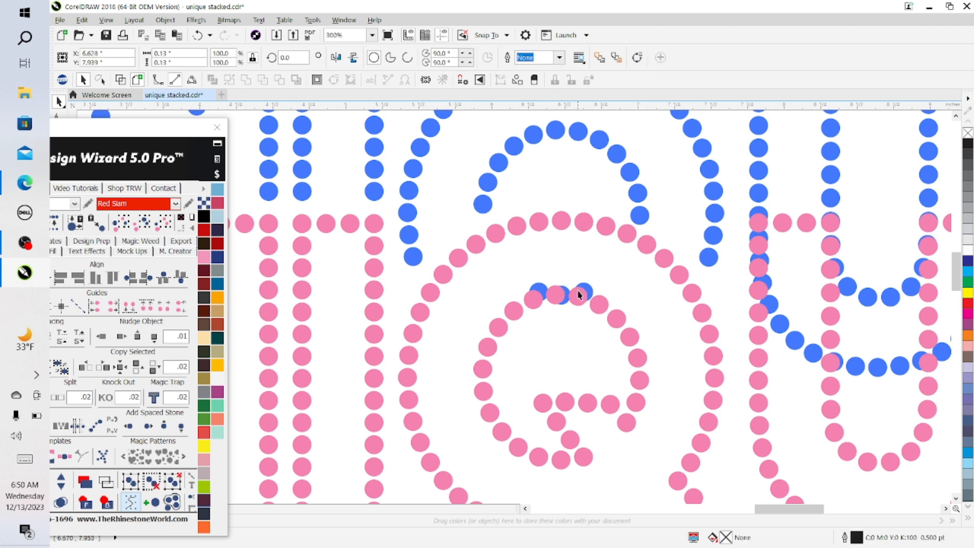
pyautogui.click(567, 294)
pyautogui.press('Delete')
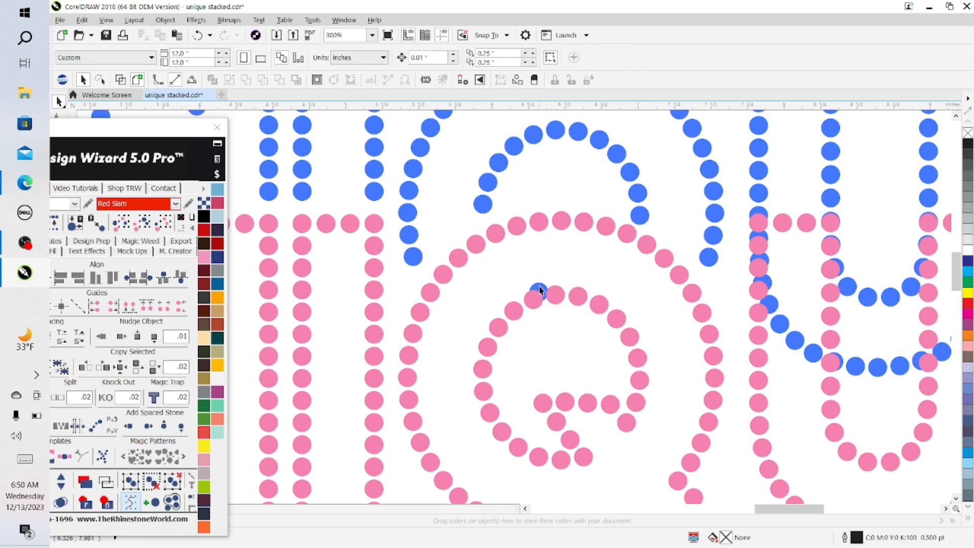
pyautogui.click(551, 288)
pyautogui.press('Delete')
pyautogui.moveTo(776, 509)
pyautogui.mouseDown()
pyautogui.moveTo(809, 510)
pyautogui.moveTo(764, 509)
pyautogui.mouseUp()
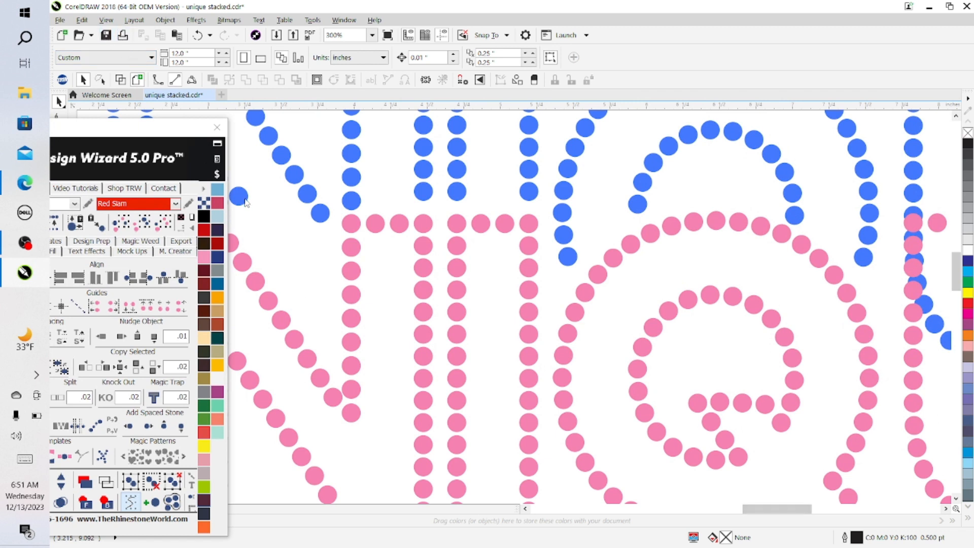
pyautogui.hotkey('ctrl', 's')
# Step: Delete the blue stones behind the left outer stroke of the pink U following the Q
pyautogui.hscroll(3, 797, 512)
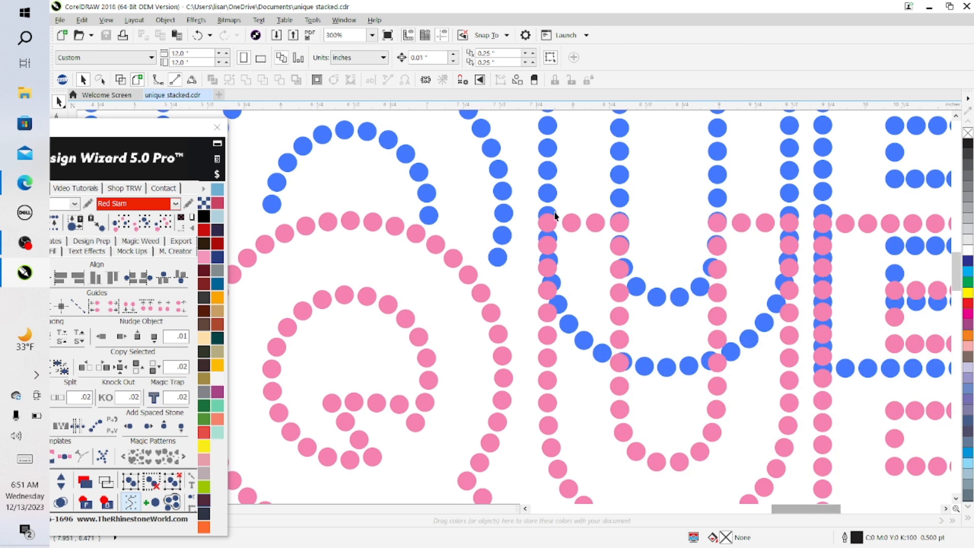
pyautogui.click(556, 212)
pyautogui.press('Delete')
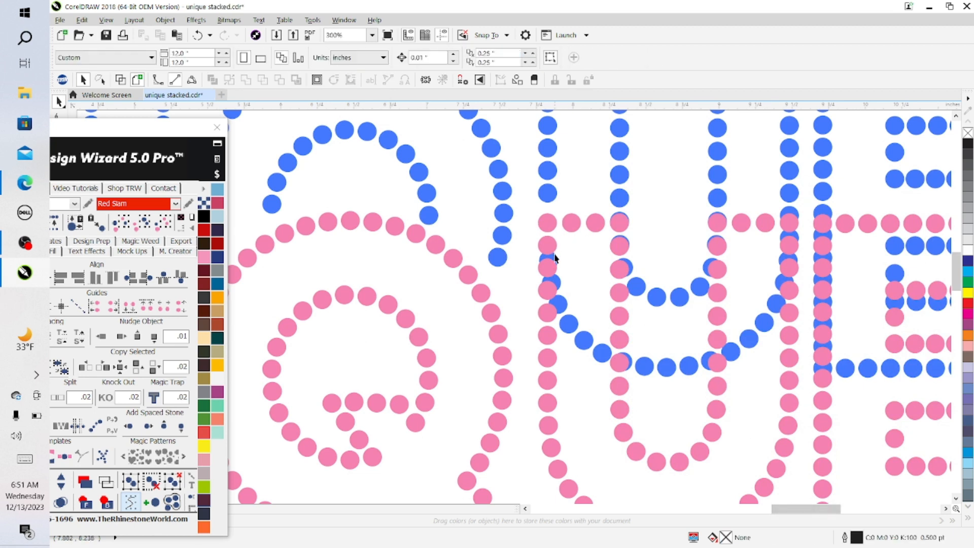
pyautogui.click(555, 258)
pyautogui.press('Delete')
pyautogui.click(558, 279)
pyautogui.press('Delete')
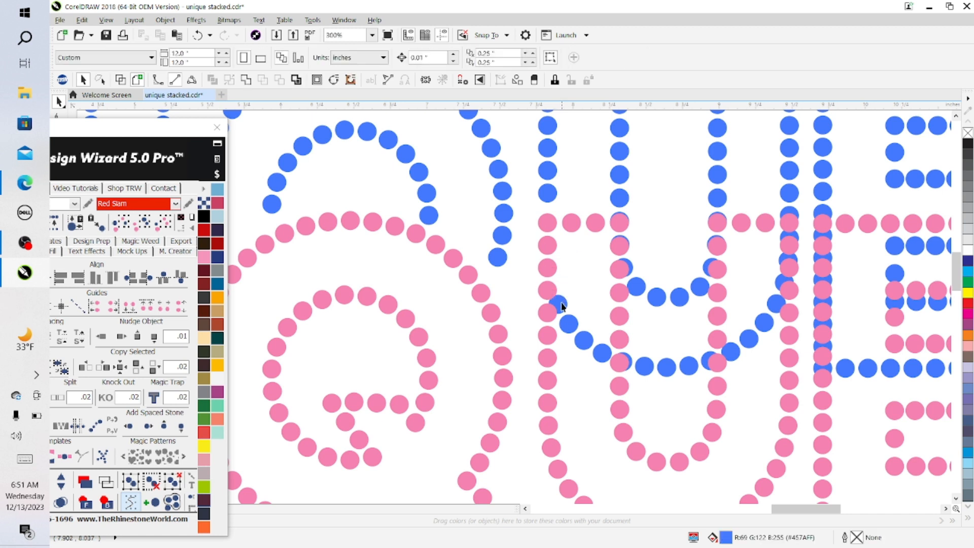
# Step: Delete the blue curve stones between the U's left outer stroke and its inner left stroke
pyautogui.click(560, 303)
pyautogui.press('Delete')
pyautogui.click(570, 324)
pyautogui.press('Delete')
pyautogui.click(586, 338)
pyautogui.press('Delete')
pyautogui.click(603, 351)
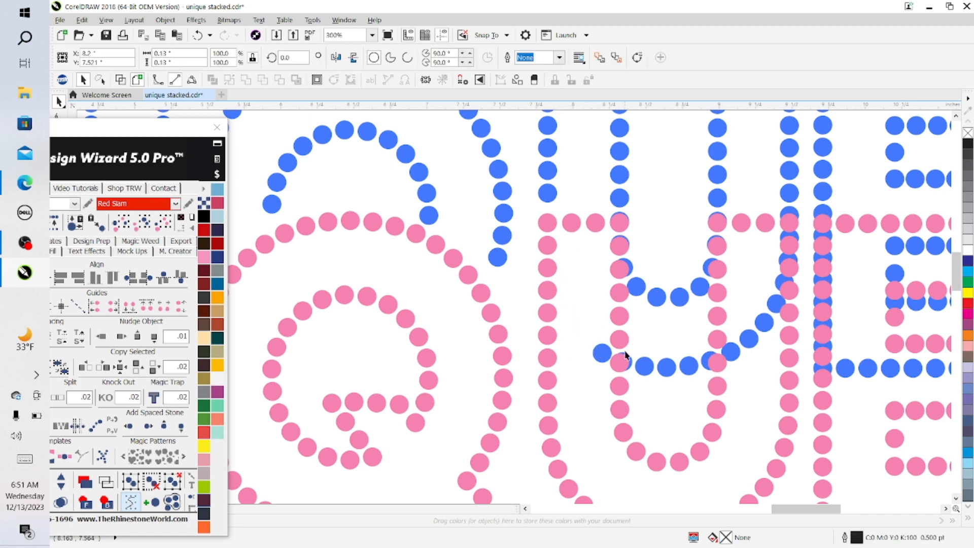
pyautogui.press('Delete')
pyautogui.click(632, 360)
pyautogui.press('Delete')
# Step: Delete the two leftmost blue stones of the U's inner curve beside its inner left stroke
pyautogui.click(636, 287)
pyautogui.press('Delete')
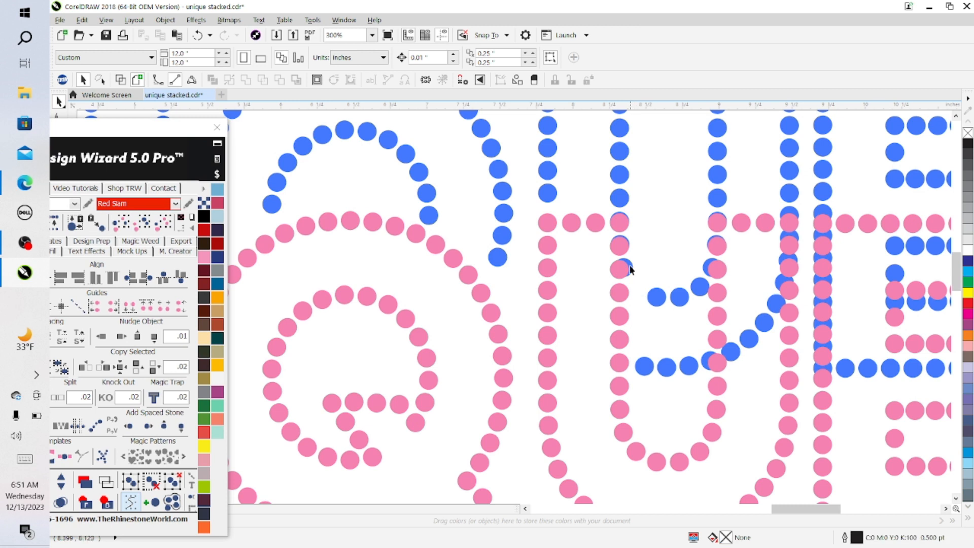
pyautogui.click(622, 233)
pyautogui.press('Delete')
# Step: Send the top two pink stones of the U's inner left stroke to the back, behind the blue stones
pyautogui.click(621, 224)
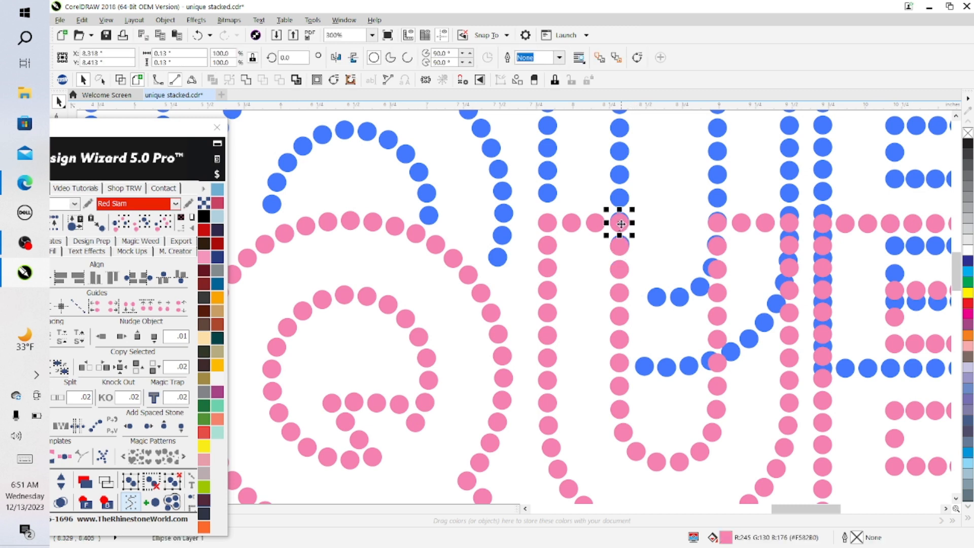
pyautogui.keyDown('shift'); pyautogui.click(619, 248); pyautogui.keyUp('shift')
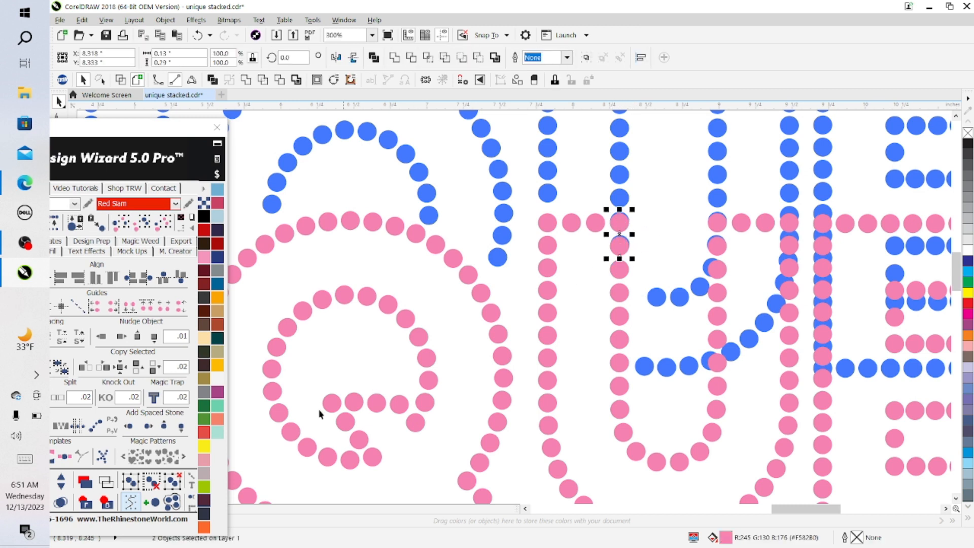
pyautogui.click(106, 503)
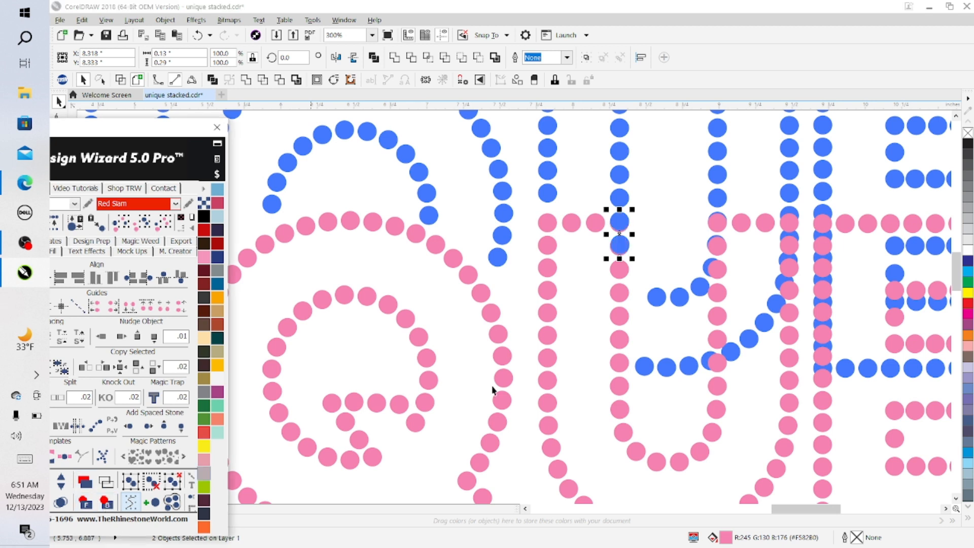
# Step: Delete the two blue stones over the top of the pink U's inner left stroke
pyautogui.click(620, 221)
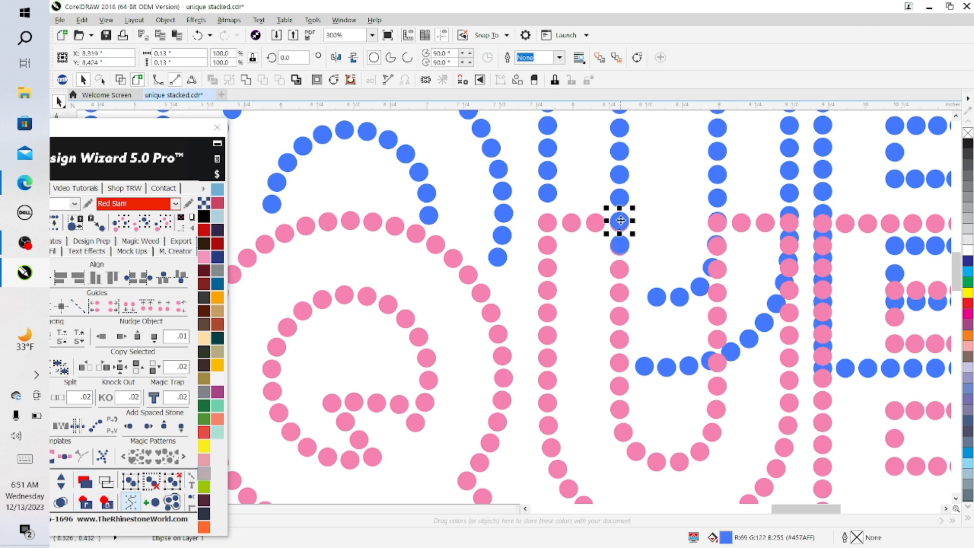
pyautogui.press('Delete')
pyautogui.click(619, 245)
pyautogui.press('Delete')
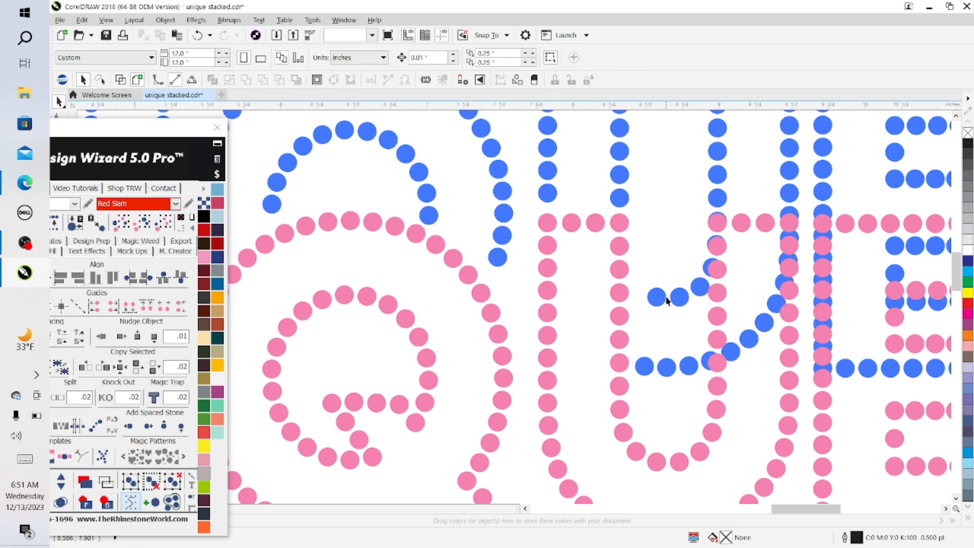
# Step: Delete the remaining blue stones of the U's inner curve between the pink inner strokes
pyautogui.click(661, 300)
pyautogui.press('Delete')
pyautogui.click(677, 299)
pyautogui.press('Delete')
pyautogui.click(699, 287)
pyautogui.press('Delete')
pyautogui.click(706, 268)
pyautogui.press('Delete')
# Step: Send the top two pink stones of the U's inner right stroke to the back and delete the blue stones covering them
pyautogui.click(716, 240)
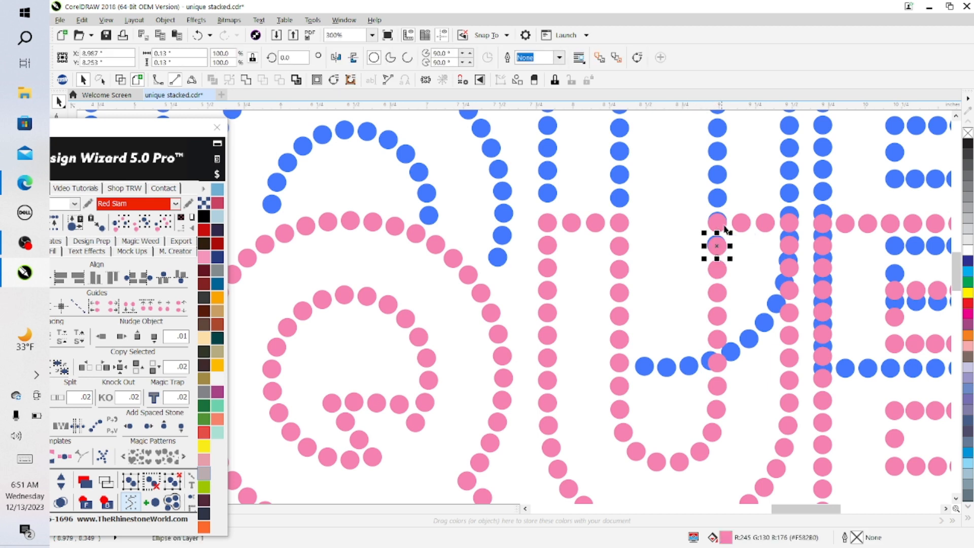
pyautogui.keyDown('shift'); pyautogui.click(718, 223); pyautogui.keyUp('shift')
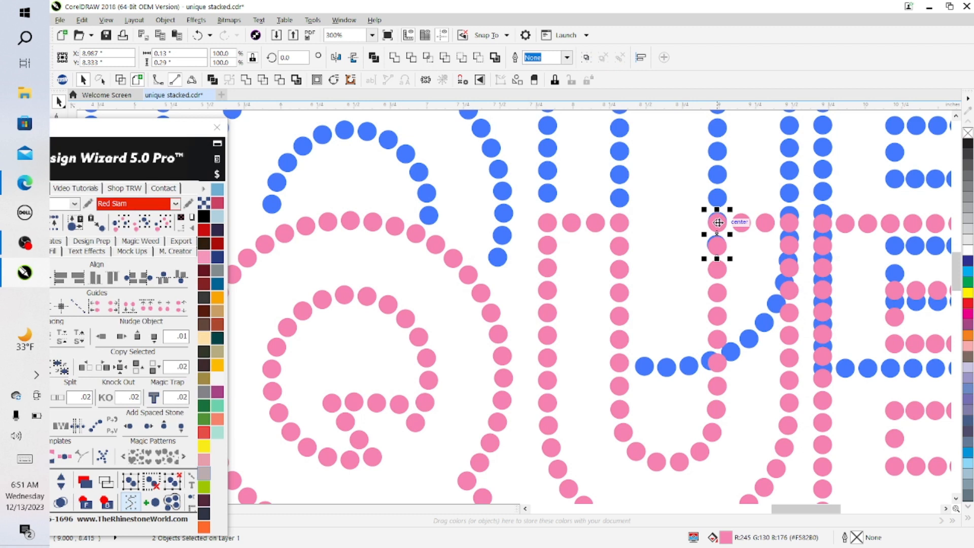
pyautogui.click(106, 503)
pyautogui.click(715, 222)
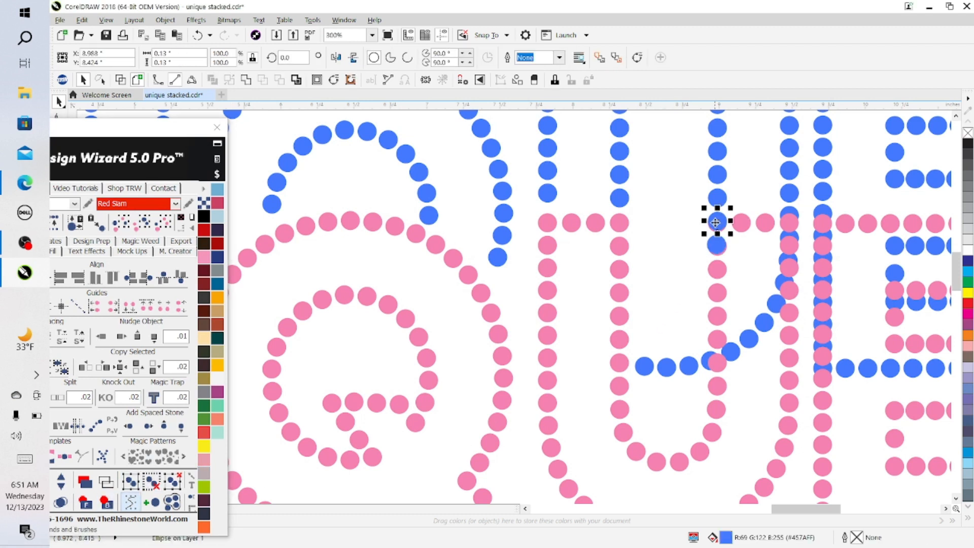
pyautogui.press('Delete')
pyautogui.click(718, 246)
pyautogui.press('Delete')
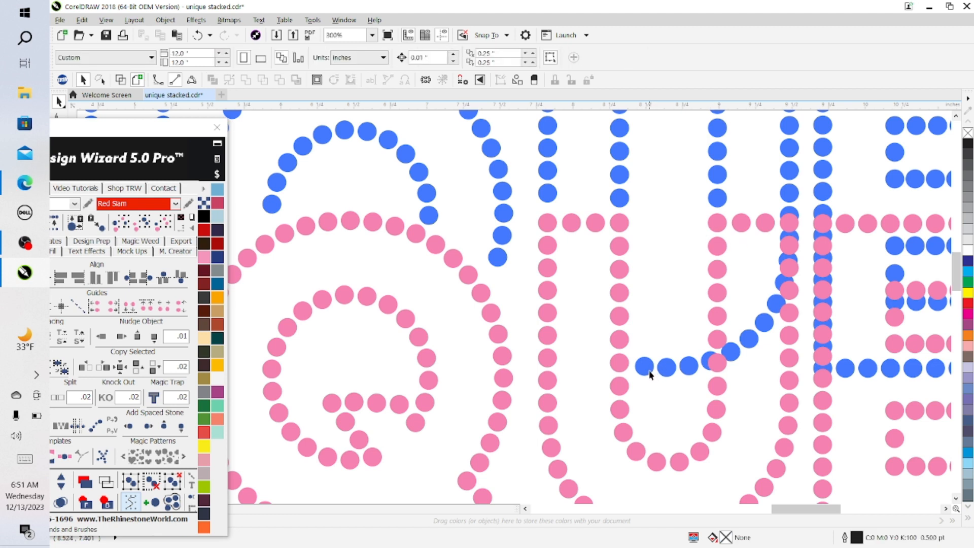
# Step: Delete the blue outer-curve stones lying between the pink U's inner left and inner right strokes
pyautogui.click(644, 366)
pyautogui.press('Delete')
pyautogui.click(666, 366)
pyautogui.press('Delete')
pyautogui.click(688, 365)
pyautogui.press('Delete')
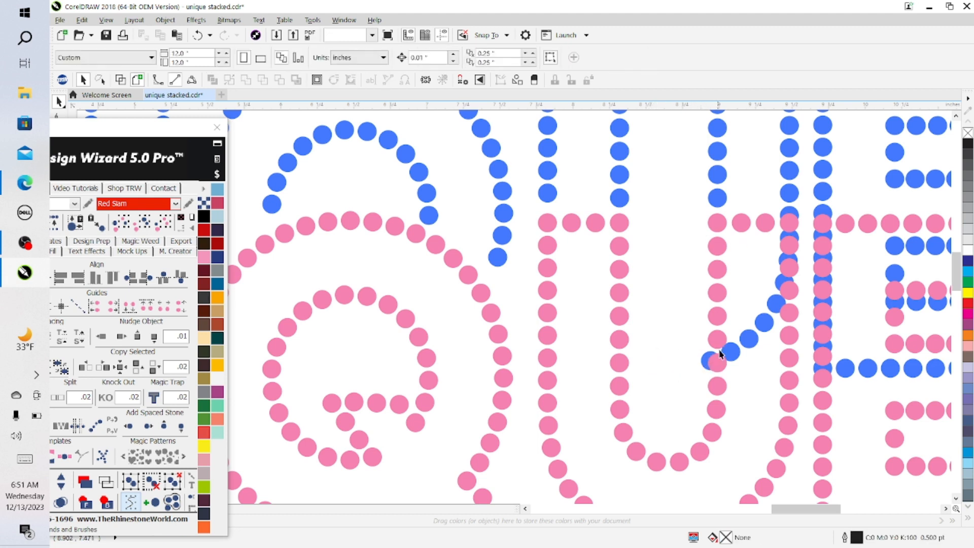
pyautogui.click(706, 361)
pyautogui.press('Delete')
# Step: Delete the blue outer-curve stones rising from the pink U's inner right stroke to its outer right stroke
pyautogui.click(731, 351)
pyautogui.press('Delete')
pyautogui.click(751, 339)
pyautogui.press('Delete')
pyautogui.click(769, 323)
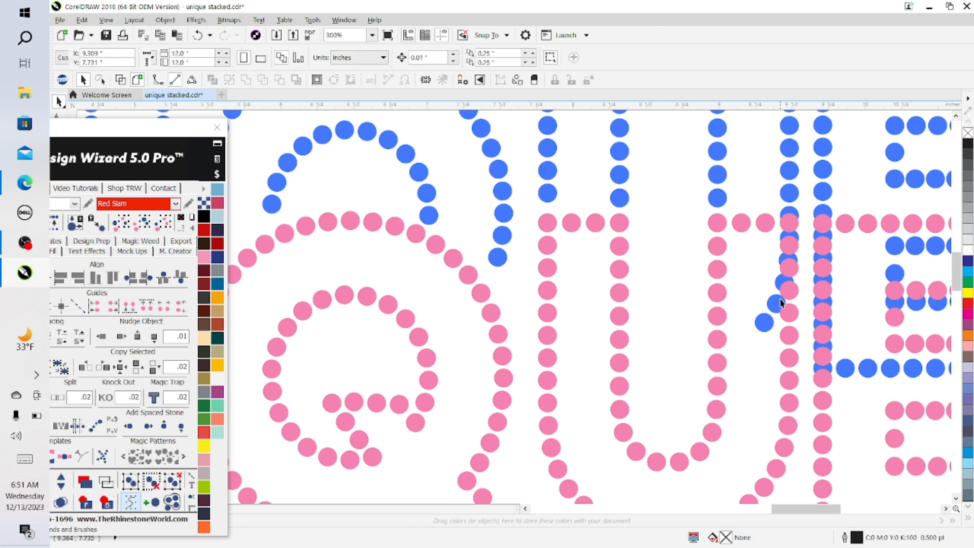
pyautogui.press('Delete')
pyautogui.click(781, 303)
pyautogui.press('Delete')
pyautogui.click(781, 284)
pyautogui.press('Delete')
# Step: Delete the blue stones behind the tops of the U's outer right stroke and the E's vertical stroke
pyautogui.click(788, 259)
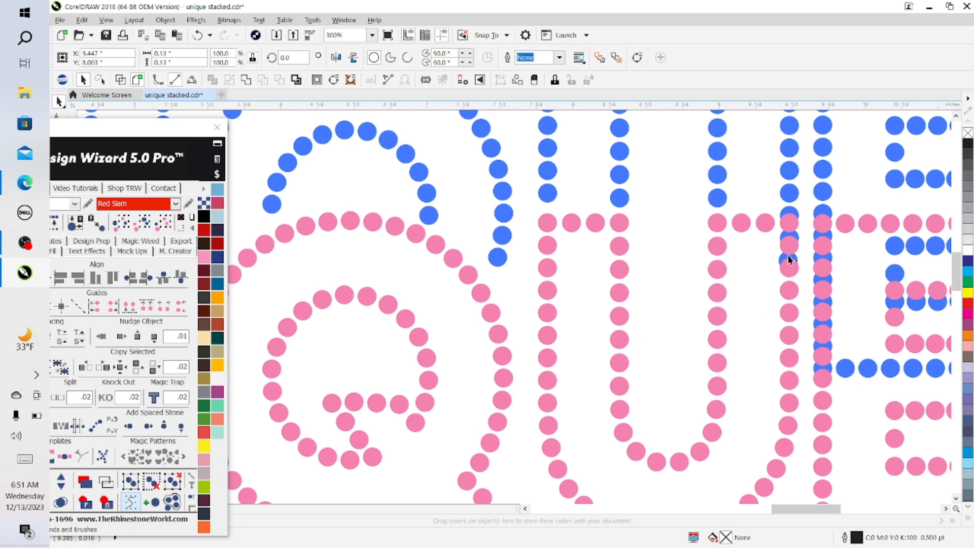
pyautogui.press('Delete')
pyautogui.click(790, 258)
pyautogui.press('Delete')
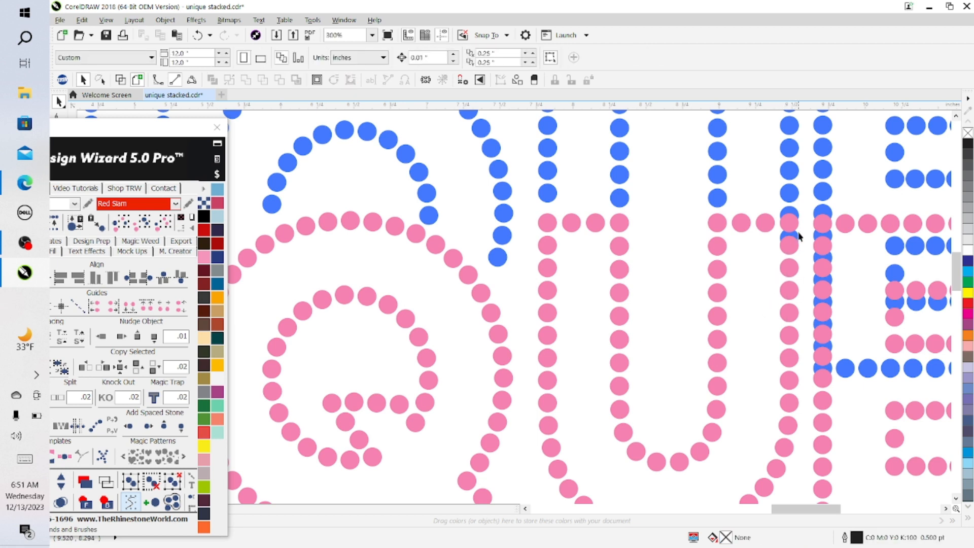
pyautogui.click(797, 221)
pyautogui.moveTo(795, 216); pyautogui.dragTo(833, 258)
pyautogui.press('Delete')
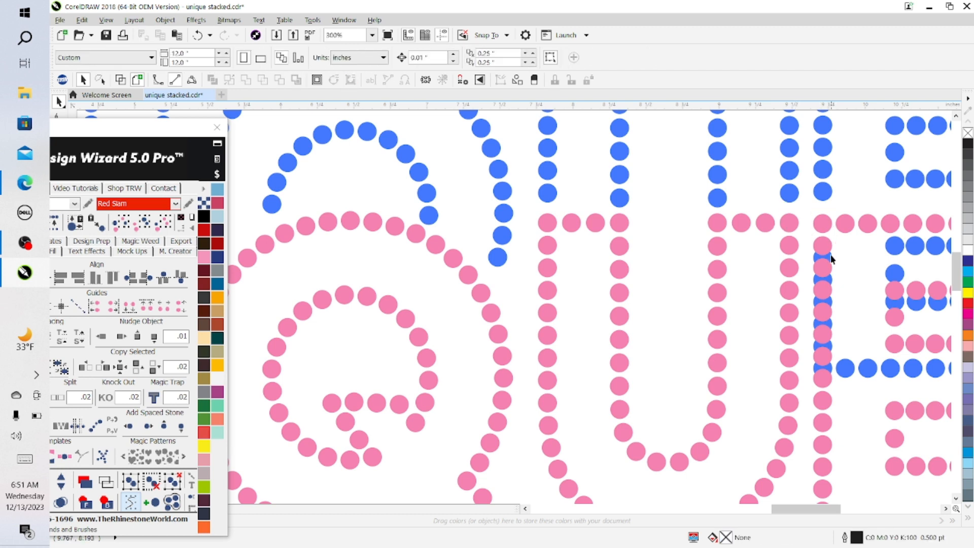
# Step: Delete the remaining blue stones behind the pink E's vertical stroke
pyautogui.click(831, 279)
pyautogui.press('Delete')
pyautogui.click(831, 301)
pyautogui.press('Delete')
pyautogui.click(830, 326)
pyautogui.press('Delete')
pyautogui.click(830, 349)
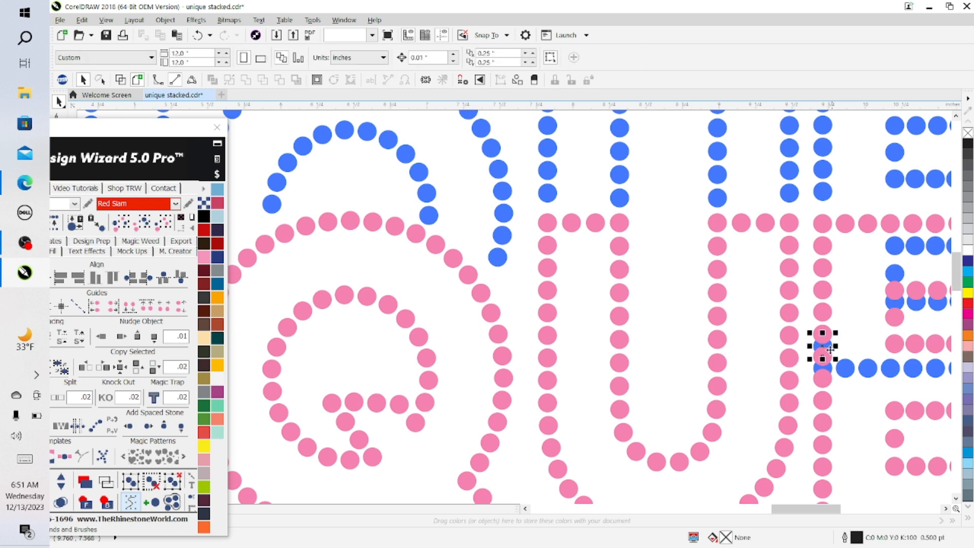
pyautogui.press('Delete')
pyautogui.click(829, 369)
pyautogui.press('Delete')
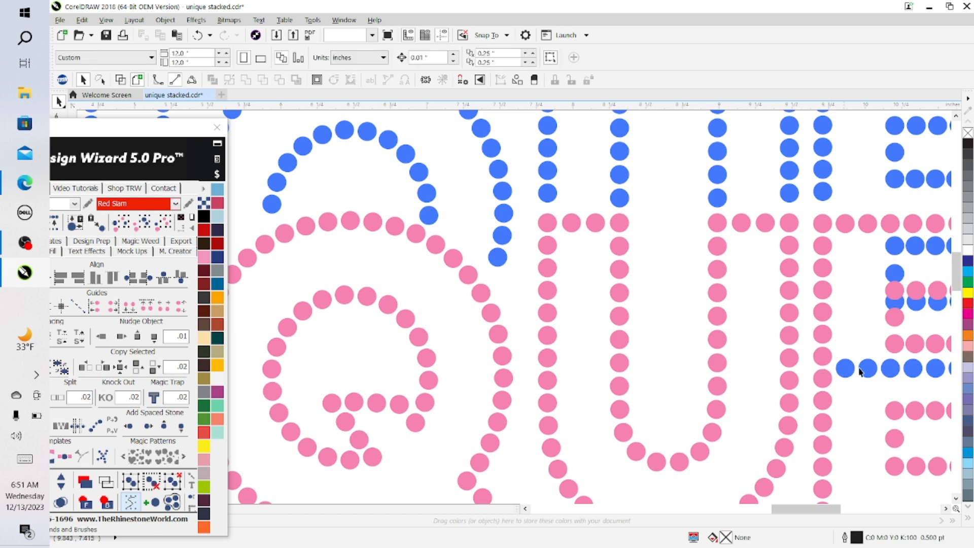
# Step: Delete the blue E's bottom-row stones showing inside the pink E
pyautogui.click(868, 368)
pyautogui.press('Delete')
pyautogui.click(891, 368)
pyautogui.press('Delete')
pyautogui.click(913, 368)
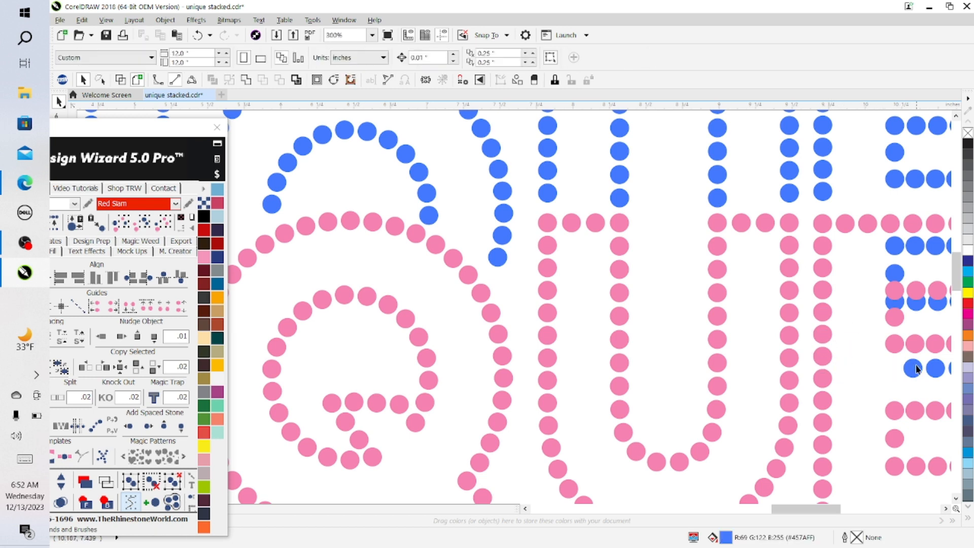
pyautogui.press('Delete')
pyautogui.click(935, 367)
pyautogui.press('Delete')
# Step: Delete the three blue stones at the right end of the blue E's bottom arm
pyautogui.moveTo(823, 509); pyautogui.dragTo(842, 515)
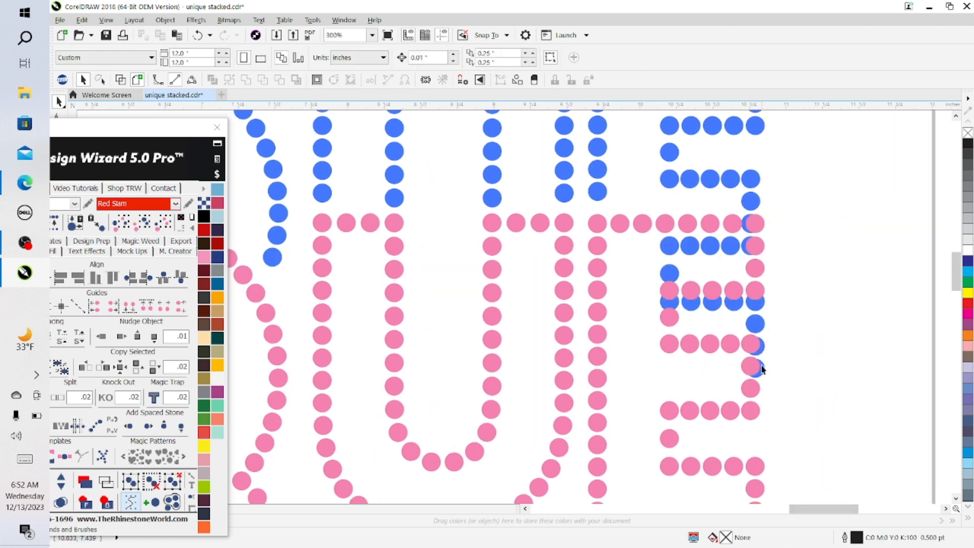
pyautogui.click(762, 369)
pyautogui.press('Delete')
pyautogui.click(762, 347)
pyautogui.press('Delete')
pyautogui.click(761, 323)
pyautogui.press('Delete')
# Step: Delete the row of blue stones overlapping the underside of the pink E's top arm
pyautogui.click(745, 300)
pyautogui.press('Delete')
pyautogui.click(736, 300)
pyautogui.press('Delete')
pyautogui.click(712, 304)
pyautogui.press('Delete')
pyautogui.click(694, 307)
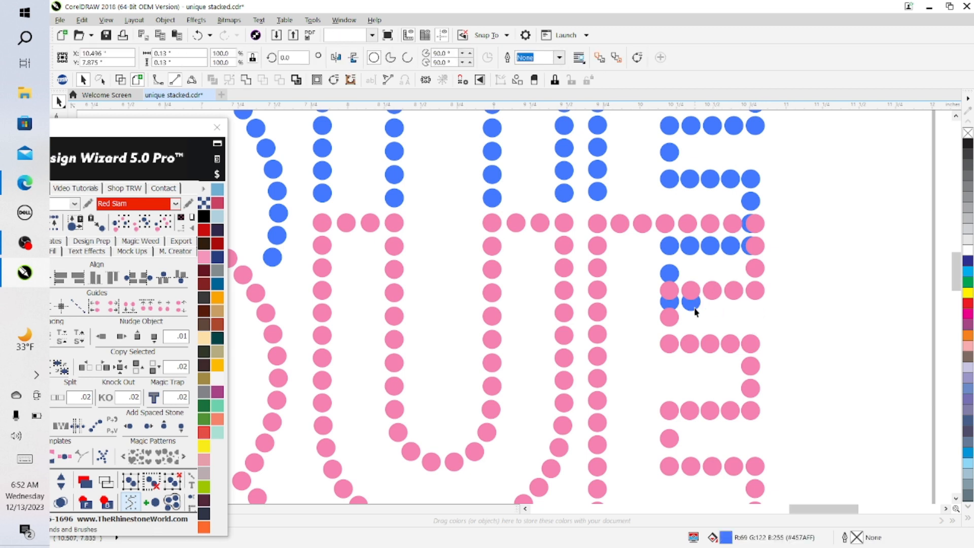
pyautogui.press('Delete')
pyautogui.click(671, 303)
pyautogui.press('Delete')
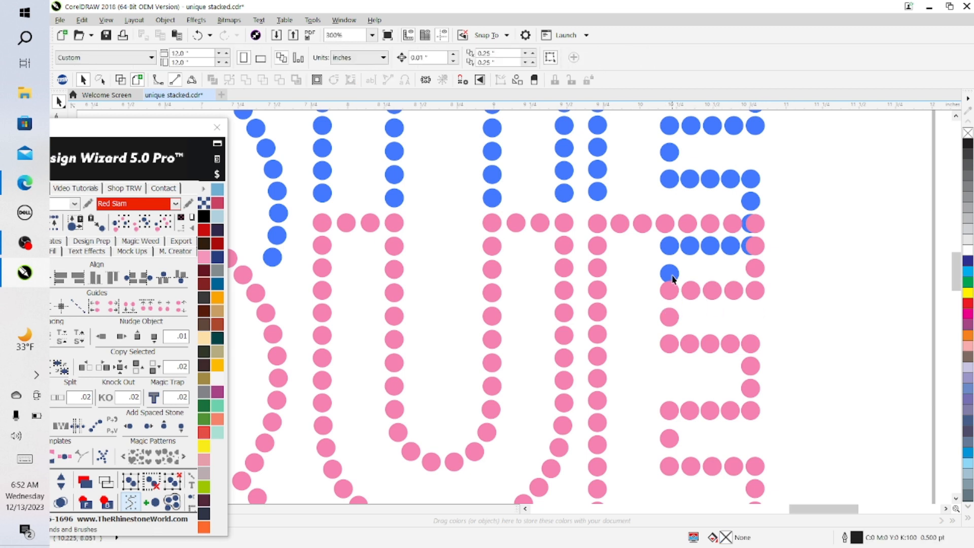
# Step: Delete the blue connecting stone and the blue row inside the pink E's top arm up to its right edge
pyautogui.click(670, 274)
pyautogui.press('Delete')
pyautogui.click(668, 247)
pyautogui.press('Delete')
pyautogui.click(690, 246)
pyautogui.press('Delete')
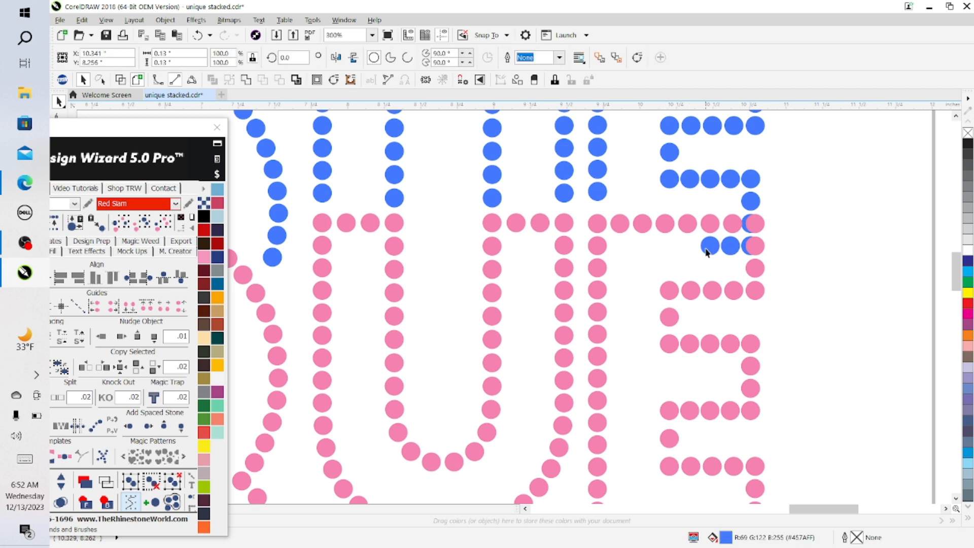
pyautogui.click(709, 247)
pyautogui.press('Delete')
pyautogui.click(733, 249)
pyautogui.press('Delete')
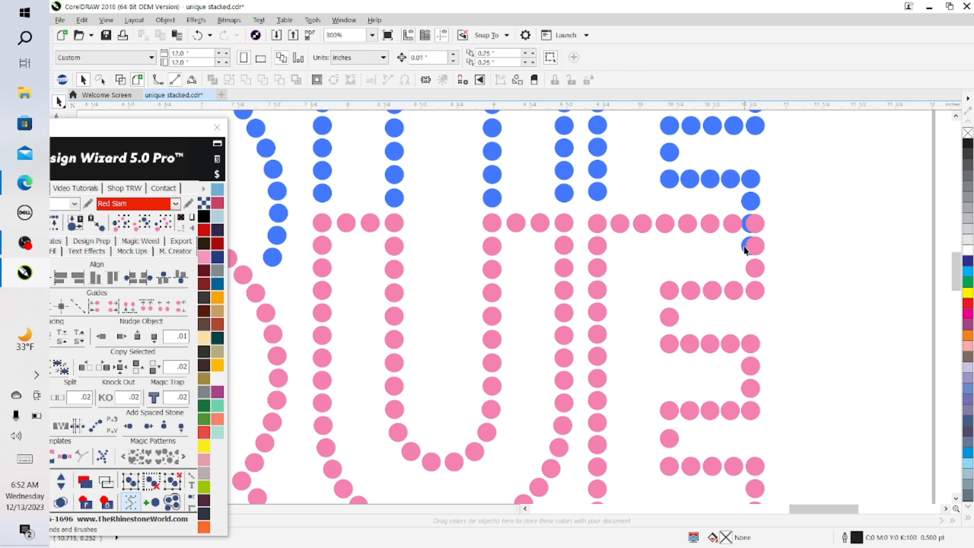
# Step: Delete the two blue stones behind the right edge of the pink E's top arm
pyautogui.click(744, 248)
pyautogui.press('Delete')
pyautogui.click(745, 229)
pyautogui.press('Delete')
# Step: Move the purple UNIQUE copy onto the page directly below the pink copy
pyautogui.scroll(-2, 864, 229)
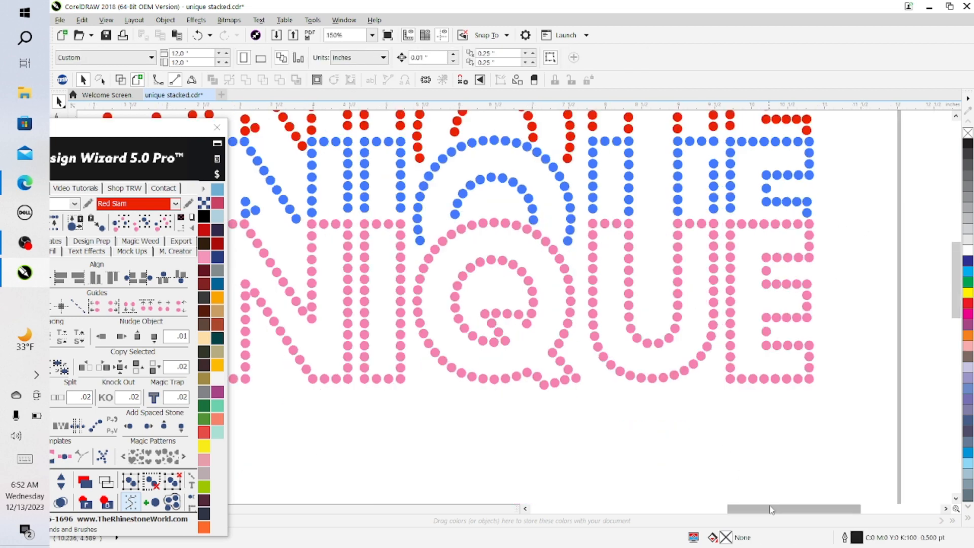
pyautogui.moveTo(769, 508)
pyautogui.mouseDown()
pyautogui.moveTo(733, 508)
pyautogui.moveTo(761, 509)
pyautogui.mouseUp()
pyautogui.scroll(-2, 757, 425)
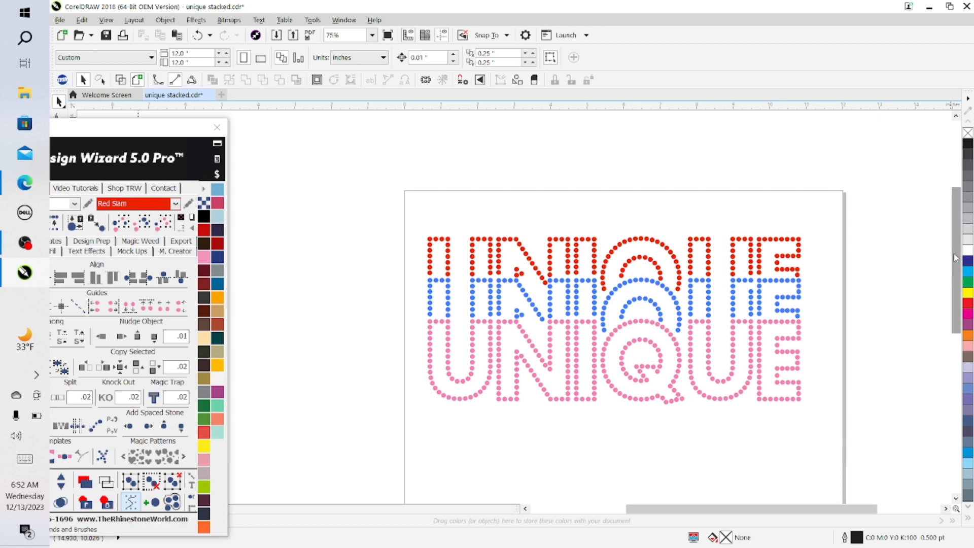
pyautogui.moveTo(956, 258); pyautogui.dragTo(853, 376)
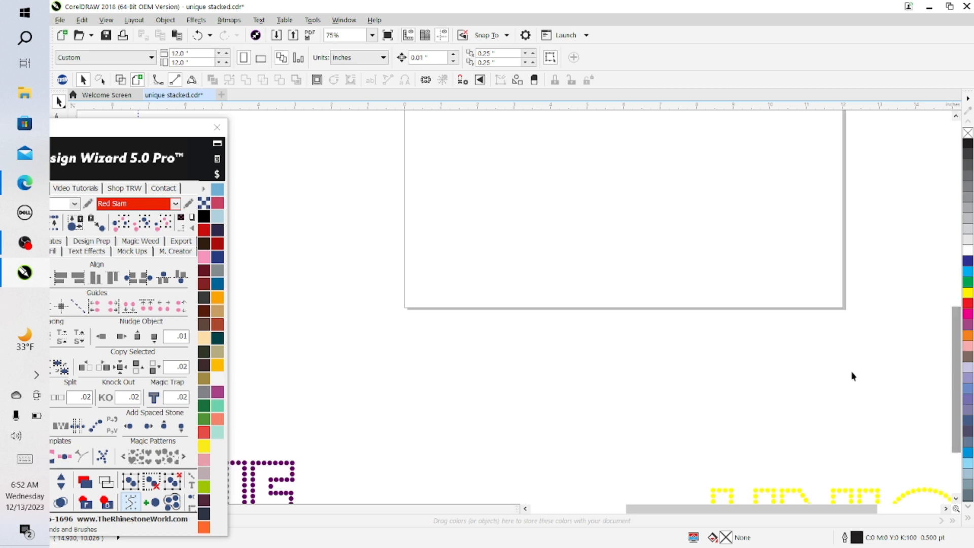
pyautogui.scroll(-1, 650, 355)
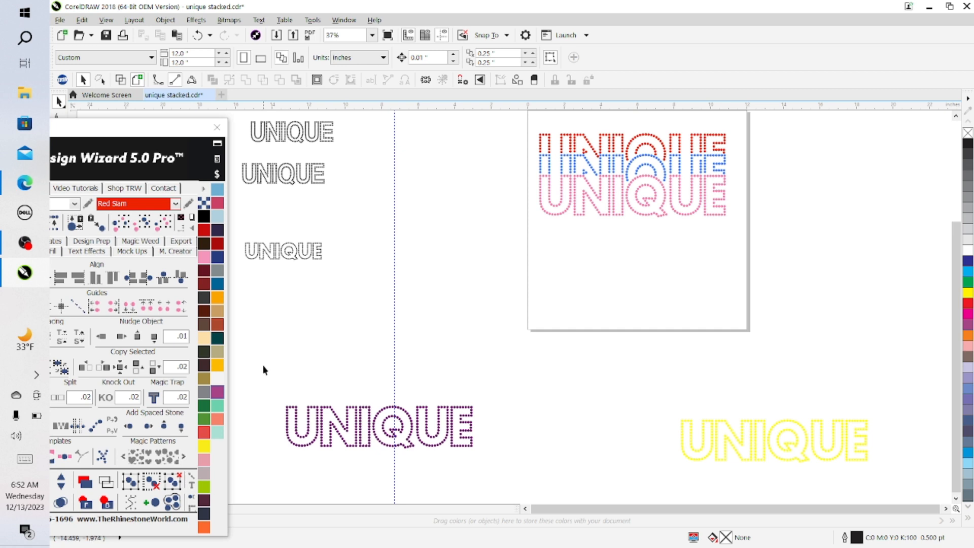
pyautogui.moveTo(263, 369); pyautogui.dragTo(547, 500)
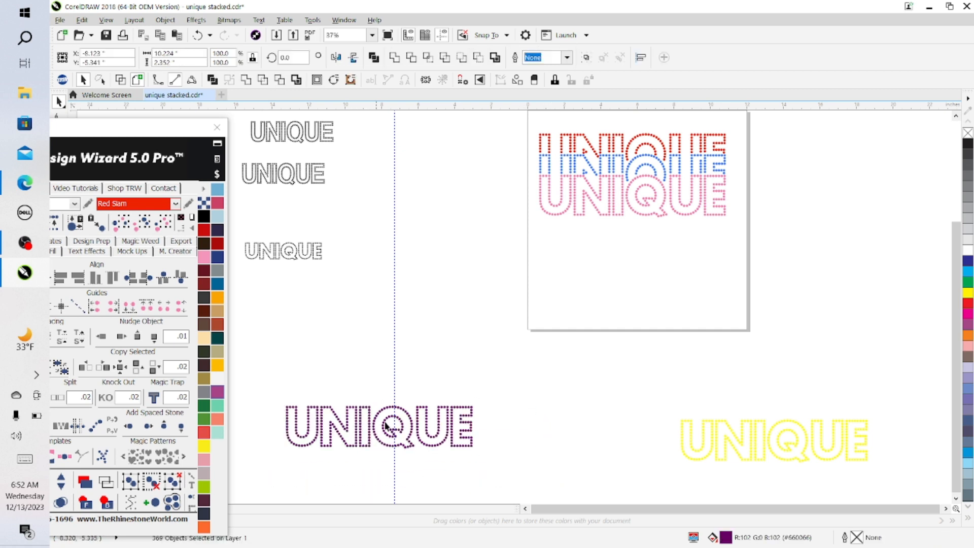
pyautogui.moveTo(386, 425); pyautogui.dragTo(629, 259)
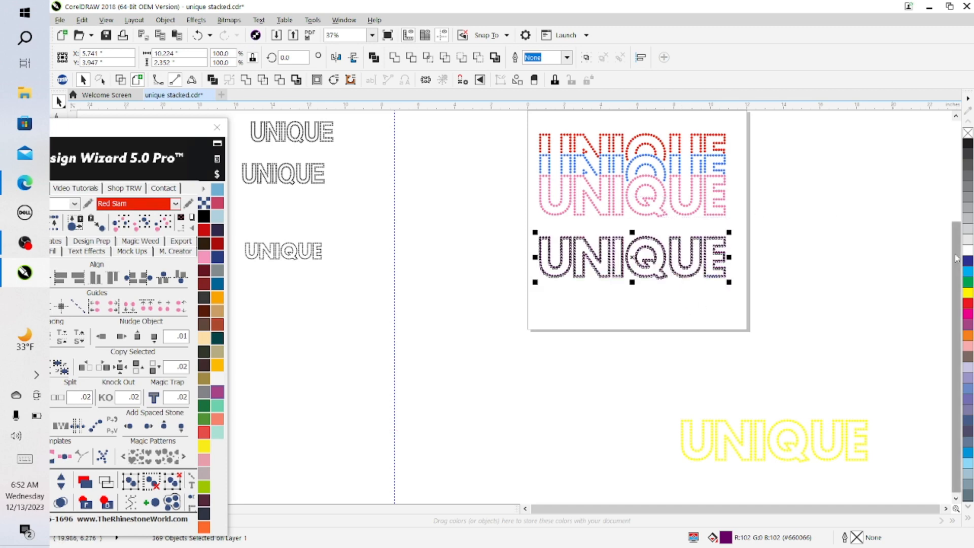
pyautogui.moveTo(956, 259); pyautogui.dragTo(931, 178)
pyautogui.scroll(1, 875, 244)
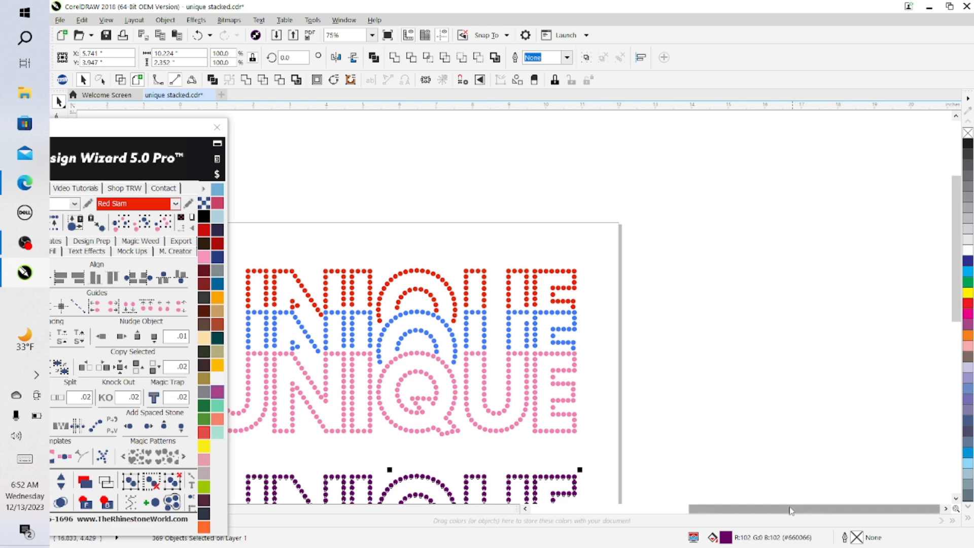
pyautogui.moveTo(792, 509); pyautogui.dragTo(763, 512)
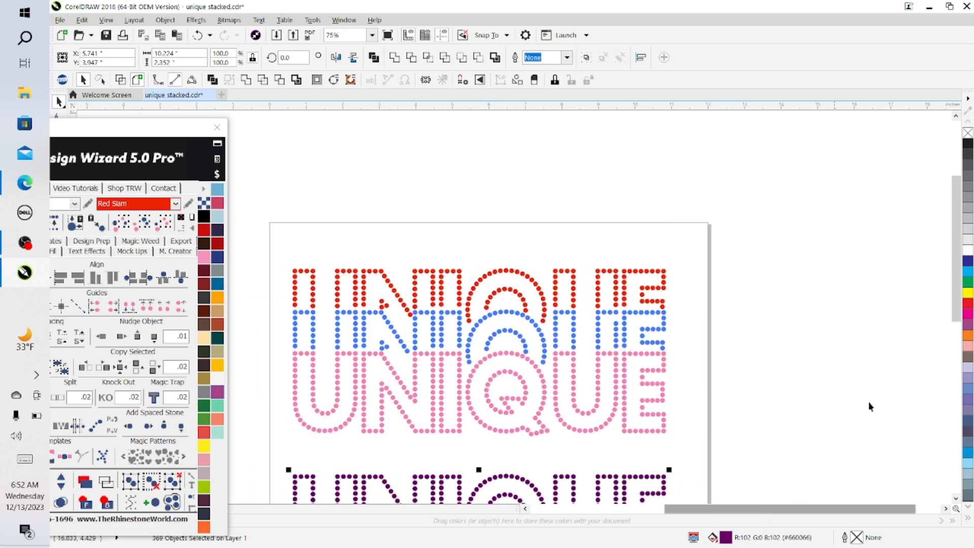
pyautogui.moveTo(956, 287); pyautogui.dragTo(956, 328)
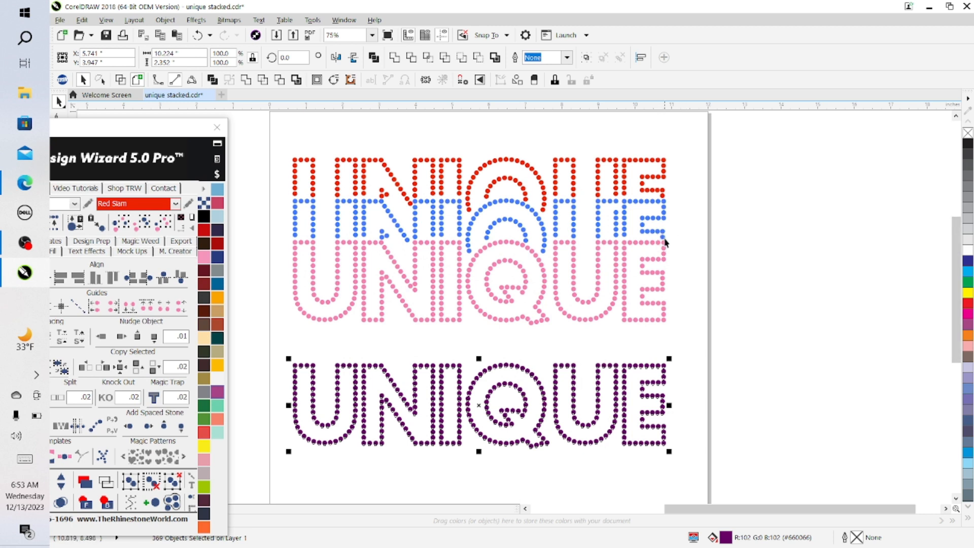
pyautogui.click(669, 401)
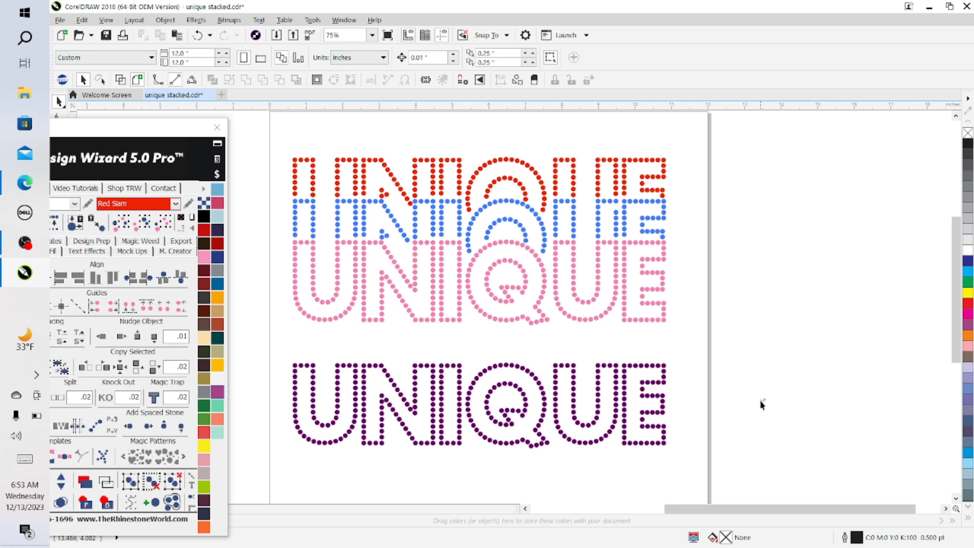
# Step: Move the rhinestone design palette aside to uncover the canvas around the purple UNIQUE copy
pyautogui.moveTo(765, 399); pyautogui.dragTo(690, 413)
pyautogui.scroll(2, 688, 411)
pyautogui.moveTo(762, 506); pyautogui.dragTo(717, 506)
pyautogui.moveTo(175, 135); pyautogui.dragTo(50, 225)
pyautogui.moveTo(759, 509); pyautogui.dragTo(768, 511)
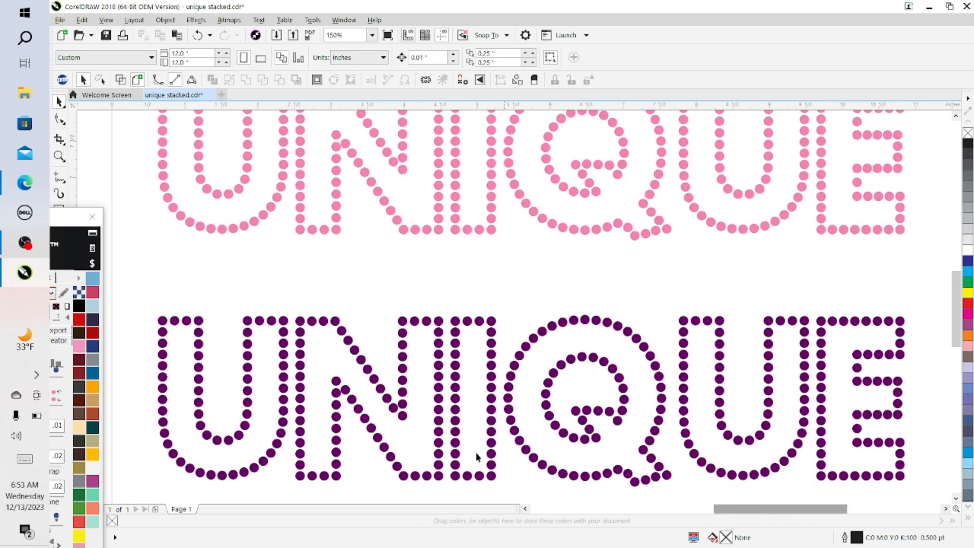
# Step: Nudge the whole purple UNIQUE copy upward to a Y position of 4.177 inches
pyautogui.moveTo(146, 287); pyautogui.dragTo(887, 512)
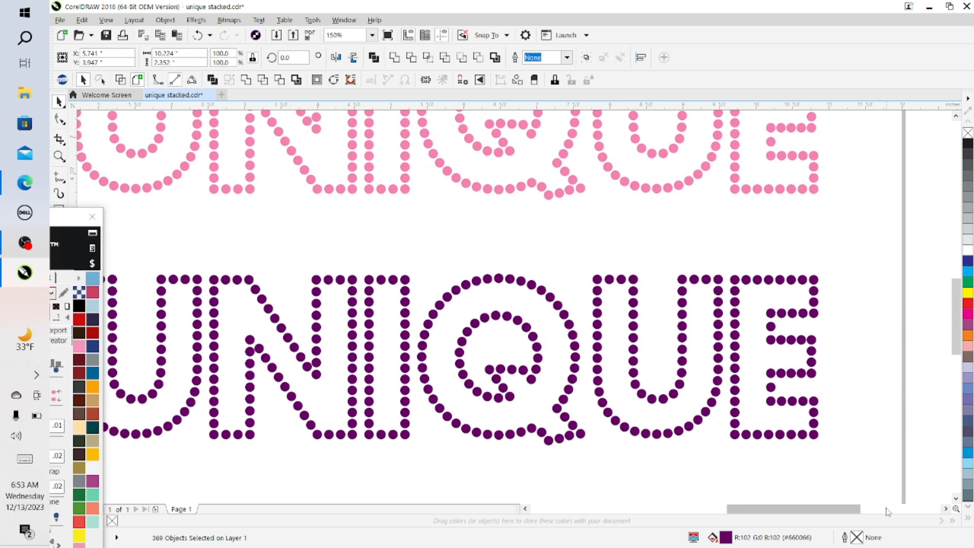
pyautogui.press('Up')
pyautogui.press('Up')
pyautogui.press('Up')
pyautogui.press('Up')
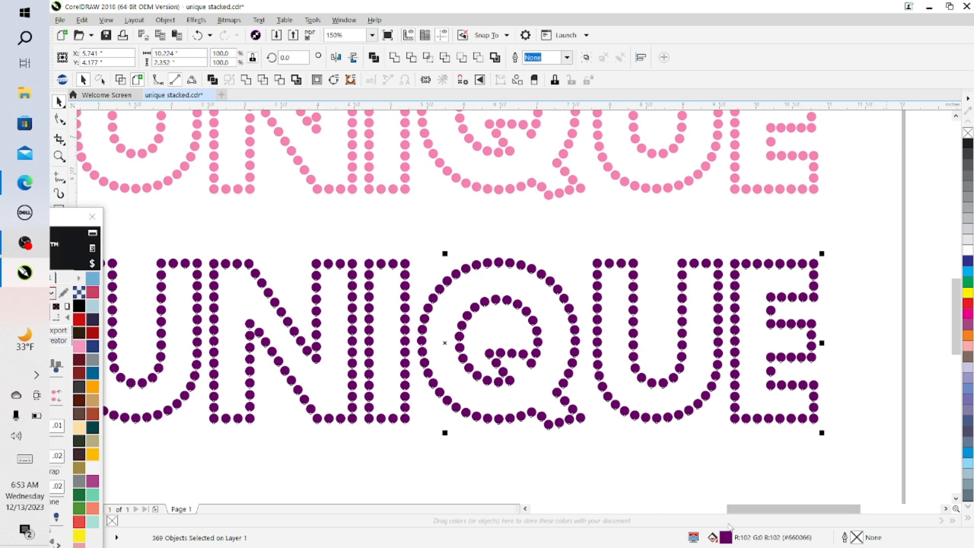
# Step: Delete the stones forming the upper half of the purple UNIQUE copy
pyautogui.moveTo(760, 509); pyautogui.dragTo(746, 515)
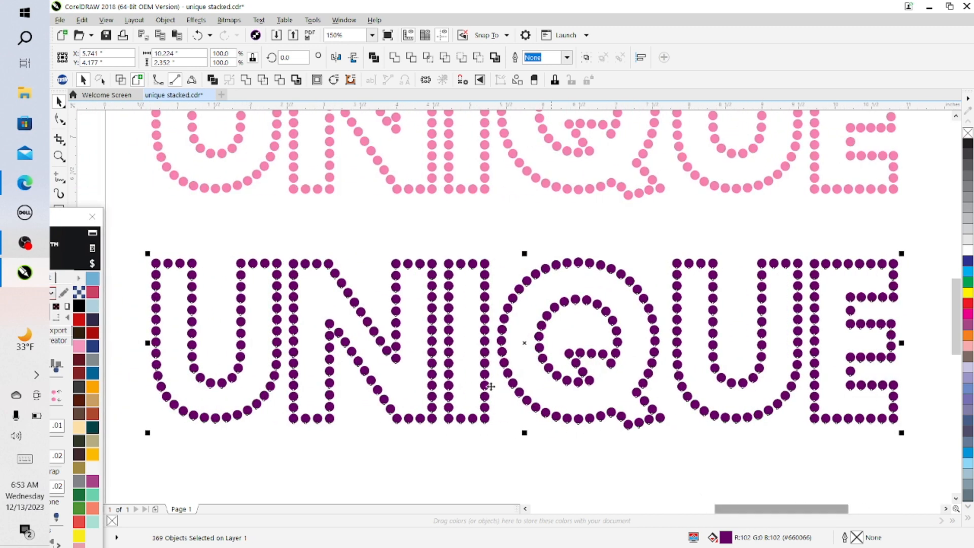
pyautogui.click(306, 229)
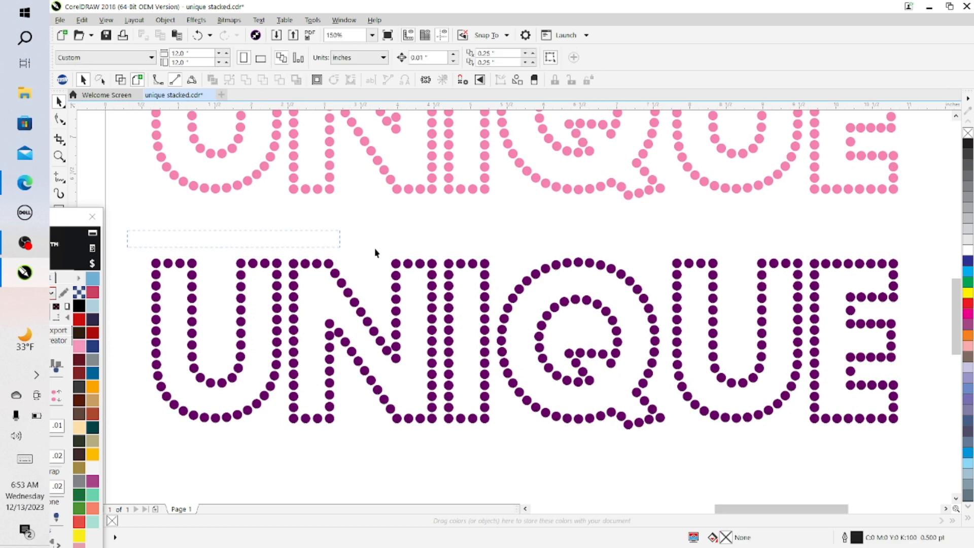
pyautogui.moveTo(731, 260); pyautogui.dragTo(929, 346)
pyautogui.moveTo(931, 345); pyautogui.dragTo(930, 345)
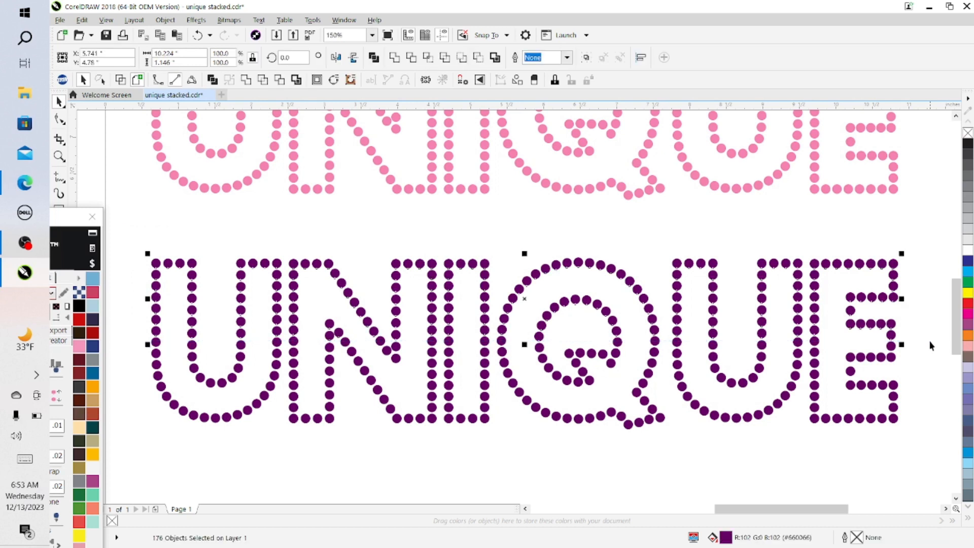
pyautogui.press('Delete')
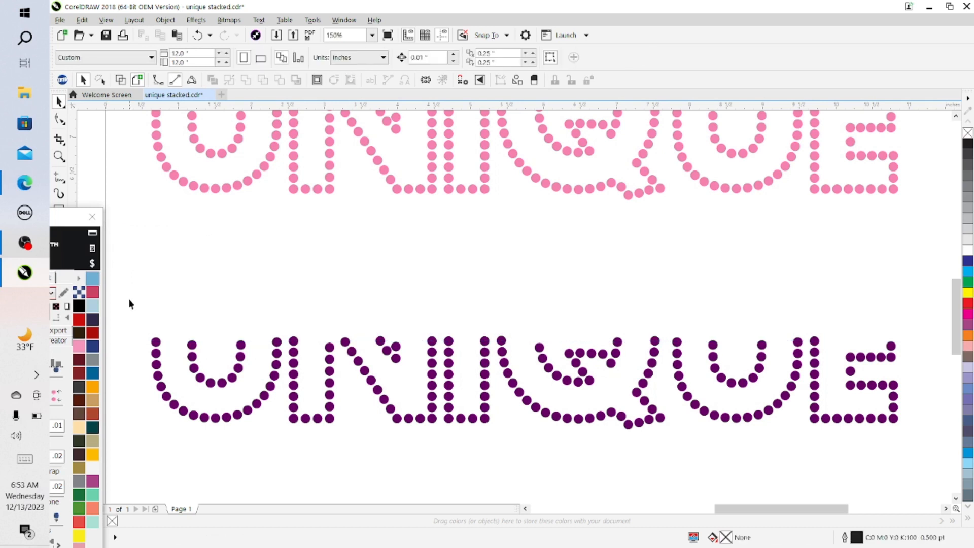
# Step: Nudge the remaining lower half of the purple UNIQUE upward to a Y position of 5.51 inches, just beneath the pink copy
pyautogui.moveTo(129, 300); pyautogui.dragTo(846, 294)
pyautogui.moveTo(942, 450); pyautogui.dragTo(946, 502)
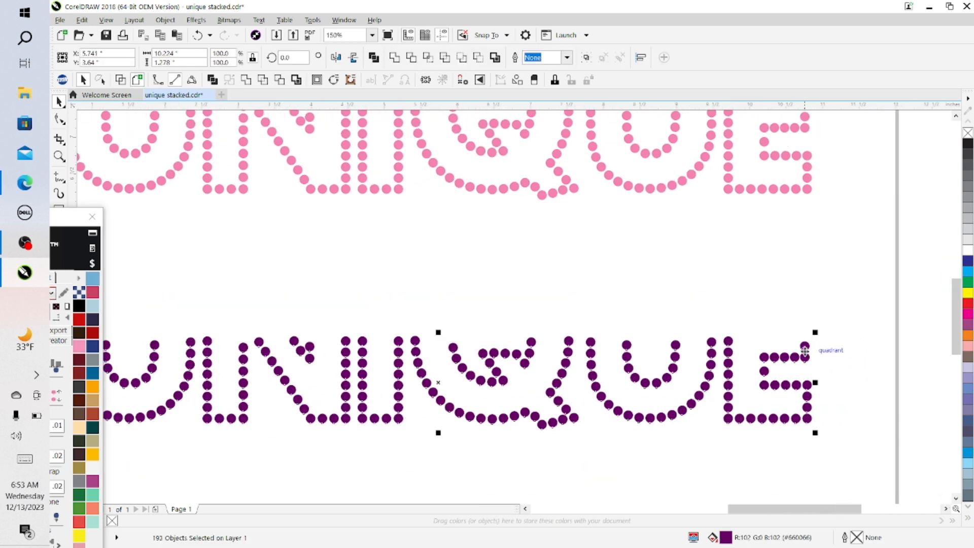
pyautogui.press('Up')
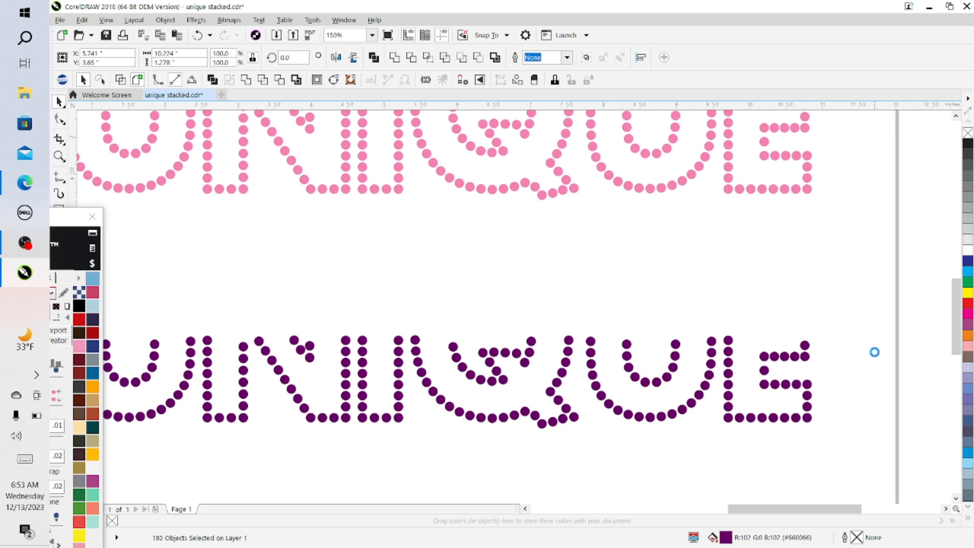
pyautogui.press('Up')
pyautogui.press('Up')
pyautogui.press('Up')
pyautogui.press('Up')
pyautogui.press('Up')
pyautogui.press('Up')
pyautogui.press('Up')
pyautogui.press('Up')
pyautogui.press('Up')
pyautogui.press('Up')
pyautogui.press('Up')
pyautogui.press('Up')
pyautogui.press('Up')
pyautogui.press('Up')
pyautogui.press('Up')
pyautogui.press('Up')
pyautogui.press('Up')
pyautogui.press('Up')
pyautogui.press('Up')
pyautogui.press('Up')
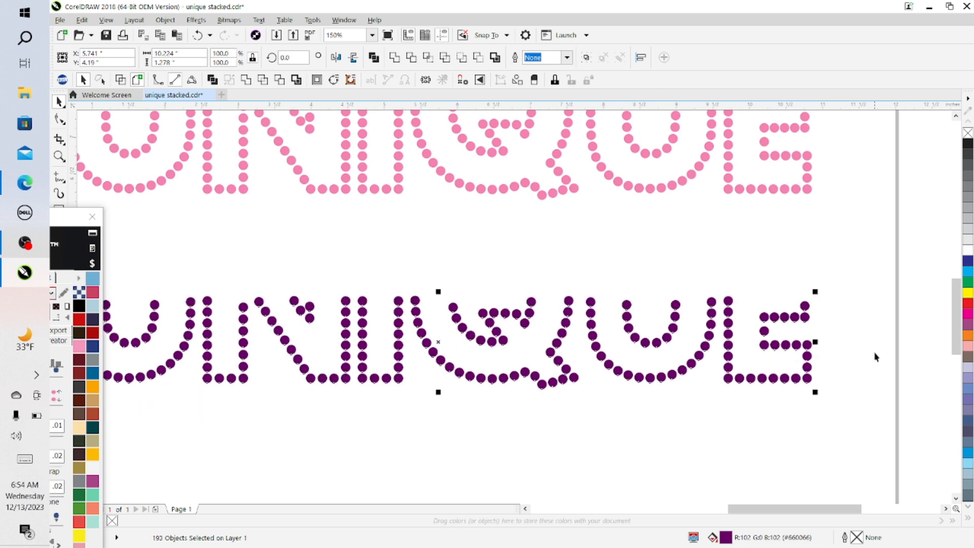
pyautogui.press('Up')
pyautogui.press('Up')
pyautogui.press('Up')
pyautogui.press('Up')
pyautogui.press('Up')
pyautogui.press('Up')
pyautogui.press('Up')
pyautogui.press('Up')
pyautogui.press('Up')
pyautogui.press('Up')
pyautogui.press('Up')
pyautogui.press('Up')
pyautogui.press('Up')
pyautogui.press('Up')
pyautogui.press('Up')
pyautogui.press('Up')
pyautogui.press('Up')
pyautogui.press('Up')
pyautogui.press('Up')
pyautogui.press('Up')
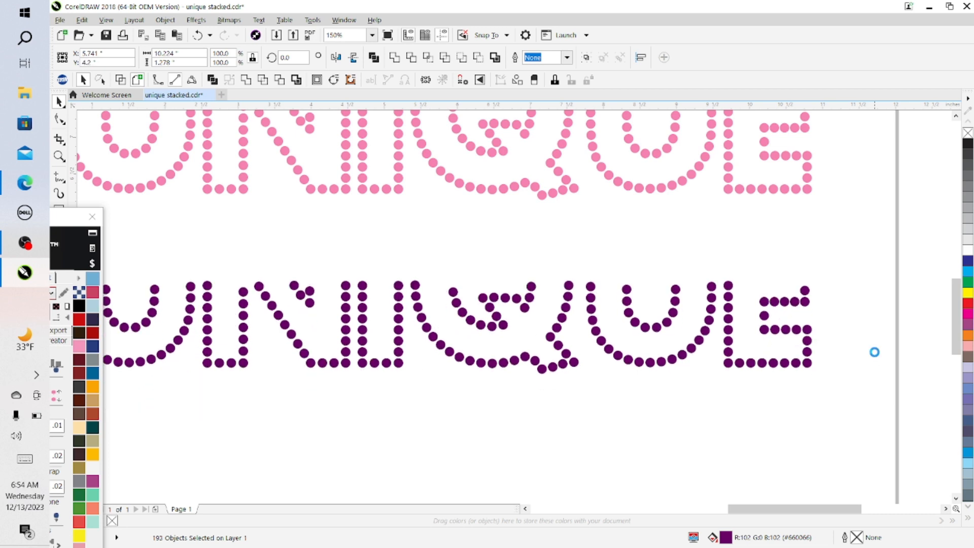
pyautogui.press('Up')
pyautogui.press('Up')
pyautogui.press('Up')
pyautogui.press('Up')
pyautogui.press('Up')
pyautogui.press('Up')
pyautogui.press('Up')
pyautogui.press('Up')
pyautogui.press('Up')
pyautogui.press('Up')
pyautogui.press('Up')
pyautogui.press('Up')
pyautogui.press('Up')
pyautogui.press('Up')
pyautogui.press('Up')
pyautogui.press('Up')
pyautogui.press('Up')
pyautogui.press('Up')
pyautogui.press('Up')
pyautogui.press('Up')
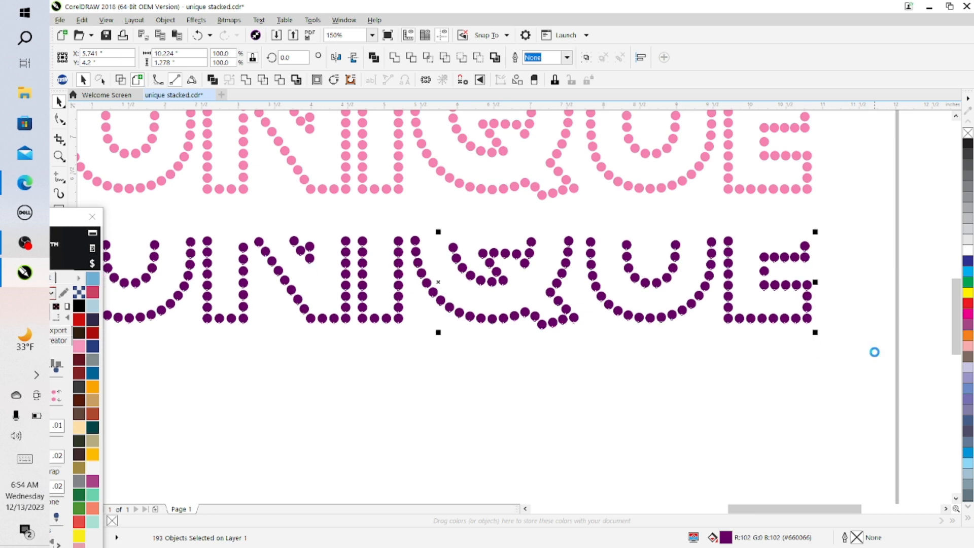
pyautogui.press('Up')
pyautogui.press('Up')
pyautogui.press('Up')
pyautogui.press('Up')
pyautogui.press('Up')
pyautogui.press('Up')
pyautogui.press('Up')
pyautogui.press('Up')
pyautogui.press('Up')
pyautogui.press('Up')
pyautogui.press('Up')
pyautogui.press('Up')
pyautogui.press('Up')
pyautogui.press('Up')
pyautogui.press('Up')
pyautogui.press('Up')
pyautogui.press('Up')
pyautogui.press('Up')
pyautogui.press('Up')
pyautogui.press('Up')
pyautogui.press('Up')
pyautogui.press('Up')
pyautogui.press('Up')
pyautogui.press('Up')
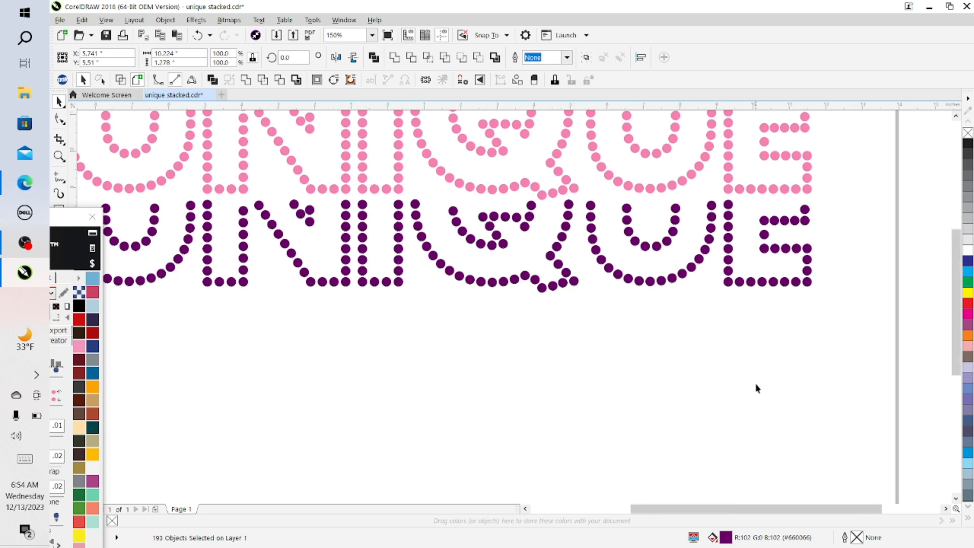
pyautogui.scroll(-2, 758, 386)
pyautogui.click(588, 410)
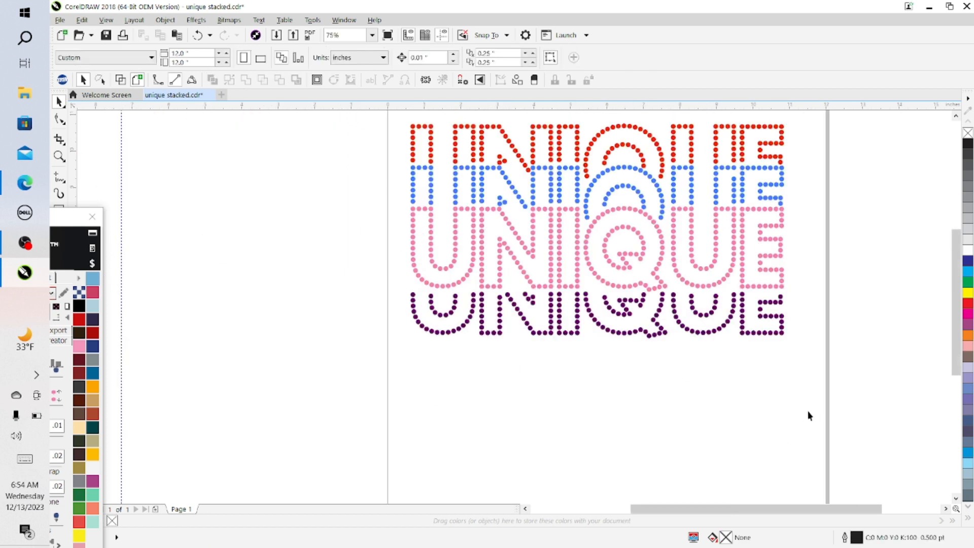
# Step: Move the entire yellow UNIQUE copy from below the page to the page's lower edge
pyautogui.moveTo(956, 332)
pyautogui.mouseDown()
pyautogui.moveTo(962, 350)
pyautogui.moveTo(957, 317)
pyautogui.mouseUp()
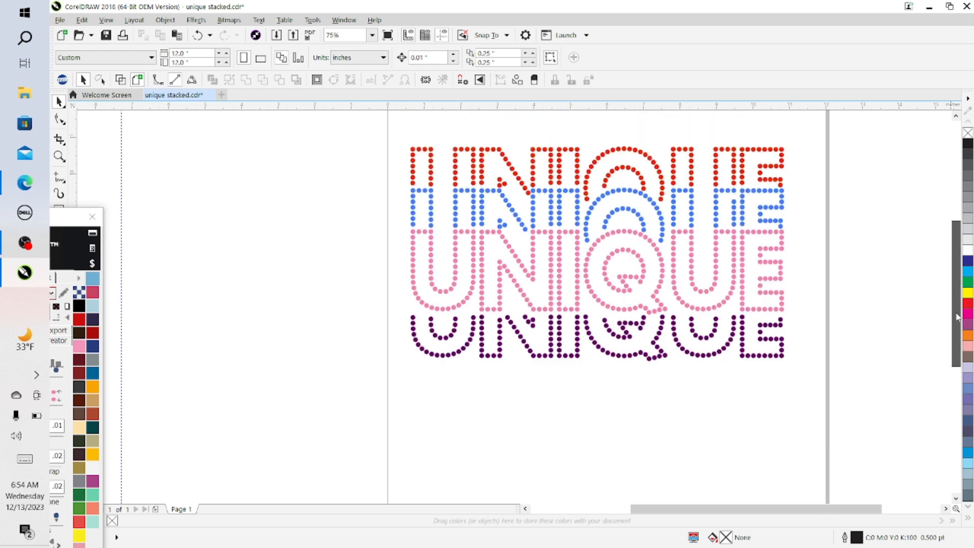
pyautogui.moveTo(958, 317); pyautogui.dragTo(941, 421)
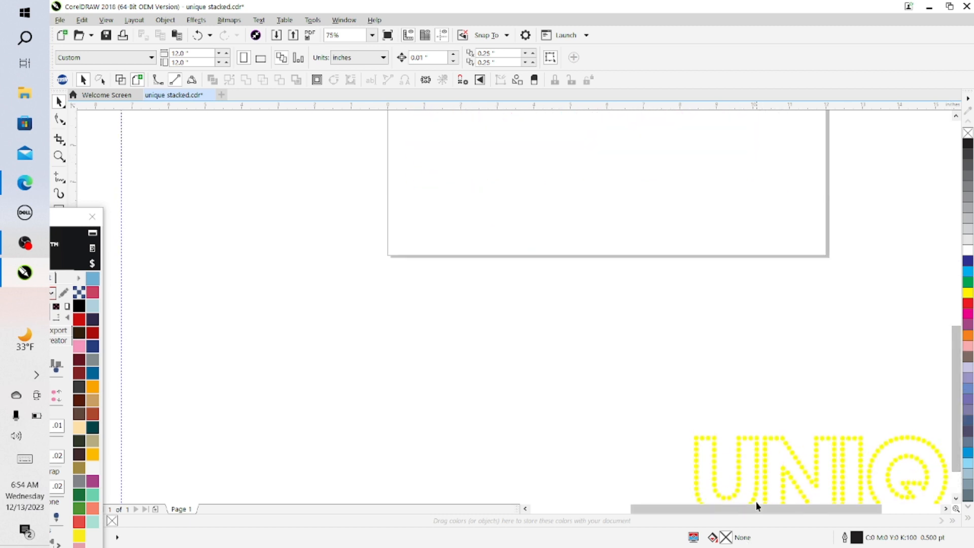
pyautogui.moveTo(756, 510); pyautogui.dragTo(855, 510)
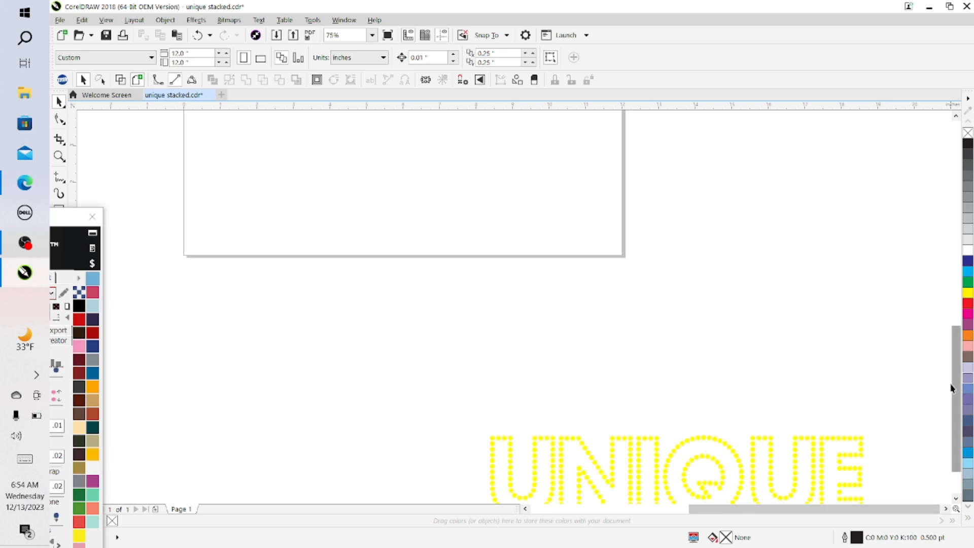
pyautogui.scroll(-2, 956, 380)
pyautogui.moveTo(394, 329); pyautogui.dragTo(895, 503)
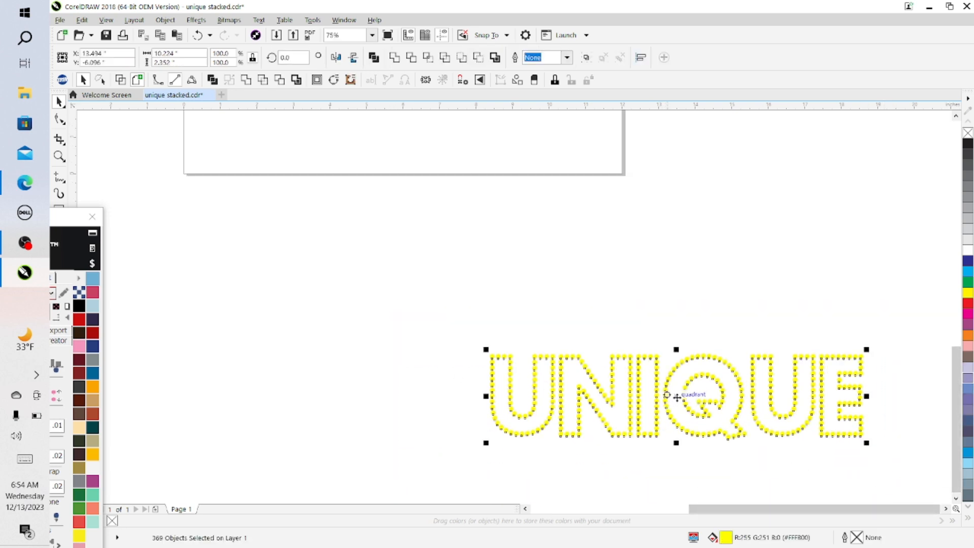
pyautogui.moveTo(675, 398); pyautogui.dragTo(394, 172)
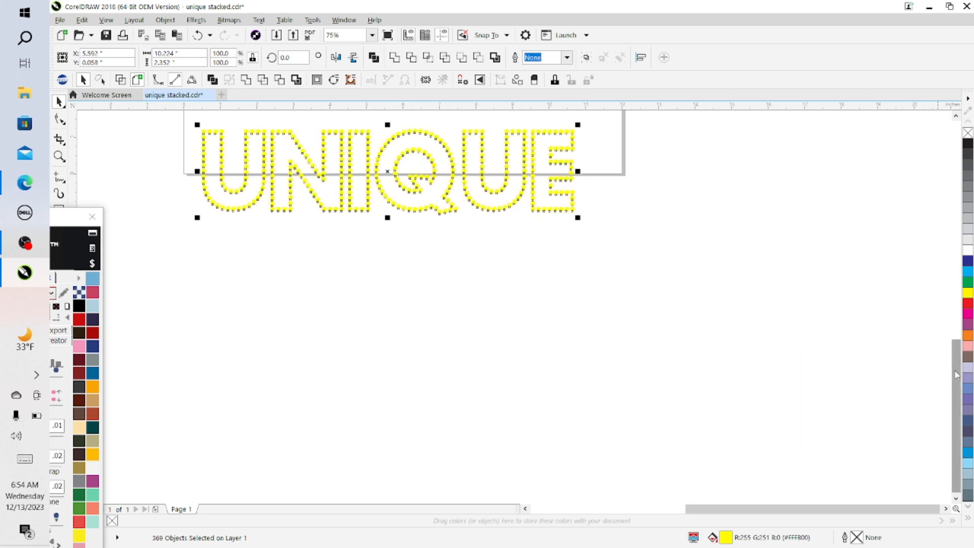
# Step: Move the yellow UNIQUE copy up the page to just below the purple lettering
pyautogui.scroll(5, 953, 341)
pyautogui.scroll(2, 952, 343)
pyautogui.moveTo(822, 506); pyautogui.dragTo(786, 506)
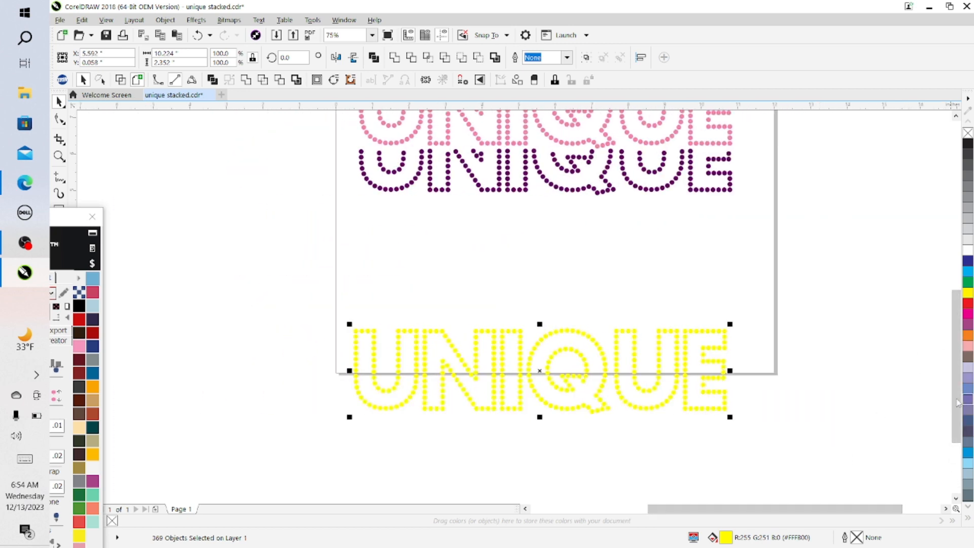
pyautogui.moveTo(958, 402); pyautogui.dragTo(959, 363)
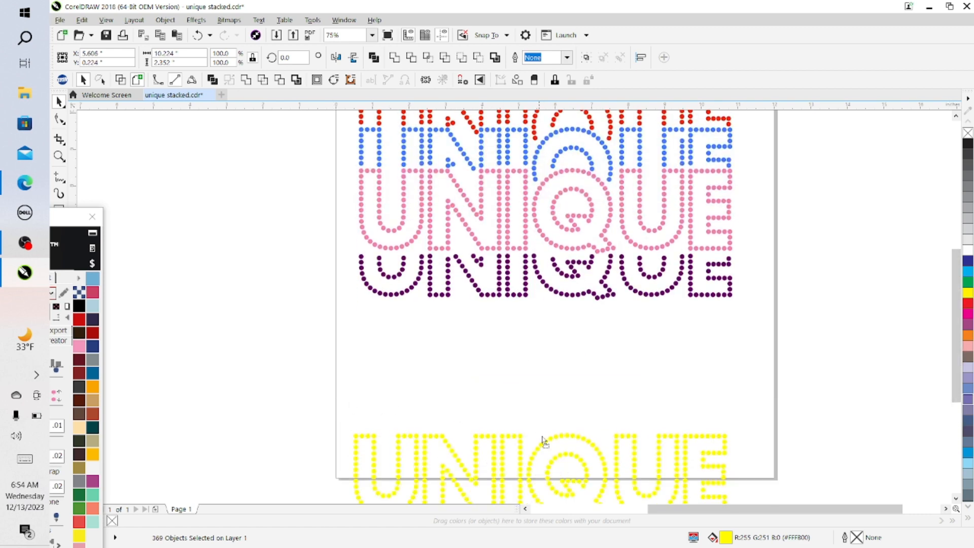
pyautogui.moveTo(540, 475); pyautogui.dragTo(540, 361)
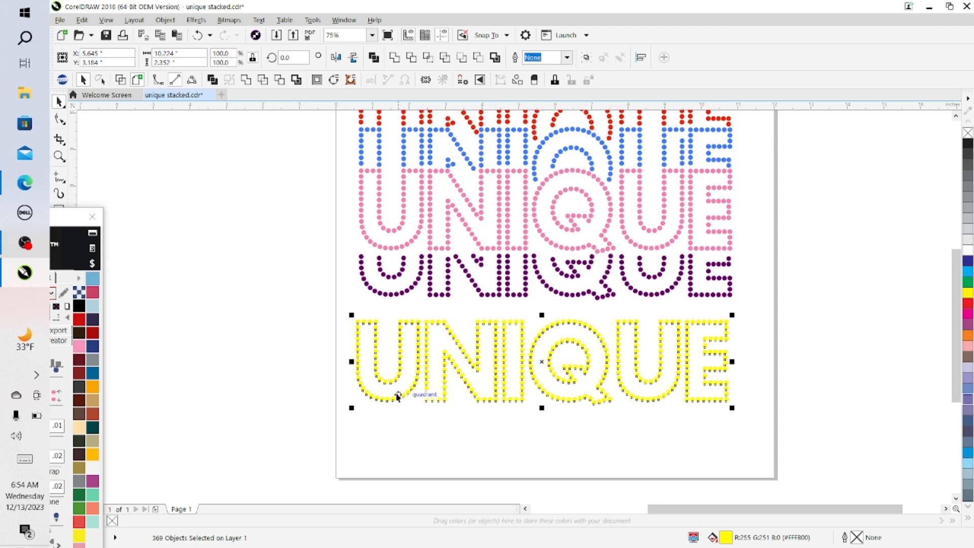
pyautogui.moveTo(685, 510); pyautogui.dragTo(688, 509)
pyautogui.click(861, 370)
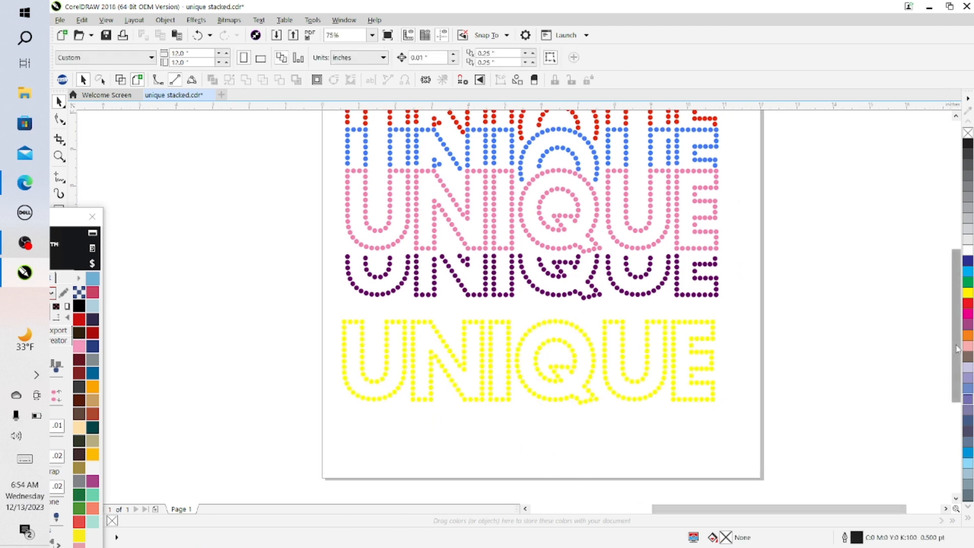
# Step: Nudge the whole yellow UNIQUE copy right and up to X 5.745 and Y 3.534 inches, aligning it with the purple letters
pyautogui.scroll(2, 883, 355)
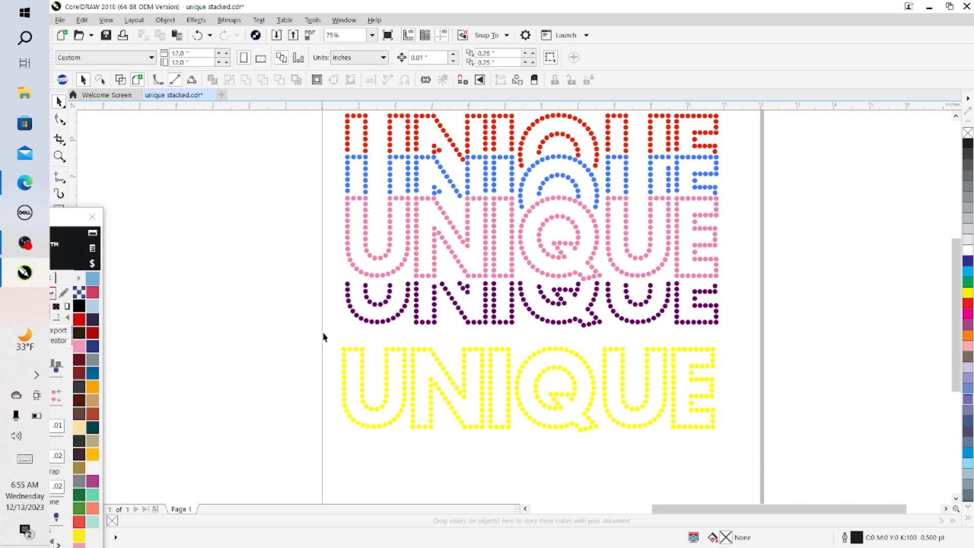
pyautogui.moveTo(323, 334); pyautogui.dragTo(771, 345)
pyautogui.moveTo(795, 473); pyautogui.dragTo(796, 473)
pyautogui.scroll(2, 796, 472)
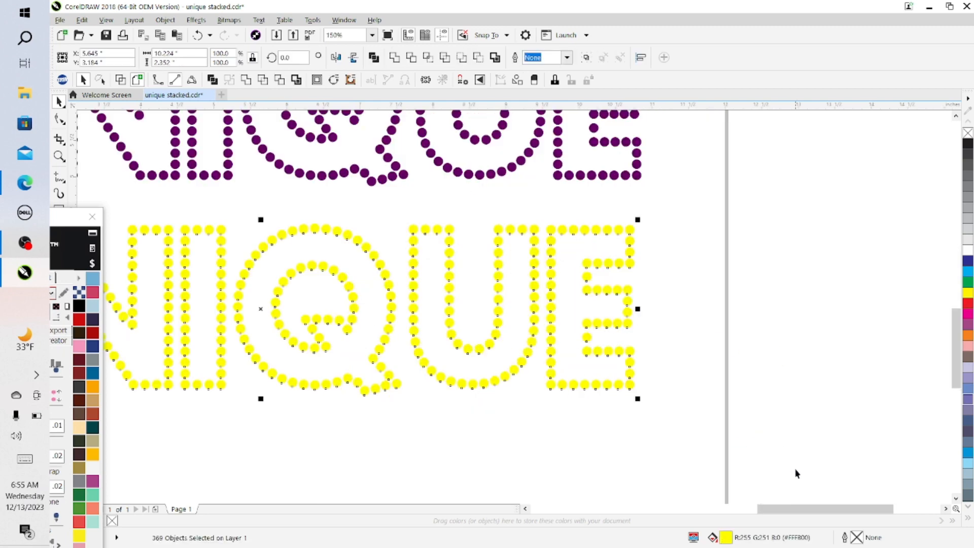
pyautogui.moveTo(797, 508); pyautogui.dragTo(758, 516)
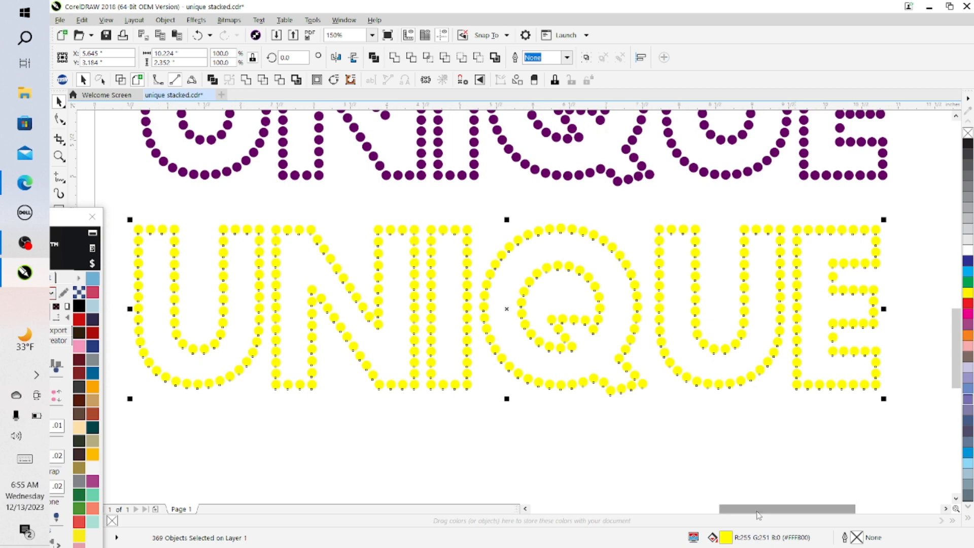
pyautogui.press('Up')
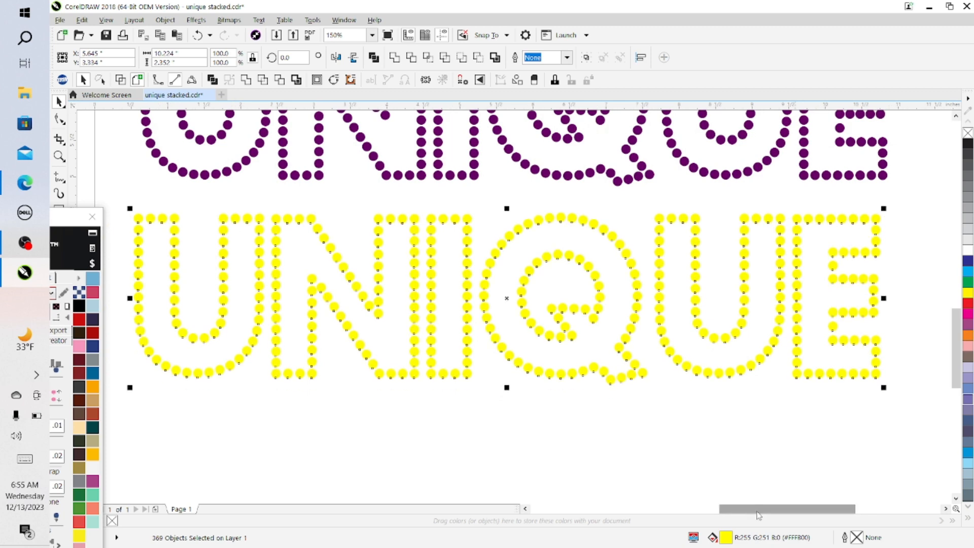
pyautogui.press('Right')
pyautogui.press('Right')
pyautogui.press('Right')
pyautogui.press('Right')
pyautogui.press('Right')
pyautogui.press('Right')
pyautogui.press('Right')
pyautogui.press('Right')
pyautogui.press('Right')
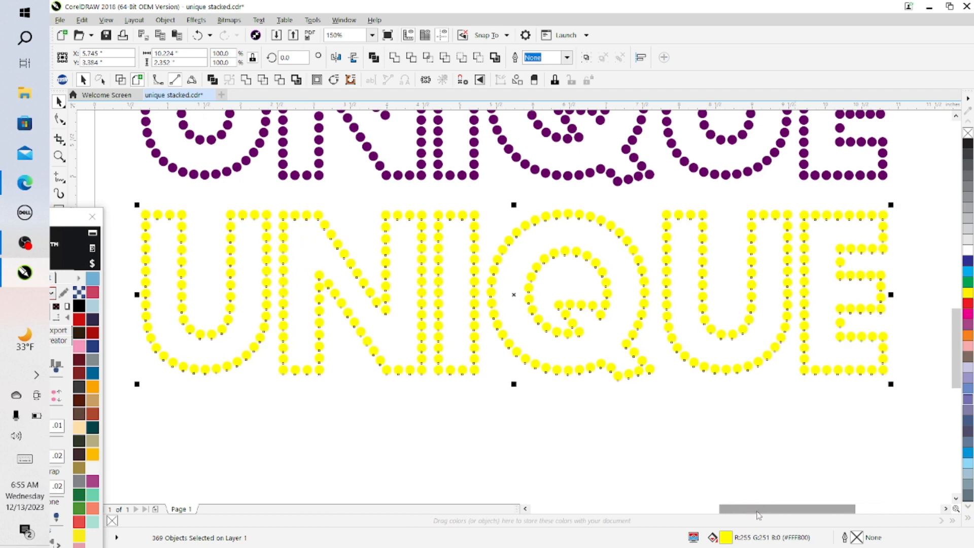
pyautogui.press('Up')
pyautogui.press('Up')
pyautogui.press('Up')
pyautogui.press('Up')
pyautogui.press('Up')
pyautogui.press('Up')
pyautogui.press('Up')
pyautogui.press('Up')
pyautogui.press('Up')
pyautogui.press('Up')
pyautogui.press('Up')
pyautogui.press('Up')
pyautogui.press('Up')
pyautogui.press('Up')
pyautogui.press('Up')
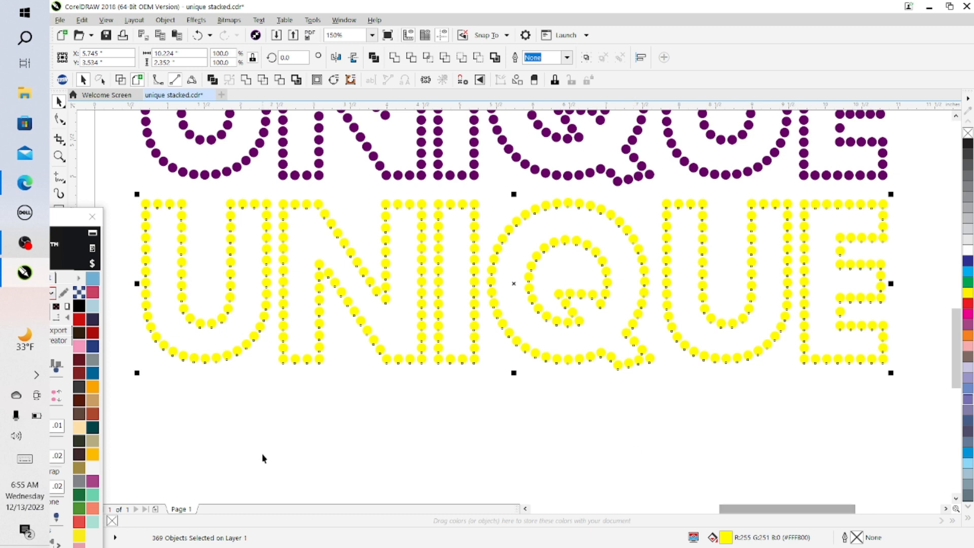
# Step: Delete the stones forming the upper half of the yellow UNIQUE copy
pyautogui.press('Escape')
pyautogui.moveTo(127, 181); pyautogui.dragTo(932, 282)
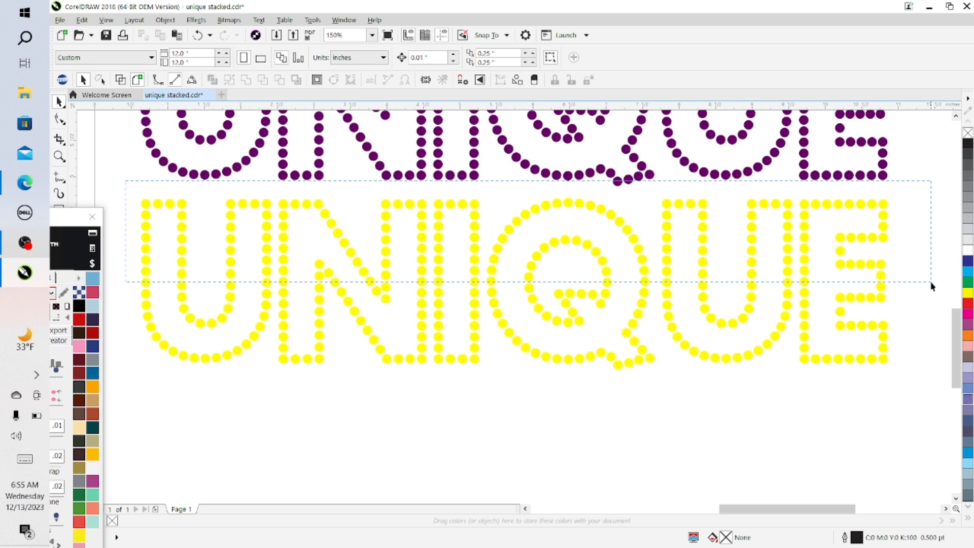
pyautogui.moveTo(932, 286); pyautogui.dragTo(932, 284)
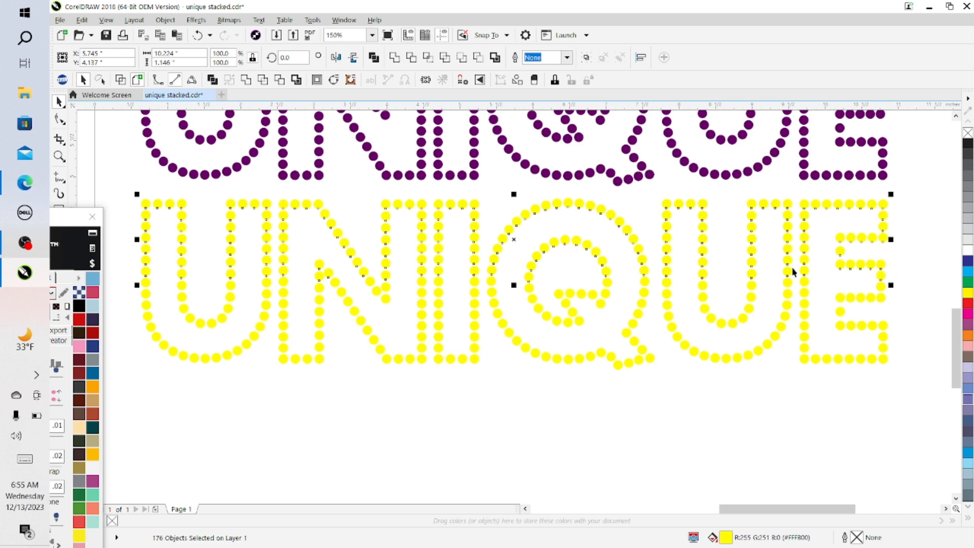
pyautogui.press('Delete')
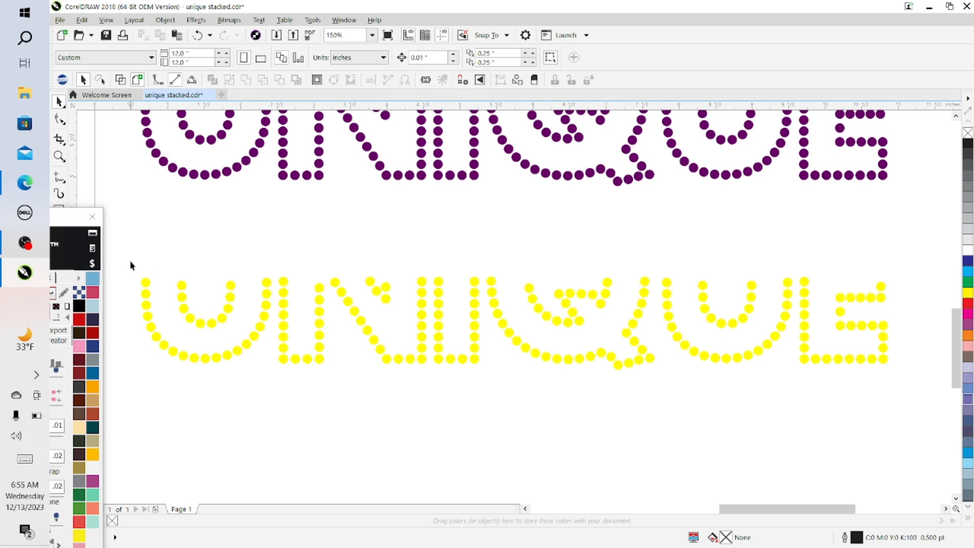
# Step: Nudge the remaining lower half of the yellow UNIQUE copy up to Y 4.247 inches, just beneath the purple lettering
pyautogui.moveTo(438, 281); pyautogui.dragTo(930, 430)
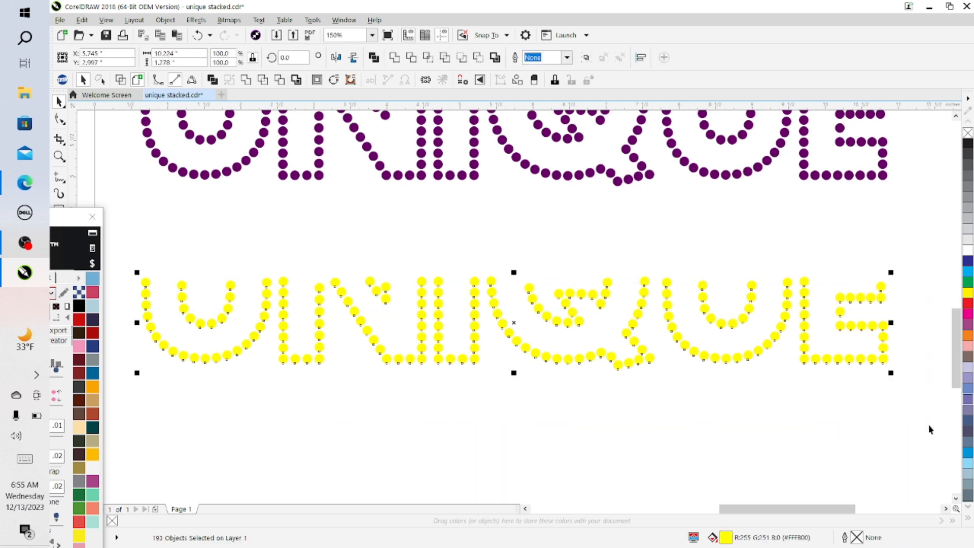
pyautogui.press('Up')
pyautogui.press('Up')
pyautogui.press('Up')
pyautogui.press('Up')
pyautogui.press('Up')
pyautogui.press('Up')
pyautogui.press('Up')
pyautogui.press('Up')
pyautogui.press('Up')
pyautogui.press('Up')
pyautogui.press('Up')
pyautogui.press('Up')
pyautogui.press('Up')
pyautogui.press('Up')
pyautogui.press('Up')
pyautogui.press('Up')
pyautogui.press('Up')
pyautogui.press('Up')
pyautogui.press('Up')
pyautogui.press('Up')
pyautogui.press('Up')
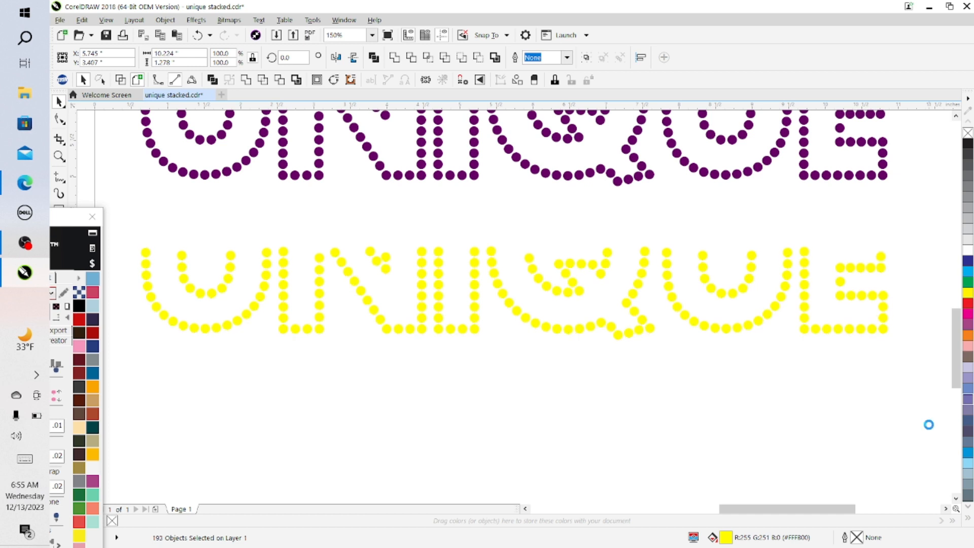
pyautogui.press('Up')
pyautogui.press('Up')
pyautogui.press('Up')
pyautogui.press('Up')
pyautogui.press('Up')
pyautogui.press('Up')
pyautogui.press('Up')
pyautogui.press('Up')
pyautogui.press('Up')
pyautogui.press('Up')
pyautogui.press('Up')
pyautogui.press('Up')
pyautogui.press('Up')
pyautogui.press('Up')
pyautogui.press('Up')
pyautogui.press('Up')
pyautogui.press('Up')
pyautogui.press('Up')
pyautogui.press('Up')
pyautogui.press('Up')
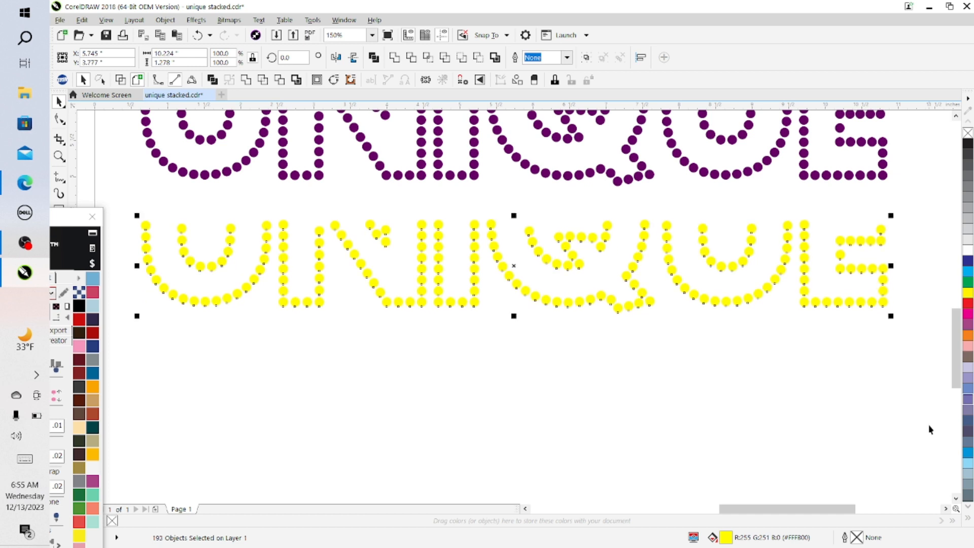
pyautogui.press('Up')
pyautogui.press('Up')
pyautogui.press('Up')
pyautogui.press('Up')
pyautogui.press('Up')
pyautogui.press('Up')
pyautogui.press('Up')
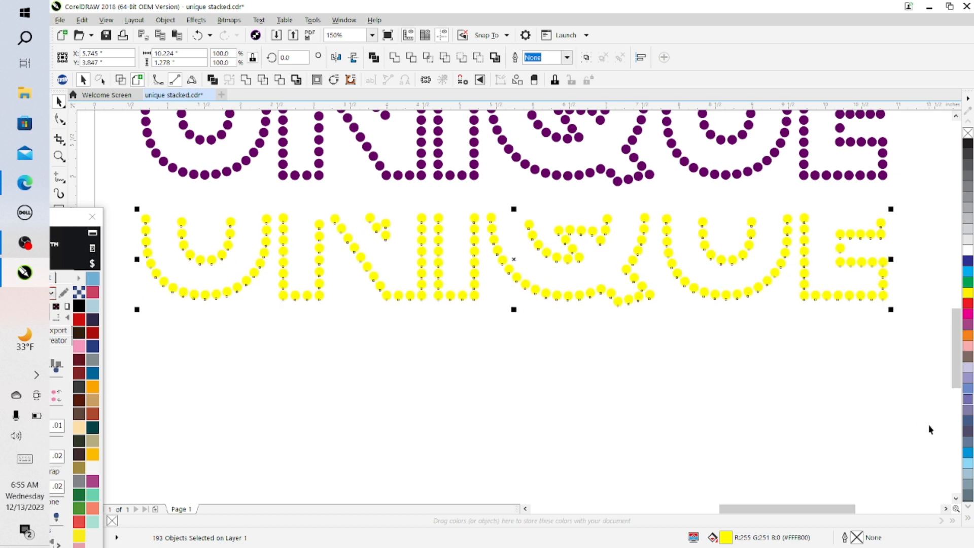
pyautogui.press('Up')
pyautogui.press('Up')
pyautogui.press('Up')
pyautogui.press('Up')
pyautogui.press('Up')
pyautogui.press('Up')
pyautogui.press('Up')
pyautogui.press('Up')
pyautogui.press('Up')
pyautogui.press('Up')
pyautogui.press('Up')
pyautogui.press('Up')
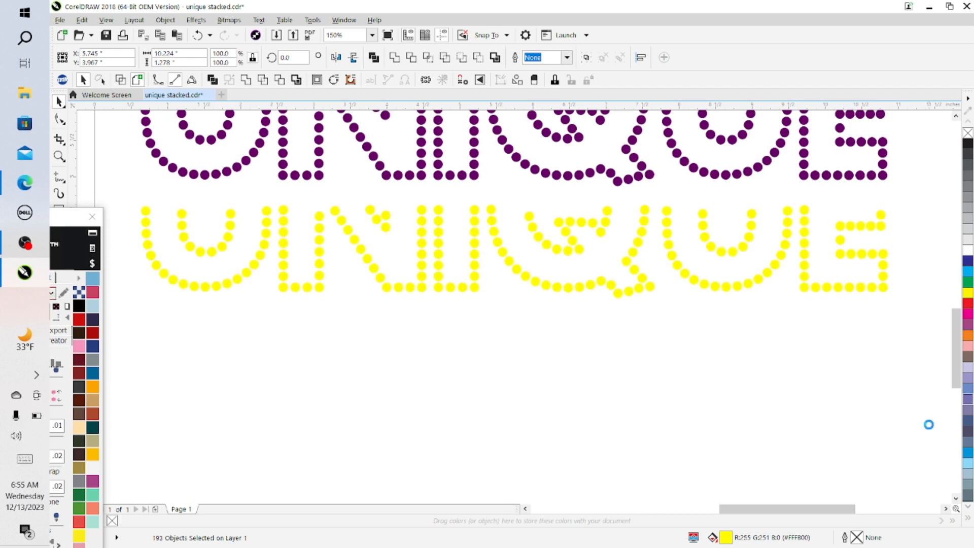
pyautogui.press('Up')
pyautogui.press('Up')
pyautogui.press('Up')
pyautogui.press('Up')
pyautogui.press('Up')
pyautogui.press('Up')
pyautogui.press('Up')
pyautogui.press('Up')
pyautogui.press('Up')
pyautogui.press('Up')
pyautogui.press('Up')
pyautogui.press('Up')
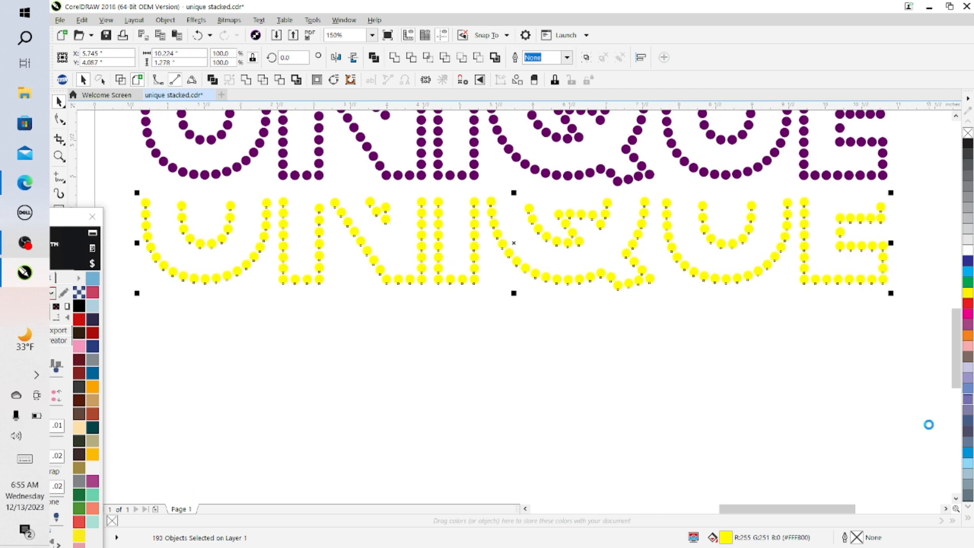
pyautogui.press('Up')
pyautogui.press('Up')
pyautogui.press('Up')
pyautogui.press('Up')
pyautogui.press('Up')
pyautogui.press('Up')
pyautogui.press('Up')
pyautogui.press('Up')
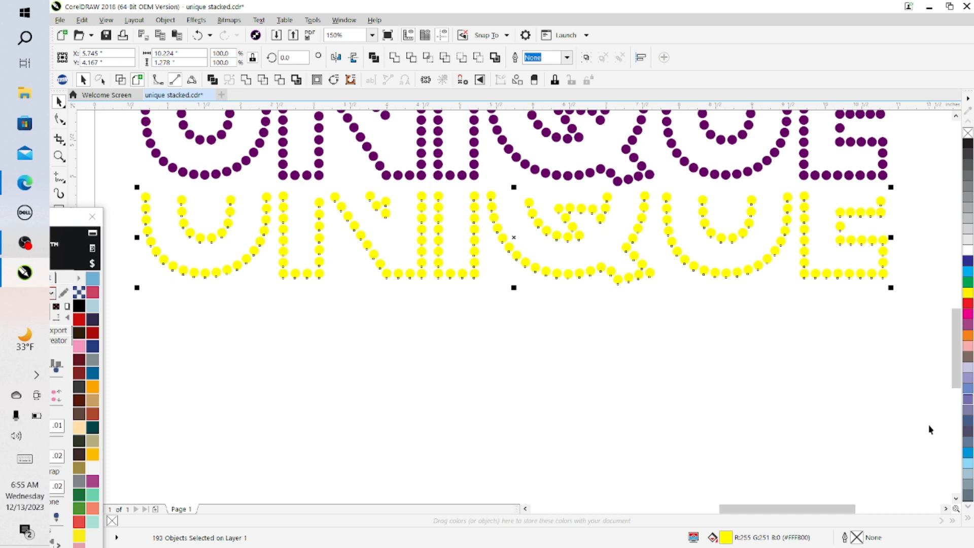
pyautogui.press('Up')
pyautogui.press('Up')
pyautogui.press('Up')
pyautogui.press('Up')
pyautogui.press('Up')
pyautogui.press('Up')
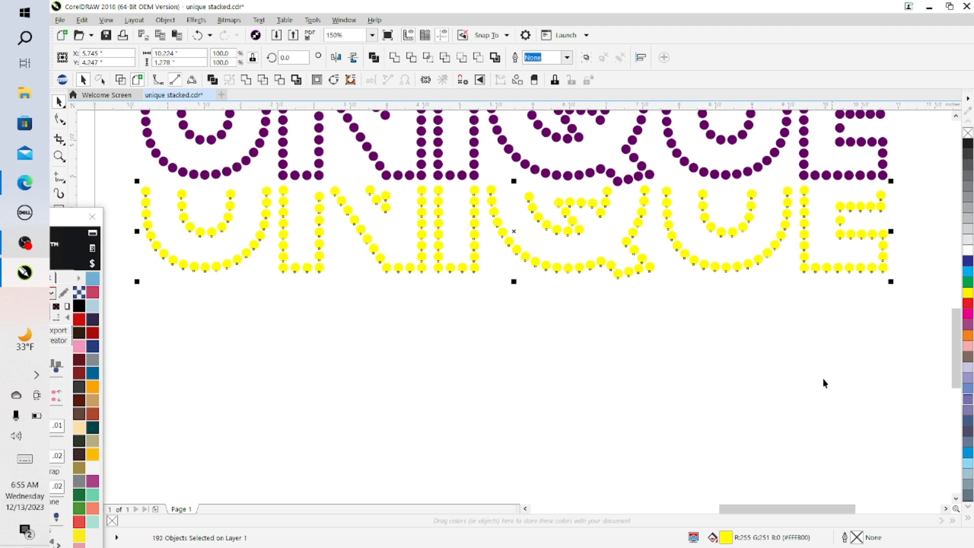
pyautogui.scroll(1, 823, 383)
pyautogui.scroll(-1, 822, 383)
pyautogui.moveTo(956, 367); pyautogui.dragTo(955, 346)
pyautogui.moveTo(770, 508); pyautogui.dragTo(797, 514)
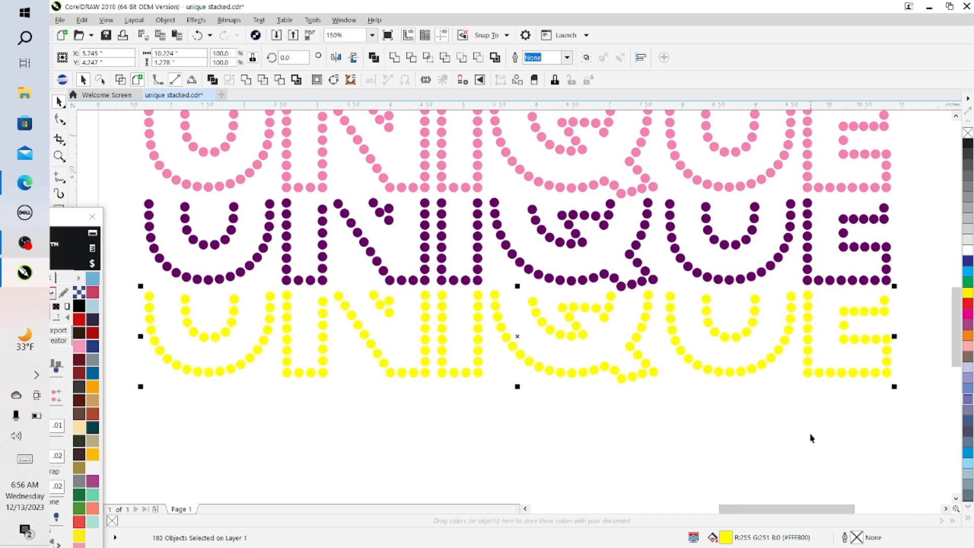
pyautogui.click(785, 451)
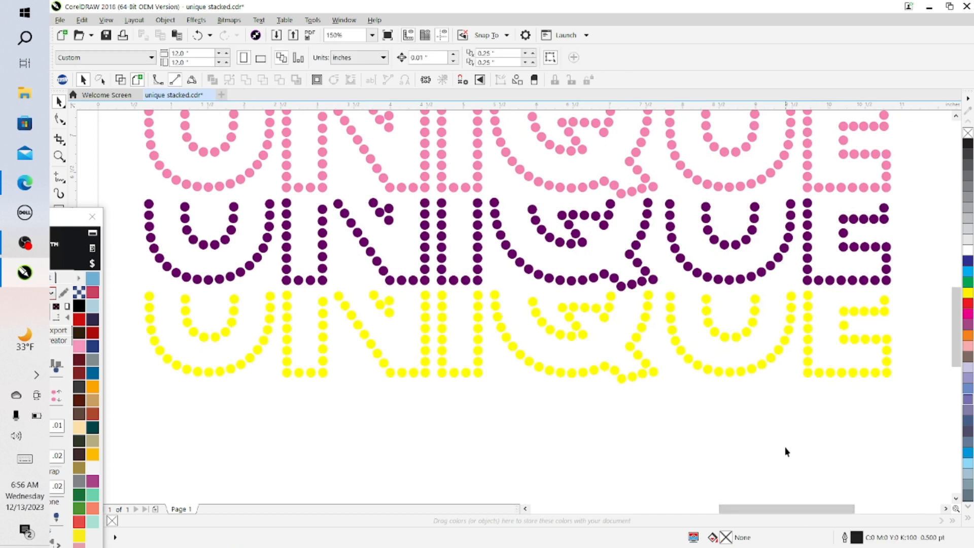
# Step: Check the spacing of the stacked rows and save the unique stacked.cdr document
pyautogui.scroll(-2, 785, 451)
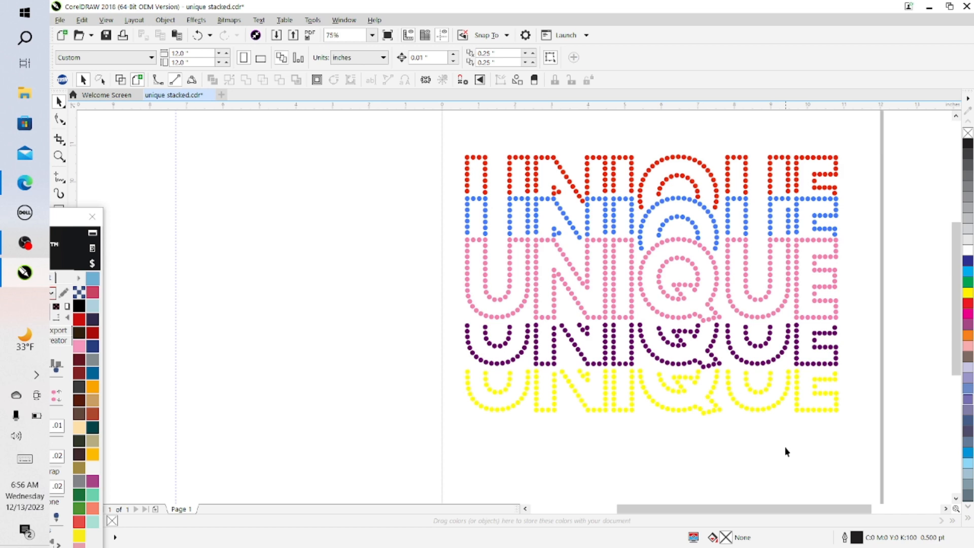
pyautogui.scroll(2, 785, 451)
pyautogui.scroll(1, 786, 451)
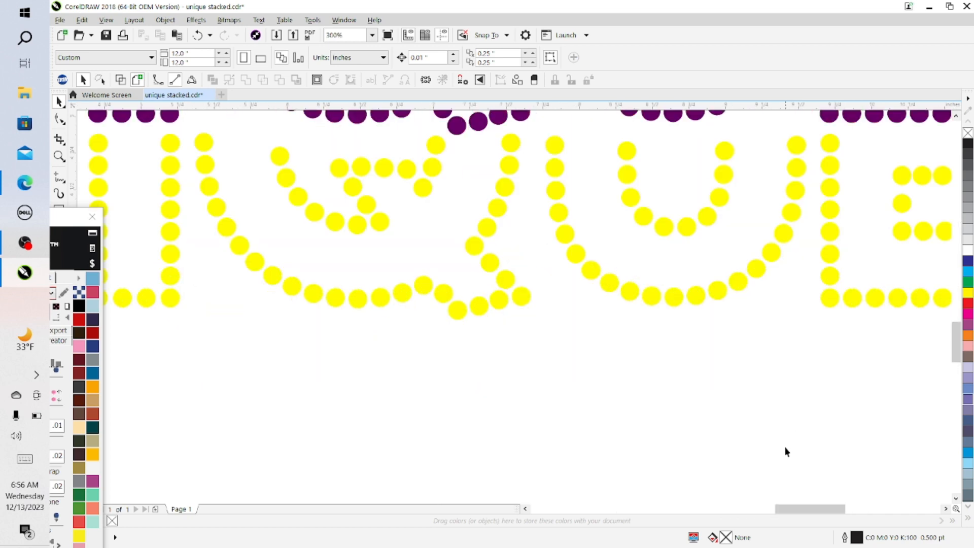
pyautogui.scroll(3, 898, 221)
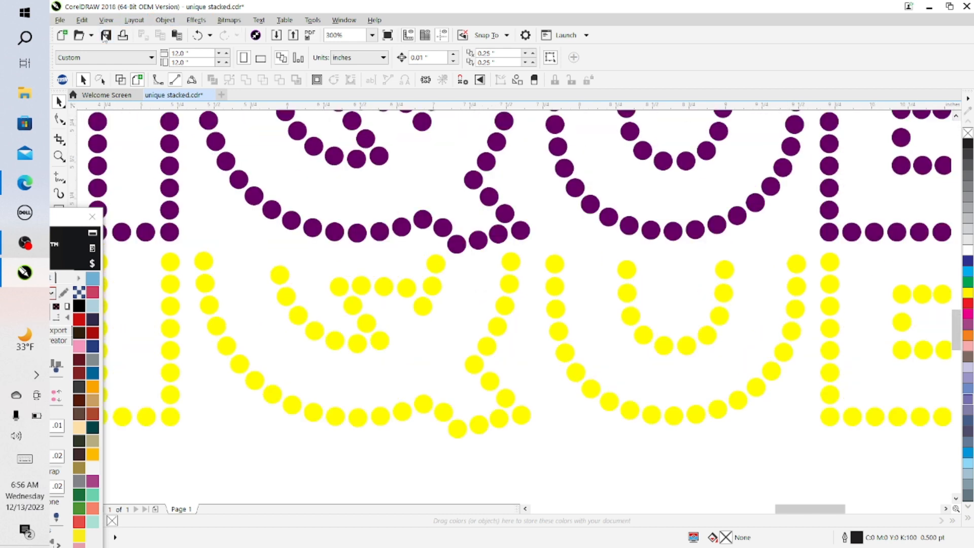
pyautogui.click(106, 35)
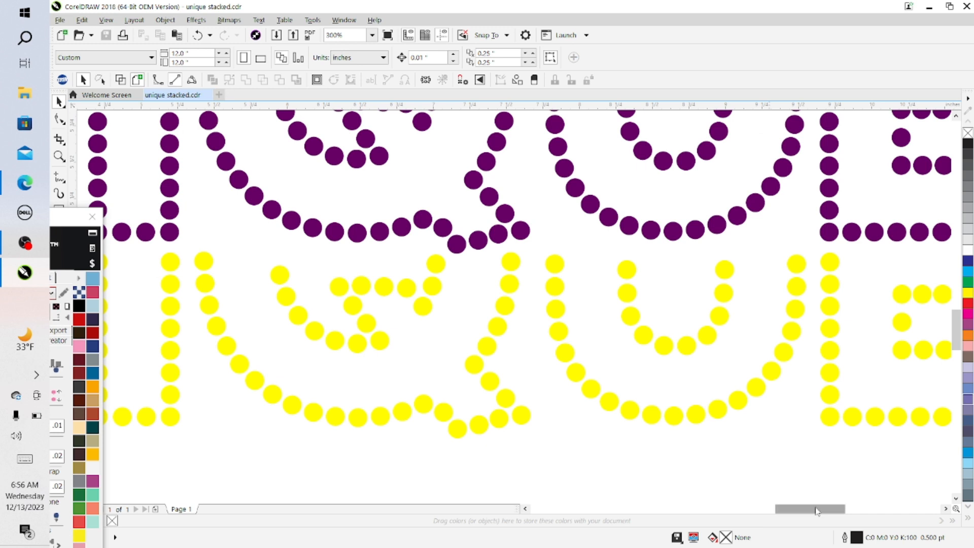
# Step: Nudge the upper stone at the yellow N's small inner corner right to X 3.993 inches
pyautogui.moveTo(817, 510); pyautogui.dragTo(800, 510)
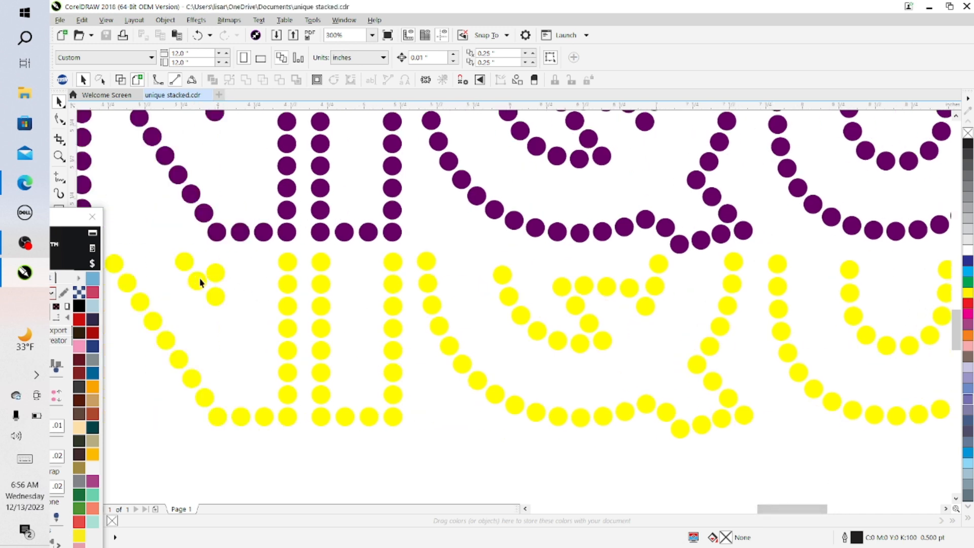
pyautogui.click(213, 278)
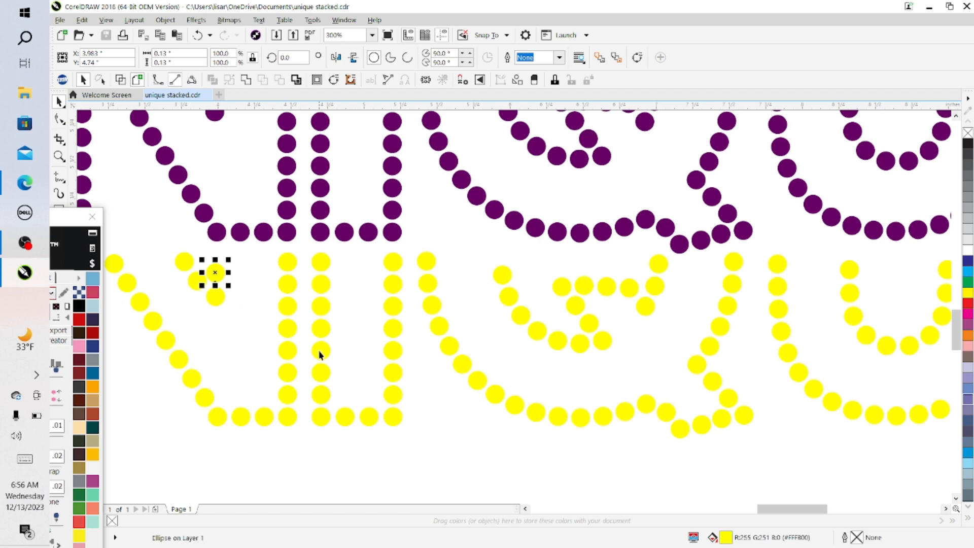
pyautogui.press('Right')
pyautogui.press('Escape')
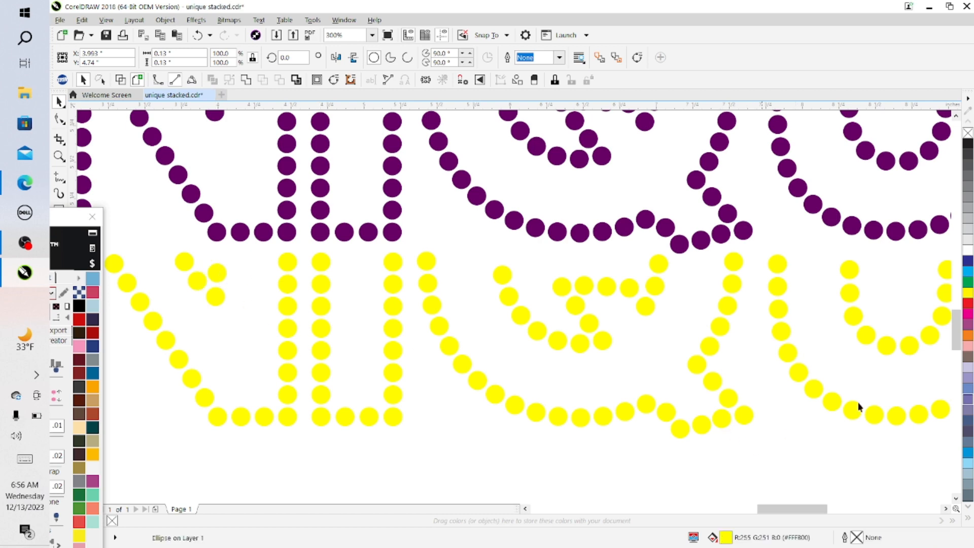
# Step: Nudge the matching upper stone at the purple N's inner corner right to X 3.989 inches and save the document
pyautogui.moveTo(956, 326); pyautogui.dragTo(956, 309)
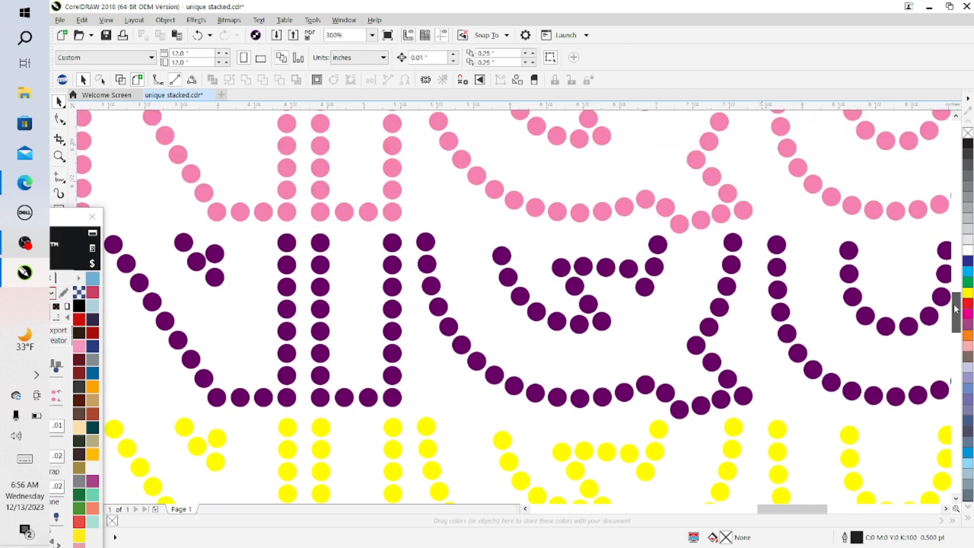
pyautogui.click(213, 254)
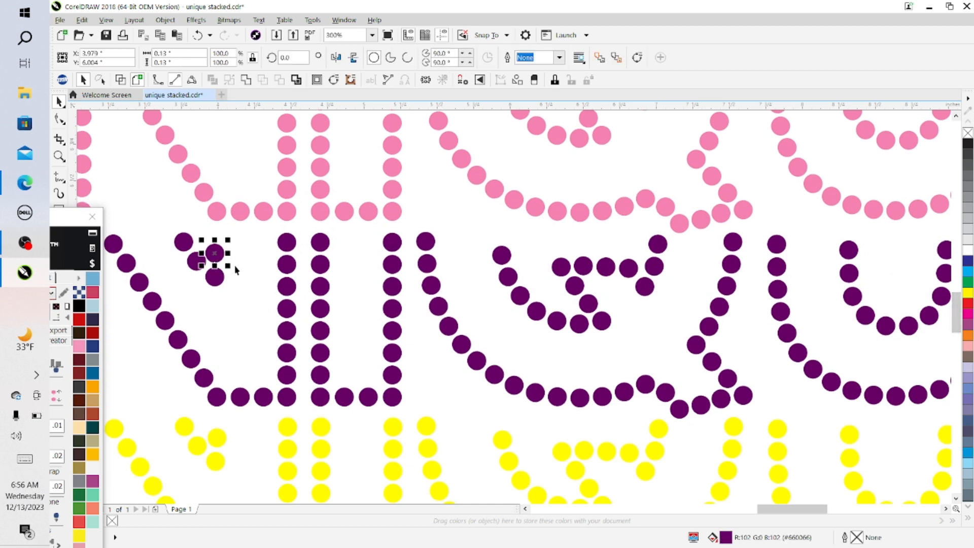
pyautogui.press('Right')
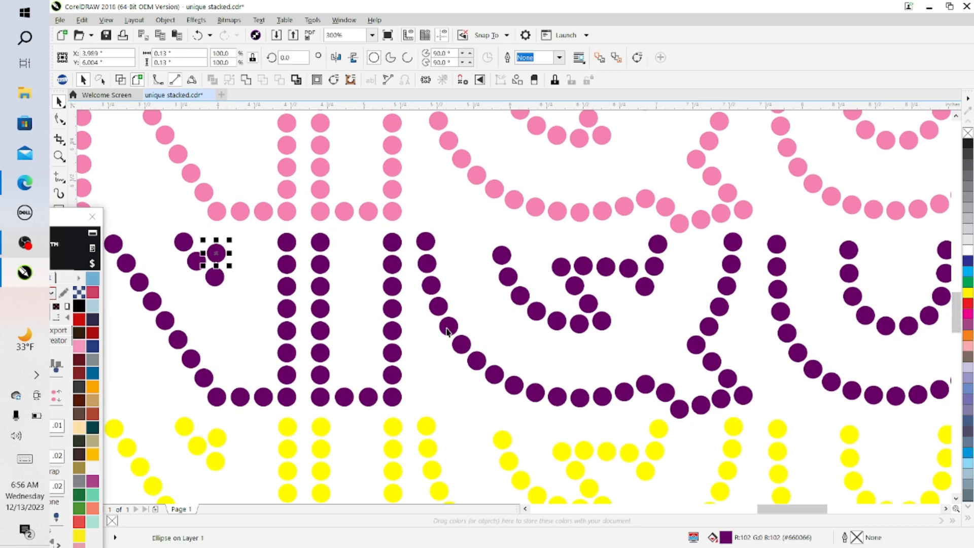
pyautogui.click(517, 343)
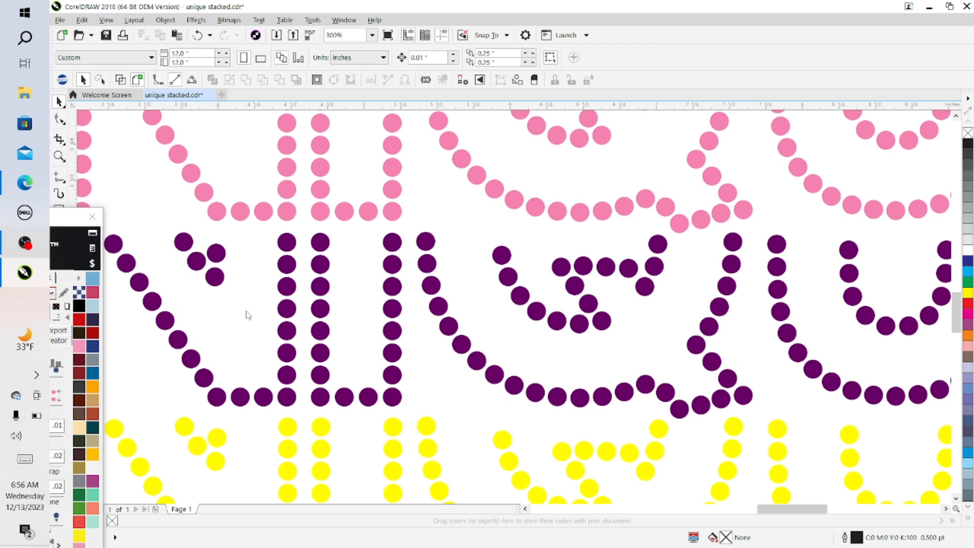
pyautogui.hotkey('ctrl', 's')
# Step: Move the Design Wizard 5.0 Pro window fully into view beside the arch of the red Q
pyautogui.scroll(5, 960, 310)
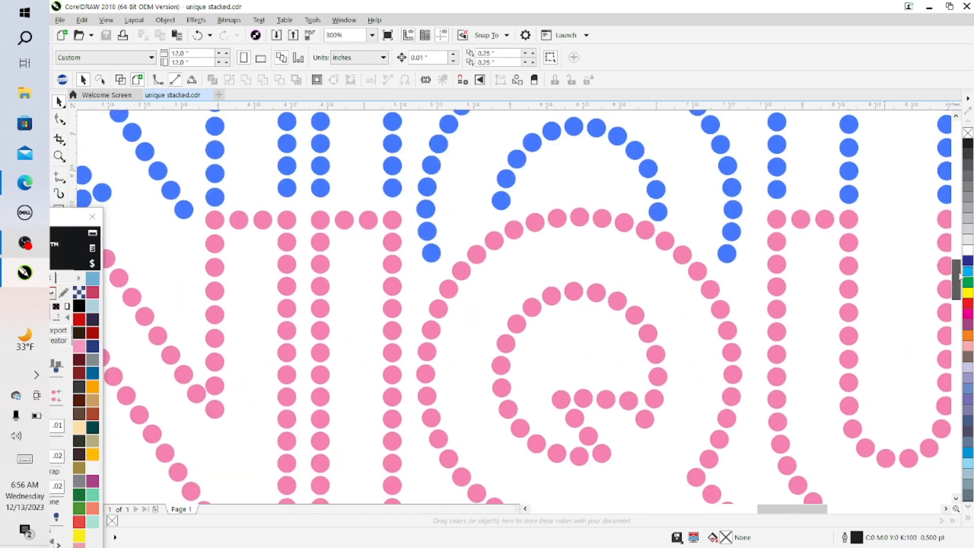
pyautogui.scroll(-2, 727, 303)
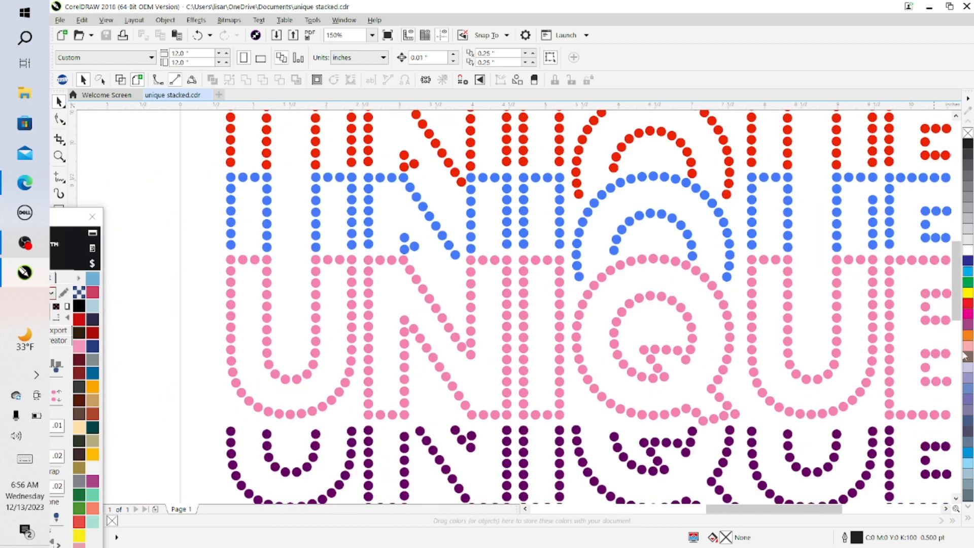
pyautogui.scroll(1, 956, 299)
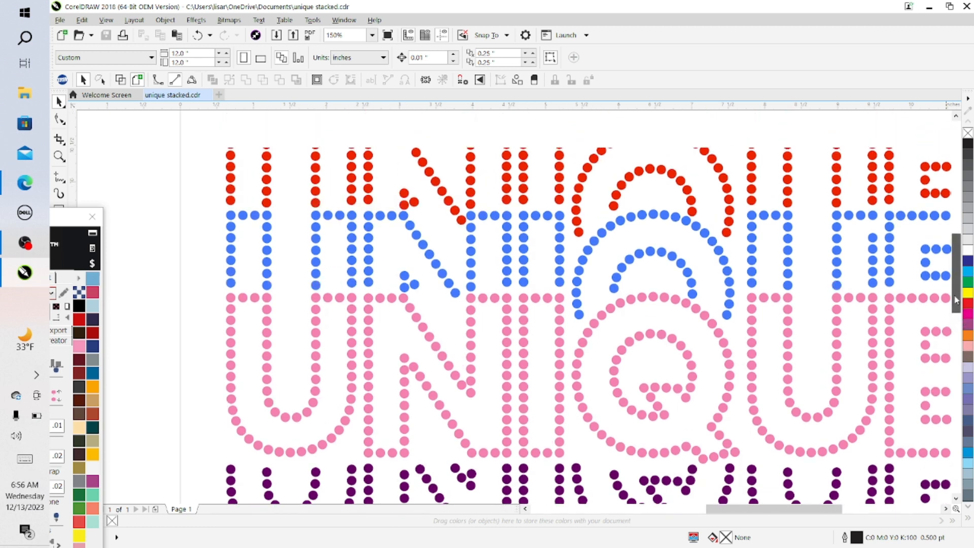
pyautogui.scroll(2, 956, 299)
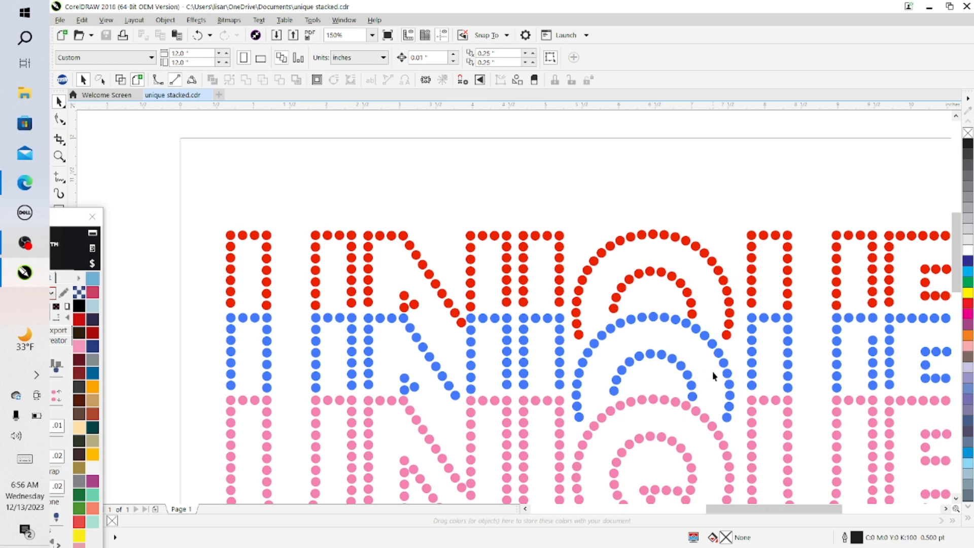
pyautogui.scroll(1, 713, 375)
pyautogui.moveTo(956, 269); pyautogui.dragTo(929, 260)
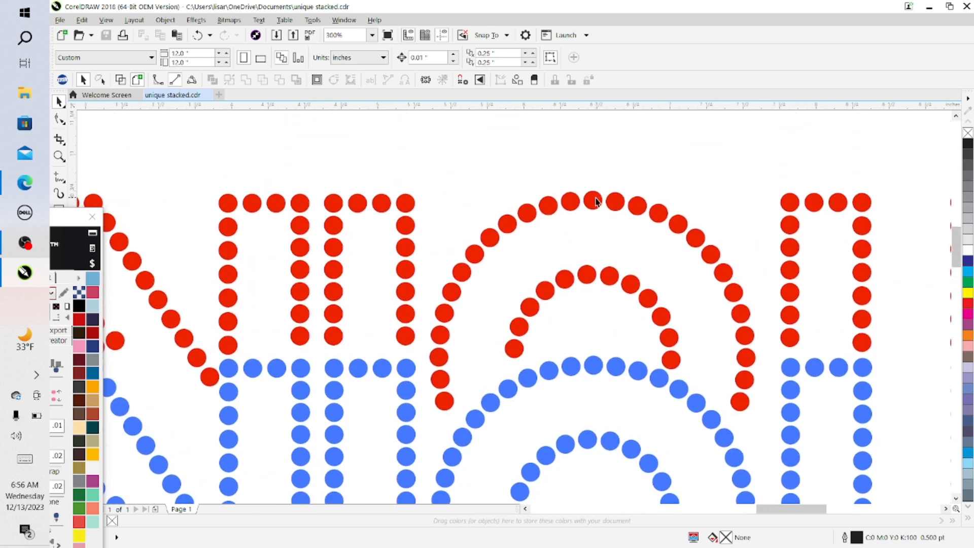
pyautogui.moveTo(59, 224); pyautogui.dragTo(275, 82)
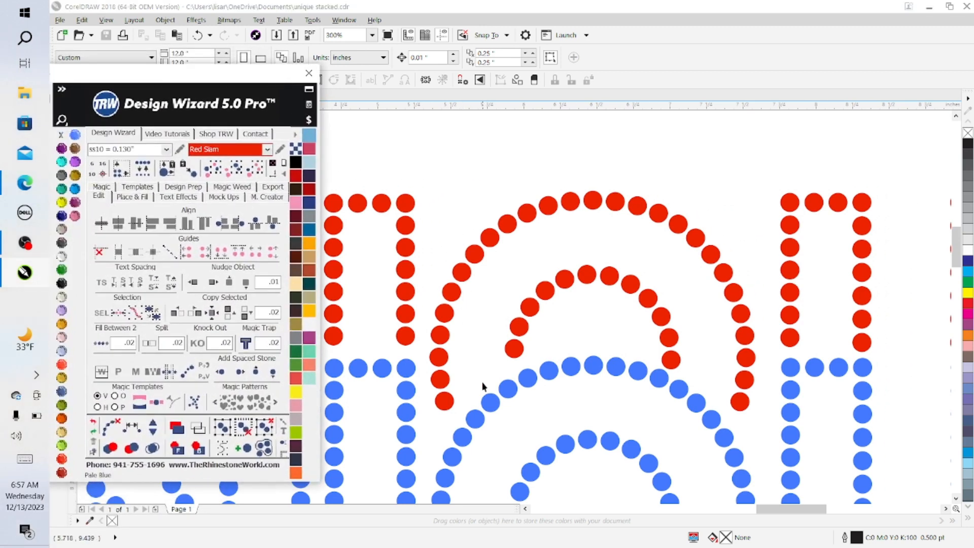
# Step: Respace the red Q's outer arch stones evenly between the blue stones just below its two ends, and clear the blend path
pyautogui.click(461, 436)
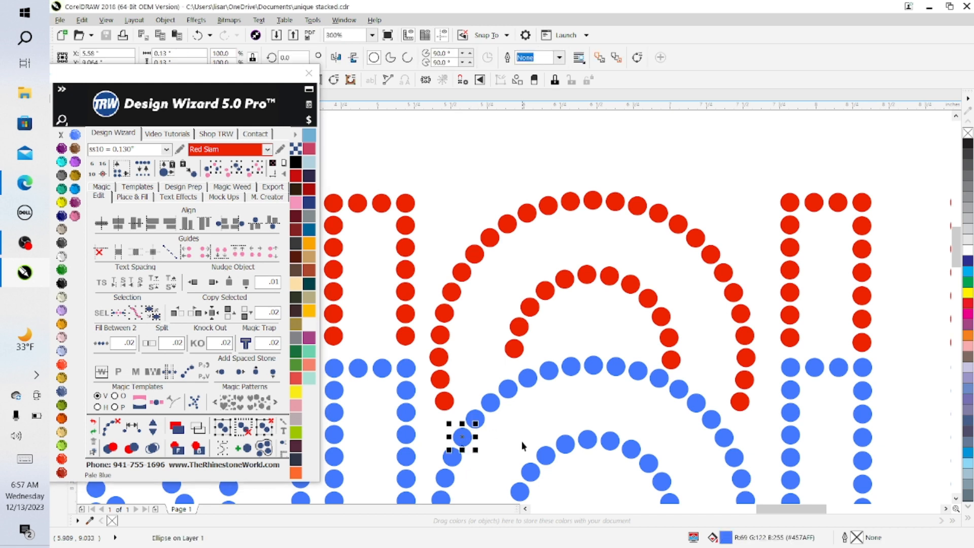
pyautogui.keyDown('shift'); pyautogui.click(444, 401); pyautogui.keyUp('shift')
pyautogui.keyDown('shift'); pyautogui.click(440, 379); pyautogui.keyUp('shift')
pyautogui.keyDown('shift'); pyautogui.click(435, 356); pyautogui.keyUp('shift')
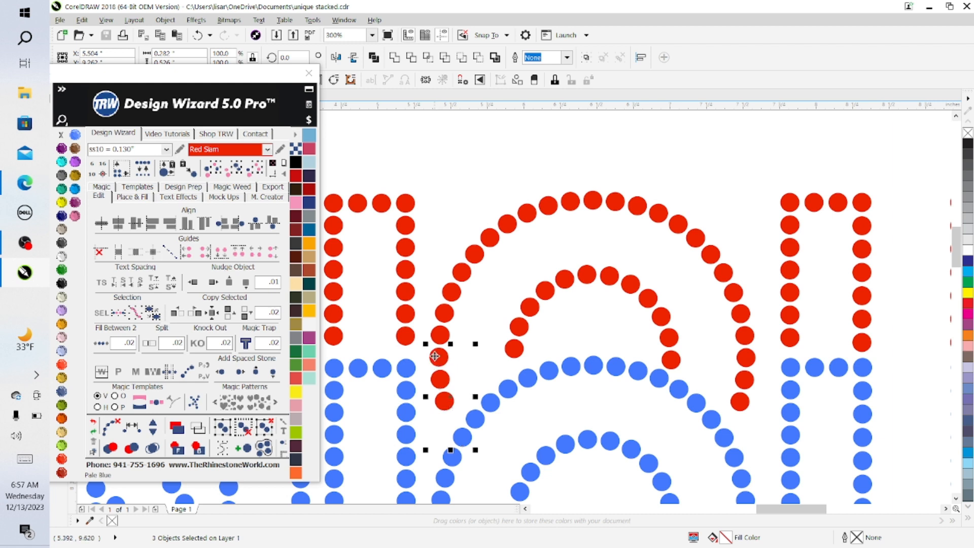
pyautogui.keyDown('shift'); pyautogui.click(440, 334); pyautogui.keyUp('shift')
pyautogui.keyDown('shift'); pyautogui.click(444, 313); pyautogui.keyUp('shift')
pyautogui.keyDown('shift'); pyautogui.click(451, 292); pyautogui.keyUp('shift')
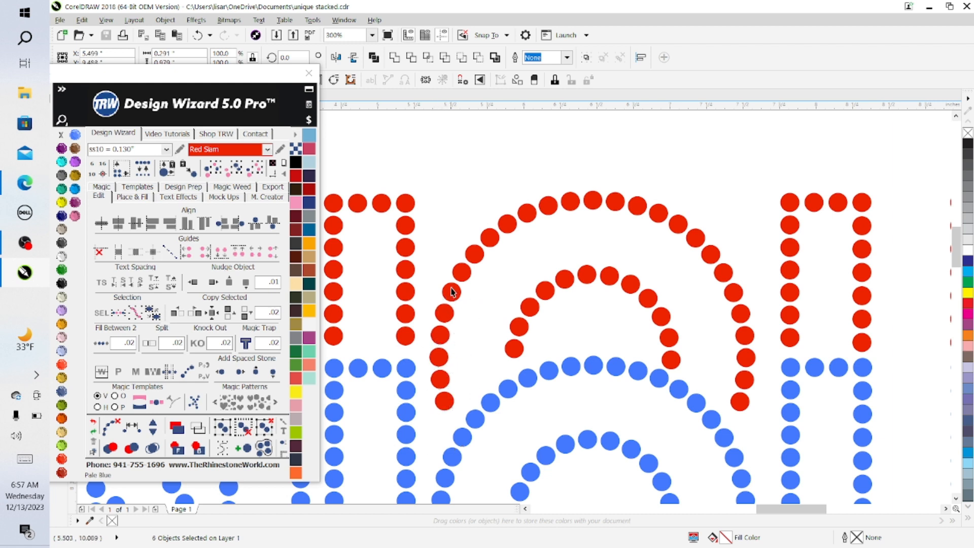
pyautogui.keyDown('shift'); pyautogui.click(461, 272); pyautogui.keyUp('shift')
pyautogui.keyDown('shift'); pyautogui.click(475, 254); pyautogui.keyUp('shift')
pyautogui.keyDown('shift'); pyautogui.click(490, 238); pyautogui.keyUp('shift')
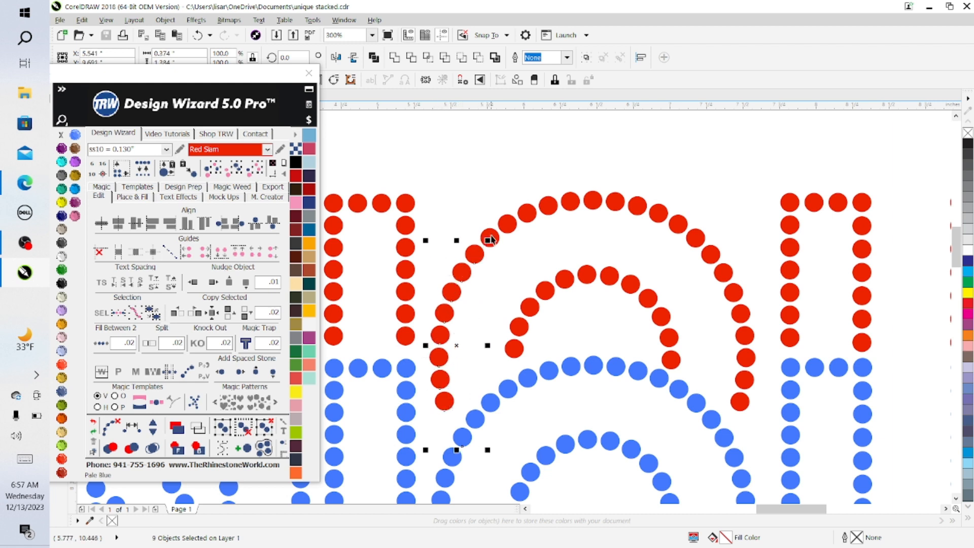
pyautogui.keyDown('shift'); pyautogui.click(507, 223); pyautogui.keyUp('shift')
pyautogui.keyDown('shift'); pyautogui.click(526, 212); pyautogui.keyUp('shift')
pyautogui.keyDown('shift'); pyautogui.click(547, 206); pyautogui.keyUp('shift')
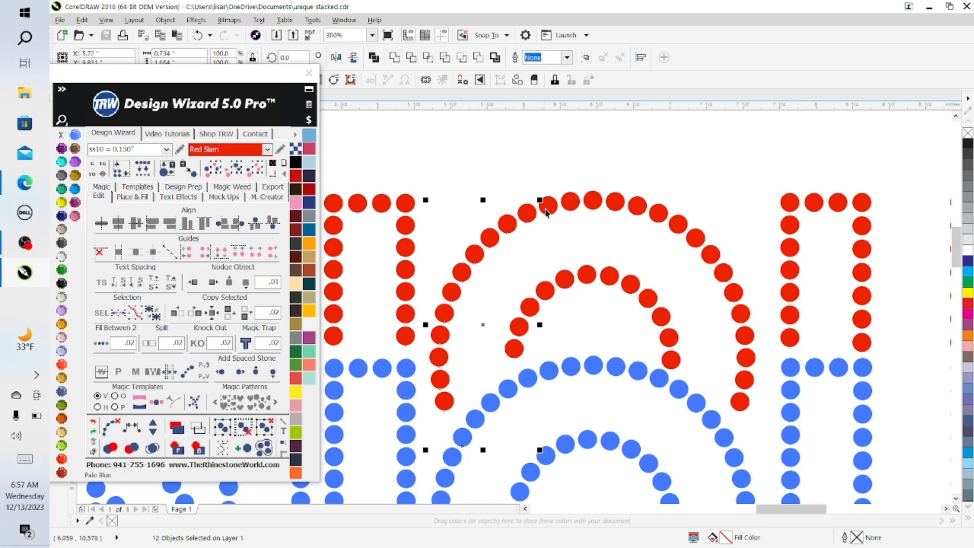
pyautogui.keyDown('shift'); pyautogui.click(570, 203); pyautogui.keyUp('shift')
pyautogui.keyDown('shift'); pyautogui.click(593, 202); pyautogui.keyUp('shift')
pyautogui.keyDown('shift'); pyautogui.click(614, 204); pyautogui.keyUp('shift')
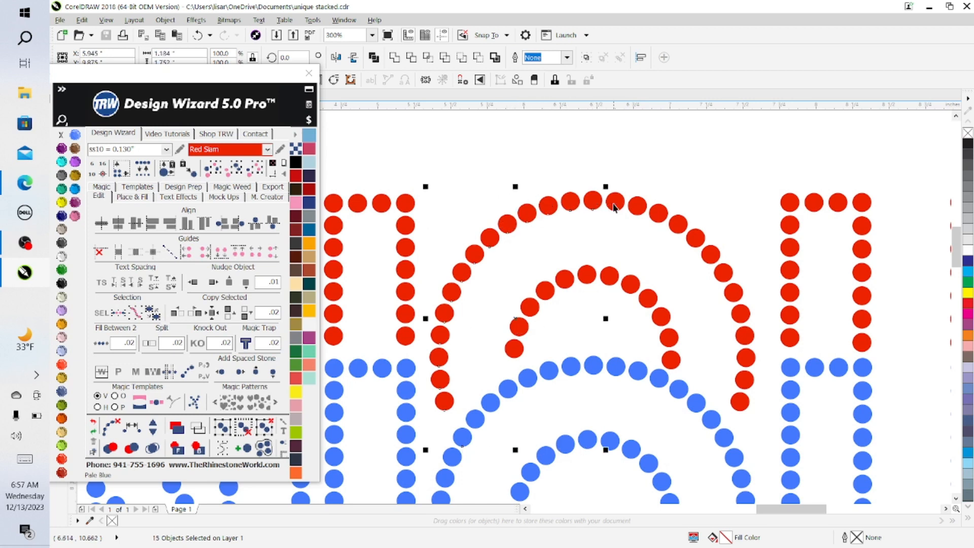
pyautogui.keyDown('shift'); pyautogui.click(615, 203); pyautogui.keyUp('shift')
pyautogui.keyDown('shift'); pyautogui.click(637, 206); pyautogui.keyUp('shift')
pyautogui.keyDown('shift'); pyautogui.click(658, 213); pyautogui.keyUp('shift')
pyautogui.keyDown('shift'); pyautogui.click(678, 224); pyautogui.keyUp('shift')
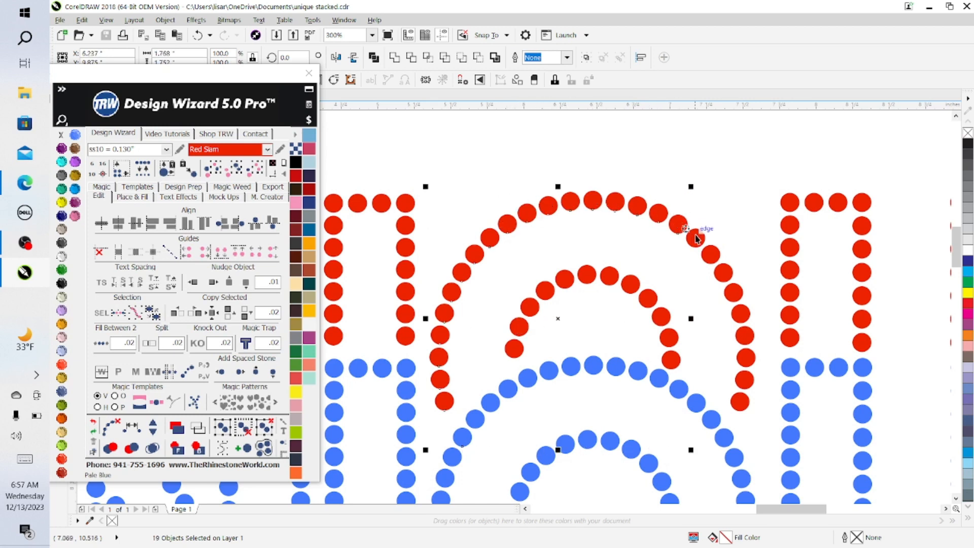
pyautogui.keyDown('shift'); pyautogui.click(695, 237); pyautogui.keyUp('shift')
pyautogui.keyDown('shift'); pyautogui.click(710, 254); pyautogui.keyUp('shift')
pyautogui.keyDown('shift'); pyautogui.click(723, 273); pyautogui.keyUp('shift')
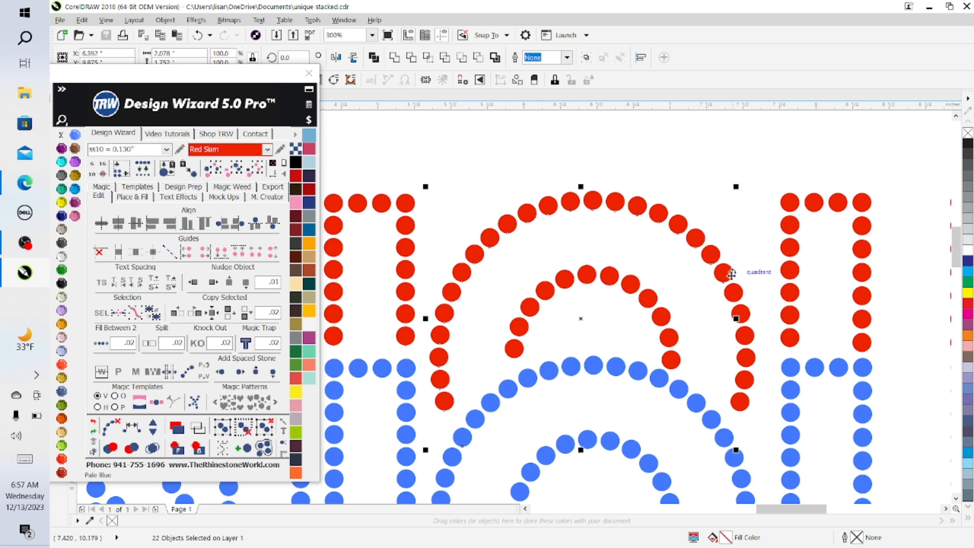
pyautogui.keyDown('shift'); pyautogui.click(733, 293); pyautogui.keyUp('shift')
pyautogui.keyDown('shift'); pyautogui.click(741, 313); pyautogui.keyUp('shift')
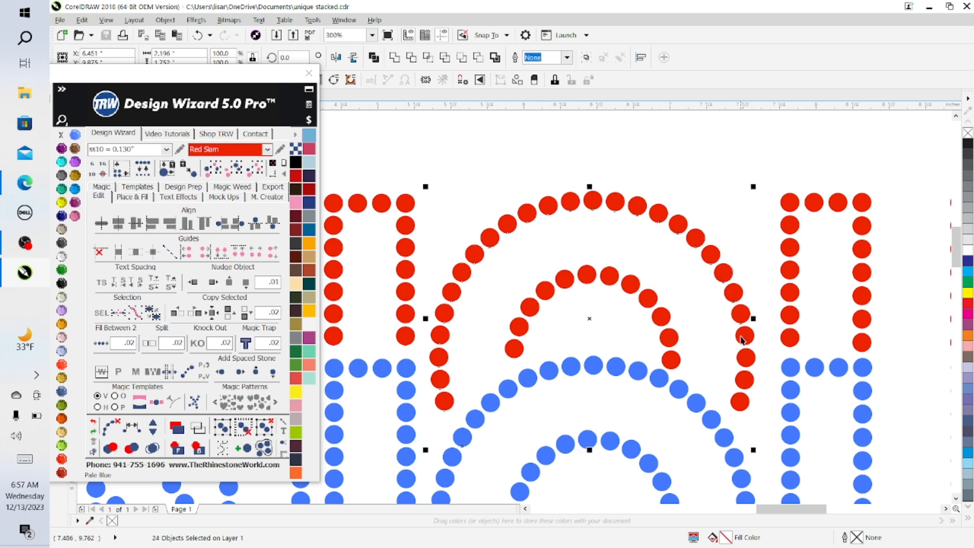
pyautogui.keyDown('shift'); pyautogui.click(744, 336); pyautogui.keyUp('shift')
pyautogui.keyDown('shift'); pyautogui.click(746, 358); pyautogui.keyUp('shift')
pyautogui.keyDown('shift'); pyautogui.click(744, 380); pyautogui.keyUp('shift')
pyautogui.keyDown('shift'); pyautogui.click(740, 401); pyautogui.keyUp('shift')
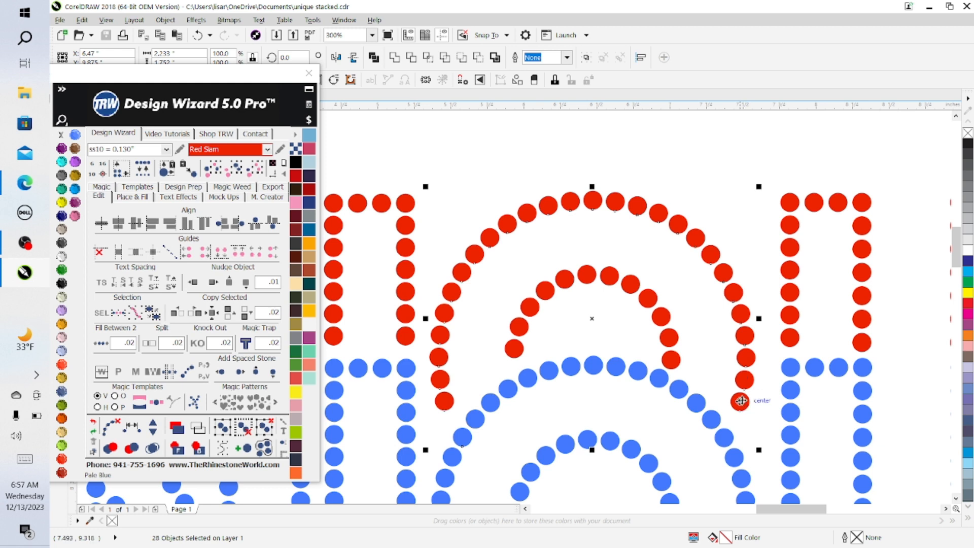
pyautogui.keyDown('shift'); pyautogui.click(724, 437); pyautogui.keyUp('shift')
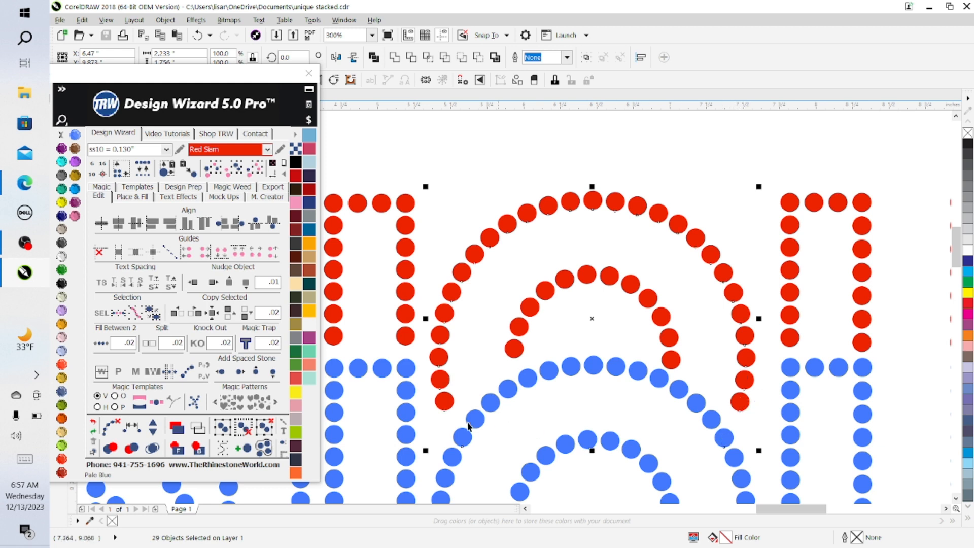
pyautogui.click(131, 429)
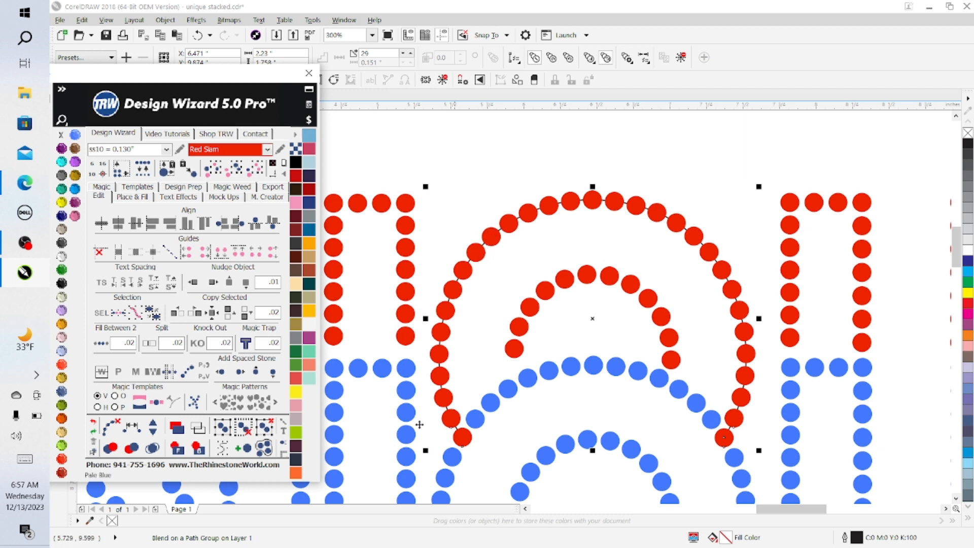
pyautogui.click(111, 429)
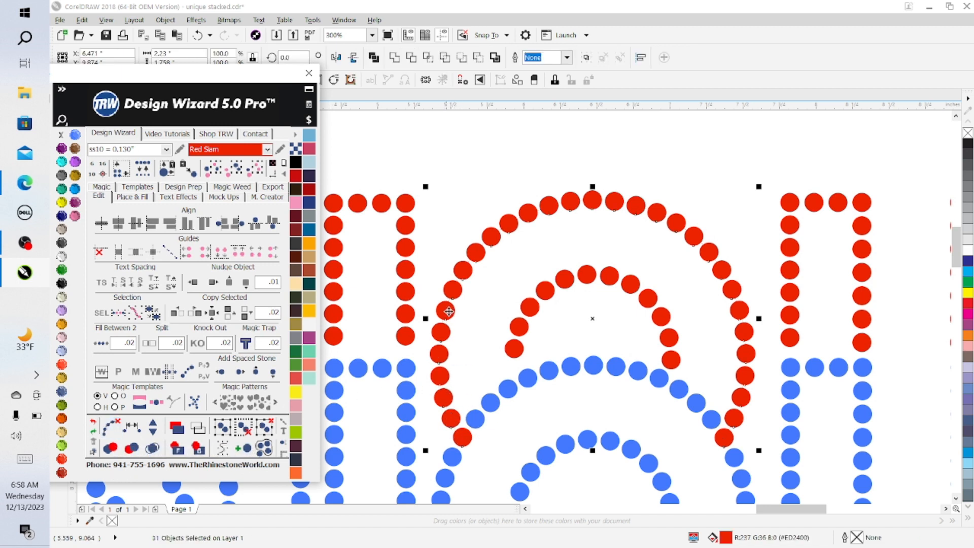
pyautogui.click(679, 160)
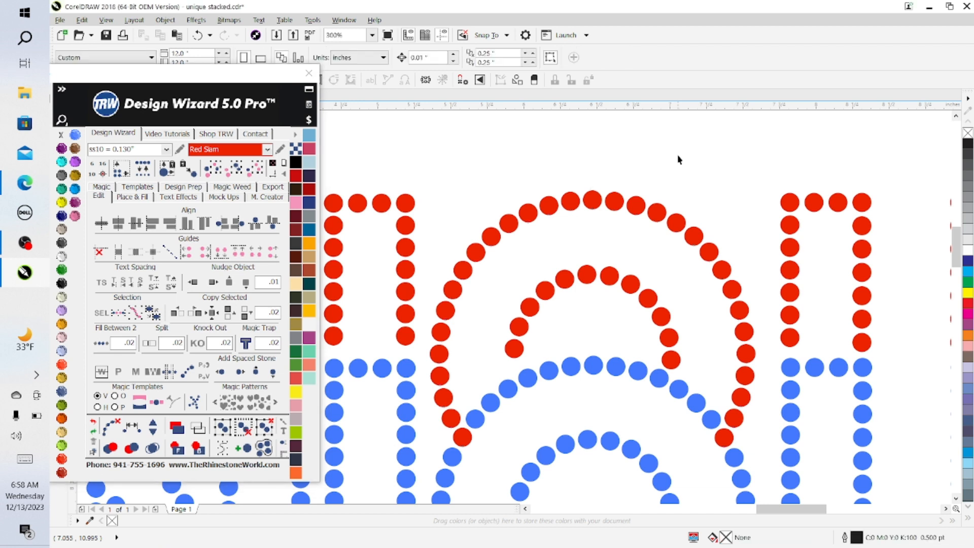
# Step: Recolor the two end stones of the respaced Q arch to Sapphire
pyautogui.click(726, 437)
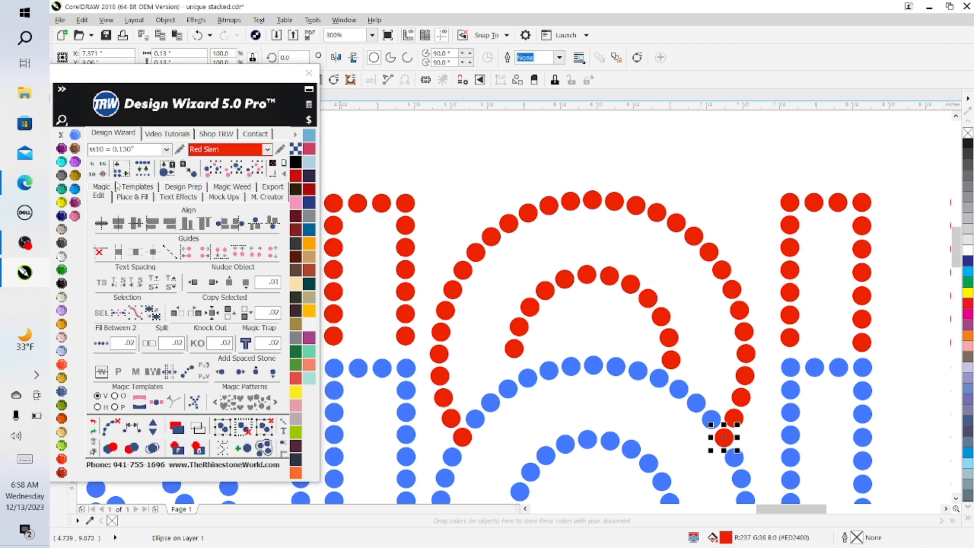
pyautogui.click(75, 134)
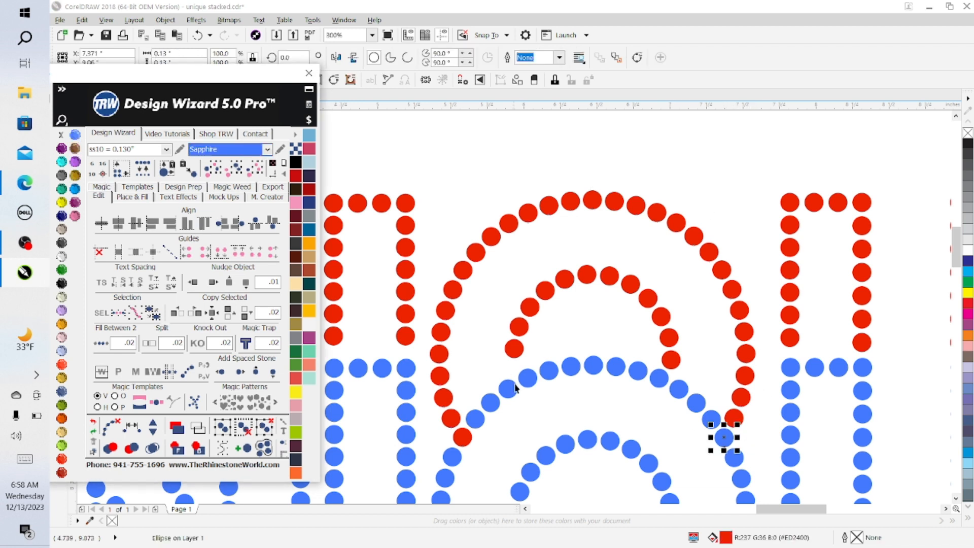
pyautogui.click(463, 431)
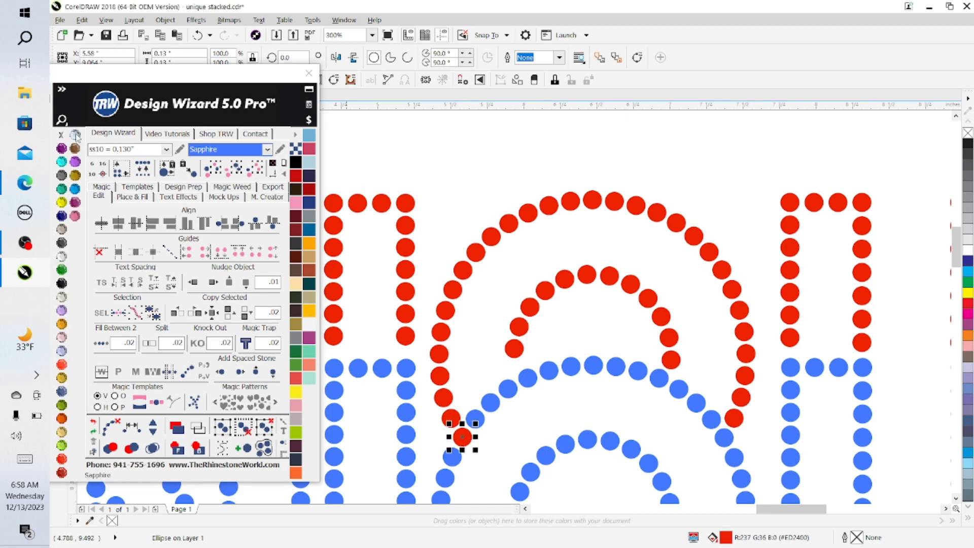
pyautogui.click(75, 134)
pyautogui.click(739, 205)
# Step: Respace the red N's outer right column evenly from its top stone to the blue row's corner stone, and clear the blend path
pyautogui.scroll(-2, 740, 206)
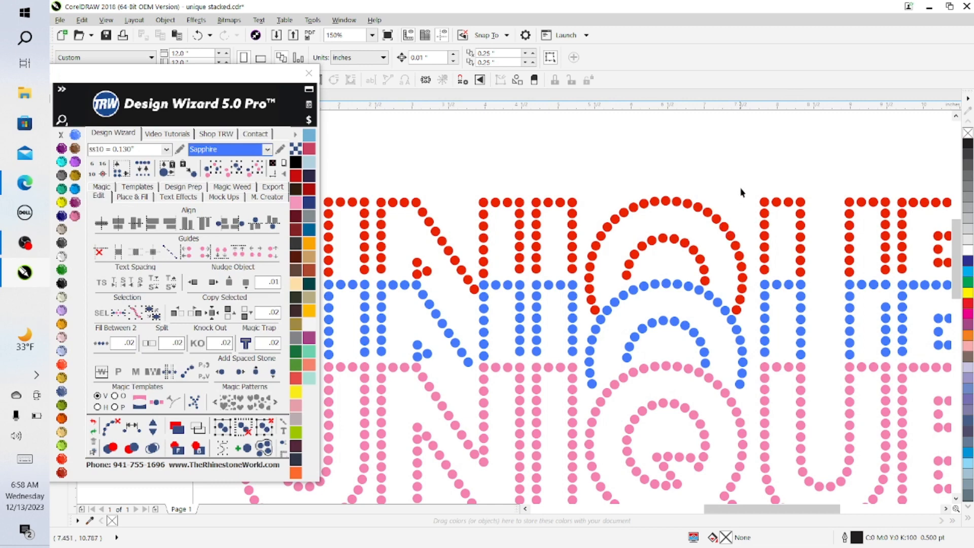
pyautogui.scroll(-2, 741, 192)
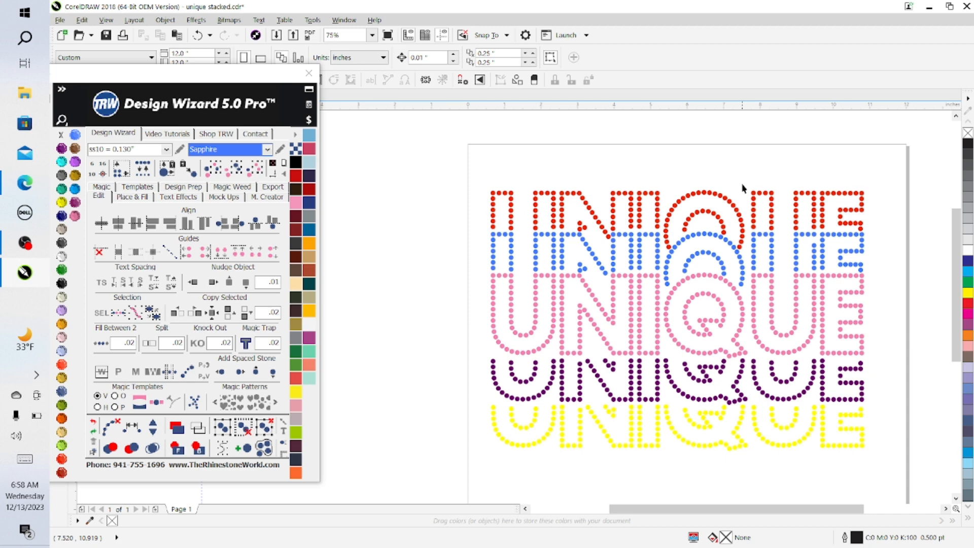
pyautogui.scroll(2, 742, 188)
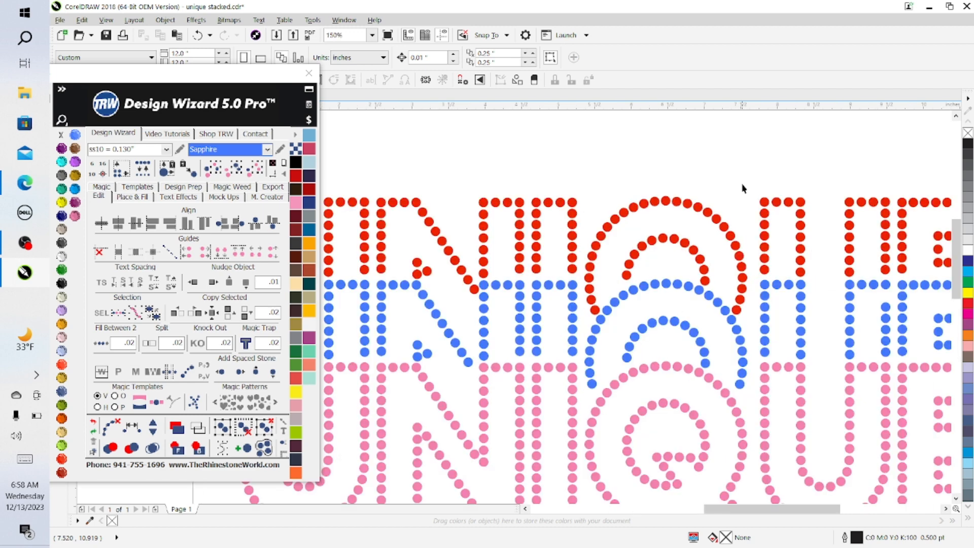
pyautogui.scroll(1, 742, 188)
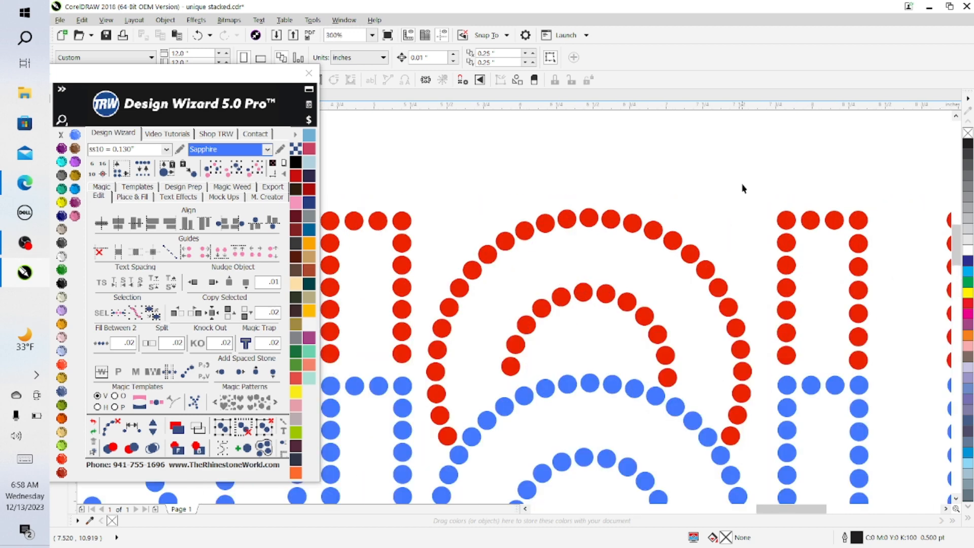
pyautogui.scroll(-1, 742, 188)
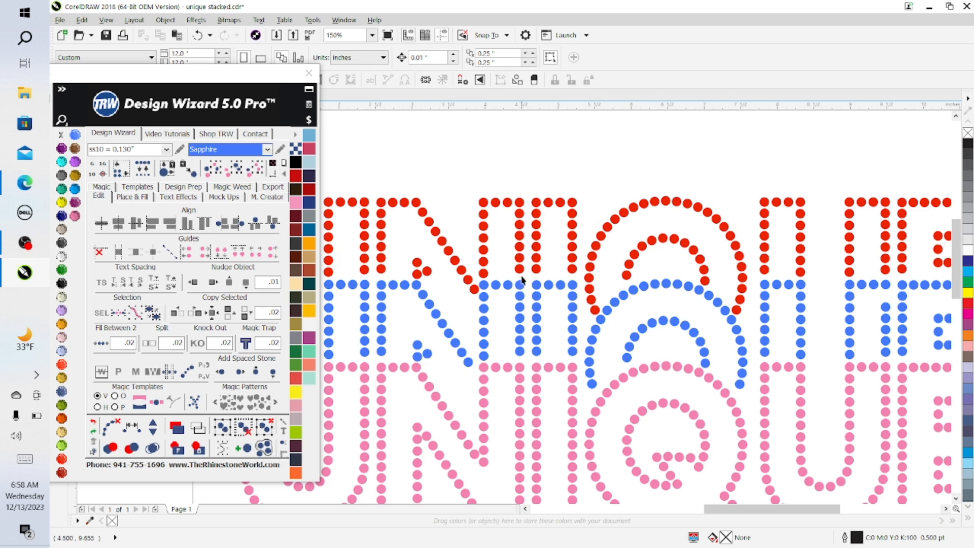
pyautogui.scroll(2, 523, 290)
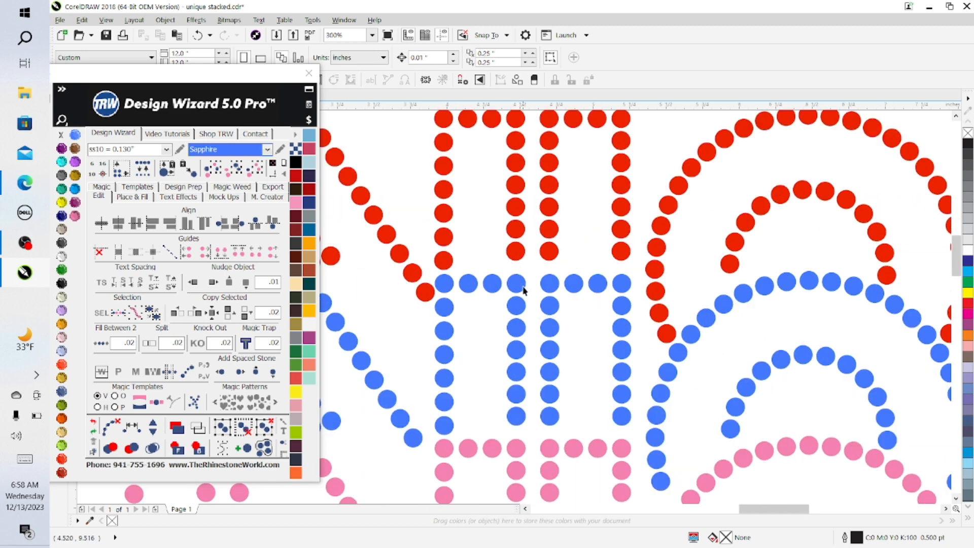
pyautogui.click(518, 287)
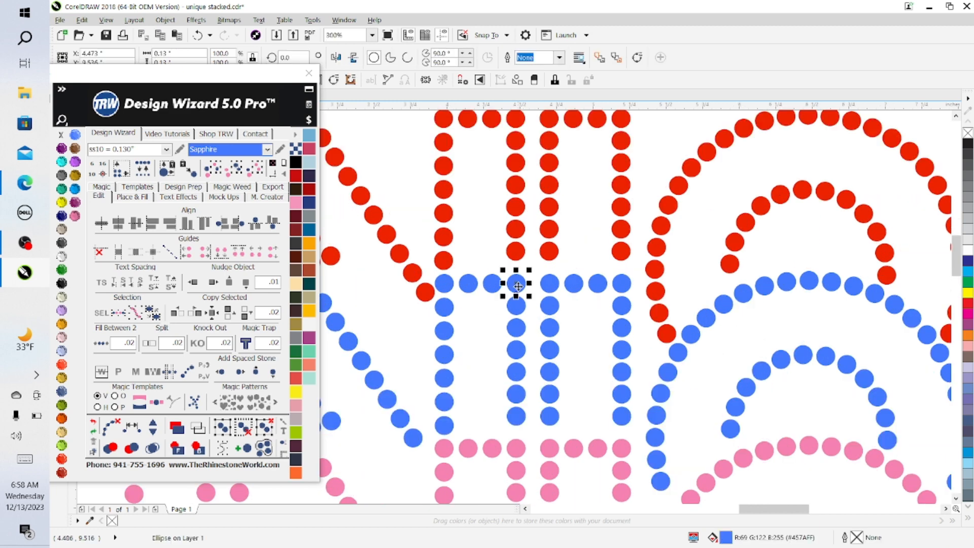
pyautogui.keyDown('shift'); pyautogui.click(519, 252); pyautogui.keyUp('shift')
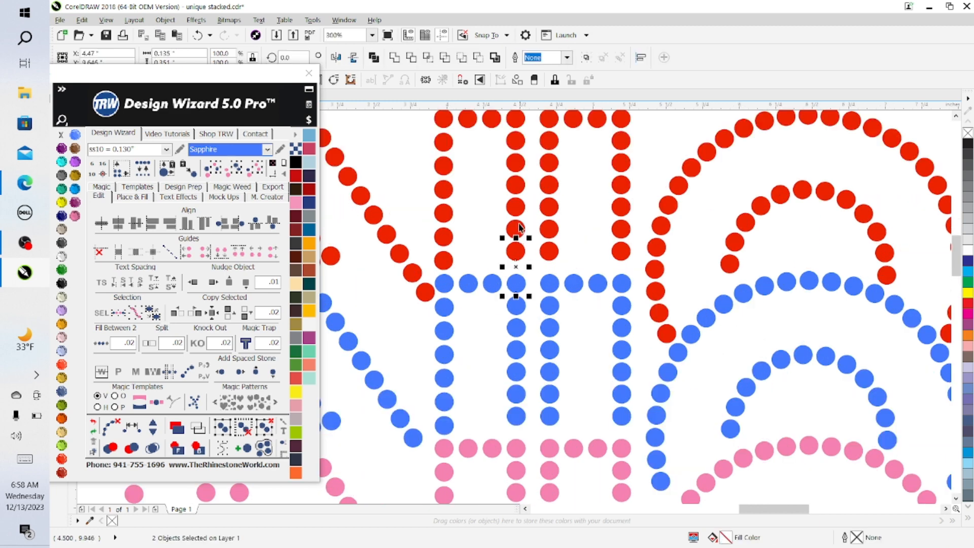
pyautogui.keyDown('shift'); pyautogui.click(518, 227); pyautogui.keyUp('shift')
pyautogui.keyDown('shift'); pyautogui.click(518, 206); pyautogui.keyUp('shift')
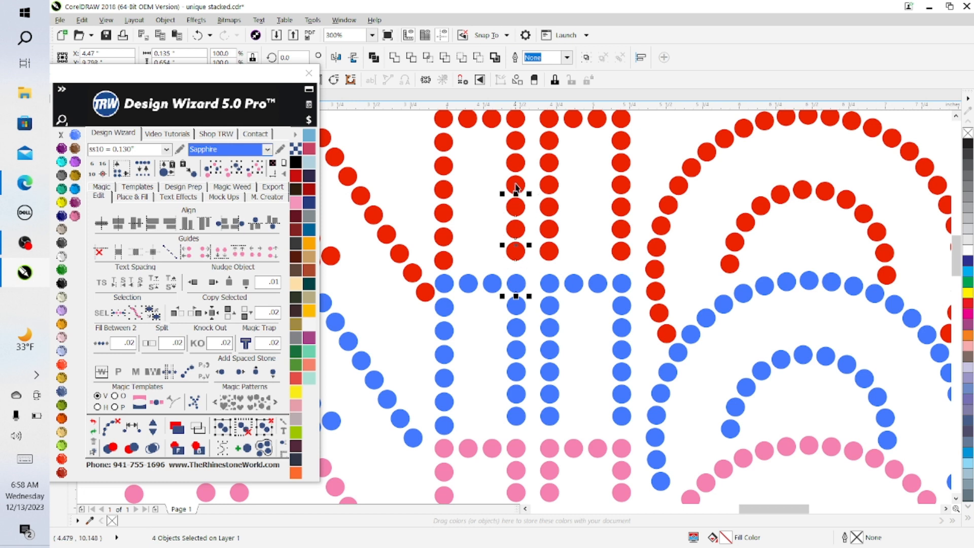
pyautogui.keyDown('shift'); pyautogui.click(516, 186); pyautogui.keyUp('shift')
pyautogui.keyDown('shift'); pyautogui.click(516, 163); pyautogui.keyUp('shift')
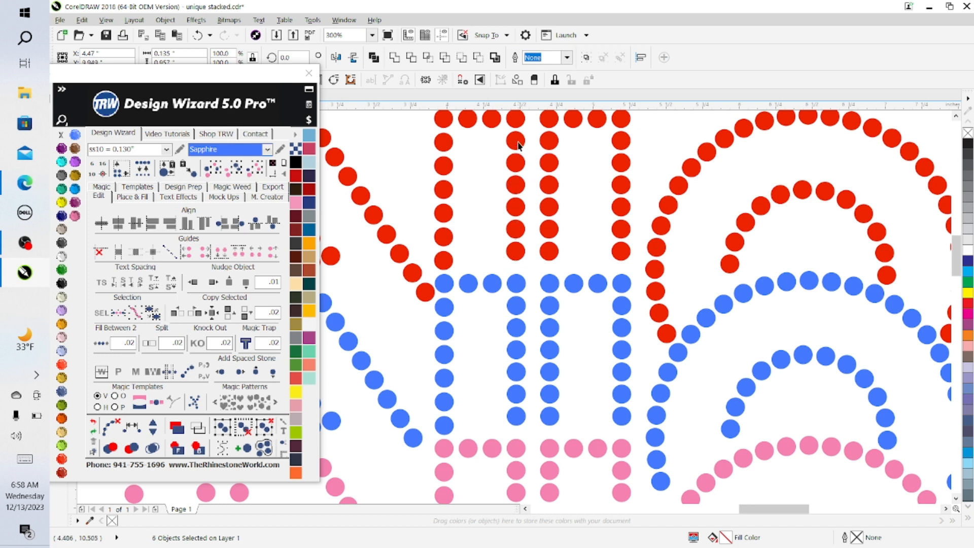
pyautogui.keyDown('shift'); pyautogui.click(517, 141); pyautogui.keyUp('shift')
pyautogui.keyDown('shift'); pyautogui.click(519, 120); pyautogui.keyUp('shift')
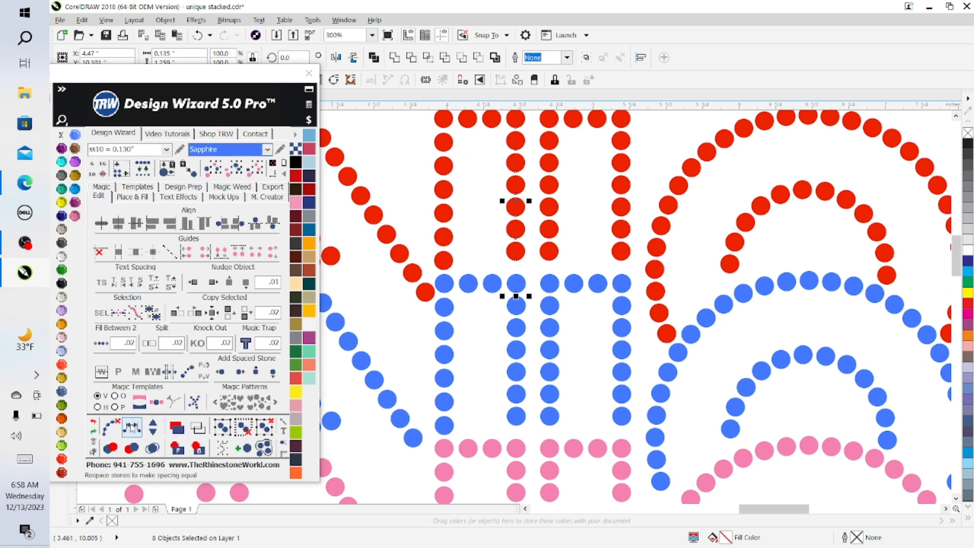
pyautogui.click(132, 427)
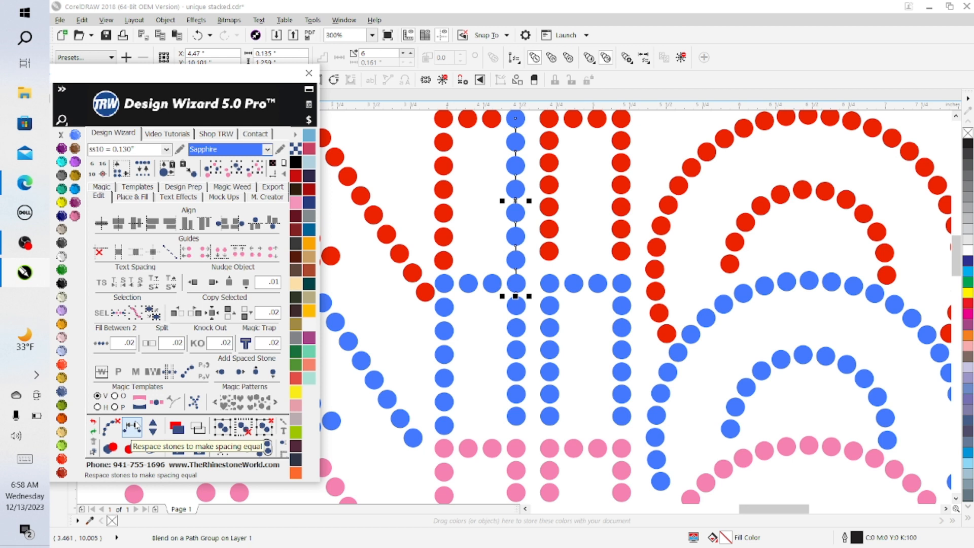
pyautogui.click(109, 428)
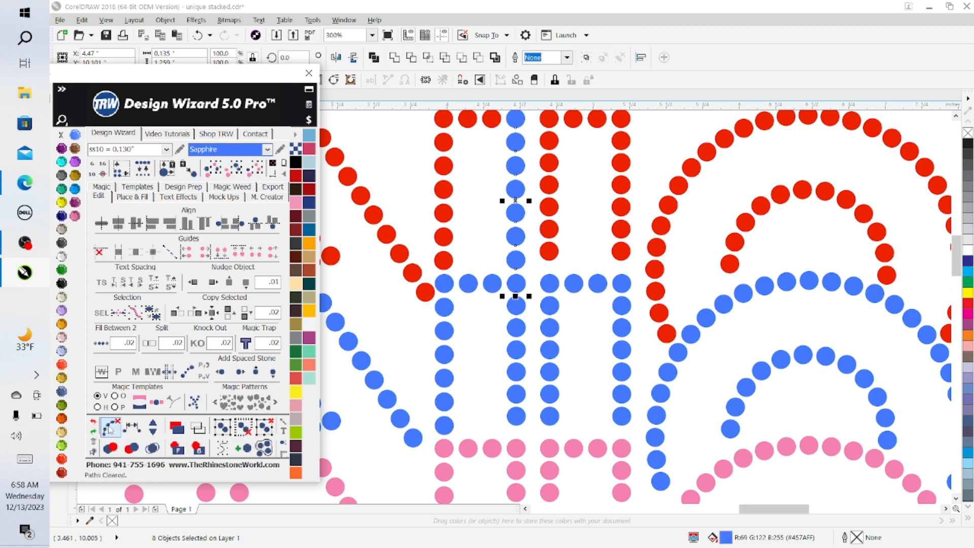
# Step: Recolor the seven respaced stones of the N's outer right column above the blue row to Red Siam
pyautogui.moveTo(956, 264); pyautogui.dragTo(956, 258)
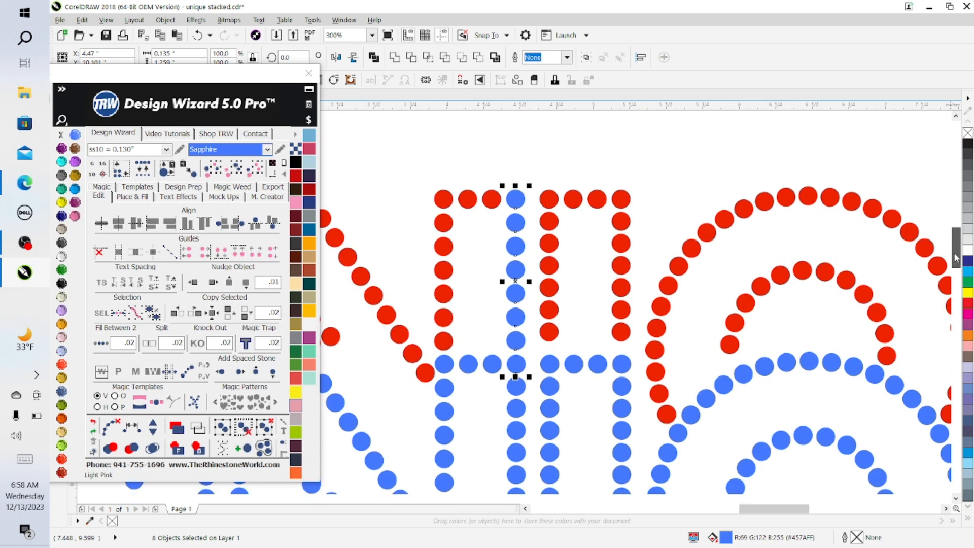
pyautogui.click(686, 147)
pyautogui.click(516, 202)
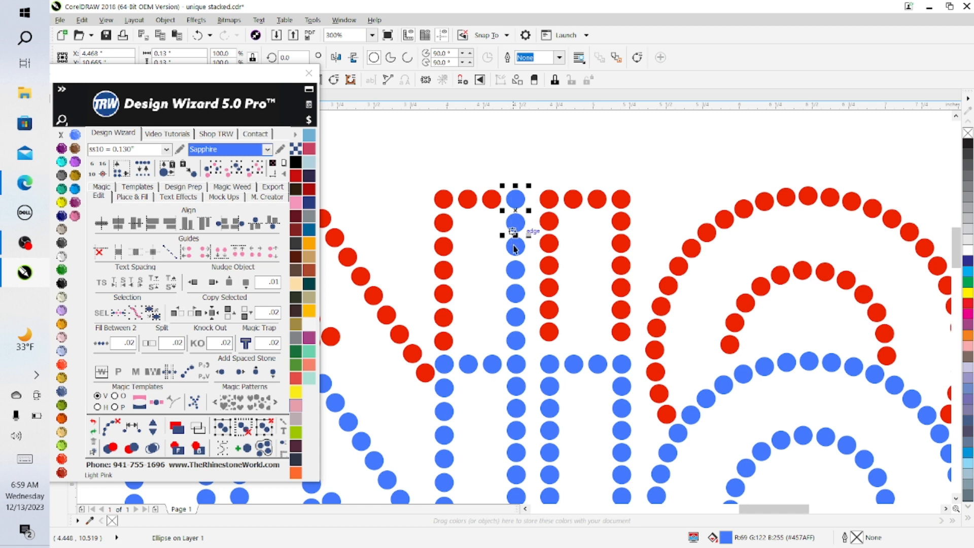
pyautogui.keyDown('shift'); pyautogui.click(515, 223); pyautogui.keyUp('shift')
pyautogui.keyDown('shift'); pyautogui.click(515, 247); pyautogui.keyUp('shift')
pyautogui.keyDown('shift'); pyautogui.click(517, 276); pyautogui.keyUp('shift')
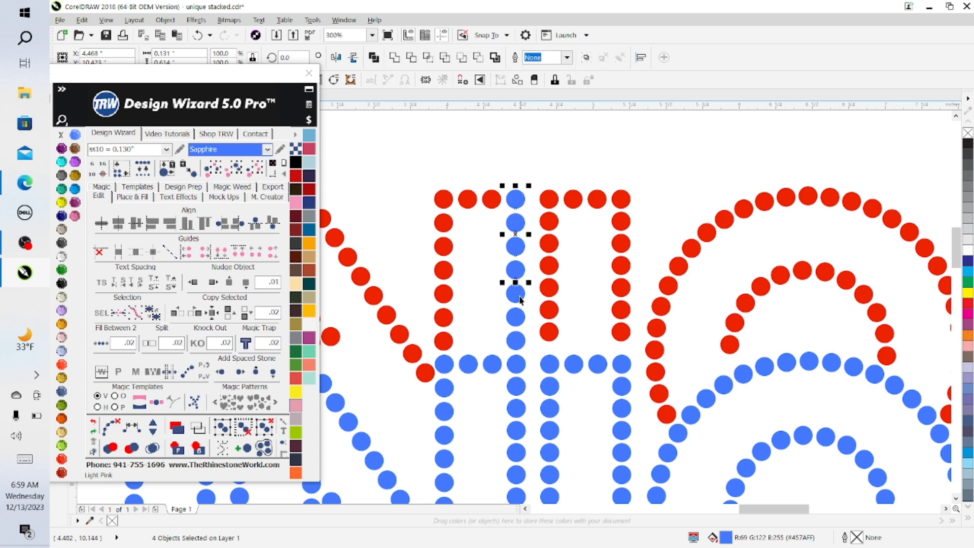
pyautogui.keyDown('shift'); pyautogui.click(519, 298); pyautogui.keyUp('shift')
pyautogui.keyDown('shift'); pyautogui.click(517, 320); pyautogui.keyUp('shift')
pyautogui.keyDown('shift'); pyautogui.click(516, 341); pyautogui.keyUp('shift')
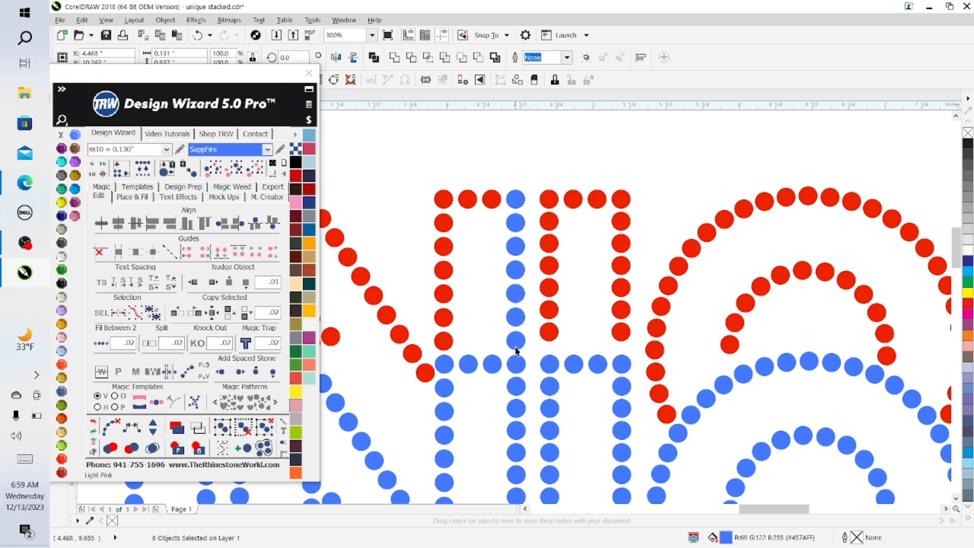
pyautogui.click(61, 459)
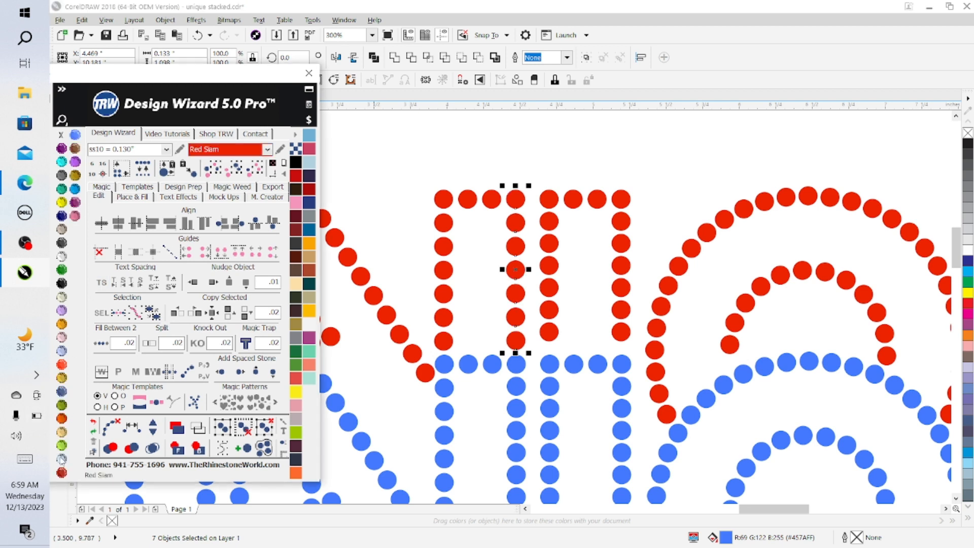
# Step: Deselect the recolored stones and save the drawing
pyautogui.click(653, 194)
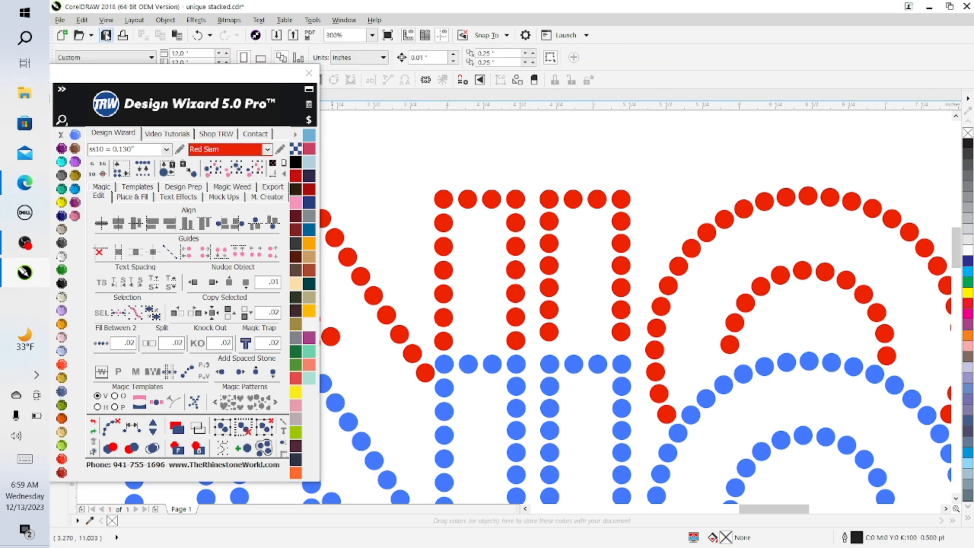
pyautogui.hotkey('ctrl', 's')
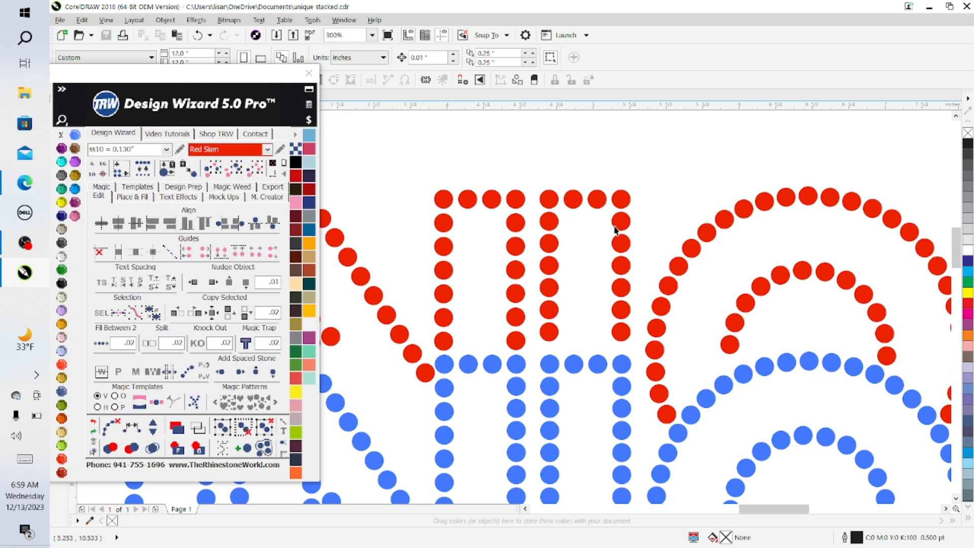
# Step: Try to respace the red I's right column from its top stone to the blue row's corner stone, removing two stones from the blend
pyautogui.click(621, 198)
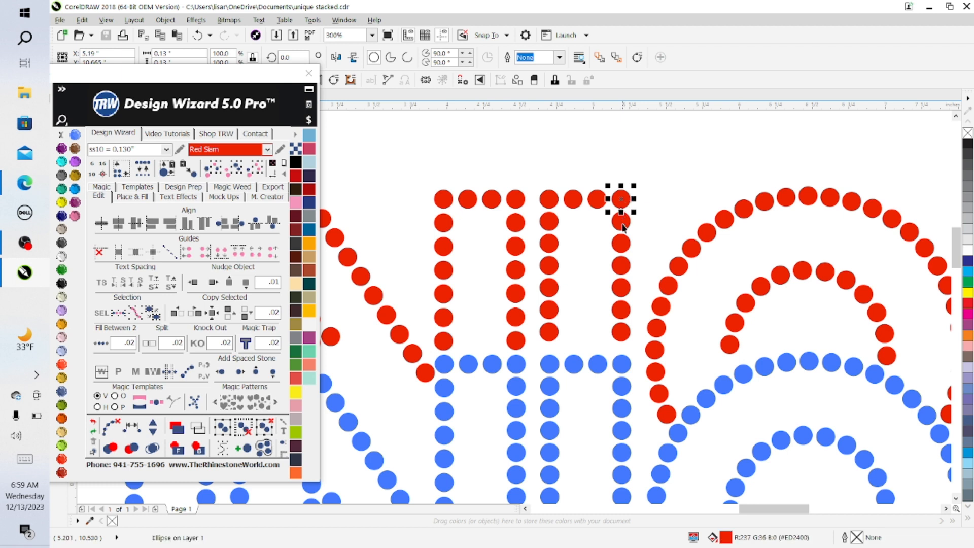
pyautogui.keyDown('shift'); pyautogui.click(621, 221); pyautogui.keyUp('shift')
pyautogui.keyDown('shift'); pyautogui.click(621, 243); pyautogui.keyUp('shift')
pyautogui.keyDown('shift'); pyautogui.click(620, 266); pyautogui.keyUp('shift')
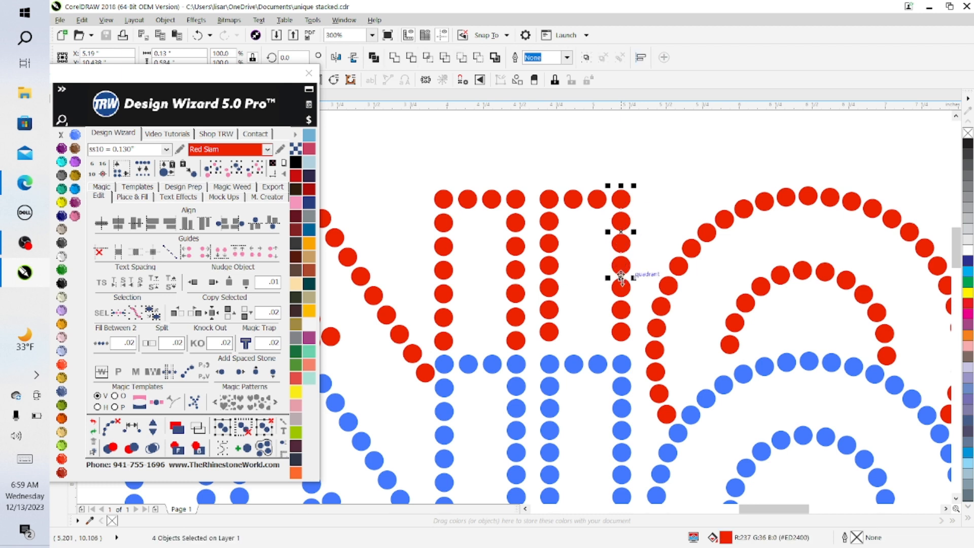
pyautogui.keyDown('shift'); pyautogui.click(621, 287); pyautogui.keyUp('shift')
pyautogui.keyDown('shift'); pyautogui.click(624, 310); pyautogui.keyUp('shift')
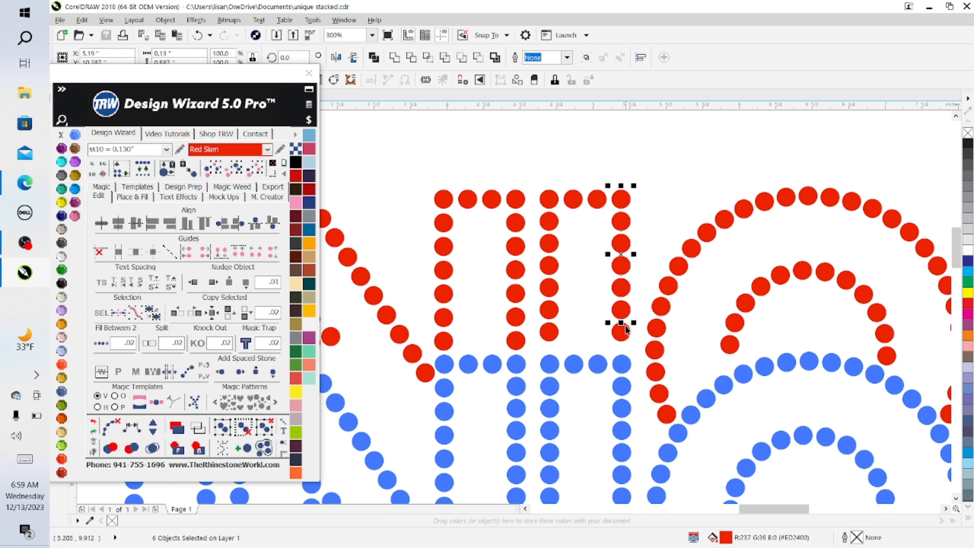
pyautogui.keyDown('shift'); pyautogui.click(626, 364); pyautogui.keyUp('shift')
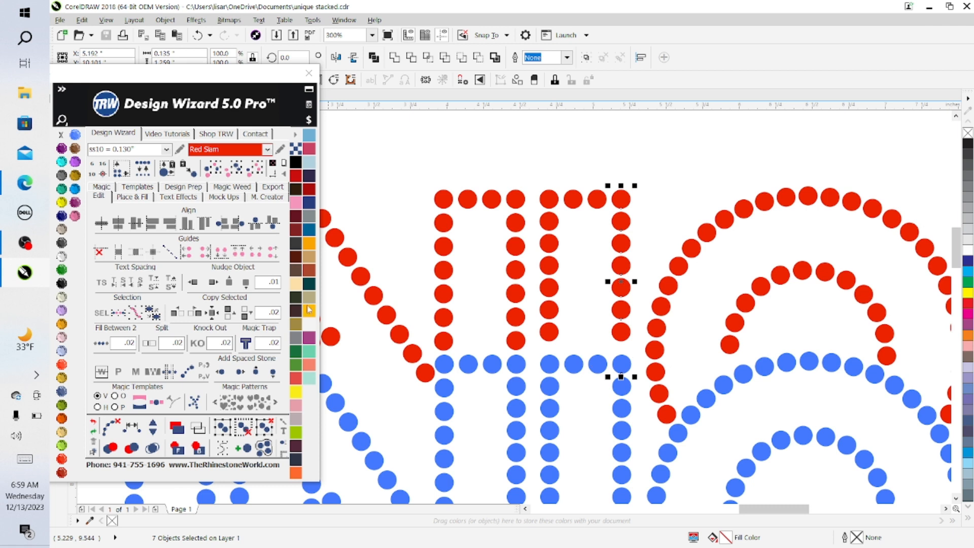
pyautogui.click(132, 432)
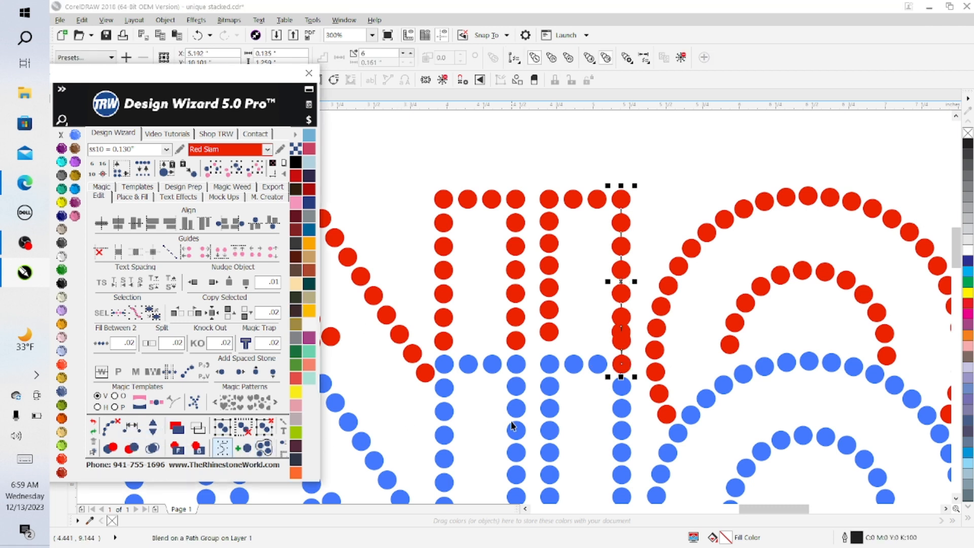
pyautogui.click(154, 433)
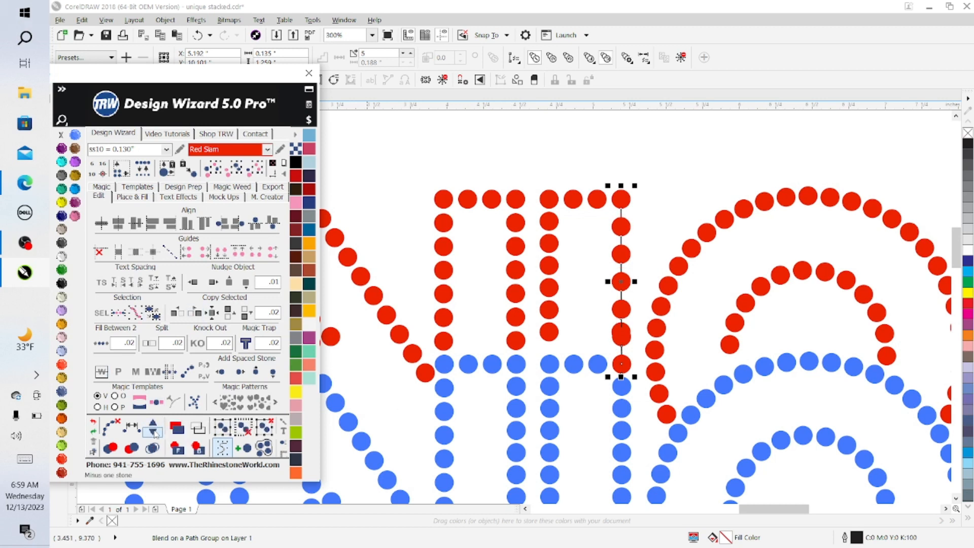
pyautogui.click(154, 433)
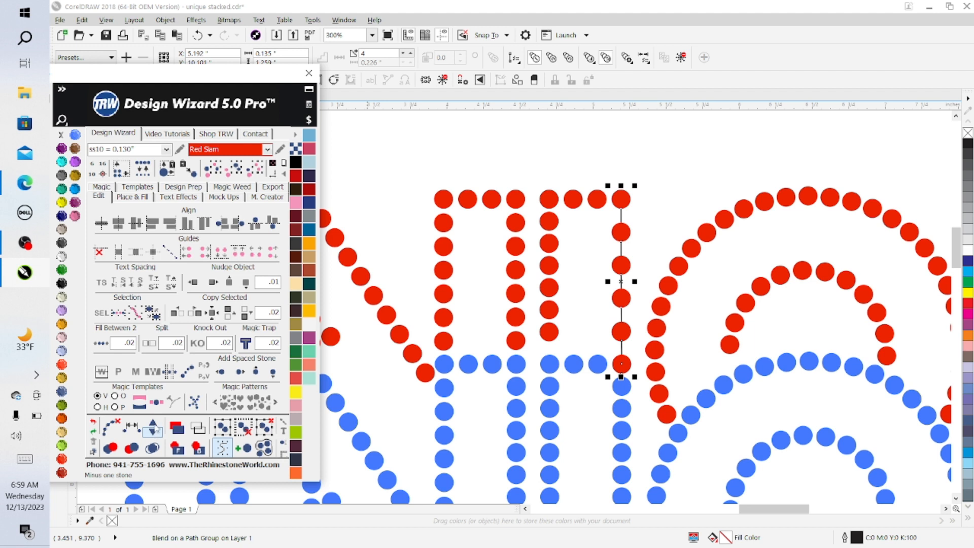
# Step: Undo the two stone removals and the respacing of the red I's right column
pyautogui.click(197, 35)
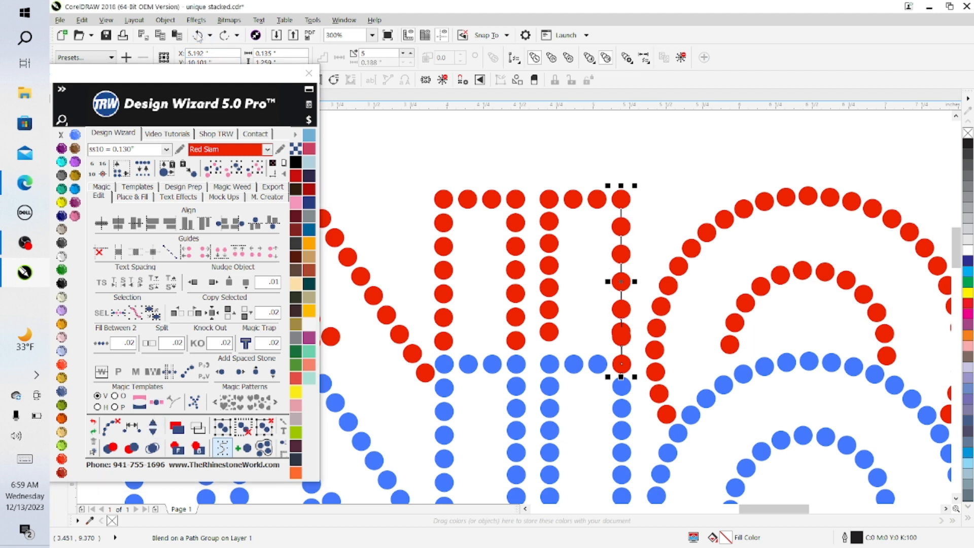
pyautogui.click(197, 35)
pyautogui.click(197, 35)
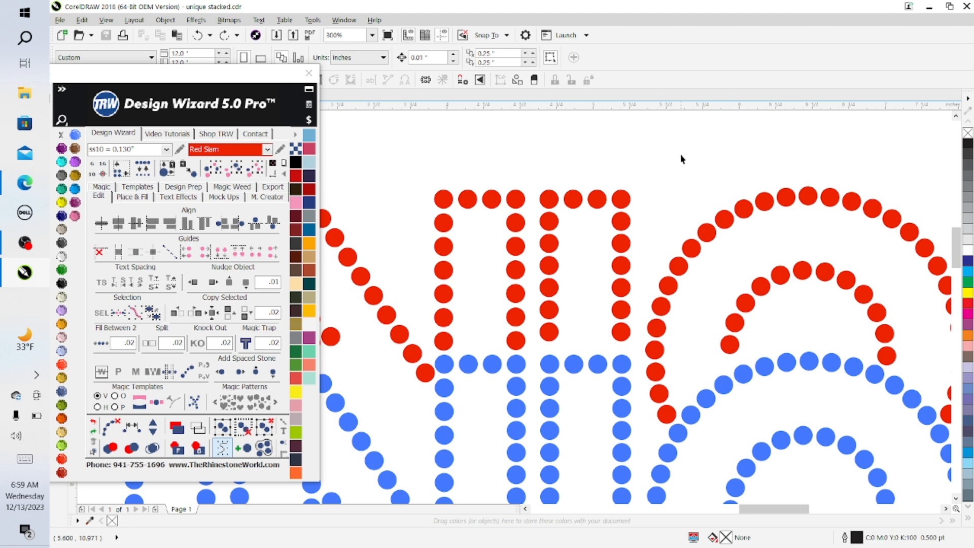
# Step: Respace the red I's right column evenly from its second stone to the blue row's corner stone, and clear the blend path
pyautogui.click(621, 222)
pyautogui.keyDown('shift'); pyautogui.click(623, 245); pyautogui.keyUp('shift')
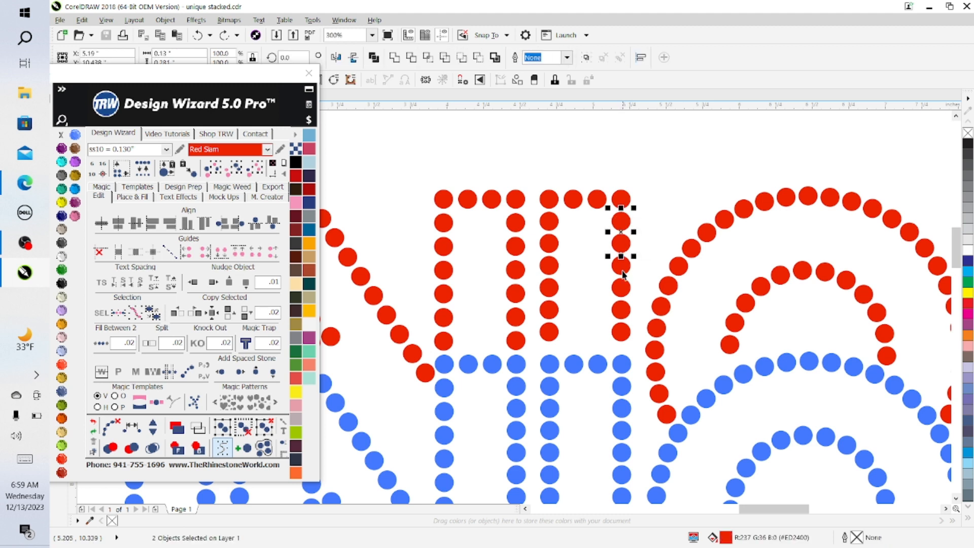
pyautogui.keyDown('shift'); pyautogui.click(622, 266); pyautogui.keyUp('shift')
pyautogui.keyDown('shift'); pyautogui.click(622, 288); pyautogui.keyUp('shift')
pyautogui.keyDown('shift'); pyautogui.click(622, 310); pyautogui.keyUp('shift')
pyautogui.keyDown('shift'); pyautogui.click(622, 332); pyautogui.keyUp('shift')
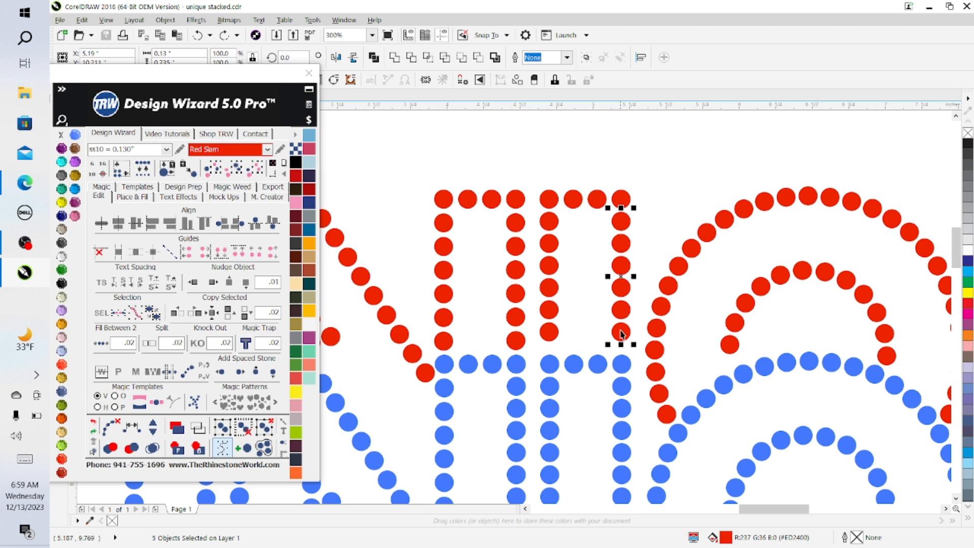
pyautogui.keyDown('shift'); pyautogui.click(622, 365); pyautogui.keyUp('shift')
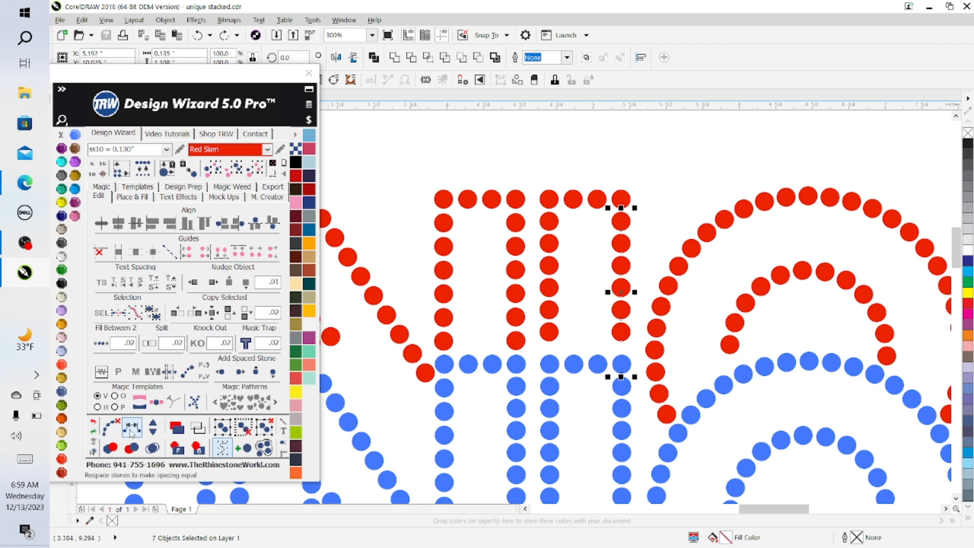
pyautogui.click(133, 431)
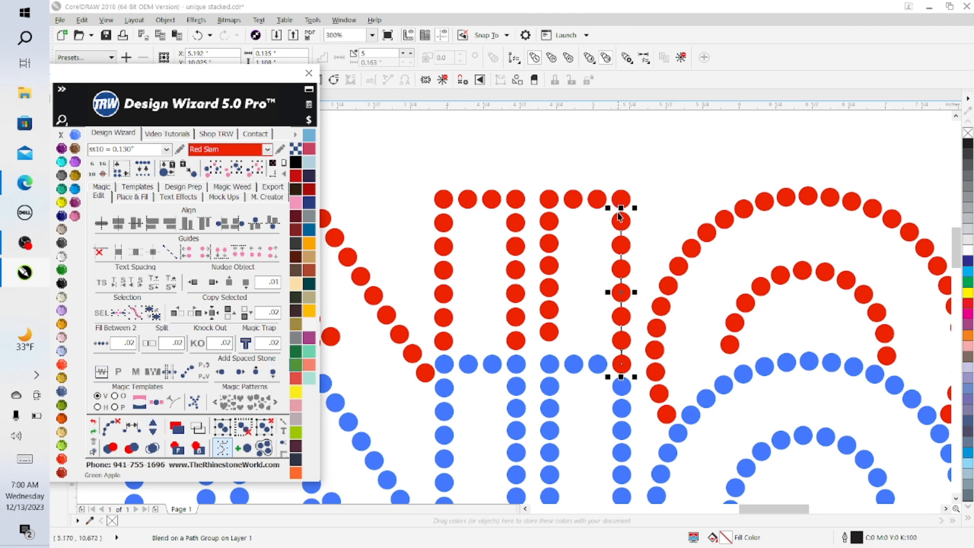
pyautogui.click(109, 430)
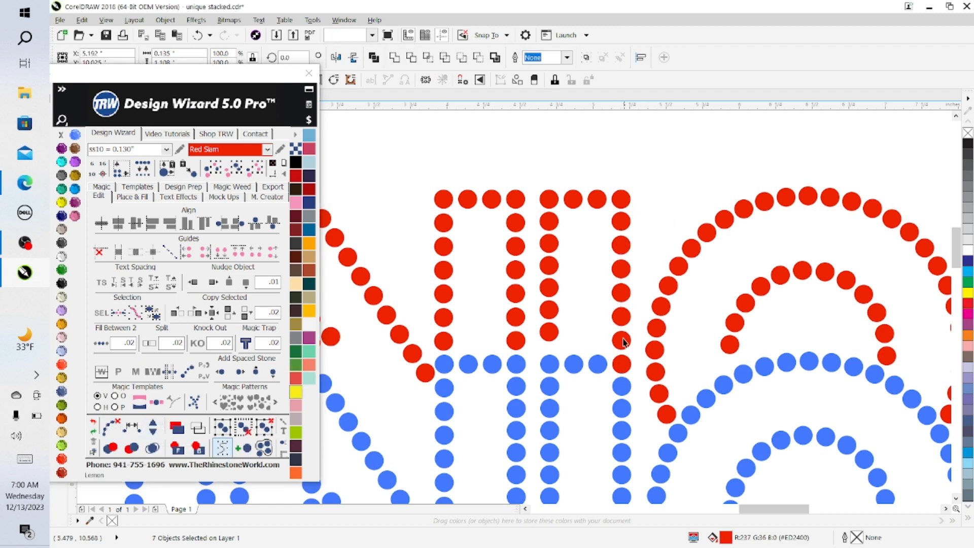
# Step: Recolor the bottom stone of the I's respaced right column, at the blue row's corner, to Sapphire
pyautogui.click(621, 364)
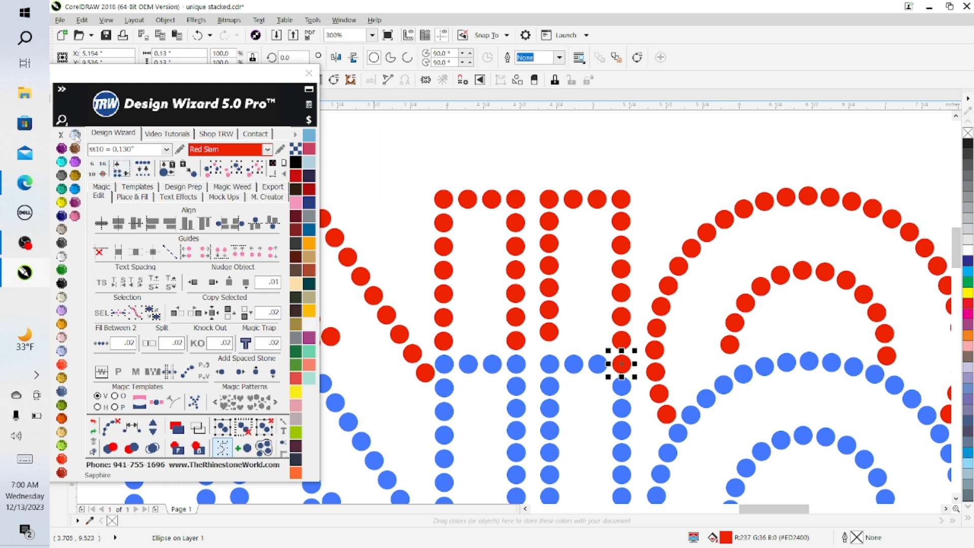
pyautogui.click(75, 134)
pyautogui.click(666, 233)
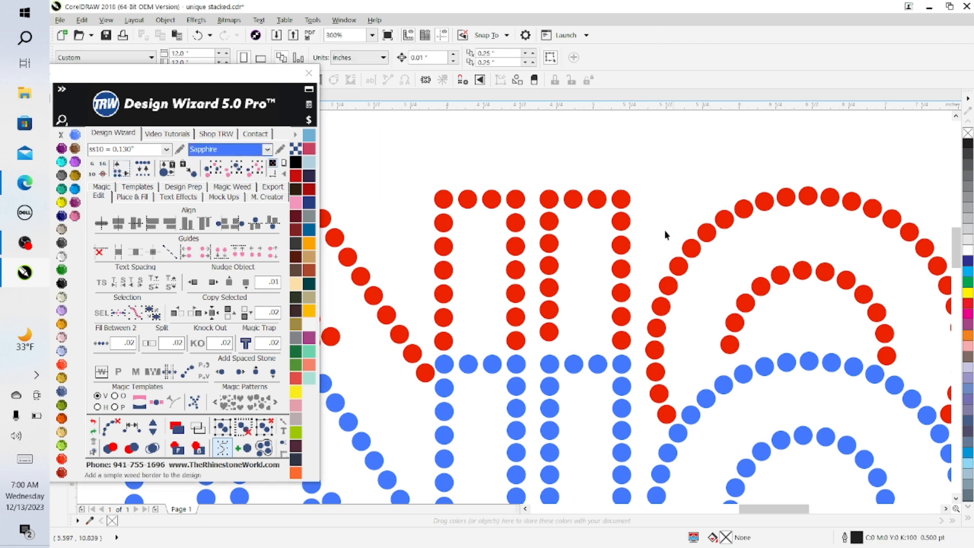
# Step: Respace the red I's left column evenly from its second stone to the blue row's corner stone, and clear the blend path
pyautogui.click(552, 224)
pyautogui.keyDown('shift'); pyautogui.click(549, 244); pyautogui.keyUp('shift')
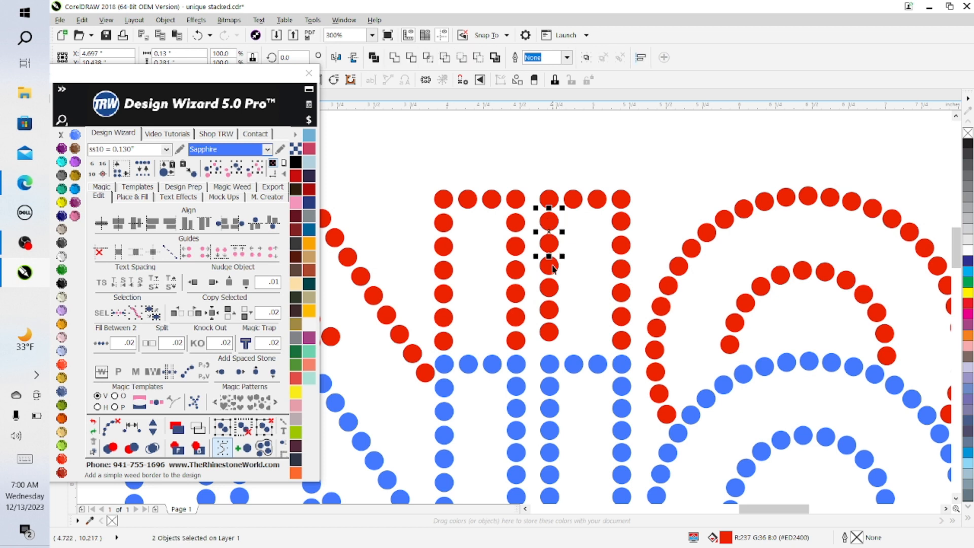
pyautogui.keyDown('shift'); pyautogui.click(549, 265); pyautogui.keyUp('shift')
pyautogui.keyDown('shift'); pyautogui.click(549, 288); pyautogui.keyUp('shift')
pyautogui.keyDown('shift'); pyautogui.click(549, 311); pyautogui.keyUp('shift')
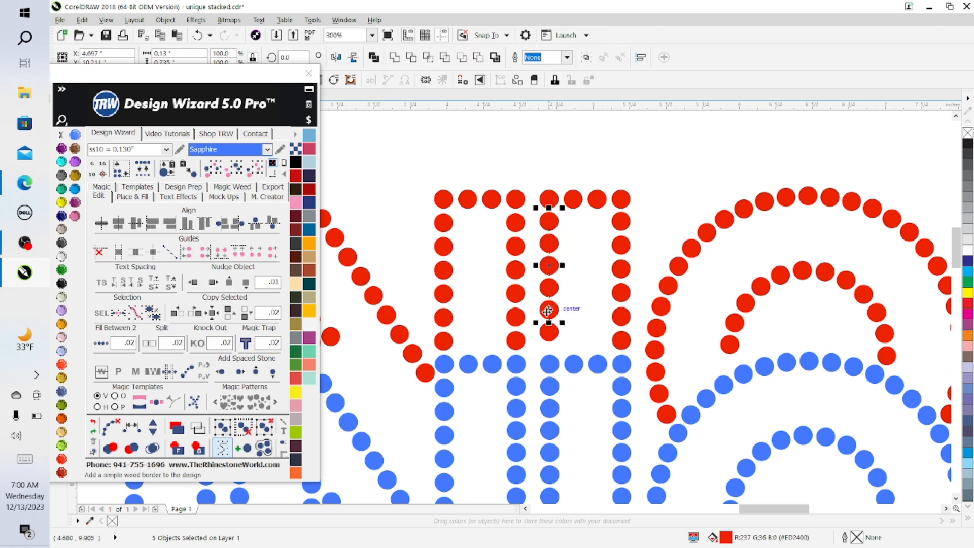
pyautogui.keyDown('shift'); pyautogui.click(549, 333); pyautogui.keyUp('shift')
pyautogui.keyDown('shift'); pyautogui.click(550, 362); pyautogui.keyUp('shift')
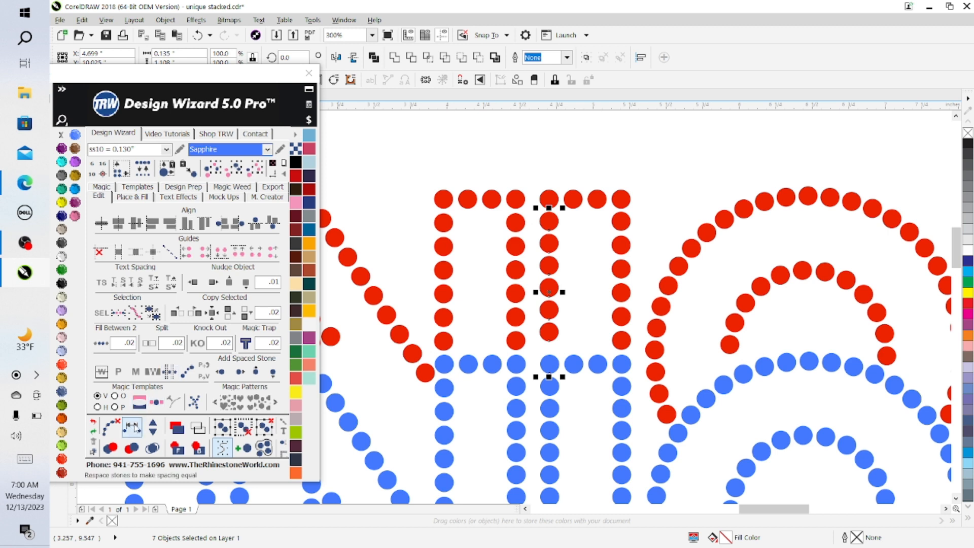
pyautogui.click(133, 428)
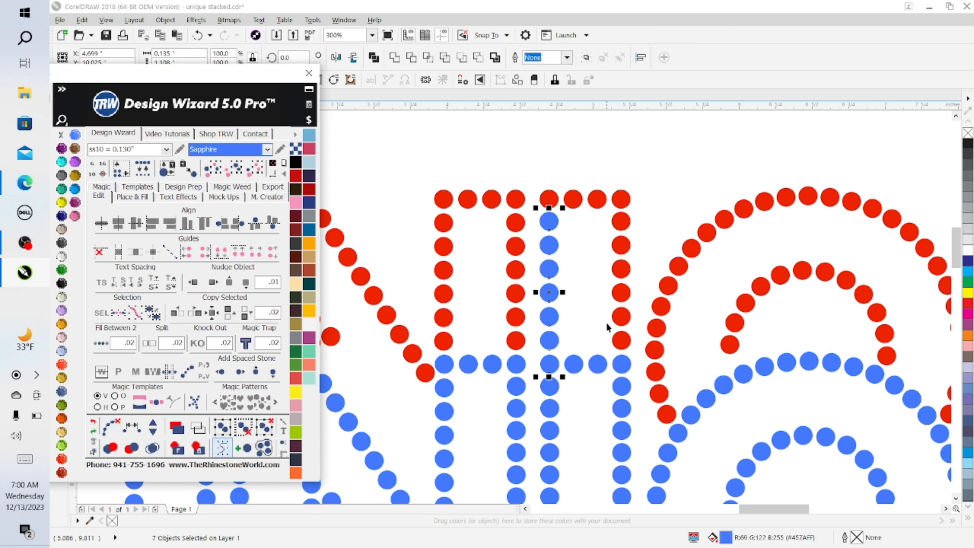
# Step: Recolor the six respaced stones of the I's left column above the blue row to Red Siam
pyautogui.click(549, 221)
pyautogui.keyDown('shift'); pyautogui.click(549, 245); pyautogui.keyUp('shift')
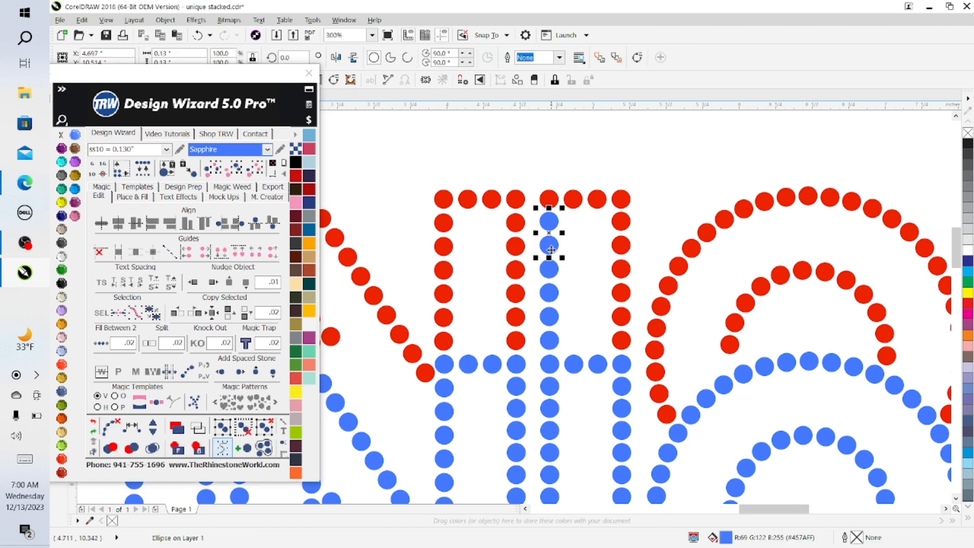
pyautogui.keyDown('shift'); pyautogui.click(546, 271); pyautogui.keyUp('shift')
pyautogui.keyDown('shift'); pyautogui.click(547, 294); pyautogui.keyUp('shift')
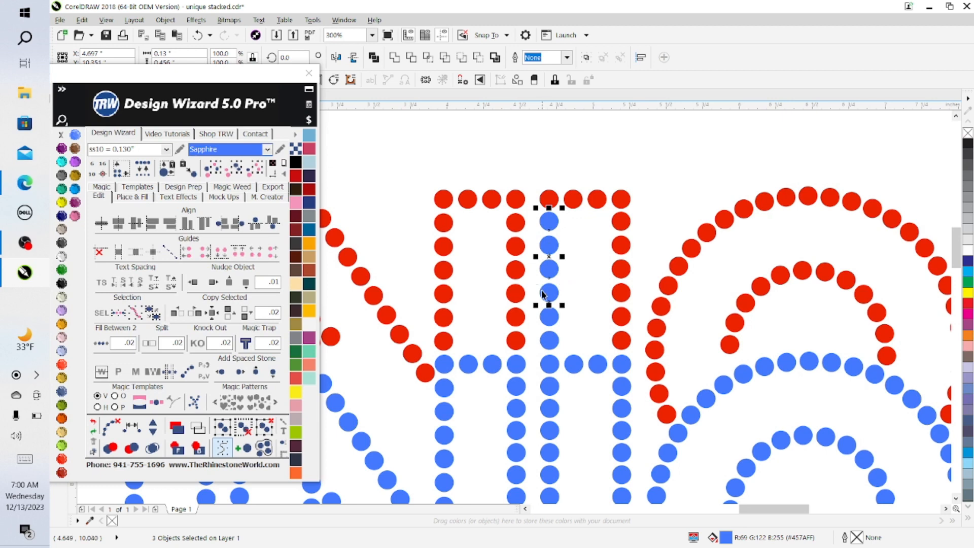
pyautogui.keyDown('shift'); pyautogui.click(547, 318); pyautogui.keyUp('shift')
pyautogui.keyDown('shift'); pyautogui.click(549, 345); pyautogui.keyUp('shift')
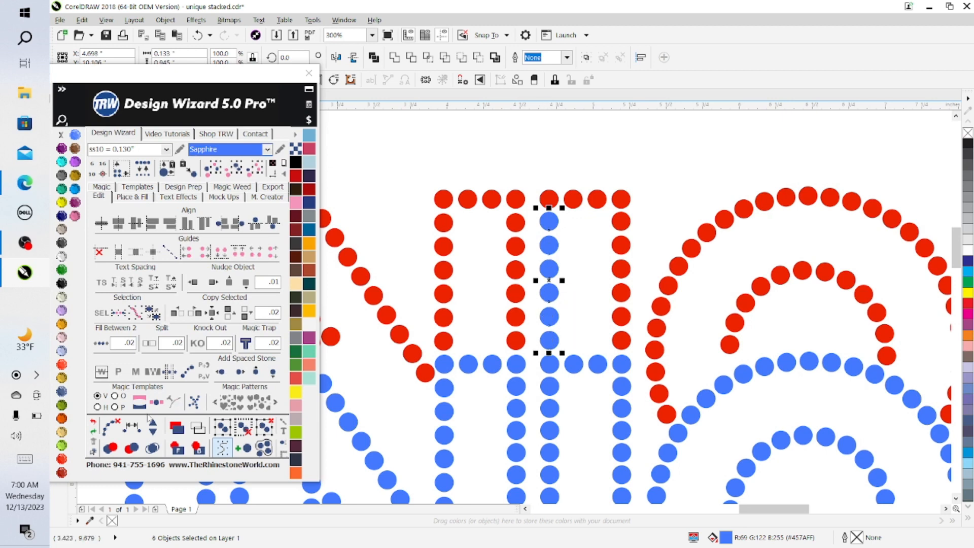
pyautogui.click(62, 459)
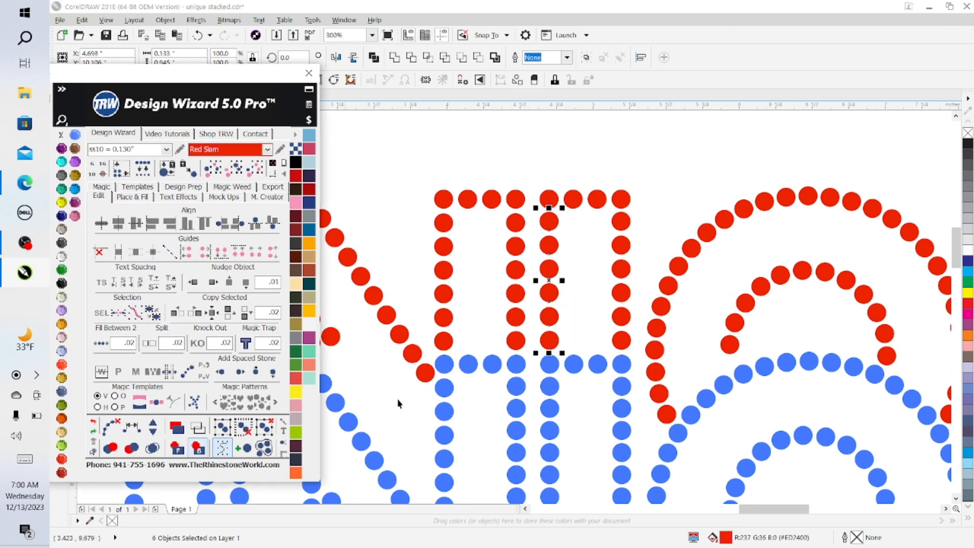
pyautogui.click(681, 195)
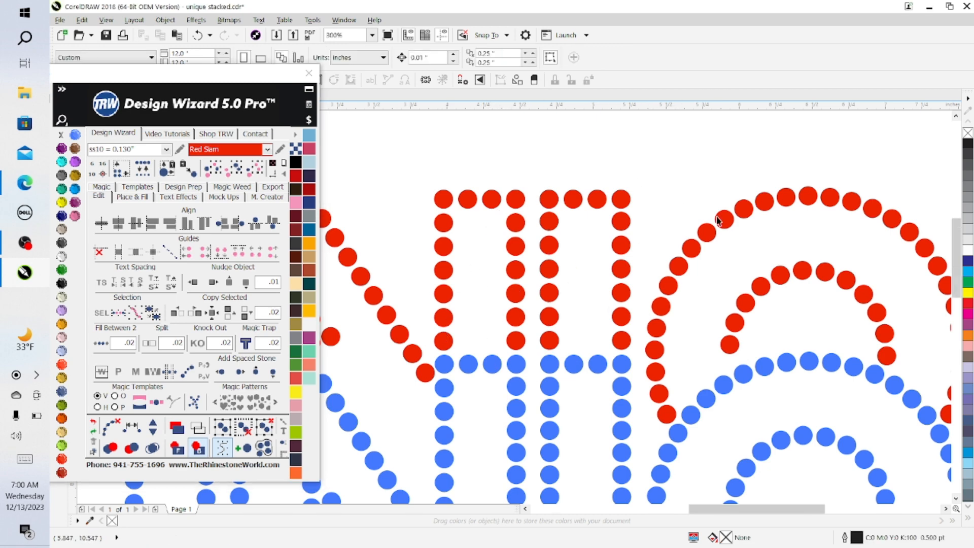
# Step: Respace the first red U's outer left column evenly from its second stone to the blue row's corner stone, and clear the blend path
pyautogui.scroll(-2, 718, 220)
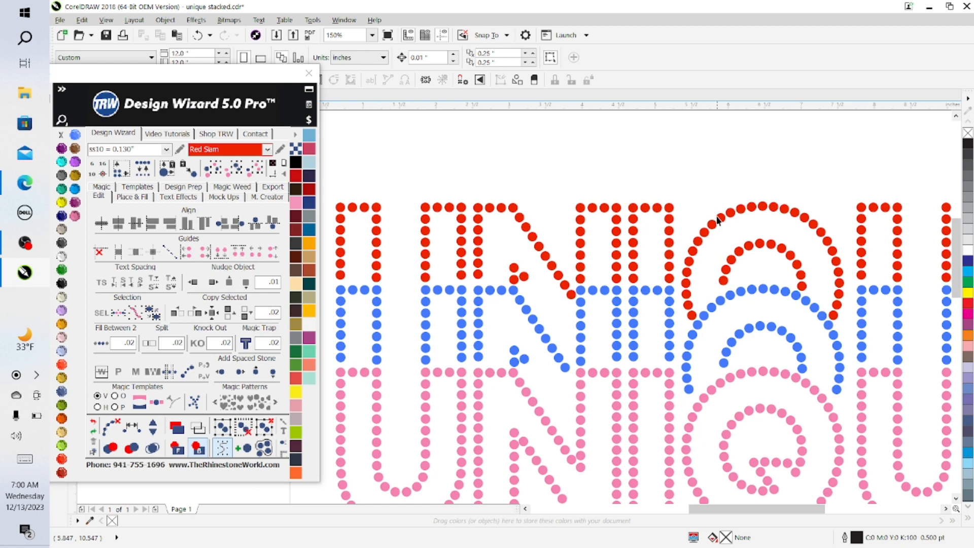
pyautogui.scroll(2, 471, 248)
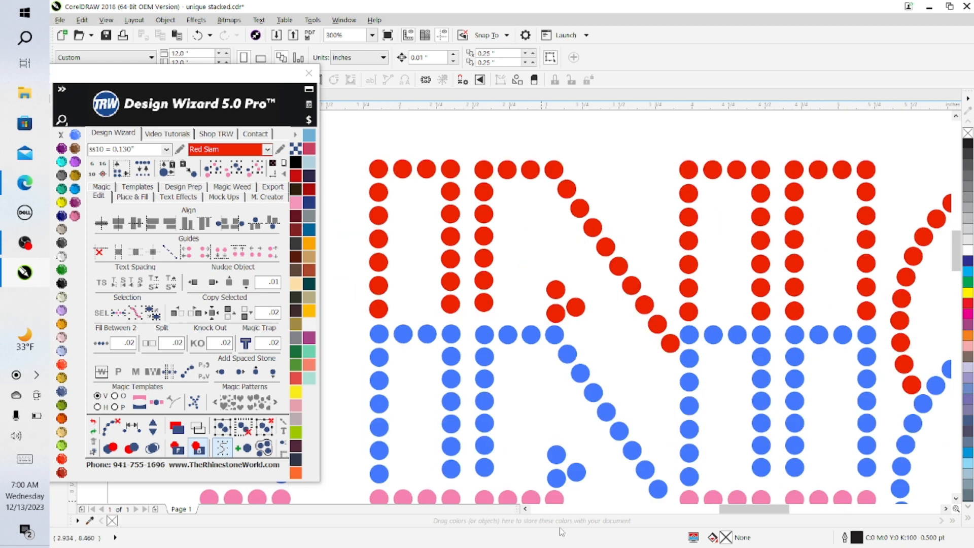
pyautogui.click(528, 509)
pyautogui.click(527, 509)
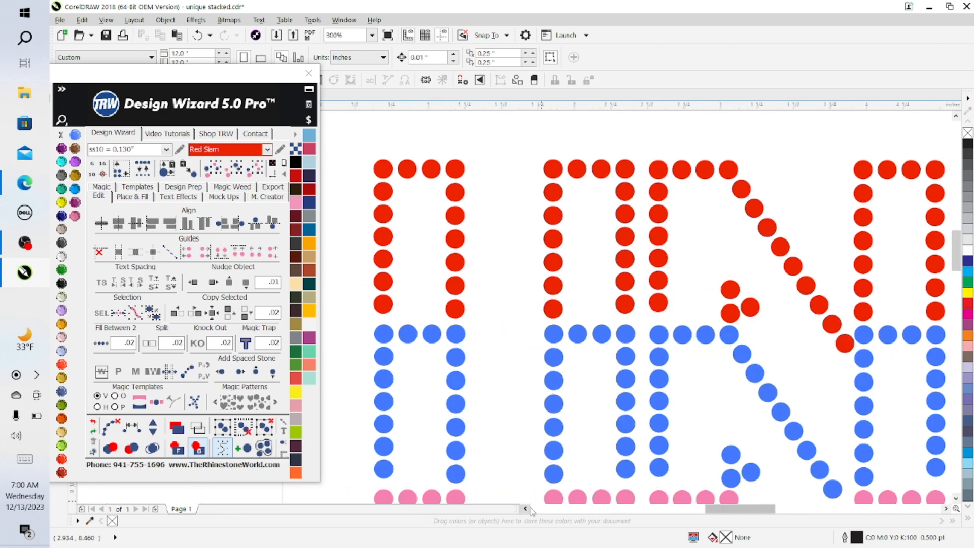
pyautogui.click(526, 509)
pyautogui.click(526, 509)
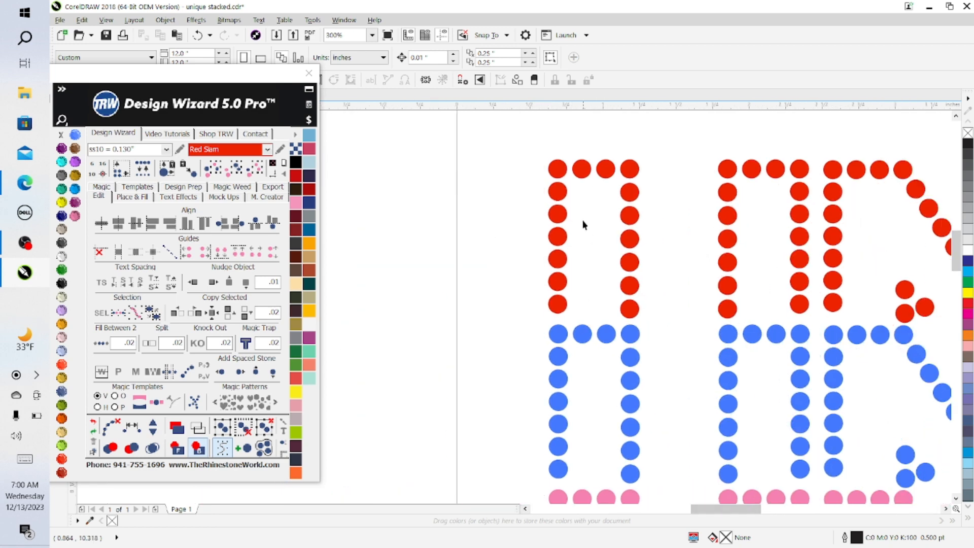
pyautogui.click(560, 191)
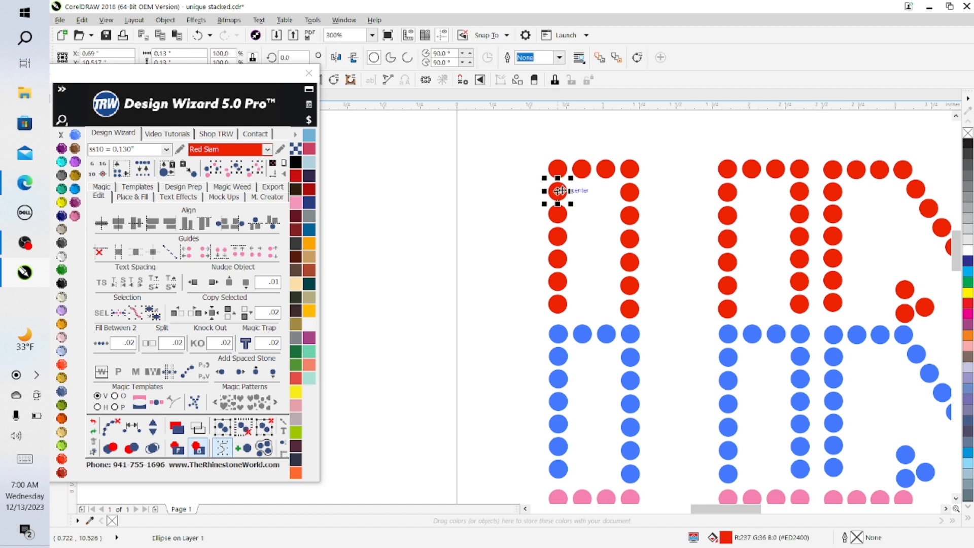
pyautogui.keyDown('shift'); pyautogui.click(562, 218); pyautogui.keyUp('shift')
pyautogui.keyDown('shift'); pyautogui.click(563, 240); pyautogui.keyUp('shift')
pyautogui.keyDown('shift'); pyautogui.click(564, 262); pyautogui.keyUp('shift')
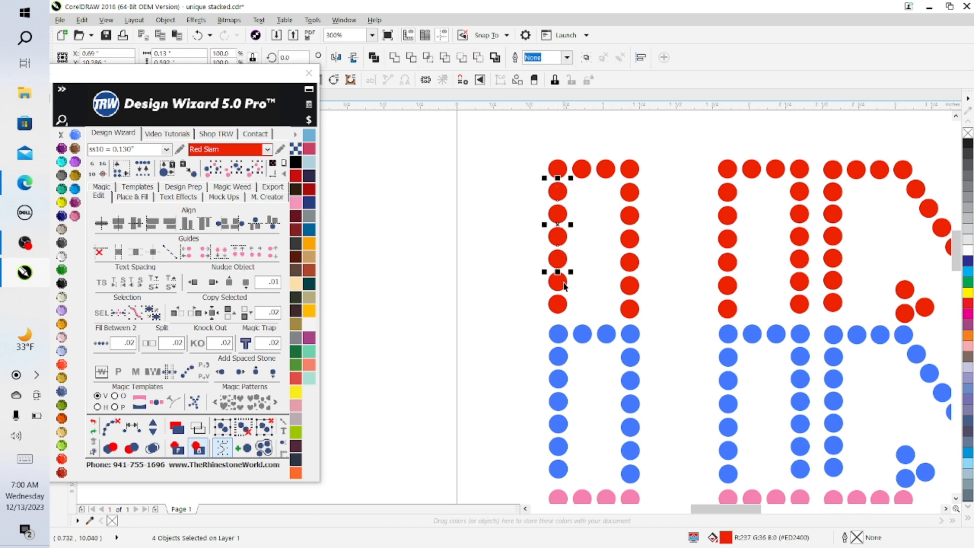
pyautogui.keyDown('shift'); pyautogui.click(564, 284); pyautogui.keyUp('shift')
pyautogui.keyDown('shift'); pyautogui.click(562, 305); pyautogui.keyUp('shift')
pyautogui.keyDown('shift'); pyautogui.click(561, 334); pyautogui.keyUp('shift')
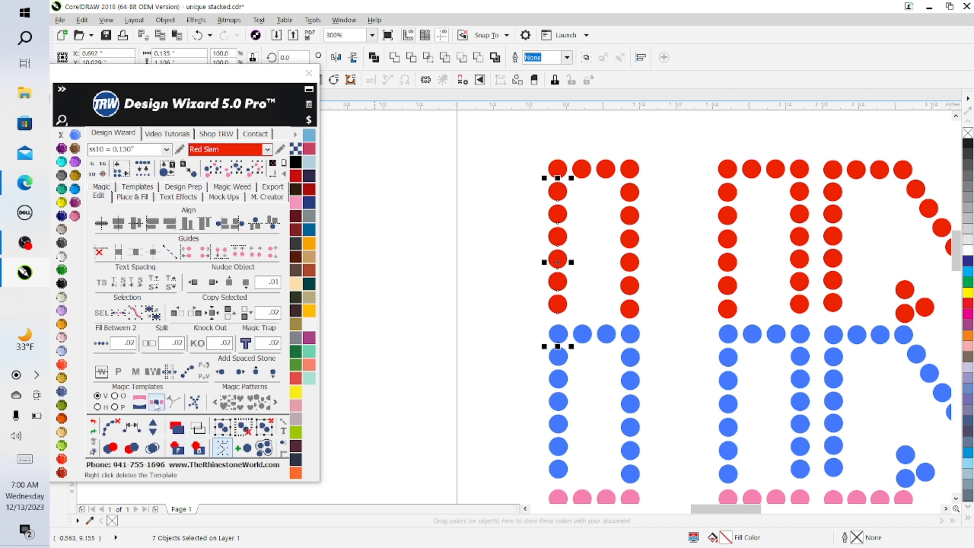
pyautogui.click(133, 429)
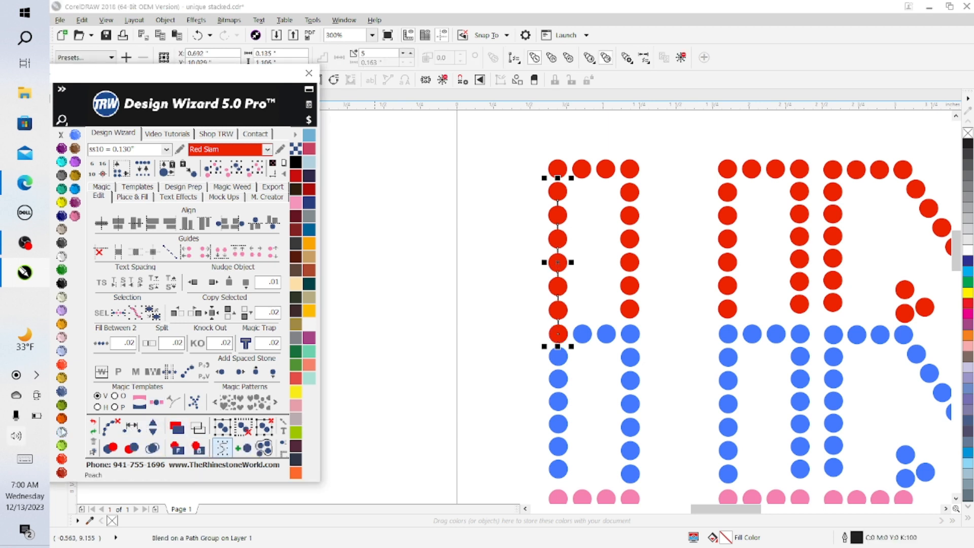
pyautogui.click(388, 378)
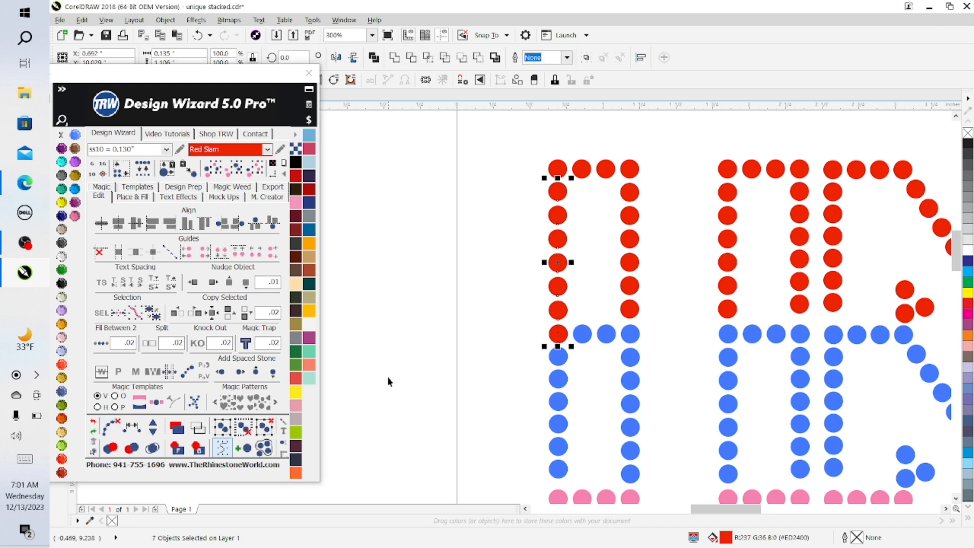
# Step: Recolor the bottom stone of the first U's respaced outer left column, at the blue row's corner, to Sapphire, and save the design
pyautogui.click(560, 335)
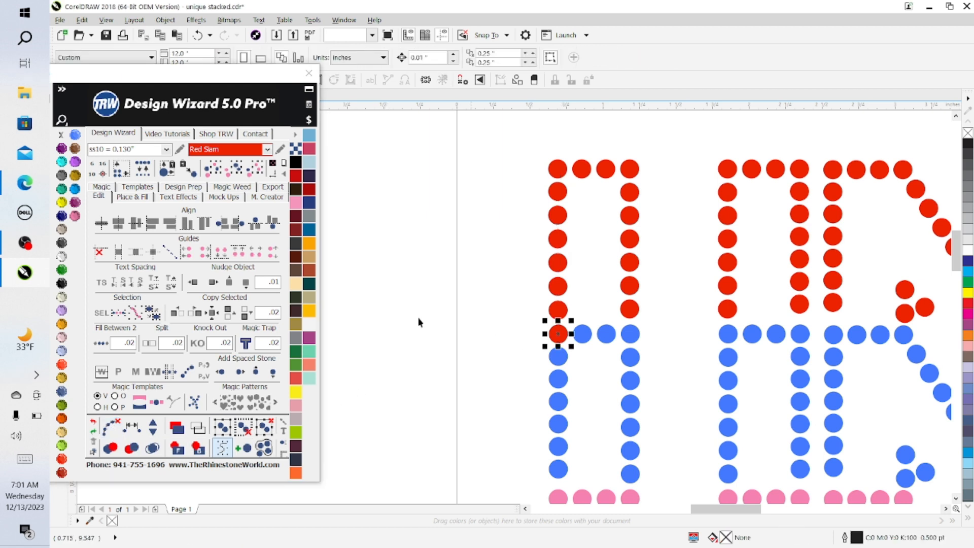
pyautogui.click(74, 134)
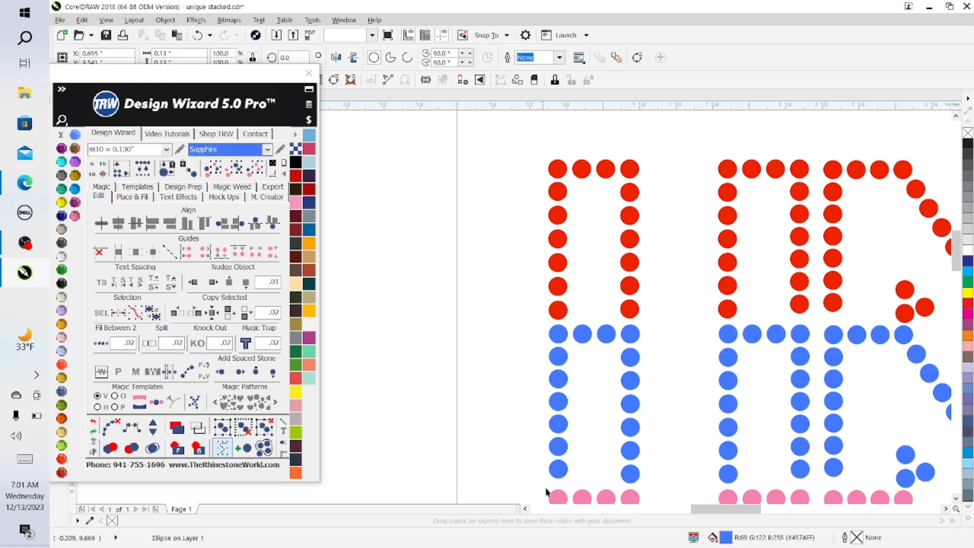
pyautogui.click(411, 319)
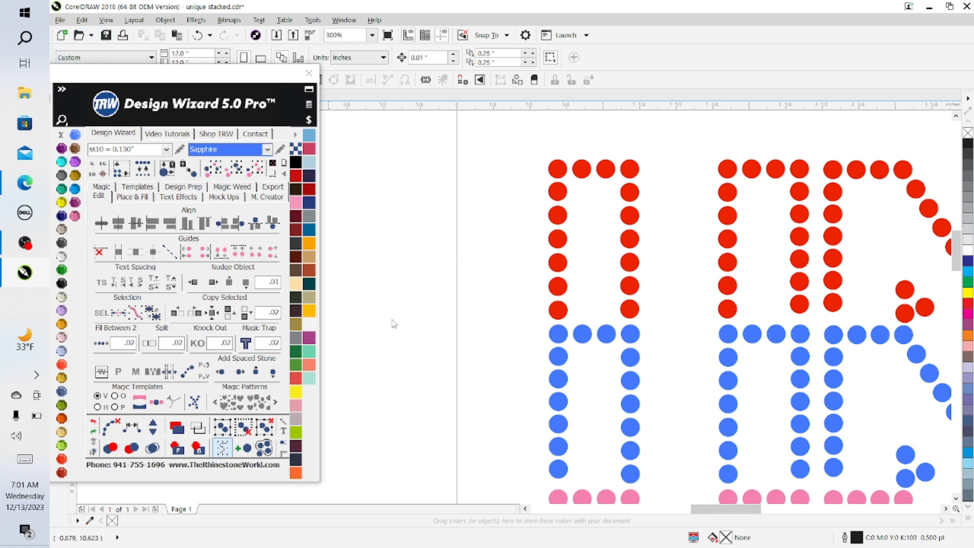
pyautogui.moveTo(738, 511); pyautogui.dragTo(761, 513)
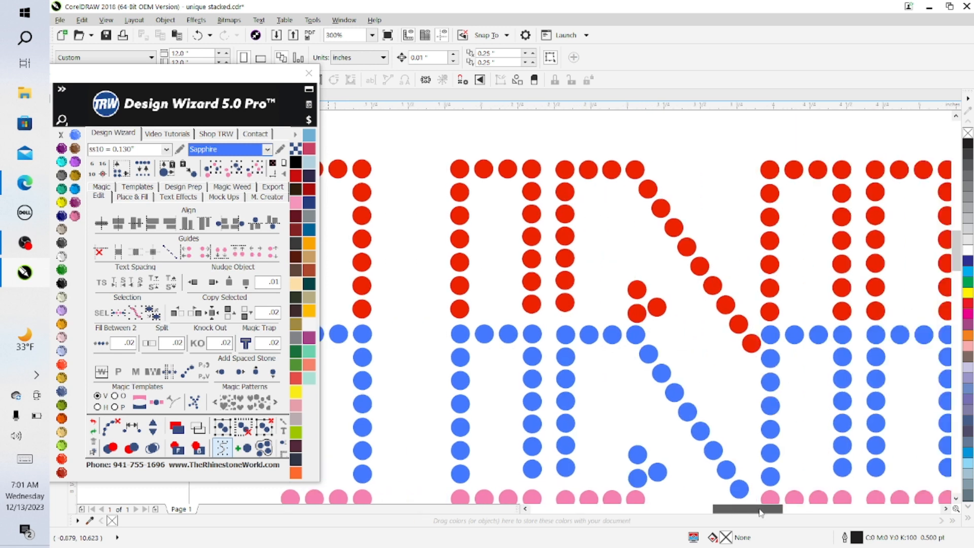
pyautogui.hotkey('ctrl', 's')
# Step: Respace the first red U's outer right column evenly from its second stone to the blue row's corner stone, and clear the blend path
pyautogui.click(531, 194)
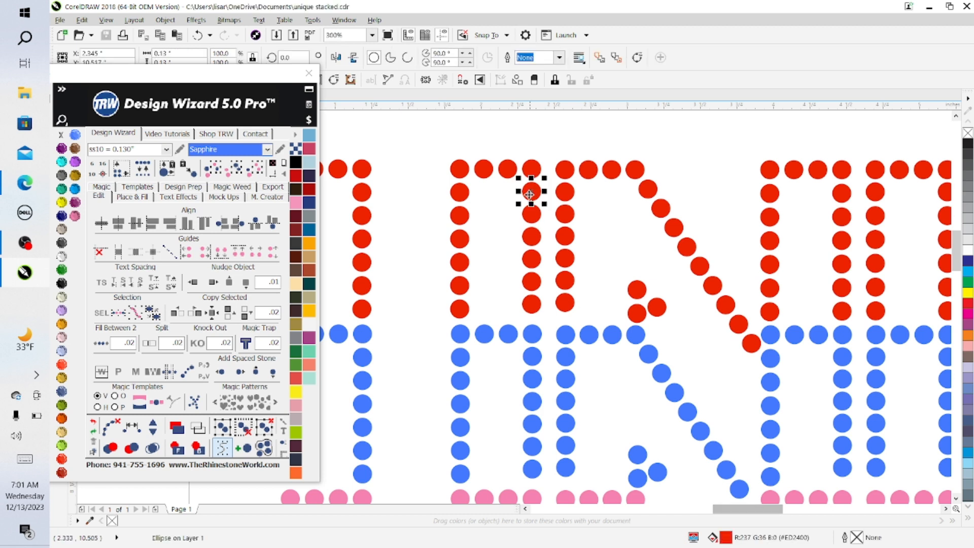
pyautogui.keyDown('shift'); pyautogui.click(531, 214); pyautogui.keyUp('shift')
pyautogui.keyDown('shift'); pyautogui.click(531, 237); pyautogui.keyUp('shift')
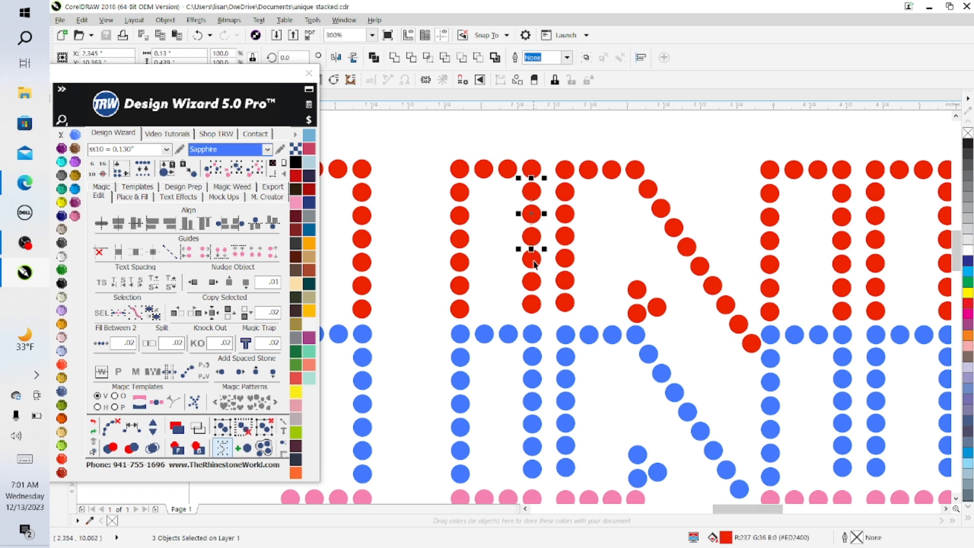
pyautogui.keyDown('shift'); pyautogui.click(532, 260); pyautogui.keyUp('shift')
pyautogui.keyDown('shift'); pyautogui.click(532, 283); pyautogui.keyUp('shift')
pyautogui.keyDown('shift'); pyautogui.click(533, 306); pyautogui.keyUp('shift')
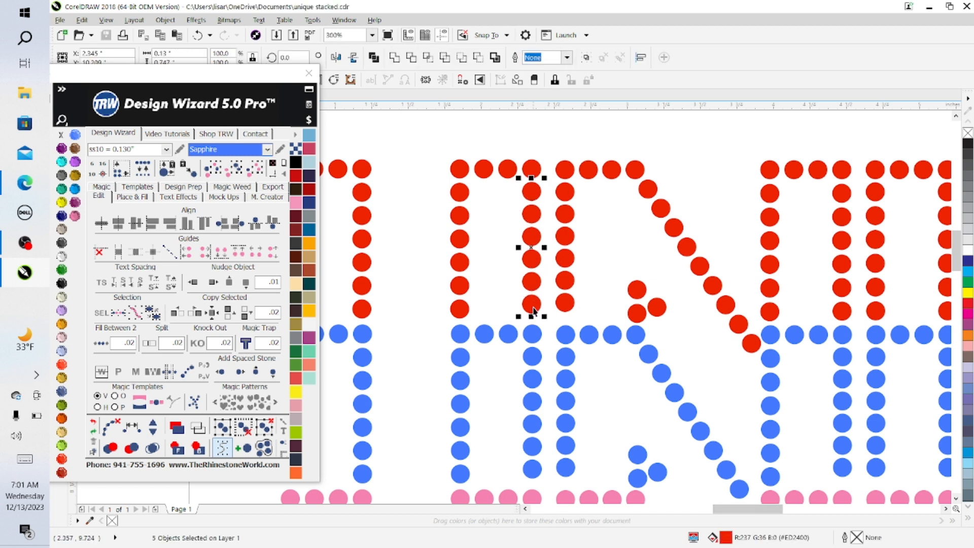
pyautogui.keyDown('shift'); pyautogui.click(533, 334); pyautogui.keyUp('shift')
pyautogui.click(131, 425)
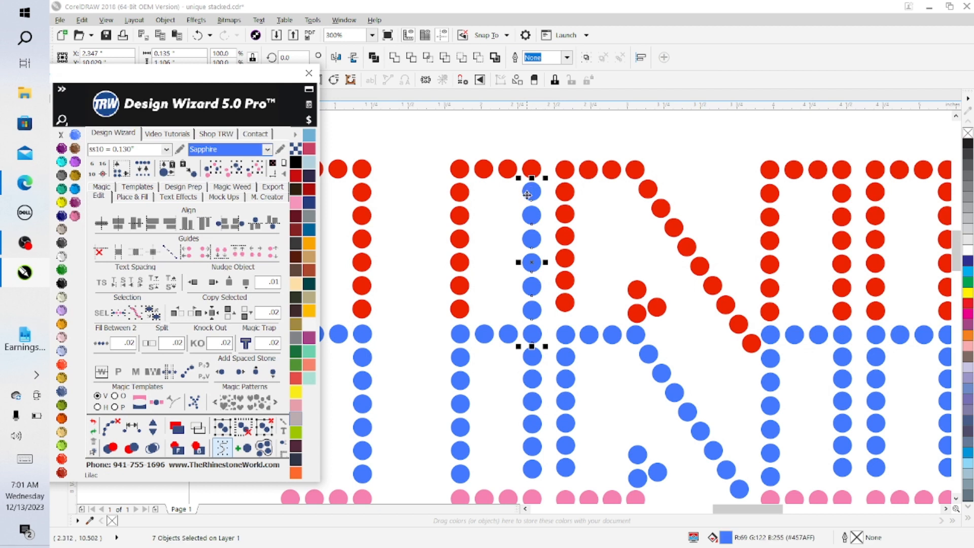
pyautogui.click(537, 184)
pyautogui.click(400, 230)
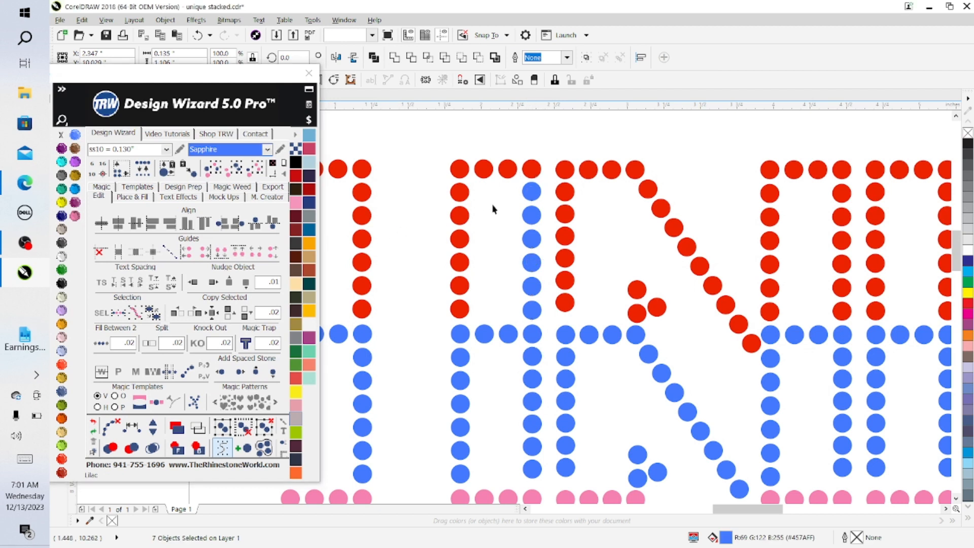
# Step: Recolor the six respaced stones of the first U's outer right column above the blue row to Red Siam
pyautogui.click(535, 193)
pyautogui.keyDown('shift'); pyautogui.click(534, 217); pyautogui.keyUp('shift')
pyautogui.keyDown('shift'); pyautogui.click(536, 239); pyautogui.keyUp('shift')
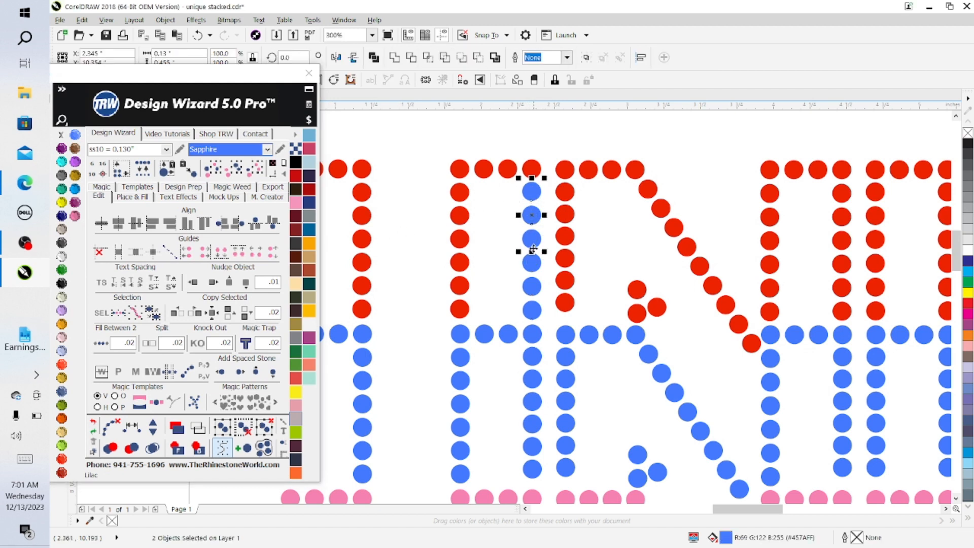
pyautogui.keyDown('shift'); pyautogui.click(534, 262); pyautogui.keyUp('shift')
pyautogui.keyDown('shift'); pyautogui.click(534, 285); pyautogui.keyUp('shift')
pyautogui.keyDown('shift'); pyautogui.click(533, 318); pyautogui.keyUp('shift')
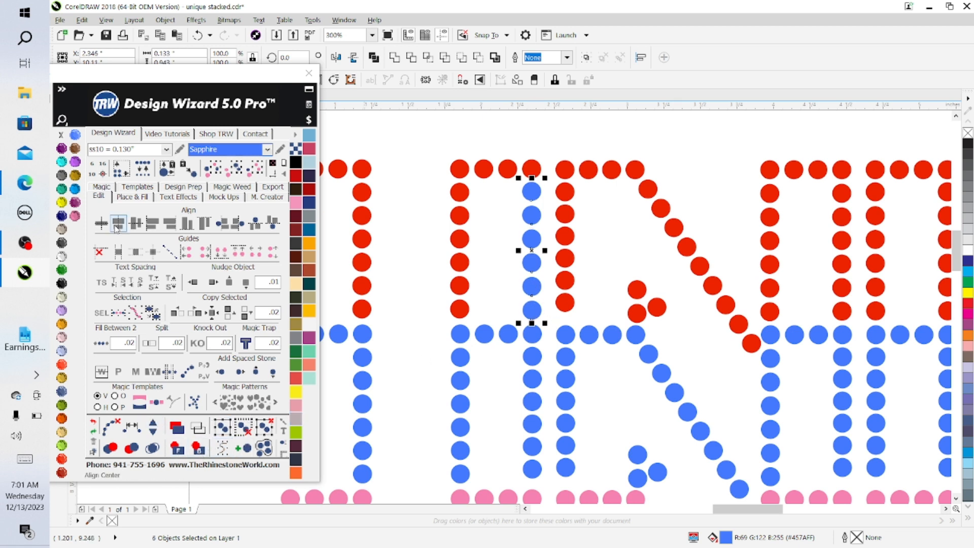
pyautogui.click(63, 460)
pyautogui.click(417, 308)
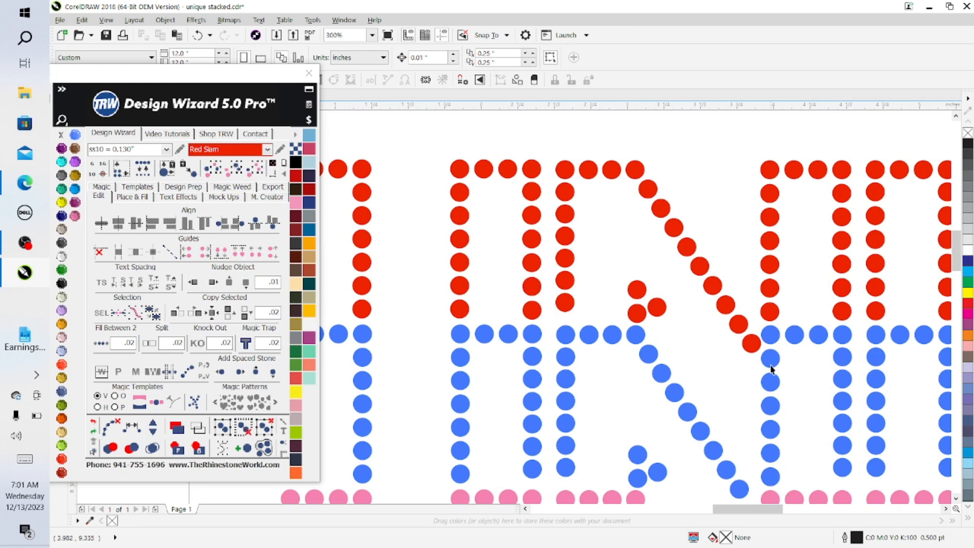
# Step: Respace the red N's outer left column evenly from its second stone to the blue row's corner stone, and clear the blend path
pyautogui.click(566, 193)
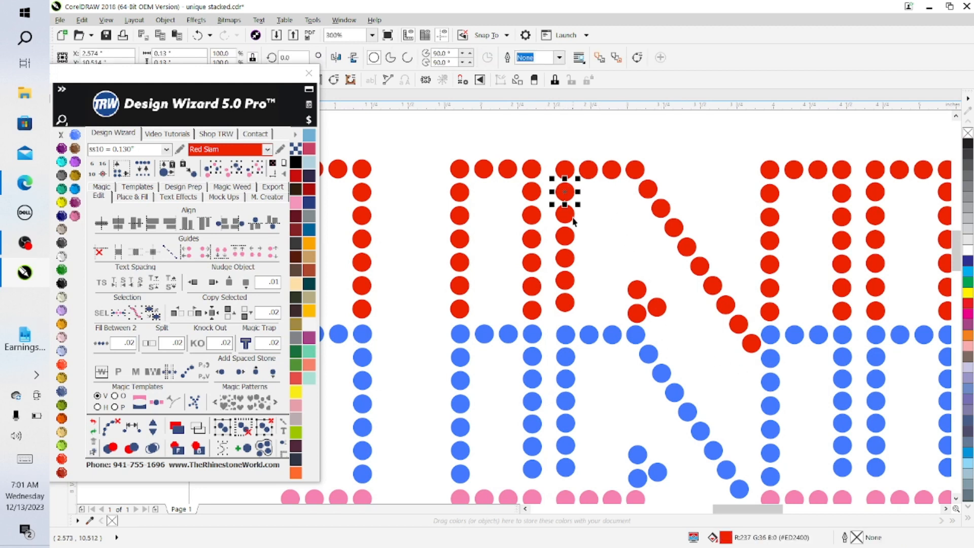
pyautogui.keyDown('shift'); pyautogui.click(567, 218); pyautogui.keyUp('shift')
pyautogui.keyDown('shift'); pyautogui.click(566, 237); pyautogui.keyUp('shift')
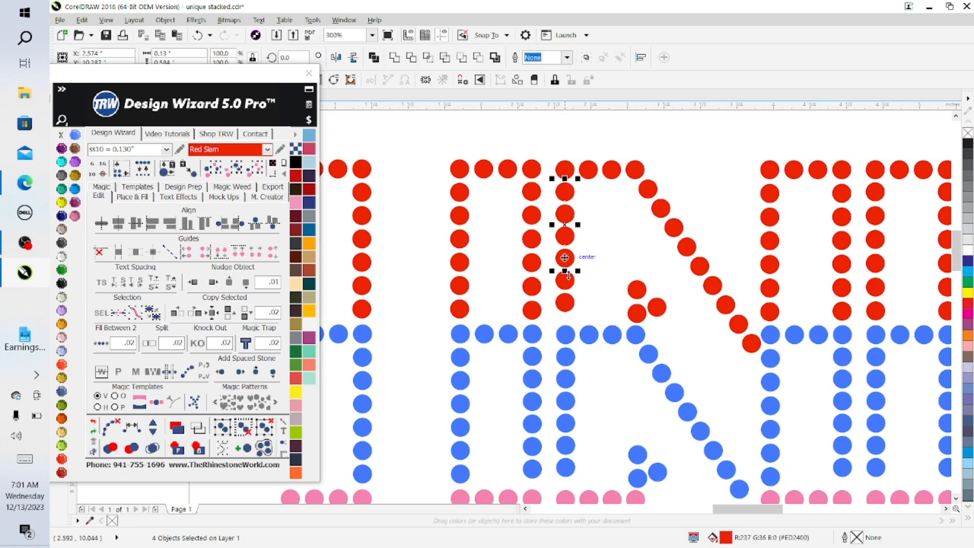
pyautogui.keyDown('shift'); pyautogui.click(567, 281); pyautogui.keyUp('shift')
pyautogui.keyDown('shift'); pyautogui.click(566, 304); pyautogui.keyUp('shift')
pyautogui.keyDown('shift'); pyautogui.click(566, 335); pyautogui.keyUp('shift')
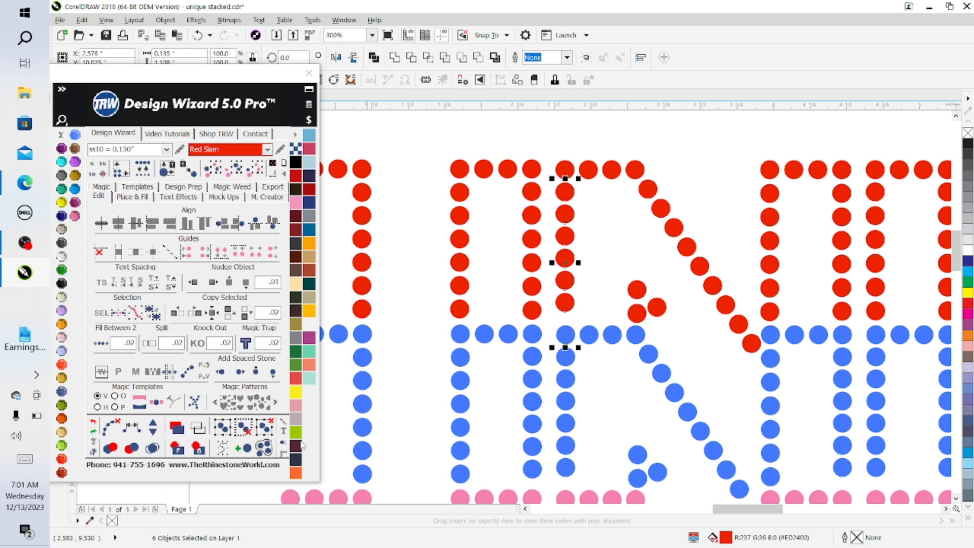
pyautogui.click(133, 427)
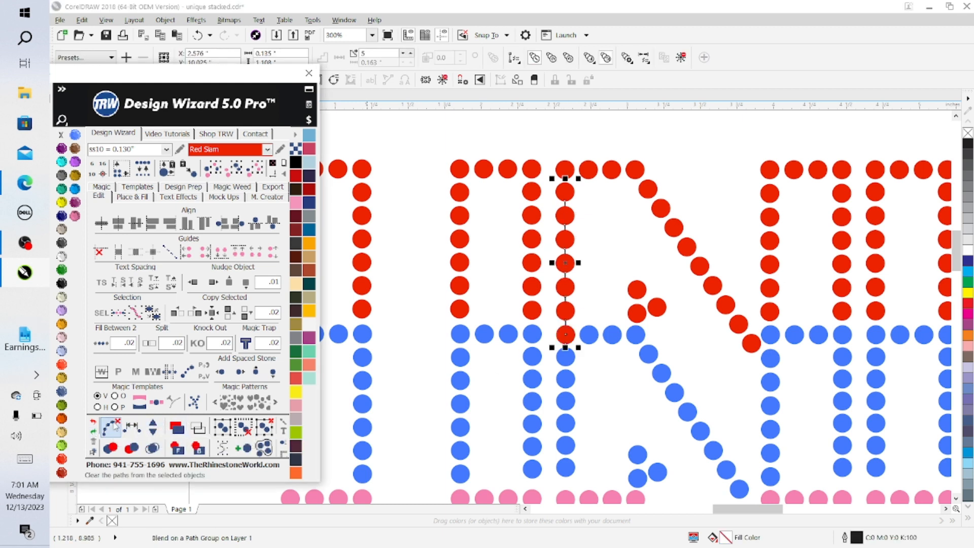
pyautogui.click(111, 427)
pyautogui.click(594, 314)
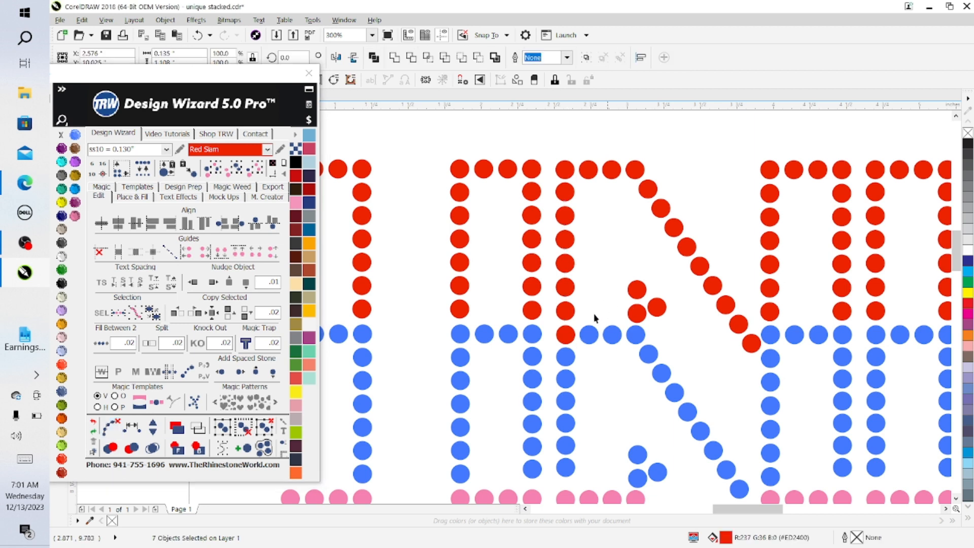
# Step: Recolor the bottom stone of the N's respaced outer left column, at the blue row's corner, to Sapphire
pyautogui.click(566, 338)
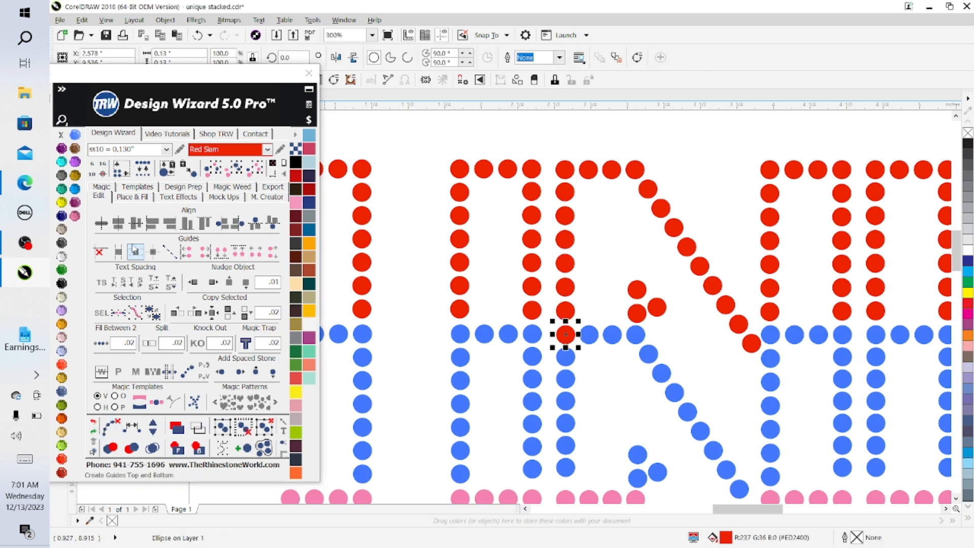
pyautogui.click(76, 135)
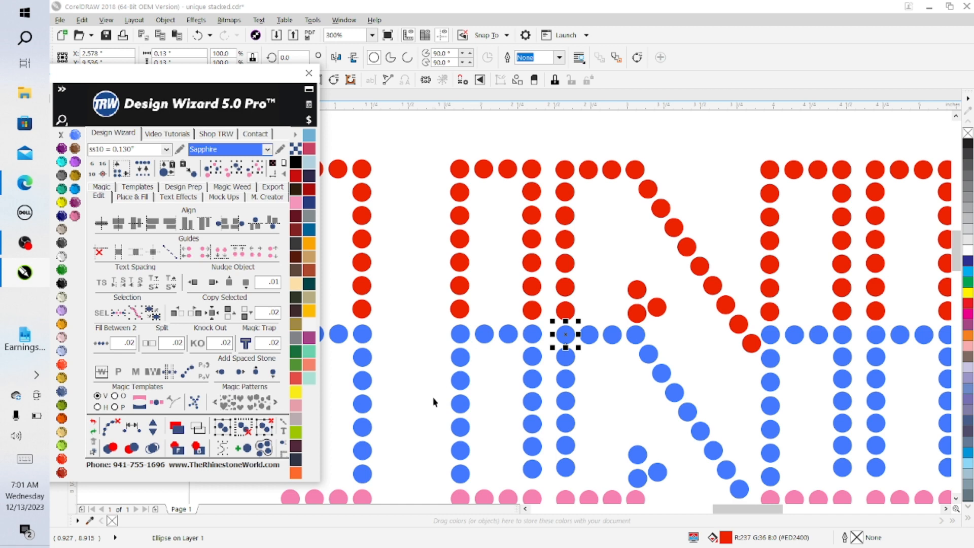
pyautogui.click(702, 482)
pyautogui.moveTo(735, 509); pyautogui.dragTo(776, 512)
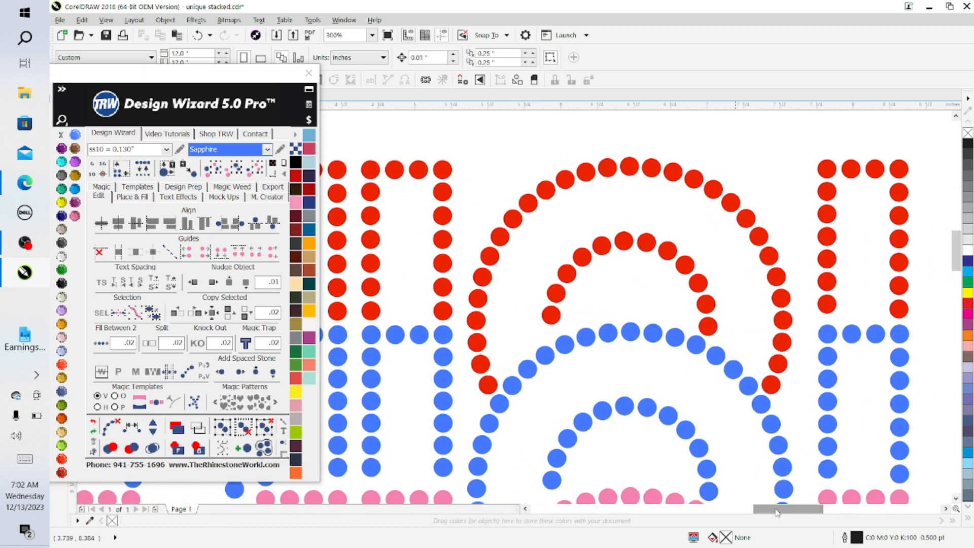
pyautogui.click(553, 314)
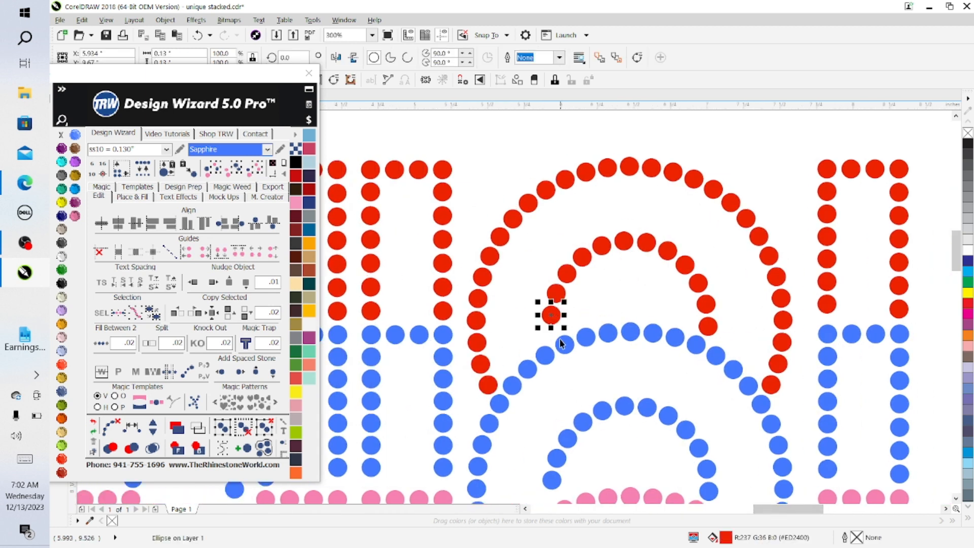
pyautogui.keyDown('shift'); pyautogui.click(556, 293); pyautogui.keyUp('shift')
pyautogui.keyDown('shift'); pyautogui.click(567, 274); pyautogui.keyUp('shift')
pyautogui.keyDown('shift'); pyautogui.click(582, 257); pyautogui.keyUp('shift')
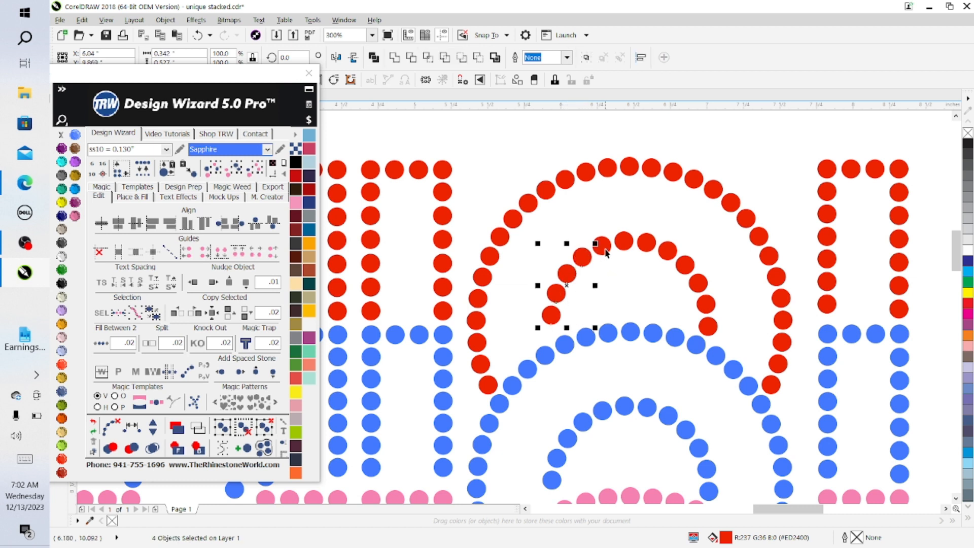
pyautogui.keyDown('shift'); pyautogui.click(604, 247); pyautogui.keyUp('shift')
pyautogui.keyDown('shift'); pyautogui.click(625, 243); pyautogui.keyUp('shift')
pyautogui.keyDown('shift'); pyautogui.click(645, 245); pyautogui.keyUp('shift')
pyautogui.keyDown('shift'); pyautogui.click(668, 251); pyautogui.keyUp('shift')
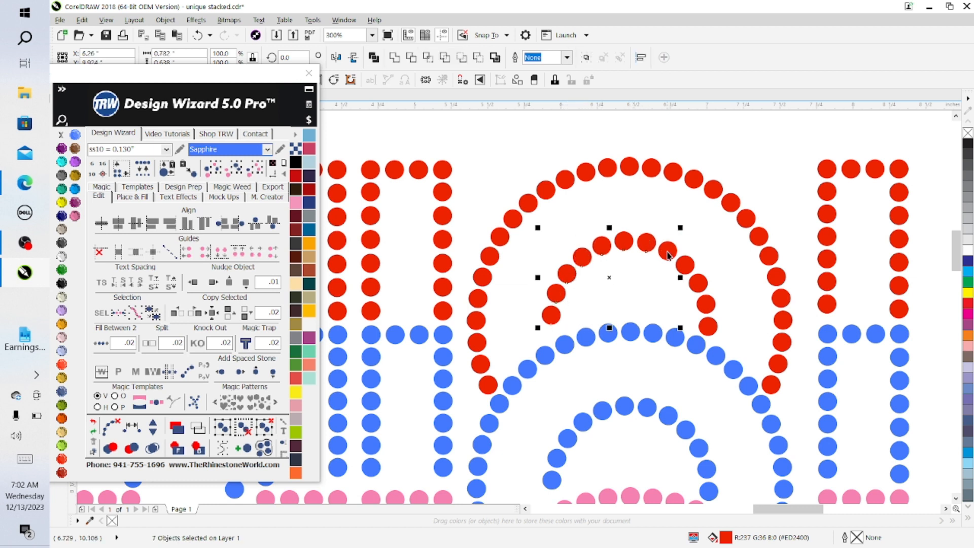
pyautogui.keyDown('shift'); pyautogui.click(698, 283); pyautogui.keyUp('shift')
pyautogui.keyDown('shift'); pyautogui.click(705, 304); pyautogui.keyUp('shift')
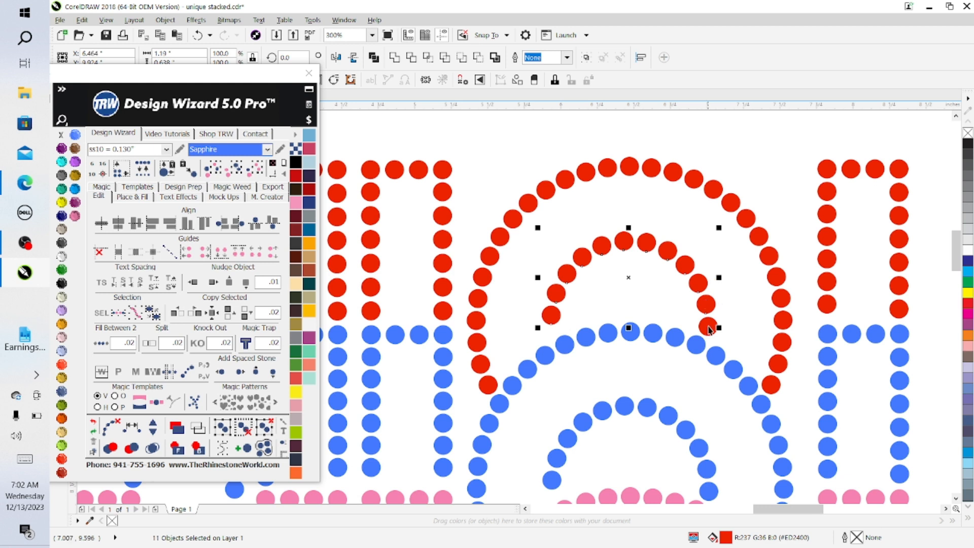
pyautogui.keyDown('shift'); pyautogui.click(708, 326); pyautogui.keyUp('shift')
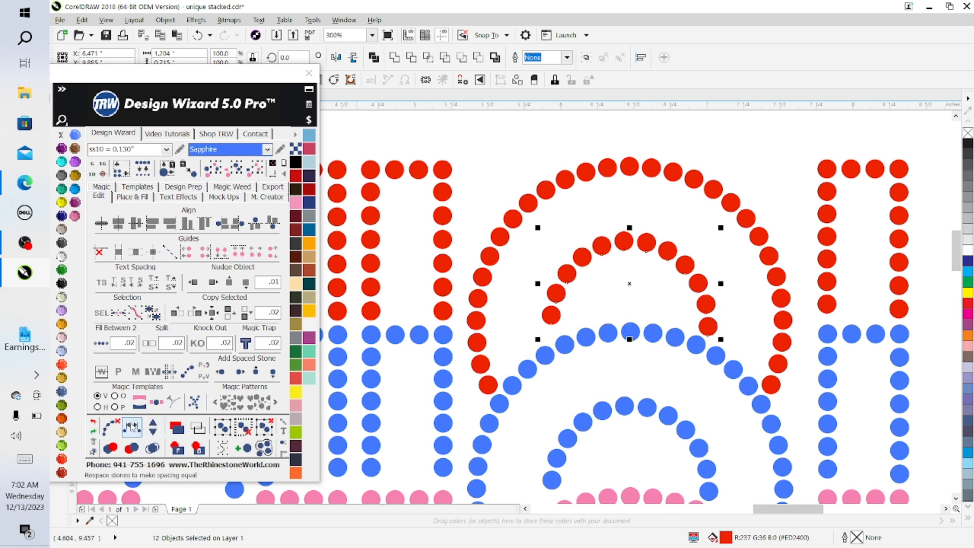
pyautogui.click(131, 426)
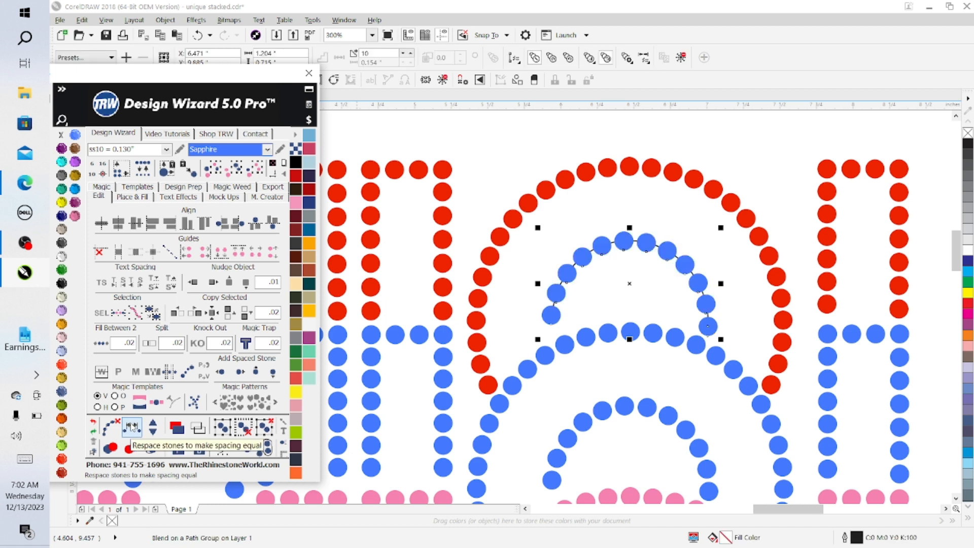
pyautogui.click(198, 35)
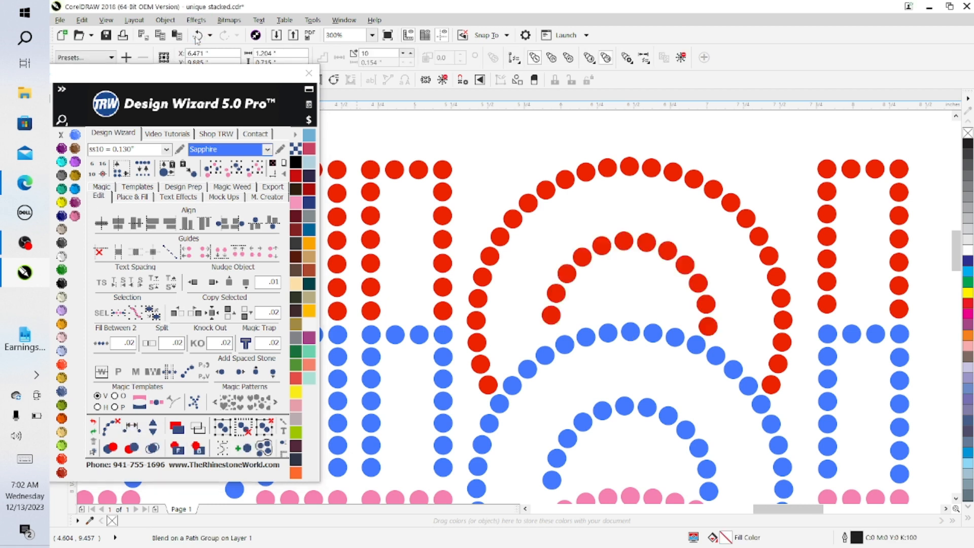
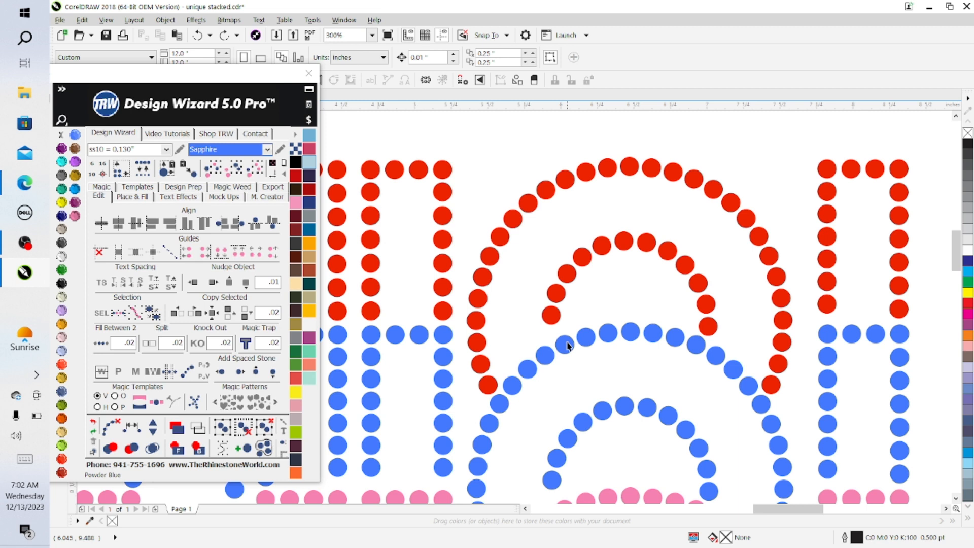
# Step: Respace the red Q's inner arch evenly between the blue arch stones just below its two ends, and clear the blend path
pyautogui.click(565, 345)
pyautogui.keyDown('shift'); pyautogui.click(551, 313); pyautogui.keyUp('shift')
pyautogui.keyDown('shift'); pyautogui.click(556, 292); pyautogui.keyUp('shift')
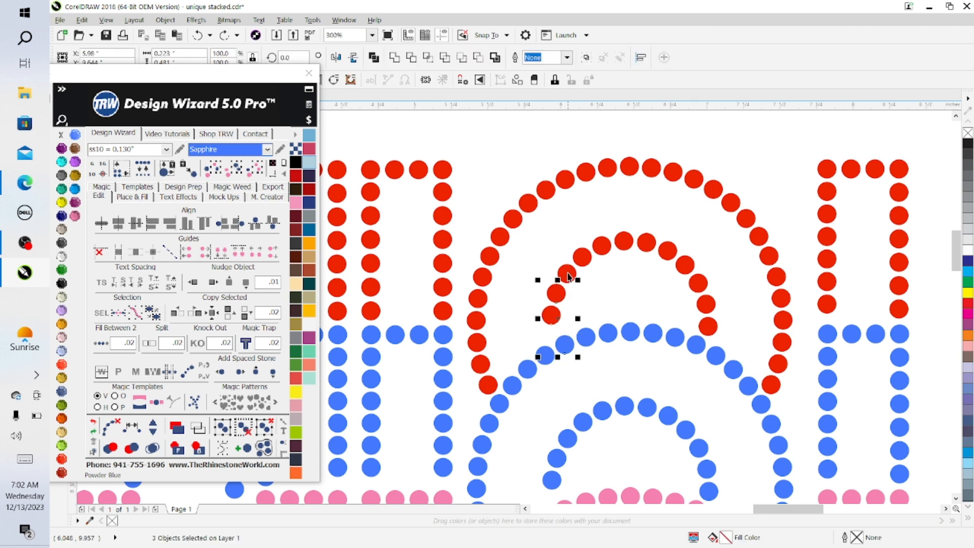
pyautogui.keyDown('shift'); pyautogui.click(569, 275); pyautogui.keyUp('shift')
pyautogui.keyDown('shift'); pyautogui.click(585, 258); pyautogui.keyUp('shift')
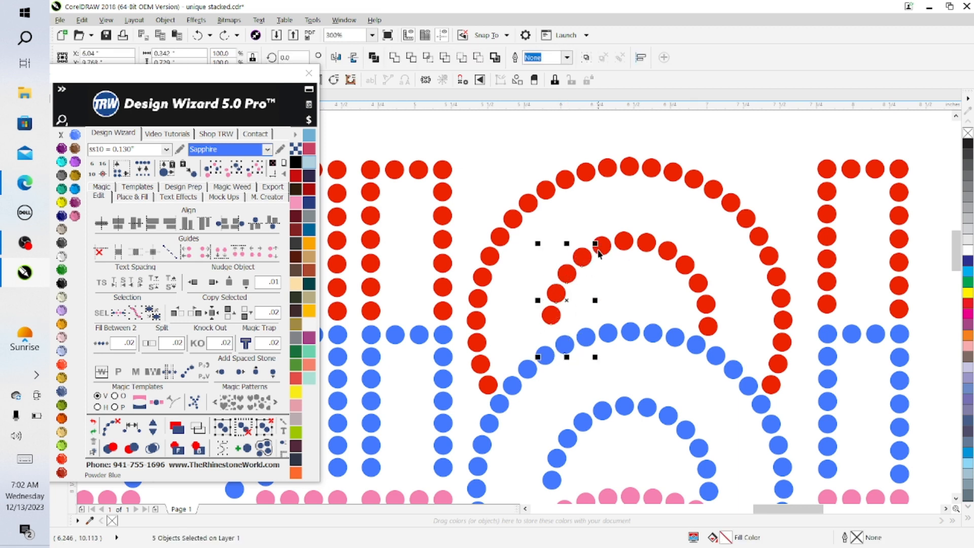
pyautogui.keyDown('shift'); pyautogui.click(600, 246); pyautogui.keyUp('shift')
pyautogui.keyDown('shift'); pyautogui.click(624, 242); pyautogui.keyUp('shift')
pyautogui.keyDown('shift'); pyautogui.click(647, 244); pyautogui.keyUp('shift')
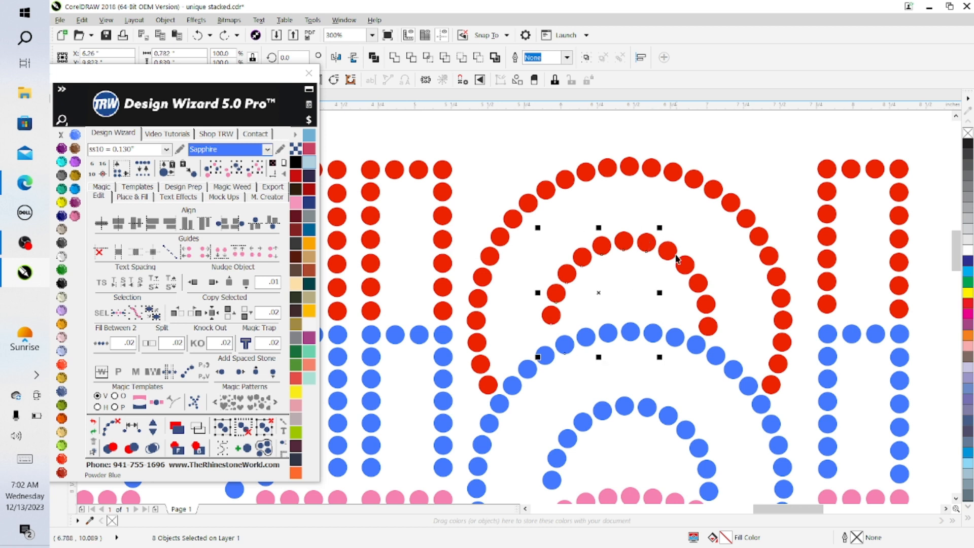
pyautogui.keyDown('shift'); pyautogui.click(668, 249); pyautogui.keyUp('shift')
pyautogui.keyDown('shift'); pyautogui.click(685, 264); pyautogui.keyUp('shift')
pyautogui.keyDown('shift'); pyautogui.click(699, 283); pyautogui.keyUp('shift')
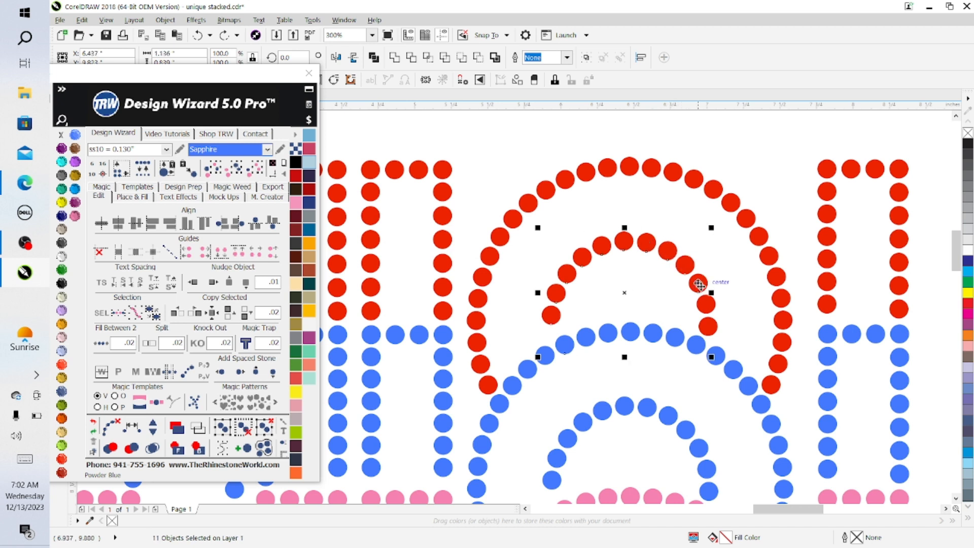
pyautogui.keyDown('shift'); pyautogui.click(707, 304); pyautogui.keyUp('shift')
pyautogui.keyDown('shift'); pyautogui.click(710, 327); pyautogui.keyUp('shift')
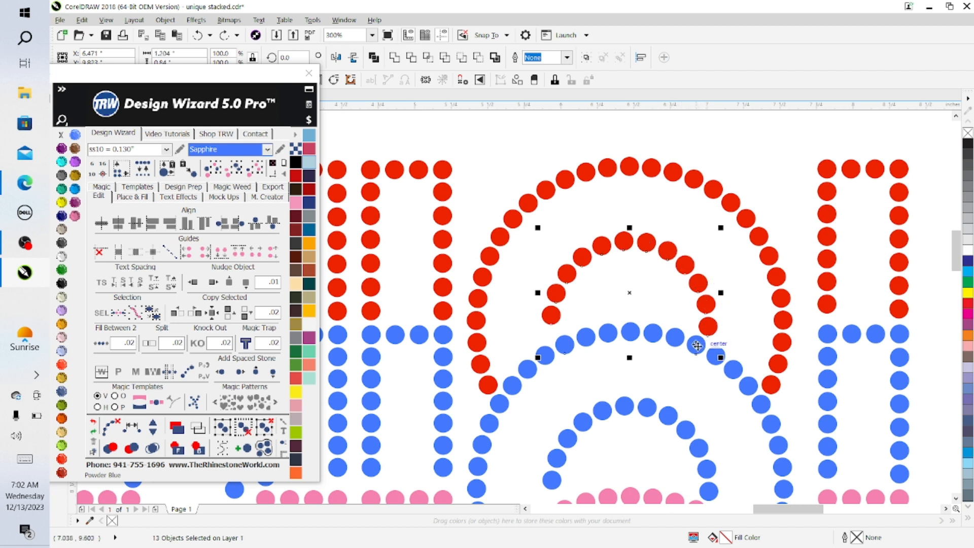
pyautogui.keyDown('shift'); pyautogui.click(697, 346); pyautogui.keyUp('shift')
pyautogui.click(95, 432)
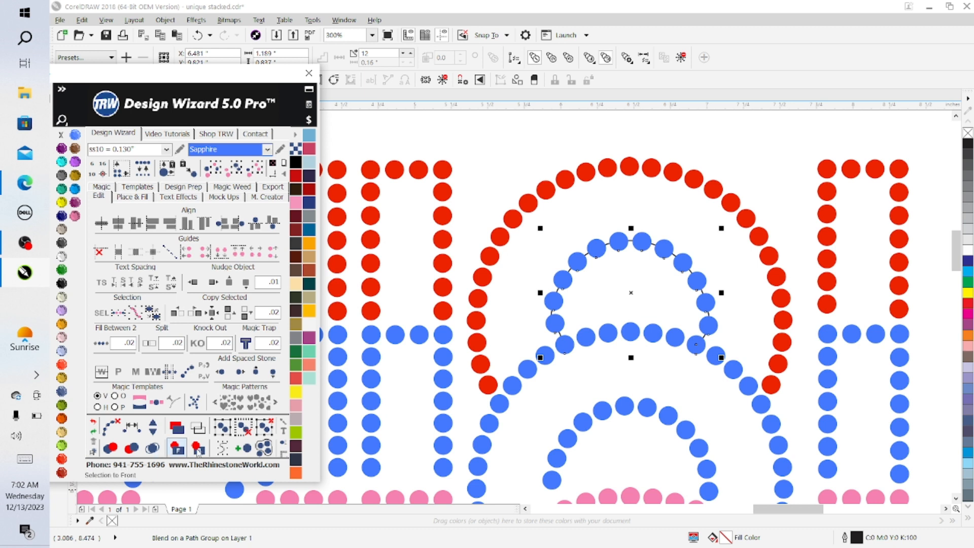
pyautogui.click(112, 428)
pyautogui.click(548, 276)
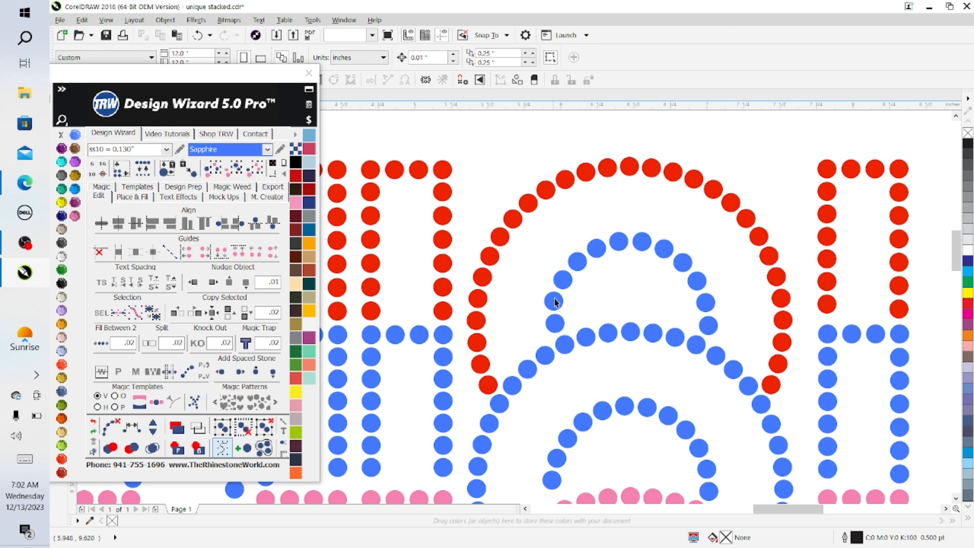
# Step: Recolor the twelve respaced stones of the Q's inner arch above the blue row to Red Siam
pyautogui.click(556, 323)
pyautogui.keyDown('shift'); pyautogui.click(555, 302); pyautogui.keyUp('shift')
pyautogui.keyDown('shift'); pyautogui.click(564, 281); pyautogui.keyUp('shift')
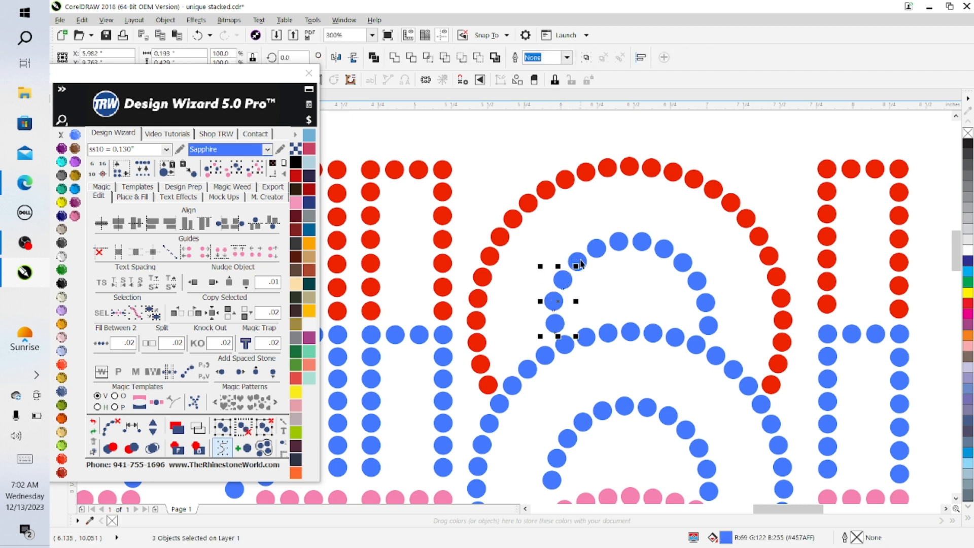
pyautogui.keyDown('shift'); pyautogui.click(578, 262); pyautogui.keyUp('shift')
pyautogui.keyDown('shift'); pyautogui.click(598, 249); pyautogui.keyUp('shift')
pyautogui.keyDown('shift'); pyautogui.click(618, 242); pyautogui.keyUp('shift')
pyautogui.keyDown('shift'); pyautogui.click(642, 242); pyautogui.keyUp('shift')
pyautogui.keyDown('shift'); pyautogui.click(668, 251); pyautogui.keyUp('shift')
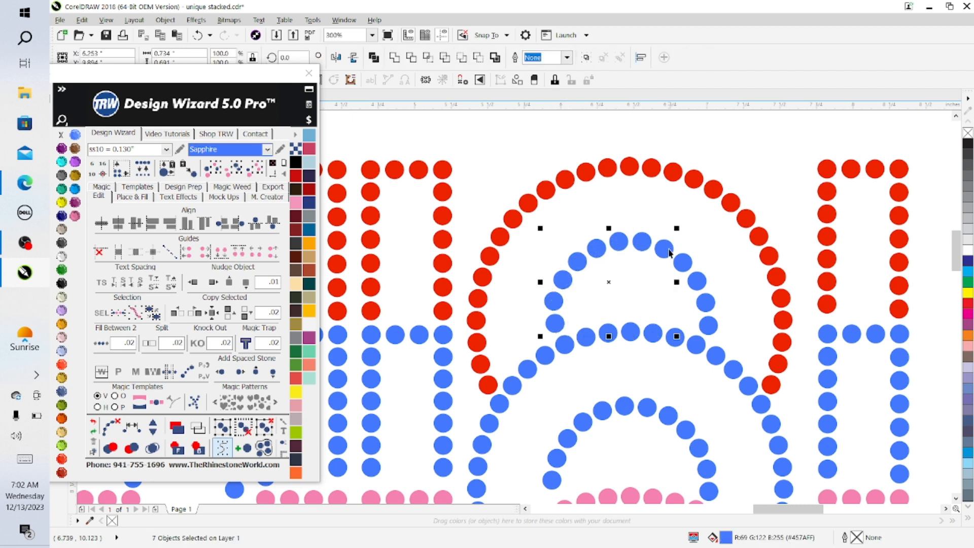
pyautogui.keyDown('shift'); pyautogui.click(697, 280); pyautogui.keyUp('shift')
pyautogui.keyDown('shift'); pyautogui.click(706, 303); pyautogui.keyUp('shift')
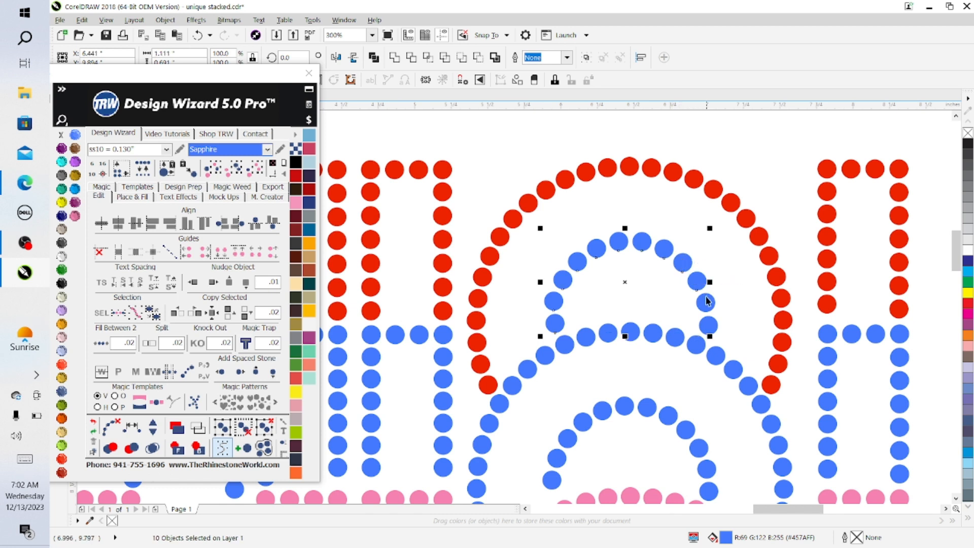
pyautogui.keyDown('shift'); pyautogui.click(708, 324); pyautogui.keyUp('shift')
pyautogui.keyDown('shift'); pyautogui.click(708, 325); pyautogui.keyUp('shift')
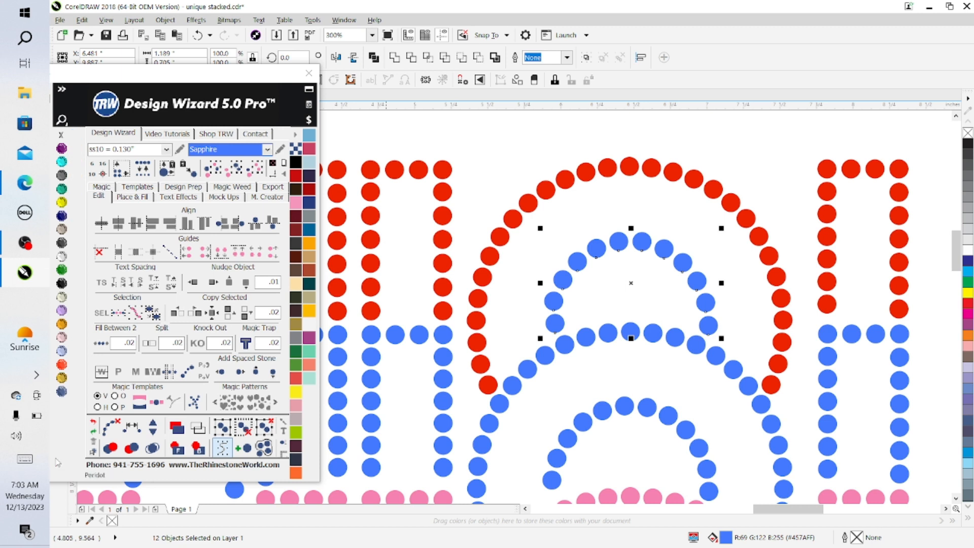
pyautogui.click(62, 459)
pyautogui.click(474, 163)
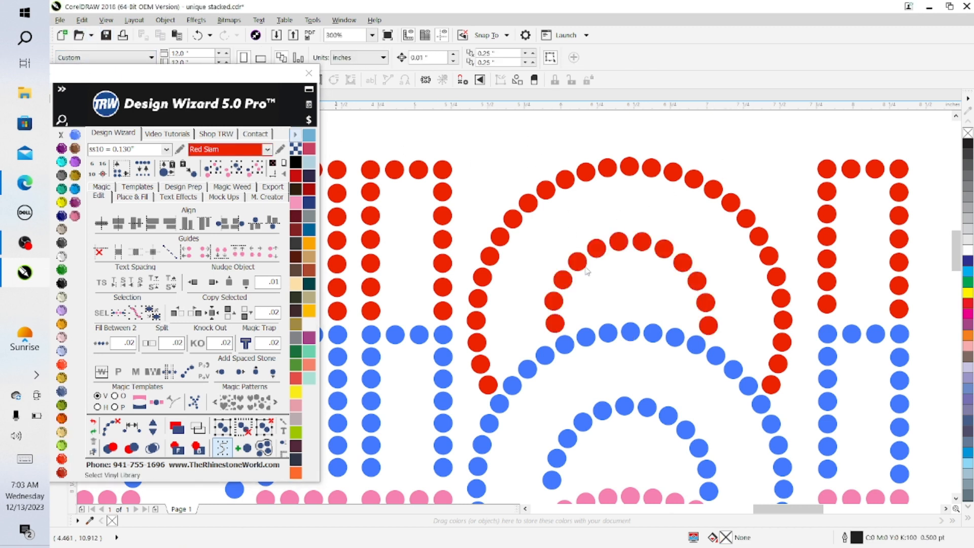
pyautogui.moveTo(782, 509)
pyautogui.mouseDown()
pyautogui.moveTo(818, 508)
pyautogui.moveTo(797, 509)
pyautogui.mouseUp()
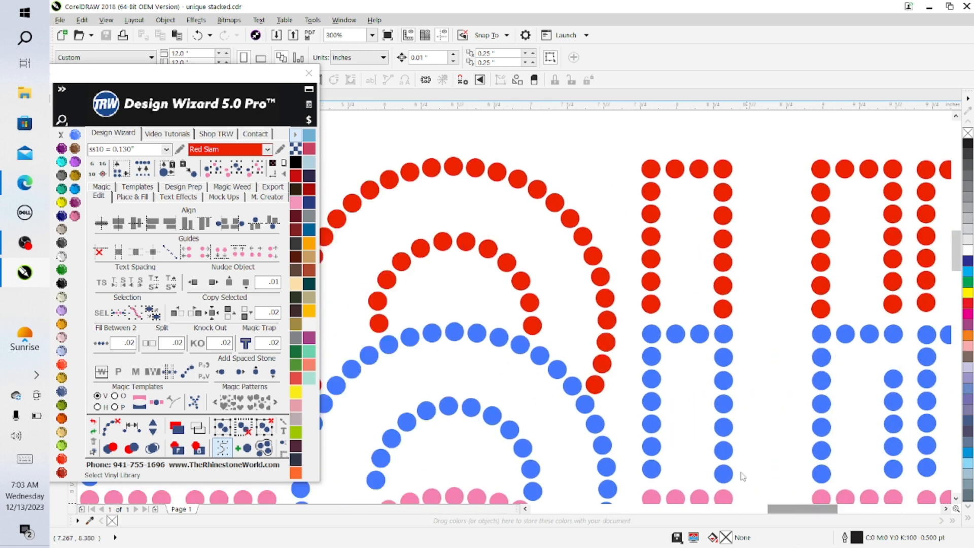
pyautogui.click(652, 307)
pyautogui.keyDown('shift'); pyautogui.click(651, 279); pyautogui.keyUp('shift')
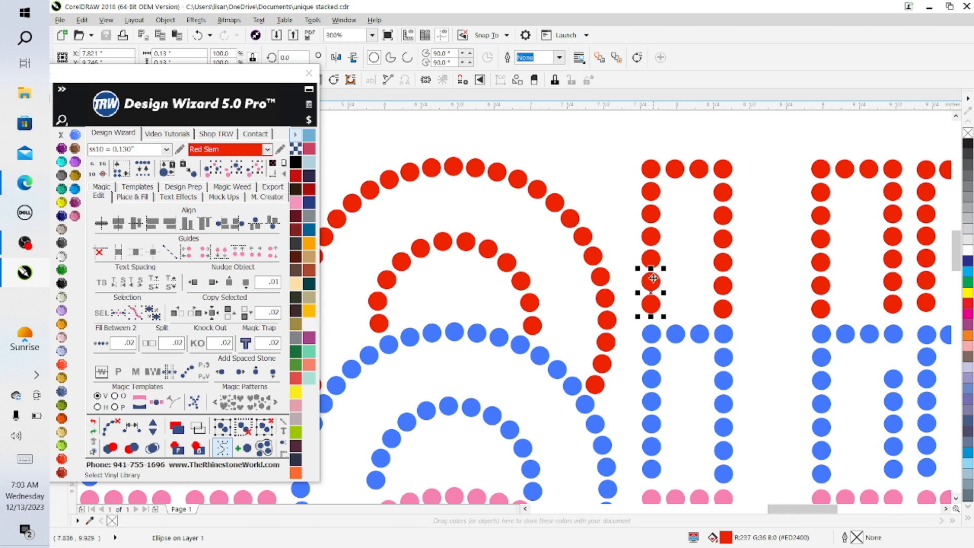
pyautogui.keyDown('shift'); pyautogui.click(655, 259); pyautogui.keyUp('shift')
pyautogui.keyDown('shift'); pyautogui.click(654, 236); pyautogui.keyUp('shift')
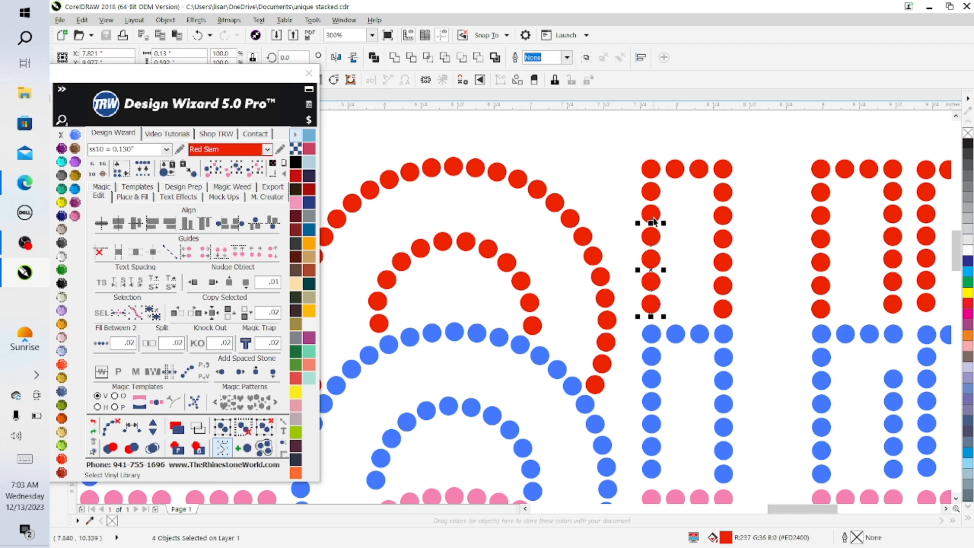
pyautogui.keyDown('shift'); pyautogui.click(652, 214); pyautogui.keyUp('shift')
pyautogui.keyDown('shift'); pyautogui.click(651, 193); pyautogui.keyUp('shift')
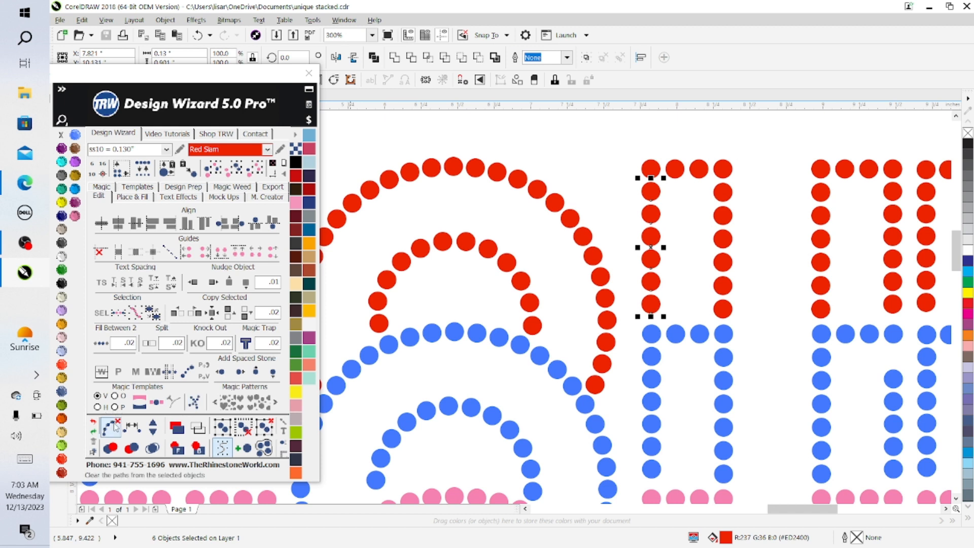
pyautogui.click(131, 428)
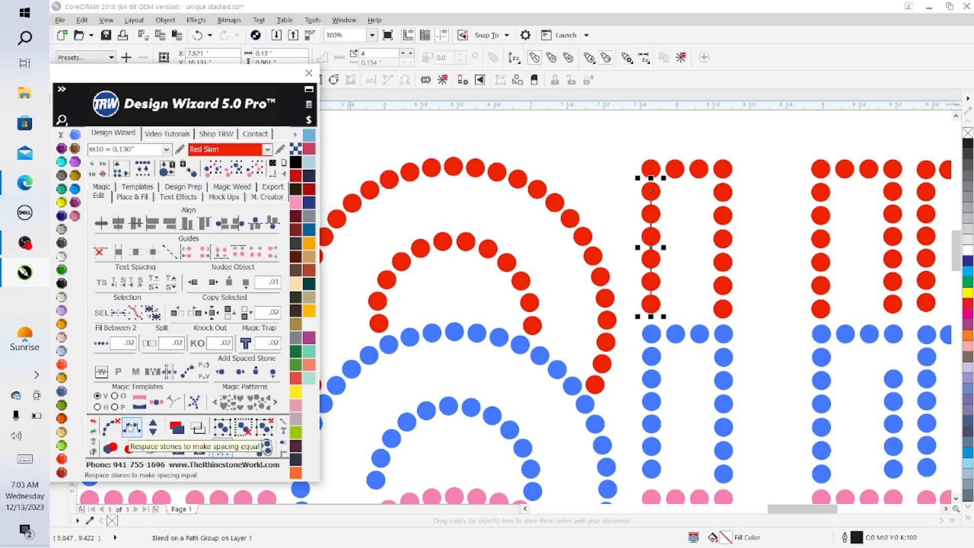
pyautogui.click(205, 38)
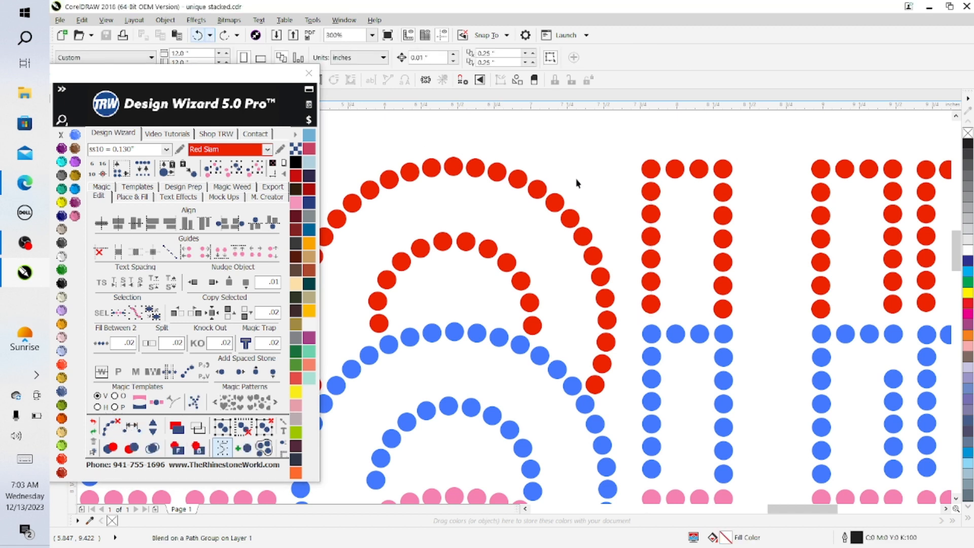
# Step: Select the stones of the second red U's outer left column for respacing, starting with its second stone
pyautogui.keyDown('shift'); pyautogui.click(650, 239); pyautogui.keyUp('shift')
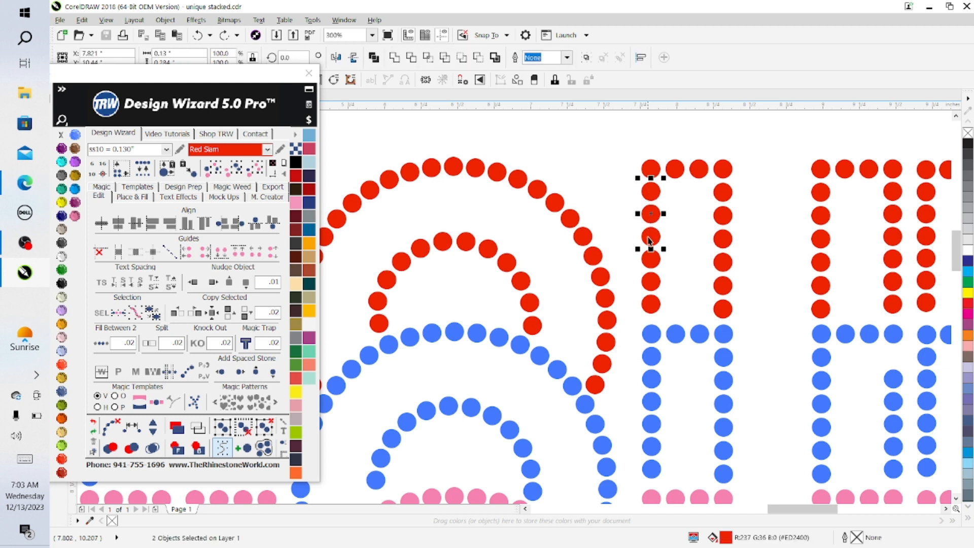
# Step: Space the red stones evenly down to the blue corner stone in the outer column of the second U's left arm
pyautogui.keyDown('shift'); pyautogui.click(654, 260); pyautogui.keyUp('shift')
pyautogui.keyDown('shift'); pyautogui.click(652, 282); pyautogui.keyUp('shift')
pyautogui.keyDown('shift'); pyautogui.click(651, 305); pyautogui.keyUp('shift')
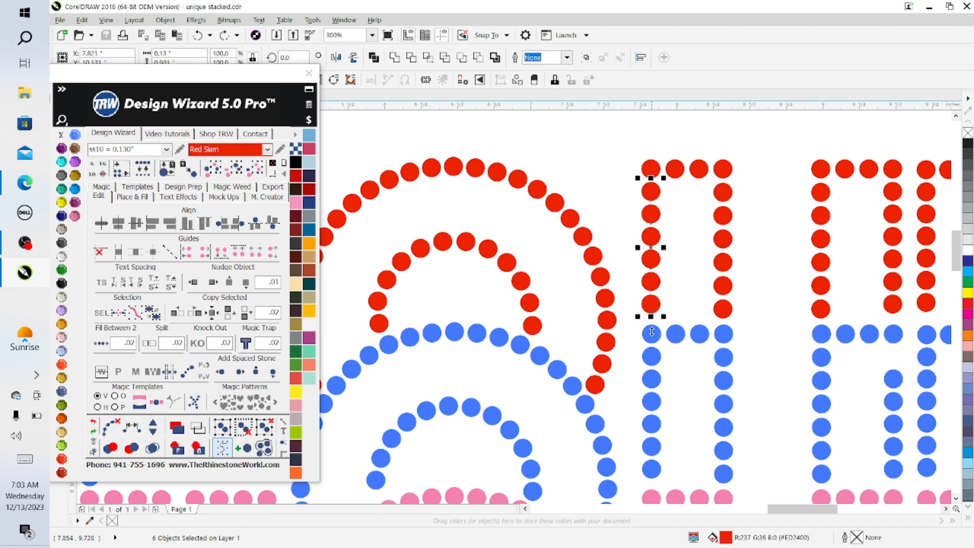
pyautogui.keyDown('shift'); pyautogui.click(651, 334); pyautogui.keyUp('shift')
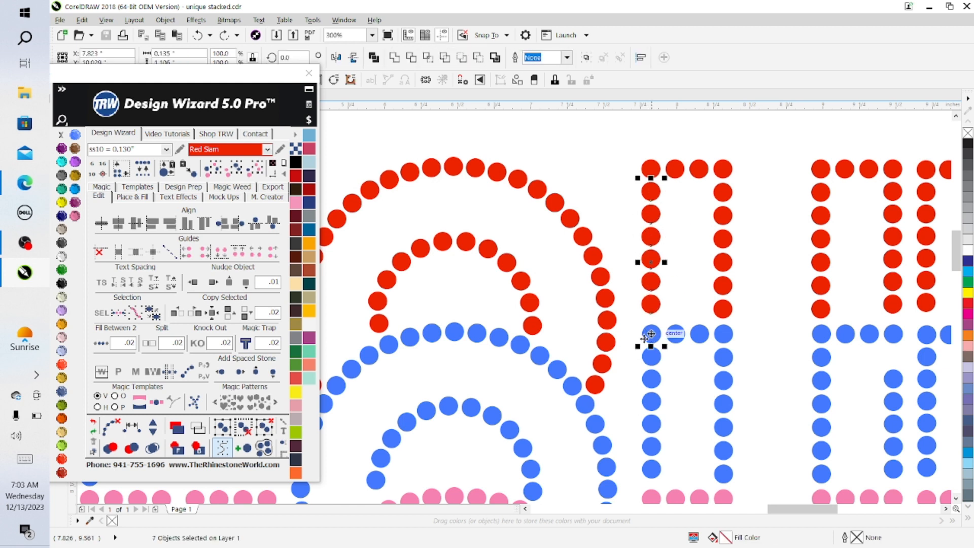
pyautogui.click(132, 430)
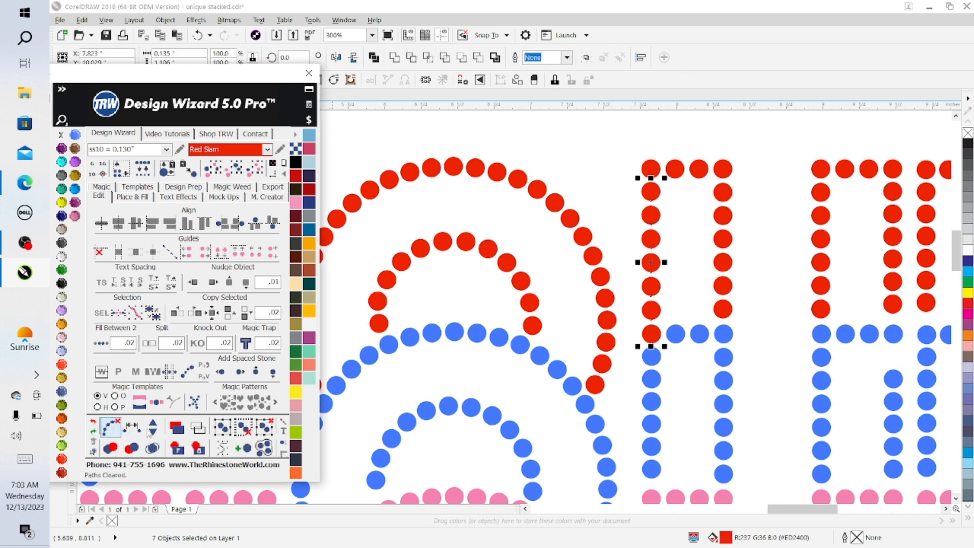
# Step: Recolor the corner stone at the base of that respaced red column to Sapphire
pyautogui.click(651, 334)
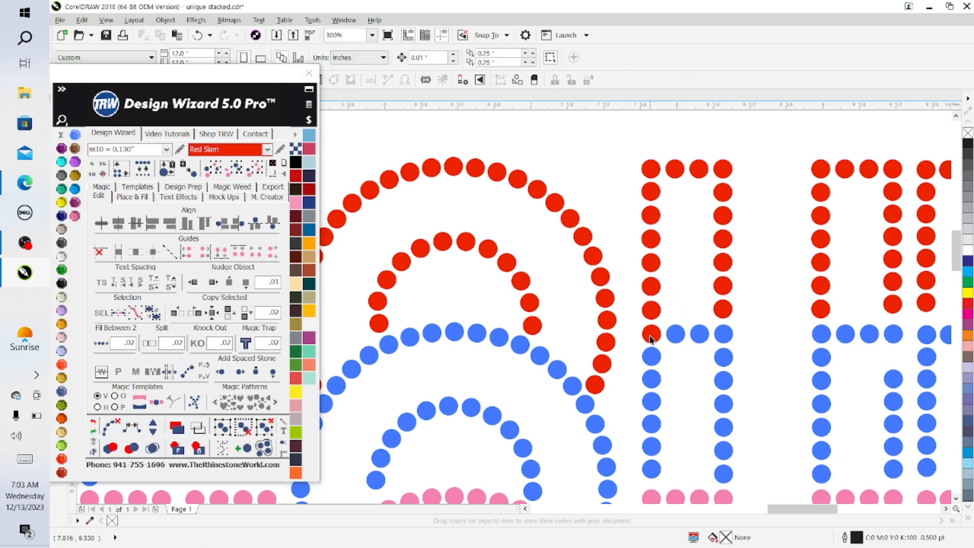
pyautogui.click(76, 136)
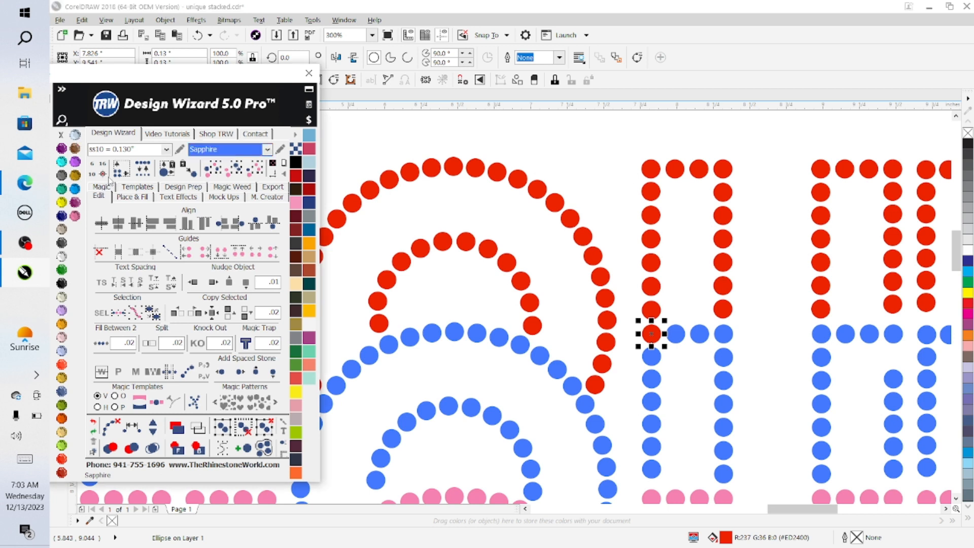
pyautogui.click(752, 228)
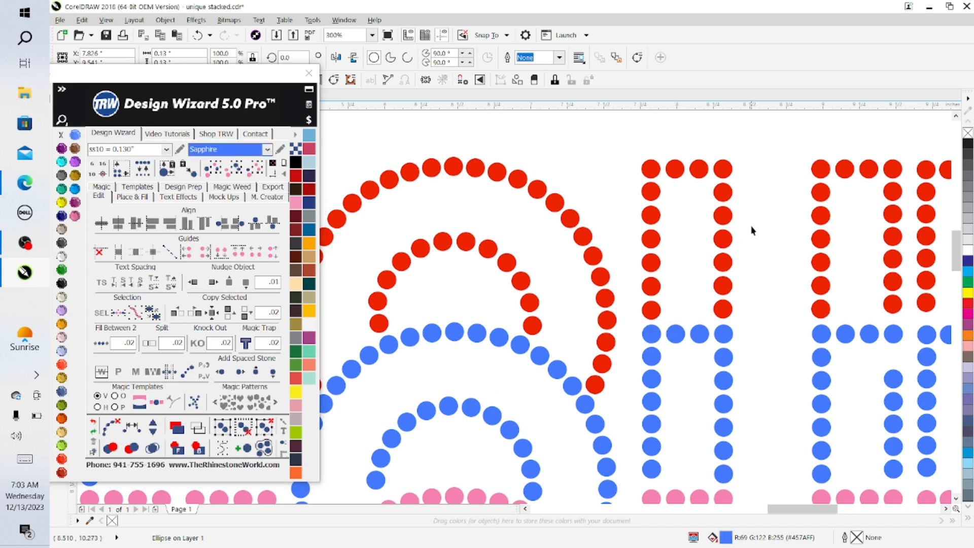
# Step: Space the stones evenly down to the blue corner stone in the inner column of the U's left arm, and clear the path
pyautogui.click(722, 194)
pyautogui.keyDown('shift'); pyautogui.click(723, 238); pyautogui.keyUp('shift')
pyautogui.keyDown('shift'); pyautogui.click(728, 273); pyautogui.keyUp('shift')
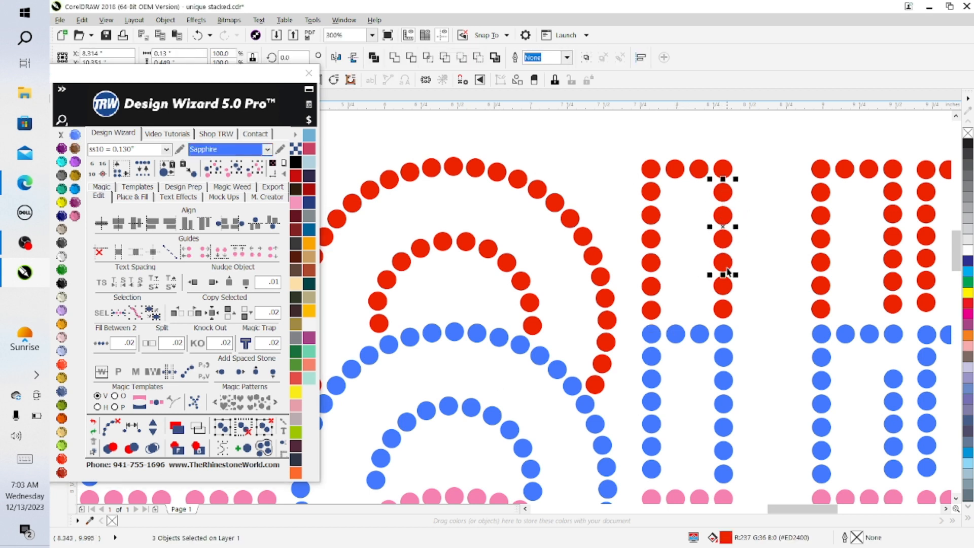
pyautogui.keyDown('shift'); pyautogui.click(723, 287); pyautogui.keyUp('shift')
pyautogui.keyDown('shift'); pyautogui.click(723, 309); pyautogui.keyUp('shift')
pyautogui.keyDown('shift'); pyautogui.click(723, 333); pyautogui.keyUp('shift')
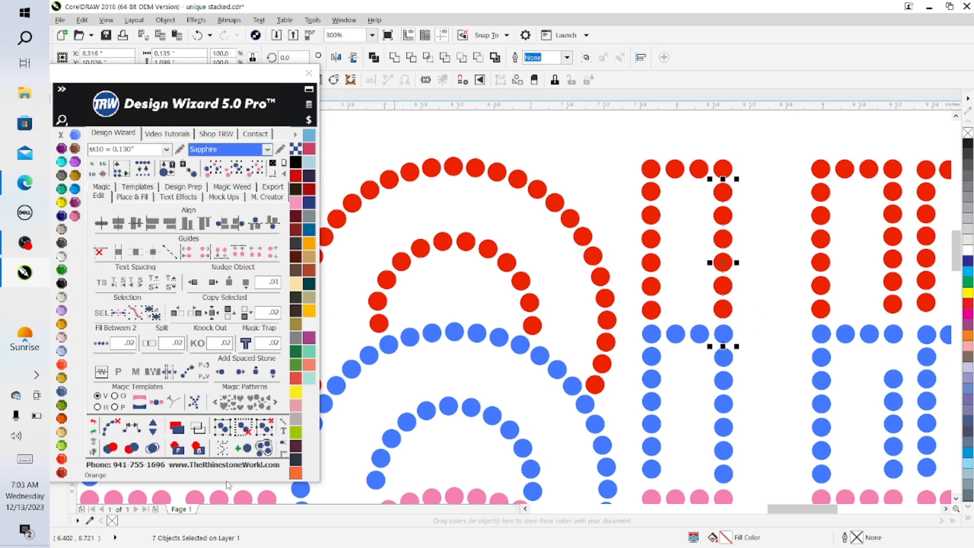
pyautogui.click(132, 429)
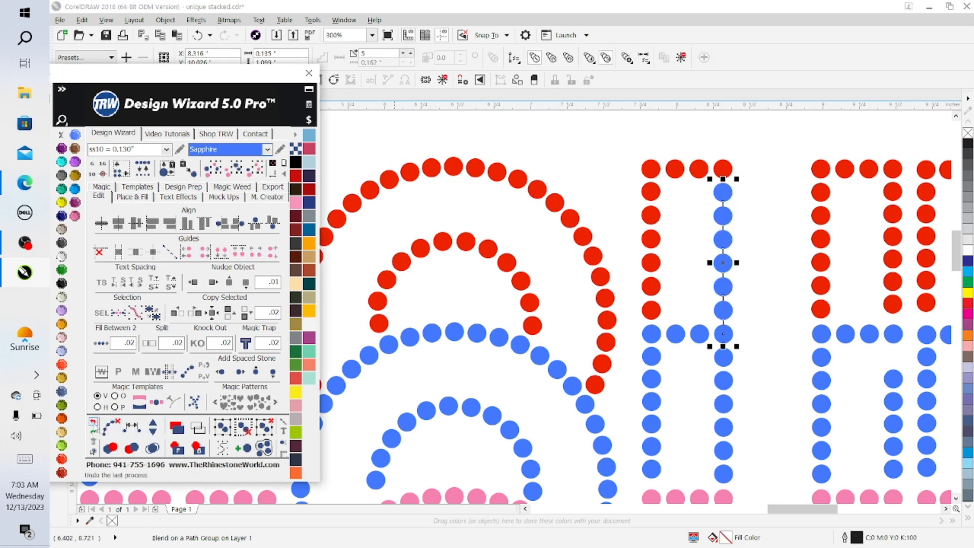
pyautogui.click(107, 431)
pyautogui.click(760, 261)
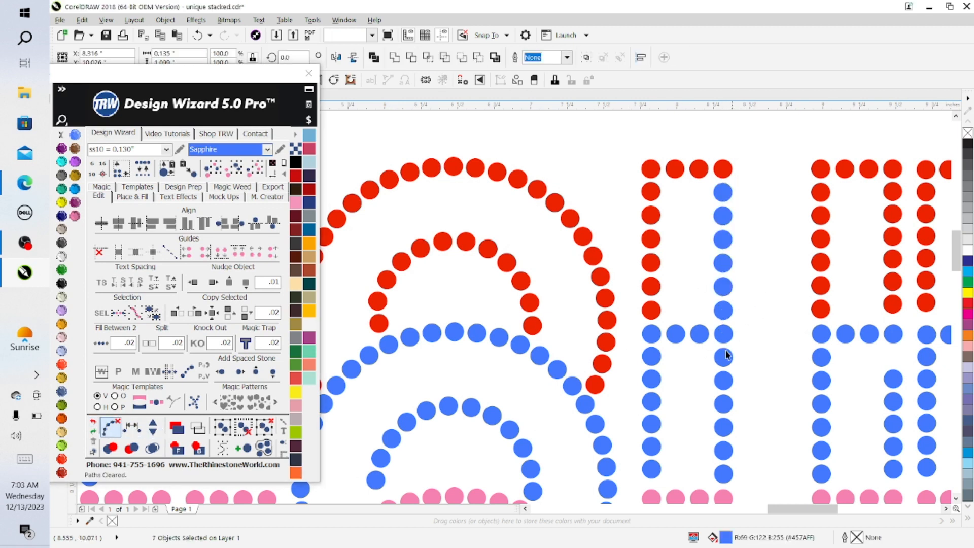
# Step: Recolor the six stones above the blue corner in the U's inner left column to Red Siam and save the document
pyautogui.click(725, 194)
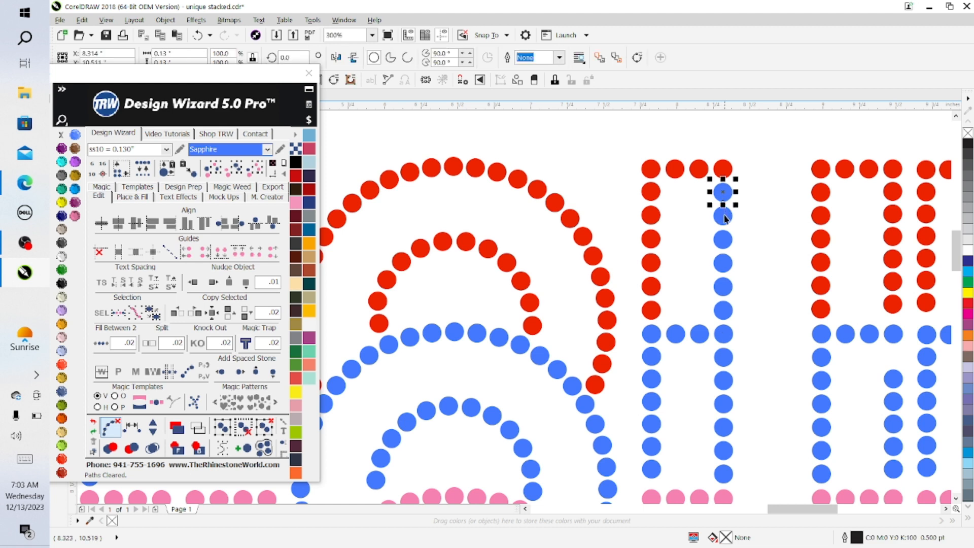
pyautogui.keyDown('shift'); pyautogui.click(724, 239); pyautogui.keyUp('shift')
pyautogui.keyDown('shift'); pyautogui.click(725, 263); pyautogui.keyUp('shift')
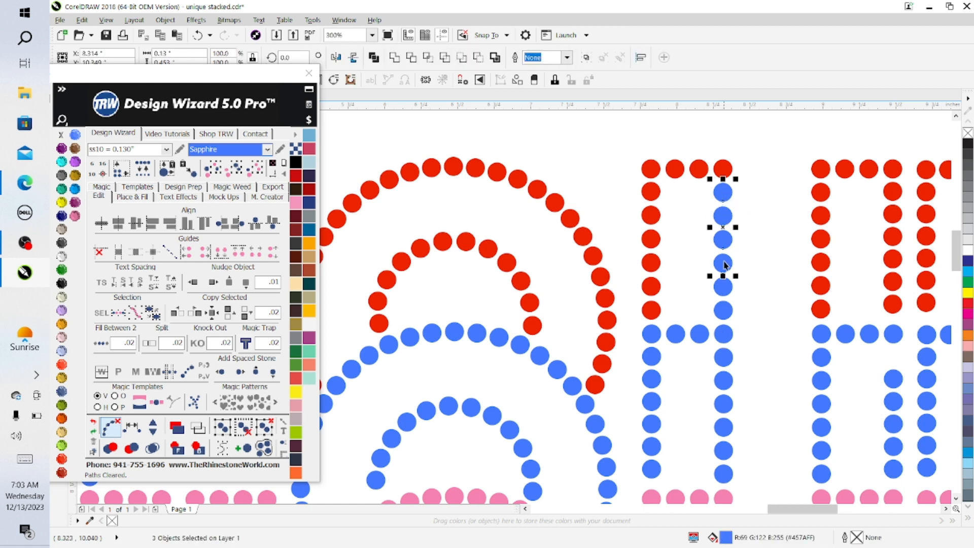
pyautogui.keyDown('shift'); pyautogui.click(724, 287); pyautogui.keyUp('shift')
pyautogui.keyDown('shift'); pyautogui.click(724, 310); pyautogui.keyUp('shift')
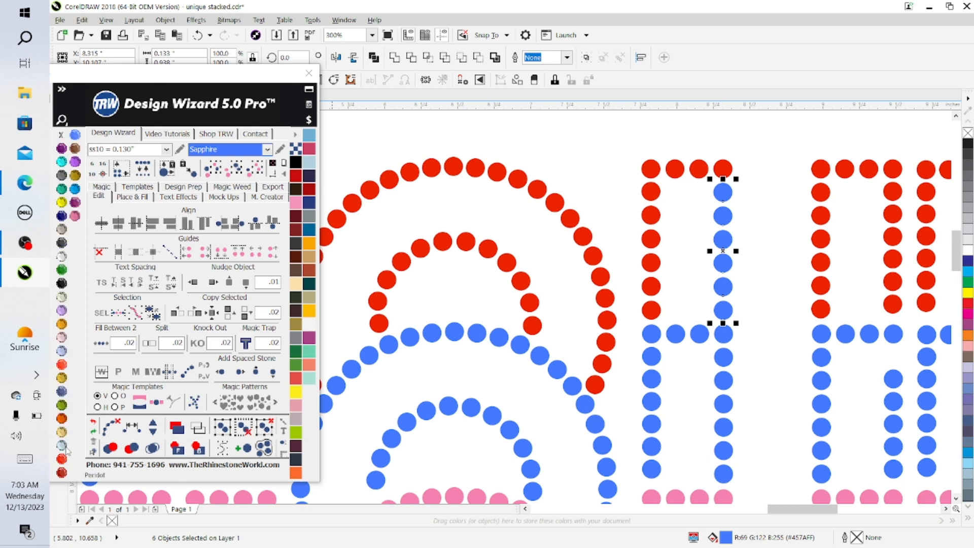
pyautogui.click(62, 461)
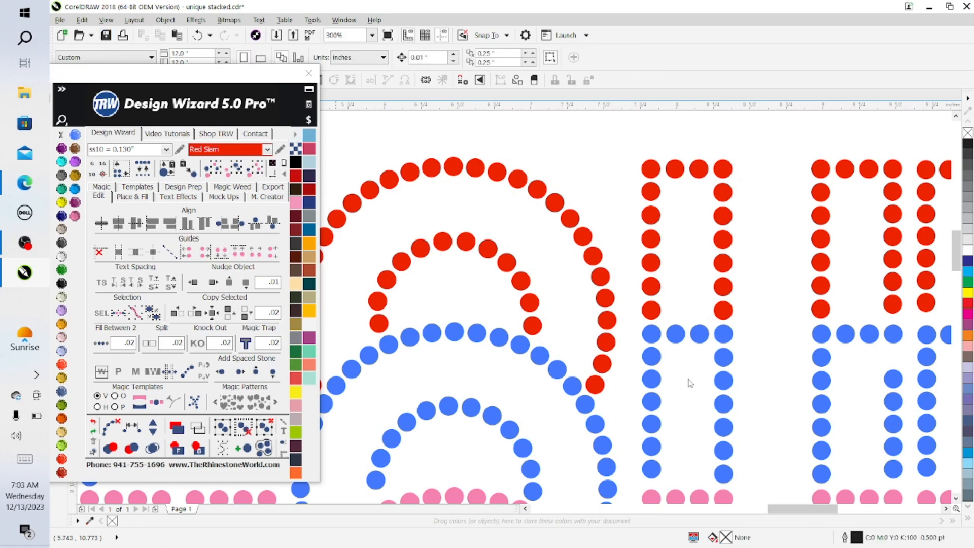
pyautogui.hotkey('ctrl', 's')
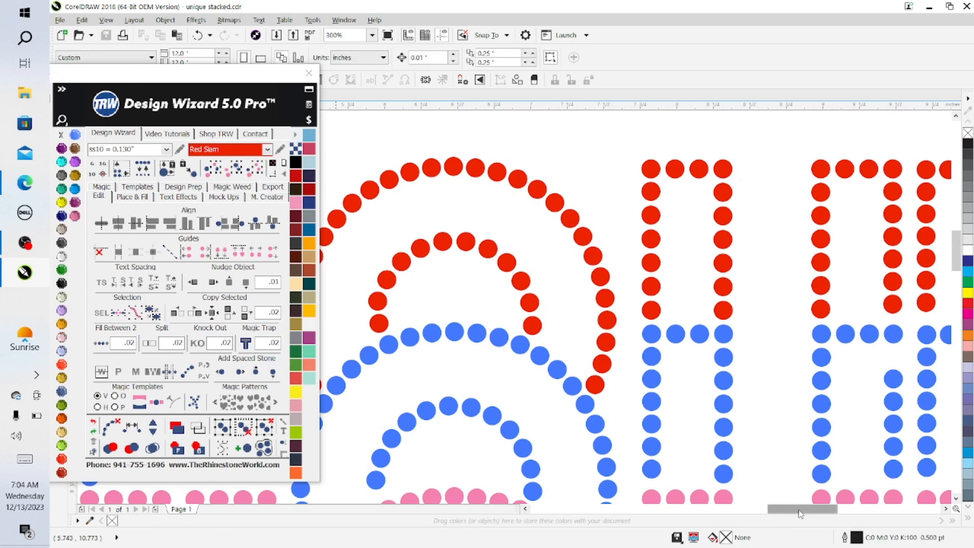
# Step: Space the red stones evenly down to the blue corner stone in the outer column of the U's right arm
pyautogui.hscroll(5, 806, 514)
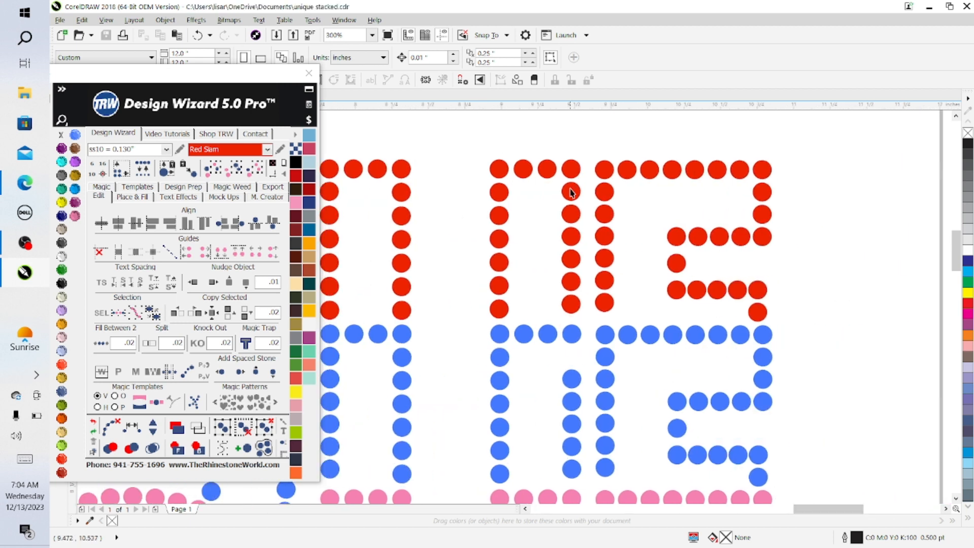
pyautogui.click(571, 192)
pyautogui.keyDown('shift'); pyautogui.click(571, 214); pyautogui.keyUp('shift')
pyautogui.keyDown('shift'); pyautogui.click(571, 237); pyautogui.keyUp('shift')
pyautogui.keyDown('shift'); pyautogui.click(570, 258); pyautogui.keyUp('shift')
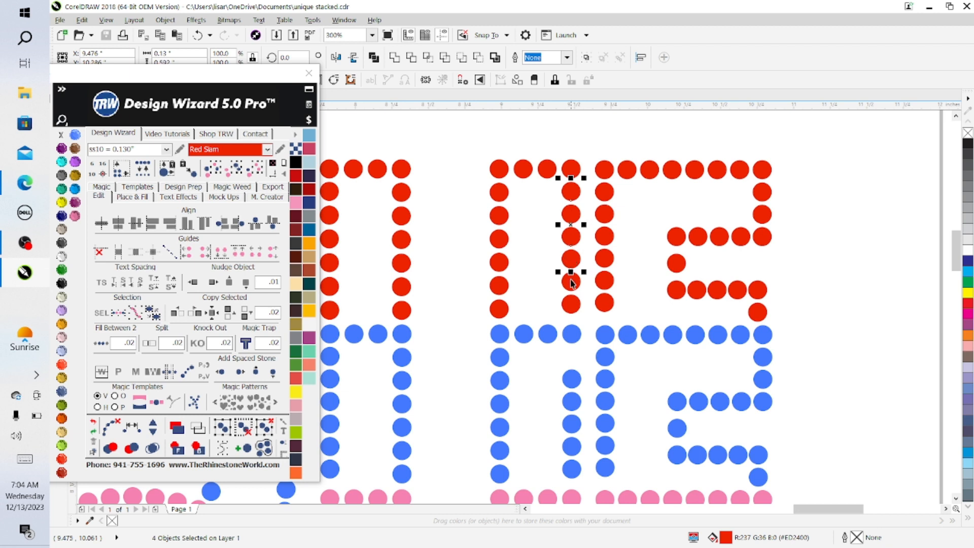
pyautogui.keyDown('shift'); pyautogui.click(570, 281); pyautogui.keyUp('shift')
pyautogui.keyDown('shift'); pyautogui.click(571, 303); pyautogui.keyUp('shift')
pyautogui.keyDown('shift'); pyautogui.click(572, 334); pyautogui.keyUp('shift')
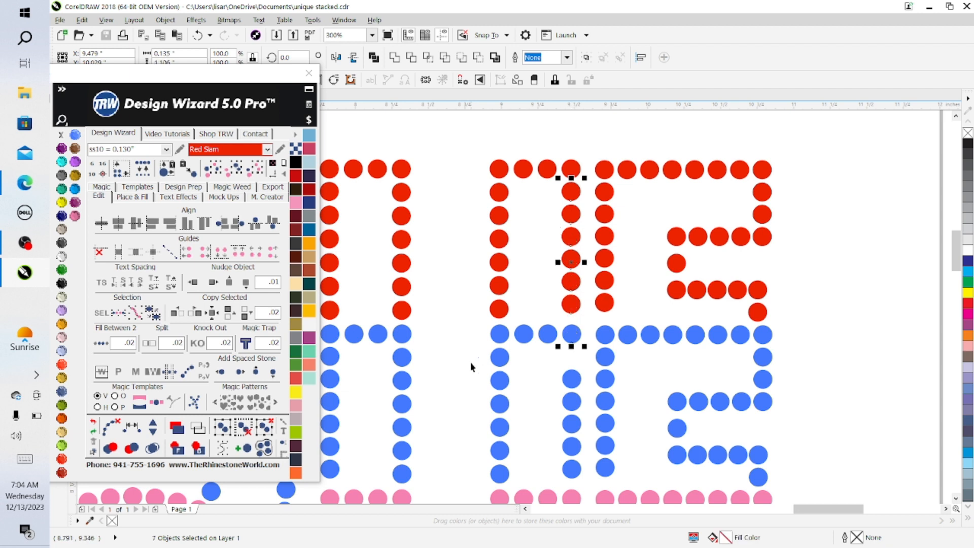
pyautogui.click(132, 429)
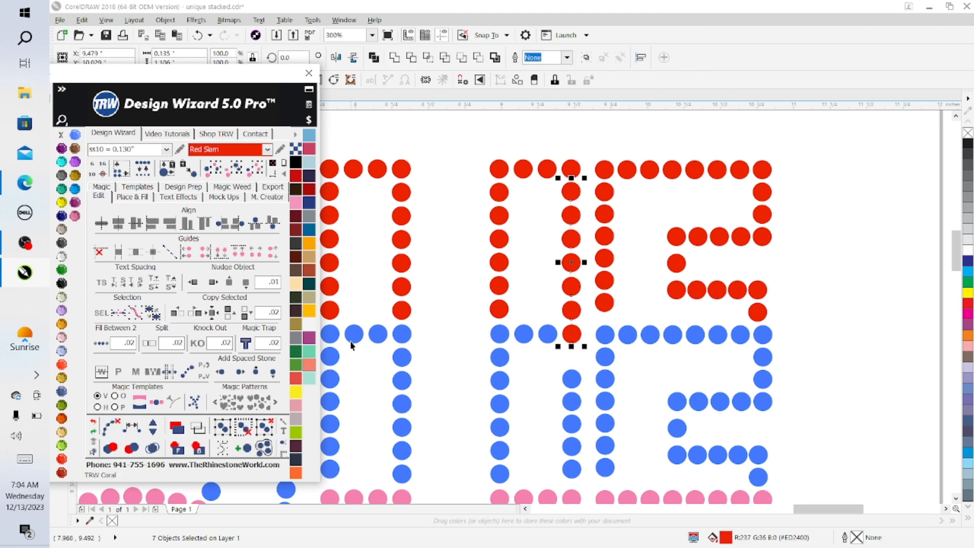
# Step: Recolor the corner stone at the base of the U's outer right column to Sapphire
pyautogui.click(471, 341)
pyautogui.click(575, 335)
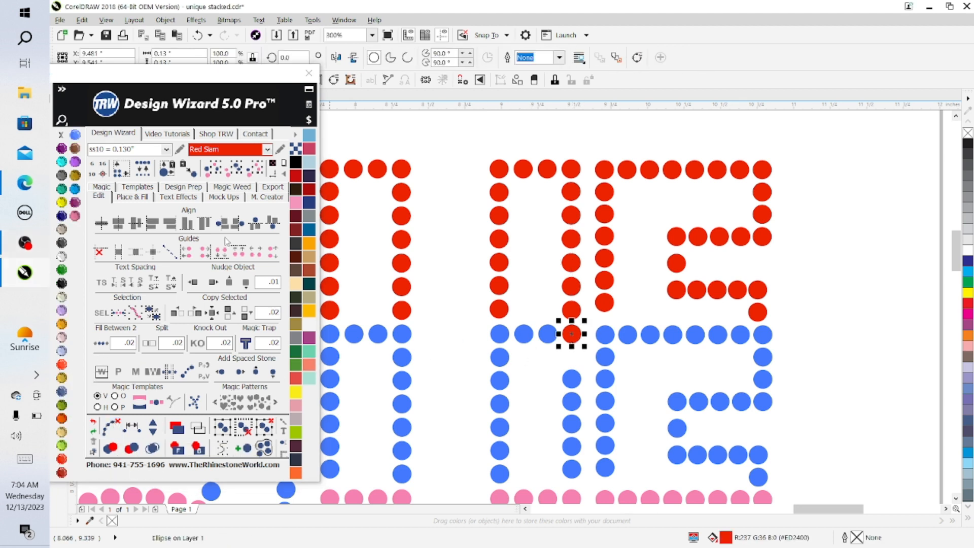
pyautogui.click(76, 135)
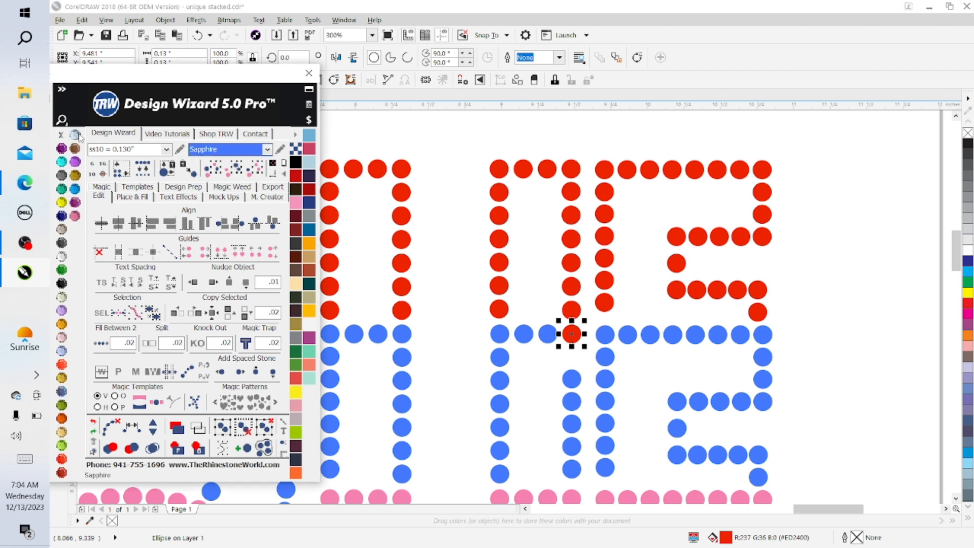
pyautogui.click(913, 354)
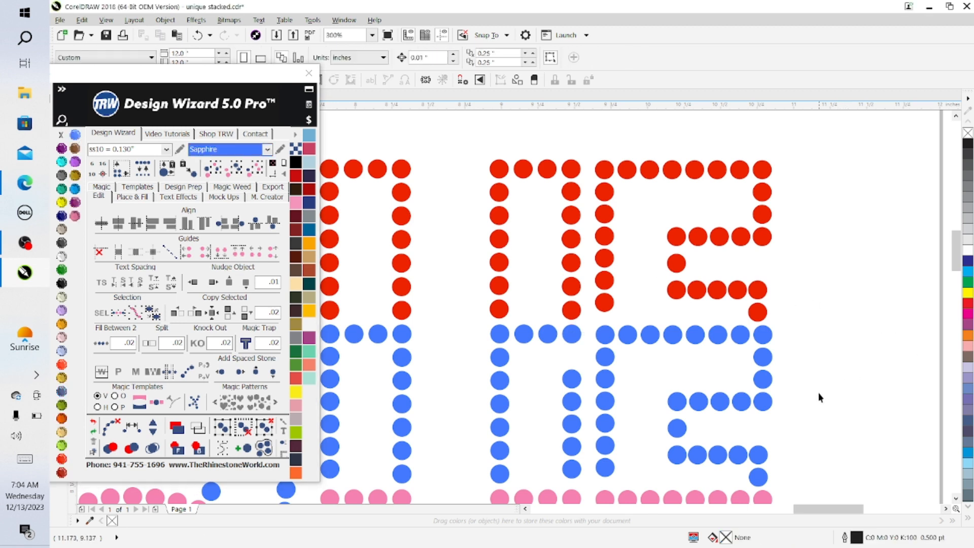
# Step: Space the stones evenly down to the blue corner stone in the left column of the top E, and clear the path
pyautogui.click(604, 194)
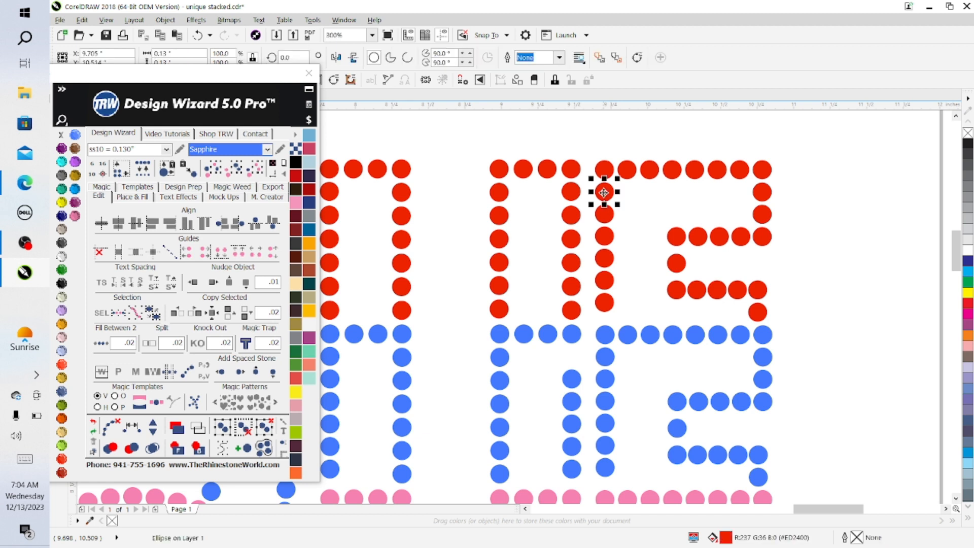
pyautogui.keyDown('shift'); pyautogui.click(610, 219); pyautogui.keyUp('shift')
pyautogui.keyDown('shift'); pyautogui.click(608, 239); pyautogui.keyUp('shift')
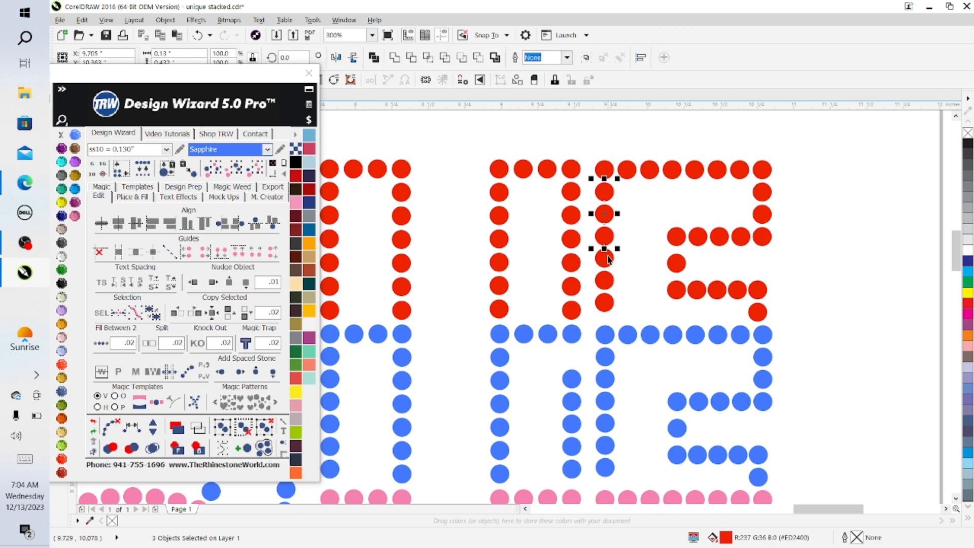
pyautogui.keyDown('shift'); pyautogui.click(609, 260); pyautogui.keyUp('shift')
pyautogui.keyDown('shift'); pyautogui.click(609, 282); pyautogui.keyUp('shift')
pyautogui.keyDown('shift'); pyautogui.click(605, 304); pyautogui.keyUp('shift')
pyautogui.keyDown('shift'); pyautogui.click(605, 334); pyautogui.keyUp('shift')
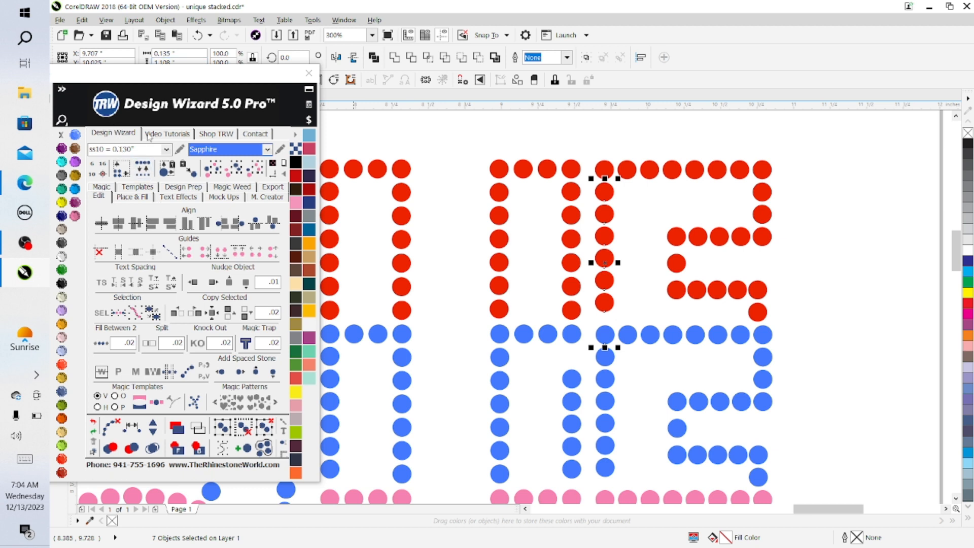
pyautogui.click(132, 428)
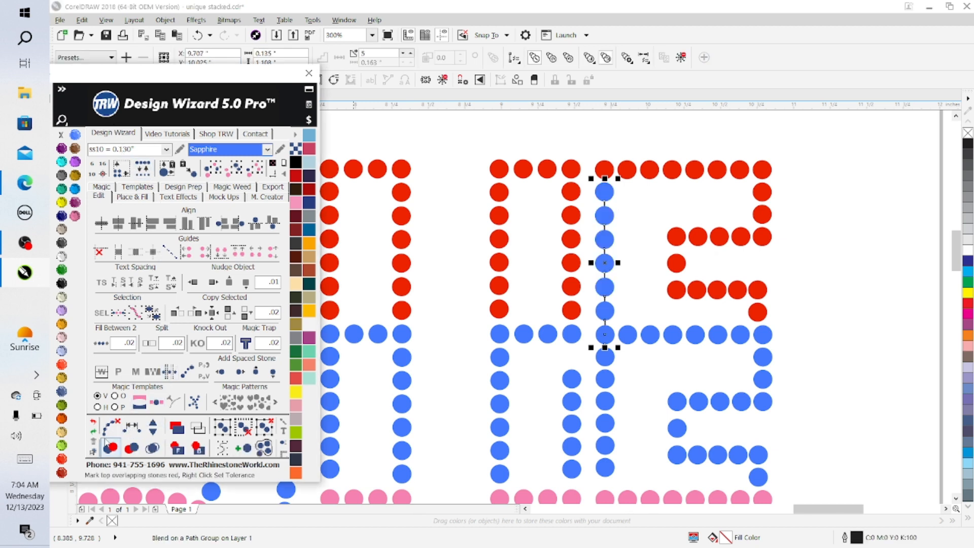
pyautogui.click(110, 429)
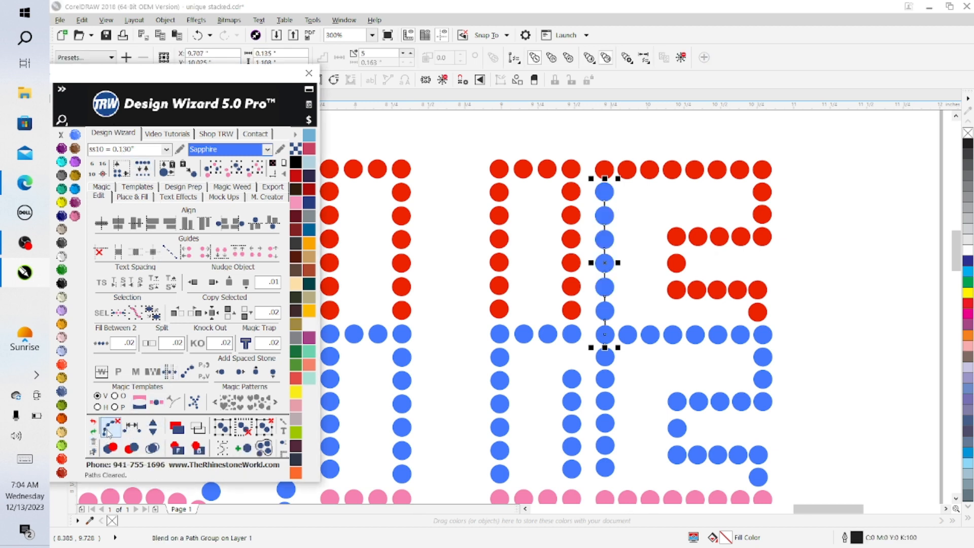
pyautogui.click(625, 302)
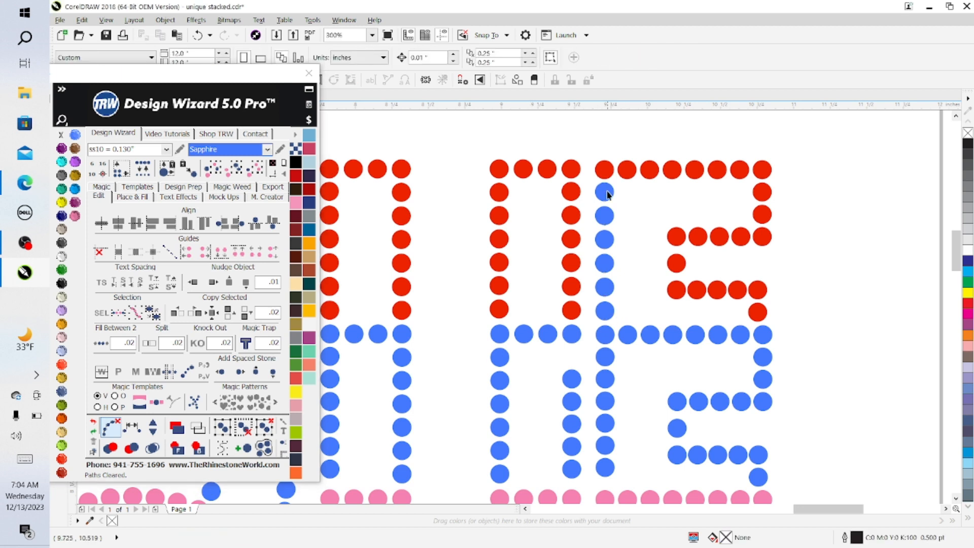
# Step: Recolor the six stones above the blue corner in the E's left column to Red Siam
pyautogui.click(604, 191)
pyautogui.keyDown('shift'); pyautogui.click(604, 215); pyautogui.keyUp('shift')
pyautogui.keyDown('shift'); pyautogui.click(603, 239); pyautogui.keyUp('shift')
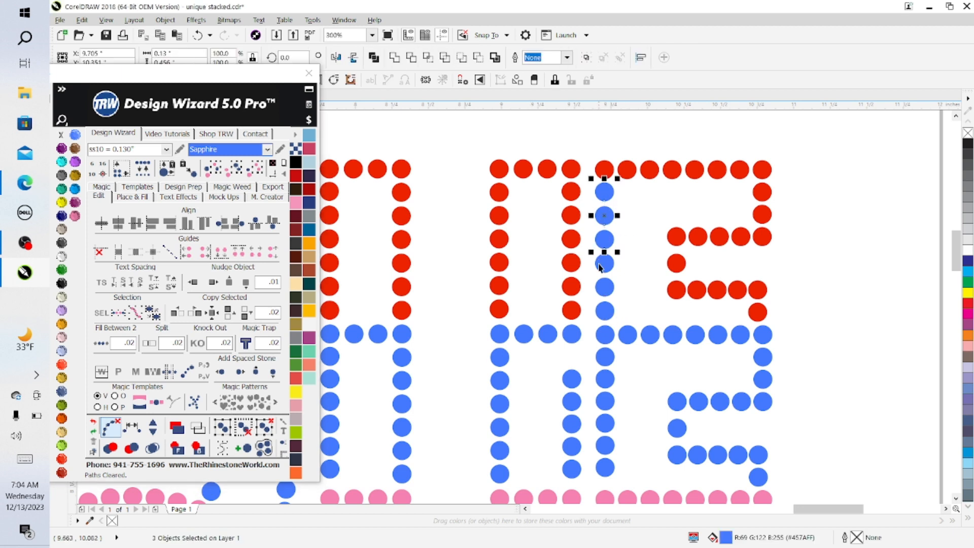
pyautogui.keyDown('shift'); pyautogui.click(601, 264); pyautogui.keyUp('shift')
pyautogui.keyDown('shift'); pyautogui.click(604, 287); pyautogui.keyUp('shift')
pyautogui.keyDown('shift'); pyautogui.click(604, 310); pyautogui.keyUp('shift')
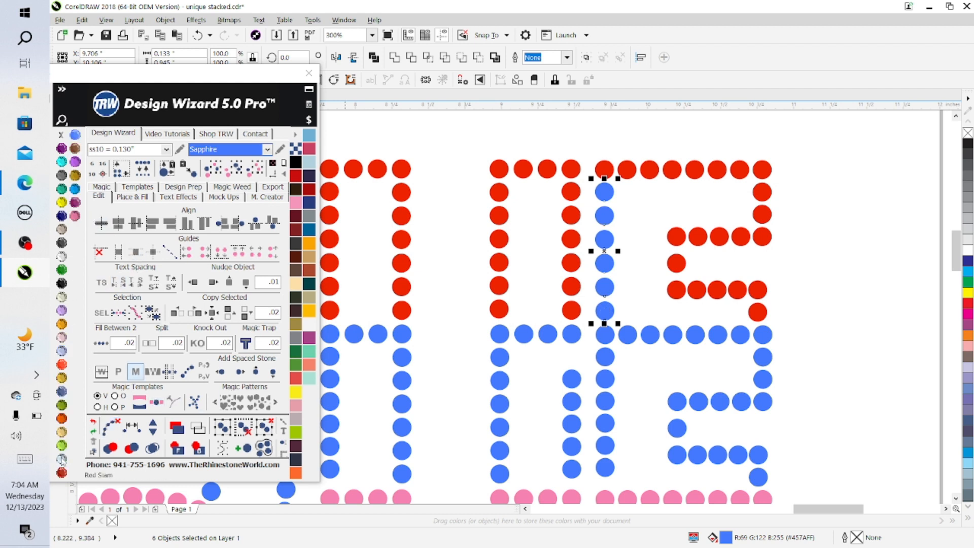
pyautogui.click(61, 459)
pyautogui.click(802, 311)
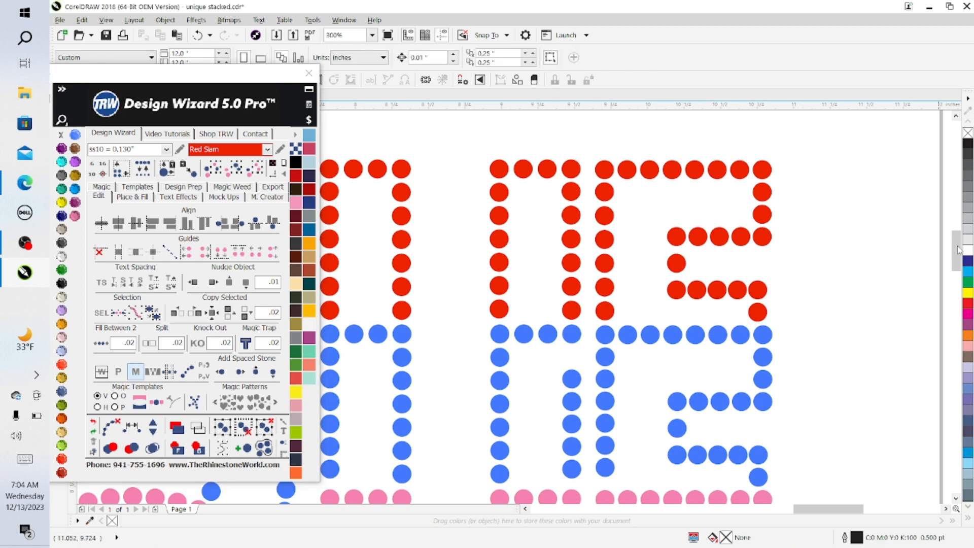
# Step: Save the document and bring the start of the stacked word into view
pyautogui.scroll(-3, 960, 250)
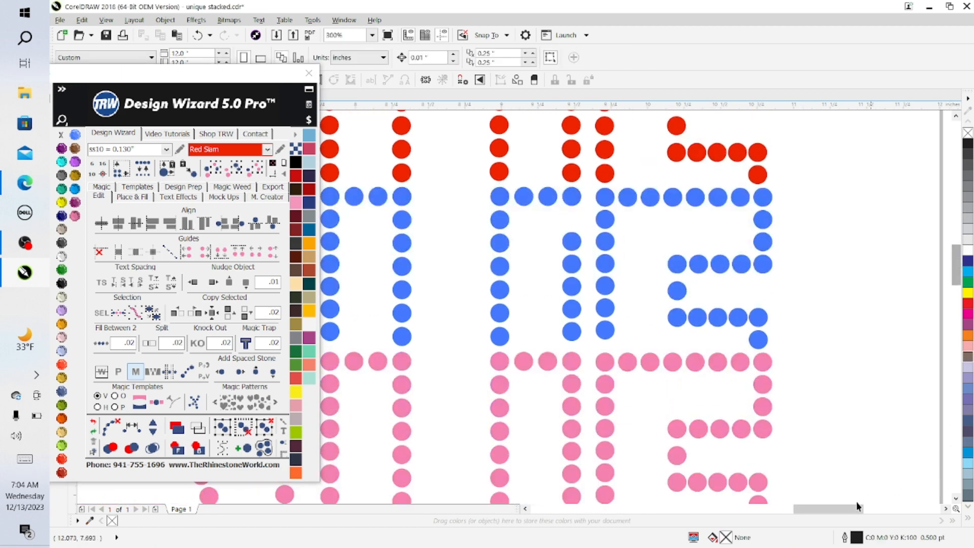
pyautogui.moveTo(857, 509); pyautogui.dragTo(772, 519)
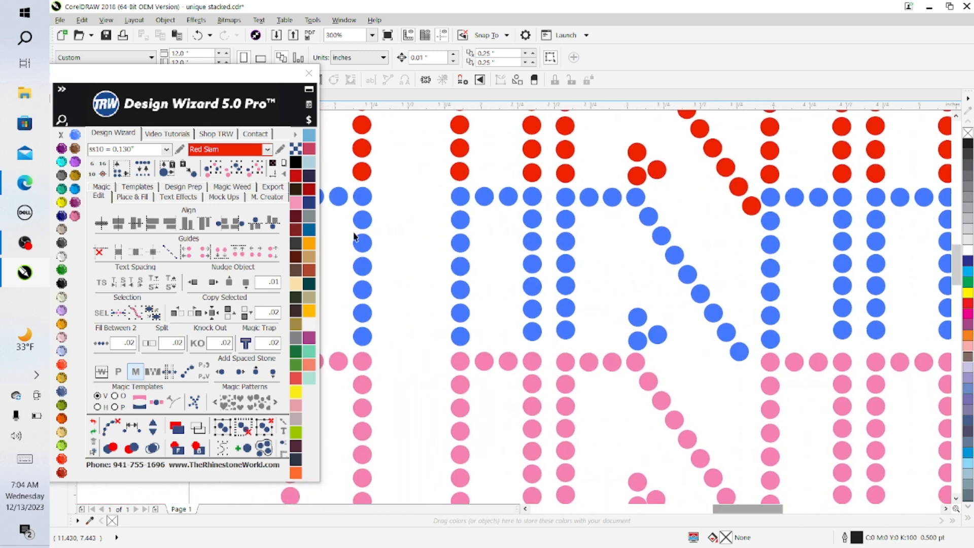
pyautogui.click(108, 32)
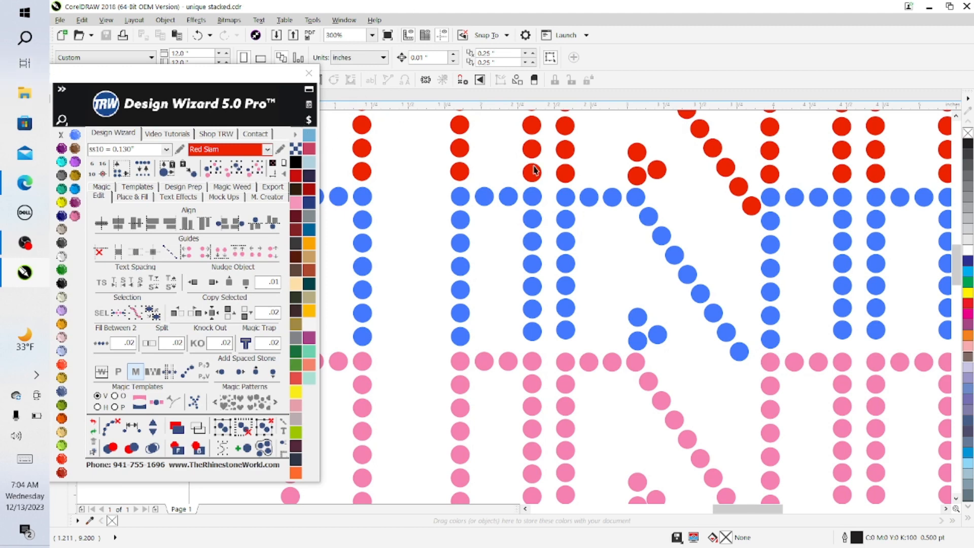
pyautogui.scroll(-2, 547, 196)
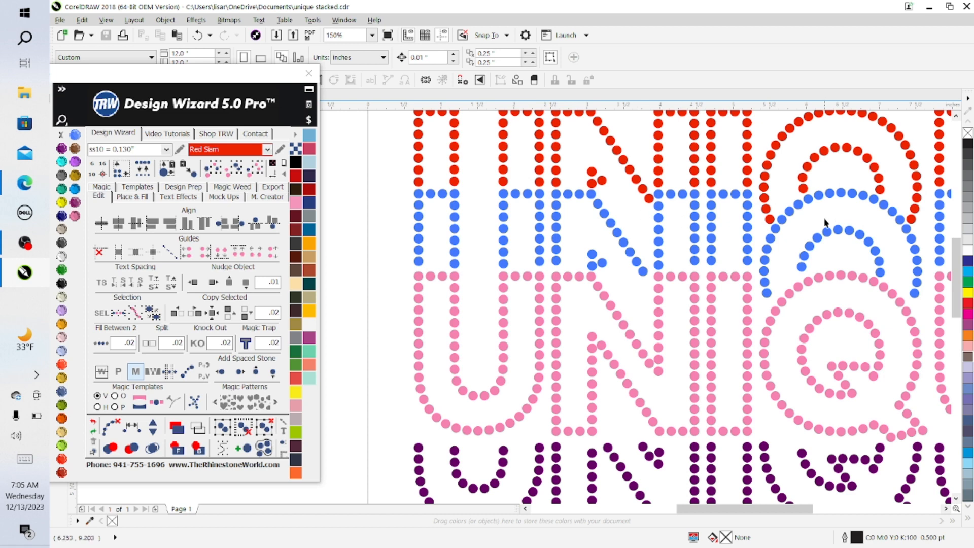
# Step: Space the stones evenly down to the pink corner stone in the outer left column of the blue U, and clear the path
pyautogui.moveTo(957, 261); pyautogui.dragTo(957, 254)
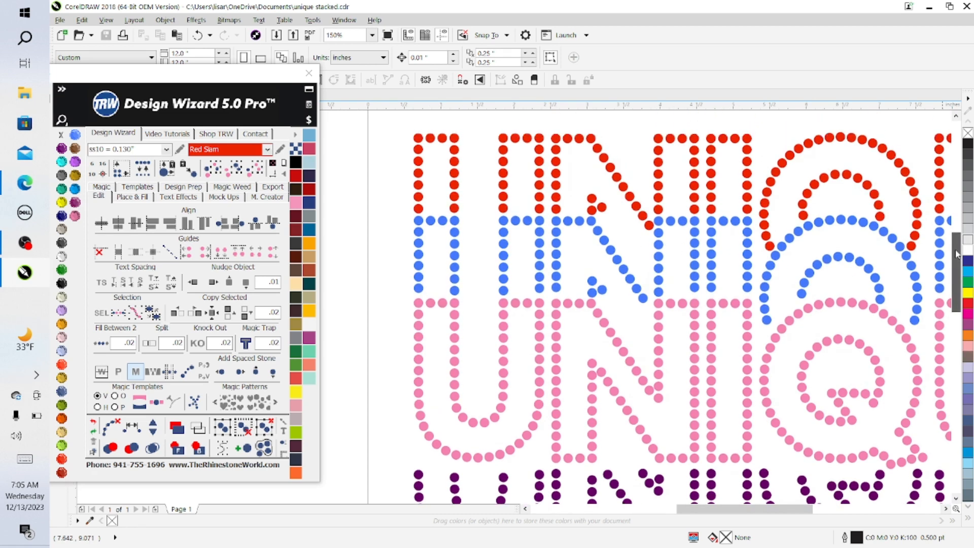
pyautogui.scroll(2, 489, 238)
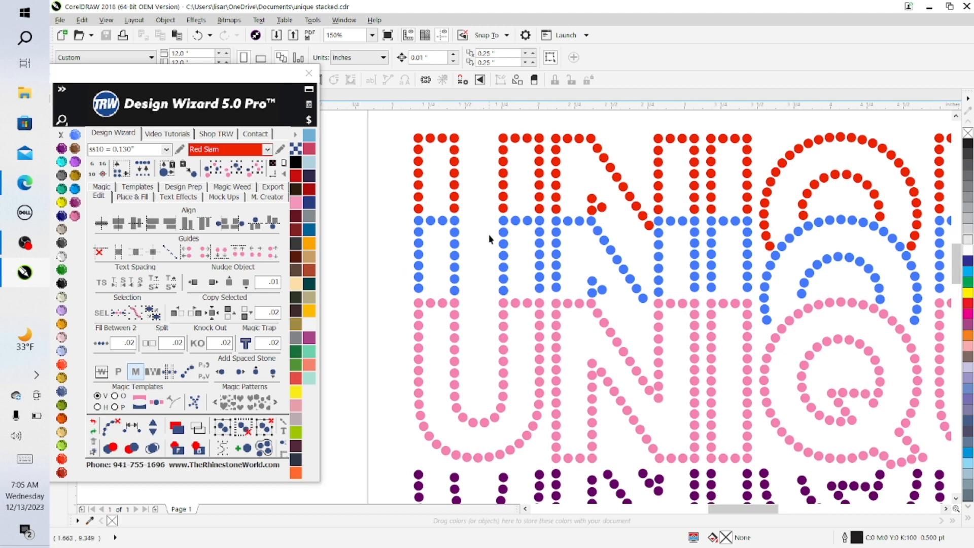
pyautogui.click(350, 232)
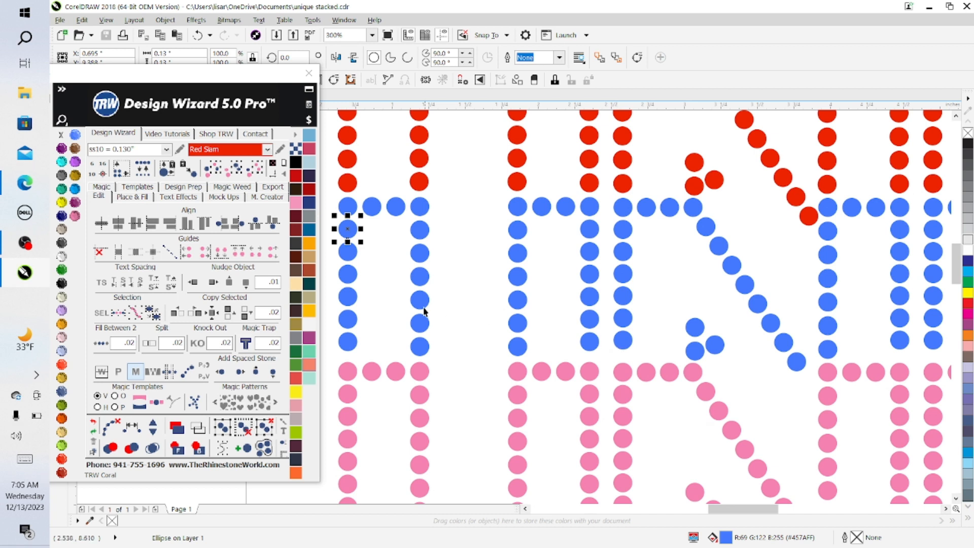
pyautogui.keyDown('shift'); pyautogui.click(348, 252); pyautogui.keyUp('shift')
pyautogui.keyDown('shift'); pyautogui.click(347, 274); pyautogui.keyUp('shift')
pyautogui.keyDown('shift'); pyautogui.click(347, 296); pyautogui.keyUp('shift')
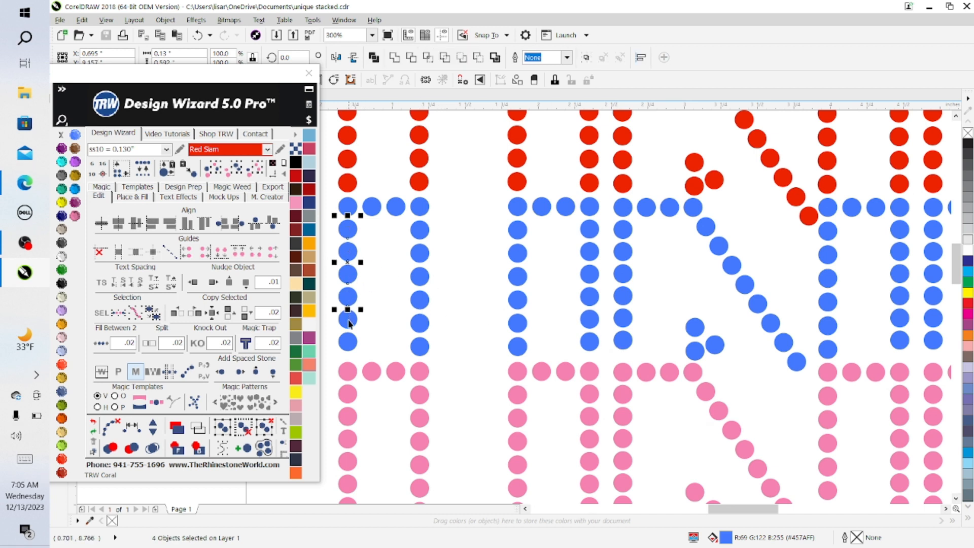
pyautogui.keyDown('shift'); pyautogui.click(348, 341); pyautogui.keyUp('shift')
pyautogui.keyDown('shift'); pyautogui.click(347, 371); pyautogui.keyUp('shift')
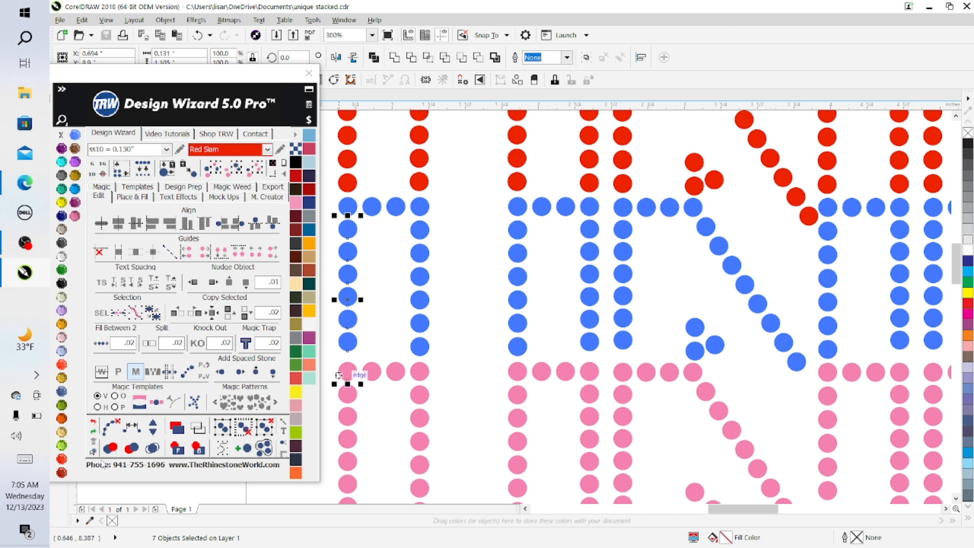
pyautogui.click(131, 428)
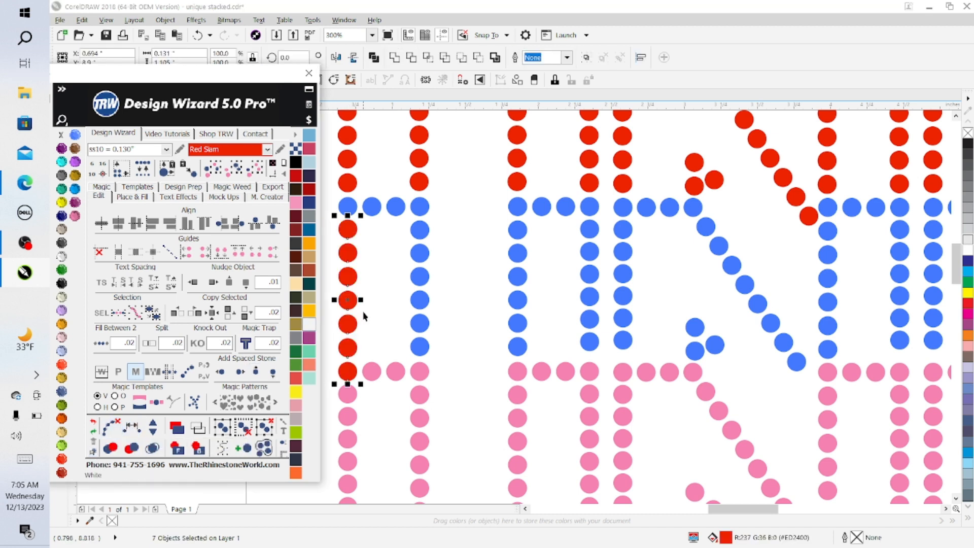
pyautogui.click(378, 291)
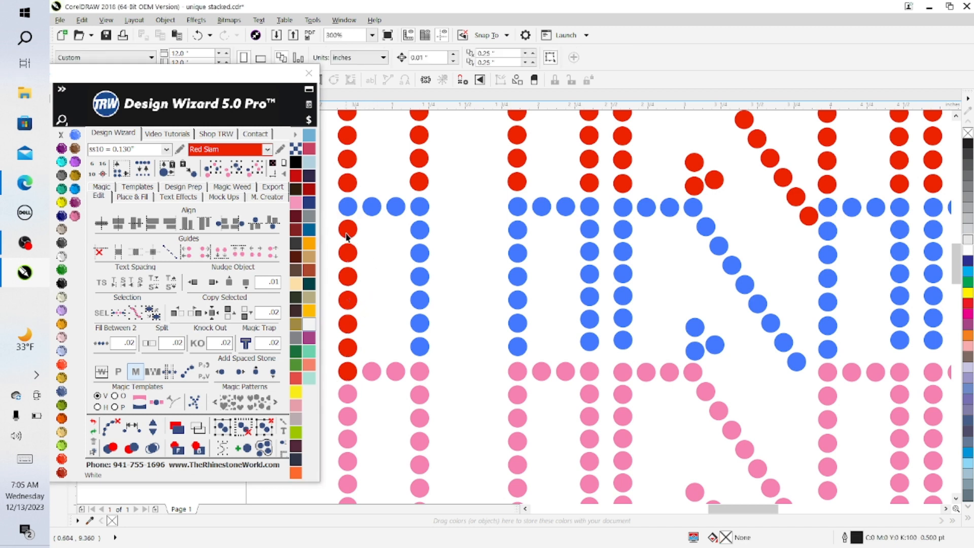
# Step: Recolor the six stones above the bottom corner stone in the second-row U's outer left column to Sapphire
pyautogui.click(347, 231)
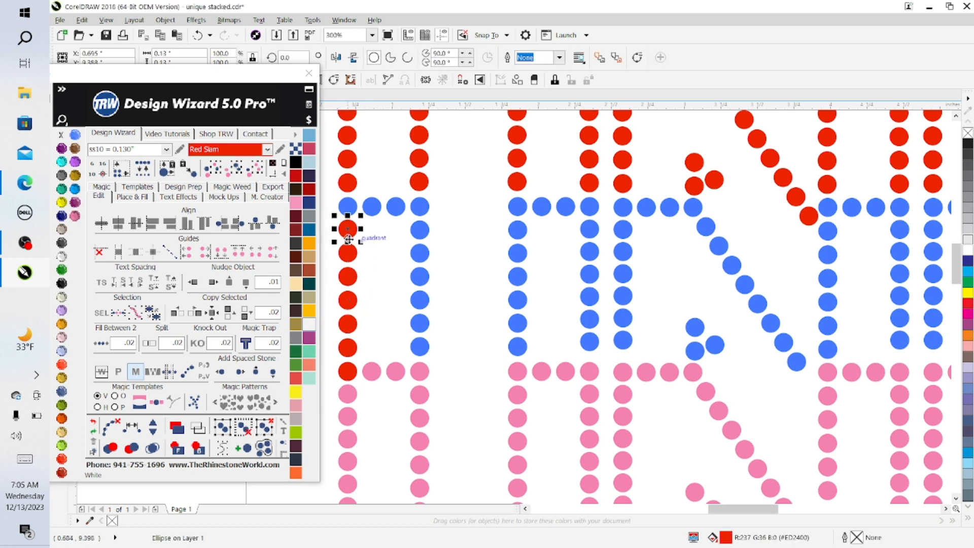
pyautogui.keyDown('shift'); pyautogui.click(347, 276); pyautogui.keyUp('shift')
pyautogui.keyDown('shift'); pyautogui.click(354, 303); pyautogui.keyUp('shift')
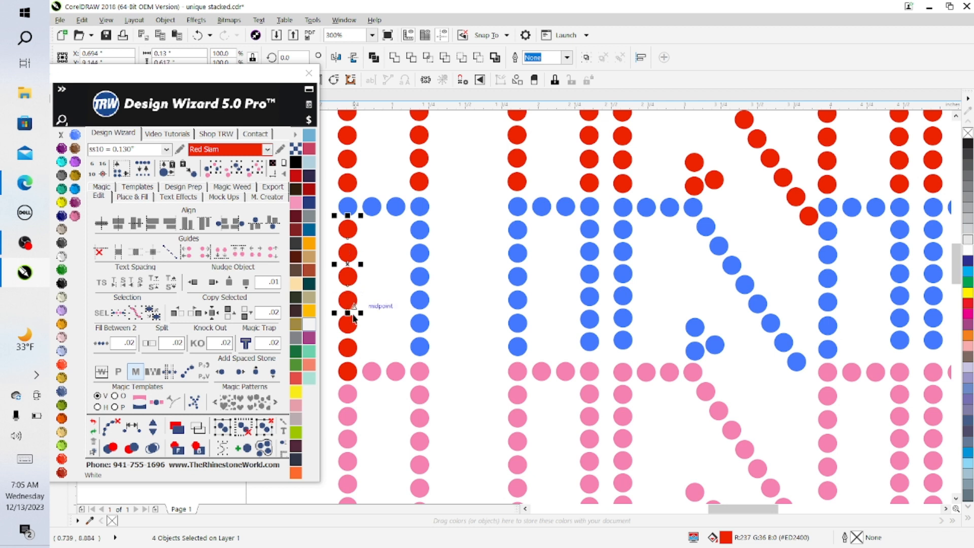
pyautogui.keyDown('shift'); pyautogui.click(350, 329); pyautogui.keyUp('shift')
pyautogui.keyDown('shift'); pyautogui.click(349, 351); pyautogui.keyUp('shift')
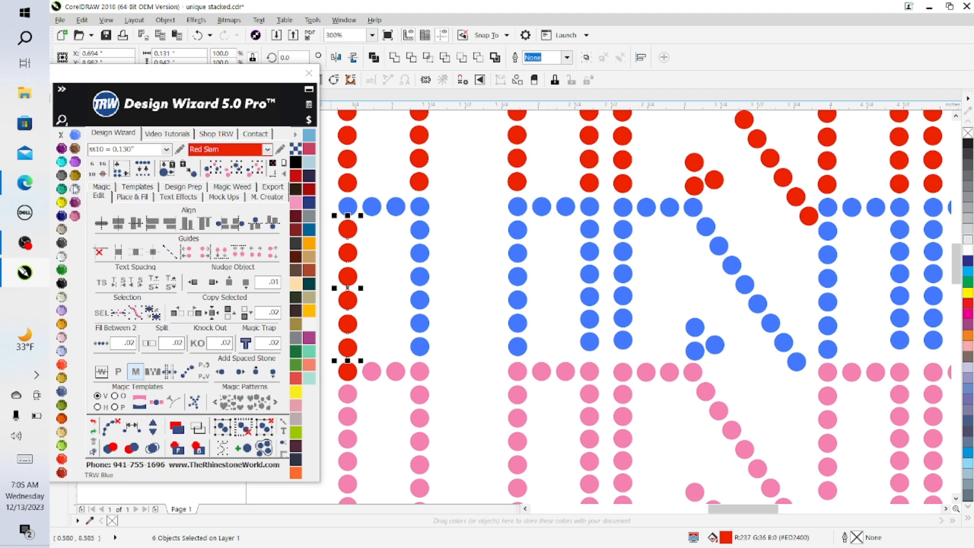
pyautogui.click(75, 134)
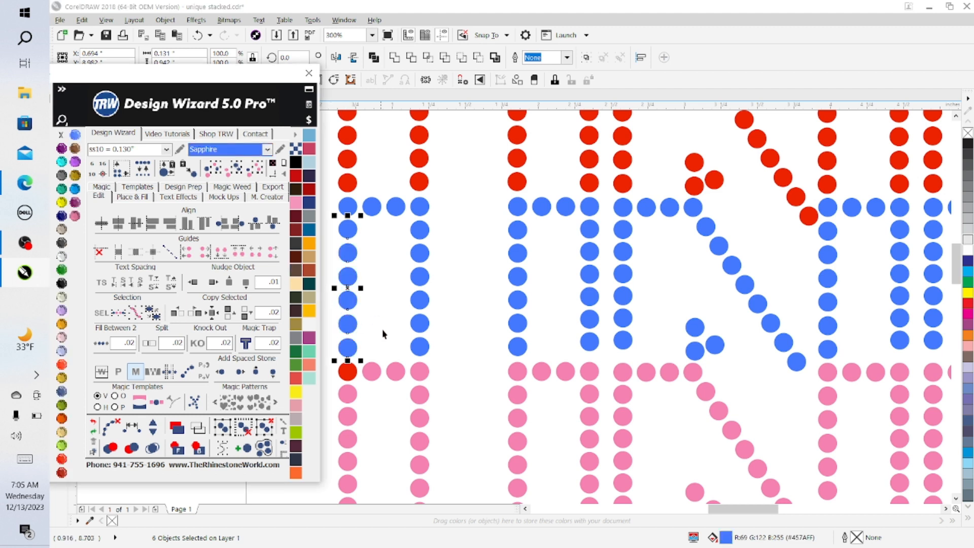
# Step: Recolor the corner stone at the base of the second-row U's outer left column to TRW Pink
pyautogui.click(359, 376)
pyautogui.click(347, 375)
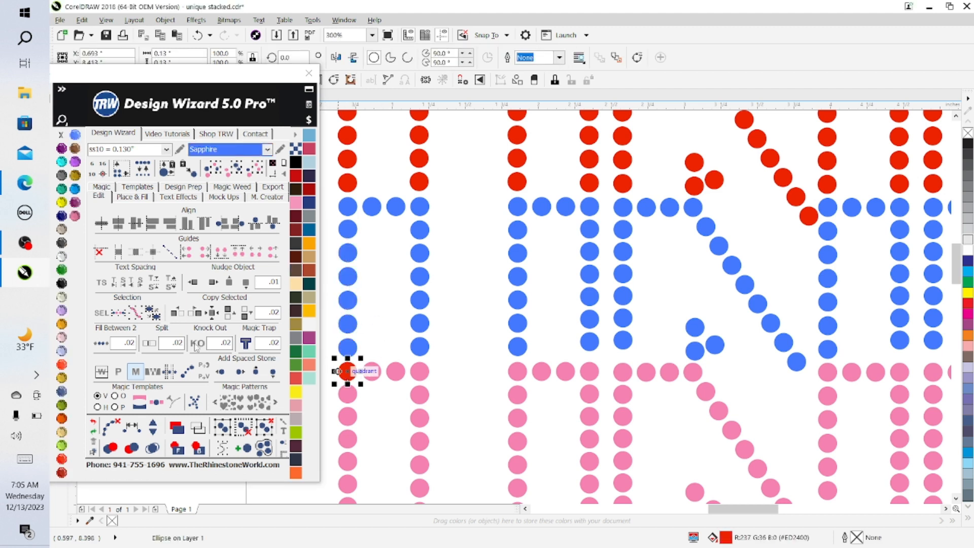
pyautogui.click(75, 216)
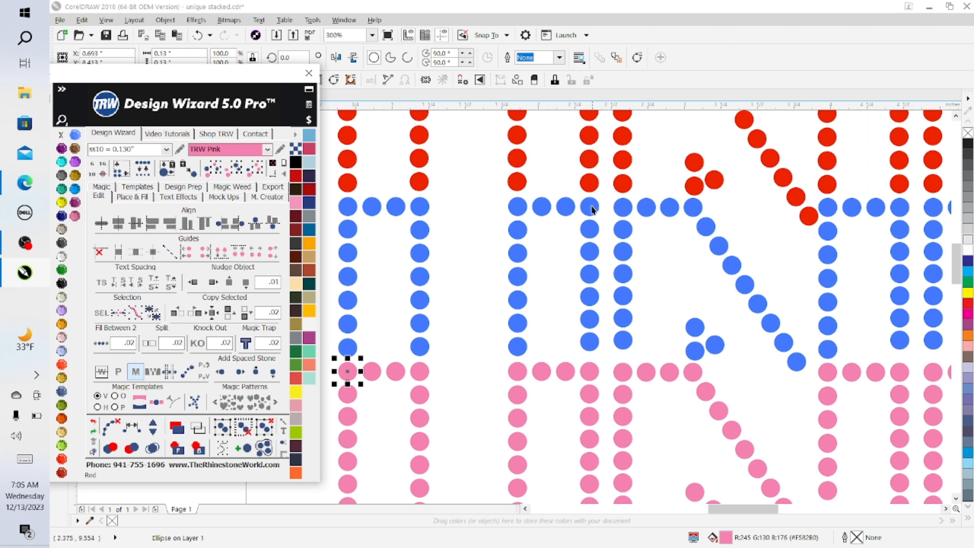
# Step: Space the stones evenly down to the pink corner stone in the second-row U's outer right column
pyautogui.click(589, 229)
pyautogui.keyDown('shift'); pyautogui.click(590, 251); pyautogui.keyUp('shift')
pyautogui.keyDown('shift'); pyautogui.click(590, 274); pyautogui.keyUp('shift')
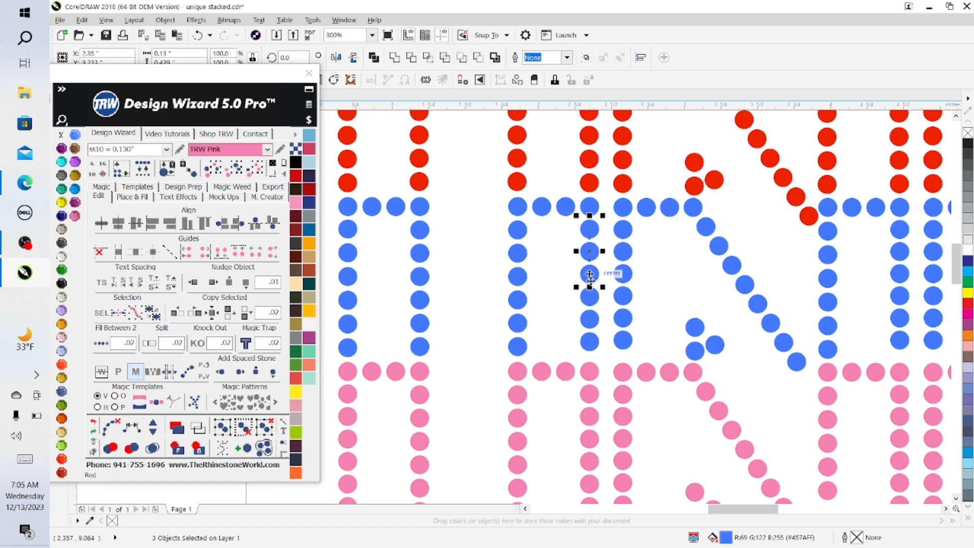
pyautogui.keyDown('shift'); pyautogui.click(590, 295); pyautogui.keyUp('shift')
pyautogui.keyDown('shift'); pyautogui.click(589, 318); pyautogui.keyUp('shift')
pyautogui.keyDown('shift'); pyautogui.click(590, 341); pyautogui.keyUp('shift')
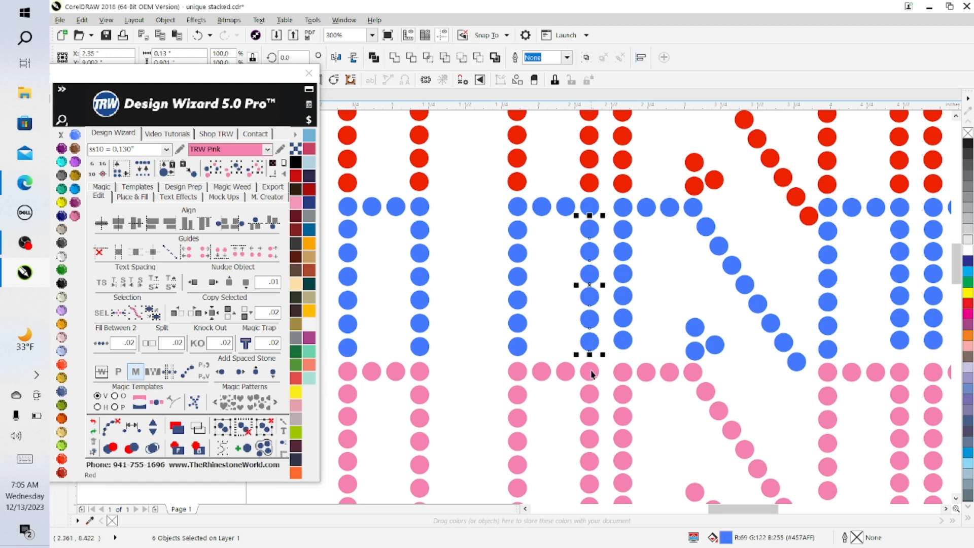
pyautogui.keyDown('shift'); pyautogui.click(590, 373); pyautogui.keyUp('shift')
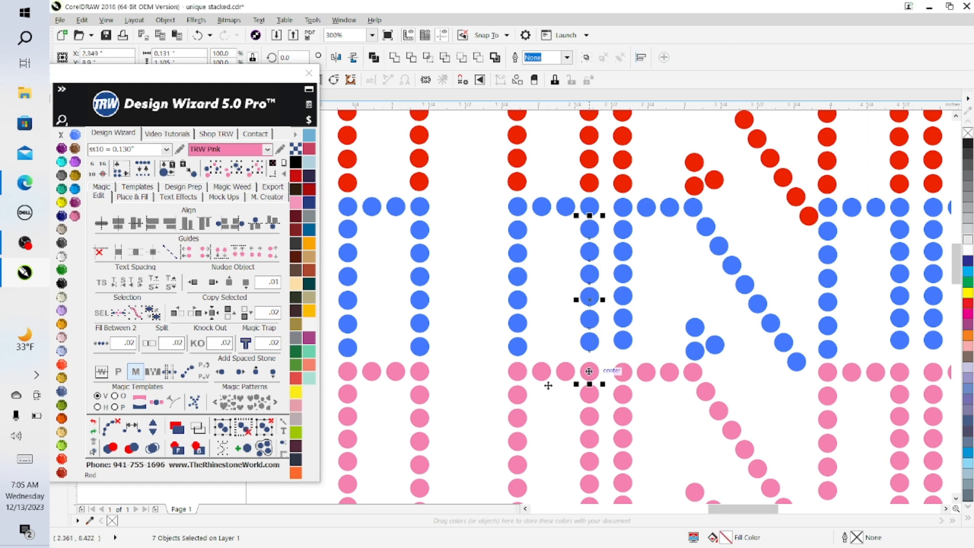
pyautogui.click(133, 428)
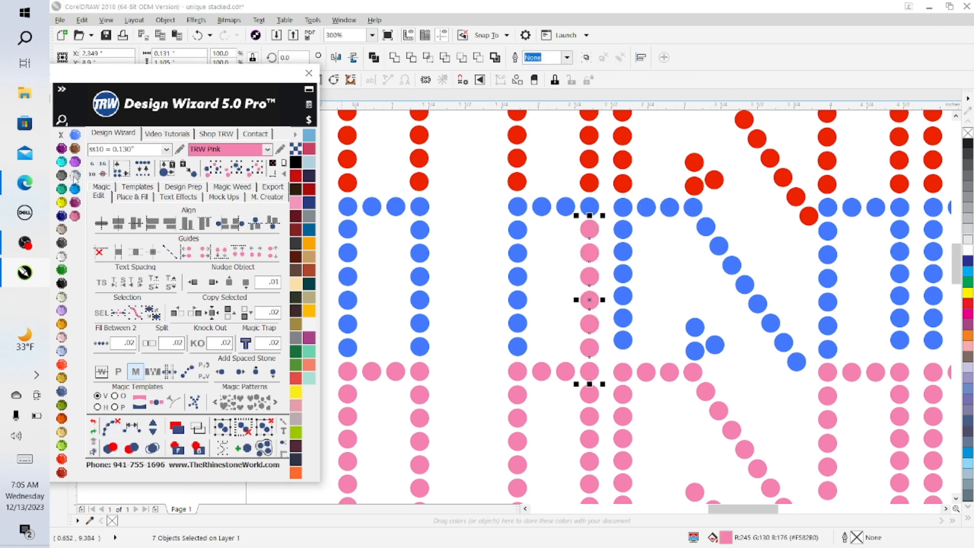
# Step: Recolor the respaced U column to Sapphire with its bottom corner stone in TRW Pink, and save the document
pyautogui.click(75, 134)
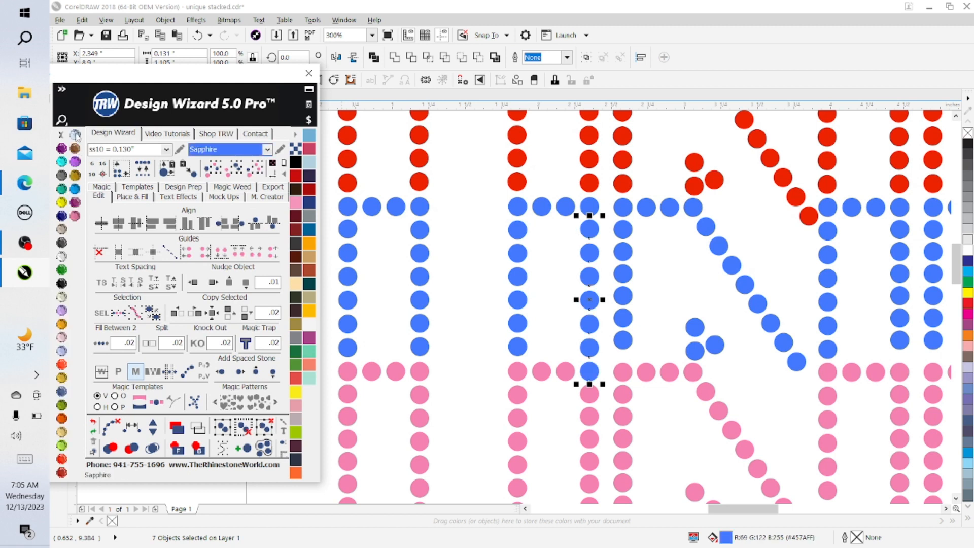
pyautogui.click(589, 371)
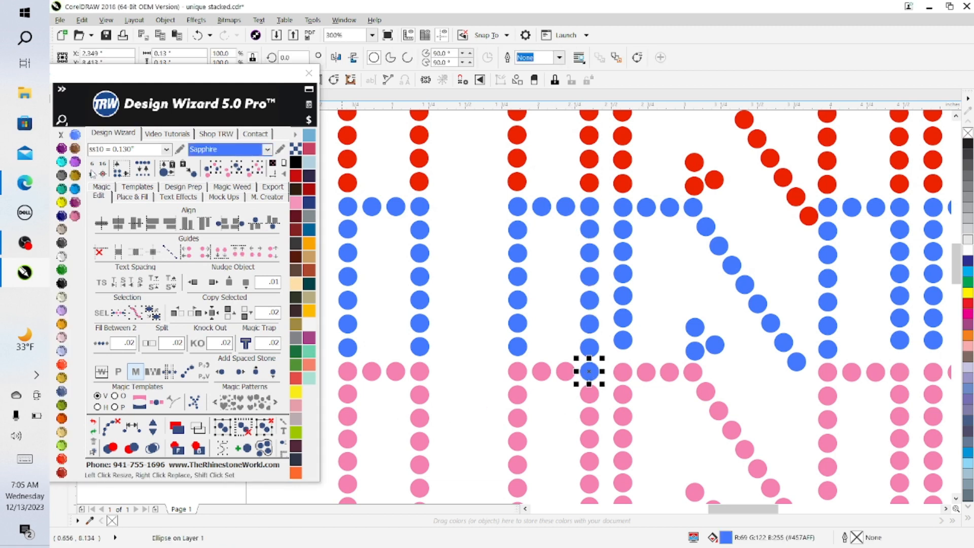
pyautogui.click(75, 215)
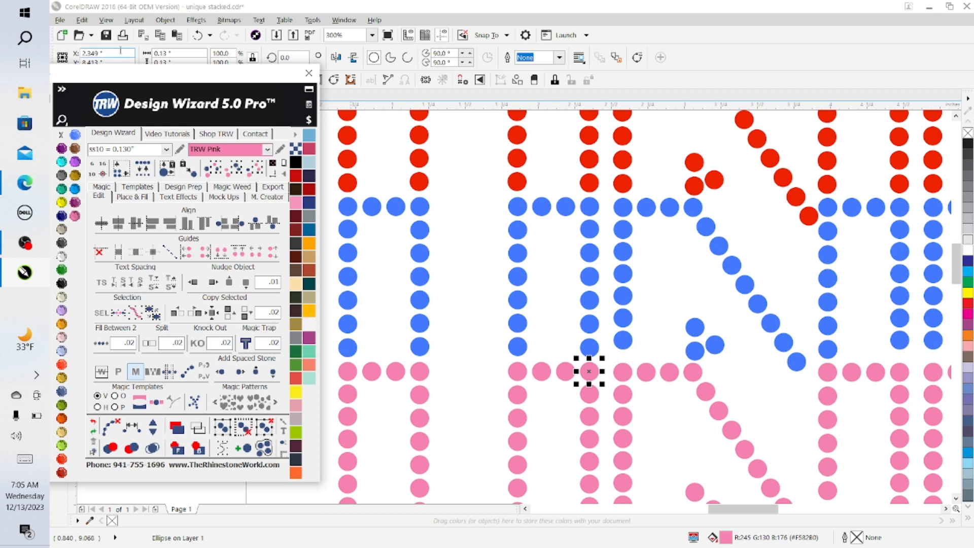
pyautogui.click(105, 39)
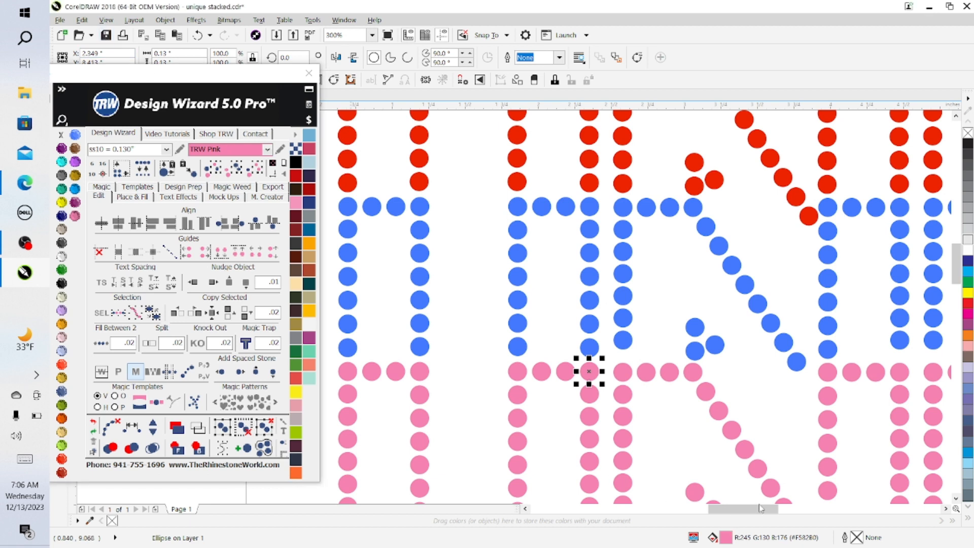
# Step: Space the stones evenly down to the pink corner stone in the second-row N's outer left column, and clear the path
pyautogui.moveTo(761, 509); pyautogui.dragTo(776, 509)
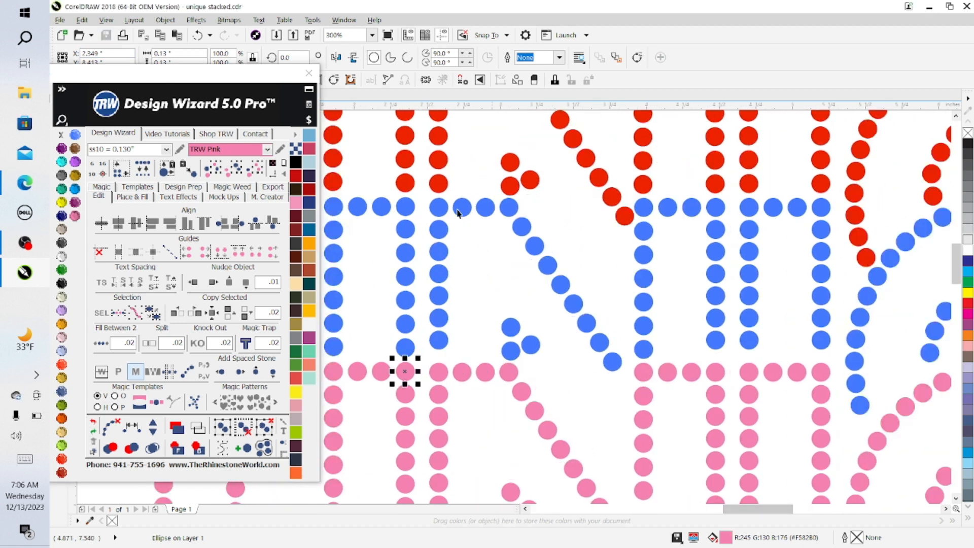
pyautogui.click(437, 231)
pyautogui.keyDown('shift'); pyautogui.click(440, 251); pyautogui.keyUp('shift')
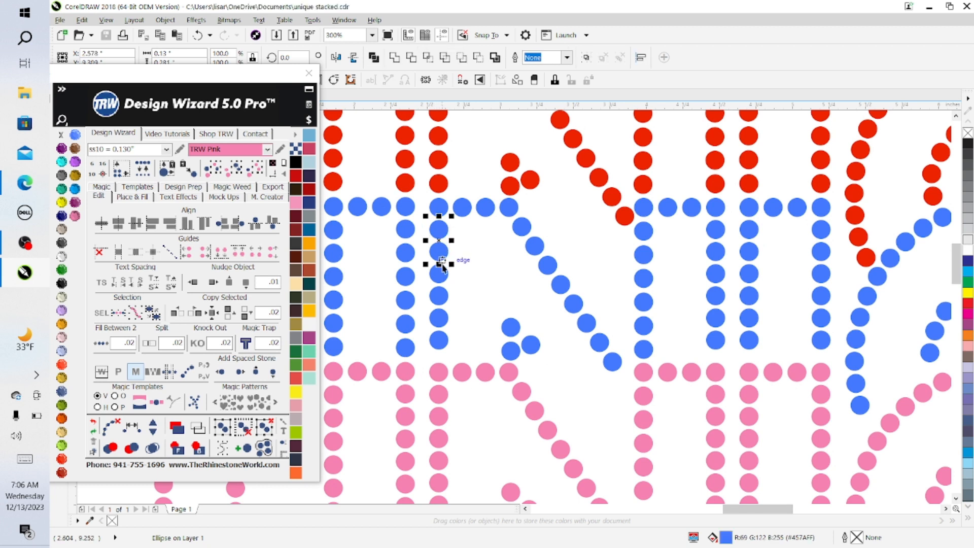
pyautogui.keyDown('shift'); pyautogui.click(443, 275); pyautogui.keyUp('shift')
pyautogui.keyDown('shift'); pyautogui.click(441, 297); pyautogui.keyUp('shift')
pyautogui.keyDown('shift'); pyautogui.click(442, 319); pyautogui.keyUp('shift')
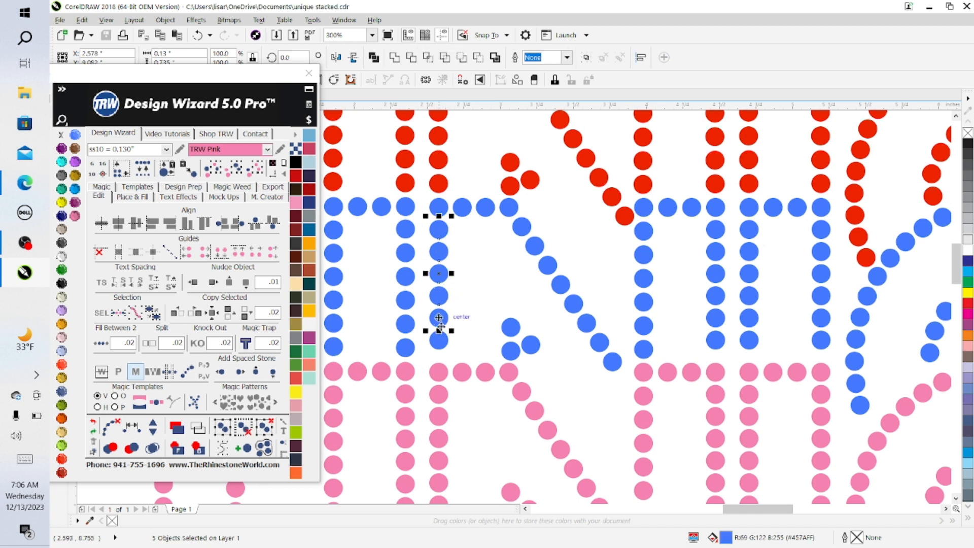
pyautogui.keyDown('shift'); pyautogui.click(441, 341); pyautogui.keyUp('shift')
pyautogui.keyDown('shift'); pyautogui.click(441, 372); pyautogui.keyUp('shift')
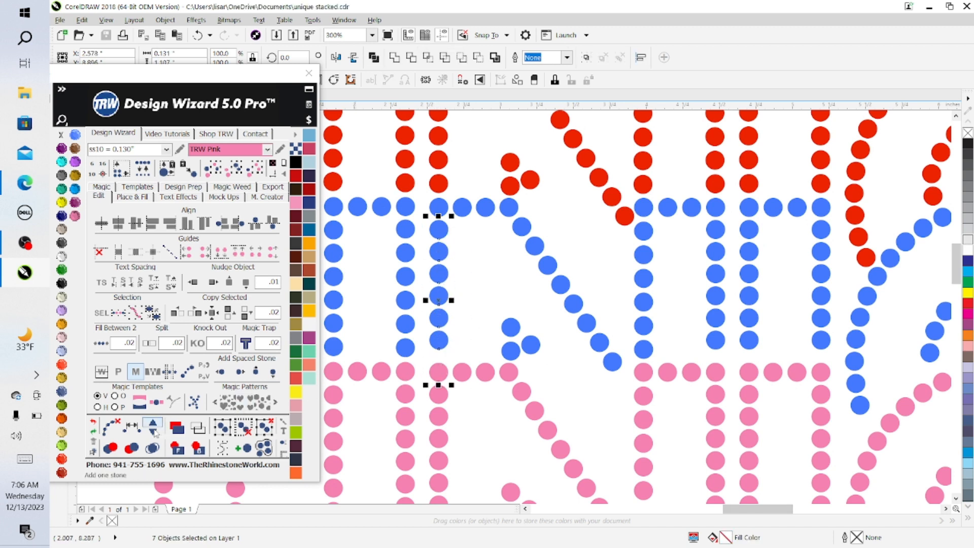
pyautogui.click(132, 428)
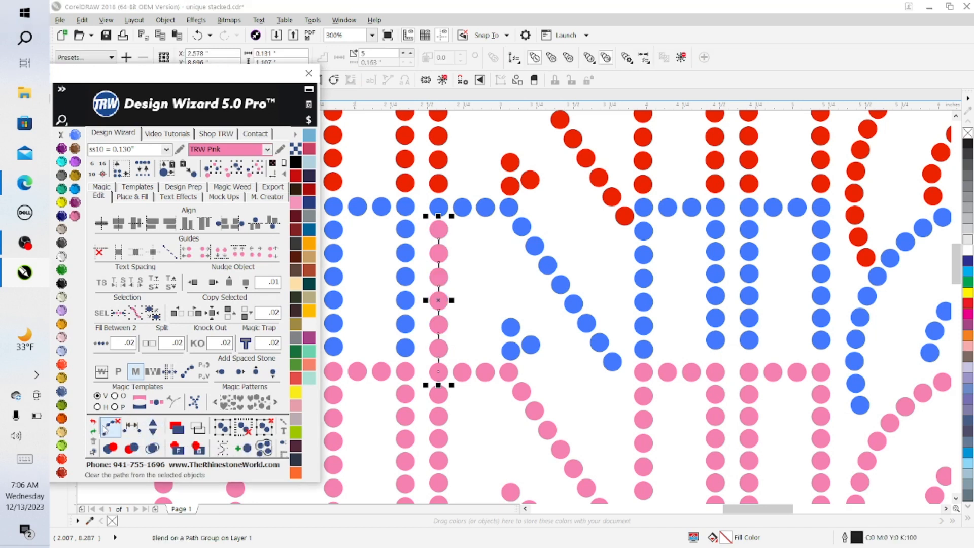
pyautogui.click(108, 428)
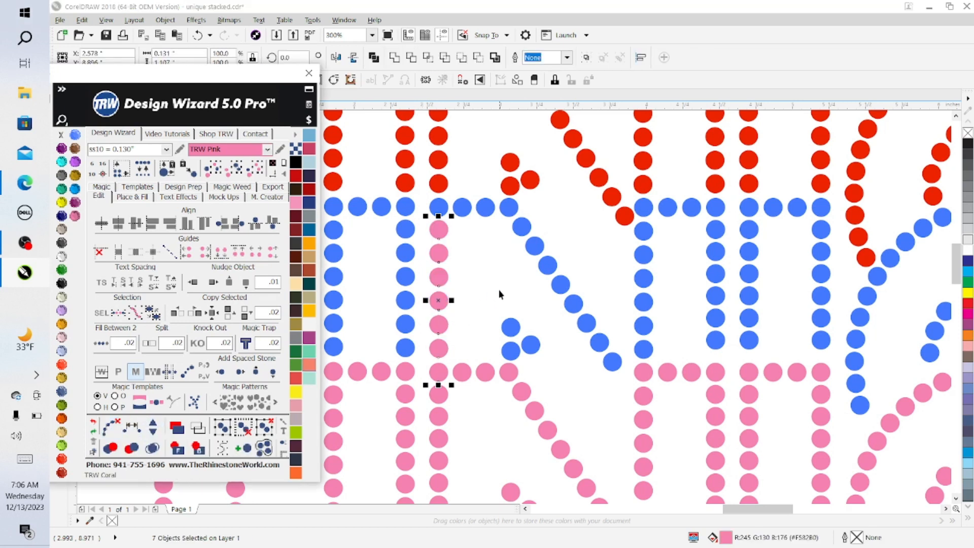
# Step: Recolor the six stones above the pink corner in the second-row N's outer left column to Sapphire
pyautogui.click(437, 227)
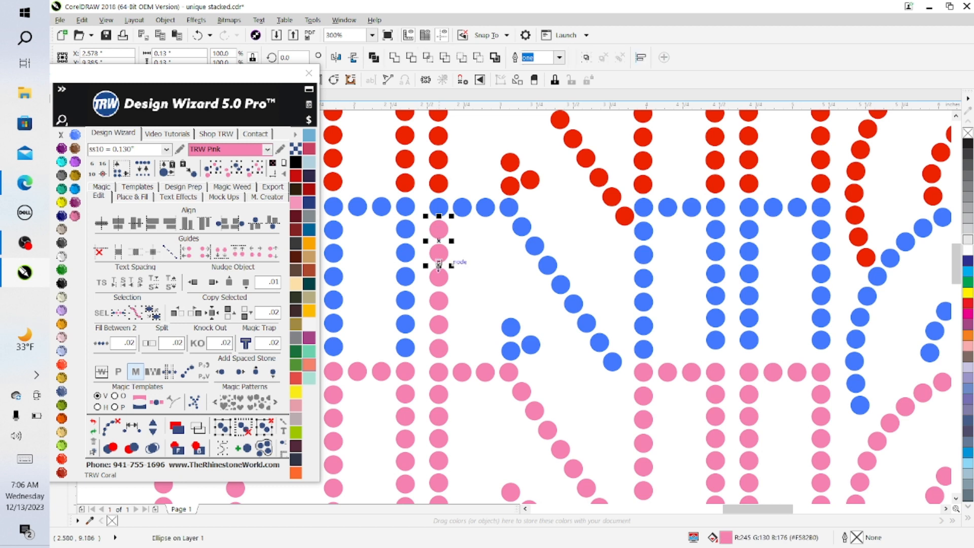
pyautogui.keyDown('shift'); pyautogui.click(439, 276); pyautogui.keyUp('shift')
pyautogui.keyDown('shift'); pyautogui.click(439, 300); pyautogui.keyUp('shift')
pyautogui.keyDown('shift'); pyautogui.click(439, 324); pyautogui.keyUp('shift')
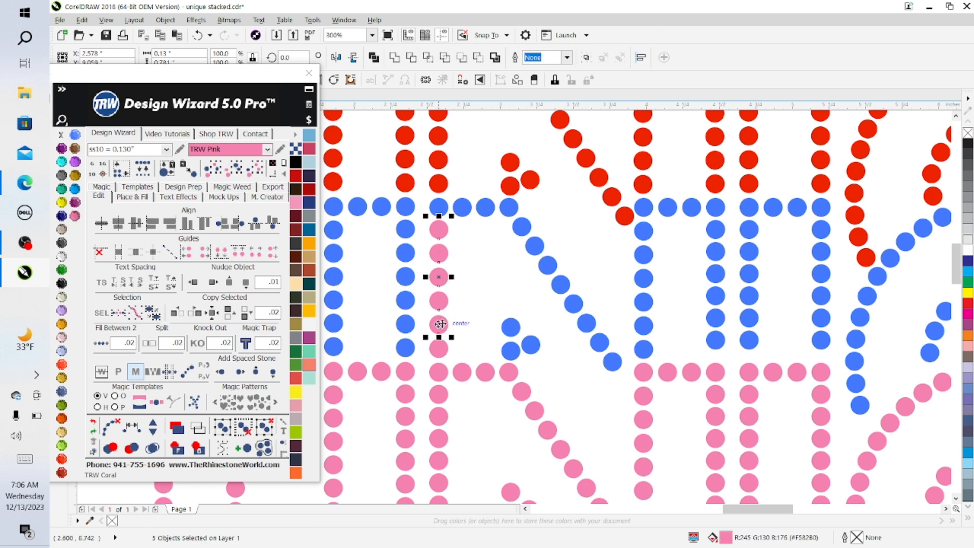
pyautogui.keyDown('shift'); pyautogui.click(439, 348); pyautogui.keyUp('shift')
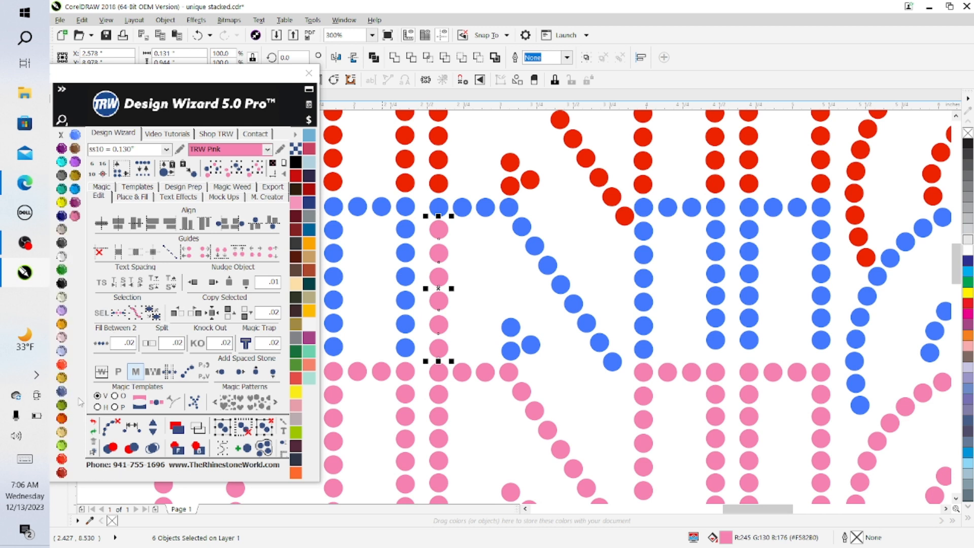
pyautogui.click(75, 134)
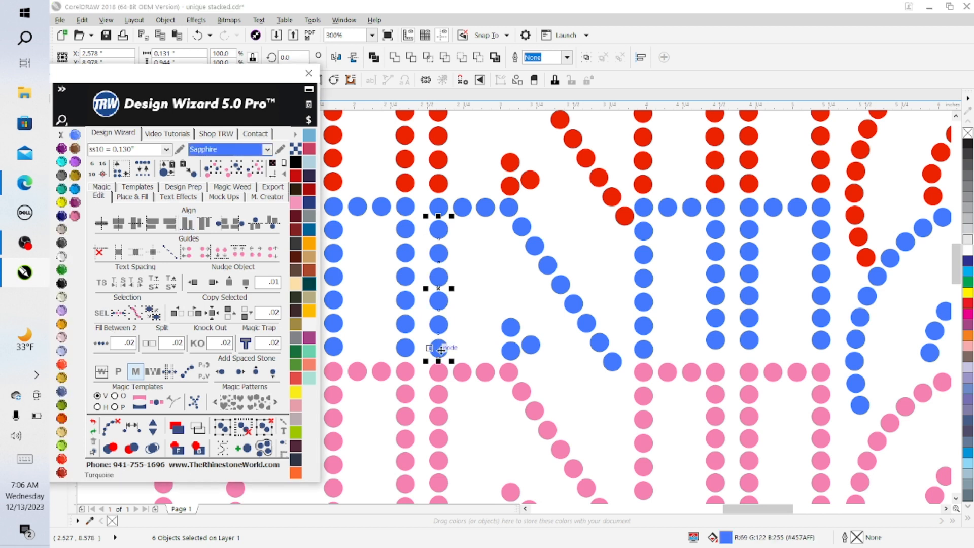
pyautogui.click(619, 420)
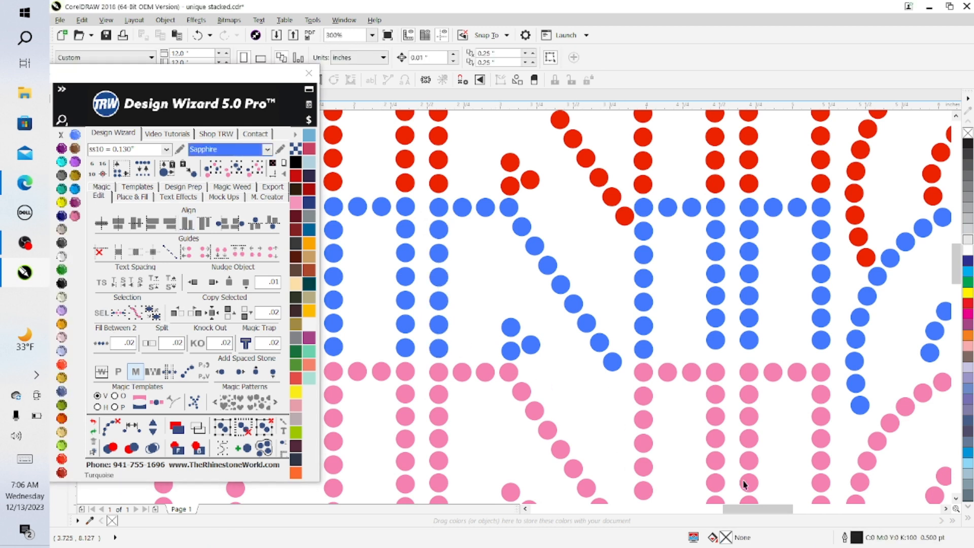
# Step: Space the stones evenly down to the pink corner stone in the second-row N's outer right column, and clear the path
pyautogui.hscroll(3, 753, 509)
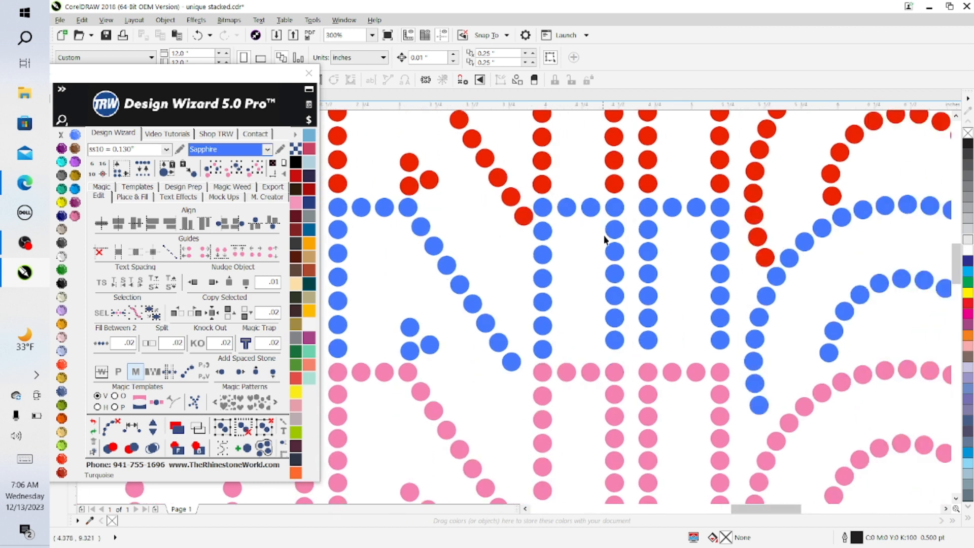
pyautogui.moveTo(601, 219); pyautogui.dragTo(614, 370)
pyautogui.keyDown('shift'); pyautogui.click(615, 372); pyautogui.keyUp('shift')
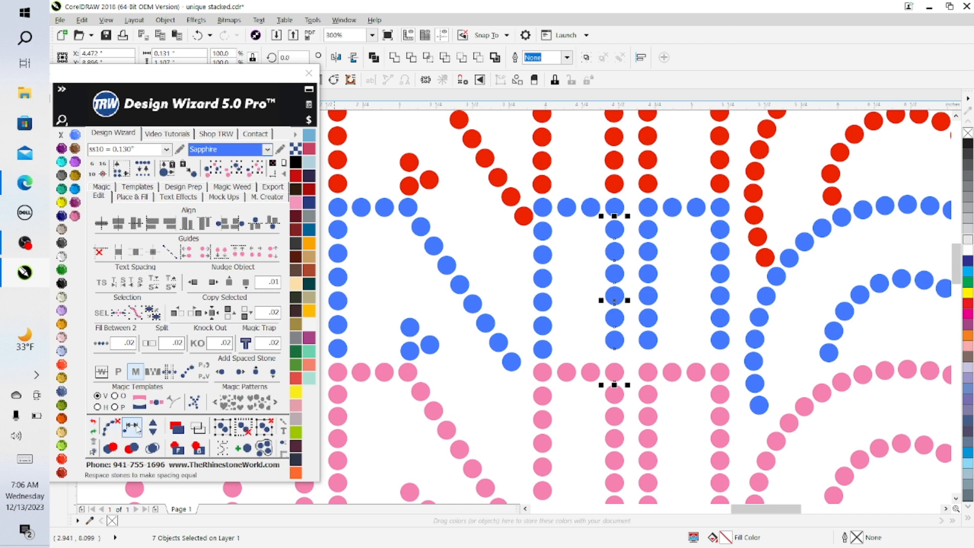
pyautogui.click(136, 427)
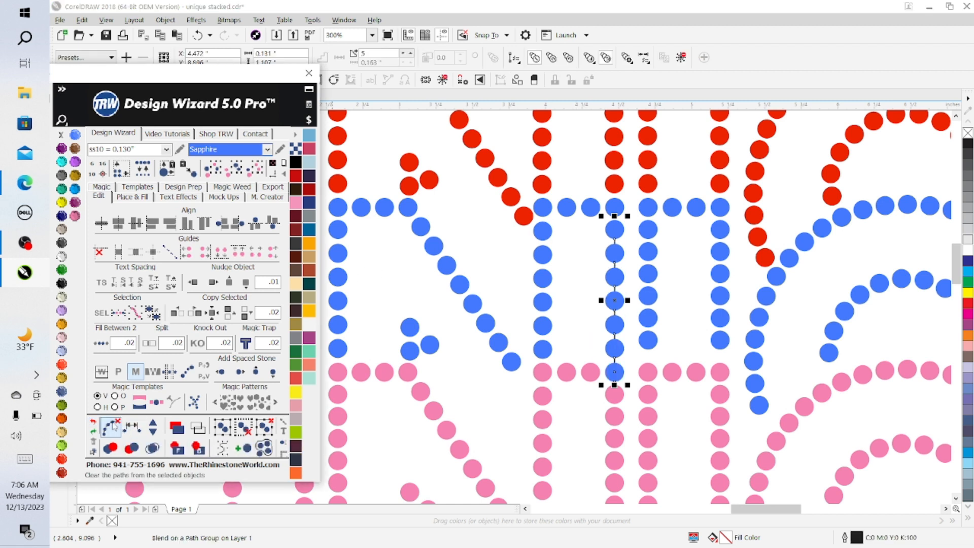
pyautogui.click(111, 426)
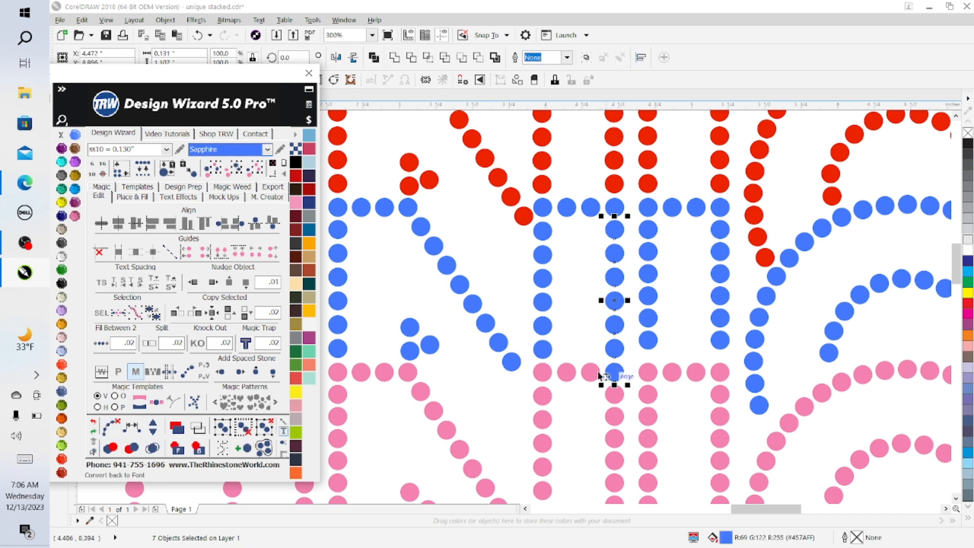
# Step: Recolor the bottom corner stone of the second-row N's outer right column to TRW Pink, and save the document
pyautogui.click(615, 373)
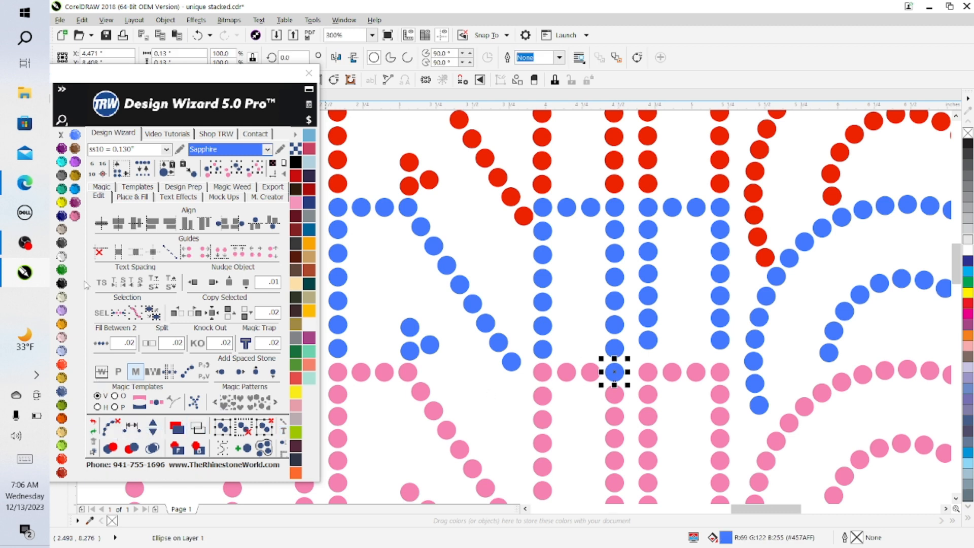
pyautogui.click(75, 216)
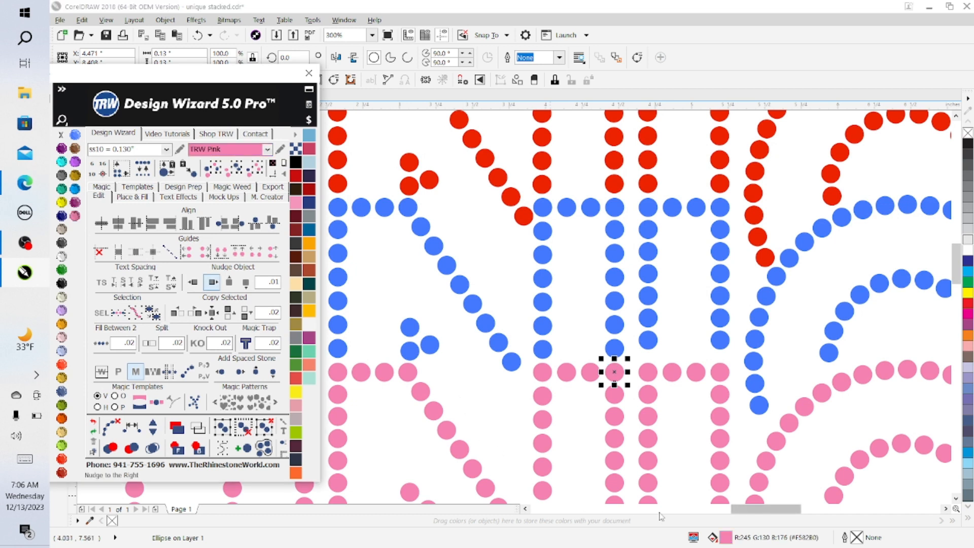
pyautogui.moveTo(742, 504); pyautogui.dragTo(753, 503)
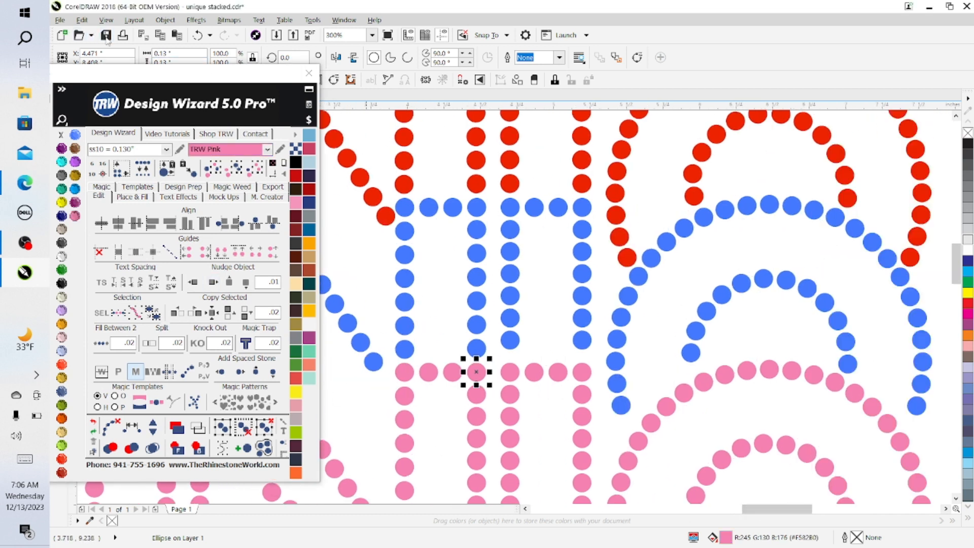
pyautogui.hotkey('ctrl', 's')
# Step: Space the stones evenly down to the pink corner stone in the second-row I's left column, and clear the path
pyautogui.click(517, 233)
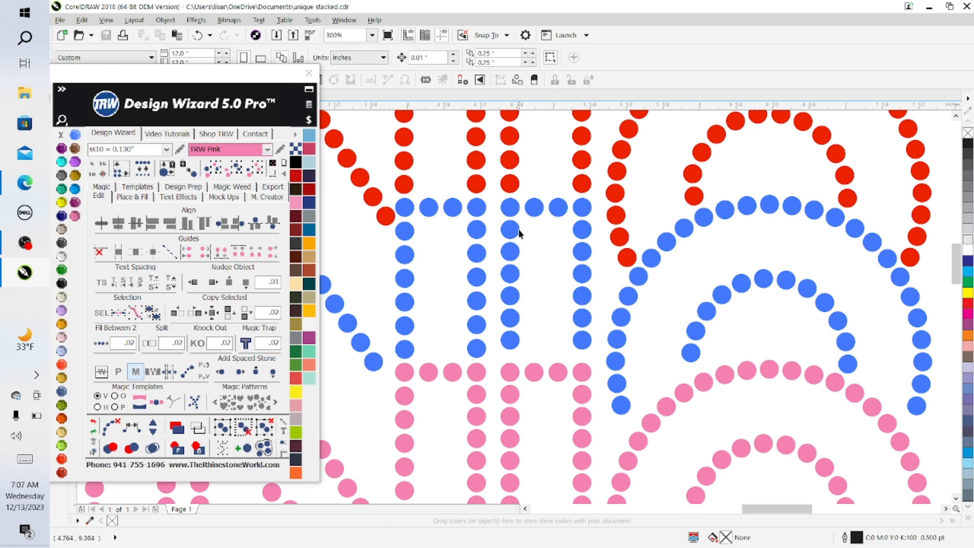
pyautogui.click(516, 229)
pyautogui.keyDown('shift'); pyautogui.click(512, 275); pyautogui.keyUp('shift')
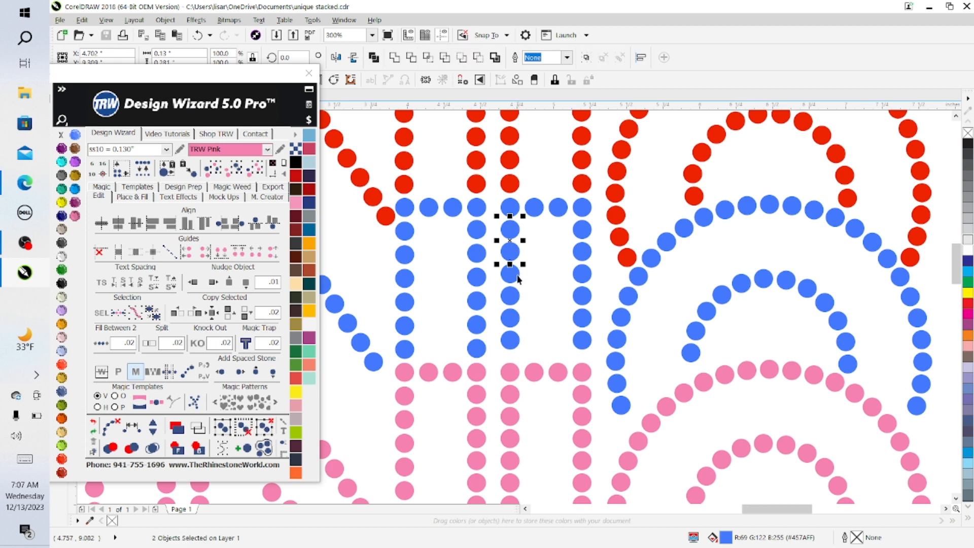
pyautogui.keyDown('shift'); pyautogui.click(512, 296); pyautogui.keyUp('shift')
pyautogui.keyDown('shift'); pyautogui.click(512, 320); pyautogui.keyUp('shift')
pyautogui.keyDown('shift'); pyautogui.click(511, 341); pyautogui.keyUp('shift')
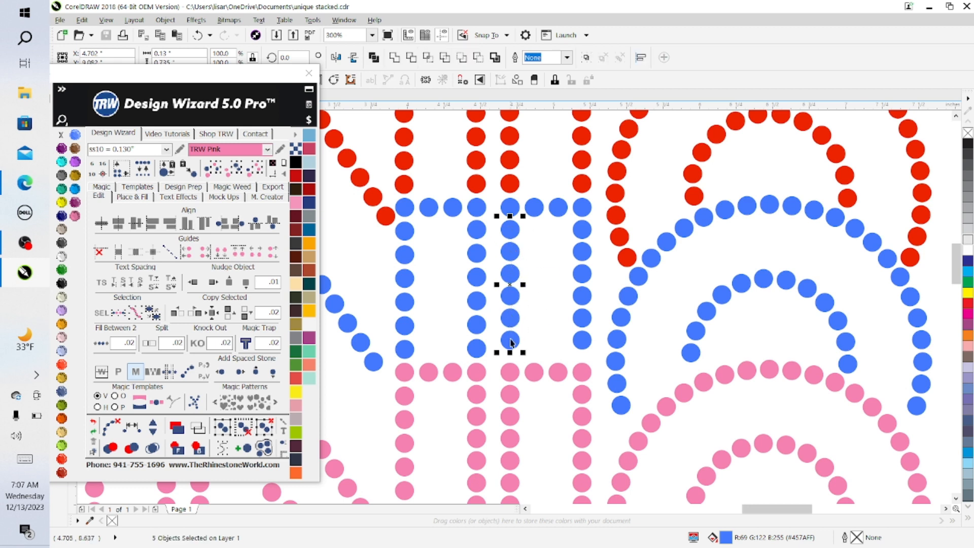
pyautogui.keyDown('shift'); pyautogui.click(509, 375); pyautogui.keyUp('shift')
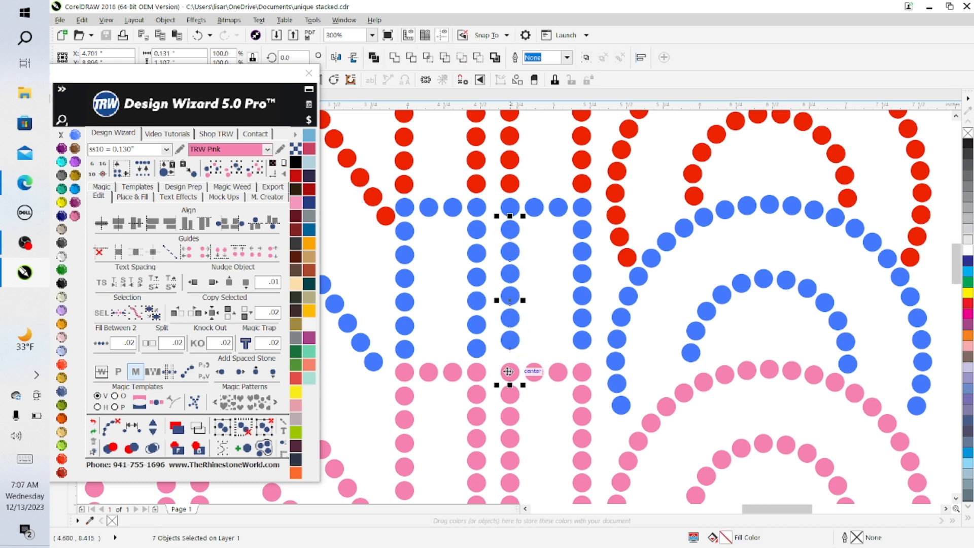
pyautogui.click(134, 430)
pyautogui.click(112, 429)
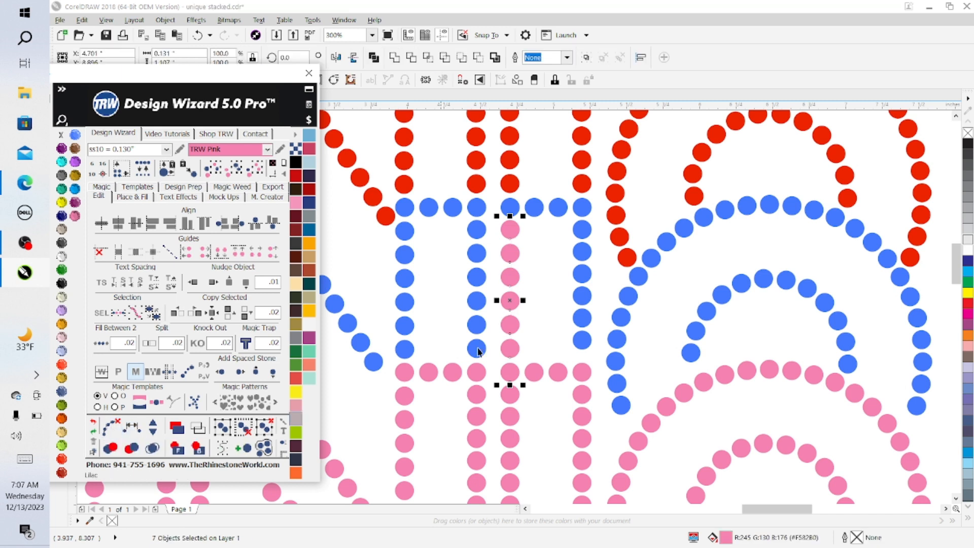
# Step: Recolor the six stones above the pink corner in the second-row I's left column to Sapphire
pyautogui.click(535, 244)
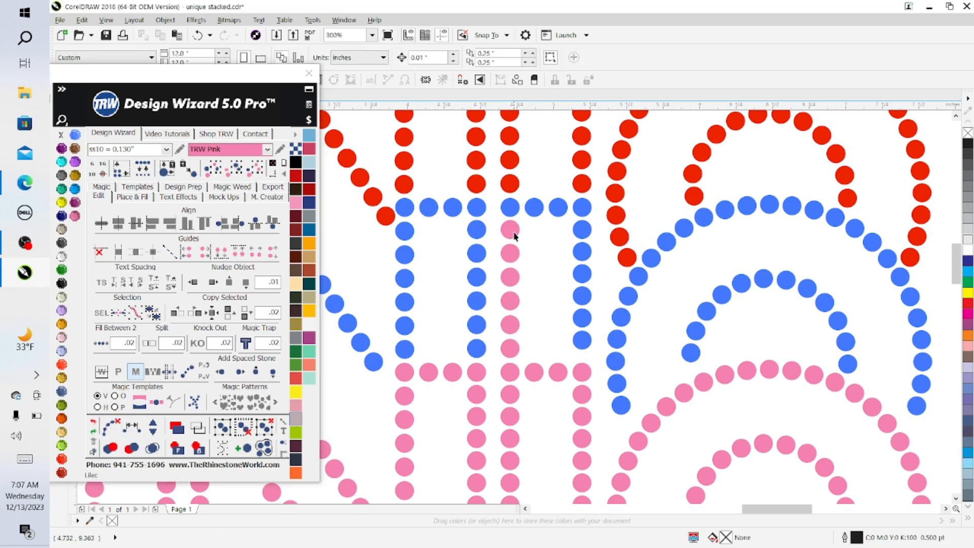
pyautogui.click(513, 232)
pyautogui.keyDown('shift'); pyautogui.click(512, 253); pyautogui.keyUp('shift')
pyautogui.keyDown('shift'); pyautogui.click(515, 282); pyautogui.keyUp('shift')
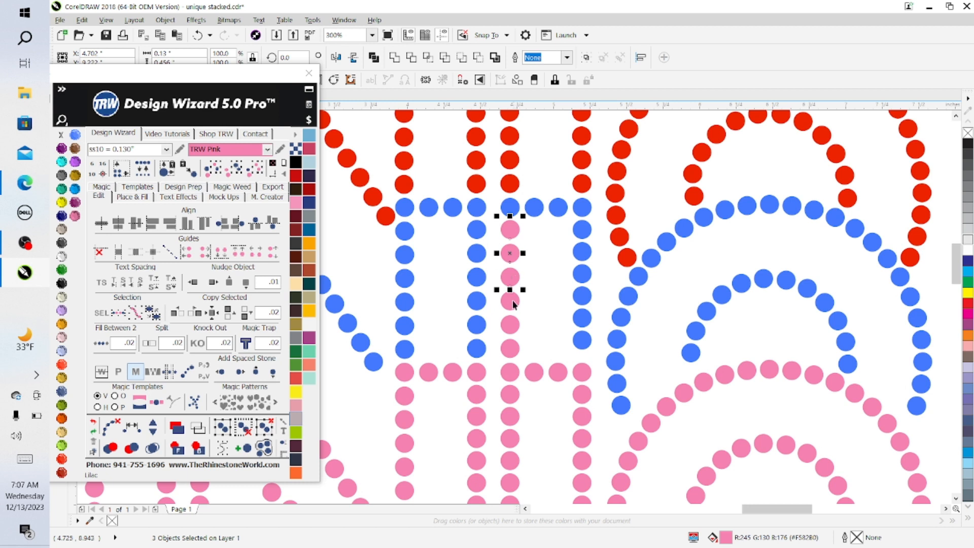
pyautogui.keyDown('shift'); pyautogui.click(512, 301); pyautogui.keyUp('shift')
pyautogui.keyDown('shift'); pyautogui.click(512, 327); pyautogui.keyUp('shift')
pyautogui.keyDown('shift'); pyautogui.click(513, 350); pyautogui.keyUp('shift')
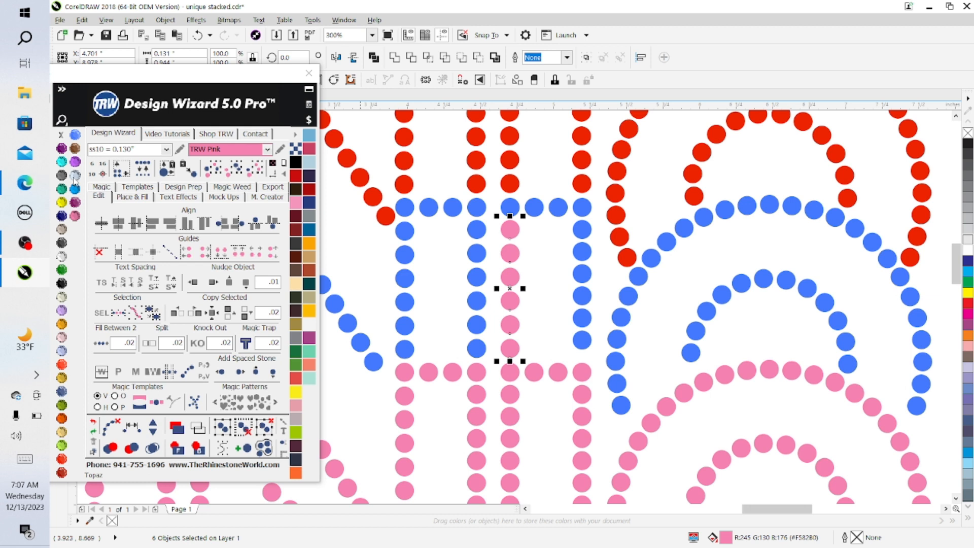
pyautogui.click(75, 135)
# Step: Space the stones evenly down to the pink corner stone in the second-row I's right column, and clear the path
pyautogui.click(582, 229)
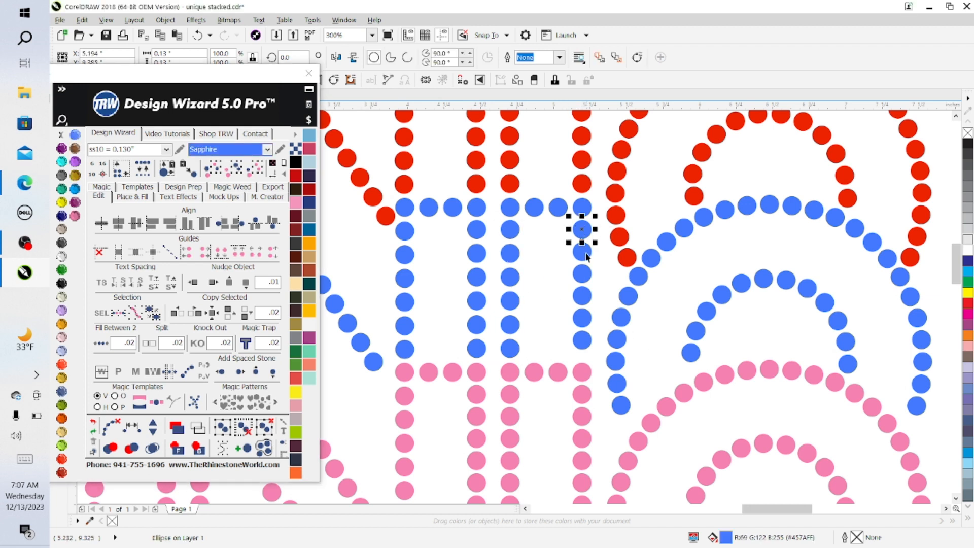
pyautogui.keyDown('shift'); pyautogui.click(583, 252); pyautogui.keyUp('shift')
pyautogui.keyDown('shift'); pyautogui.click(585, 275); pyautogui.keyUp('shift')
pyautogui.keyDown('shift'); pyautogui.click(584, 297); pyautogui.keyUp('shift')
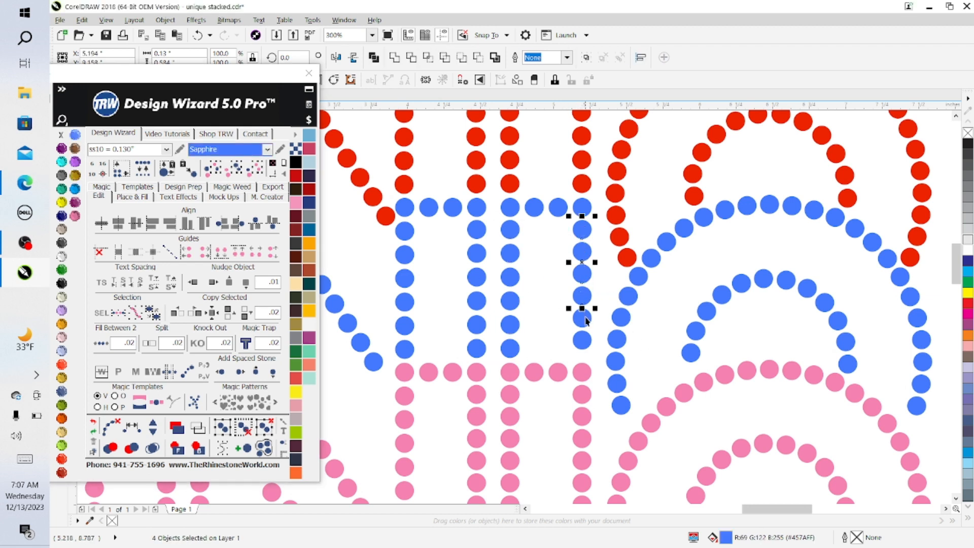
pyautogui.keyDown('shift'); pyautogui.click(584, 319); pyautogui.keyUp('shift')
pyautogui.keyDown('shift'); pyautogui.click(583, 340); pyautogui.keyUp('shift')
pyautogui.keyDown('shift'); pyautogui.click(582, 363); pyautogui.keyUp('shift')
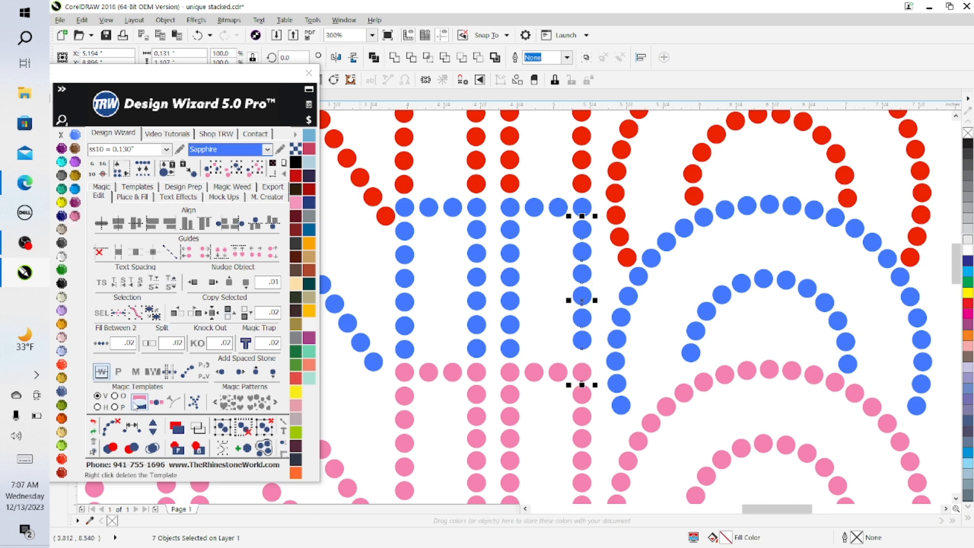
pyautogui.click(109, 428)
pyautogui.click(108, 431)
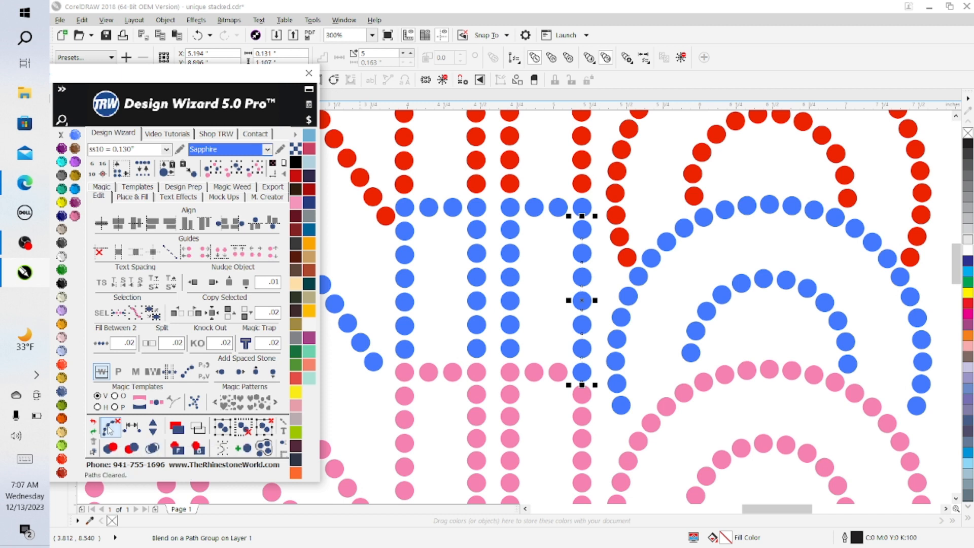
# Step: Recolor the bottom corner stone of the second-row I's right column to TRW Pink, and save the document
pyautogui.click(586, 374)
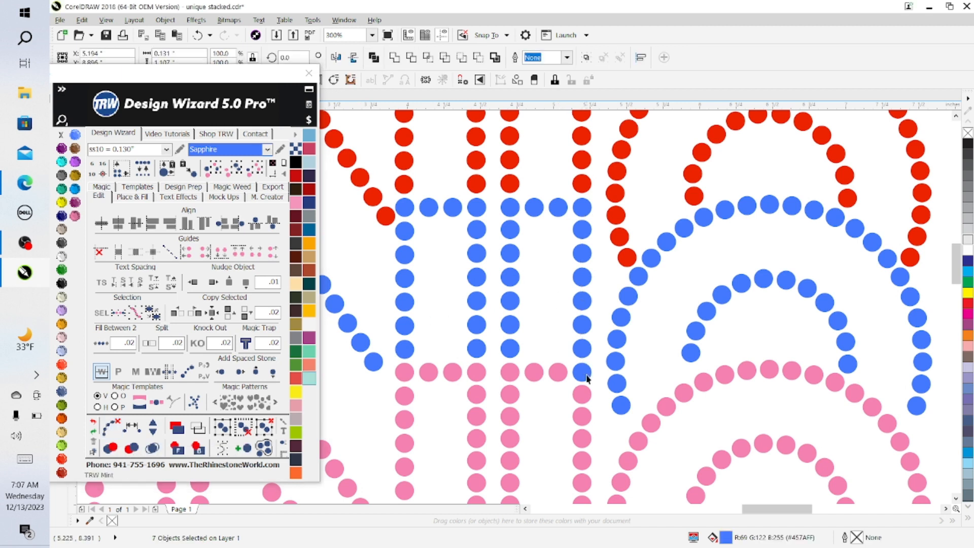
pyautogui.click(595, 365)
pyautogui.click(585, 371)
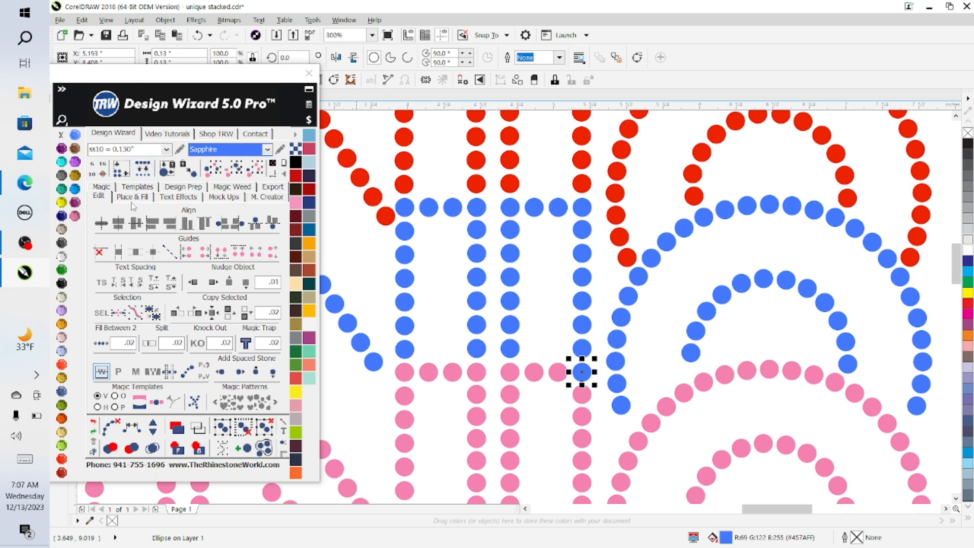
pyautogui.click(74, 216)
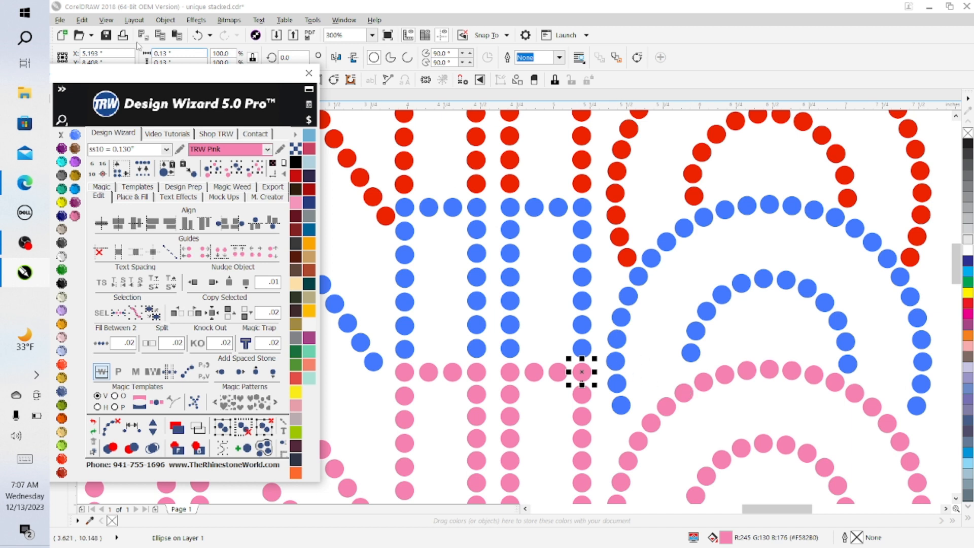
pyautogui.click(108, 37)
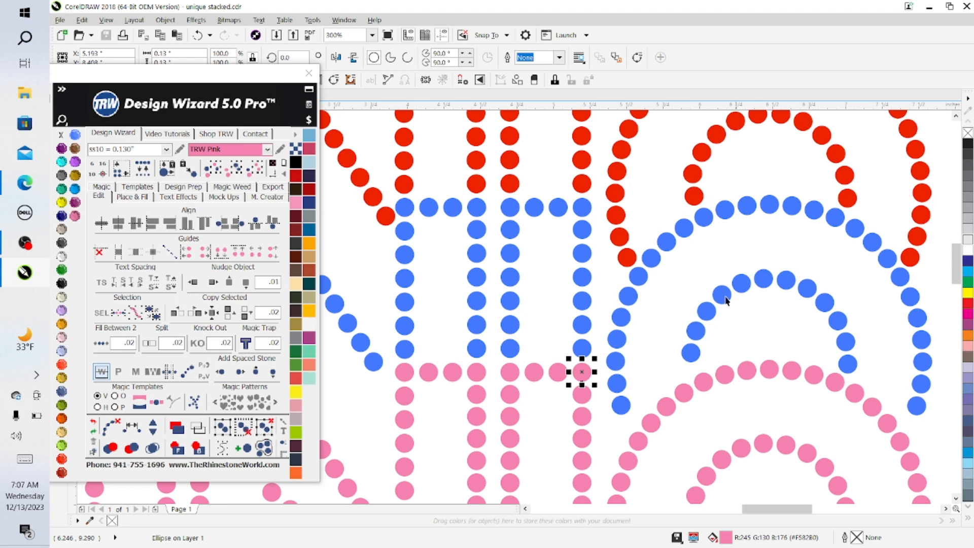
pyautogui.click(647, 388)
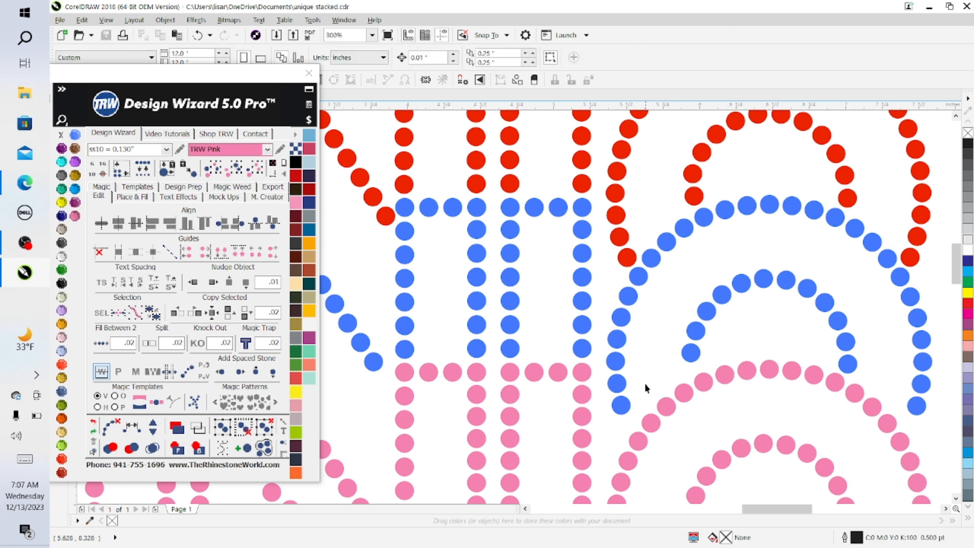
# Step: Try spacing the second-row Q's outer Sapphire arc evenly between the first pink stones it meets on each side, and undo the respacing
pyautogui.click(624, 406)
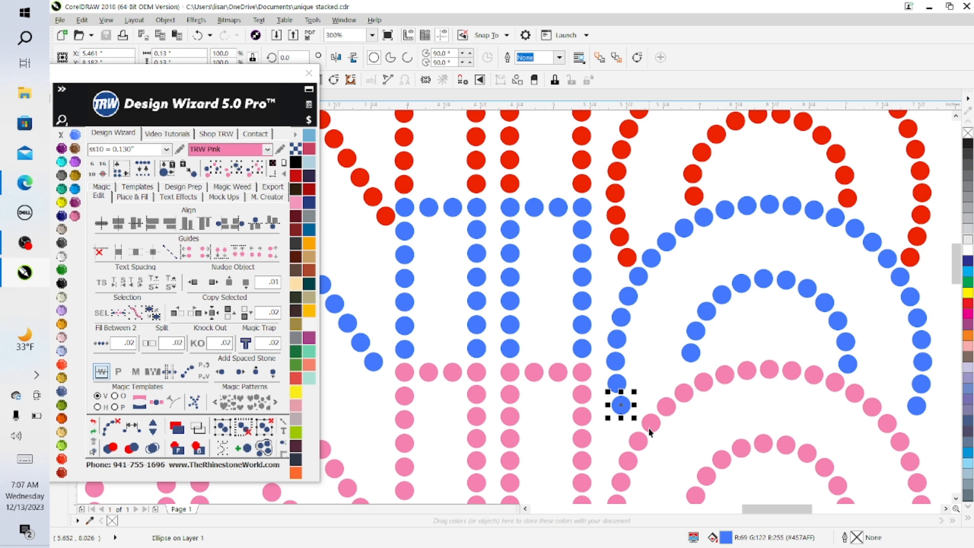
pyautogui.click(650, 431)
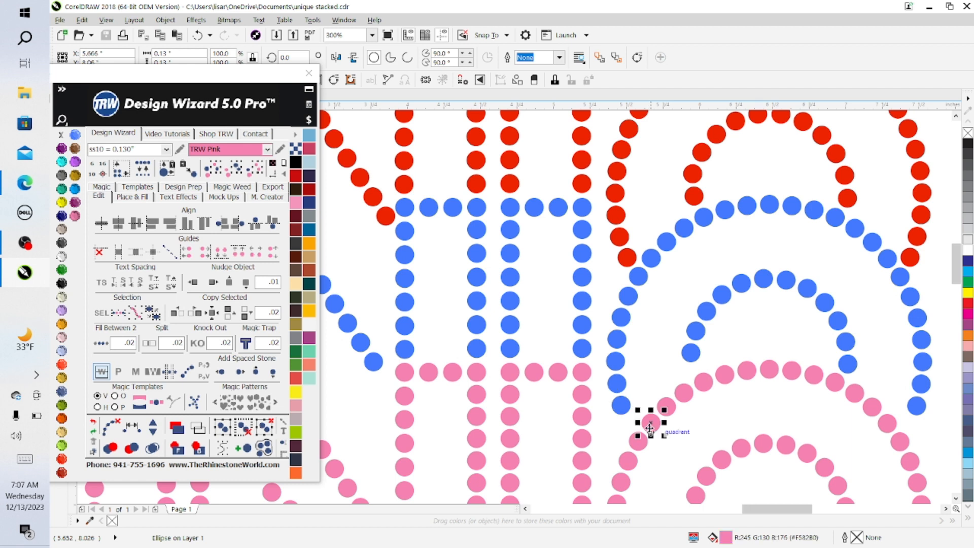
pyautogui.keyDown('shift'); pyautogui.click(621, 404); pyautogui.keyUp('shift')
pyautogui.keyDown('shift'); pyautogui.click(616, 384); pyautogui.keyUp('shift')
pyautogui.keyDown('shift'); pyautogui.click(618, 362); pyautogui.keyUp('shift')
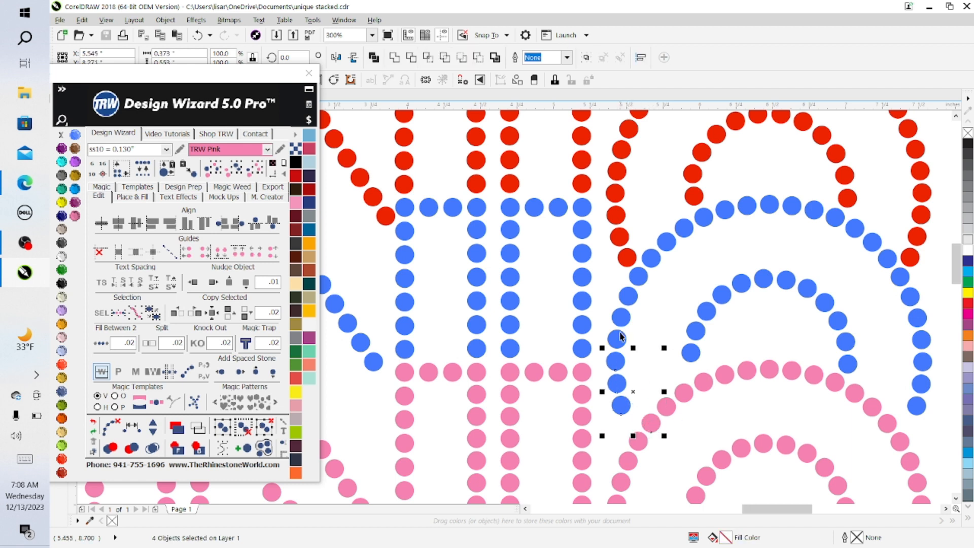
pyautogui.keyDown('shift'); pyautogui.click(619, 339); pyautogui.keyUp('shift')
pyautogui.keyDown('shift'); pyautogui.click(621, 318); pyautogui.keyUp('shift')
pyautogui.keyDown('shift'); pyautogui.click(628, 295); pyautogui.keyUp('shift')
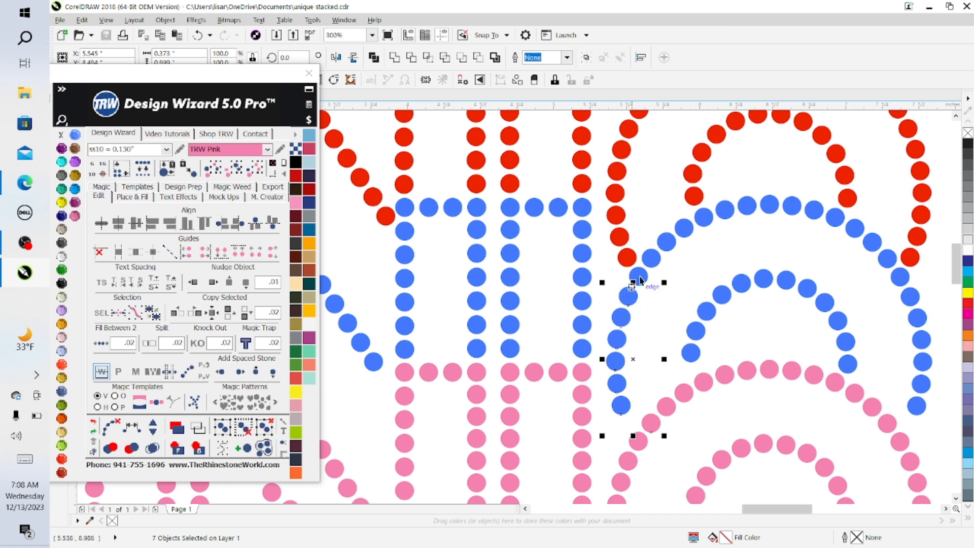
pyautogui.keyDown('shift'); pyautogui.click(638, 277); pyautogui.keyUp('shift')
pyautogui.keyDown('shift'); pyautogui.click(651, 257); pyautogui.keyUp('shift')
pyautogui.keyDown('shift'); pyautogui.click(666, 242); pyautogui.keyUp('shift')
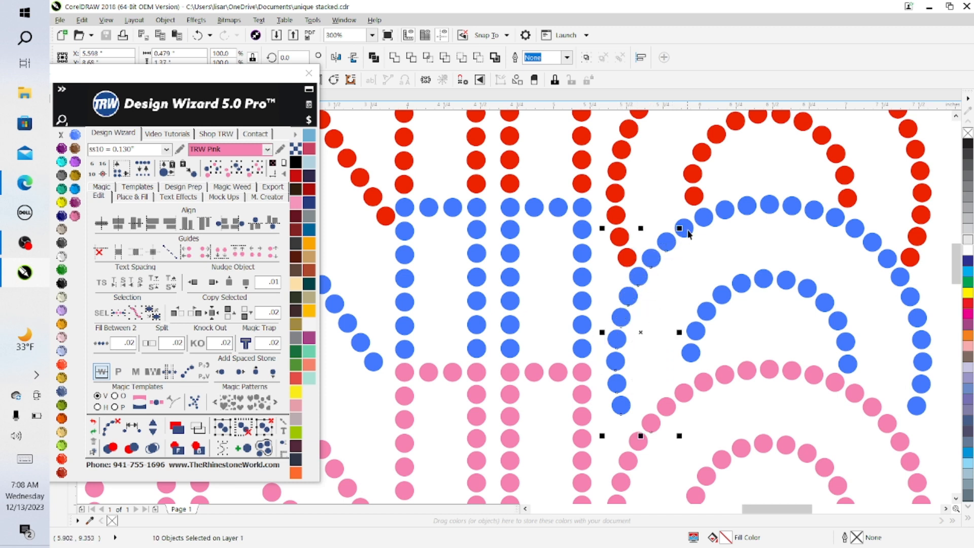
pyautogui.keyDown('shift'); pyautogui.click(684, 228); pyautogui.keyUp('shift')
pyautogui.keyDown('shift'); pyautogui.click(705, 218); pyautogui.keyUp('shift')
pyautogui.keyDown('shift'); pyautogui.click(727, 211); pyautogui.keyUp('shift')
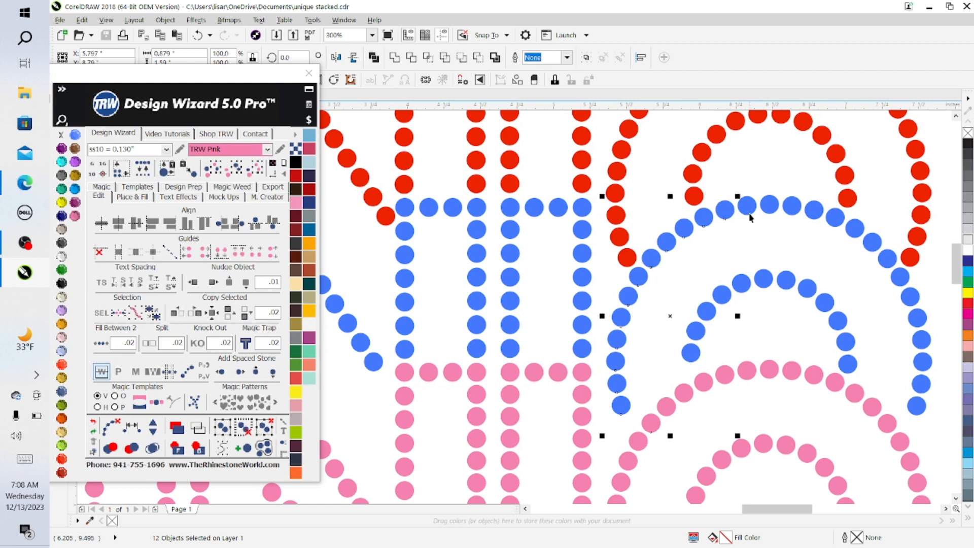
pyautogui.keyDown('shift'); pyautogui.click(747, 206); pyautogui.keyUp('shift')
pyautogui.keyDown('shift'); pyautogui.click(769, 205); pyautogui.keyUp('shift')
pyautogui.keyDown('shift'); pyautogui.click(792, 206); pyautogui.keyUp('shift')
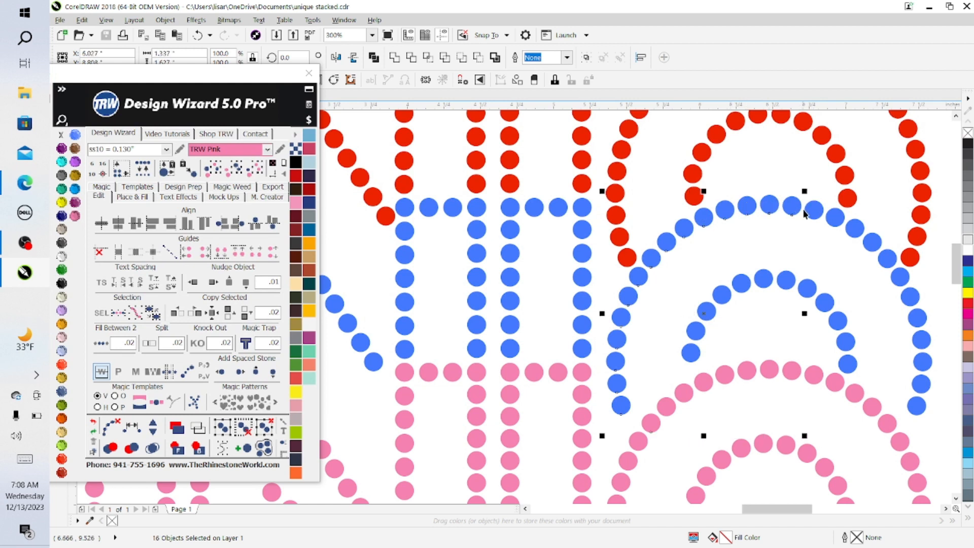
pyautogui.keyDown('shift'); pyautogui.click(814, 209); pyautogui.keyUp('shift')
pyautogui.keyDown('shift'); pyautogui.click(854, 228); pyautogui.keyUp('shift')
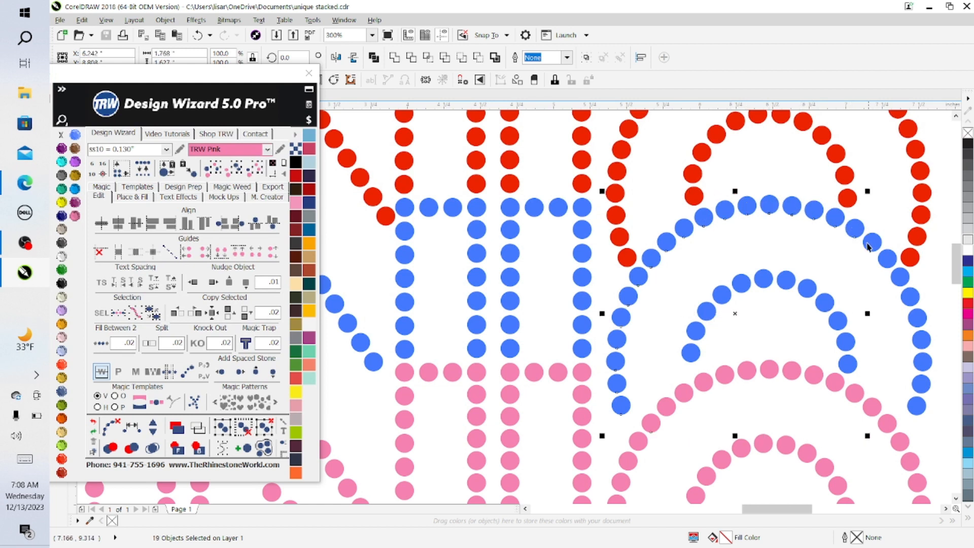
pyautogui.keyDown('shift'); pyautogui.click(872, 242); pyautogui.keyUp('shift')
pyautogui.keyDown('shift'); pyautogui.click(889, 259); pyautogui.keyUp('shift')
pyautogui.keyDown('shift'); pyautogui.click(900, 276); pyautogui.keyUp('shift')
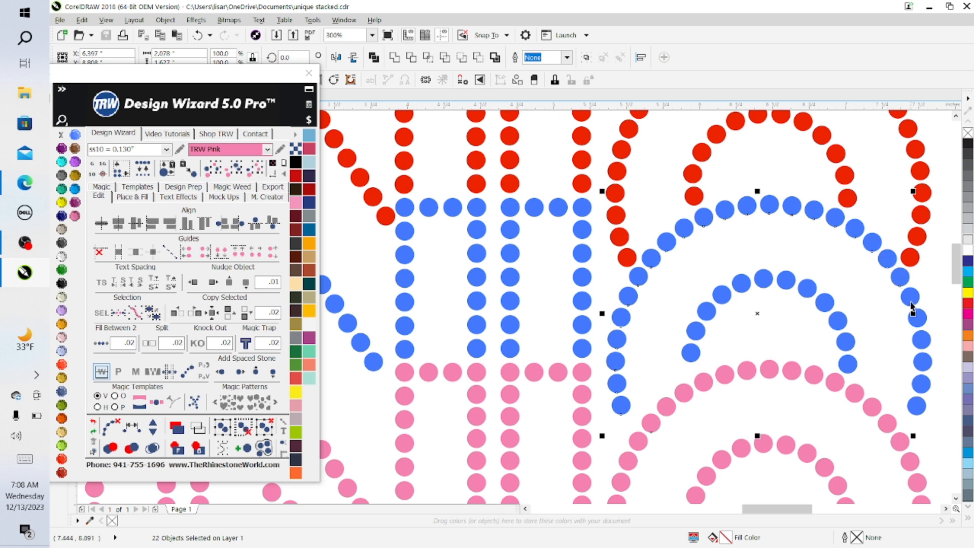
pyautogui.keyDown('shift'); pyautogui.click(911, 296); pyautogui.keyUp('shift')
pyautogui.keyDown('shift'); pyautogui.click(917, 318); pyautogui.keyUp('shift')
pyautogui.keyDown('shift'); pyautogui.click(922, 340); pyautogui.keyUp('shift')
pyautogui.keyDown('shift'); pyautogui.click(922, 362); pyautogui.keyUp('shift')
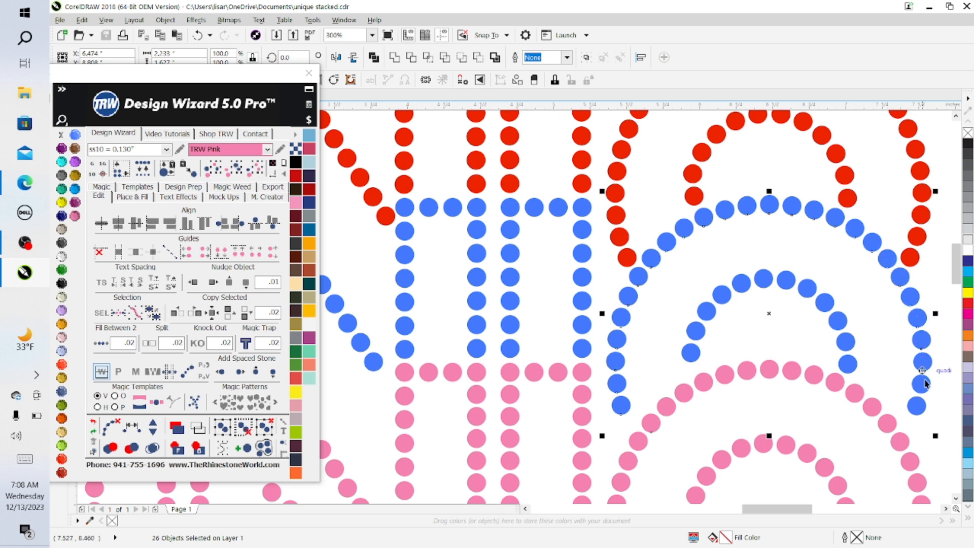
pyautogui.keyDown('shift'); pyautogui.click(921, 384); pyautogui.keyUp('shift')
pyautogui.keyDown('shift'); pyautogui.click(921, 405); pyautogui.keyUp('shift')
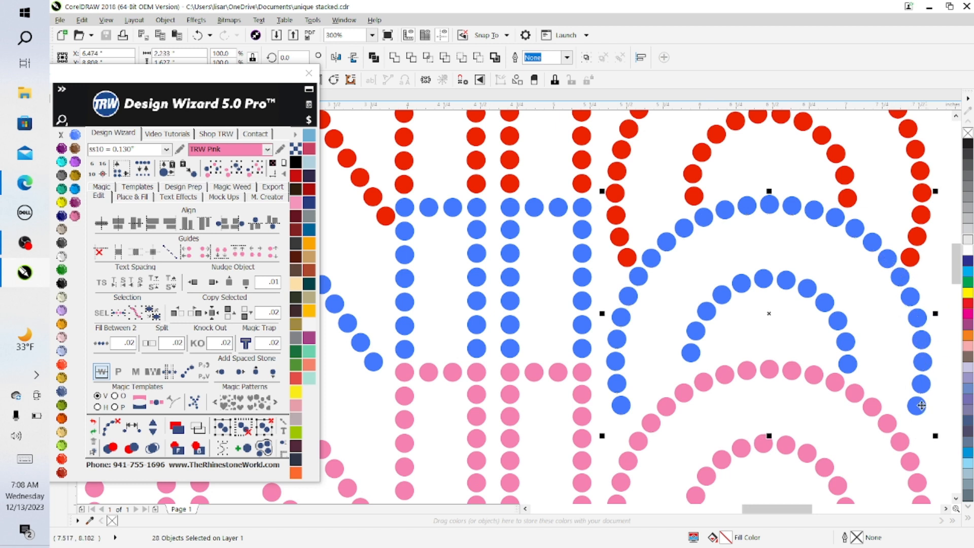
pyautogui.keyDown('shift'); pyautogui.click(892, 426); pyautogui.keyUp('shift')
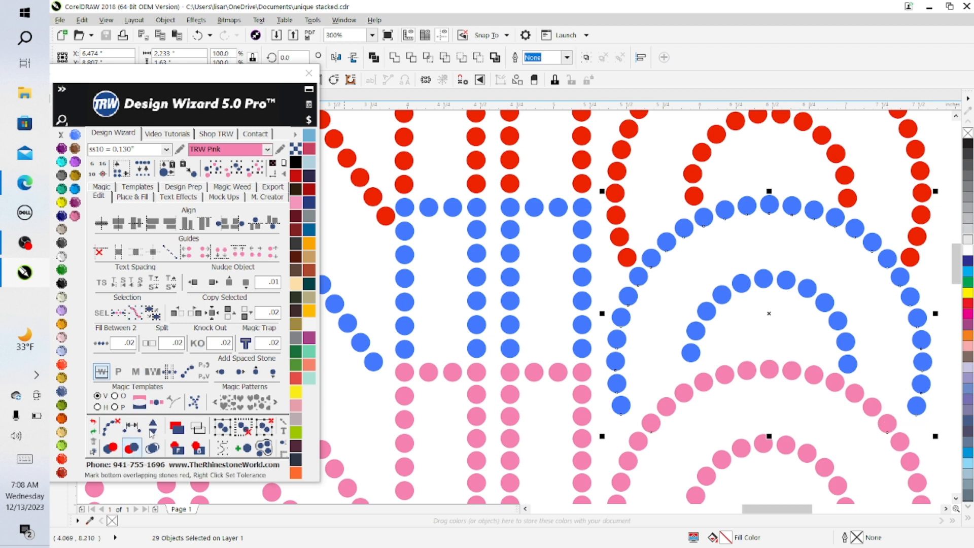
pyautogui.click(133, 428)
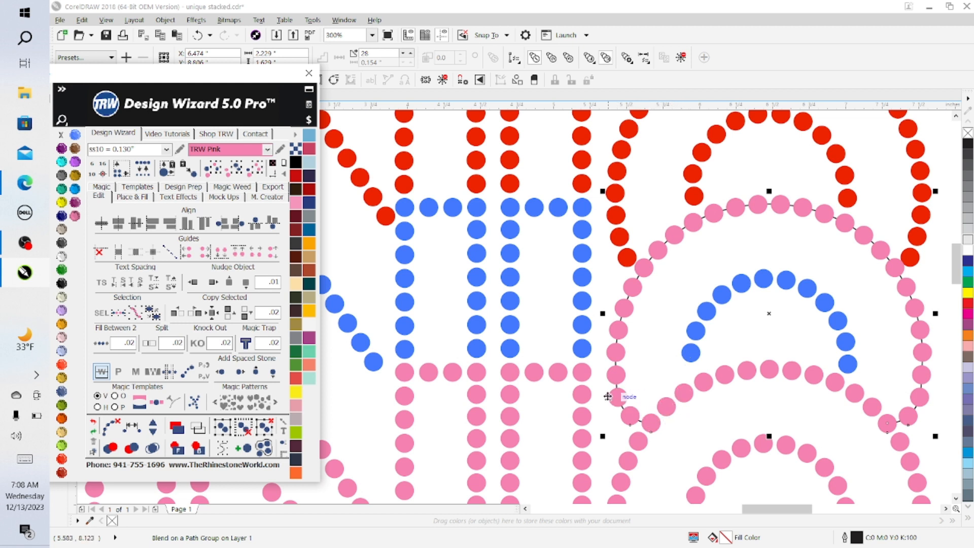
pyautogui.click(199, 35)
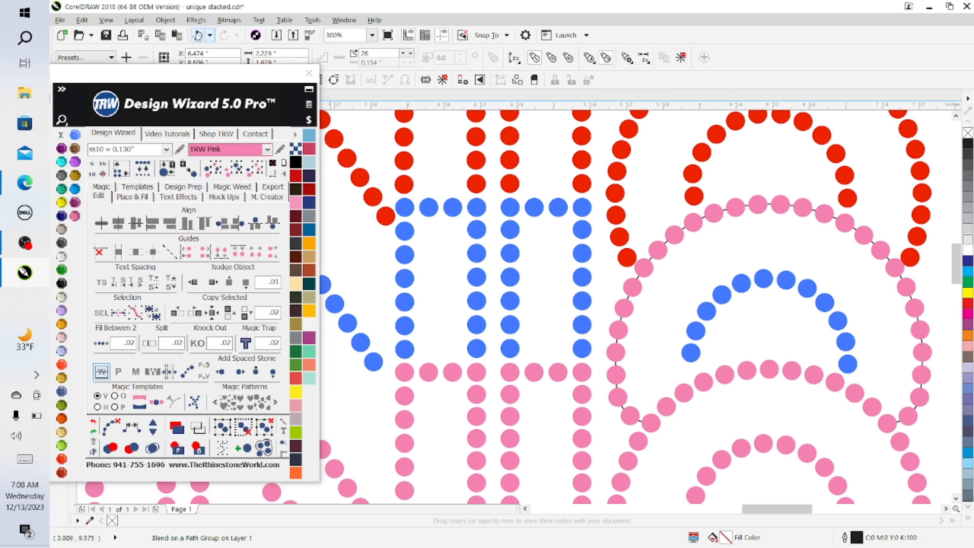
# Step: Space the second-row Q's outer arc evenly between the pink stones one position further down on each side, and clear the path
pyautogui.click(638, 447)
pyautogui.keyDown('shift'); pyautogui.click(621, 407); pyautogui.keyUp('shift')
pyautogui.keyDown('shift'); pyautogui.click(617, 386); pyautogui.keyUp('shift')
pyautogui.keyDown('shift'); pyautogui.click(616, 348); pyautogui.keyUp('shift')
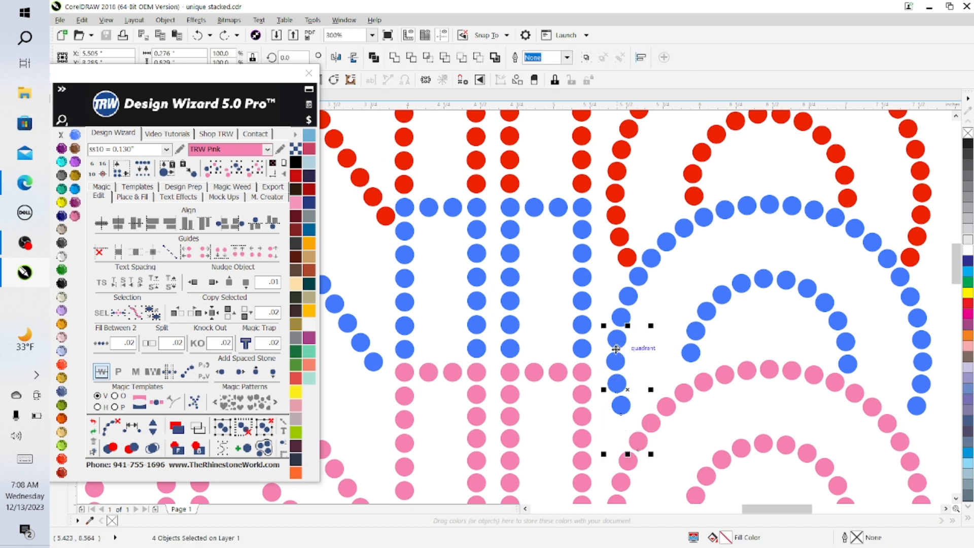
pyautogui.keyDown('shift'); pyautogui.click(615, 361); pyautogui.keyUp('shift')
pyautogui.keyDown('shift'); pyautogui.click(621, 317); pyautogui.keyUp('shift')
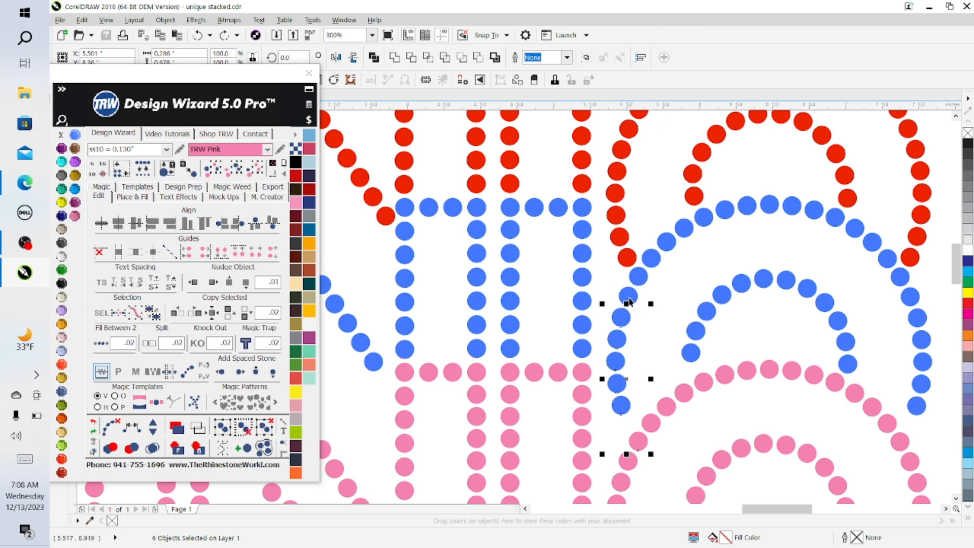
pyautogui.keyDown('shift'); pyautogui.click(629, 296); pyautogui.keyUp('shift')
pyautogui.keyDown('shift'); pyautogui.click(640, 279); pyautogui.keyUp('shift')
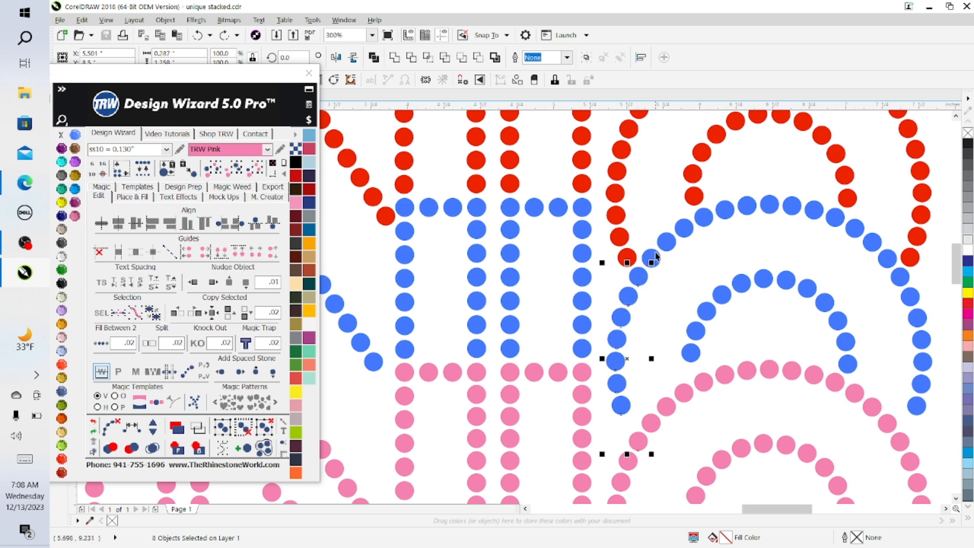
pyautogui.keyDown('shift'); pyautogui.click(654, 257); pyautogui.keyUp('shift')
pyautogui.keyDown('shift'); pyautogui.click(669, 242); pyautogui.keyUp('shift')
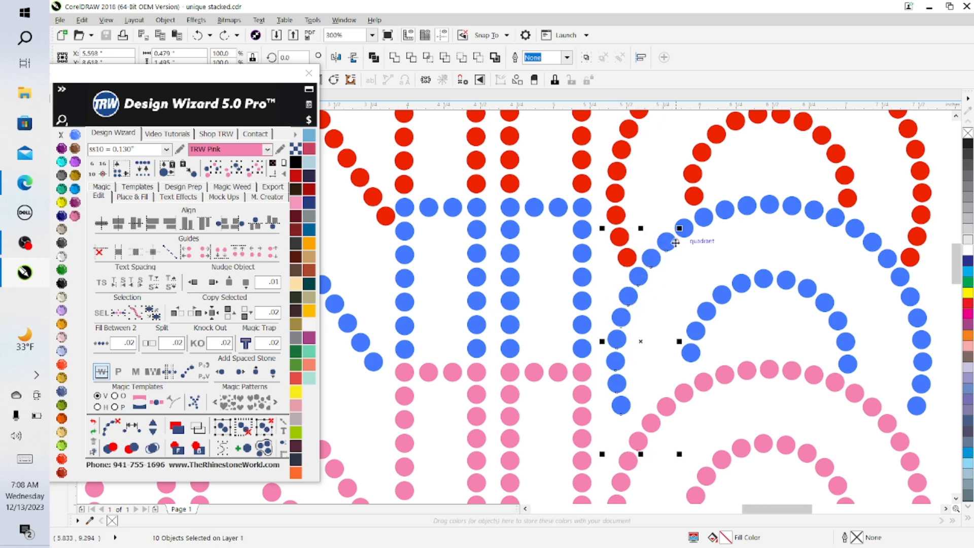
pyautogui.keyDown('shift'); pyautogui.click(685, 229); pyautogui.keyUp('shift')
pyautogui.keyDown('shift'); pyautogui.click(706, 219); pyautogui.keyUp('shift')
pyautogui.keyDown('shift'); pyautogui.click(726, 210); pyautogui.keyUp('shift')
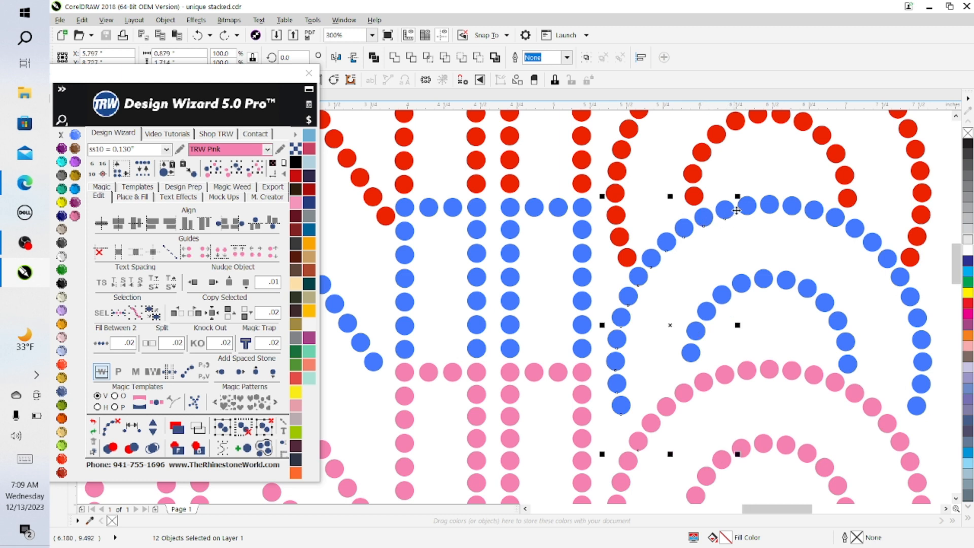
pyautogui.keyDown('shift'); pyautogui.click(748, 206); pyautogui.keyUp('shift')
pyautogui.keyDown('shift'); pyautogui.click(771, 205); pyautogui.keyUp('shift')
pyautogui.keyDown('shift'); pyautogui.click(791, 207); pyautogui.keyUp('shift')
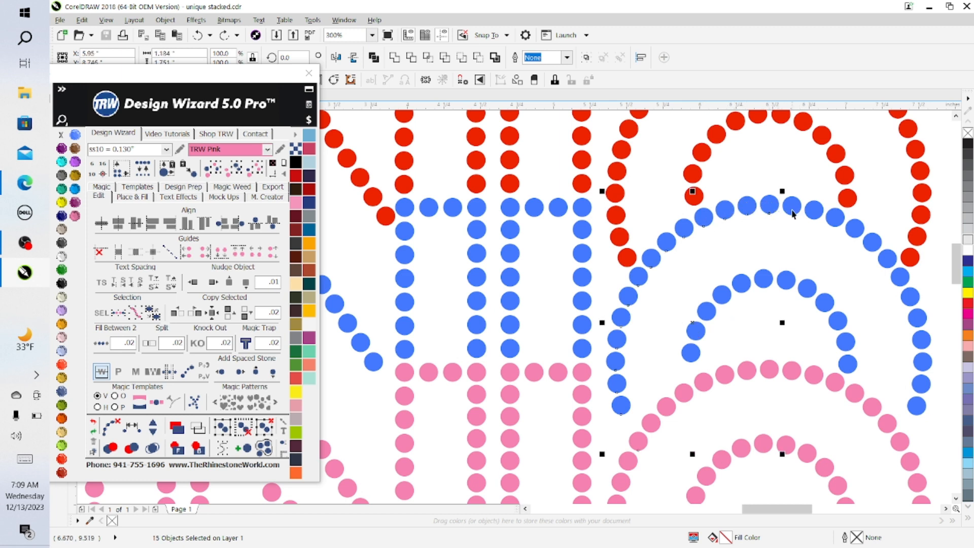
pyautogui.keyDown('shift'); pyautogui.click(814, 210); pyautogui.keyUp('shift')
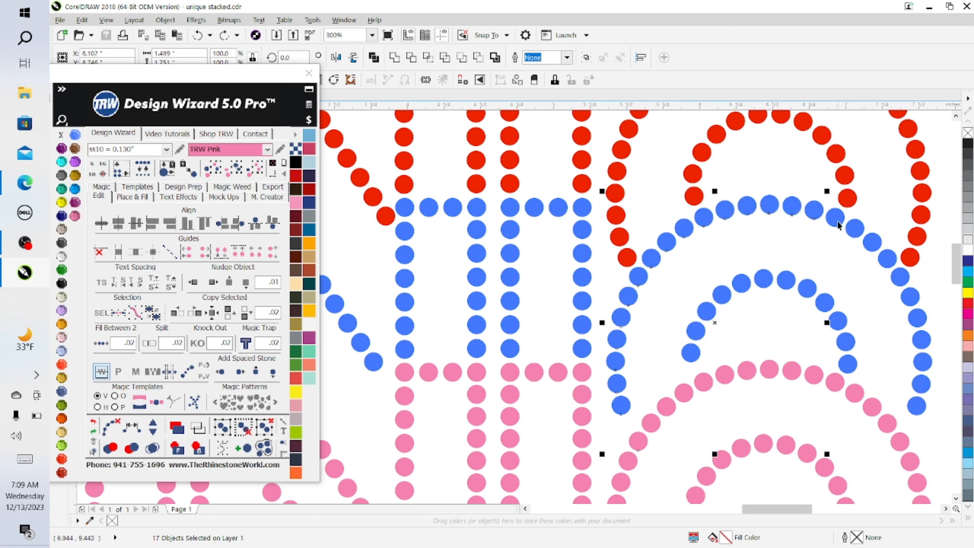
pyautogui.keyDown('shift'); pyautogui.click(837, 223); pyautogui.keyUp('shift')
pyautogui.keyDown('shift'); pyautogui.click(854, 229); pyautogui.keyUp('shift')
pyautogui.keyDown('shift'); pyautogui.click(872, 242); pyautogui.keyUp('shift')
pyautogui.keyDown('shift'); pyautogui.click(887, 259); pyautogui.keyUp('shift')
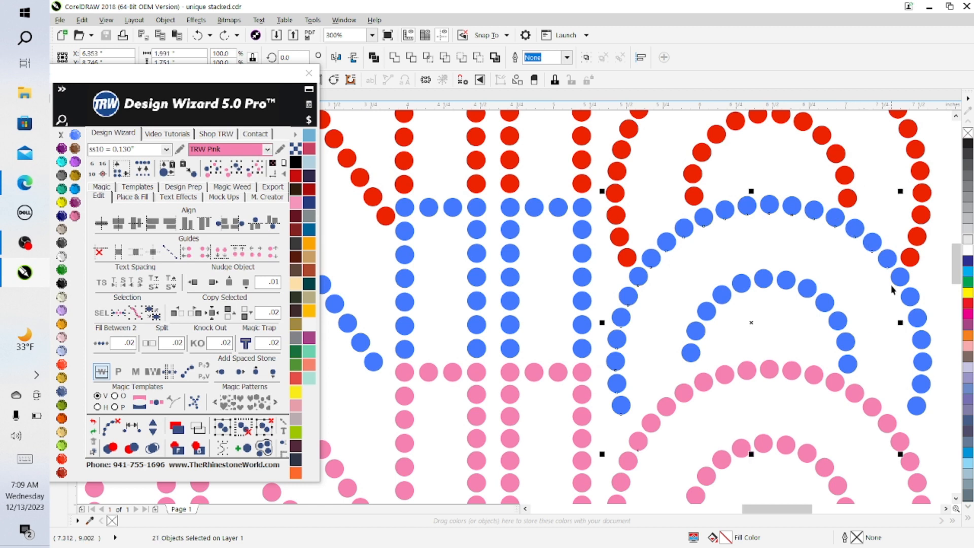
pyautogui.keyDown('shift'); pyautogui.click(899, 277); pyautogui.keyUp('shift')
pyautogui.keyDown('shift'); pyautogui.click(910, 297); pyautogui.keyUp('shift')
pyautogui.keyDown('shift'); pyautogui.click(918, 318); pyautogui.keyUp('shift')
pyautogui.keyDown('shift'); pyautogui.click(922, 339); pyautogui.keyUp('shift')
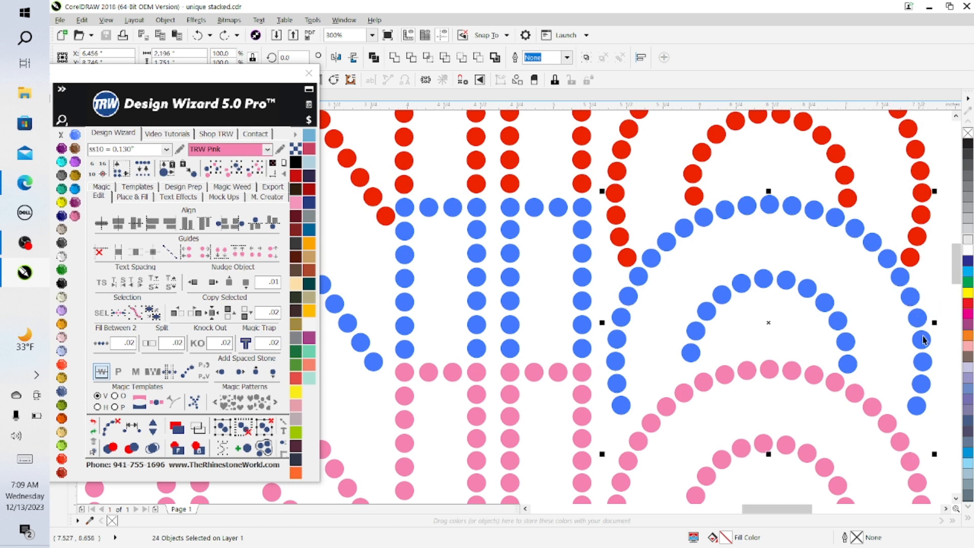
pyautogui.keyDown('shift'); pyautogui.click(924, 339); pyautogui.keyUp('shift')
pyautogui.keyDown('shift'); pyautogui.click(921, 384); pyautogui.keyUp('shift')
pyautogui.keyDown('shift'); pyautogui.click(917, 406); pyautogui.keyUp('shift')
pyautogui.keyDown('shift'); pyautogui.click(901, 452); pyautogui.keyUp('shift')
pyautogui.click(131, 429)
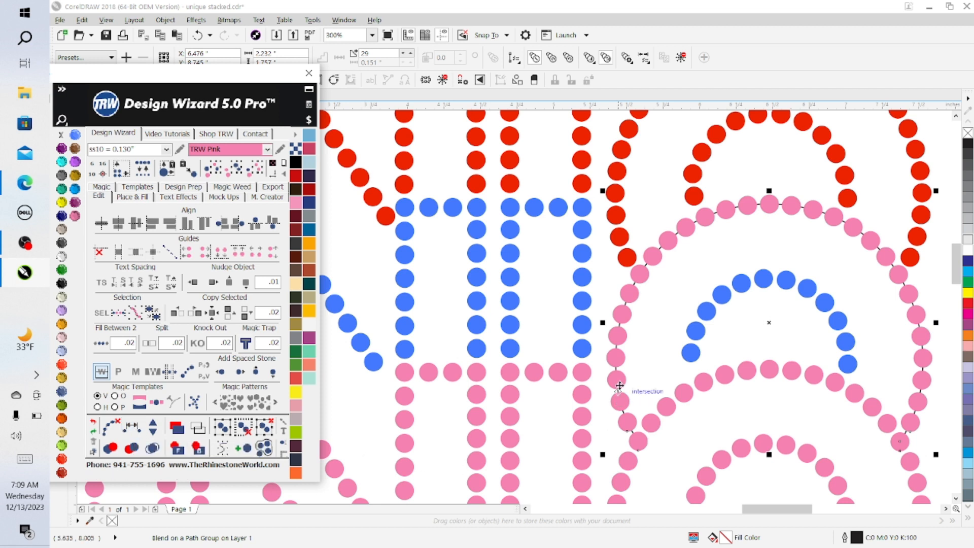
pyautogui.click(109, 431)
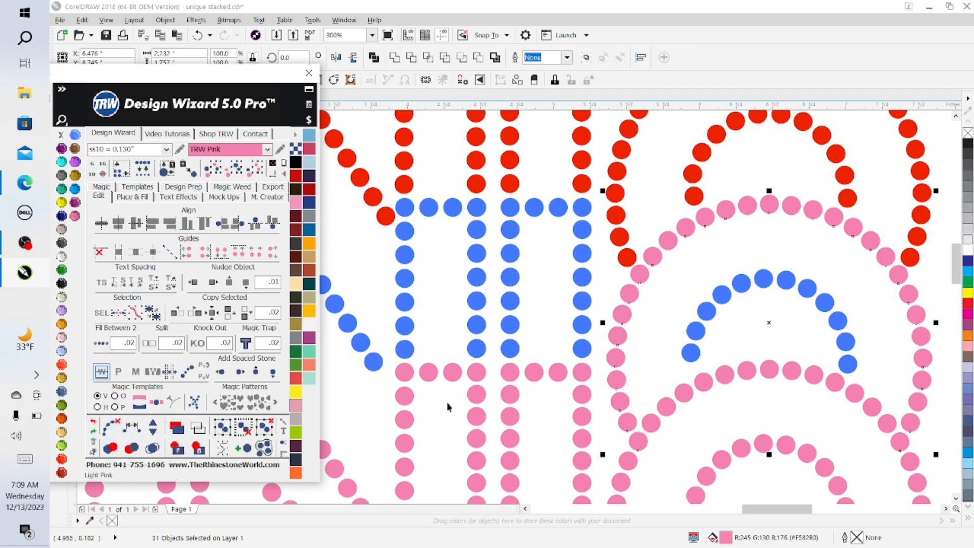
# Step: Recolor the second-row Q's outer arc to Sapphire with its two end stones in TRW Pink, and save the document
pyautogui.click(75, 188)
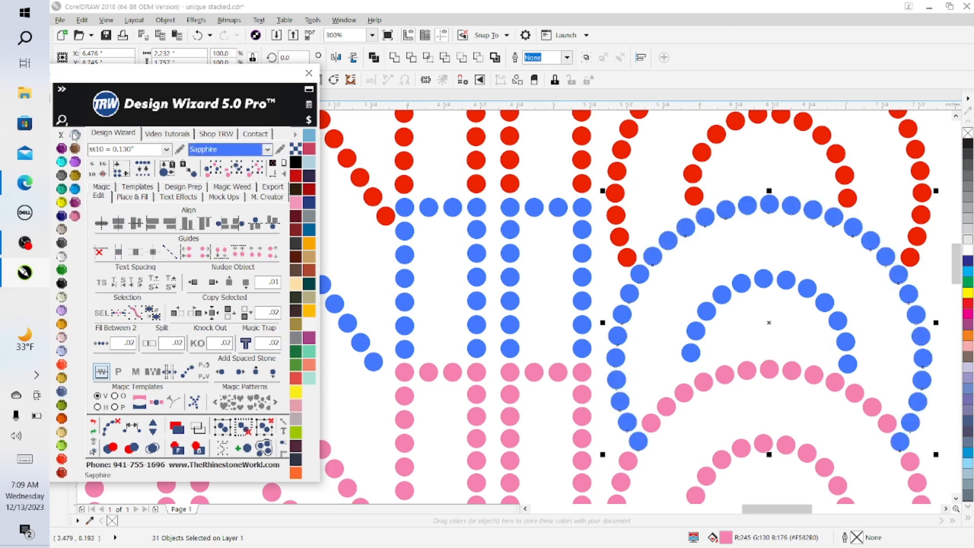
pyautogui.click(638, 439)
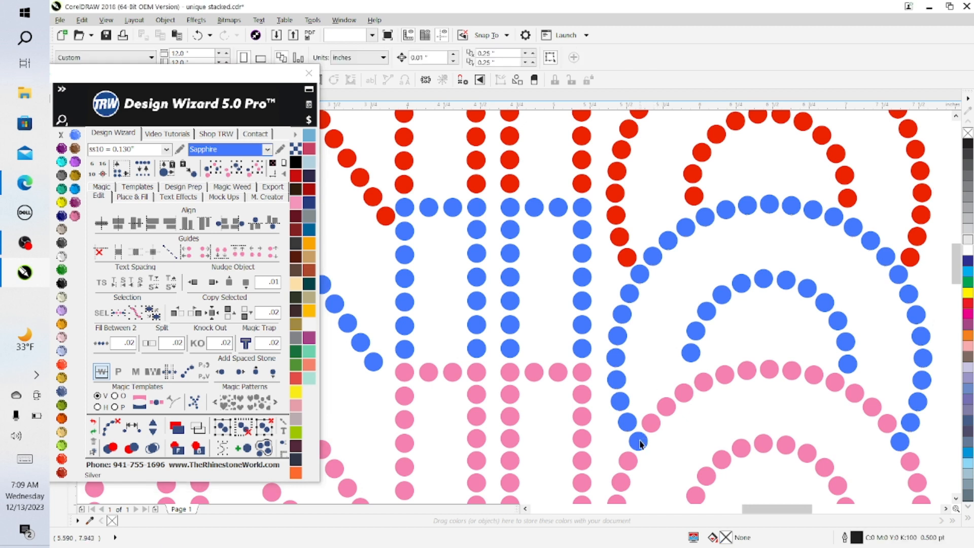
pyautogui.keyDown('shift'); pyautogui.click(904, 445); pyautogui.keyUp('shift')
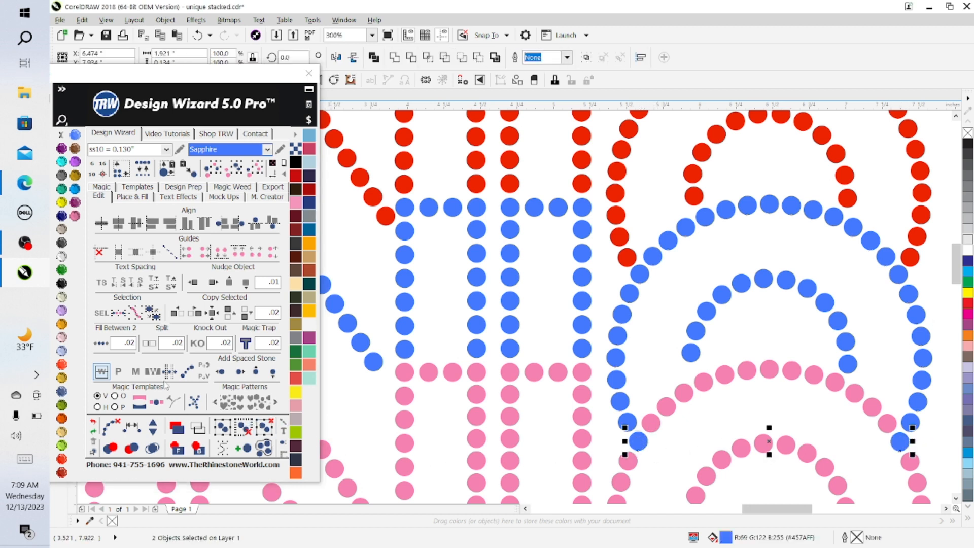
pyautogui.click(74, 215)
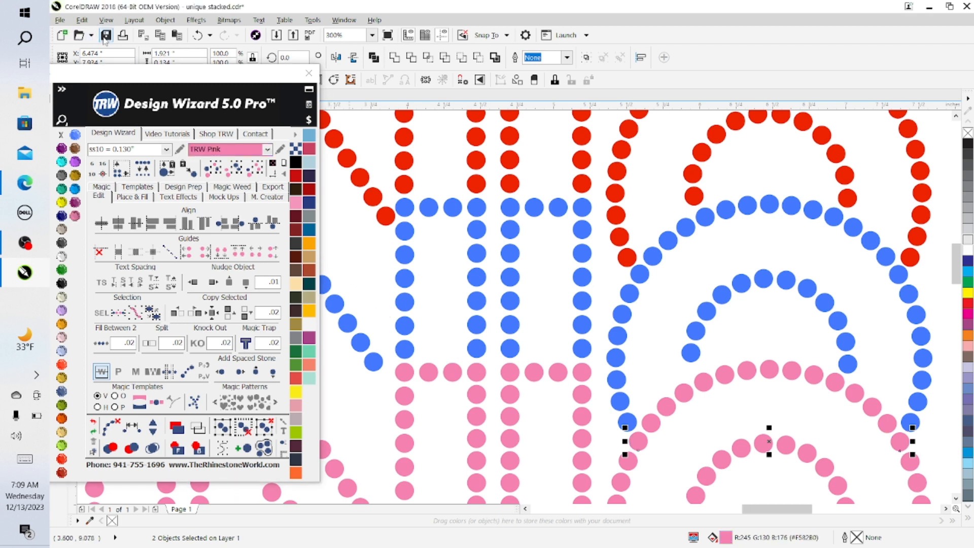
pyautogui.hotkey('ctrl', 's')
# Step: Copy the top corner stone of the second-row U's right column straight down into the gap below it
pyautogui.moveTo(765, 508); pyautogui.dragTo(816, 512)
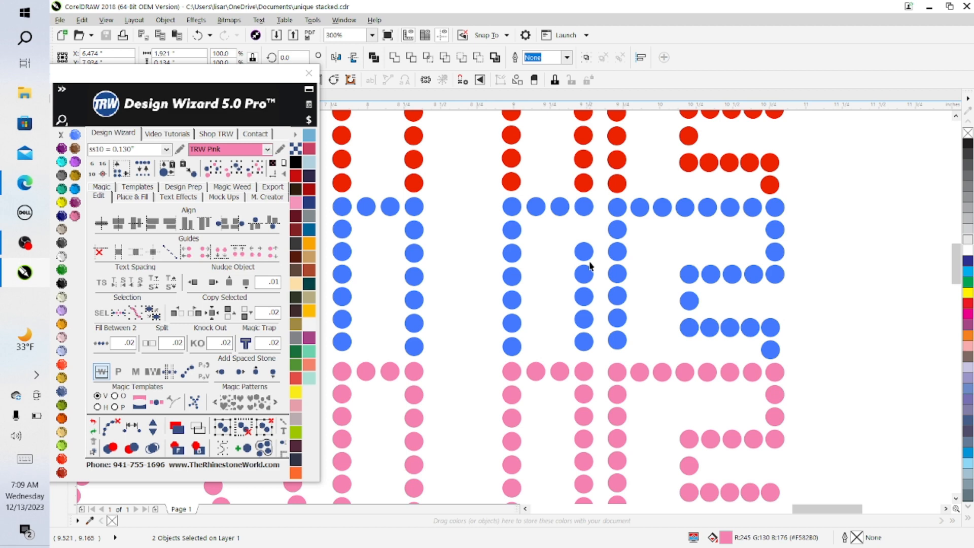
pyautogui.scroll(-2, 592, 258)
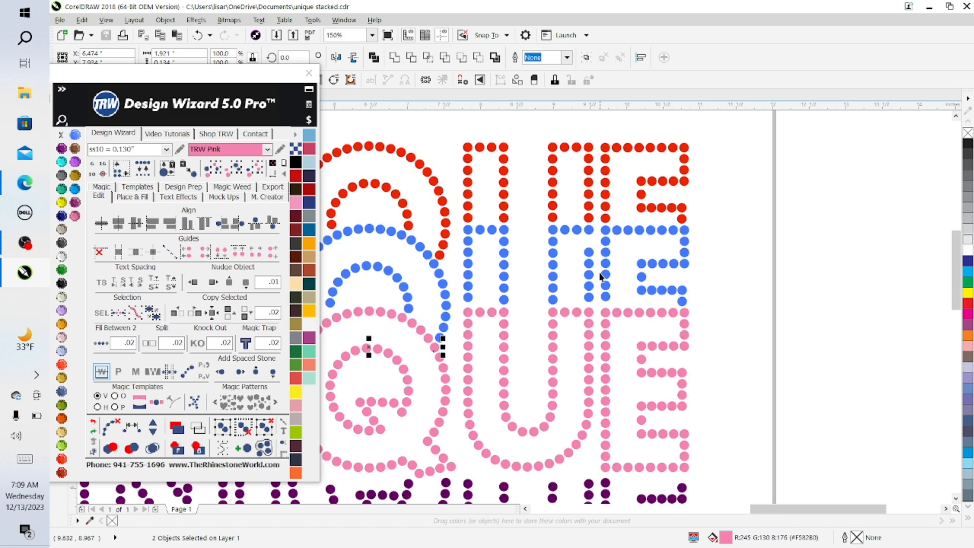
pyautogui.scroll(2, 601, 276)
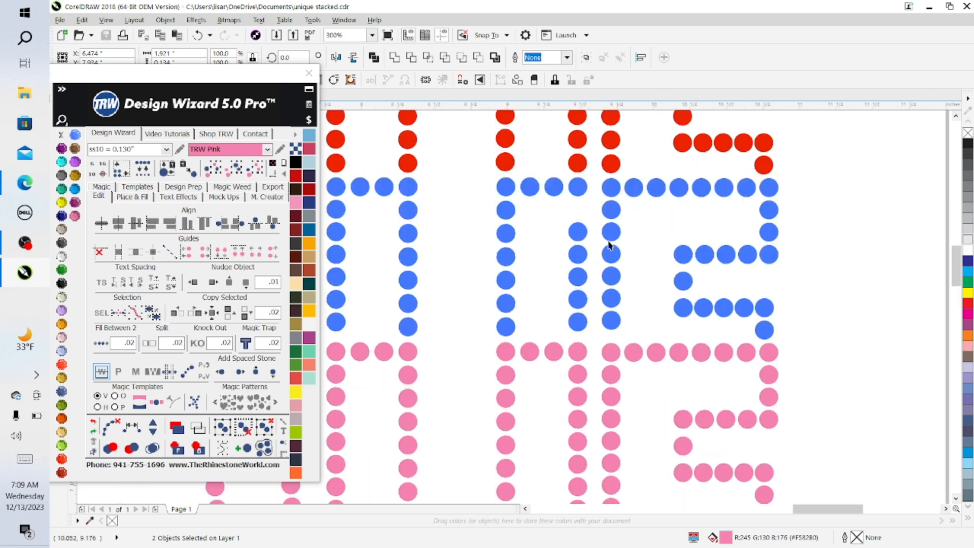
pyautogui.click(578, 191)
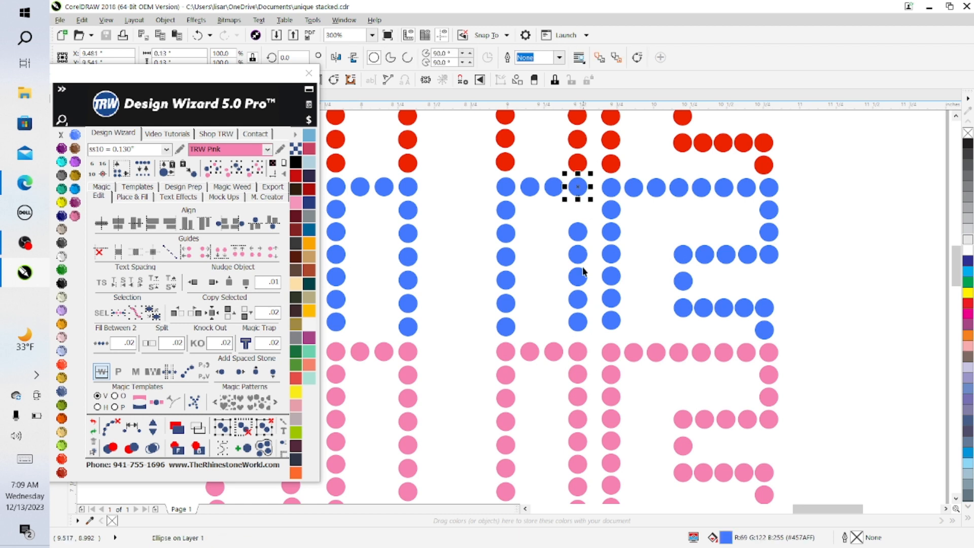
pyautogui.moveTo(578, 187)
pyautogui.mouseDown()
pyautogui.moveTo(611, 150)
pyautogui.moveTo(603, 208)
pyautogui.mouseUp()
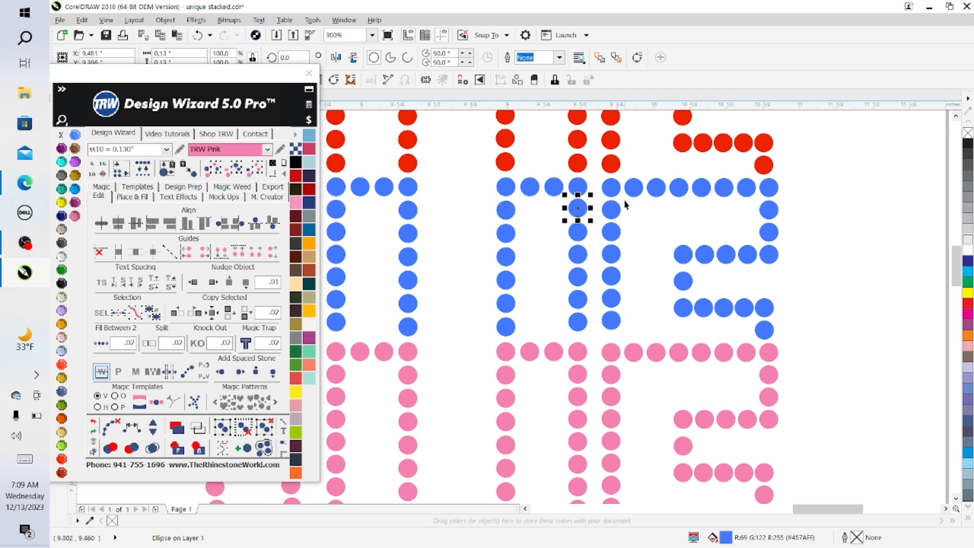
pyautogui.click(651, 224)
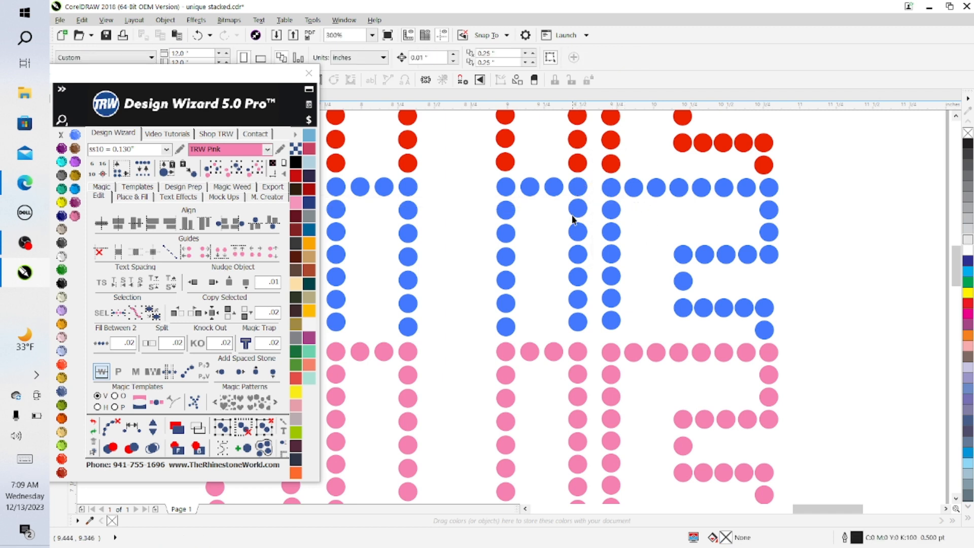
# Step: Space the second-row E's left column evenly from the stone below its top corner down to the pink corner stone, and clear the path
pyautogui.click(581, 212)
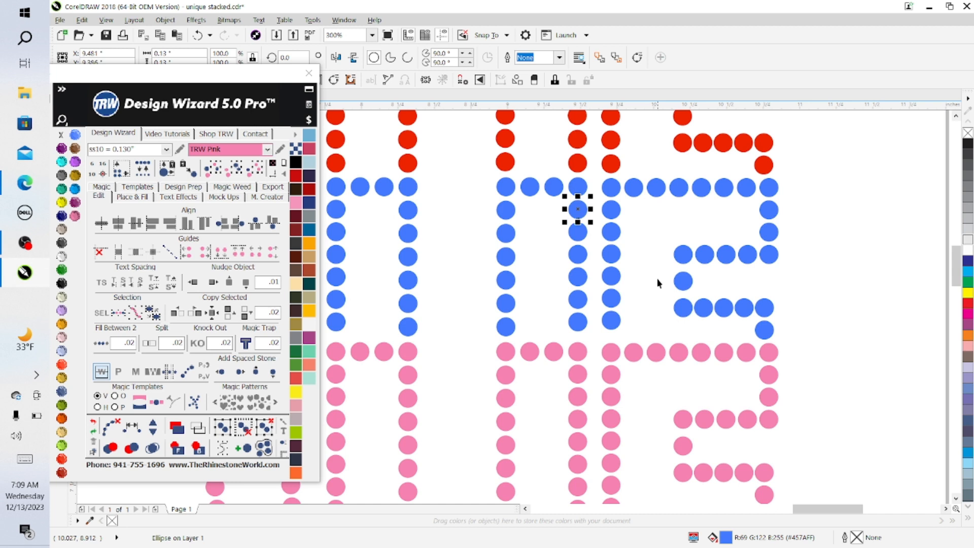
pyautogui.click(542, 300)
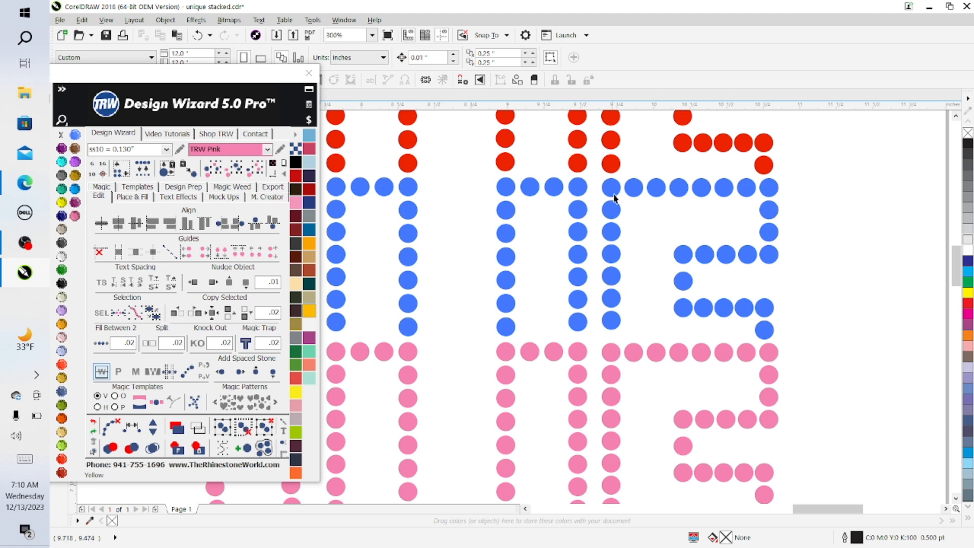
pyautogui.click(612, 212)
pyautogui.keyDown('shift'); pyautogui.click(612, 232); pyautogui.keyUp('shift')
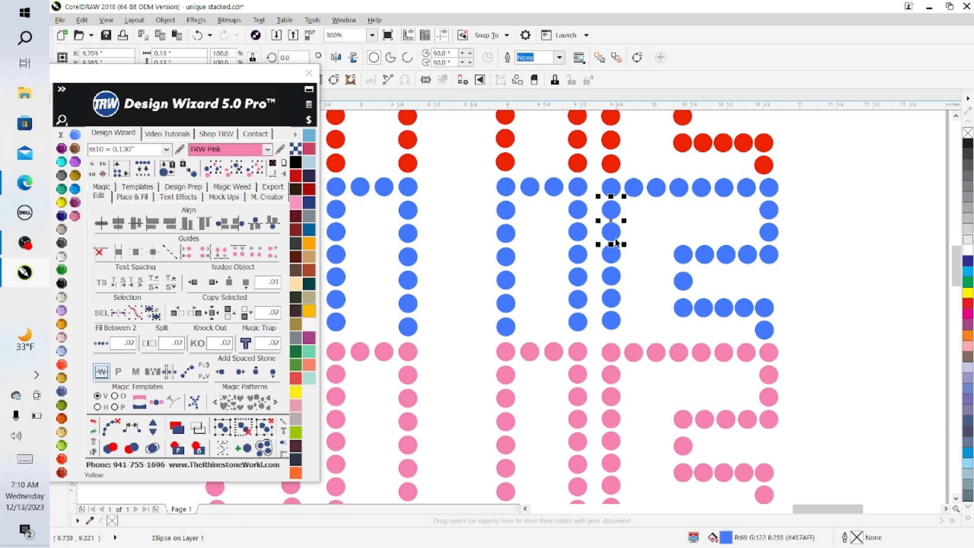
pyautogui.keyDown('shift'); pyautogui.click(611, 255); pyautogui.keyUp('shift')
pyautogui.keyDown('shift'); pyautogui.click(612, 278); pyautogui.keyUp('shift')
pyautogui.keyDown('shift'); pyautogui.click(611, 299); pyautogui.keyUp('shift')
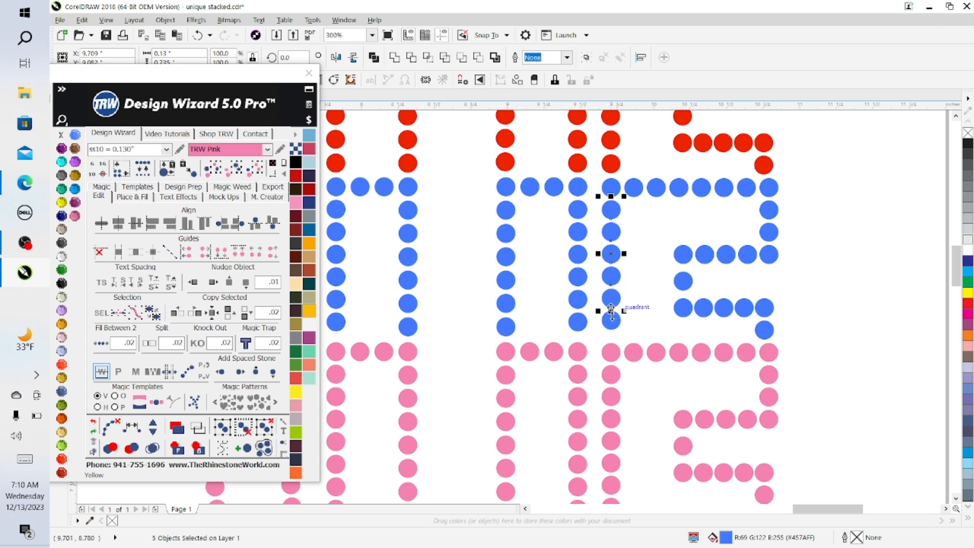
pyautogui.keyDown('shift'); pyautogui.click(612, 321); pyautogui.keyUp('shift')
pyautogui.keyDown('shift'); pyautogui.click(611, 356); pyautogui.keyUp('shift')
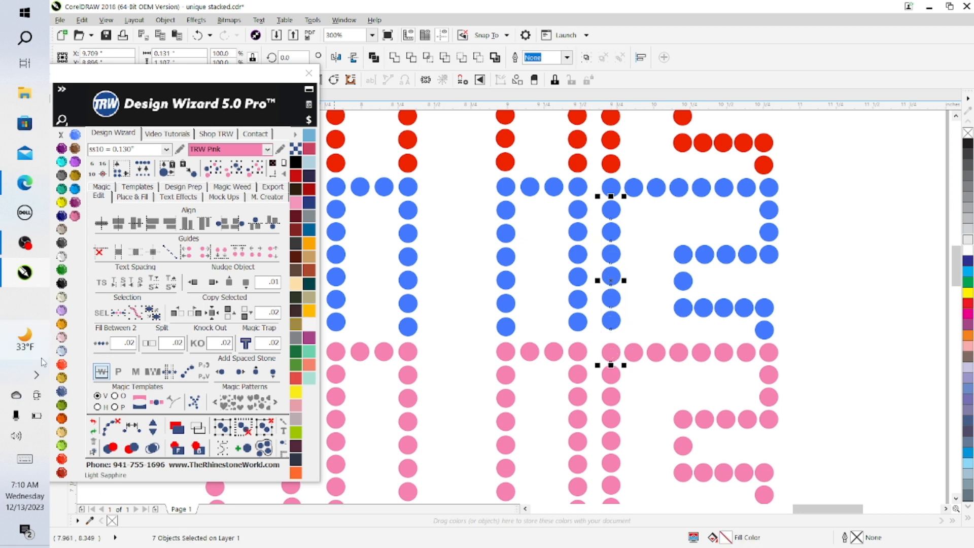
pyautogui.click(130, 430)
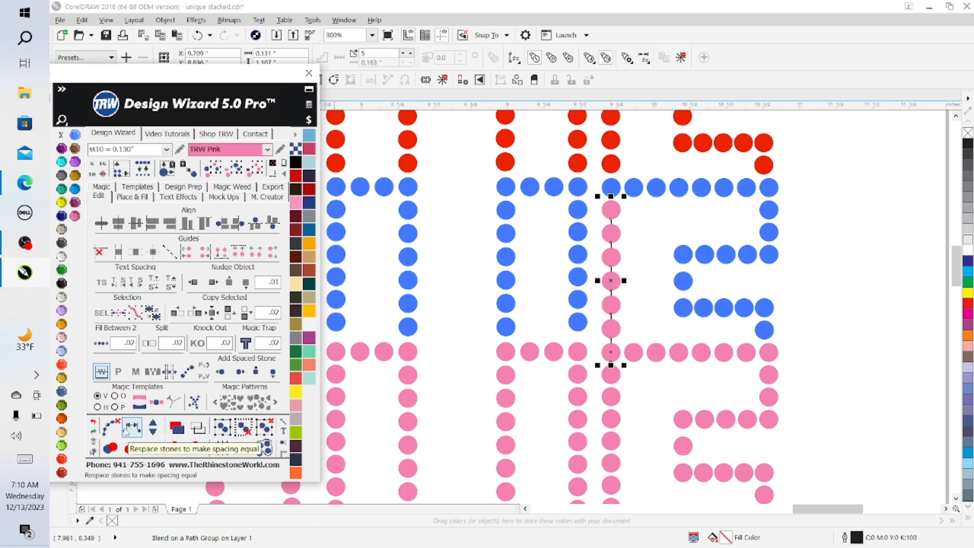
pyautogui.click(112, 429)
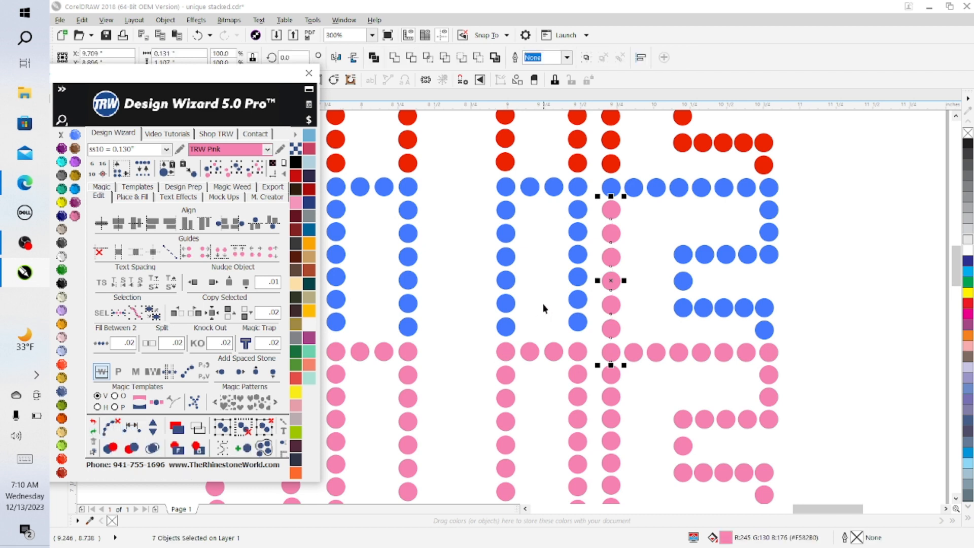
# Step: Recolor the second-row E's left column to Sapphire with the corner stone beneath it in TRW Pink, and save the document
pyautogui.click(74, 134)
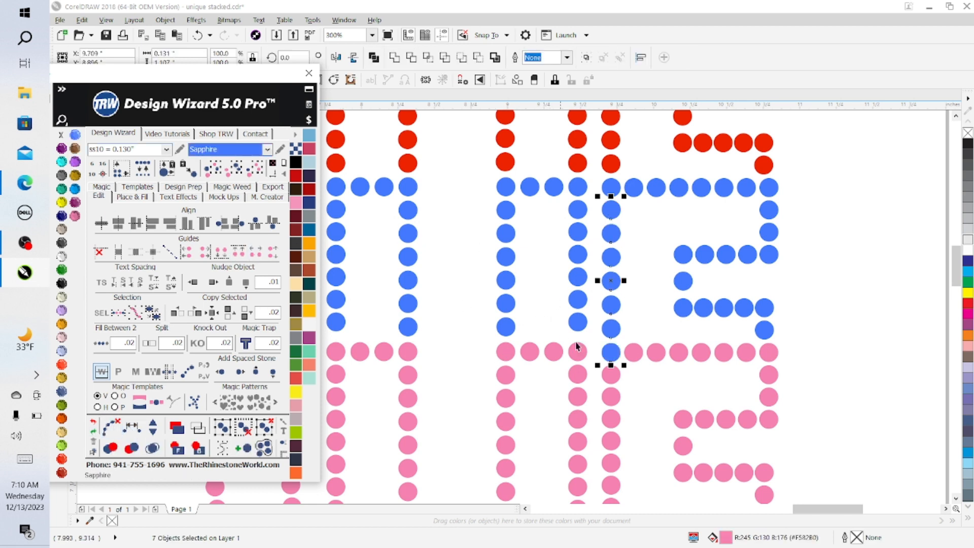
pyautogui.click(610, 355)
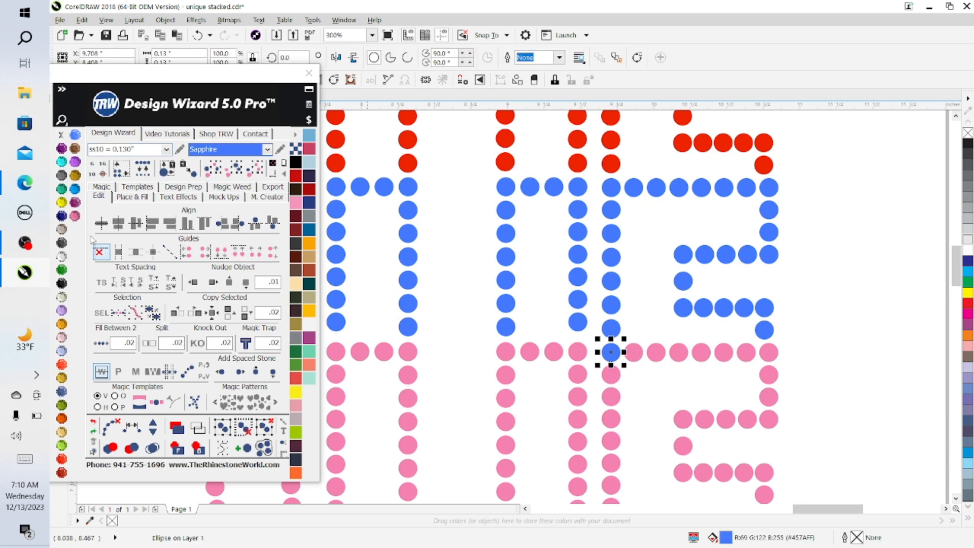
pyautogui.click(74, 216)
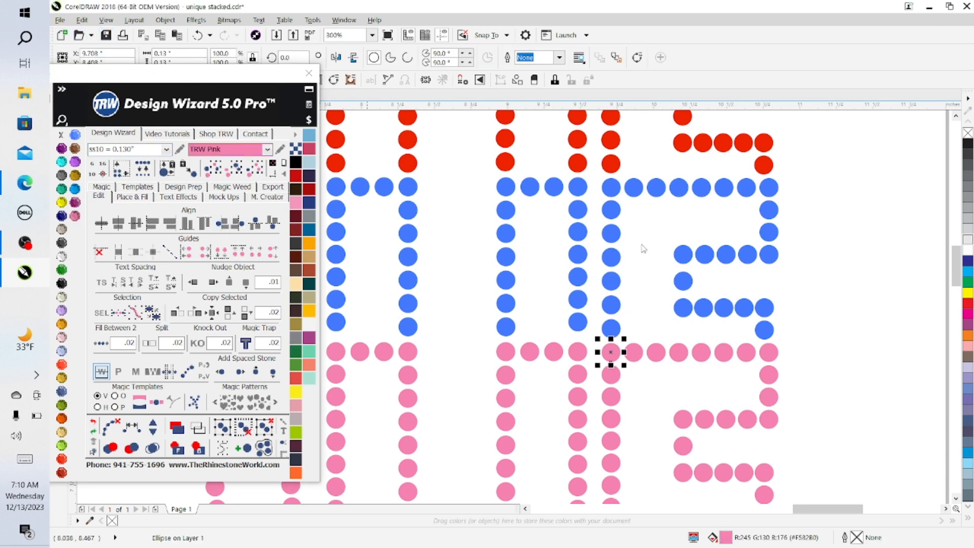
pyautogui.scroll(-2, 705, 261)
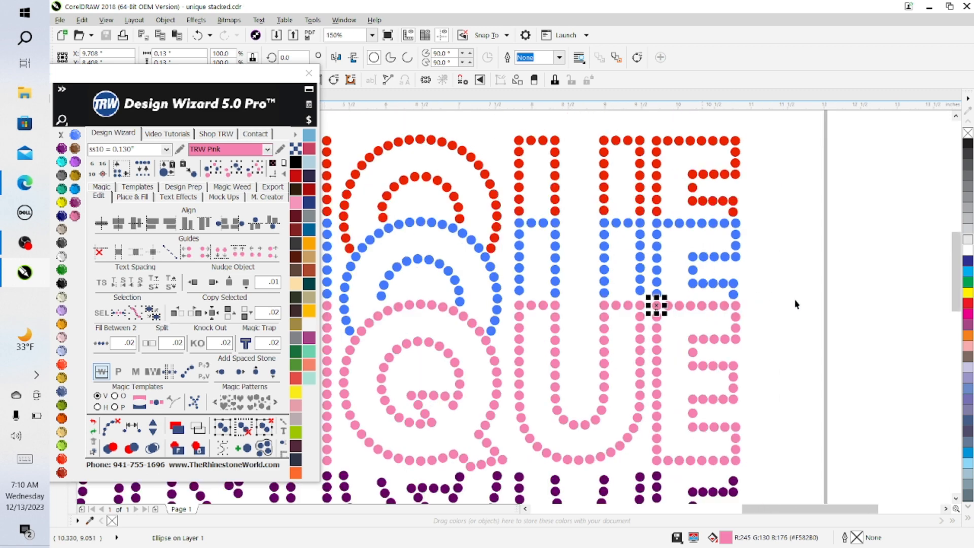
pyautogui.click(788, 337)
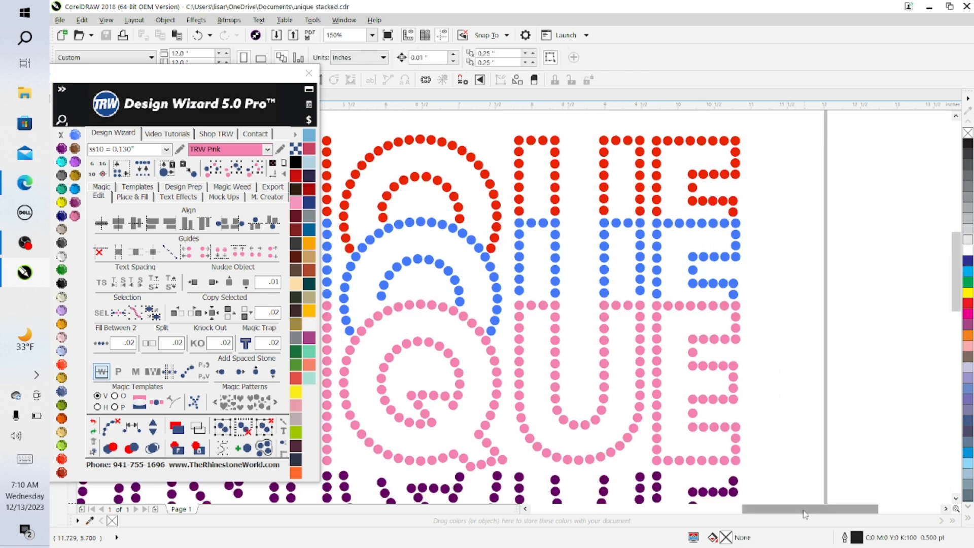
# Step: Space the second-row U's right column evenly from below its top corner down to the pink corner stone, and clear the path
pyautogui.moveTo(803, 509); pyautogui.dragTo(744, 520)
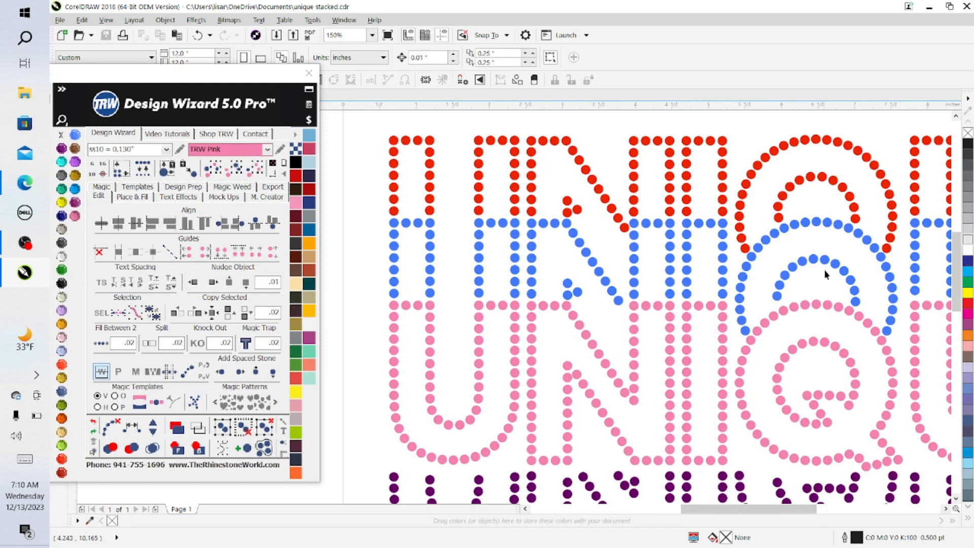
pyautogui.moveTo(775, 507); pyautogui.dragTo(807, 509)
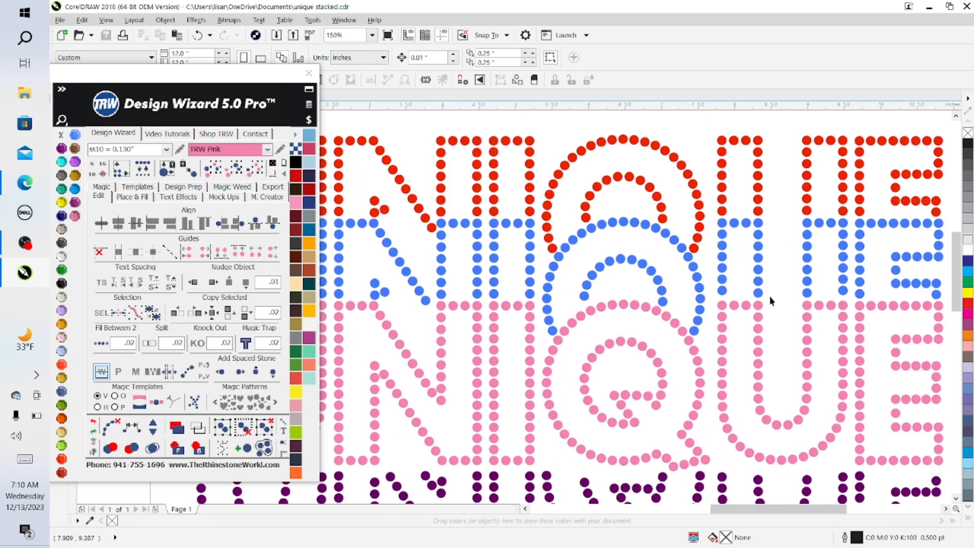
pyautogui.scroll(1, 851, 294)
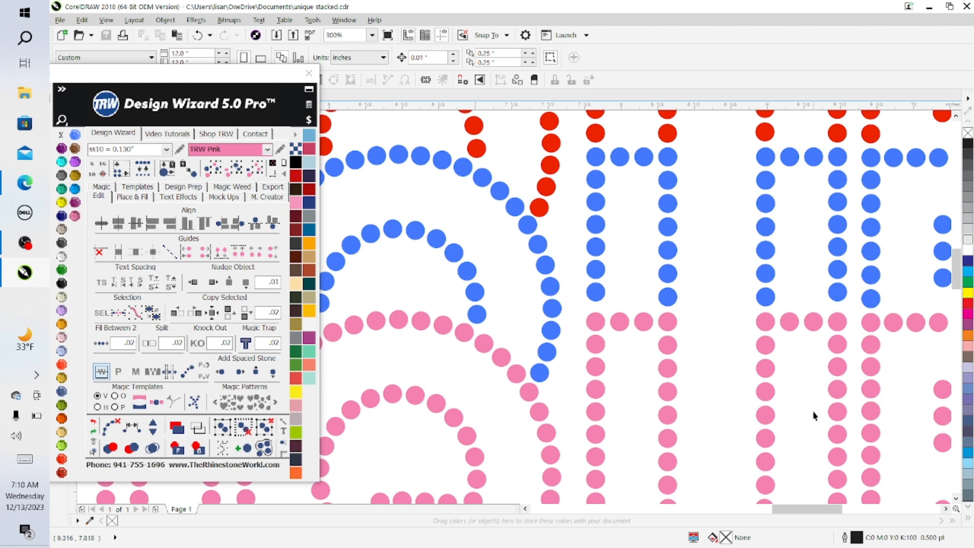
pyautogui.click(834, 181)
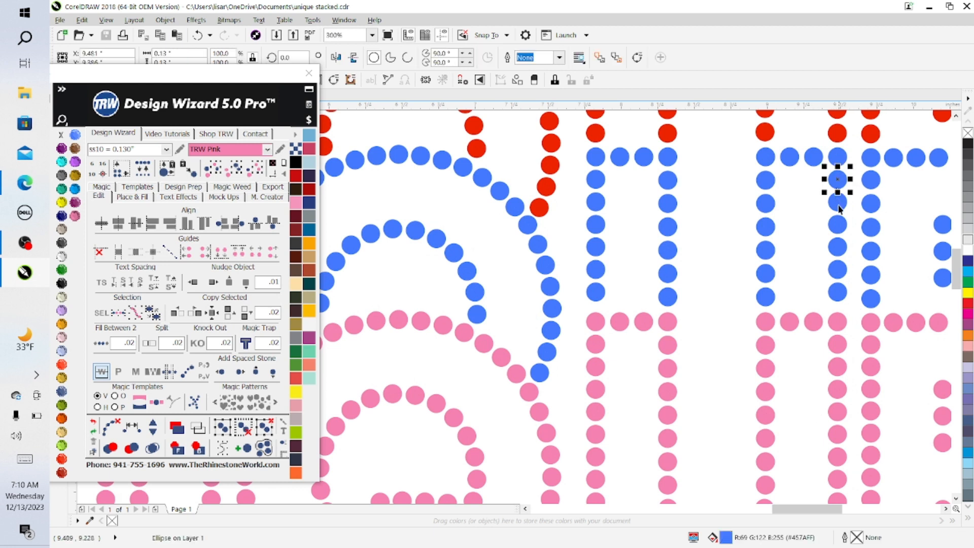
pyautogui.keyDown('shift'); pyautogui.click(838, 201); pyautogui.keyUp('shift')
pyautogui.keyDown('shift'); pyautogui.click(839, 228); pyautogui.keyUp('shift')
pyautogui.keyDown('shift'); pyautogui.click(838, 249); pyautogui.keyUp('shift')
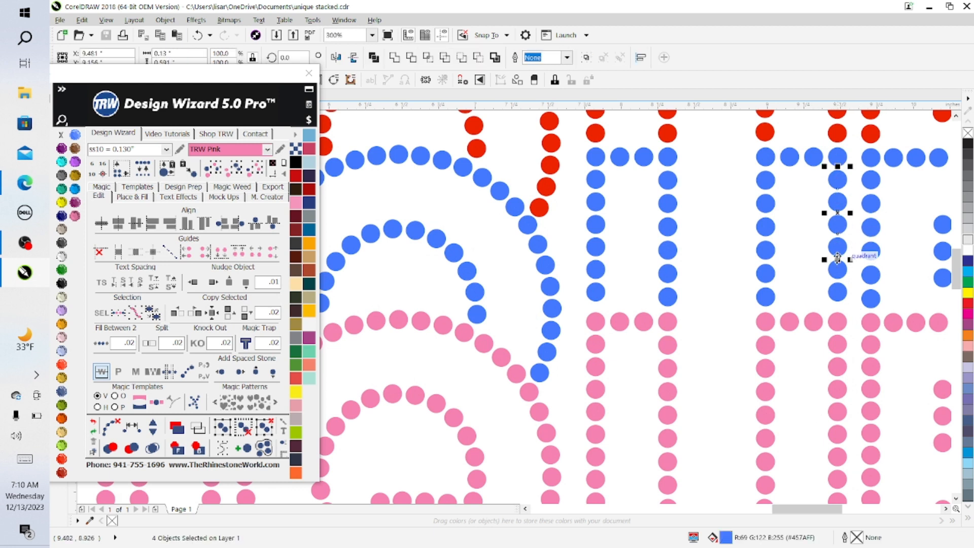
pyautogui.keyDown('shift'); pyautogui.click(838, 271); pyautogui.keyUp('shift')
pyautogui.keyDown('shift'); pyautogui.click(837, 294); pyautogui.keyUp('shift')
pyautogui.keyDown('shift'); pyautogui.click(838, 323); pyautogui.keyUp('shift')
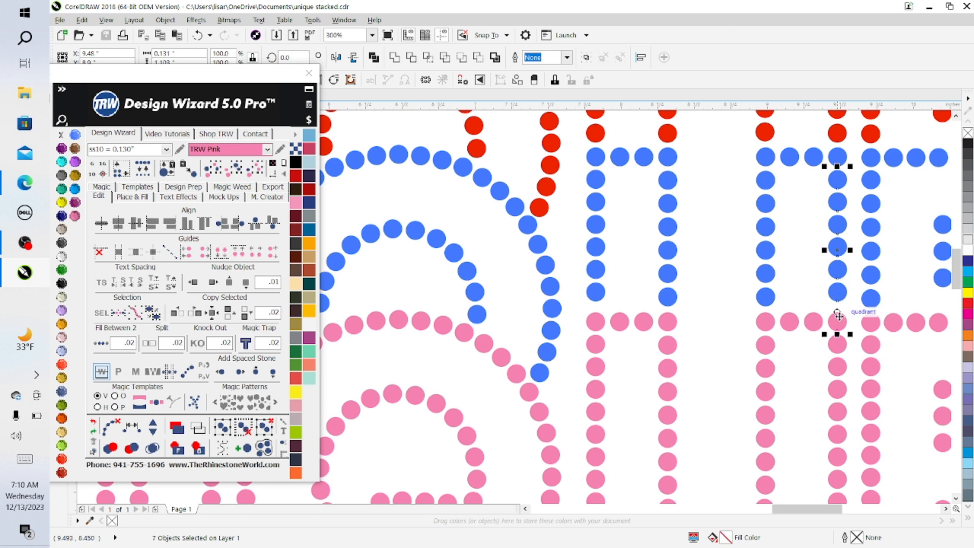
pyautogui.click(131, 429)
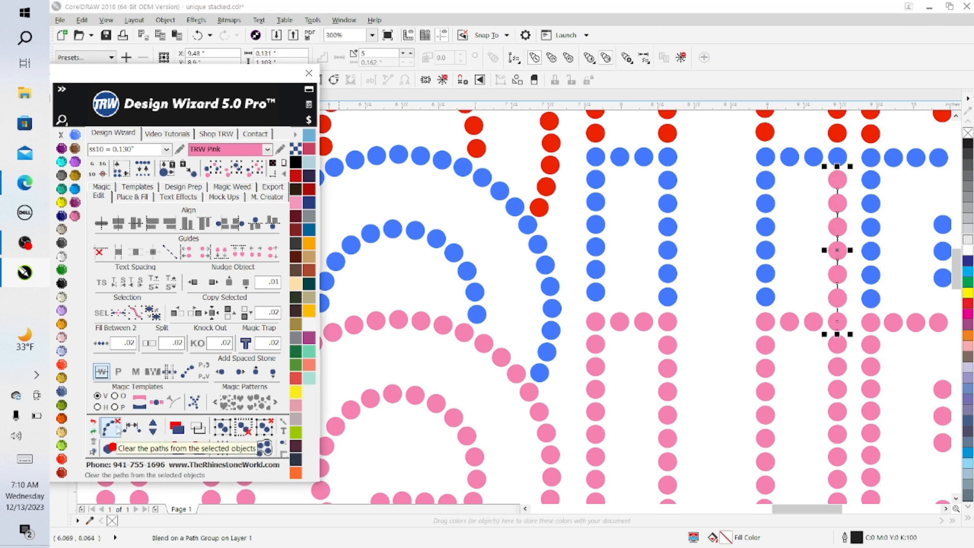
pyautogui.click(109, 427)
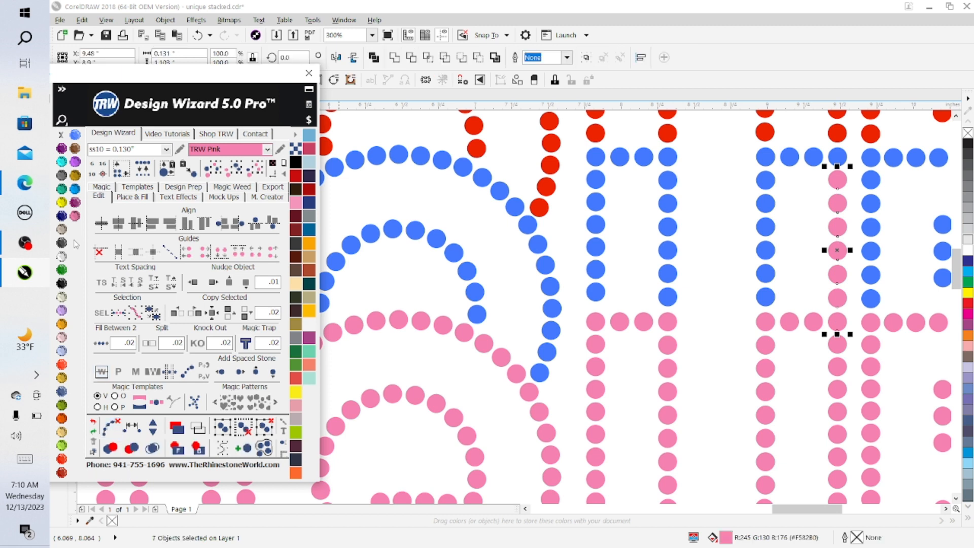
# Step: Recolor the second-row U's right column to Sapphire and the corner stone beneath it to TRW Pink
pyautogui.click(75, 135)
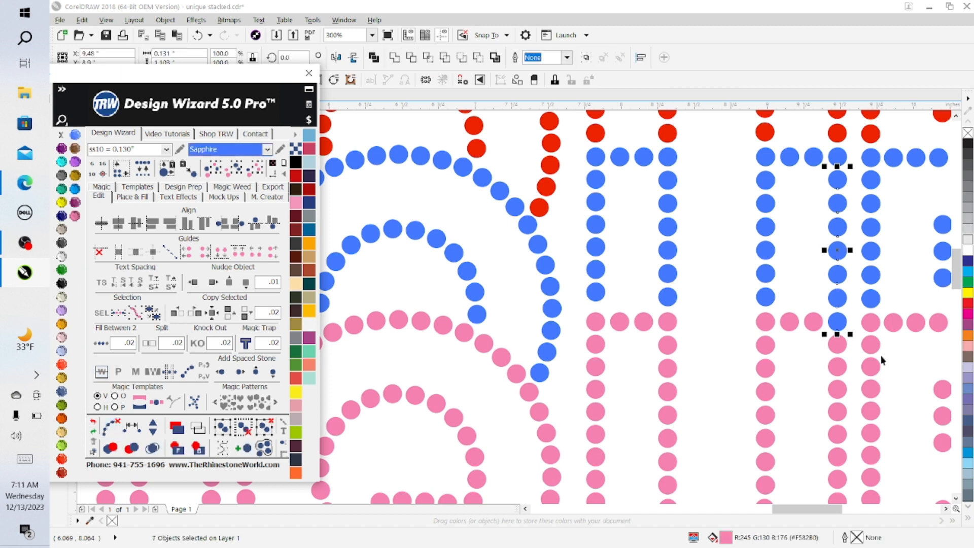
pyautogui.click(838, 323)
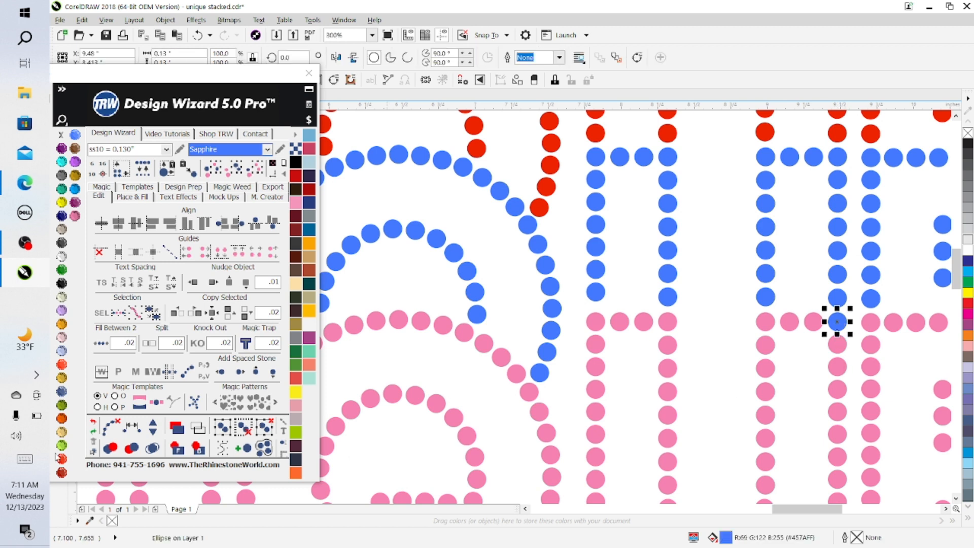
pyautogui.click(75, 216)
pyautogui.click(722, 391)
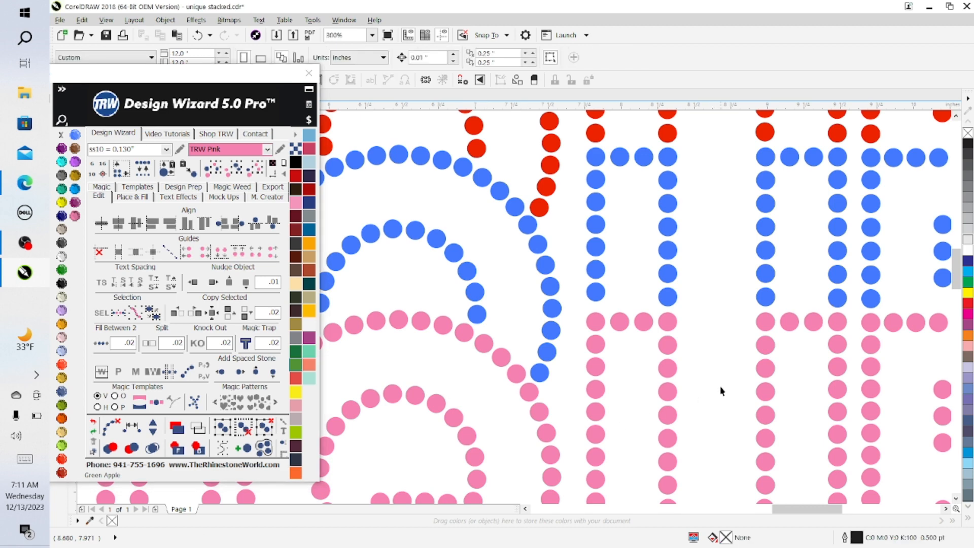
pyautogui.scroll(-2, 721, 391)
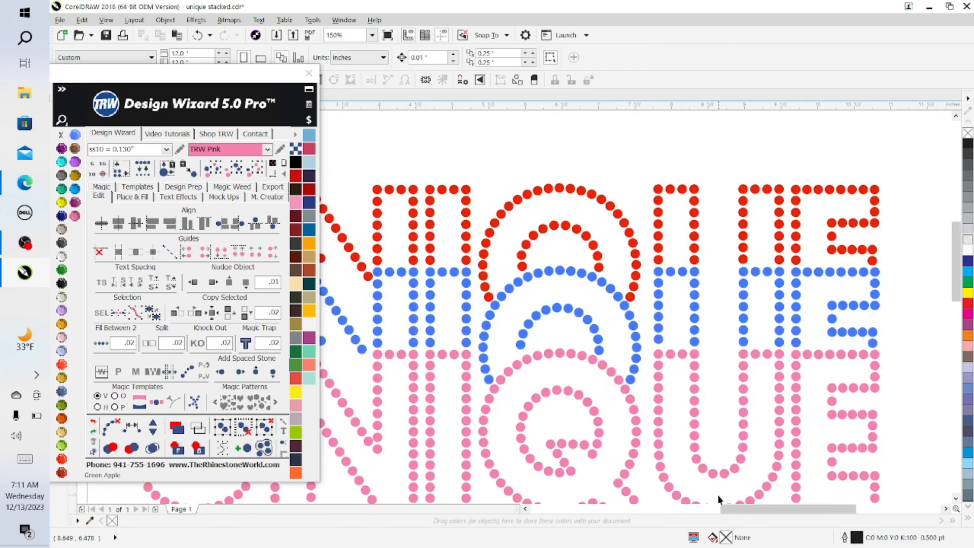
# Step: Space the second-row Q's inner arc evenly from the pink stone below its left end to its right end stone, and clear the path
pyautogui.click(526, 360)
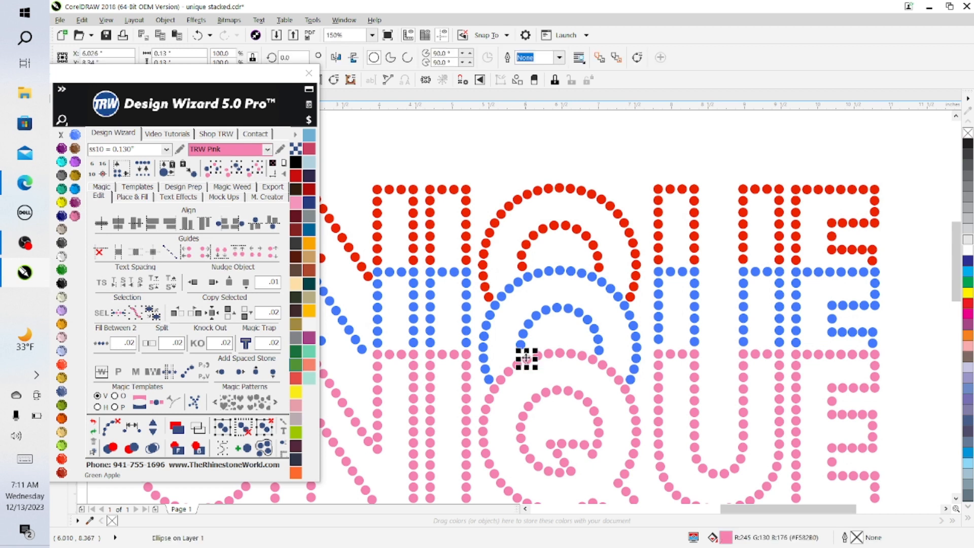
pyautogui.keyDown('shift'); pyautogui.click(524, 343); pyautogui.keyUp('shift')
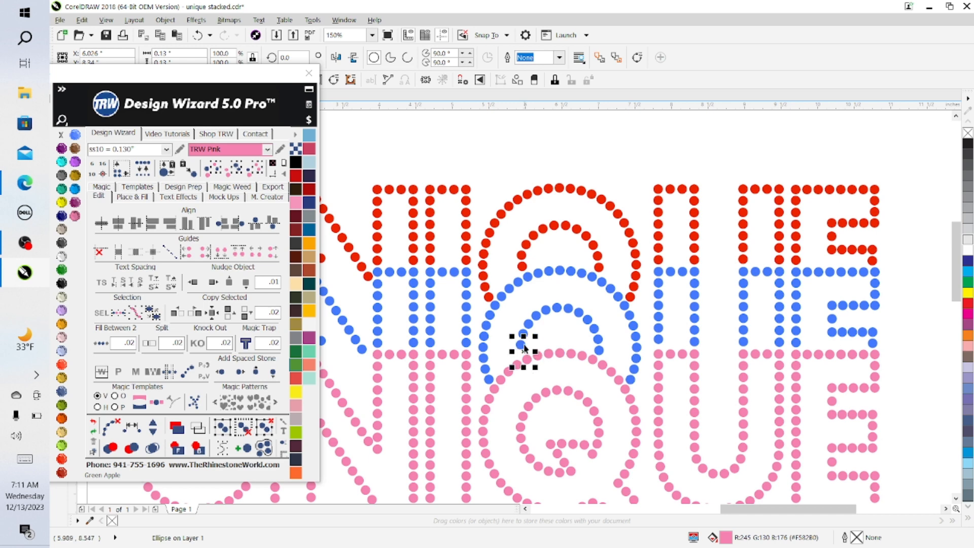
pyautogui.scroll(1, 528, 334)
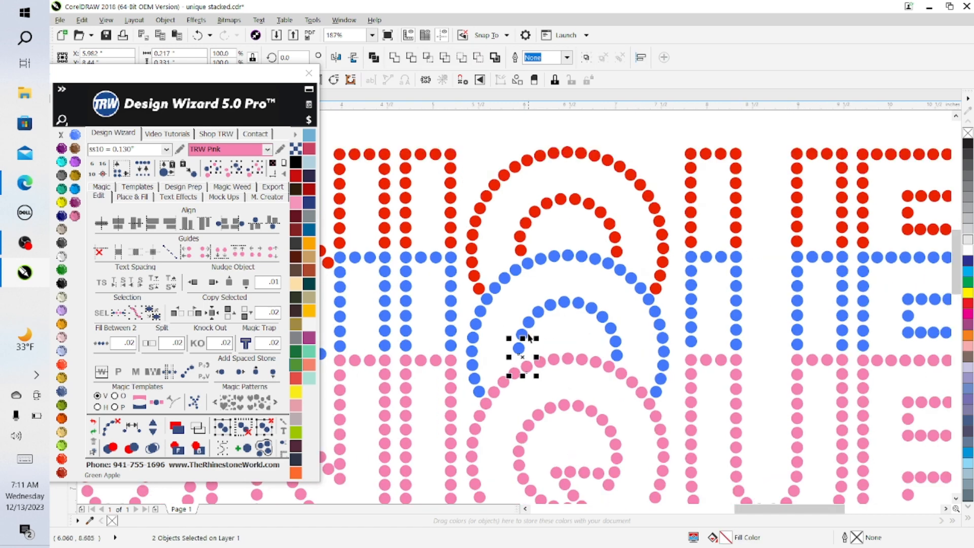
pyautogui.scroll(1, 529, 337)
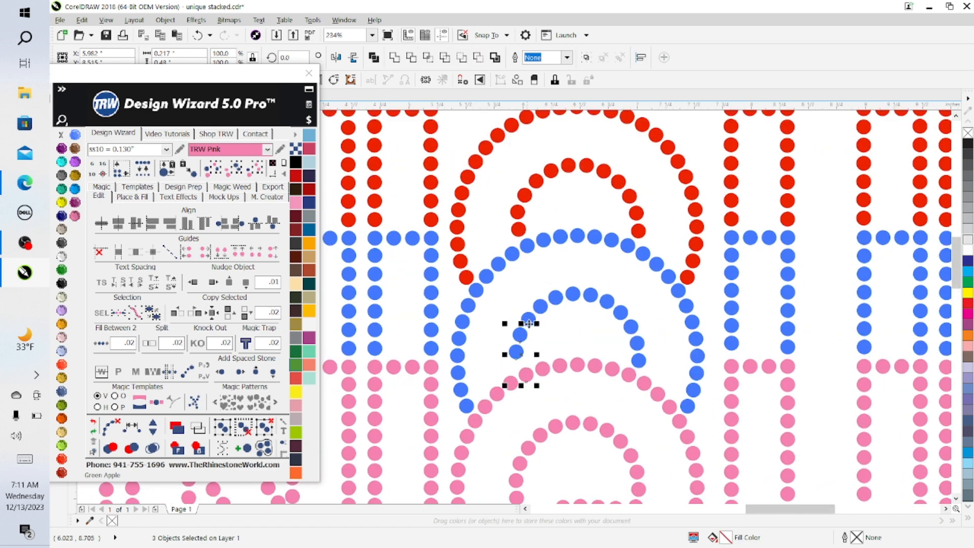
pyautogui.keyDown('shift'); pyautogui.click(531, 321); pyautogui.keyUp('shift')
pyautogui.keyDown('shift'); pyautogui.click(540, 306); pyautogui.keyUp('shift')
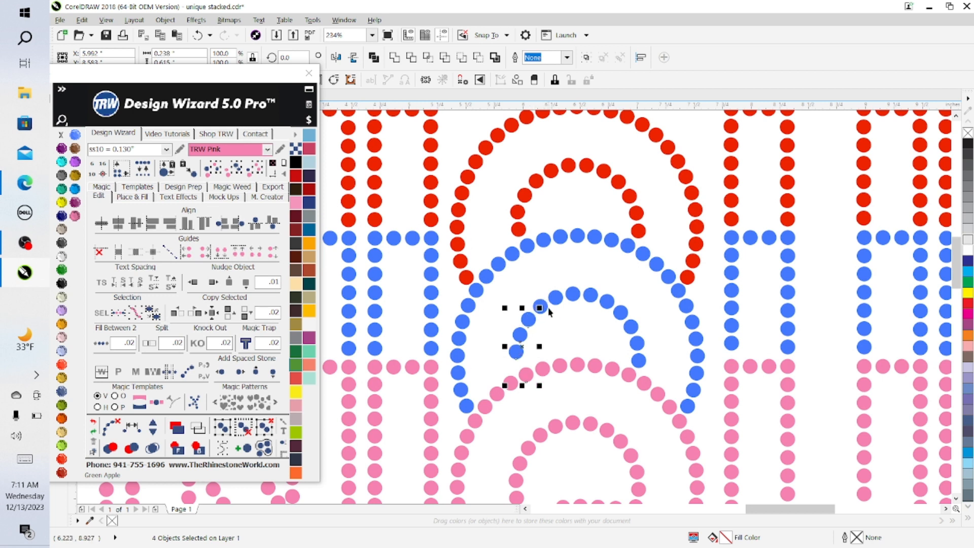
pyautogui.keyDown('shift'); pyautogui.click(555, 298); pyautogui.keyUp('shift')
pyautogui.keyDown('shift'); pyautogui.click(573, 294); pyautogui.keyUp('shift')
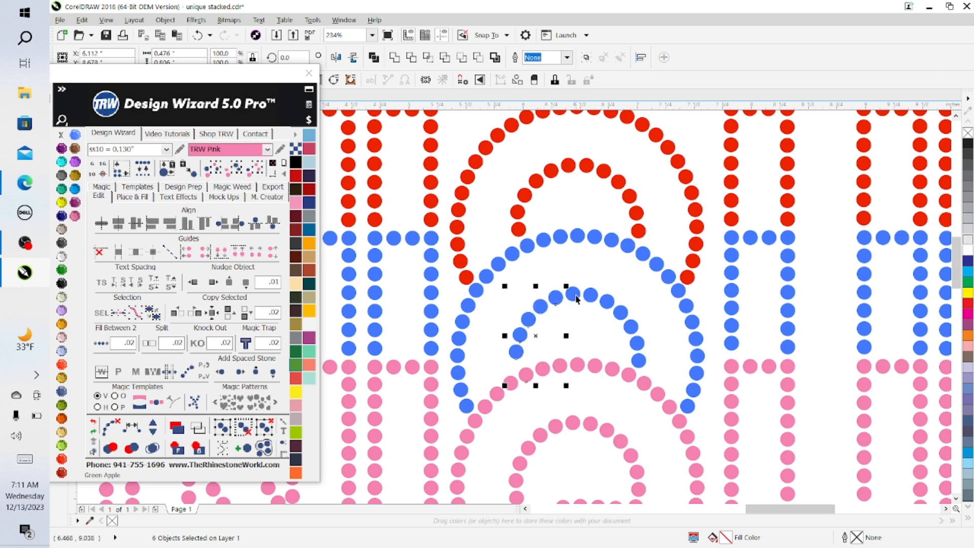
pyautogui.keyDown('shift'); pyautogui.click(590, 295); pyautogui.keyUp('shift')
pyautogui.keyDown('shift'); pyautogui.click(608, 301); pyautogui.keyUp('shift')
pyautogui.keyDown('shift'); pyautogui.click(620, 312); pyautogui.keyUp('shift')
pyautogui.keyDown('shift'); pyautogui.click(631, 327); pyautogui.keyUp('shift')
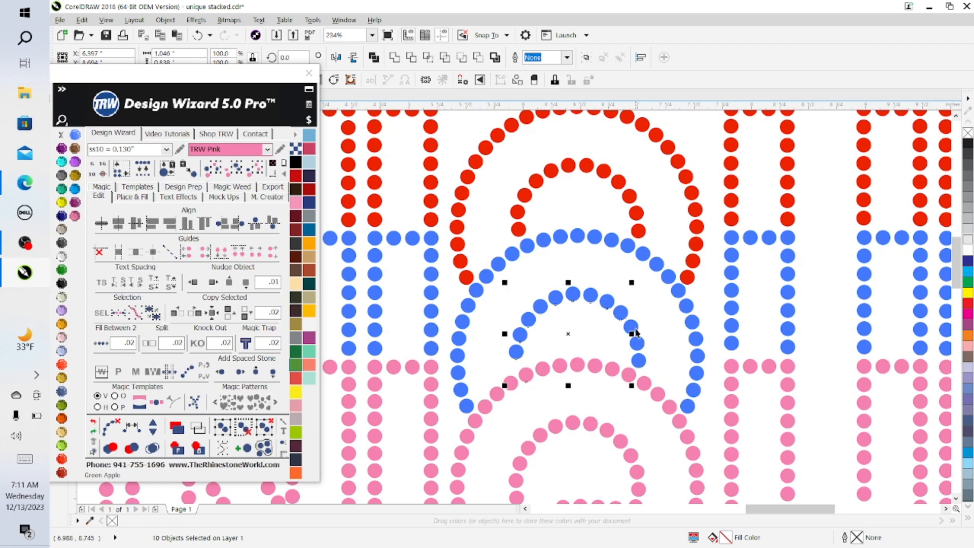
pyautogui.keyDown('shift'); pyautogui.click(632, 327); pyautogui.keyUp('shift')
pyautogui.keyDown('shift'); pyautogui.click(637, 343); pyautogui.keyUp('shift')
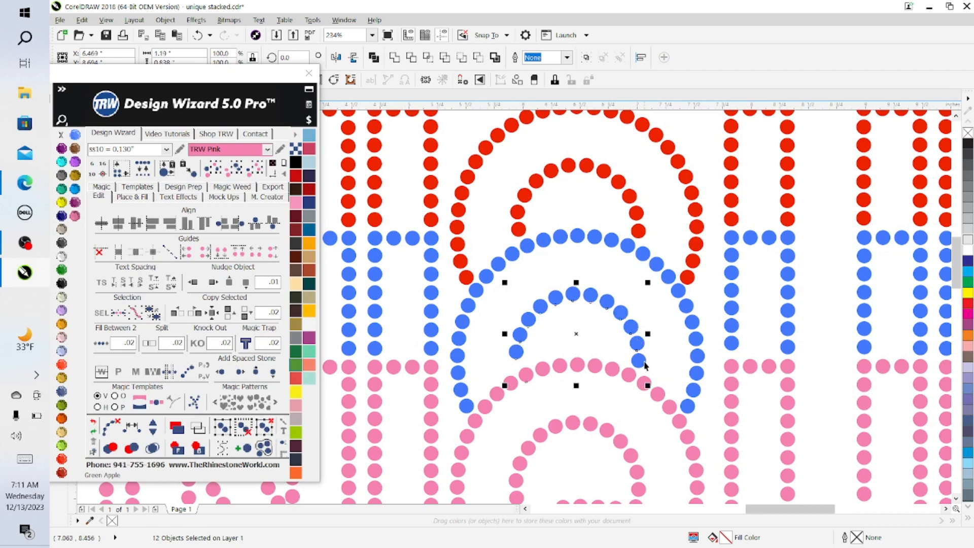
pyautogui.keyDown('shift'); pyautogui.click(639, 360); pyautogui.keyUp('shift')
pyautogui.click(133, 428)
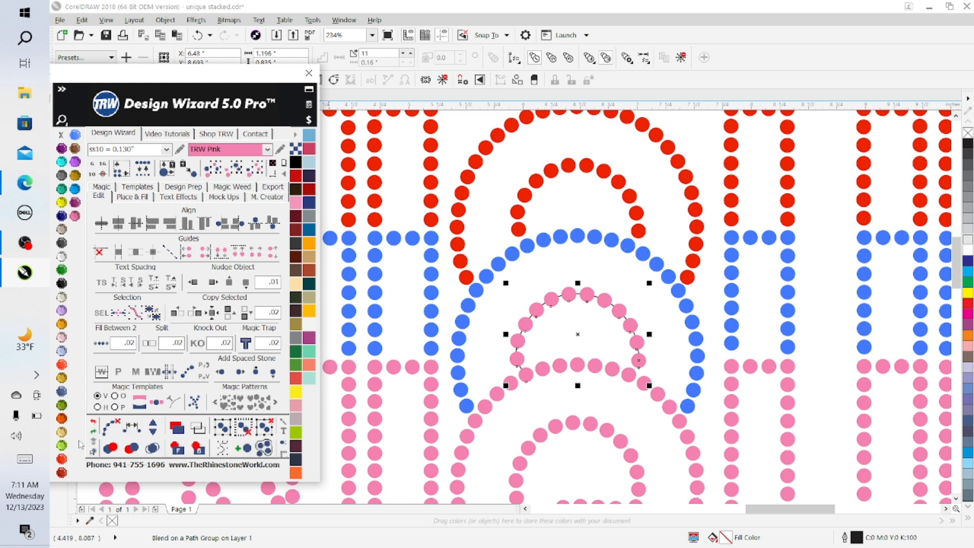
pyautogui.click(110, 429)
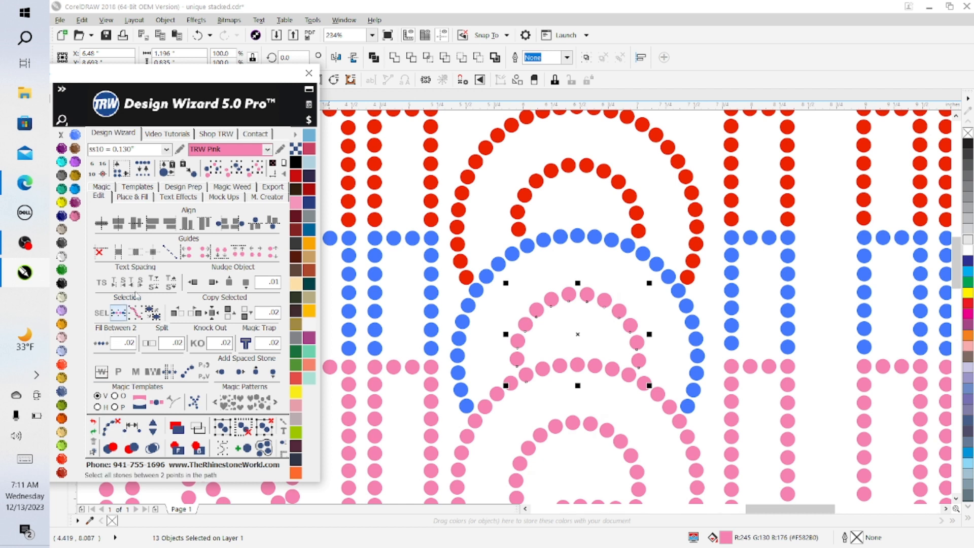
# Step: Recolor the second-row Q's inner arc to Sapphire with the stone below its left end in TRW Pink, and save the document
pyautogui.click(75, 134)
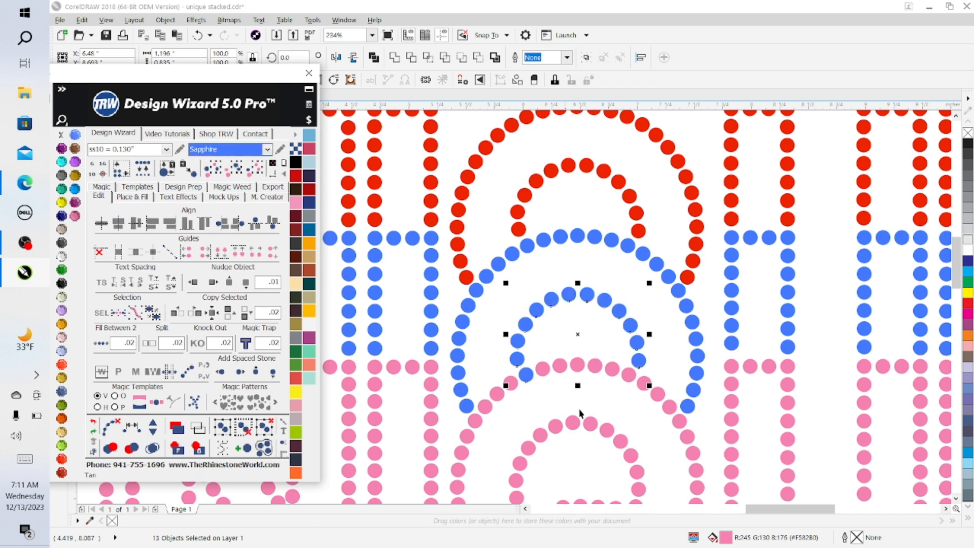
pyautogui.click(528, 386)
pyautogui.click(526, 375)
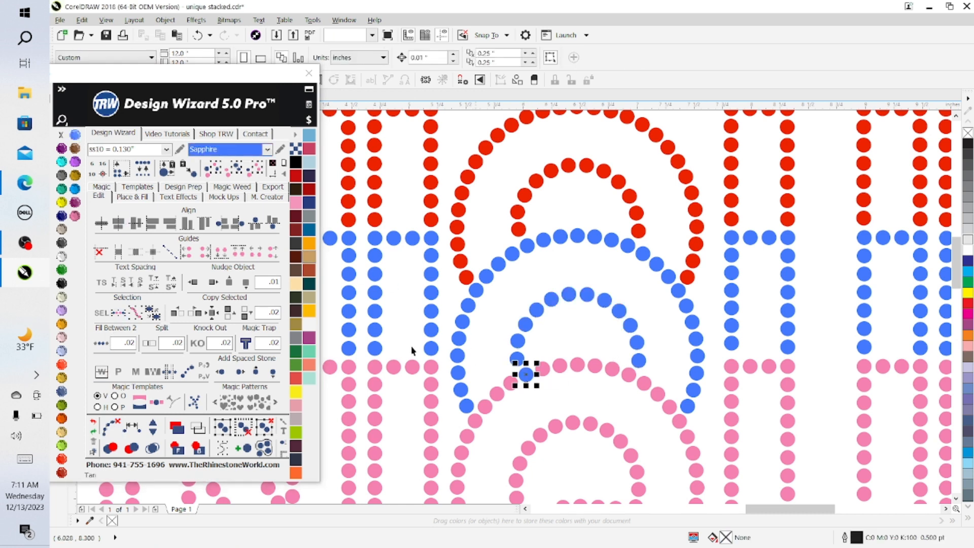
pyautogui.click(74, 187)
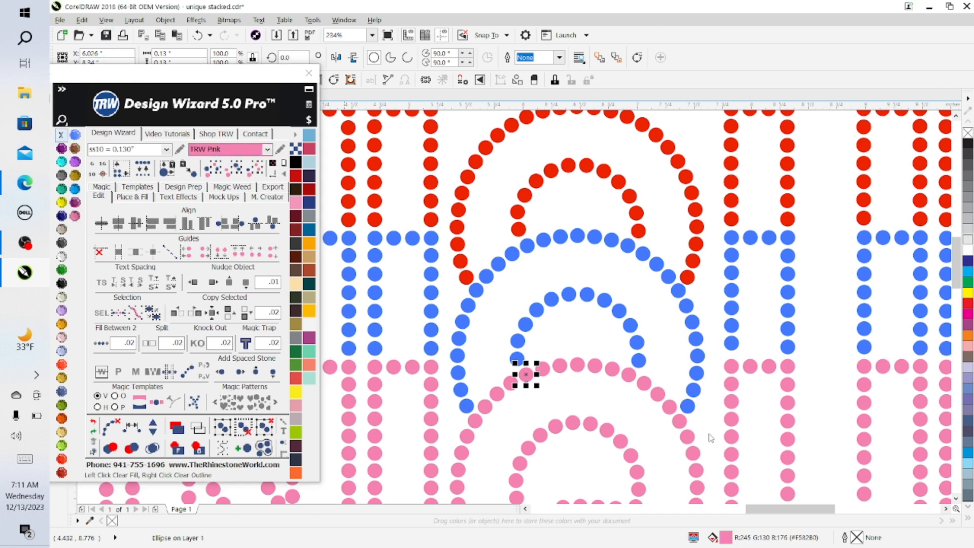
pyautogui.hotkey('ctrl', 's')
# Step: Space the second-row last U's left column evenly from below its top corner down to the pink corner stone, and clear the path
pyautogui.click(731, 255)
pyautogui.keyDown('shift'); pyautogui.click(731, 290); pyautogui.keyUp('shift')
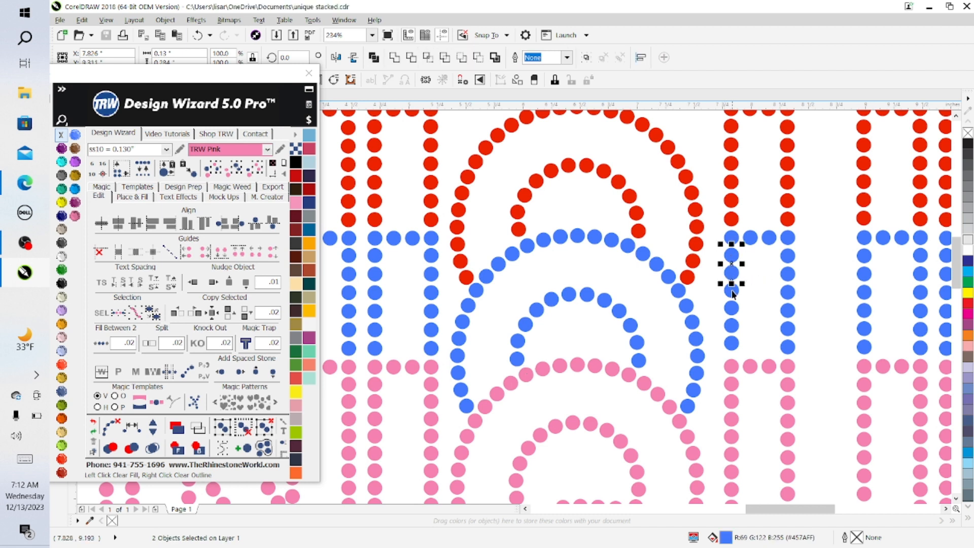
pyautogui.keyDown('shift'); pyautogui.click(731, 308); pyautogui.keyUp('shift')
pyautogui.keyDown('shift'); pyautogui.click(732, 327); pyautogui.keyUp('shift')
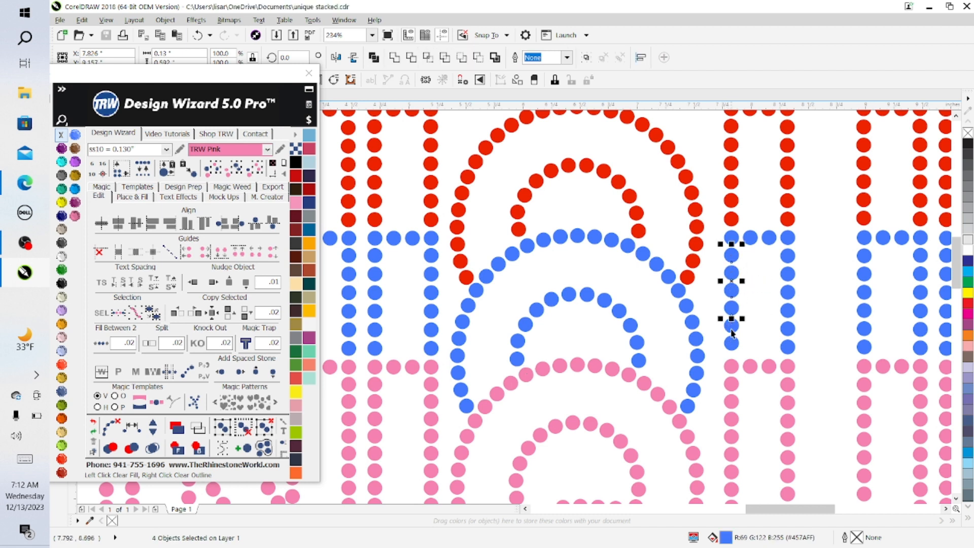
pyautogui.keyDown('shift'); pyautogui.click(731, 348); pyautogui.keyUp('shift')
pyautogui.keyDown('shift'); pyautogui.click(731, 366); pyautogui.keyUp('shift')
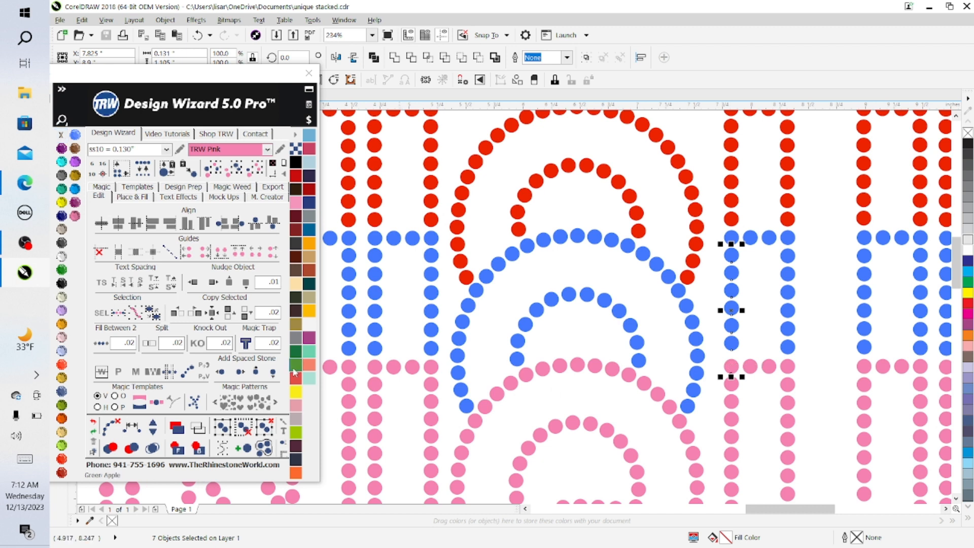
pyautogui.click(132, 427)
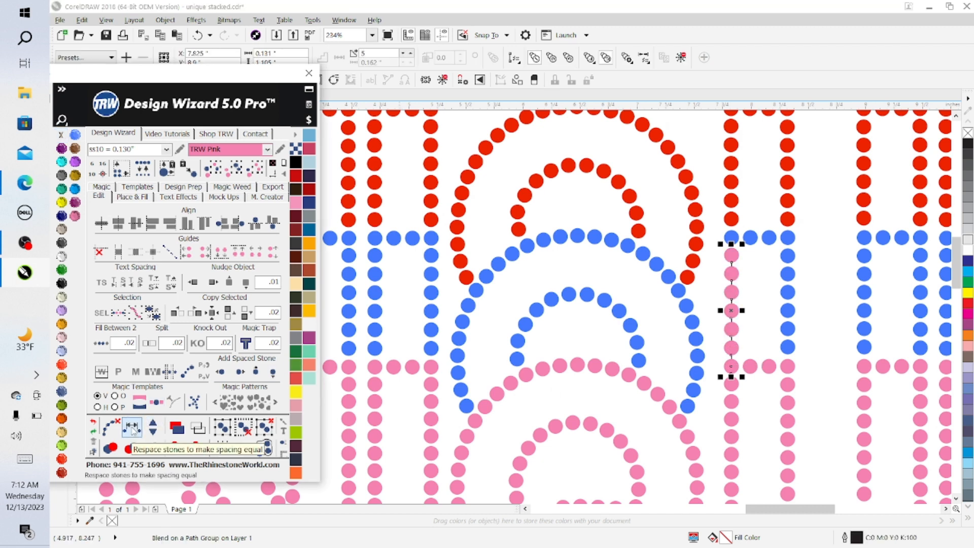
pyautogui.click(119, 428)
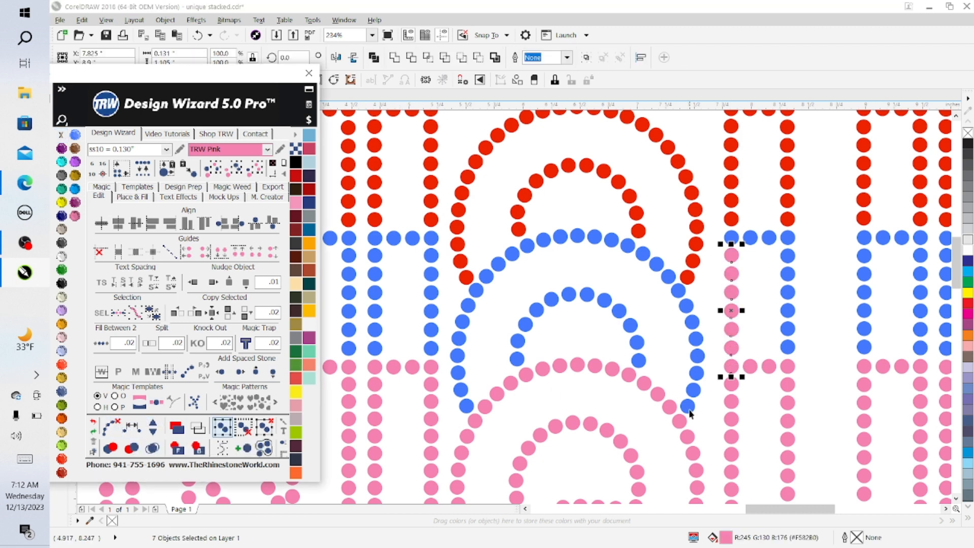
pyautogui.click(739, 375)
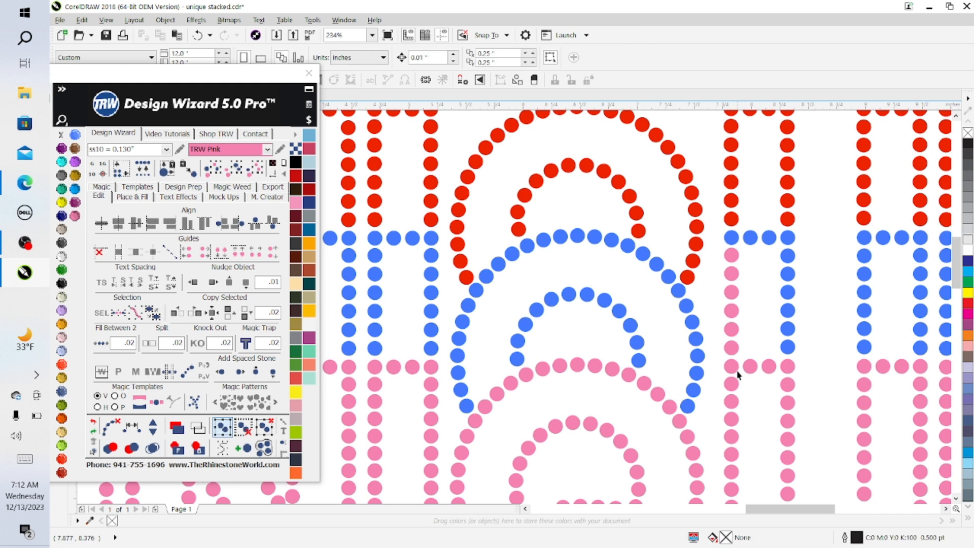
pyautogui.click(731, 255)
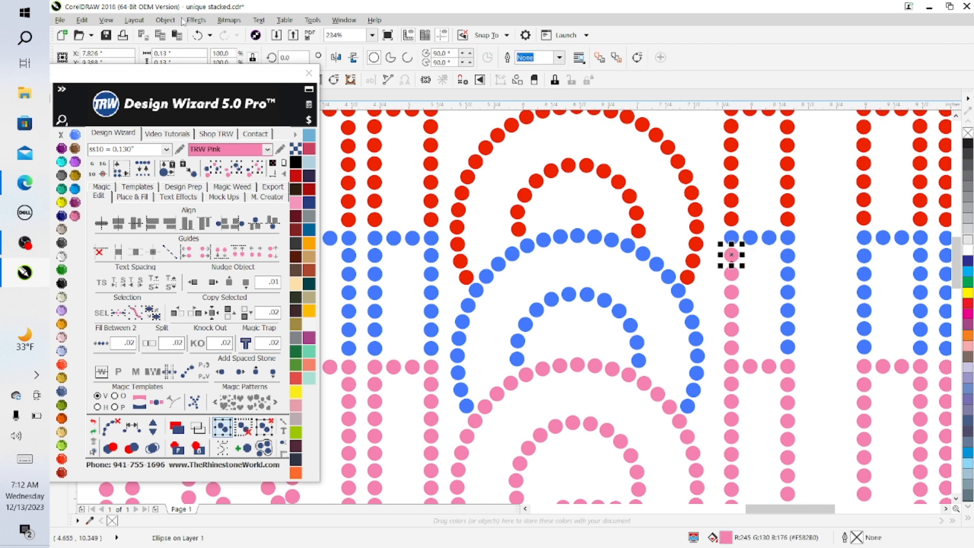
pyautogui.click(198, 35)
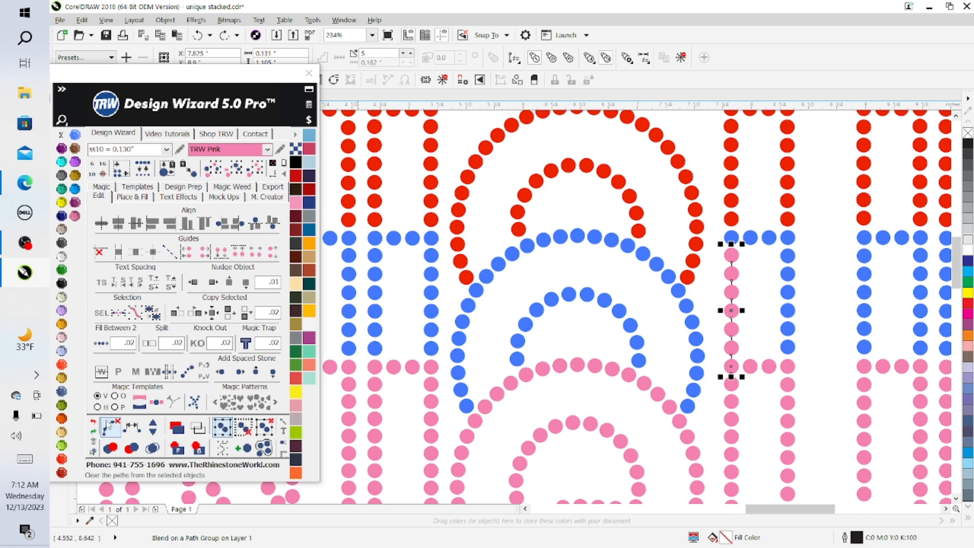
pyautogui.click(109, 425)
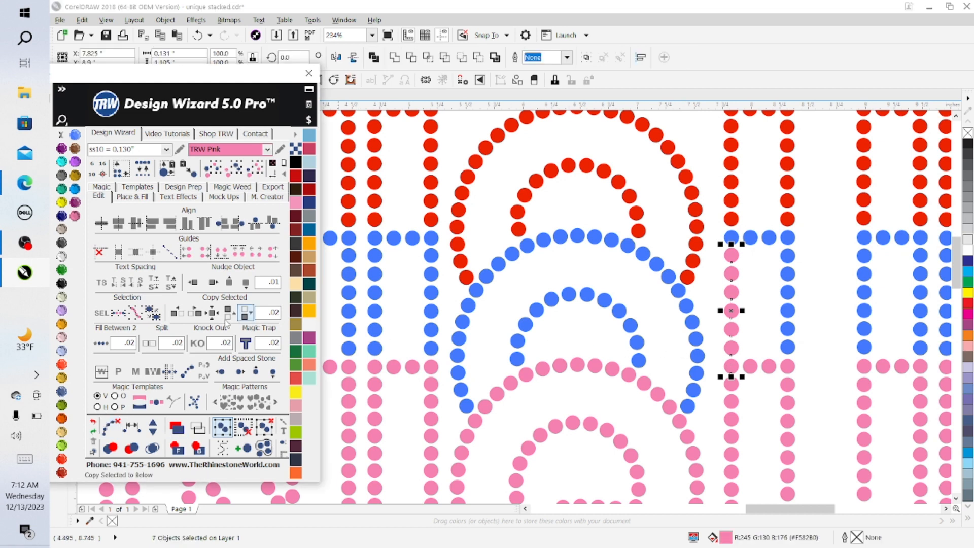
# Step: Recolor the second-row last U's left column to Sapphire and the corner stone beneath it to TRW Pink
pyautogui.click(75, 133)
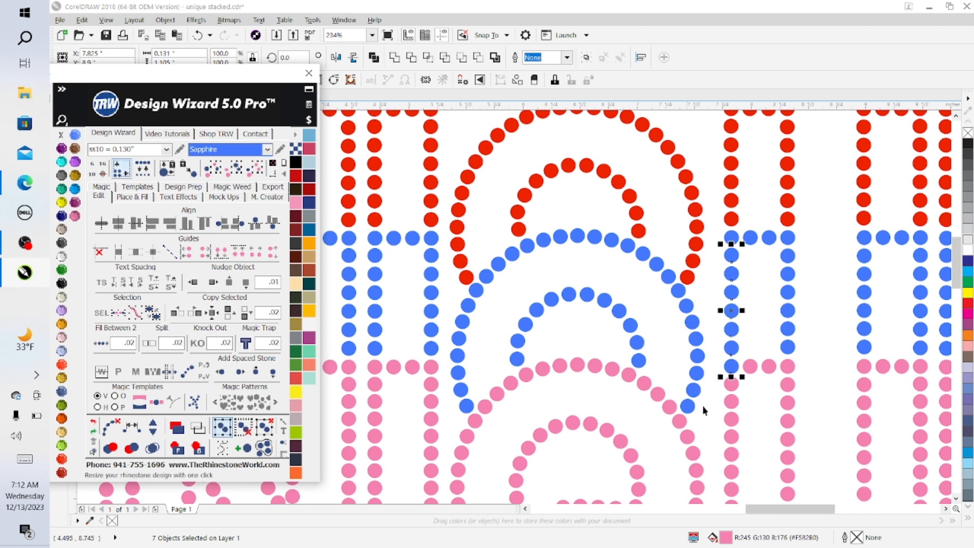
pyautogui.click(767, 401)
pyautogui.click(729, 367)
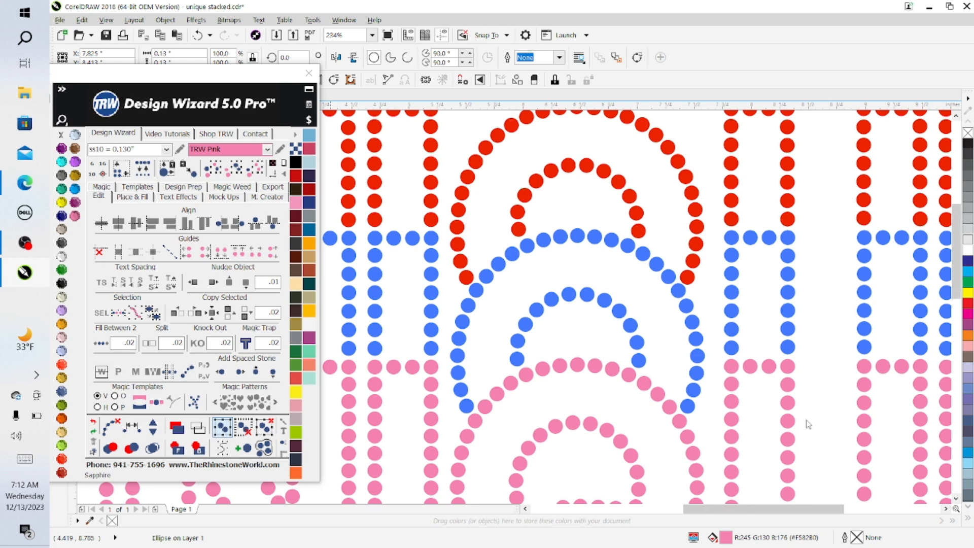
# Step: Look over the pink, purple and yellow rows, ending close up on where the first pink and purple U's meet
pyautogui.scroll(-3, 808, 424)
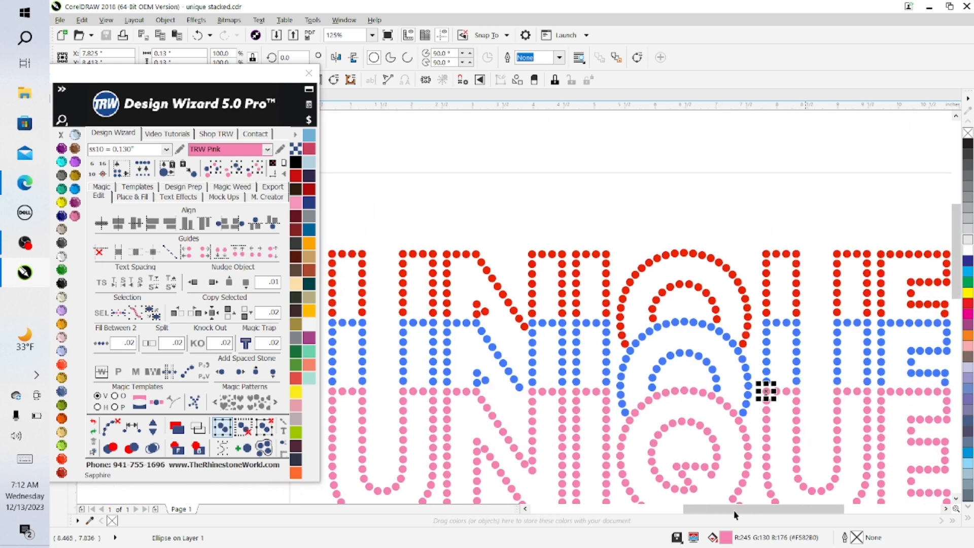
pyautogui.moveTo(956, 280); pyautogui.dragTo(956, 313)
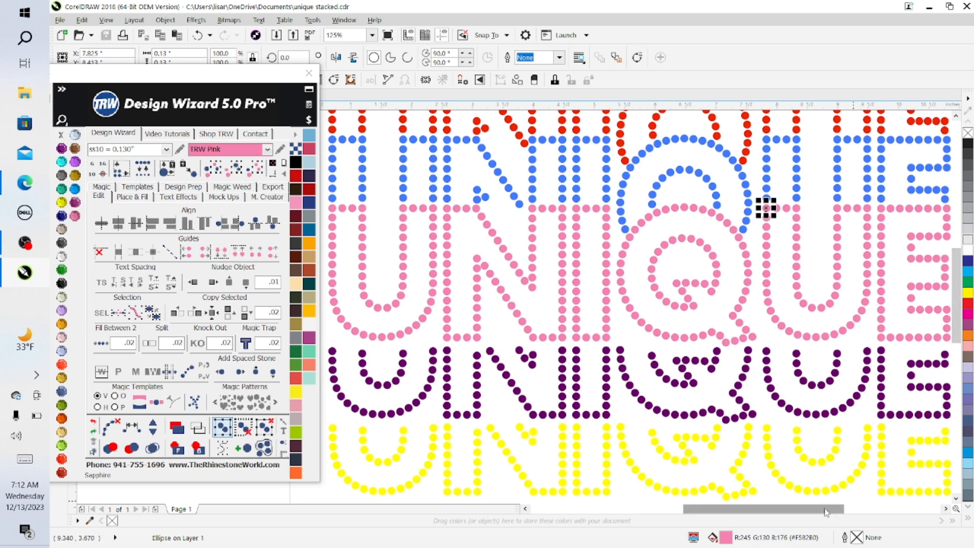
pyautogui.scroll(-3, 843, 508)
pyautogui.click(802, 502)
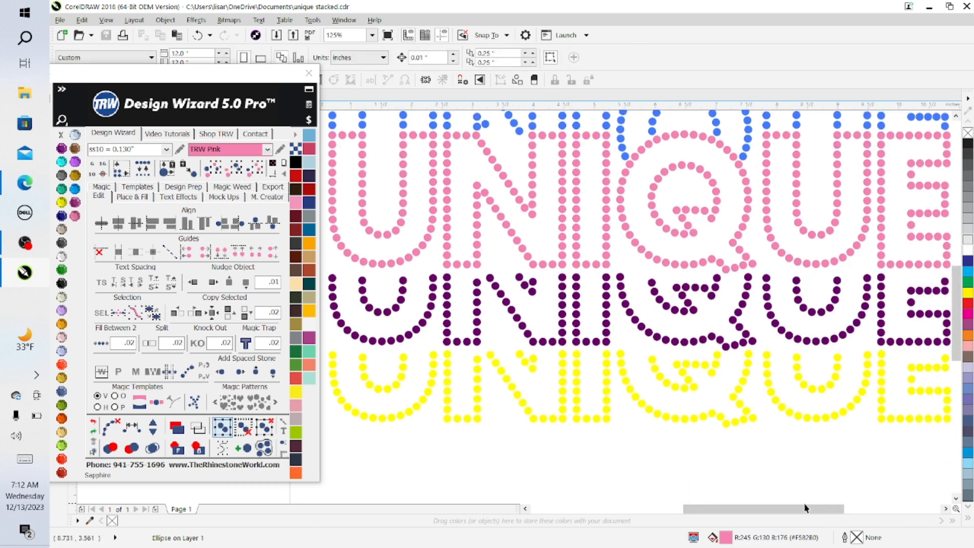
pyautogui.moveTo(801, 509)
pyautogui.mouseDown()
pyautogui.moveTo(837, 510)
pyautogui.moveTo(794, 510)
pyautogui.mouseUp()
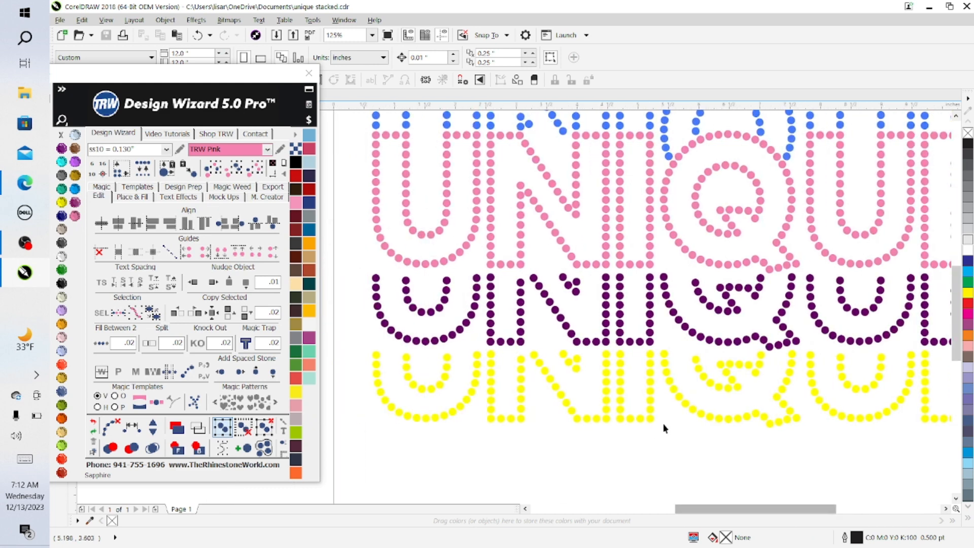
pyautogui.scroll(-2, 667, 428)
pyautogui.scroll(2, 668, 429)
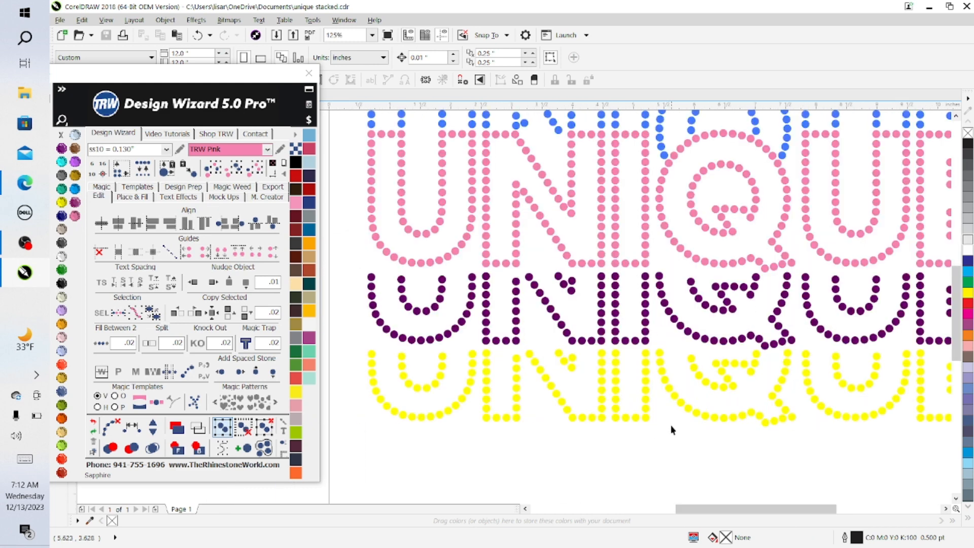
pyautogui.scroll(2, 672, 429)
pyautogui.scroll(-2, 679, 432)
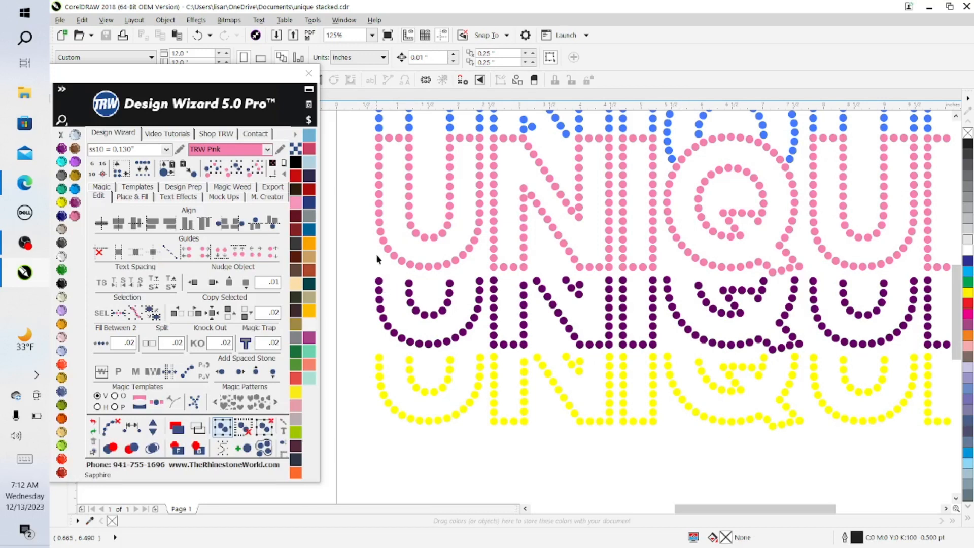
pyautogui.scroll(1, 378, 259)
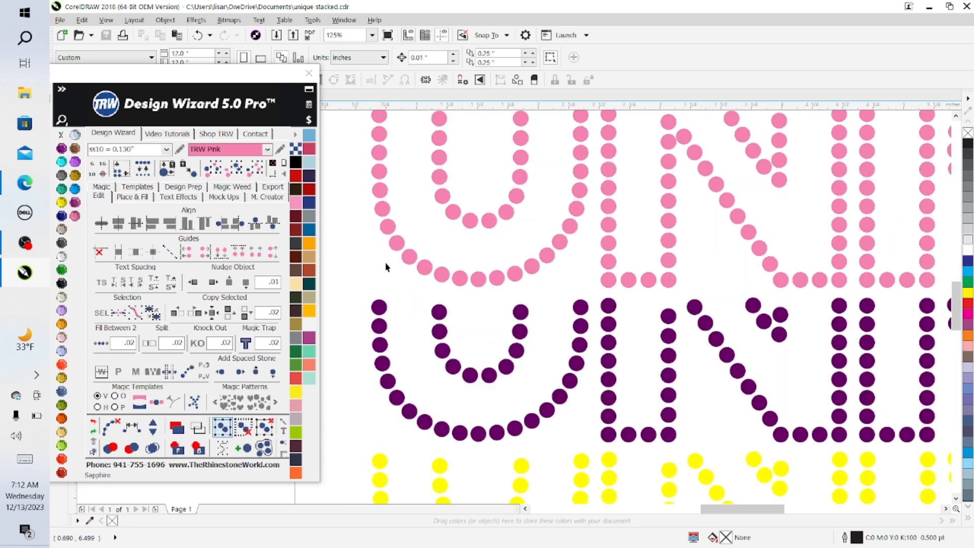
# Step: Try to respace between the purple first U's top-left stone and the pink U's lower-left curve stone, then undo it
pyautogui.click(378, 309)
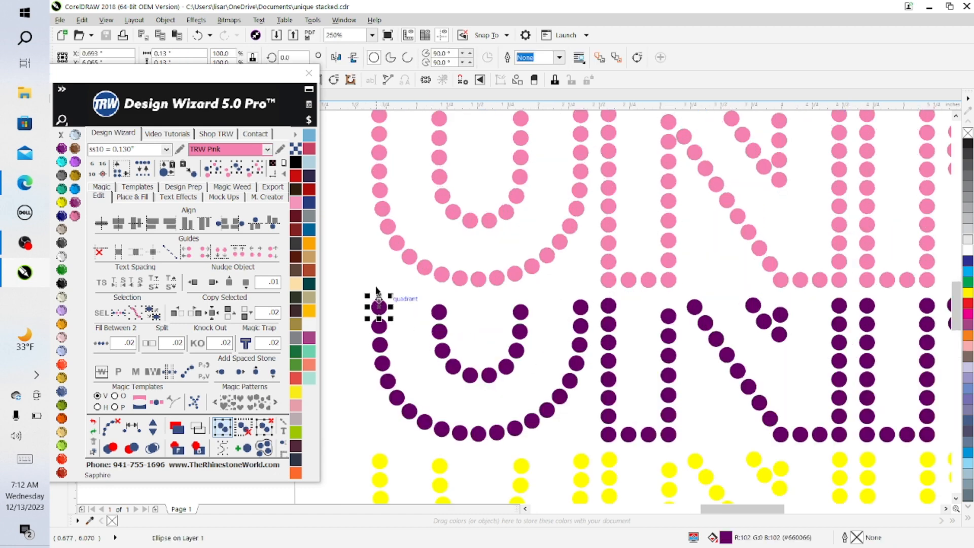
pyautogui.click(393, 243)
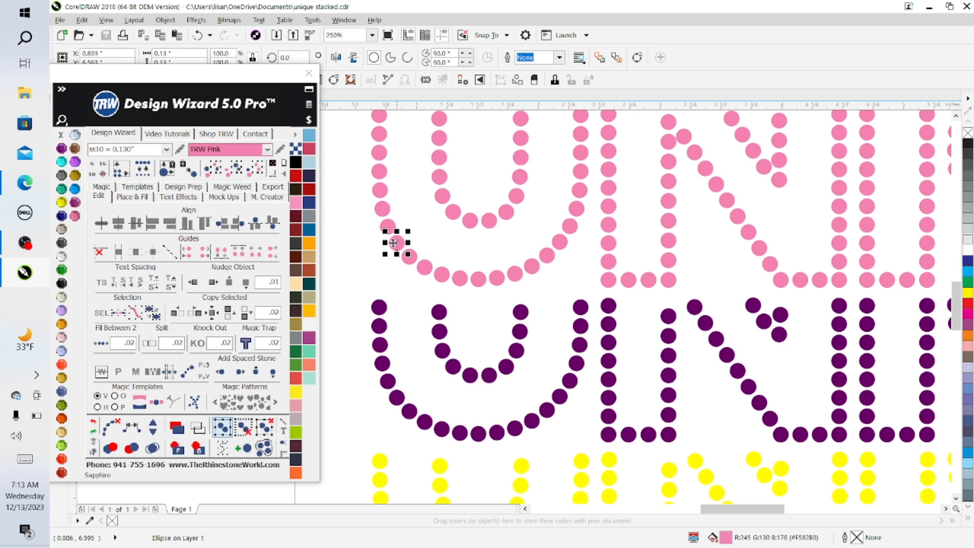
pyautogui.click(379, 307)
pyautogui.keyDown('shift'); pyautogui.click(395, 248); pyautogui.keyUp('shift')
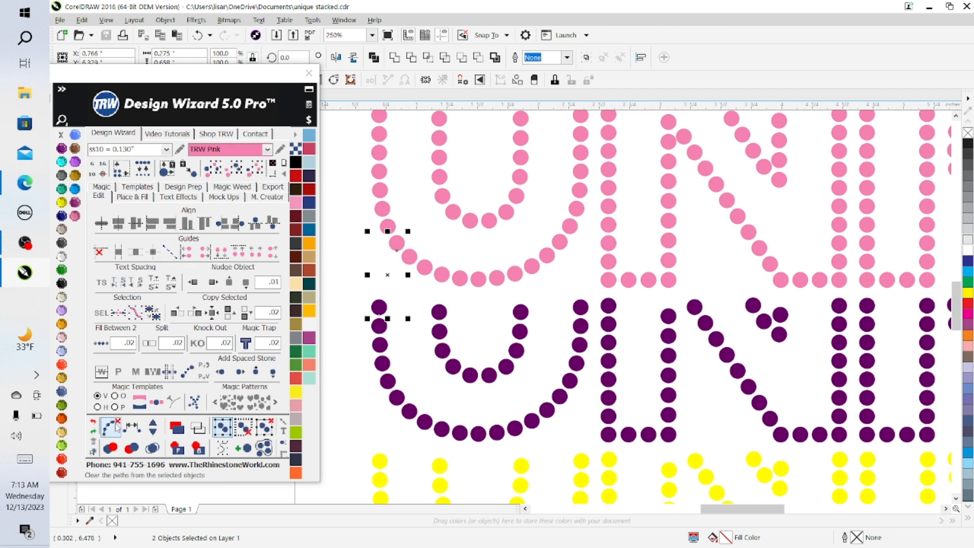
pyautogui.click(130, 427)
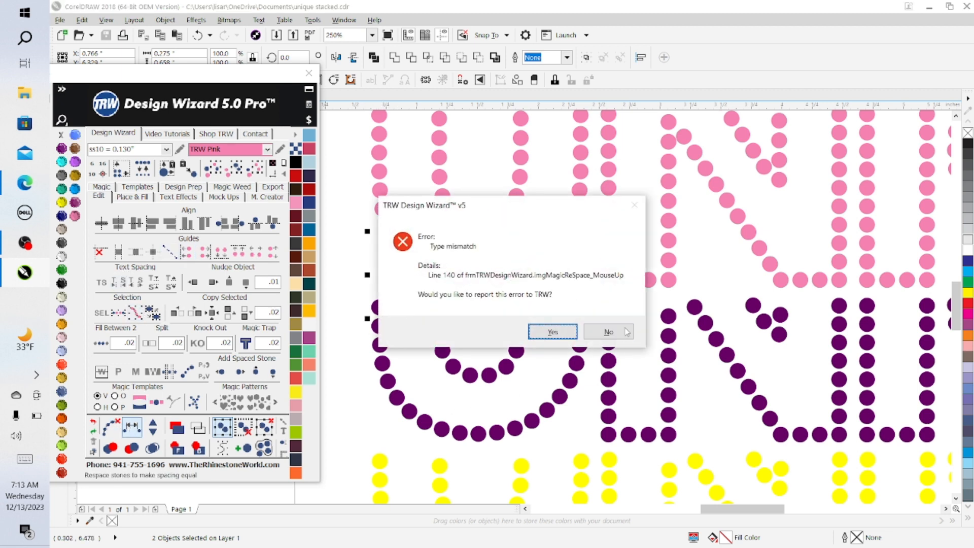
pyautogui.click(627, 332)
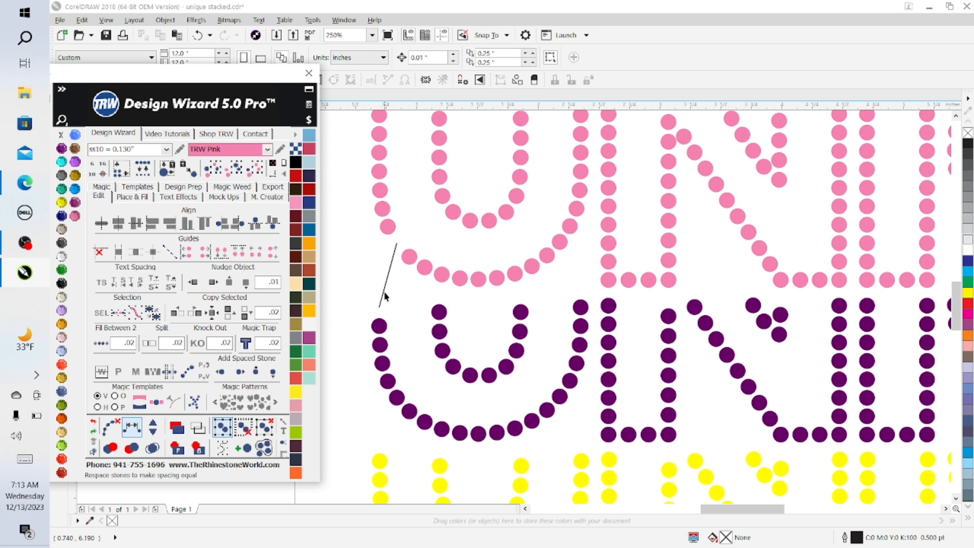
pyautogui.click(197, 35)
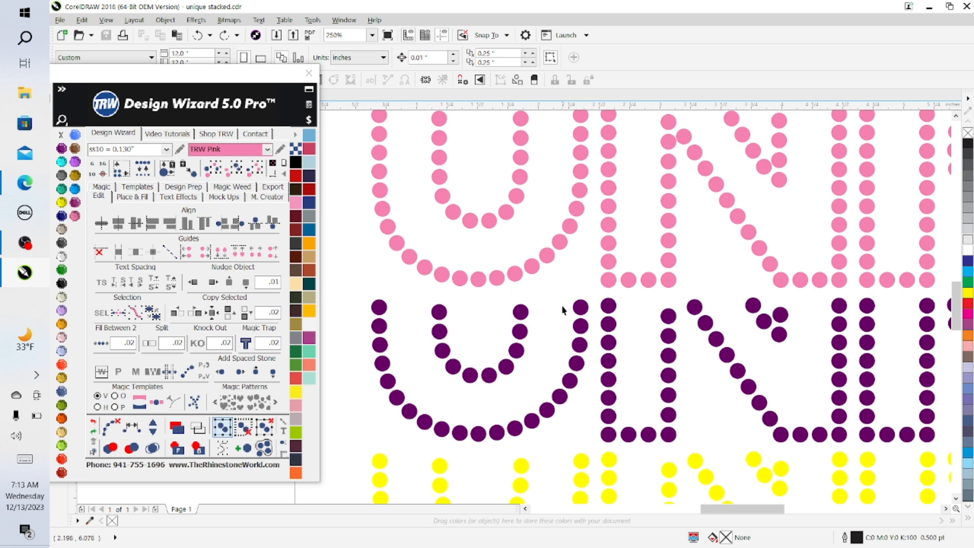
# Step: Copy the purple first U's top-left stone and place the copy directly above it, in the gap below the pink U
pyautogui.click(381, 304)
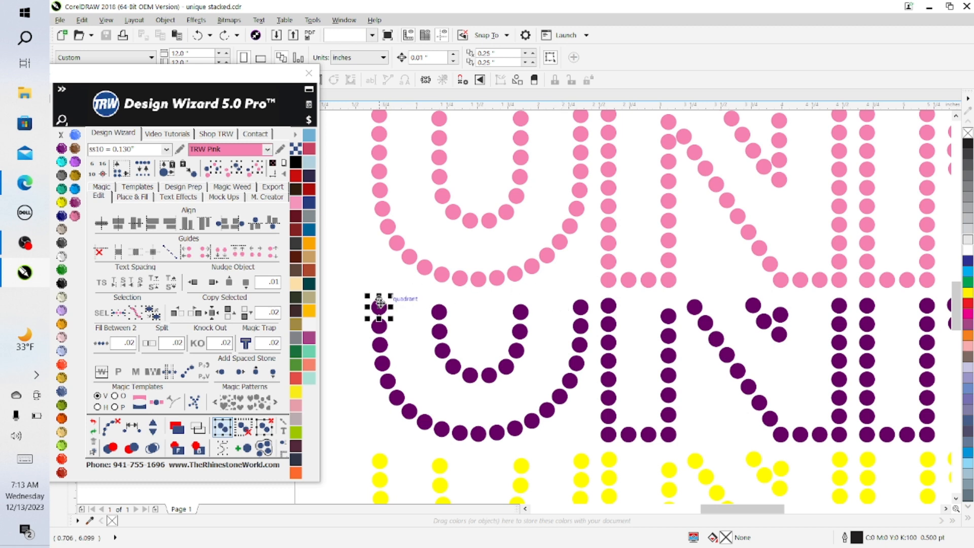
pyautogui.moveTo(388, 306); pyautogui.dragTo(419, 276)
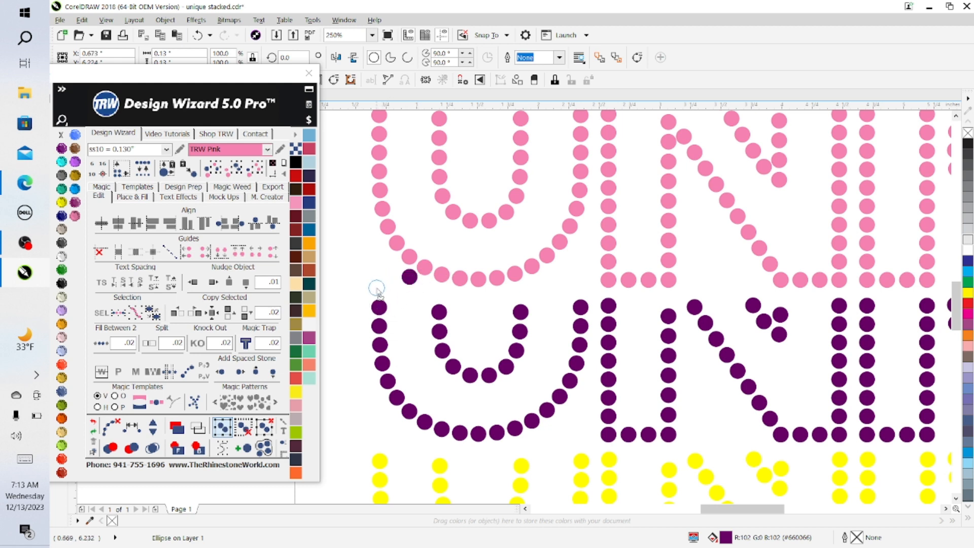
pyautogui.hotkey('ctrl', 'z')
pyautogui.click(379, 308)
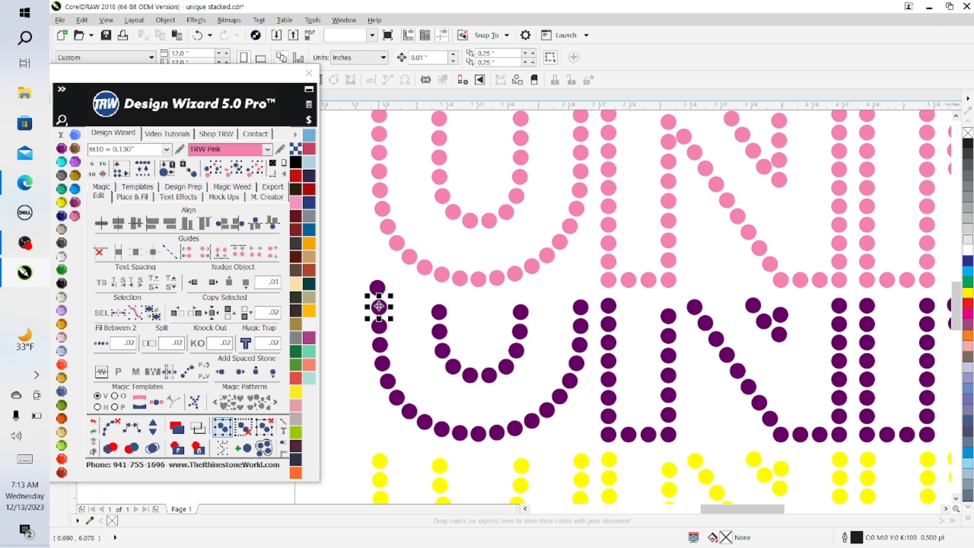
pyautogui.keyDown('shift'); pyautogui.click(377, 286); pyautogui.keyUp('shift')
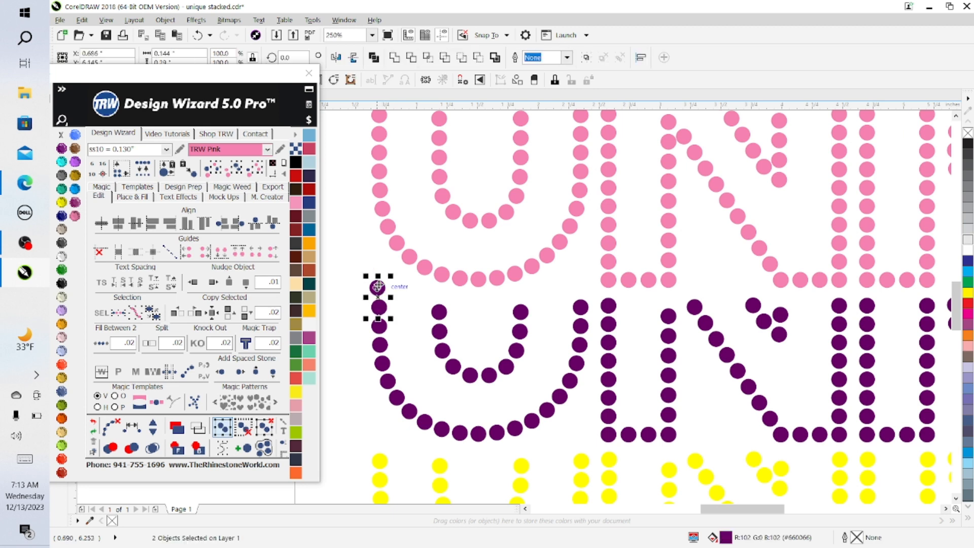
pyautogui.click(407, 288)
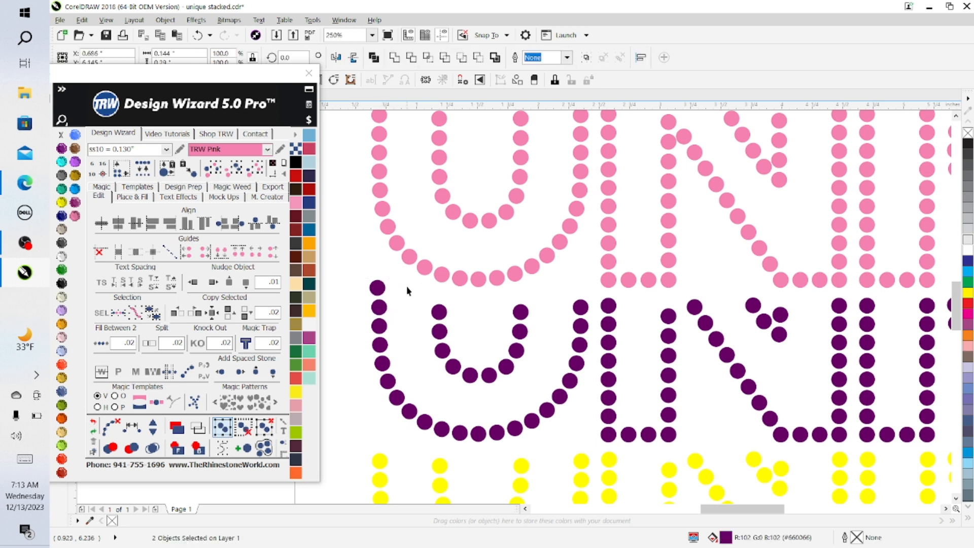
pyautogui.click(375, 289)
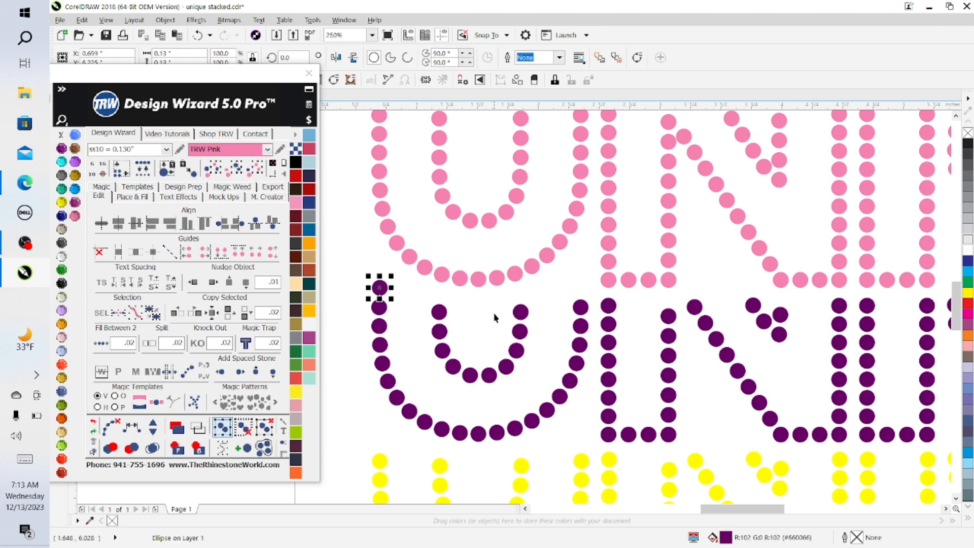
# Step: Try to respace the purple first U's top two left stones with the pink U's lower-left curve stone, and undo it
pyautogui.moveTo(379, 285); pyautogui.dragTo(380, 303)
pyautogui.keyDown('shift'); pyautogui.click(384, 286); pyautogui.keyUp('shift')
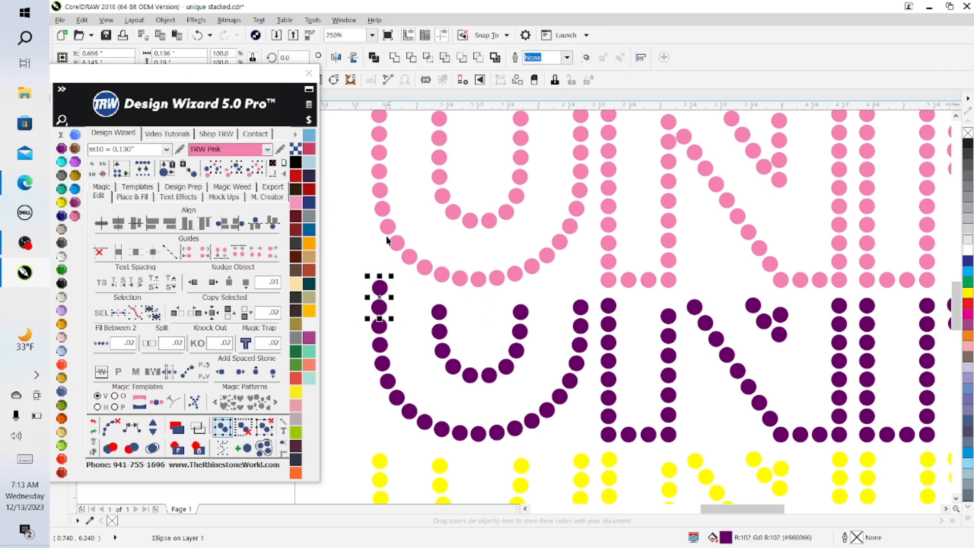
pyautogui.keyDown('shift'); pyautogui.click(394, 247); pyautogui.keyUp('shift')
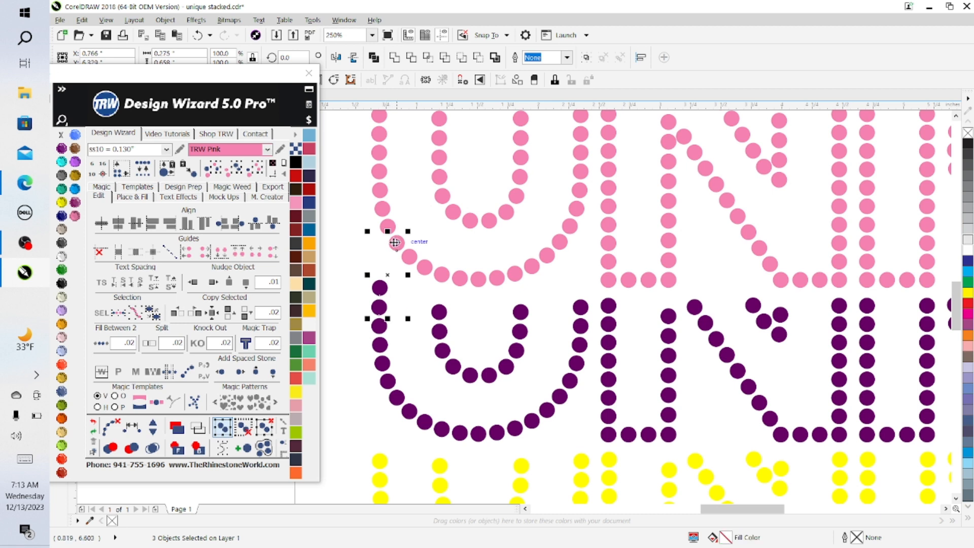
pyautogui.click(132, 428)
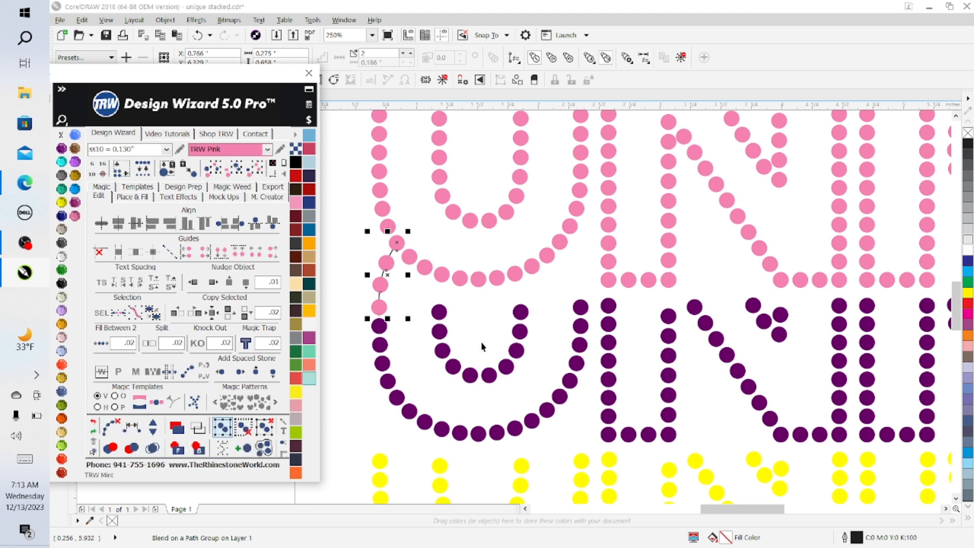
pyautogui.scroll(1, 508, 340)
pyautogui.scroll(-1, 509, 340)
pyautogui.scroll(-2, 510, 343)
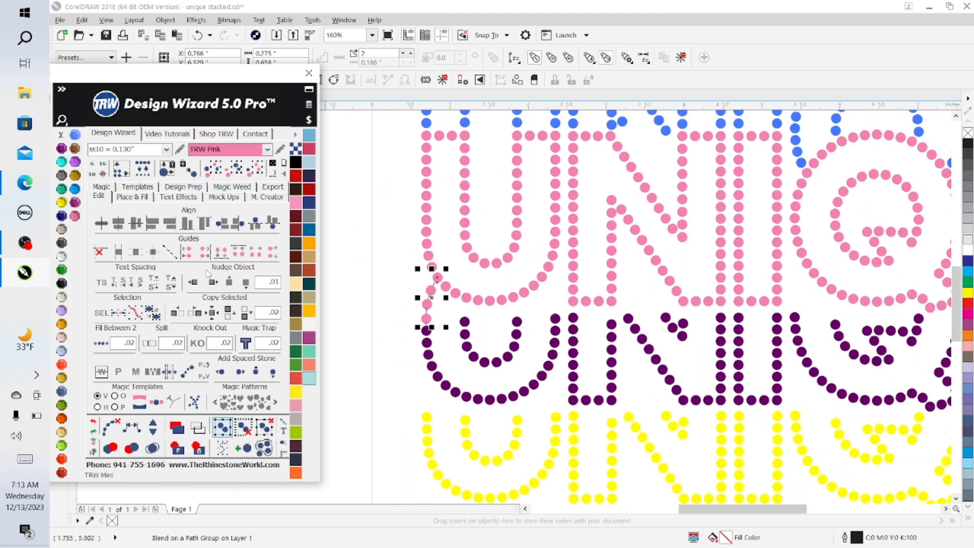
pyautogui.click(197, 36)
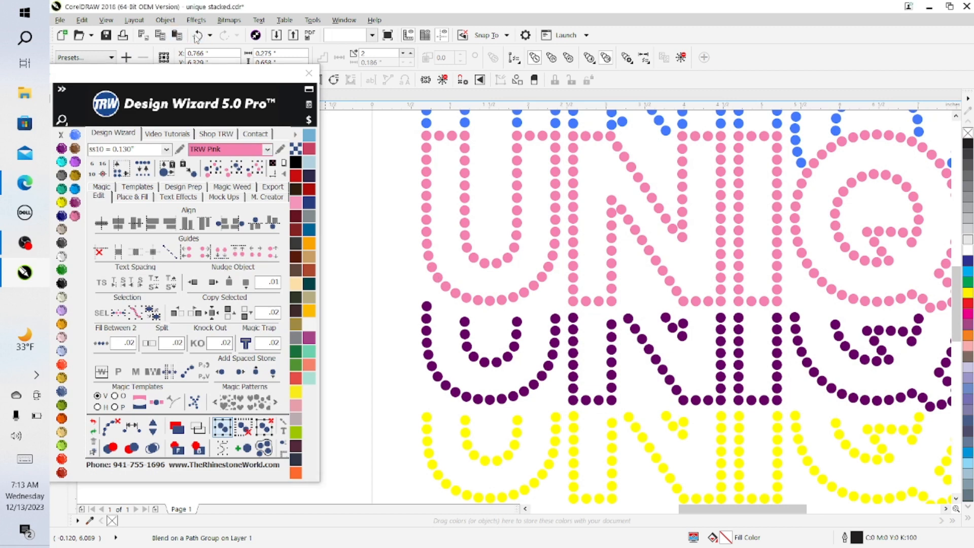
# Step: Try respacing the same two purple stones with the pink U stone two positions higher on the curve, and undo it
pyautogui.click(425, 307)
pyautogui.click(436, 322)
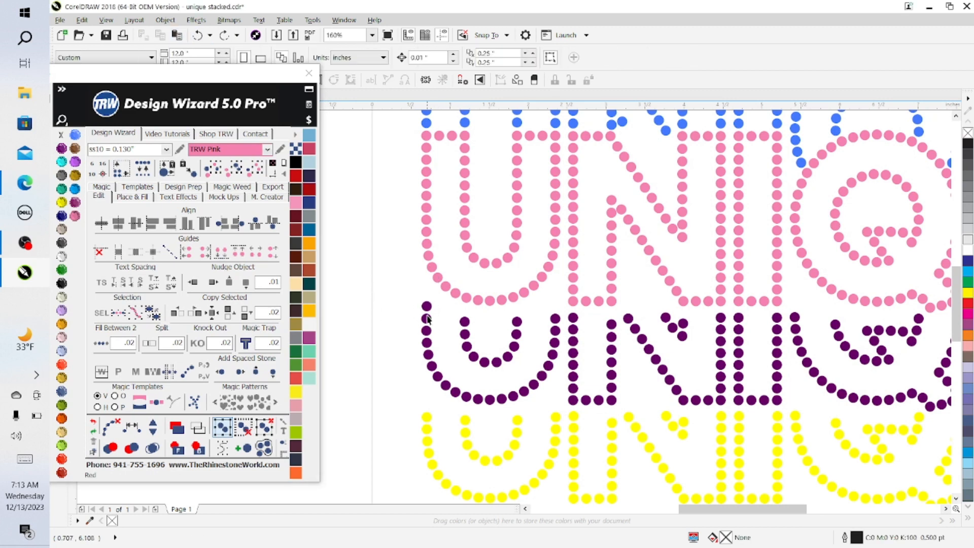
pyautogui.click(428, 318)
pyautogui.click(434, 307)
pyautogui.click(426, 313)
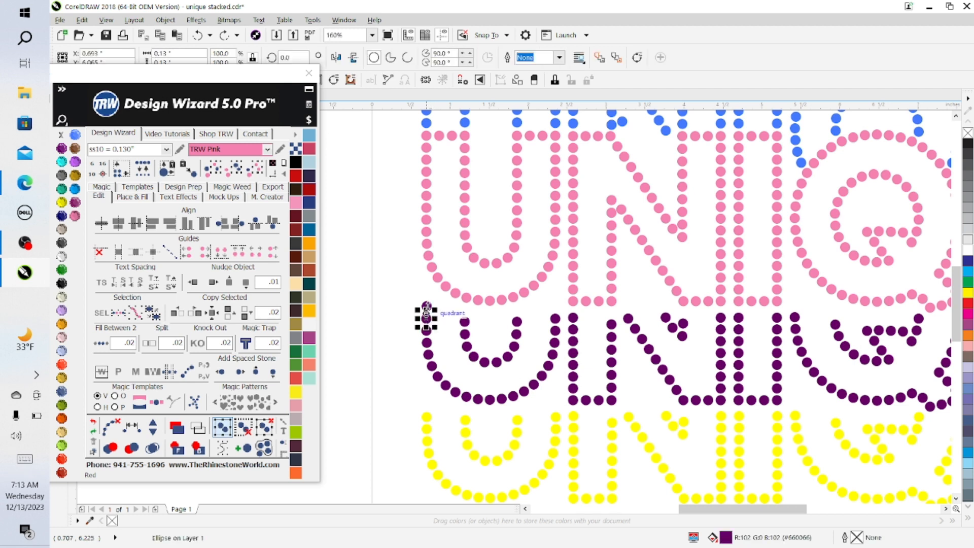
pyautogui.keyDown('shift'); pyautogui.click(427, 305); pyautogui.keyUp('shift')
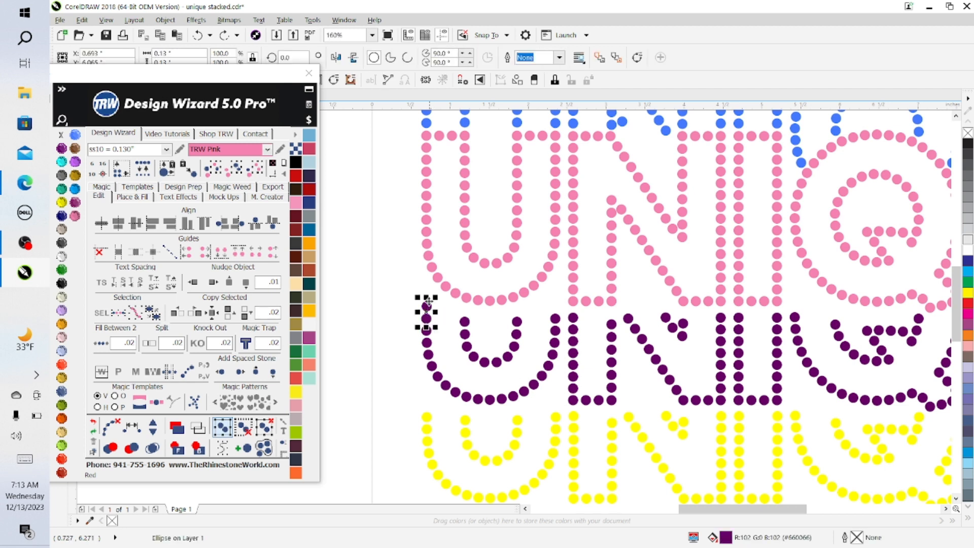
pyautogui.keyDown('shift'); pyautogui.click(427, 258); pyautogui.keyUp('shift')
pyautogui.click(133, 428)
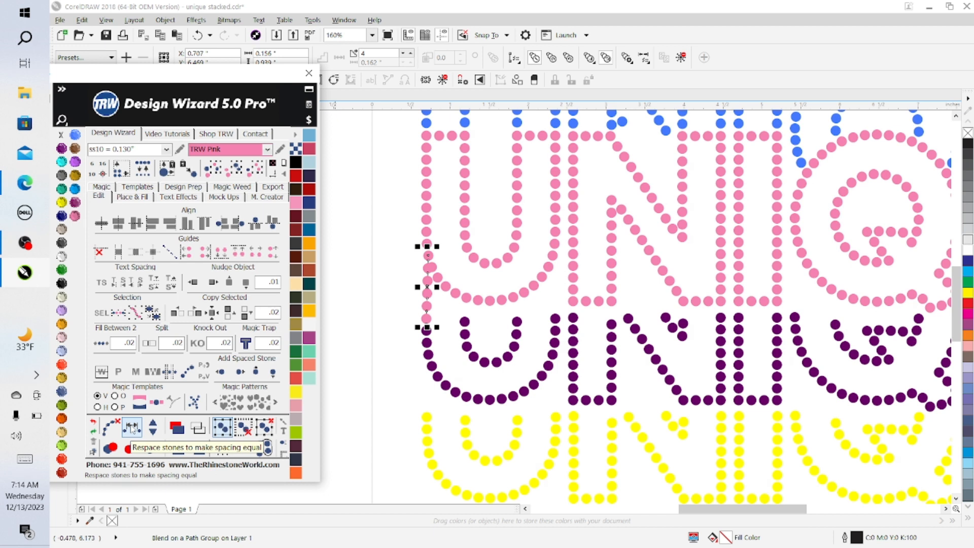
pyautogui.click(198, 35)
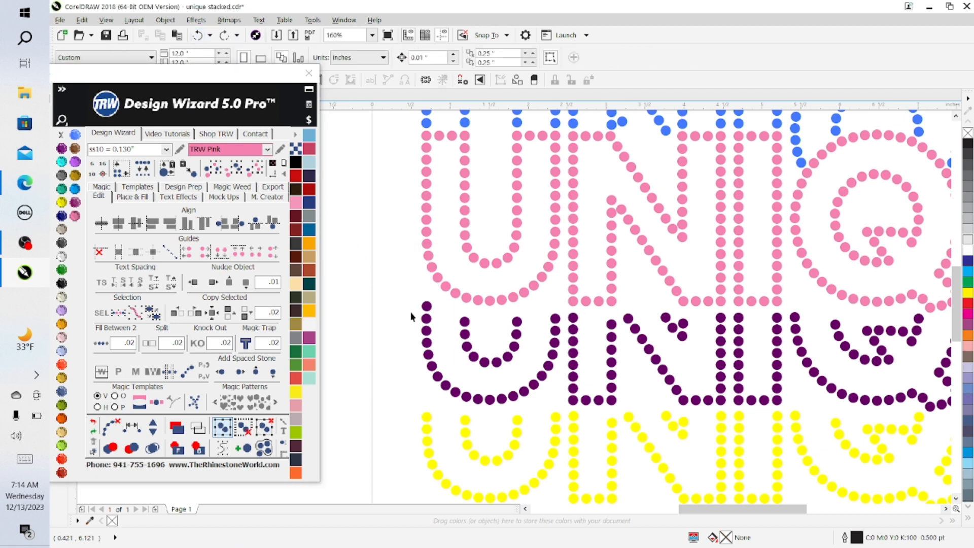
# Step: Try respacing the two purple stones with the pink U curve stone between the two already tried, and undo it
pyautogui.click(426, 316)
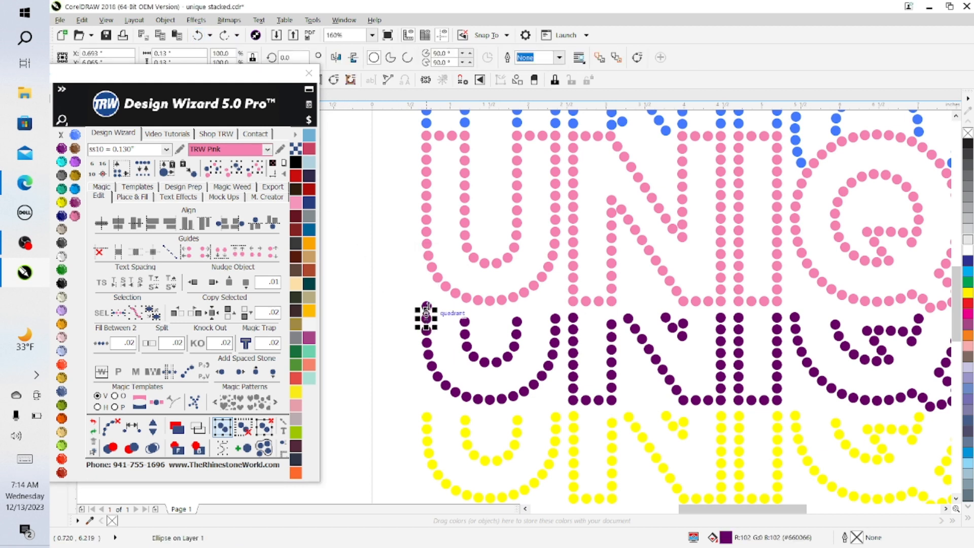
pyautogui.keyDown('shift'); pyautogui.click(429, 307); pyautogui.keyUp('shift')
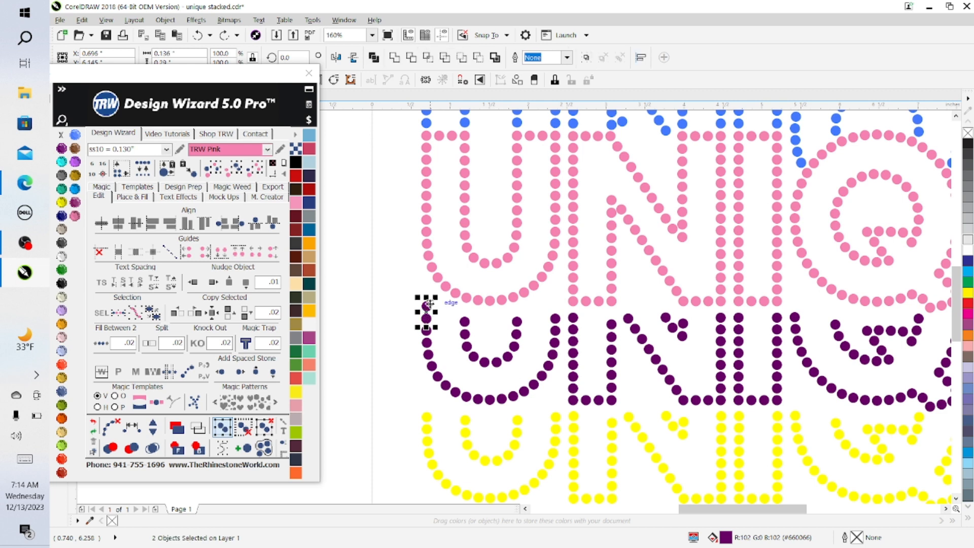
pyautogui.keyDown('shift'); pyautogui.click(432, 268); pyautogui.keyUp('shift')
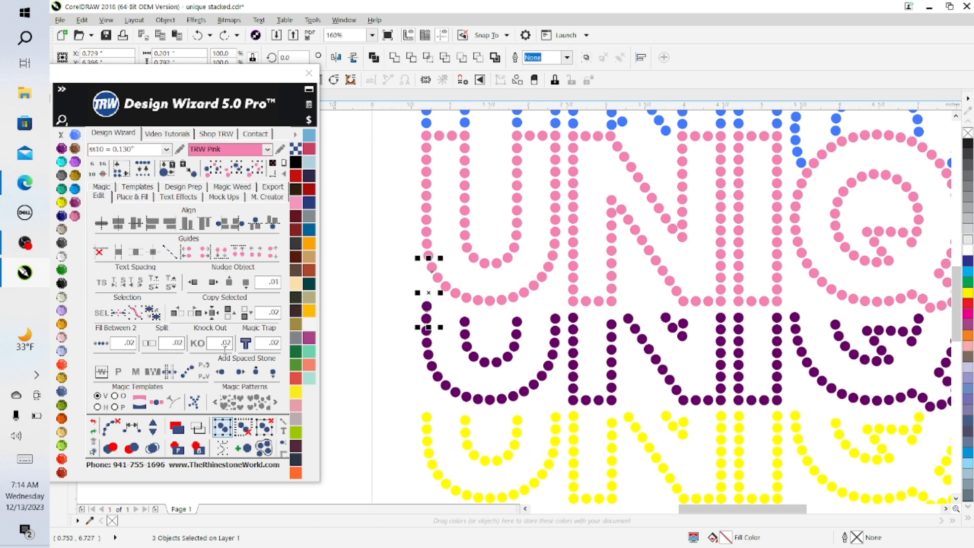
pyautogui.click(131, 427)
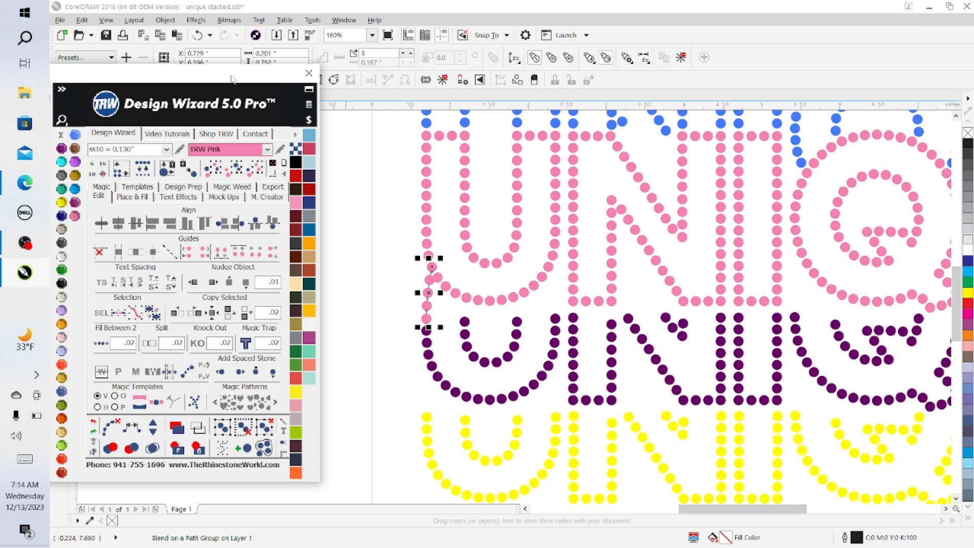
pyautogui.click(198, 36)
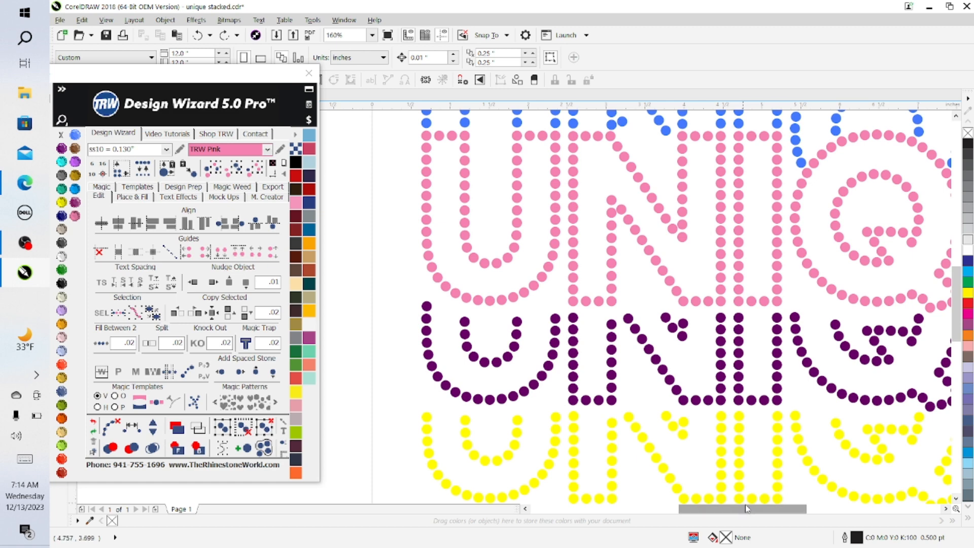
# Step: Duplicate the purple E's upper-right stone and place the copy directly above it, in the gap below the pink E
pyautogui.moveTo(746, 509); pyautogui.dragTo(811, 511)
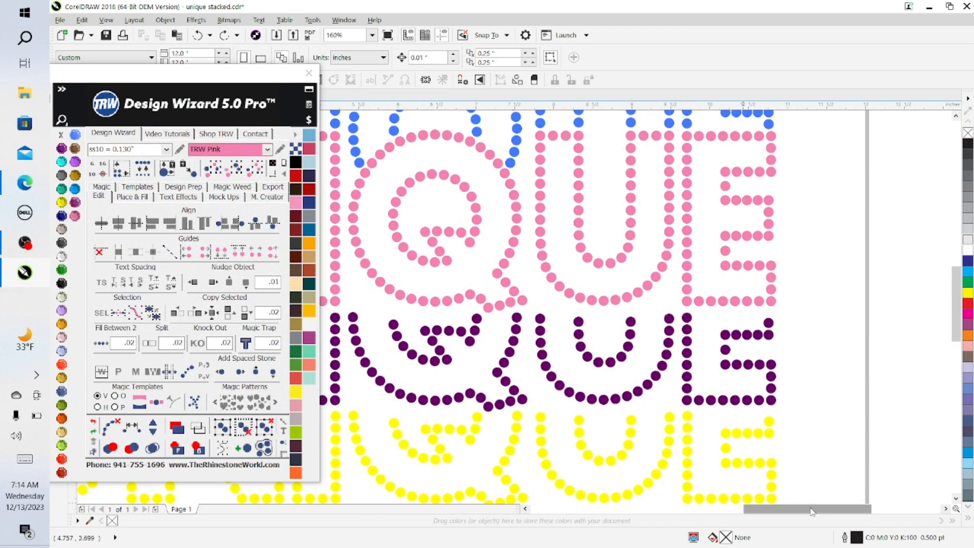
pyautogui.click(768, 322)
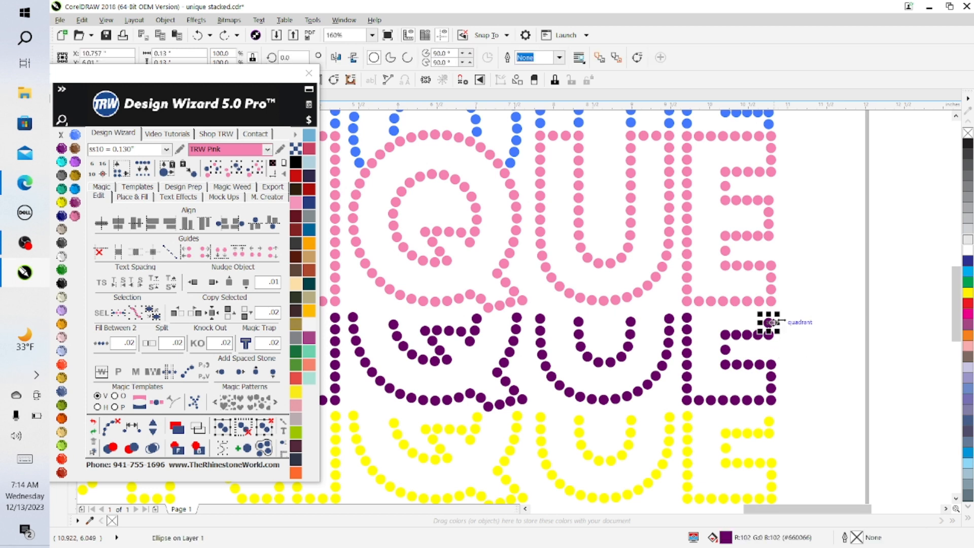
pyautogui.scroll(4, 770, 323)
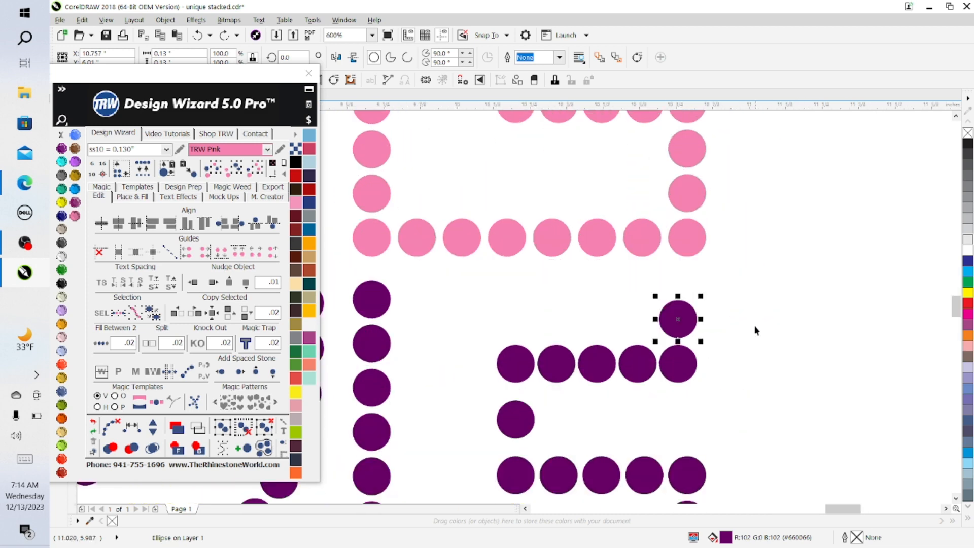
pyautogui.hotkey('ctrl', 'd')
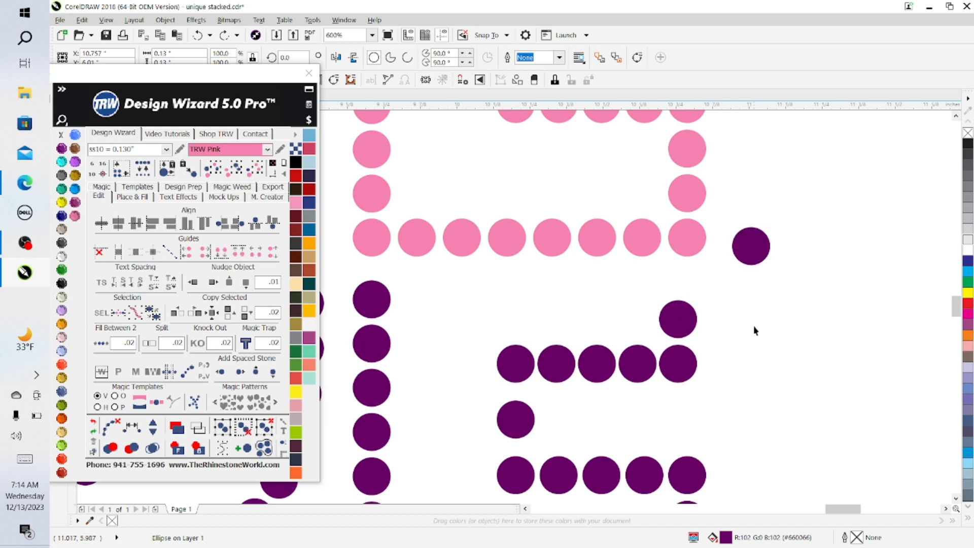
pyautogui.moveTo(753, 247); pyautogui.dragTo(681, 282)
pyautogui.click(793, 284)
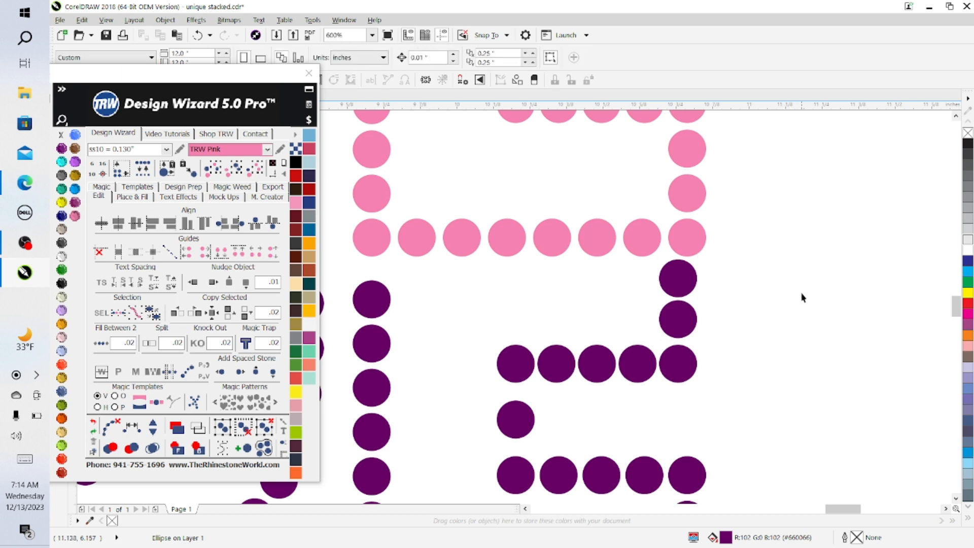
# Step: Look over the right-hand letters and all stacked color rows for remaining gaps between rows
pyautogui.scroll(-1, 803, 310)
pyautogui.scroll(1, 803, 312)
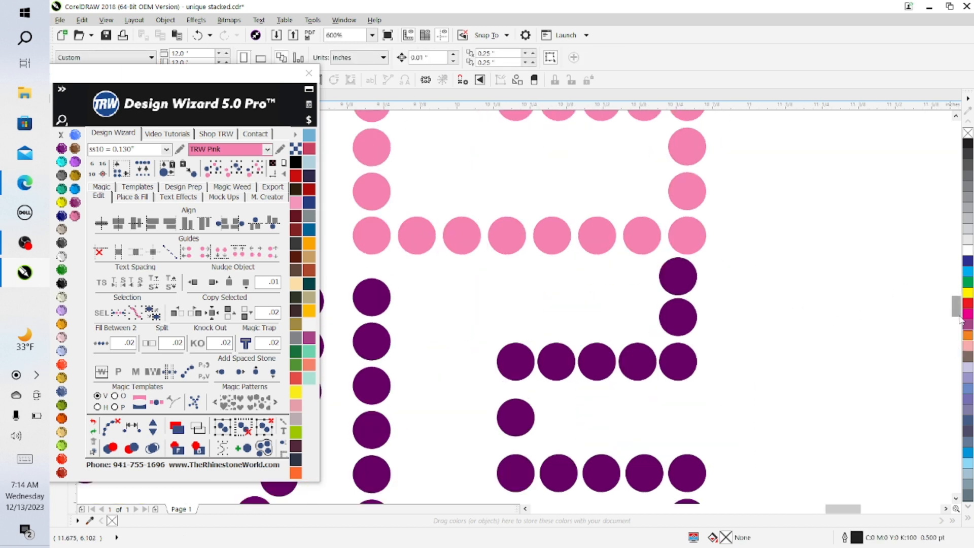
pyautogui.moveTo(956, 314); pyautogui.dragTo(957, 299)
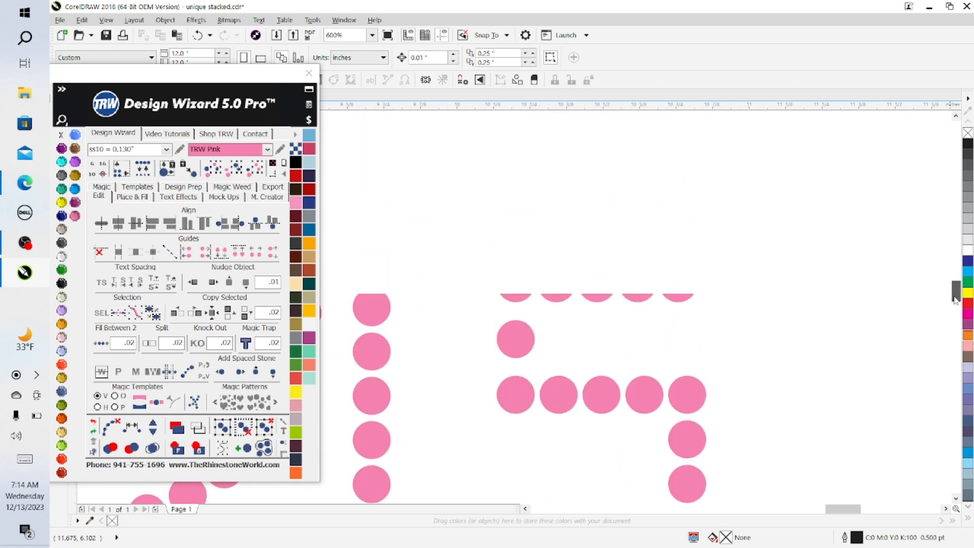
pyautogui.scroll(-2, 784, 345)
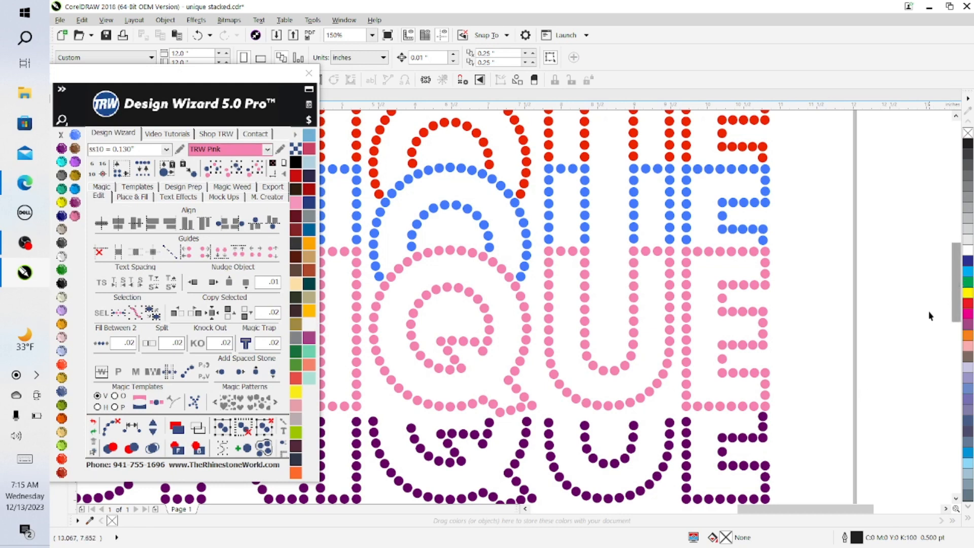
pyautogui.scroll(2, 887, 350)
pyautogui.scroll(-2, 888, 357)
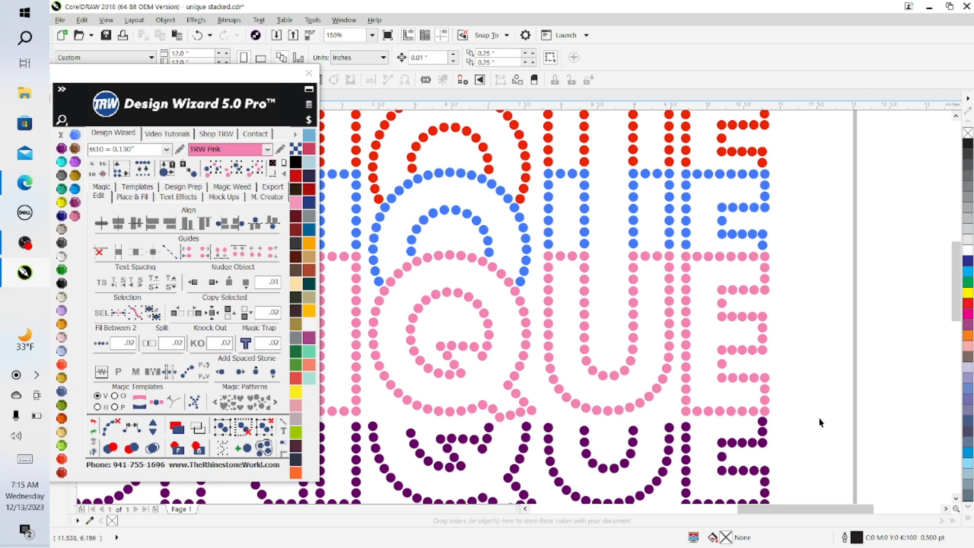
pyautogui.scroll(-1, 832, 419)
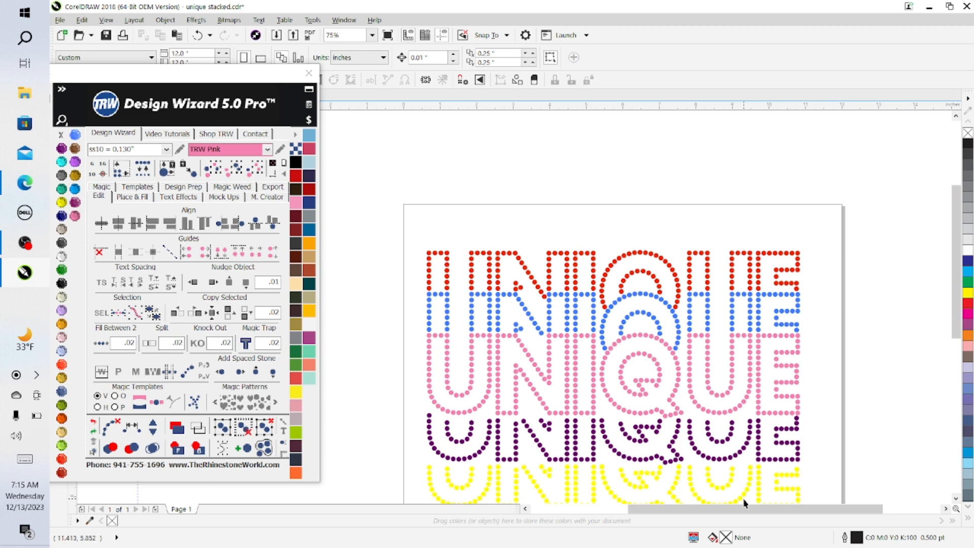
pyautogui.moveTo(746, 505); pyautogui.dragTo(790, 506)
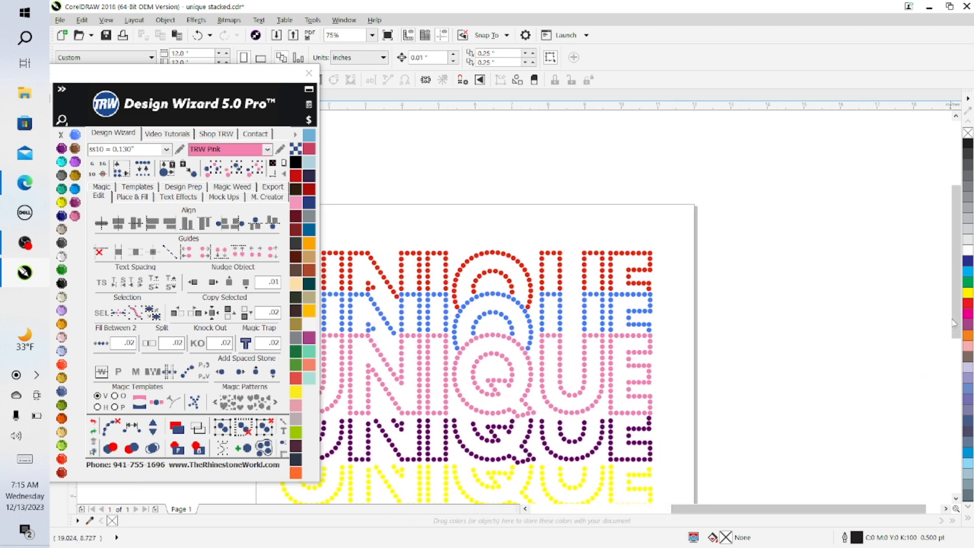
pyautogui.moveTo(956, 312); pyautogui.dragTo(772, 387)
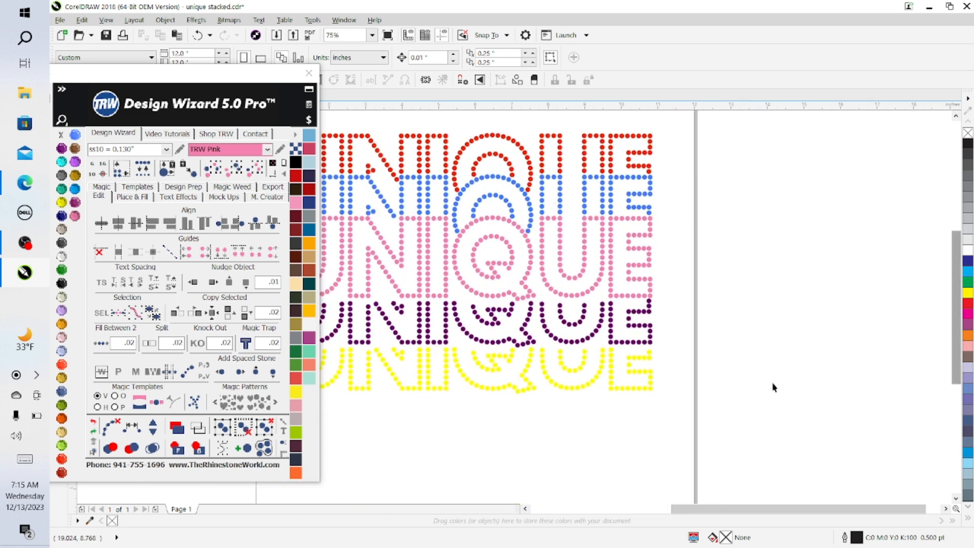
# Step: Duplicate the yellow E's upper-right stone and nudge the copy directly above it, in the gap below the purple E
pyautogui.scroll(1, 771, 387)
pyautogui.scroll(1, 771, 387)
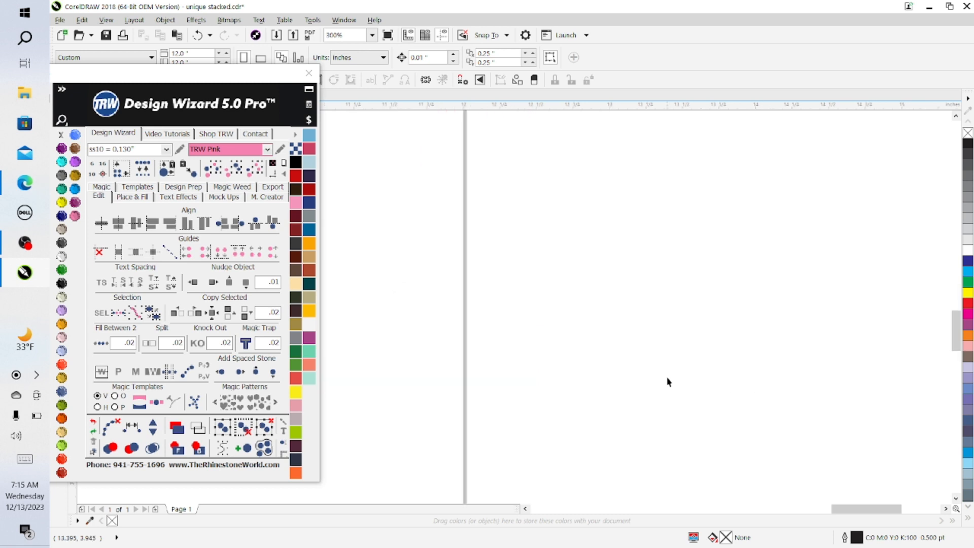
pyautogui.click(525, 509)
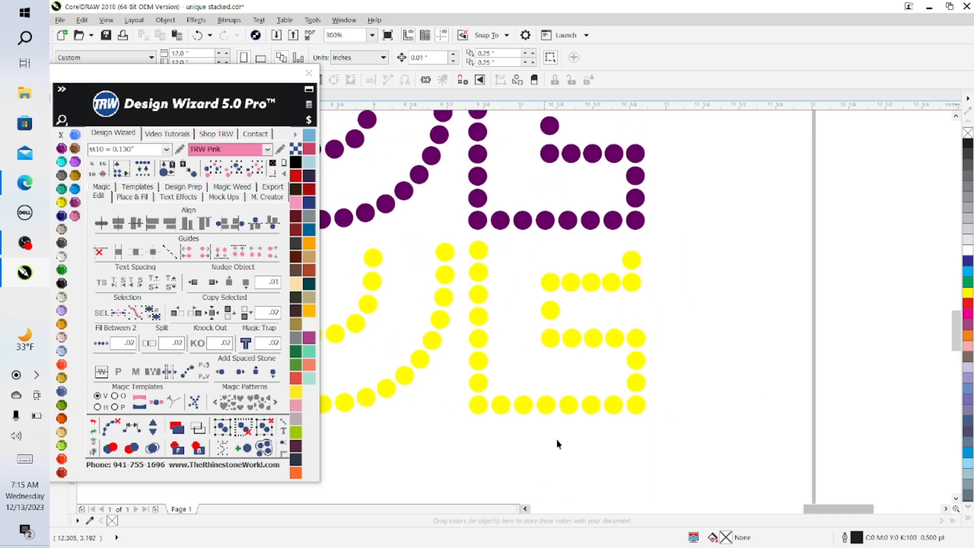
pyautogui.click(632, 261)
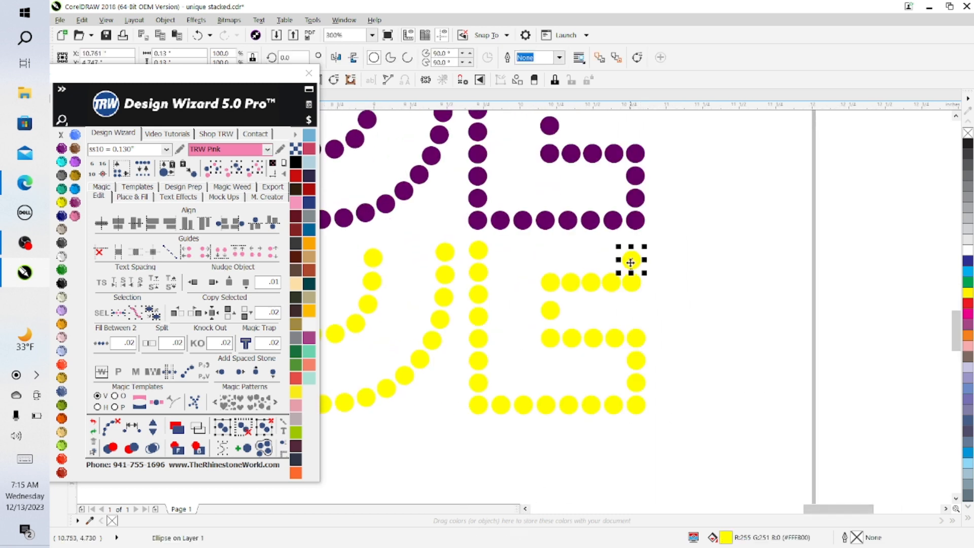
pyautogui.hotkey('ctrl', 'd')
pyautogui.press('Down')
pyautogui.press('Left')
pyautogui.press('Left')
pyautogui.press('Left')
pyautogui.press('Left')
pyautogui.press('Left')
pyautogui.press('Left')
pyautogui.press('Left')
pyautogui.press('Left')
pyautogui.press('Left')
pyautogui.press('Left')
pyautogui.press('Left')
pyautogui.press('Left')
pyautogui.press('Left')
pyautogui.press('Left')
pyautogui.press('Left')
pyautogui.press('Left')
pyautogui.press('Left')
pyautogui.press('Left')
pyautogui.press('Left')
pyautogui.press('Left')
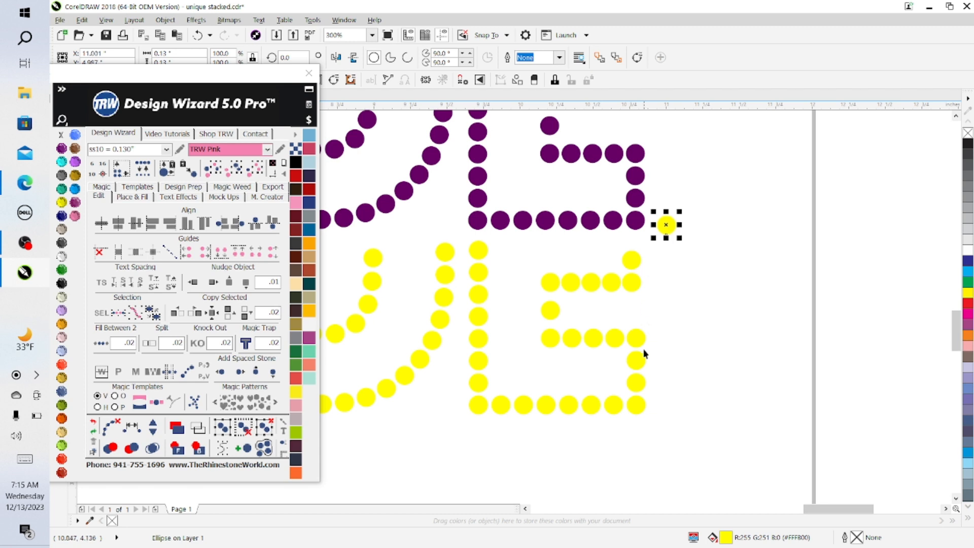
pyautogui.press('Down')
pyautogui.press('Down')
pyautogui.press('Down')
pyautogui.press('Down')
pyautogui.press('Down')
pyautogui.press('Down')
pyautogui.press('Down')
pyautogui.press('Down')
pyautogui.press('Down')
pyautogui.press('Down')
pyautogui.press('Down')
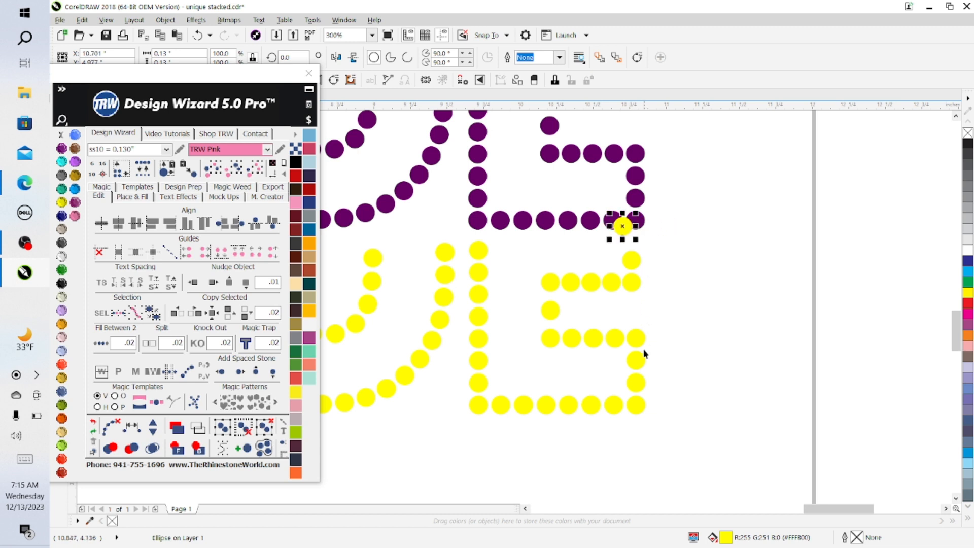
pyautogui.press('Right')
pyautogui.press('Right')
pyautogui.press('Right')
pyautogui.press('Right')
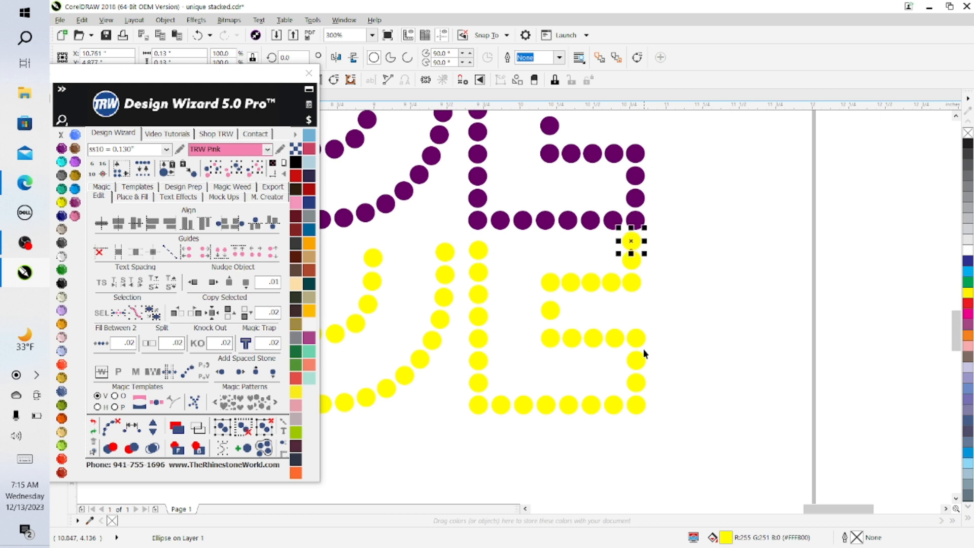
pyautogui.press('Up')
pyautogui.press('Up')
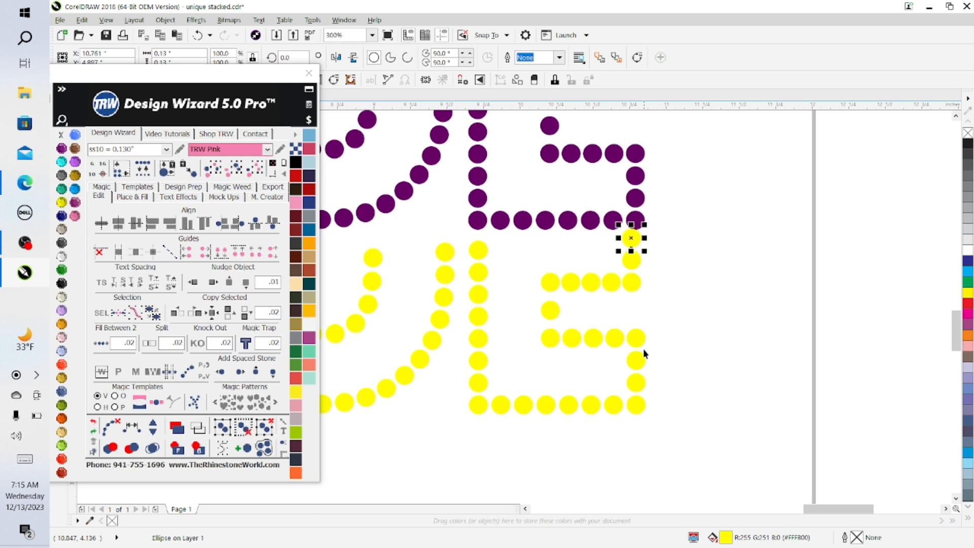
pyautogui.scroll(2, 754, 285)
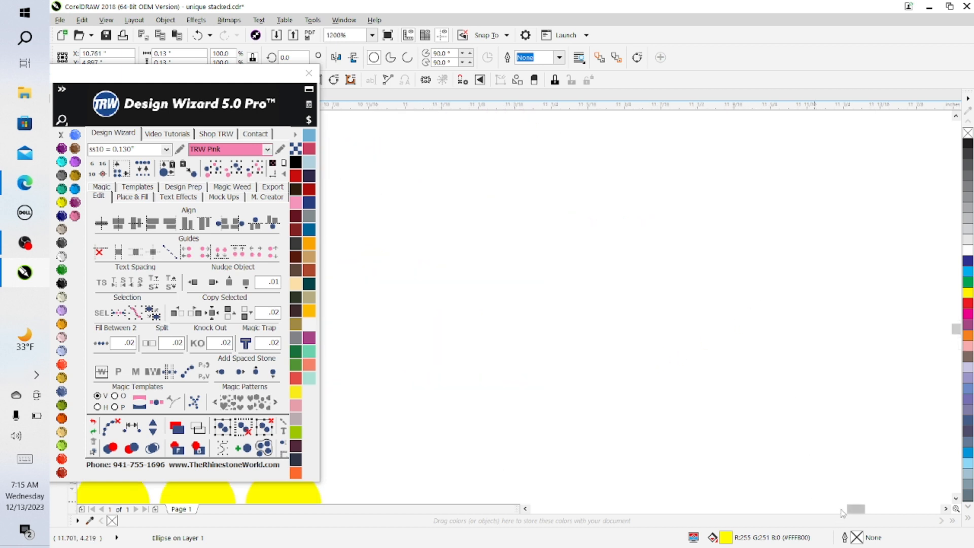
# Step: Nudge the copied yellow stone down between the purple E's lower-right corner stone and the yellow stone beneath it
pyautogui.moveTo(856, 509); pyautogui.dragTo(844, 509)
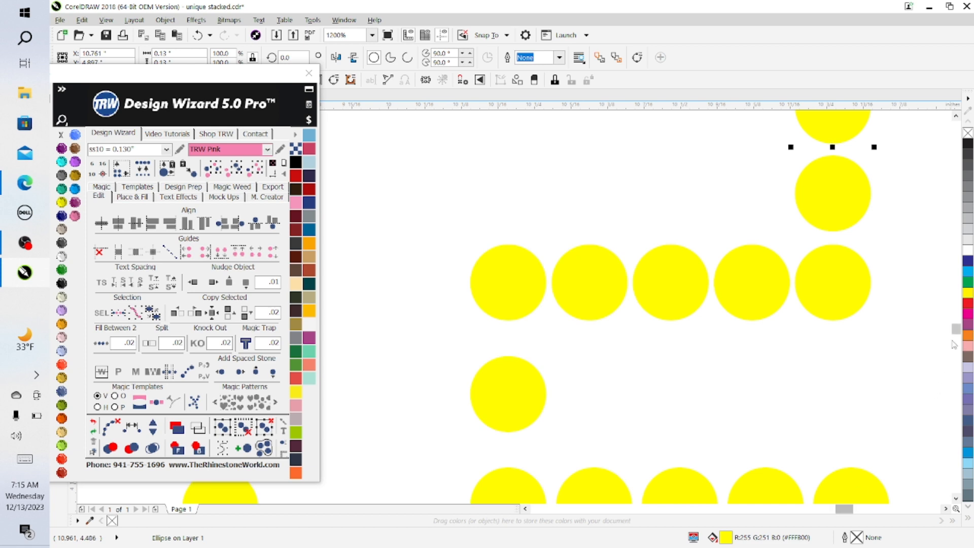
pyautogui.moveTo(956, 329); pyautogui.dragTo(956, 322)
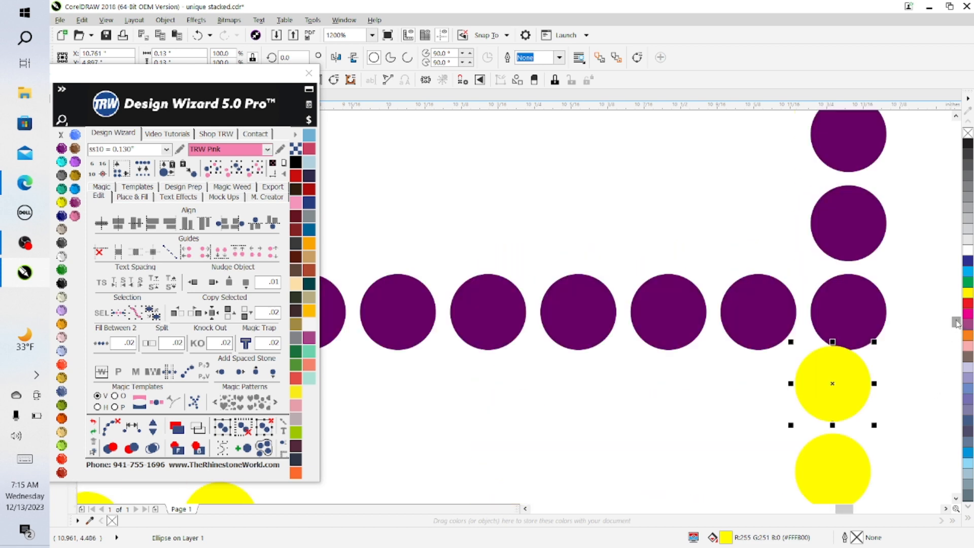
pyautogui.press('Down')
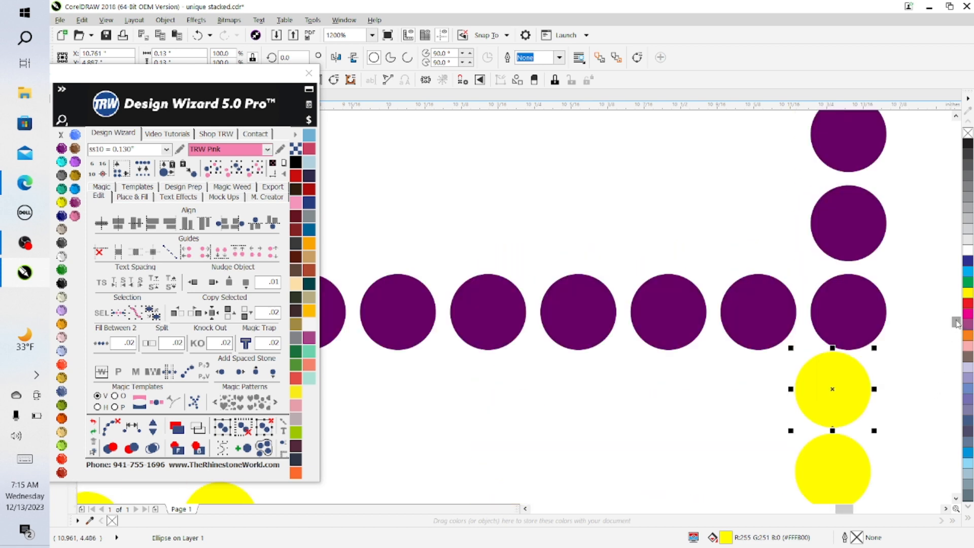
pyautogui.press('Down')
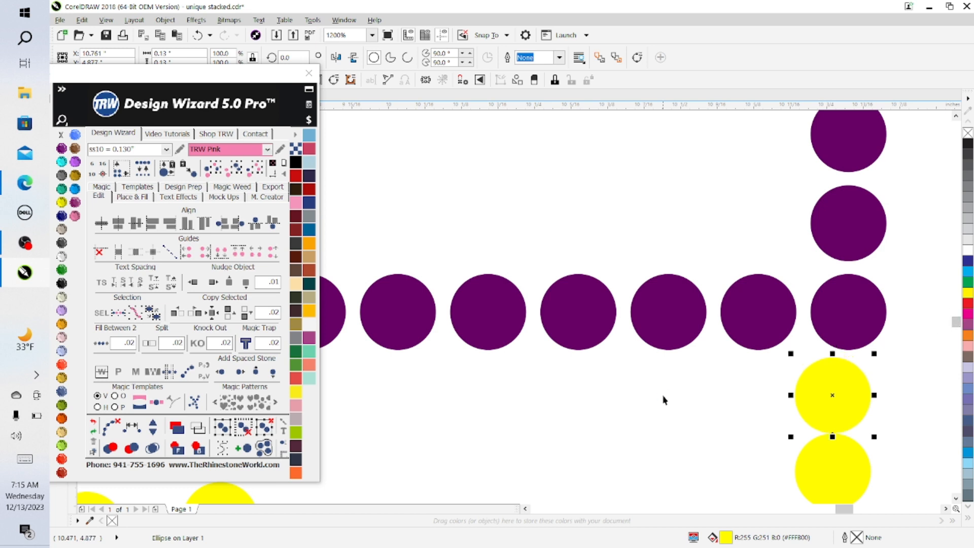
pyautogui.press('Up')
pyautogui.click(706, 425)
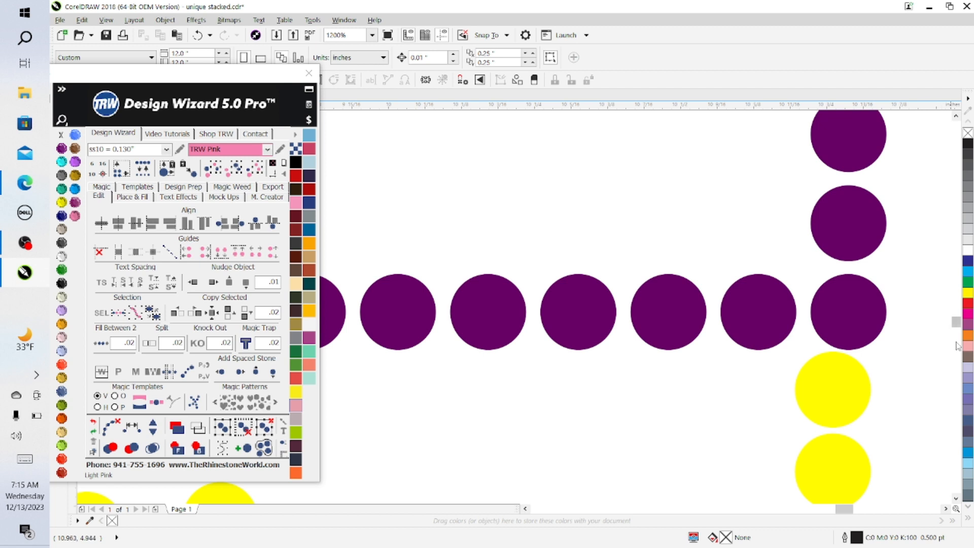
pyautogui.scroll(1, 933, 401)
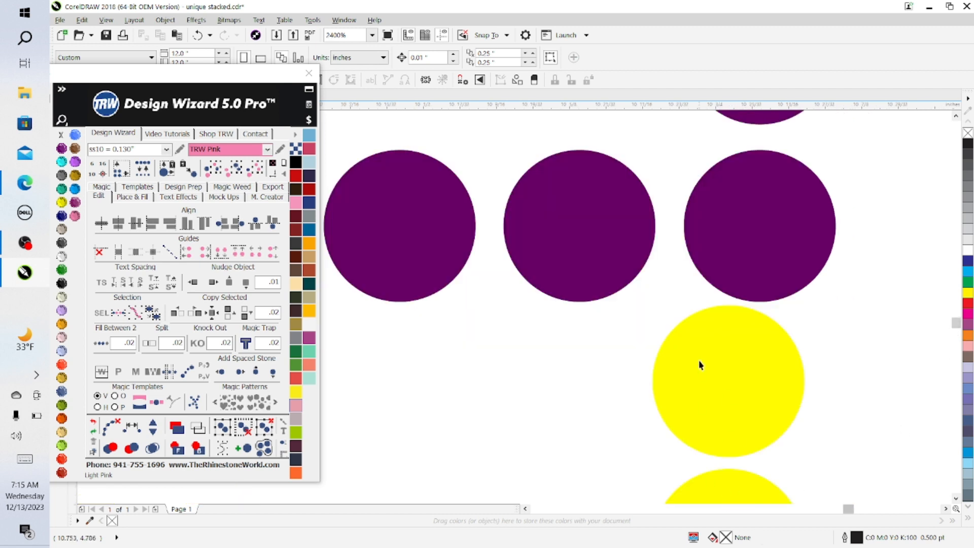
pyautogui.scroll(-1, 925, 375)
pyautogui.scroll(-1, 924, 377)
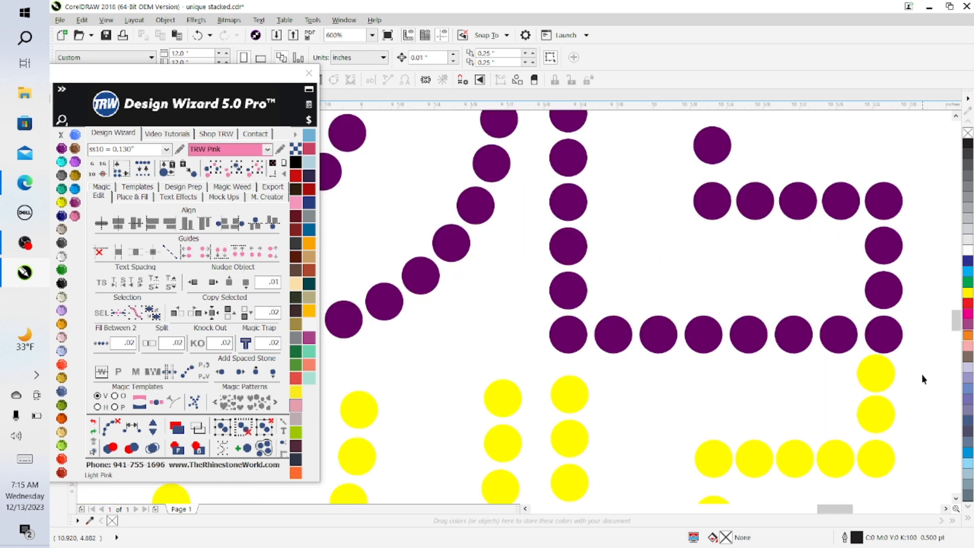
# Step: Try respacing the three stones at the yellow E's upper right equally, and undo it
pyautogui.click(884, 373)
pyautogui.keyDown('shift'); pyautogui.click(883, 415); pyautogui.keyUp('shift')
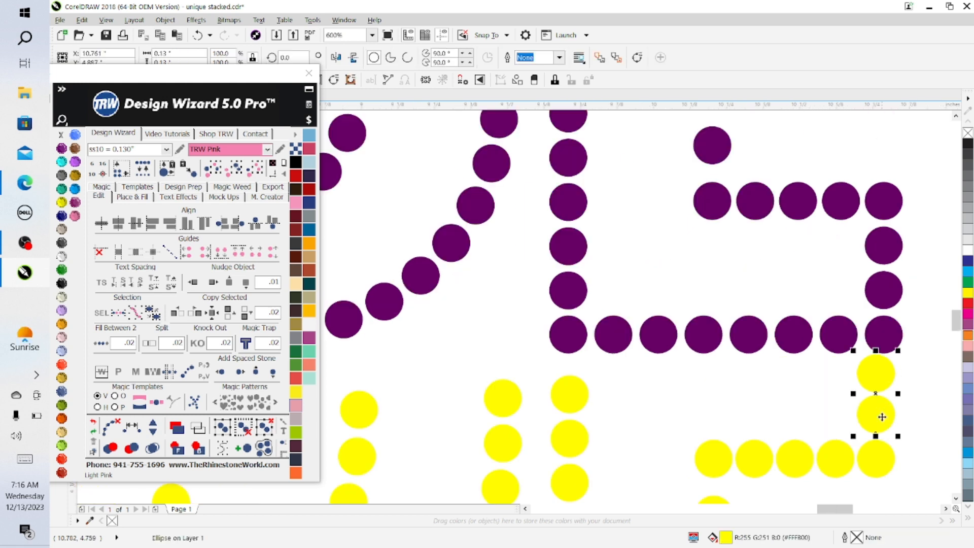
pyautogui.keyDown('shift'); pyautogui.click(882, 453); pyautogui.keyUp('shift')
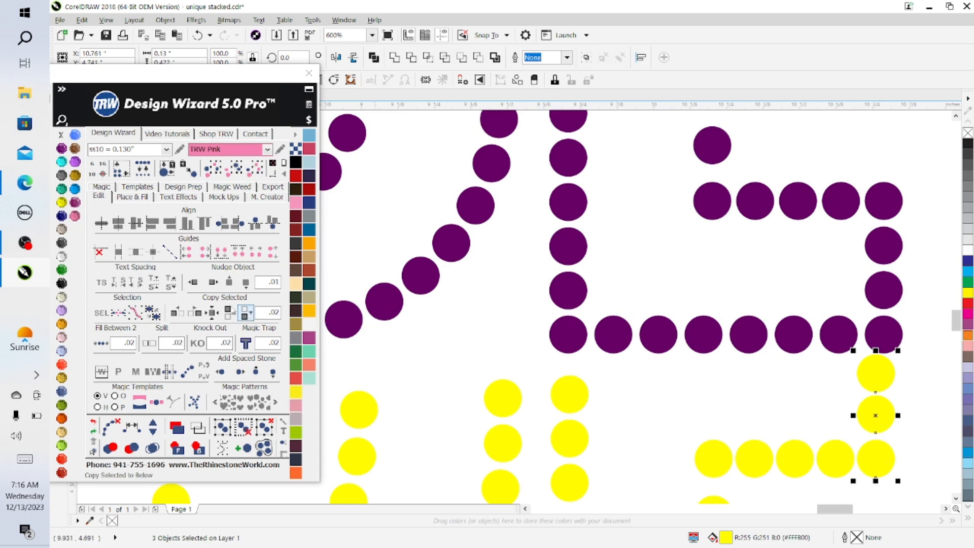
pyautogui.click(131, 429)
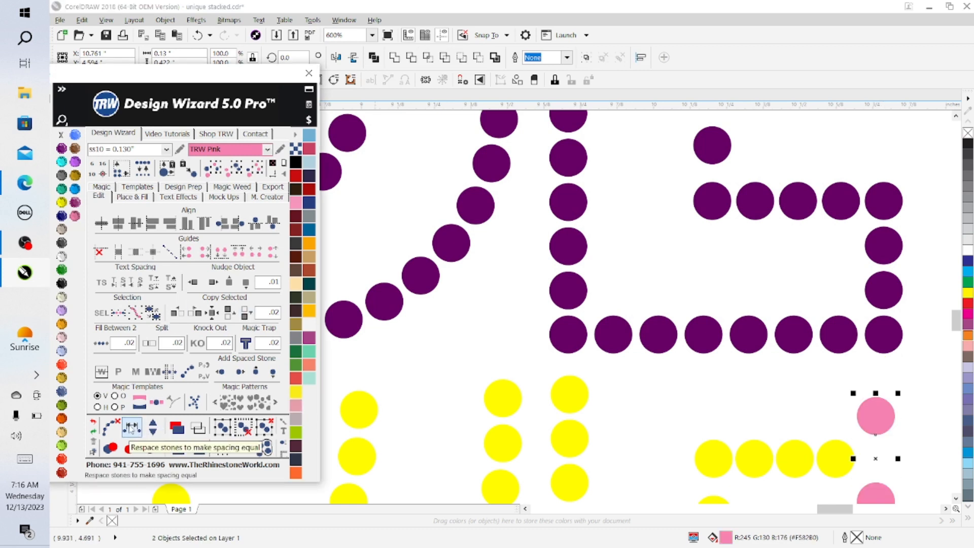
pyautogui.click(197, 36)
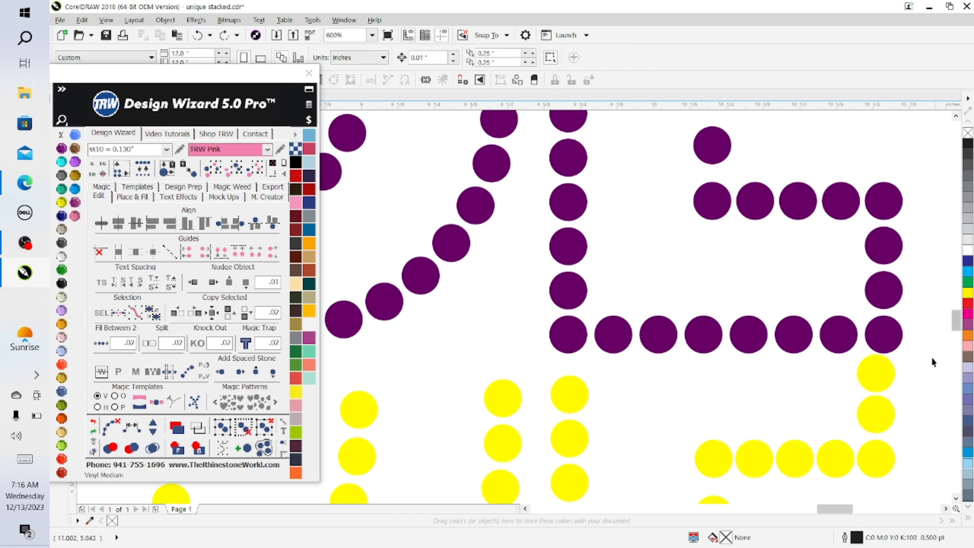
# Step: Try nudging the middle of the three upper-right yellow E stones down, and undo it
pyautogui.click(887, 413)
pyautogui.press('Down')
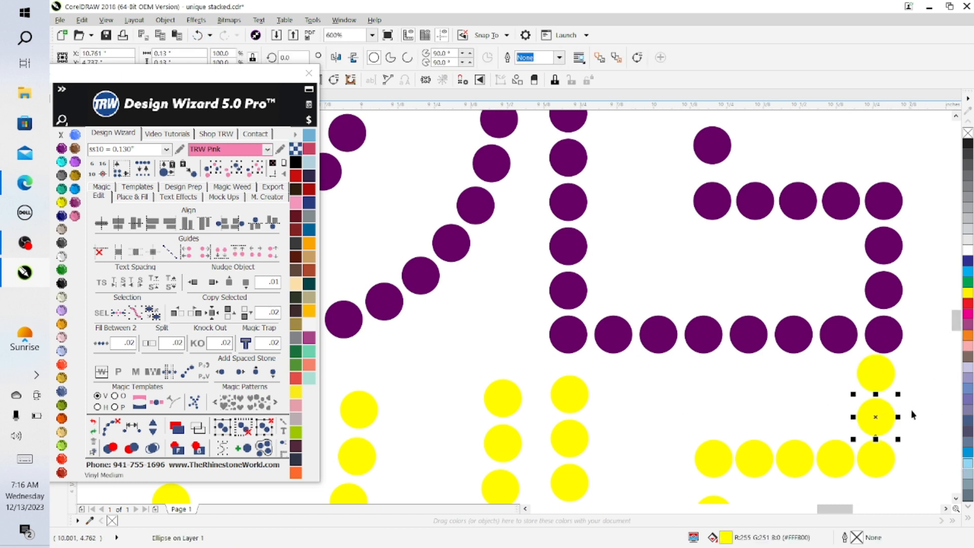
pyautogui.click(930, 387)
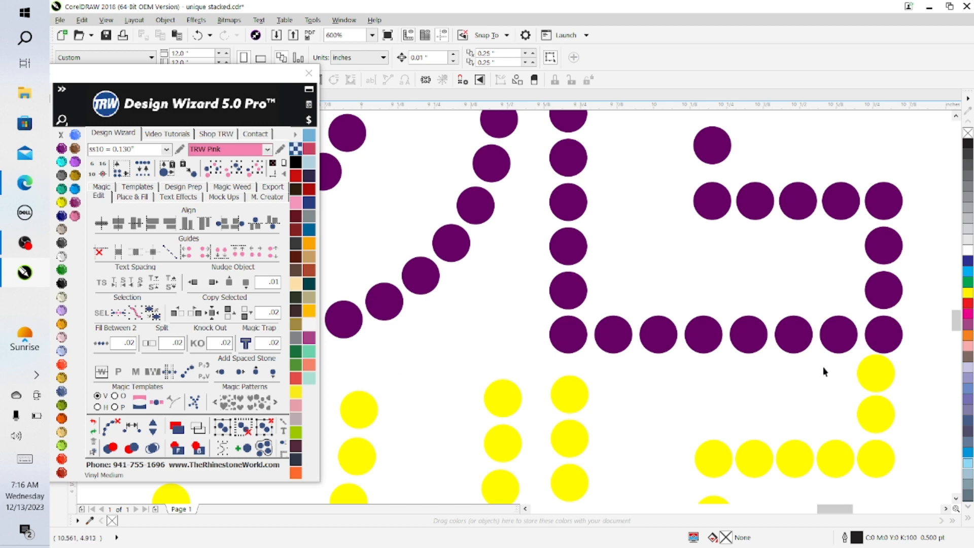
# Step: Delete the added topmost stones above the upper-right ends of the yellow E and the purple E
pyautogui.scroll(-1, 832, 374)
pyautogui.scroll(-1, 832, 374)
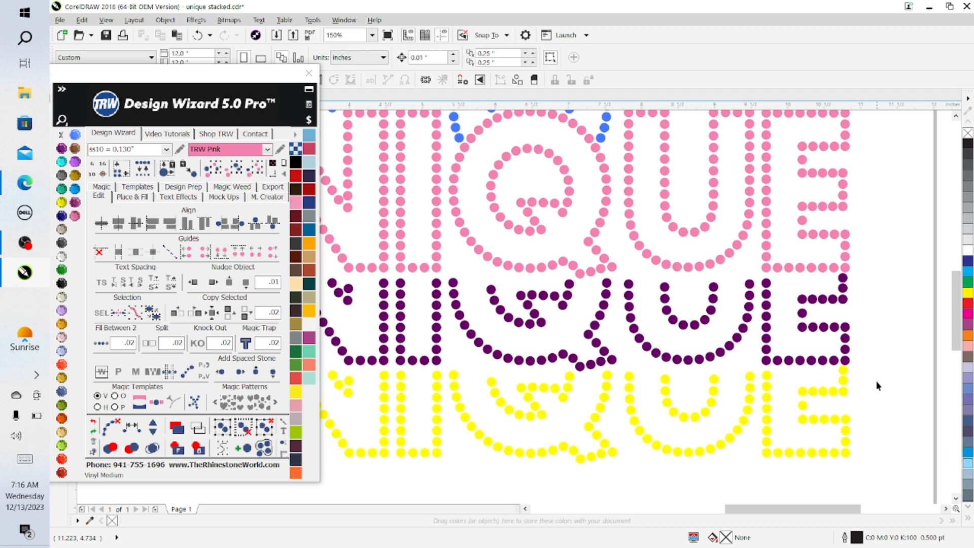
pyautogui.click(840, 374)
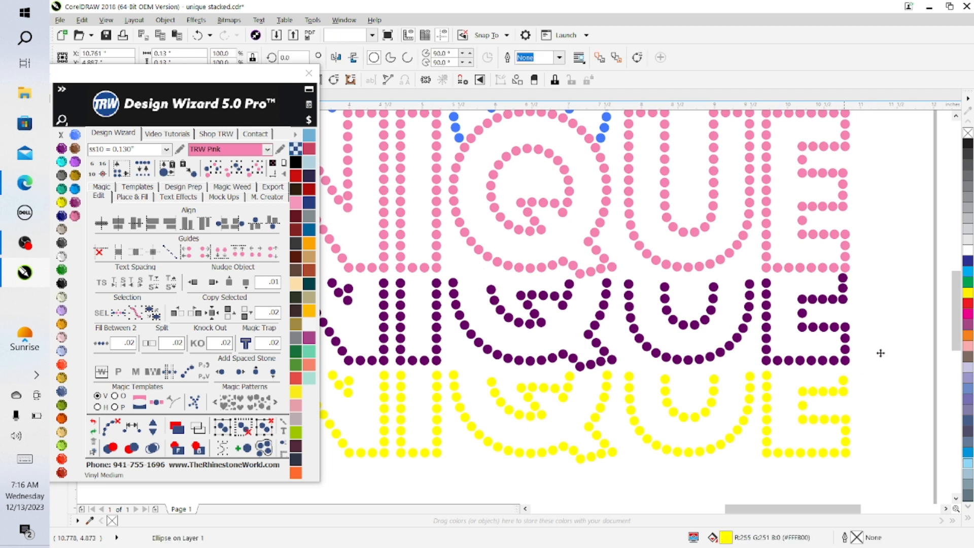
pyautogui.click(843, 277)
pyautogui.press('Delete')
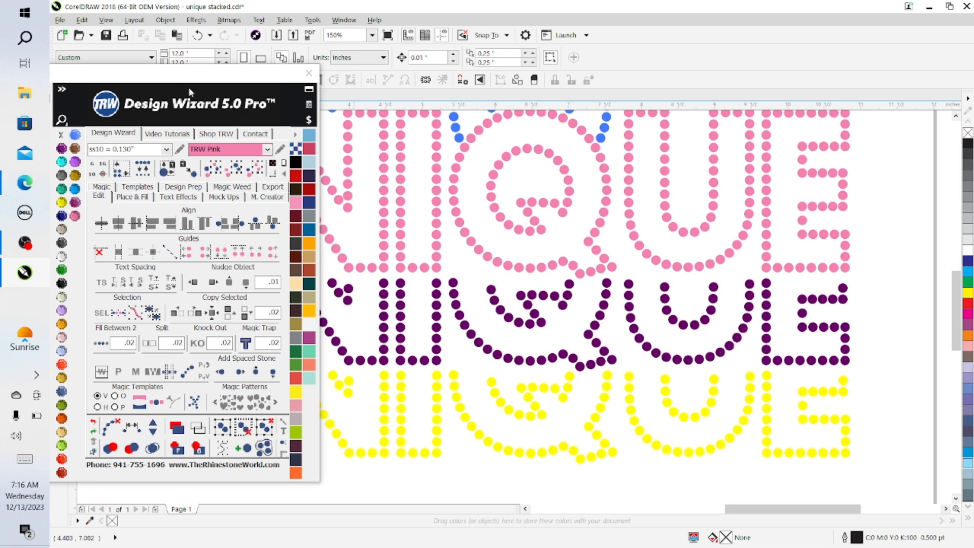
# Step: Place a horizontal guideline between the pink and purple rows and delete the purple stone above it on the first U
pyautogui.moveTo(193, 79); pyautogui.dragTo(208, 547)
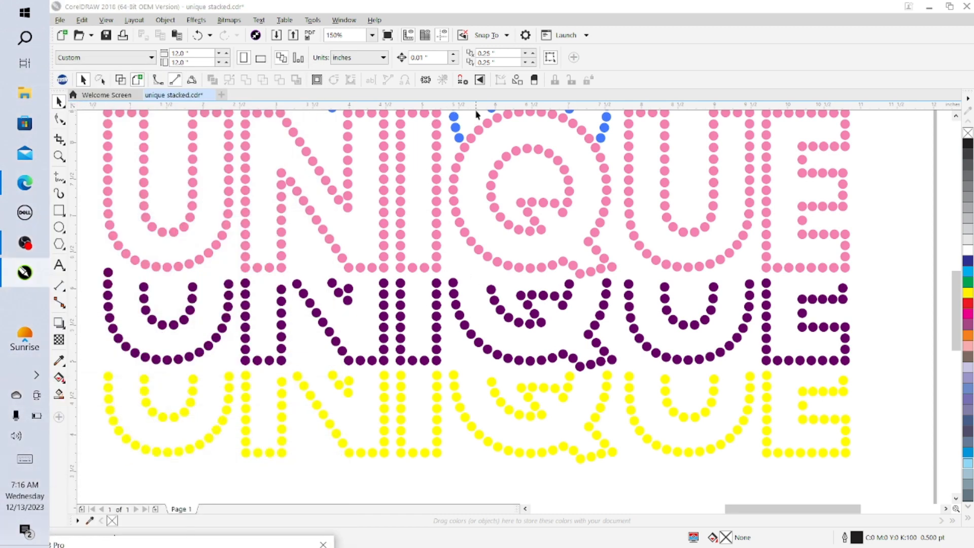
pyautogui.moveTo(477, 112); pyautogui.dragTo(478, 277)
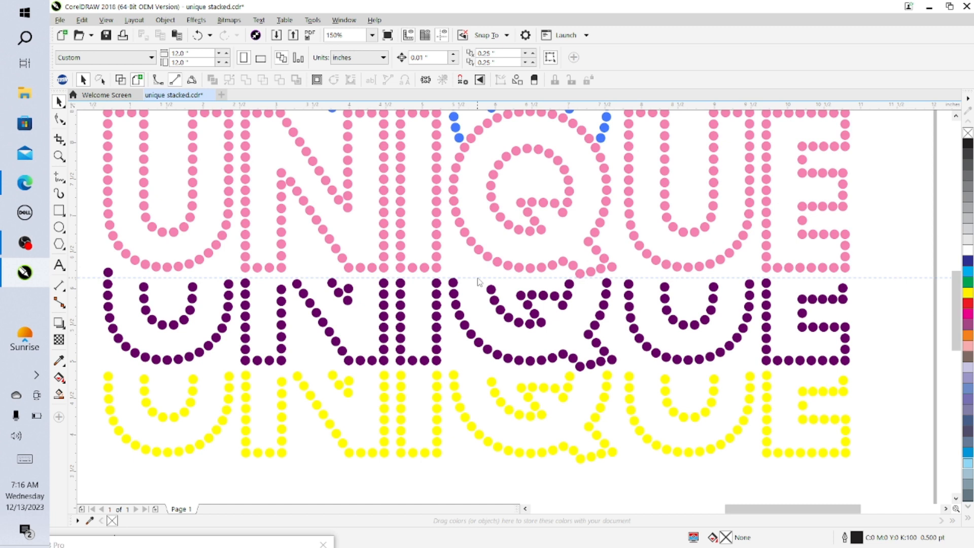
pyautogui.click(477, 278)
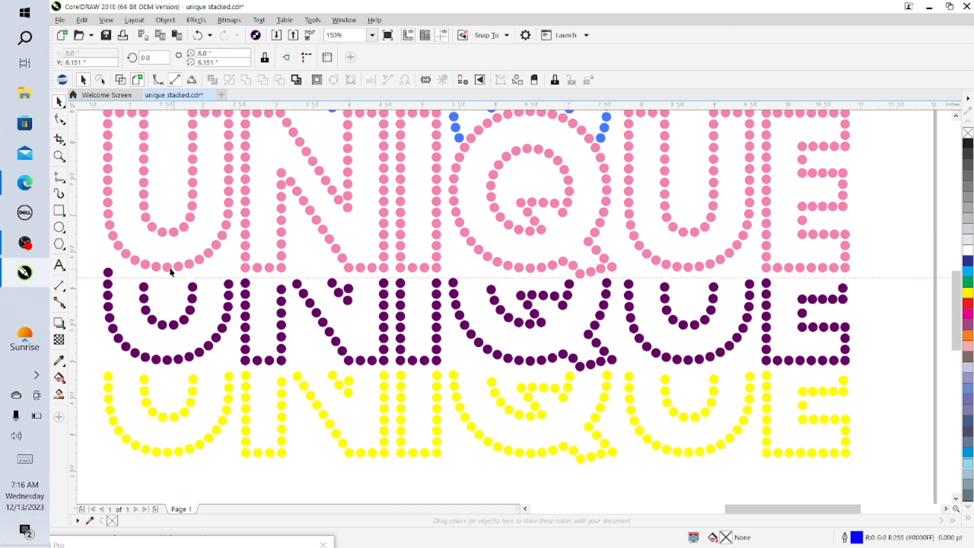
pyautogui.click(108, 272)
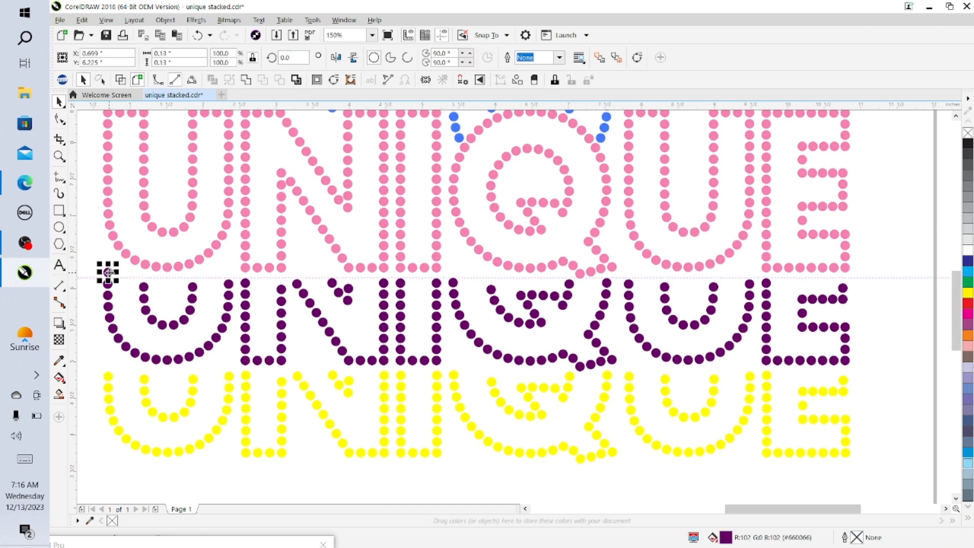
pyautogui.press('Escape')
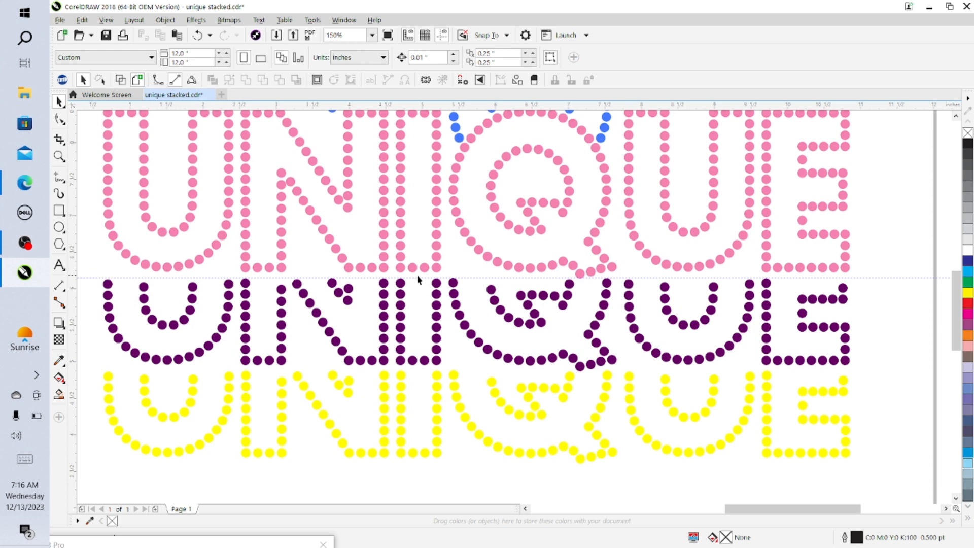
# Step: Try placing a duplicate of the purple E's upper-right stone directly above it, below the pink E, and delete the copy
pyautogui.click(843, 288)
pyautogui.hotkey('ctrl', 'd')
pyautogui.click(902, 399)
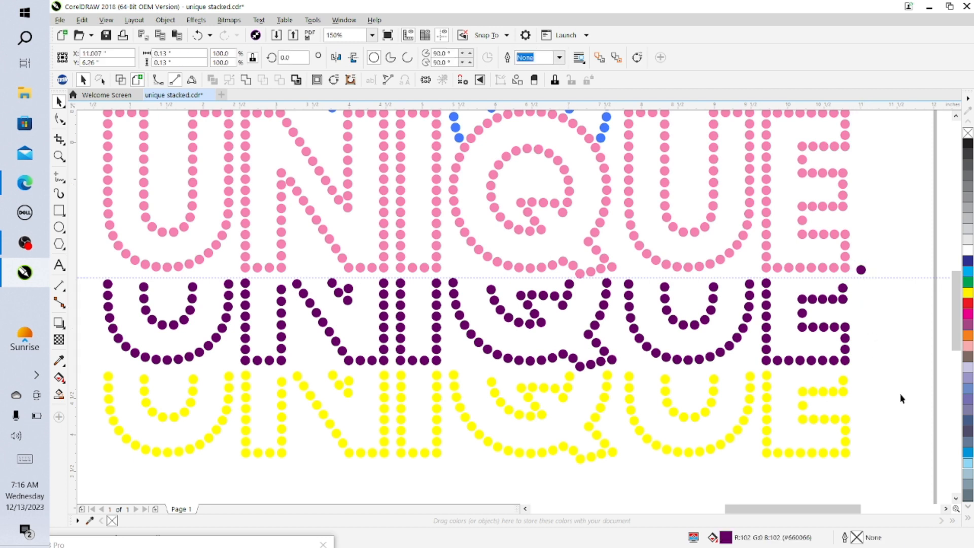
pyautogui.click(862, 270)
pyautogui.press('Left')
pyautogui.press('Left')
pyautogui.press('Left')
pyautogui.press('Left')
pyautogui.press('Left')
pyautogui.press('Left')
pyautogui.press('Left')
pyautogui.press('Left')
pyautogui.press('Left')
pyautogui.press('Left')
pyautogui.press('Left')
pyautogui.press('Left')
pyautogui.press('Left')
pyautogui.press('Left')
pyautogui.press('Left')
pyautogui.press('Left')
pyautogui.press('Left')
pyautogui.press('Left')
pyautogui.press('Left')
pyautogui.press('Left')
pyautogui.press('Left')
pyautogui.press('Left')
pyautogui.press('Left')
pyautogui.press('Left')
pyautogui.press('Left')
pyautogui.press('Down')
pyautogui.press('Down')
pyautogui.press('Down')
pyautogui.press('Down')
pyautogui.press('Down')
pyautogui.press('Down')
pyautogui.press('Down')
pyautogui.press('Down')
pyautogui.press('Down')
pyautogui.press('Right')
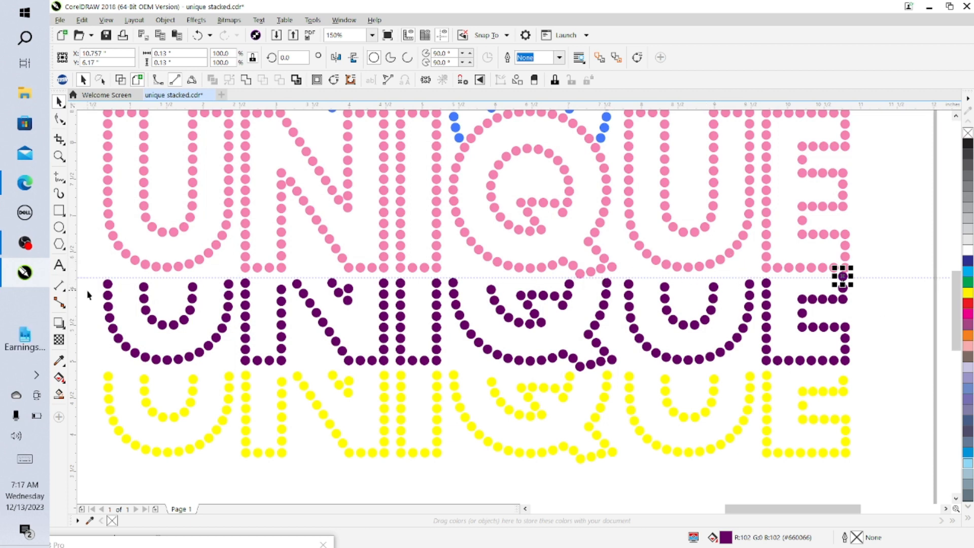
pyautogui.click(895, 359)
pyautogui.click(843, 277)
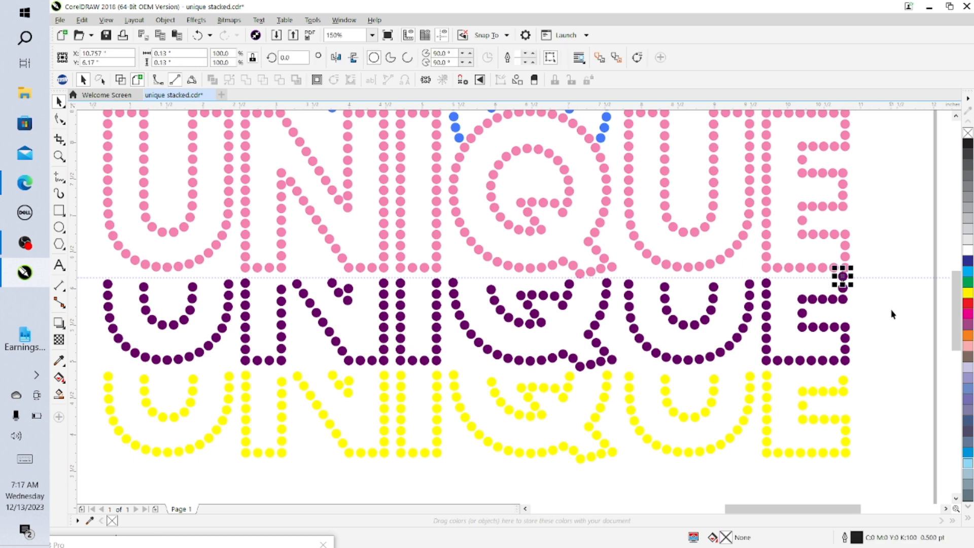
pyautogui.press('Delete')
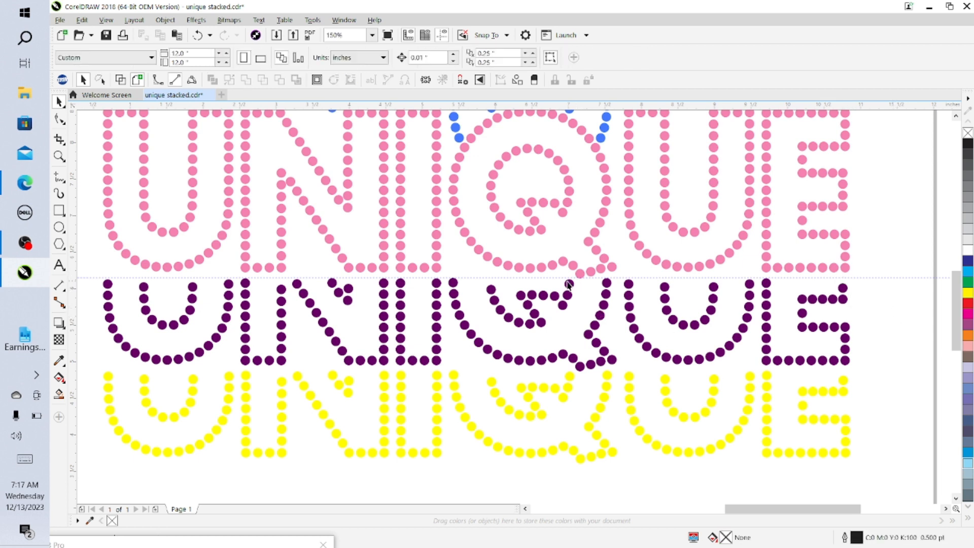
# Step: Remove the horizontal guideline between the pink and purple rows and save the document
pyautogui.moveTo(535, 277); pyautogui.dragTo(542, 108)
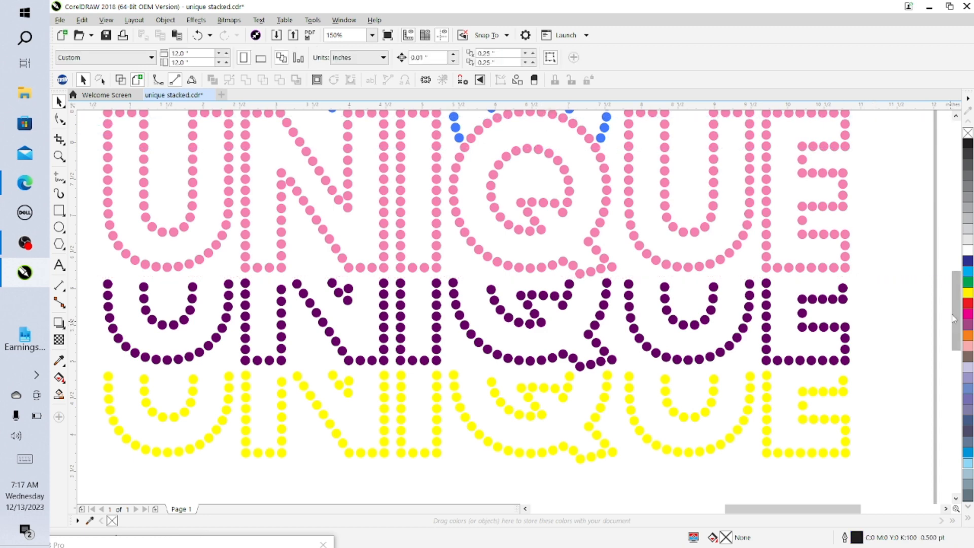
pyautogui.scroll(3, 956, 330)
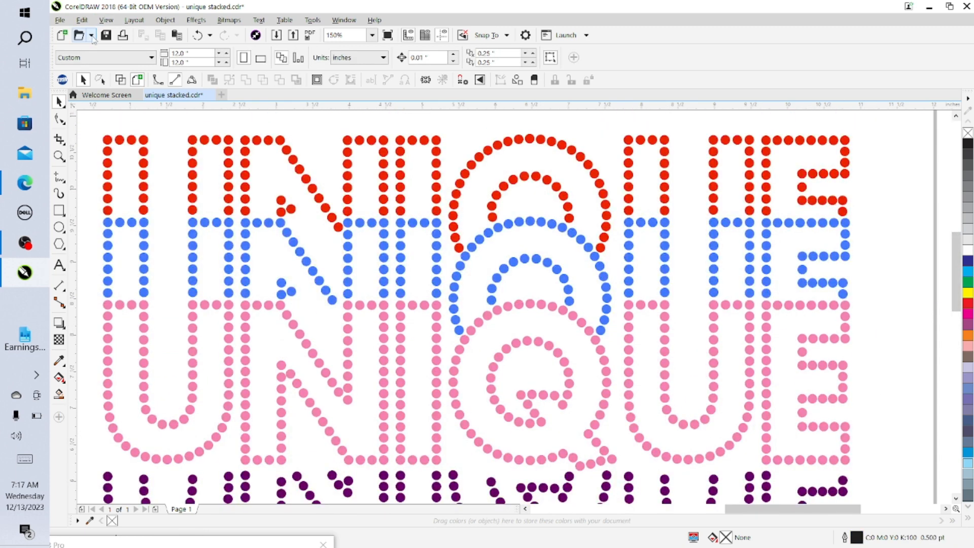
pyautogui.hotkey('ctrl', 's')
# Step: Delete the three black UNIQUE rhinestone texts lying outside the page beside the stacked design
pyautogui.scroll(-5, 632, 354)
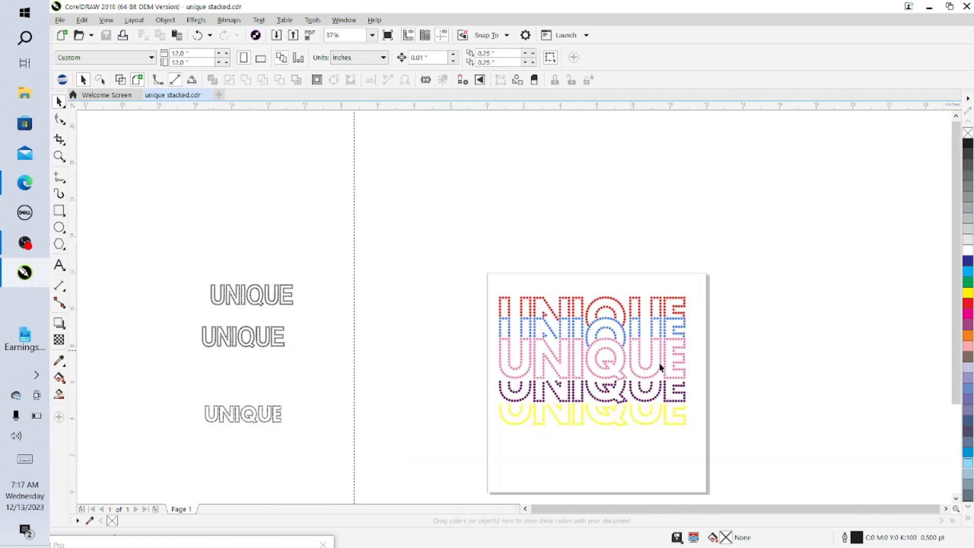
pyautogui.scroll(3, 661, 366)
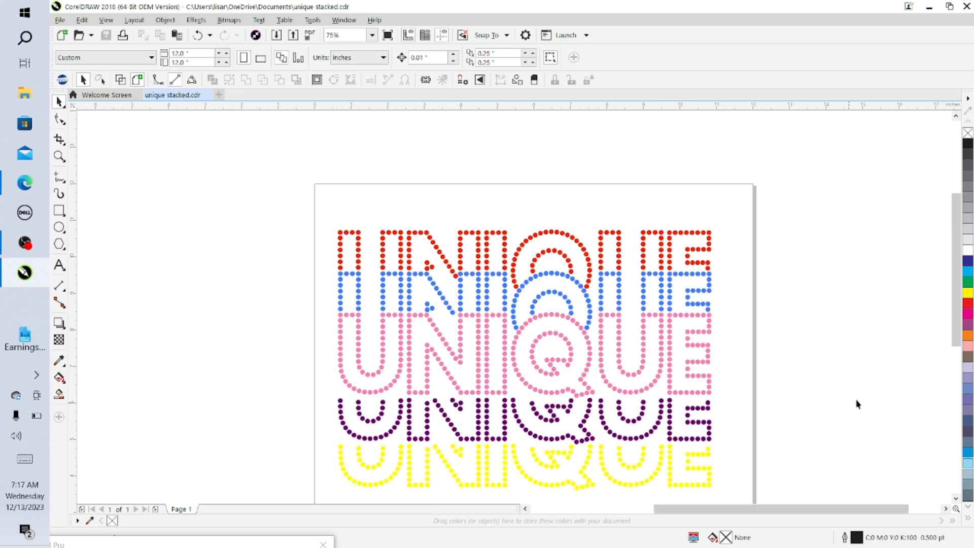
pyautogui.moveTo(771, 508); pyautogui.dragTo(739, 513)
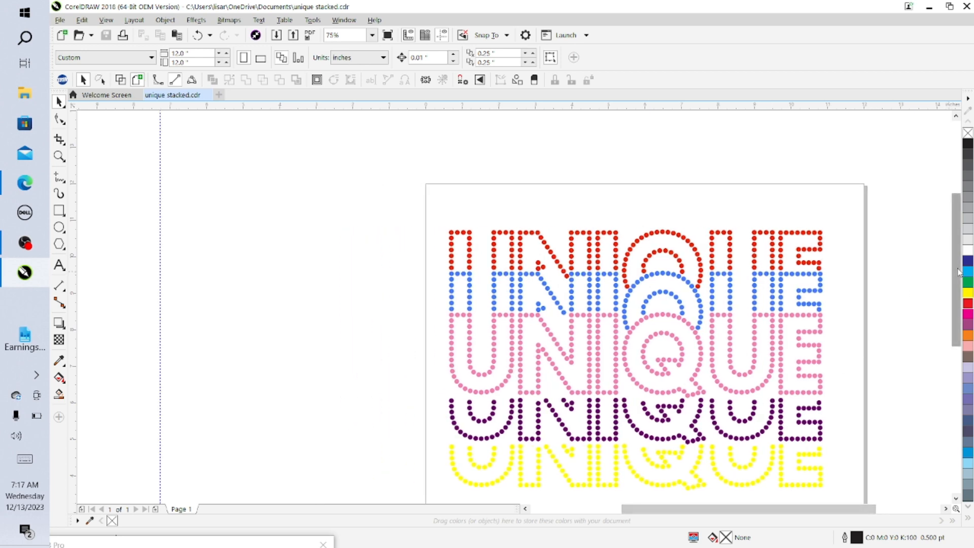
pyautogui.moveTo(949, 277)
pyautogui.mouseDown()
pyautogui.moveTo(955, 307)
pyautogui.moveTo(954, 295)
pyautogui.mouseUp()
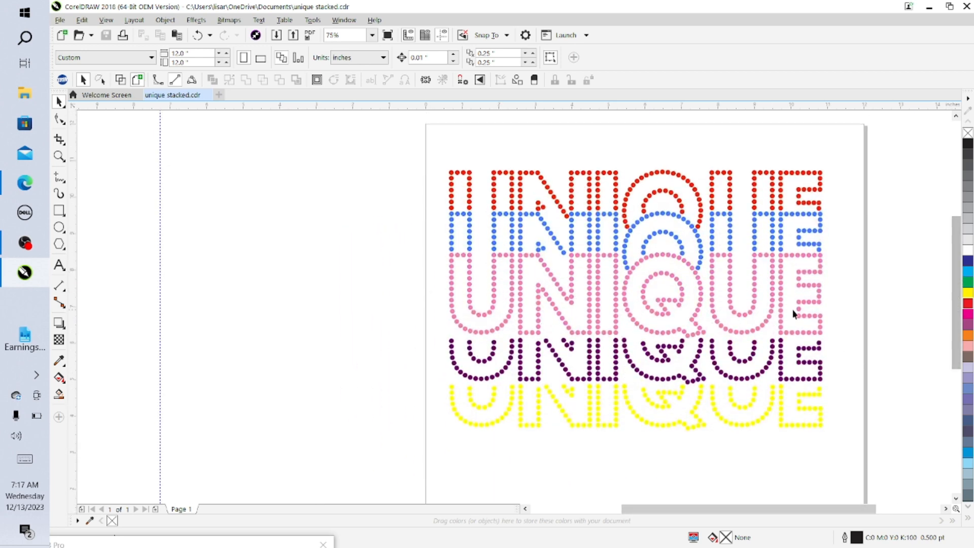
pyautogui.moveTo(696, 509); pyautogui.dragTo(584, 517)
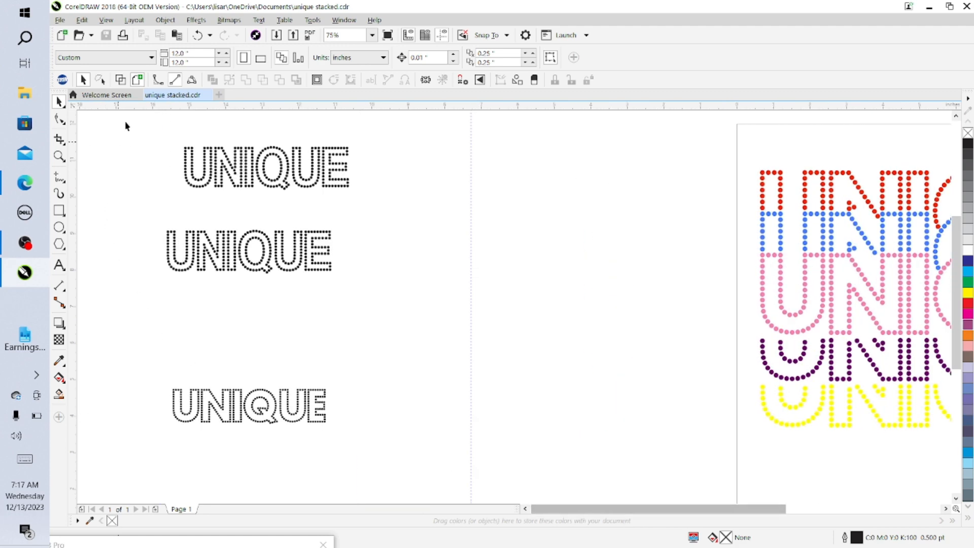
pyautogui.moveTo(101, 123); pyautogui.dragTo(450, 529)
pyautogui.press('Delete')
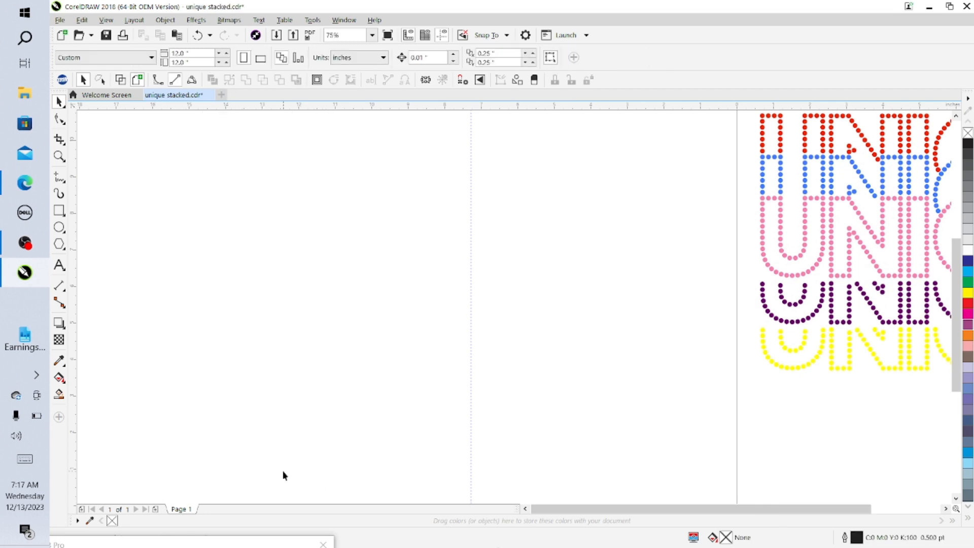
pyautogui.moveTo(654, 509); pyautogui.dragTo(700, 509)
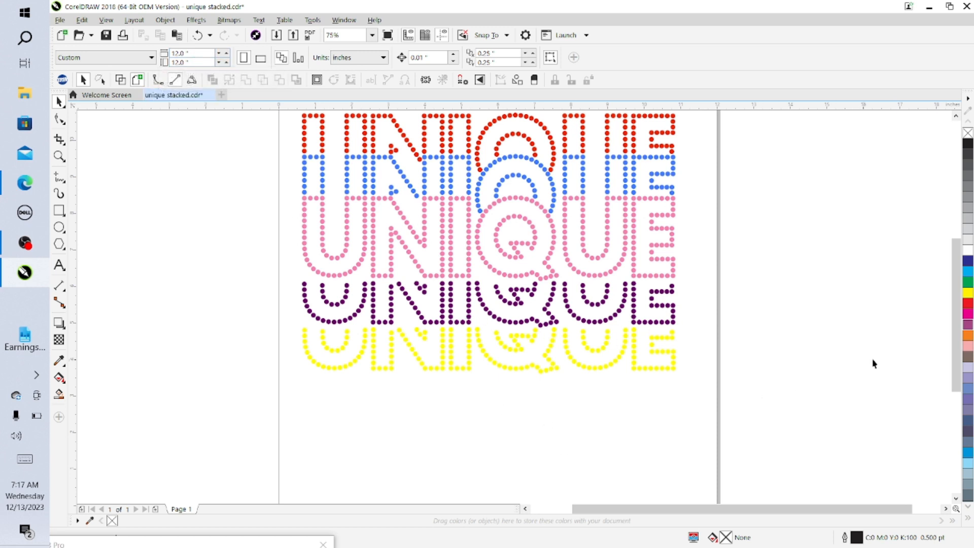
pyautogui.moveTo(958, 345); pyautogui.dragTo(958, 322)
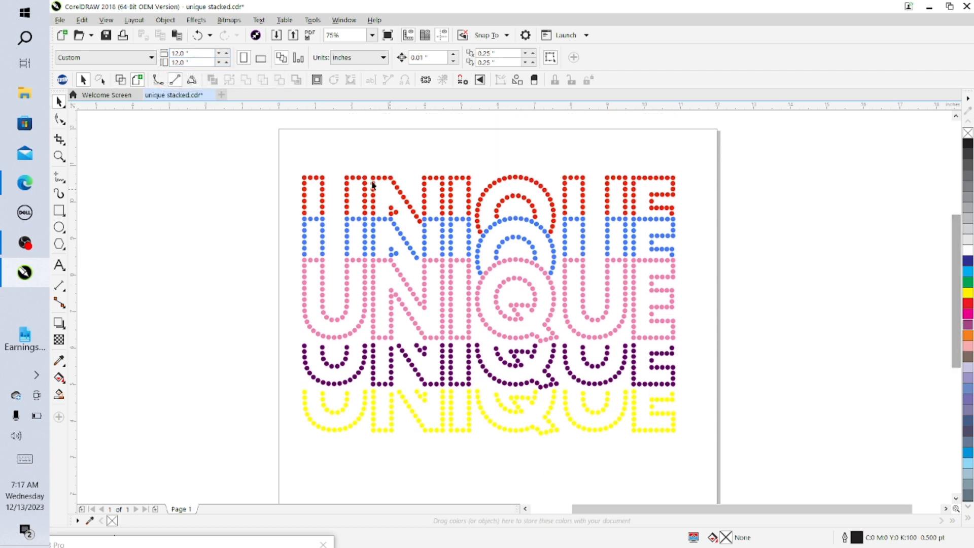
# Step: Select the entire stacked UNIQUE design and shift it slightly to the right on the page
pyautogui.moveTo(751, 188); pyautogui.dragTo(799, 506)
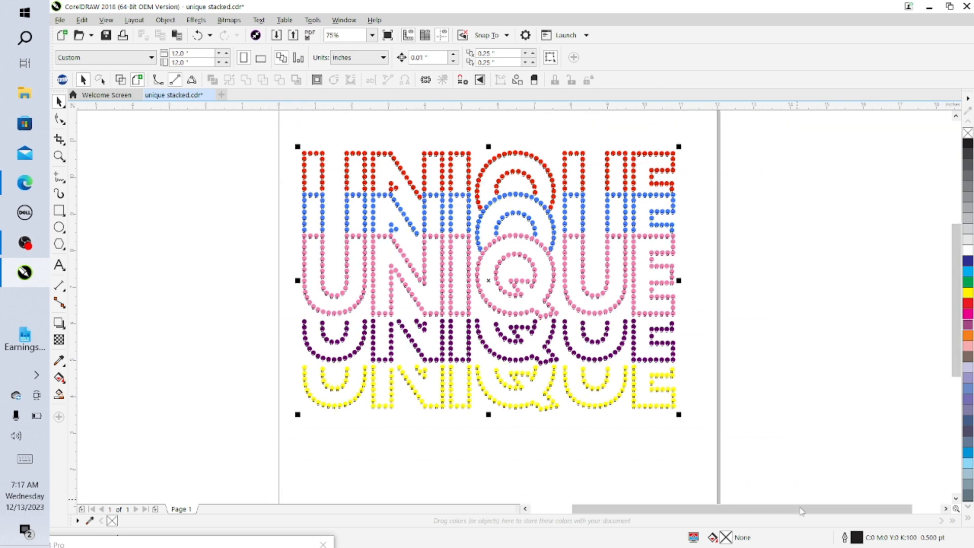
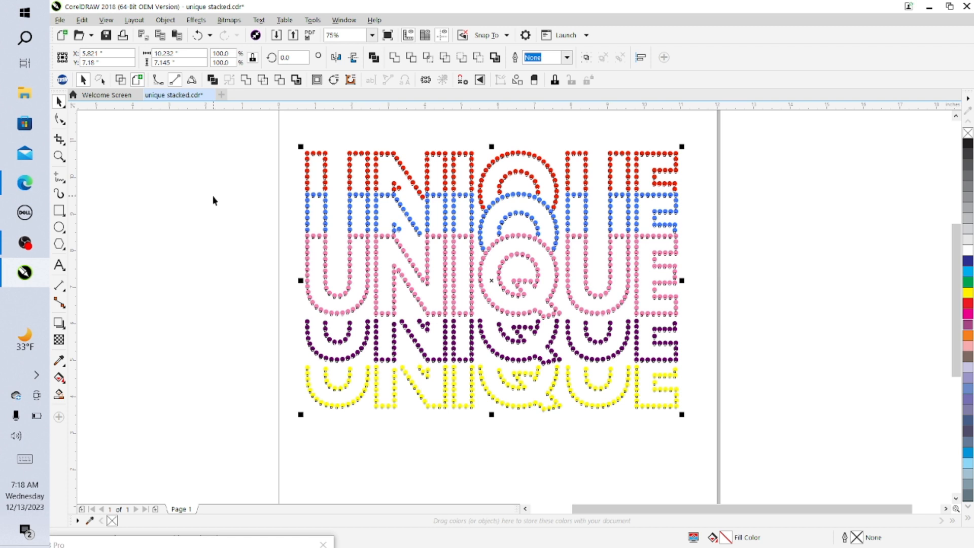
pyautogui.click(209, 178)
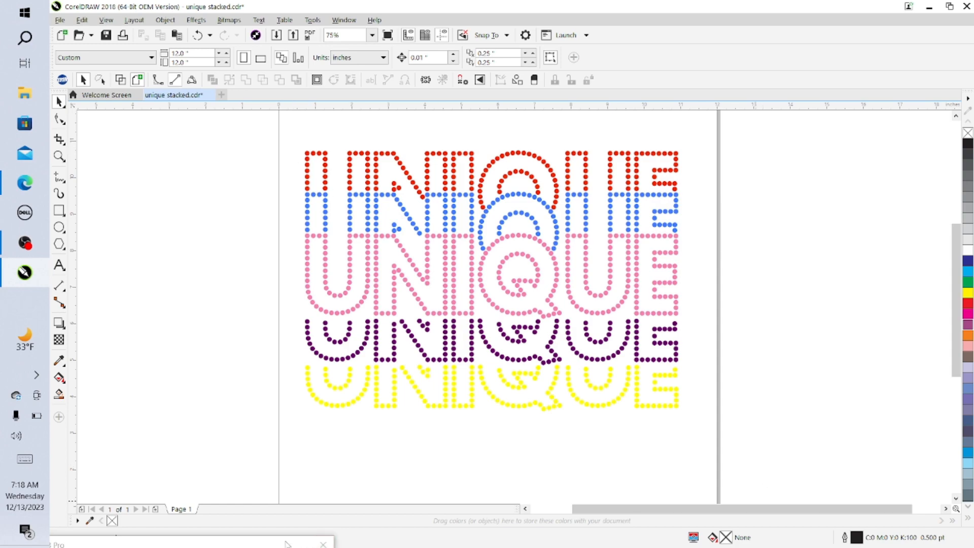
# Step: Select all red stones by colour, try Amethyst on them, and return them to Red Siam
pyautogui.moveTo(288, 544); pyautogui.dragTo(970, 80)
pyautogui.moveTo(970, 76); pyautogui.dragTo(820, 61)
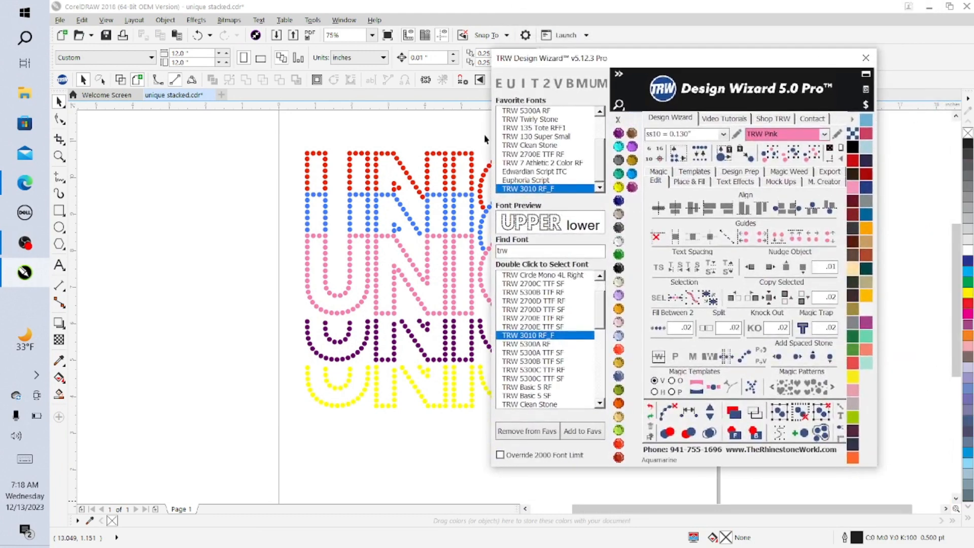
pyautogui.click(306, 153)
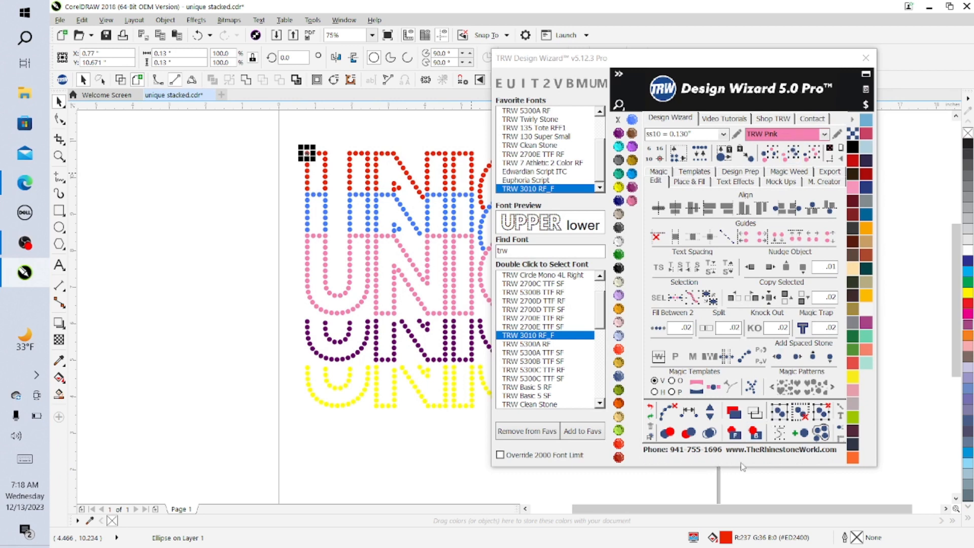
pyautogui.click(789, 154)
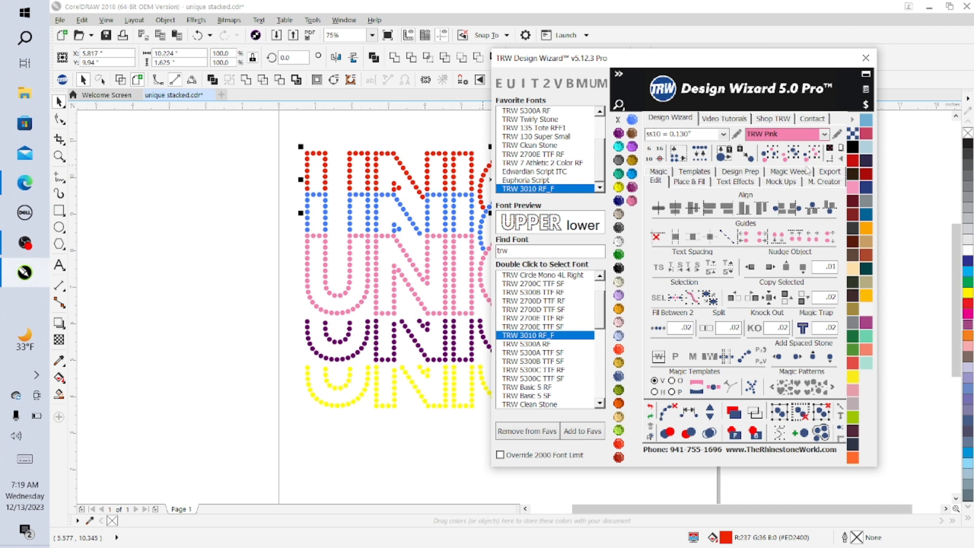
pyautogui.click(619, 133)
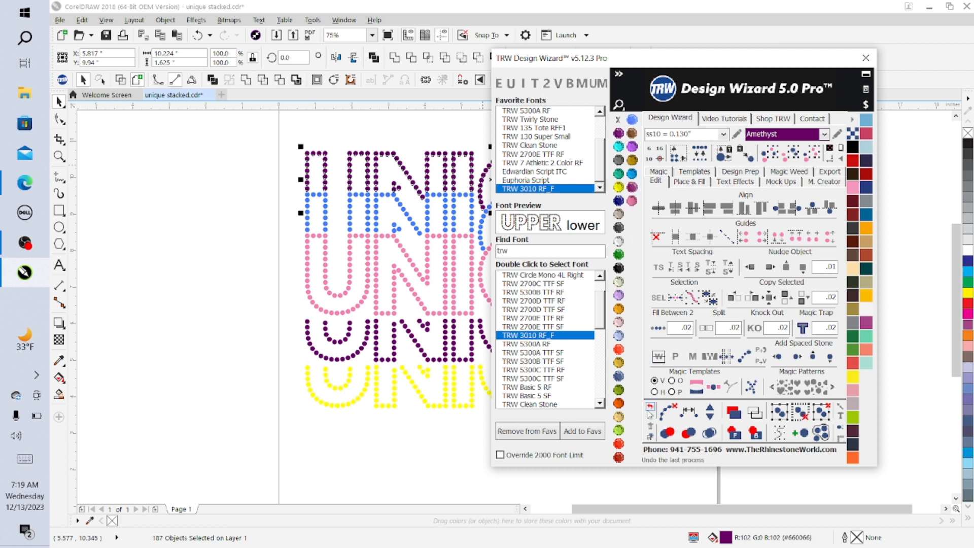
pyautogui.click(619, 444)
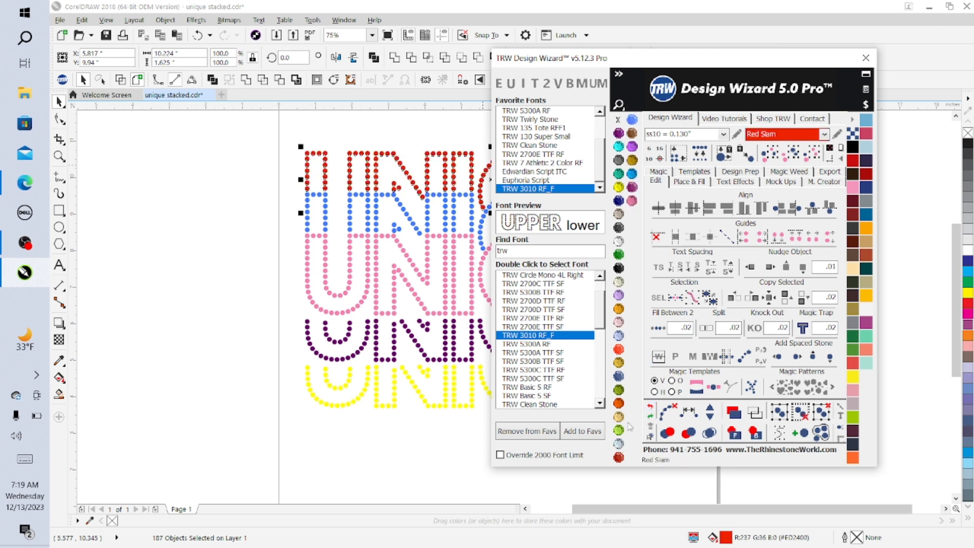
pyautogui.click(276, 207)
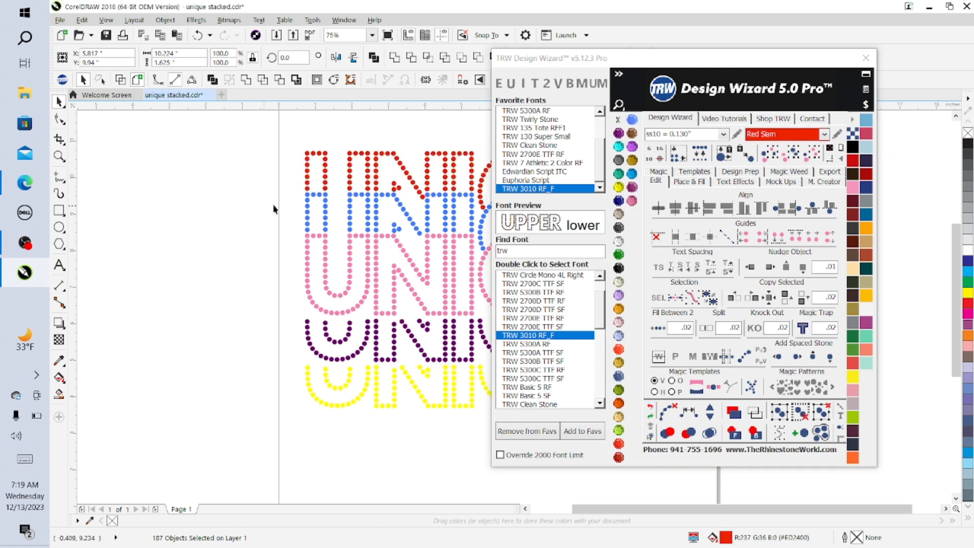
# Step: Select all blue stones by colour, try Cobalt on them, undo the recolouring and clear the selection
pyautogui.click(307, 196)
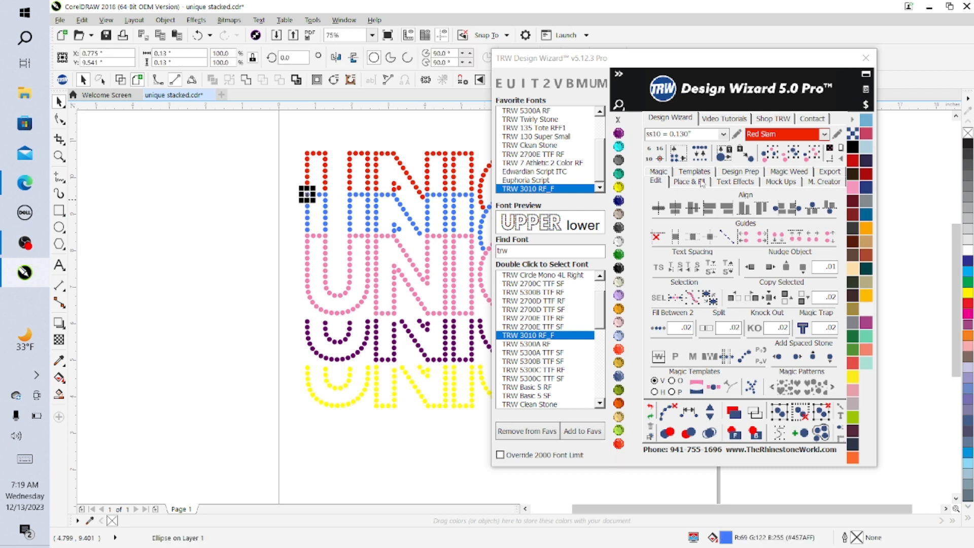
pyautogui.click(792, 154)
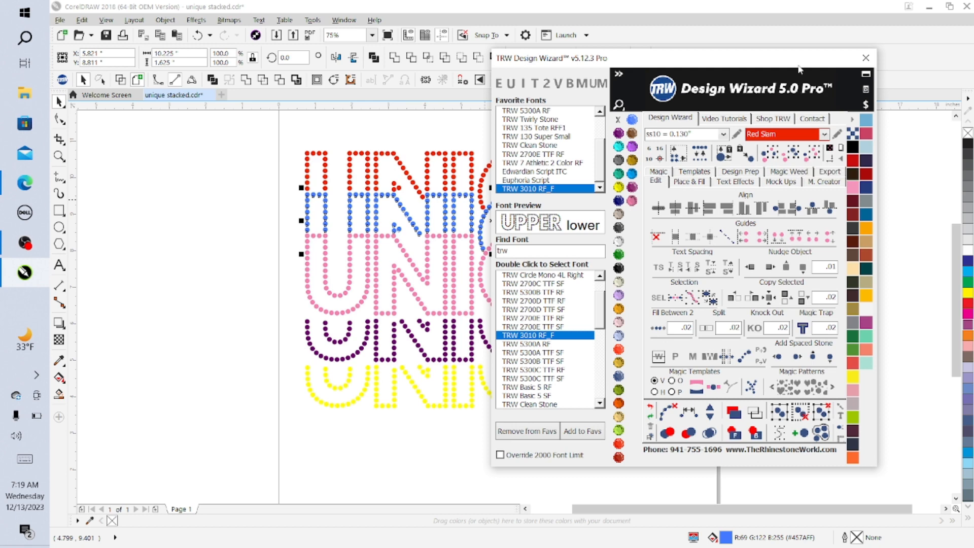
pyautogui.moveTo(799, 69); pyautogui.dragTo(948, 75)
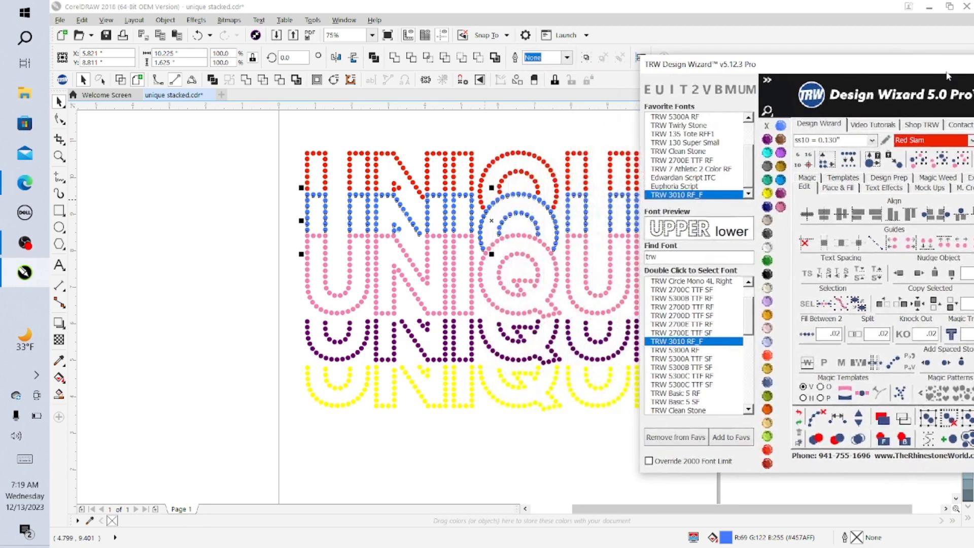
pyautogui.click(767, 207)
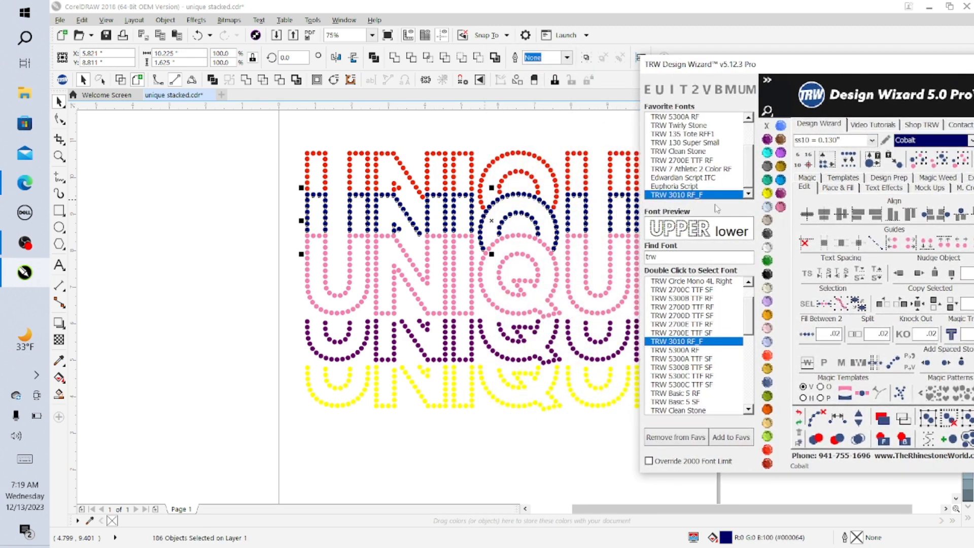
pyautogui.click(198, 37)
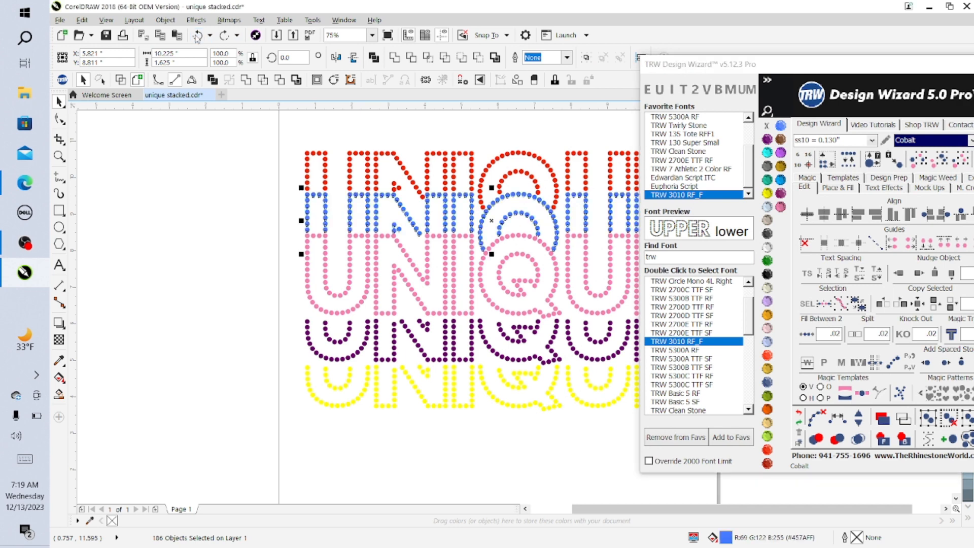
pyautogui.moveTo(814, 73); pyautogui.dragTo(656, 73)
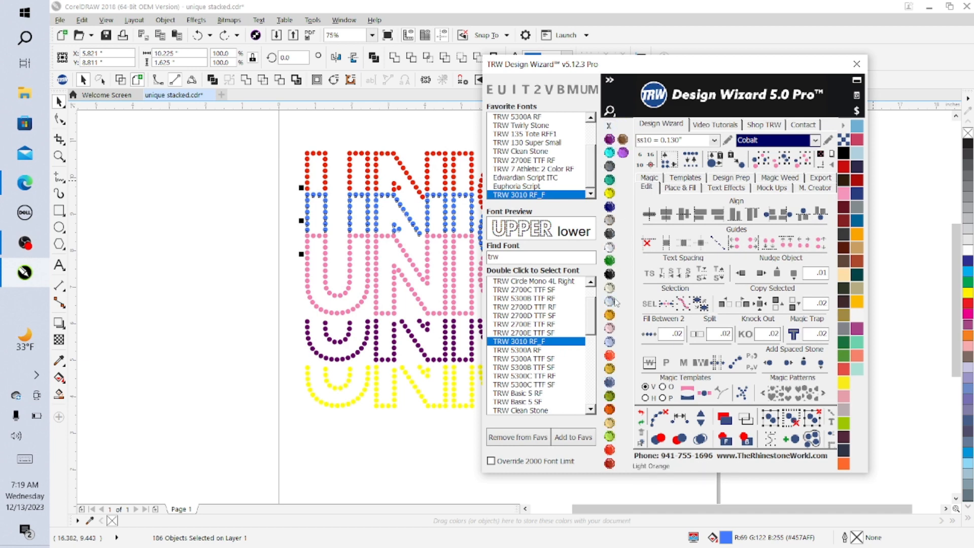
pyautogui.moveTo(681, 71); pyautogui.dragTo(852, 70)
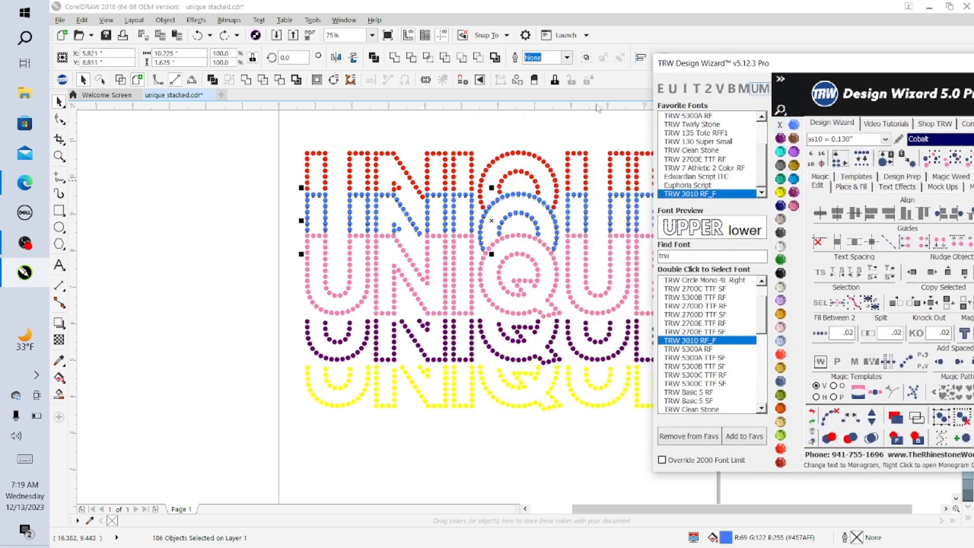
pyautogui.click(294, 146)
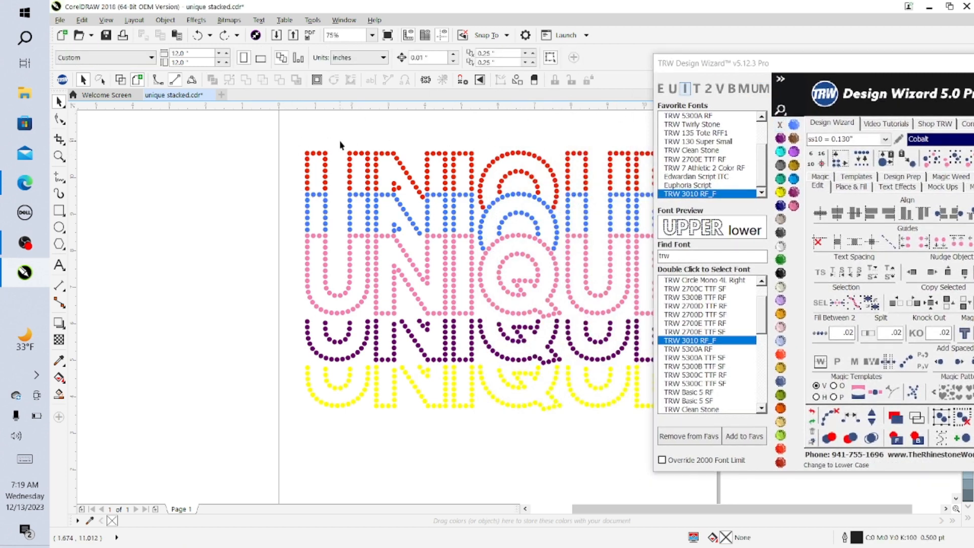
# Step: Try duplicating the whole stacked design and moving the copy down and left, and undo the move
pyautogui.moveTo(788, 69); pyautogui.dragTo(969, 328)
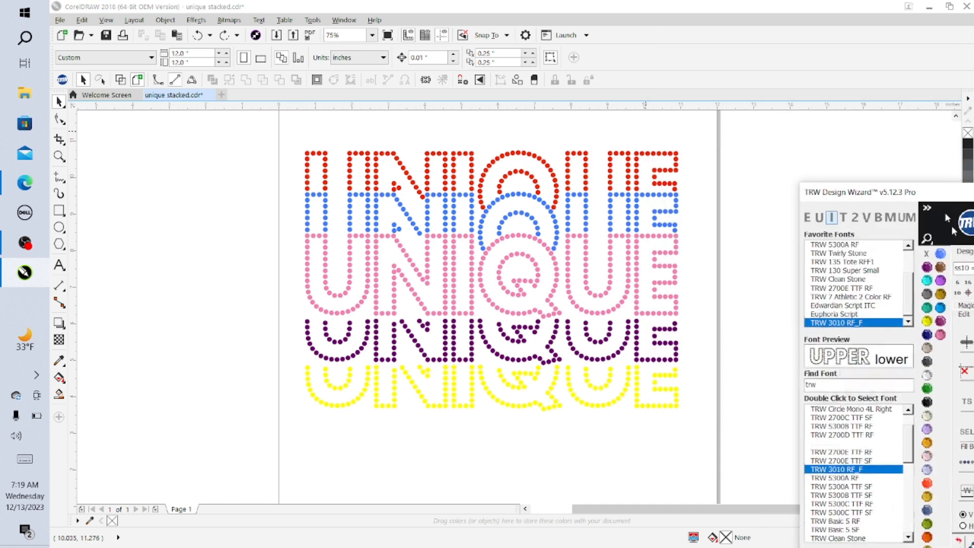
pyautogui.moveTo(256, 132); pyautogui.dragTo(761, 448)
pyautogui.hotkey('ctrl', 'd')
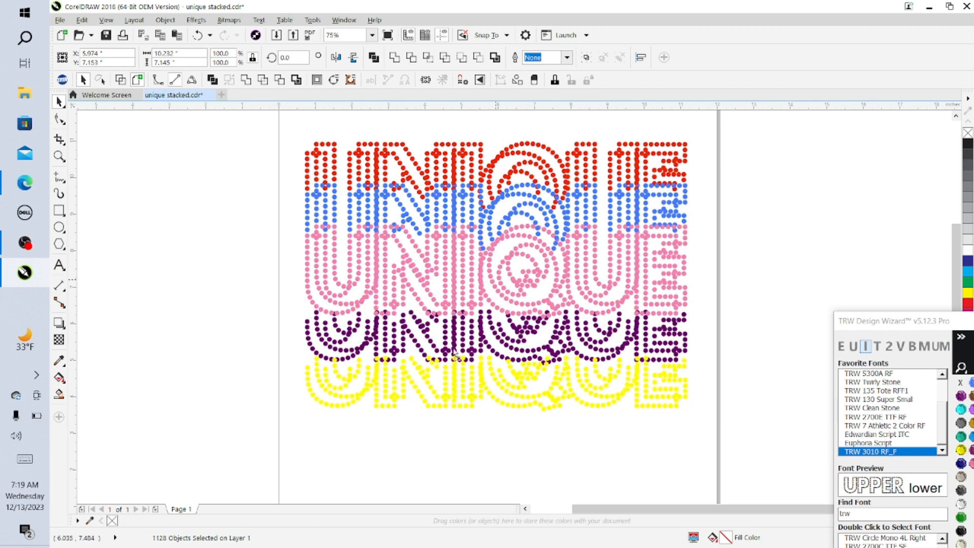
pyautogui.moveTo(500, 271); pyautogui.dragTo(306, 535)
pyautogui.click(198, 34)
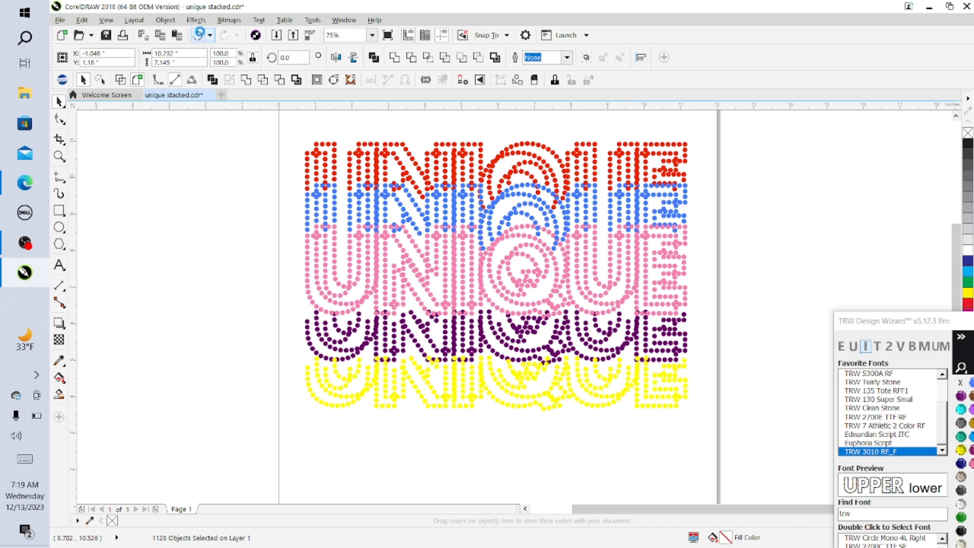
# Step: Duplicate the stacked design, place the copy outside the page on its left side, and save the document
pyautogui.scroll(-1, 537, 205)
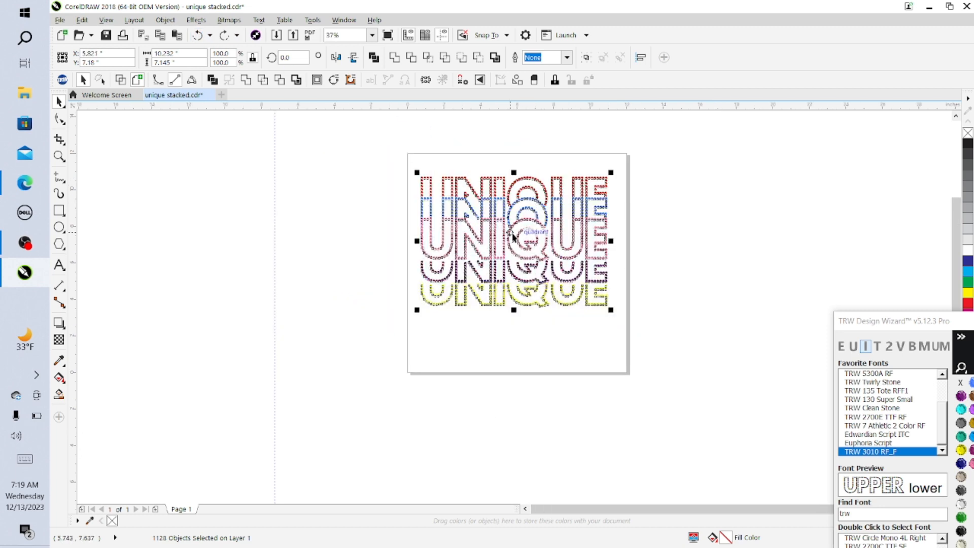
pyautogui.hotkey('ctrl', 'd')
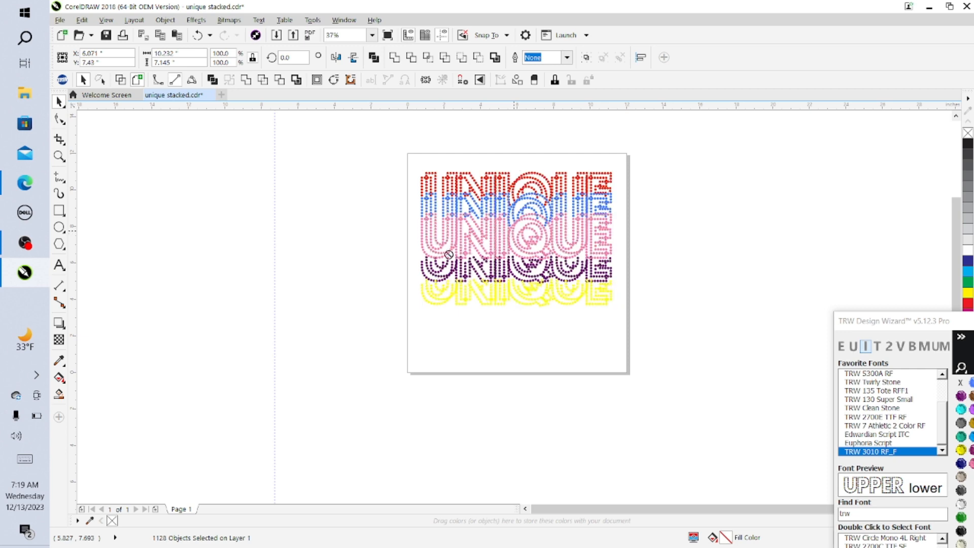
pyautogui.moveTo(449, 254); pyautogui.dragTo(160, 280)
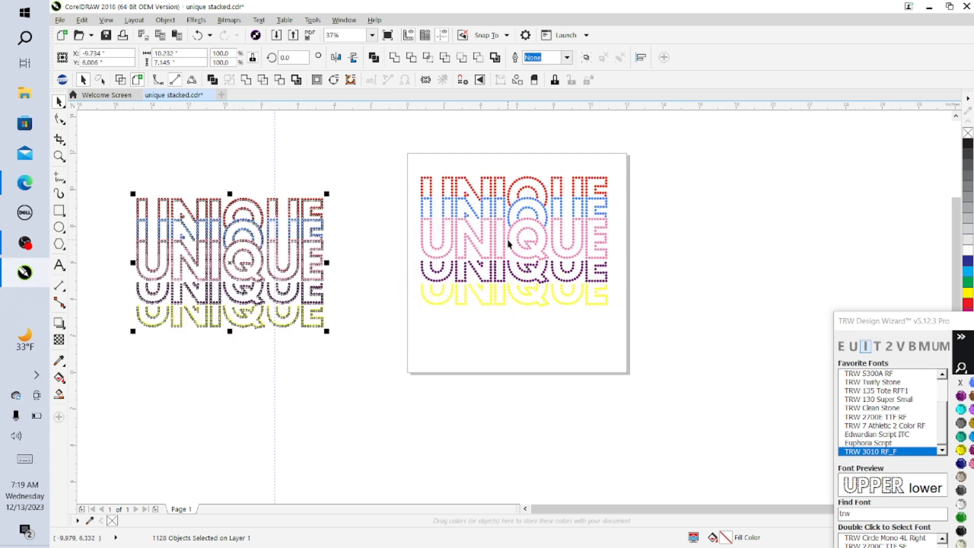
pyautogui.click(202, 134)
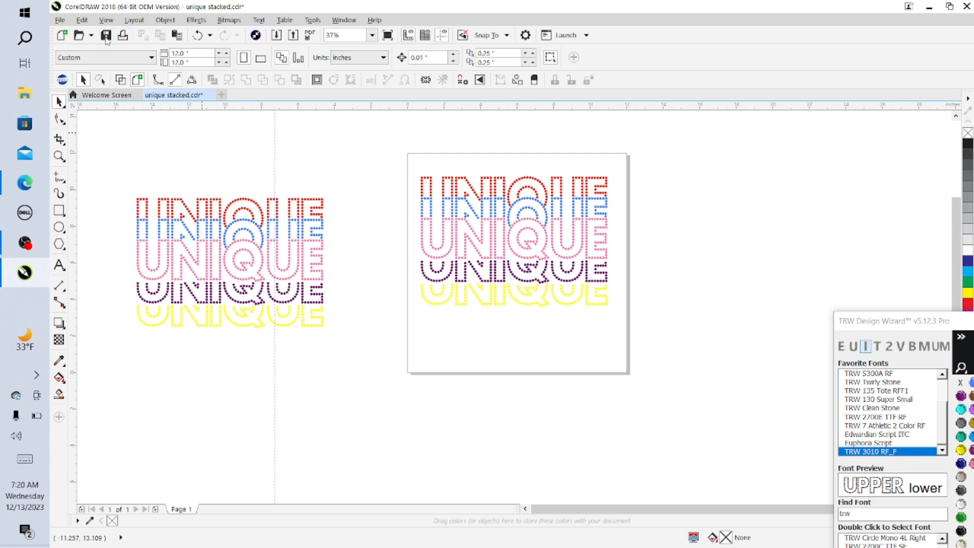
pyautogui.hotkey('ctrl', 's')
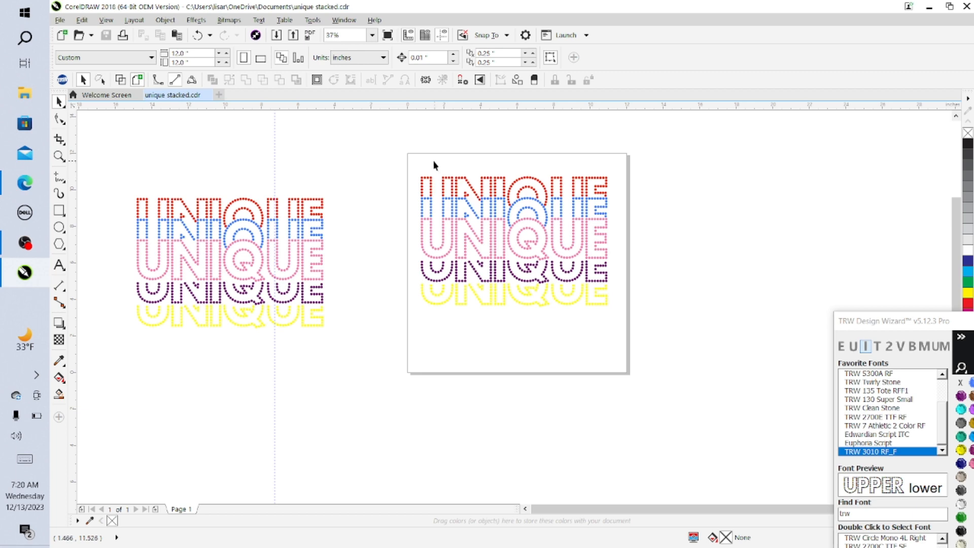
# Step: Duplicate the stacked design on the page and place the copy outside the page on its right side
pyautogui.moveTo(391, 161); pyautogui.dragTo(668, 351)
pyautogui.hotkey('ctrl', 'd')
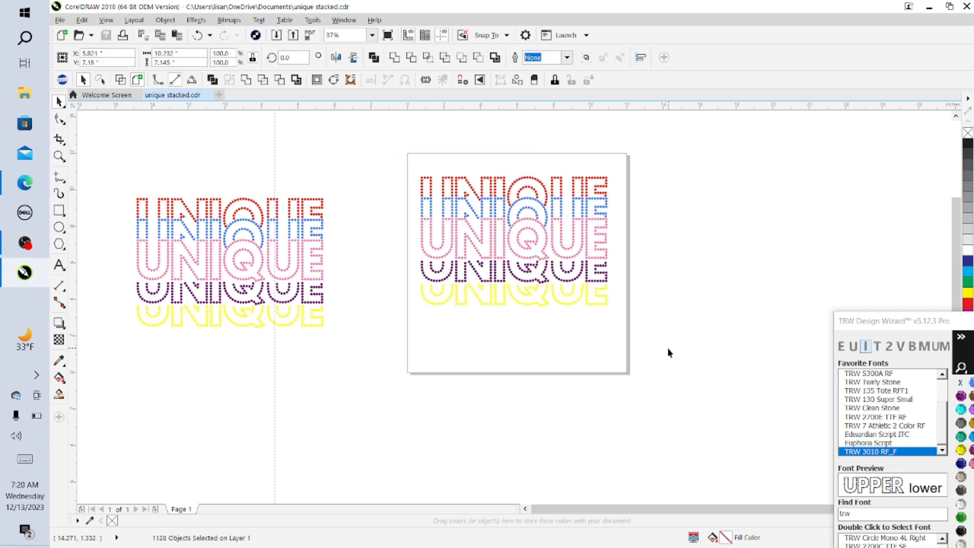
pyautogui.moveTo(520, 237); pyautogui.dragTo(780, 203)
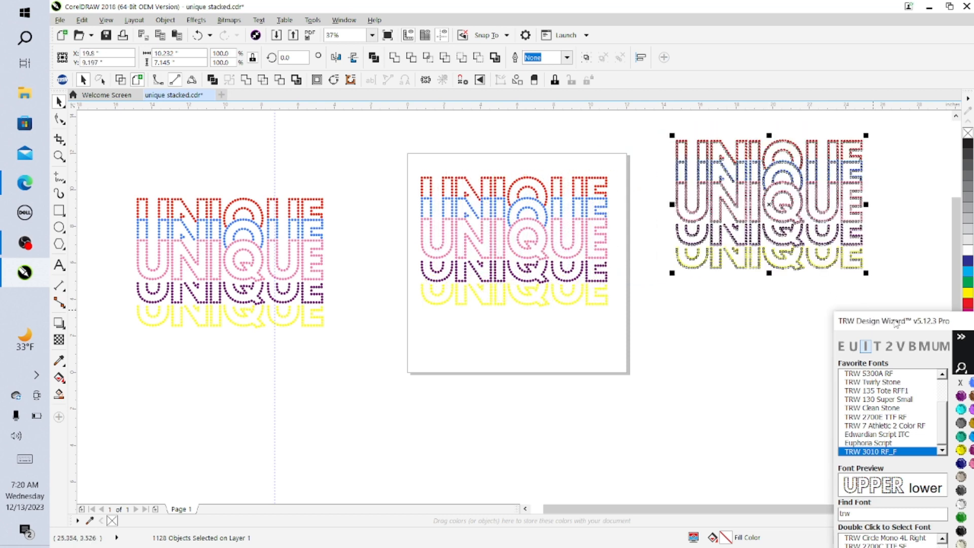
# Step: Recolour all stones of the copy right of the page to Jet Black
pyautogui.moveTo(885, 321); pyautogui.dragTo(264, 90)
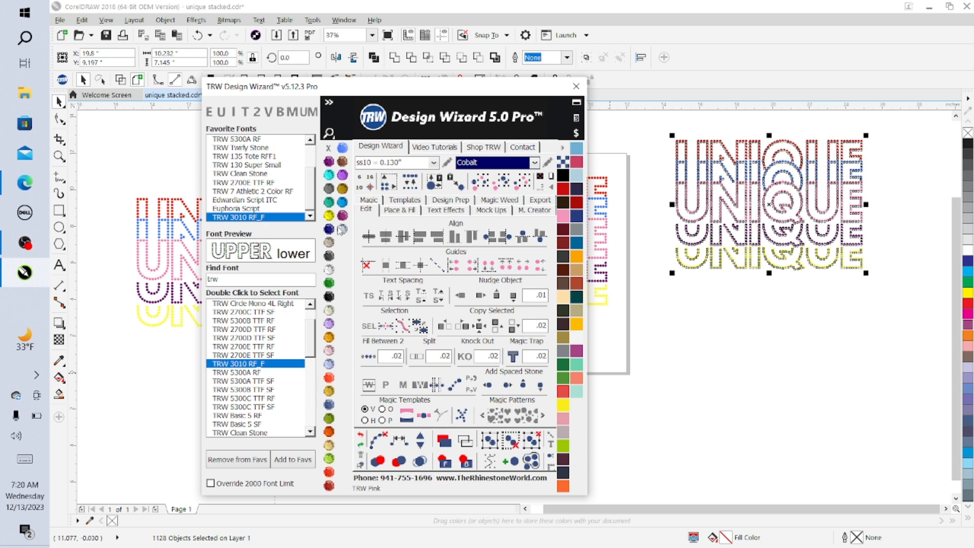
pyautogui.click(329, 297)
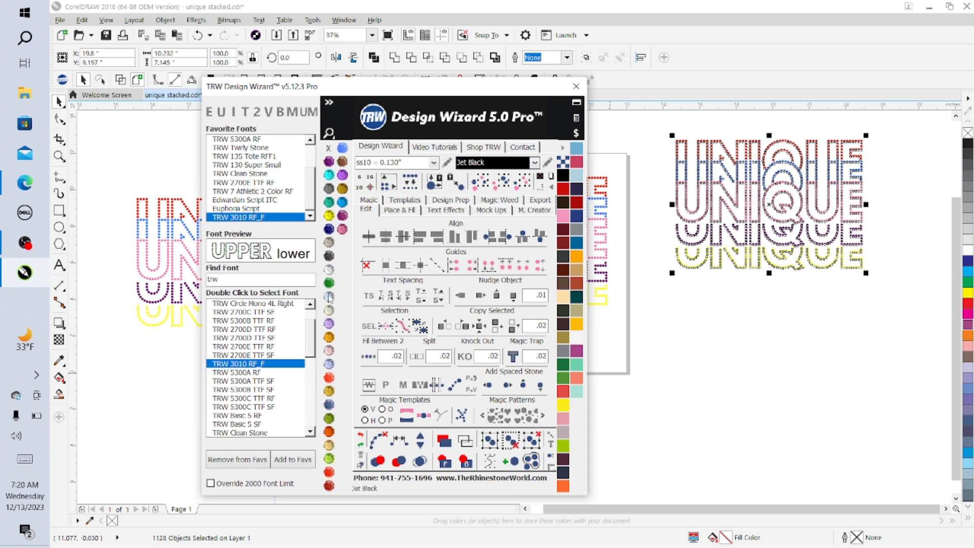
pyautogui.click(700, 335)
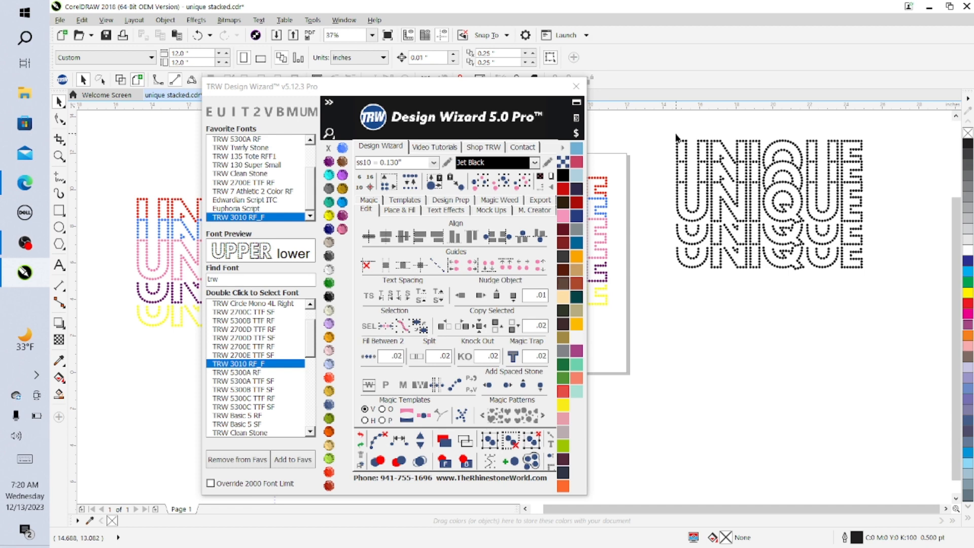
# Step: Try filling the gap between the U's right edge and the U below it with blended stones in the Jet Black copy, and undo it
pyautogui.scroll(2, 682, 147)
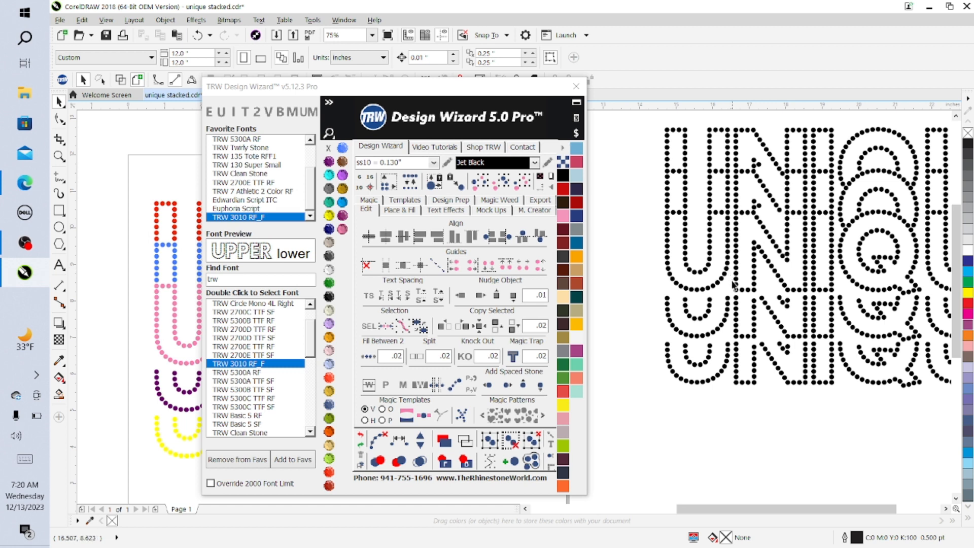
pyautogui.scroll(1, 730, 293)
pyautogui.scroll(2, 730, 293)
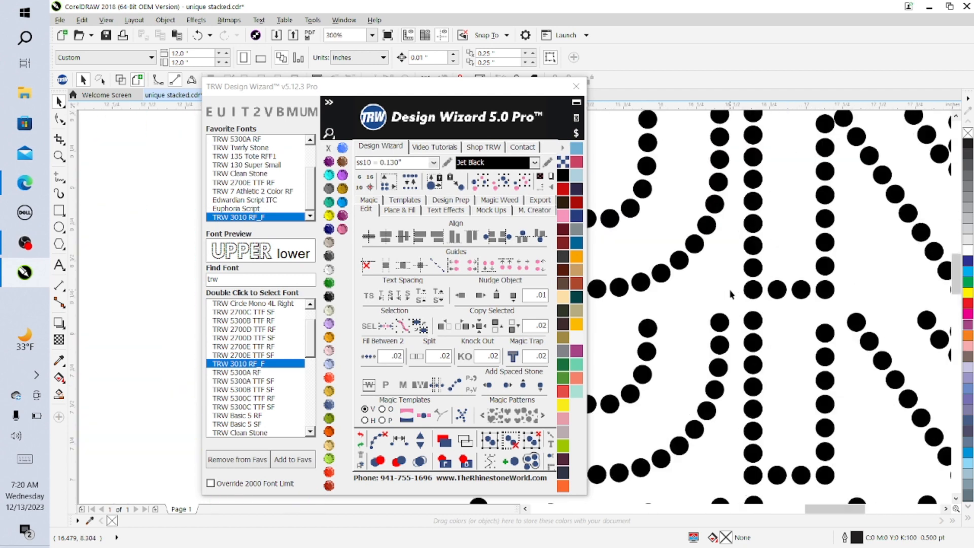
pyautogui.click(717, 207)
pyautogui.click(722, 325)
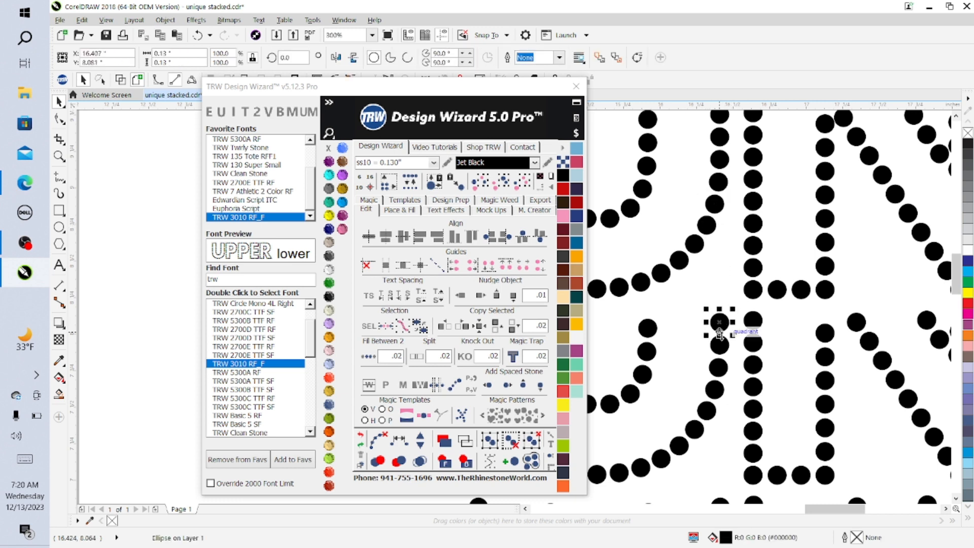
pyautogui.click(722, 337)
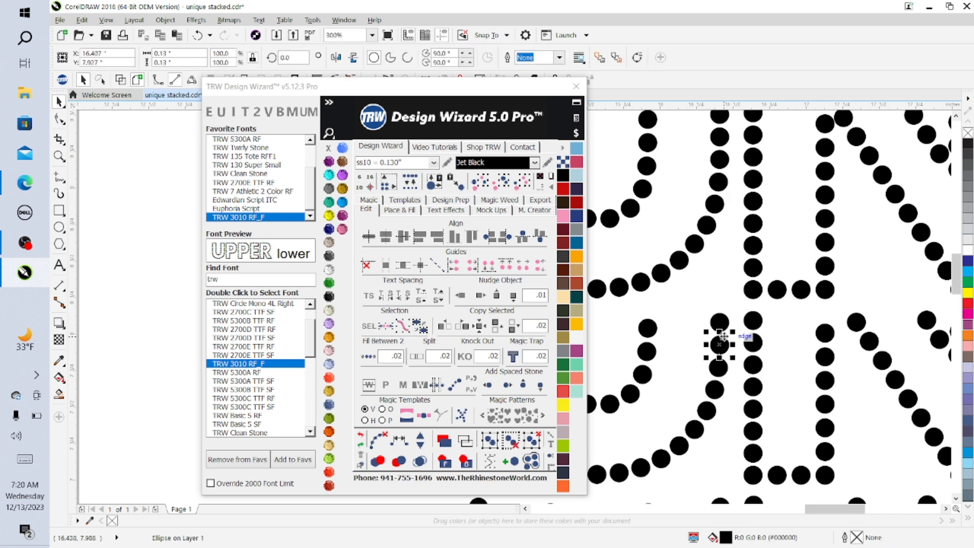
pyautogui.keyDown('shift'); pyautogui.click(721, 326); pyautogui.keyUp('shift')
pyautogui.keyDown('shift'); pyautogui.click(717, 207); pyautogui.keyUp('shift')
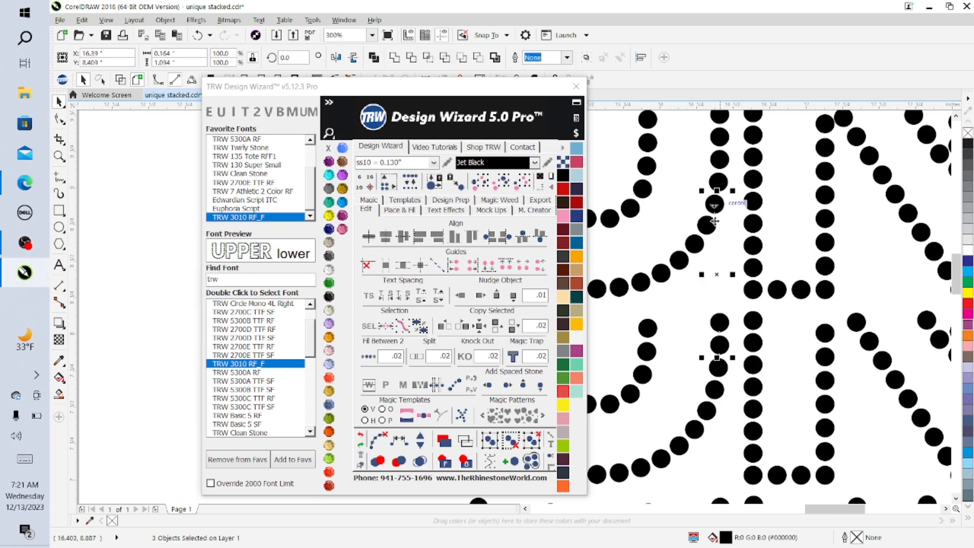
pyautogui.click(400, 441)
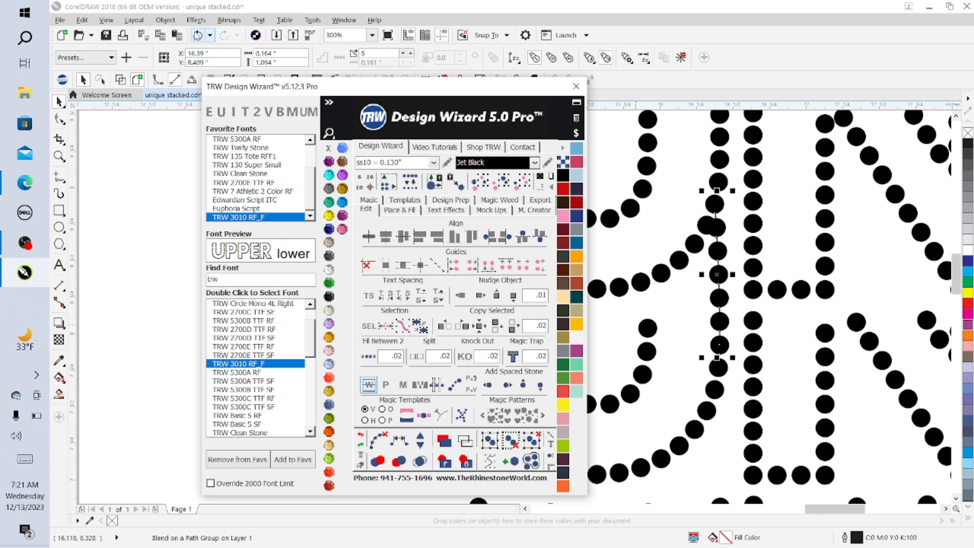
pyautogui.click(604, 413)
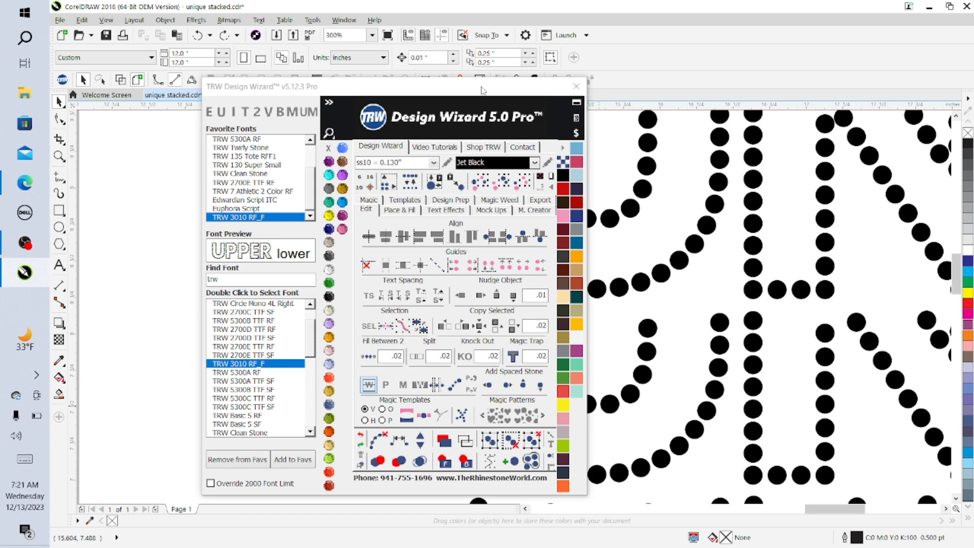
# Step: Copy the whole Jet Black stacked design and create a new document for it
pyautogui.moveTo(483, 90); pyautogui.dragTo(304, 310)
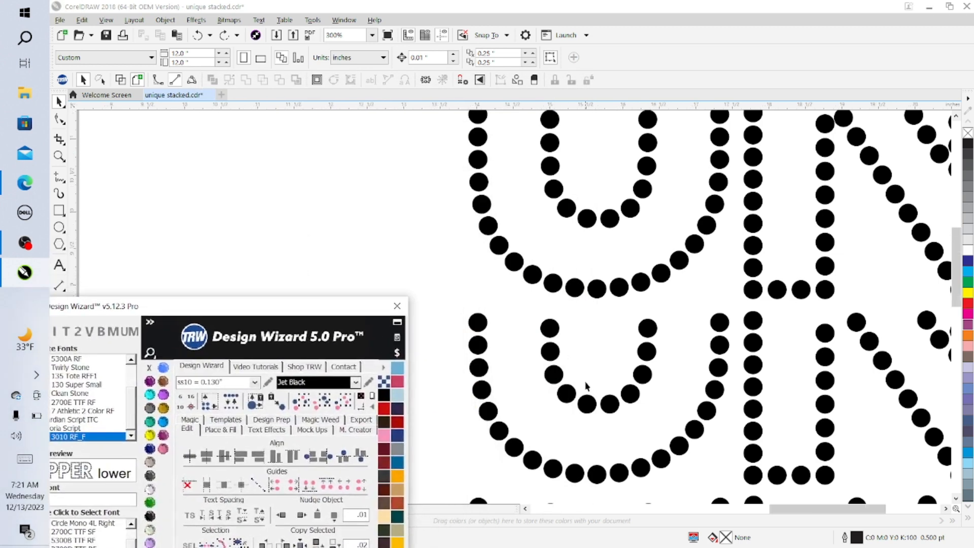
pyautogui.scroll(-2, 586, 385)
pyautogui.scroll(-2, 603, 380)
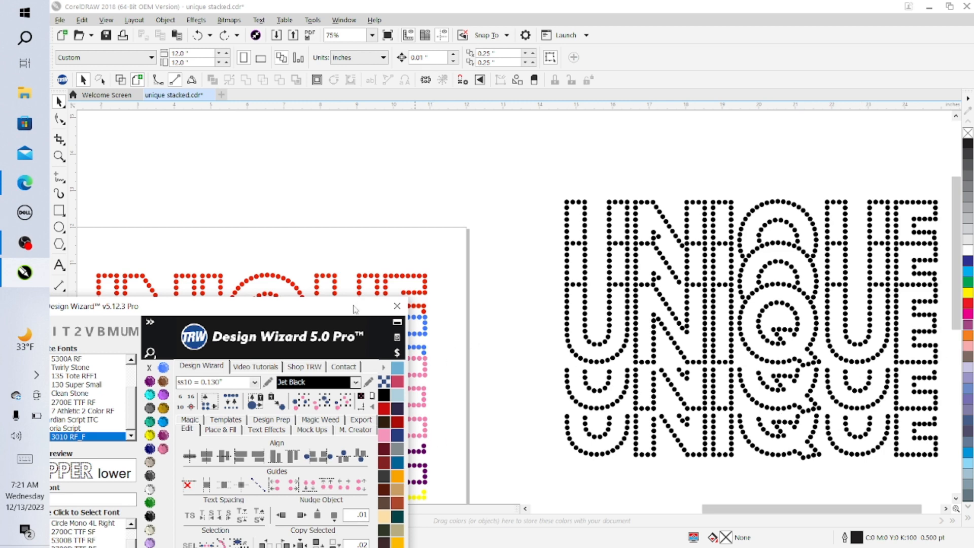
pyautogui.moveTo(355, 310); pyautogui.dragTo(430, 131)
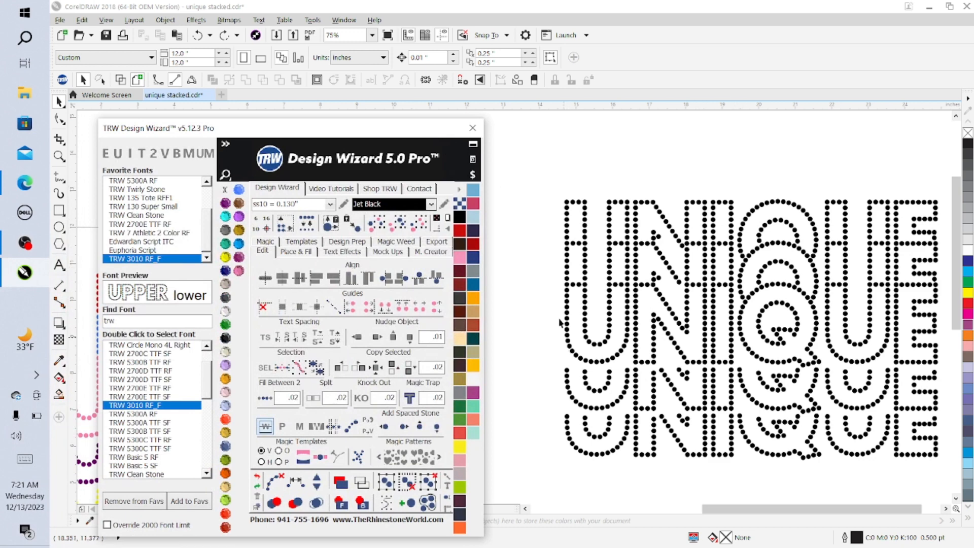
pyautogui.moveTo(549, 187); pyautogui.dragTo(879, 488)
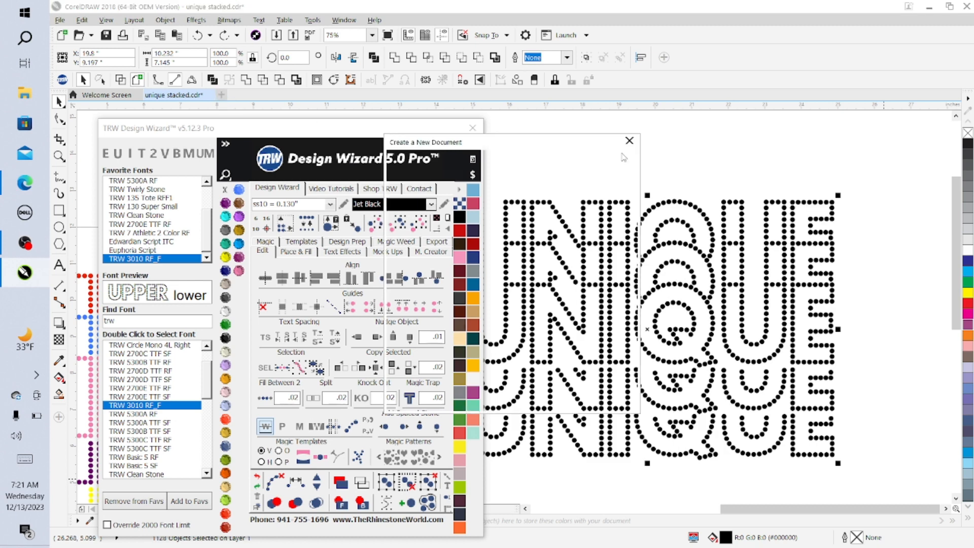
pyautogui.click(508, 399)
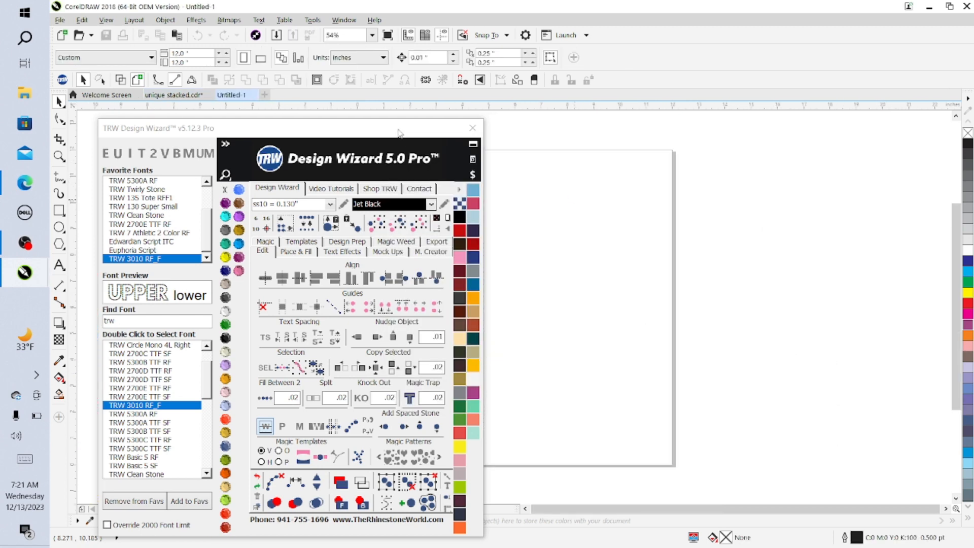
# Step: Paste the Jet Black design into the new document and place it near the centre of the page
pyautogui.rightClick(481, 226)
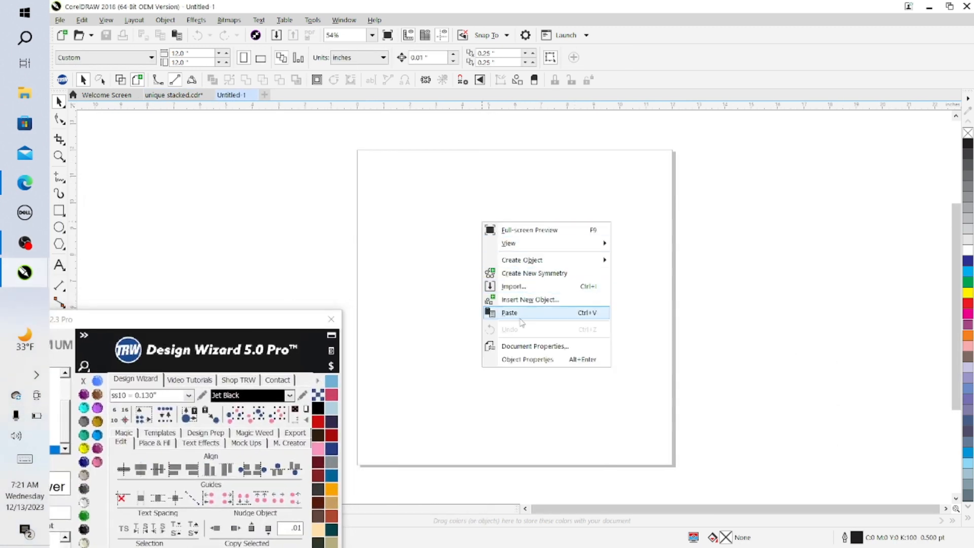
pyautogui.click(519, 316)
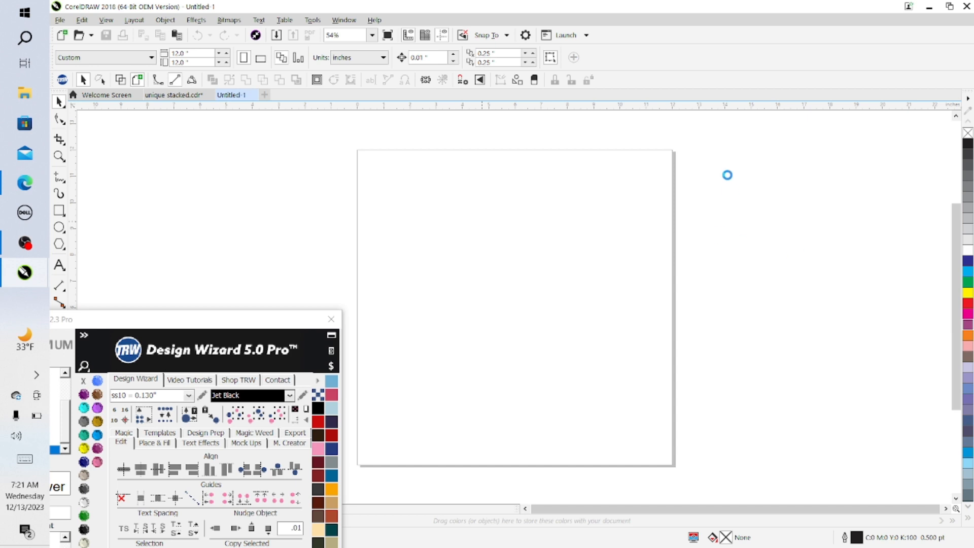
pyautogui.moveTo(879, 223); pyautogui.dragTo(513, 297)
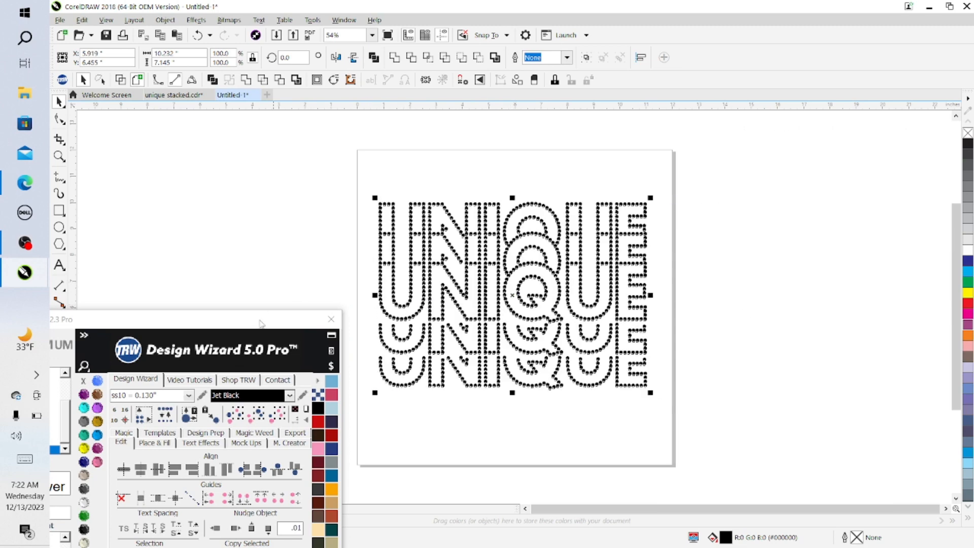
# Step: Create a Magic Rhinestone Stone Overcut template from the selected design on a new page
pyautogui.moveTo(252, 323); pyautogui.dragTo(249, 58)
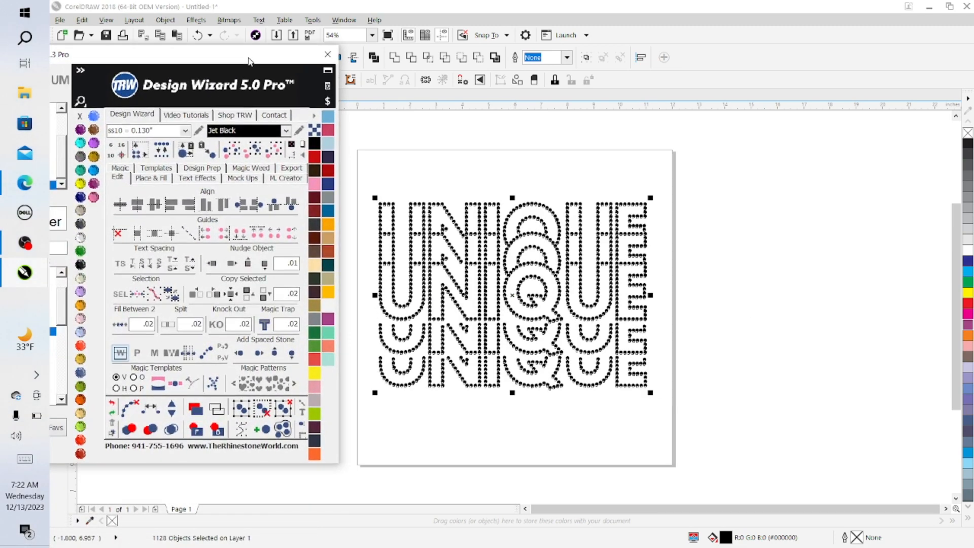
pyautogui.click(158, 168)
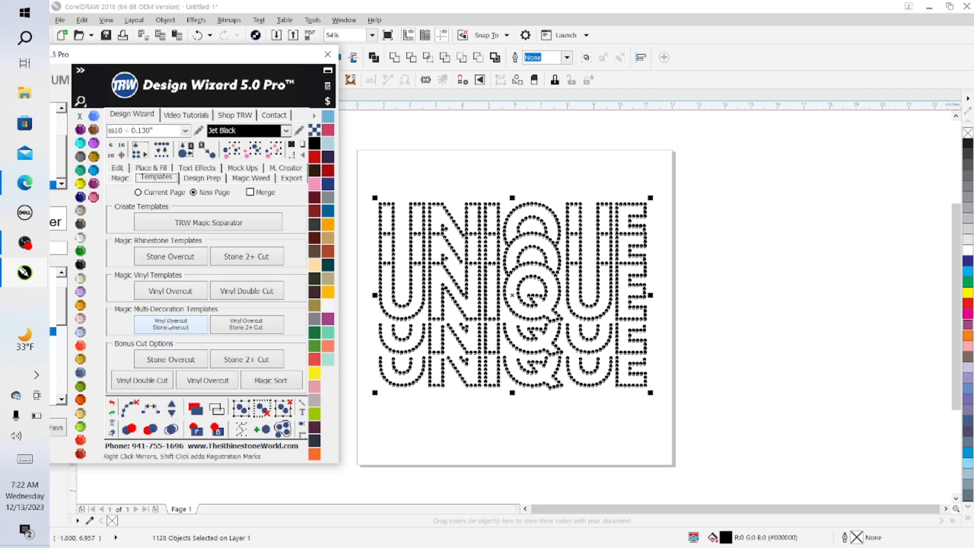
pyautogui.click(171, 258)
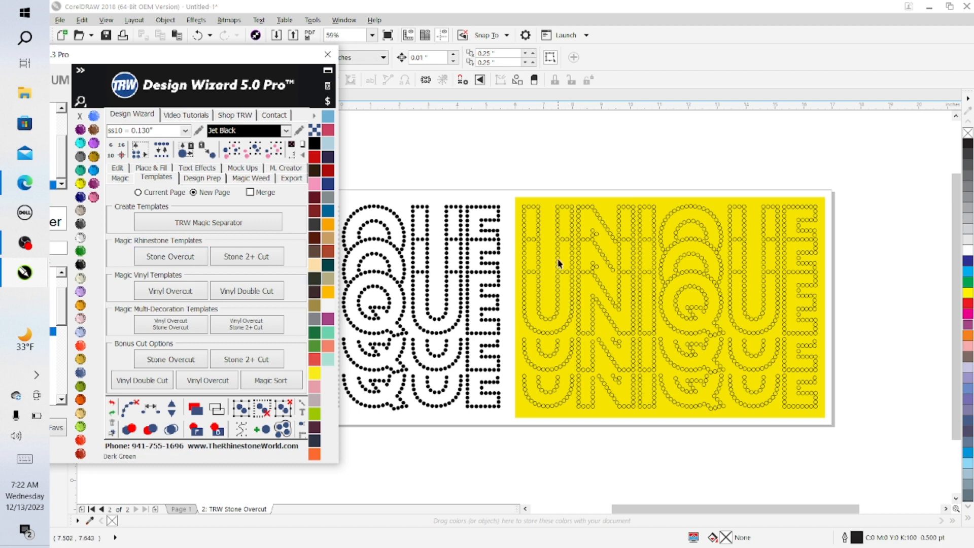
# Step: Send the yellow stone overcut template to the Cut/Plot window of Cutting Master 4 and decline the software update
pyautogui.click(664, 208)
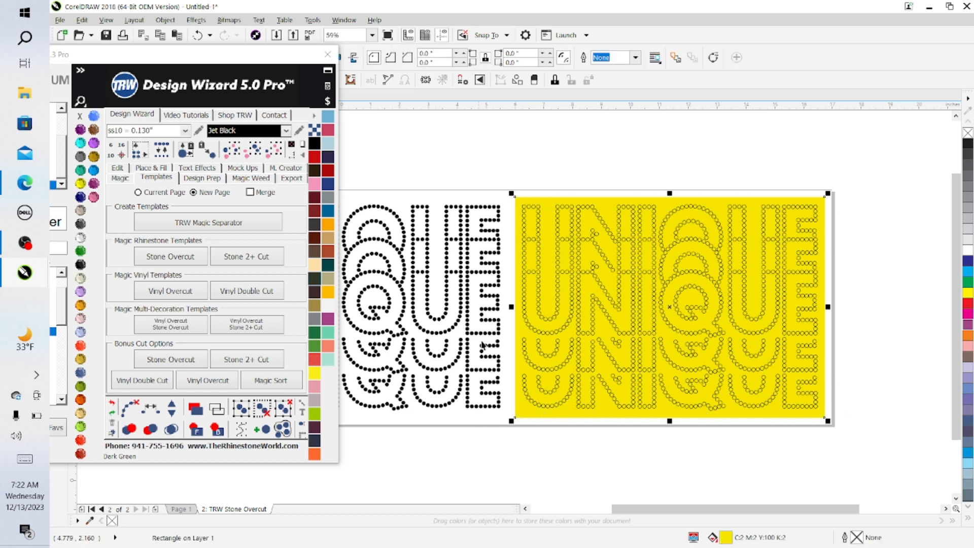
pyautogui.click(889, 317)
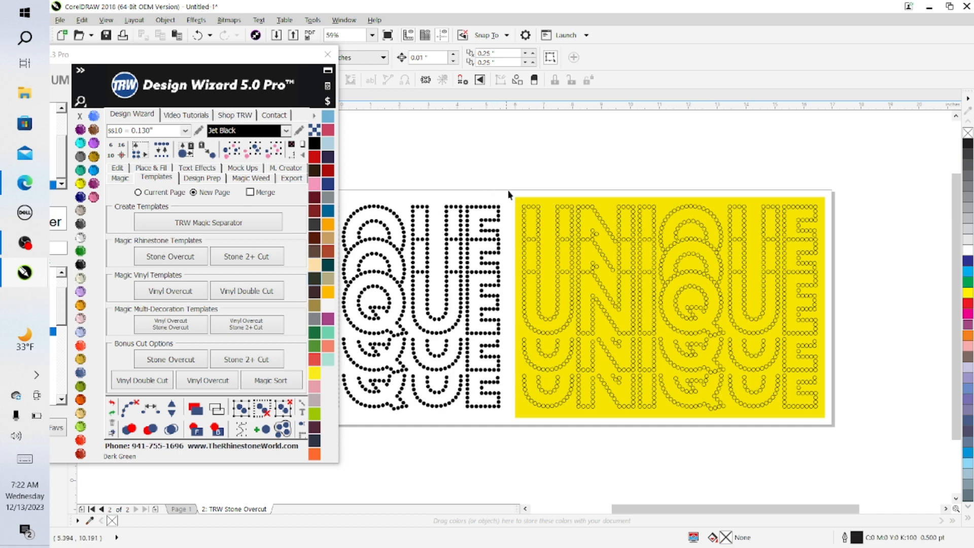
pyautogui.moveTo(876, 218); pyautogui.dragTo(870, 458)
pyautogui.click(586, 36)
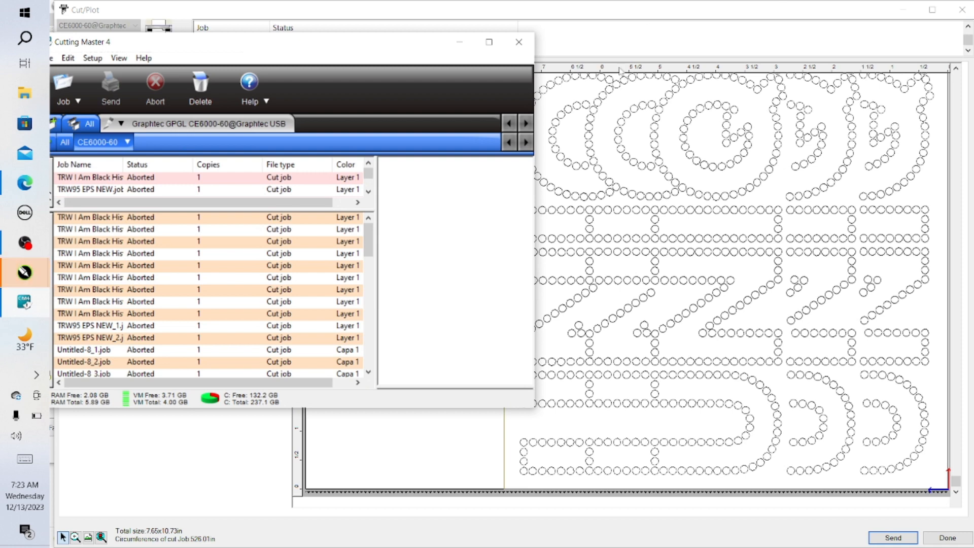
pyautogui.click(458, 46)
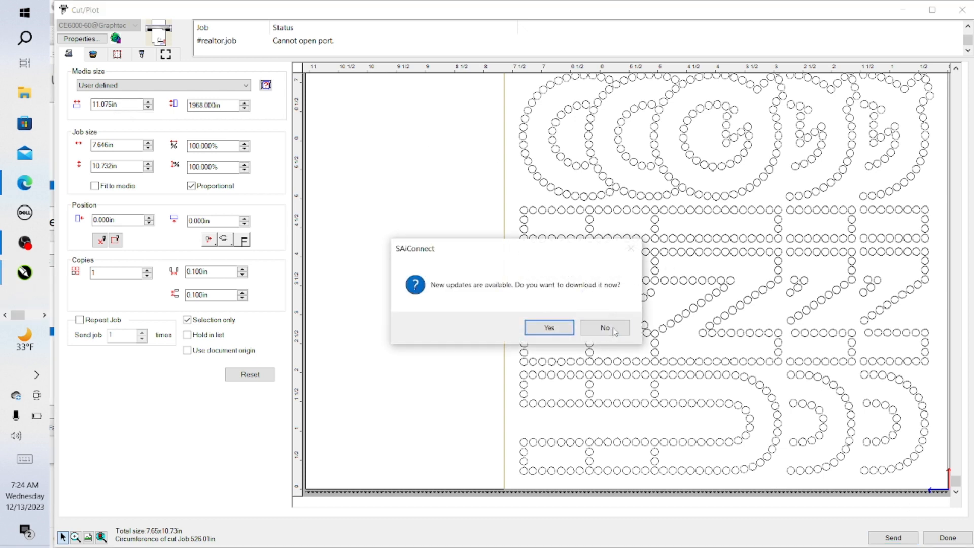
pyautogui.click(614, 330)
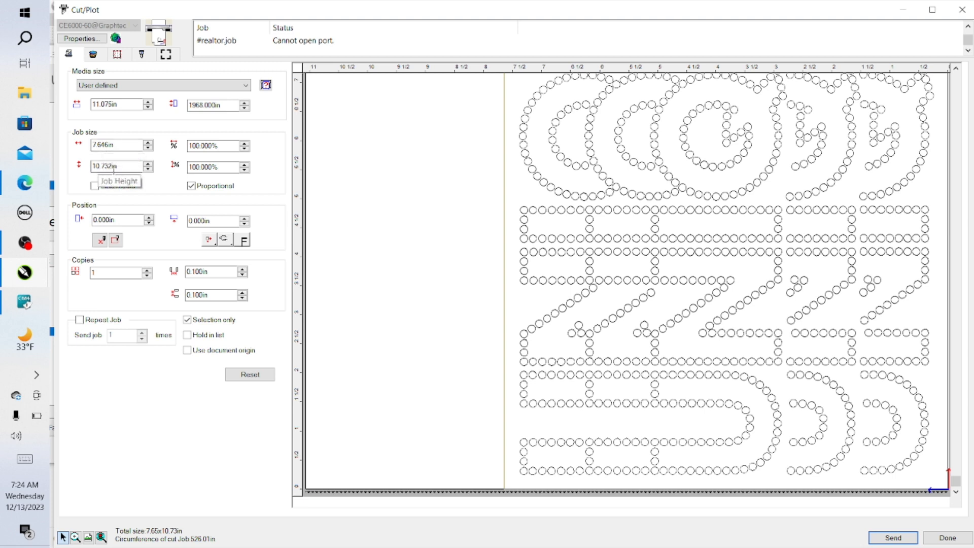
# Step: Rotate the cut job so the lettering stands upright and move it to position 0.193 in by 0.088 in
pyautogui.click(228, 245)
pyautogui.click(228, 253)
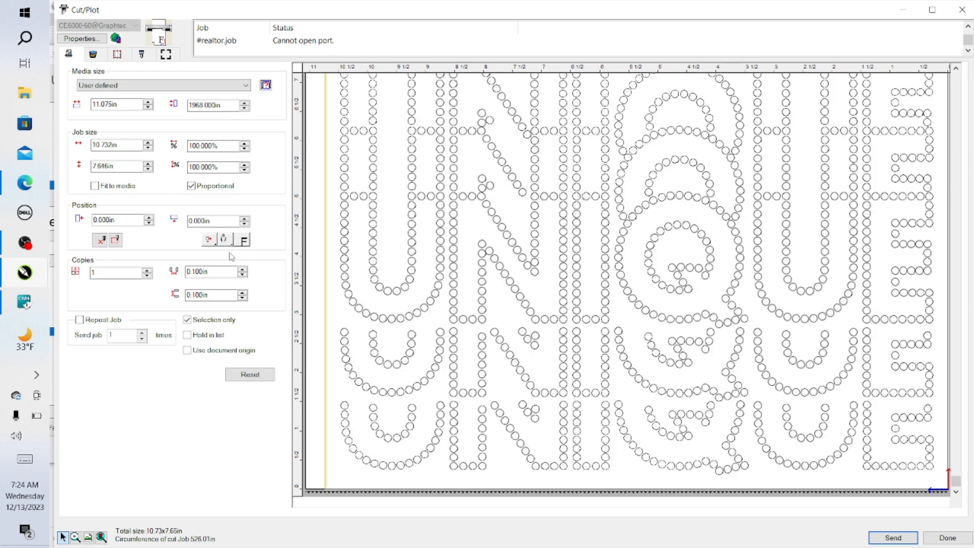
pyautogui.moveTo(710, 335)
pyautogui.mouseDown()
pyautogui.moveTo(693, 324)
pyautogui.moveTo(704, 330)
pyautogui.mouseUp()
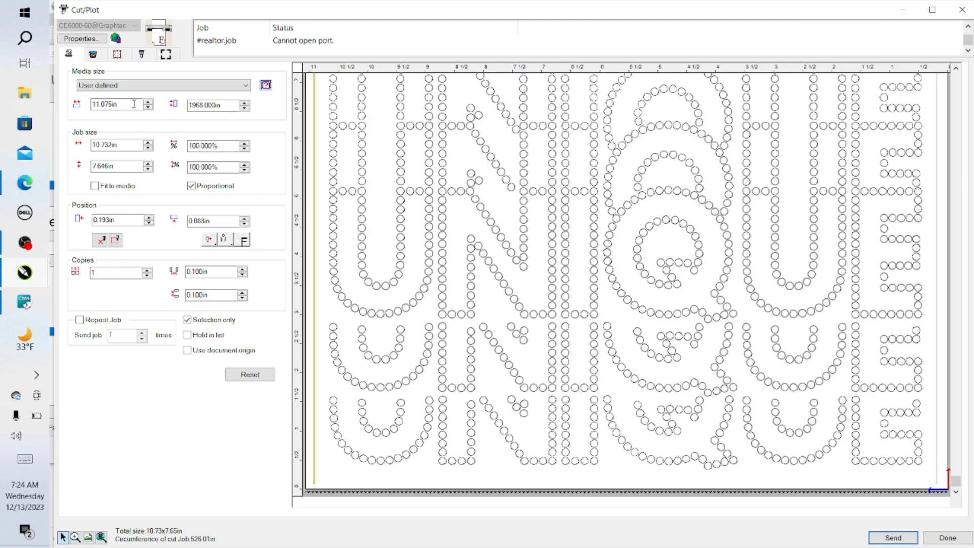
# Step: Set the media width to 10 in
pyautogui.moveTo(134, 104); pyautogui.dragTo(81, 115)
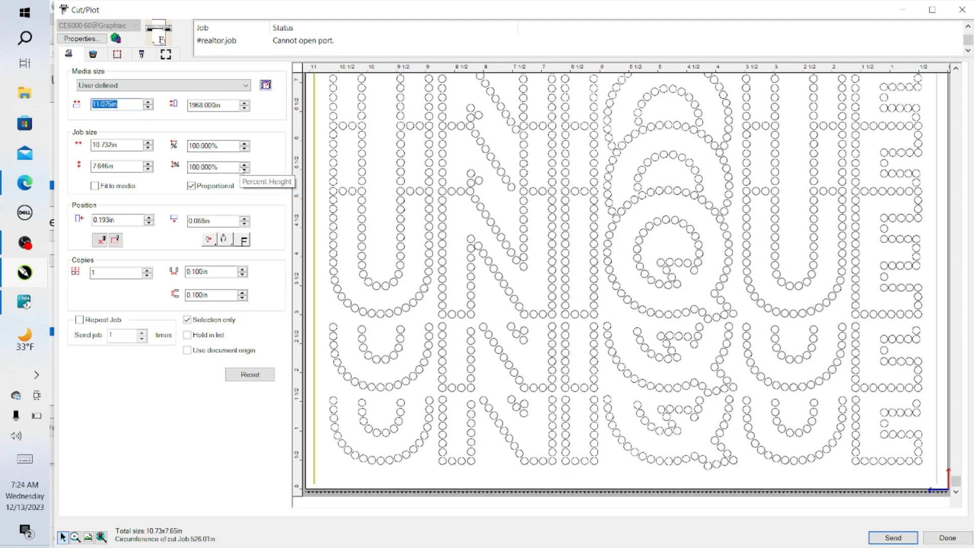
pyautogui.write('10')
pyautogui.press('Return')
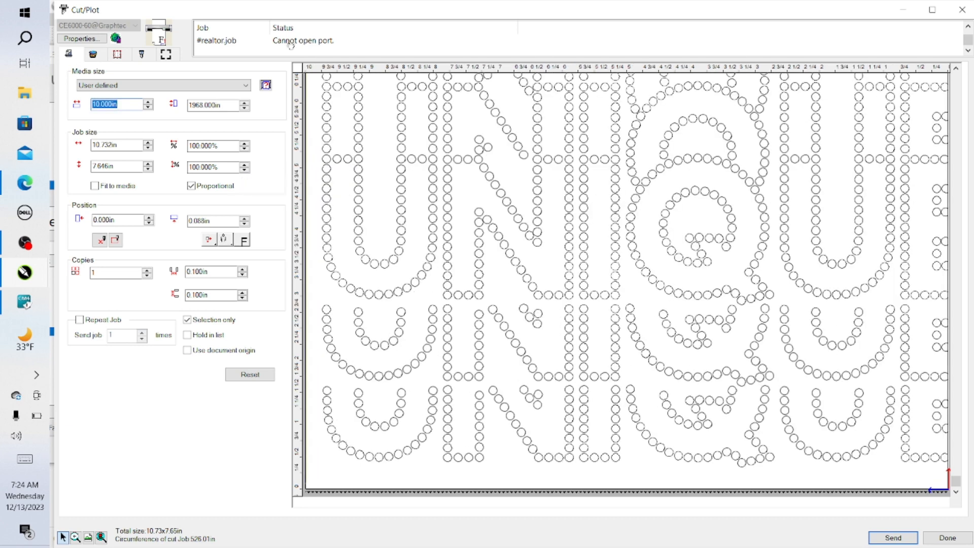
# Step: Rotate the cut job so the lettering runs sideways and move it to position 0.182 in by 0.222 in
pyautogui.click(224, 243)
pyautogui.click(224, 262)
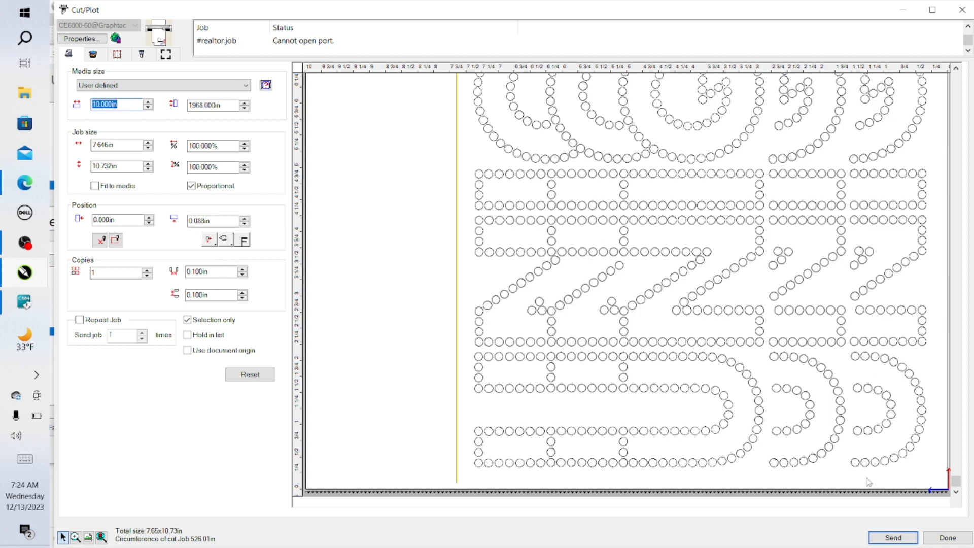
pyautogui.moveTo(636, 408)
pyautogui.mouseDown()
pyautogui.moveTo(567, 398)
pyautogui.moveTo(624, 401)
pyautogui.mouseUp()
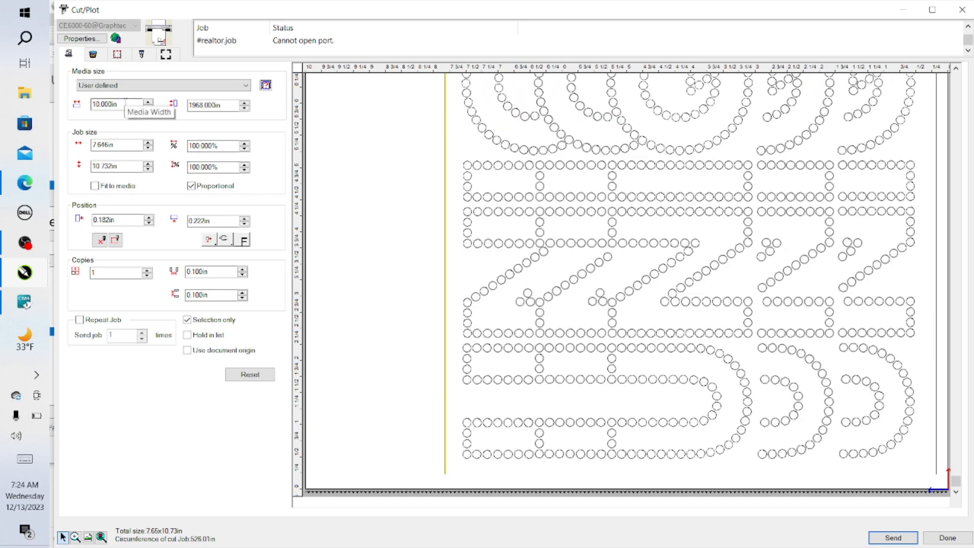
# Step: Set the media width to 11.071 in
pyautogui.doubleClick(125, 104)
pyautogui.write('11.071')
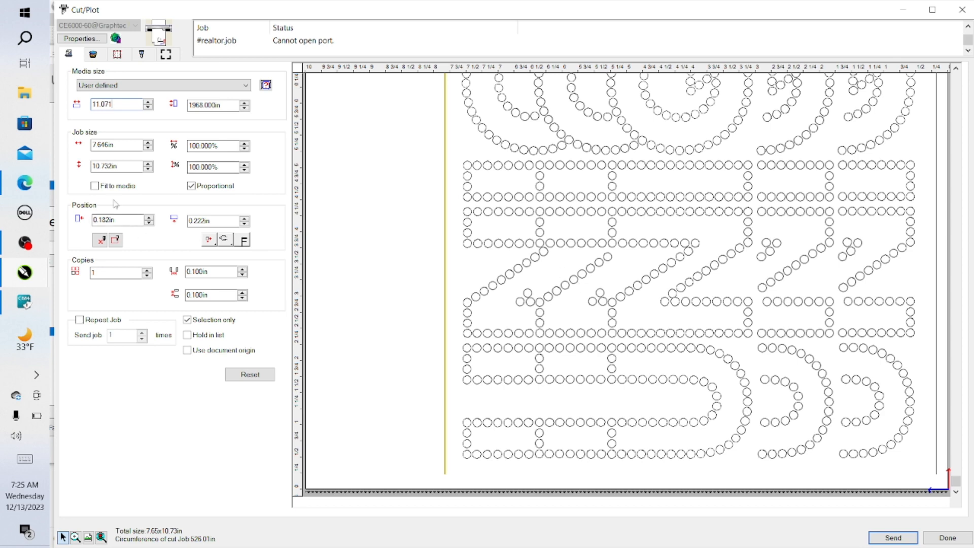
pyautogui.click(122, 144)
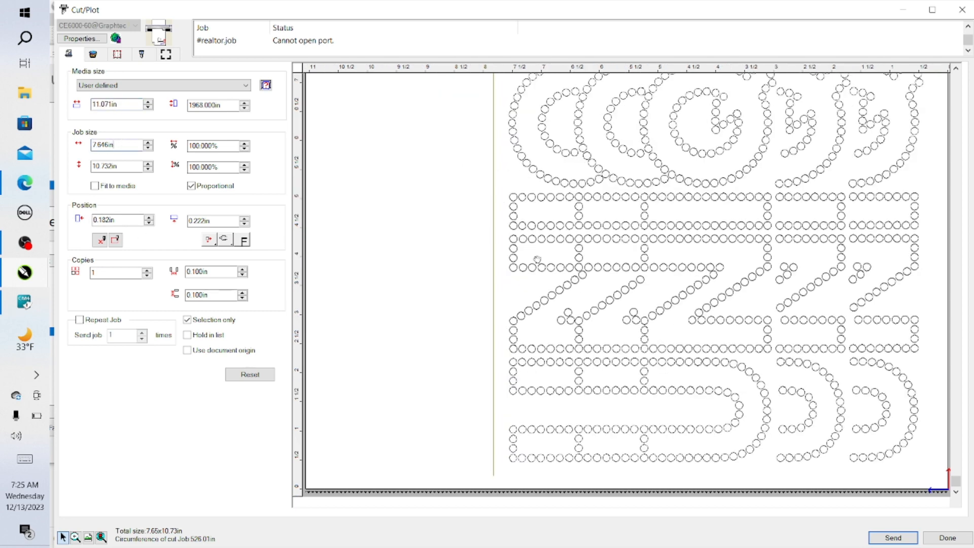
# Step: Turn the sideways cut job upright again and move it to position 0.140 in by 0.135 in
pyautogui.hotkey('ctrl', 'a')
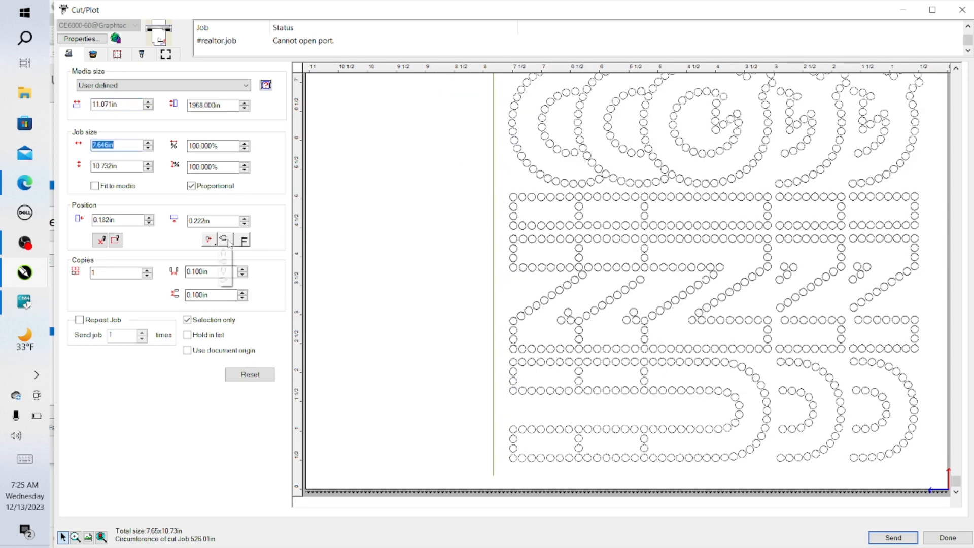
pyautogui.click(224, 239)
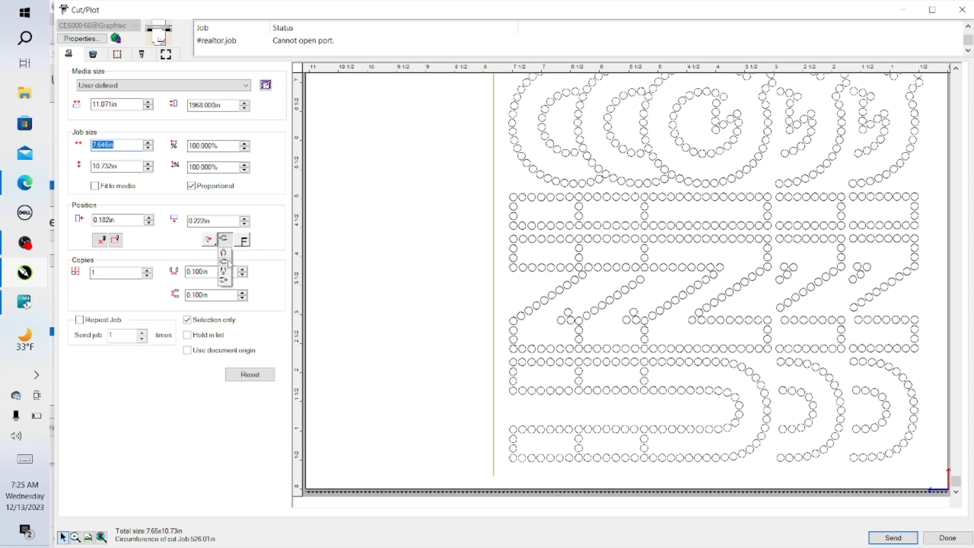
pyautogui.click(224, 253)
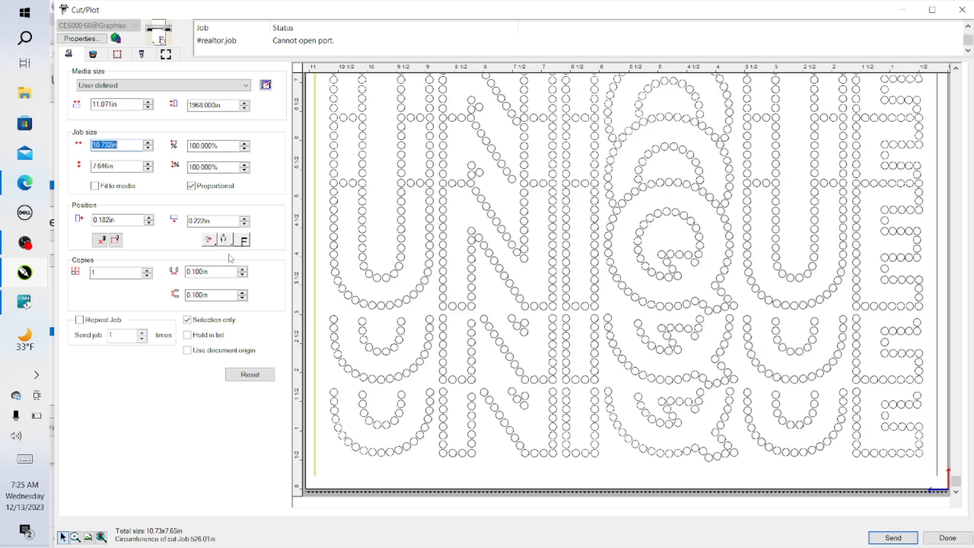
pyautogui.moveTo(773, 411); pyautogui.dragTo(783, 428)
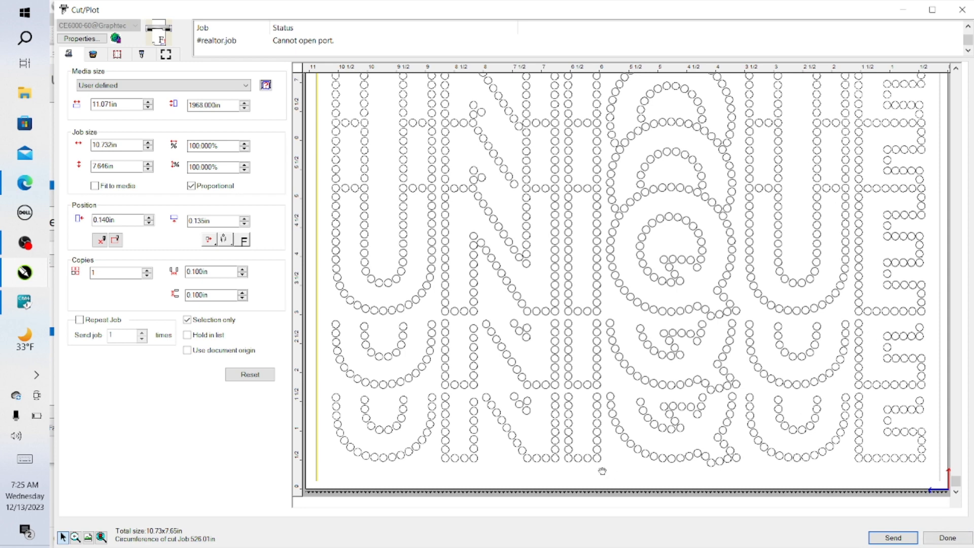
# Step: Leave the cut job setup without sending it and deselect the overcut template in the CorelDRAW drawing
pyautogui.click(950, 541)
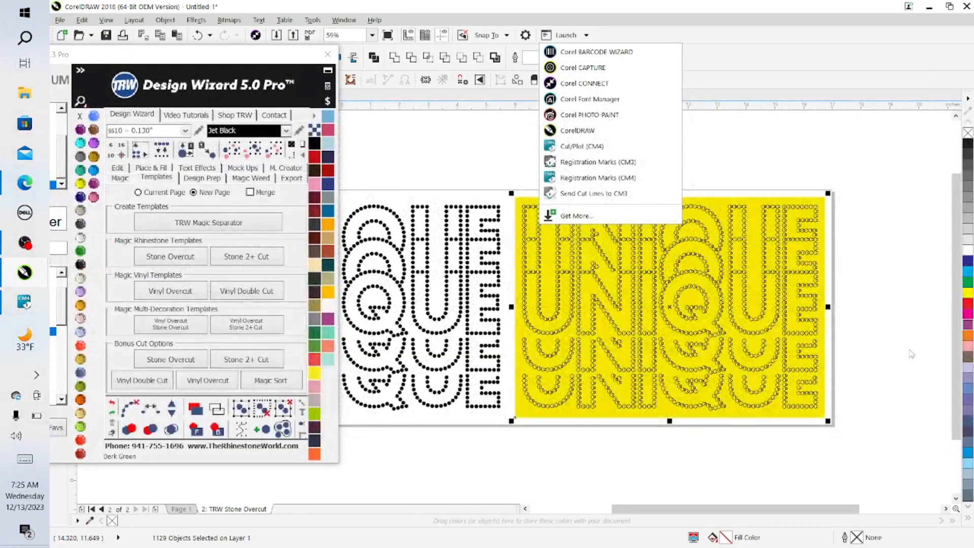
pyautogui.click(905, 319)
pyautogui.click(855, 464)
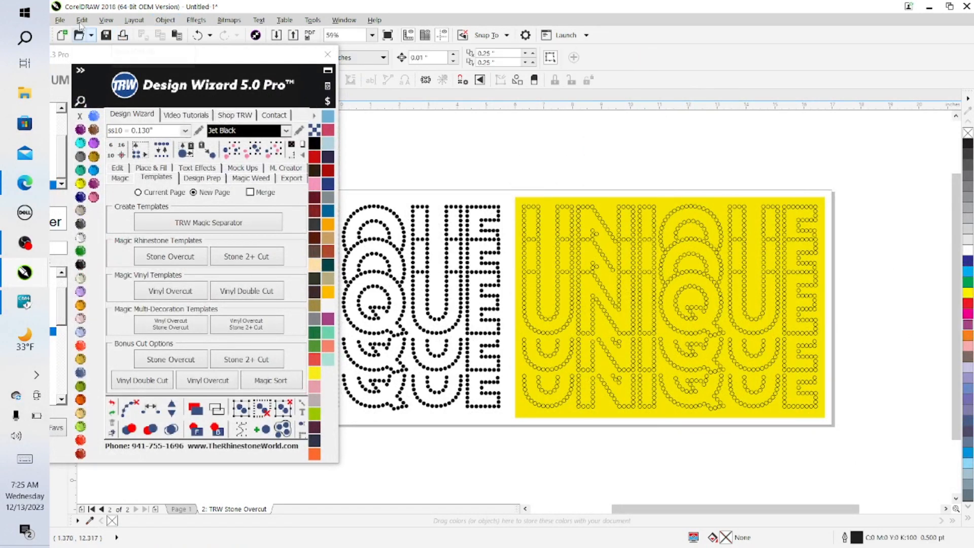
# Step: Save the drawing in Documents as a CDR file named UNIQUE STACKED ONE COLOR
pyautogui.click(60, 20)
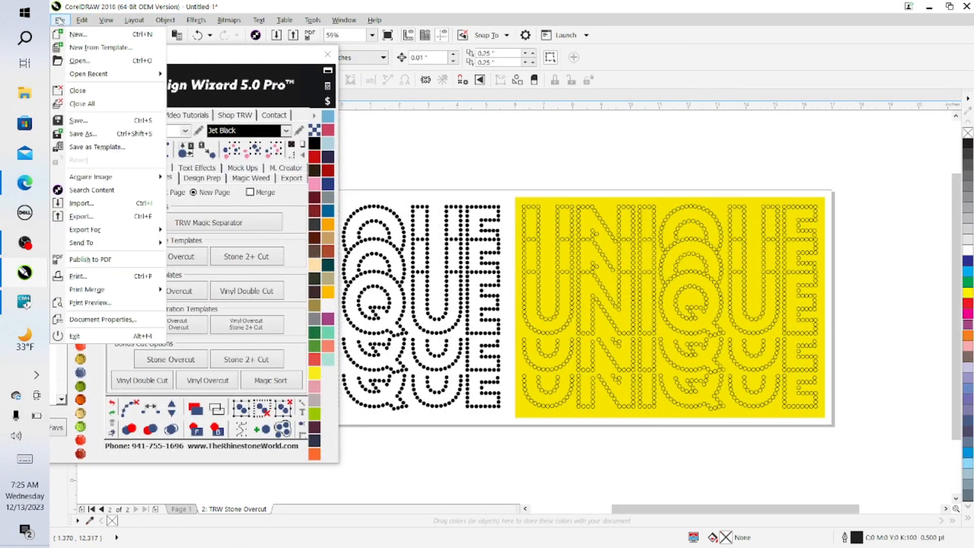
pyautogui.click(84, 133)
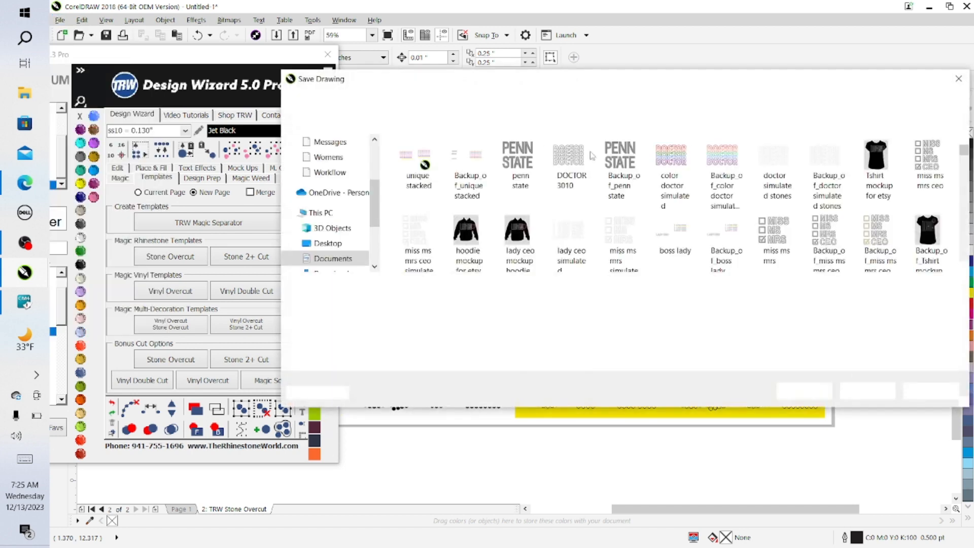
pyautogui.write('UNIQUE')
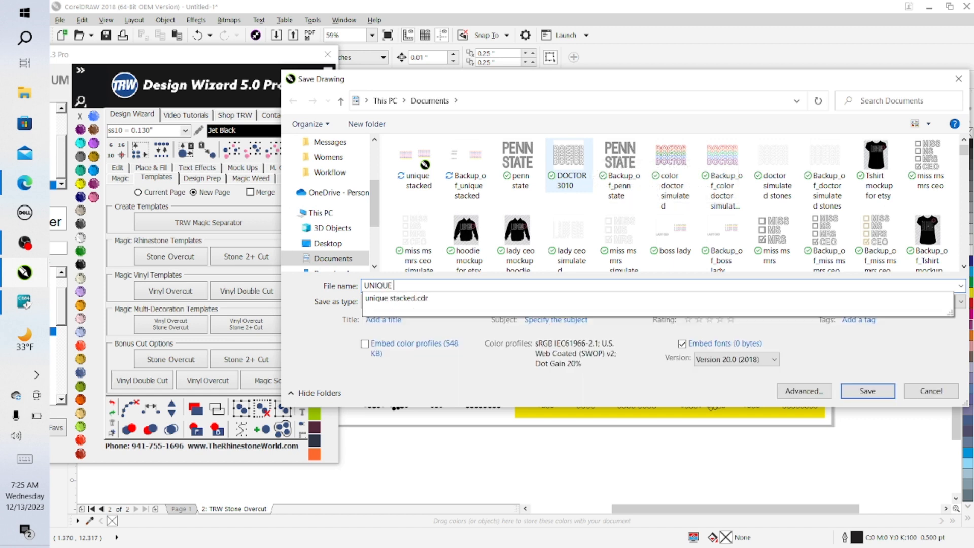
pyautogui.write(' STACKED ONE COLOR')
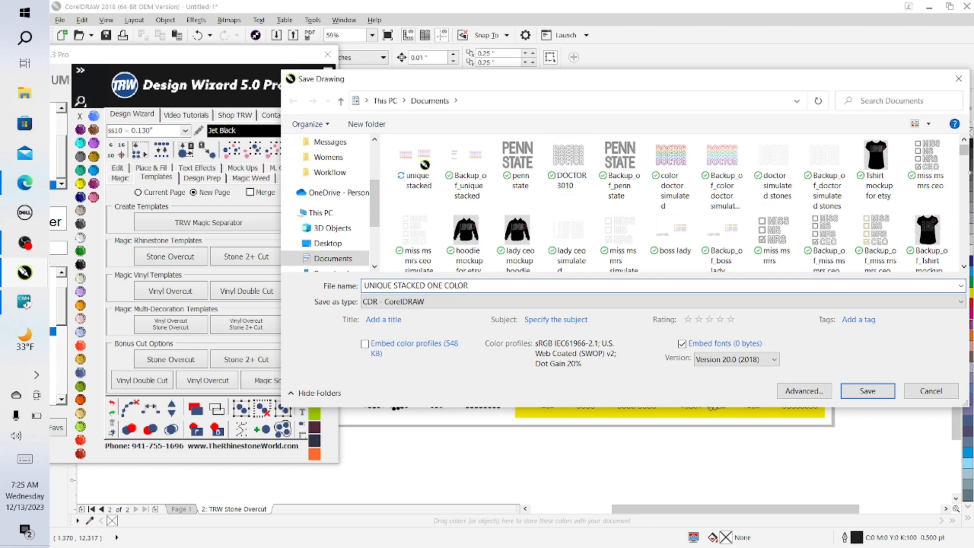
pyautogui.click(885, 398)
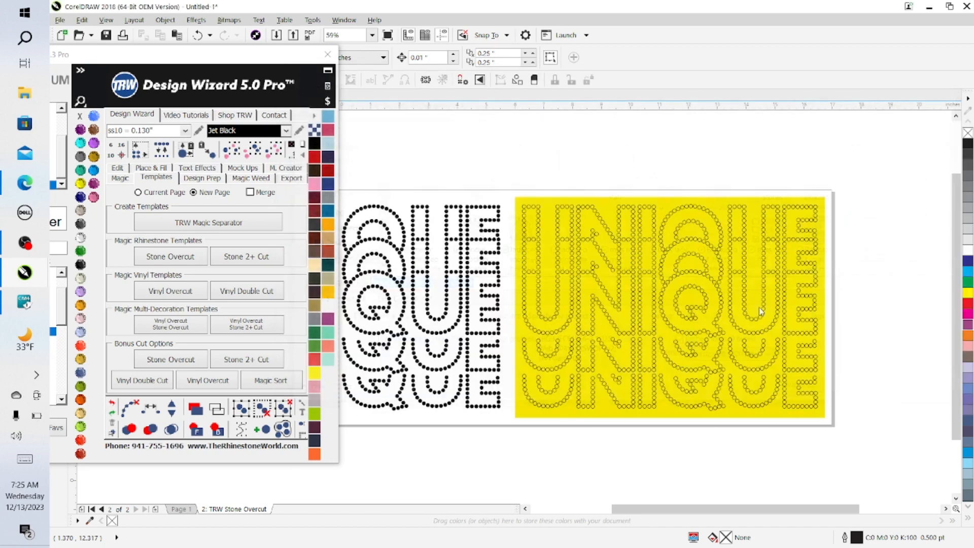
# Step: Move the Design Wizard window out of the way and delete the black stacked design from unique stacked.cdr
pyautogui.moveTo(282, 53); pyautogui.dragTo(206, 297)
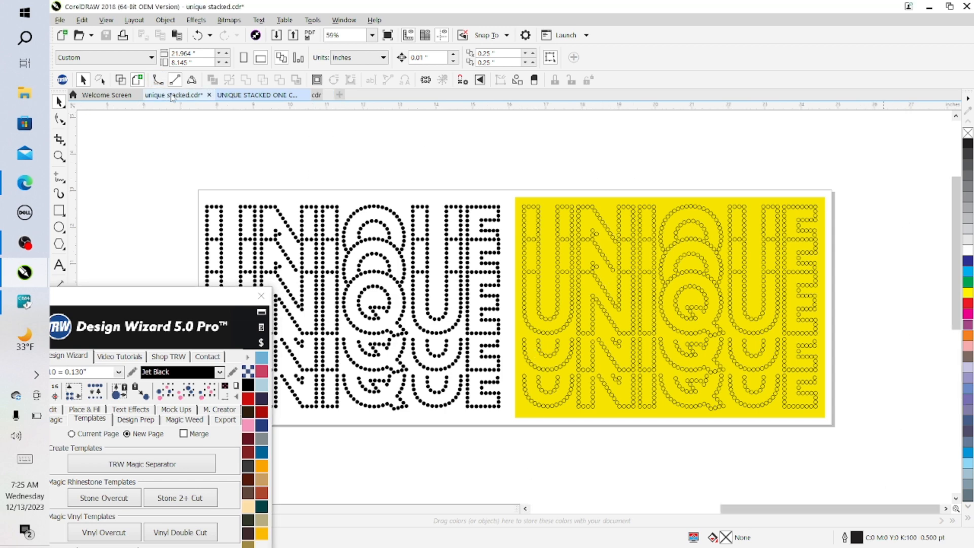
pyautogui.click(163, 98)
pyautogui.scroll(-2, 583, 249)
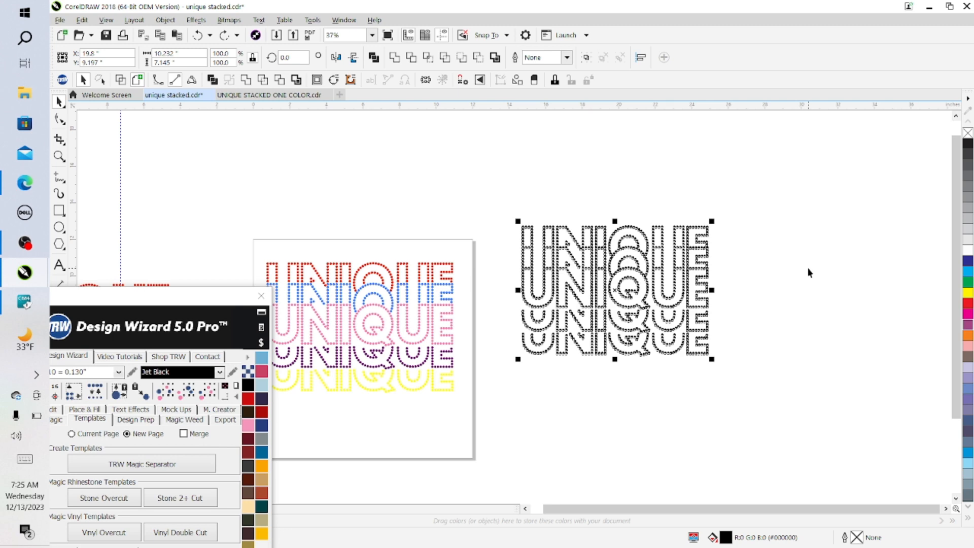
pyautogui.press('Delete')
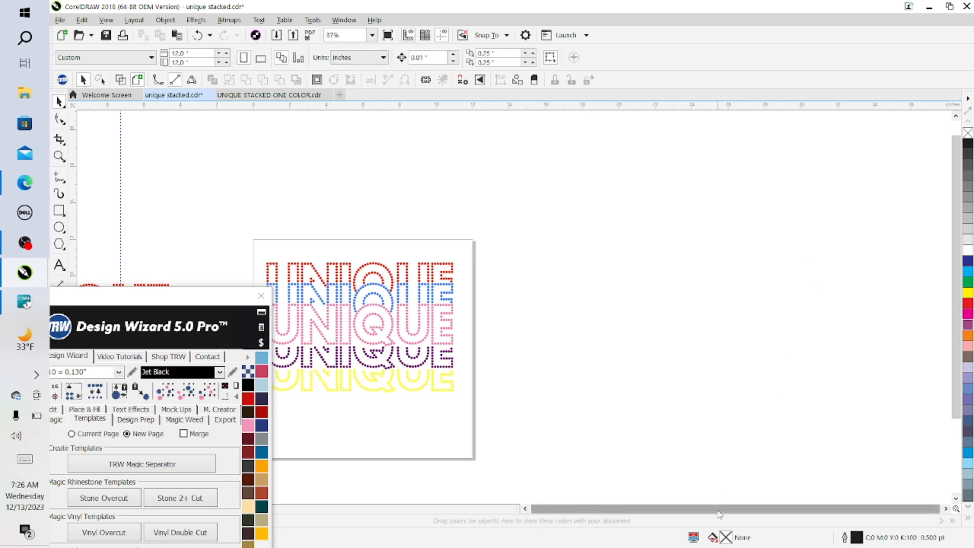
# Step: Copy the whole multicolor stacked UNIQUE design that lies outside the page in unique stacked.cdr
pyautogui.click(524, 509)
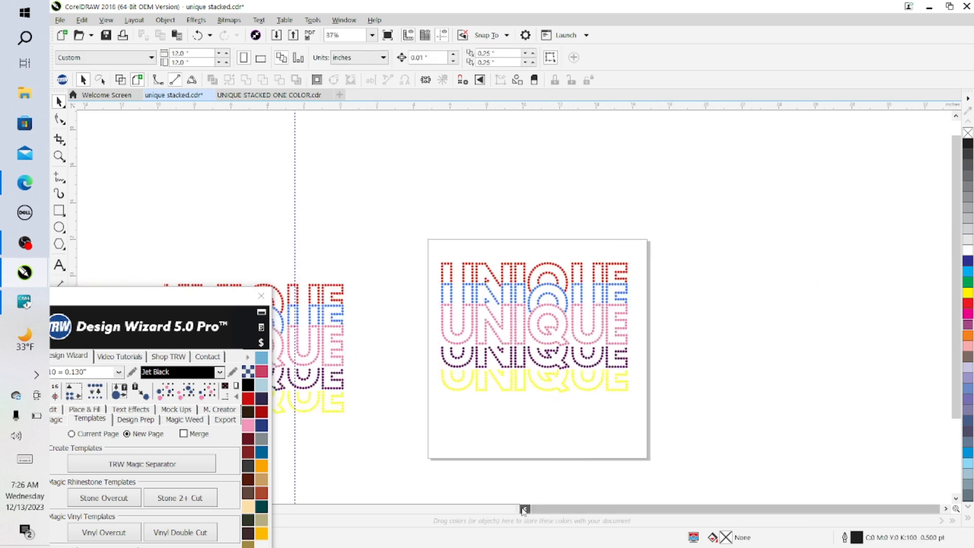
pyautogui.click(524, 509)
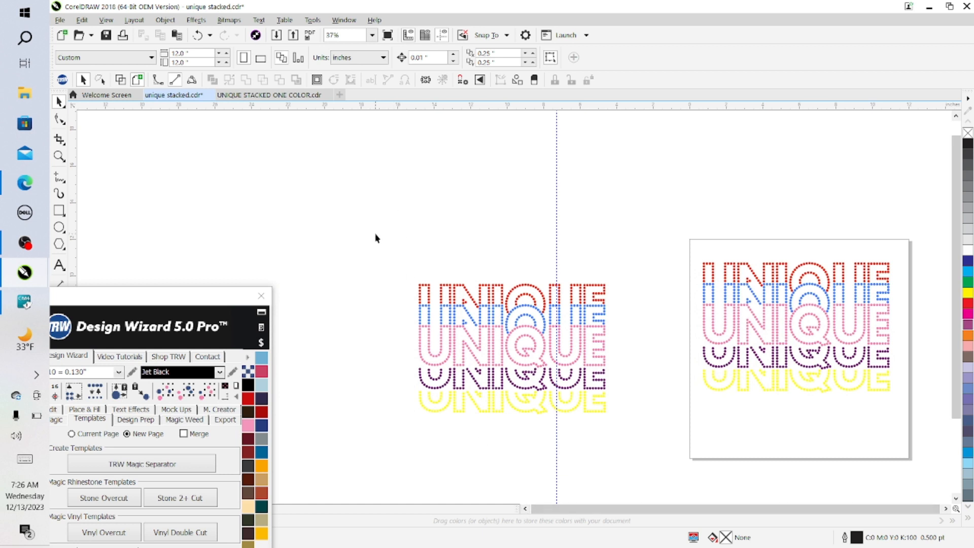
pyautogui.moveTo(376, 234); pyautogui.dragTo(618, 285)
pyautogui.moveTo(628, 463); pyautogui.dragTo(628, 466)
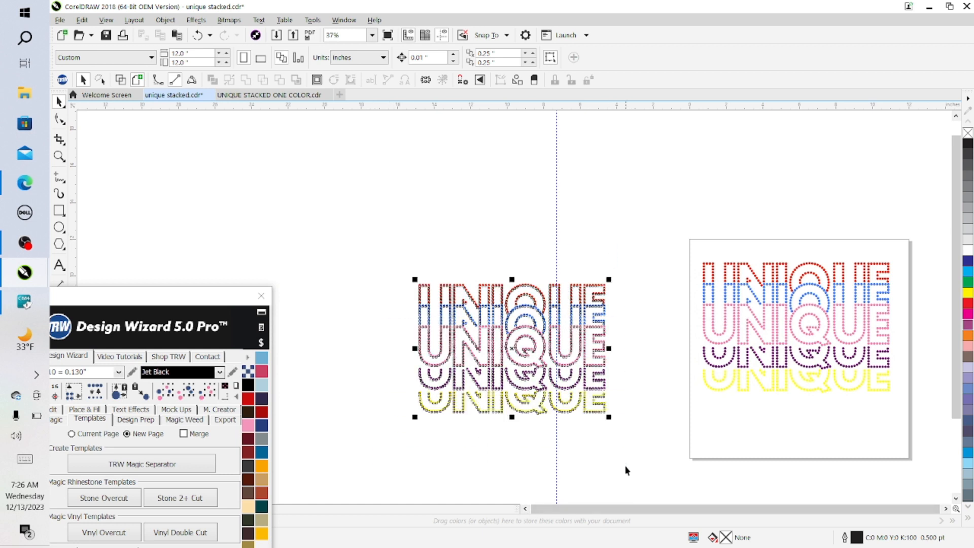
pyautogui.rightClick(506, 336)
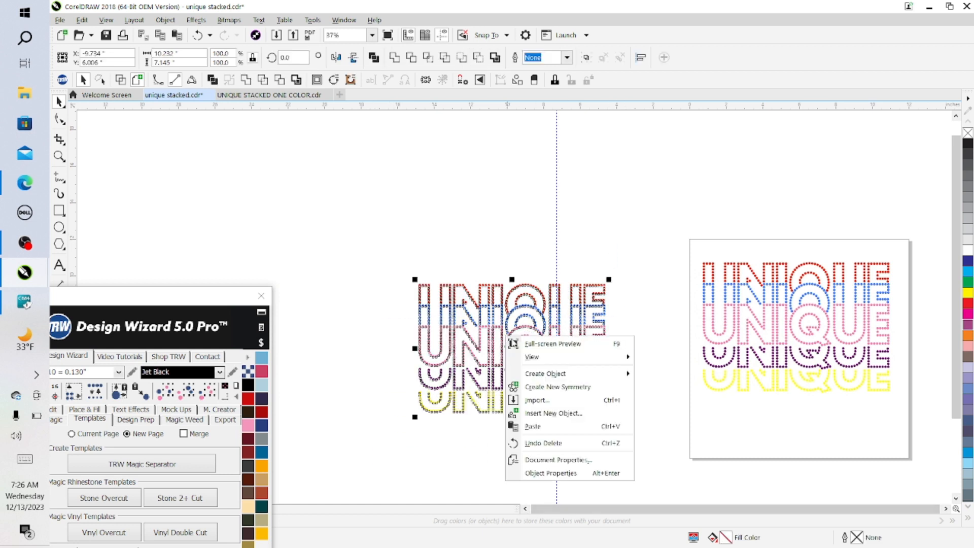
pyautogui.click(87, 23)
pyautogui.click(111, 103)
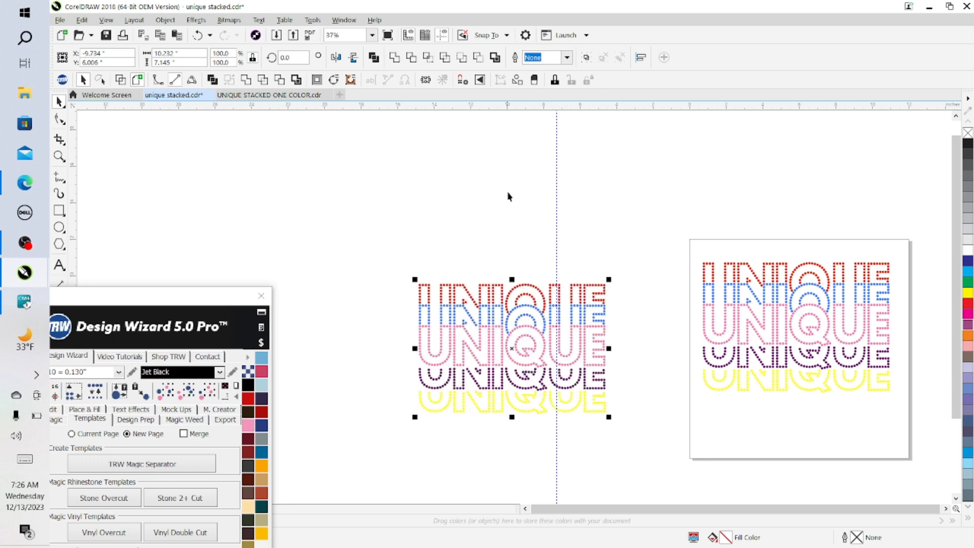
# Step: Create a new 12 by 12 in document with CMYK color mode and 300 dpi resolution
pyautogui.hotkey('ctrl', 'n')
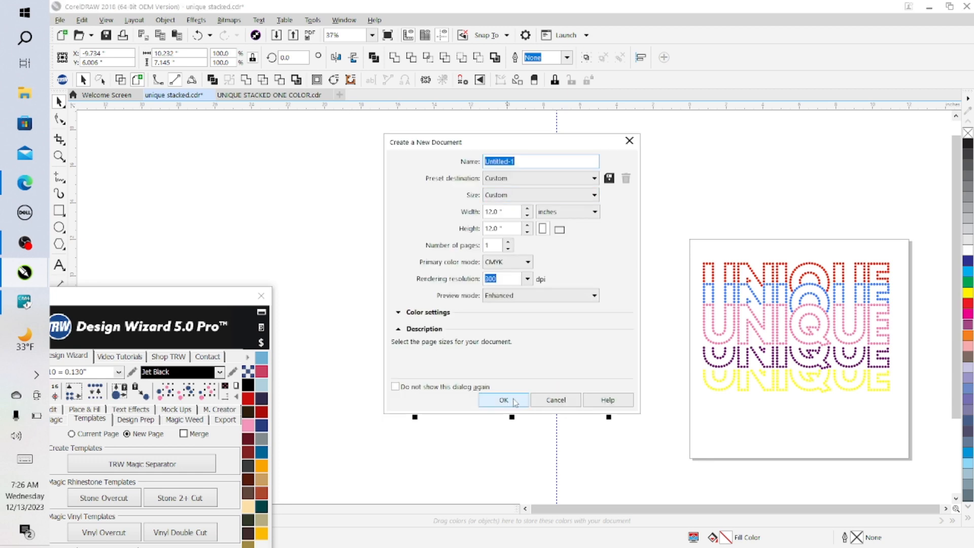
# Step: Create a new 12 x 12 inch document and place the copied multicolour UNIQUE design on its page
pyautogui.click(515, 401)
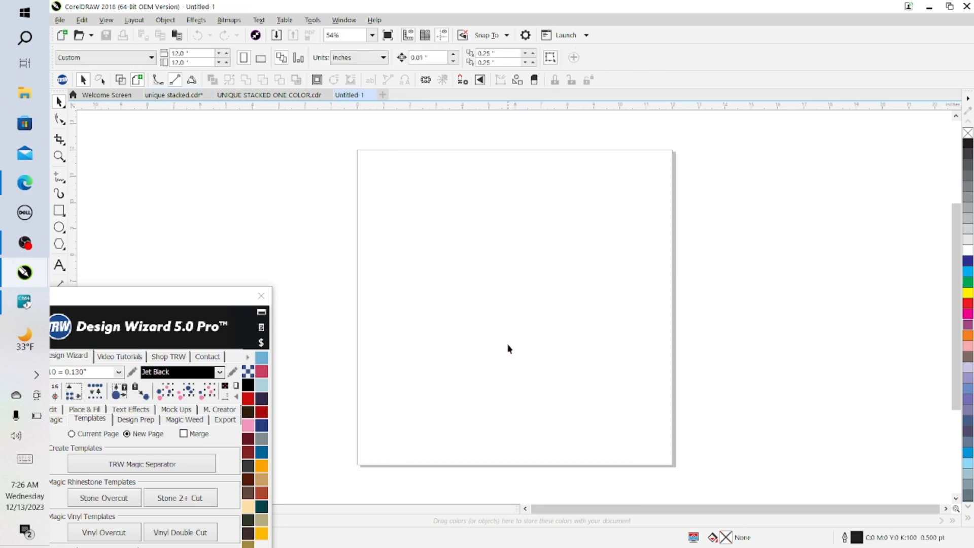
pyautogui.rightClick(424, 245)
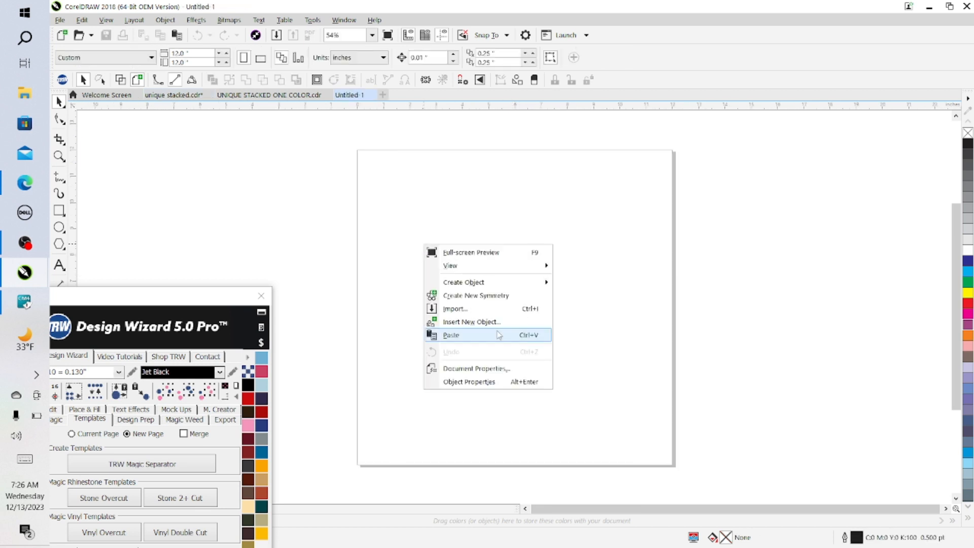
pyautogui.click(497, 331)
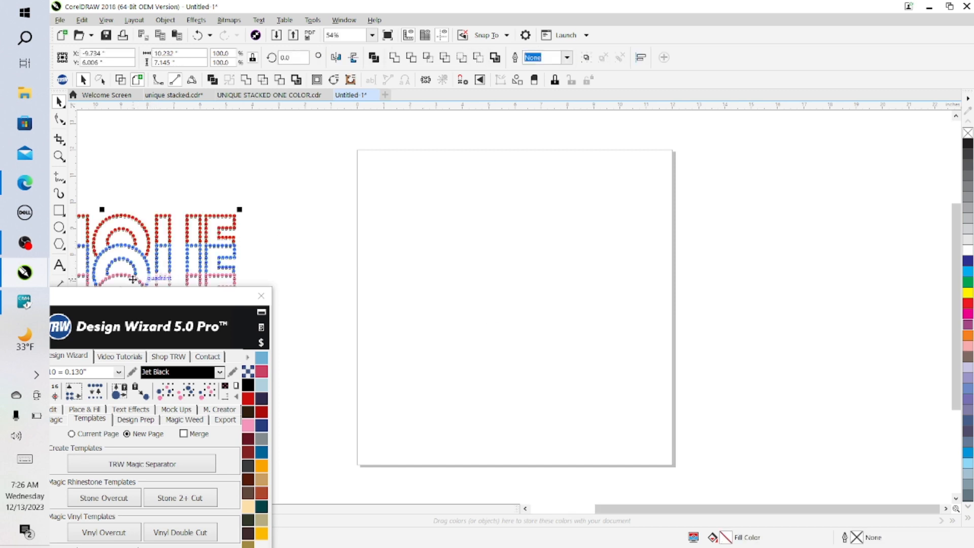
pyautogui.moveTo(137, 278); pyautogui.dragTo(542, 270)
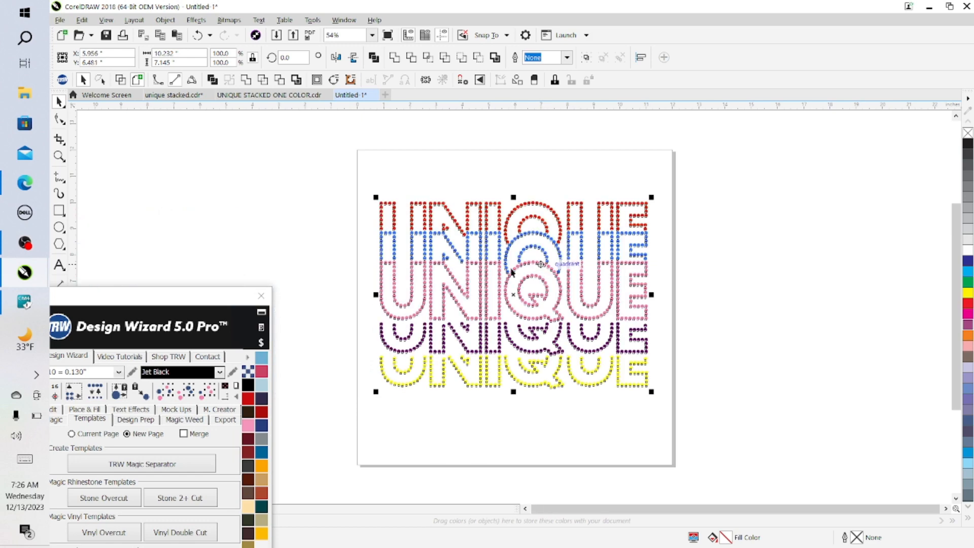
# Step: Save the drawing in Documents as a CDR file named UNIQUE SIMULATED COLOR STONES
pyautogui.click(59, 22)
pyautogui.click(88, 130)
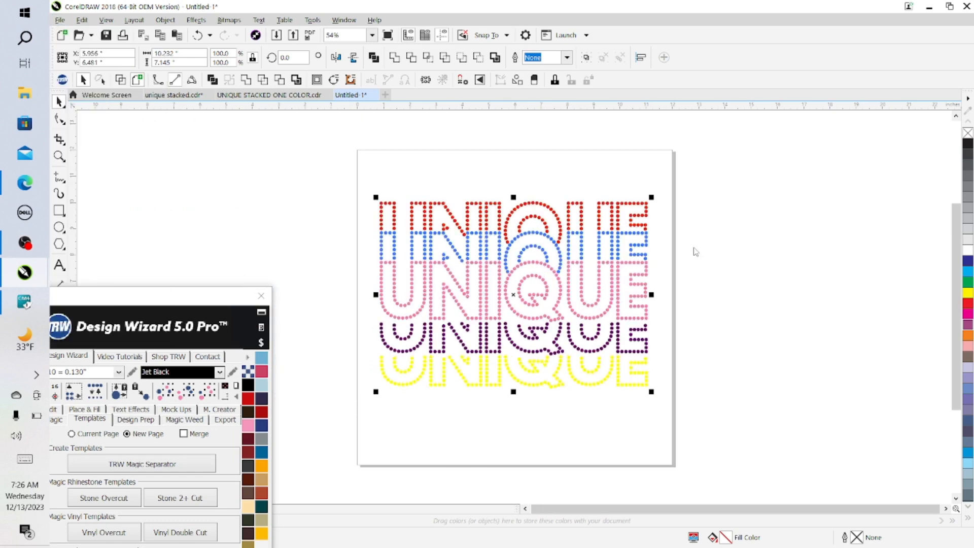
pyautogui.write('UN')
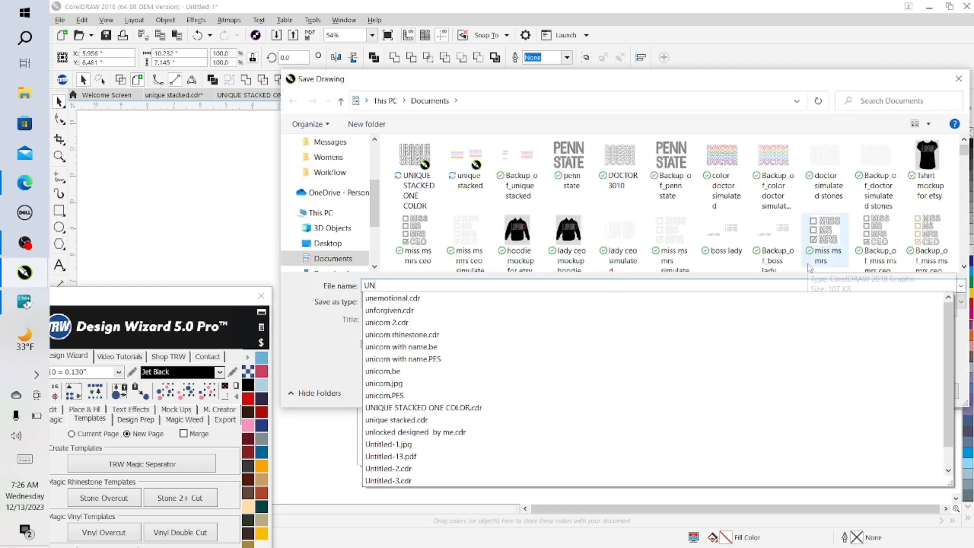
pyautogui.write('IQUE')
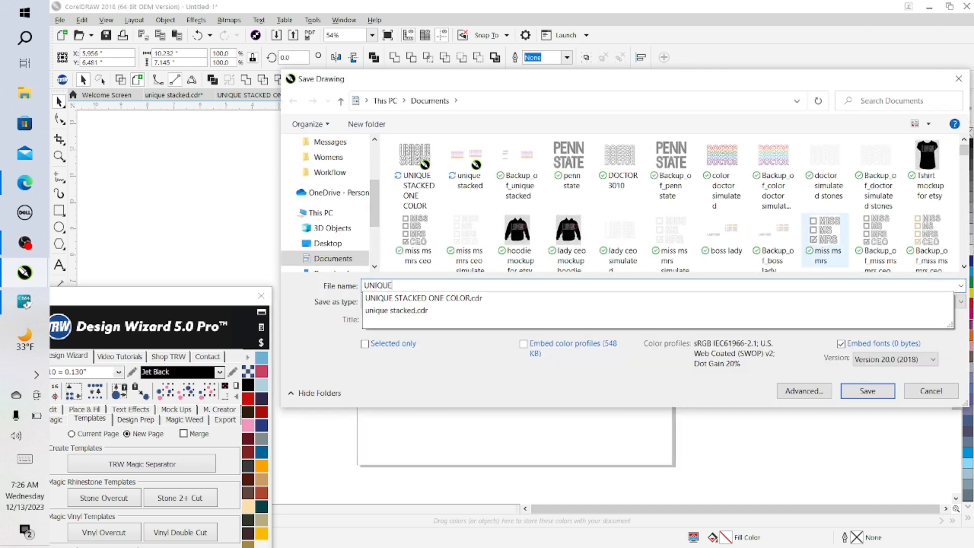
pyautogui.write(' SIMULATED S')
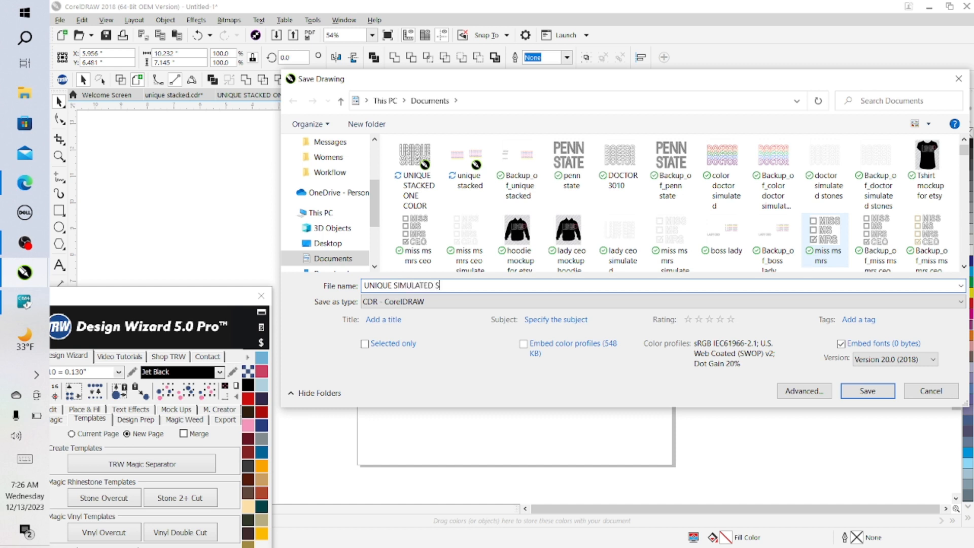
pyautogui.write('TONES COLOR')
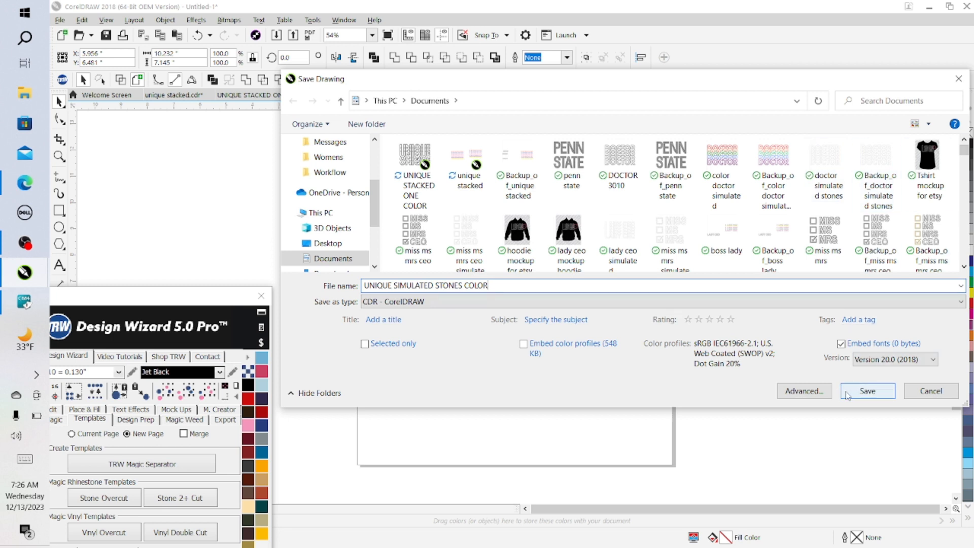
pyautogui.press('BackSpace')
pyautogui.press('BackSpace')
pyautogui.press('BackSpace')
pyautogui.press('BackSpace')
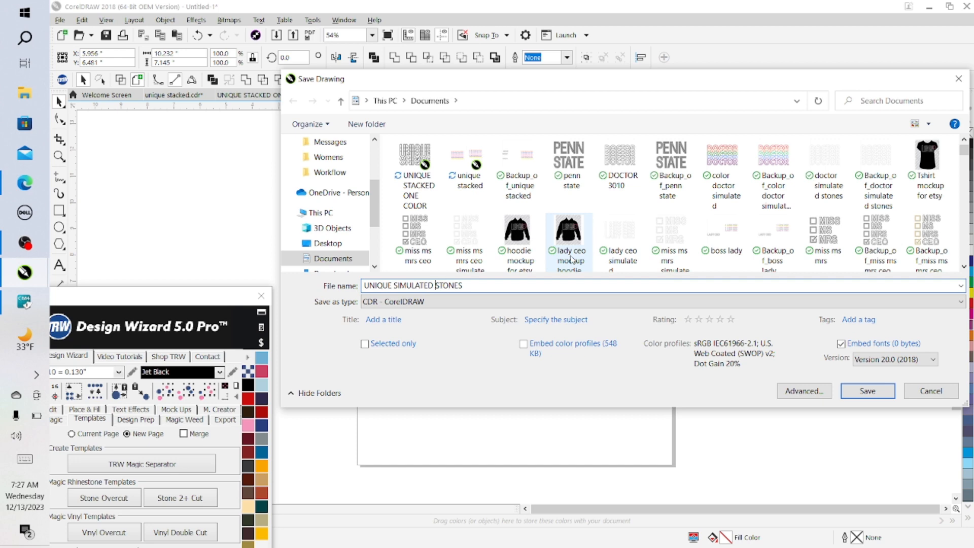
pyautogui.write('COLOR')
pyautogui.click(859, 394)
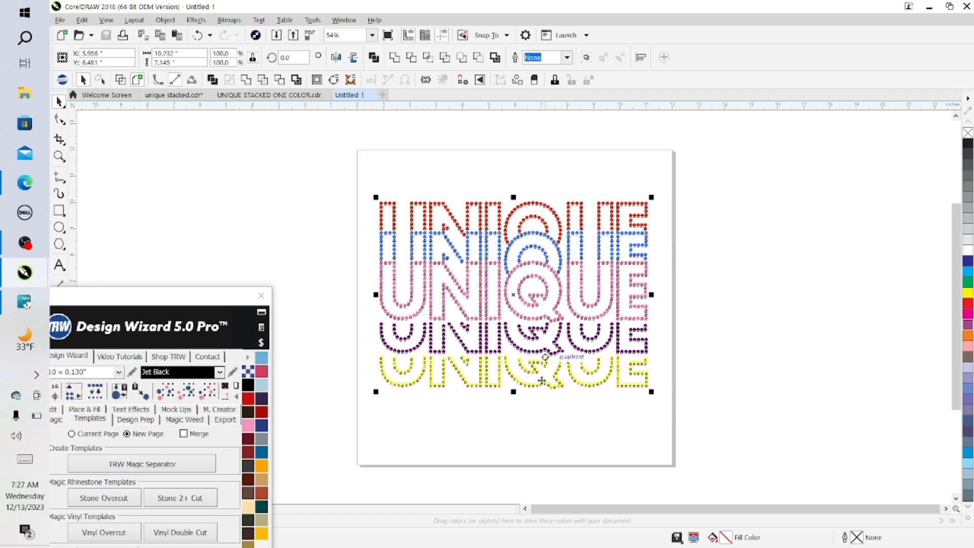
# Step: Select all red circles of the UNIQUE design by colour, apply Simulate Stones to them, and clear the paths
pyautogui.moveTo(211, 304); pyautogui.dragTo(287, 118)
pyautogui.click(794, 292)
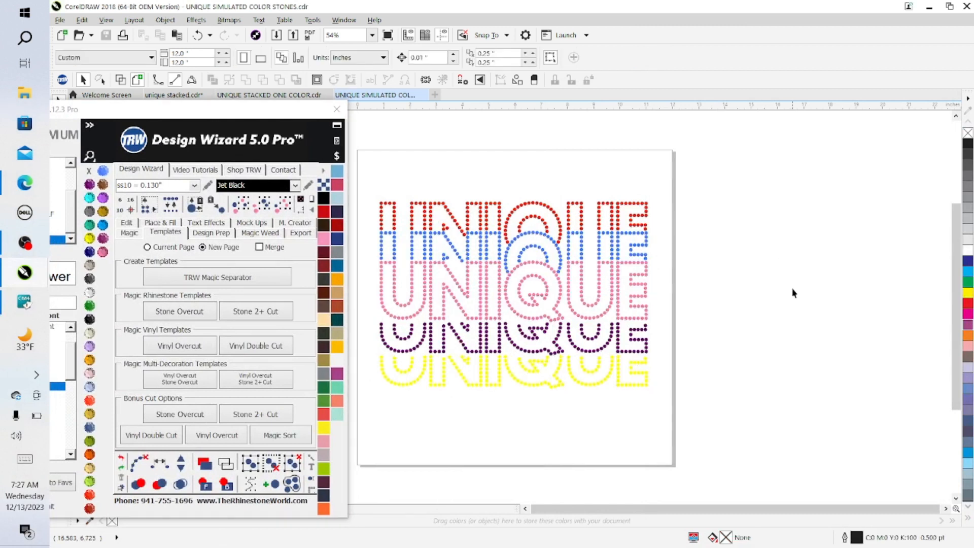
pyautogui.click(381, 205)
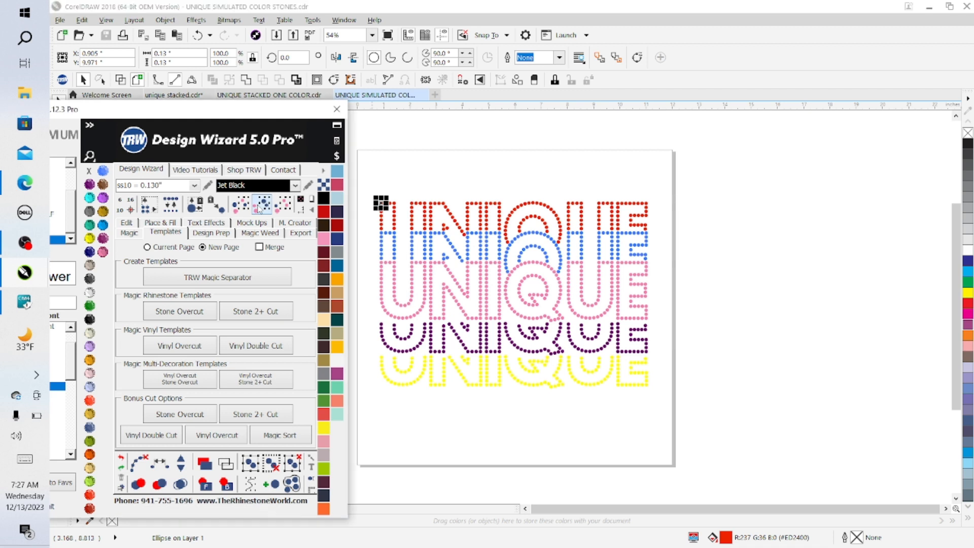
pyautogui.click(263, 206)
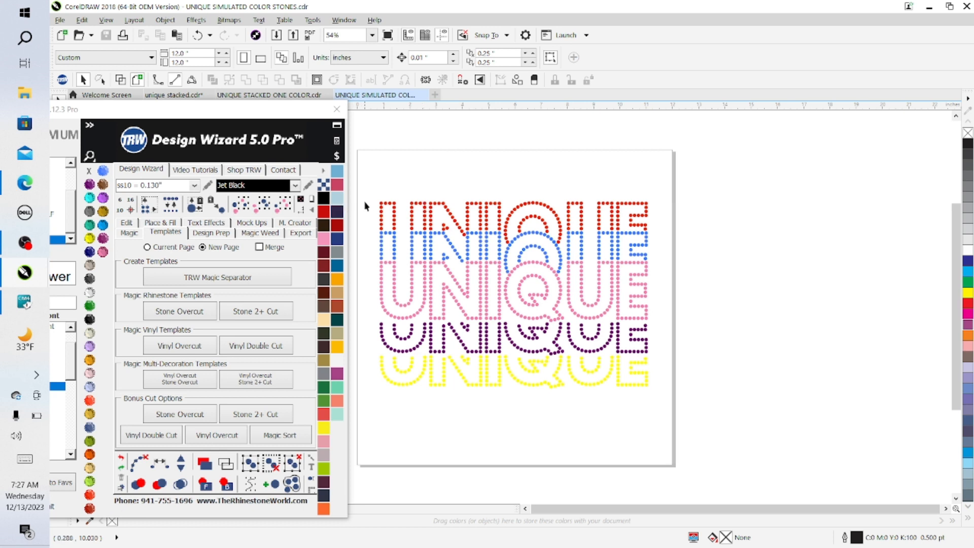
pyautogui.click(380, 203)
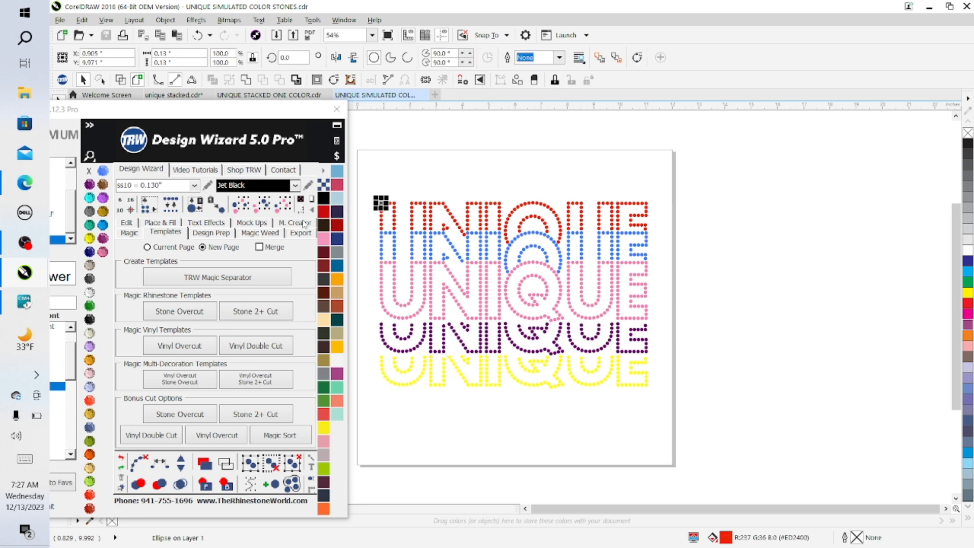
pyautogui.click(263, 205)
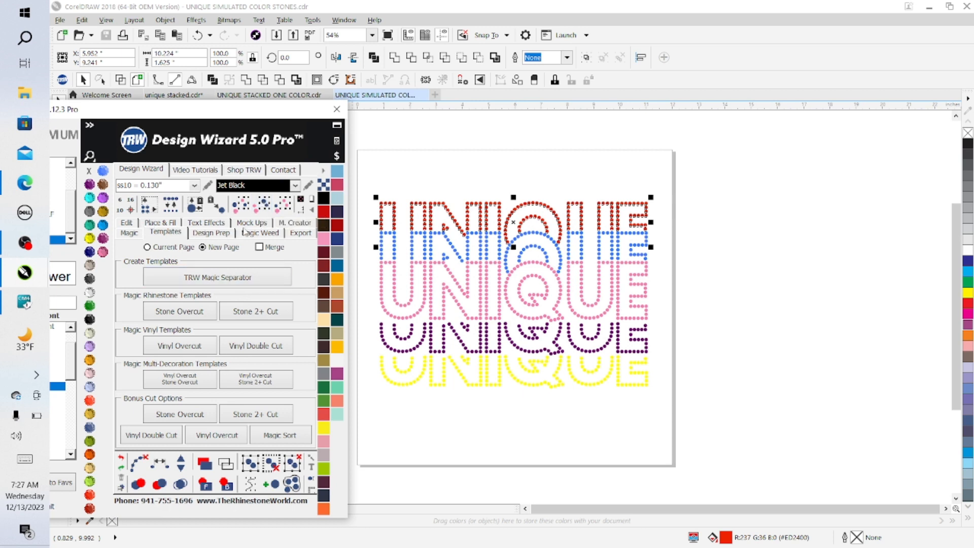
pyautogui.click(254, 224)
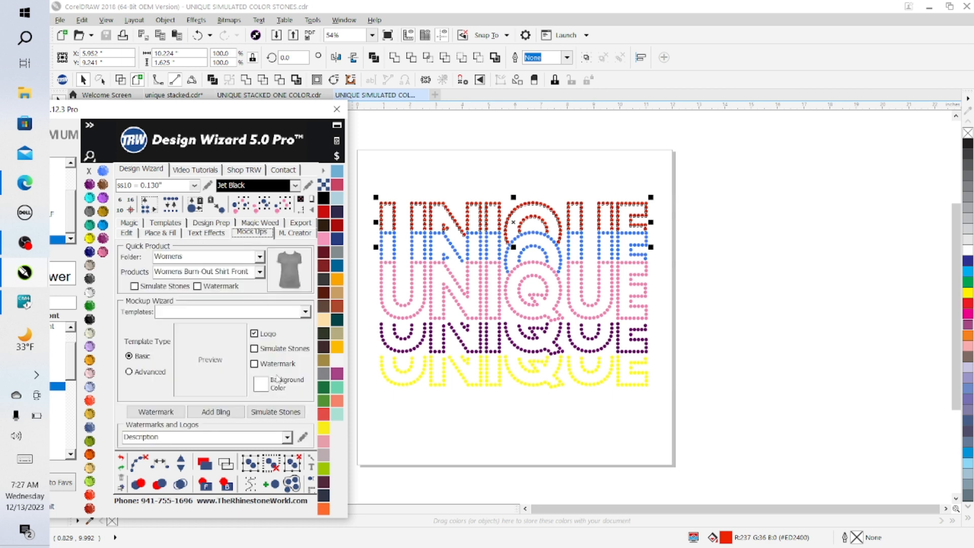
pyautogui.click(286, 413)
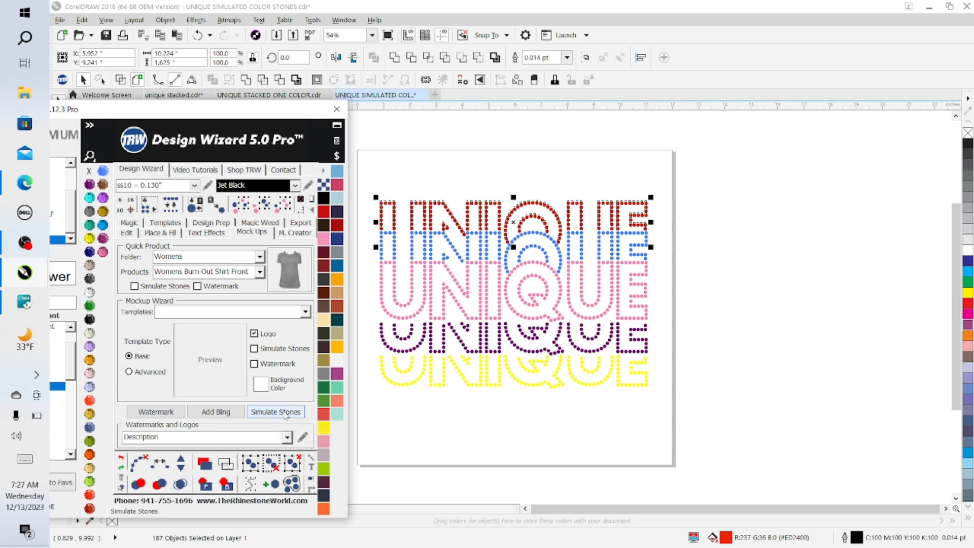
pyautogui.click(133, 466)
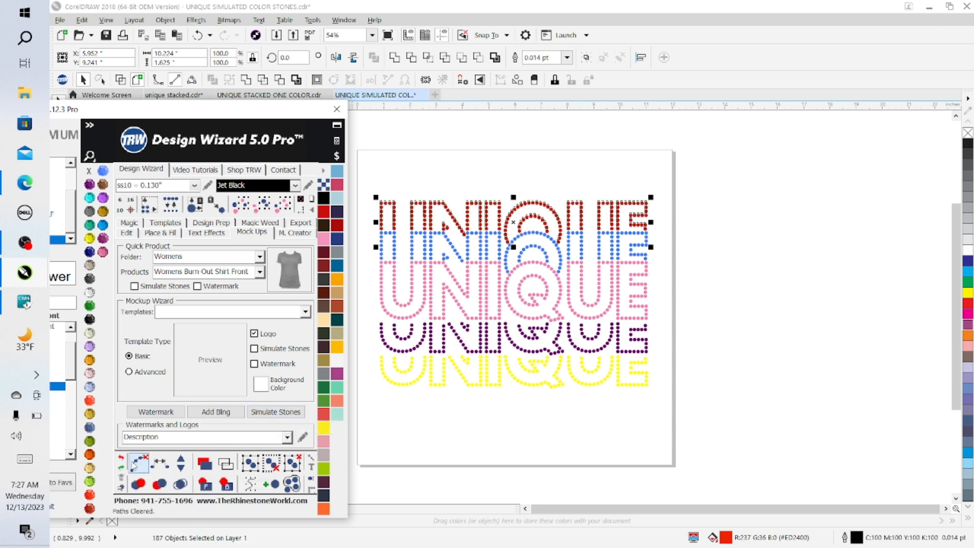
# Step: Examine the simulated red stones up close in the last letters of the red UNIQUE row
pyautogui.scroll(2, 642, 328)
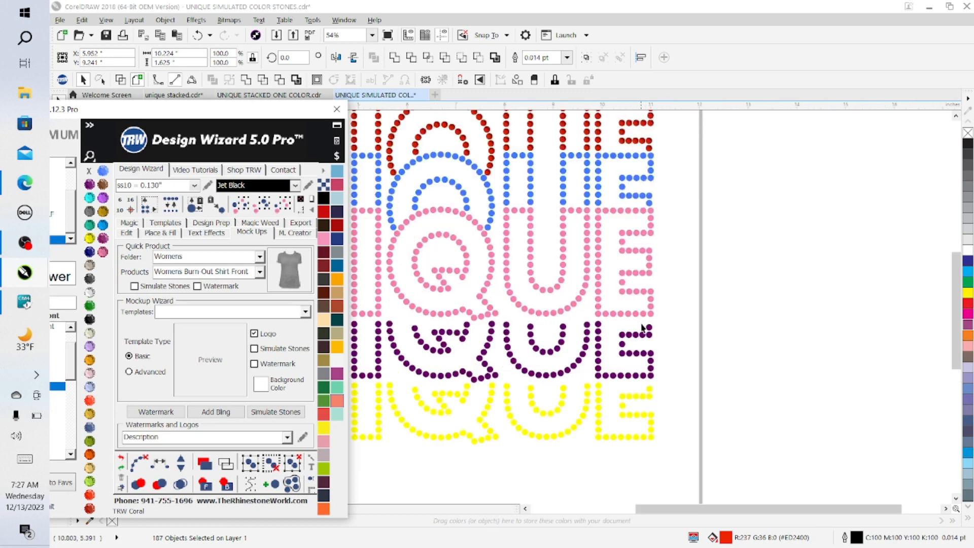
pyautogui.moveTo(956, 285); pyautogui.dragTo(957, 237)
pyautogui.click(764, 301)
pyautogui.scroll(4, 764, 301)
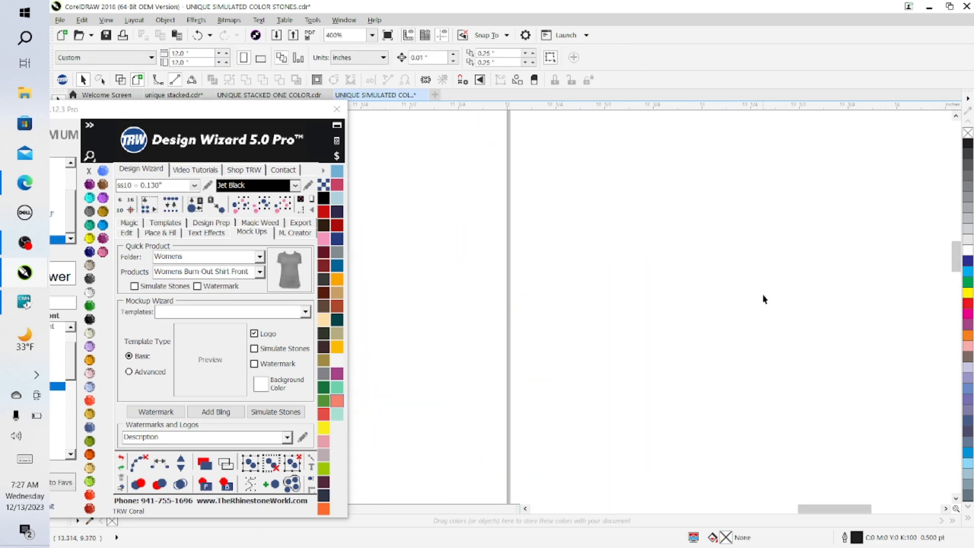
pyautogui.hscroll(-3, 763, 508)
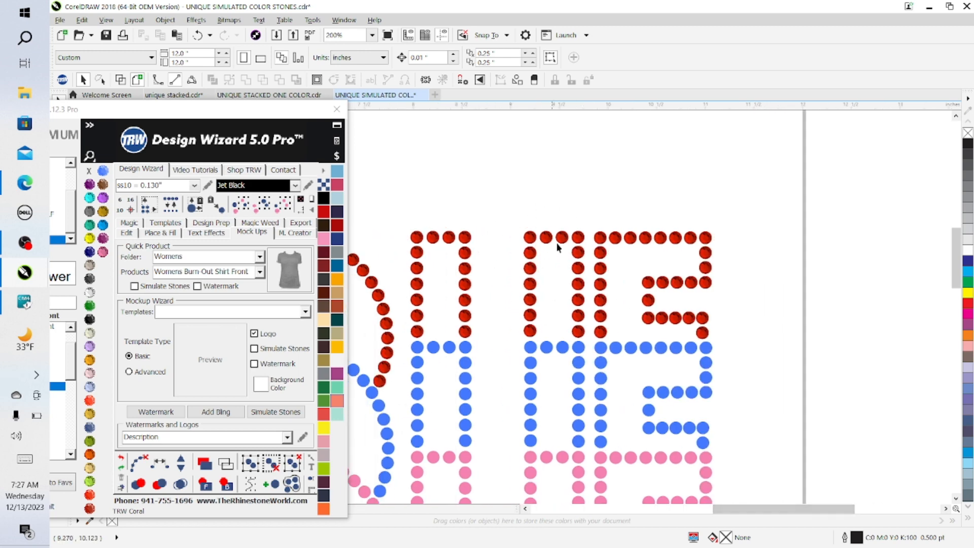
pyautogui.scroll(2, 662, 269)
pyautogui.scroll(2, 662, 269)
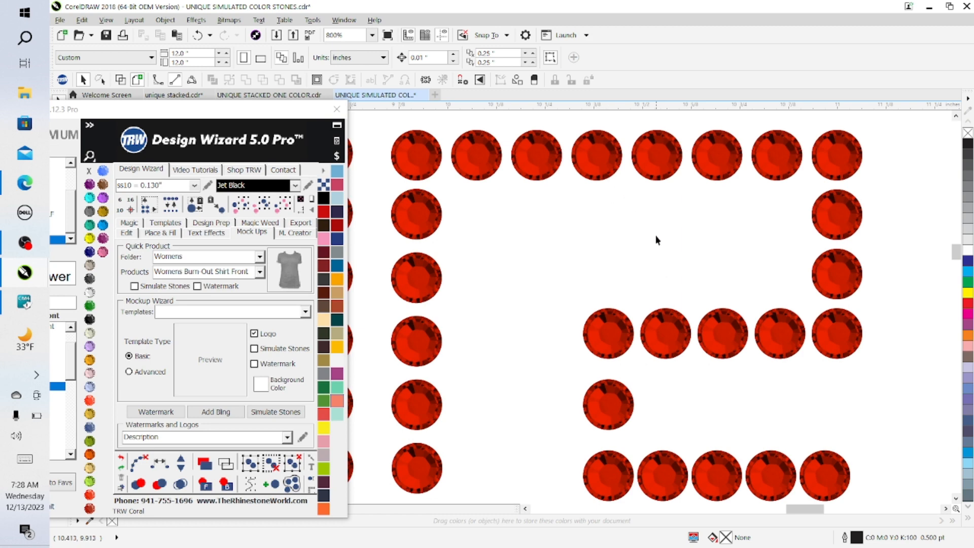
pyautogui.scroll(-4, 659, 241)
pyautogui.scroll(-2, 659, 242)
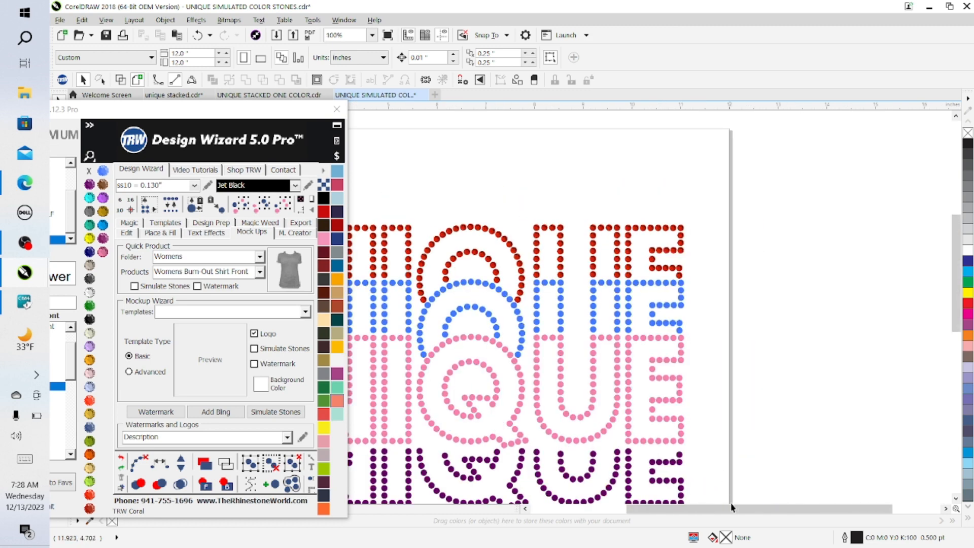
# Step: Select all blue circles of the UNIQUE design by colour, apply Simulate Stones, and check the result up close
pyautogui.moveTo(732, 509); pyautogui.dragTo(669, 512)
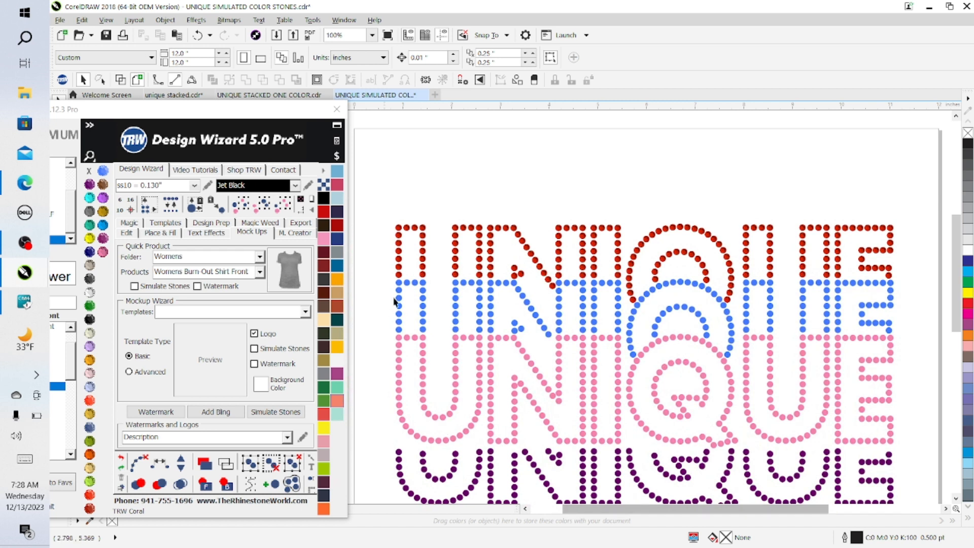
pyautogui.click(400, 295)
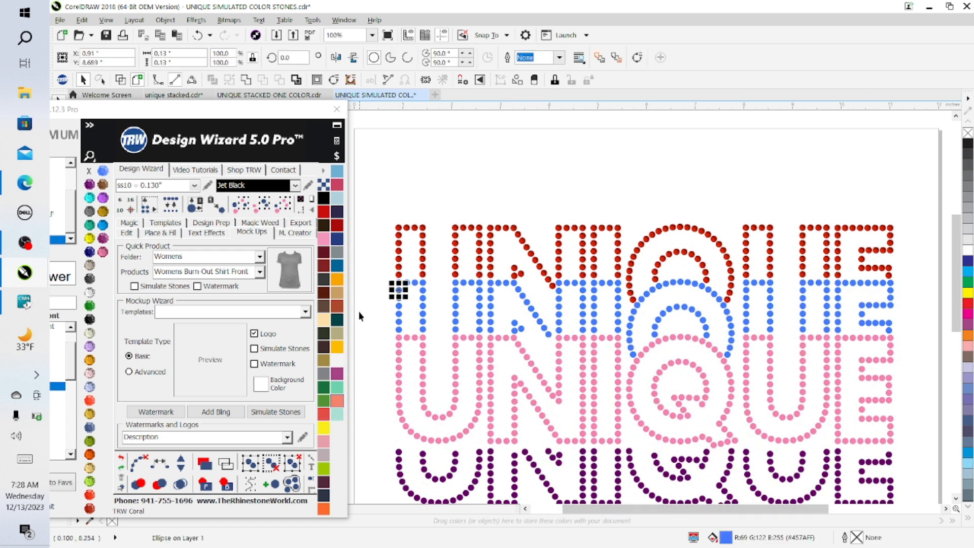
pyautogui.click(264, 207)
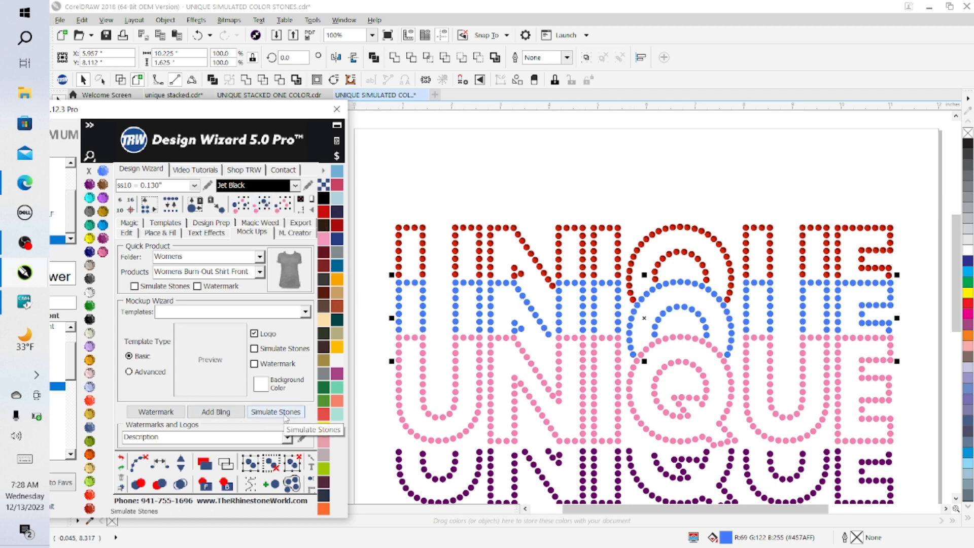
pyautogui.click(275, 412)
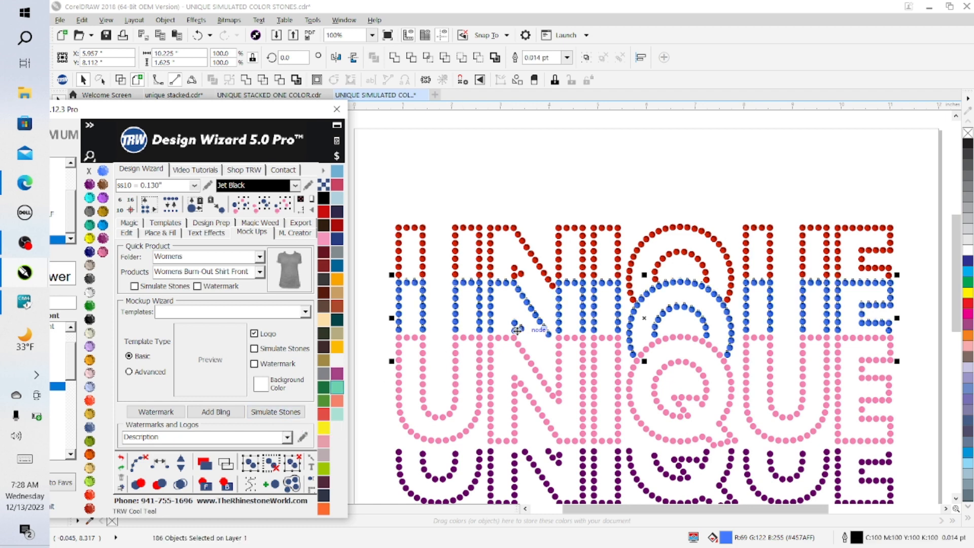
pyautogui.scroll(4, 520, 329)
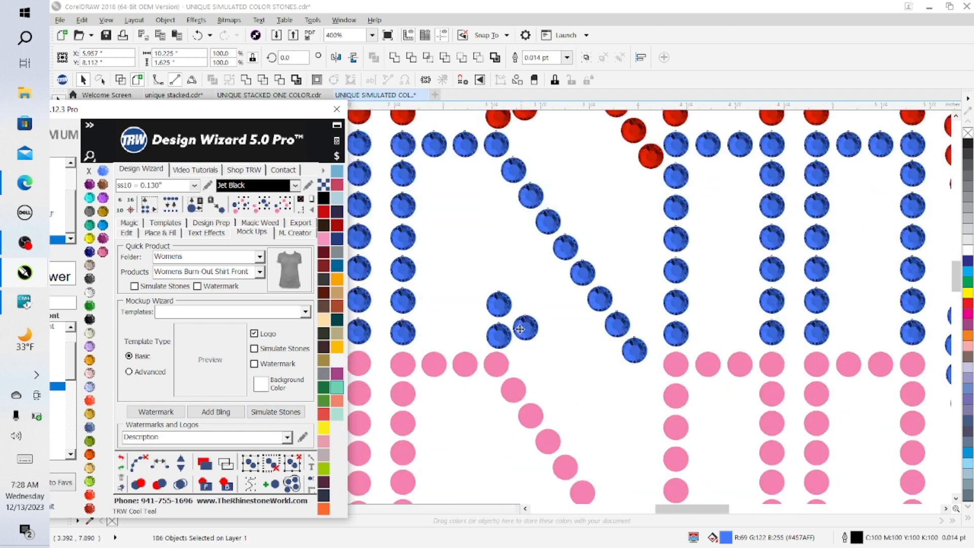
pyautogui.scroll(-4, 520, 329)
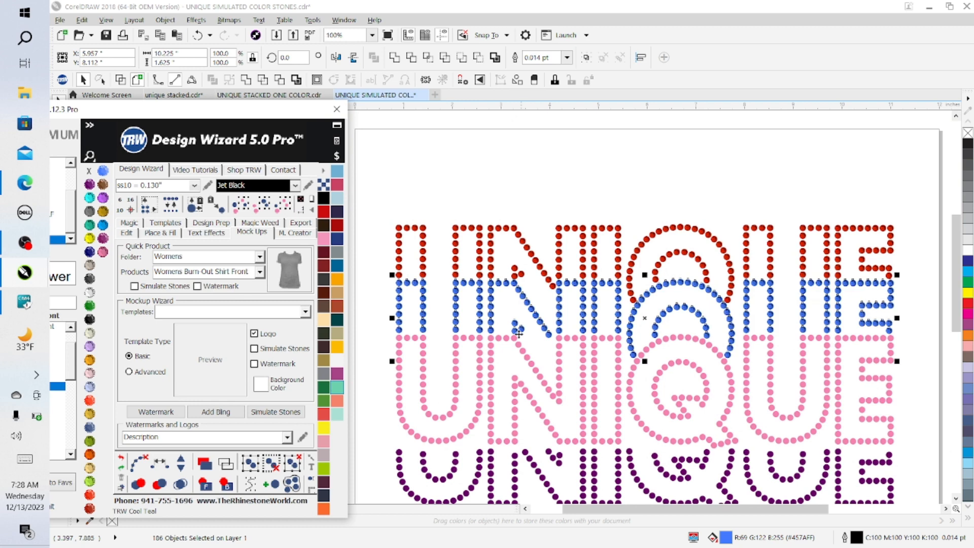
pyautogui.click(408, 208)
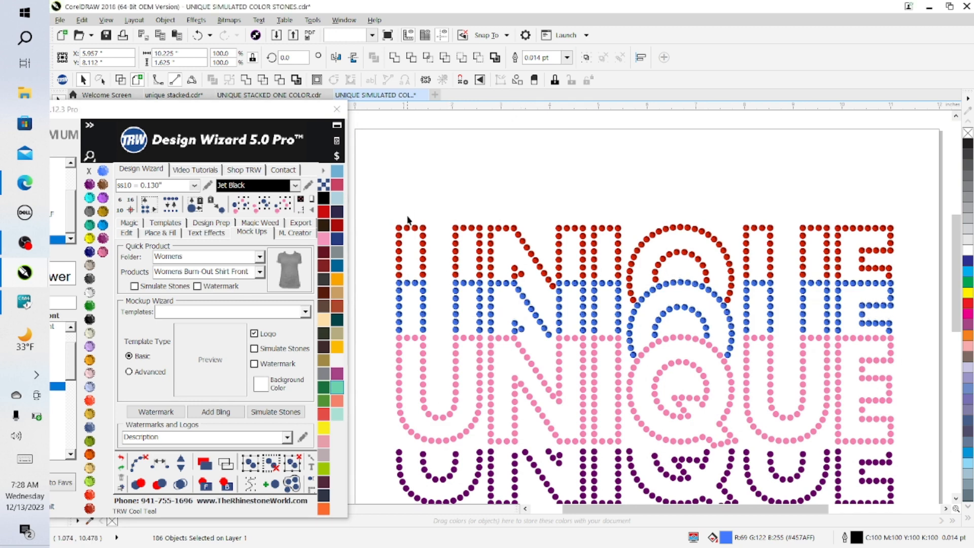
# Step: Select all pink circles of the UNIQUE design by colour, apply Simulate Stones, and clear the paths
pyautogui.click(399, 360)
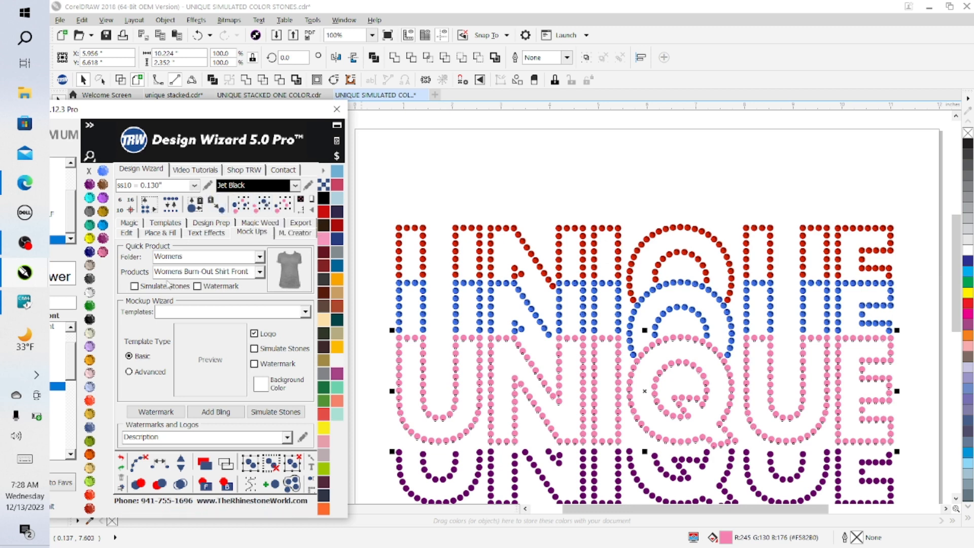
pyautogui.click(271, 412)
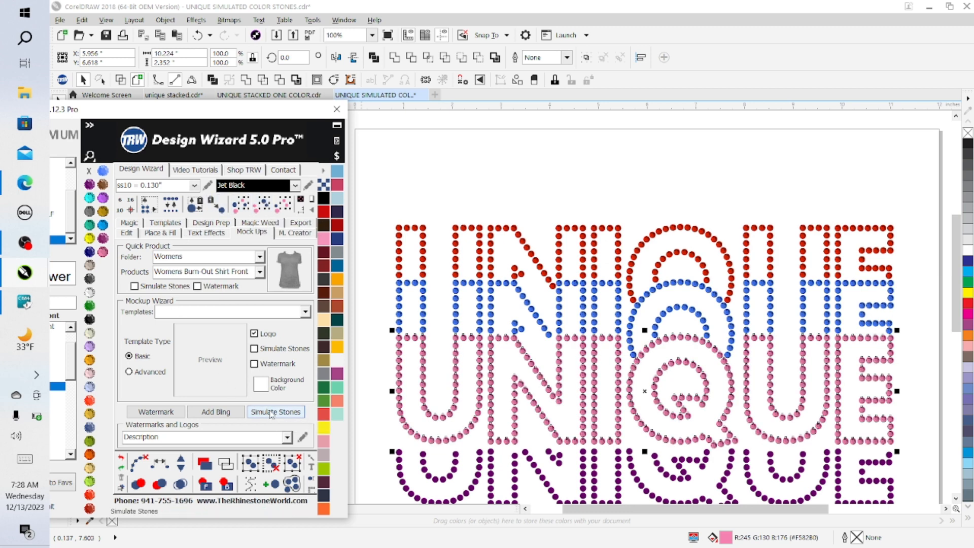
pyautogui.click(136, 464)
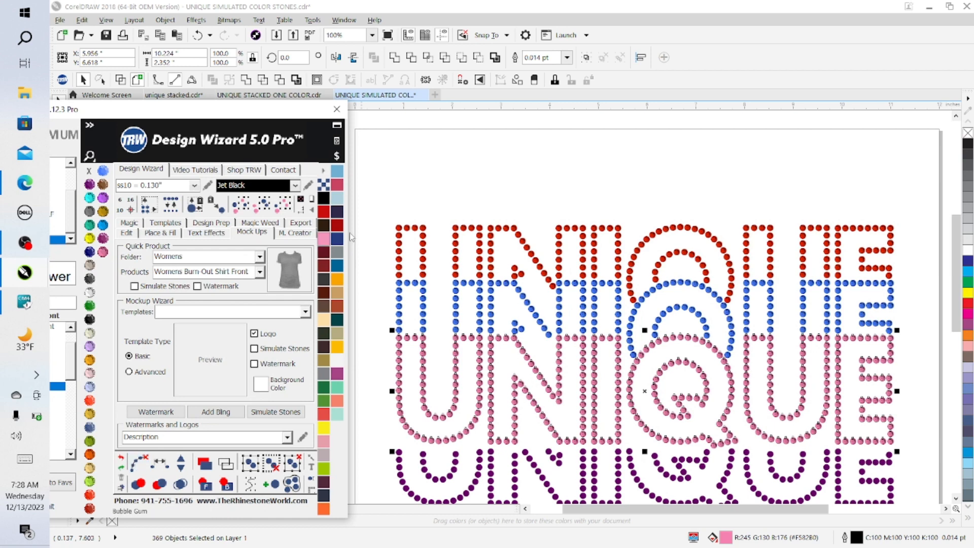
pyautogui.click(394, 289)
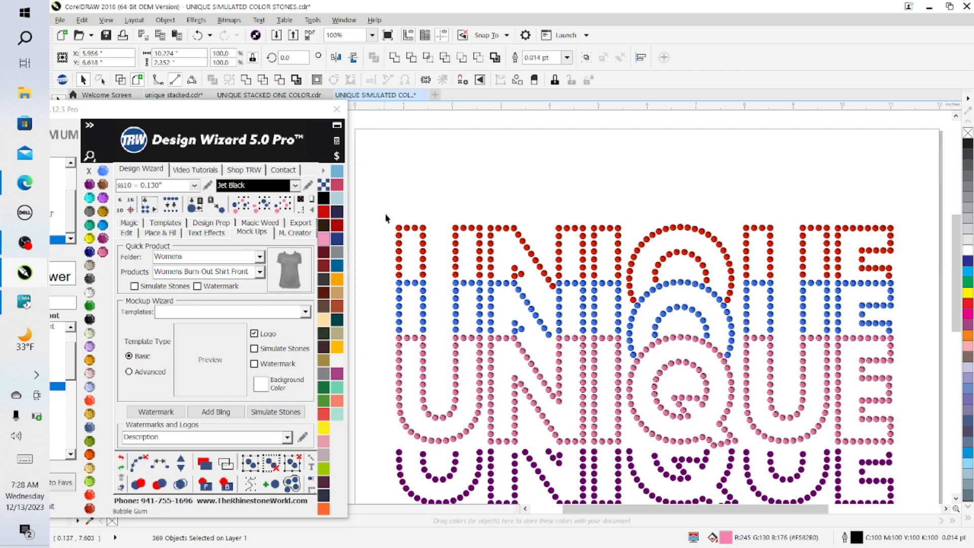
# Step: Select all simulated blue stones of the UNIQUE design by colour and clear their paths
pyautogui.click(400, 288)
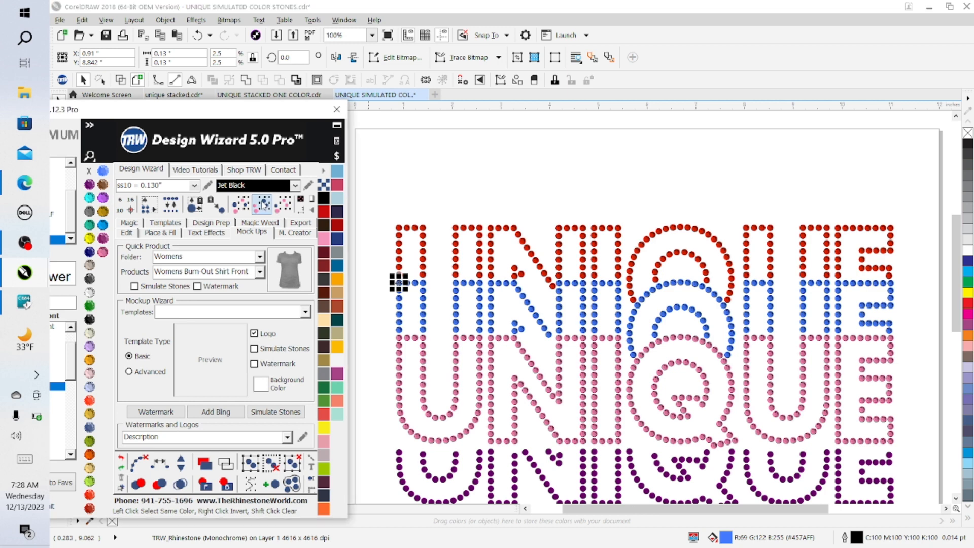
pyautogui.click(136, 463)
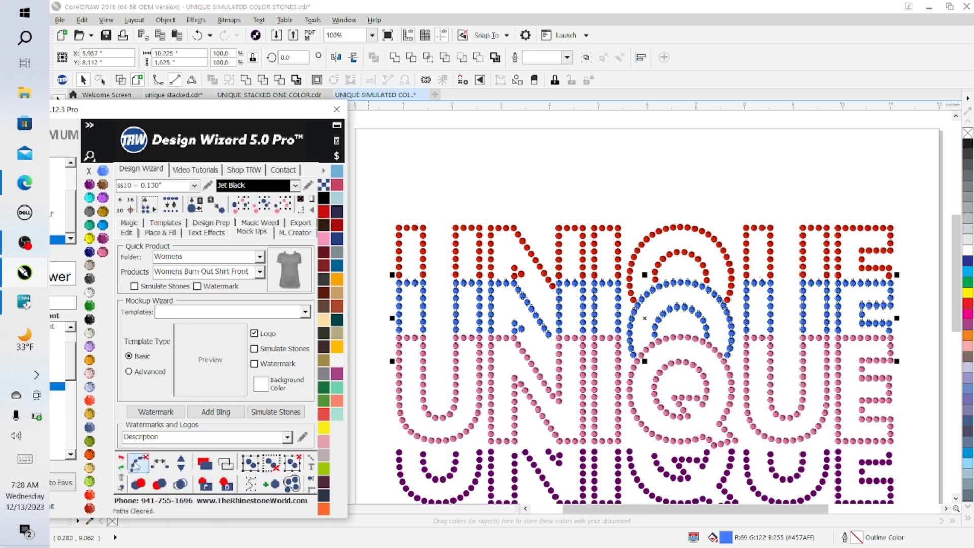
pyautogui.click(493, 199)
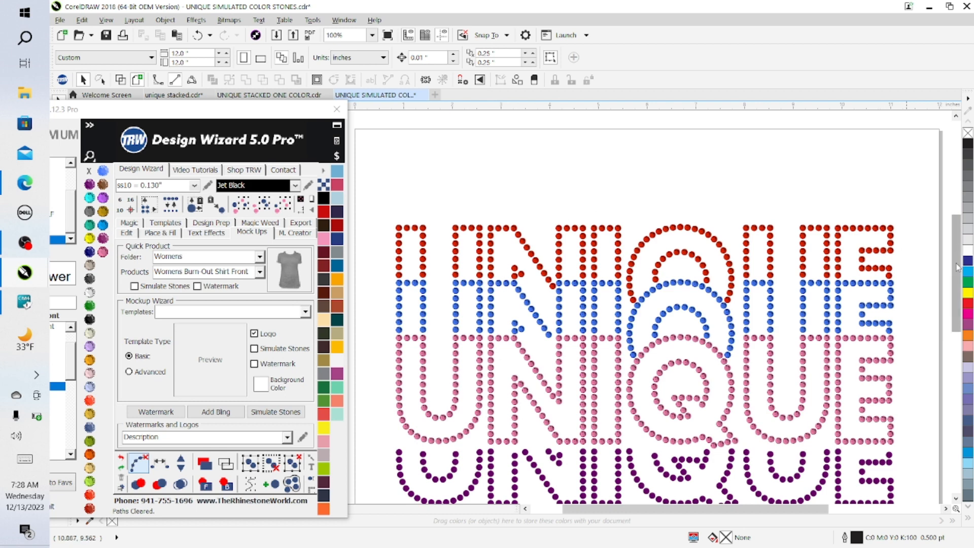
# Step: Select all purple circles of the UNIQUE design by colour, apply Simulate Stones, clear the paths, and check the result up close
pyautogui.moveTo(956, 263); pyautogui.dragTo(960, 303)
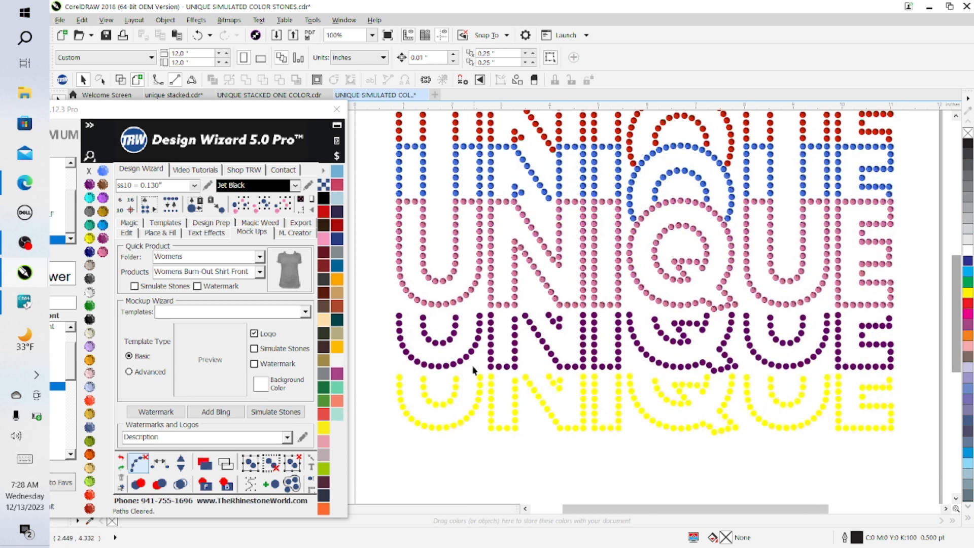
pyautogui.click(399, 319)
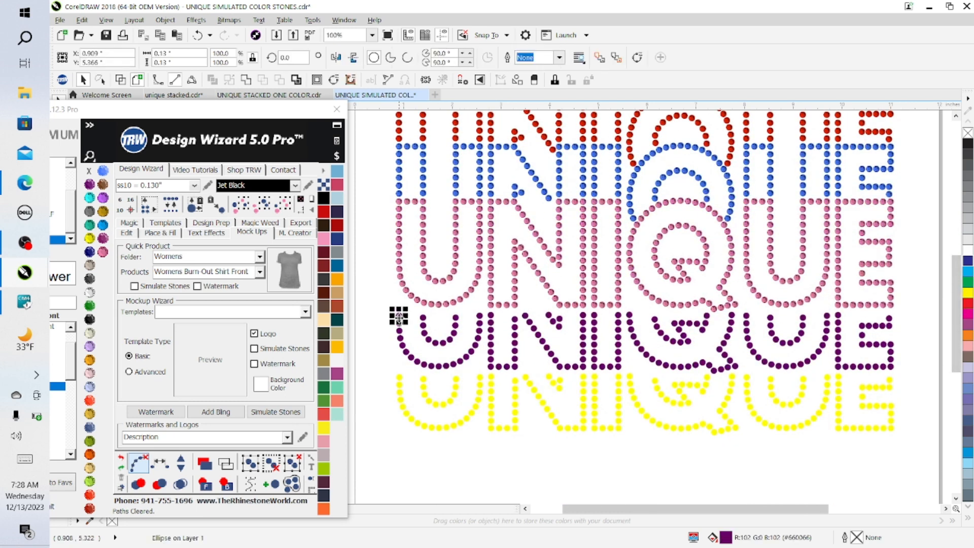
pyautogui.click(265, 205)
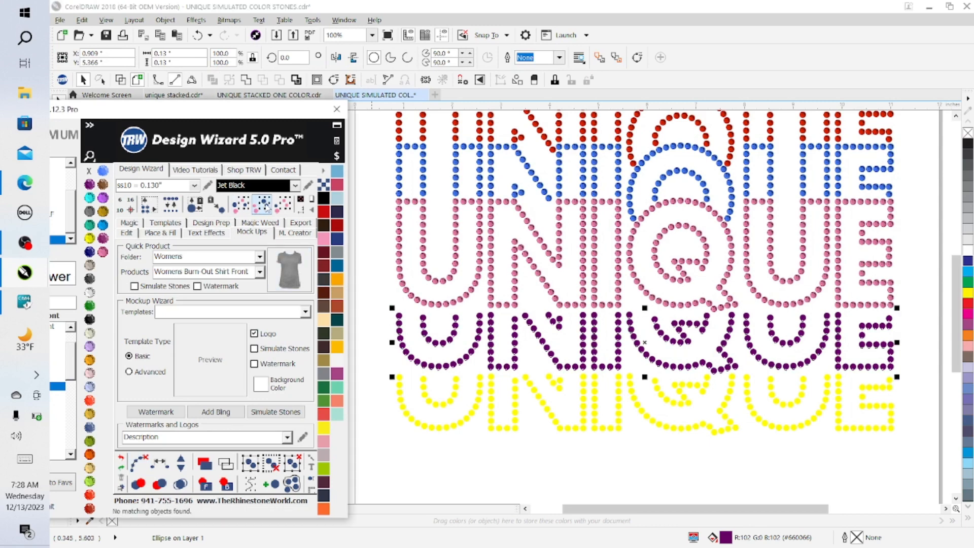
pyautogui.click(285, 415)
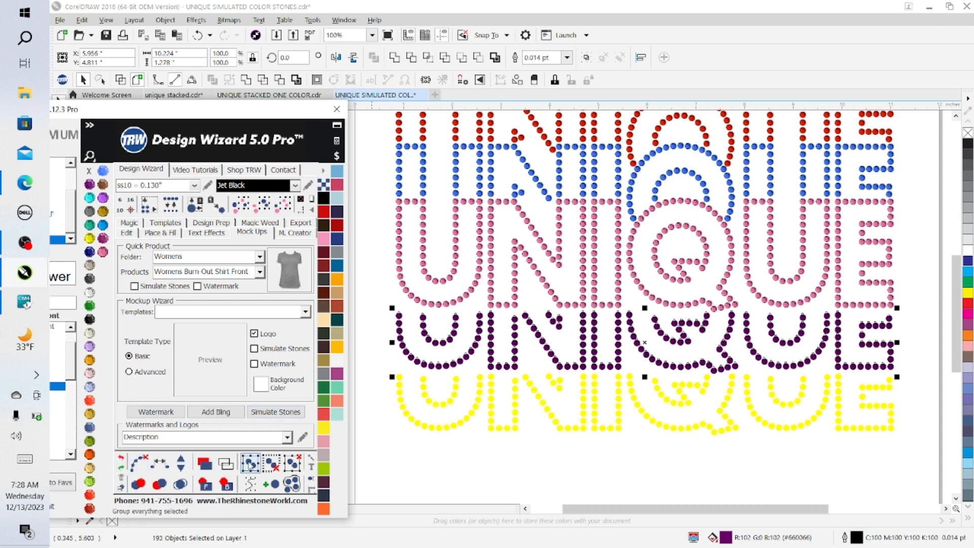
pyautogui.click(138, 462)
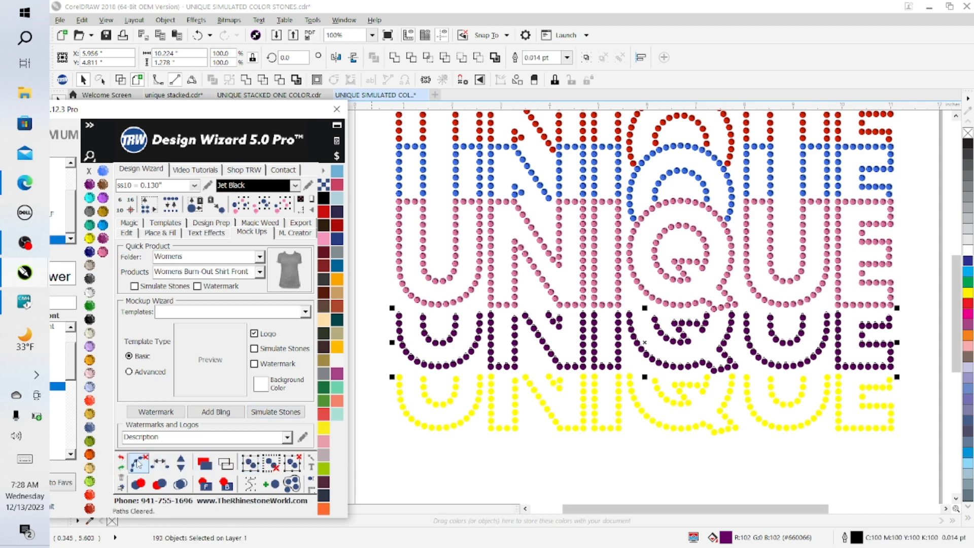
pyautogui.click(396, 459)
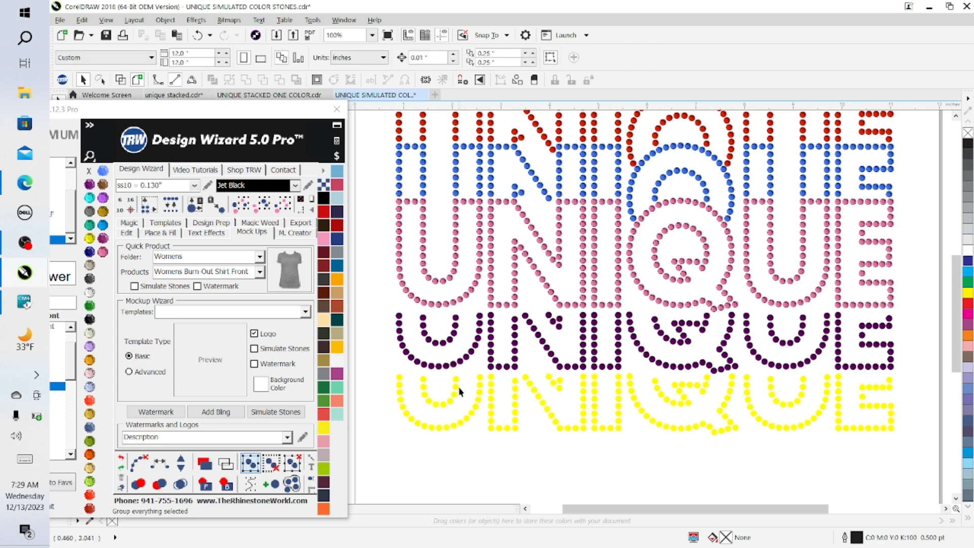
pyautogui.scroll(4, 460, 391)
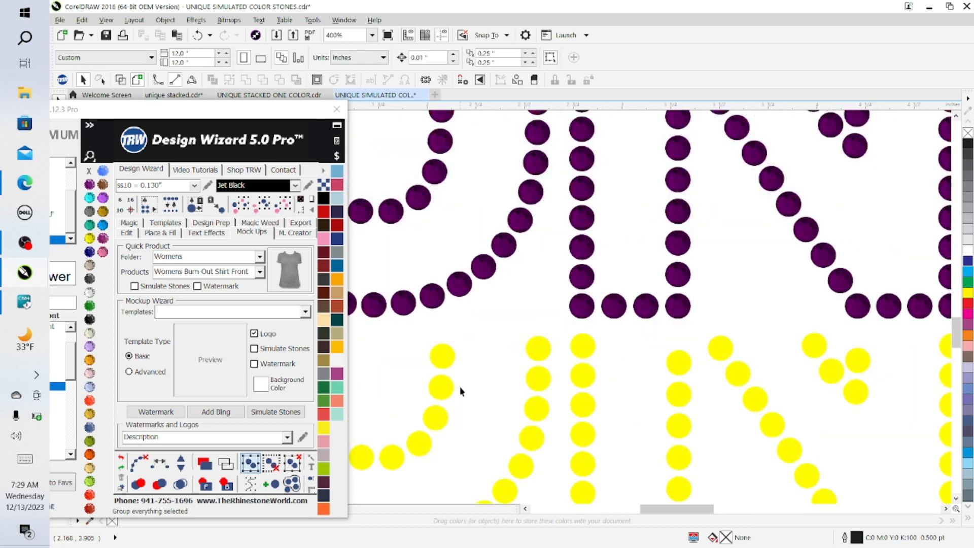
pyautogui.scroll(-4, 608, 325)
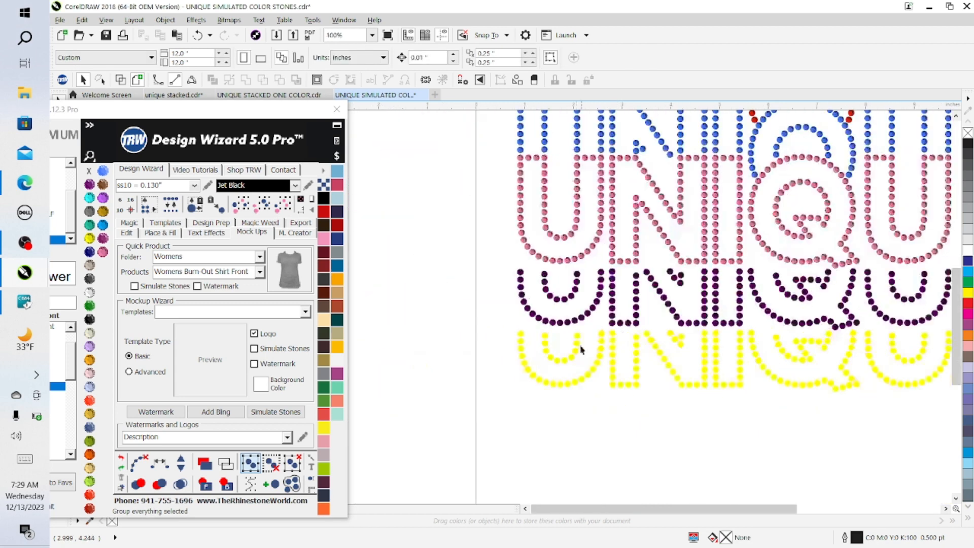
# Step: Select all yellow circles of the UNIQUE design by colour, apply Simulate Stones, and clear the paths of the yellow stones
pyautogui.scroll(2, 530, 359)
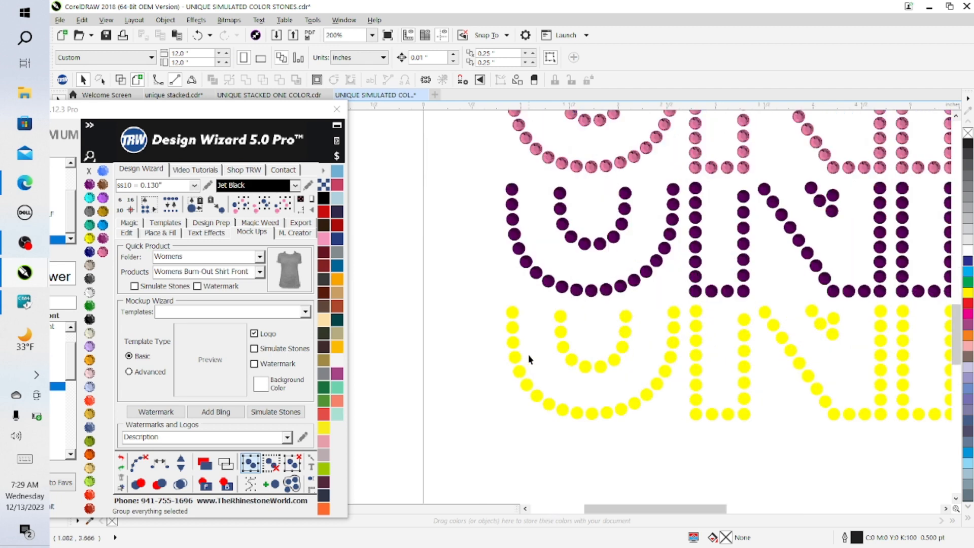
pyautogui.click(514, 329)
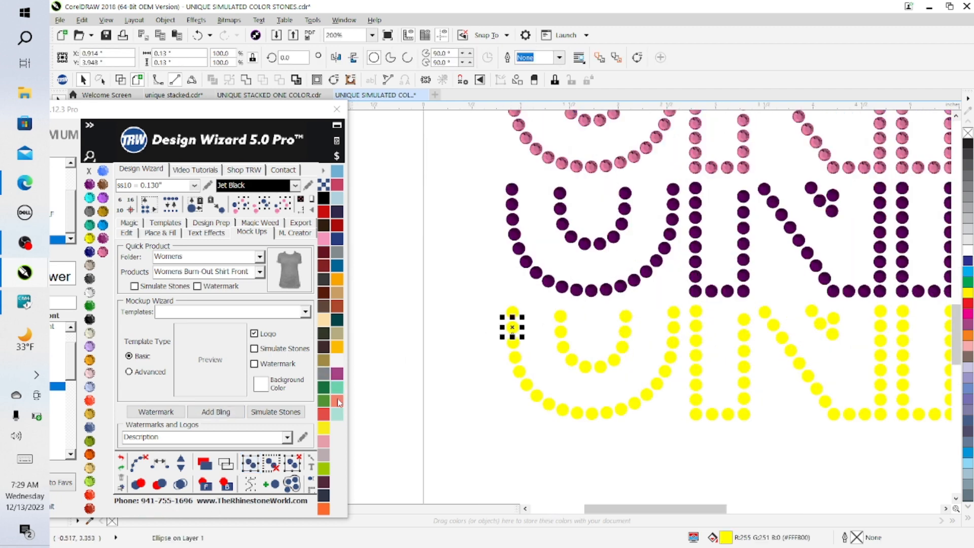
pyautogui.click(264, 206)
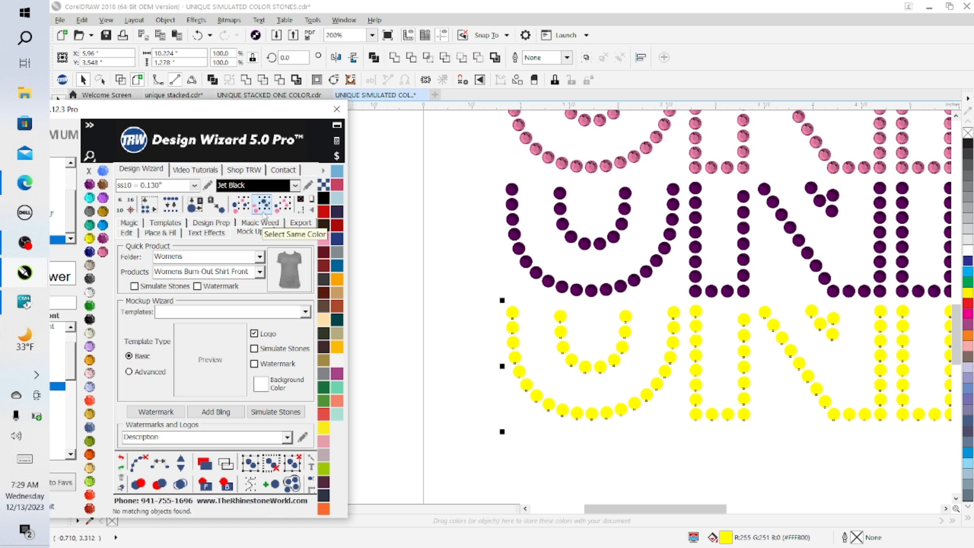
pyautogui.click(268, 413)
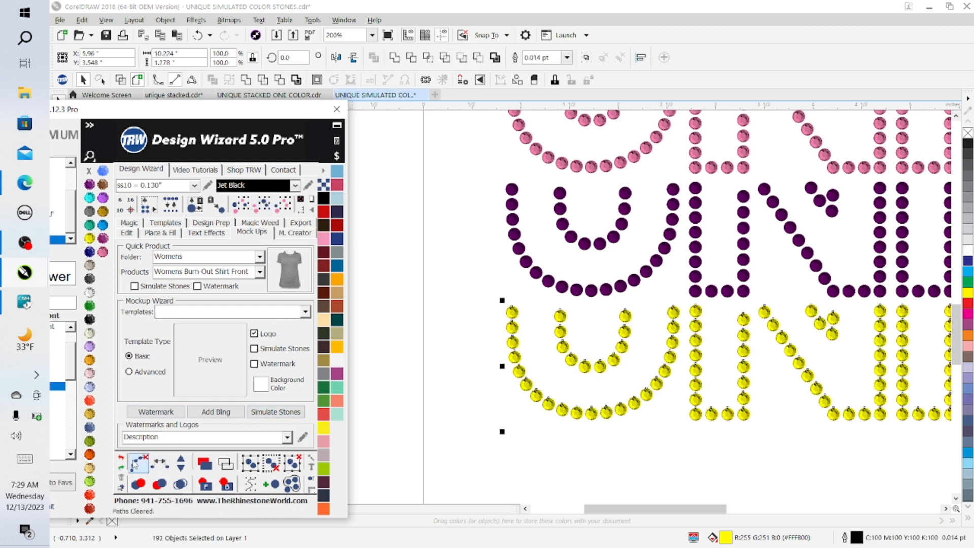
pyautogui.click(513, 328)
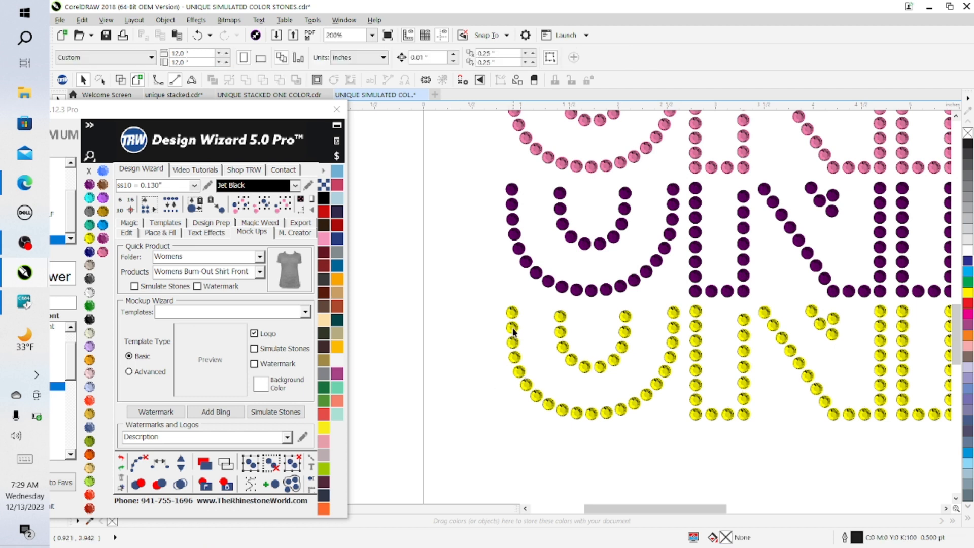
pyautogui.click(262, 205)
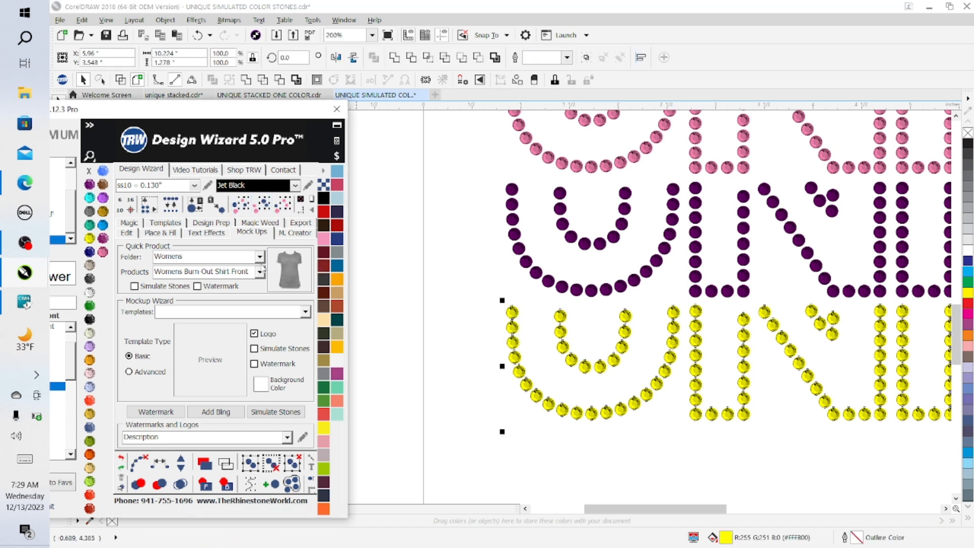
pyautogui.click(138, 462)
pyautogui.click(450, 402)
# Step: Examine the complete stacked UNIQUE design with simulated stones in all five colours
pyautogui.moveTo(607, 508); pyautogui.dragTo(633, 509)
pyautogui.scroll(-2, 667, 433)
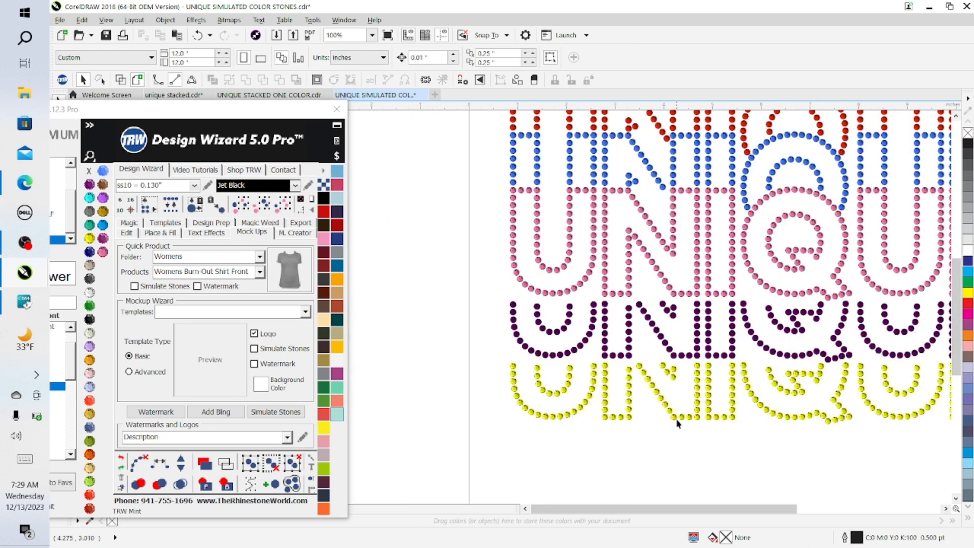
pyautogui.scroll(-2, 678, 424)
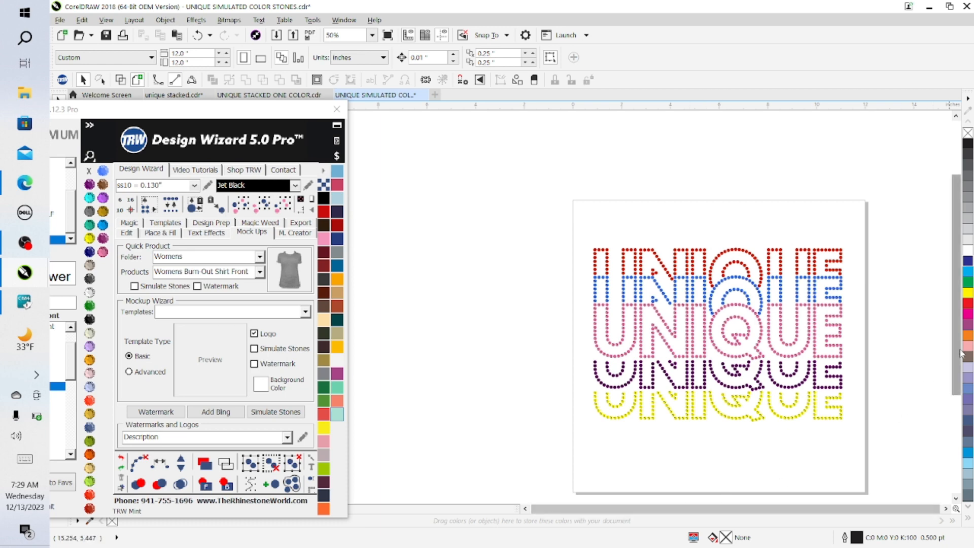
pyautogui.scroll(2, 760, 393)
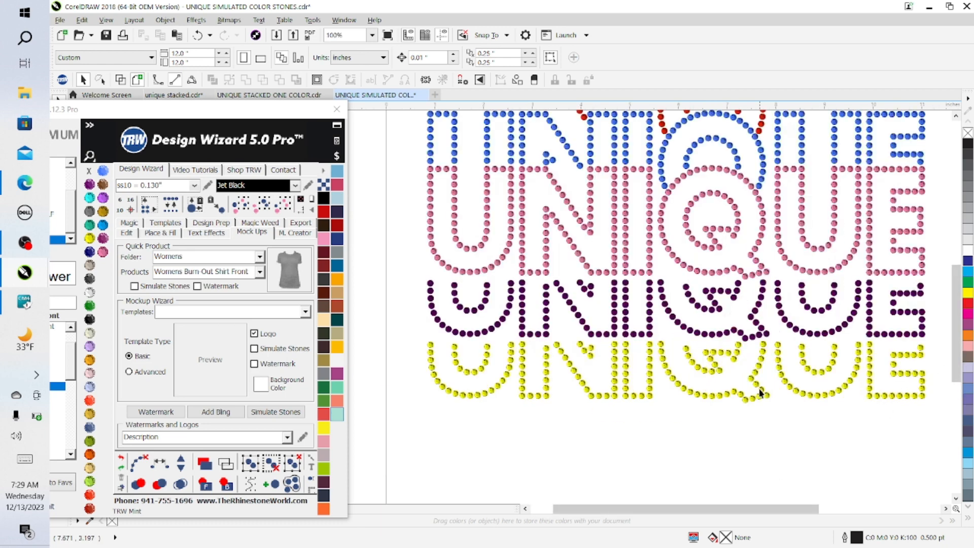
pyautogui.scroll(-1, 759, 393)
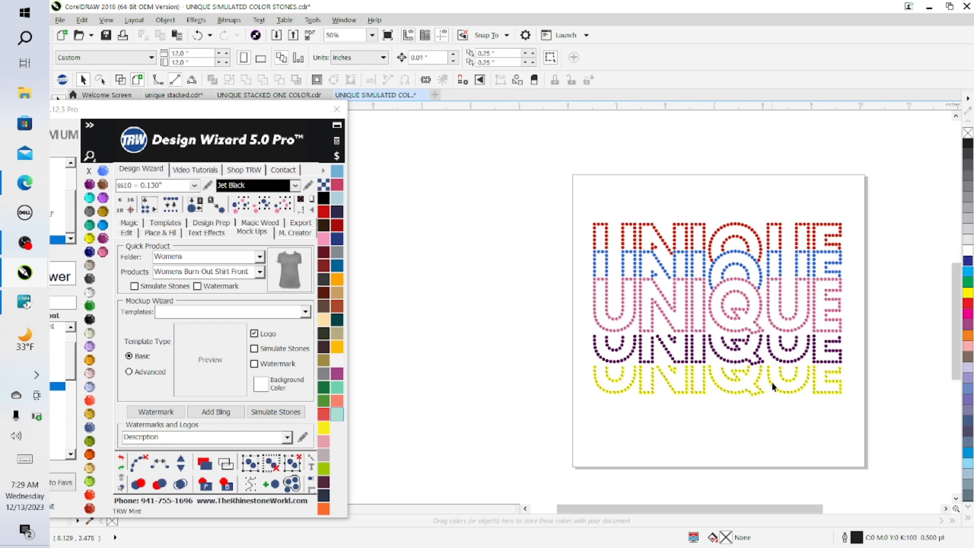
pyautogui.scroll(1, 771, 386)
pyautogui.moveTo(957, 303); pyautogui.dragTo(965, 273)
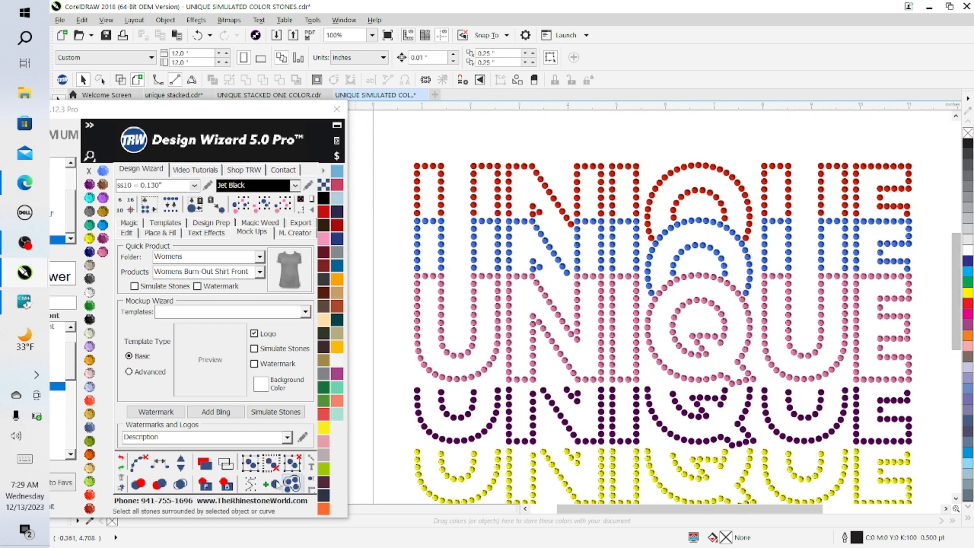
# Step: Try Add Bling on the simulated UNIQUE design and undo the attempt
pyautogui.click(221, 416)
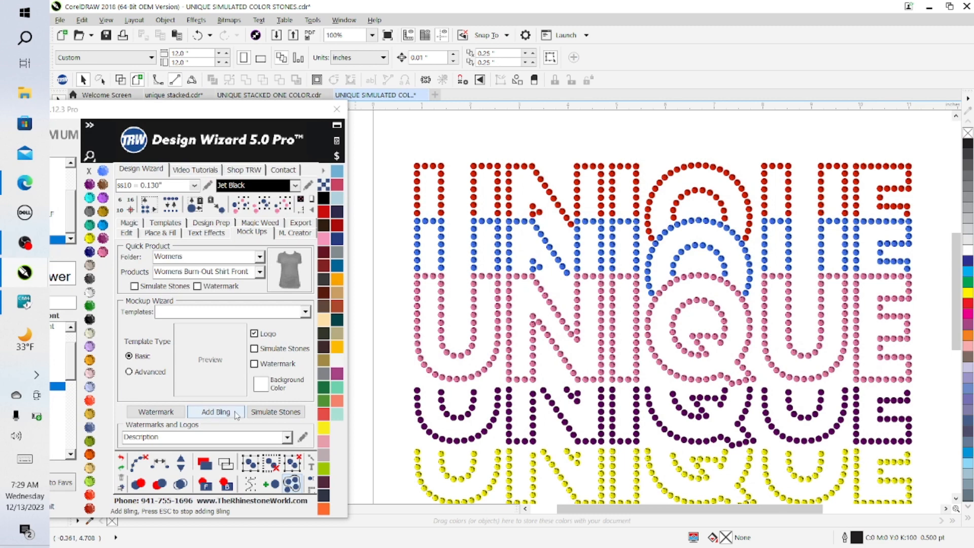
pyautogui.click(236, 413)
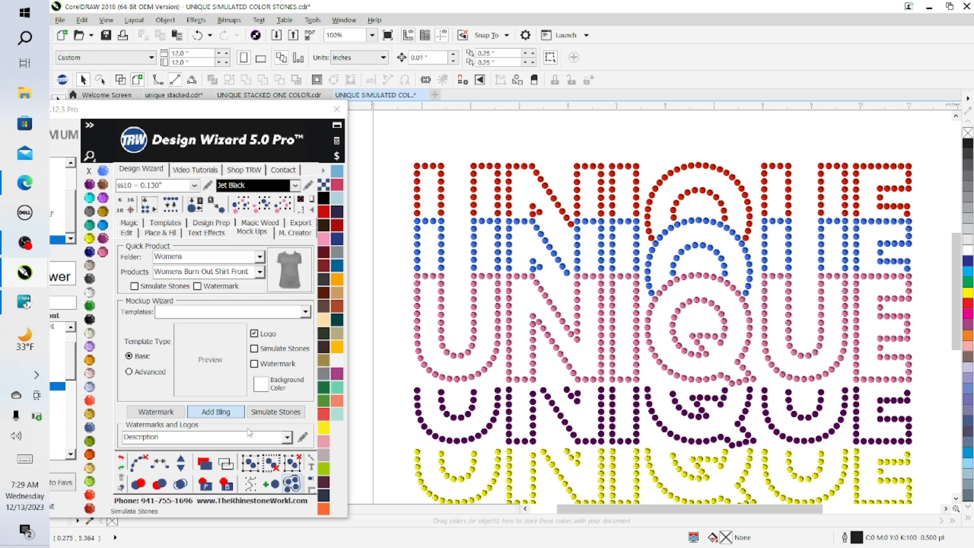
pyautogui.click(214, 415)
pyautogui.hotkey('ctrl', 'z')
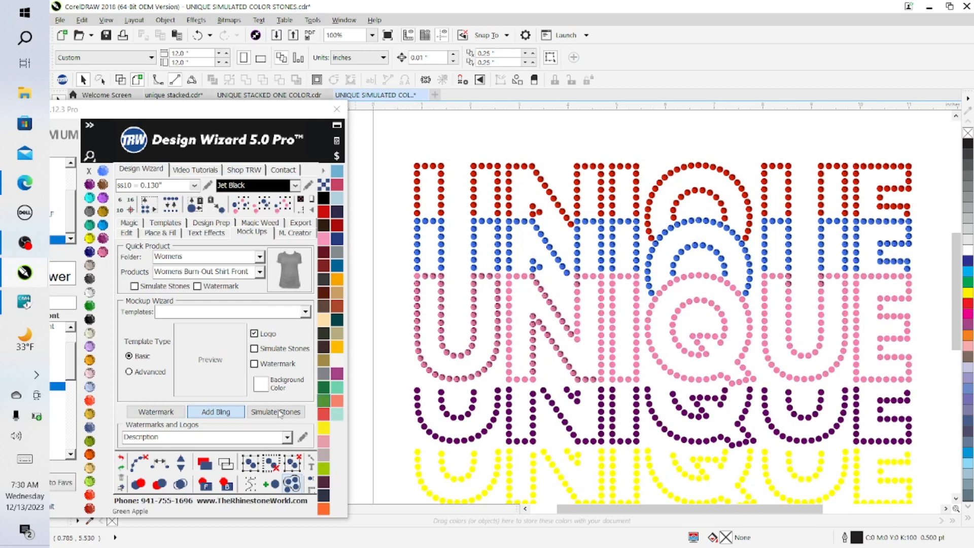
pyautogui.click(279, 412)
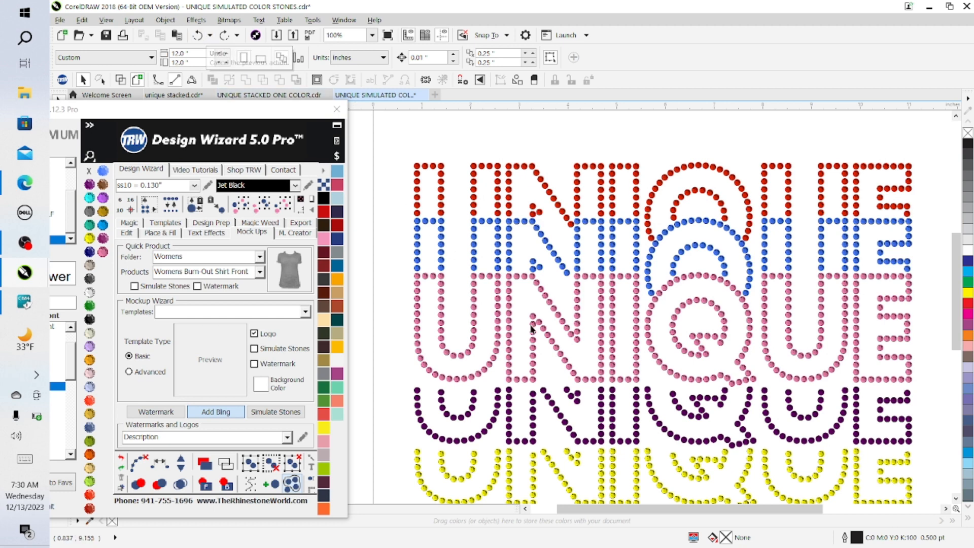
# Step: Compare the simulated yellow and purple stones up close with their look in the full stacked design
pyautogui.scroll(2, 544, 363)
pyautogui.scroll(1, 544, 364)
pyautogui.scroll(-3, 545, 363)
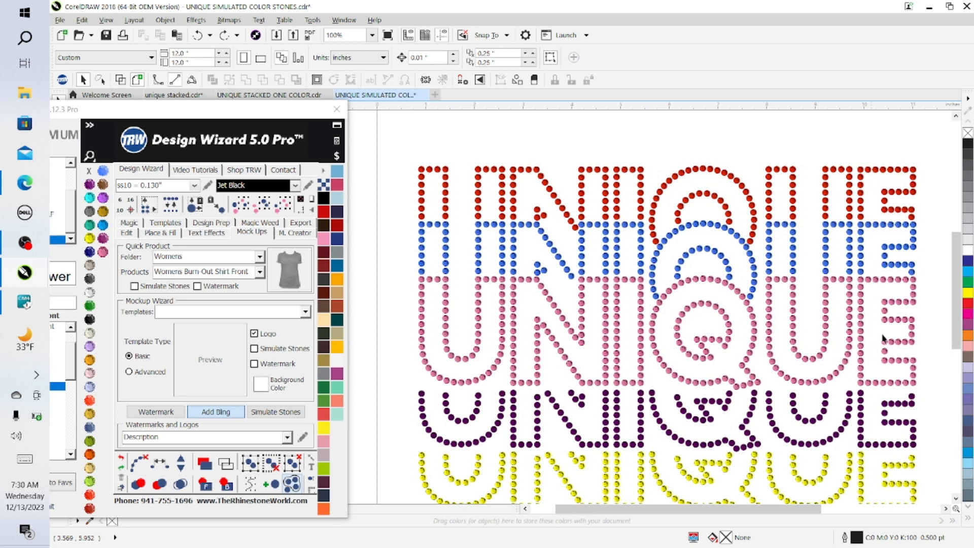
pyautogui.moveTo(957, 302); pyautogui.dragTo(959, 340)
pyautogui.scroll(1, 686, 350)
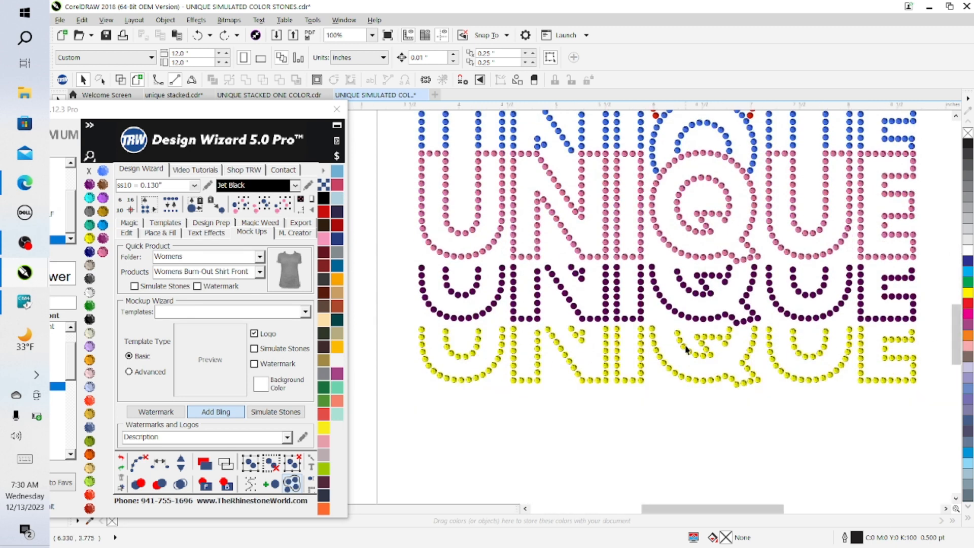
pyautogui.scroll(-1, 687, 350)
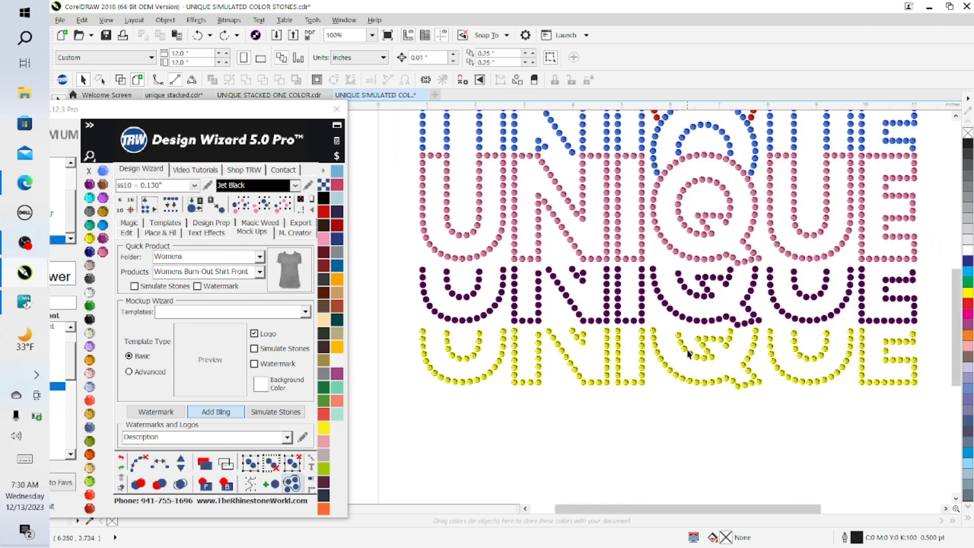
pyautogui.scroll(1, 688, 354)
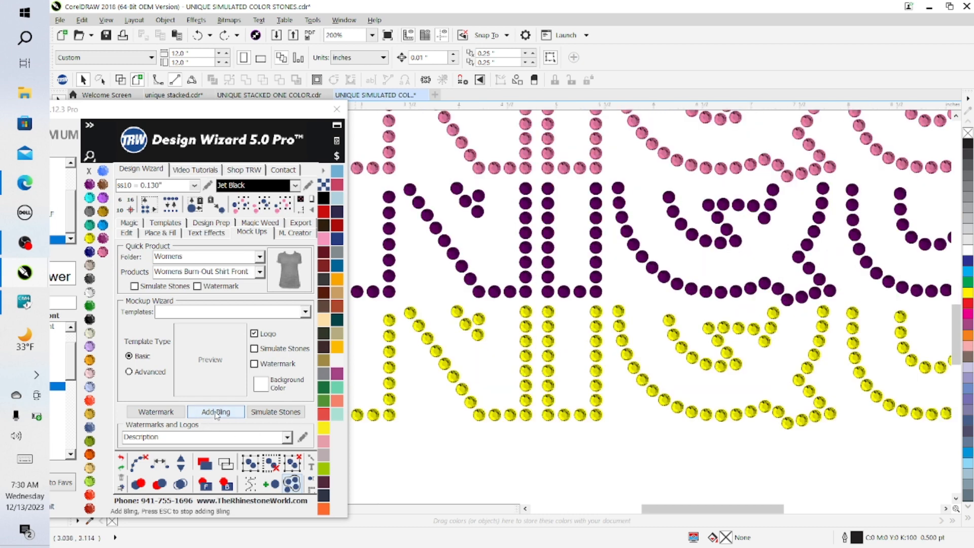
pyautogui.scroll(1, 566, 441)
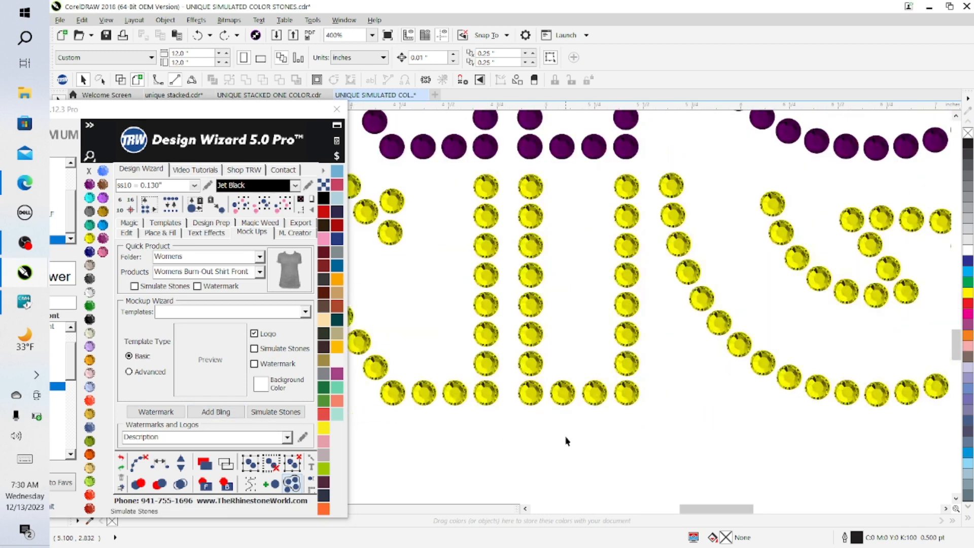
pyautogui.scroll(-2, 567, 441)
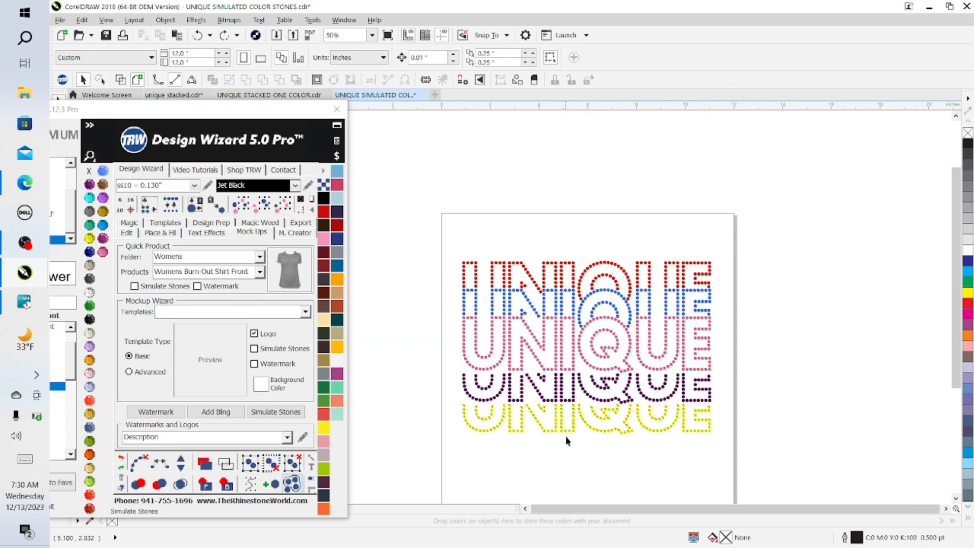
pyautogui.scroll(1, 569, 441)
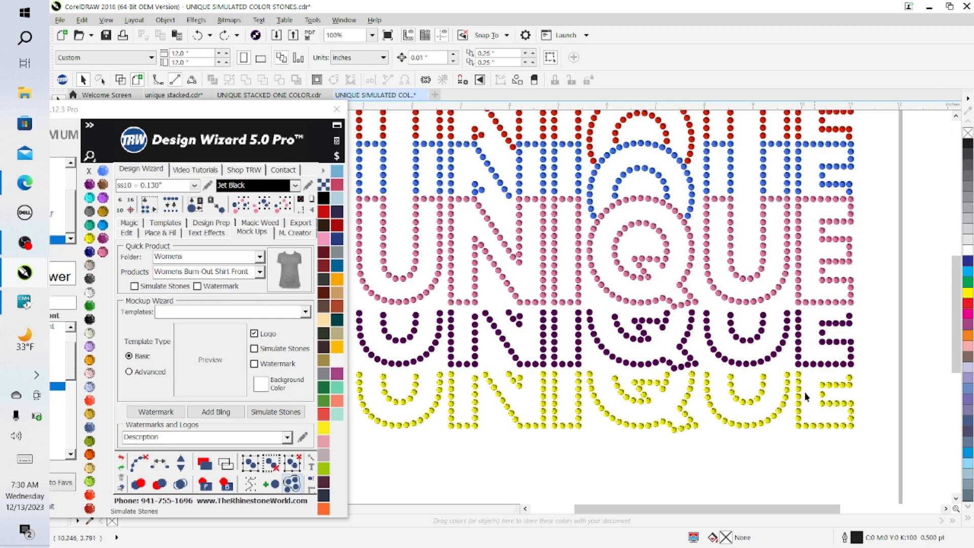
pyautogui.scroll(-2, 955, 314)
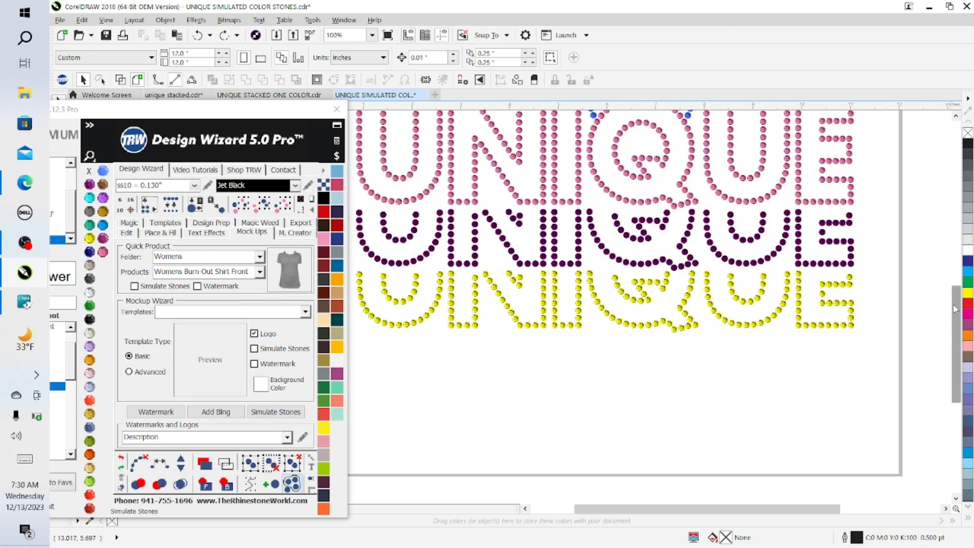
pyautogui.scroll(2, 955, 309)
pyautogui.moveTo(727, 509); pyautogui.dragTo(684, 515)
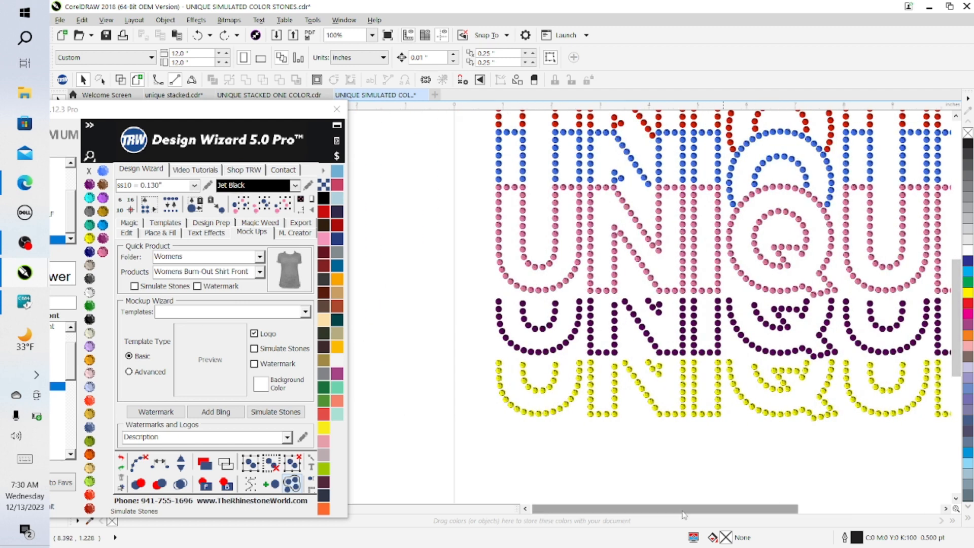
# Step: Place the Womens Burn-Out Shirt Front quick product mockup behind the simulated UNIQUE design and look through the other womens products
pyautogui.scroll(2, 940, 347)
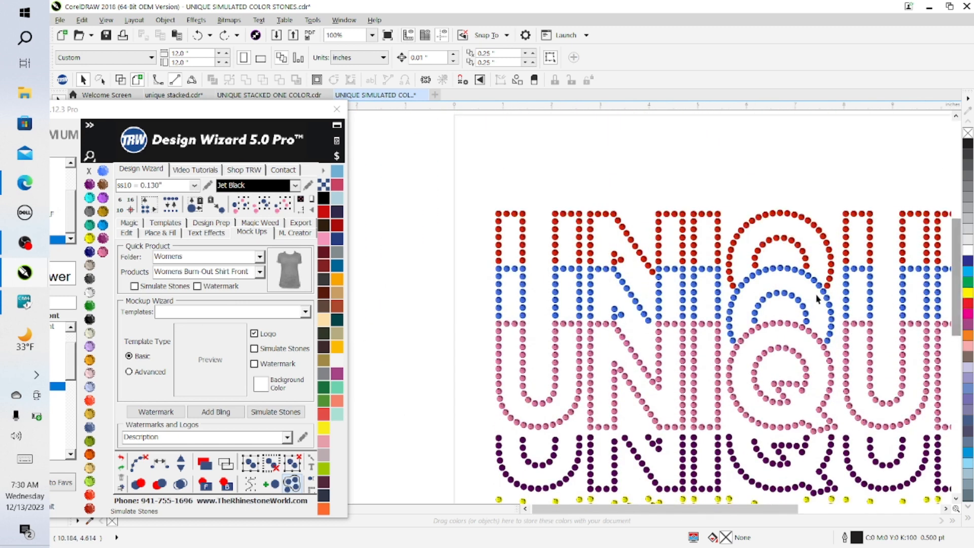
pyautogui.click(215, 411)
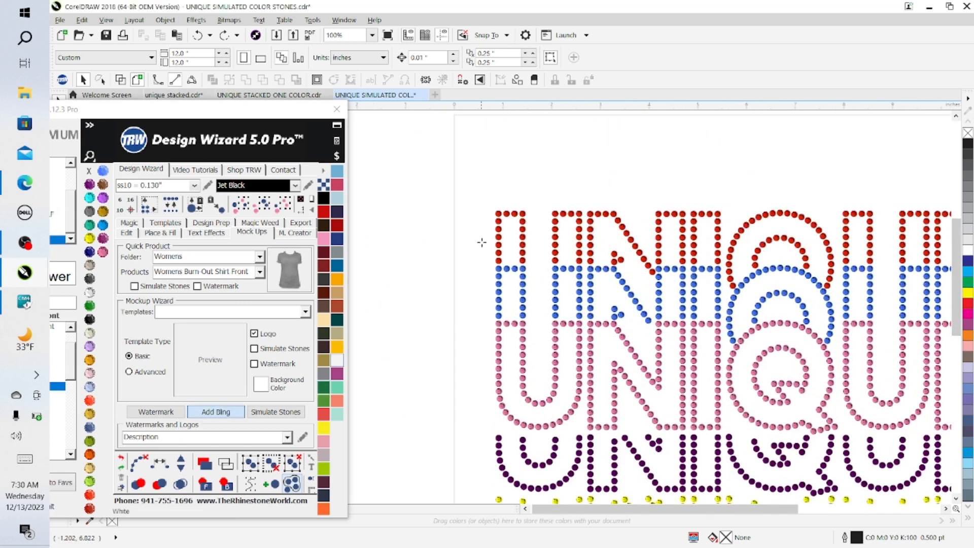
pyautogui.click(231, 415)
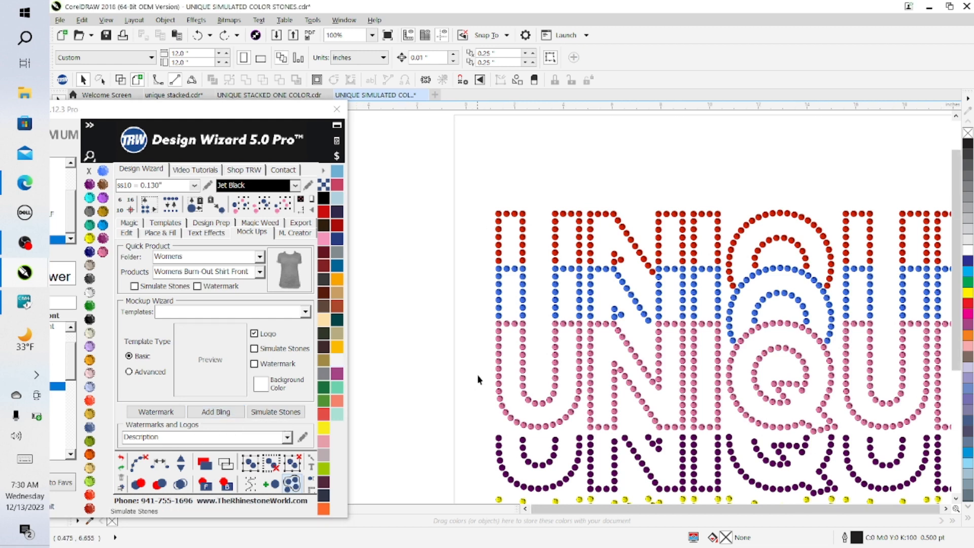
pyautogui.scroll(-1, 477, 375)
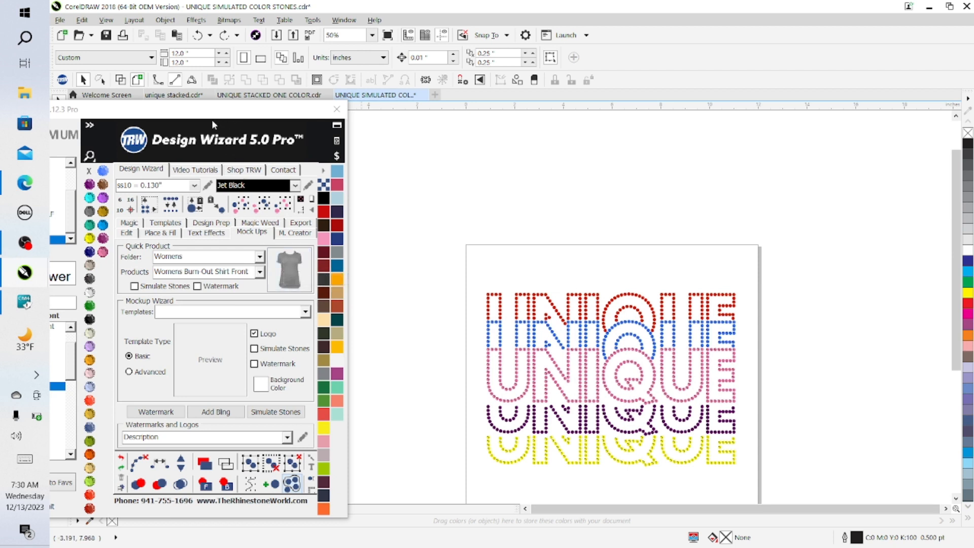
pyautogui.click(287, 276)
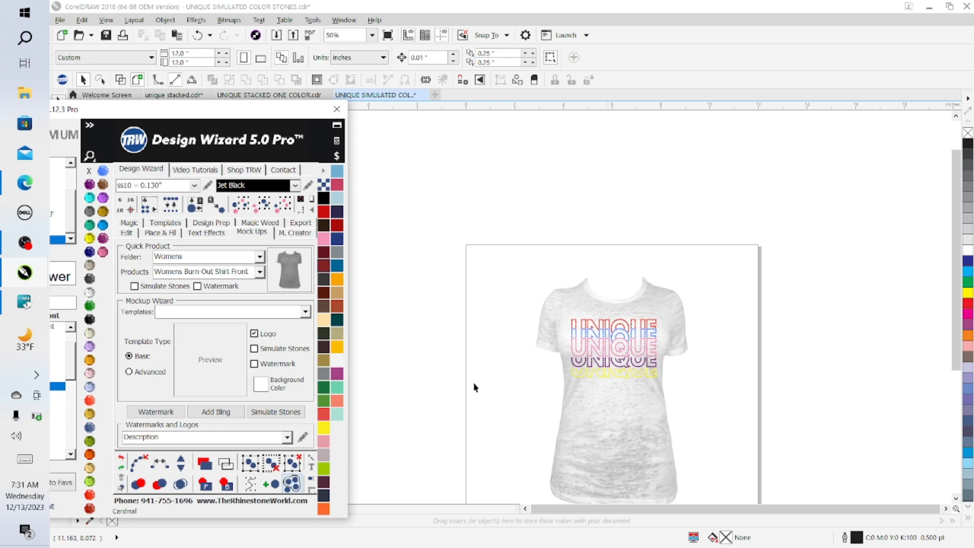
pyautogui.click(261, 273)
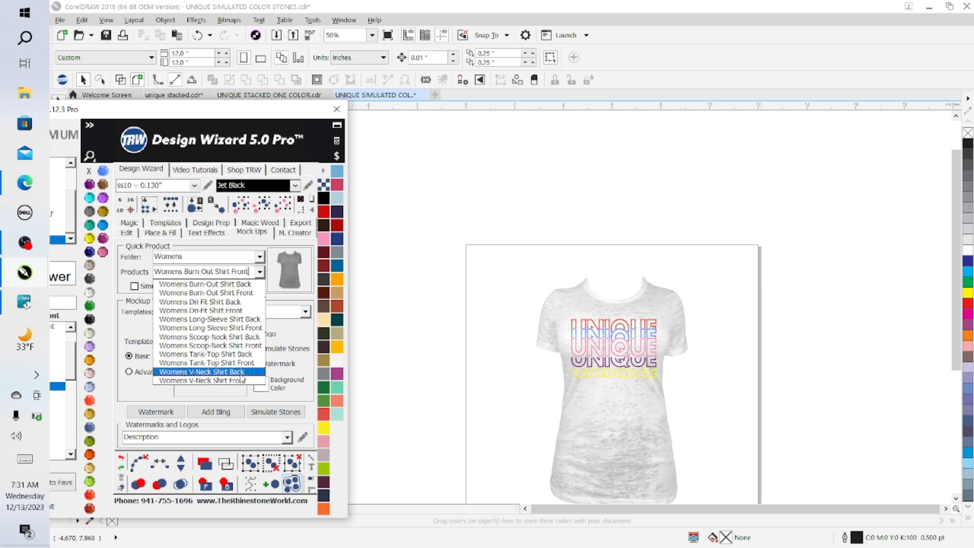
pyautogui.click(431, 188)
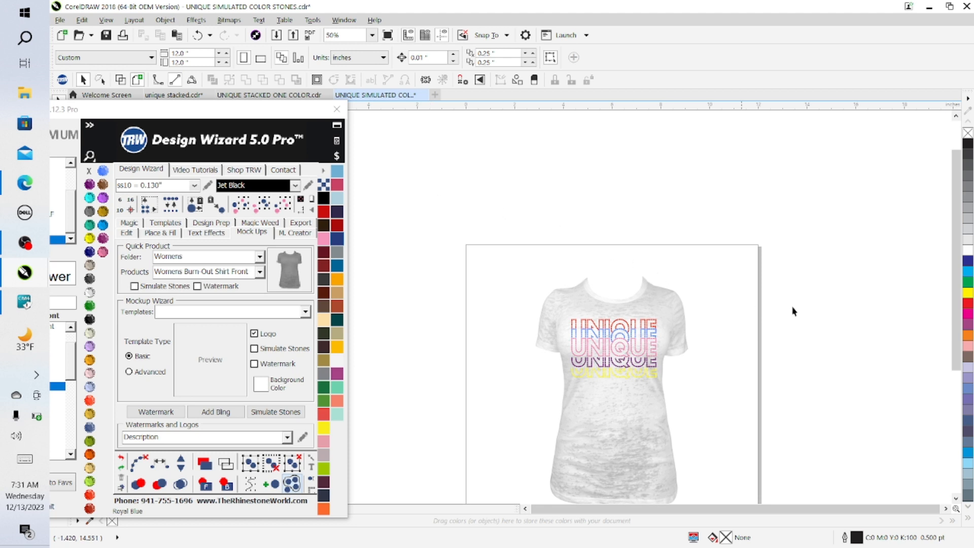
# Step: Fill the burn-out shirt image behind the UNIQUE design with black
pyautogui.scroll(-2, 922, 315)
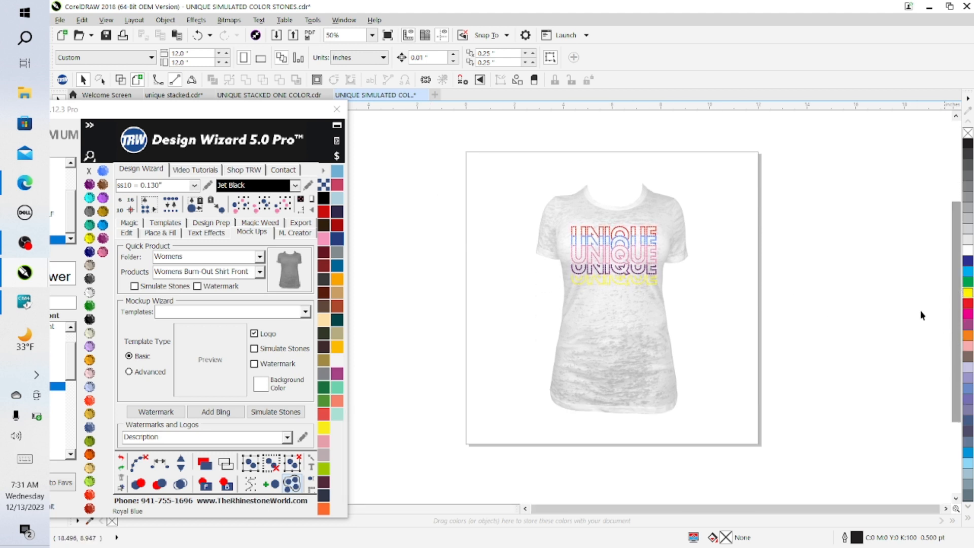
pyautogui.click(638, 363)
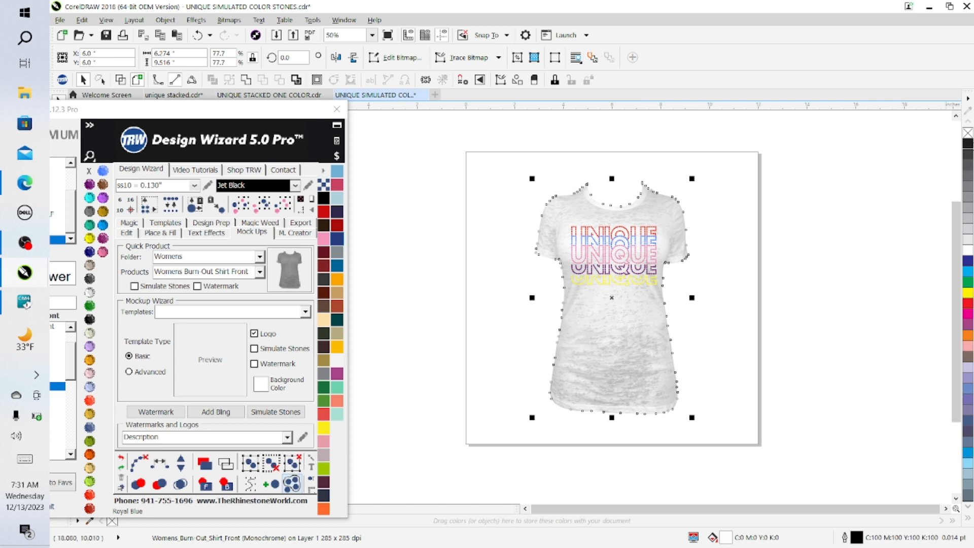
pyautogui.click(968, 144)
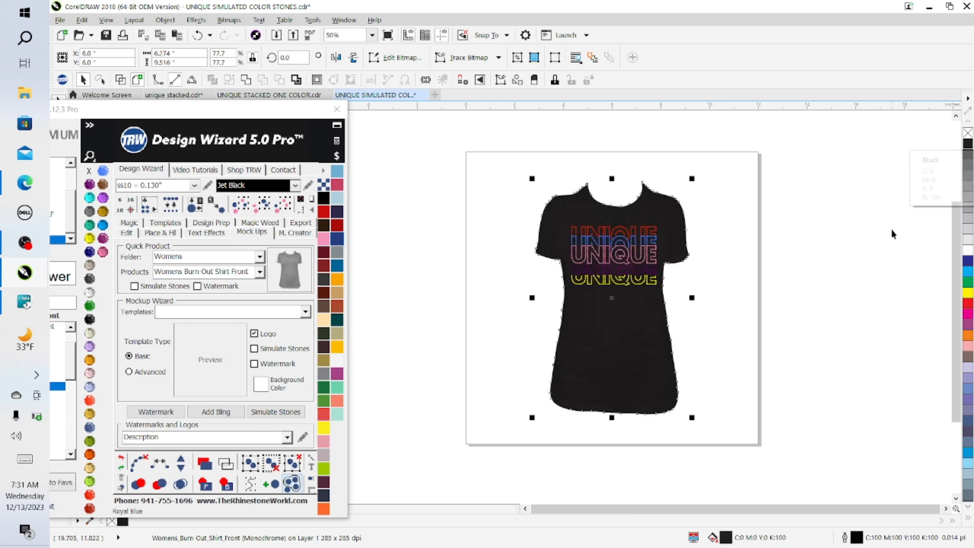
# Step: Inspect the coloured stones against the black shirt up close and delete the shirt image
pyautogui.scroll(2, 813, 333)
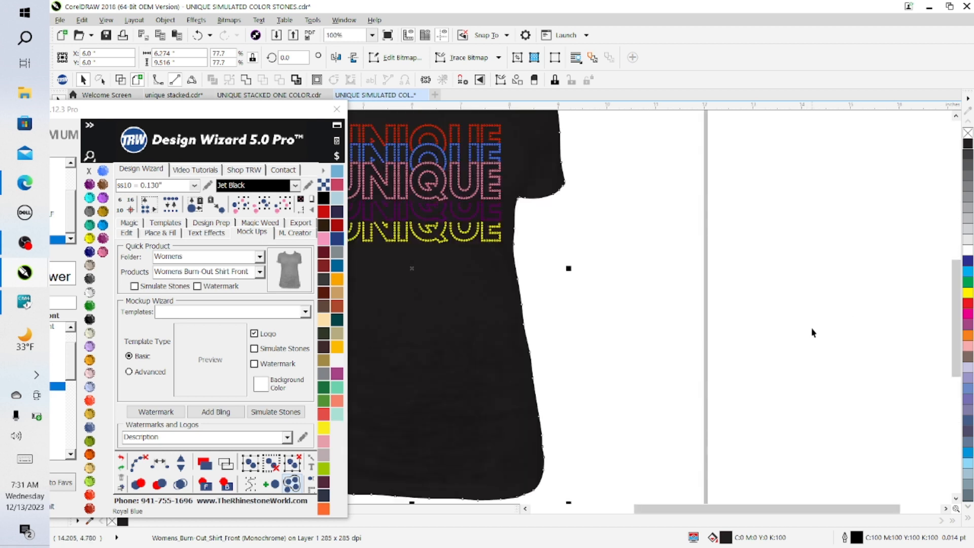
pyautogui.scroll(-2, 813, 333)
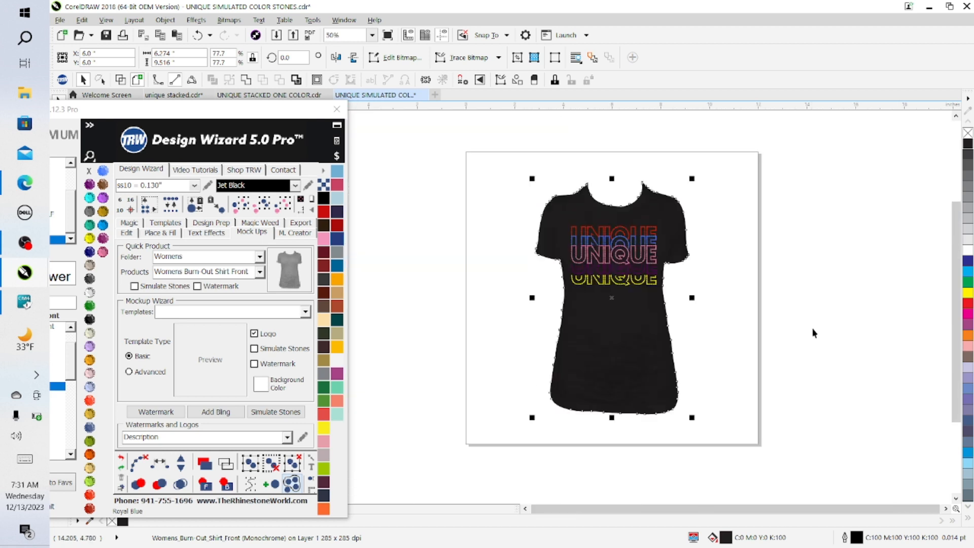
pyautogui.scroll(2, 849, 319)
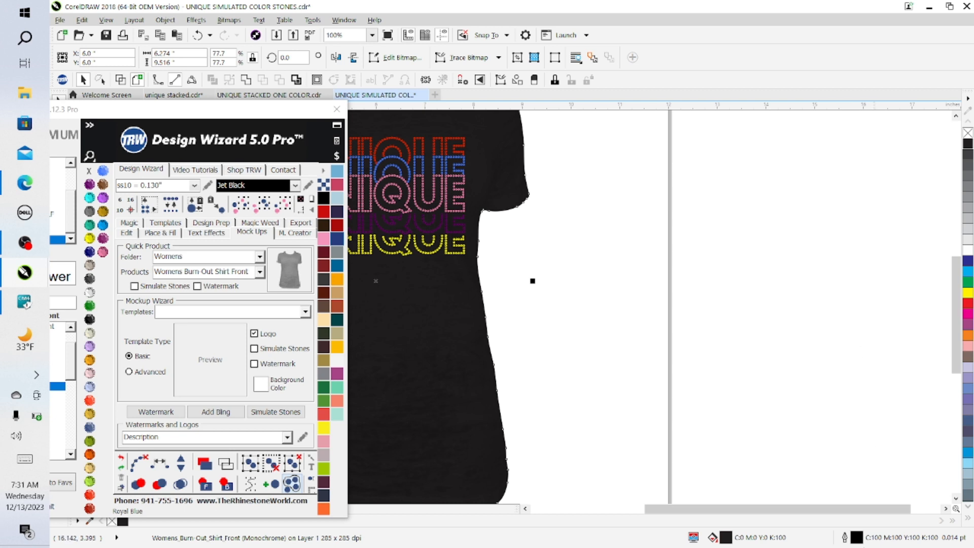
pyautogui.moveTo(870, 508); pyautogui.dragTo(794, 508)
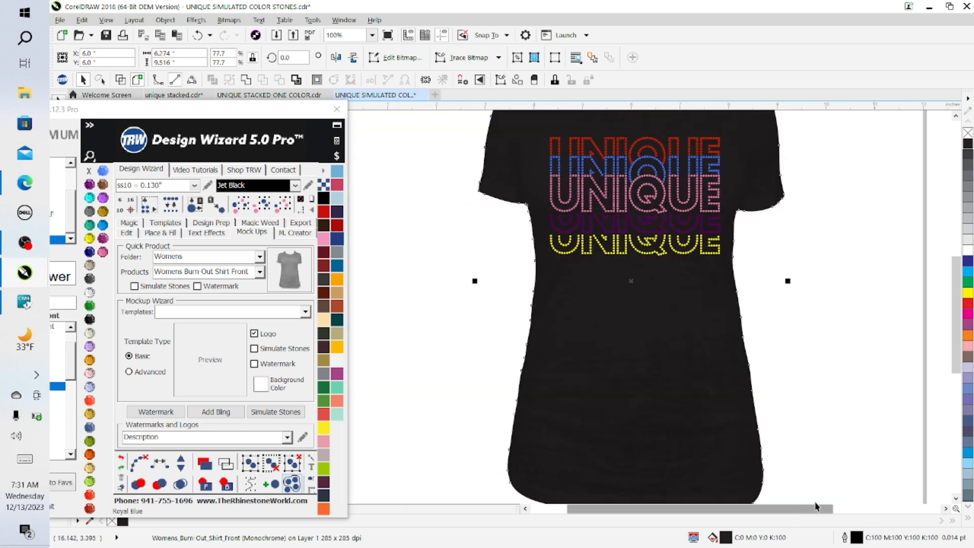
pyautogui.moveTo(957, 351); pyautogui.dragTo(965, 312)
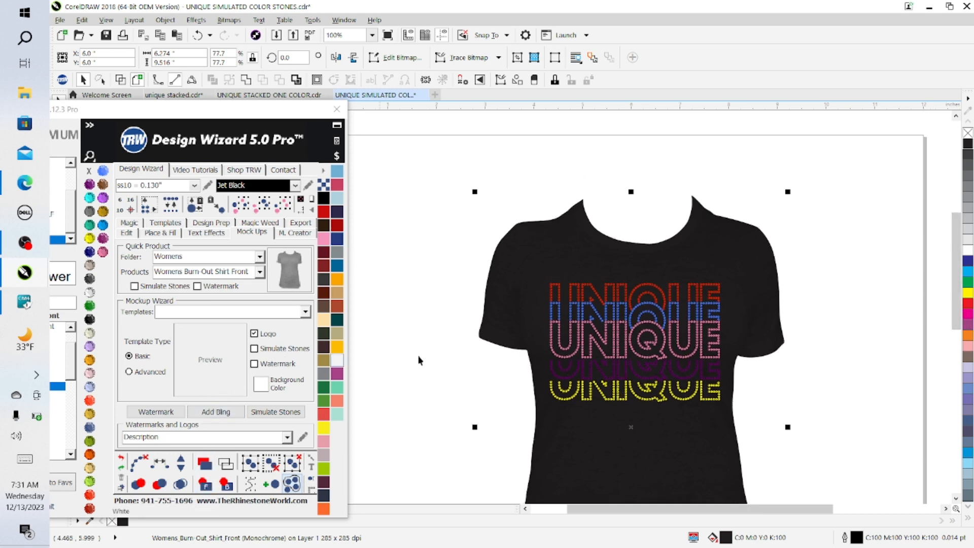
pyautogui.scroll(2, 728, 375)
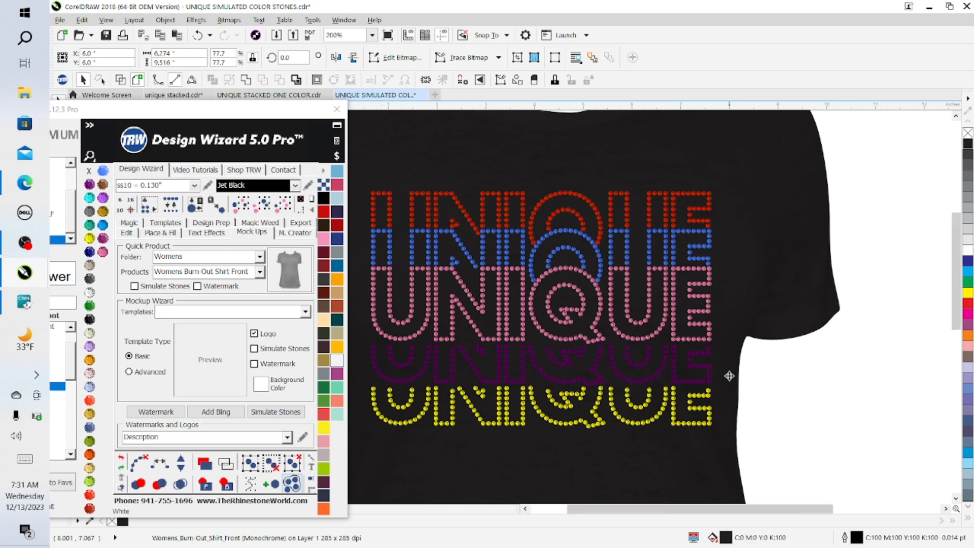
pyautogui.scroll(-2, 729, 375)
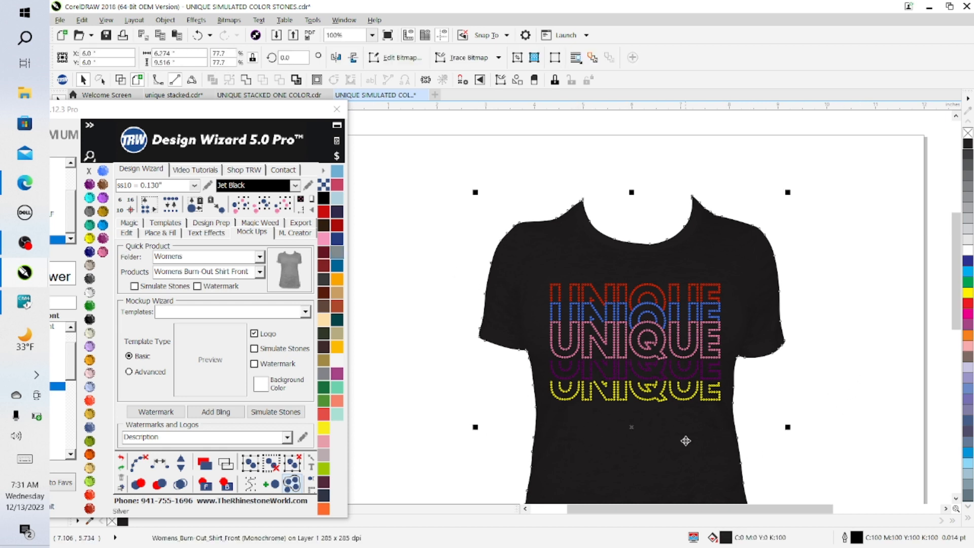
pyautogui.press('Delete')
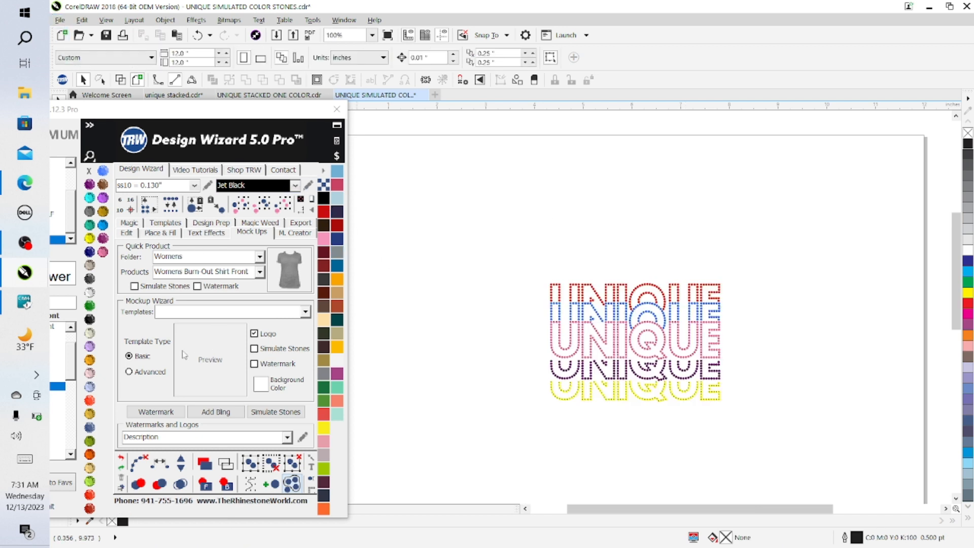
# Step: Open the recent file Tshirt mockup for etsy.cdr and delete the LADY CEO design from the black shirt
pyautogui.click(63, 21)
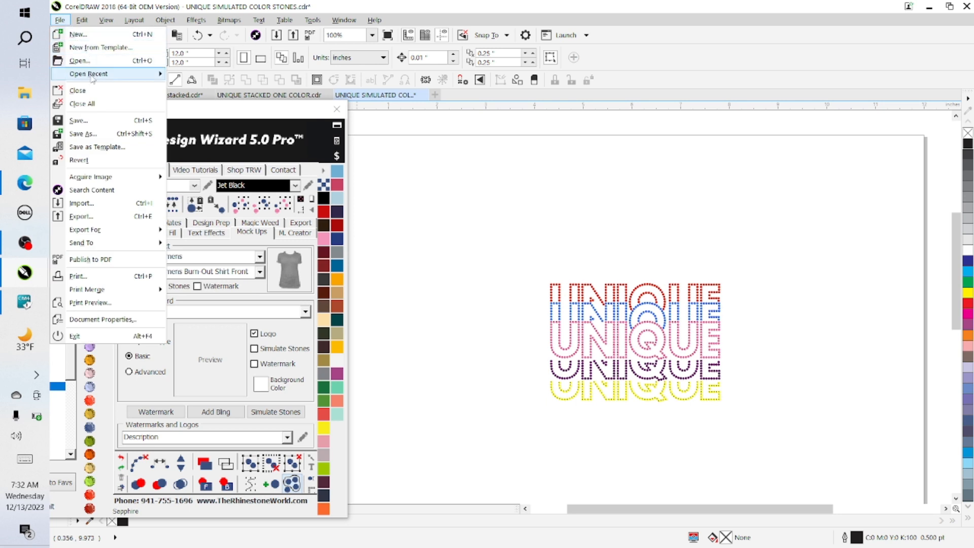
pyautogui.moveTo(93, 77)
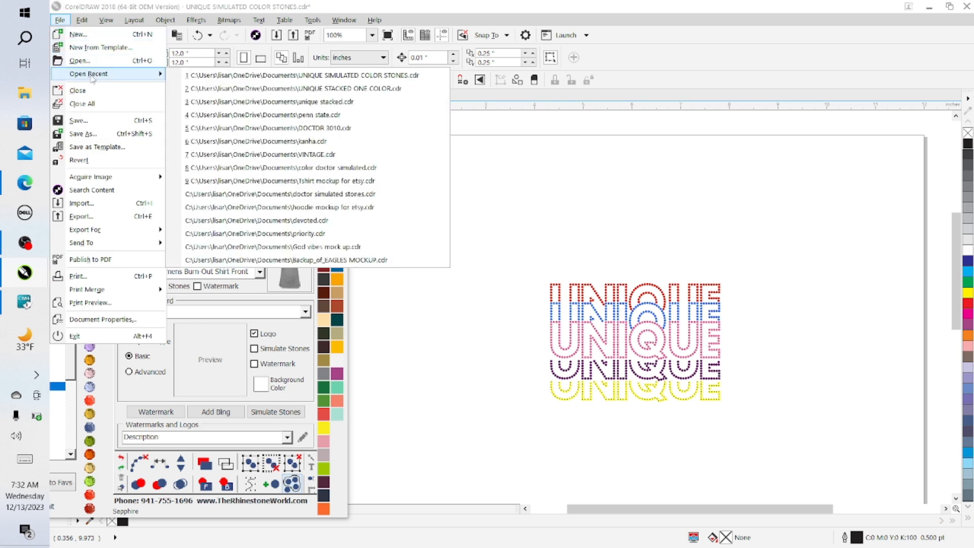
pyautogui.click(376, 181)
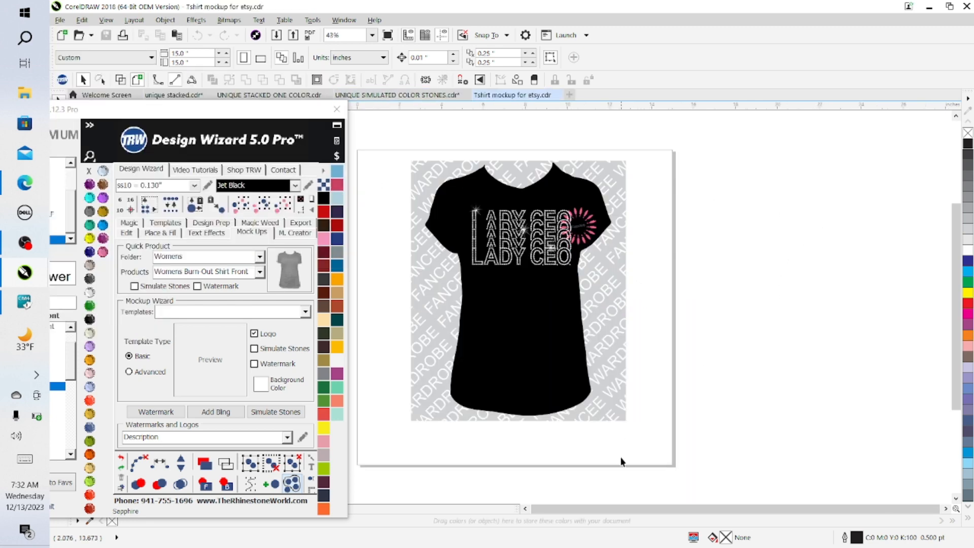
pyautogui.click(526, 508)
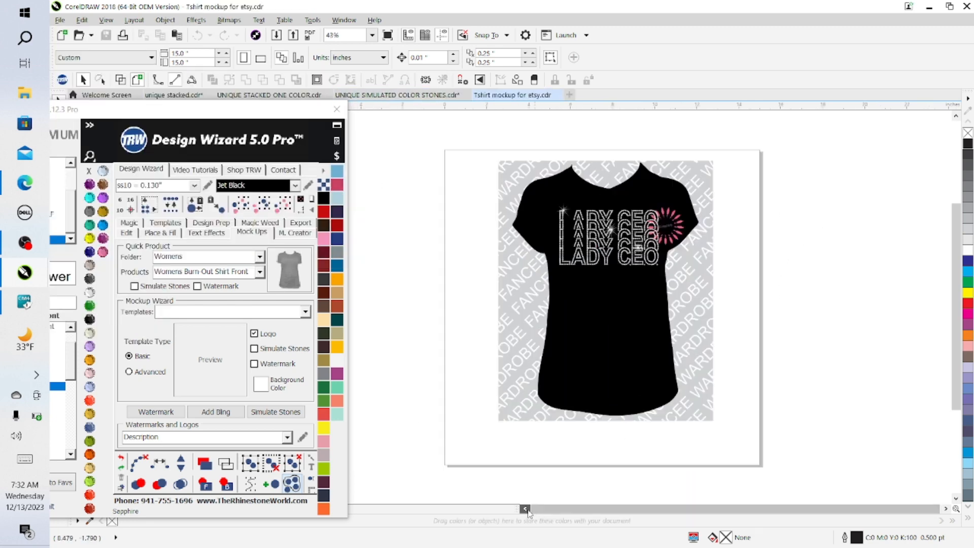
pyautogui.moveTo(419, 197); pyautogui.dragTo(674, 299)
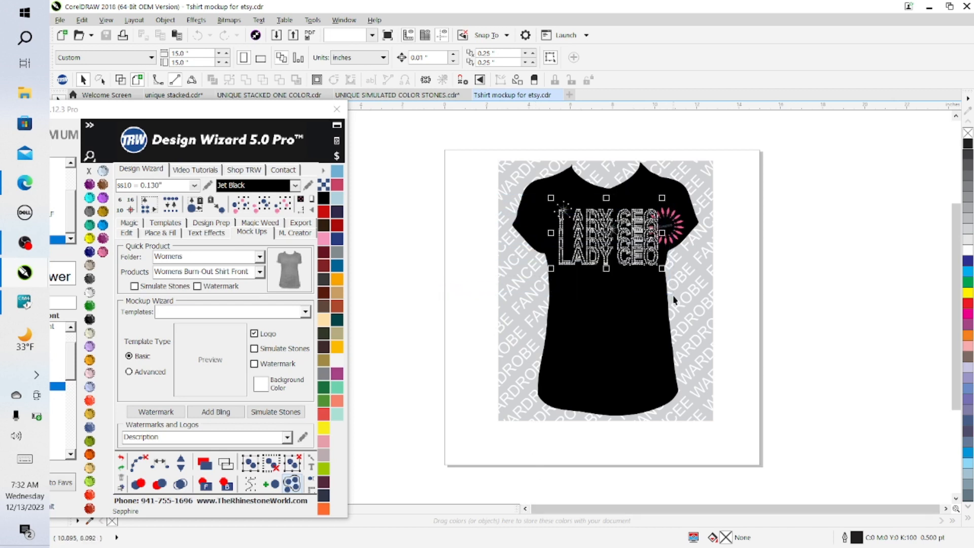
pyautogui.press('Delete')
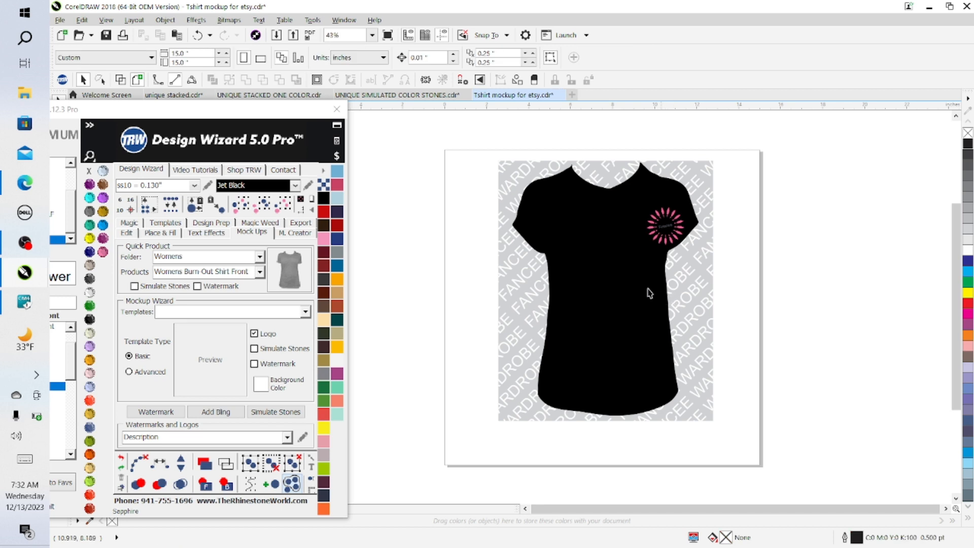
# Step: Copy the complete UNIQUE design from UNIQUE SIMULATED COLOR STONES.cdr and paste it onto the shirt in Tshirt mockup for etsy.cdr
pyautogui.click(373, 95)
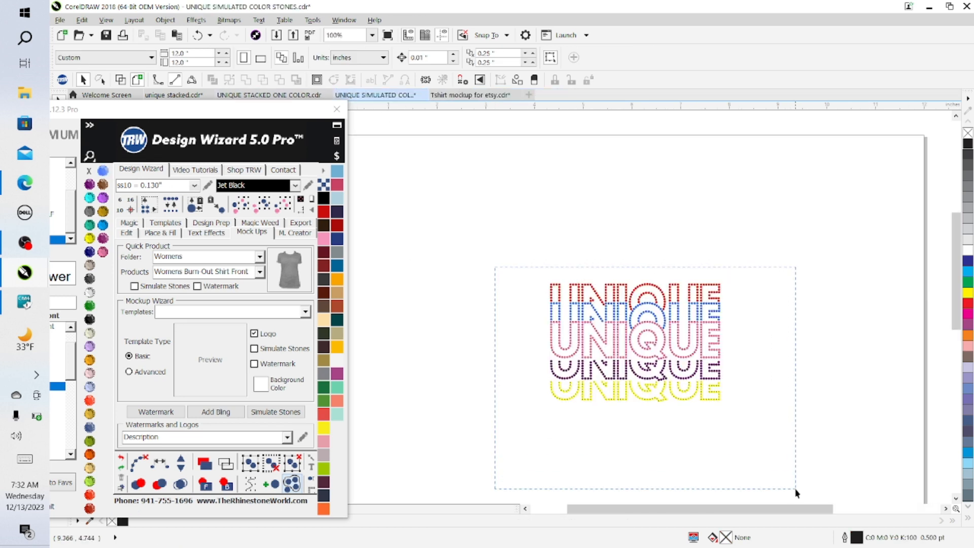
pyautogui.moveTo(795, 493); pyautogui.dragTo(795, 492)
pyautogui.rightClick(608, 329)
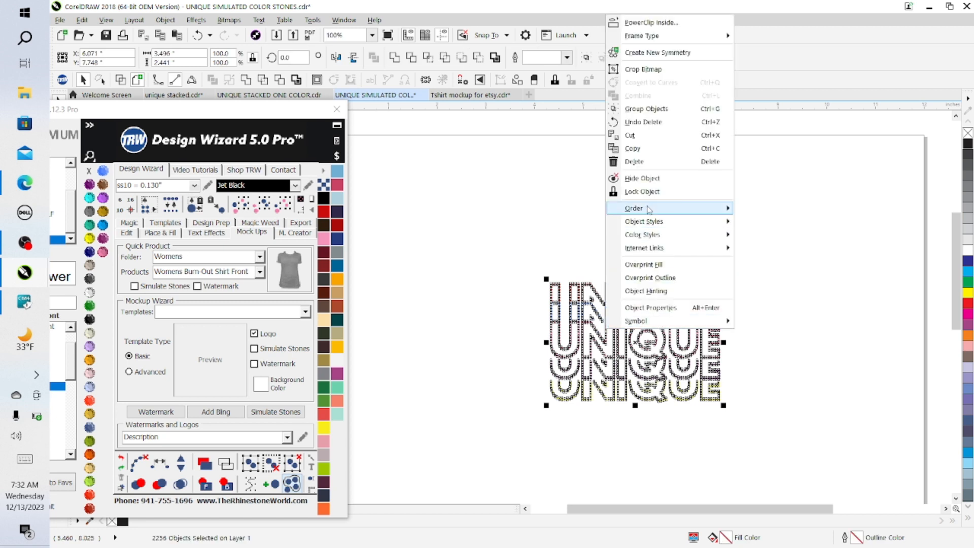
pyautogui.click(648, 149)
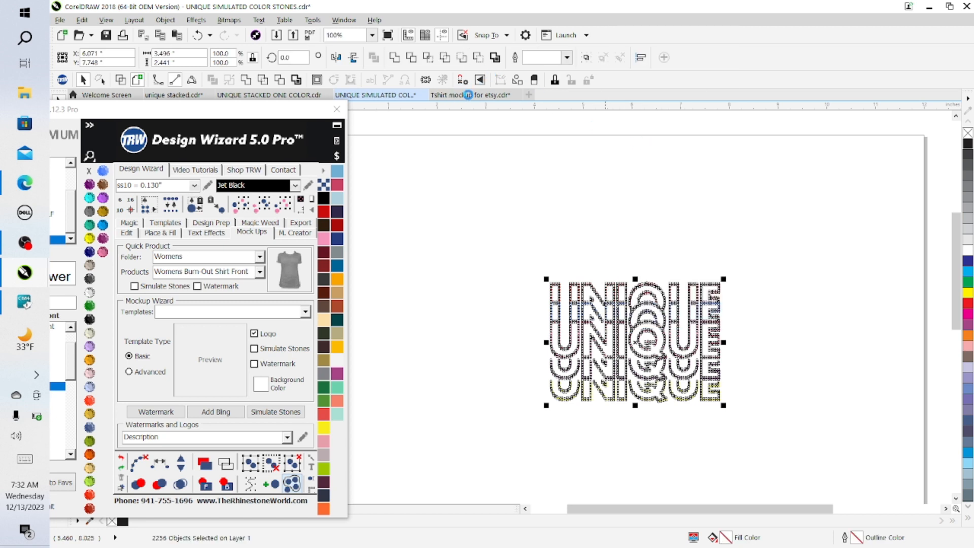
pyautogui.click(464, 96)
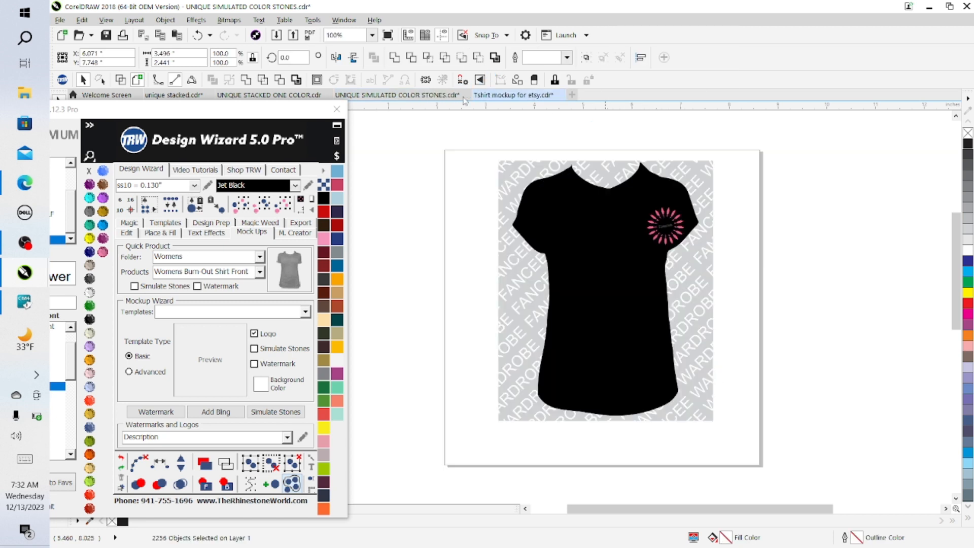
pyautogui.rightClick(418, 209)
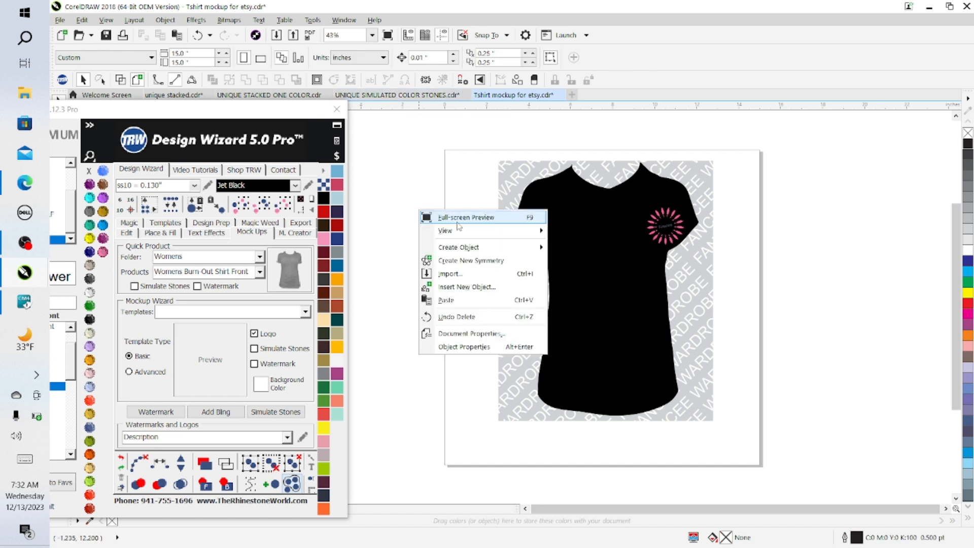
pyautogui.click(467, 299)
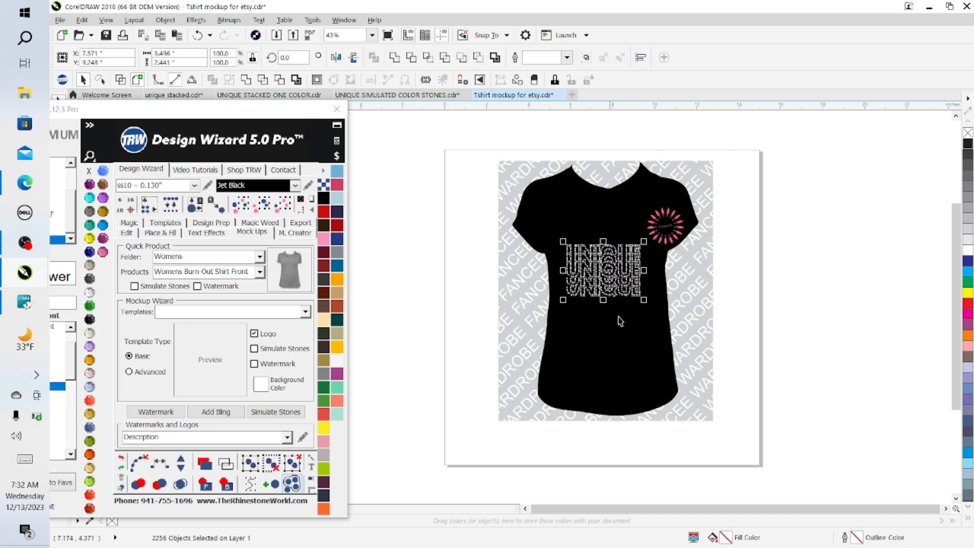
pyautogui.click(812, 286)
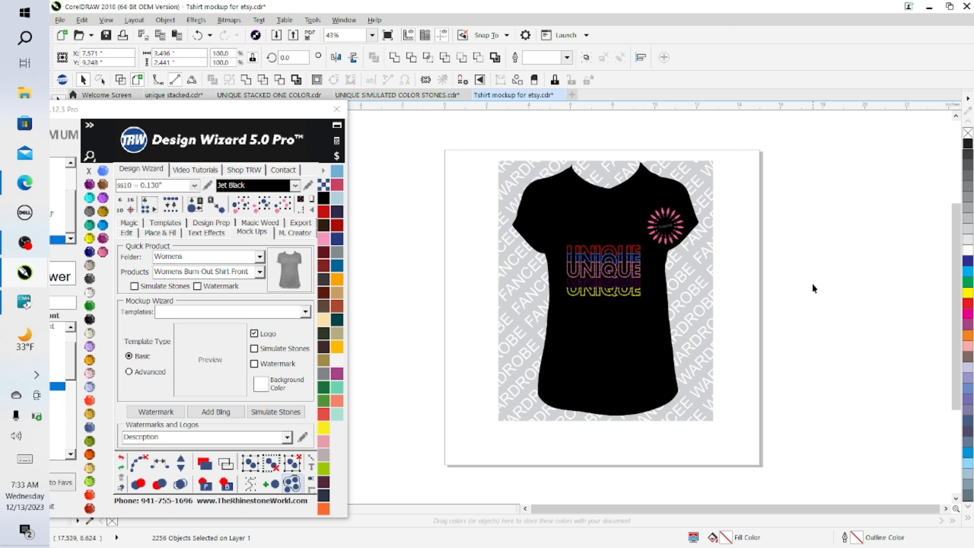
# Step: Select all stones of the pasted UNIQUE design and move them up to the shirt's chest, beside the Fancee logo
pyautogui.scroll(2, 814, 288)
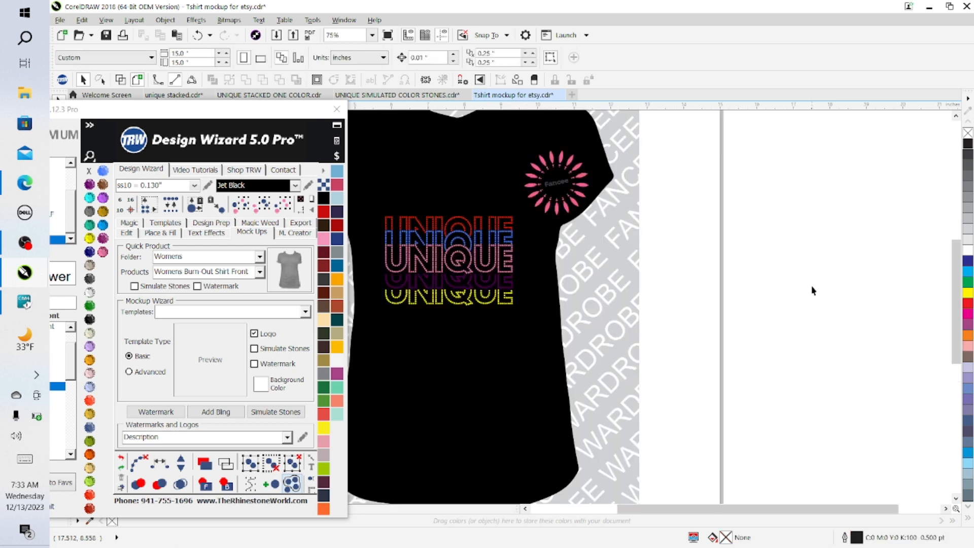
pyautogui.moveTo(766, 508); pyautogui.dragTo(746, 509)
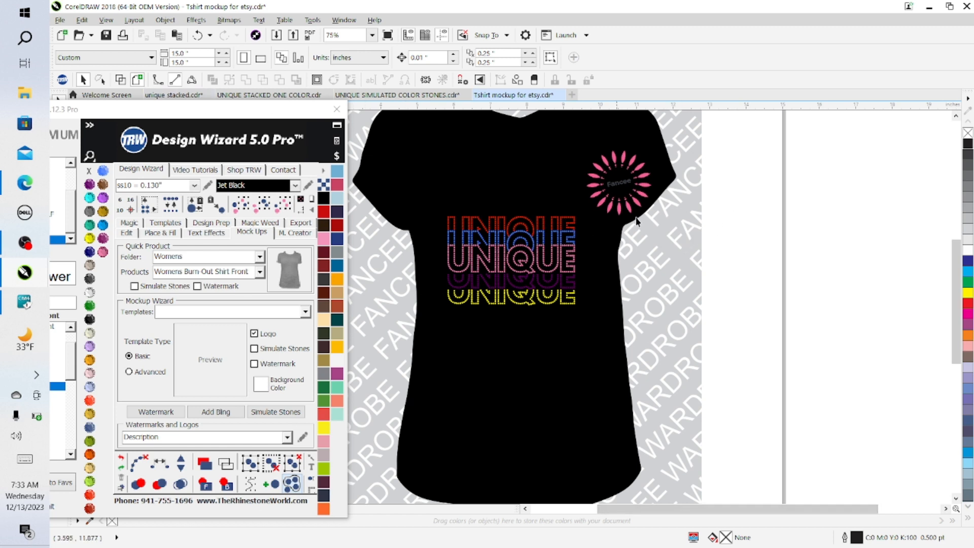
pyautogui.moveTo(771, 211); pyautogui.dragTo(356, 388)
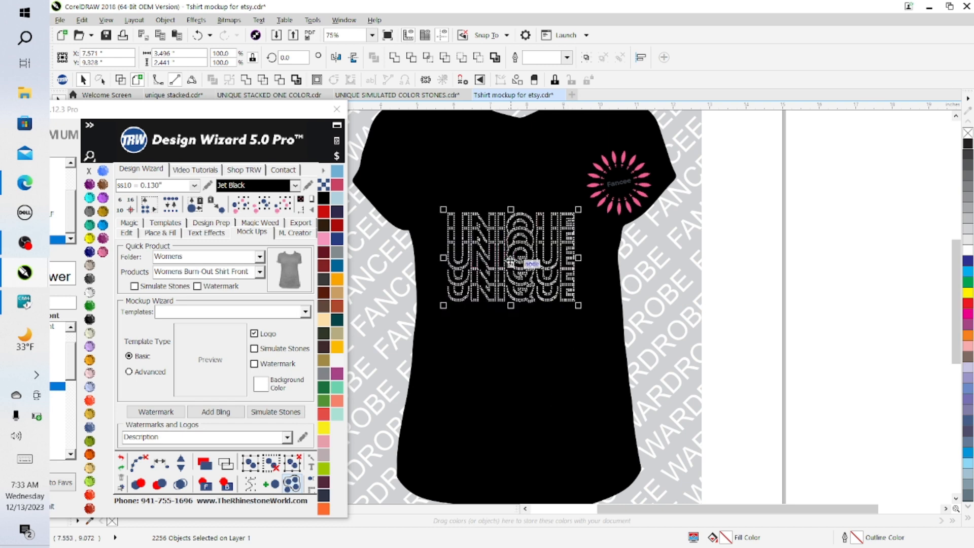
pyautogui.moveTo(510, 261); pyautogui.dragTo(512, 210)
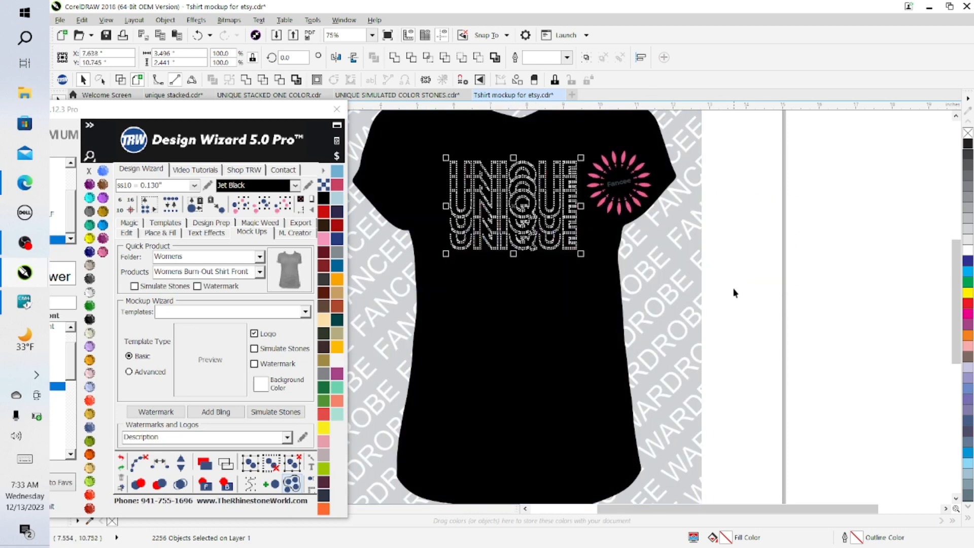
# Step: Enlarge the whole UNIQUE design to about 4.14 by 2.89 inches and shift it slightly across the shirt's chest toward the Fancee logo
pyautogui.scroll(3, 951, 284)
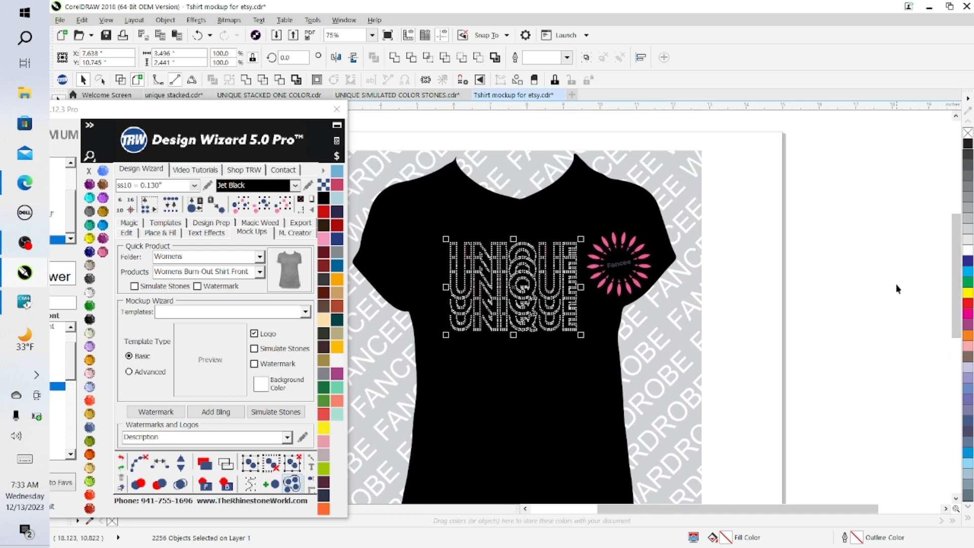
pyautogui.moveTo(511, 282)
pyautogui.mouseDown()
pyautogui.moveTo(533, 282)
pyautogui.moveTo(521, 283)
pyautogui.mouseUp()
pyautogui.click(772, 369)
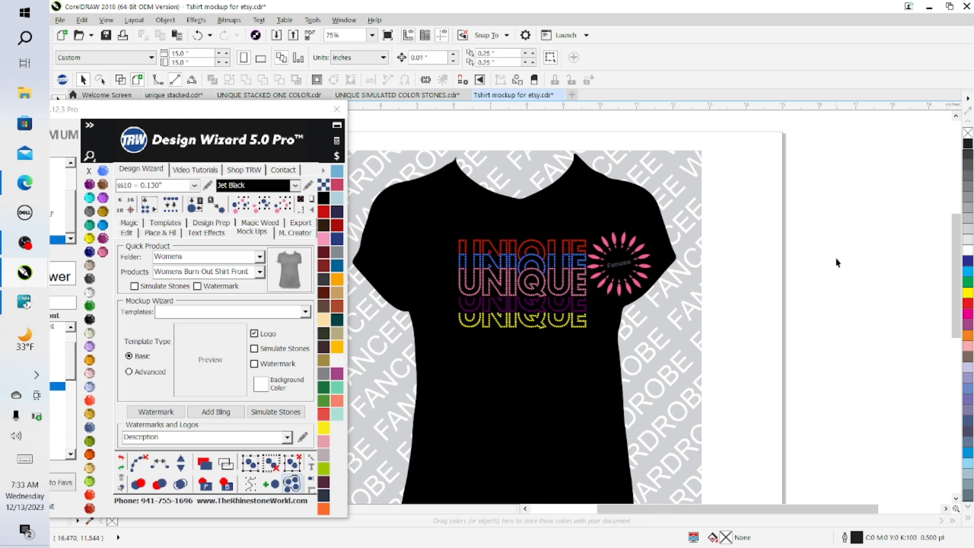
pyautogui.moveTo(836, 258); pyautogui.dragTo(393, 400)
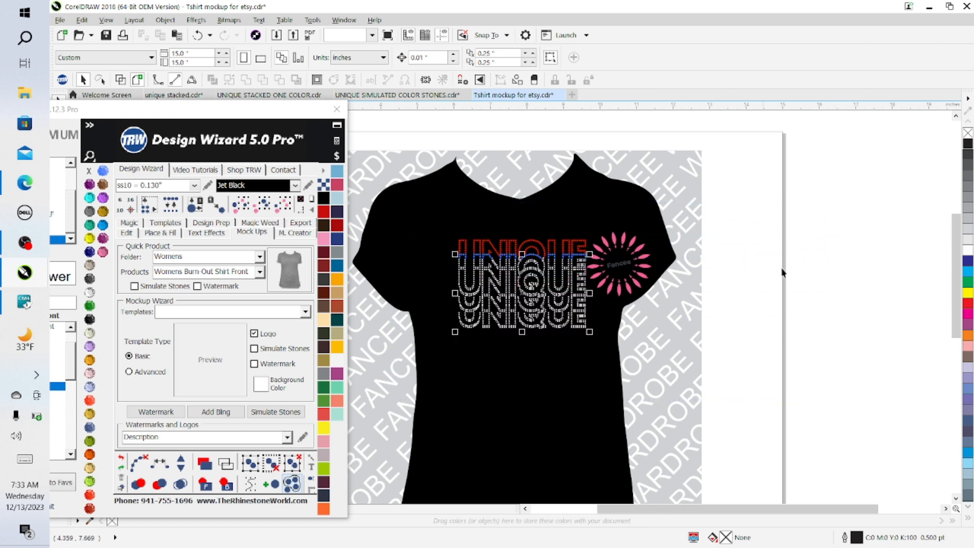
pyautogui.moveTo(806, 231); pyautogui.dragTo(443, 420)
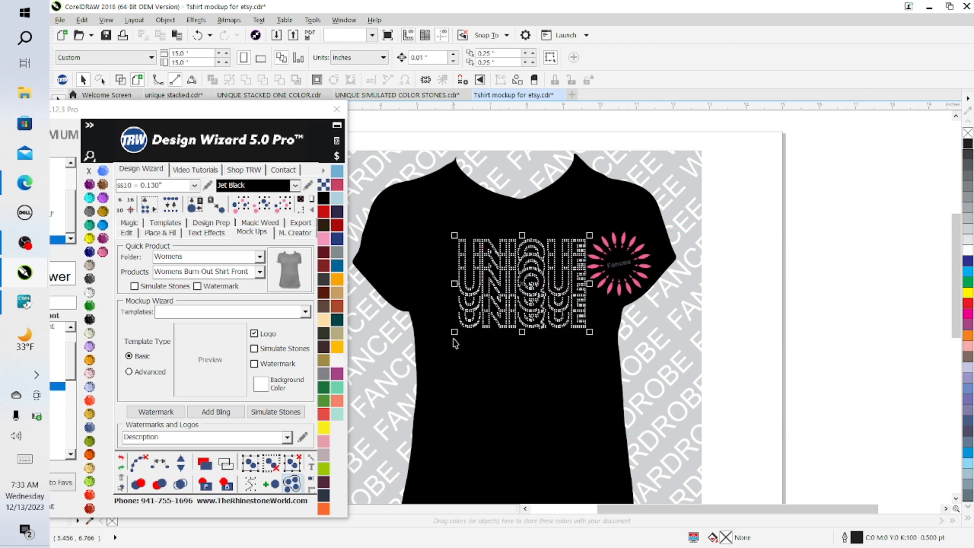
pyautogui.moveTo(454, 332); pyautogui.dragTo(430, 348)
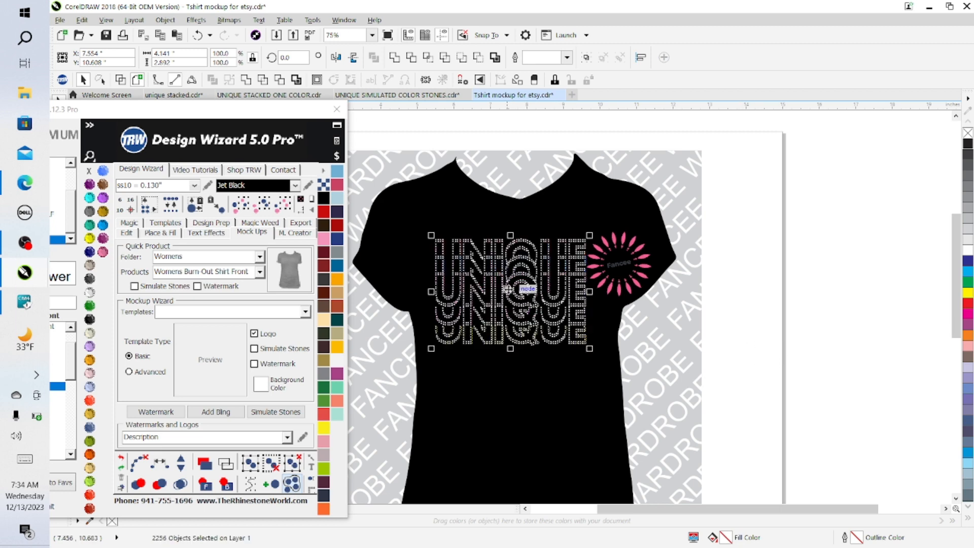
pyautogui.moveTo(509, 289)
pyautogui.mouseDown()
pyautogui.moveTo(776, 290)
pyautogui.moveTo(515, 296)
pyautogui.mouseUp()
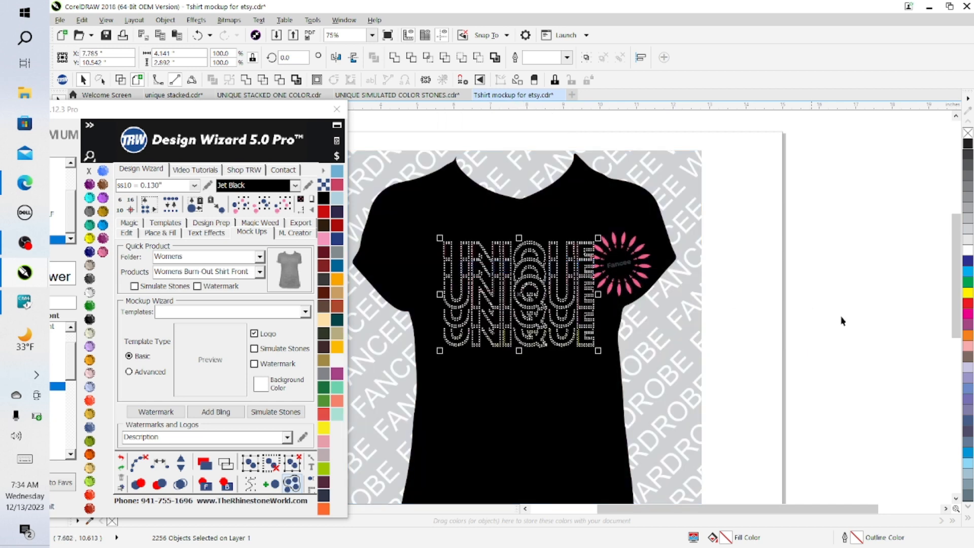
pyautogui.click(864, 324)
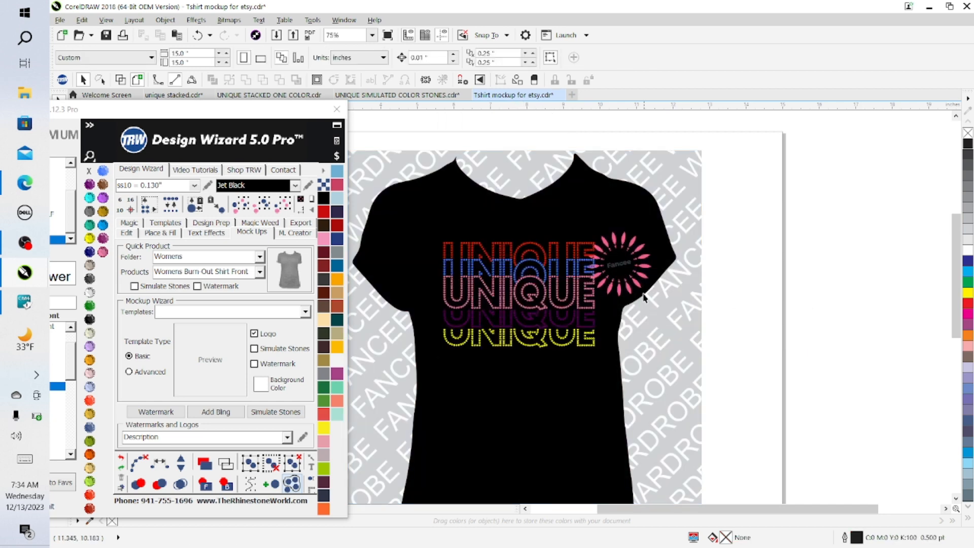
# Step: Enlarge the Fancee logo image to about 5 by 4.44 inches and move it down beside the UNIQUE design
pyautogui.click(699, 273)
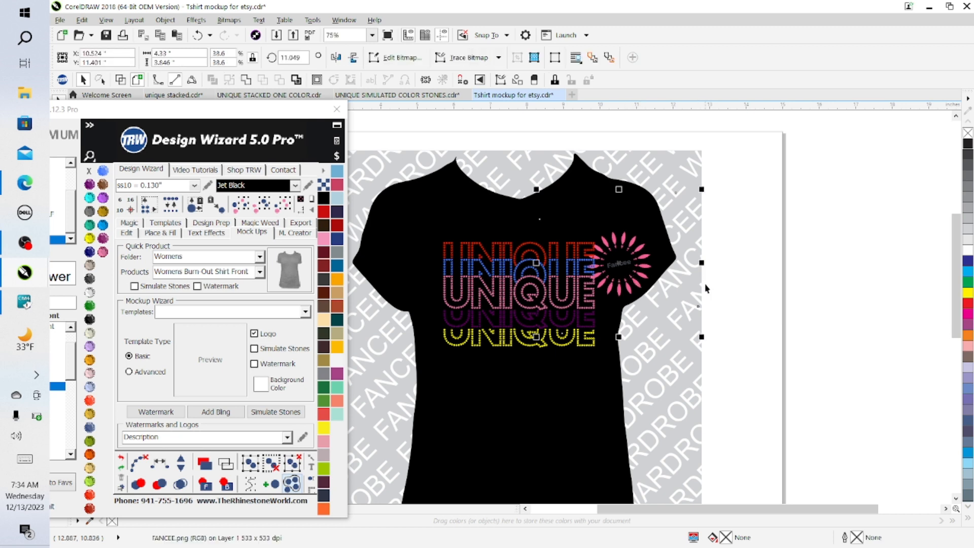
pyautogui.press('Down')
pyautogui.press('Down')
pyautogui.press('Down')
pyautogui.press('Down')
pyautogui.press('Down')
pyautogui.press('Down')
pyautogui.press('Down')
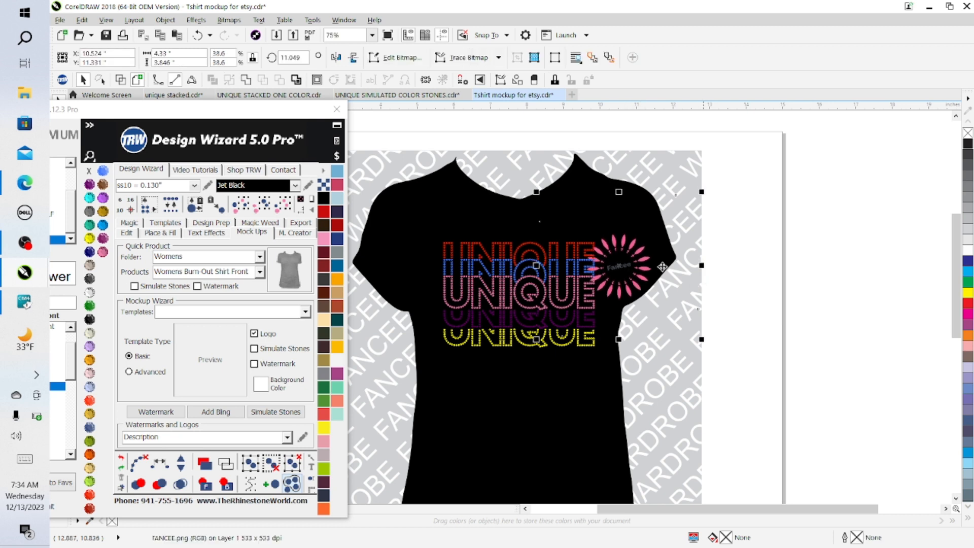
pyautogui.moveTo(702, 339); pyautogui.dragTo(725, 378)
pyautogui.moveTo(628, 279); pyautogui.dragTo(617, 290)
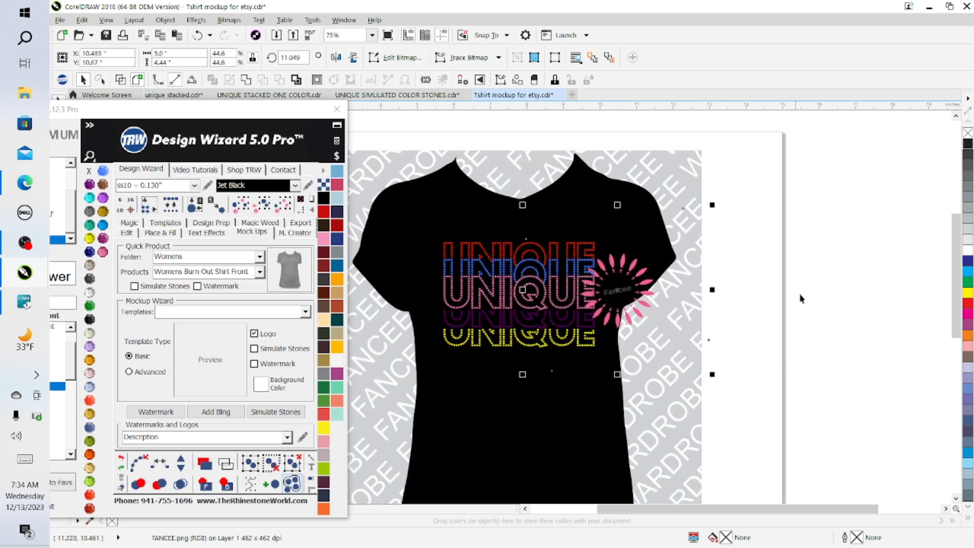
pyautogui.click(881, 296)
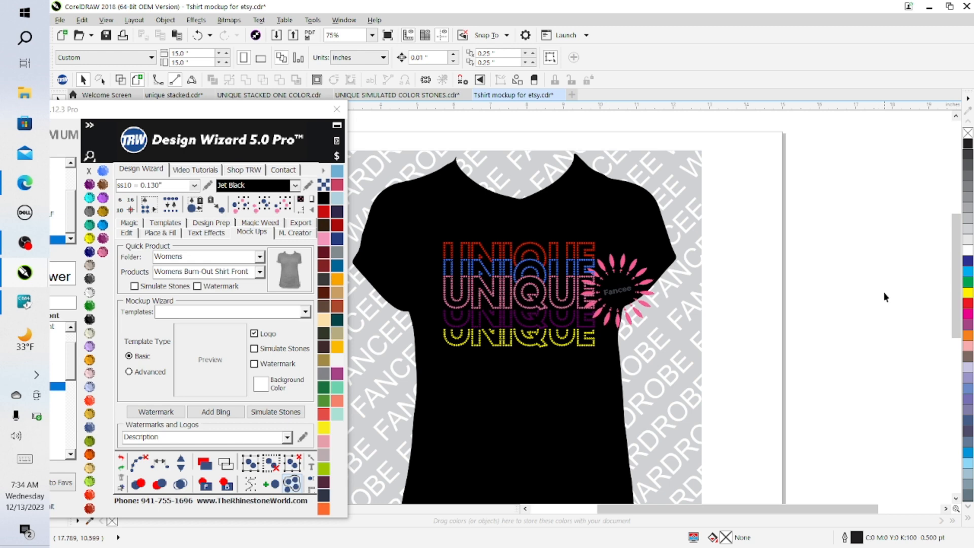
# Step: Add five bling sparkles spread across the UNIQUE design, one on each coloured row of the stones
pyautogui.scroll(2, 619, 297)
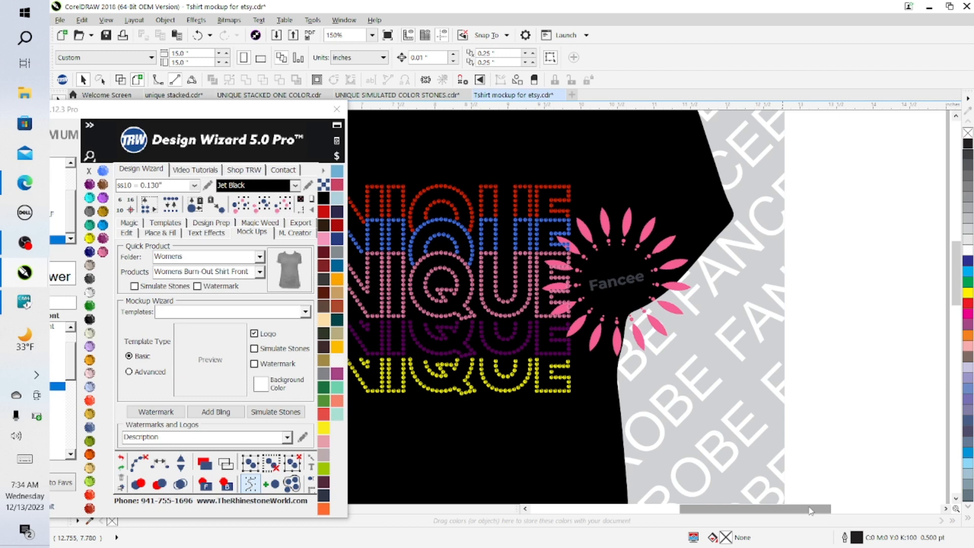
pyautogui.moveTo(810, 510); pyautogui.dragTo(785, 511)
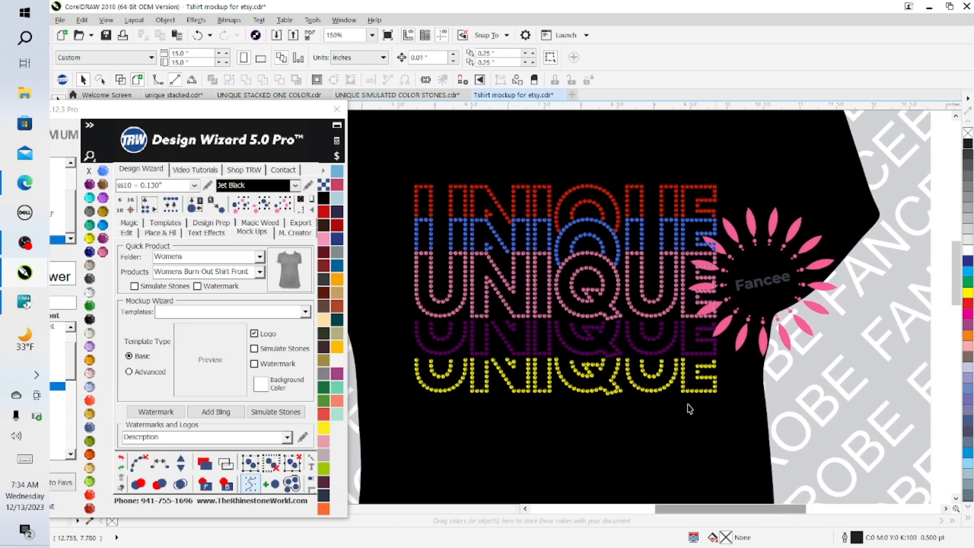
pyautogui.click(208, 409)
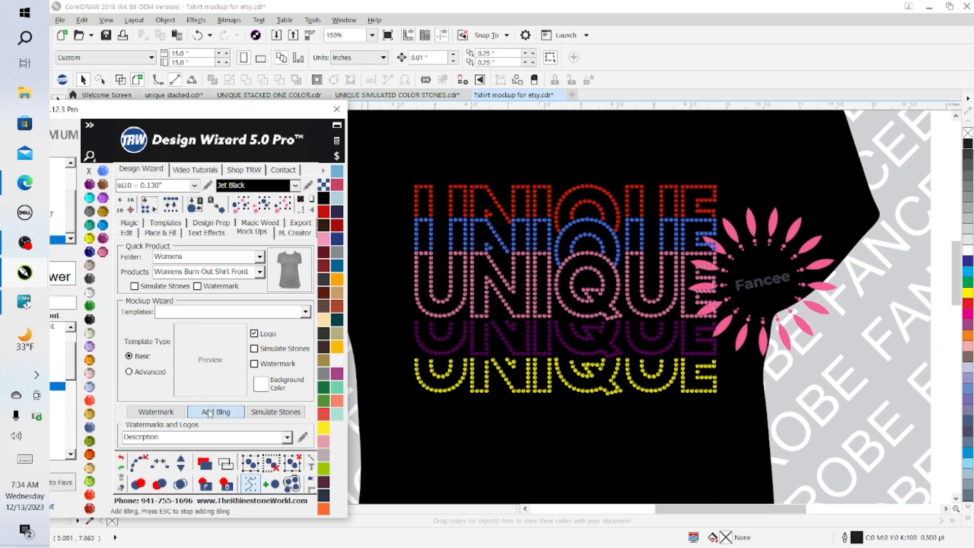
pyautogui.click(428, 187)
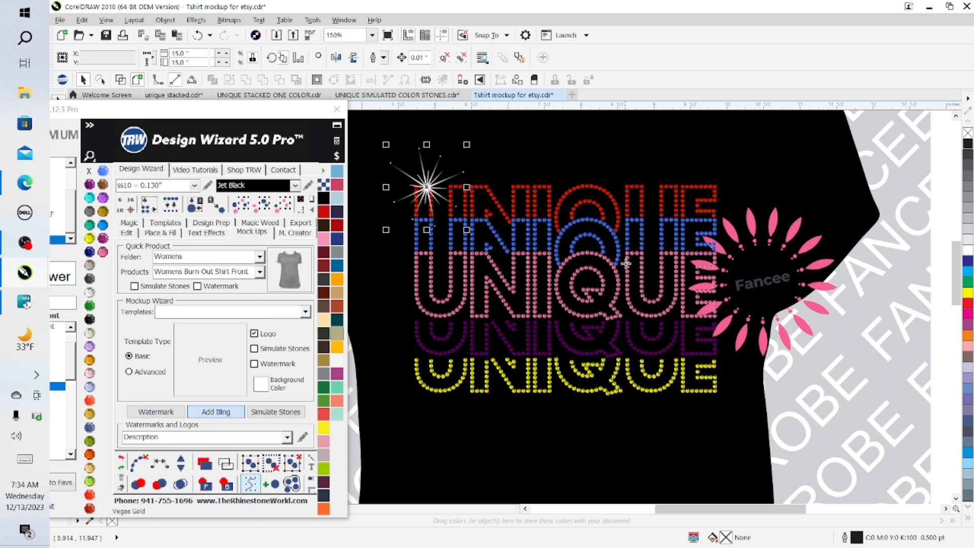
pyautogui.click(642, 229)
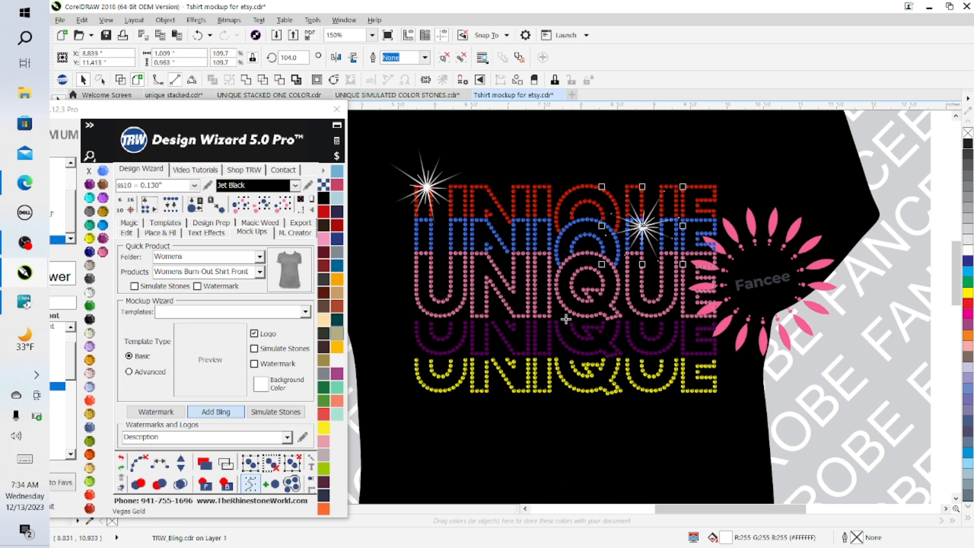
pyautogui.click(535, 300)
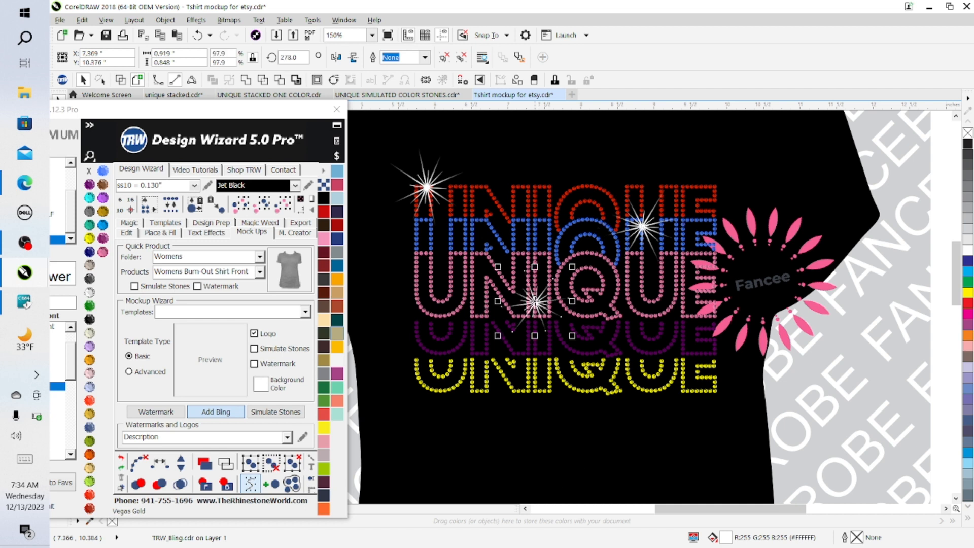
pyautogui.click(654, 339)
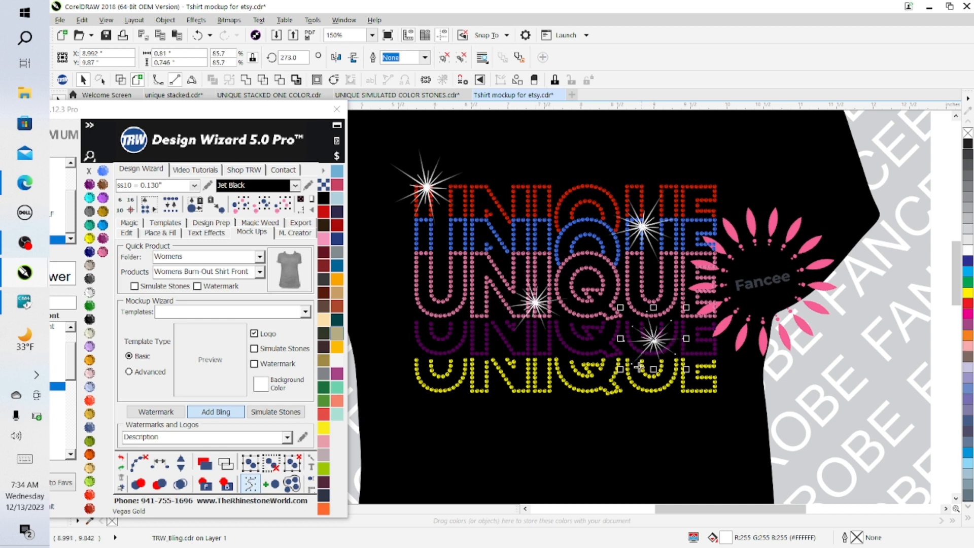
pyautogui.click(451, 389)
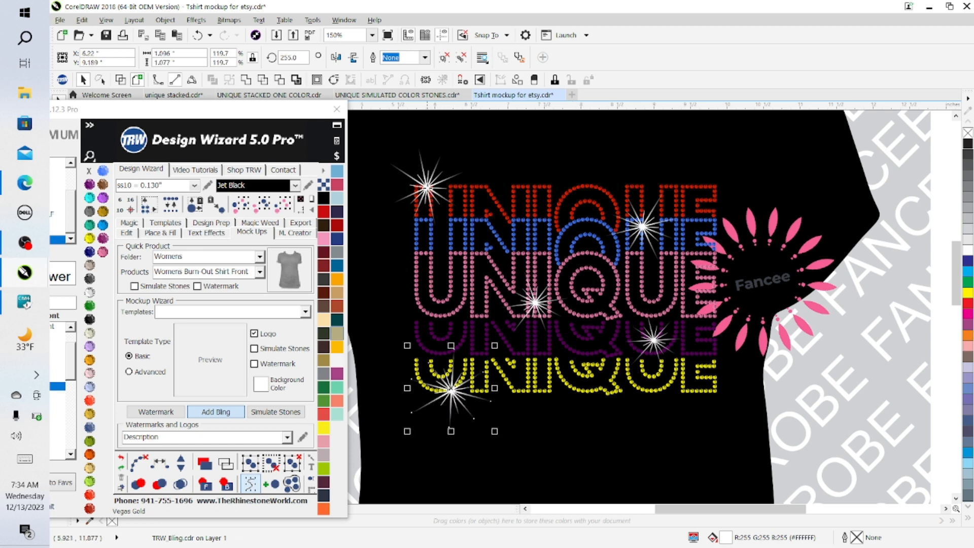
# Step: Try a larger extra bling sparkle over the one on the red U and delete it
pyautogui.click(429, 190)
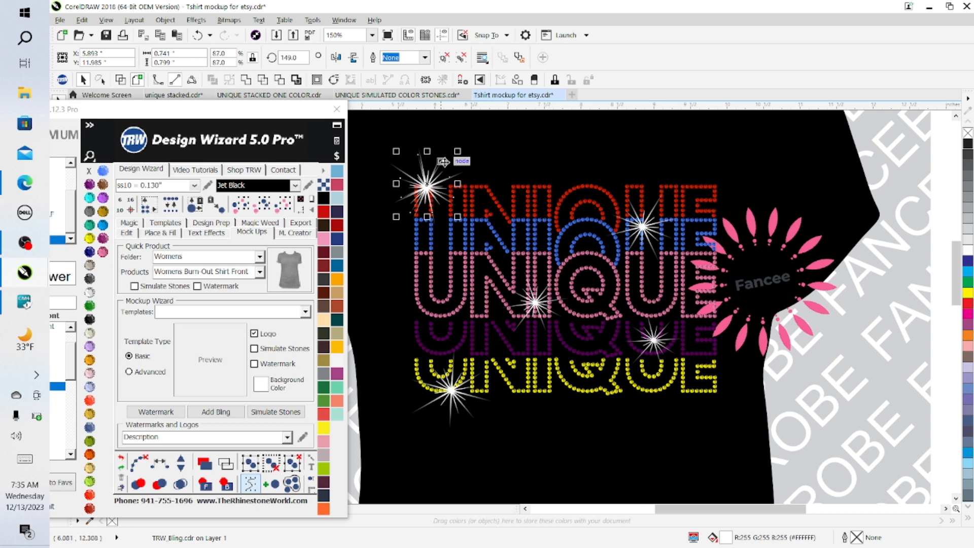
pyautogui.moveTo(458, 151); pyautogui.dragTo(494, 135)
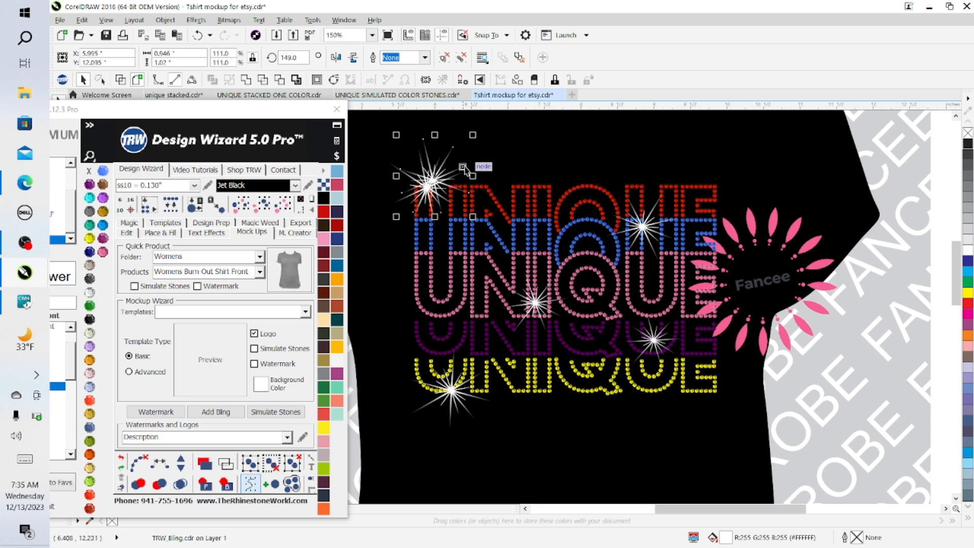
pyautogui.click(434, 176)
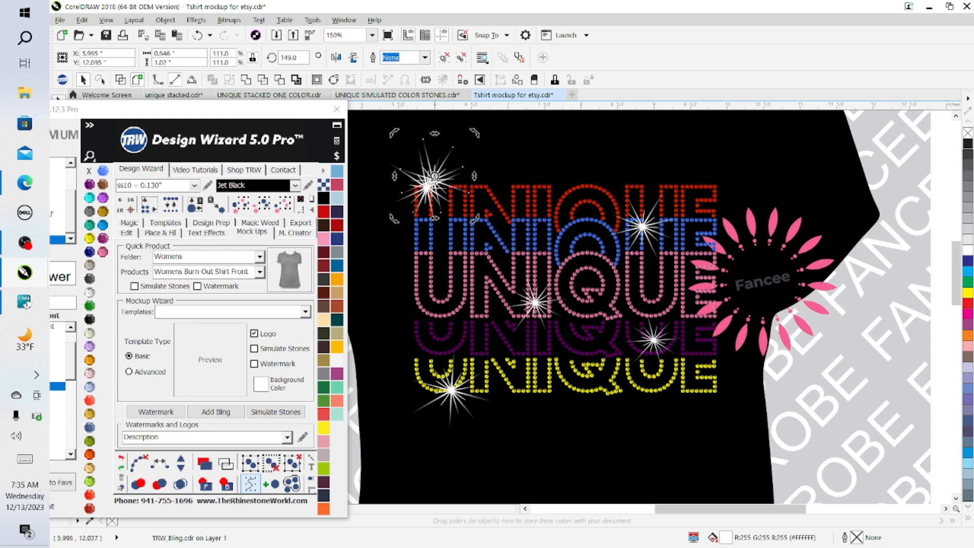
pyautogui.press('Delete')
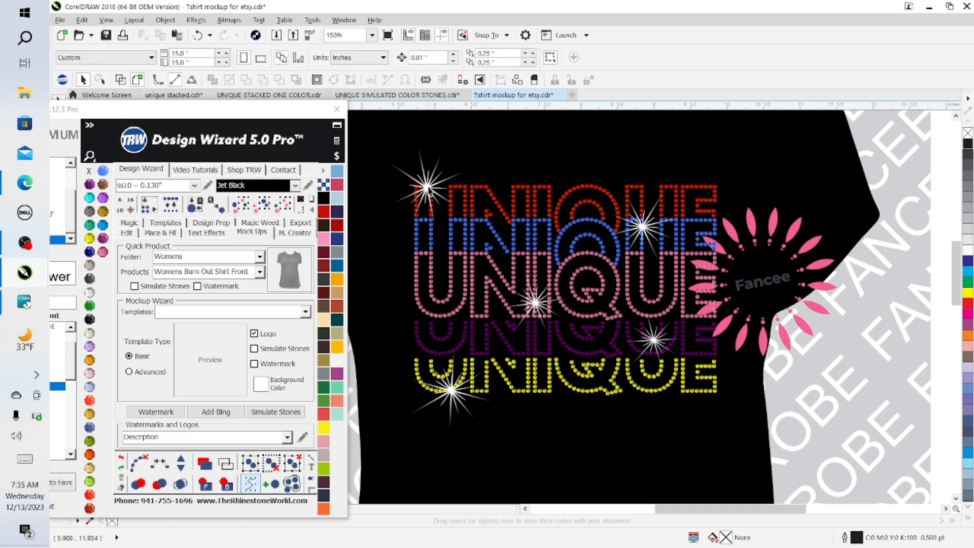
# Step: Try moving and enlarging the sparkle on the red U, undoing each change
pyautogui.moveTo(431, 188)
pyautogui.mouseDown()
pyautogui.moveTo(460, 176)
pyautogui.moveTo(433, 185)
pyautogui.mouseUp()
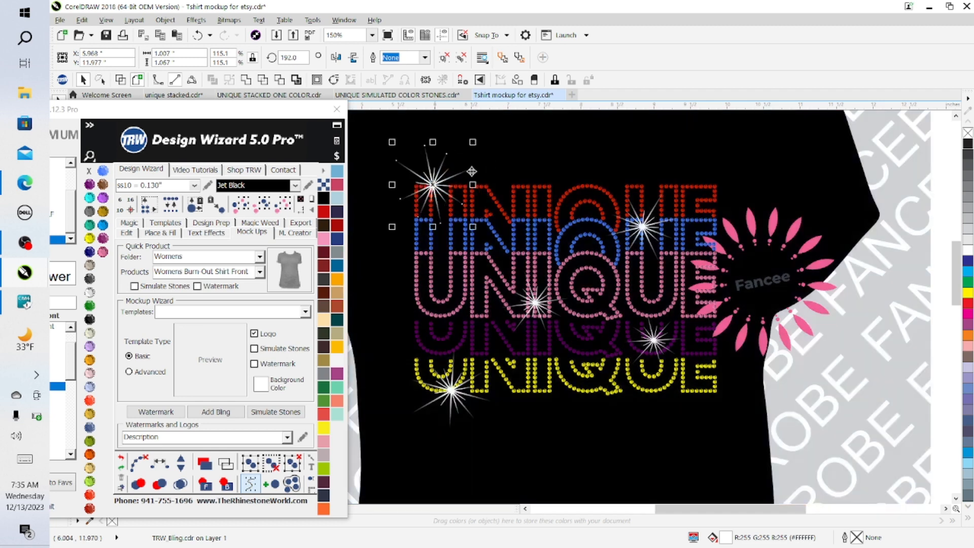
pyautogui.click(197, 35)
pyautogui.moveTo(457, 175); pyautogui.dragTo(426, 186)
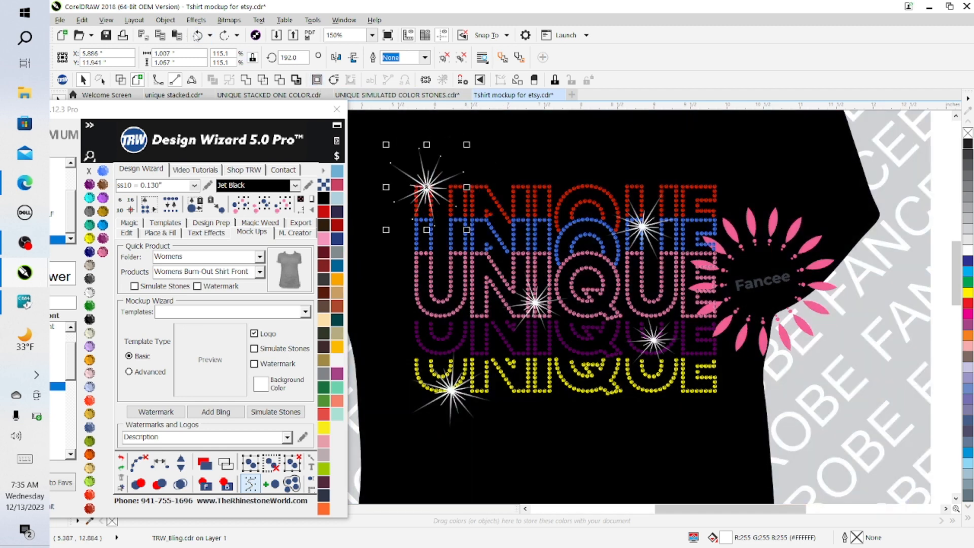
pyautogui.moveTo(466, 144); pyautogui.dragTo(518, 129)
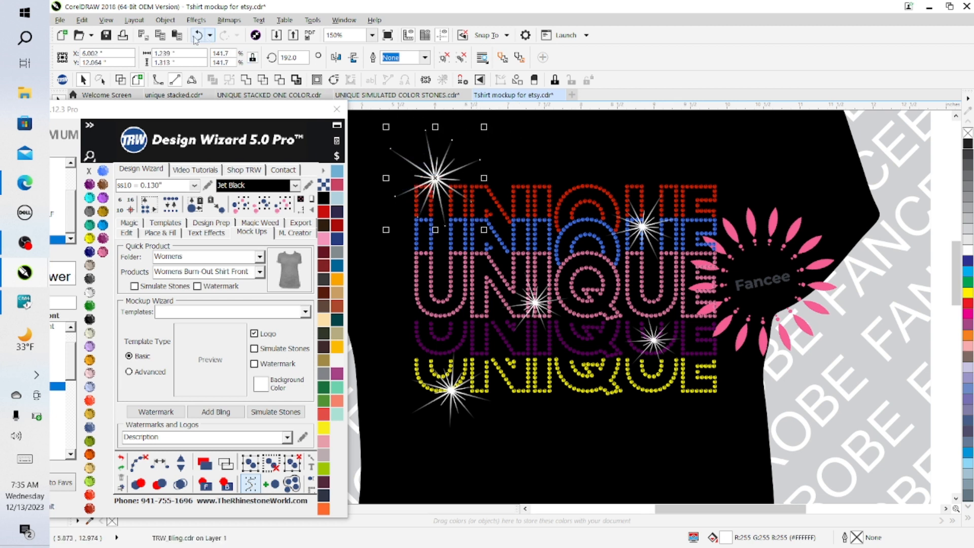
pyautogui.click(196, 38)
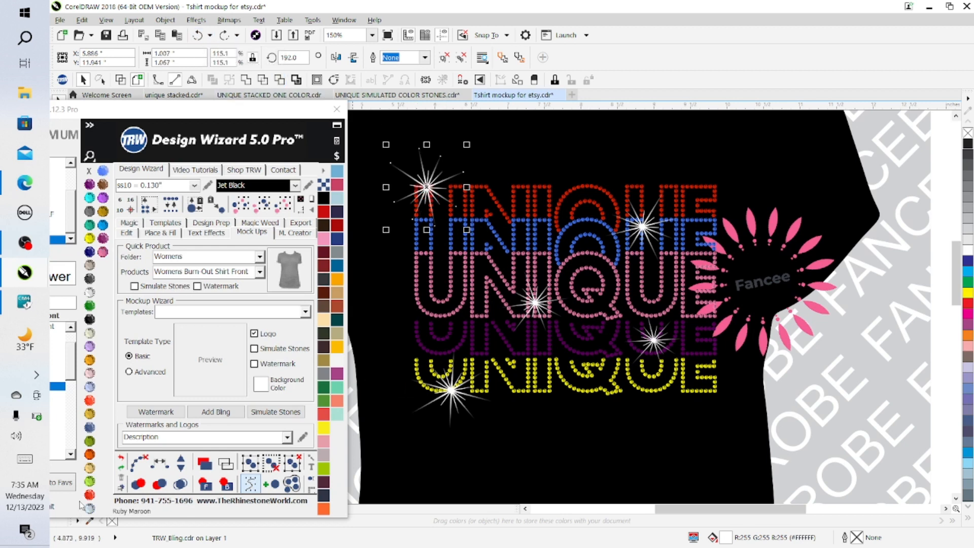
# Step: Recolour the sparkle on the red U as Red Siam and nudge it slightly right and up onto the stem's inner corner stone
pyautogui.click(90, 498)
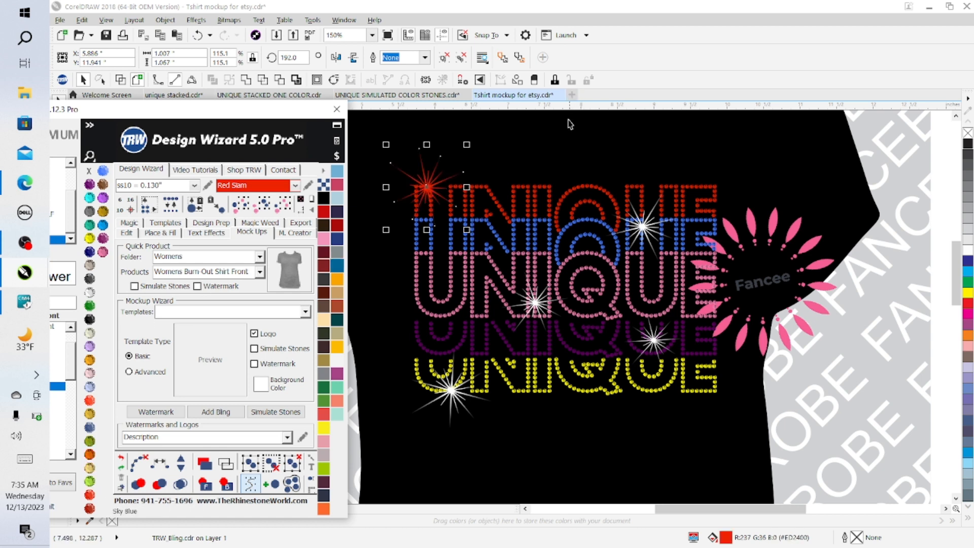
pyautogui.click(558, 153)
pyautogui.scroll(2, 572, 173)
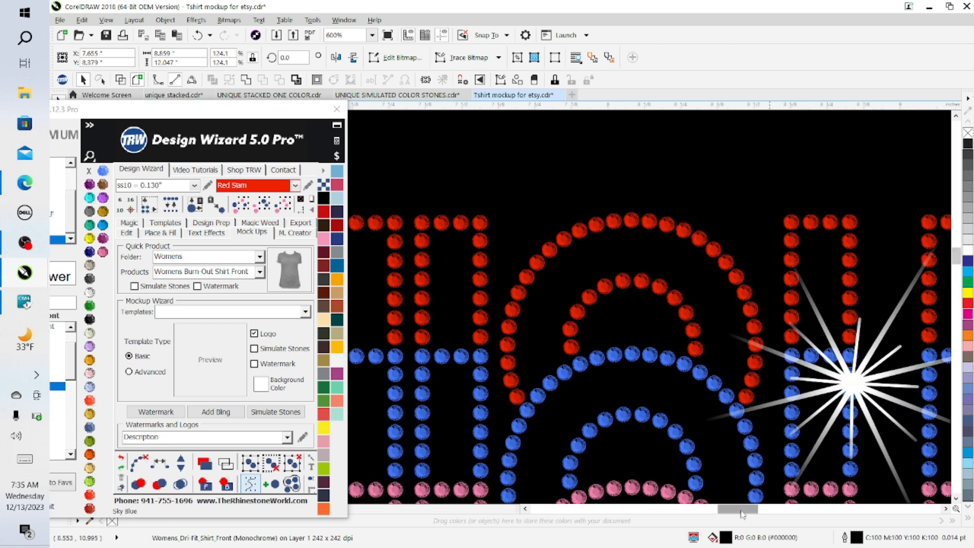
pyautogui.moveTo(737, 509); pyautogui.dragTo(712, 510)
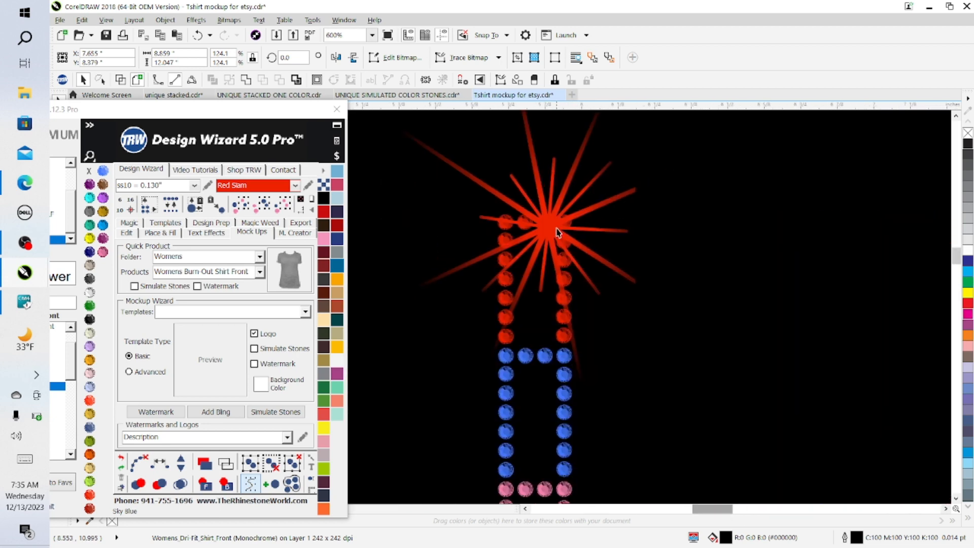
pyautogui.click(573, 234)
pyautogui.press('Right')
pyautogui.press('Right')
pyautogui.press('Right')
pyautogui.press('Right')
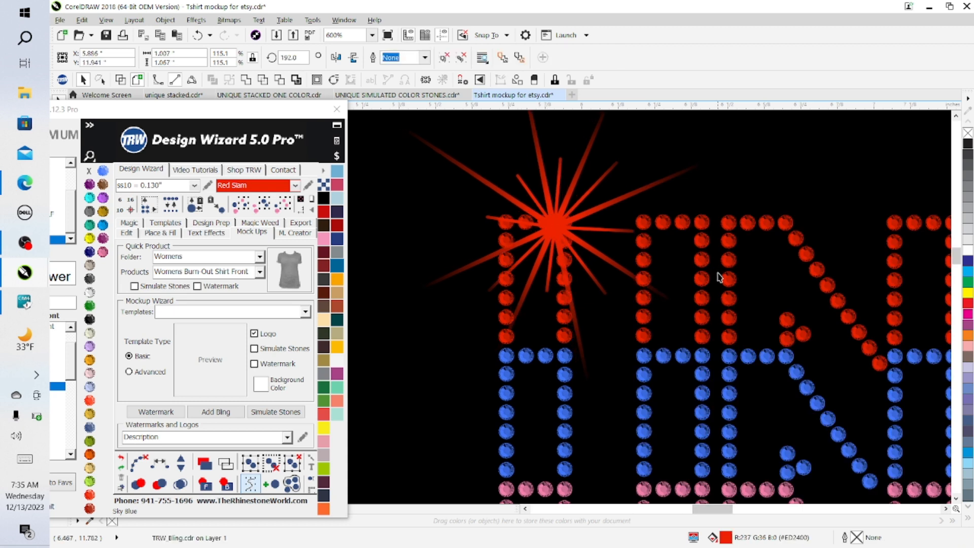
pyautogui.press('Right')
pyautogui.press('Right')
pyautogui.press('Up')
pyautogui.press('Up')
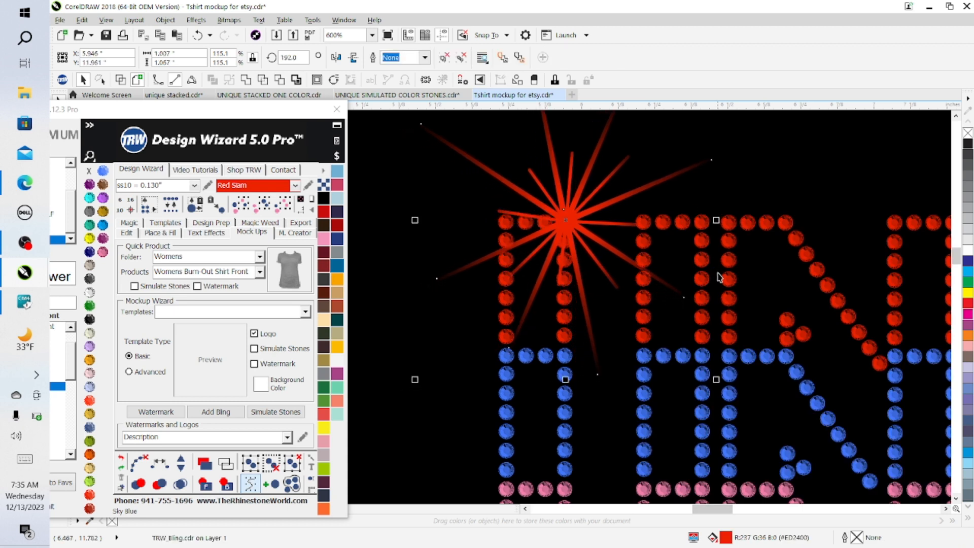
pyautogui.click(796, 190)
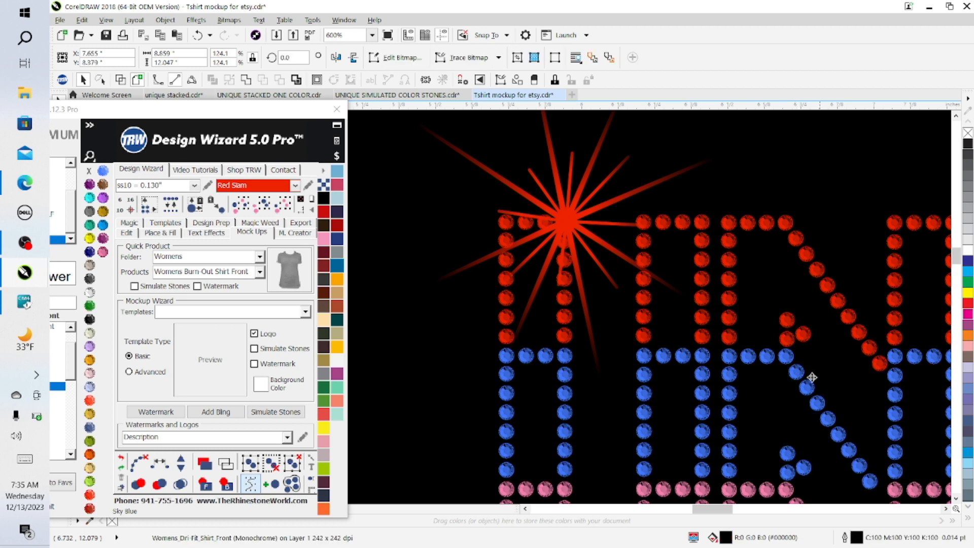
pyautogui.scroll(-2, 804, 394)
pyautogui.scroll(-1, 804, 393)
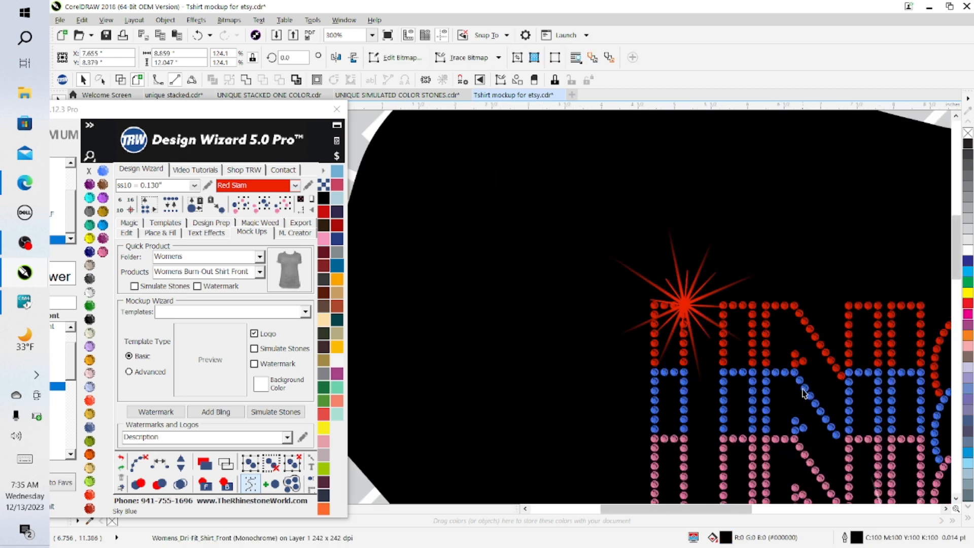
pyautogui.moveTo(728, 511); pyautogui.dragTo(794, 511)
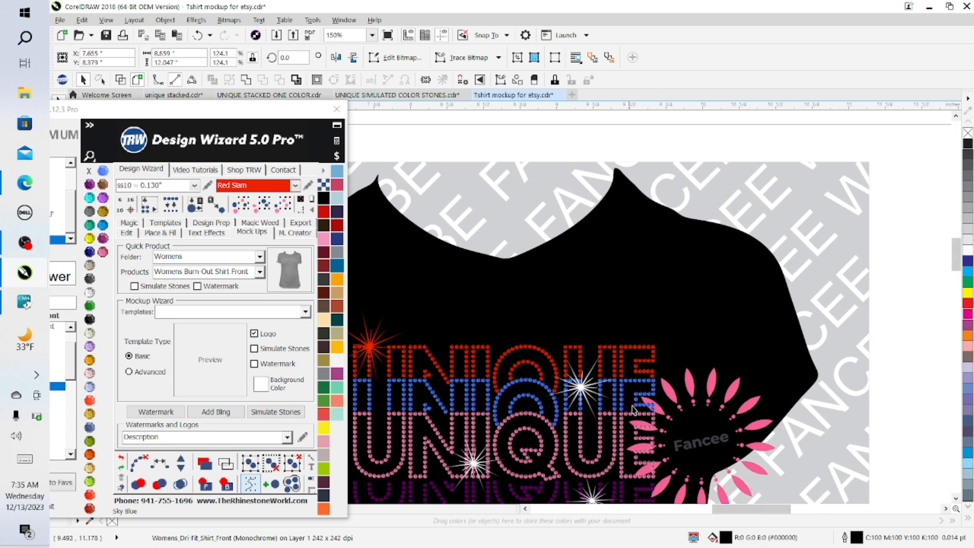
# Step: Recolour the bling sparkle on the blue row's second U as Sapphire and nudge it up to the row's top edge
pyautogui.scroll(2, 631, 411)
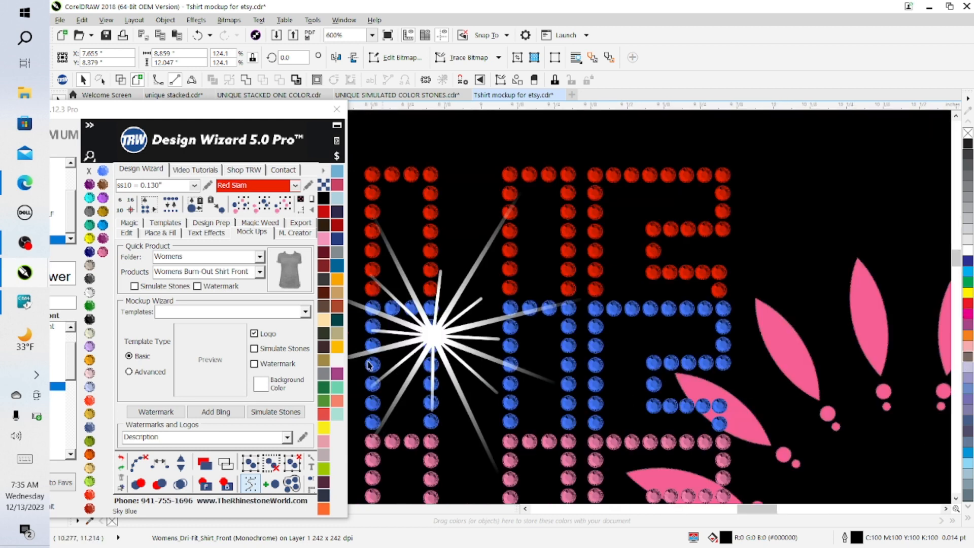
pyautogui.click(432, 338)
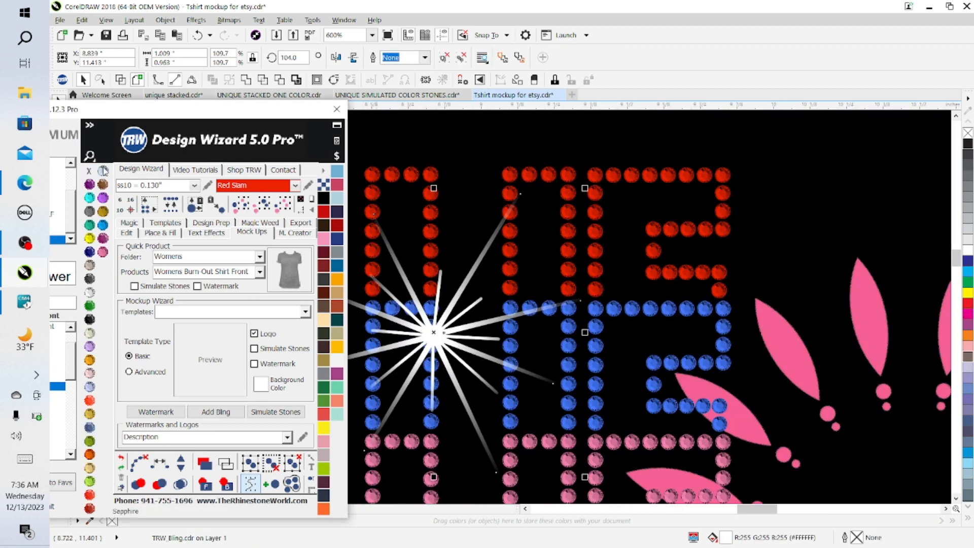
pyautogui.click(103, 170)
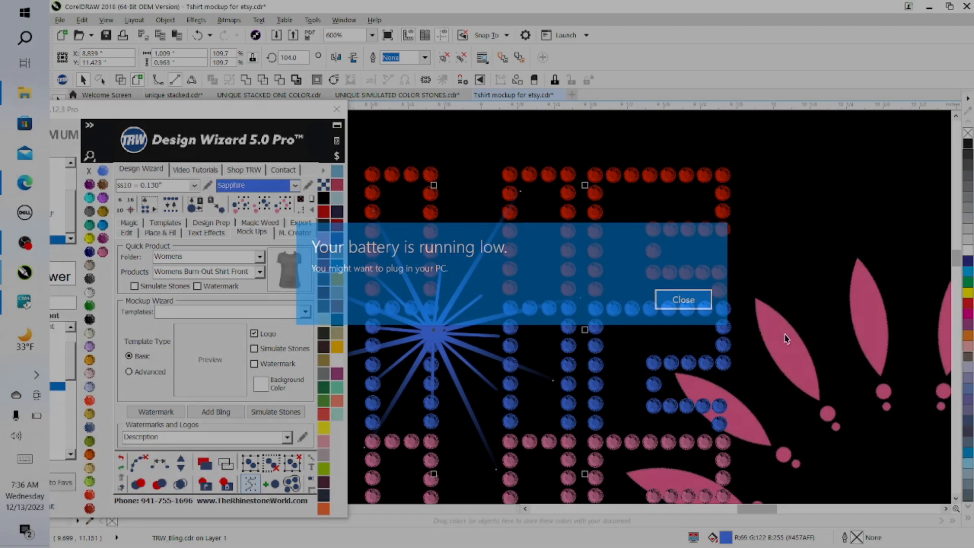
pyautogui.click(682, 304)
pyautogui.press('Up')
pyautogui.press('Up')
pyautogui.press('Up')
pyautogui.press('Up')
pyautogui.press('Up')
pyautogui.press('Up')
pyautogui.press('Up')
pyautogui.press('Up')
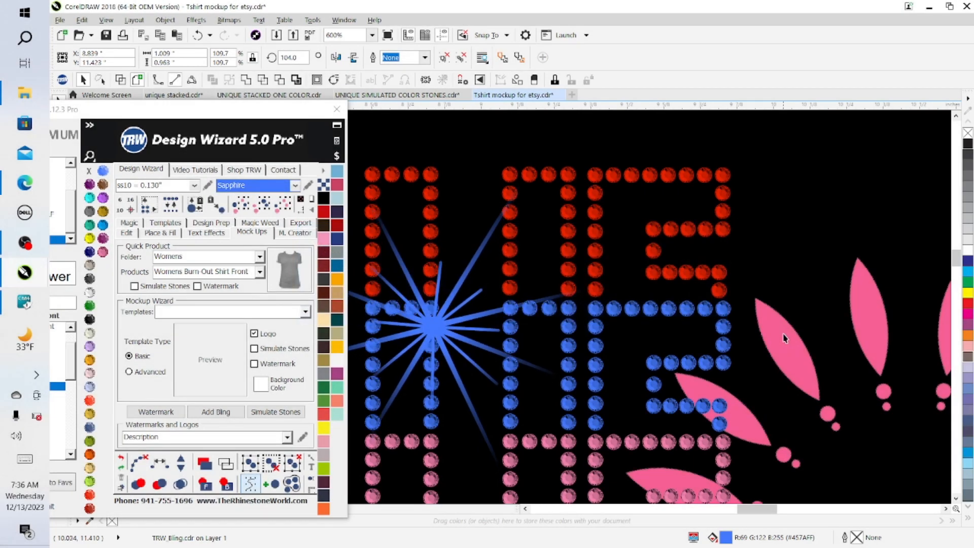
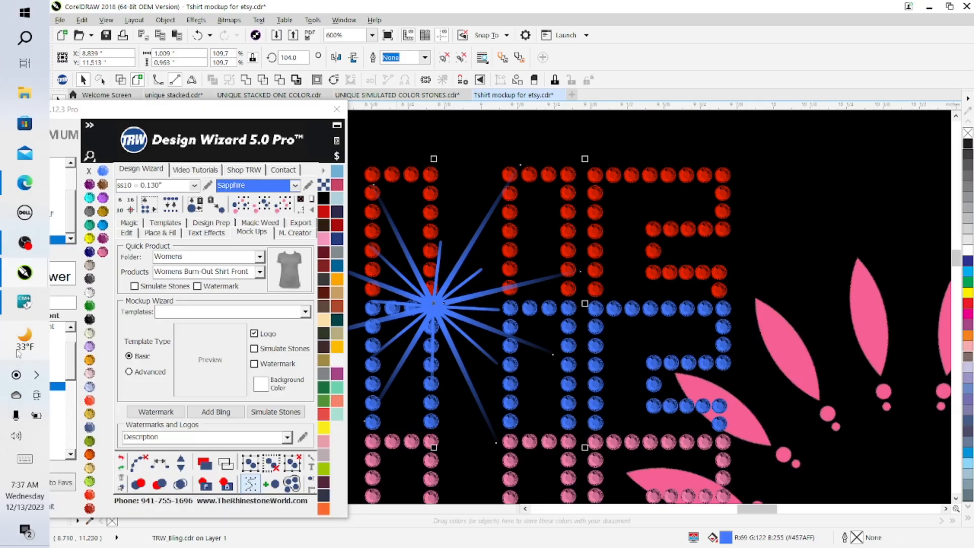
pyautogui.click(28, 244)
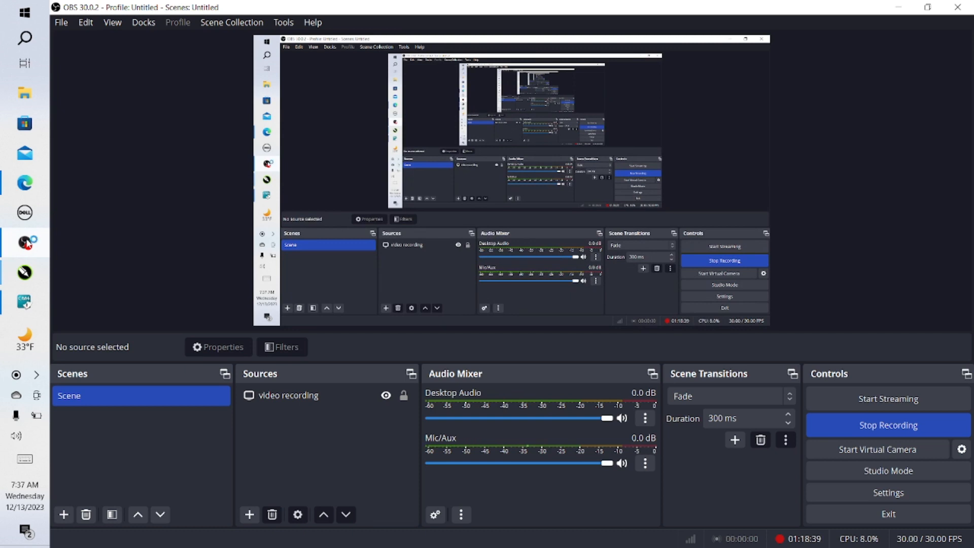
pyautogui.click(28, 244)
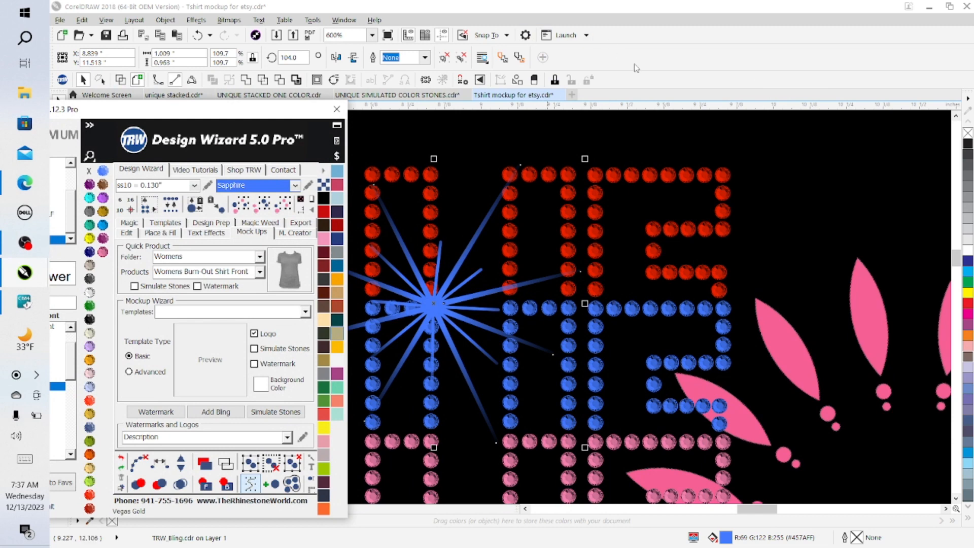
# Step: Recolour the bling sparkle on the pink row's I as TRW Pink
pyautogui.click(786, 197)
pyautogui.moveTo(246, 112); pyautogui.dragTo(160, 142)
pyautogui.scroll(-2, 698, 252)
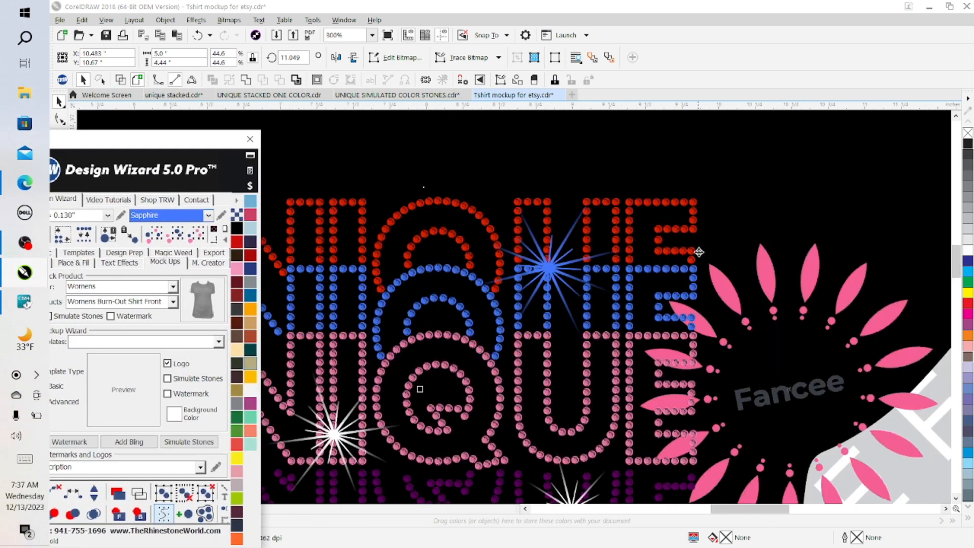
pyautogui.scroll(-2, 703, 255)
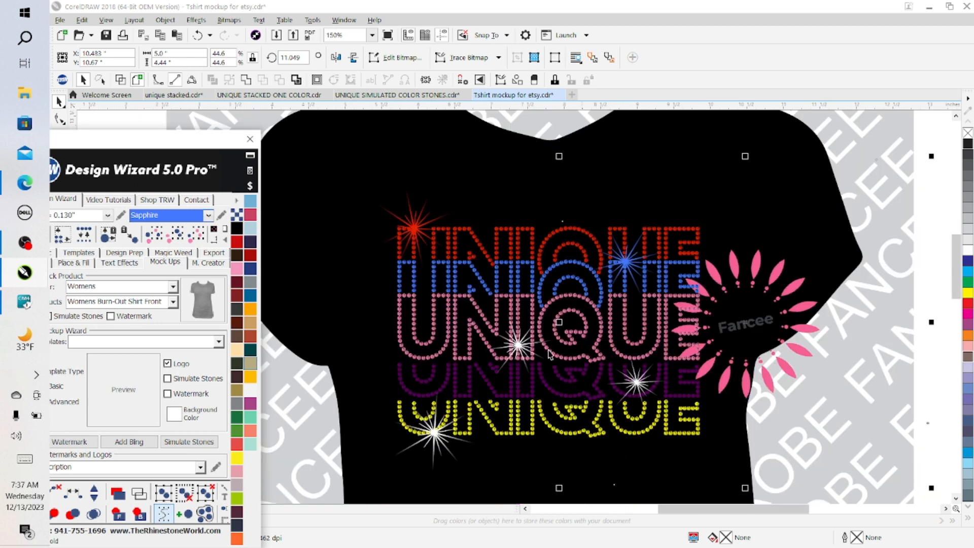
pyautogui.click(518, 346)
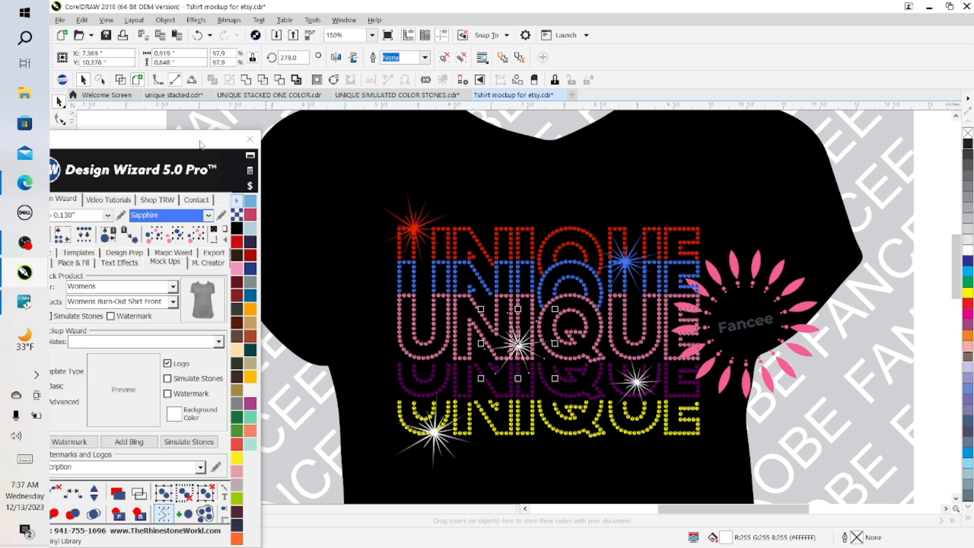
pyautogui.moveTo(201, 144); pyautogui.dragTo(323, 43)
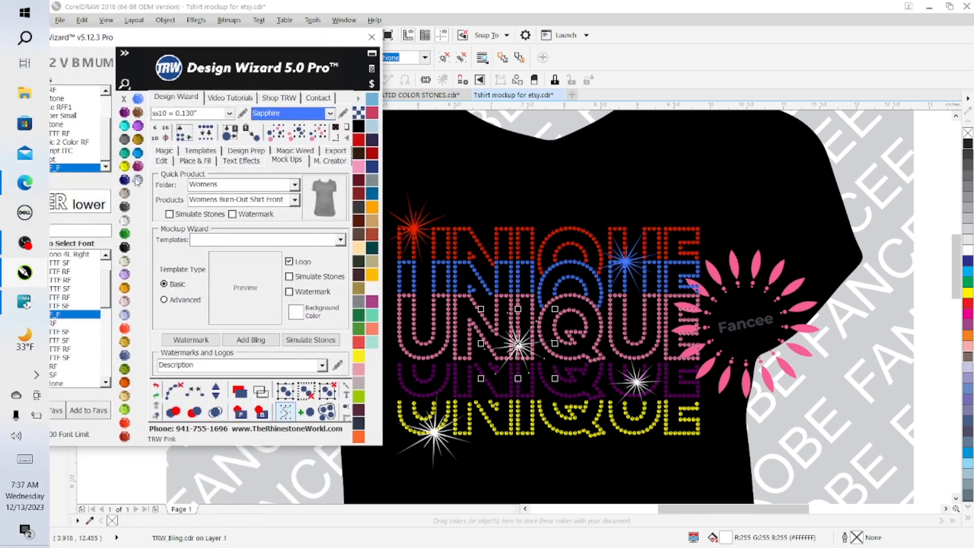
pyautogui.click(137, 180)
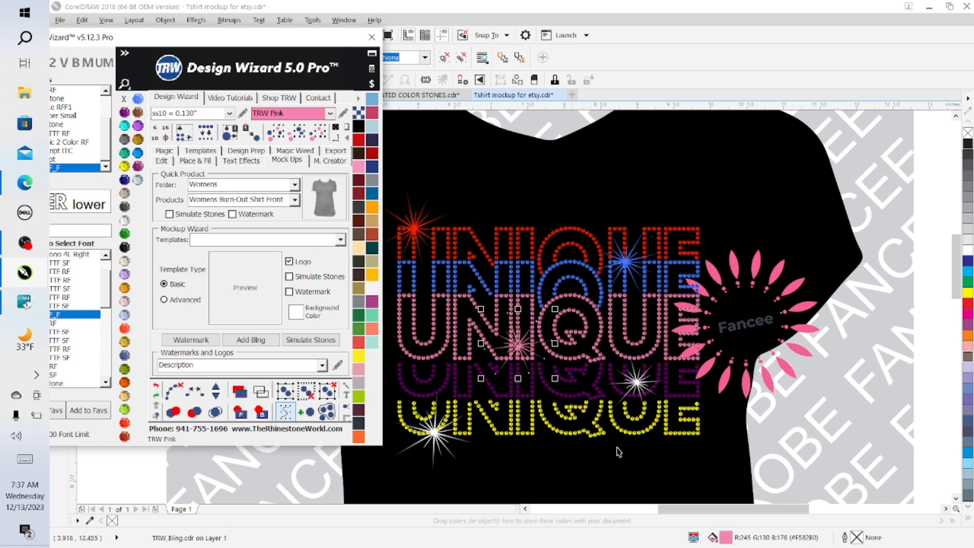
# Step: Nudge the pink sparkle slightly left and up so its centre sits on a stone of the I's stem
pyautogui.scroll(2, 638, 476)
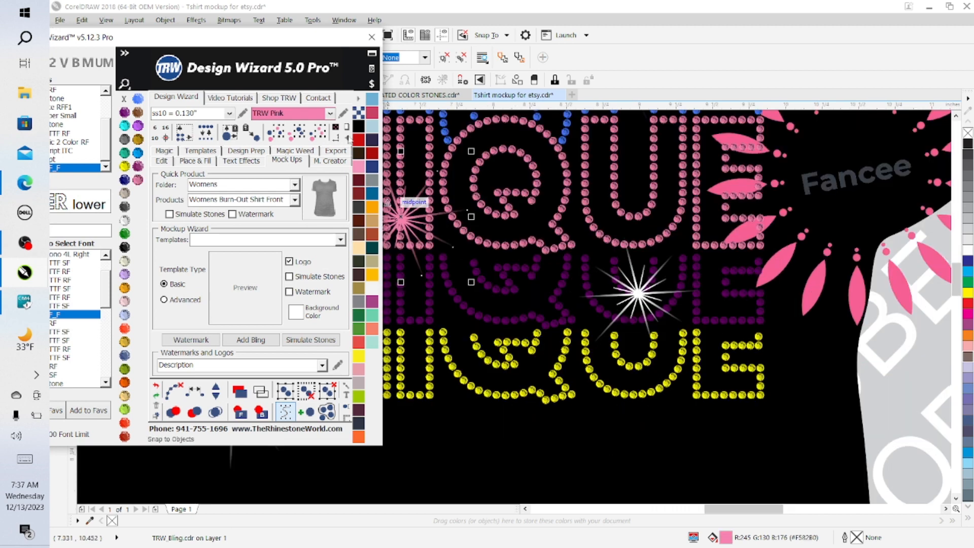
pyautogui.moveTo(345, 43); pyautogui.dragTo(232, 87)
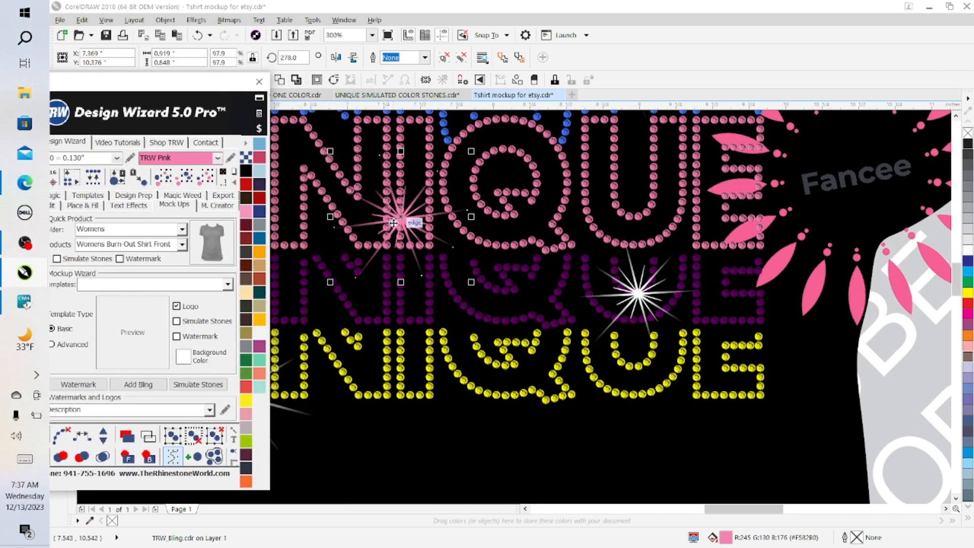
pyautogui.scroll(2, 403, 222)
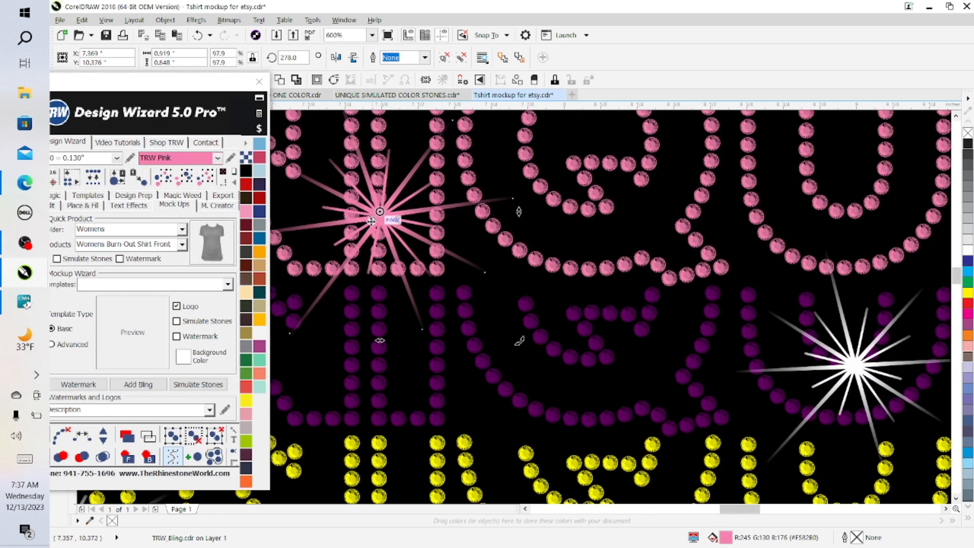
pyautogui.moveTo(376, 224); pyautogui.dragTo(376, 226)
pyautogui.press('Up')
pyautogui.press('Up')
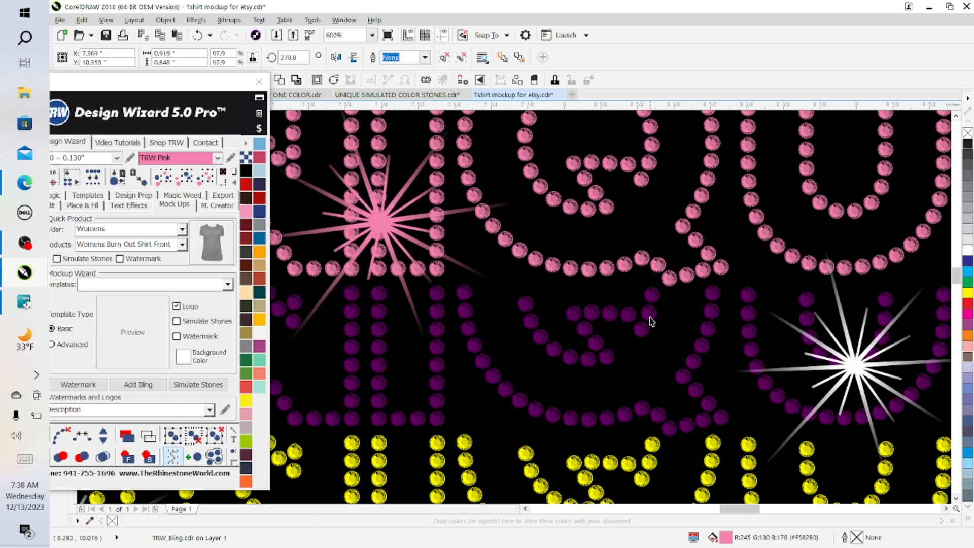
pyautogui.press('Left')
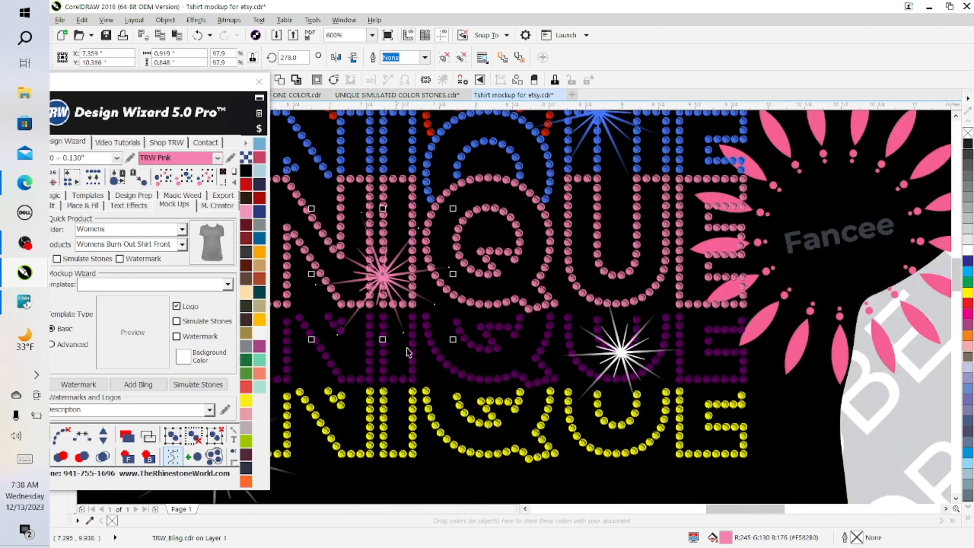
# Step: Recolour the bling sparkle on the purple row's second U as Amethyst
pyautogui.scroll(-1, 389, 342)
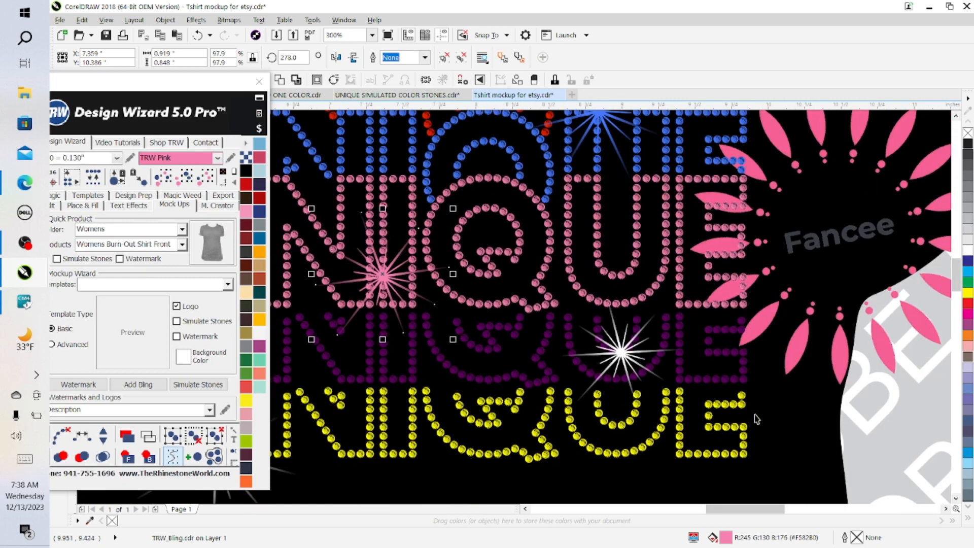
pyautogui.click(623, 356)
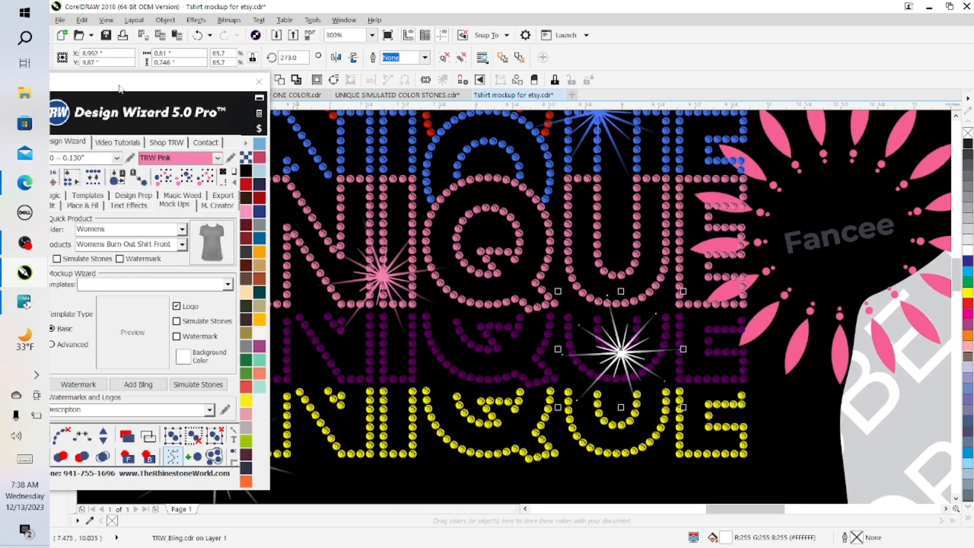
pyautogui.moveTo(121, 84); pyautogui.dragTo(185, 84)
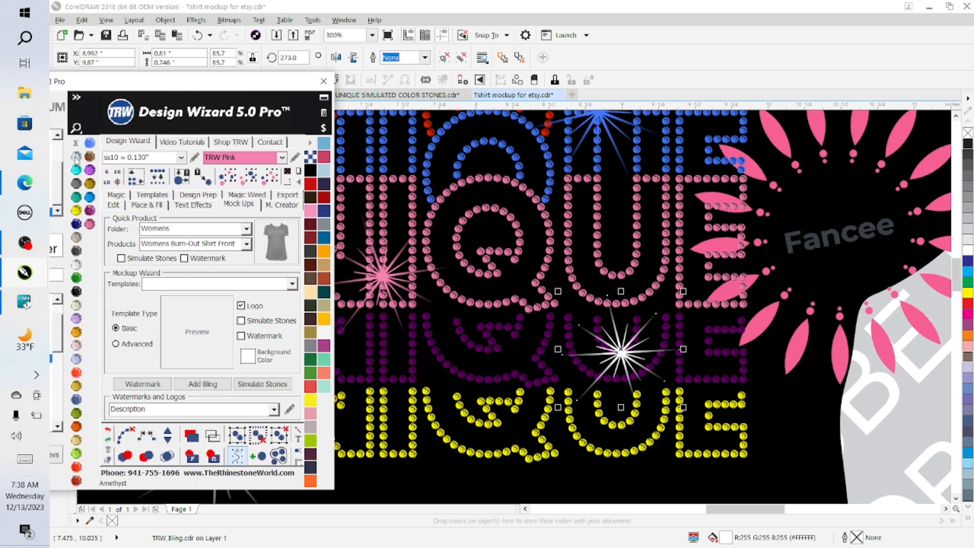
pyautogui.click(76, 157)
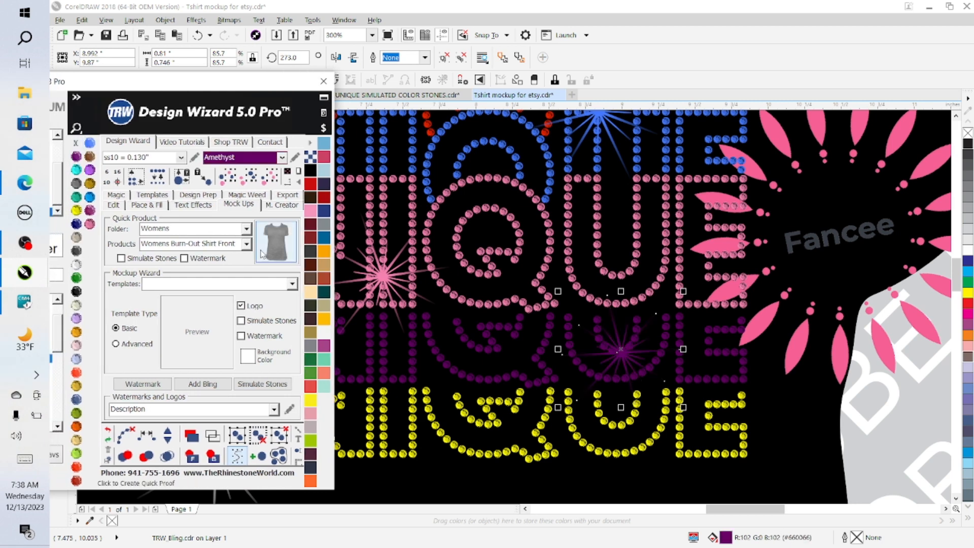
# Step: Recolour the bling sparkle on the yellow row's first U as Citrine
pyautogui.moveTo(187, 84); pyautogui.dragTo(732, 98)
pyautogui.click(225, 451)
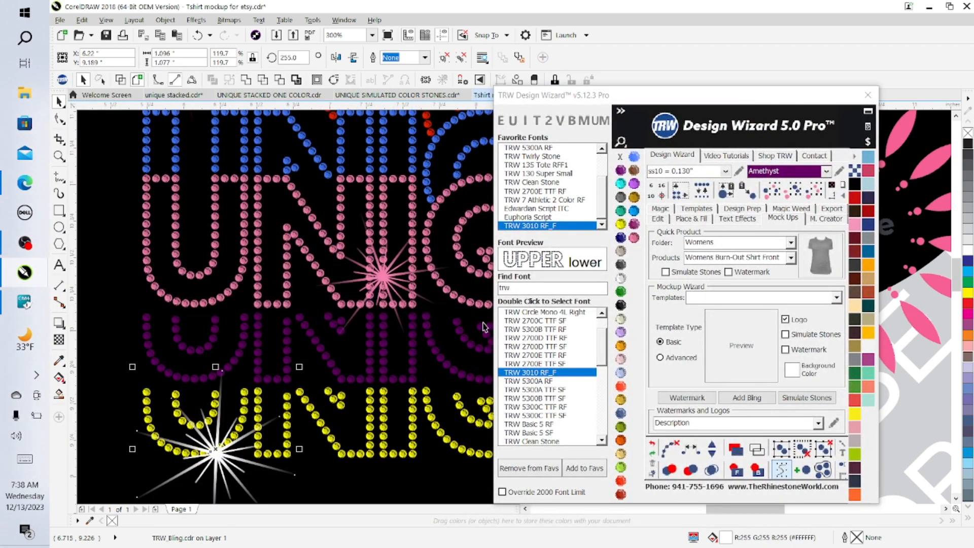
pyautogui.click(620, 224)
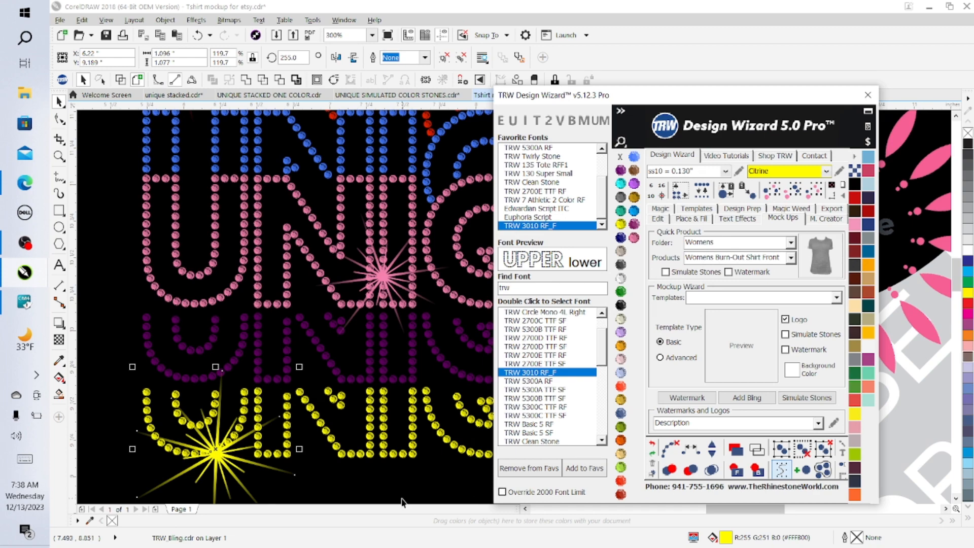
pyautogui.click(386, 495)
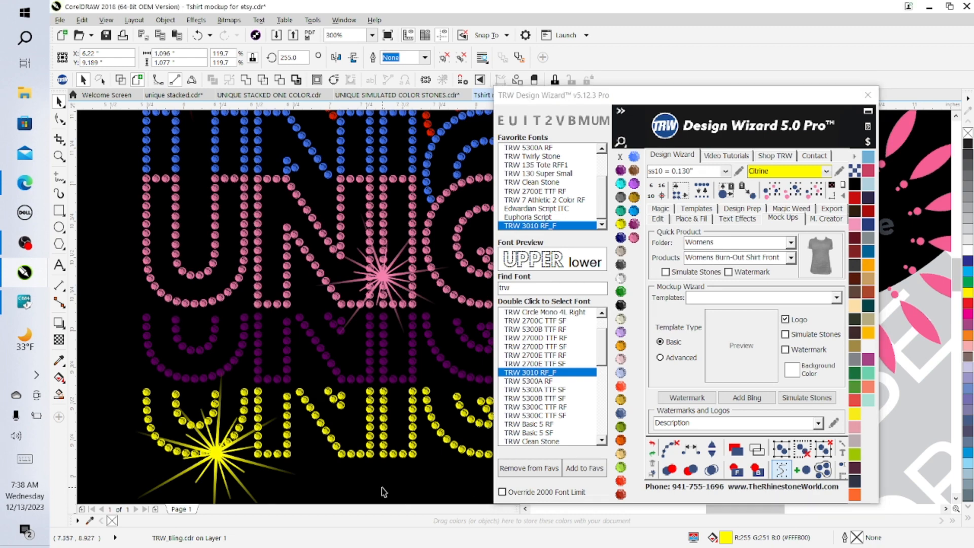
# Step: Try the T-shirt in raspberry red, Chestnut, green, dark teal and Bubble Gum, return it to black and deselect it
pyautogui.moveTo(822, 110); pyautogui.dragTo(892, 339)
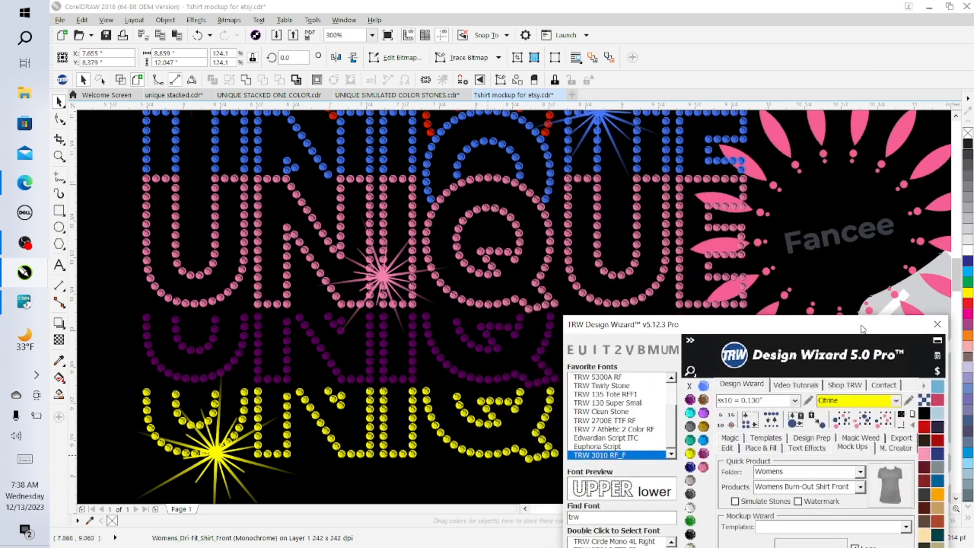
pyautogui.scroll(-2, 799, 254)
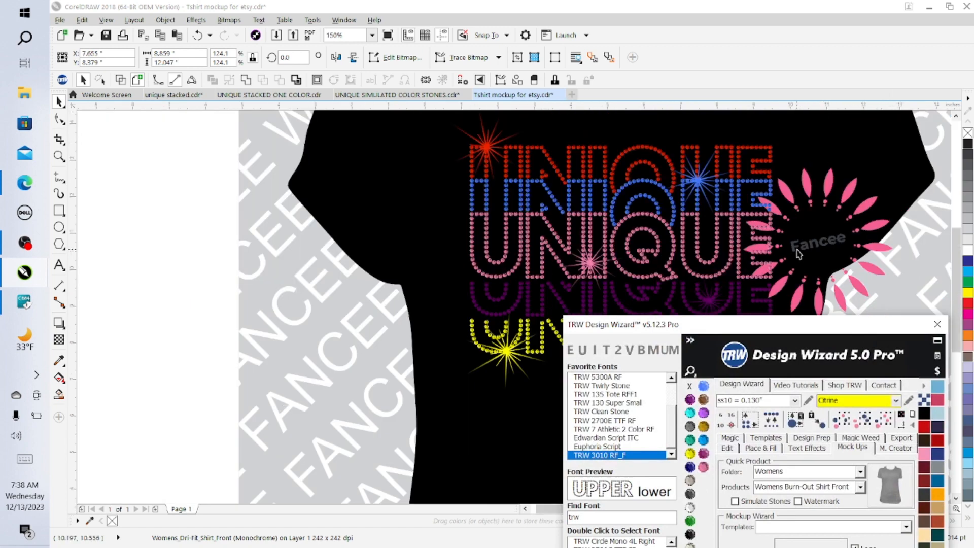
pyautogui.scroll(-2, 801, 251)
pyautogui.moveTo(778, 326); pyautogui.dragTo(238, 223)
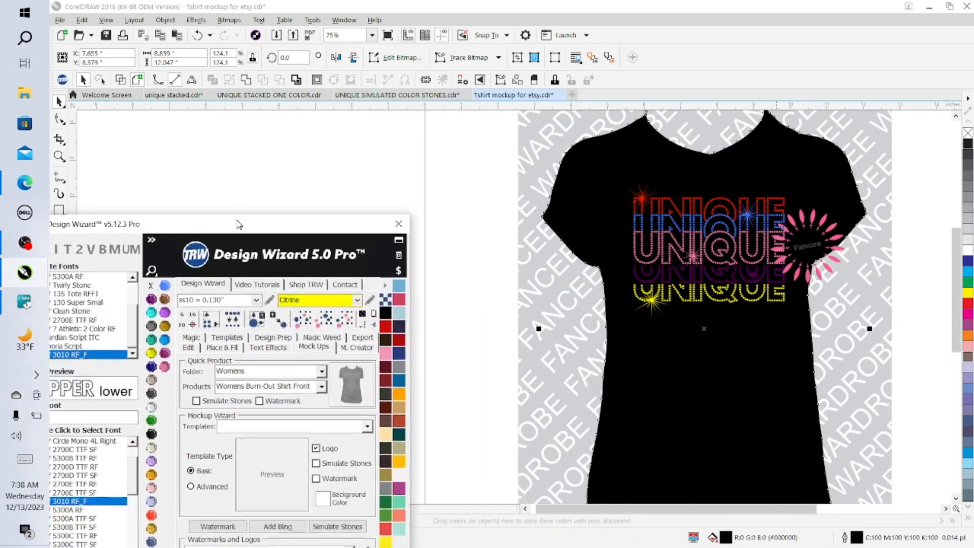
pyautogui.click(588, 210)
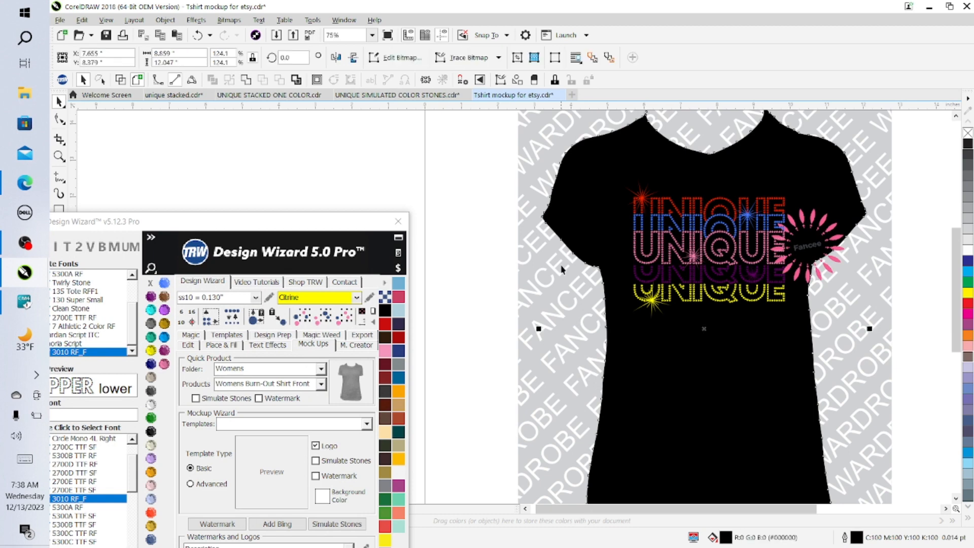
pyautogui.click(399, 297)
pyautogui.moveTo(298, 224); pyautogui.dragTo(334, 62)
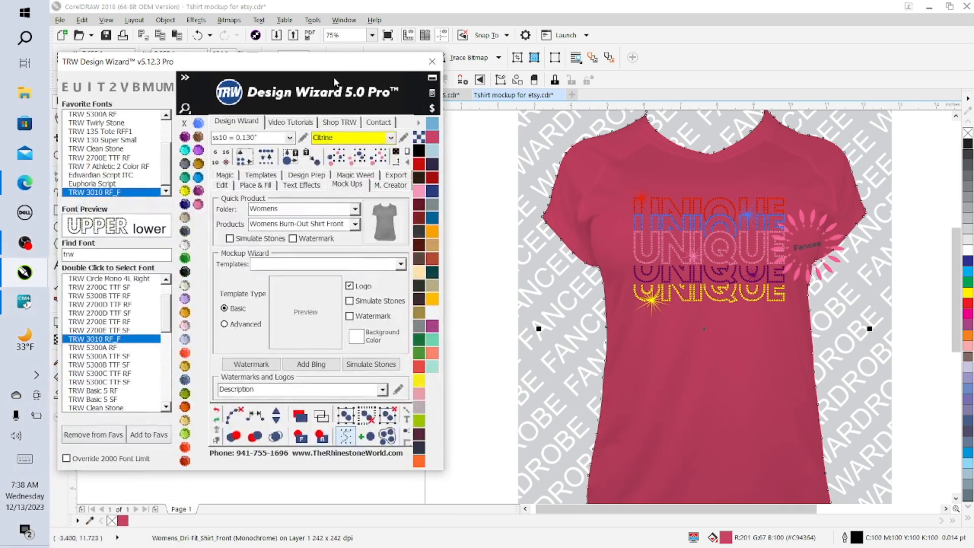
pyautogui.click(419, 251)
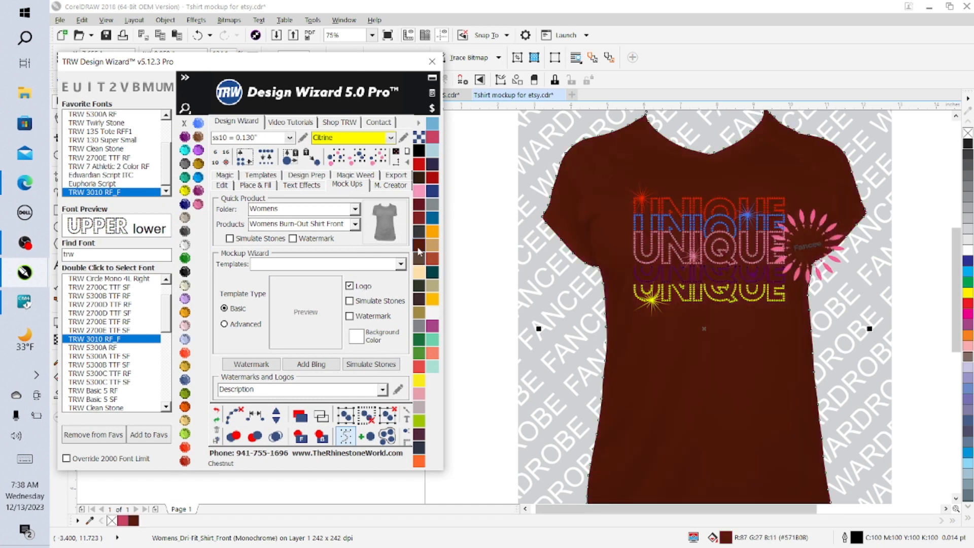
pyautogui.click(418, 357)
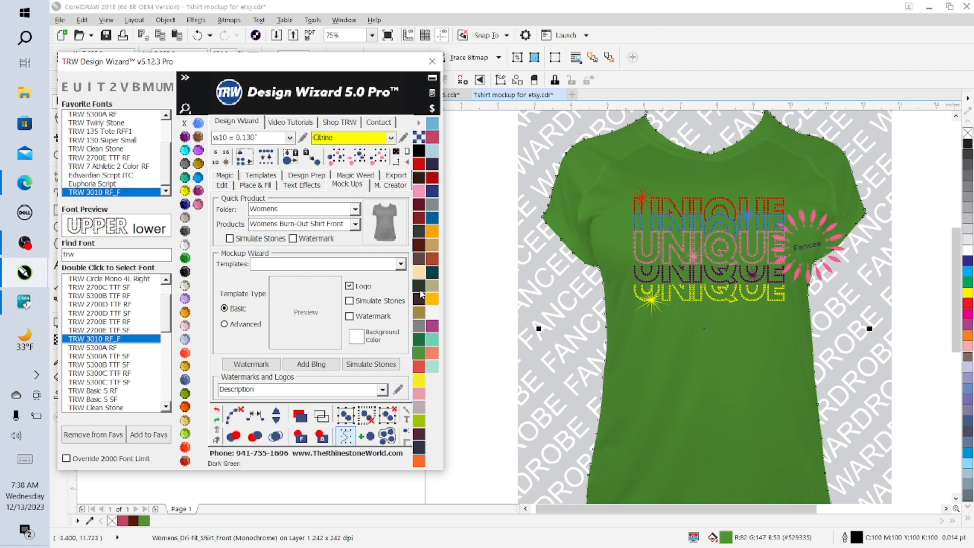
pyautogui.click(433, 272)
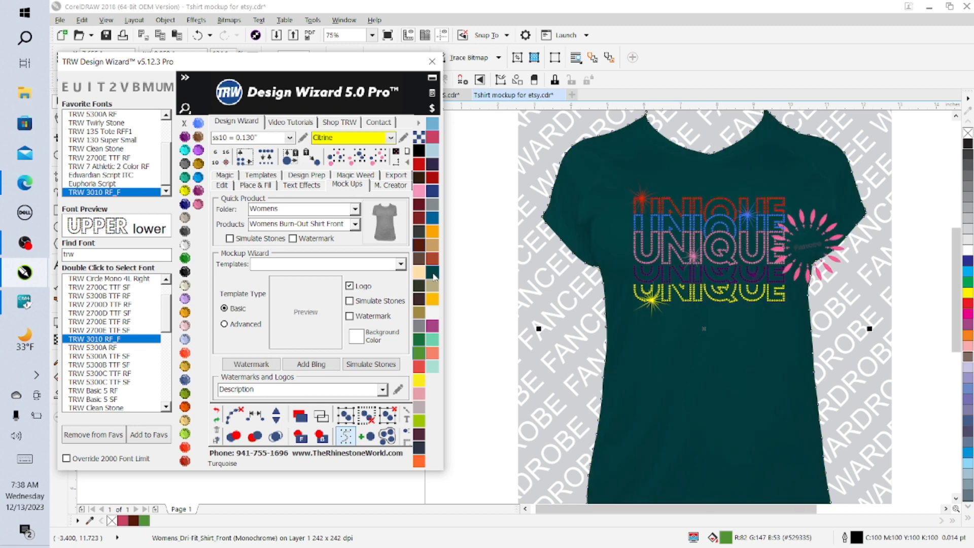
pyautogui.click(419, 193)
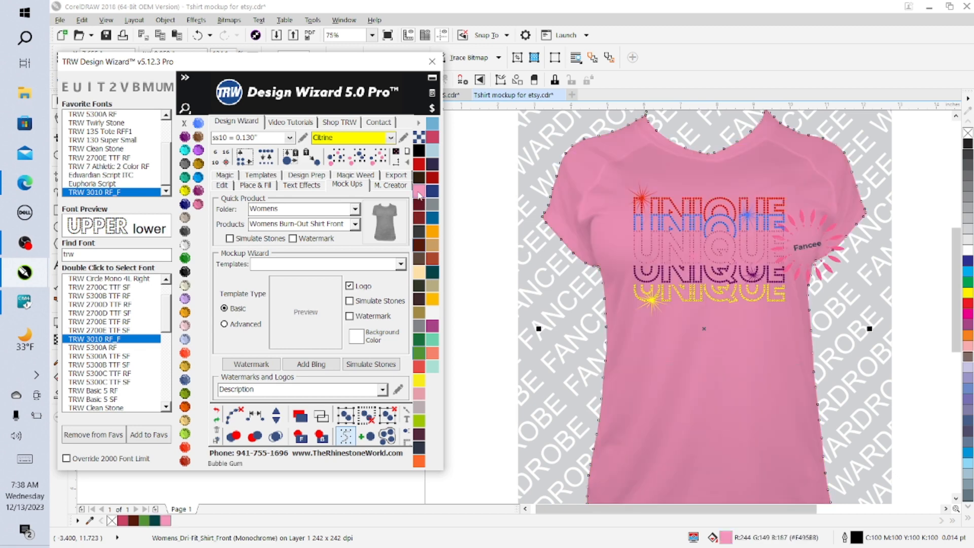
pyautogui.click(416, 151)
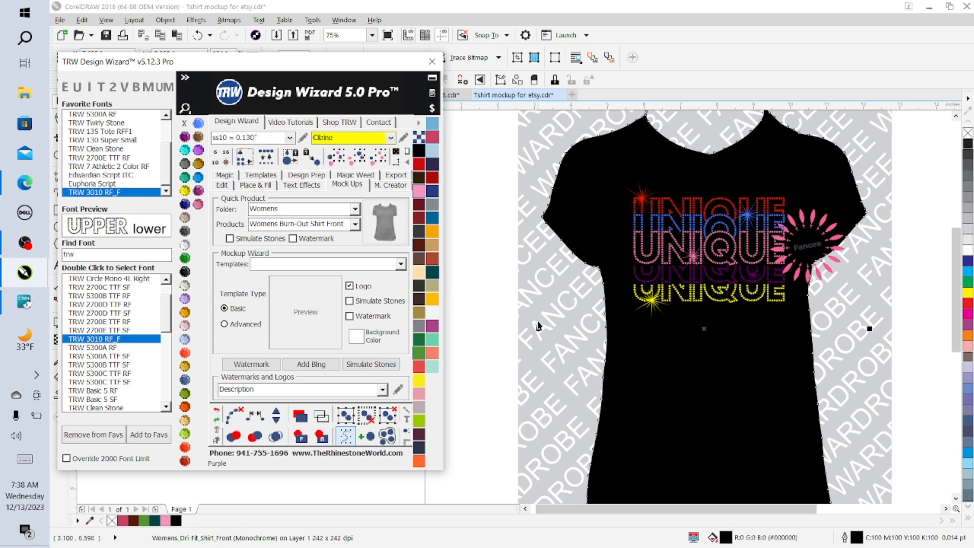
pyautogui.click(487, 286)
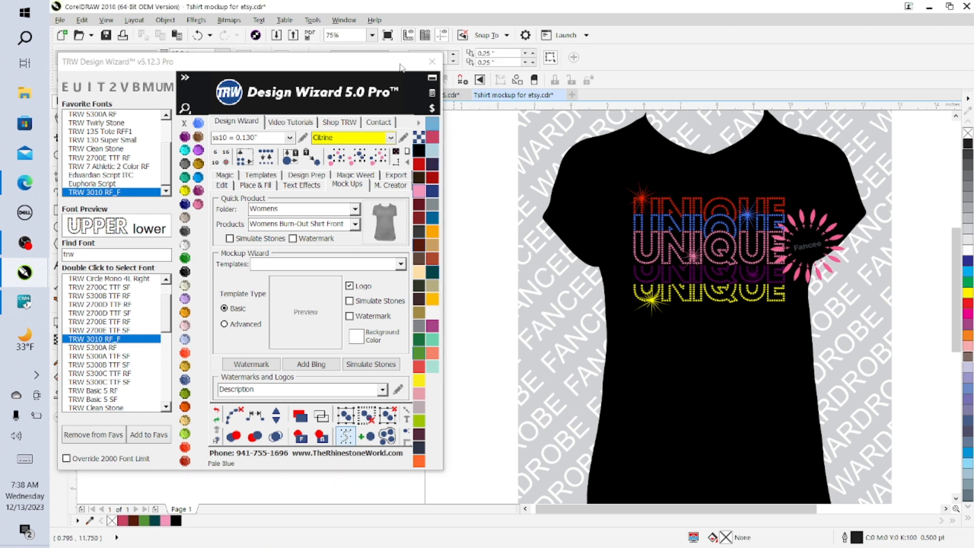
# Step: Copy the coloured UNIQUE design together with its bling sparkles from the T-shirt mockup, clearing the wizard window out of the way
pyautogui.moveTo(400, 67); pyautogui.dragTo(361, 322)
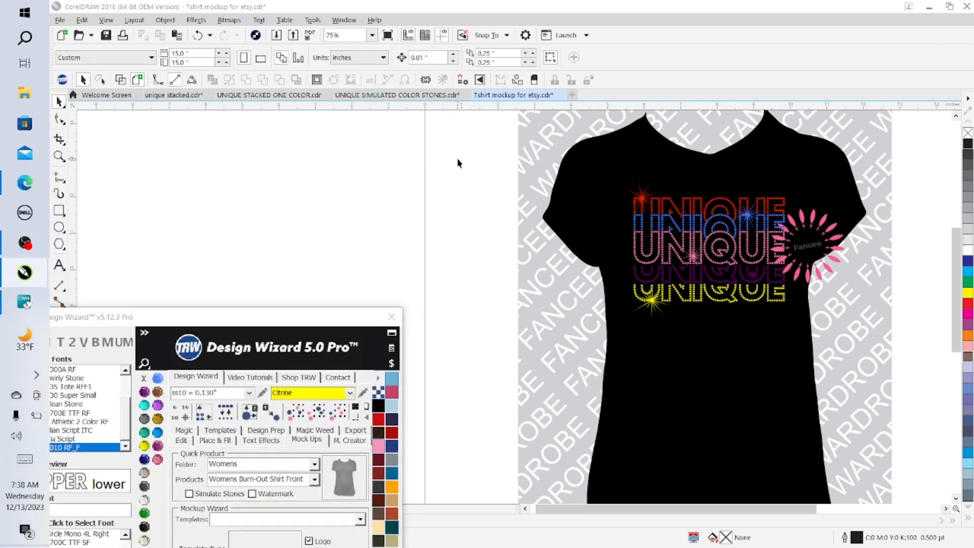
pyautogui.moveTo(458, 162); pyautogui.dragTo(850, 369)
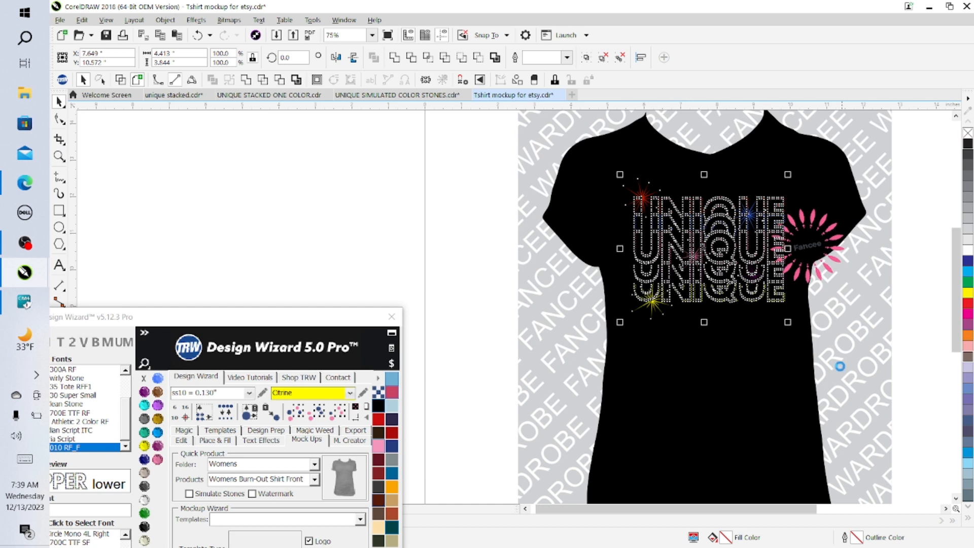
pyautogui.click(487, 230)
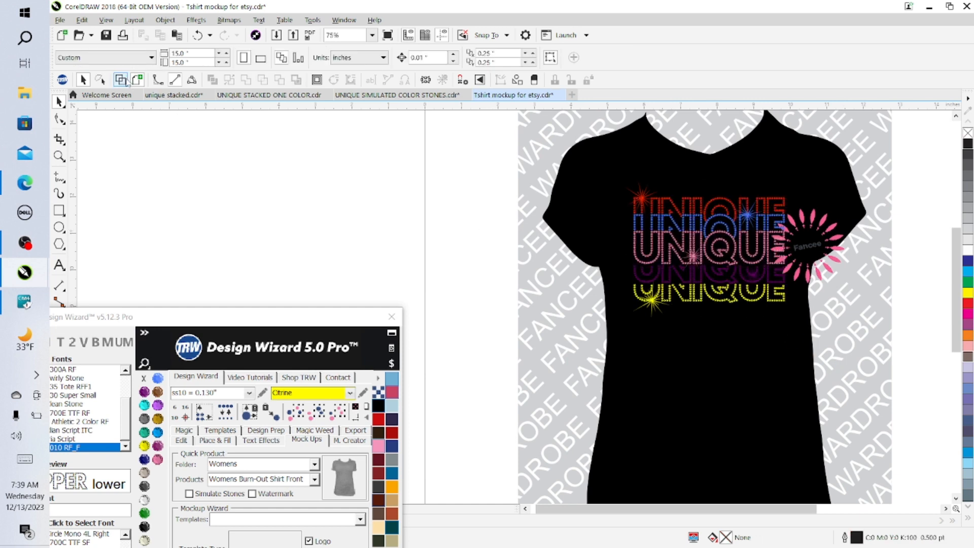
# Step: Export the T-shirt mockup as a JPG named UNIQUE COLOR MOCKUP T, with CMYK Color (32-bit) and 100% quality
pyautogui.click(60, 20)
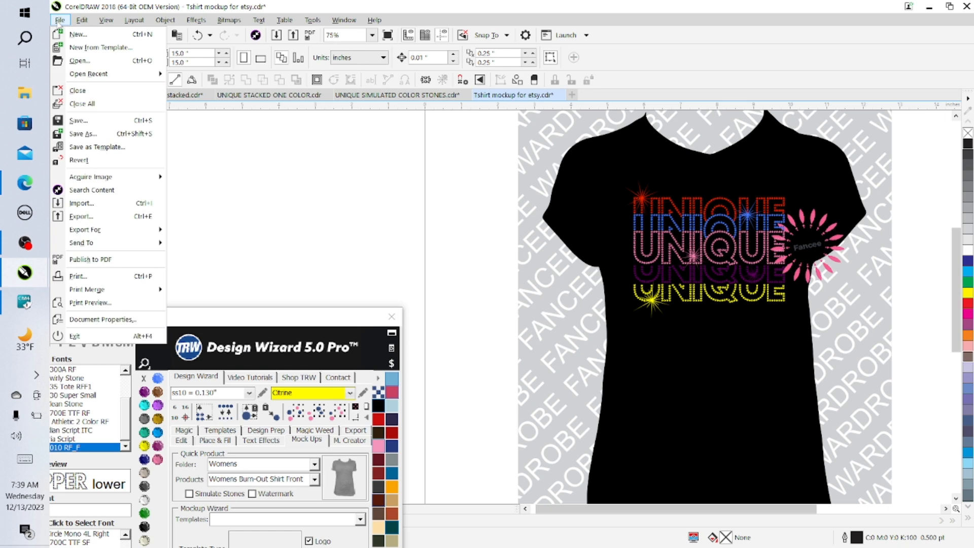
pyautogui.click(108, 219)
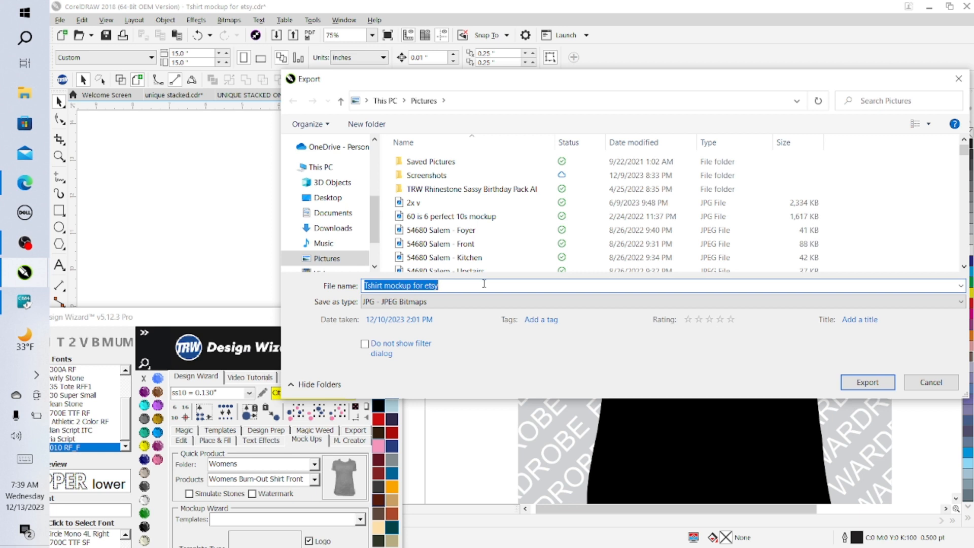
pyautogui.write('UNI')
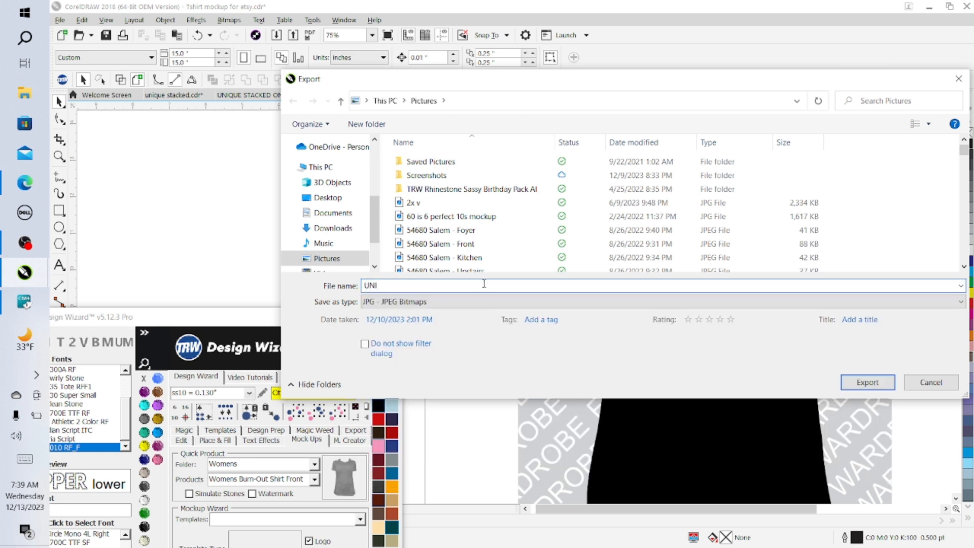
pyautogui.write('QUE COLOR MOCKUP T')
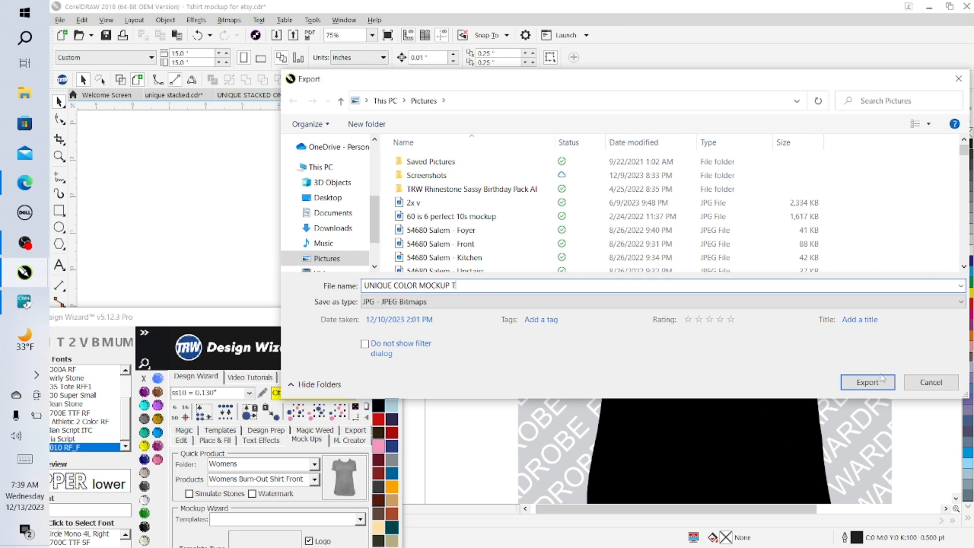
pyautogui.click(877, 385)
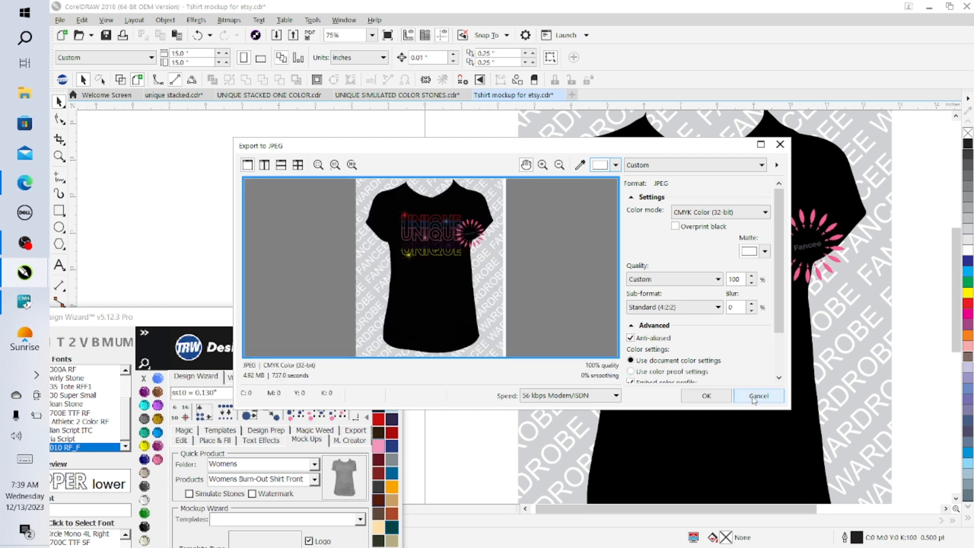
pyautogui.click(705, 398)
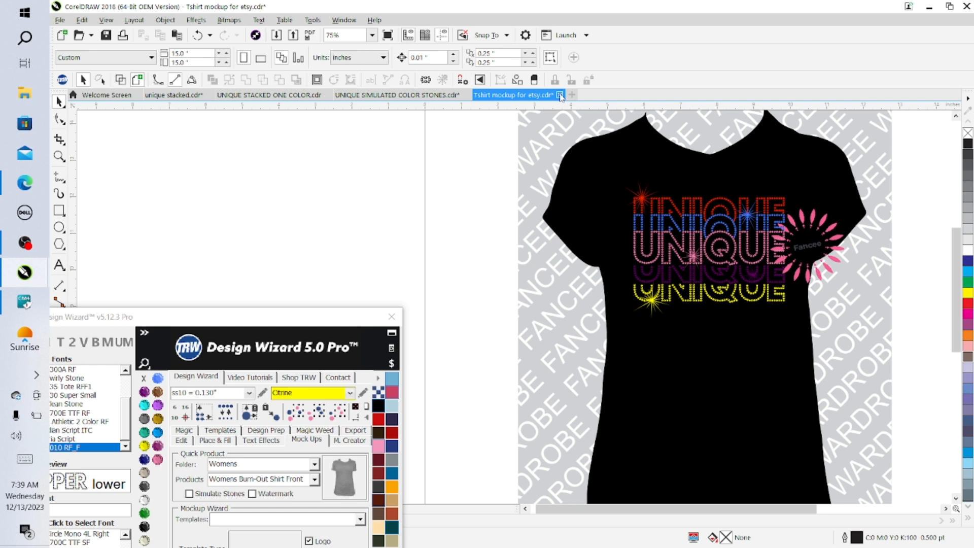
# Step: Close the T-shirt mockup without saving its changes and deselect the design in the UNIQUE SIMULATED COLOR STONES document
pyautogui.click(560, 96)
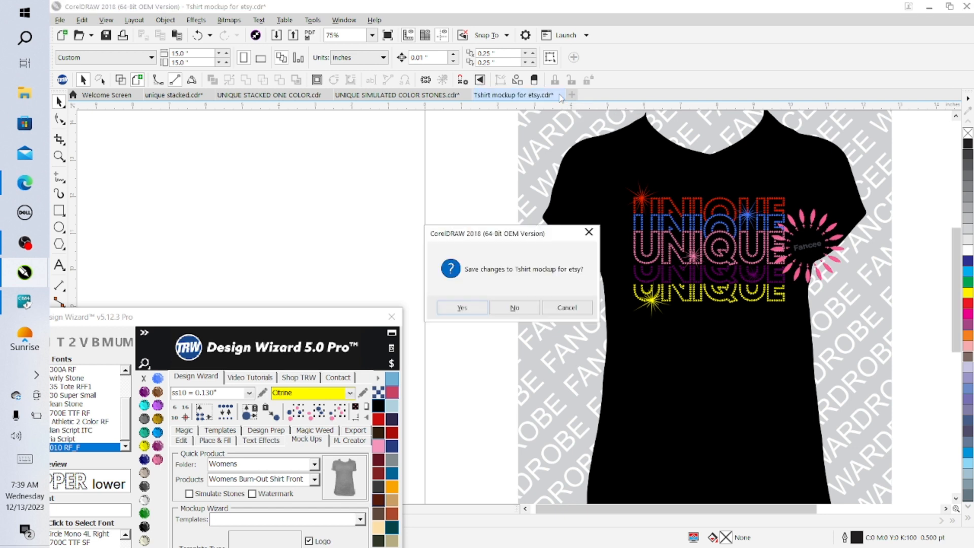
pyautogui.click(513, 309)
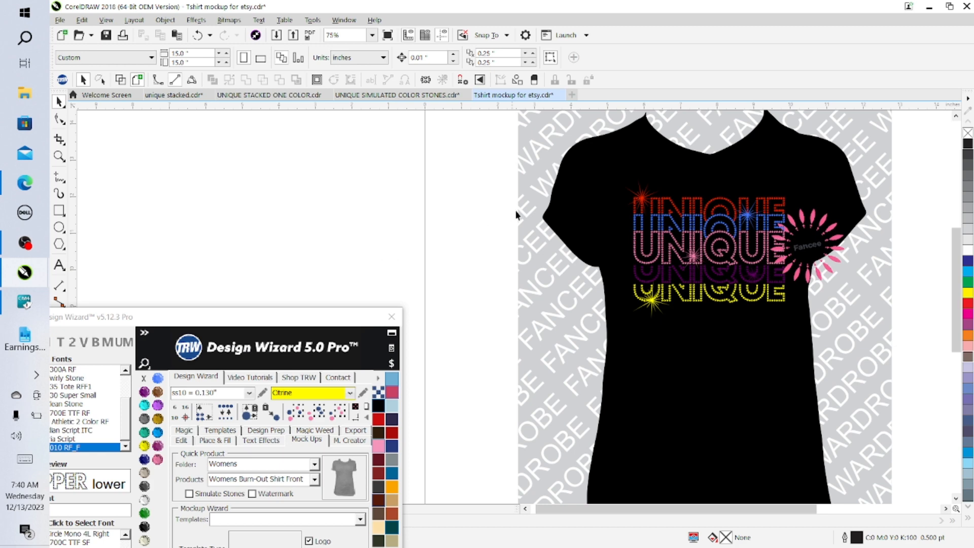
pyautogui.click(536, 95)
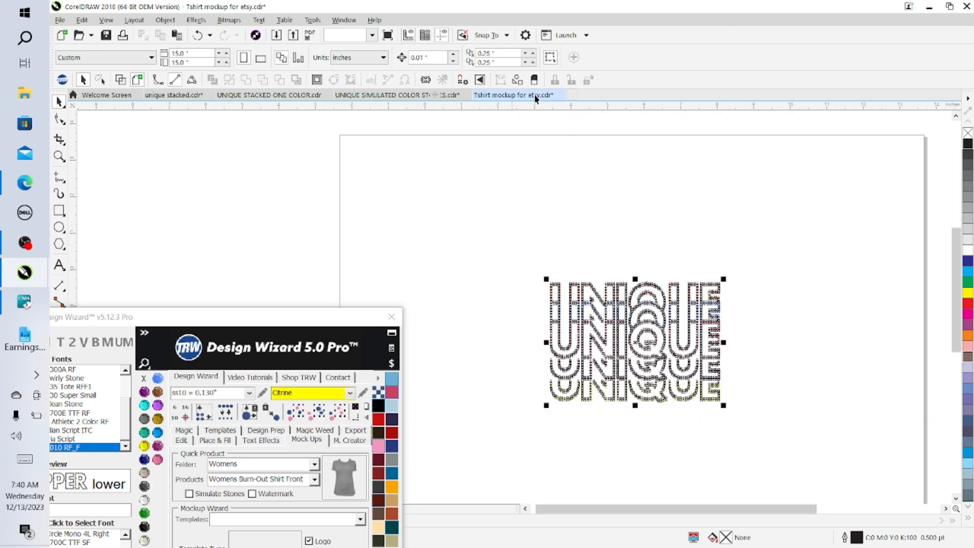
pyautogui.click(441, 196)
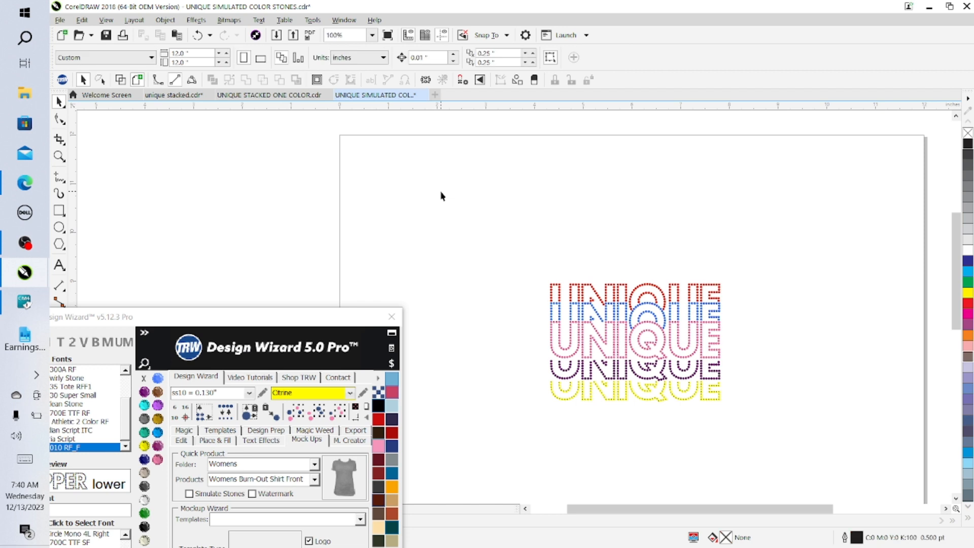
# Step: Open the recent file hoodie mockup for etsy.cdr
pyautogui.click(61, 20)
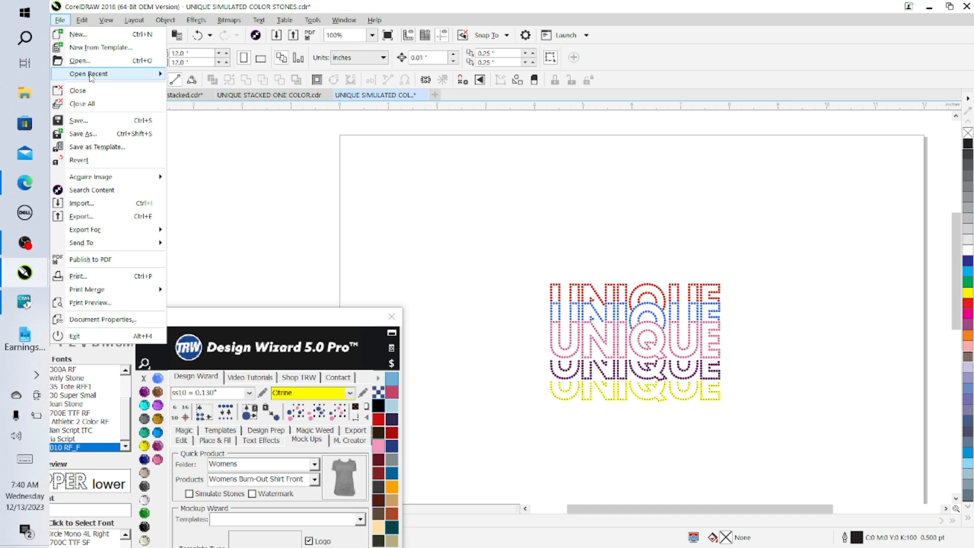
pyautogui.moveTo(90, 76)
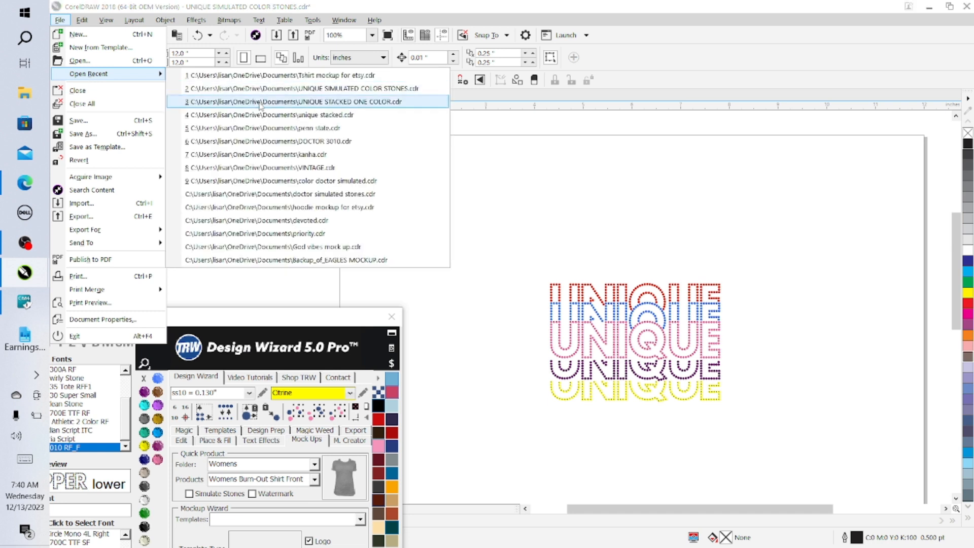
pyautogui.click(302, 206)
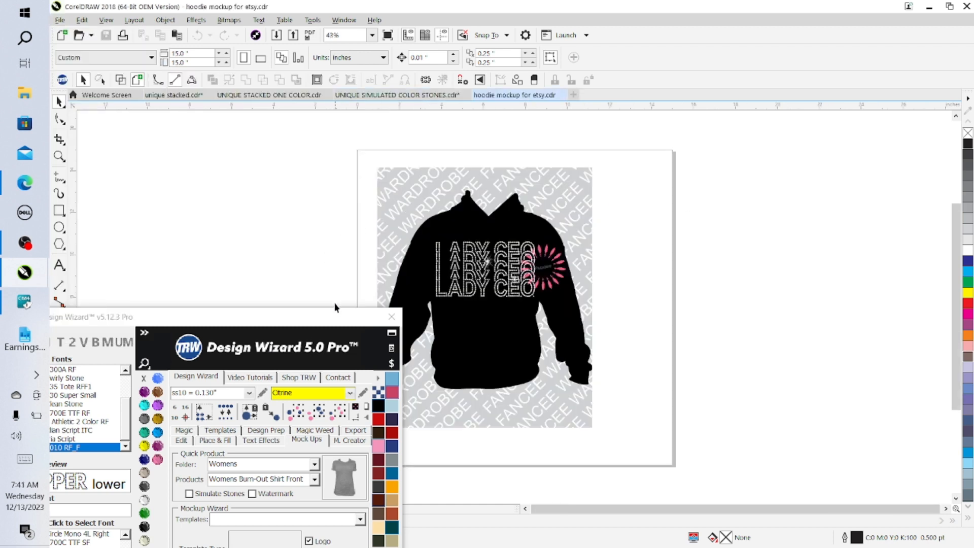
# Step: Delete the LADY CEO design from the hoodie, keeping the Fancee logo and moving the wizard window off the mockup
pyautogui.moveTo(335, 307); pyautogui.dragTo(190, 258)
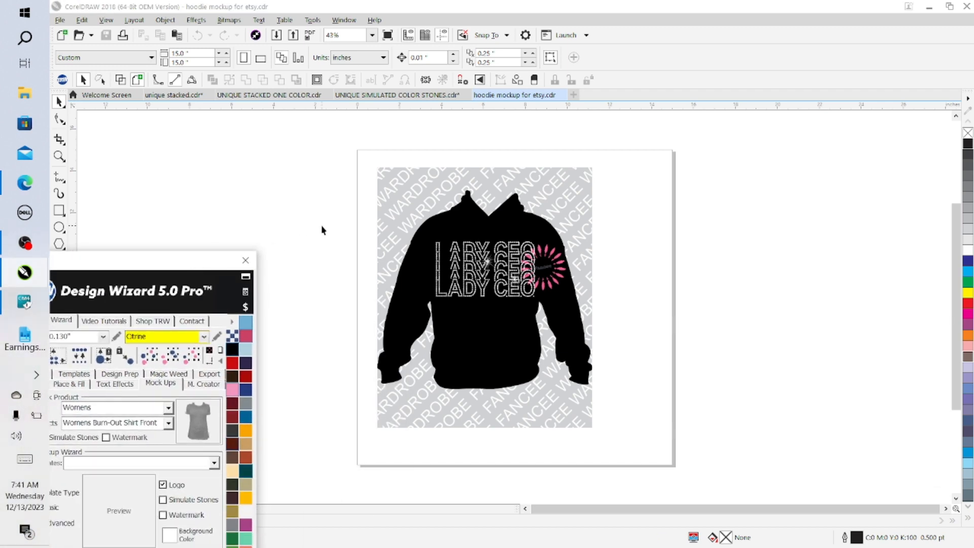
pyautogui.moveTo(322, 227); pyautogui.dragTo(586, 326)
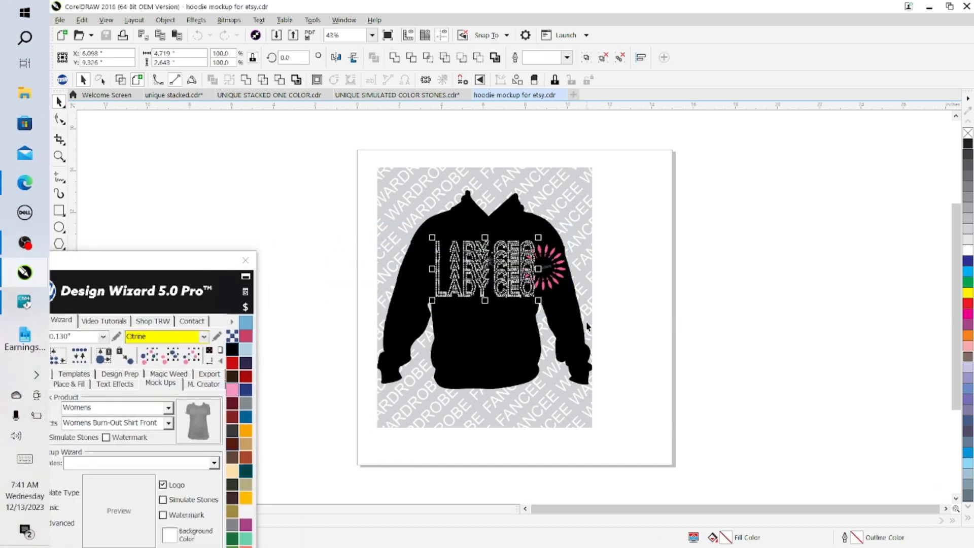
pyautogui.press('Delete')
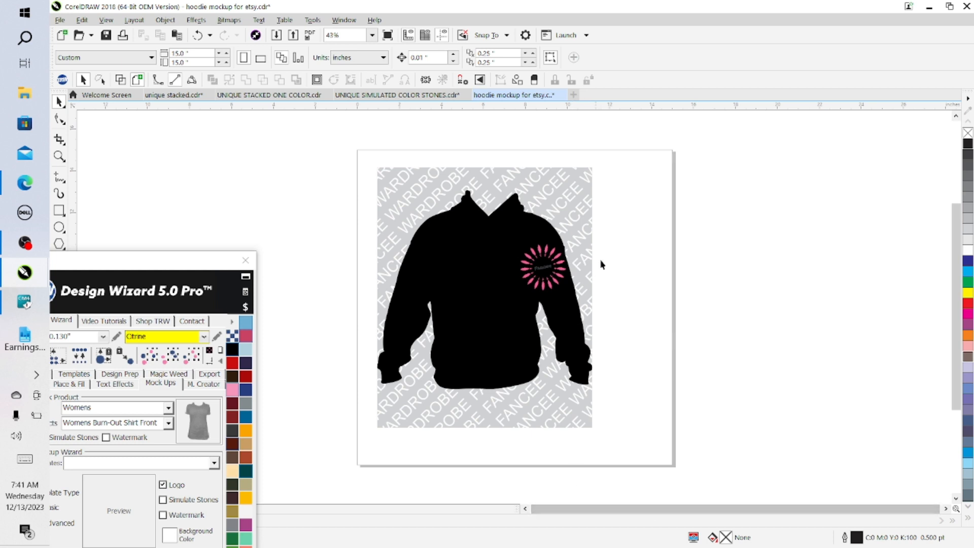
# Step: Paste the coloured UNIQUE design with its sparkles and place it on the hoodie's chest at about X 6.25, Y 8.74 inches
pyautogui.scroll(2, 461, 291)
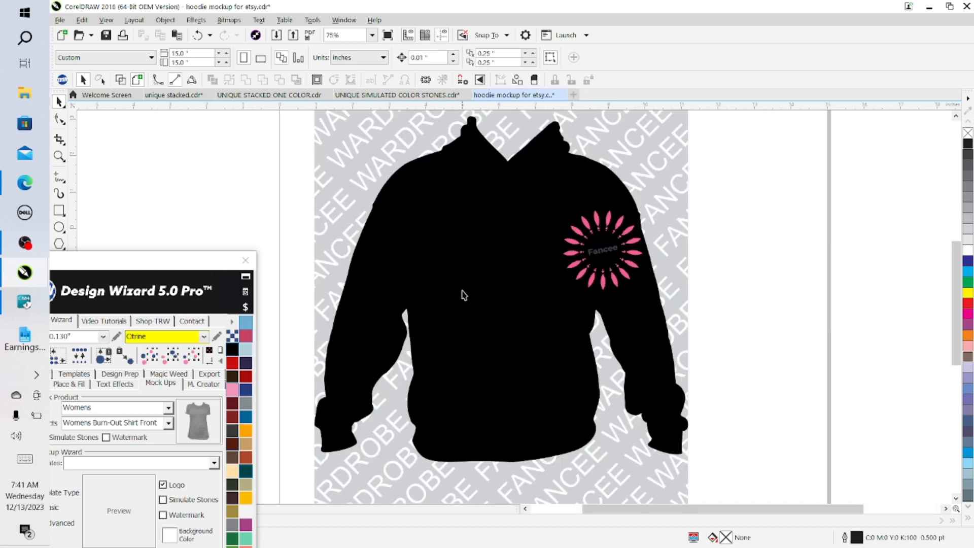
pyautogui.rightClick(775, 259)
pyautogui.click(840, 346)
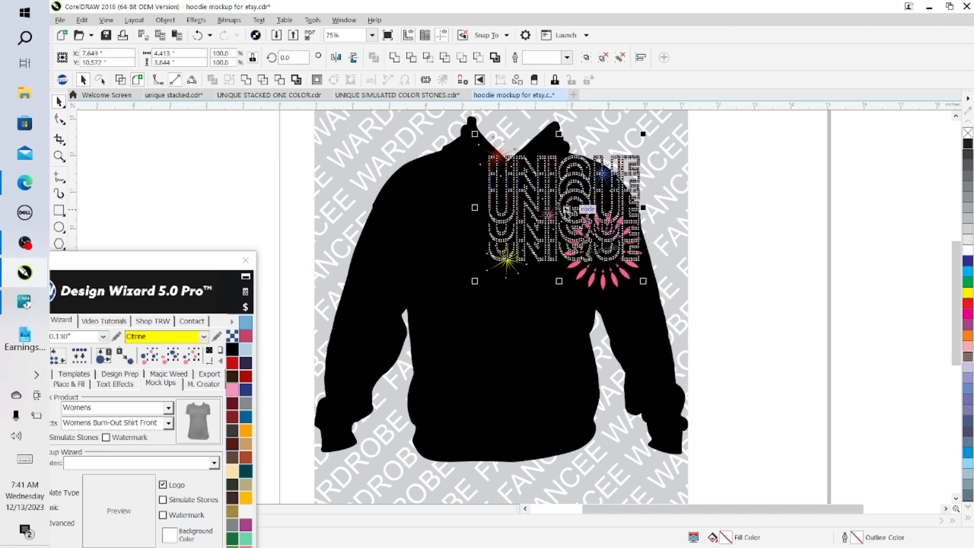
pyautogui.moveTo(551, 228); pyautogui.dragTo(506, 275)
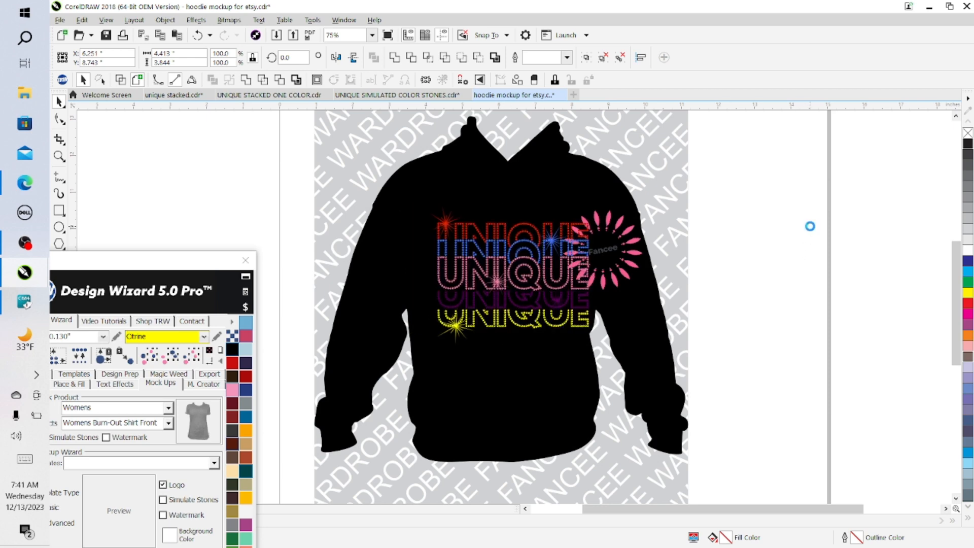
# Step: Nudge the UNIQUE design up and left on the hoodie to about X 6.05, Y 9.14 inches, and deselect it
pyautogui.press('Up')
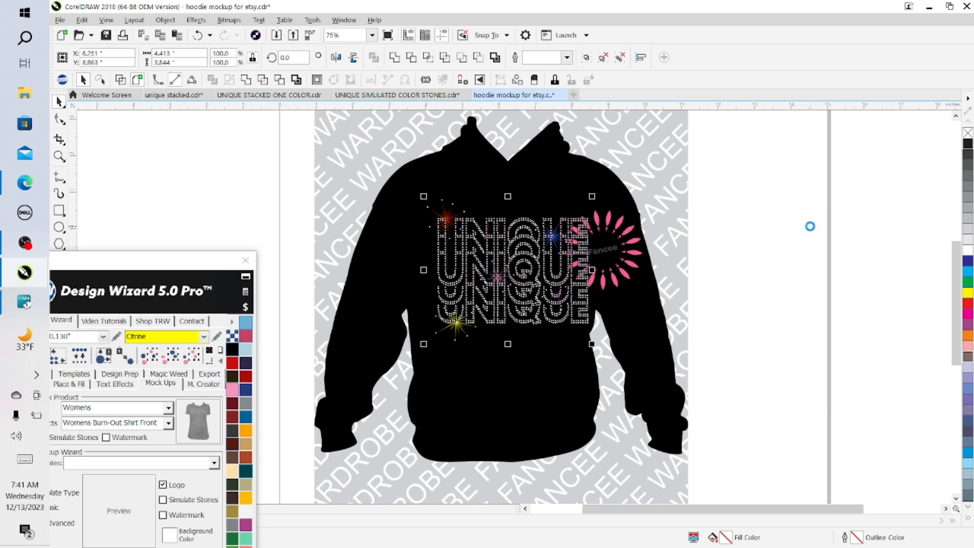
pyautogui.press('Up')
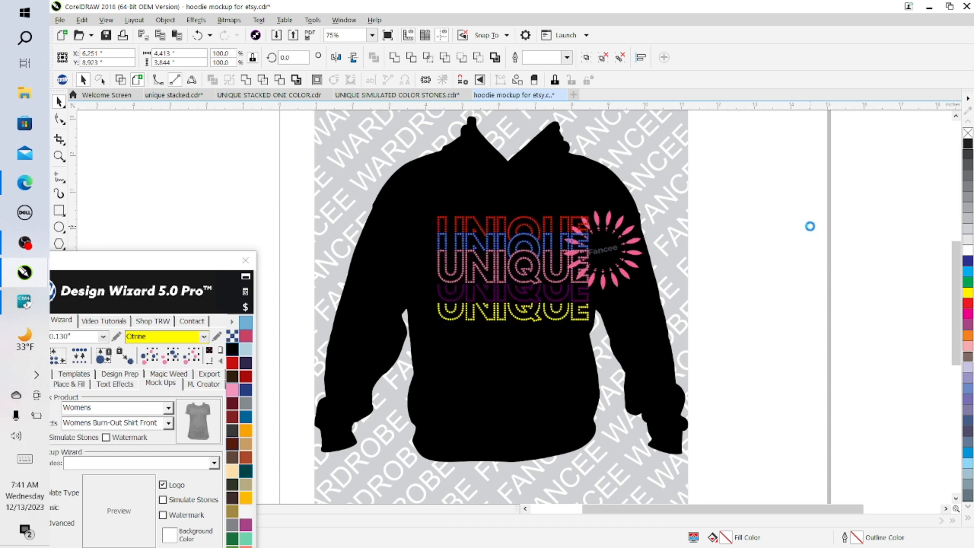
pyautogui.press('Up')
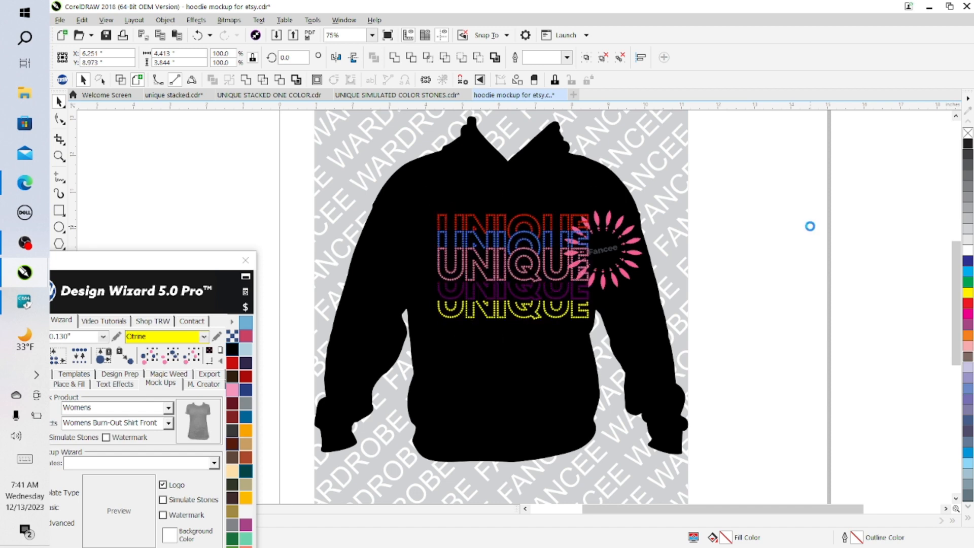
pyautogui.press('Up')
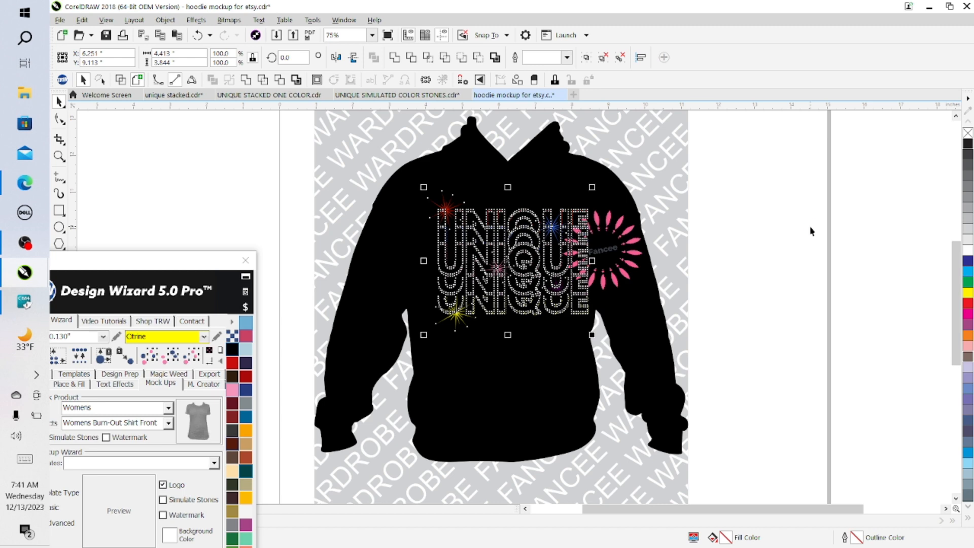
pyautogui.press('Left')
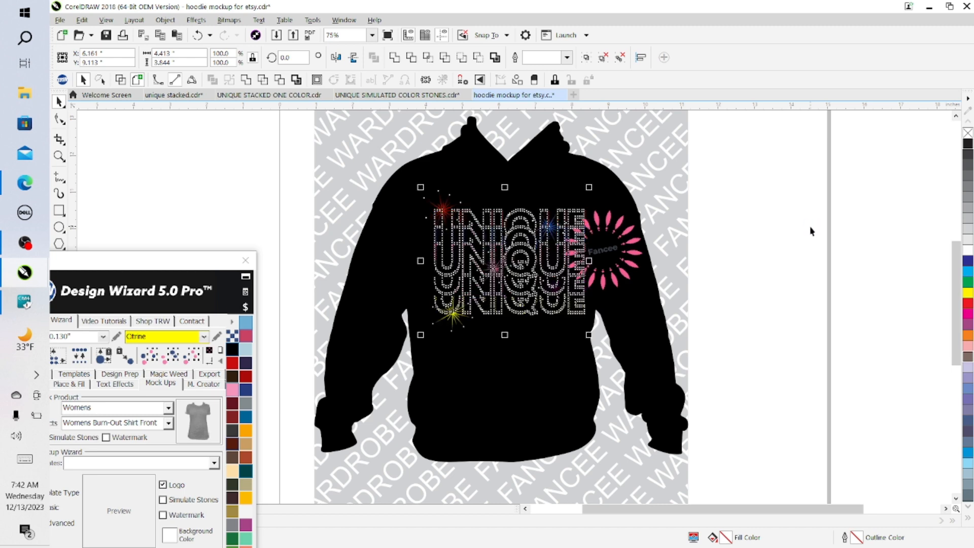
pyautogui.press('Left')
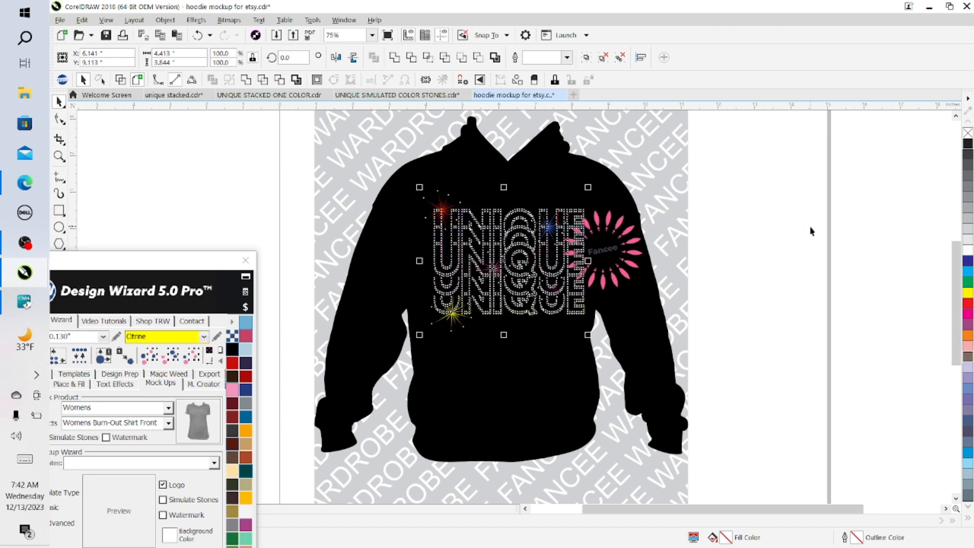
pyautogui.press('Up')
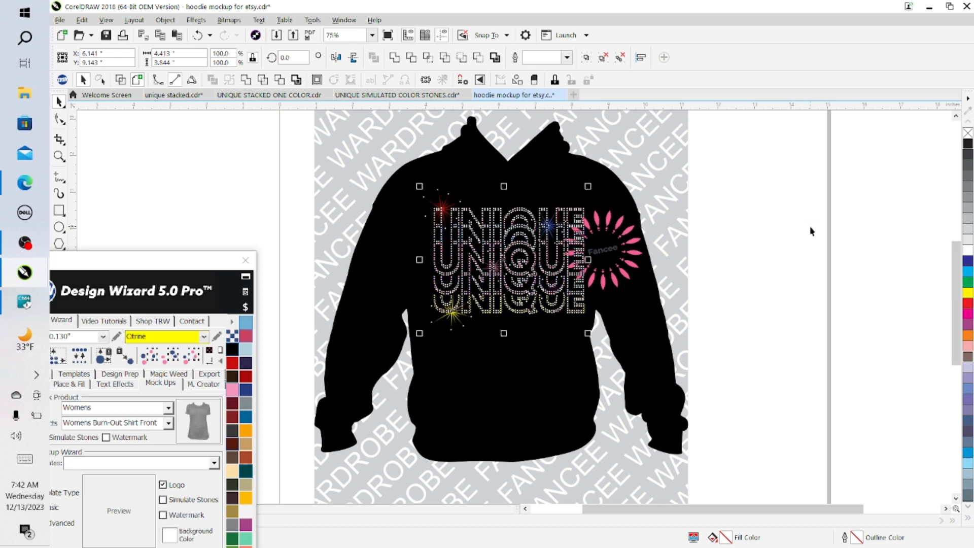
pyautogui.press('Left')
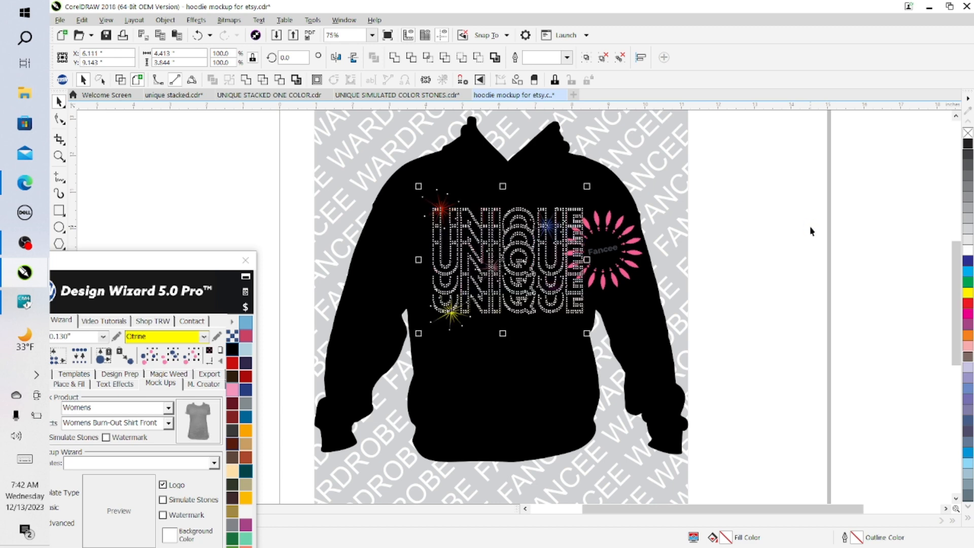
pyautogui.press('Left')
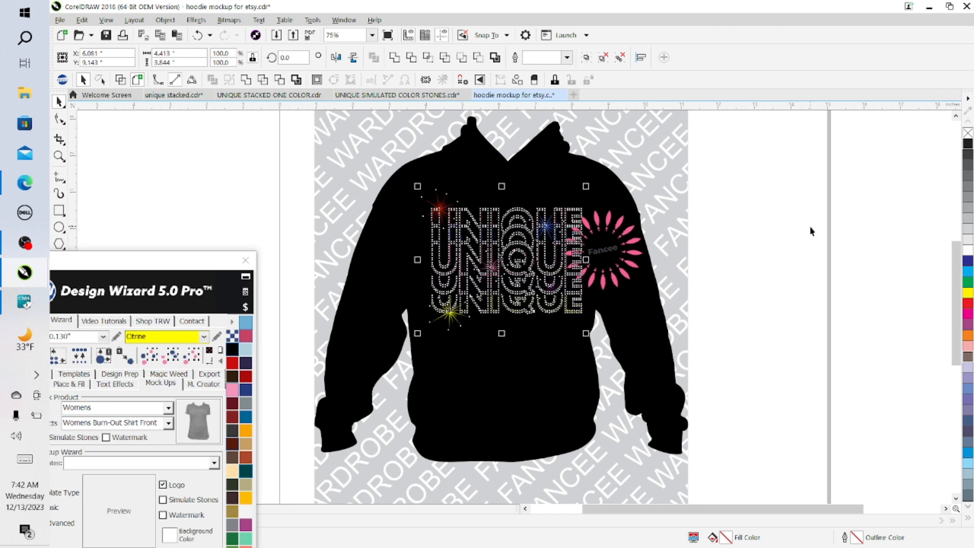
pyautogui.click(812, 229)
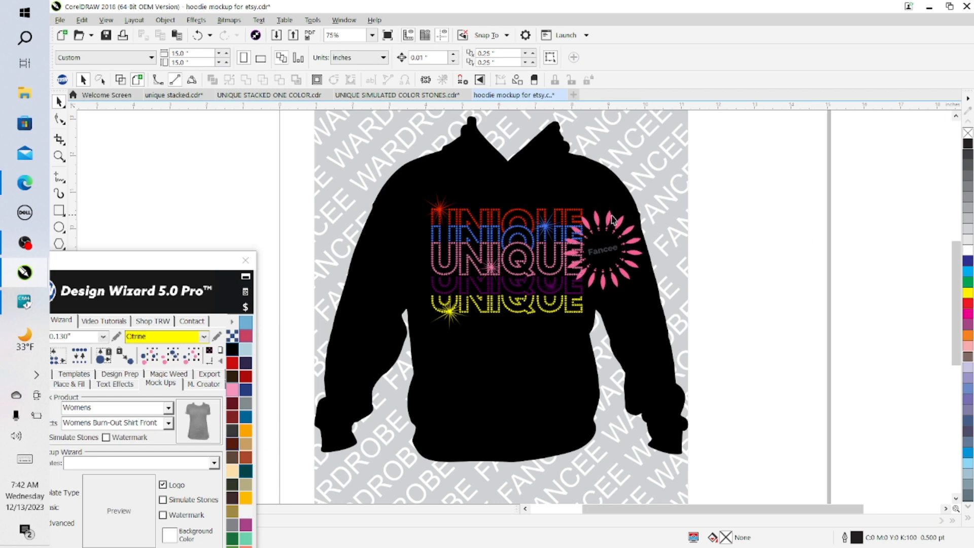
# Step: Export the hoodie mockup to the Pictures folder as a JPEG named UNIQUE COLOR MOCKUP HOODIE
pyautogui.scroll(2, 619, 237)
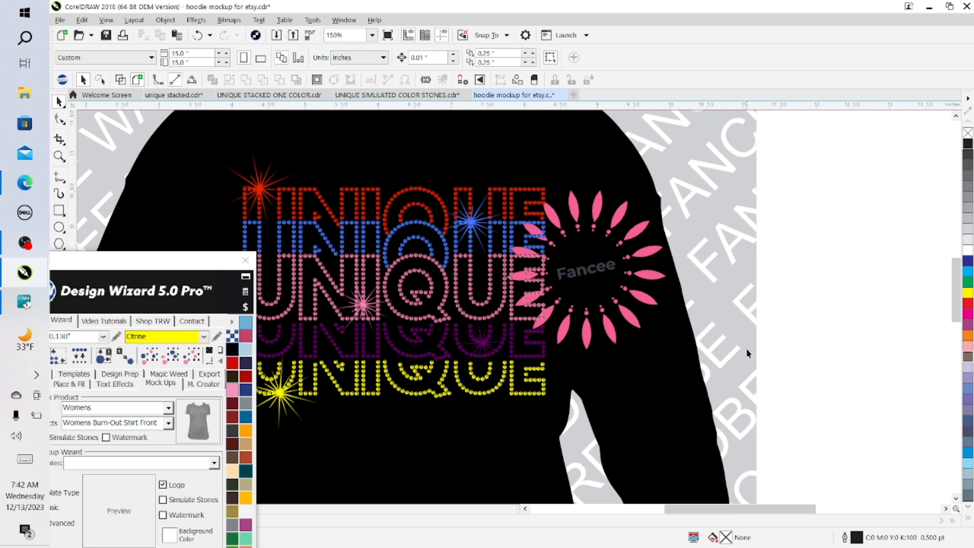
pyautogui.scroll(-2, 750, 358)
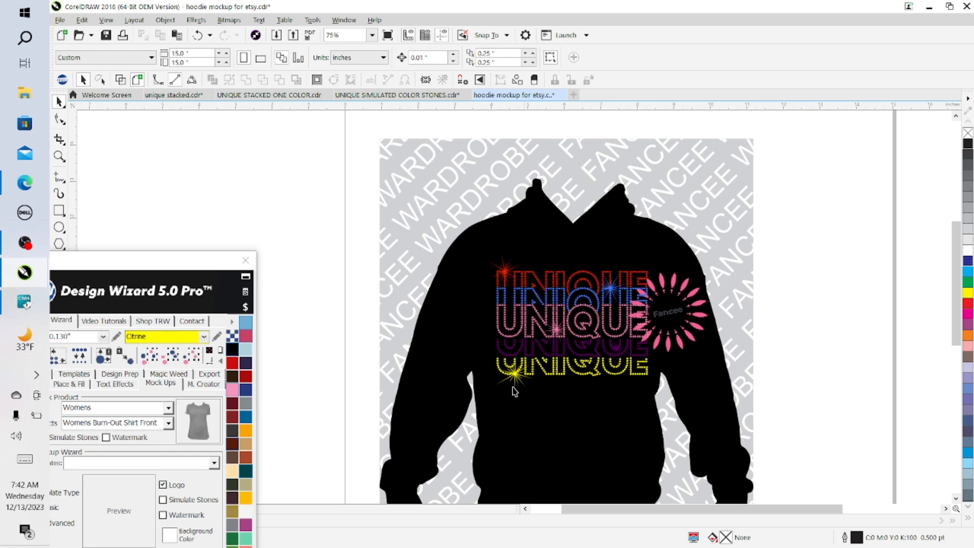
pyautogui.click(62, 20)
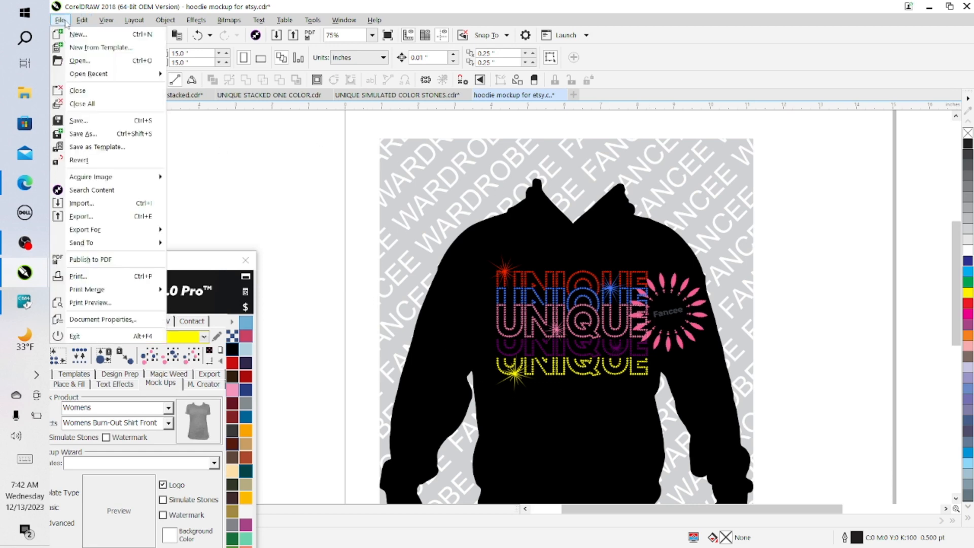
pyautogui.click(100, 219)
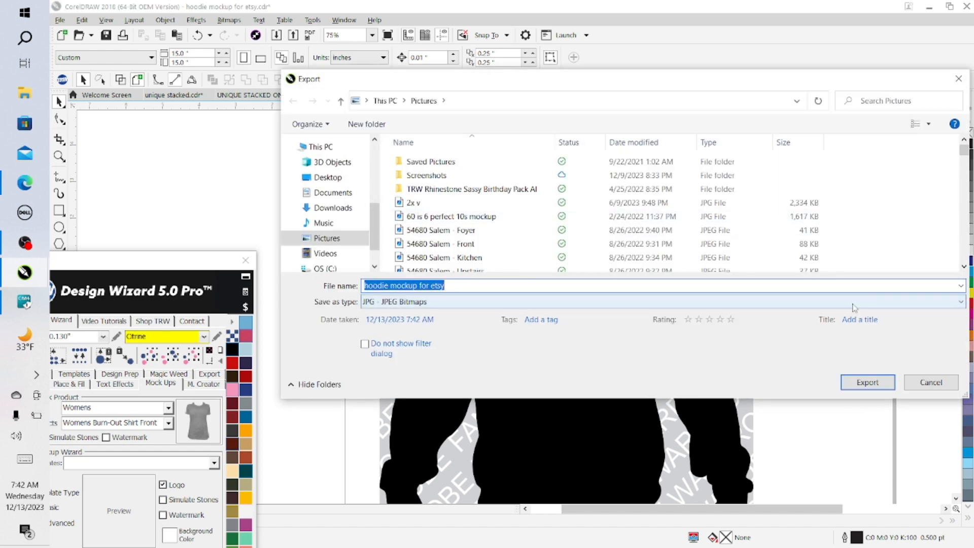
pyautogui.write('UNIQUE COLOR MOCKU')
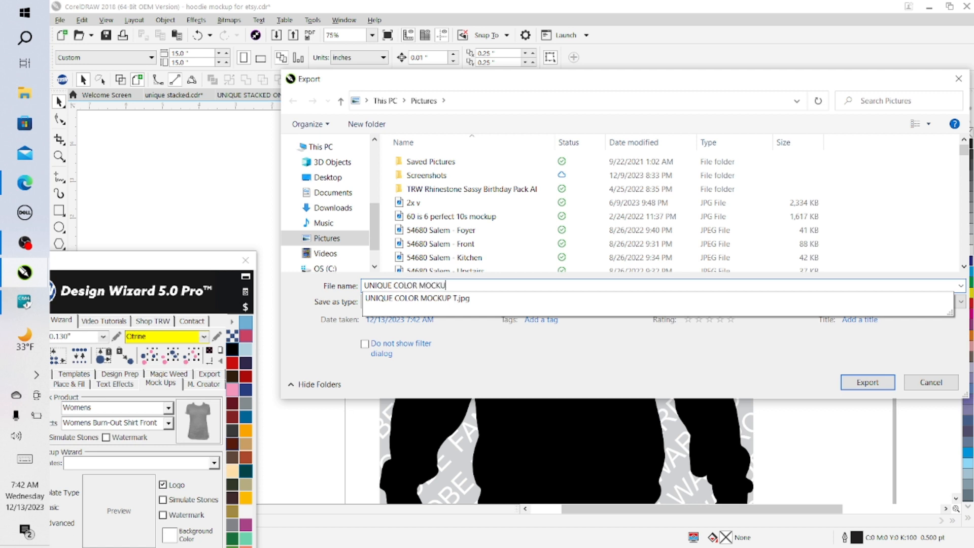
pyautogui.write('P HOODIE')
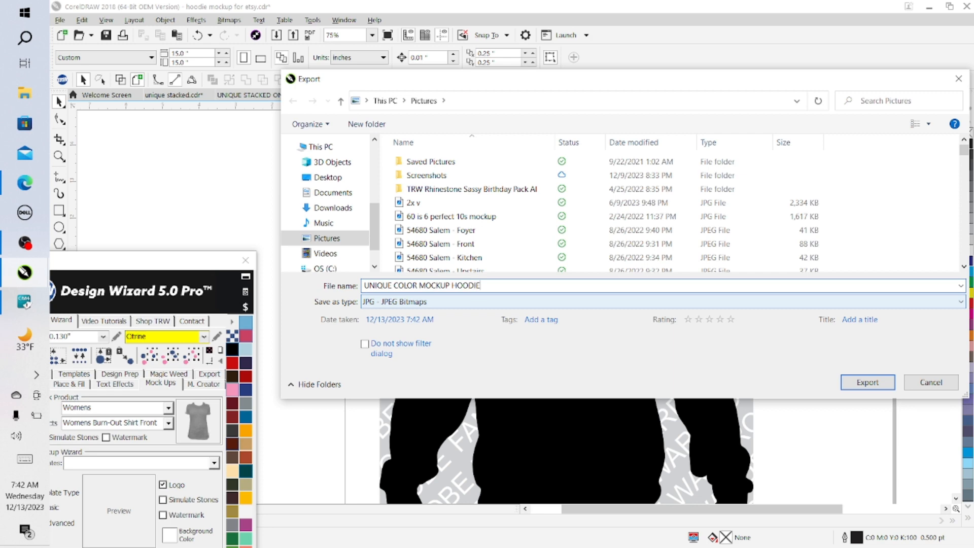
pyautogui.click(864, 387)
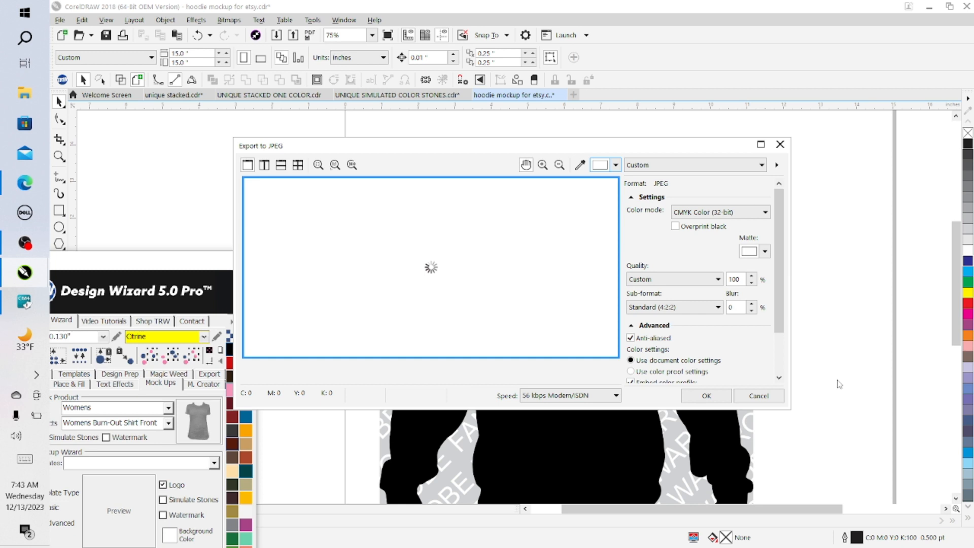
pyautogui.click(716, 396)
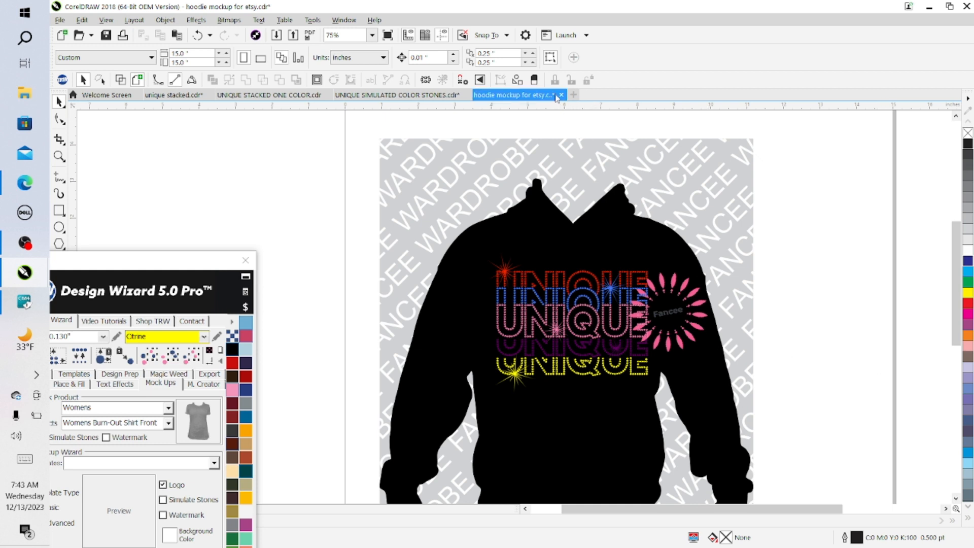
# Step: Close the hoodie mockup without saving, and close UNIQUE SIMULATED COLOR STONES with its changes saved
pyautogui.click(561, 96)
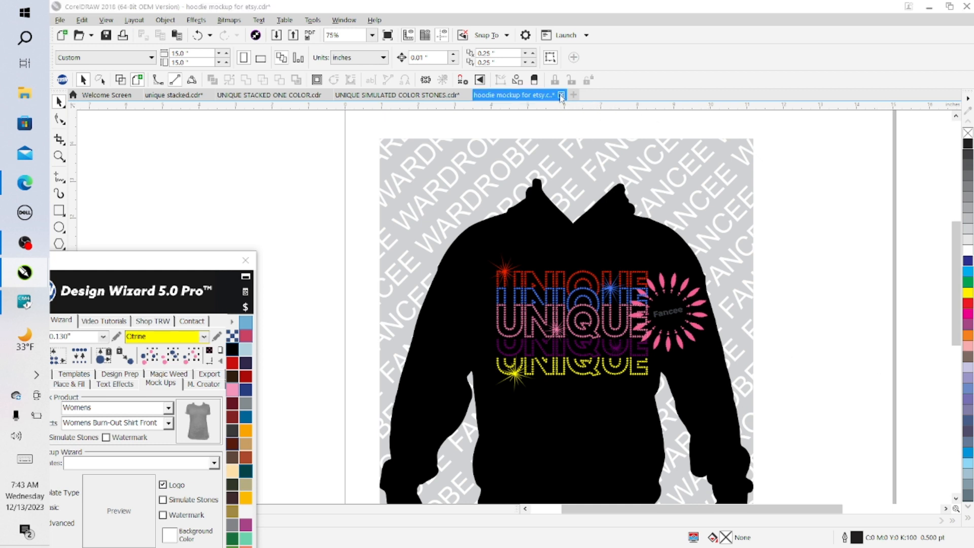
pyautogui.click(518, 308)
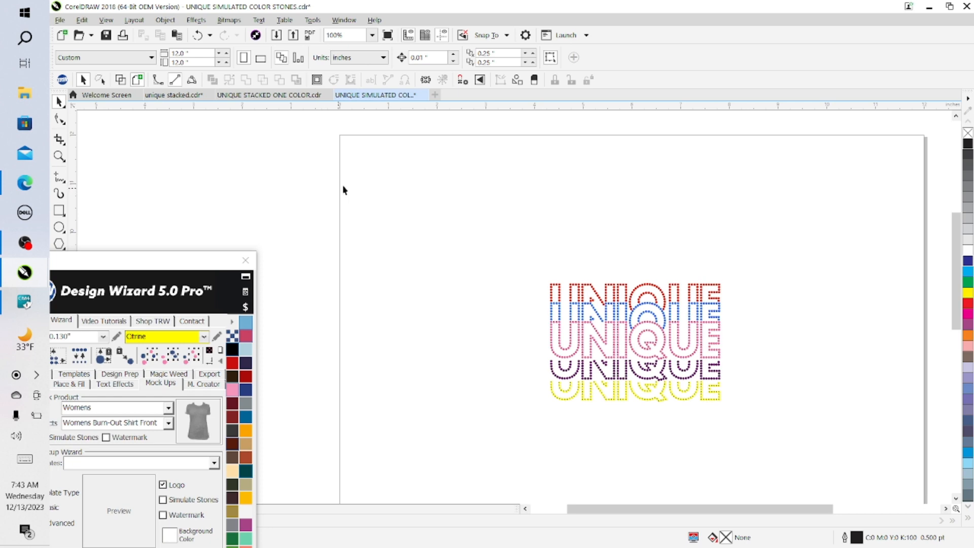
pyautogui.scroll(6, 596, 337)
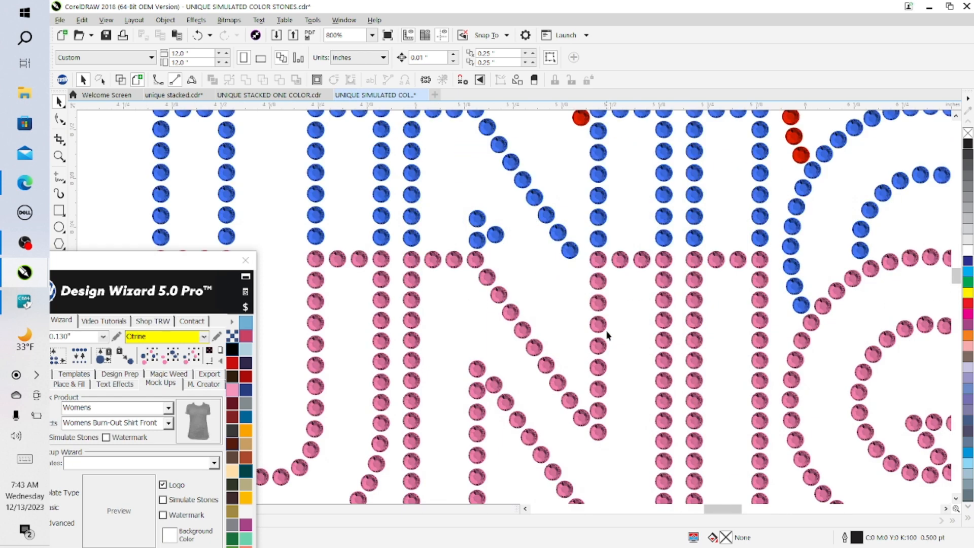
pyautogui.scroll(-4, 609, 334)
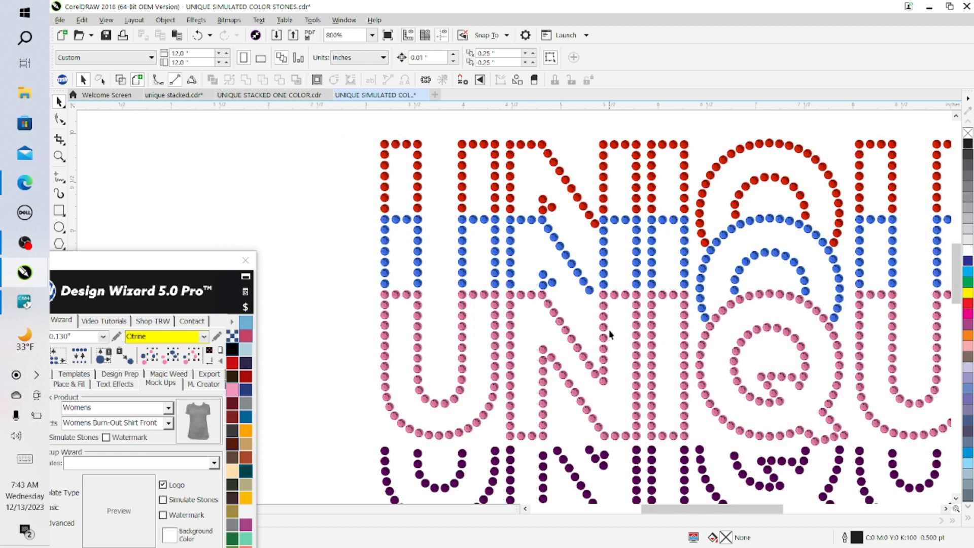
pyautogui.click(423, 95)
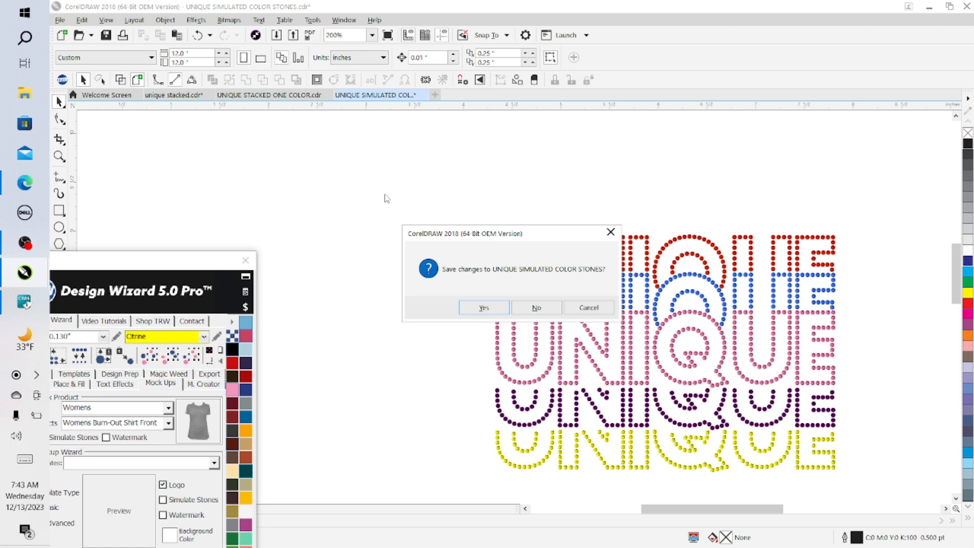
pyautogui.click(483, 308)
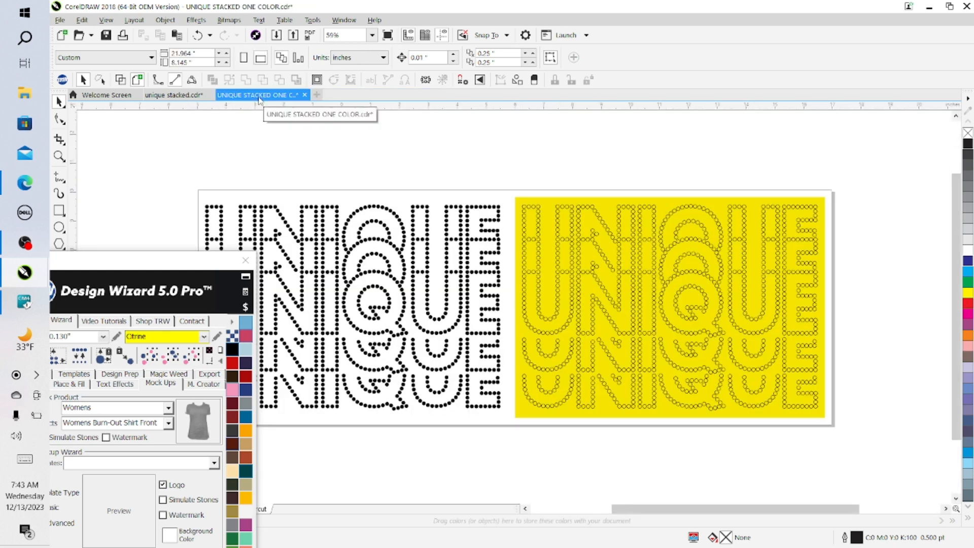
# Step: In unique stacked.cdr, delete the duplicate coloured UNIQUE design lying outside the page
pyautogui.click(173, 96)
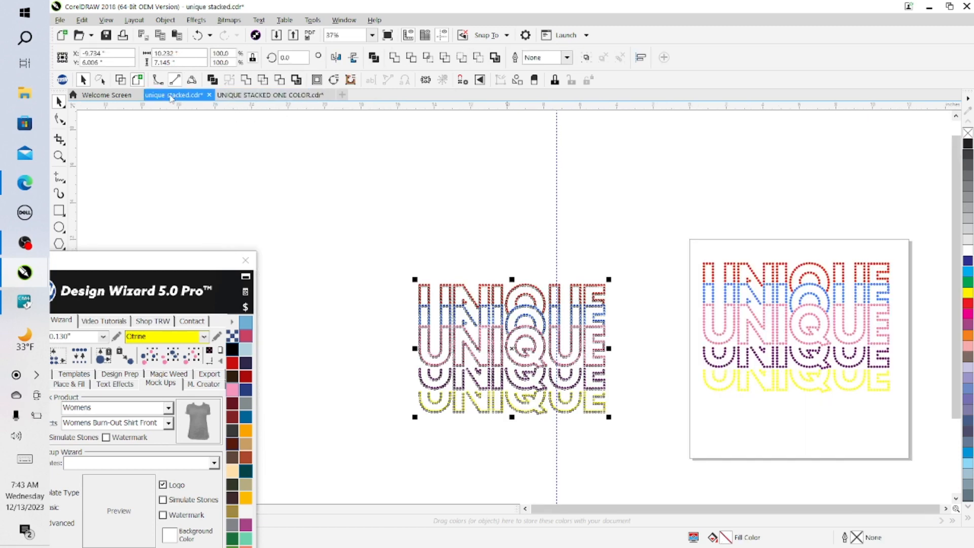
pyautogui.click(635, 338)
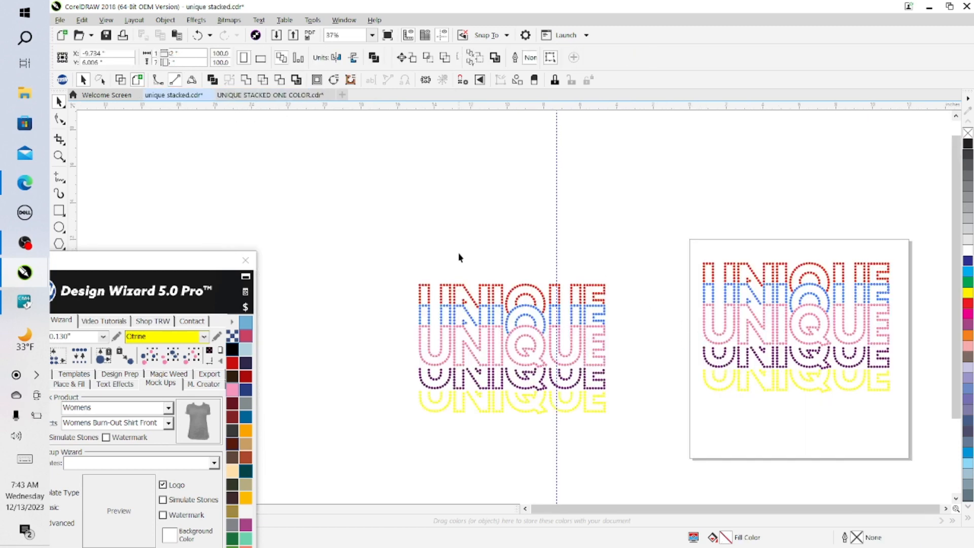
pyautogui.moveTo(653, 437); pyautogui.dragTo(655, 447)
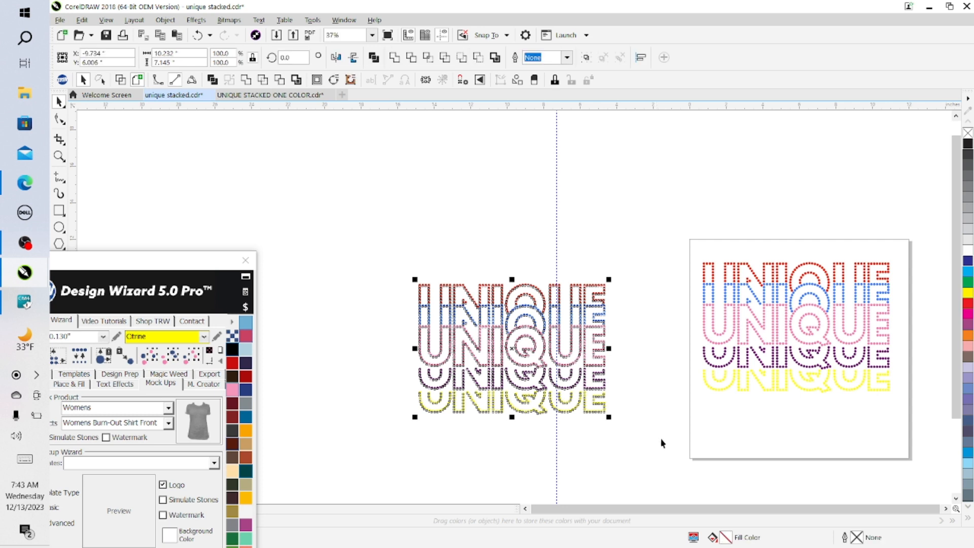
pyautogui.press('Delete')
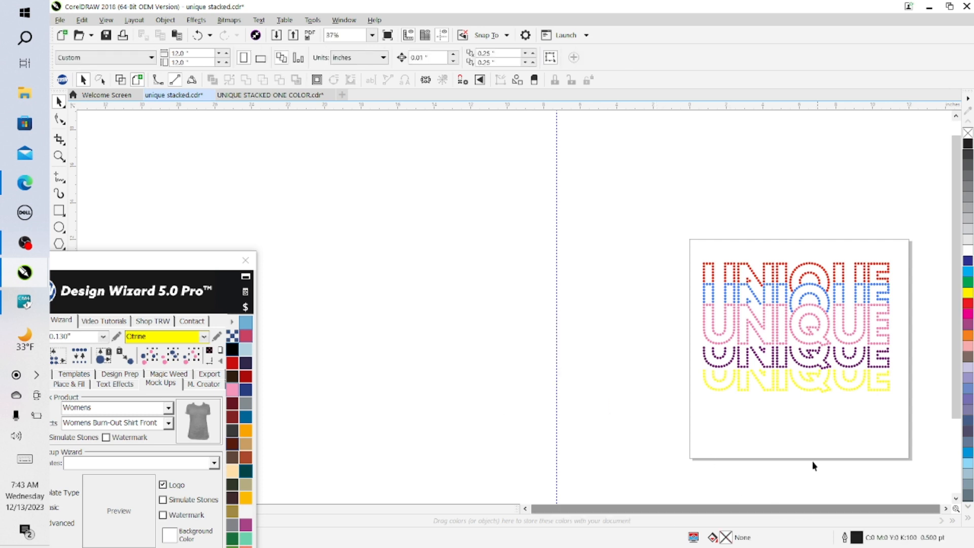
# Step: Create Stone Overcut rhinestone templates on a new page from the whole coloured UNIQUE design
pyautogui.click(527, 510)
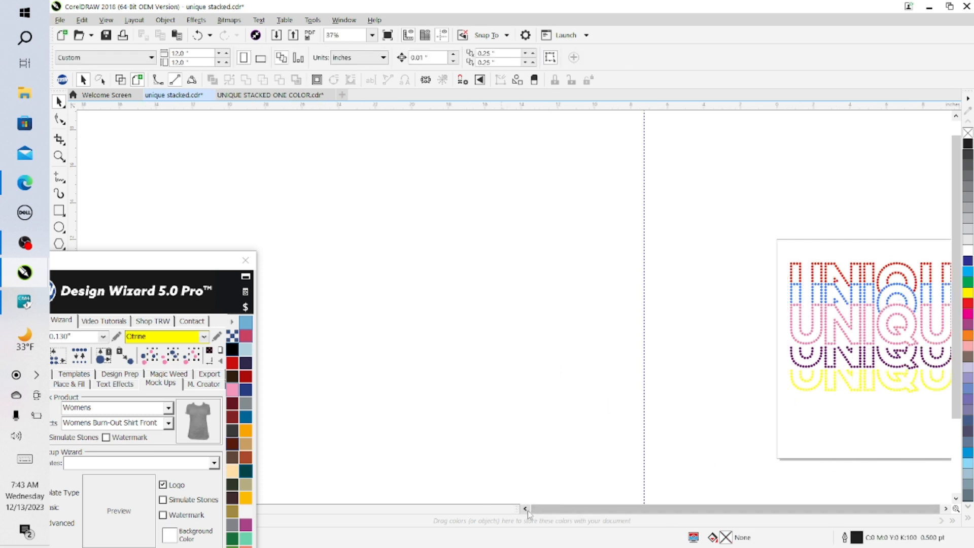
pyautogui.click(945, 509)
pyautogui.click(945, 509)
pyautogui.click(945, 509)
pyautogui.click(946, 509)
pyautogui.click(945, 509)
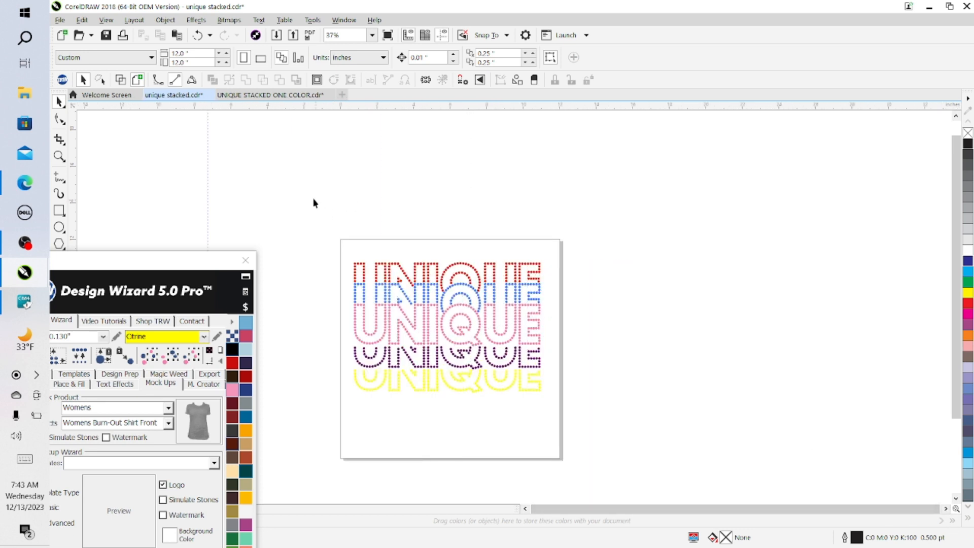
pyautogui.moveTo(303, 191); pyautogui.dragTo(657, 306)
pyautogui.moveTo(679, 464); pyautogui.dragTo(679, 465)
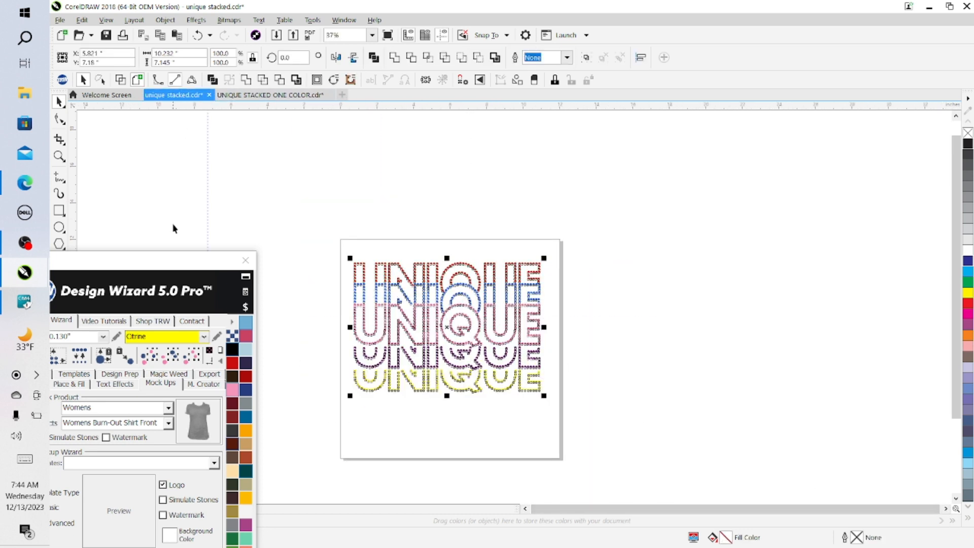
pyautogui.moveTo(182, 265); pyautogui.dragTo(240, 120)
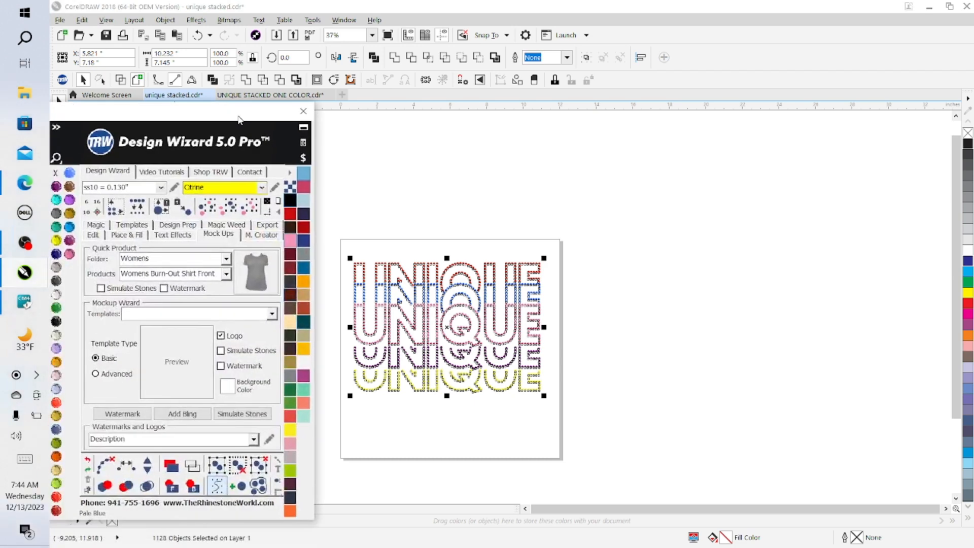
pyautogui.click(87, 212)
pyautogui.click(142, 226)
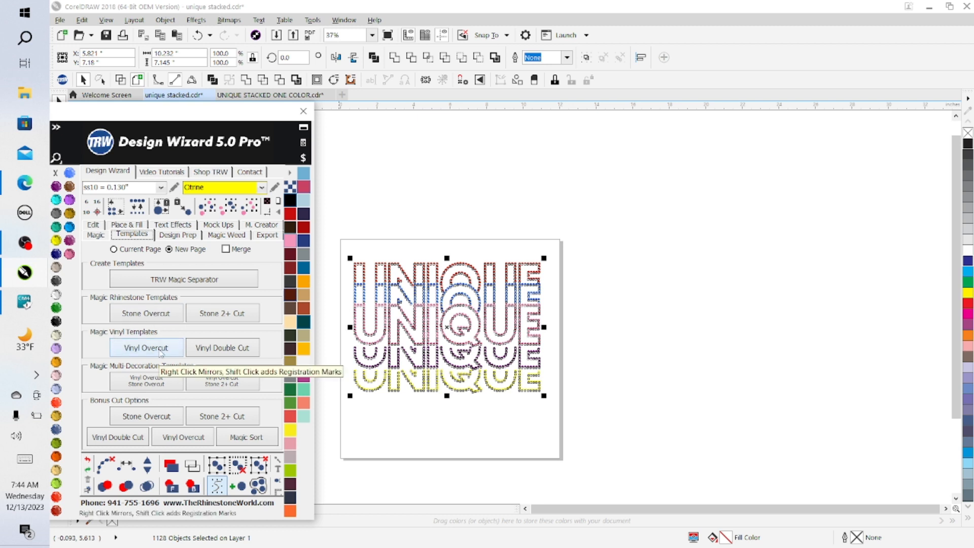
pyautogui.click(157, 314)
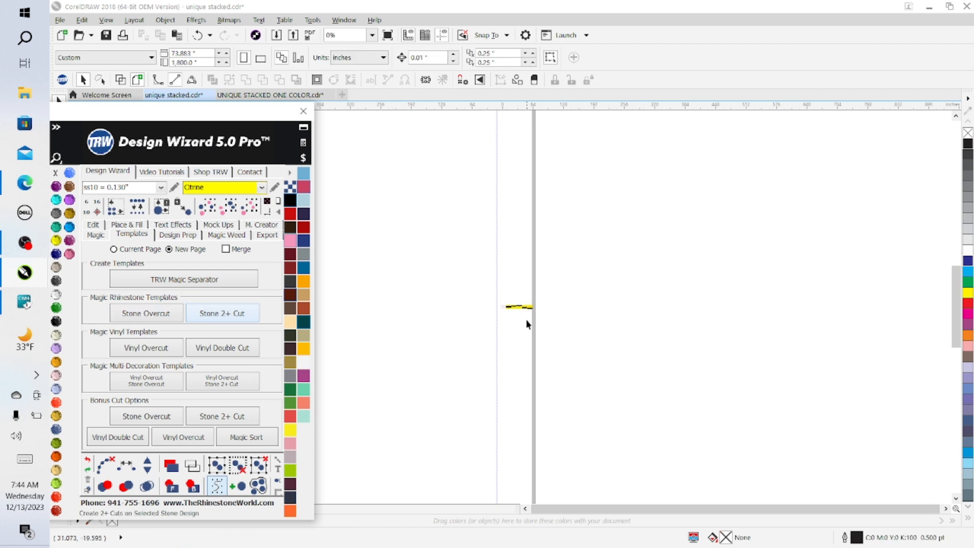
# Step: Undo the last two changes made in unique stacked.cdr by the template creation
pyautogui.scroll(5, 526, 323)
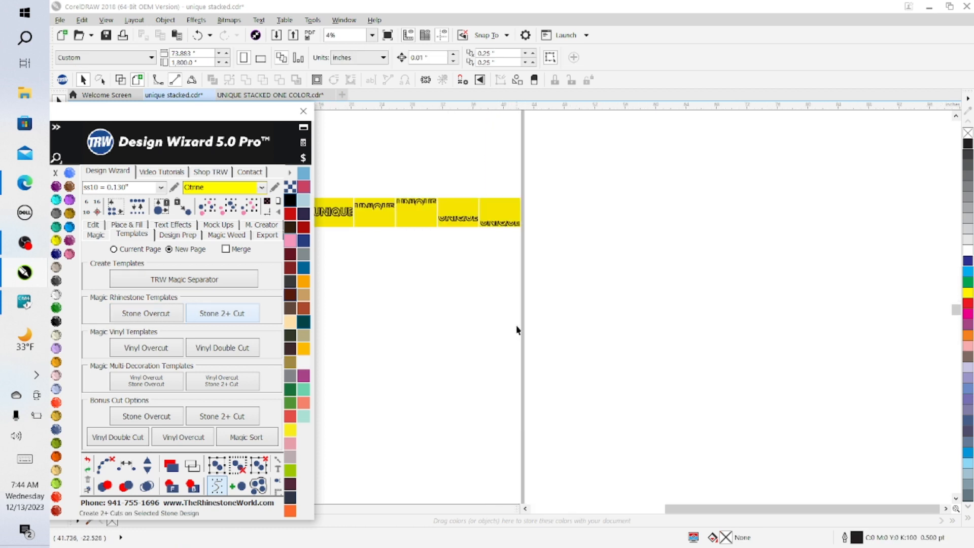
pyautogui.moveTo(716, 514); pyautogui.dragTo(616, 513)
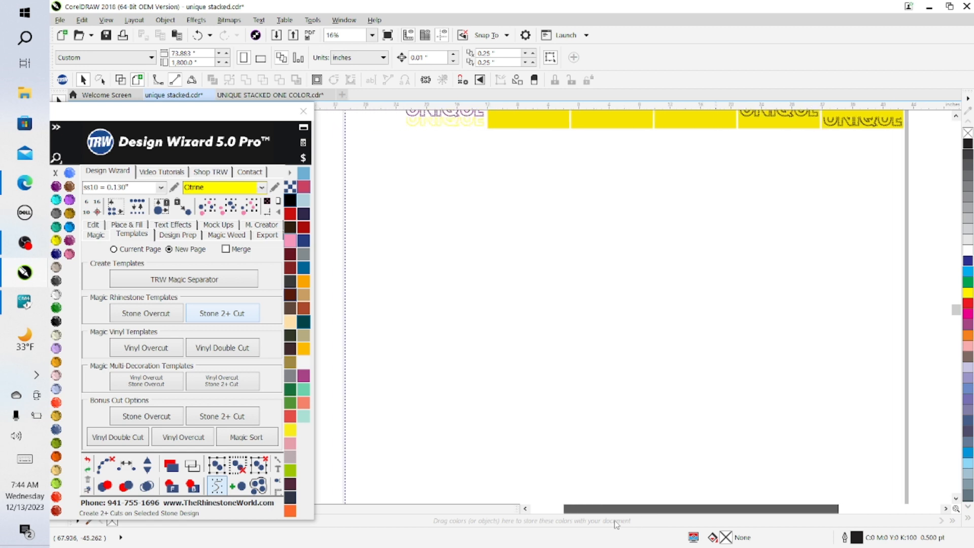
pyautogui.click(957, 320)
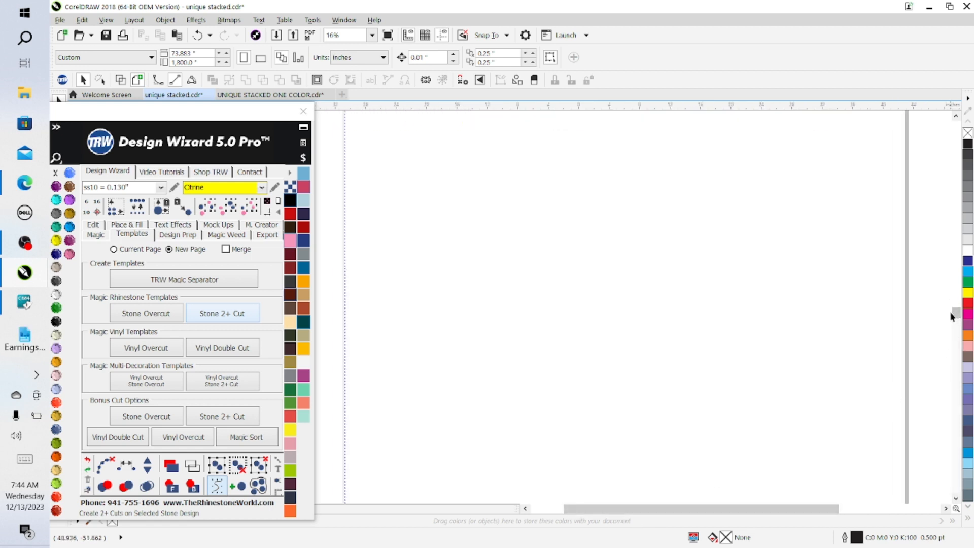
pyautogui.moveTo(953, 311); pyautogui.dragTo(950, 252)
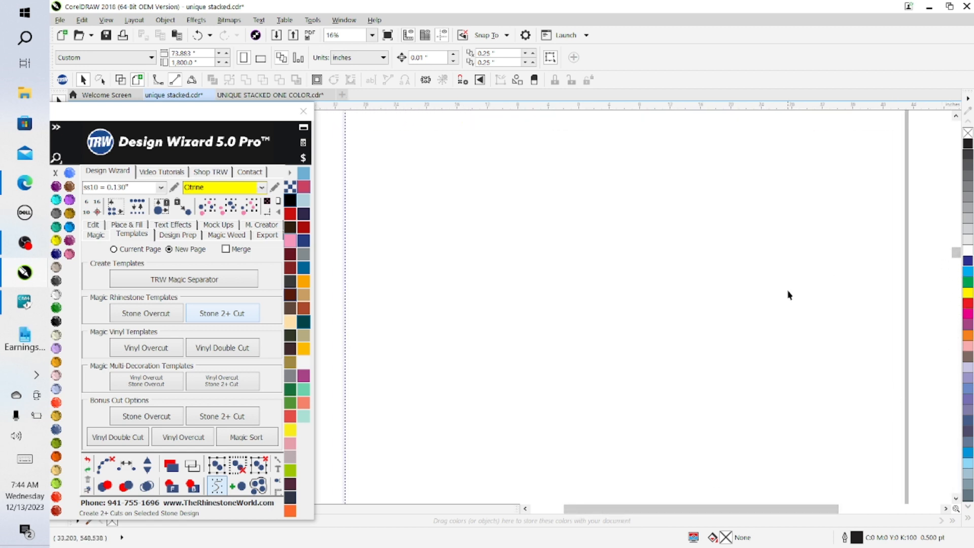
pyautogui.scroll(-3, 788, 297)
pyautogui.scroll(3, 787, 302)
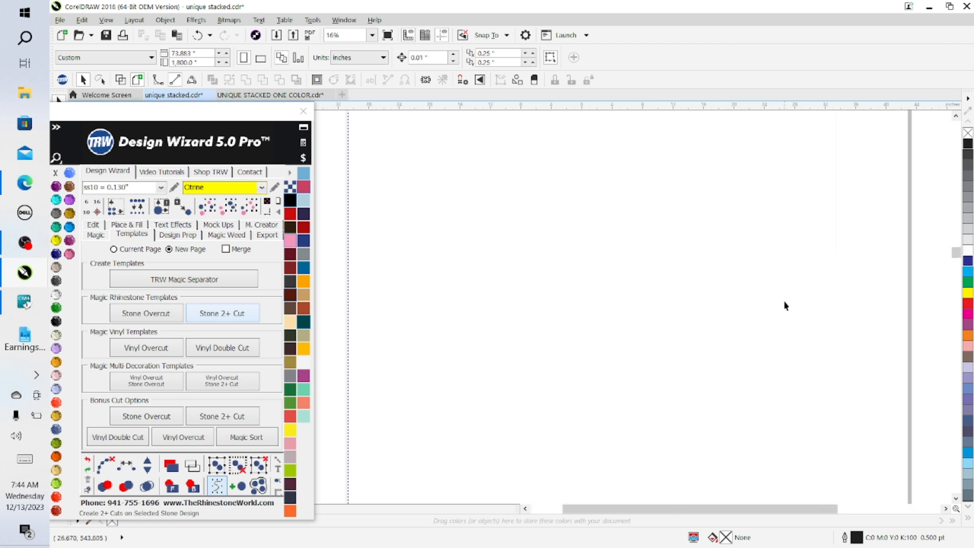
pyautogui.scroll(-2, 785, 306)
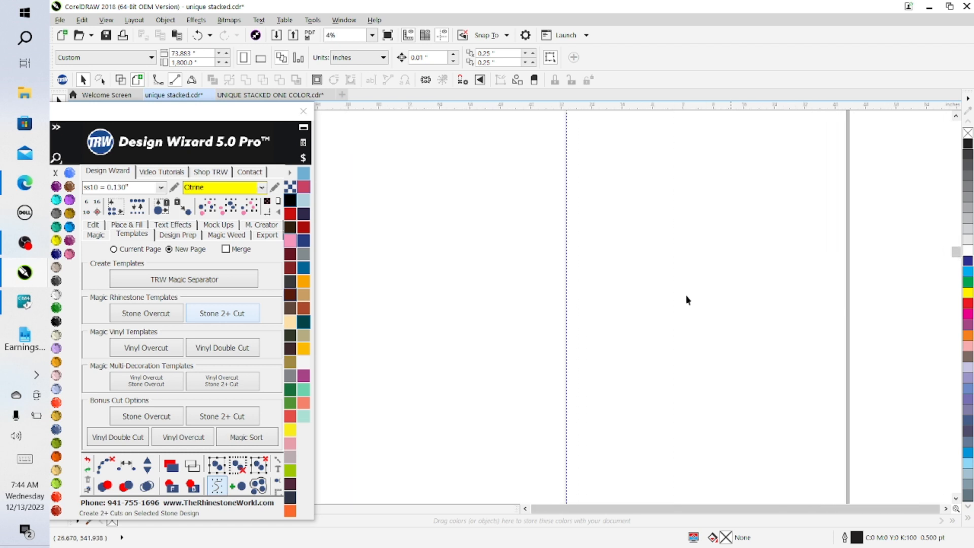
pyautogui.click(197, 39)
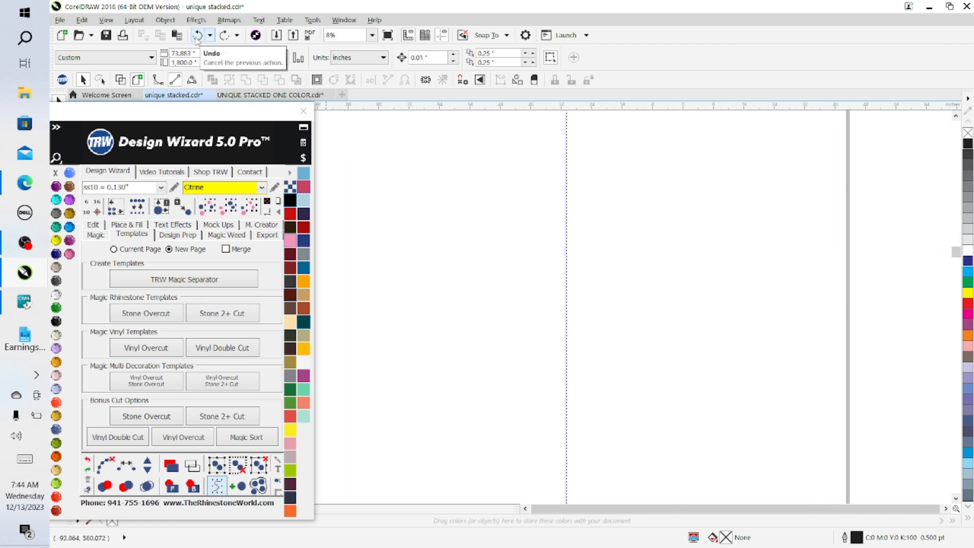
pyautogui.click(197, 38)
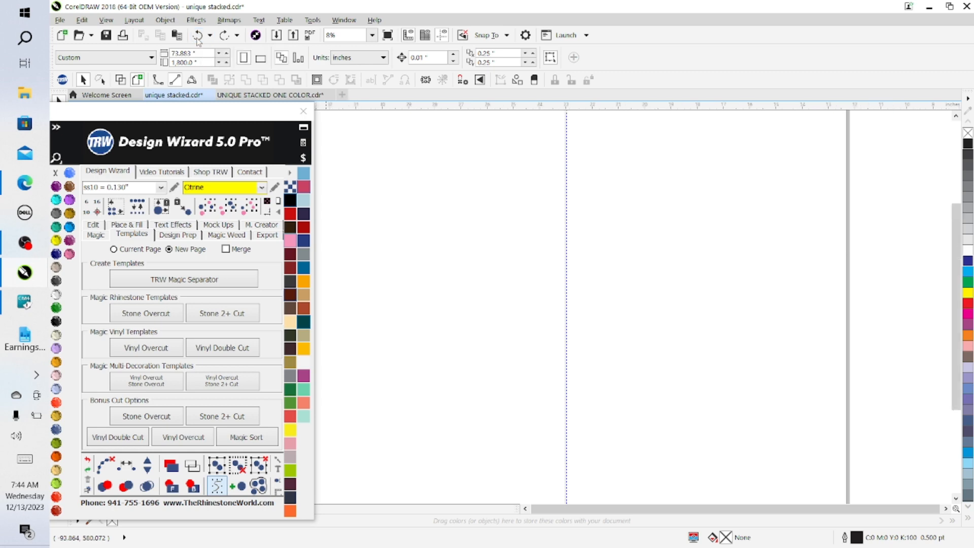
# Step: Move the Design Wizard window clear of the artwork and examine the separate UNIQUE cut template for each stone colour
pyautogui.moveTo(173, 123); pyautogui.dragTo(208, 520)
pyautogui.moveTo(168, 324); pyautogui.dragTo(69, 303)
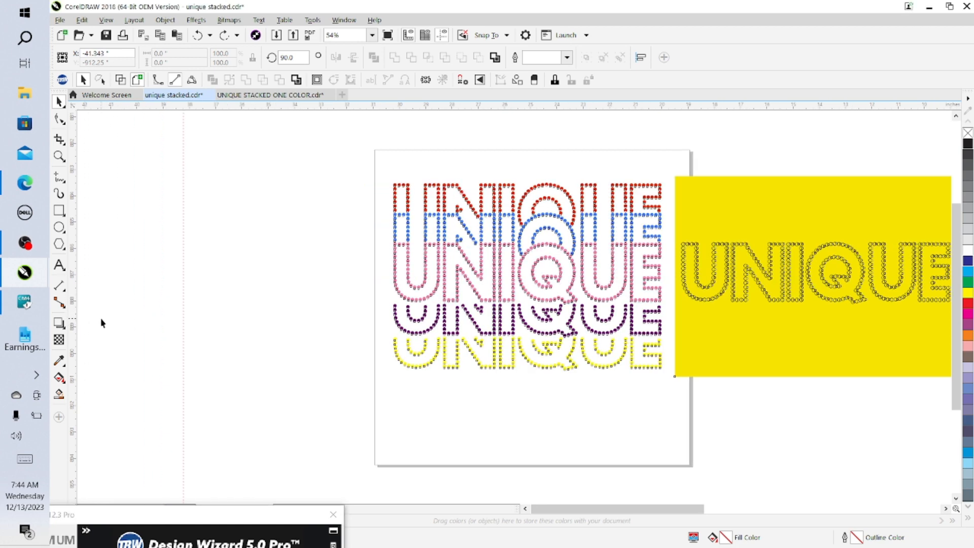
pyautogui.moveTo(551, 509); pyautogui.dragTo(823, 491)
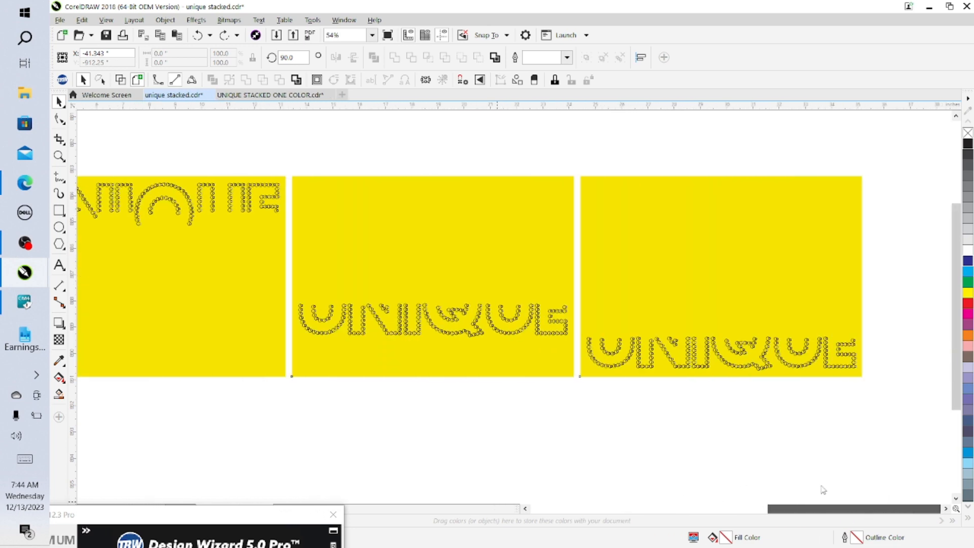
pyautogui.moveTo(823, 490); pyautogui.dragTo(604, 486)
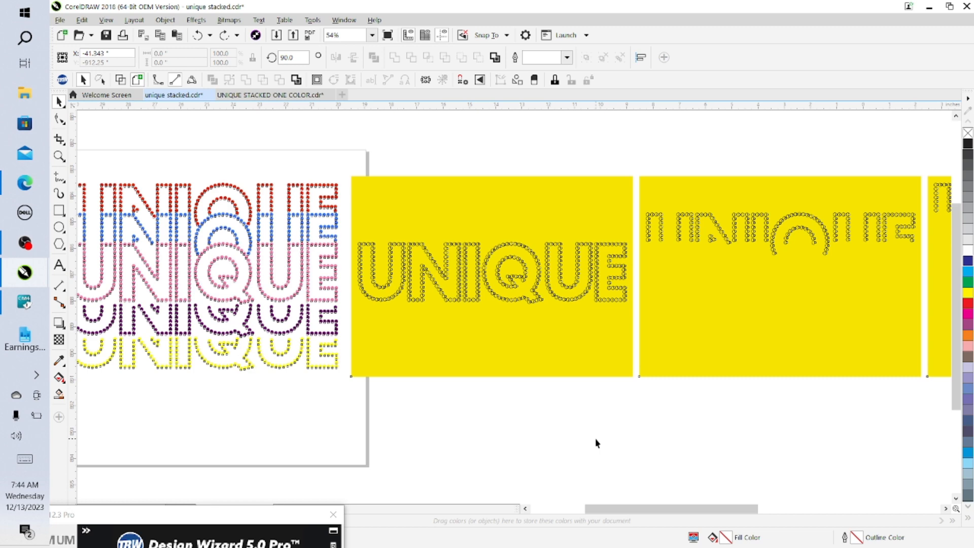
# Step: Nudge all the yellow UNIQUE cut templates together to the right until they sit clear of the page edge
pyautogui.click(436, 432)
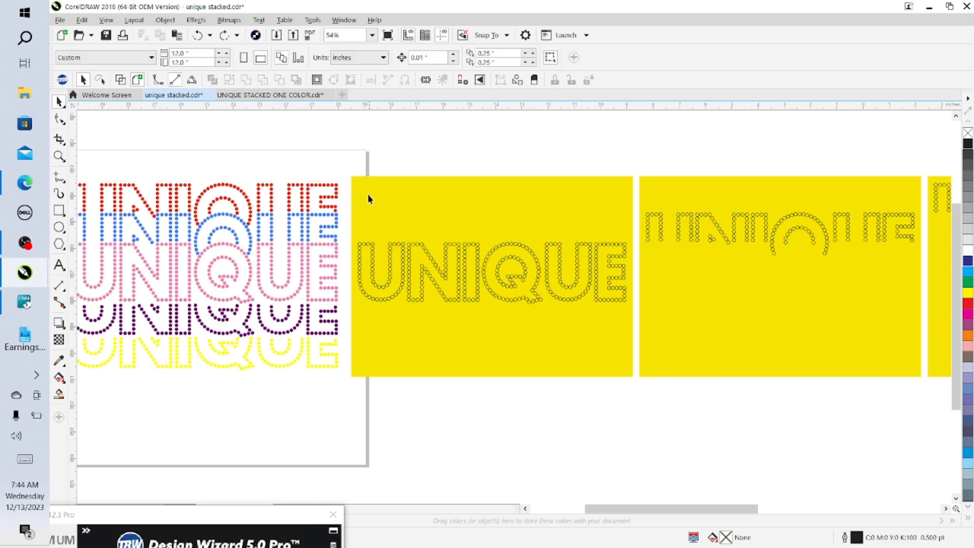
pyautogui.moveTo(346, 171); pyautogui.dragTo(957, 444)
pyautogui.moveTo(826, 509); pyautogui.dragTo(657, 503)
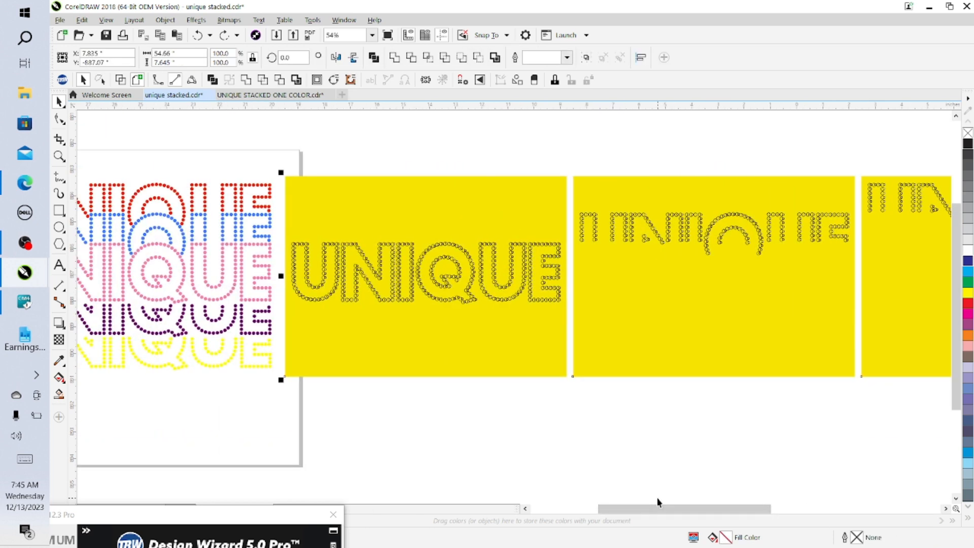
pyautogui.press('Right')
pyautogui.press('Right')
pyautogui.press('Right')
pyautogui.press('Right')
pyautogui.press('Right')
pyautogui.press('Right')
pyautogui.press('Right')
pyautogui.press('Right')
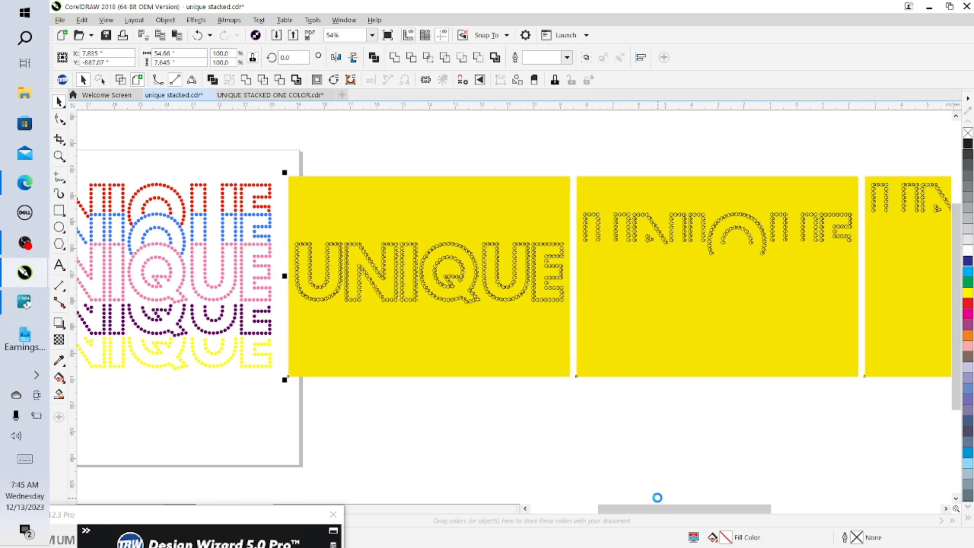
pyautogui.press('Right')
pyautogui.press('Right')
pyautogui.press('Right')
pyautogui.press('Right')
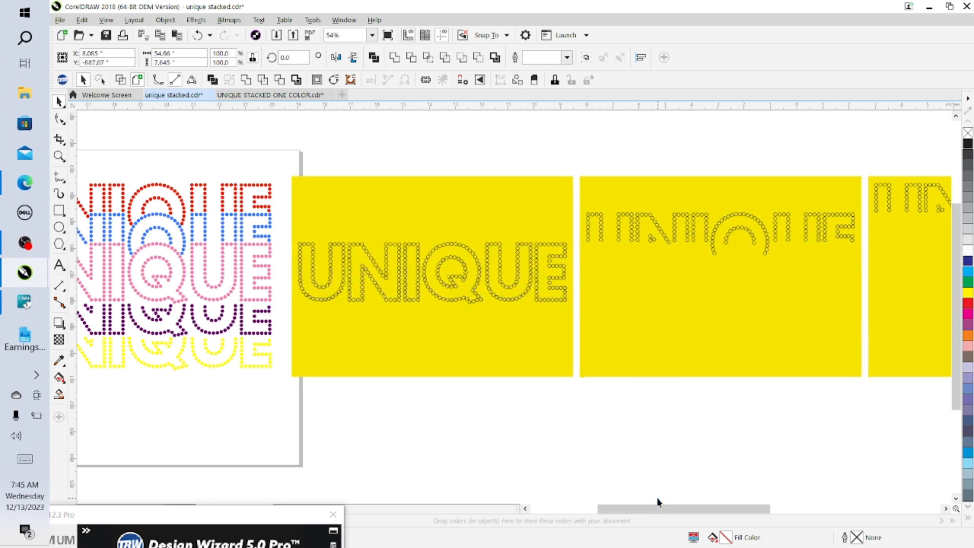
pyautogui.press('Right')
pyautogui.press('Right')
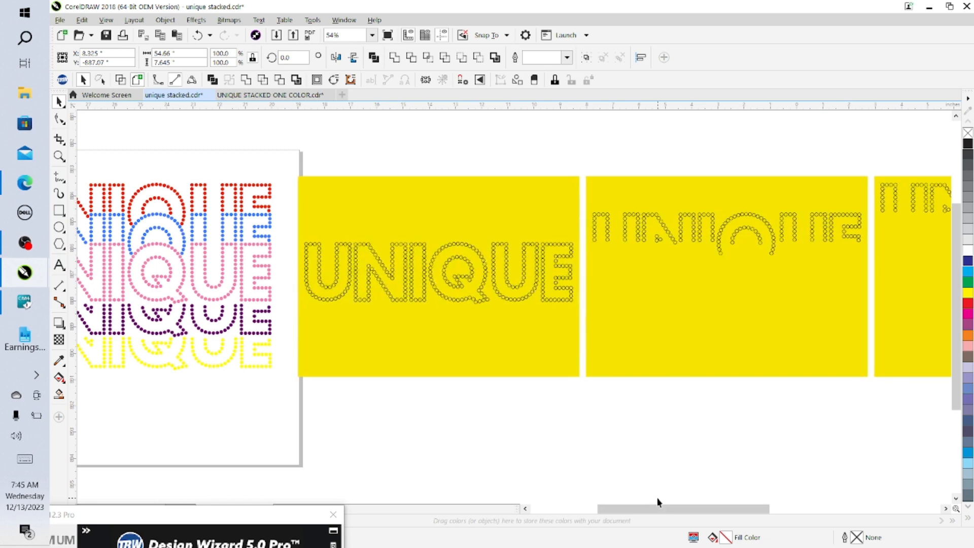
pyautogui.press('Right')
pyautogui.press('Right')
pyautogui.press('Right')
pyautogui.press('Right')
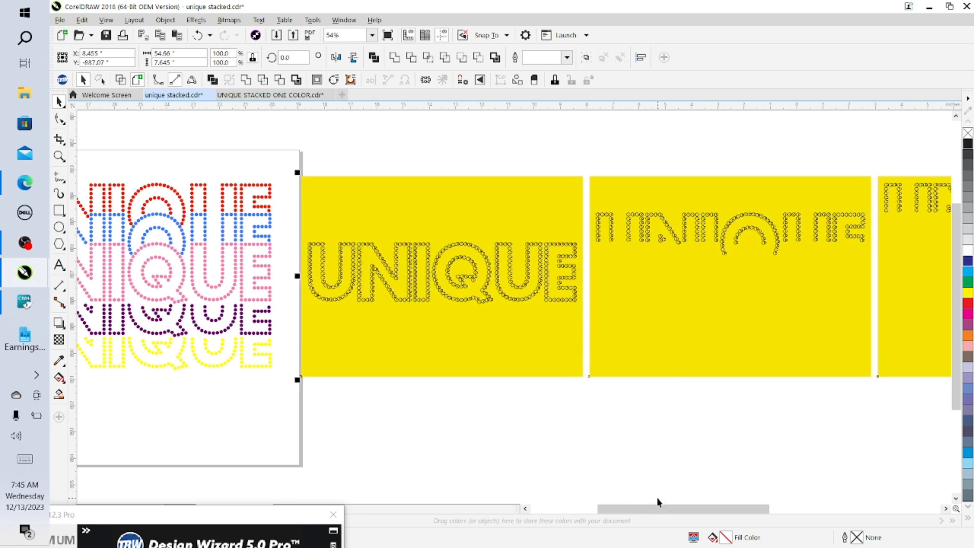
pyautogui.press('Right')
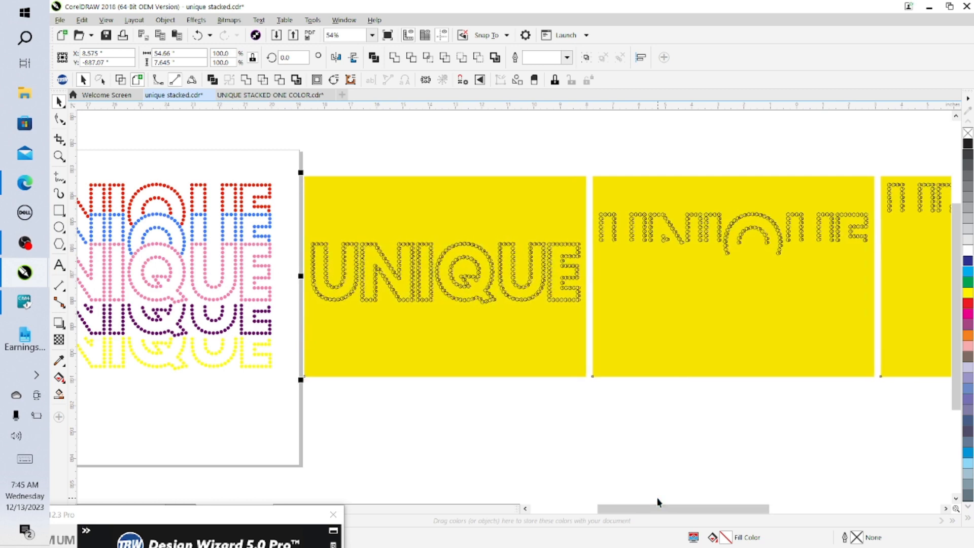
pyautogui.click(525, 472)
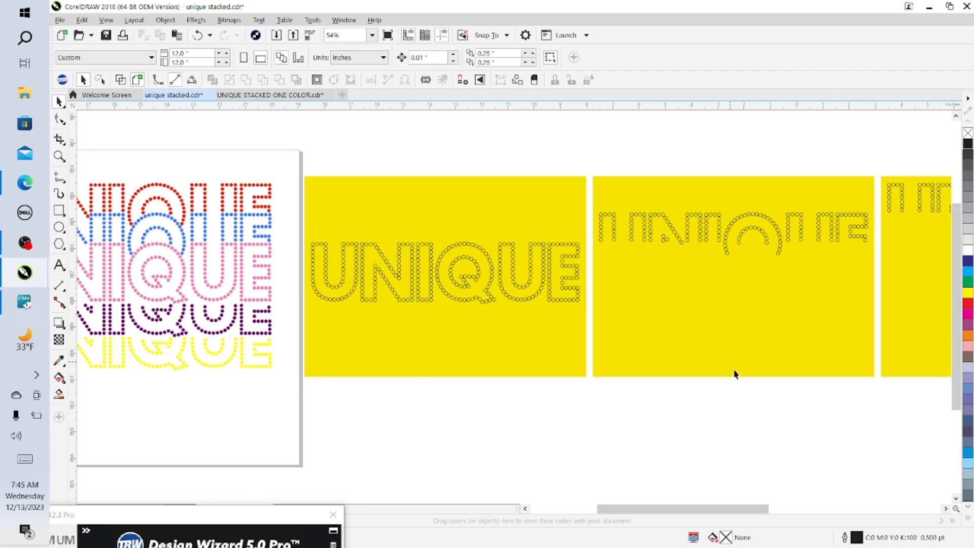
# Step: Select the first two cut templates one at a time, and the first one's yellow background, to check how they are separated
pyautogui.moveTo(708, 509); pyautogui.dragTo(716, 528)
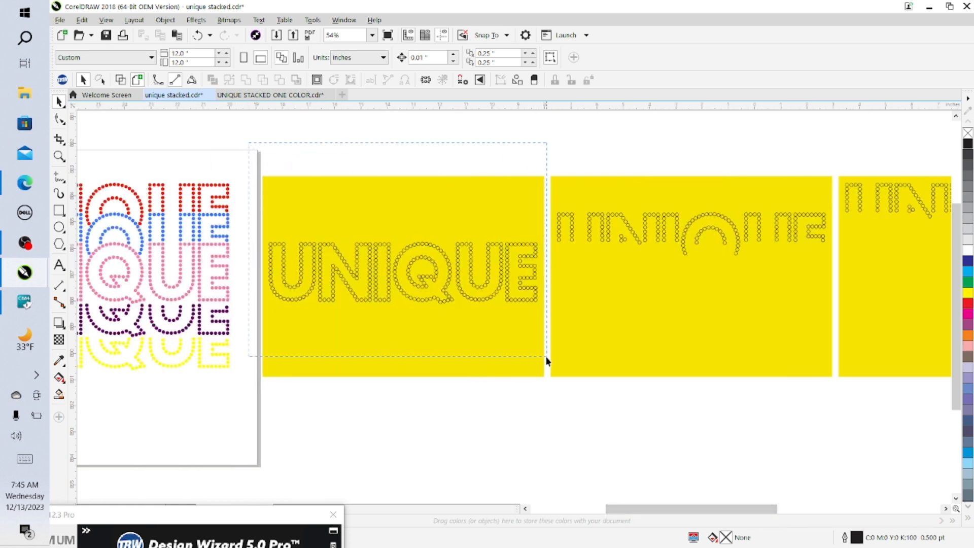
pyautogui.moveTo(546, 360); pyautogui.dragTo(548, 422)
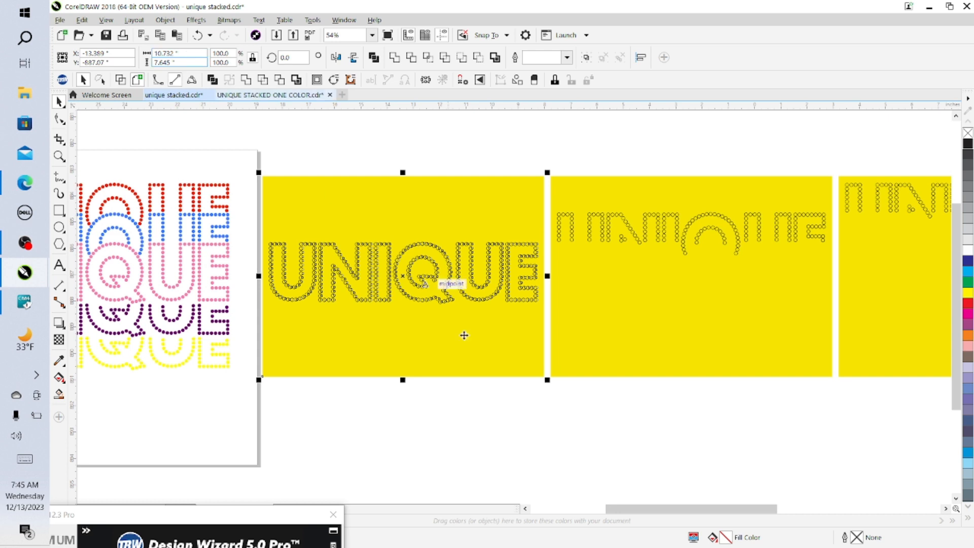
pyautogui.click(589, 457)
pyautogui.moveTo(658, 508); pyautogui.dragTo(690, 509)
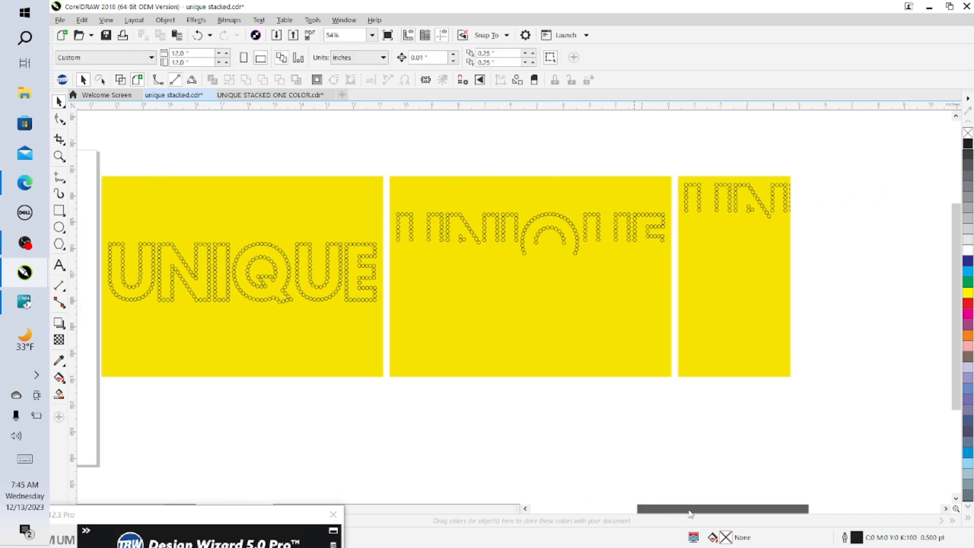
pyautogui.moveTo(390, 163); pyautogui.dragTo(664, 210)
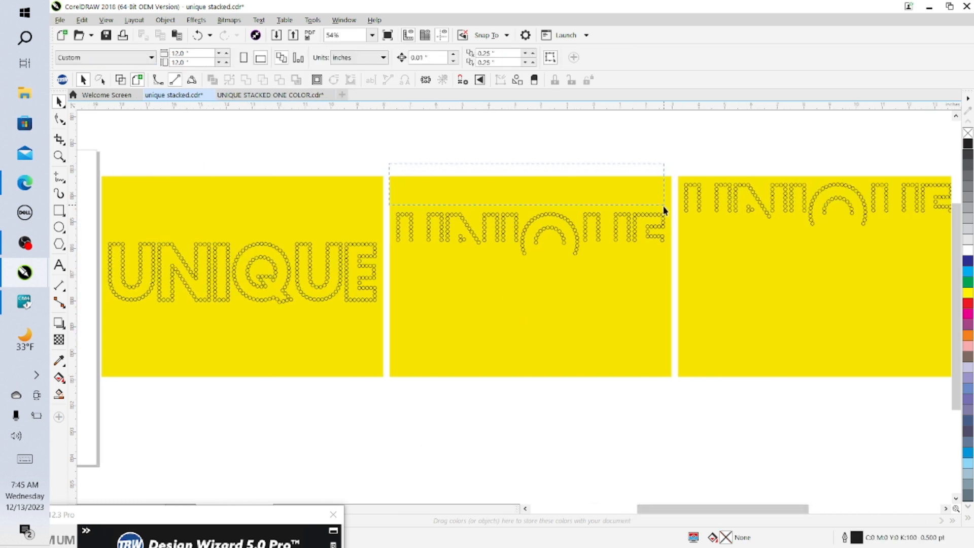
pyautogui.moveTo(678, 412); pyautogui.dragTo(678, 414)
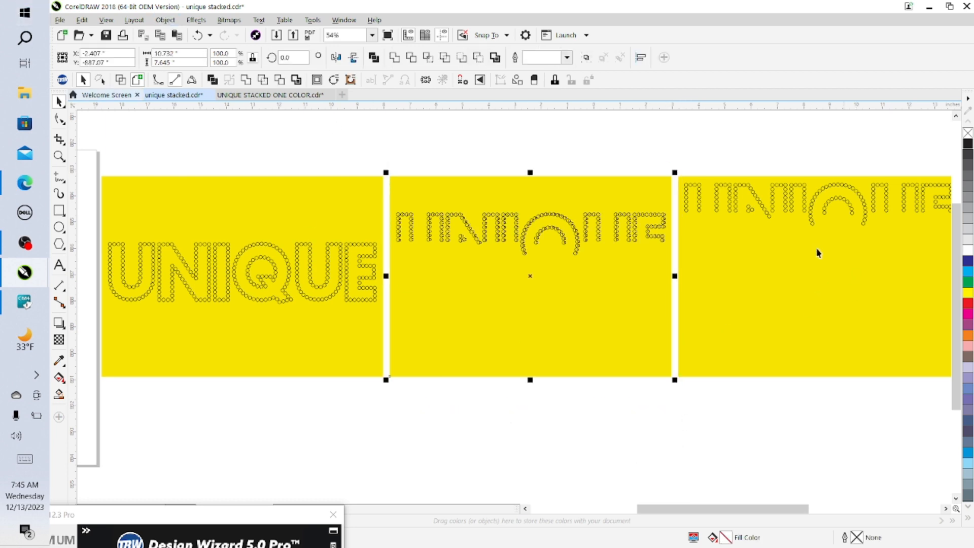
pyautogui.moveTo(749, 508); pyautogui.dragTo(686, 508)
pyautogui.click(739, 456)
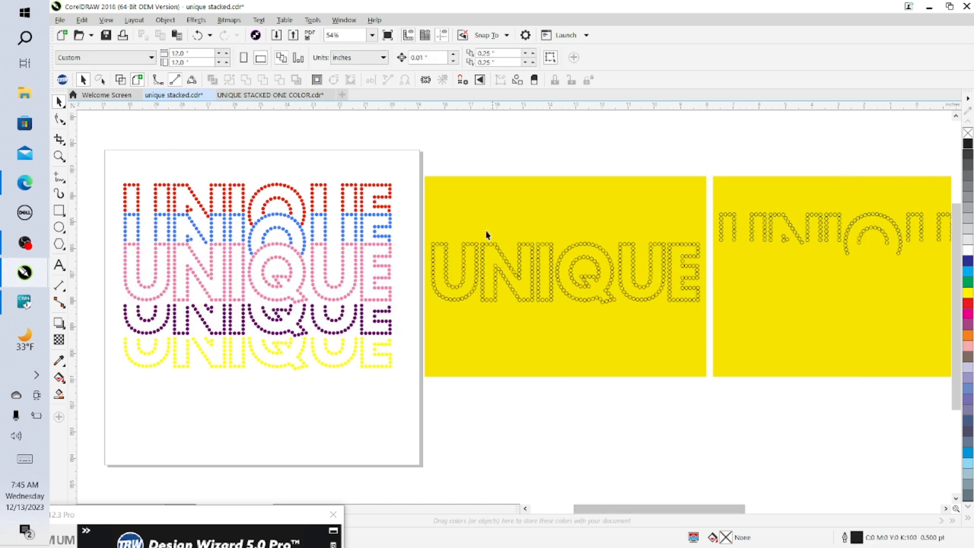
pyautogui.click(467, 211)
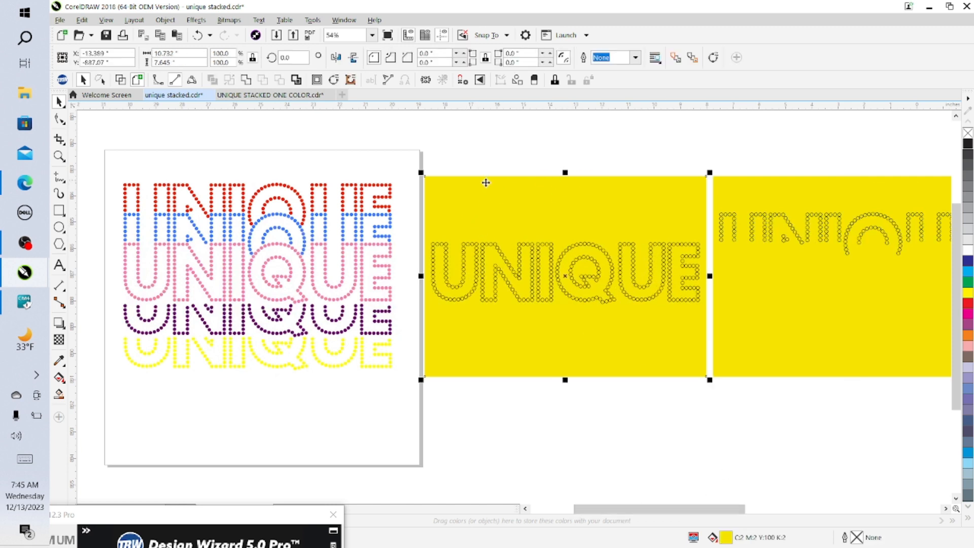
pyautogui.click(544, 456)
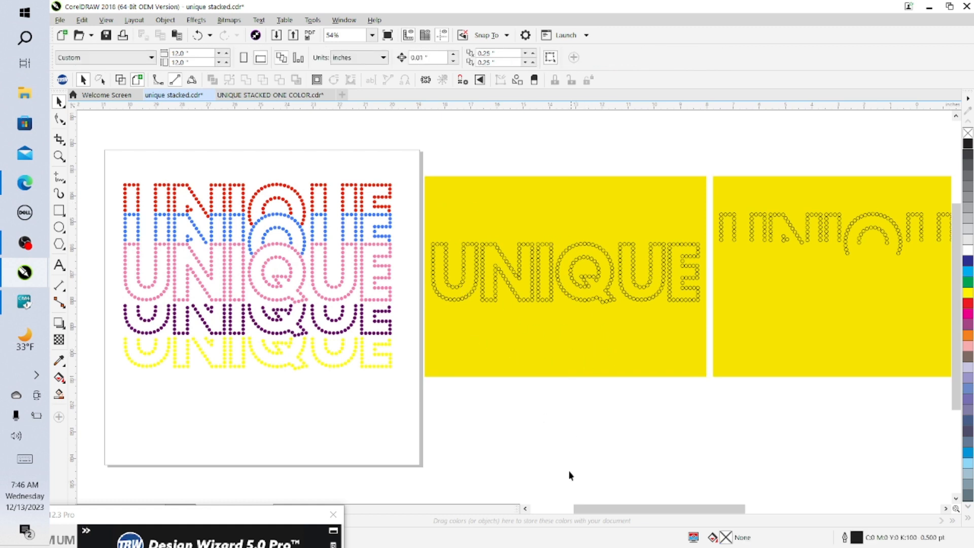
# Step: Try trimming the first template's yellow background above and below the full UNIQUE lettering, and undo both height changes
pyautogui.click(563, 377)
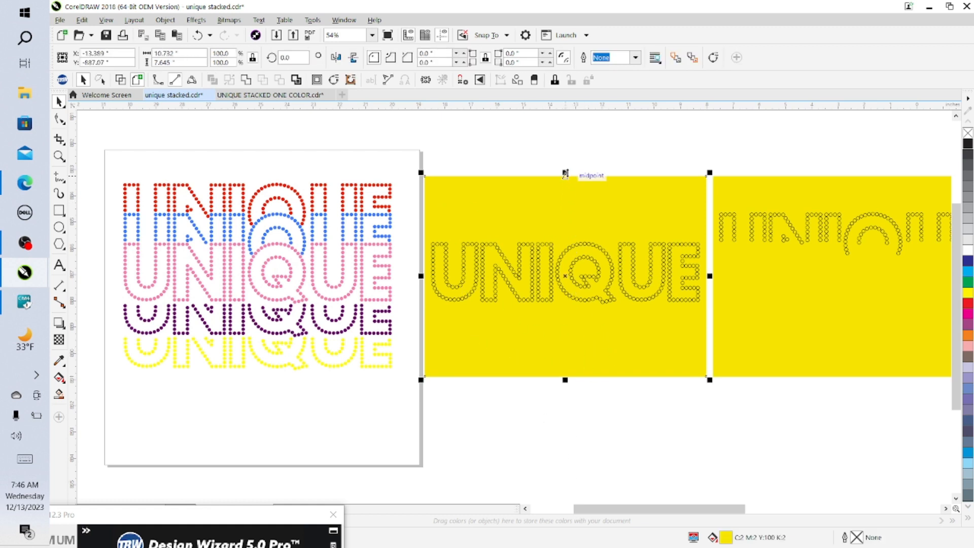
pyautogui.moveTo(565, 174); pyautogui.dragTo(561, 224)
pyautogui.click(583, 415)
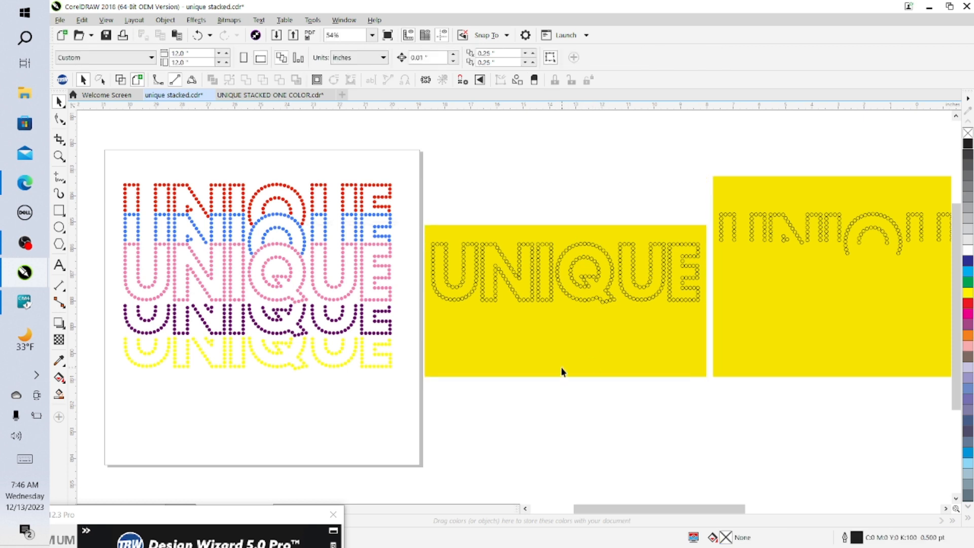
pyautogui.click(561, 371)
pyautogui.moveTo(565, 379); pyautogui.dragTo(565, 317)
pyautogui.click(589, 392)
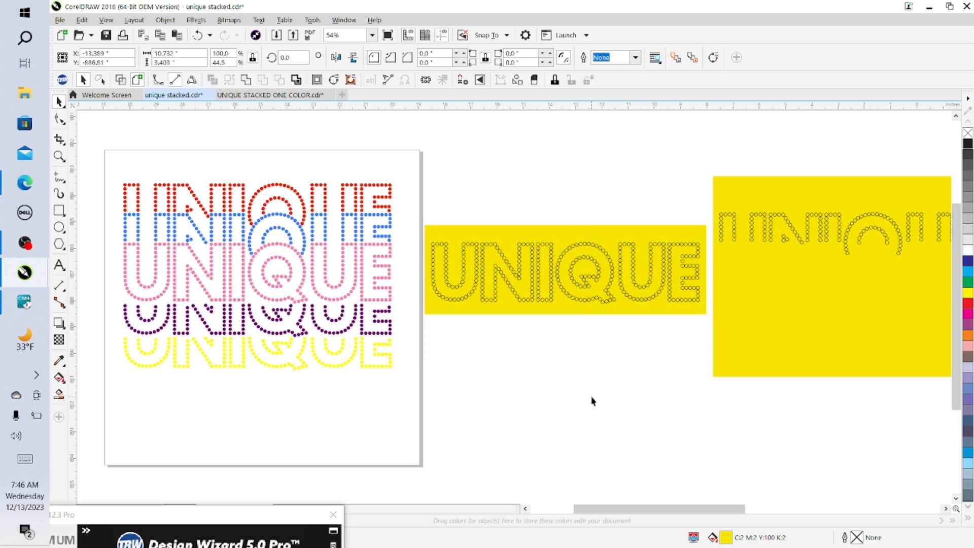
pyautogui.moveTo(644, 507); pyautogui.dragTo(679, 518)
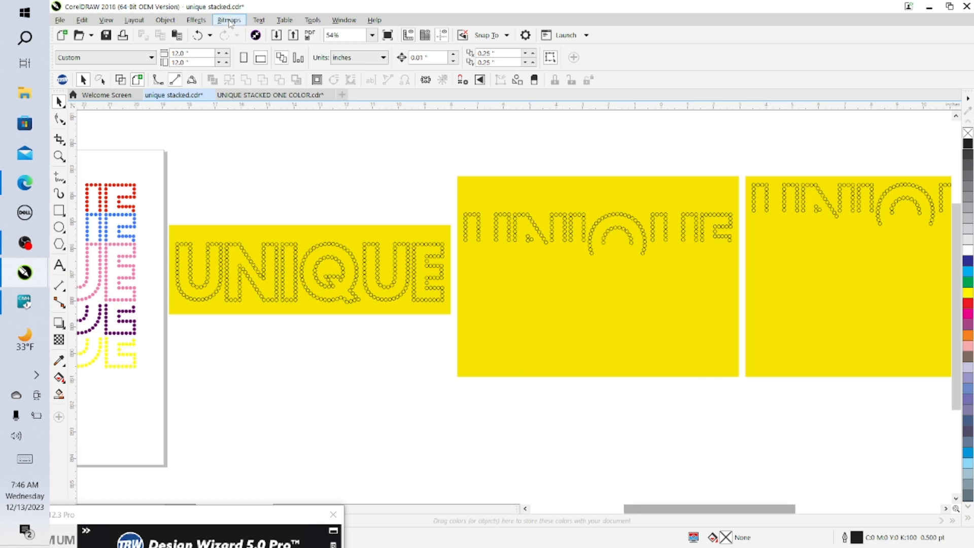
pyautogui.click(200, 35)
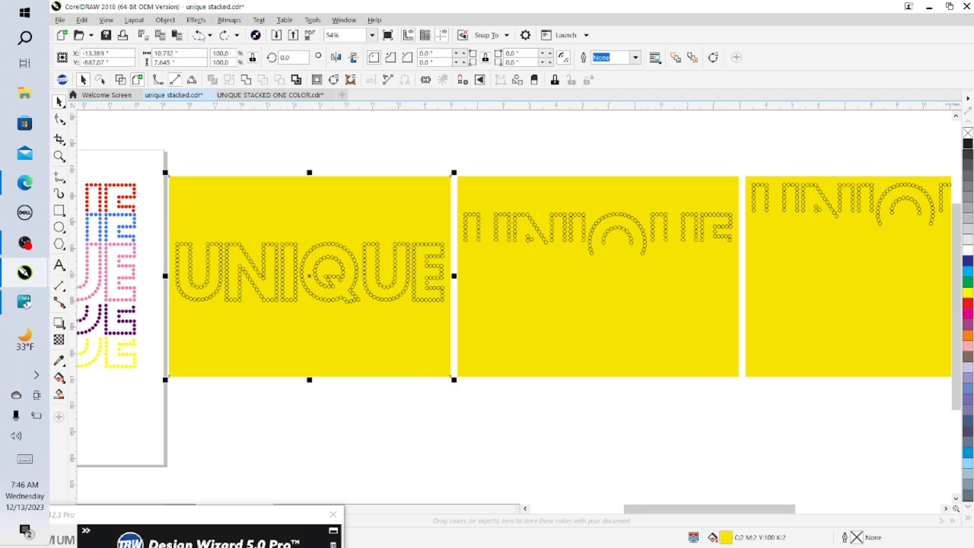
pyautogui.click(227, 133)
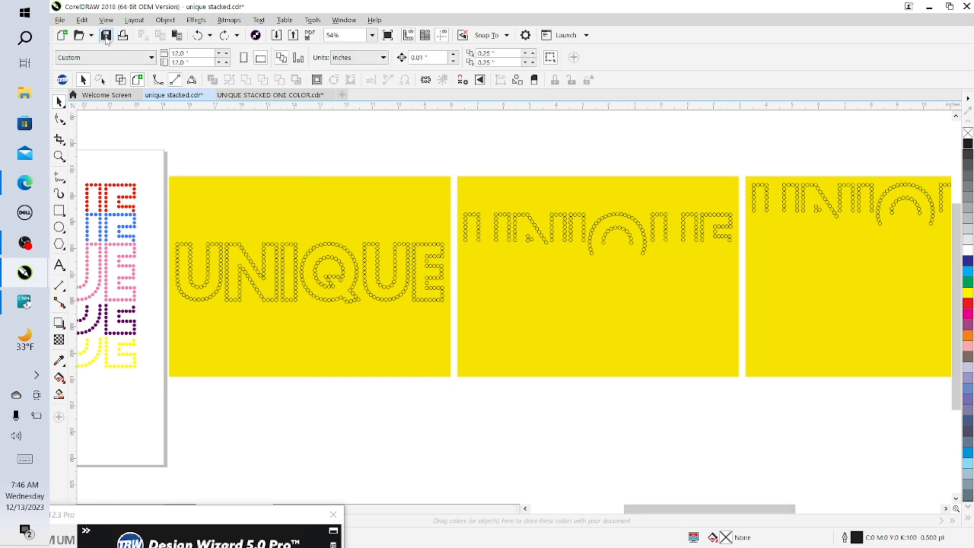
# Step: Save unique stacked.cdr and trim the first template's yellow background to about 3.2 inches high around the full UNIQUE lettering
pyautogui.hotkey('ctrl', 's')
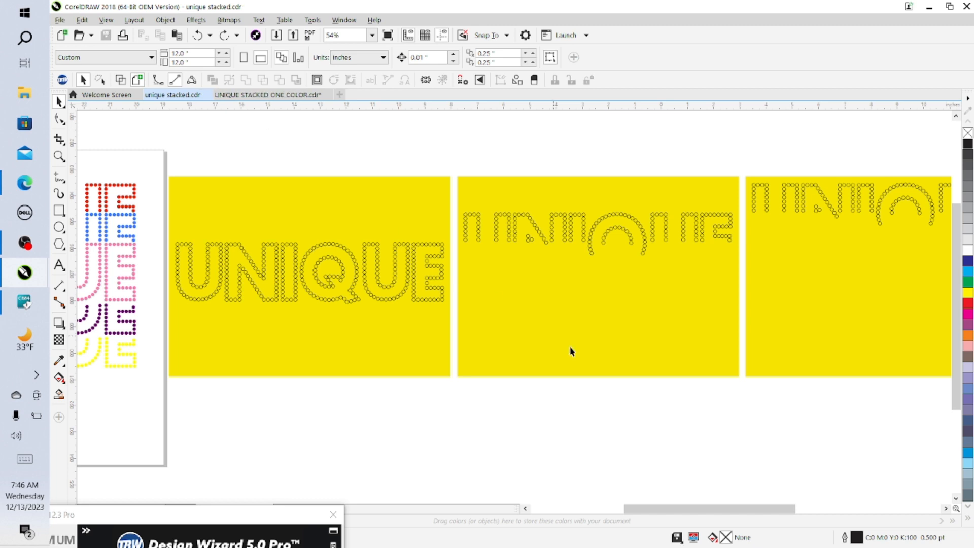
pyautogui.moveTo(713, 511); pyautogui.dragTo(683, 511)
pyautogui.click(523, 372)
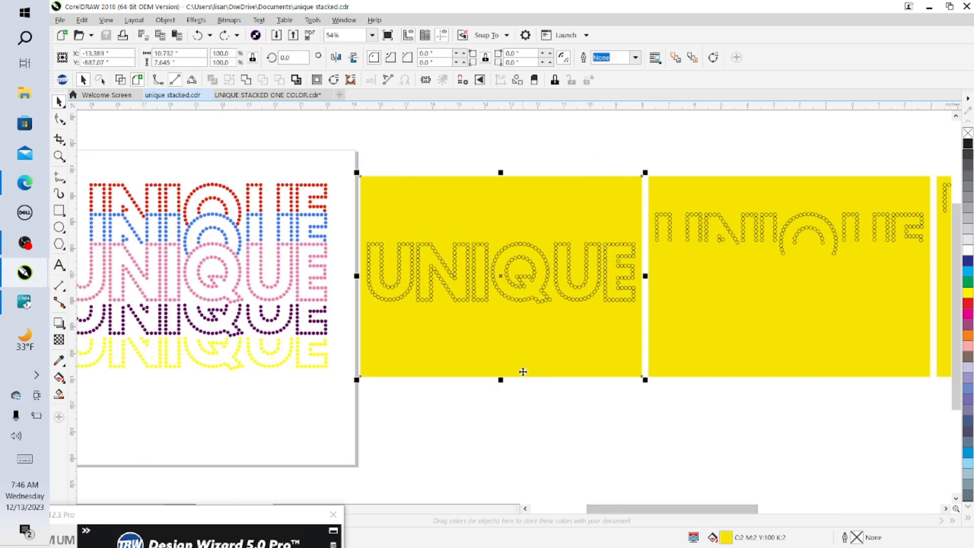
pyautogui.moveTo(500, 378); pyautogui.dragTo(506, 317)
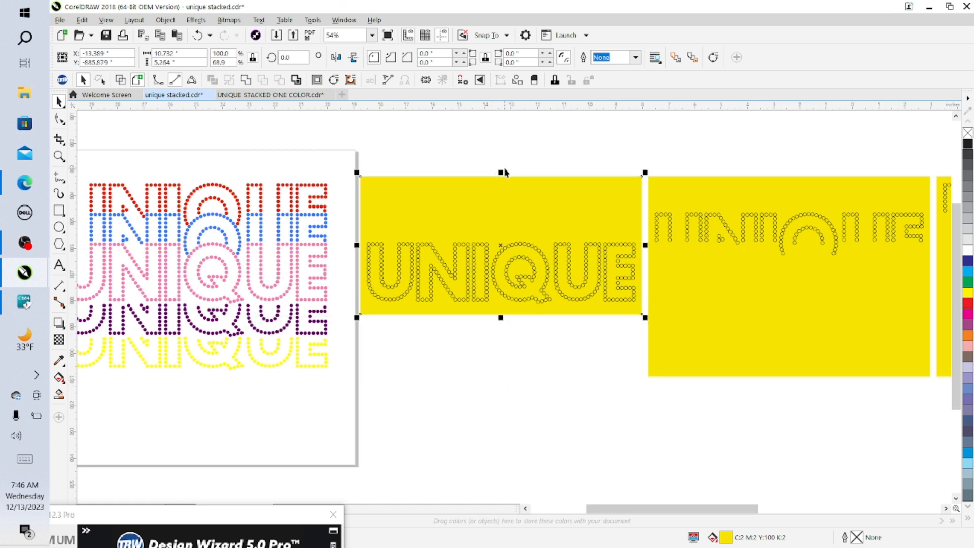
pyautogui.moveTo(501, 173); pyautogui.dragTo(499, 229)
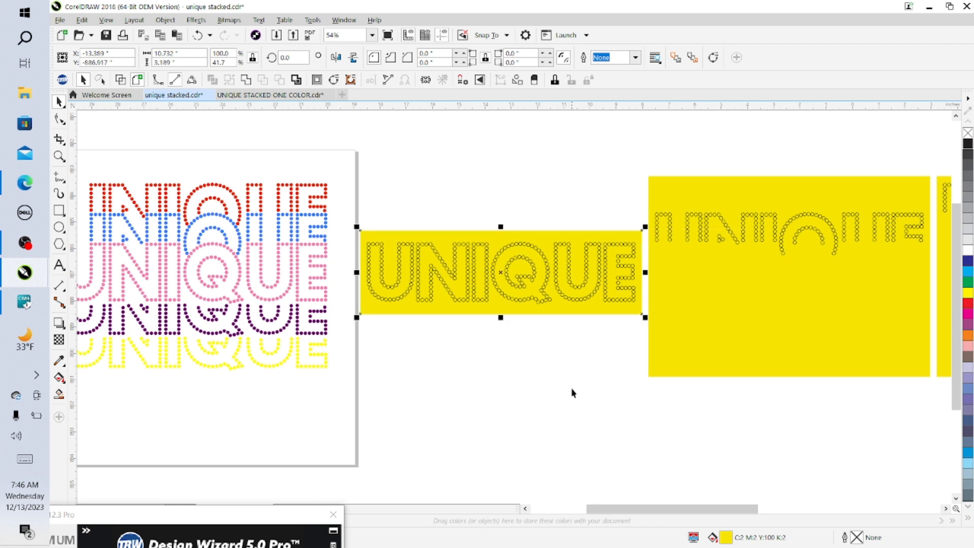
pyautogui.click(754, 478)
# Step: Trim the second template's yellow background above and below its lettering to about 3.0 inches high
pyautogui.moveTo(737, 508); pyautogui.dragTo(795, 519)
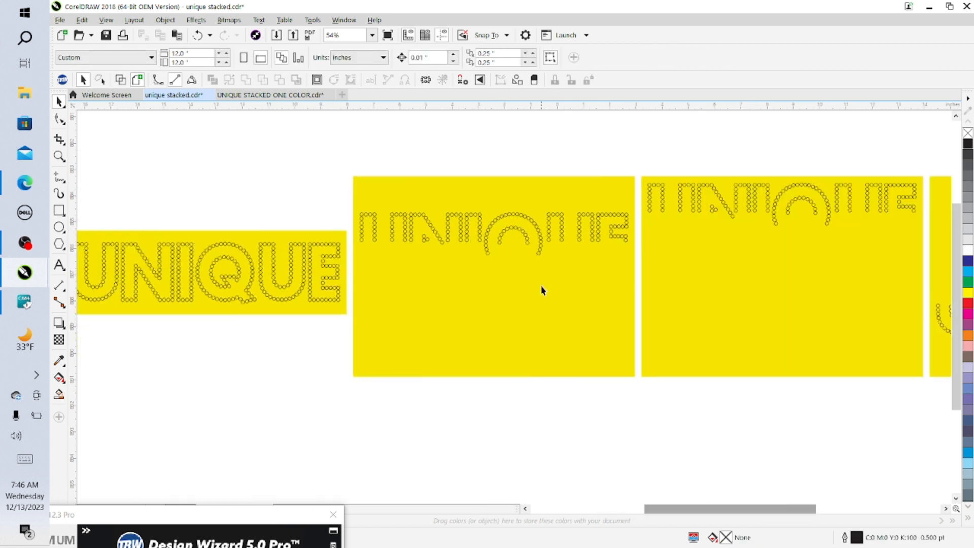
pyautogui.click(533, 293)
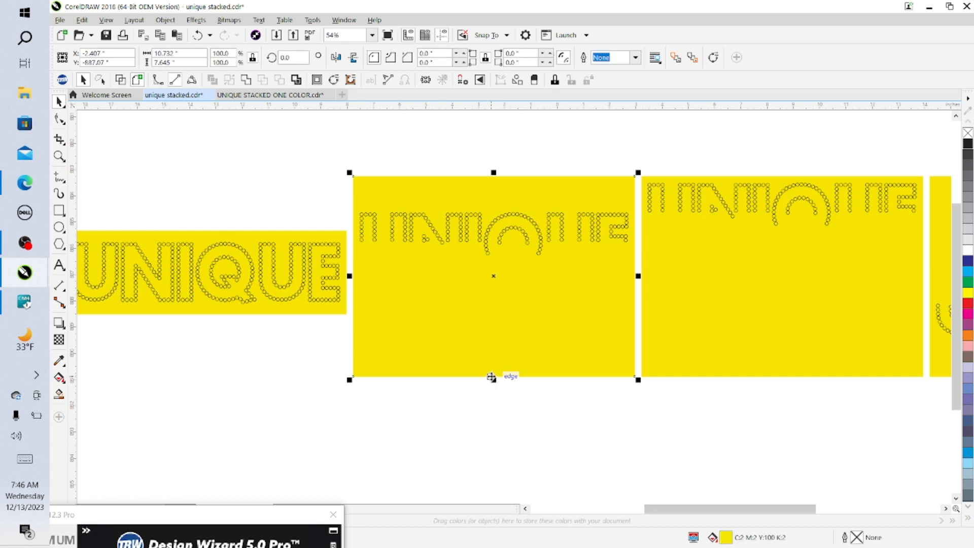
pyautogui.moveTo(492, 378); pyautogui.dragTo(504, 274)
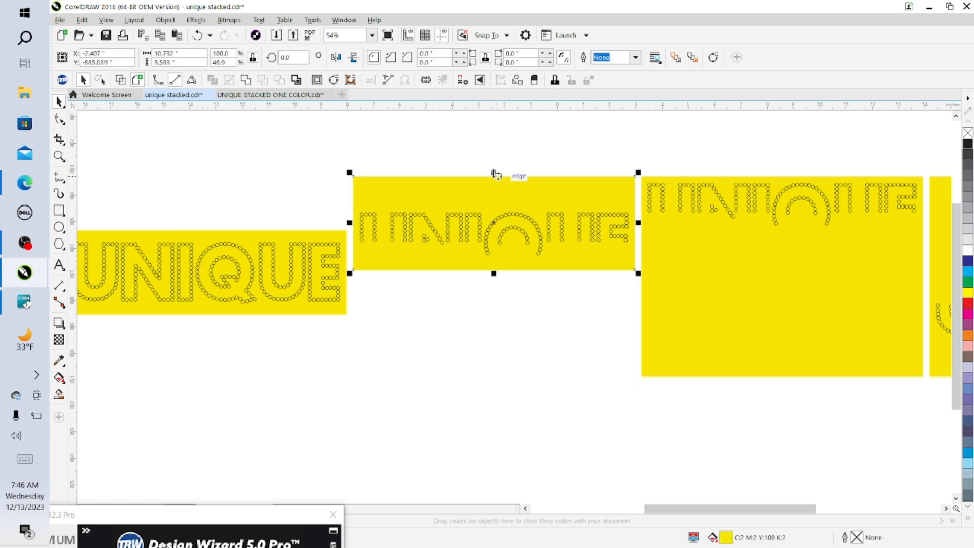
pyautogui.moveTo(493, 173); pyautogui.dragTo(492, 191)
pyautogui.click(509, 307)
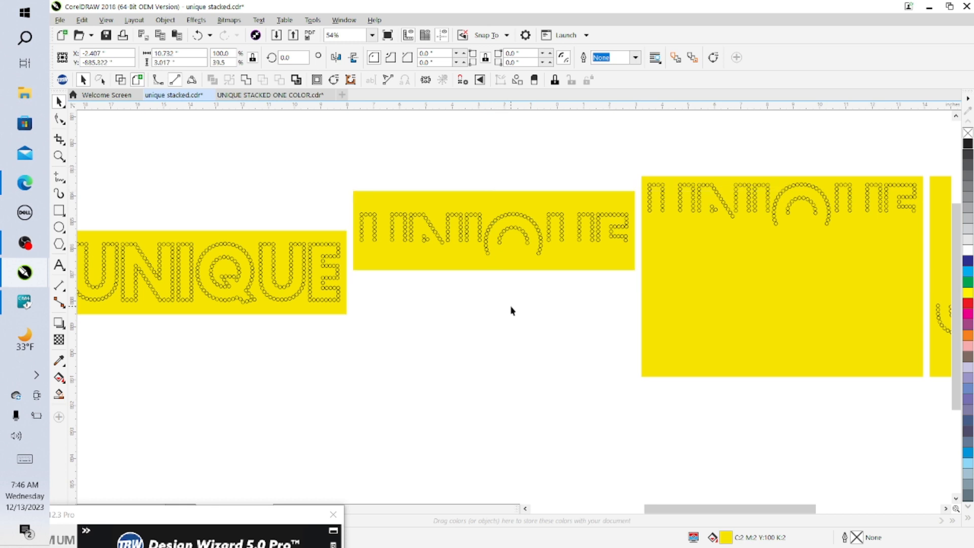
# Step: Trim the empty area below the lettering from the third template's yellow background, making it about 2.2 inches high
pyautogui.click(761, 341)
pyautogui.moveTo(748, 508); pyautogui.dragTo(778, 509)
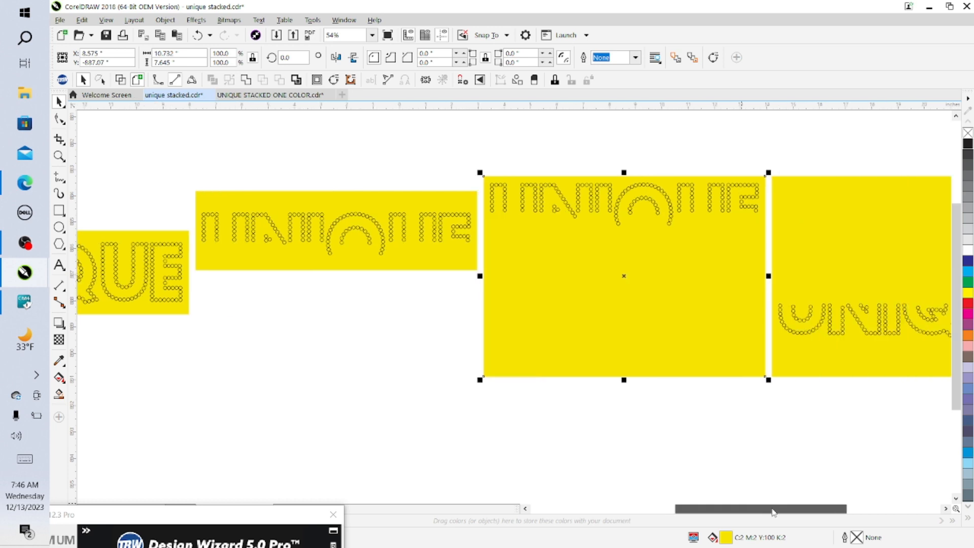
pyautogui.moveTo(624, 380); pyautogui.dragTo(625, 234)
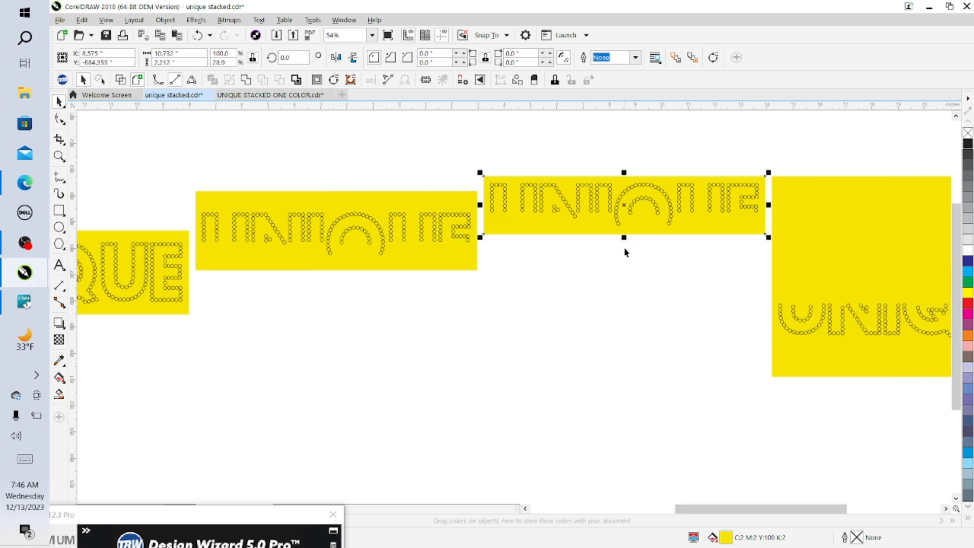
pyautogui.click(624, 304)
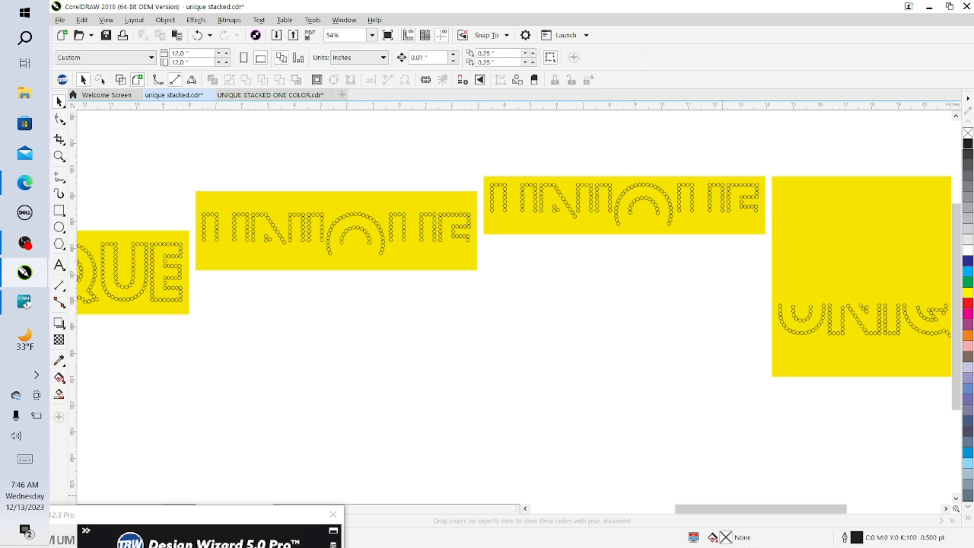
# Step: Trim the empty area above the lettering from the fourth template's yellow background
pyautogui.moveTo(756, 506); pyautogui.dragTo(804, 507)
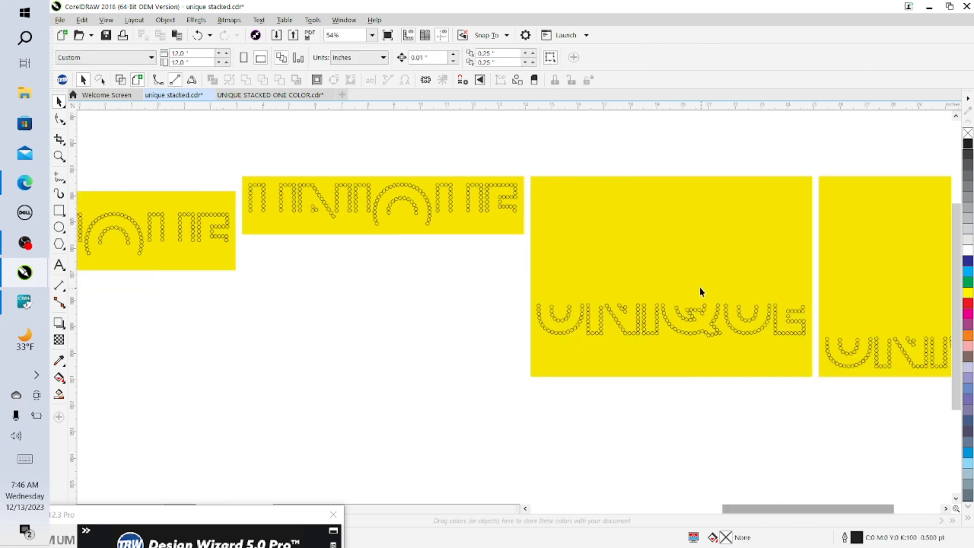
pyautogui.click(666, 197)
pyautogui.moveTo(671, 173); pyautogui.dragTo(675, 287)
pyautogui.click(718, 426)
# Step: Trim the empty area above the lettering from the fifth template's yellow background, making it about 2.1 inches high
pyautogui.moveTo(796, 505); pyautogui.dragTo(857, 517)
pyautogui.click(766, 262)
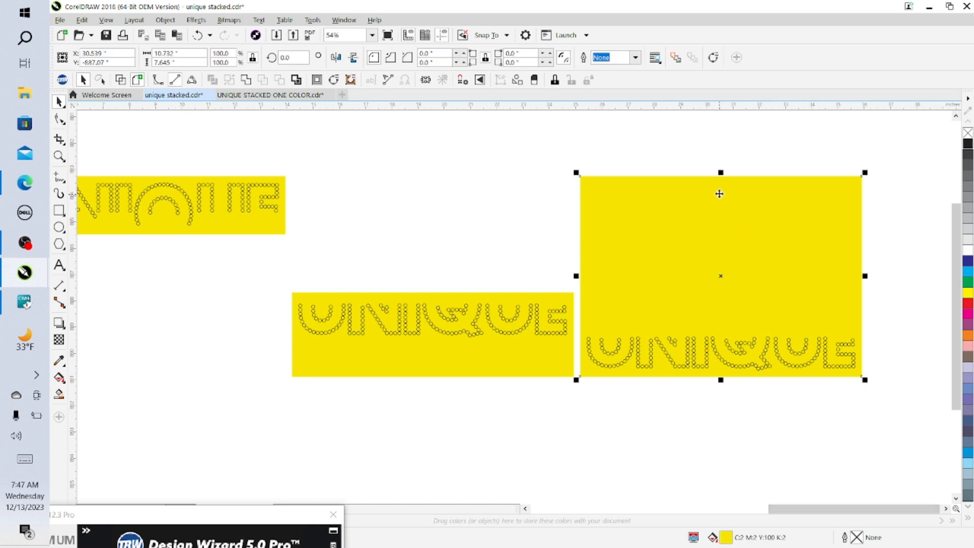
pyautogui.moveTo(721, 172); pyautogui.dragTo(718, 316)
pyautogui.click(815, 450)
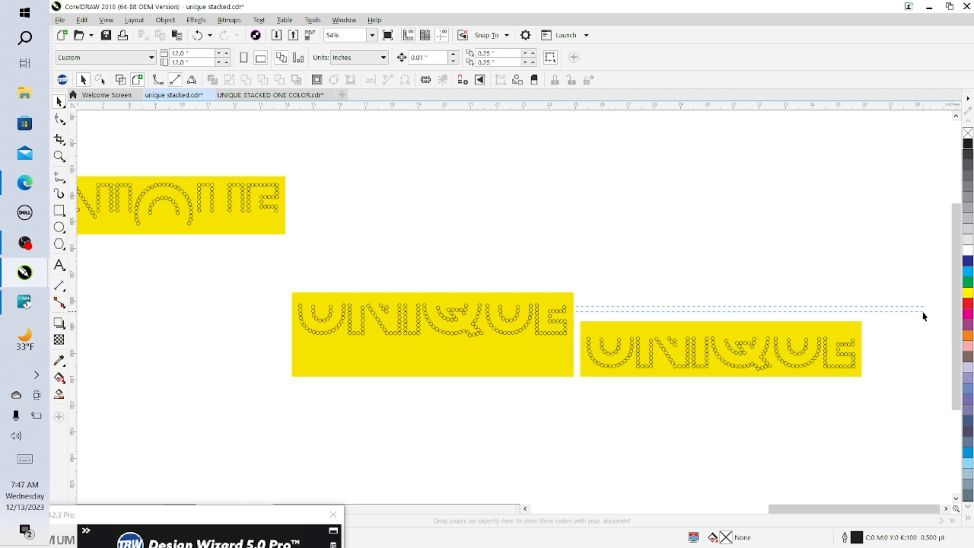
pyautogui.moveTo(916, 391); pyautogui.dragTo(917, 392)
# Step: Trim the empty area below the lettering from the fourth template's yellow background
pyautogui.click(487, 401)
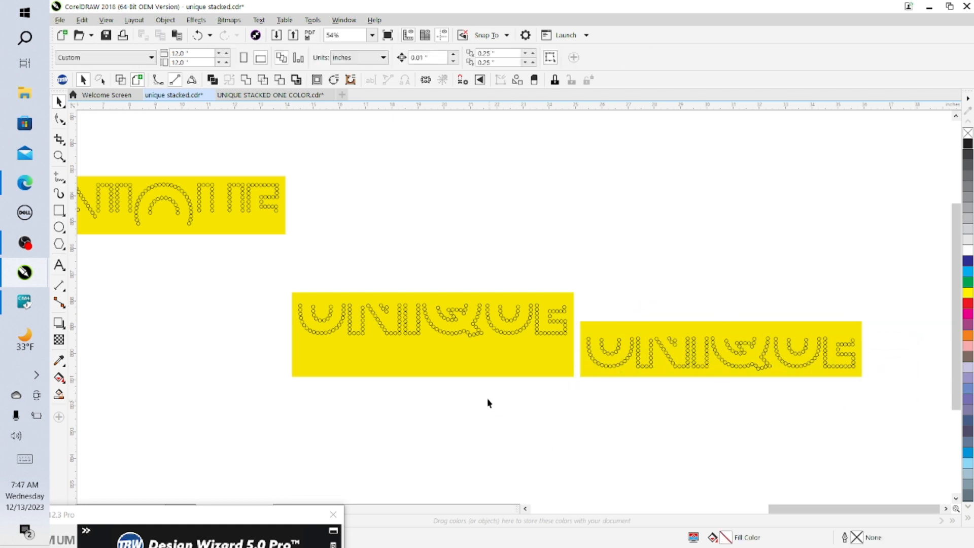
pyautogui.click(472, 370)
pyautogui.moveTo(433, 379); pyautogui.dragTo(435, 354)
pyautogui.click(613, 415)
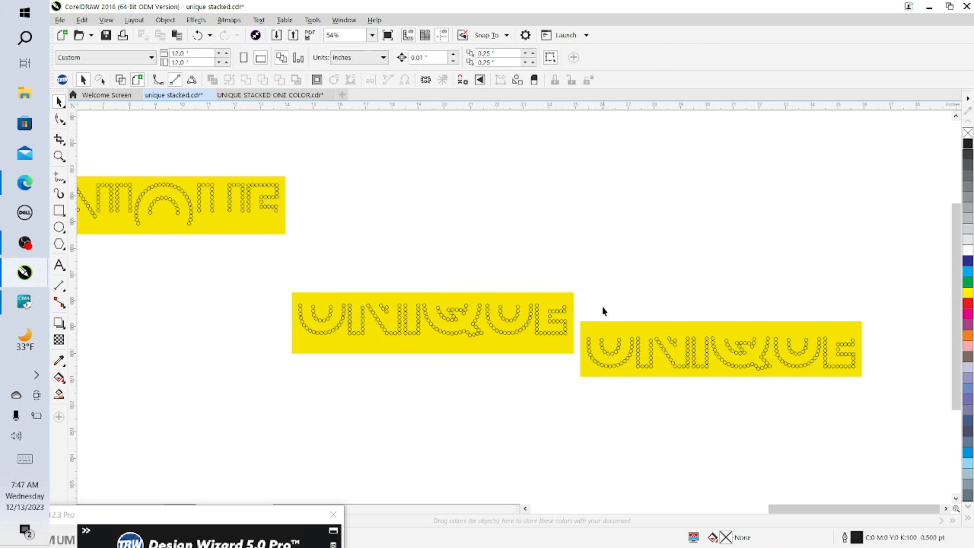
# Step: Move the fifth template directly beneath the fourth, nudging it until their edges line up with only a narrow gap between them
pyautogui.moveTo(753, 312); pyautogui.dragTo(872, 437)
pyautogui.moveTo(719, 350); pyautogui.dragTo(431, 390)
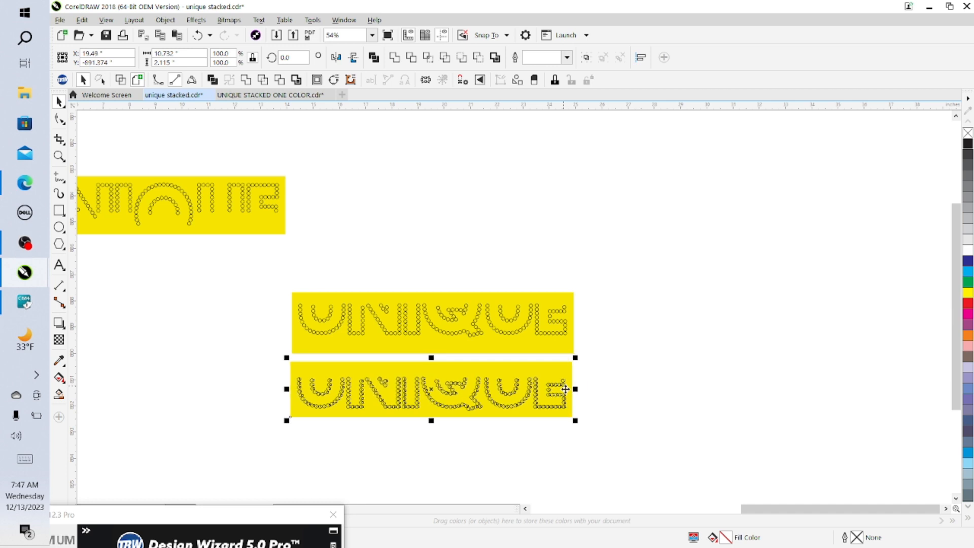
pyautogui.press('Right')
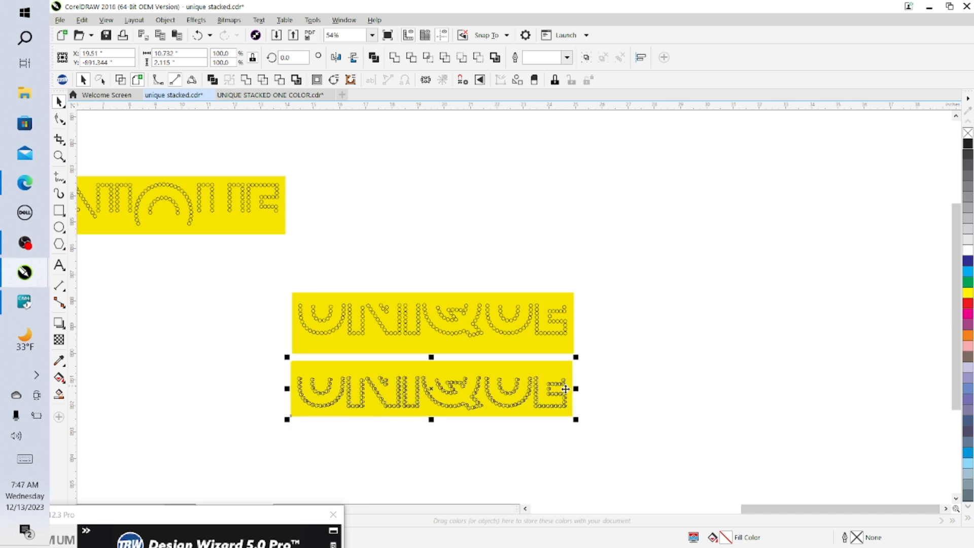
pyautogui.press('Up')
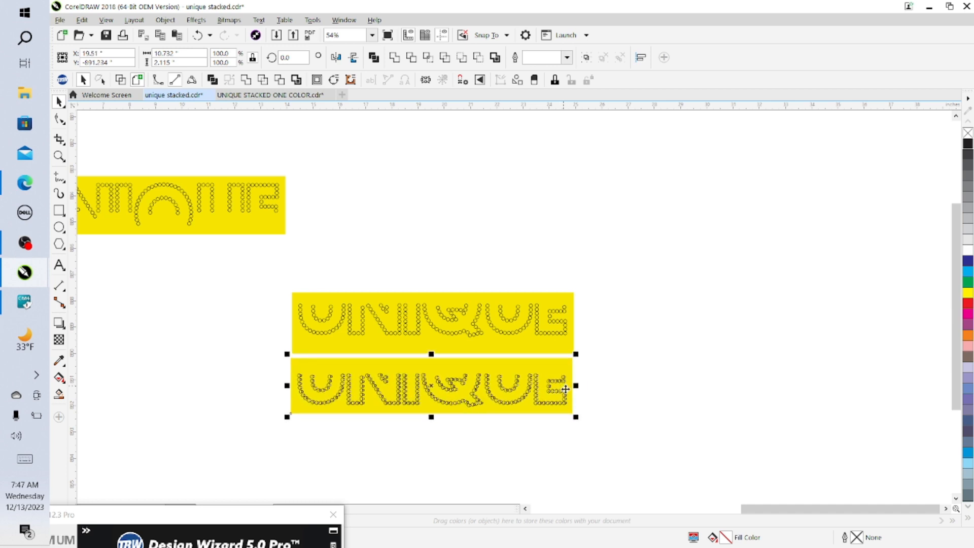
pyautogui.press('Up')
pyautogui.click(556, 80)
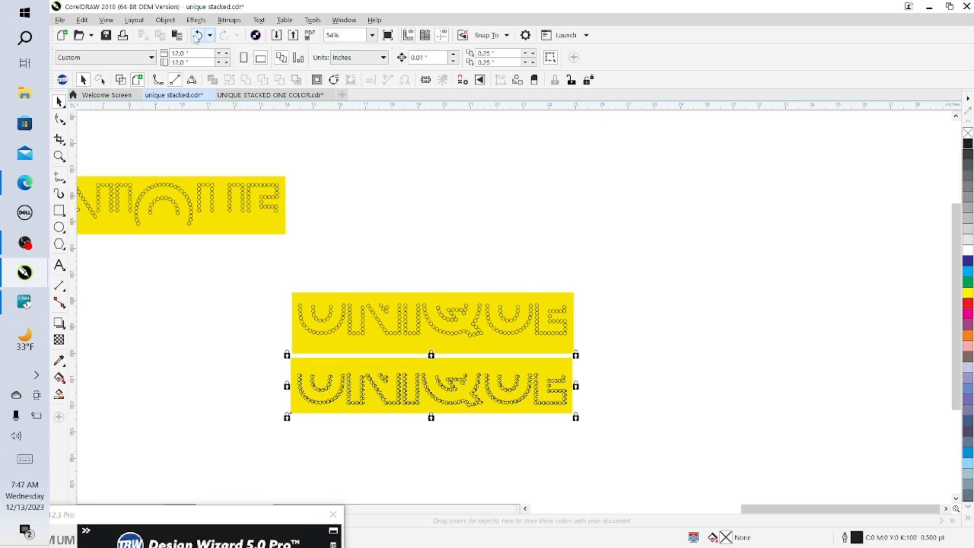
pyautogui.click(196, 37)
pyautogui.click(702, 327)
# Step: Move the third template directly above the fourth and nudge it into line with the two stacked templates
pyautogui.moveTo(865, 510)
pyautogui.mouseDown()
pyautogui.moveTo(833, 517)
pyautogui.moveTo(877, 523)
pyautogui.mouseUp()
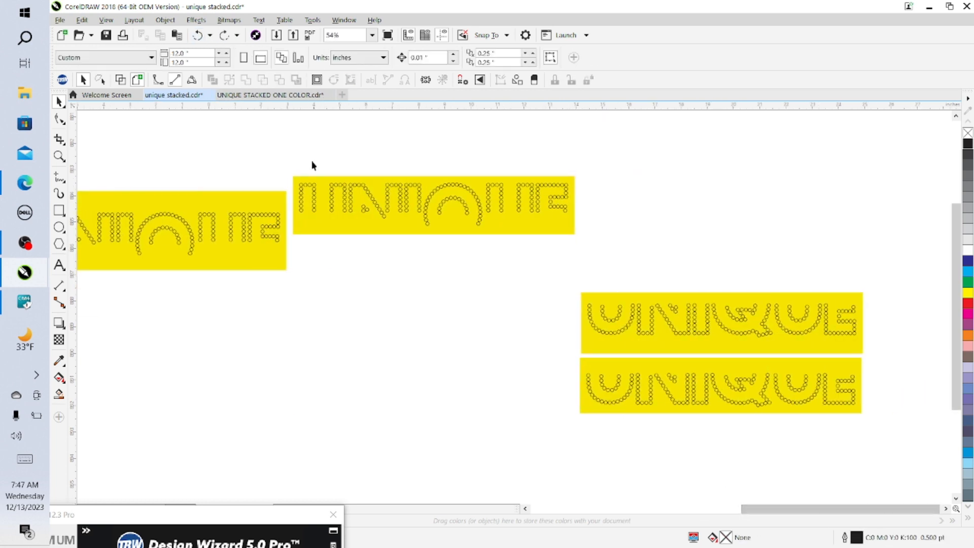
pyautogui.moveTo(284, 161); pyautogui.dragTo(650, 213)
pyautogui.moveTo(659, 261); pyautogui.dragTo(659, 260)
pyautogui.moveTo(426, 203); pyautogui.dragTo(325, 176)
pyautogui.click(310, 168)
pyautogui.moveTo(687, 248); pyautogui.dragTo(687, 249)
pyautogui.moveTo(447, 203); pyautogui.dragTo(723, 263)
pyautogui.press('Down')
pyautogui.press('Right')
pyautogui.press('Right')
pyautogui.press('Right')
pyautogui.press('Right')
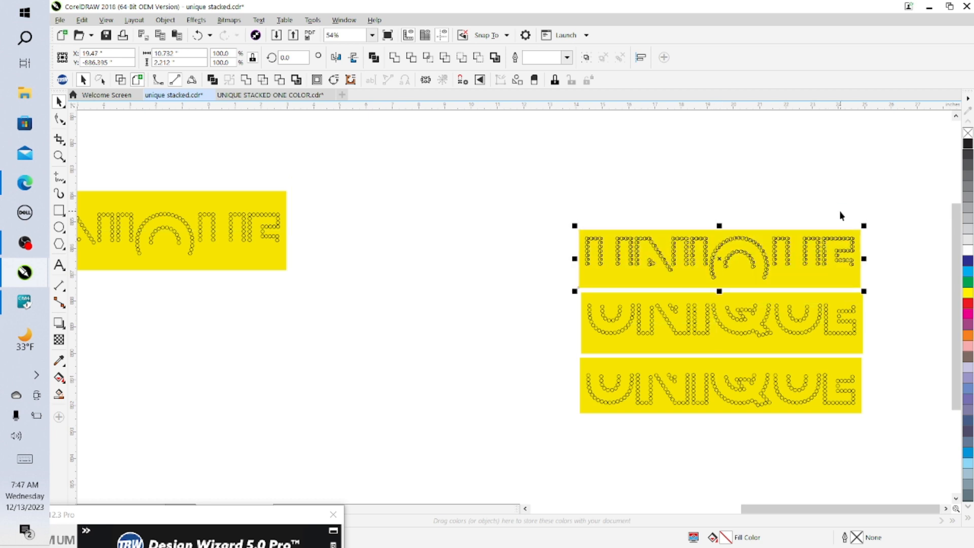
pyautogui.press('Right')
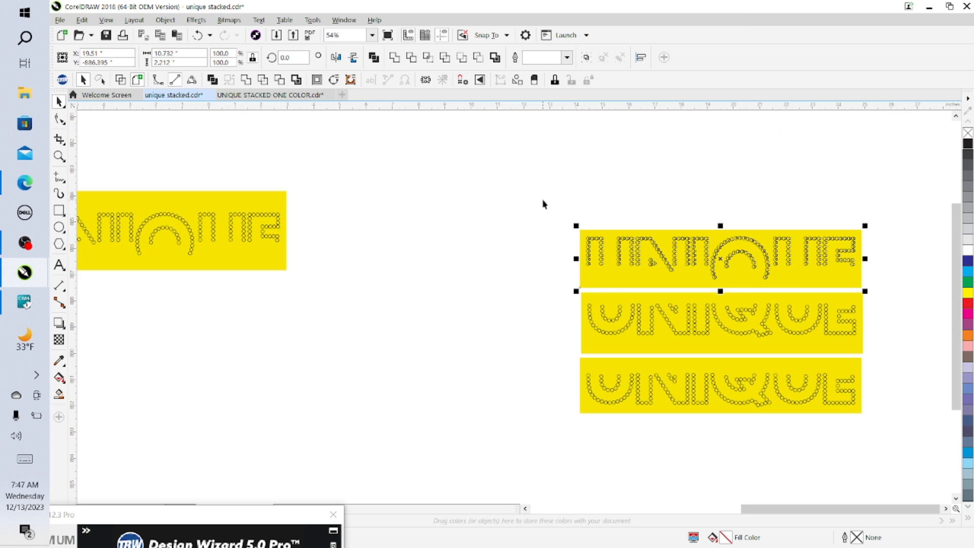
# Step: Shift the stack of three templates about 9.5 inches left, closer to the remaining two templates
pyautogui.moveTo(543, 200); pyautogui.dragTo(900, 475)
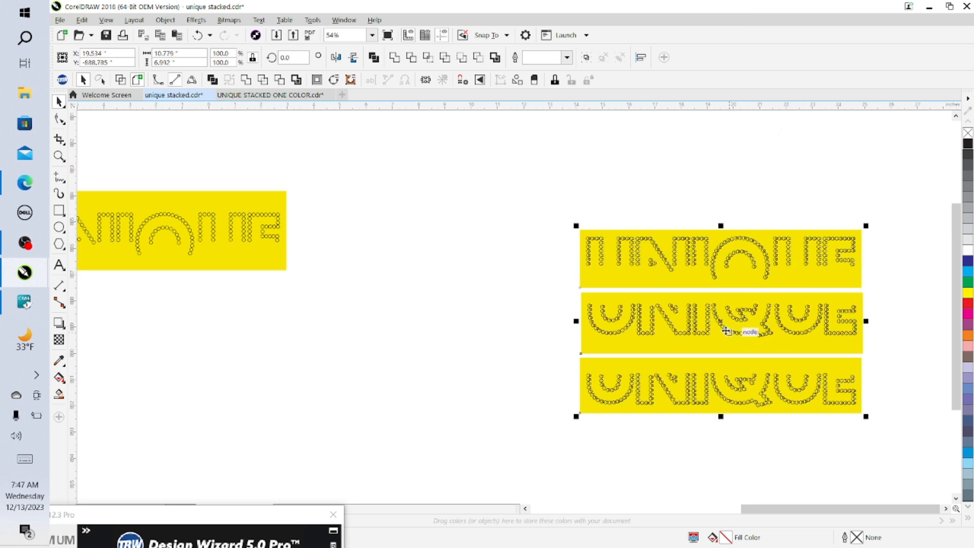
pyautogui.moveTo(728, 331); pyautogui.dragTo(473, 322)
pyautogui.click(712, 510)
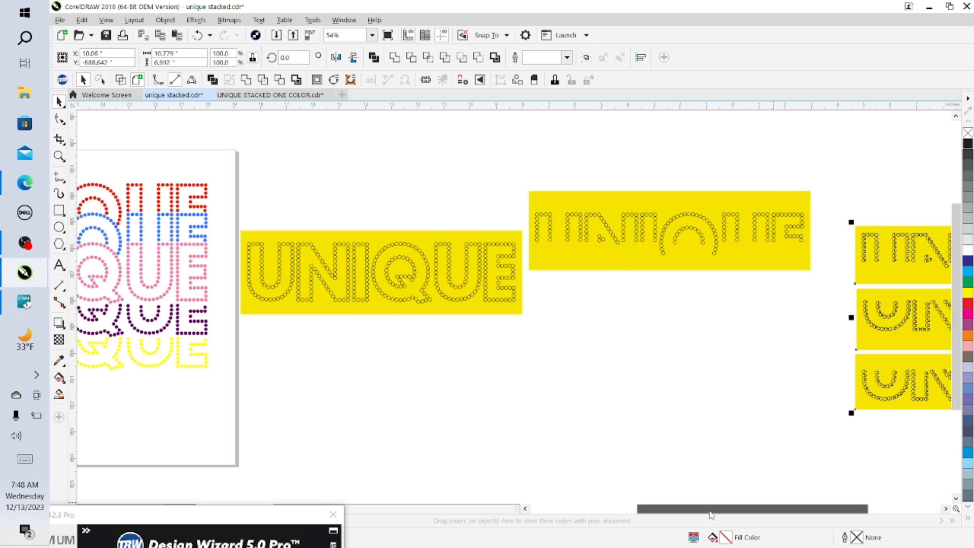
# Step: Move the second template on top of the three-template stack, nudging it into line and narrowing the gap below it
pyautogui.moveTo(712, 509); pyautogui.dragTo(784, 510)
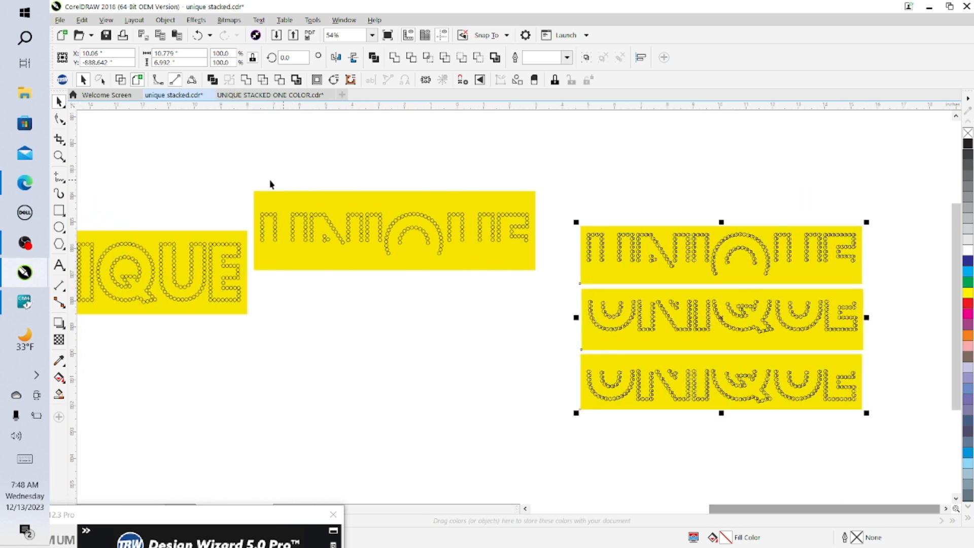
pyautogui.moveTo(249, 187); pyautogui.dragTo(505, 208)
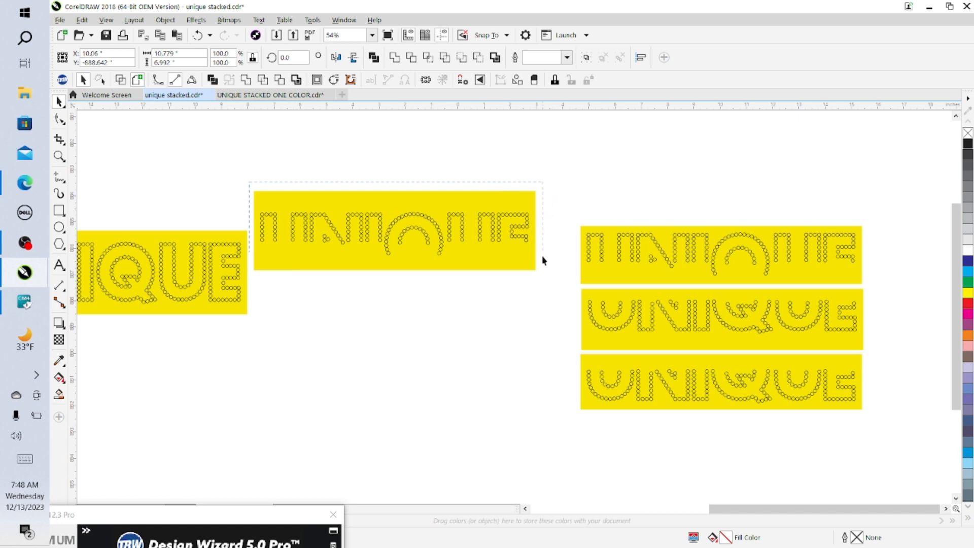
pyautogui.moveTo(543, 261); pyautogui.dragTo(547, 303)
pyautogui.moveTo(403, 224); pyautogui.dragTo(725, 188)
pyautogui.press('Down')
pyautogui.press('Down')
pyautogui.press('Down')
pyautogui.press('Down')
pyautogui.press('Down')
pyautogui.press('Down')
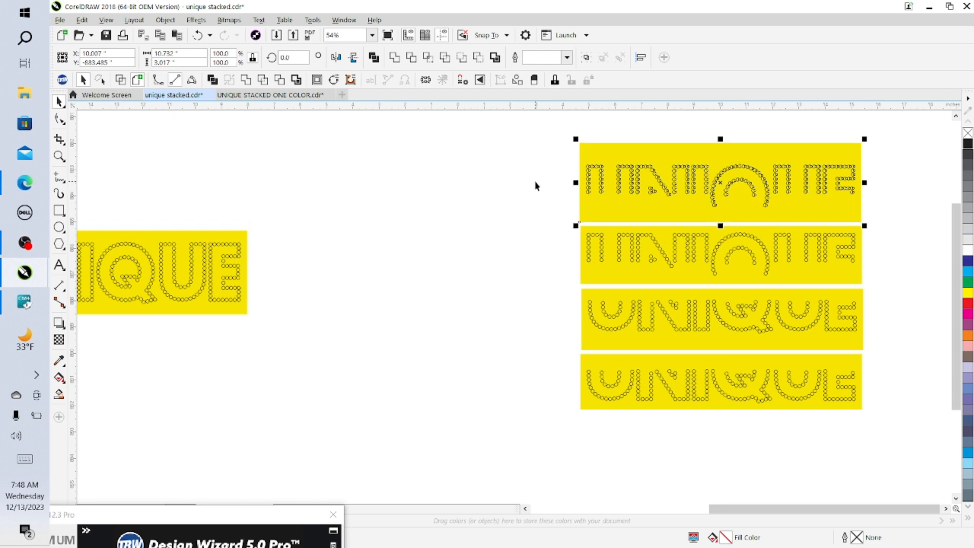
pyautogui.press('Right')
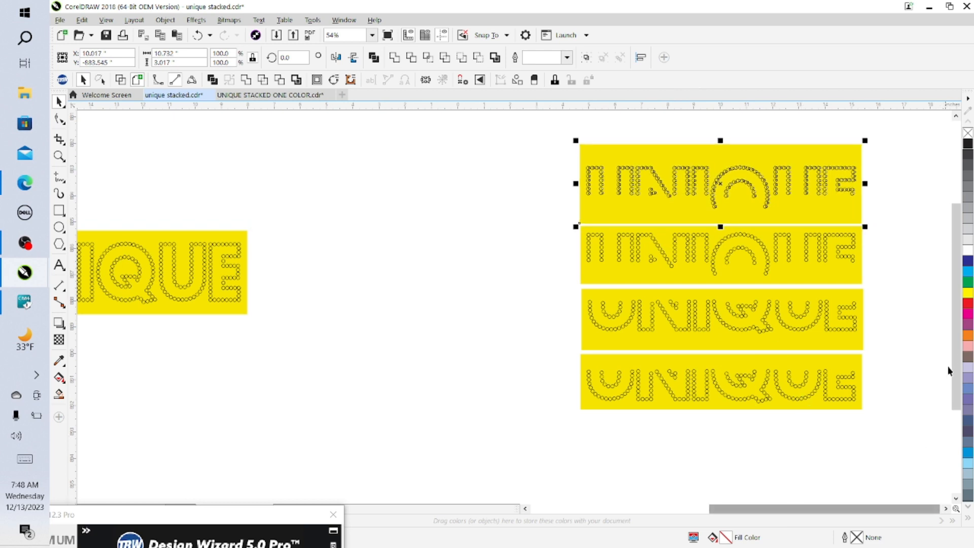
# Step: Shift the stack of four templates about 10.3 inches left and 2.4 inches down, beside the full UNIQUE template
pyautogui.click(493, 147)
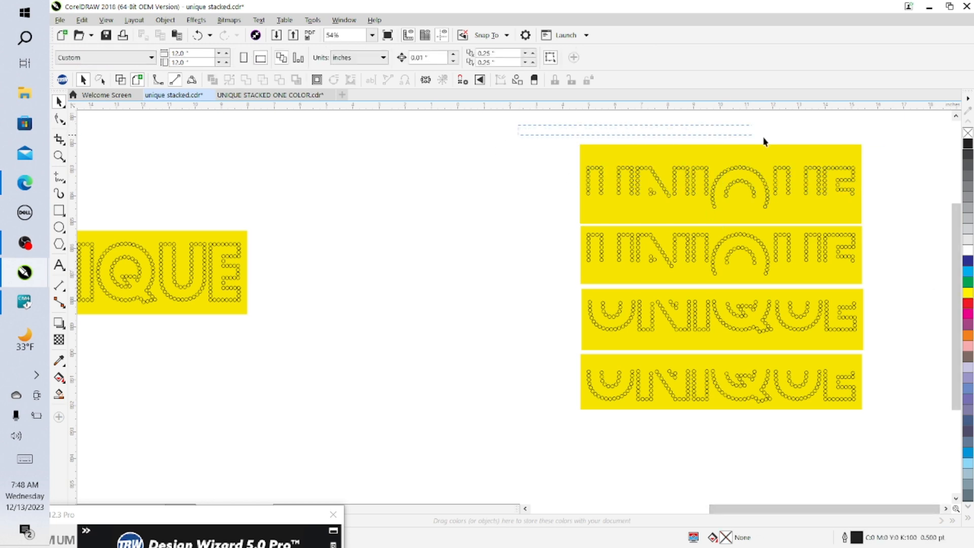
pyautogui.moveTo(927, 407); pyautogui.dragTo(916, 466)
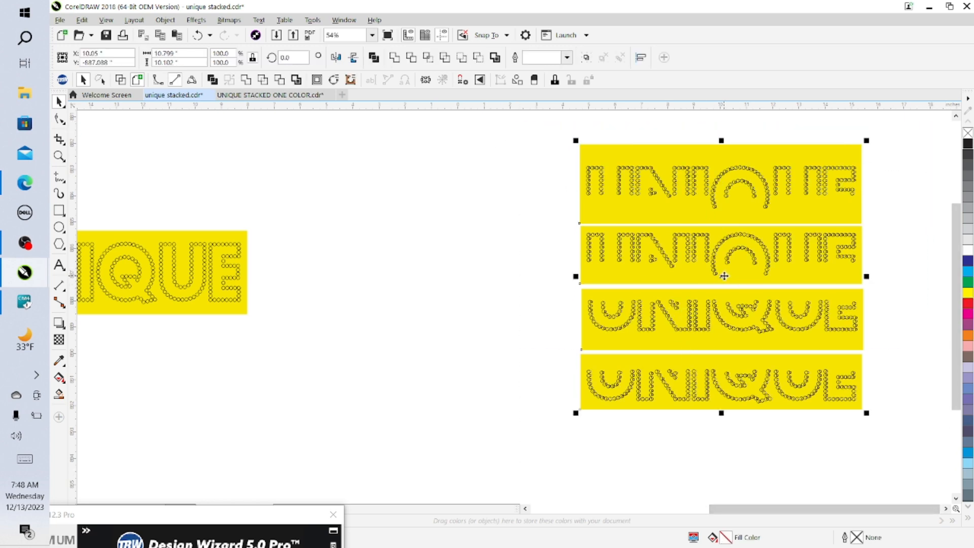
pyautogui.moveTo(723, 275); pyautogui.dragTo(452, 342)
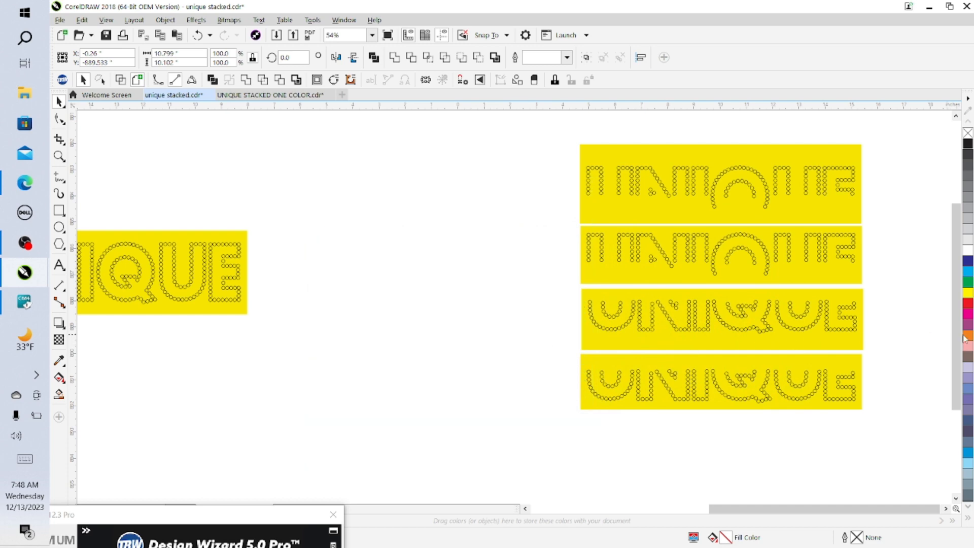
# Step: Move the full UNIQUE template above the stack of four templates
pyautogui.moveTo(956, 311); pyautogui.dragTo(957, 289)
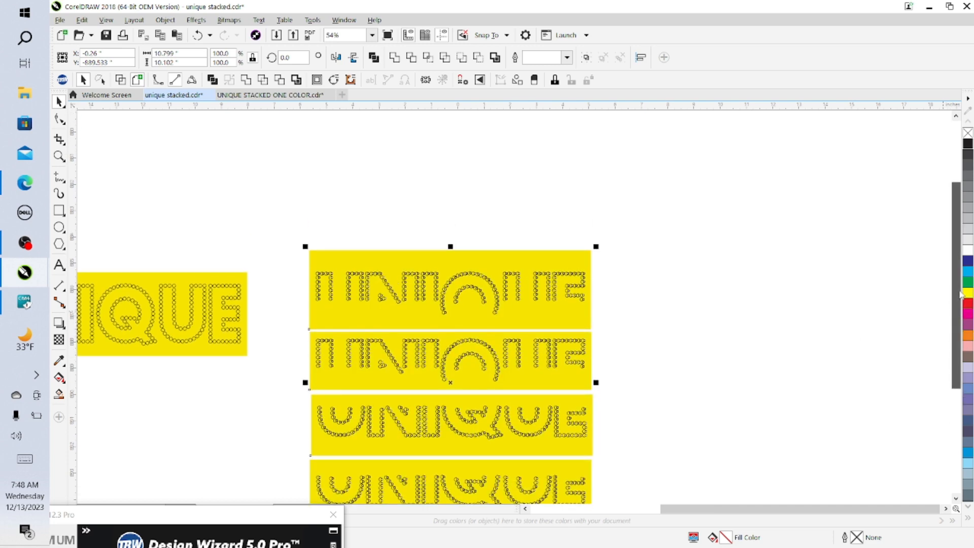
pyautogui.moveTo(769, 509); pyautogui.dragTo(627, 512)
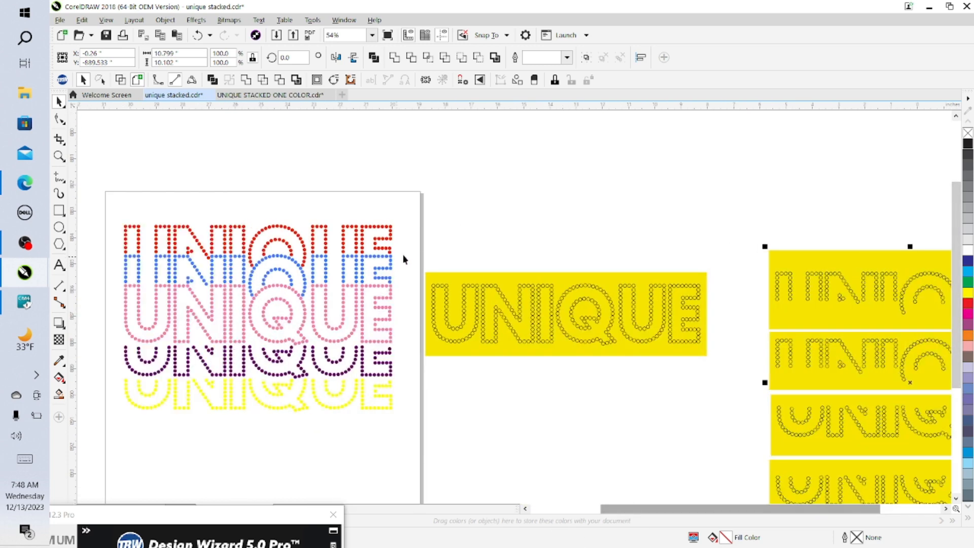
pyautogui.moveTo(724, 242); pyautogui.dragTo(462, 228)
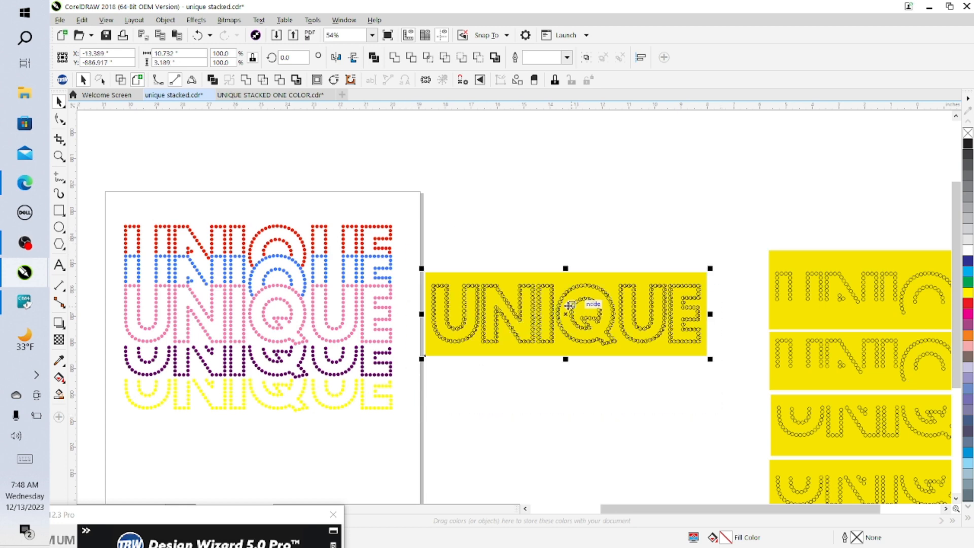
pyautogui.moveTo(570, 304); pyautogui.dragTo(775, 186)
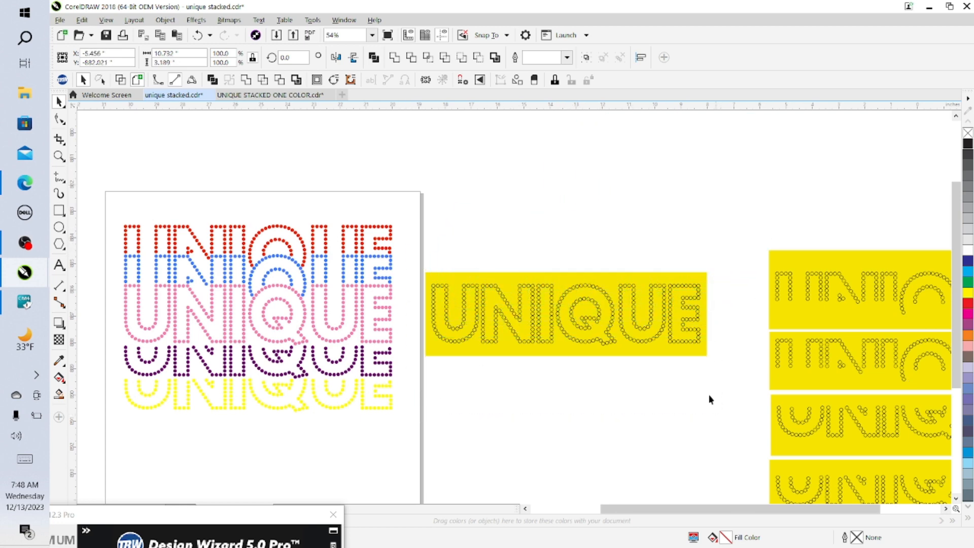
pyautogui.moveTo(807, 508); pyautogui.dragTo(870, 518)
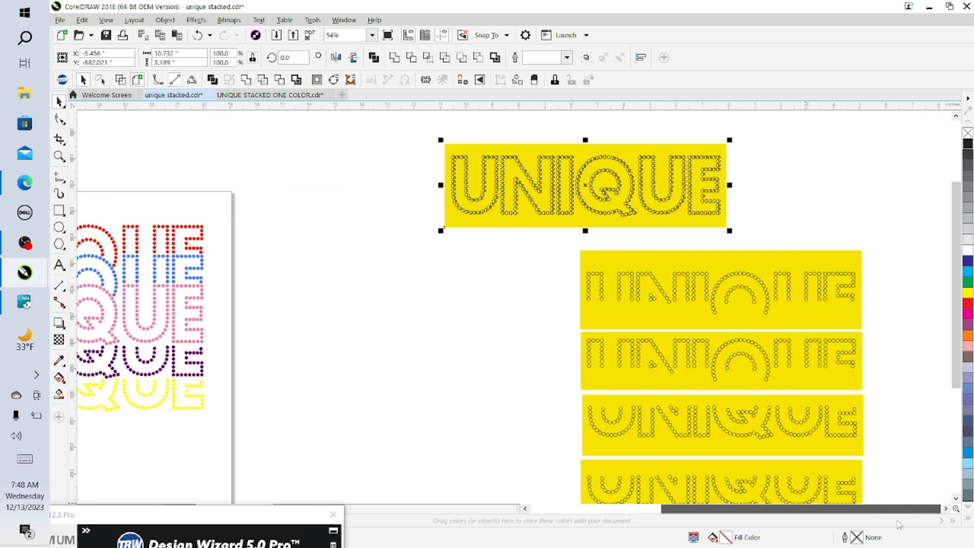
pyautogui.moveTo(590, 185); pyautogui.dragTo(726, 202)
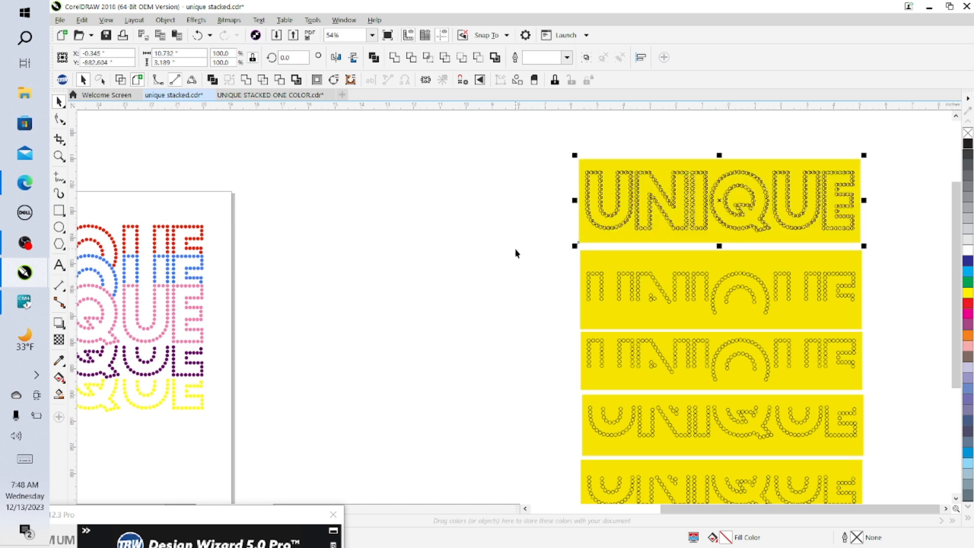
# Step: Nudge the full UNIQUE template right and down to line up with the stack, leaving a narrow gap below it
pyautogui.press('Right')
pyautogui.press('Right')
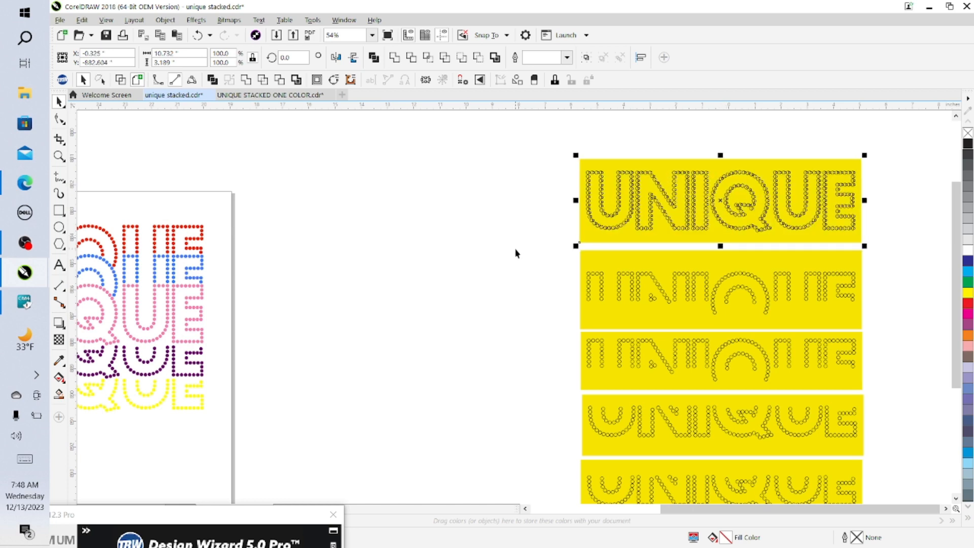
pyautogui.press('Down')
pyautogui.press('Down')
pyautogui.press('Down')
pyautogui.press('Down')
pyautogui.press('Down')
pyautogui.press('Down')
pyautogui.press('Down')
pyautogui.press('Down')
pyautogui.press('Down')
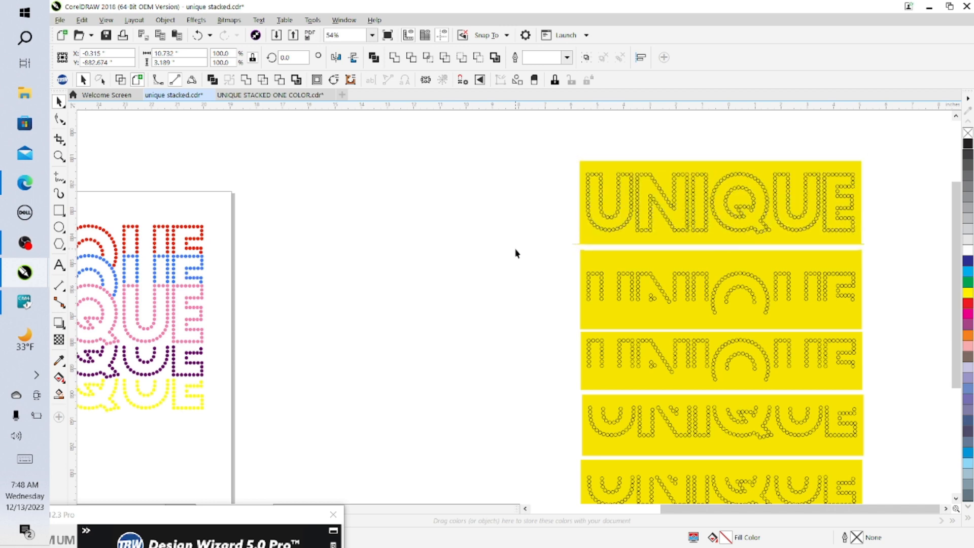
pyautogui.press('Right')
pyautogui.press('Right')
pyautogui.press('Down')
pyautogui.press('Down')
pyautogui.press('Down')
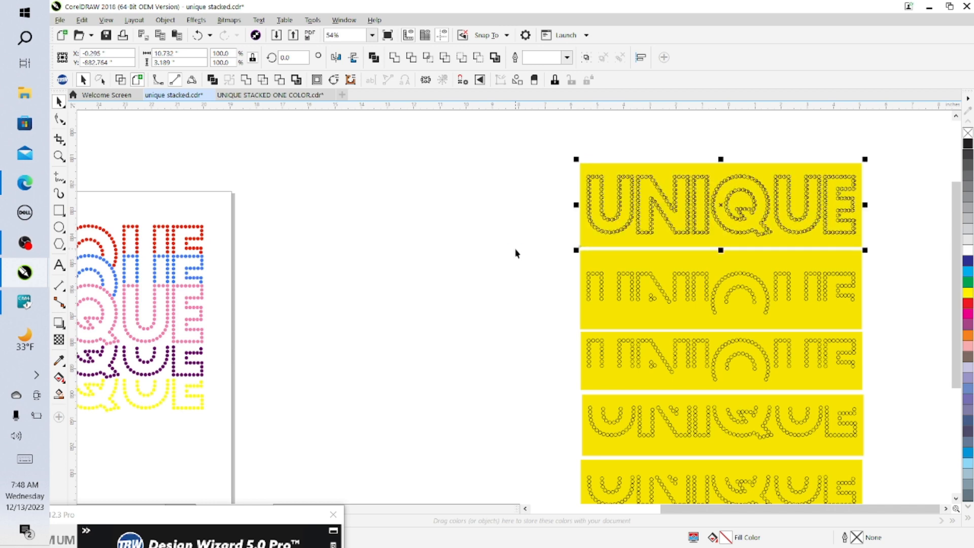
pyautogui.press('Down')
pyautogui.press('Down')
pyautogui.press('Down')
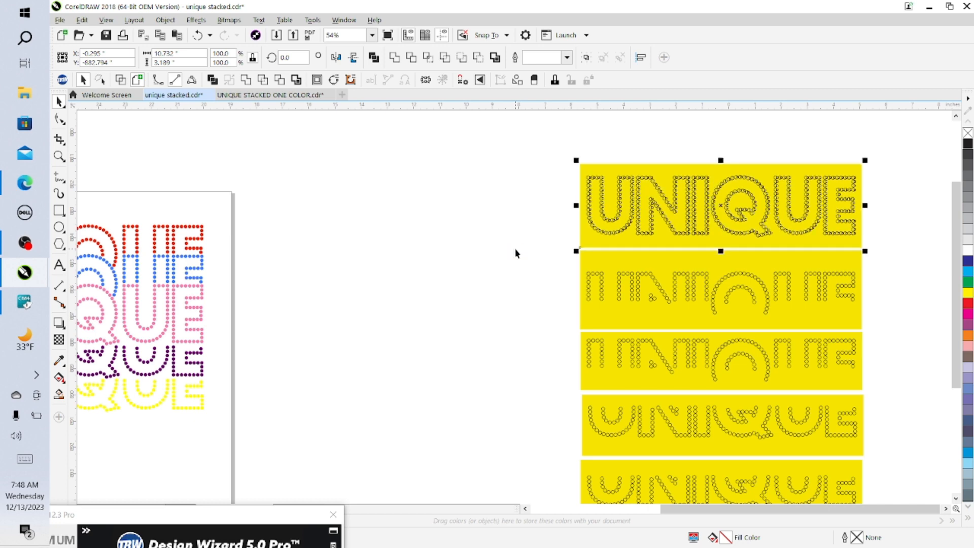
pyautogui.click(498, 219)
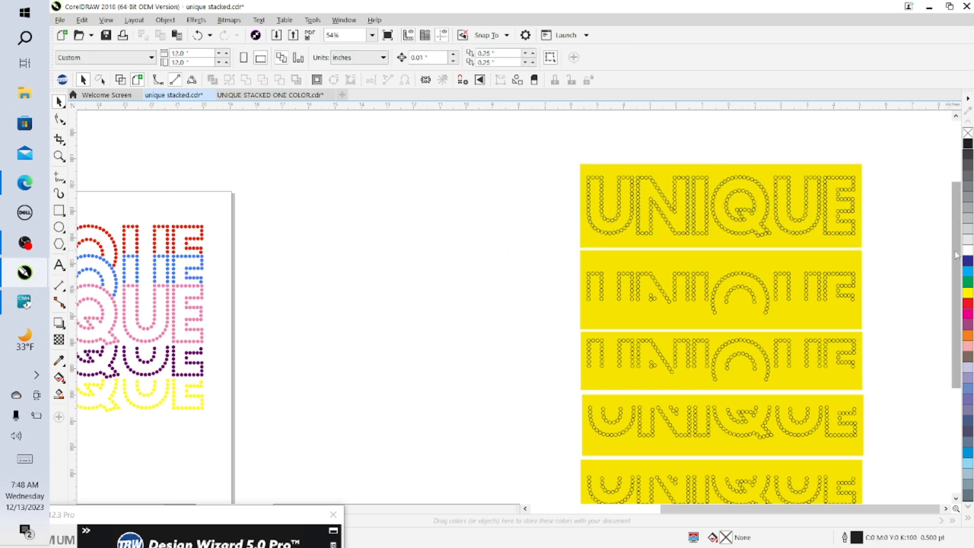
# Step: Select all five stacked yellow UNIQUE templates together, leaving the coloured design unselected
pyautogui.moveTo(957, 255)
pyautogui.mouseDown()
pyautogui.moveTo(960, 357)
pyautogui.moveTo(967, 270)
pyautogui.mouseUp()
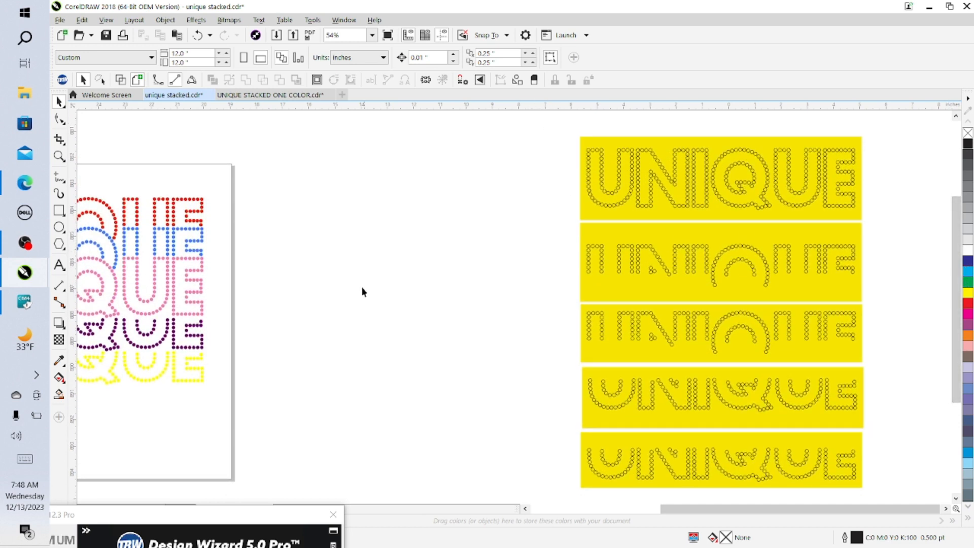
pyautogui.click(525, 509)
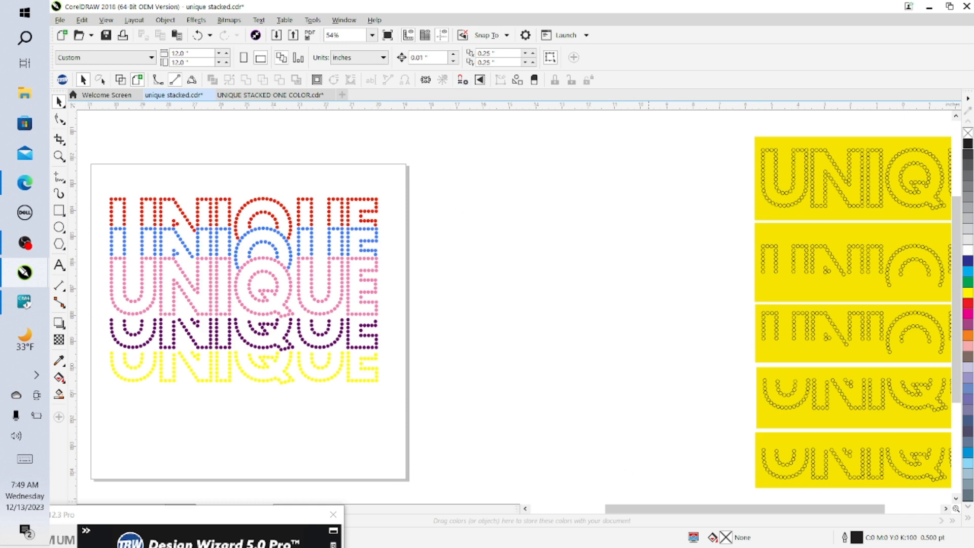
pyautogui.moveTo(720, 509); pyautogui.dragTo(776, 520)
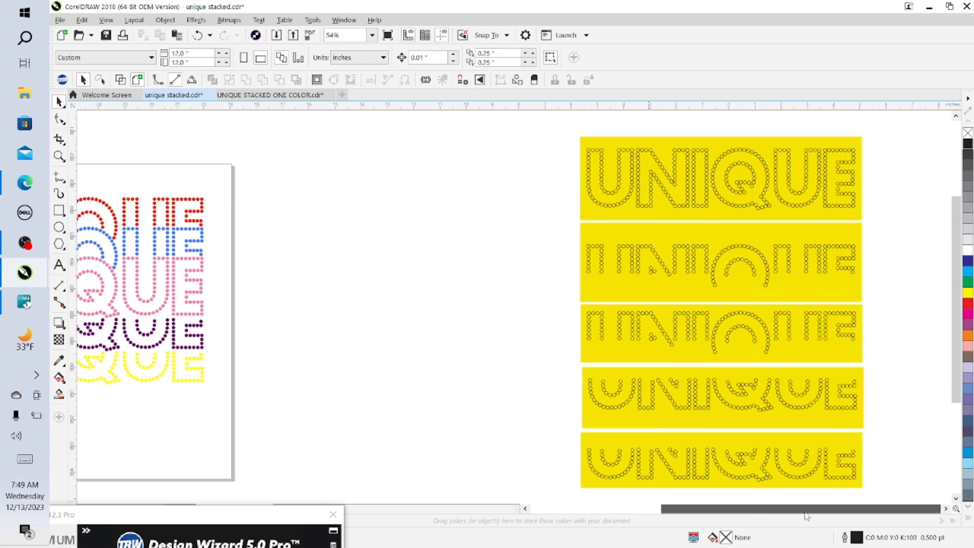
pyautogui.moveTo(567, 125); pyautogui.dragTo(865, 134)
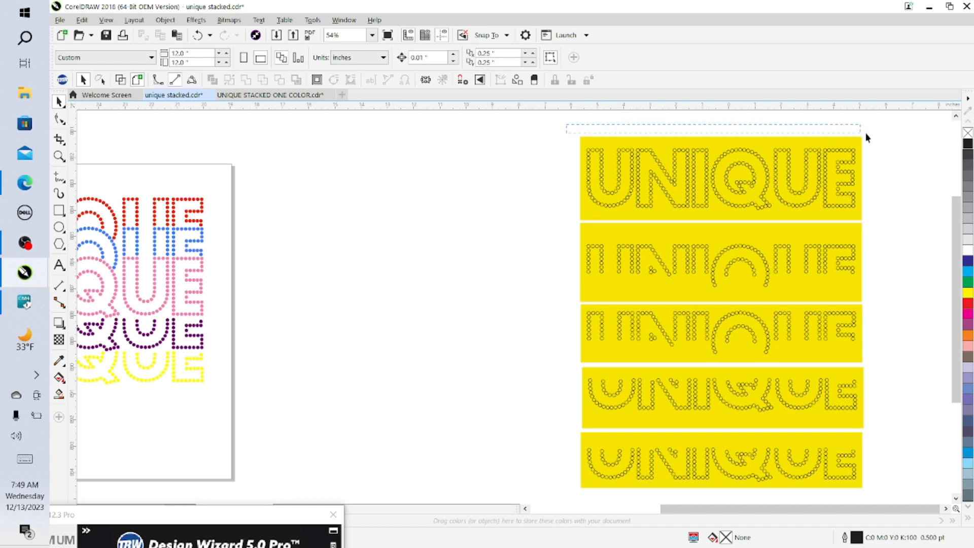
pyautogui.moveTo(920, 410); pyautogui.dragTo(936, 507)
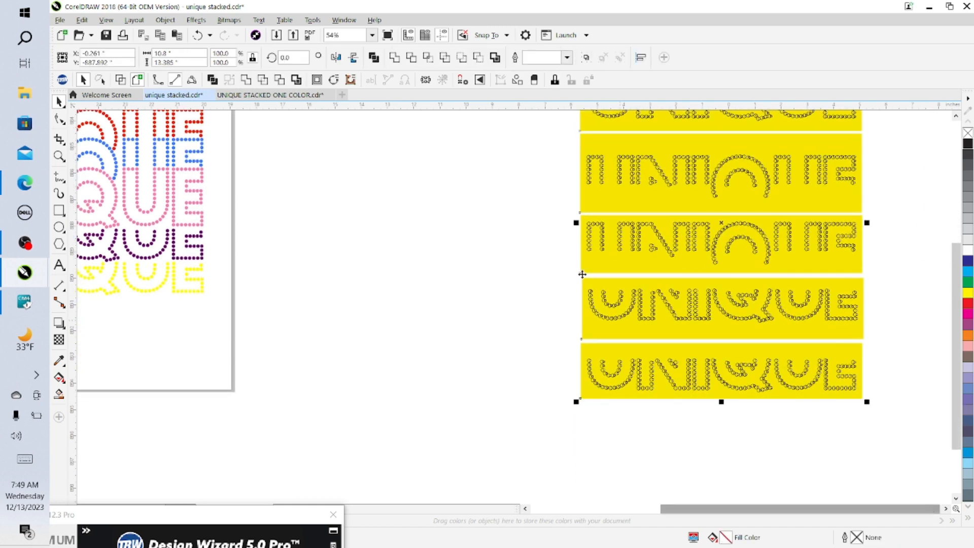
pyautogui.click(567, 36)
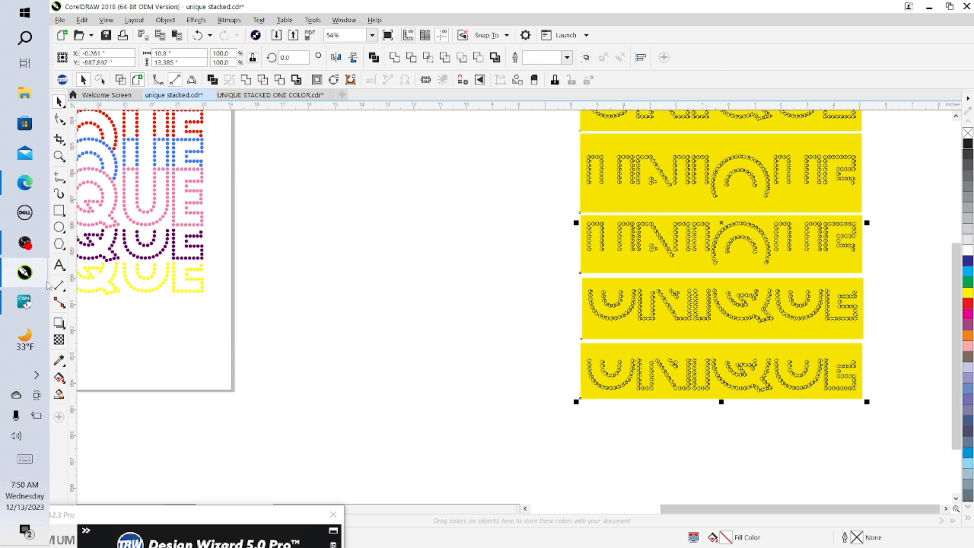
pyautogui.click(24, 302)
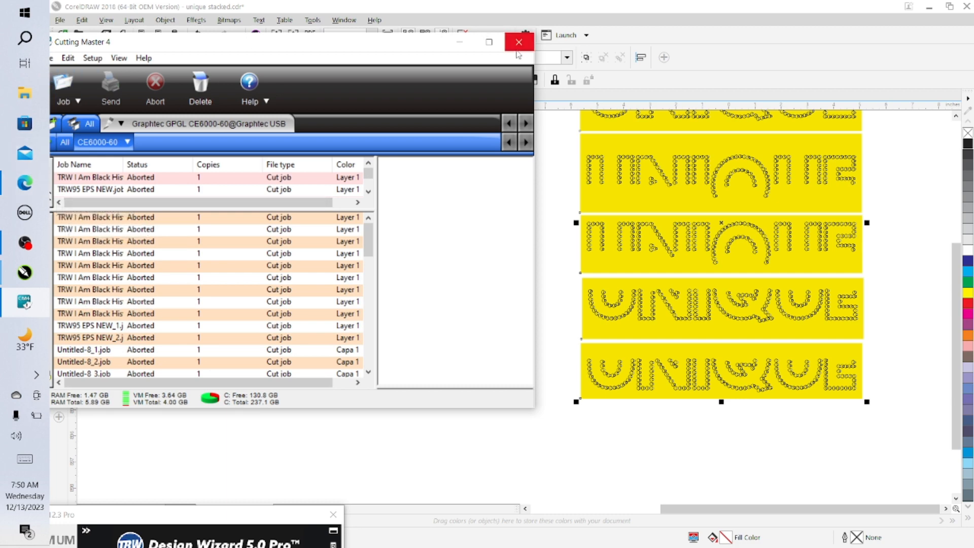
pyautogui.click(460, 43)
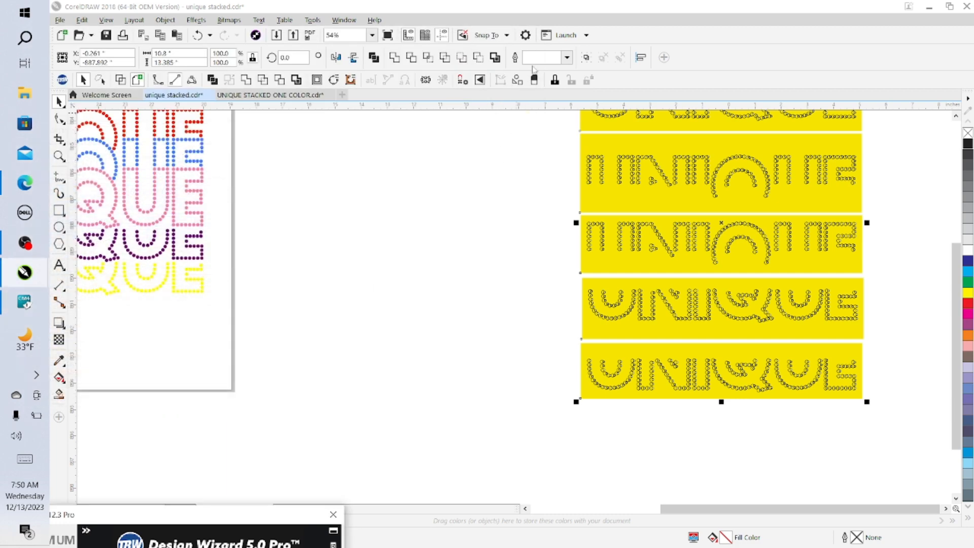
# Step: Load the selected templates into Cut/Plot, offset the job 0.140 in and 0.097 in from the origin, and close without sending
pyautogui.click(586, 35)
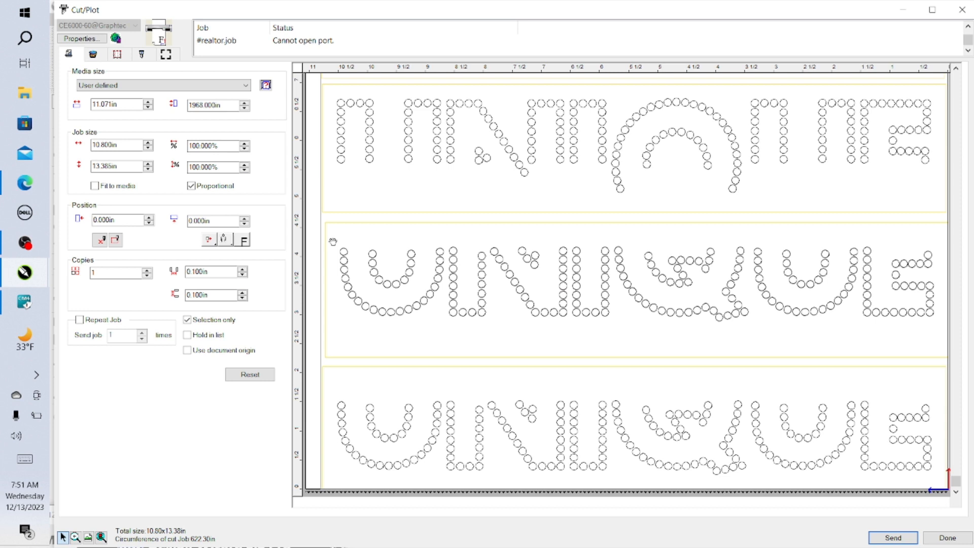
pyautogui.click(625, 378)
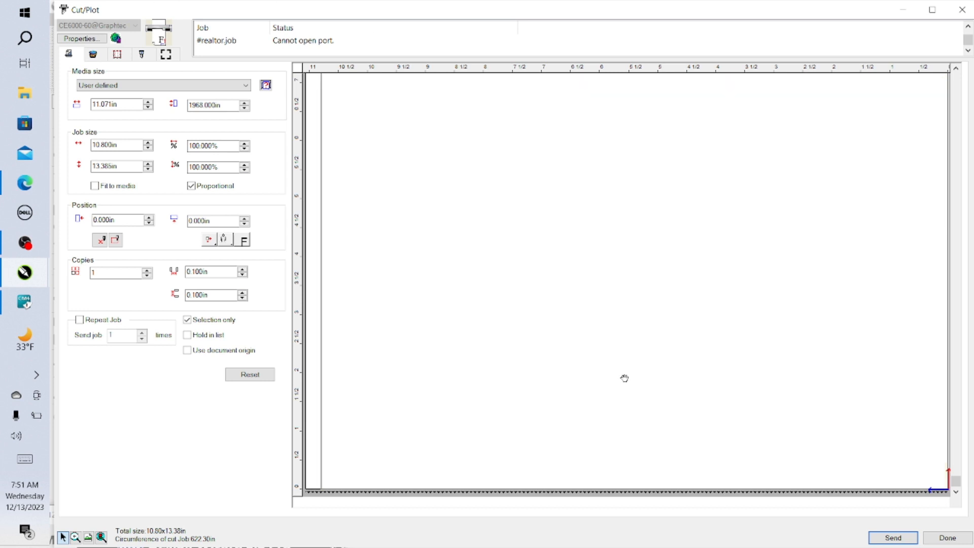
pyautogui.moveTo(624, 378); pyautogui.dragTo(616, 372)
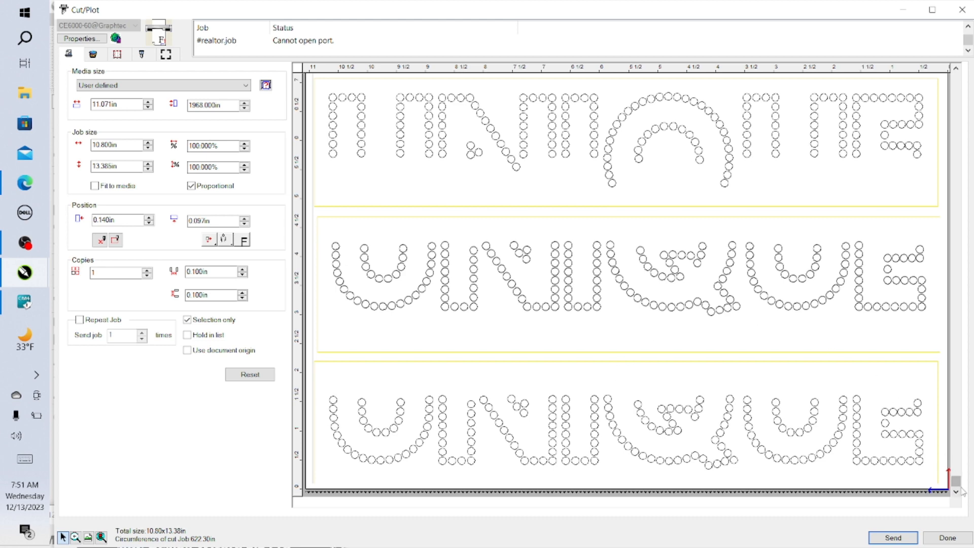
pyautogui.moveTo(958, 482)
pyautogui.mouseDown()
pyautogui.moveTo(959, 470)
pyautogui.moveTo(958, 489)
pyautogui.mouseUp()
pyautogui.click(946, 538)
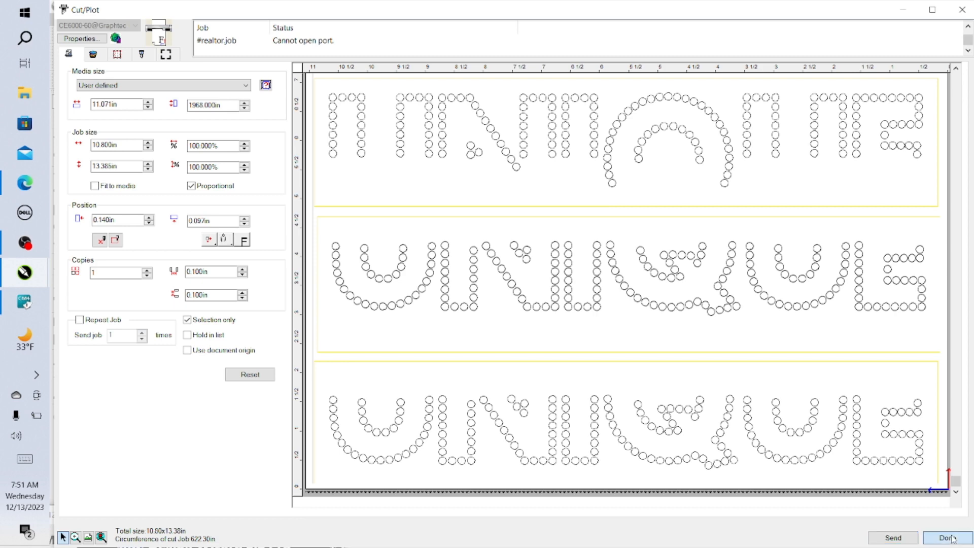
pyautogui.click(513, 459)
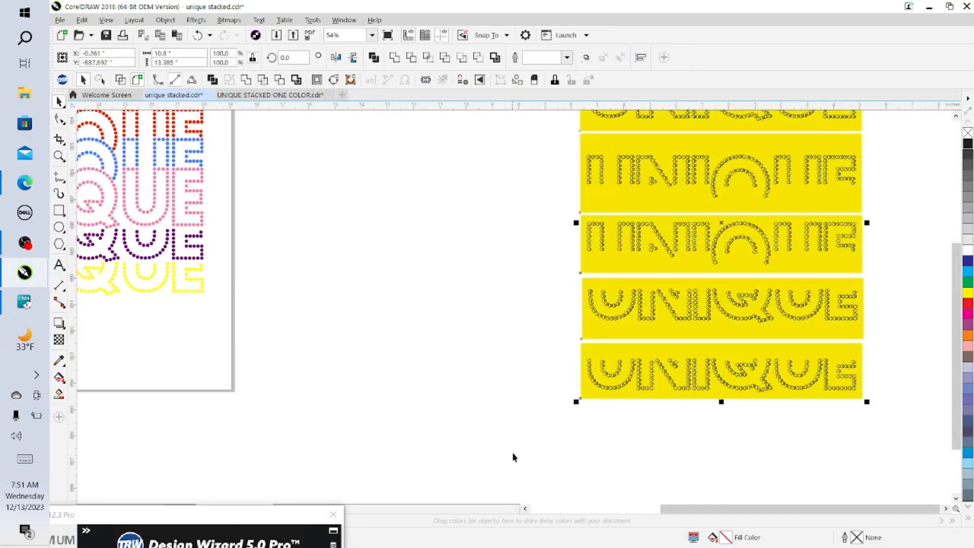
# Step: Save the unique stacked.cdr document with its five stacked templates
pyautogui.moveTo(950, 343); pyautogui.dragTo(955, 280)
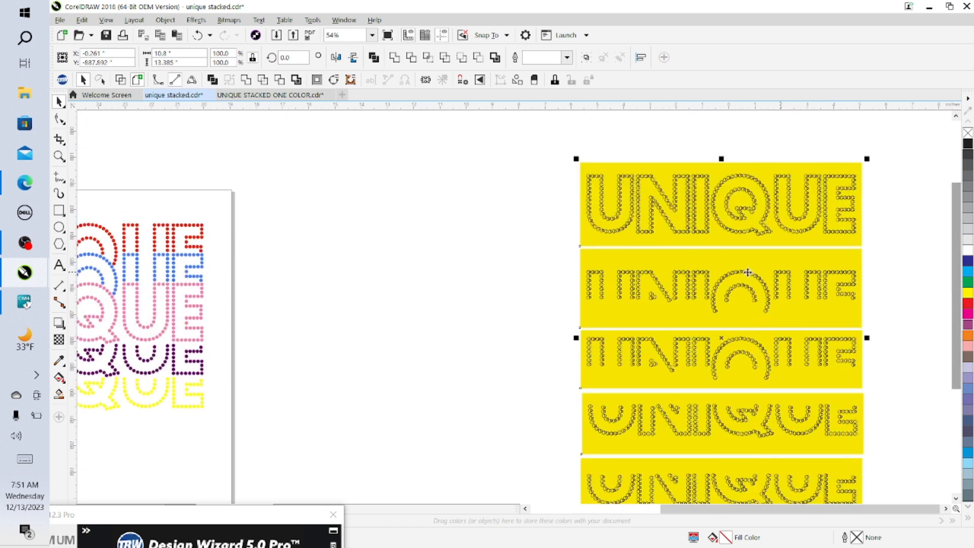
pyautogui.click(105, 35)
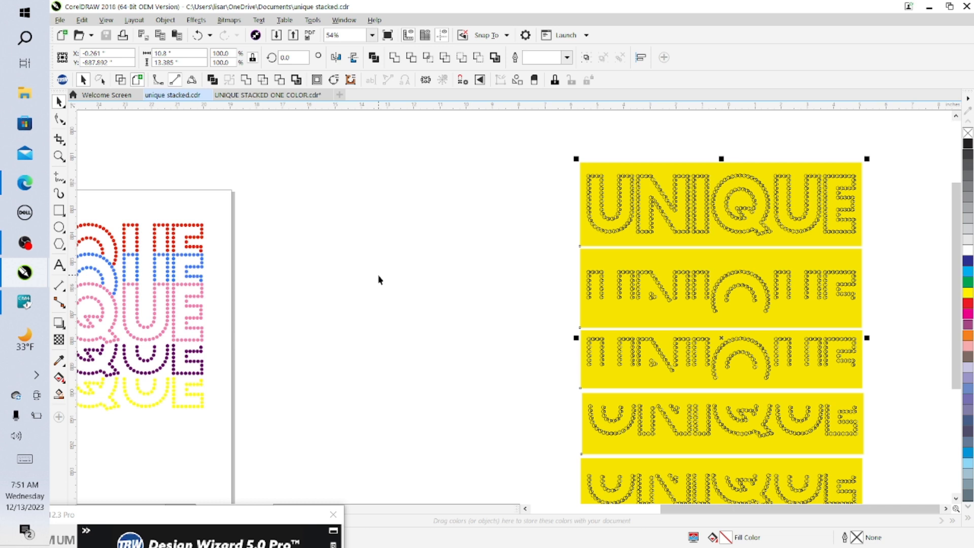
pyautogui.click(526, 510)
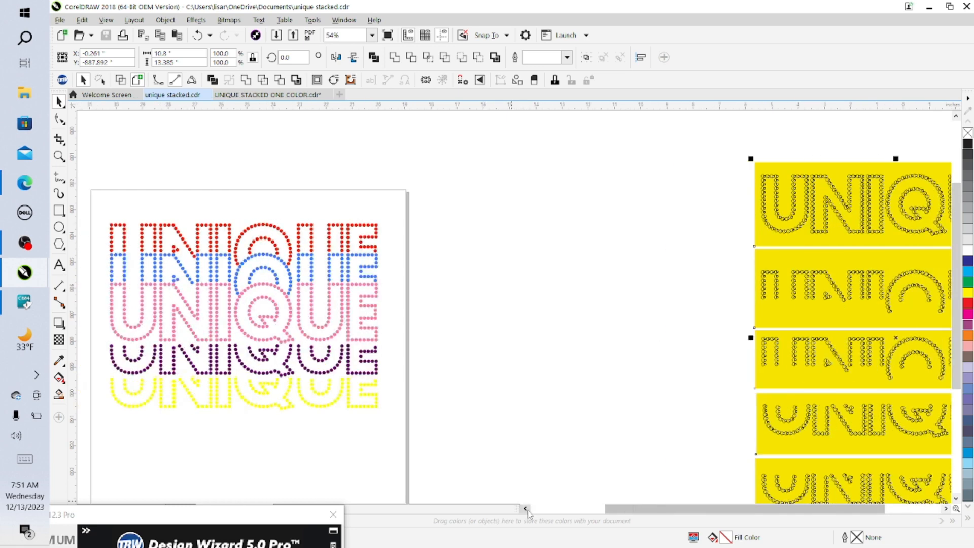
pyautogui.click(527, 509)
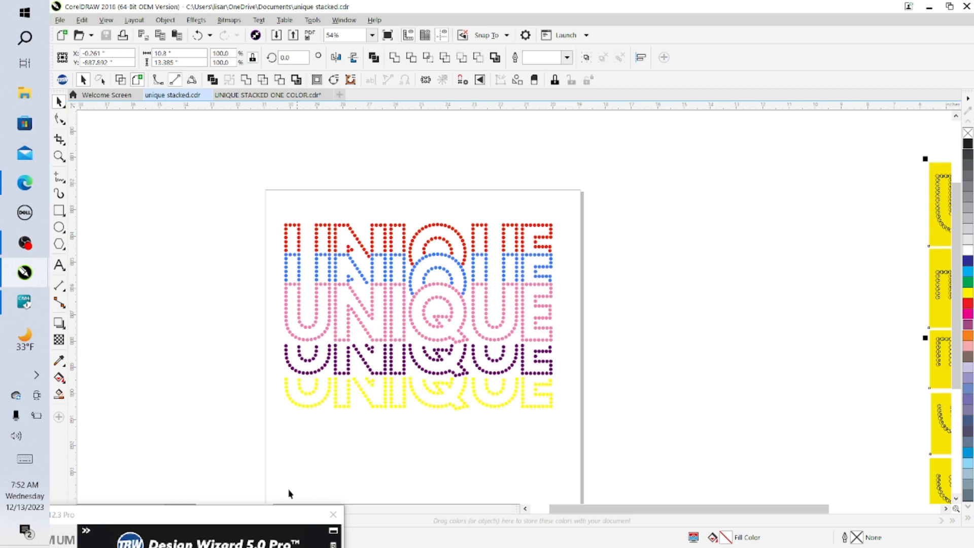
pyautogui.moveTo(238, 515); pyautogui.dragTo(328, 198)
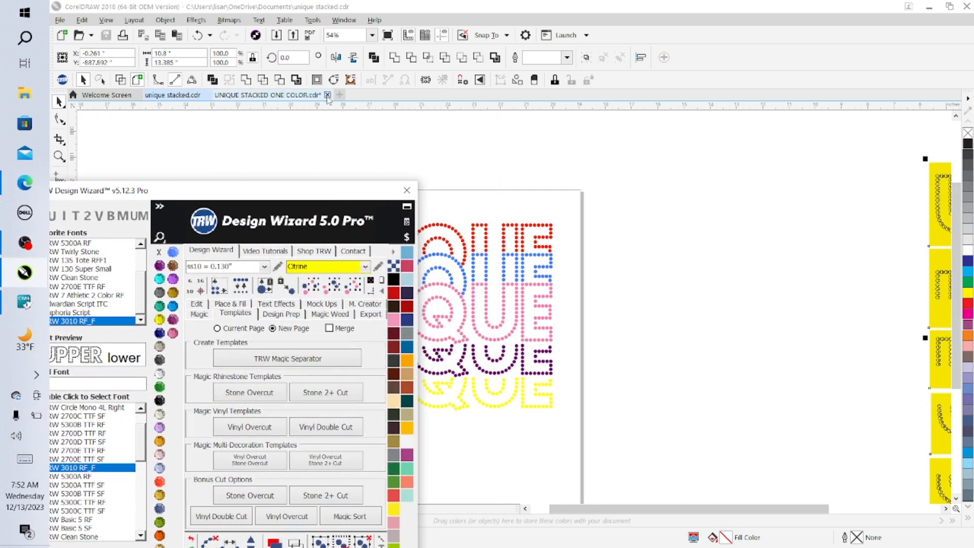
pyautogui.click(328, 96)
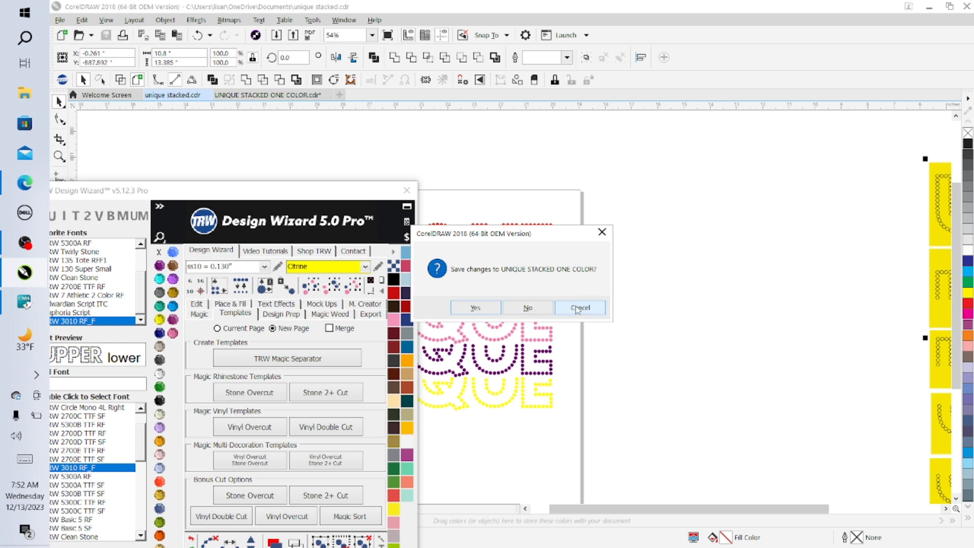
pyautogui.click(552, 308)
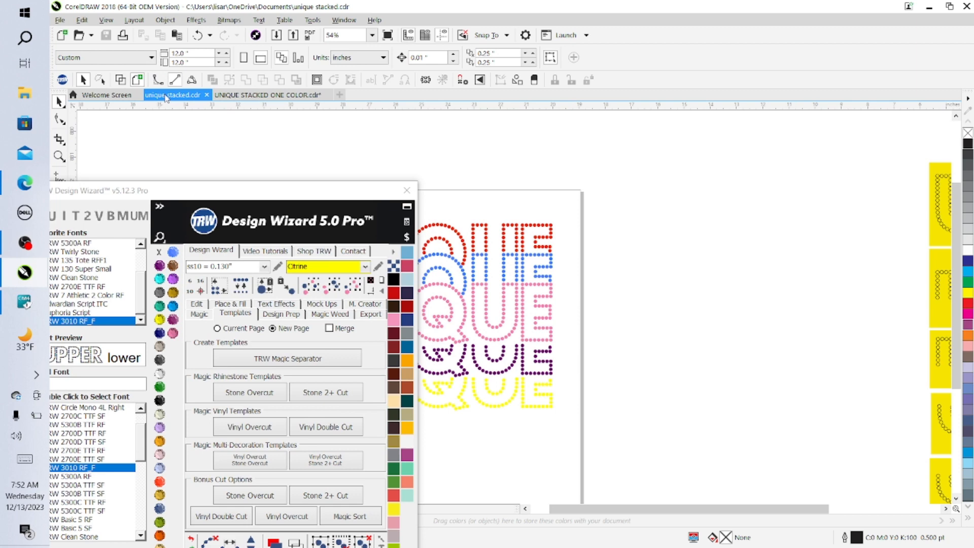
pyautogui.click(252, 96)
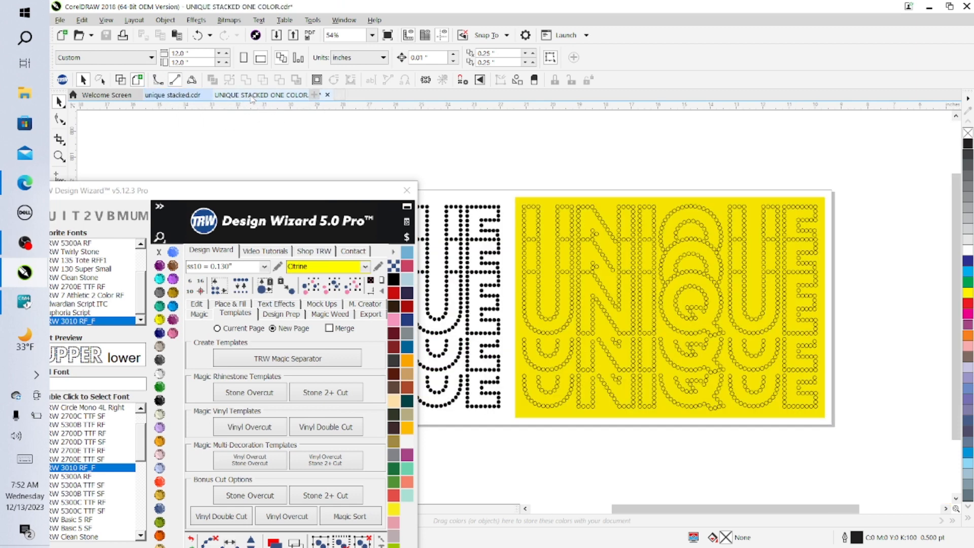
pyautogui.click(172, 96)
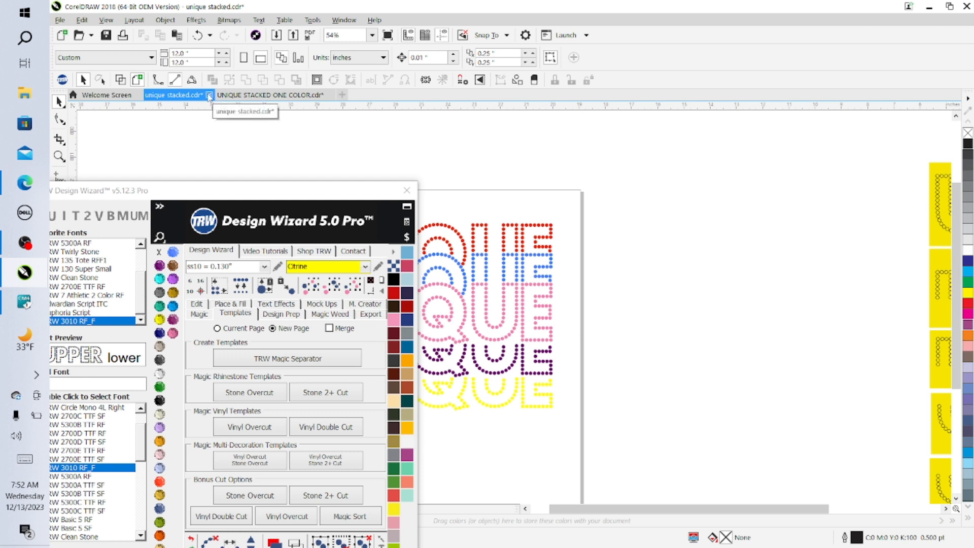
pyautogui.click(208, 96)
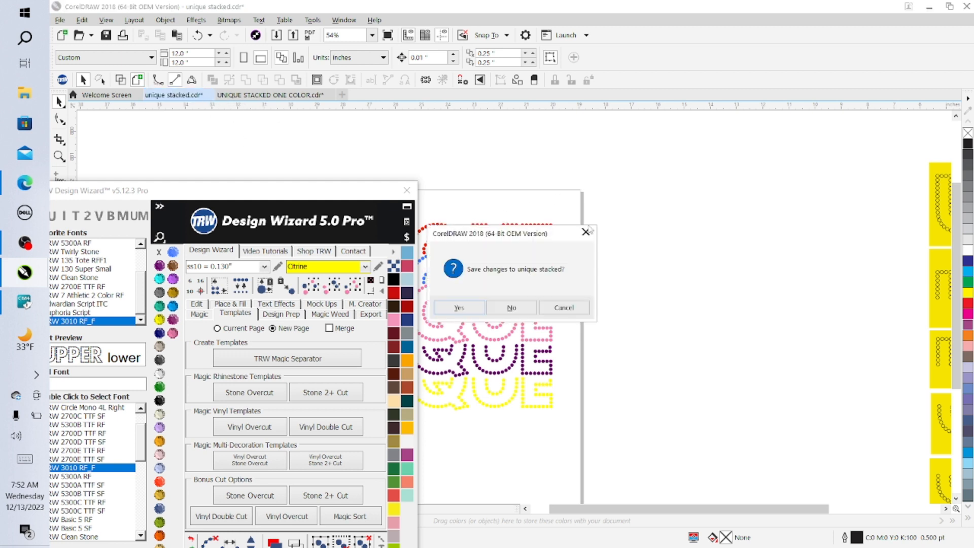
pyautogui.click(573, 307)
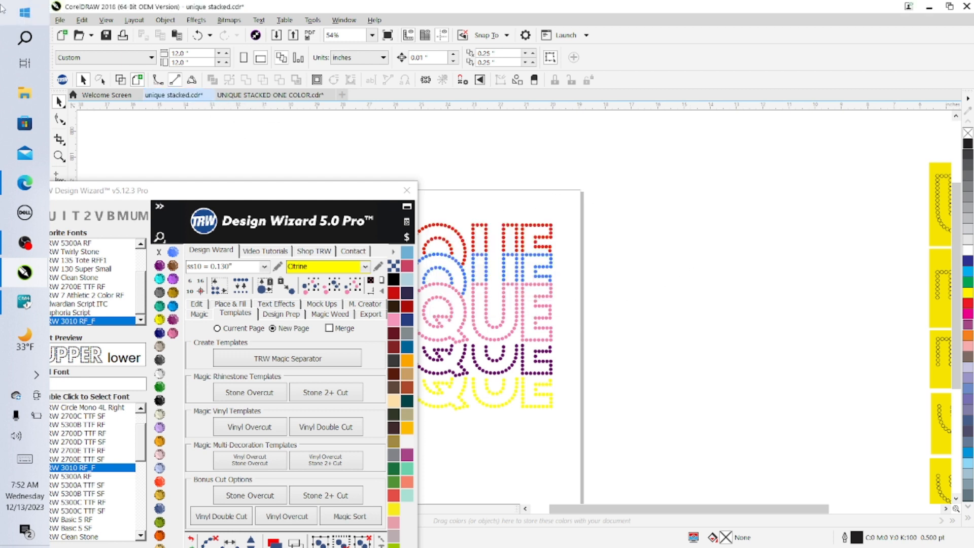
# Step: Save unique stacked.cdr again and close it, keeping the UNIQUE STACKED ONE COLOR document open
pyautogui.click(107, 36)
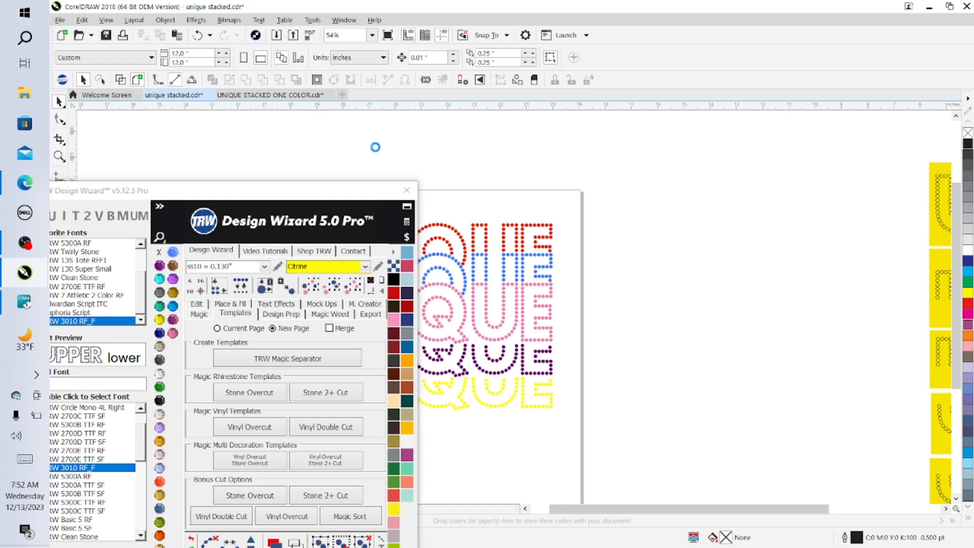
pyautogui.moveTo(690, 508)
pyautogui.mouseDown()
pyautogui.moveTo(804, 511)
pyautogui.moveTo(683, 512)
pyautogui.mouseUp()
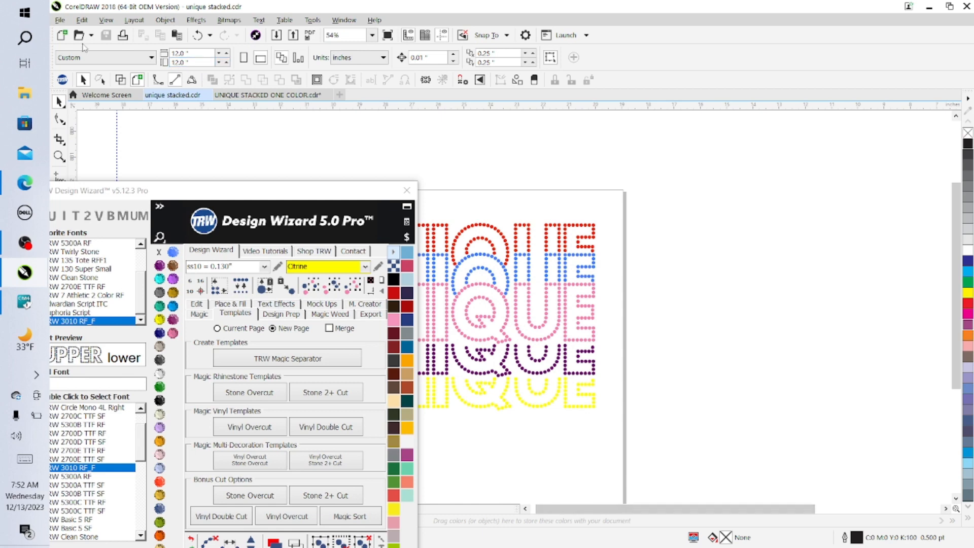
pyautogui.click(206, 95)
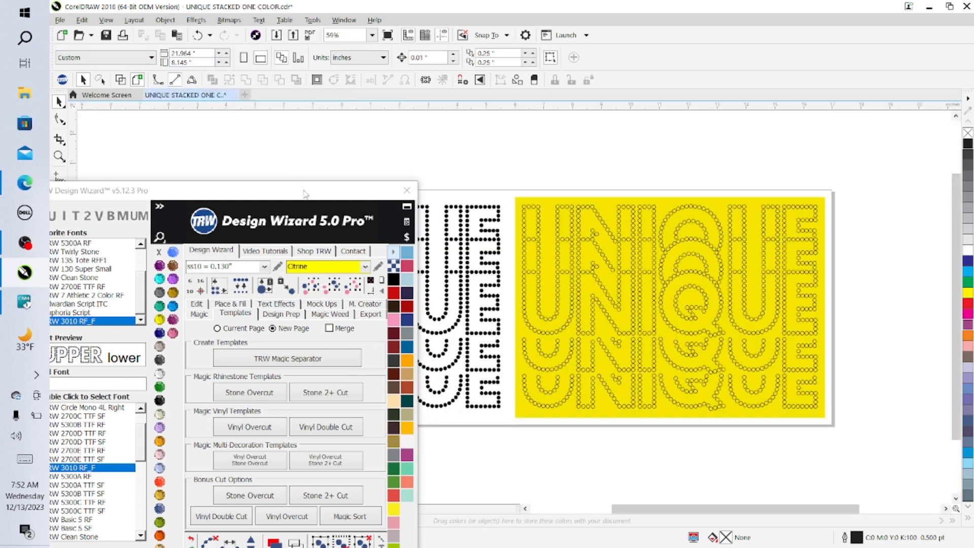
# Step: Close the Design Wizard window and load the whole yellow one-colour UNIQUE template into Cut/Plot (CM4)
pyautogui.click(406, 191)
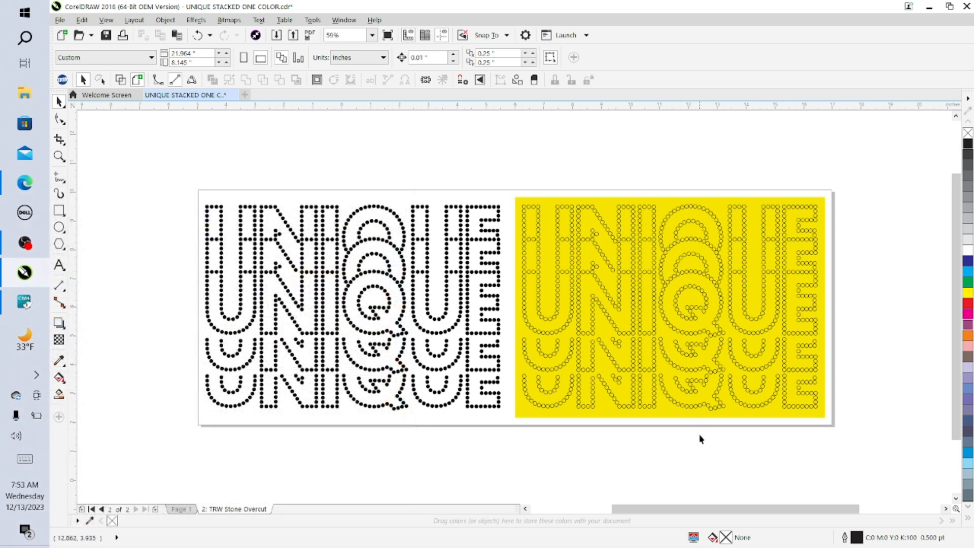
pyautogui.moveTo(713, 512); pyautogui.dragTo(730, 511)
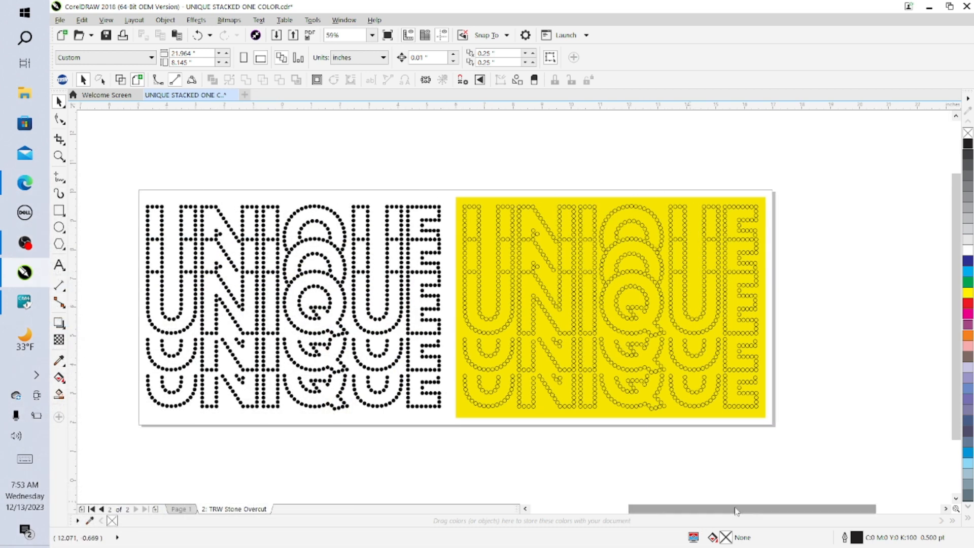
pyautogui.moveTo(449, 184); pyautogui.dragTo(822, 459)
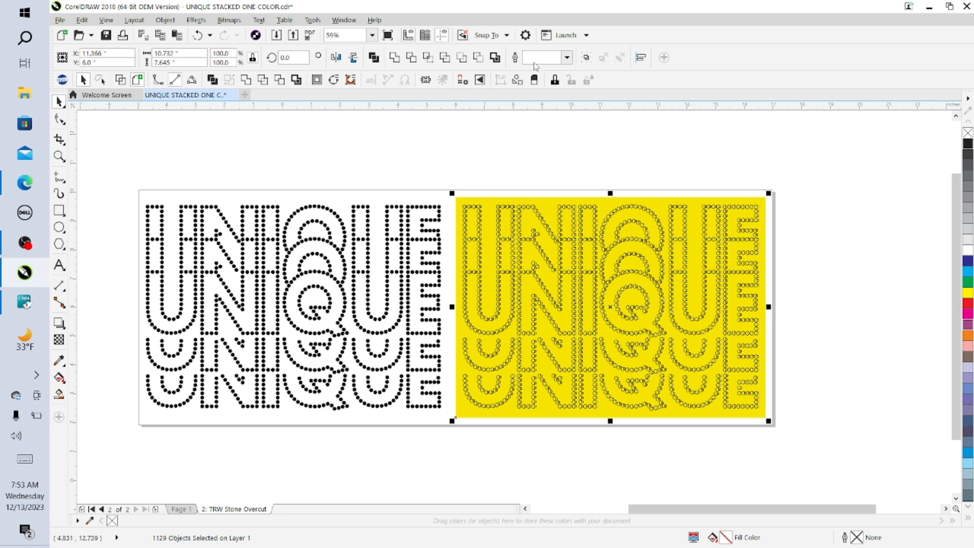
pyautogui.click(585, 36)
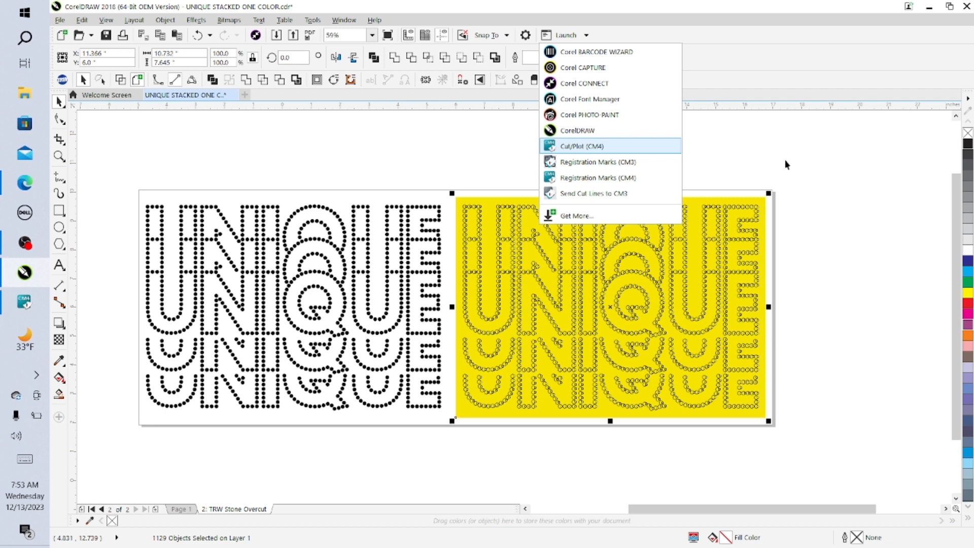
pyautogui.press('Return')
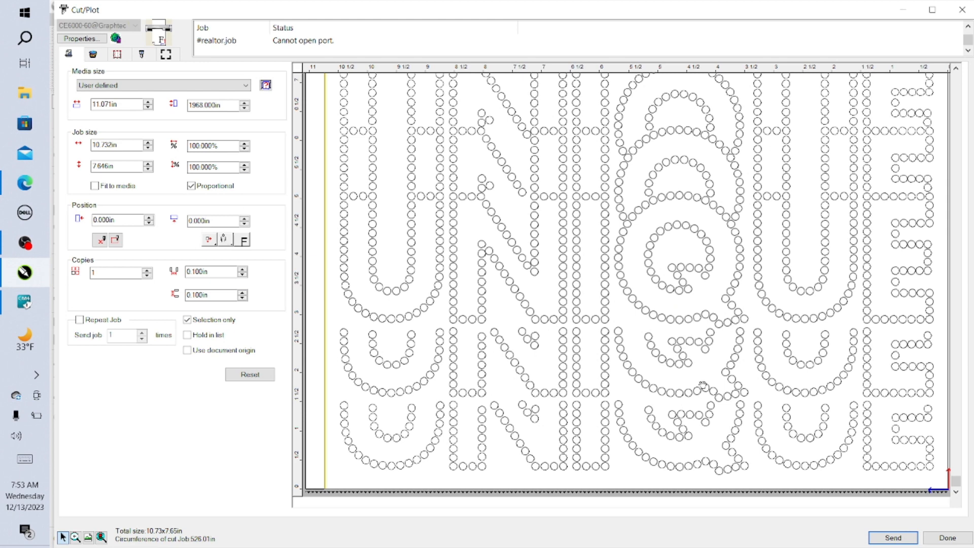
# Step: Offset the one-colour cut job 0.105 in across and 0.088 in along the media from the plotter origin
pyautogui.moveTo(702, 386)
pyautogui.mouseDown()
pyautogui.moveTo(687, 363)
pyautogui.moveTo(696, 377)
pyautogui.mouseUp()
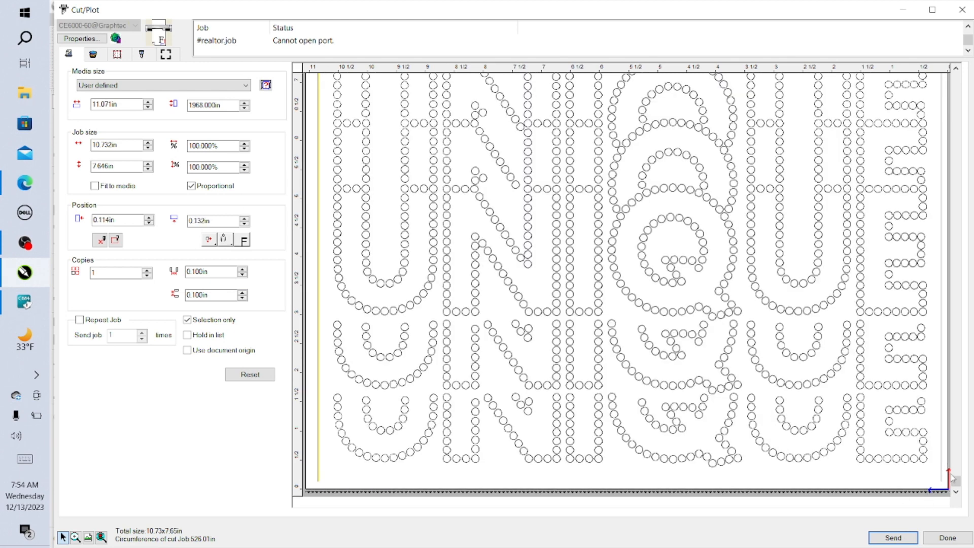
pyautogui.moveTo(936, 472); pyautogui.dragTo(904, 465)
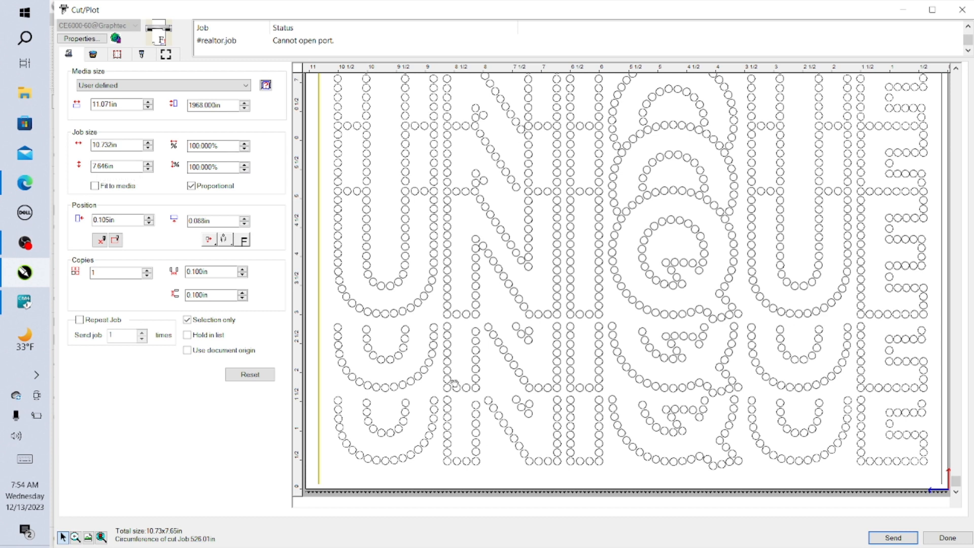
# Step: Rotate the one-colour cut job a quarter turn counter-clockwise, and return it to its original orientation
pyautogui.click(224, 241)
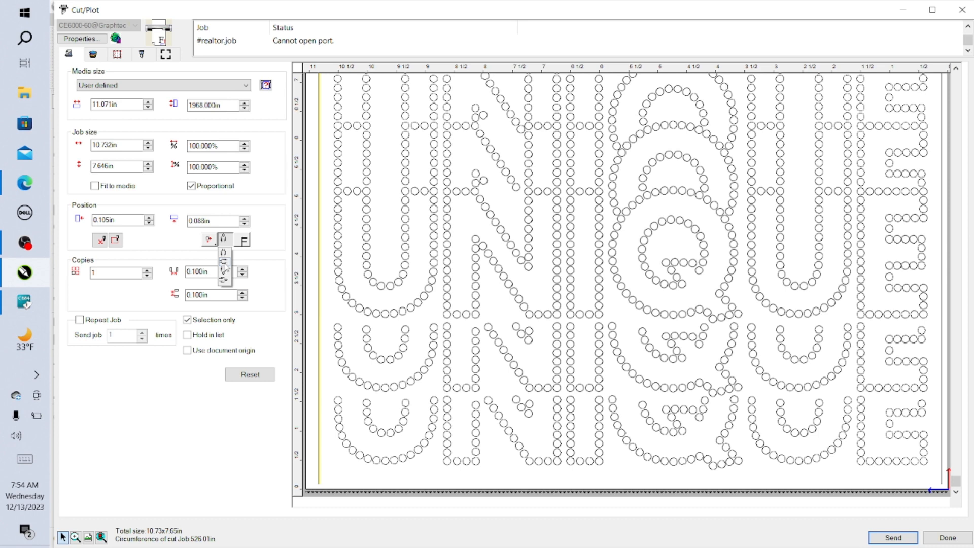
pyautogui.click(224, 262)
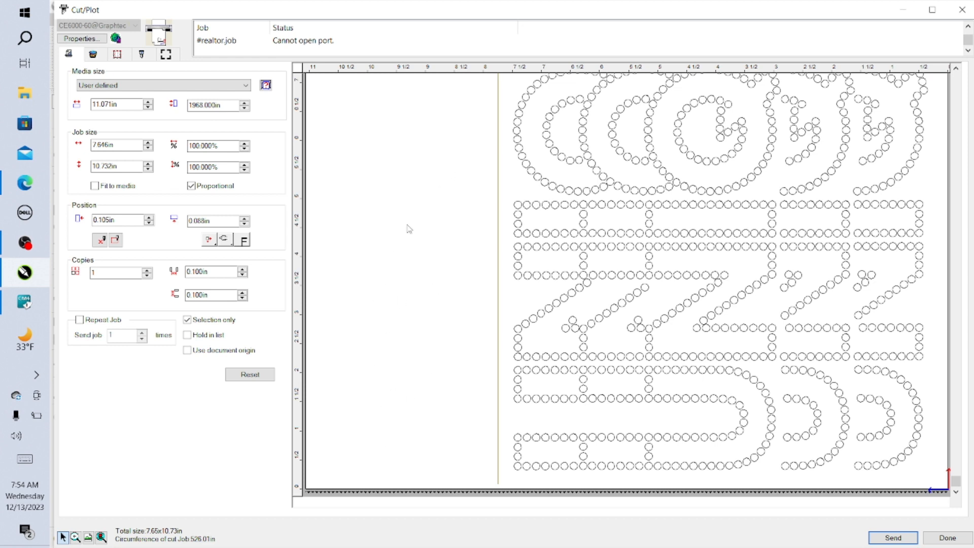
pyautogui.click(224, 242)
pyautogui.click(228, 255)
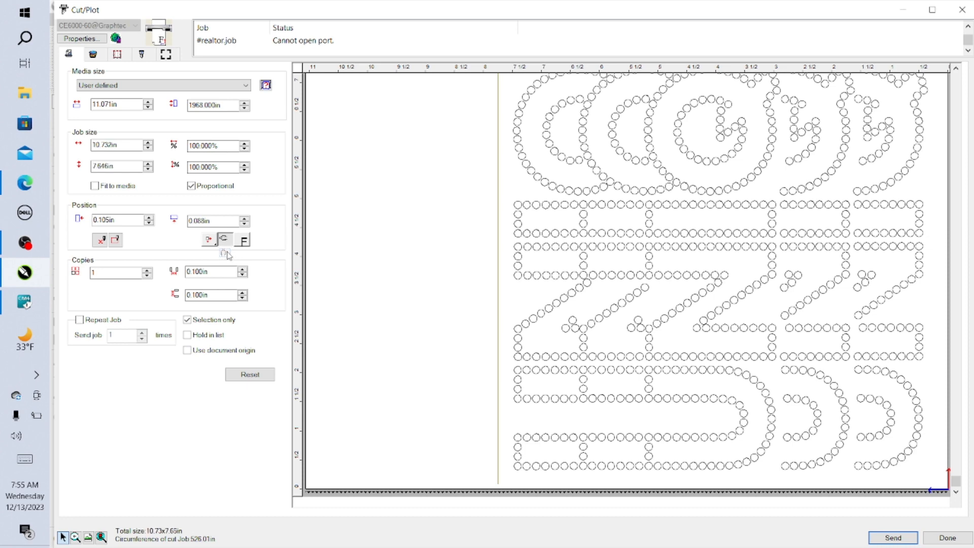